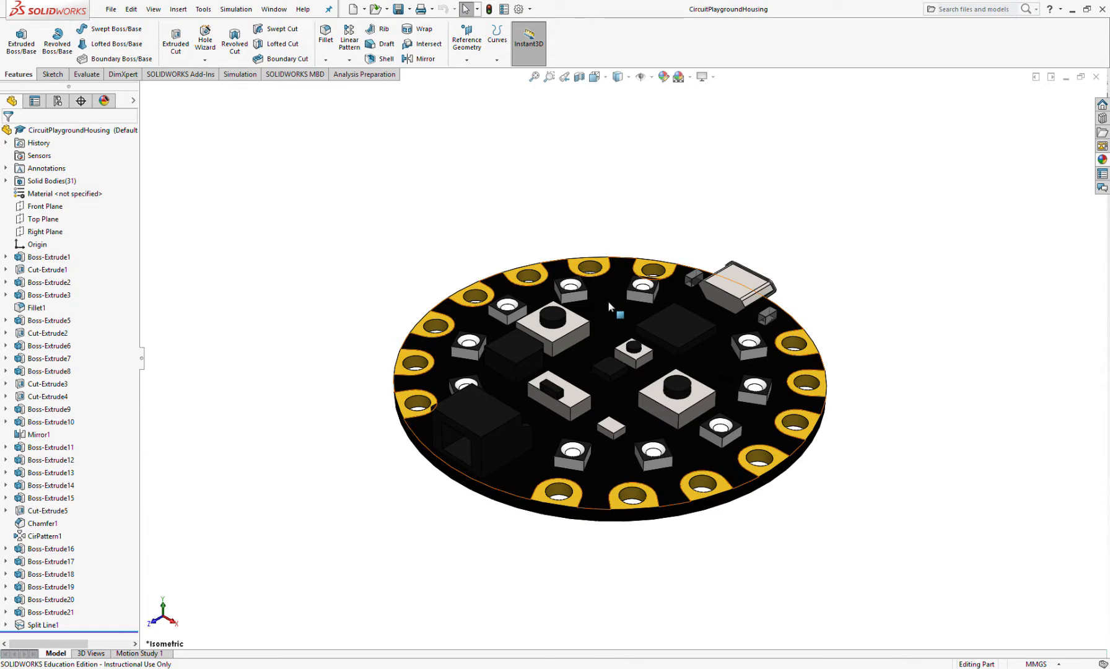
Examine the circuit board model and its components from above and from oblique angles.
middle_drag(605, 316, 597, 403)
scroll(629, 361, down, 1)
scroll(605, 386, up, 4)
scroll(641, 385, down, 2)
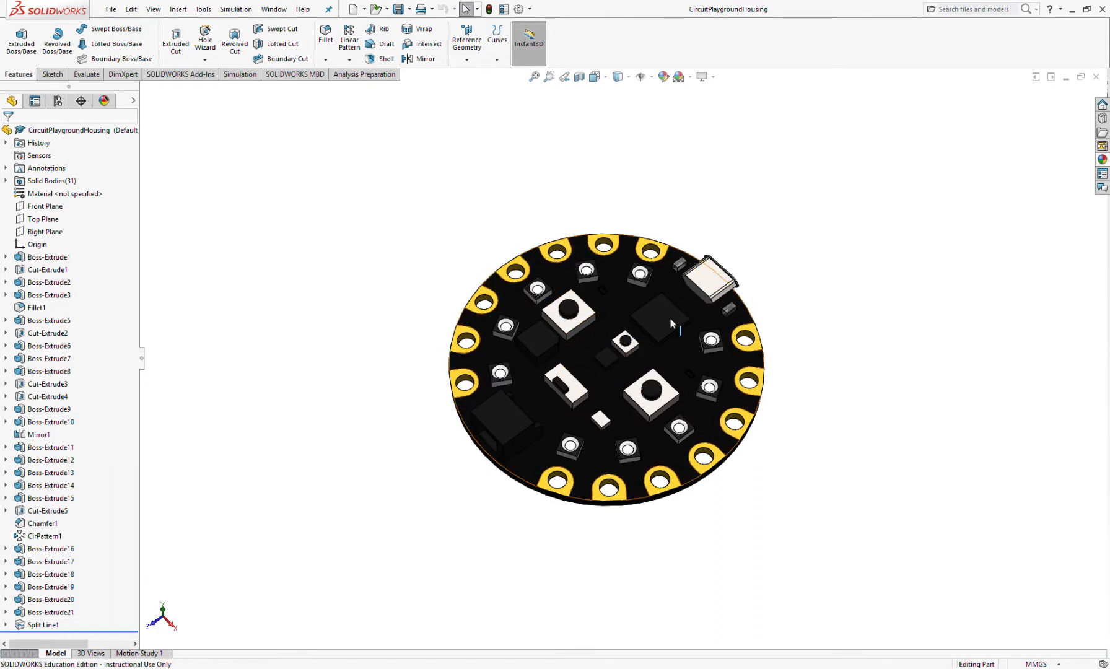
scroll(614, 378, up, 3)
mouse_move(615, 397)
middle_down()
mouse_move(642, 317)
mouse_move(620, 389)
middle_up()
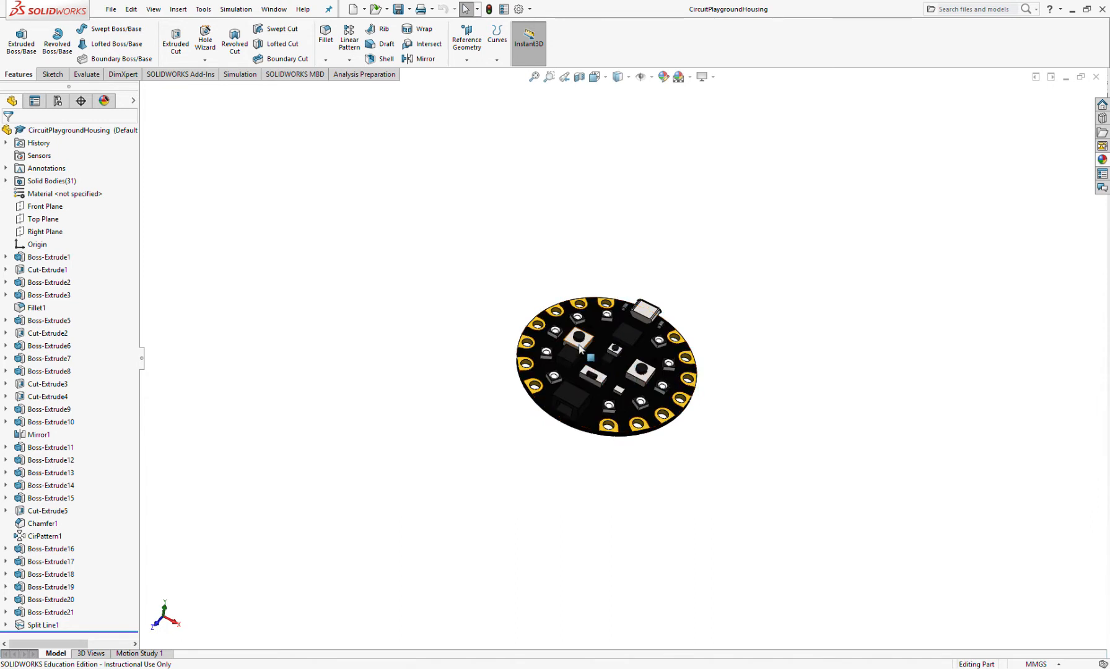
middle_drag(580, 376, 582, 413)
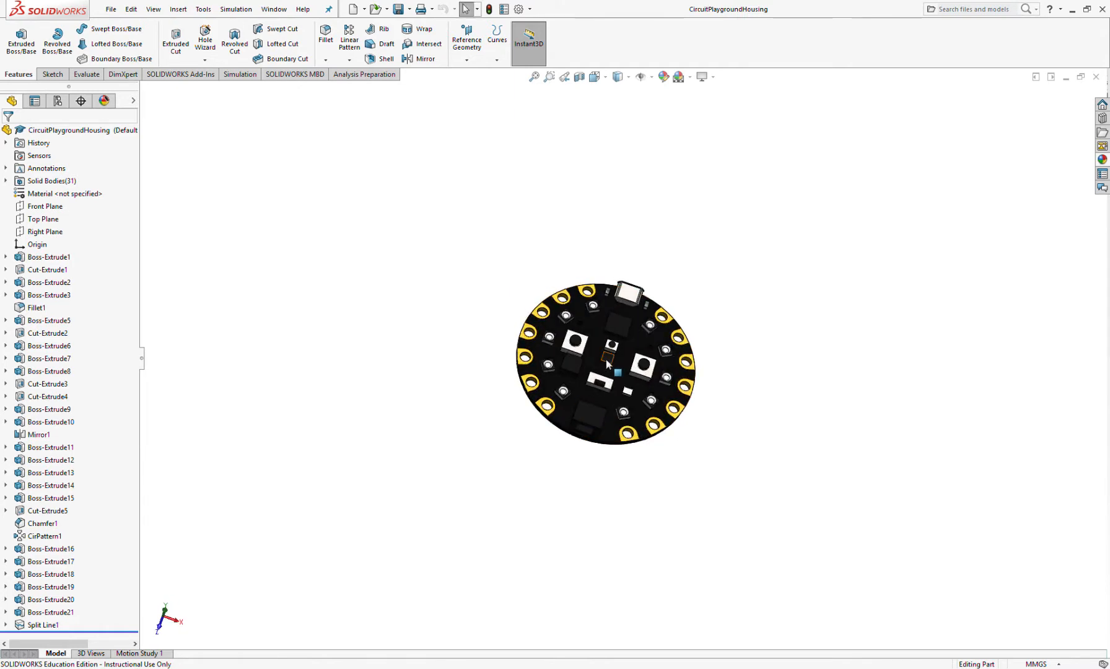
scroll(606, 363, down, 3)
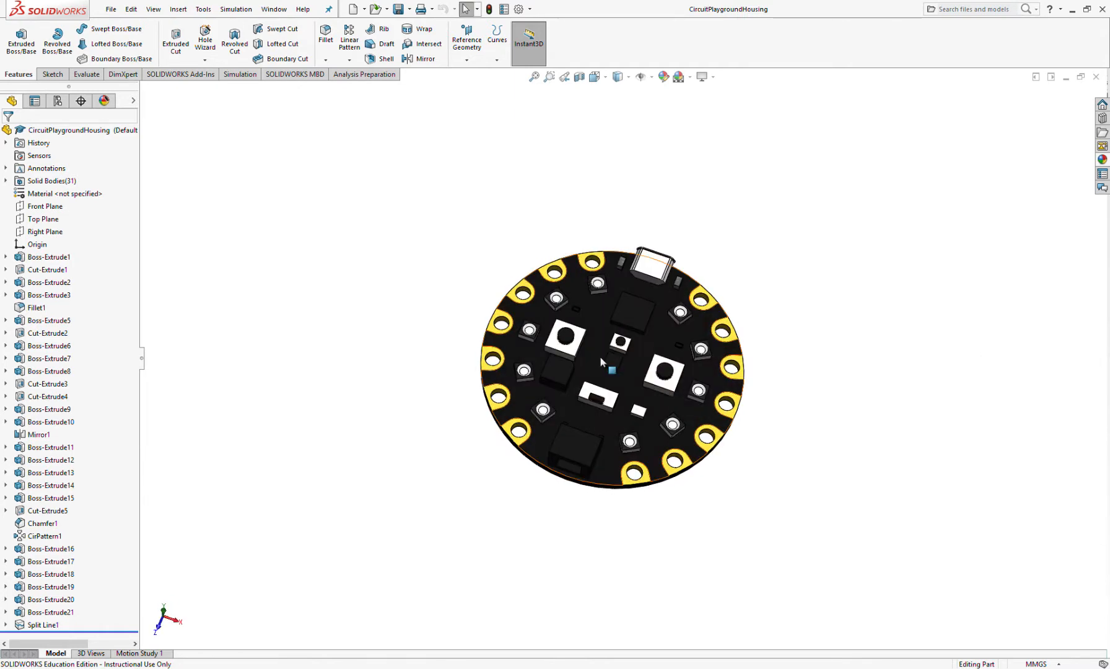
middle_drag(580, 337, 551, 344)
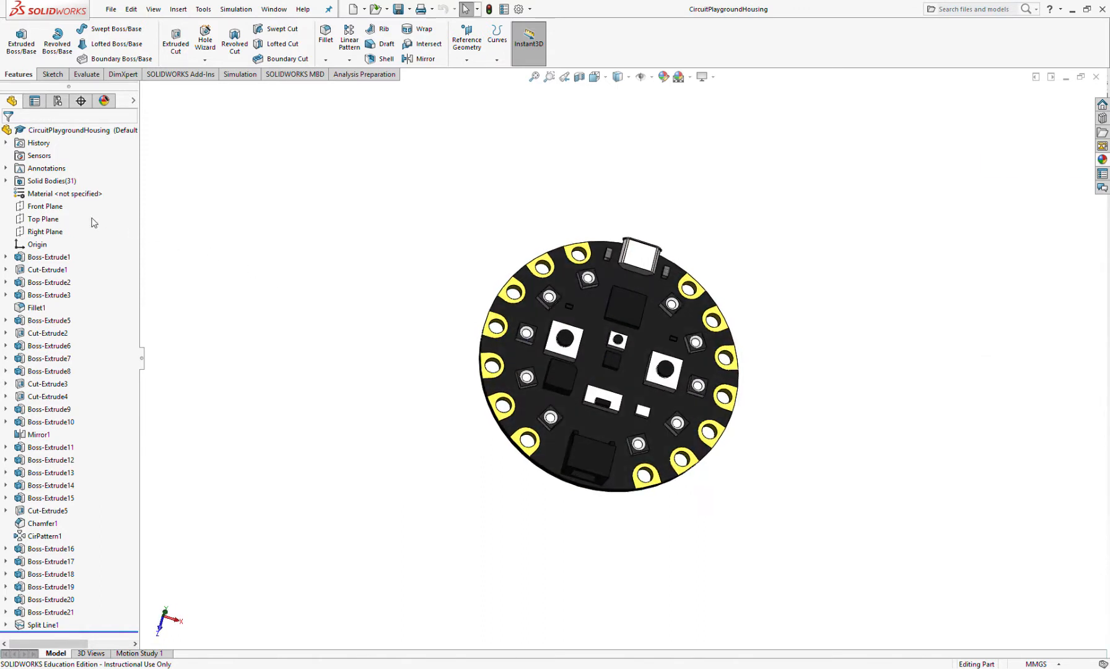
middle_drag(322, 308, 391, 388)
scroll(471, 357, down, 3)
scroll(581, 419, up, 2)
middle_drag(582, 421, 564, 374)
key(space)
click(558, 362)
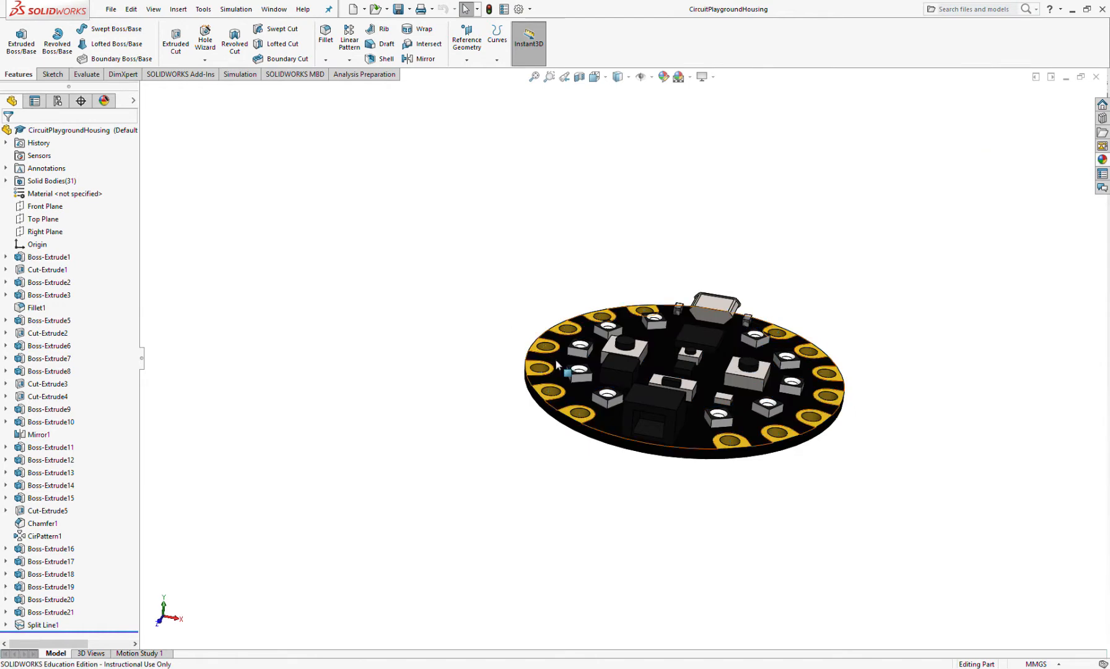
Check where the Top Plane lies in relation to the circuit board's upper face.
click(43, 220)
middle_drag(297, 345, 349, 359)
key(space)
click(348, 359)
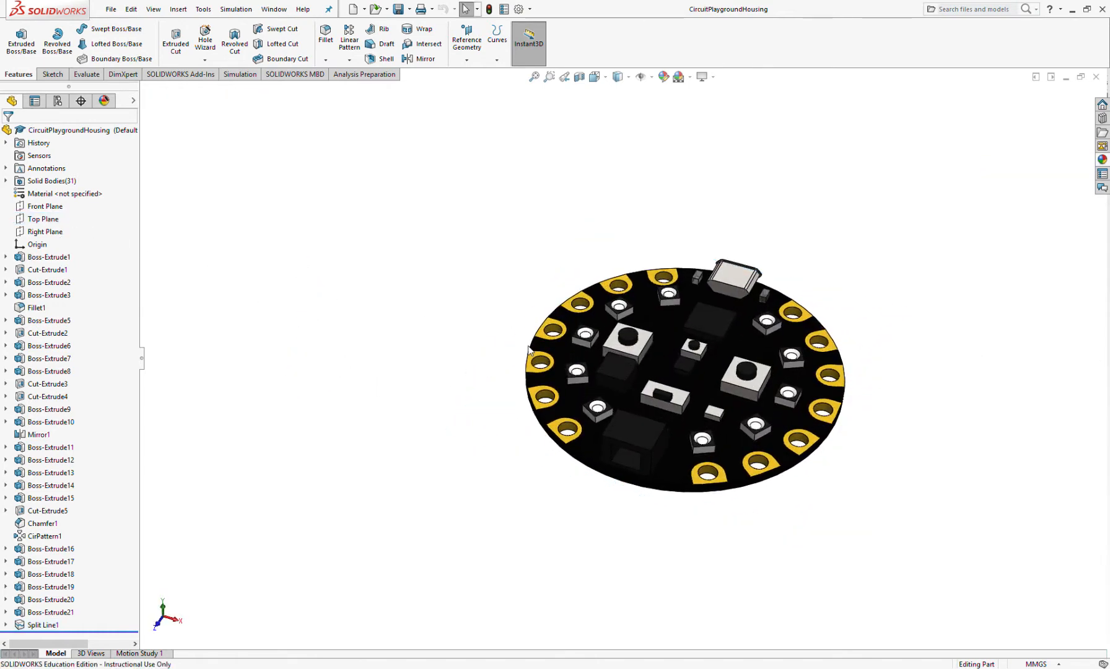
click(564, 361)
middle_drag(525, 368, 525, 325)
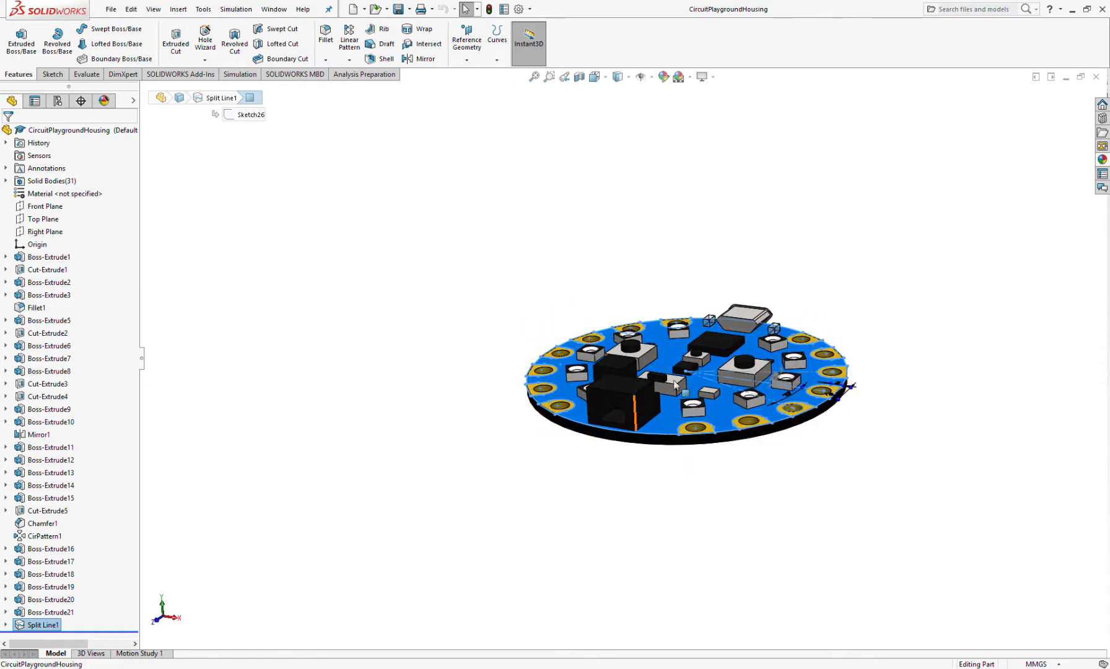
click(499, 362)
middle_drag(497, 357, 559, 379)
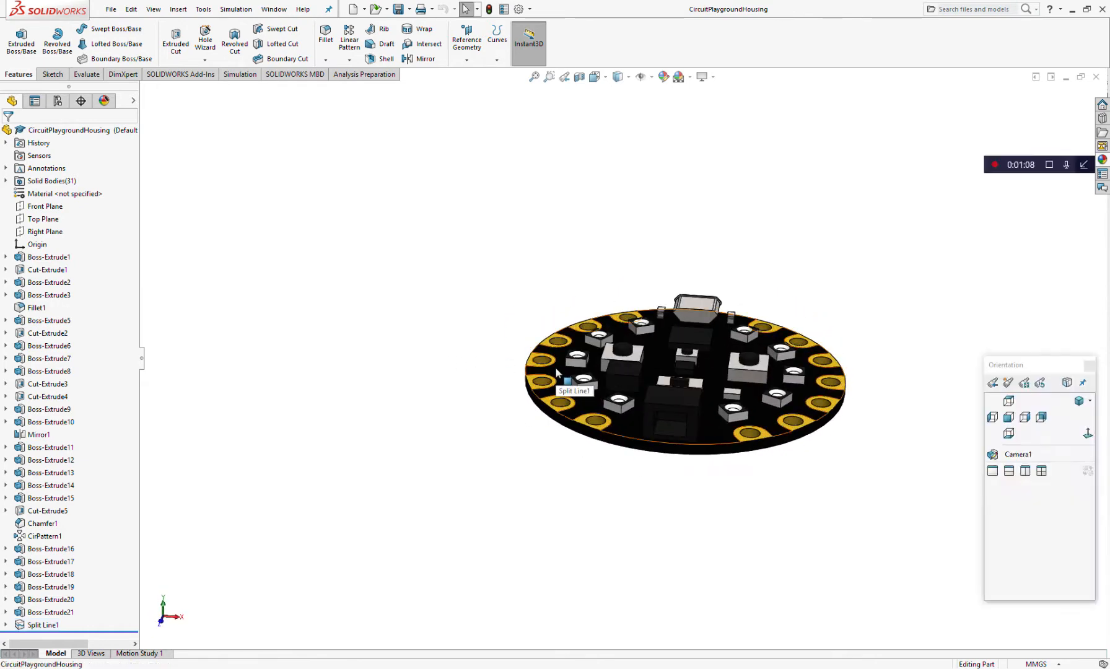
click(556, 368)
click(46, 218)
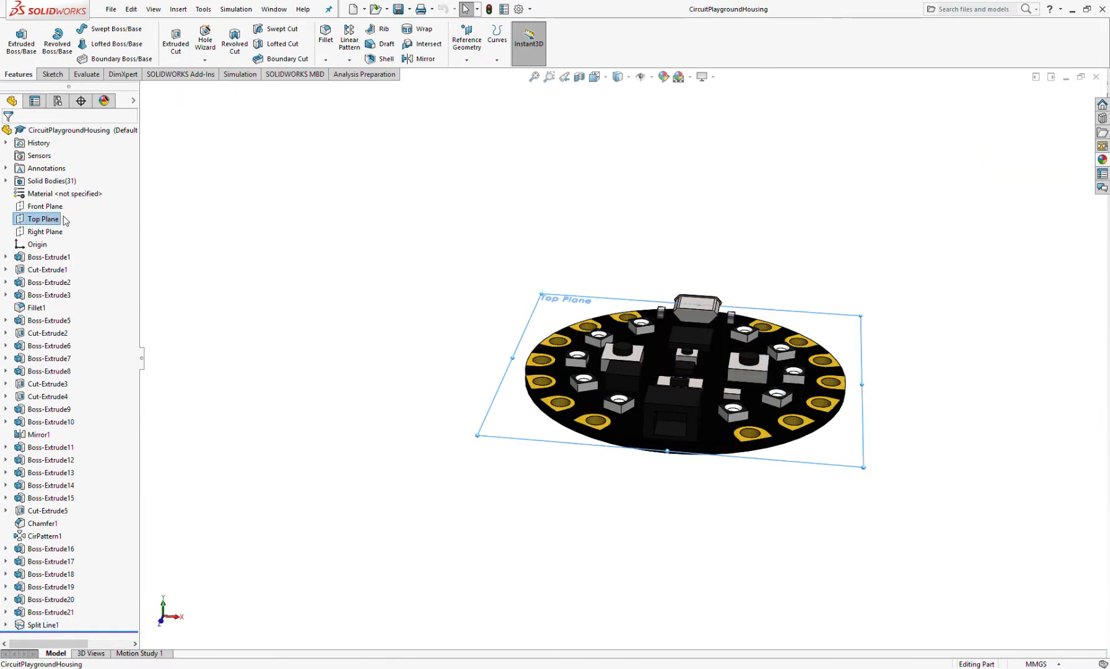
click(293, 281)
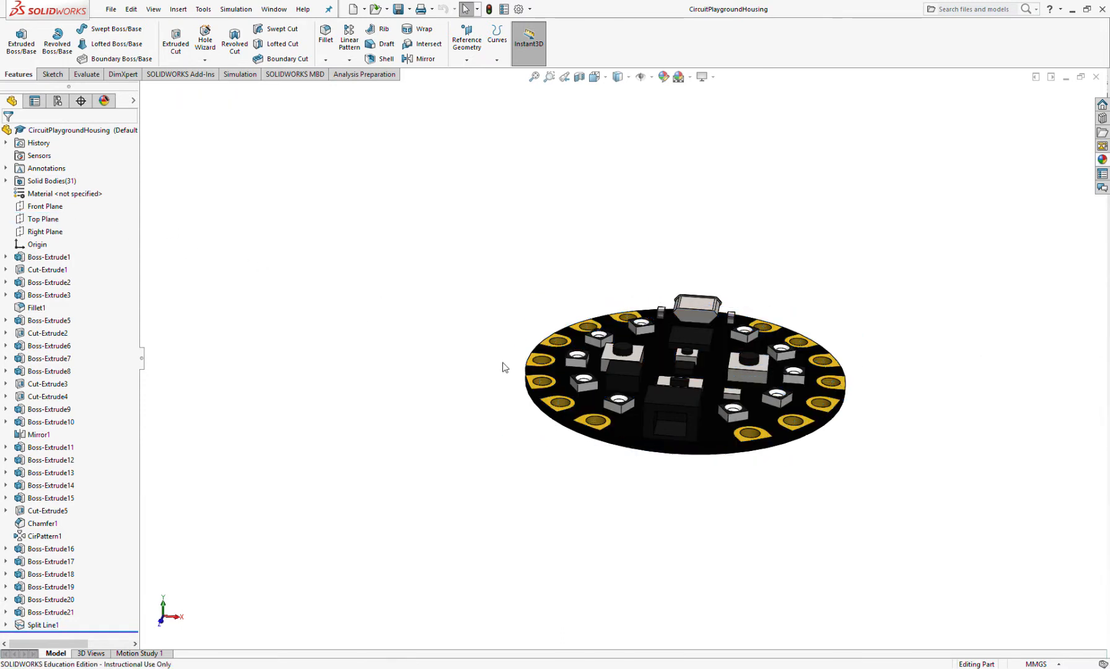
click(554, 378)
Start a sketch on the Top Plane and draw a circle about 77 mm in diameter centred on the origin.
click(46, 222)
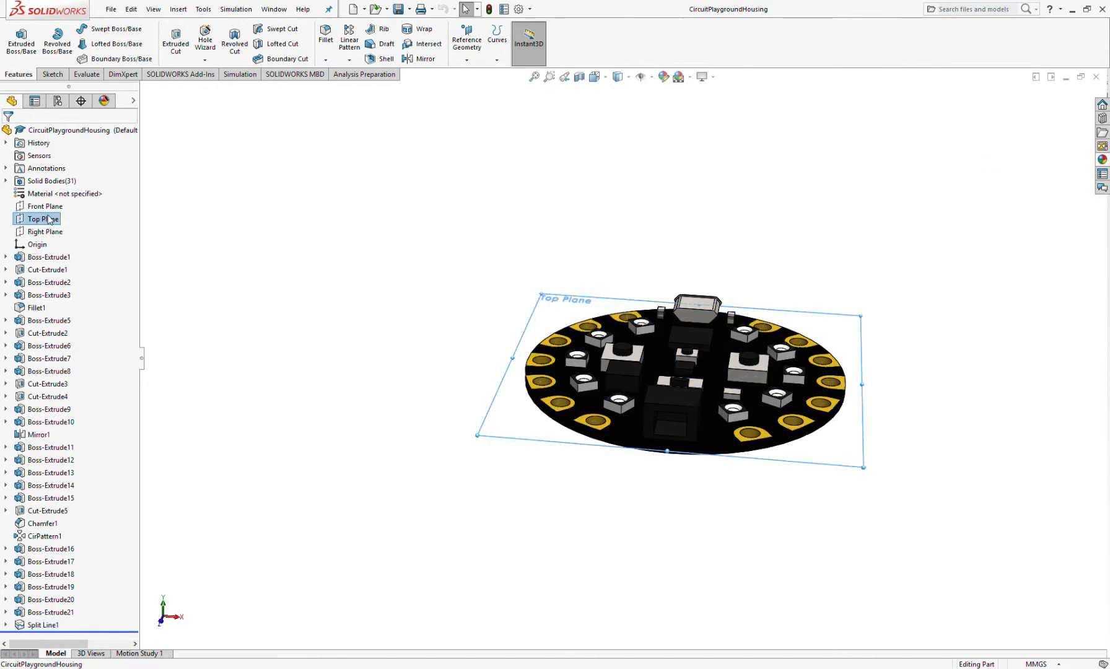
click(60, 210)
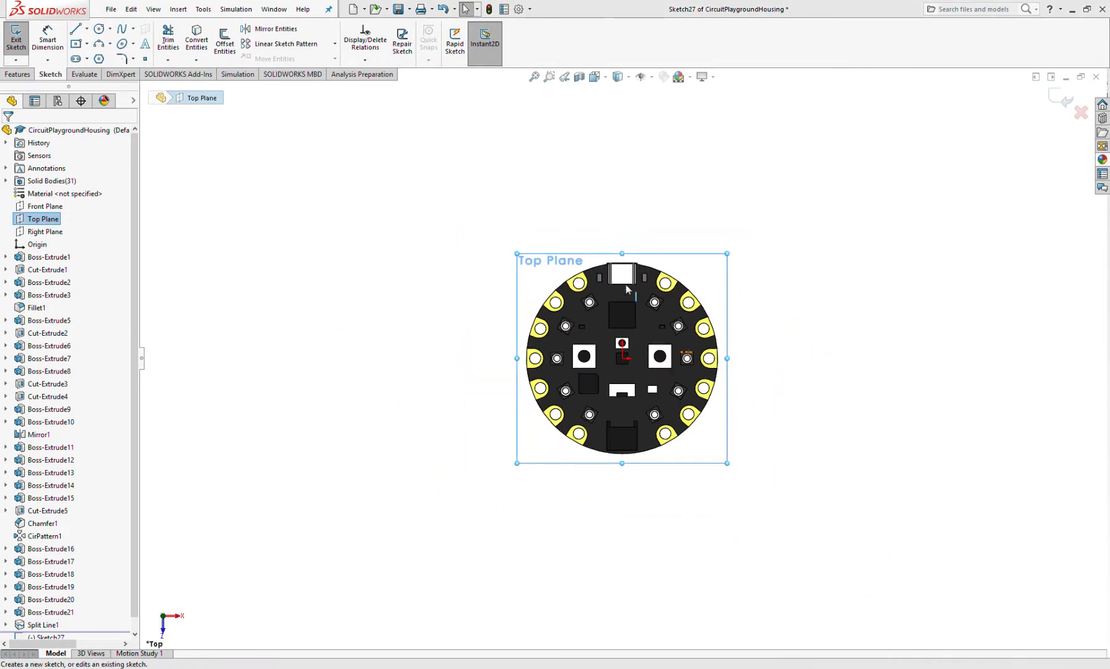
click(99, 29)
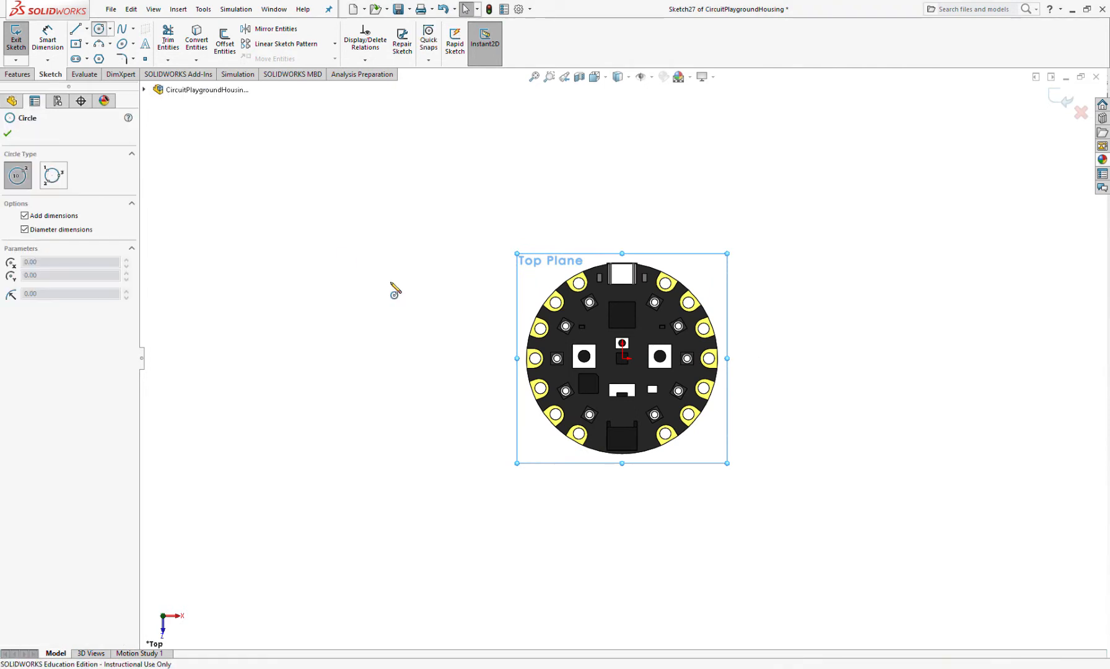
click(622, 358)
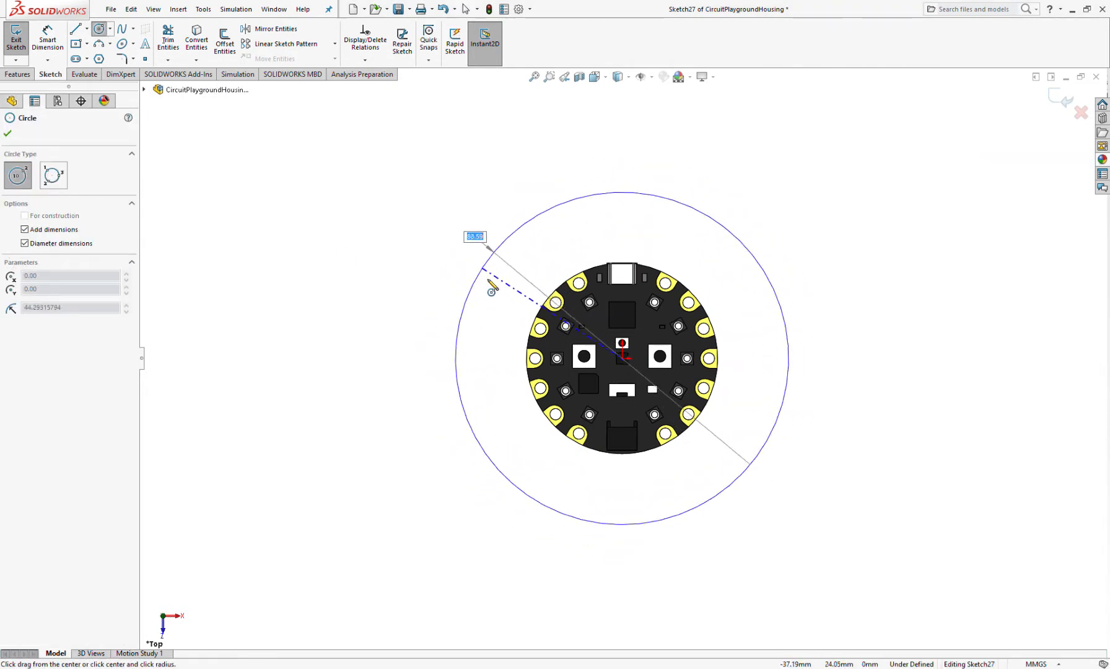
click(478, 359)
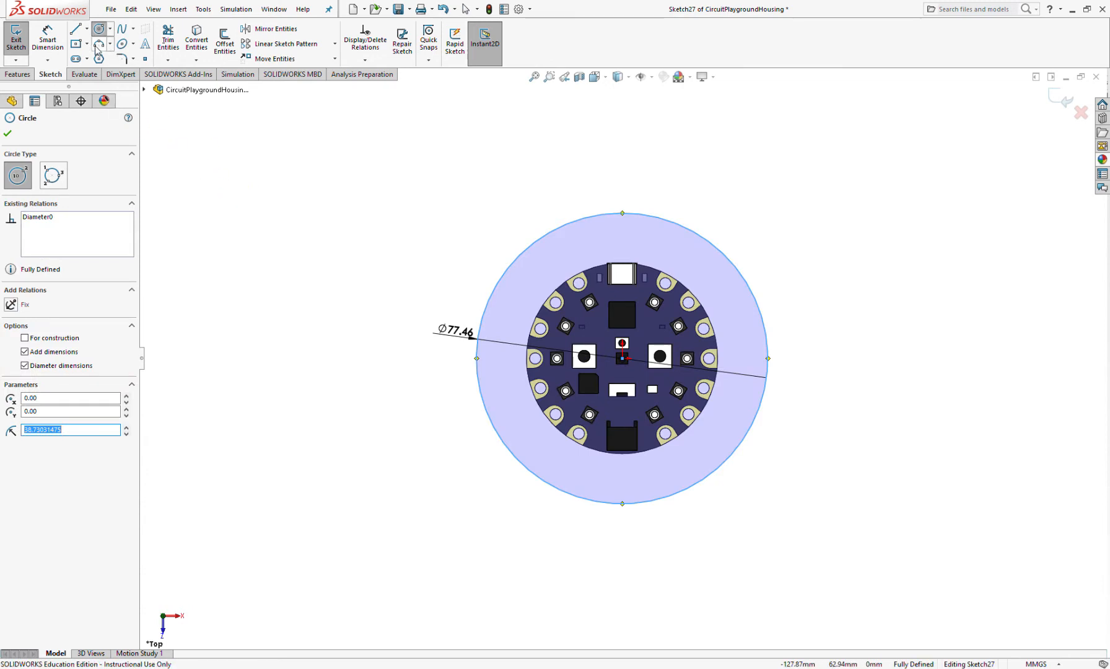
Sketch a centre rectangle about 140 by 43 mm on the origin, extending past both sides of the circle.
click(75, 47)
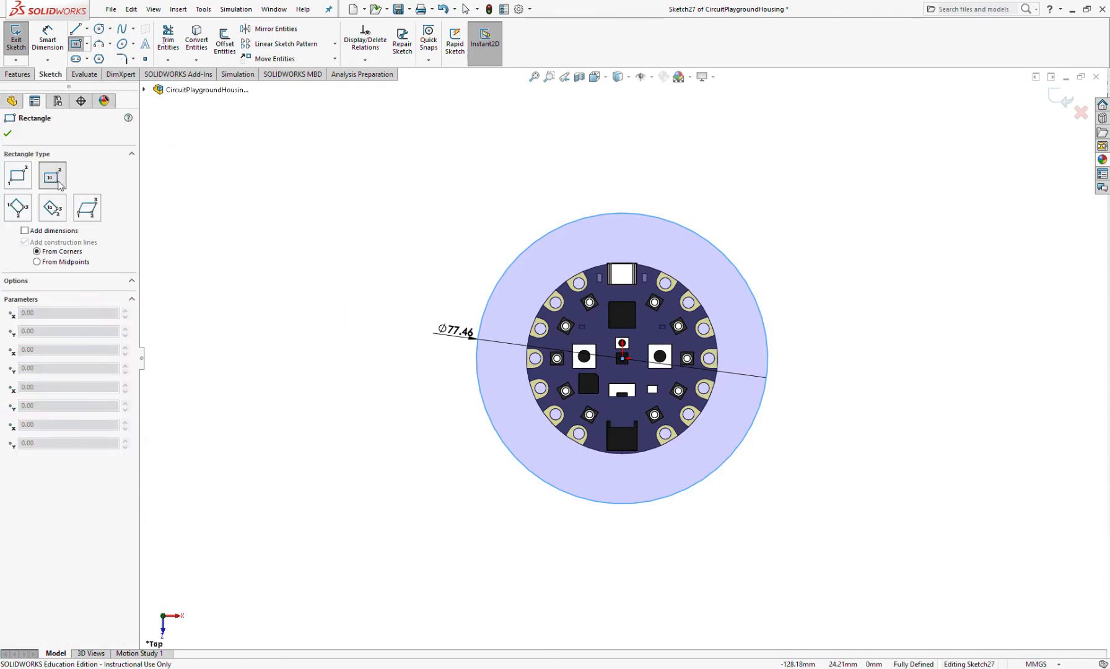
click(622, 359)
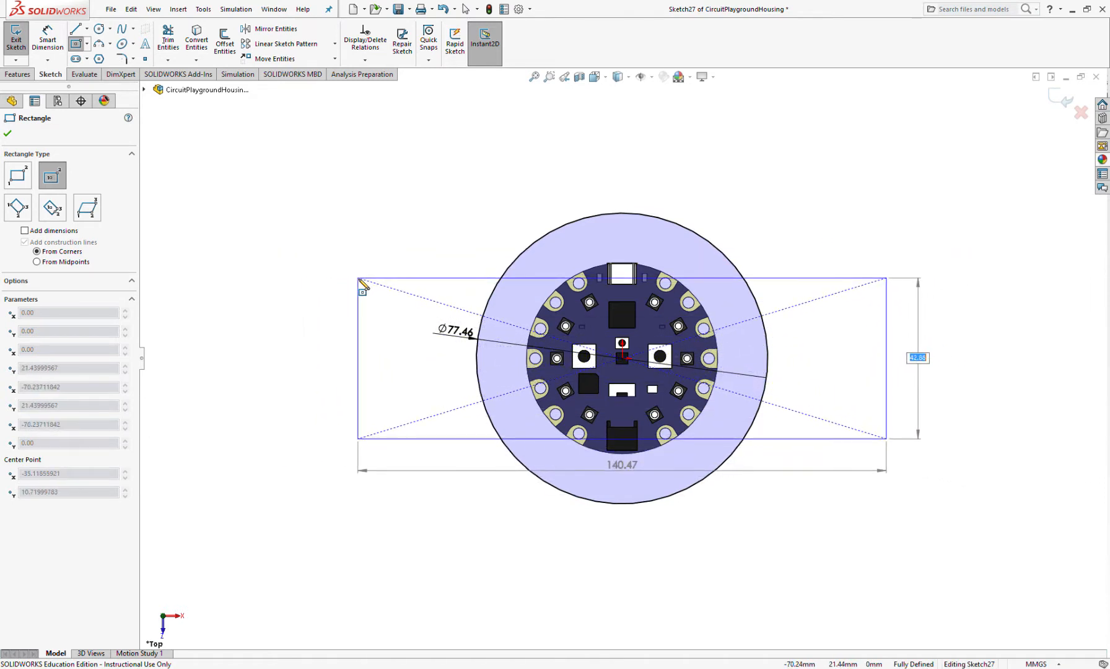
click(357, 278)
key(Escape)
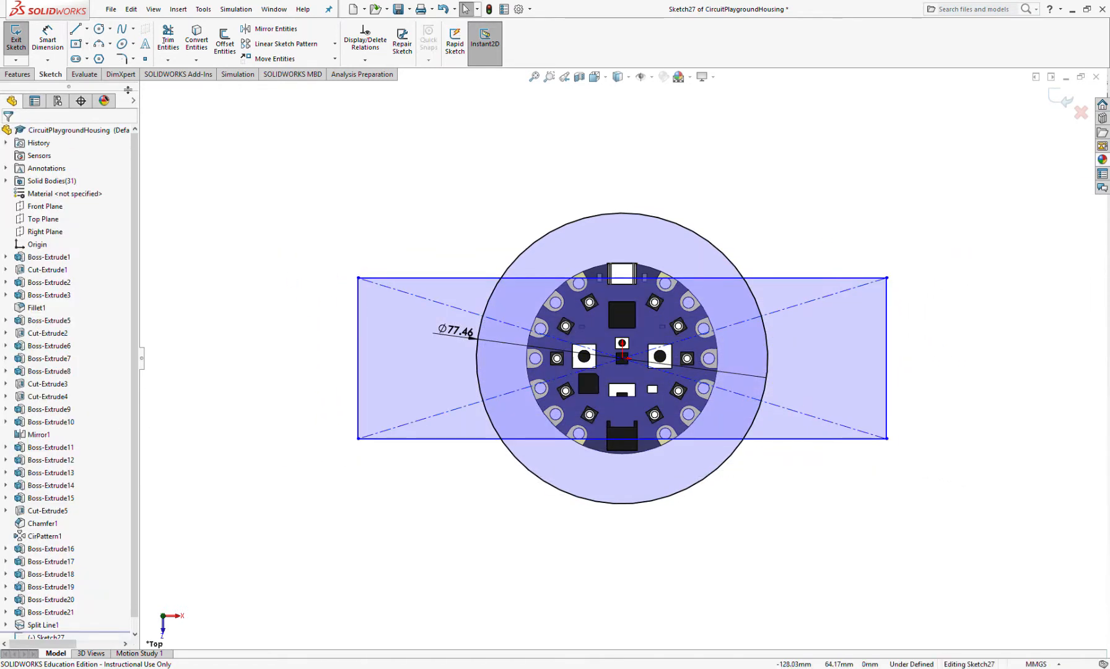
click(100, 47)
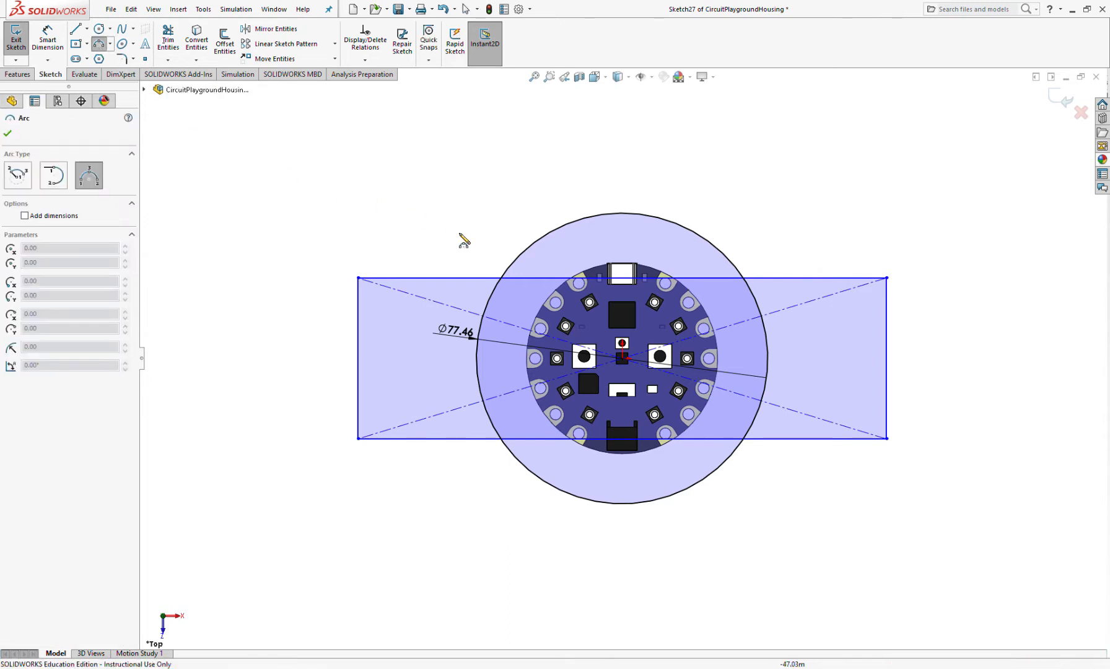
click(621, 213)
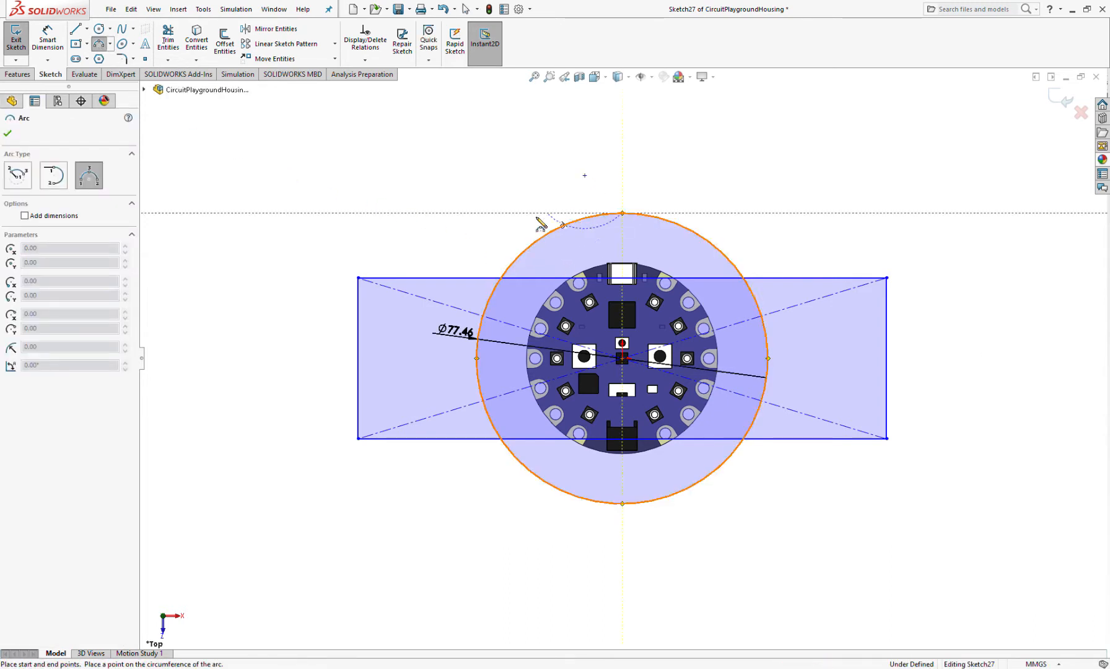
click(358, 276)
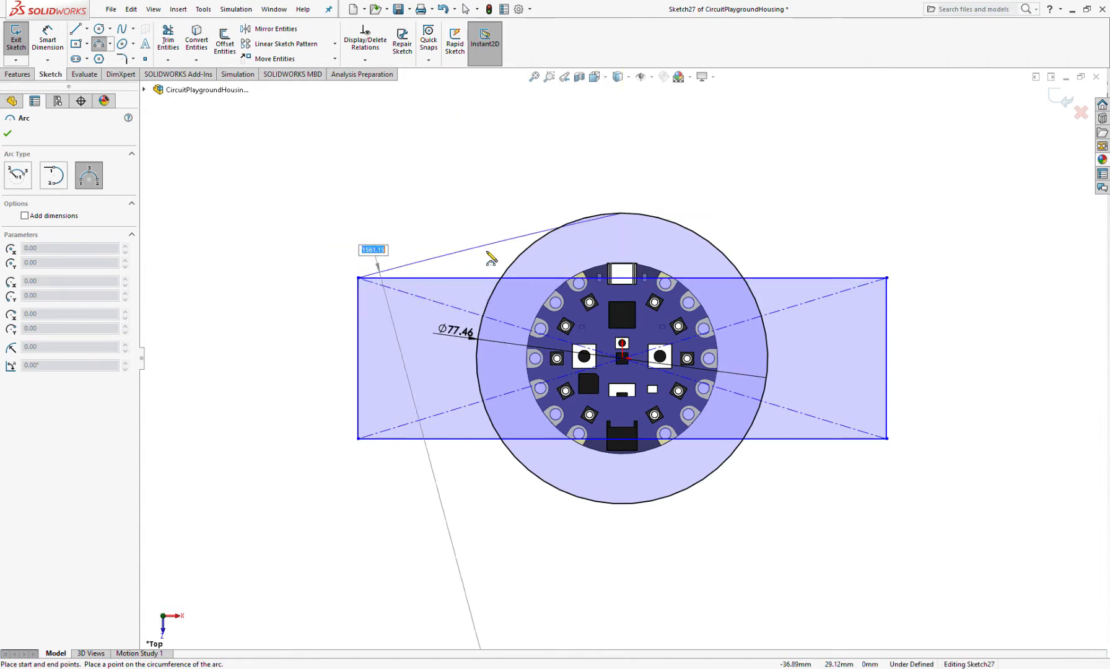
key(Escape)
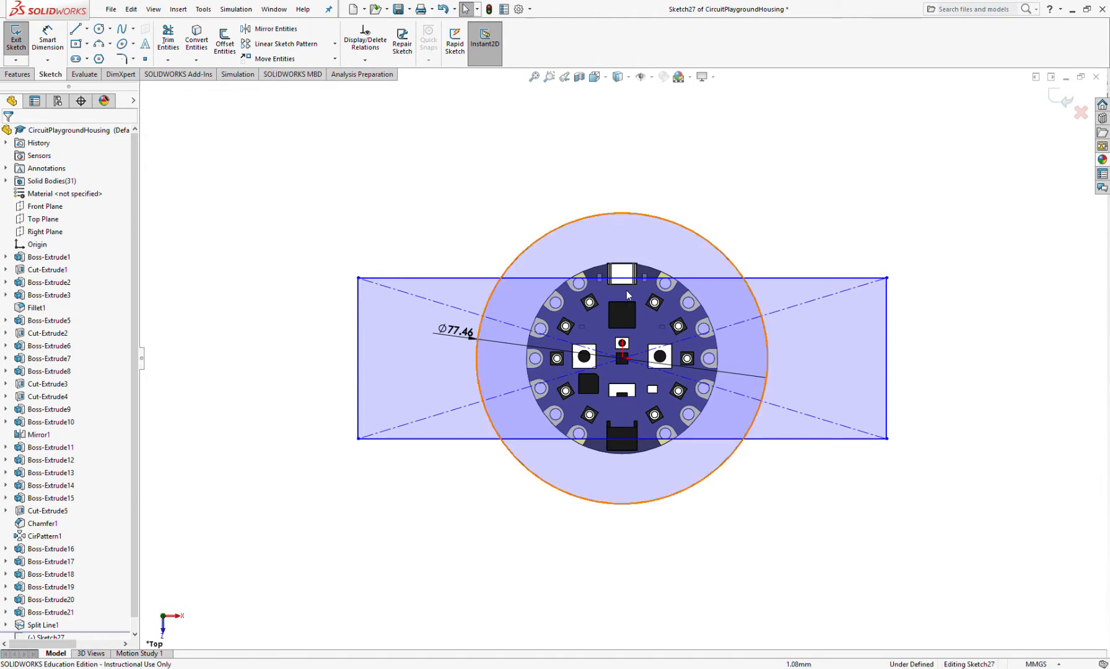
scroll(665, 403, up, 1)
scroll(506, 273, down, 2)
scroll(623, 360, up, 2)
scroll(760, 394, down, 1)
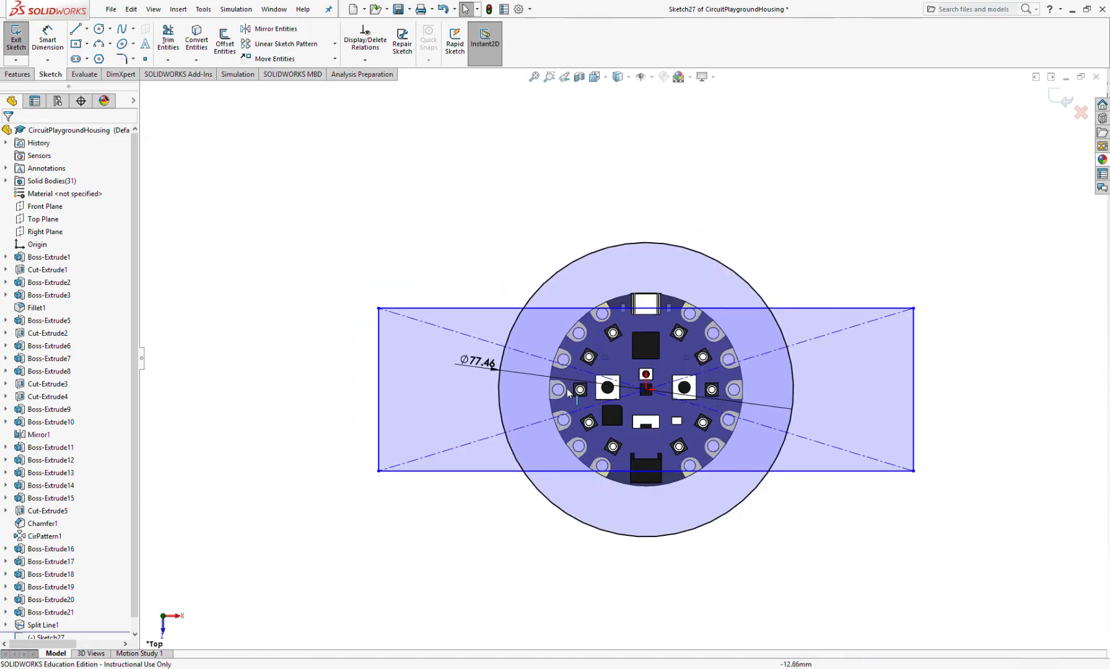
click(60, 47)
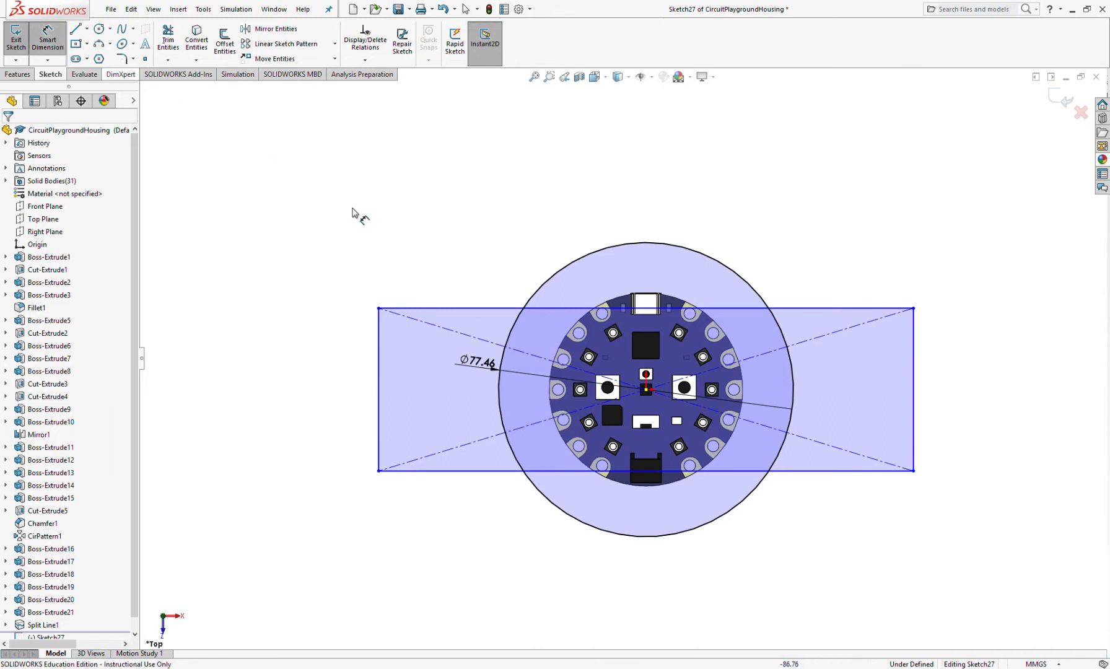
key(space)
click(552, 285)
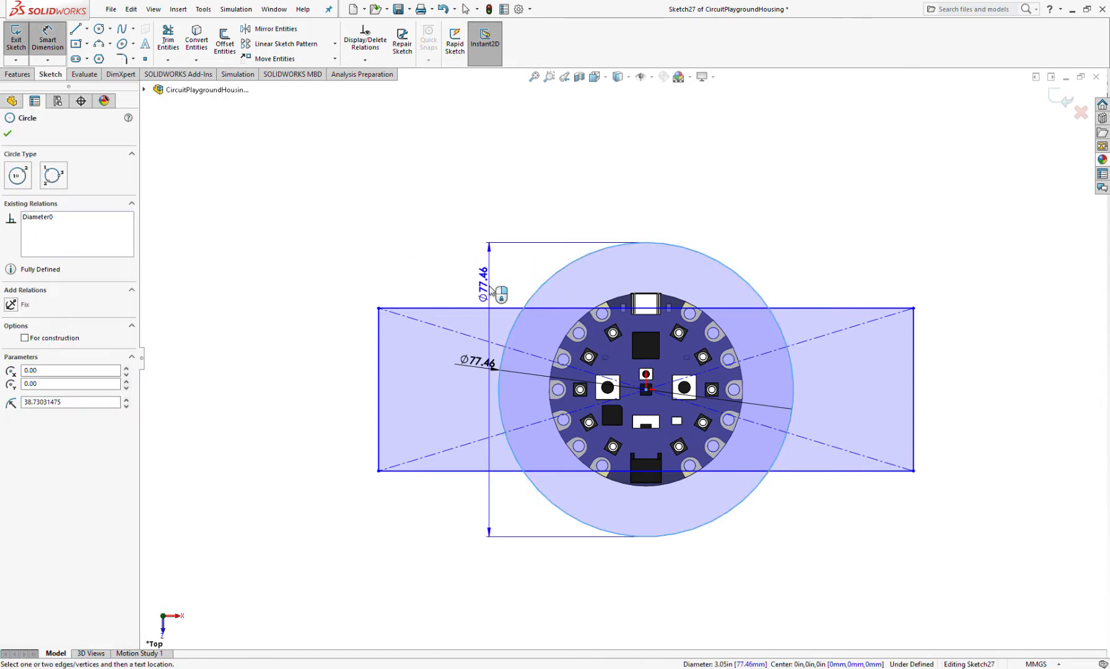
click(491, 290)
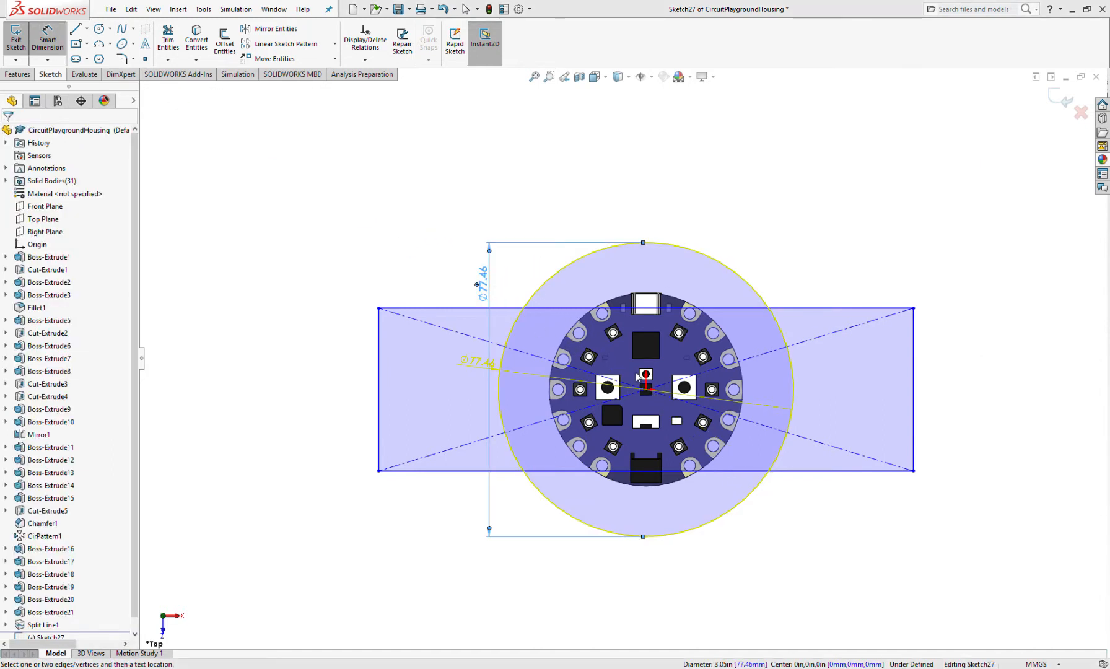
key(Escape)
Set the circle's diameter to 75 mm.
click(477, 361)
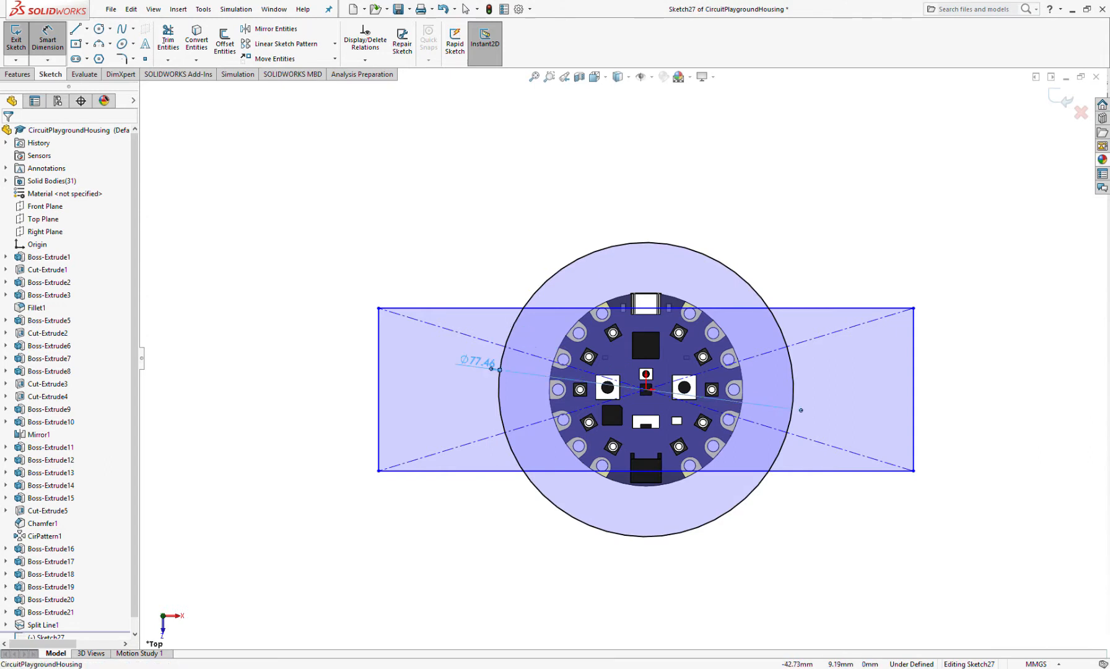
double_click(483, 359)
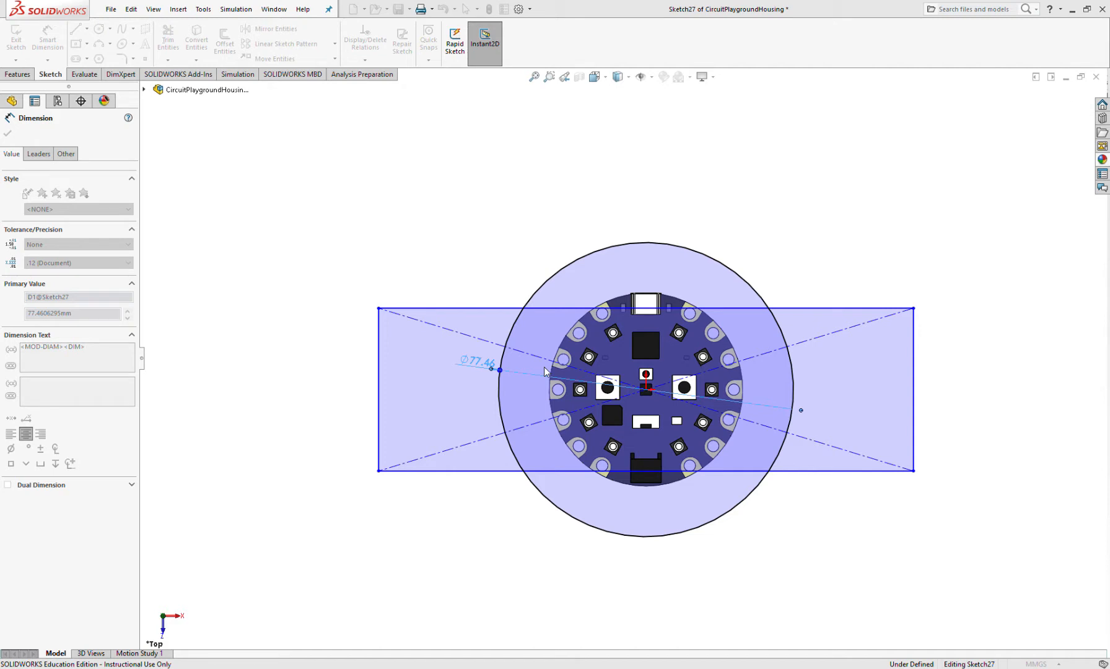
text(75)
key(Return)
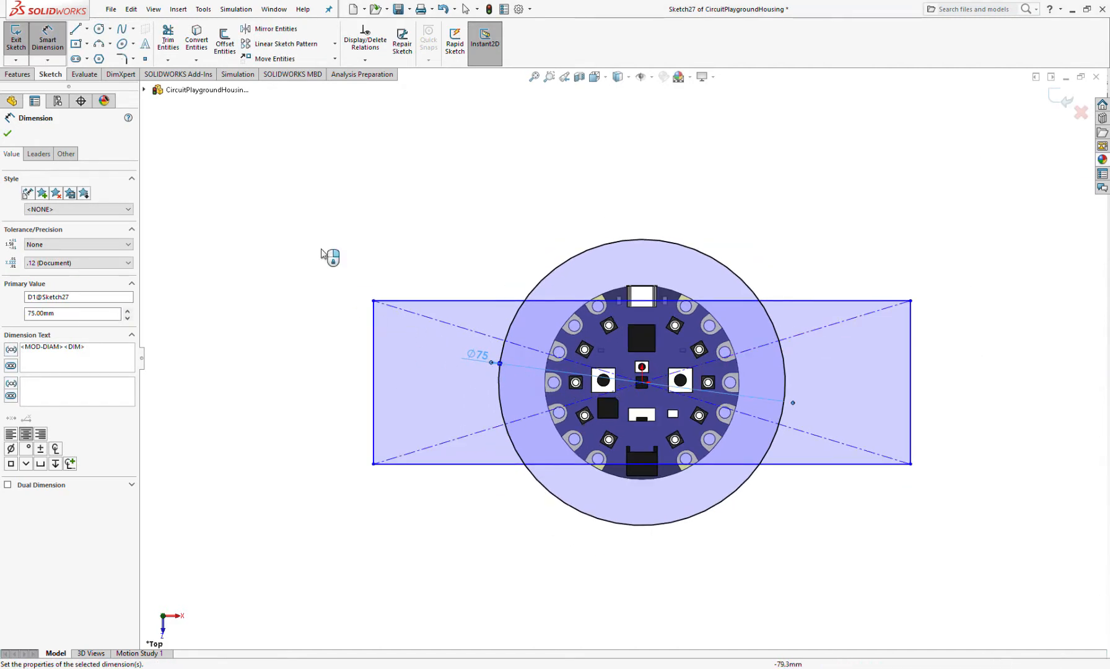
key(Escape)
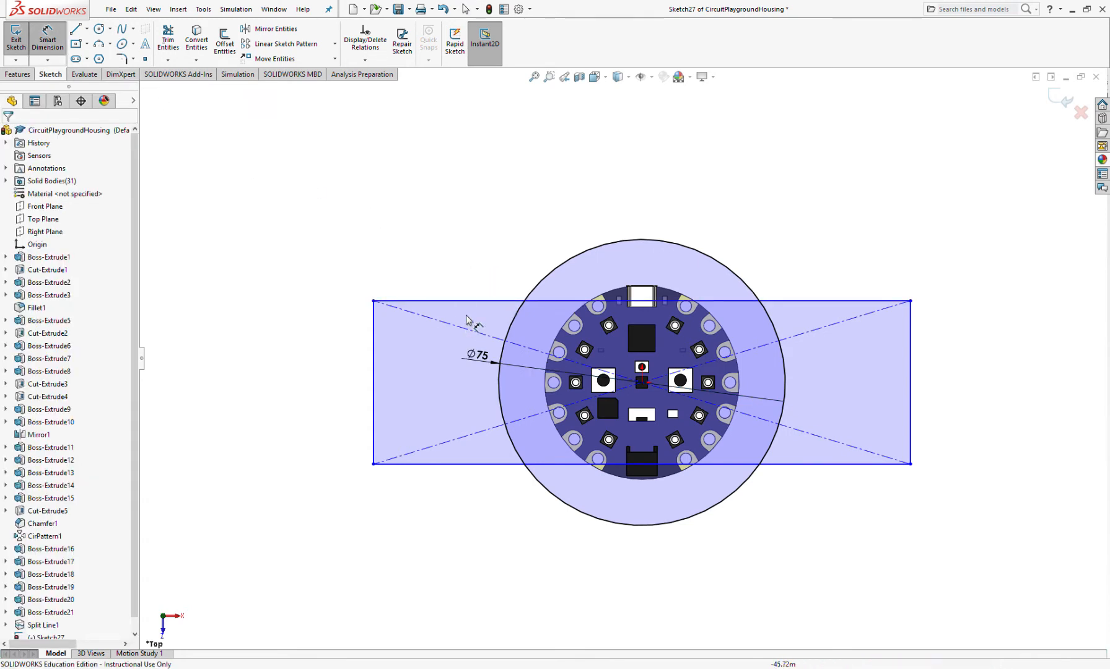
Dimension the rectangle's upper horizontal edge and set its length to 140 mm.
click(478, 301)
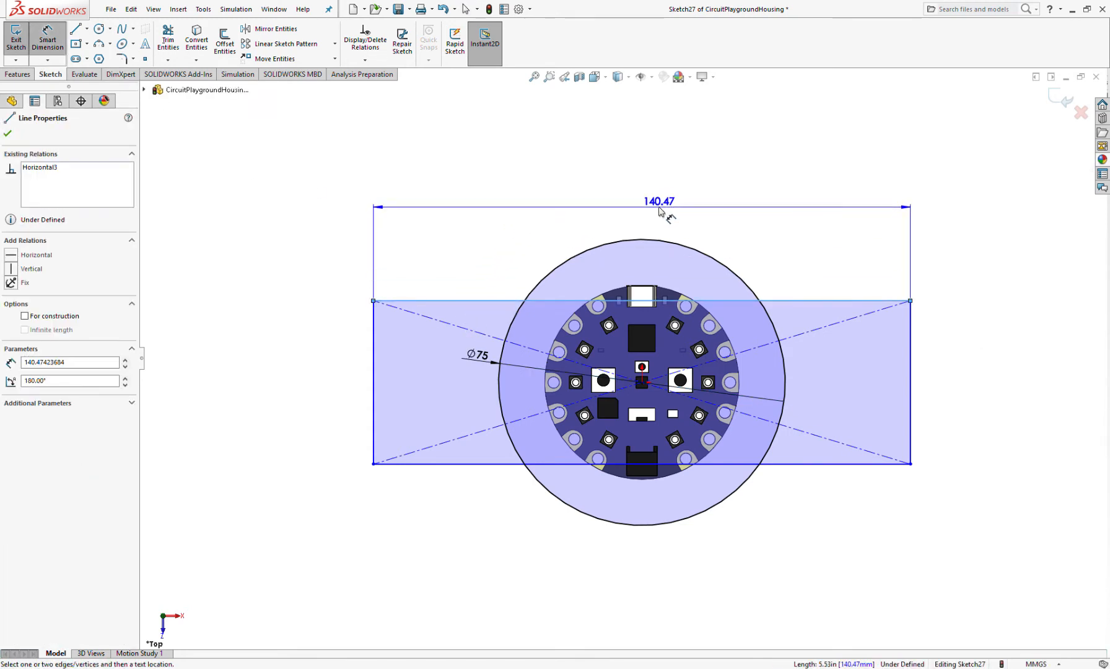
click(664, 214)
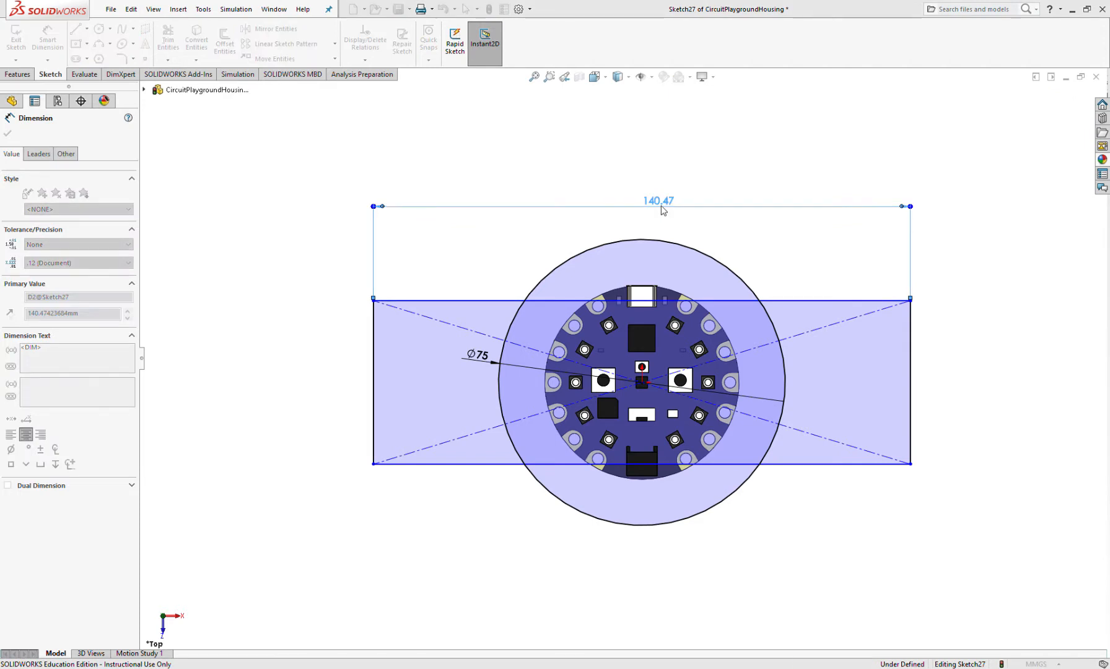
text(140)
key(Return)
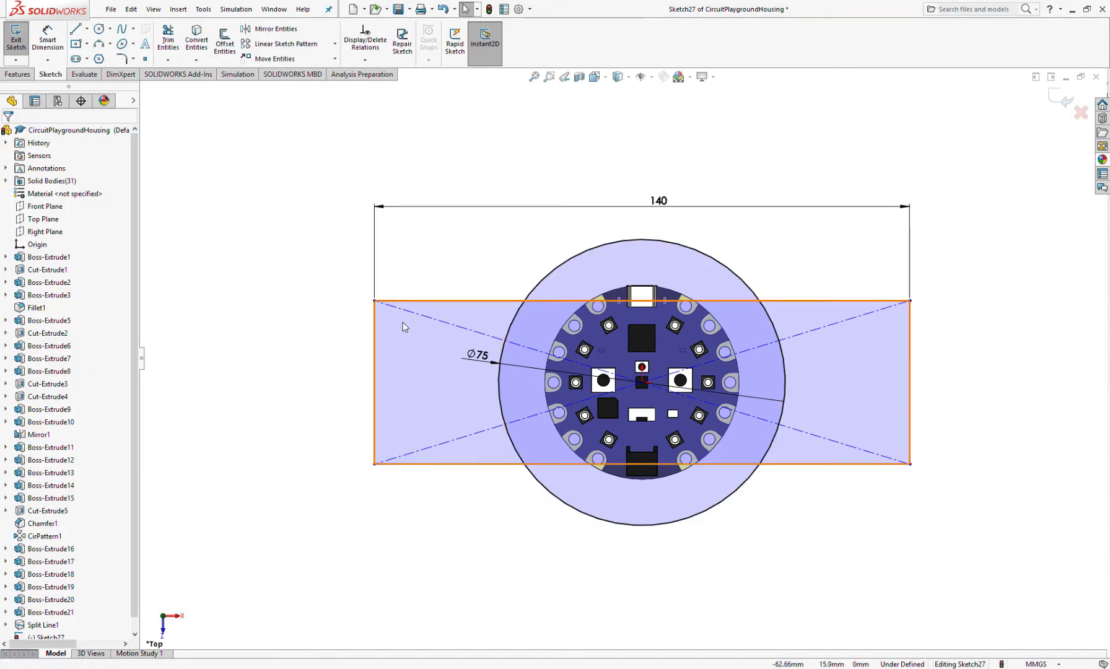
Dimension the rectangle's left vertical edge and set its height to 50 mm.
click(48, 39)
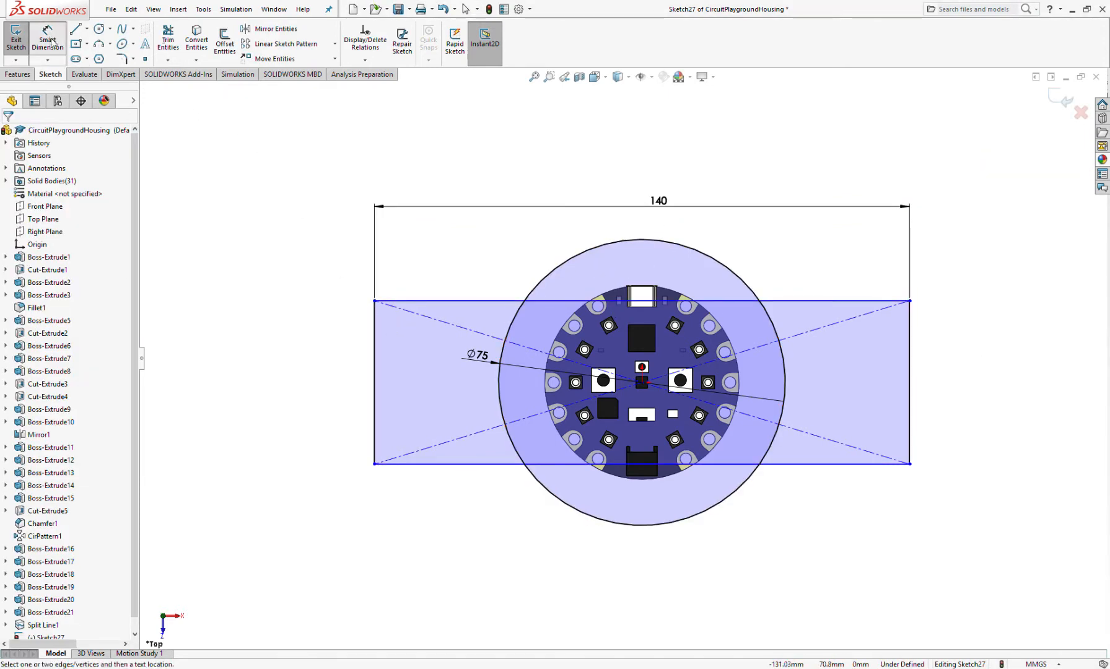
click(375, 354)
click(340, 361)
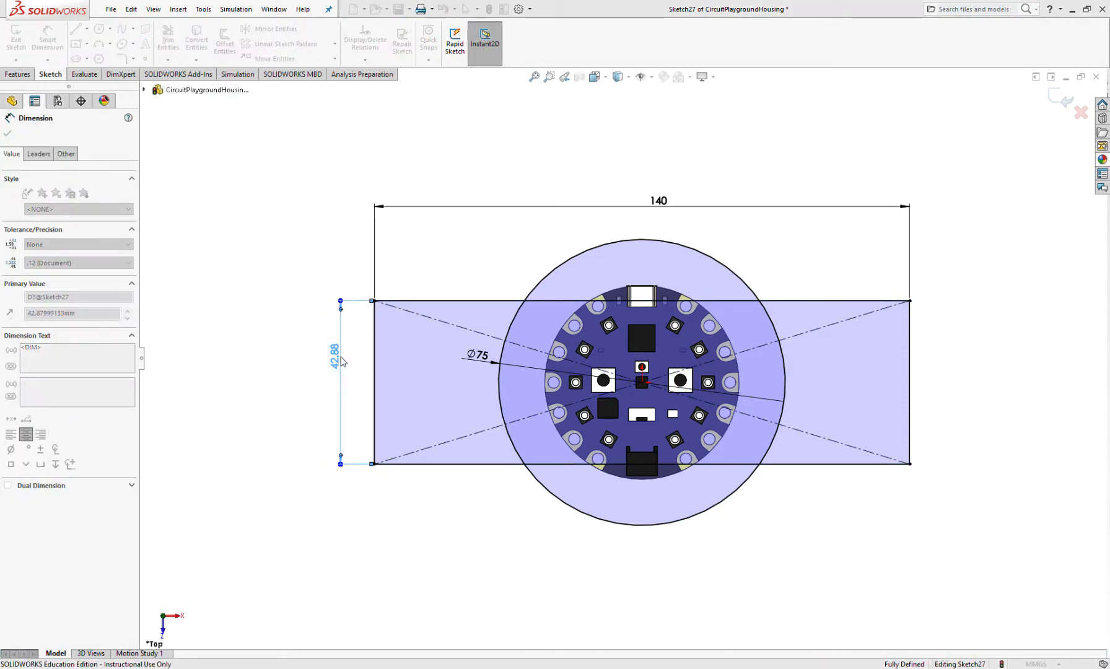
text(50)
key(Return)
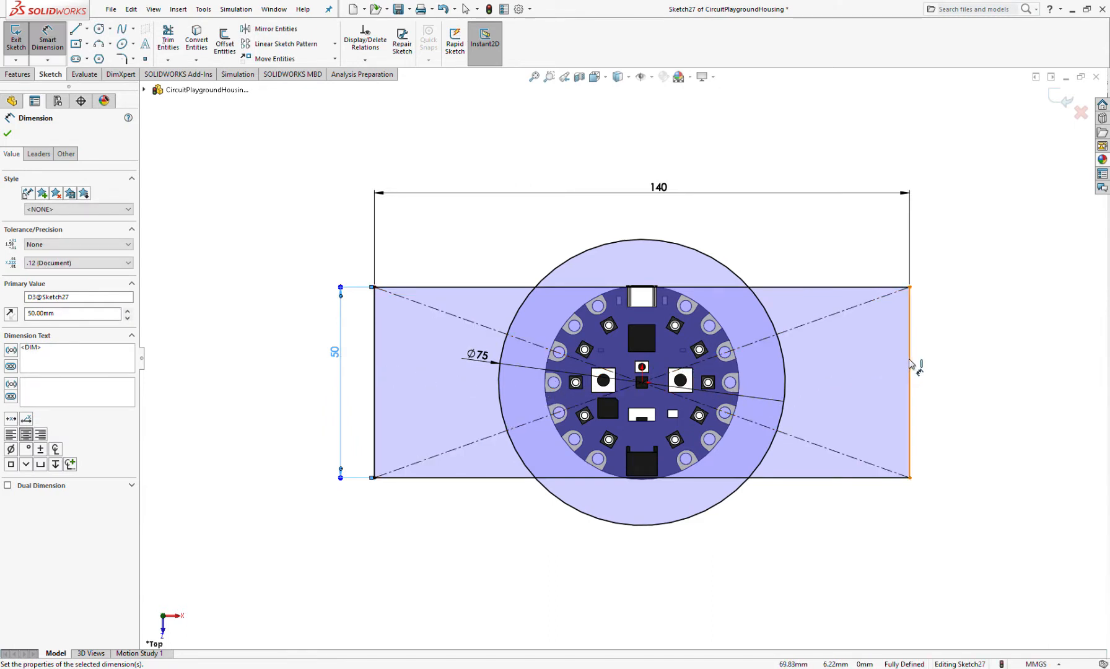
key(Escape)
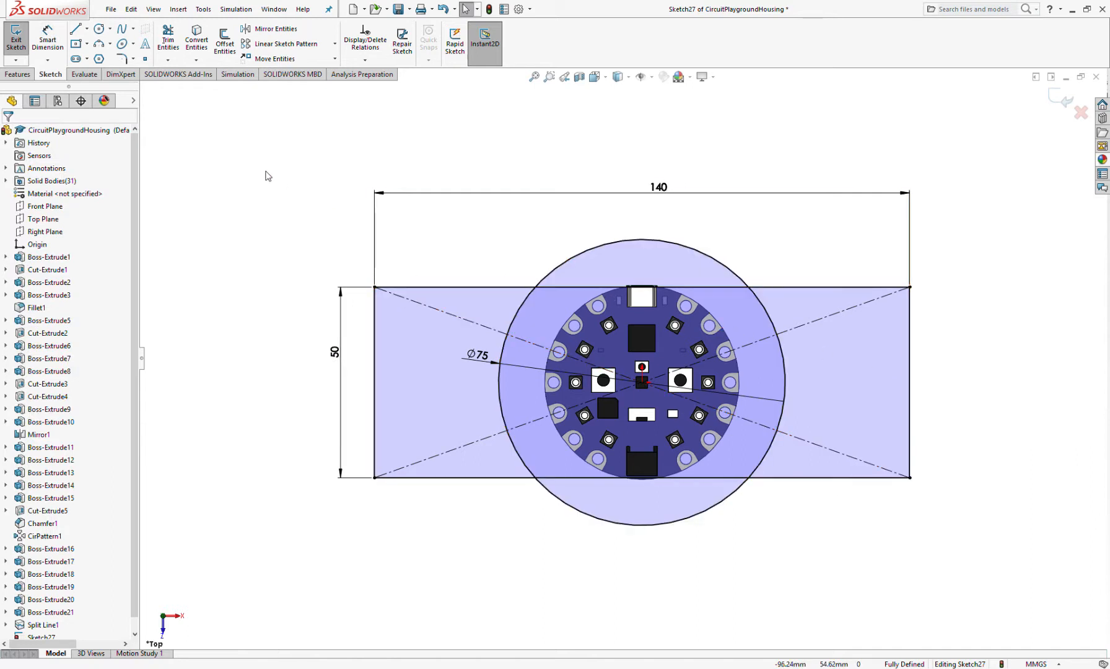
Trim the circle arcs and rectangle segments inside the overlapping shapes to leave a single outer outline, then exit the sketch.
click(168, 38)
click(518, 310)
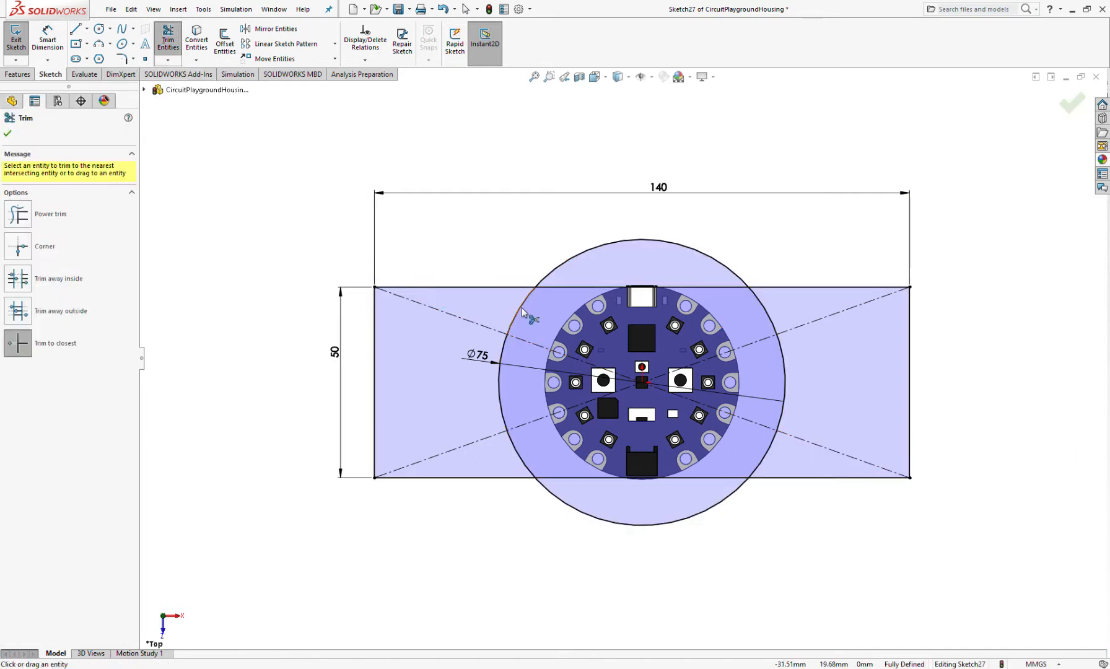
click(499, 386)
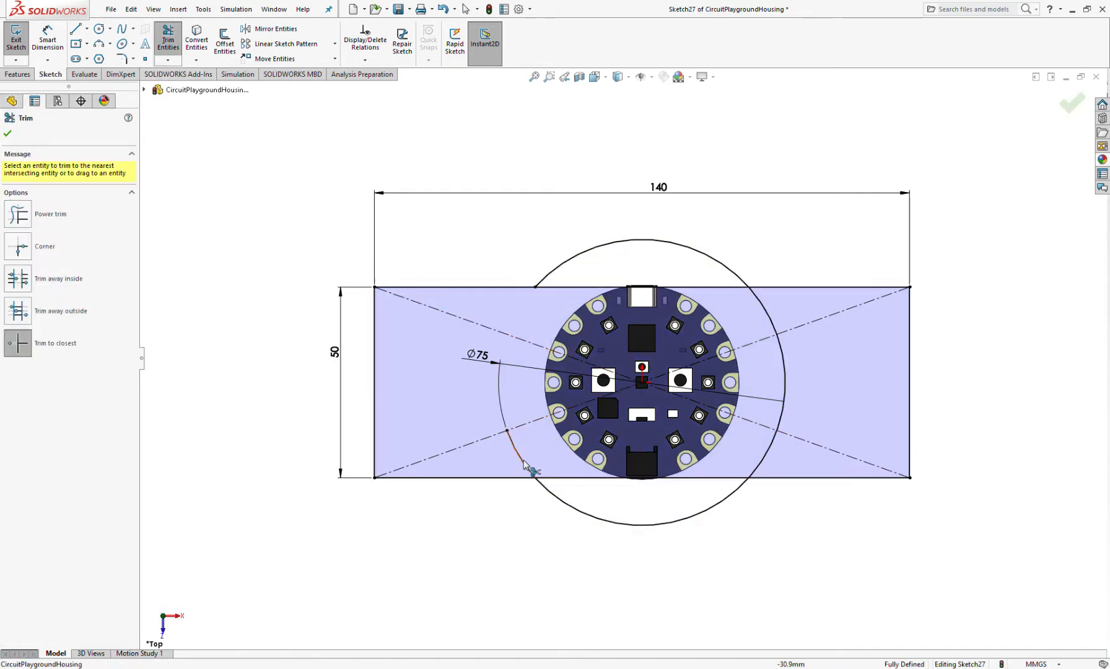
click(760, 461)
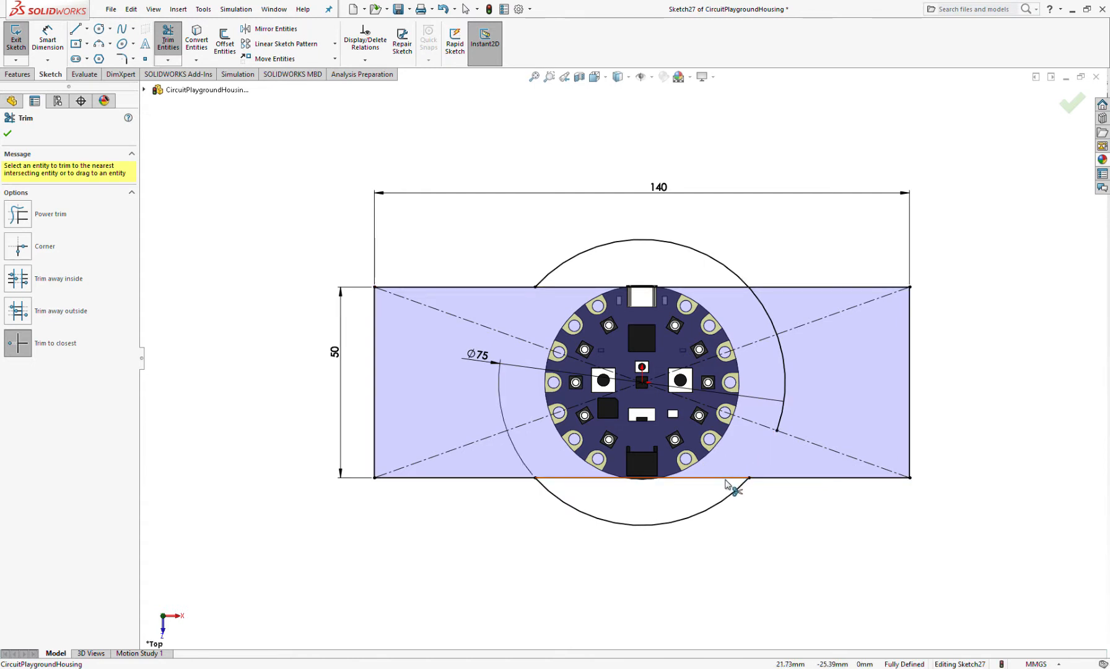
click(730, 477)
click(783, 401)
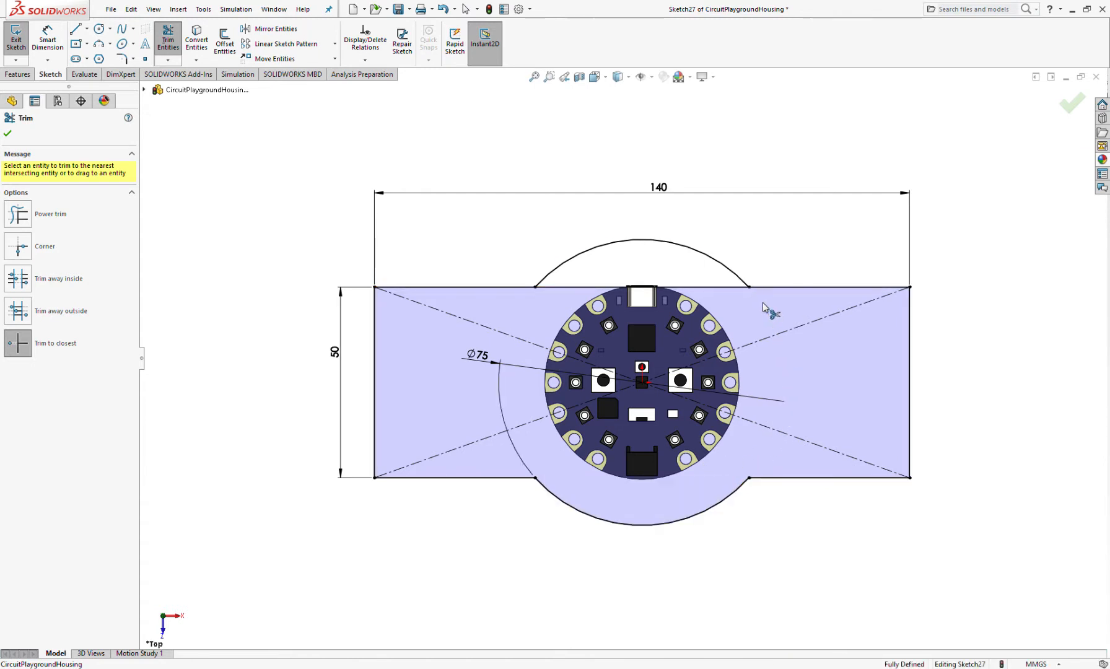
click(582, 287)
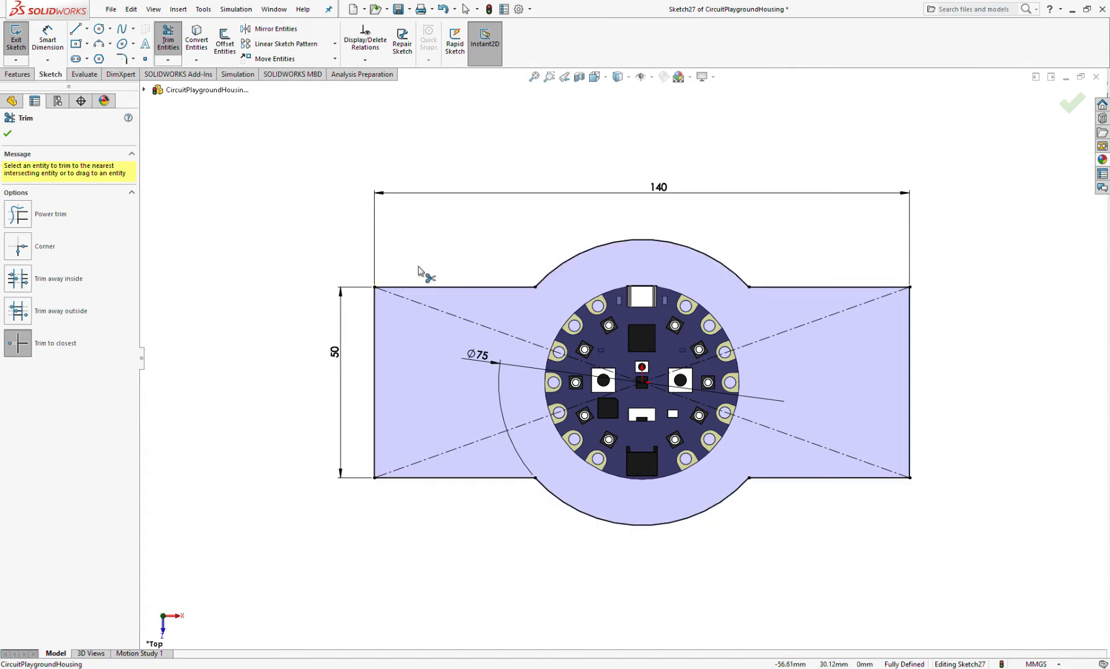
click(7, 39)
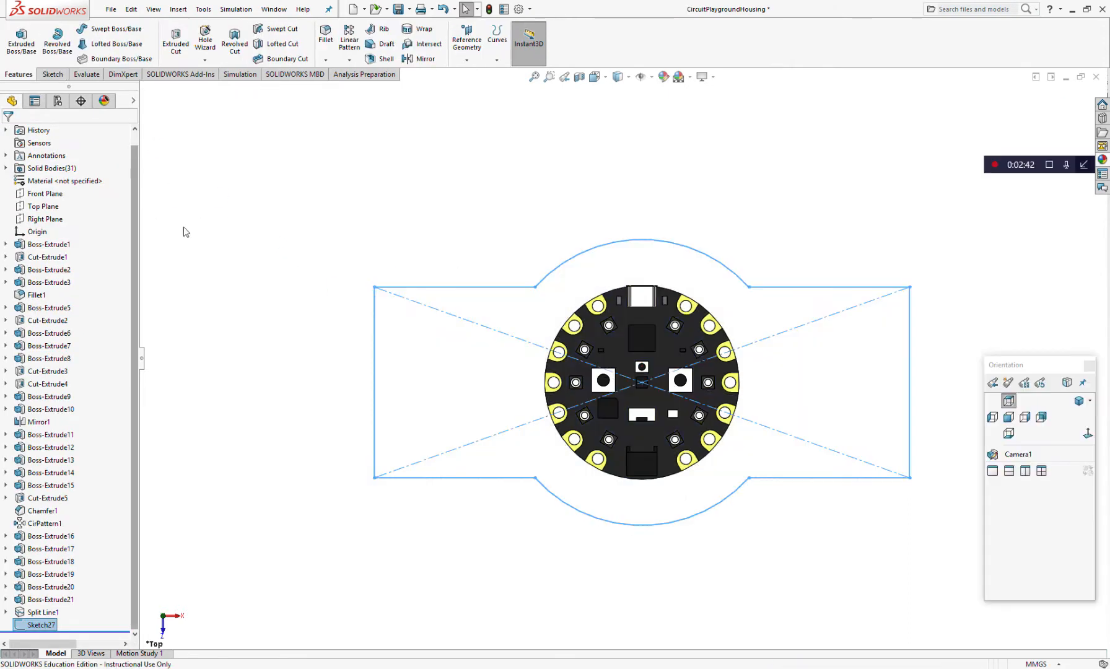
Extrude the outline as a boss with reversed direction, downward below the board, to a blind depth of 10 mm.
click(21, 40)
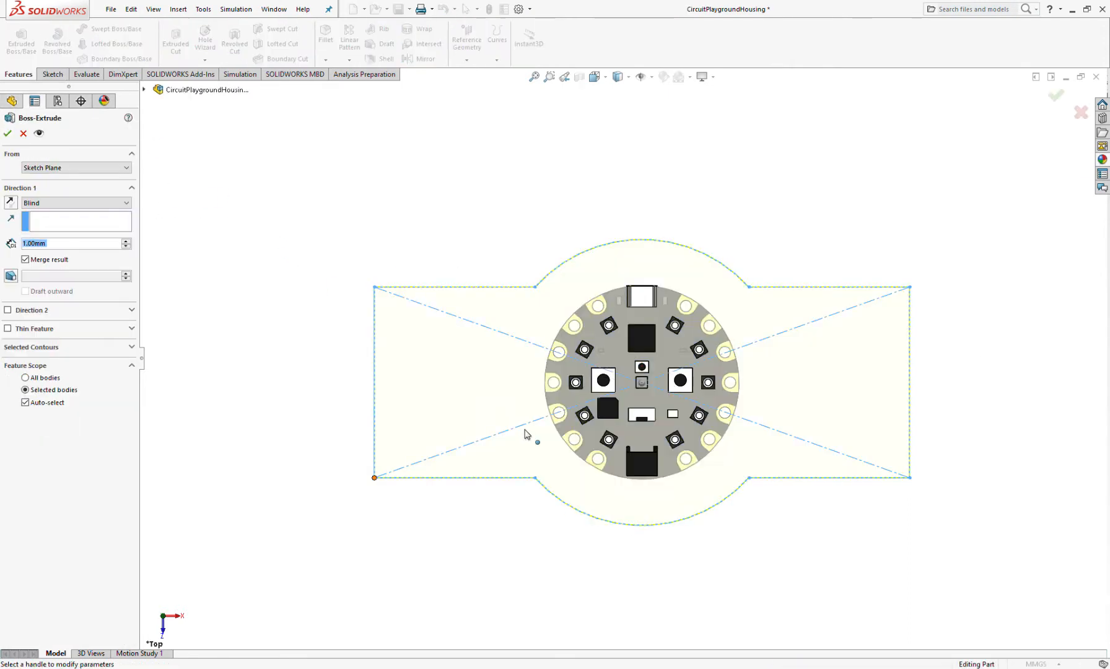
middle_drag(574, 488, 565, 213)
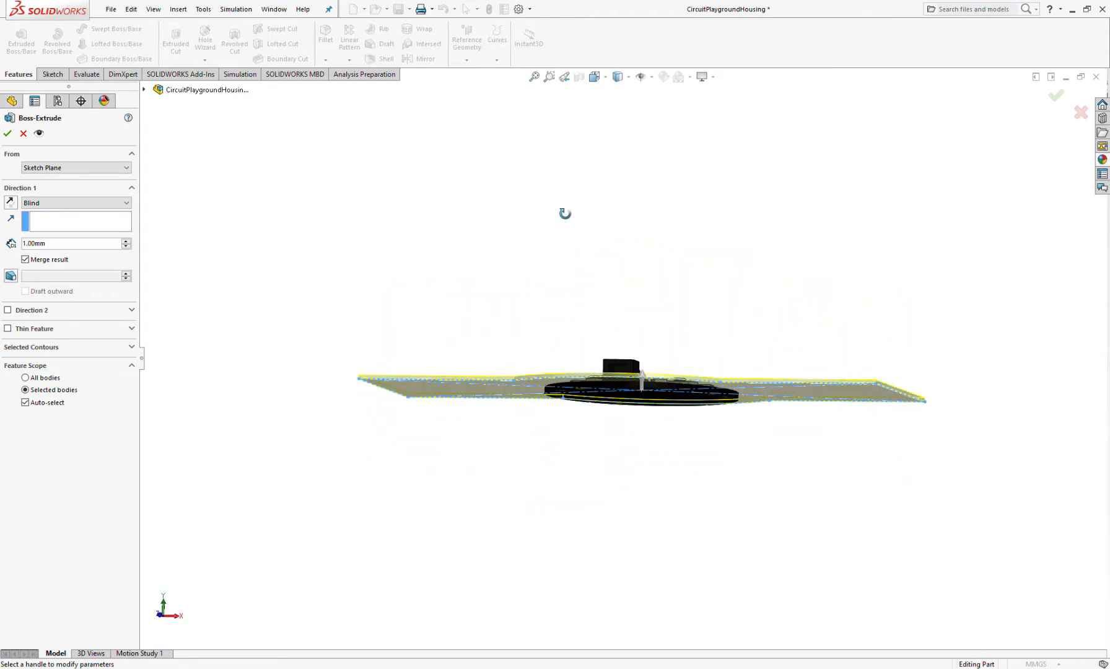
click(11, 203)
click(69, 245)
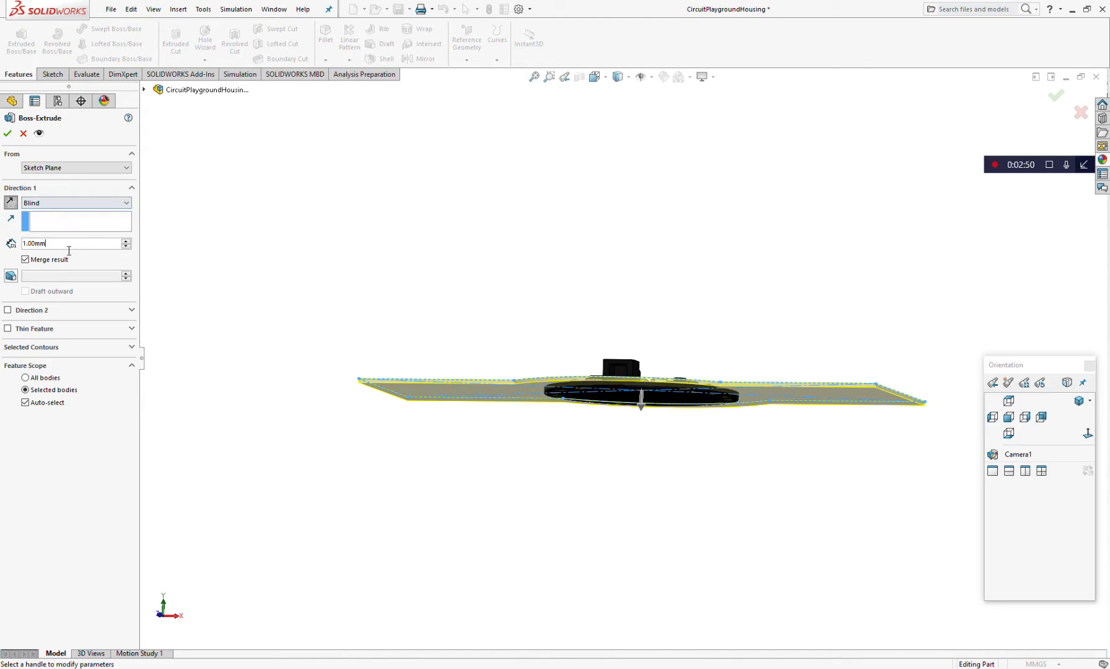
text(10)
key(Return)
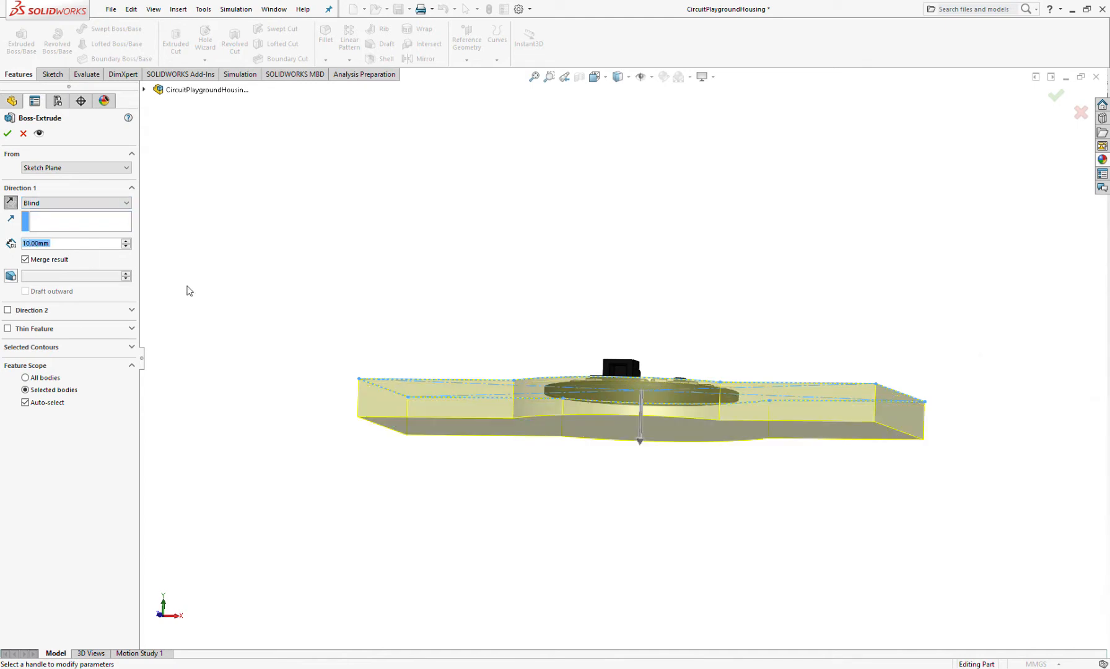
Turn off merging with other bodies and add a second extrusion direction with a depth of 10 mm.
click(7, 309)
click(39, 261)
drag(79, 345, 15, 341)
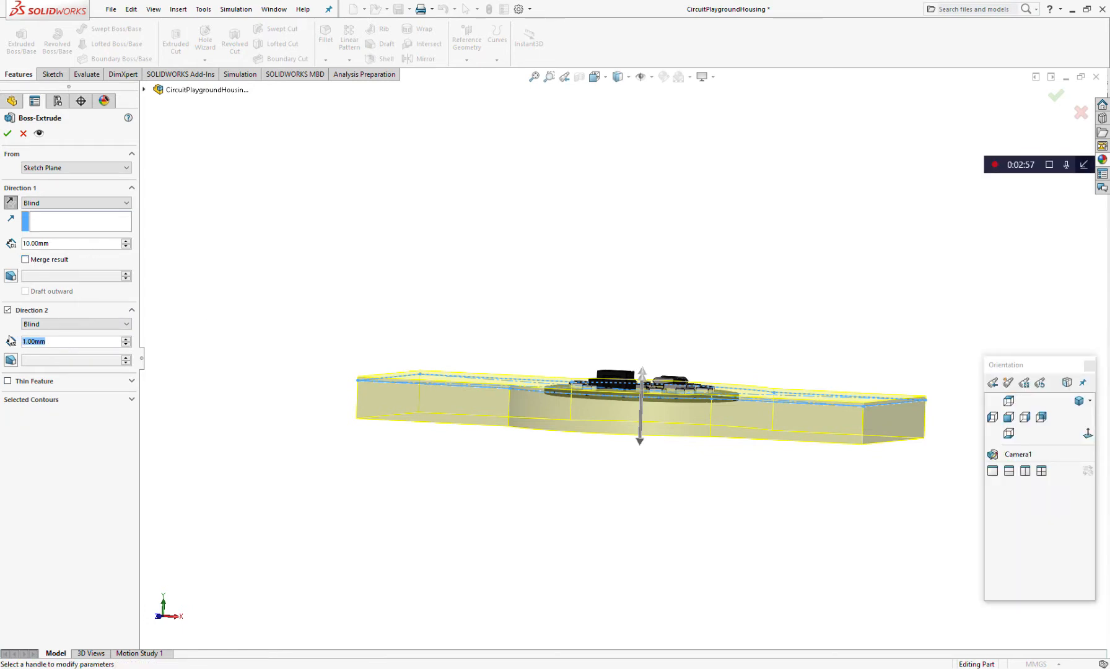
text(10)
key(Return)
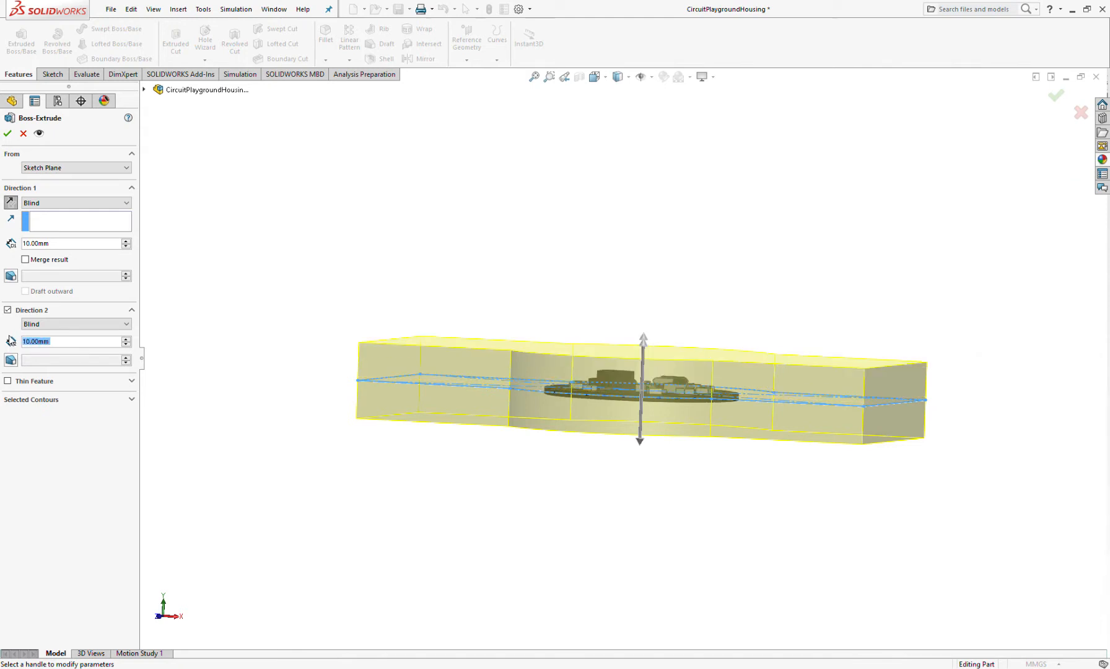
End the second direction at Offset From Surface, using the tall black connector's top face and a reversed offset of 2 mm.
middle_drag(471, 387, 509, 378)
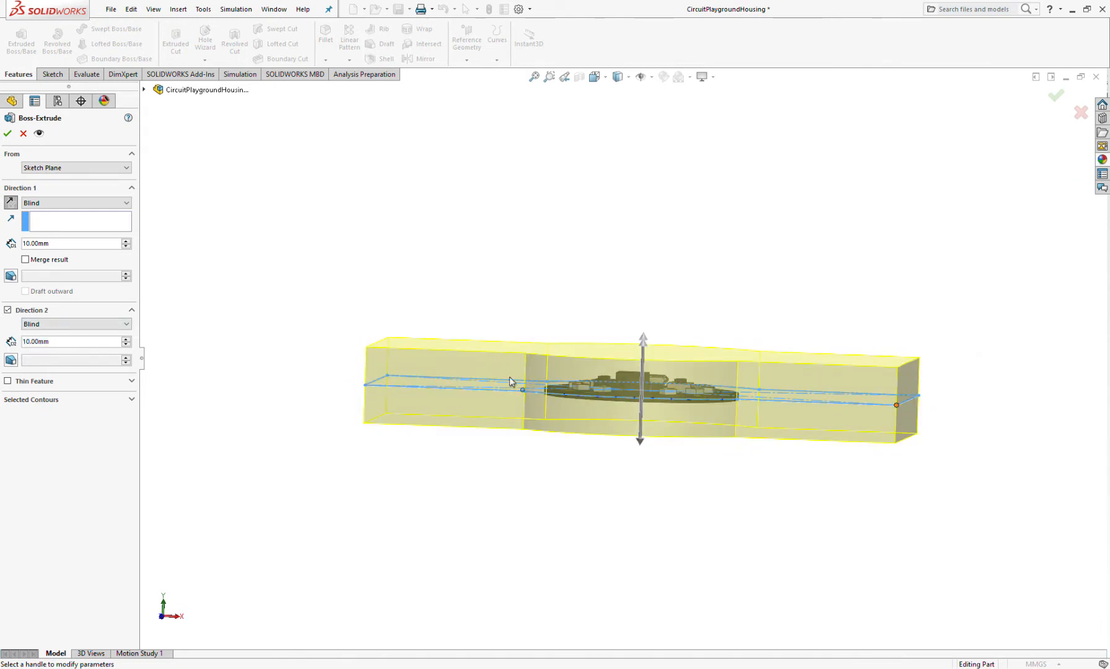
scroll(625, 388, down, 3)
middle_drag(663, 395, 619, 407)
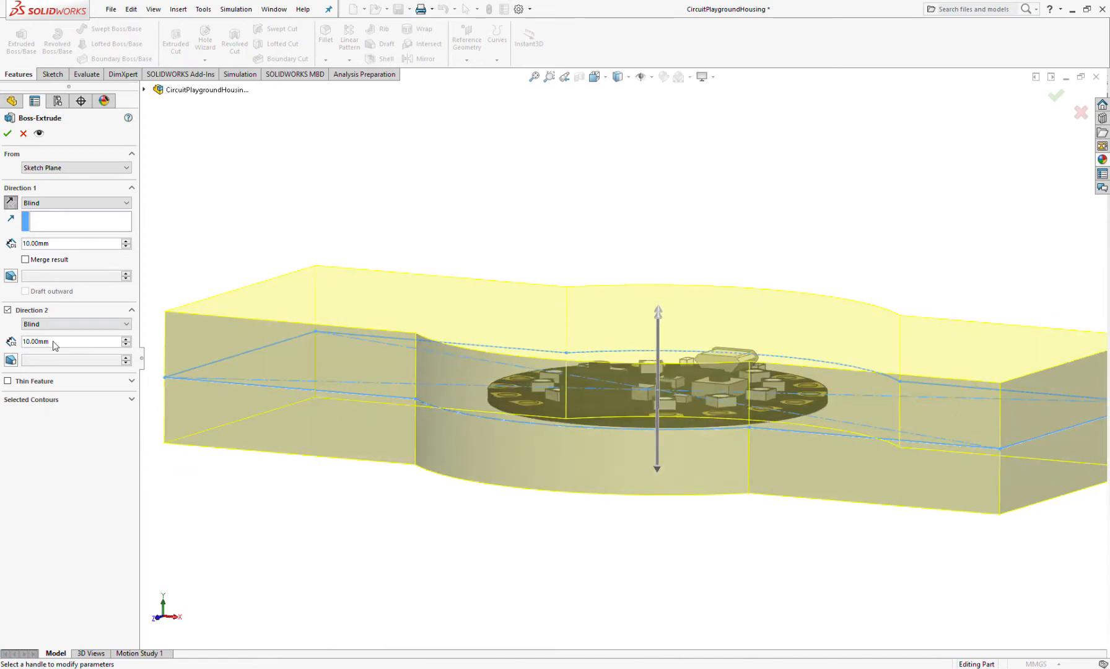
click(44, 374)
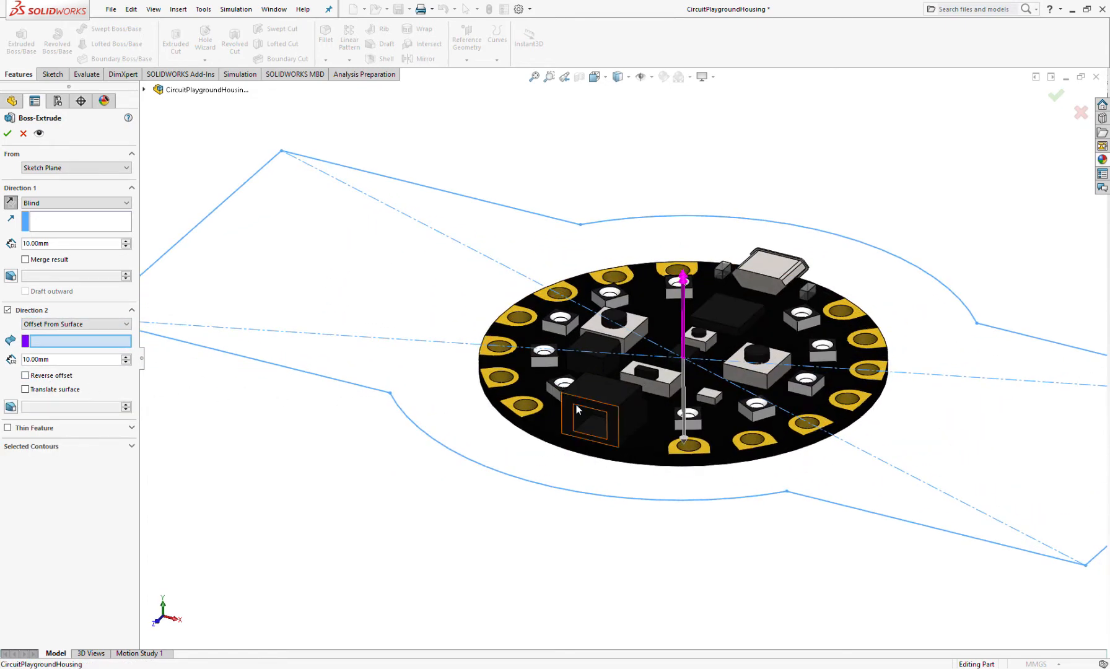
click(576, 404)
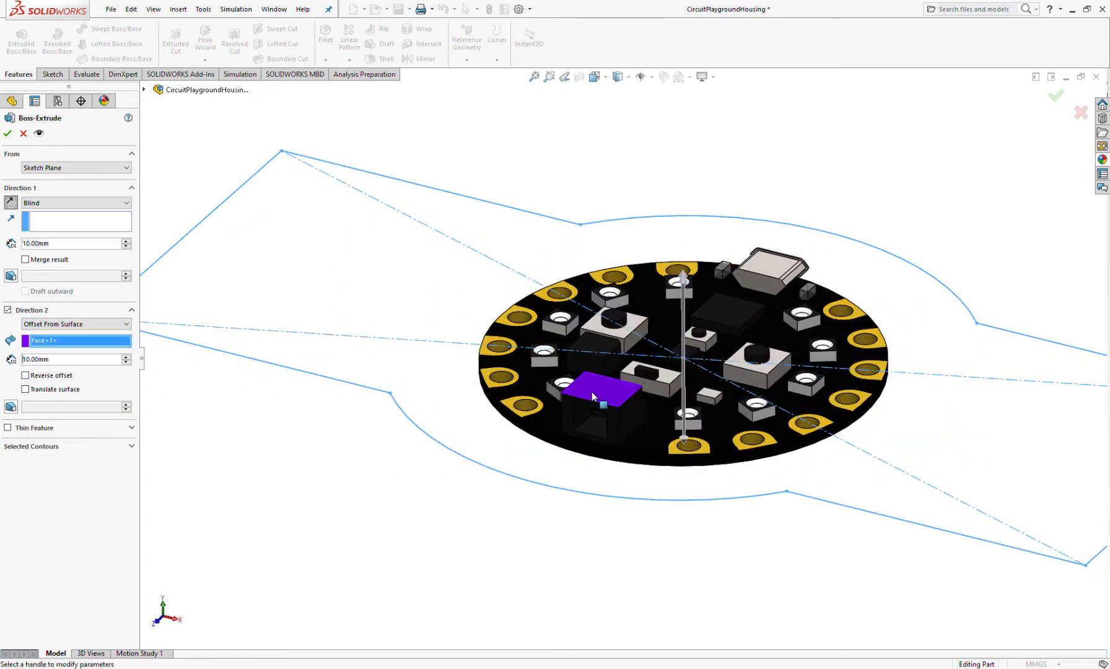
middle_drag(533, 453, 543, 378)
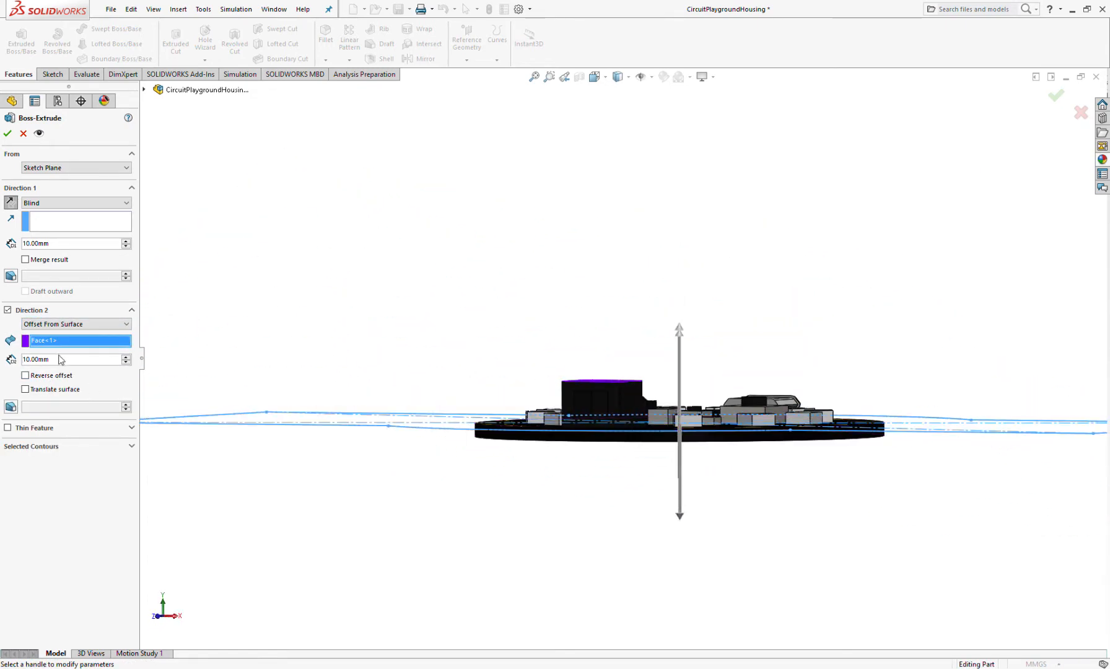
click(25, 375)
drag(81, 361, 3, 360)
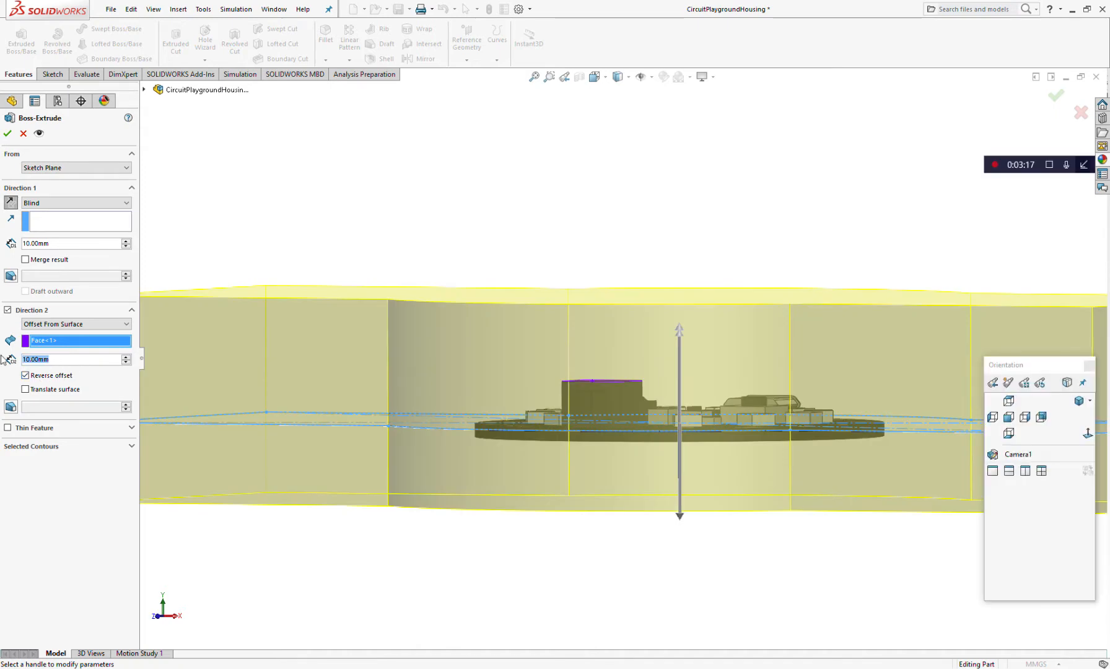
text(2)
key(Return)
Examine the extrusion preview from several angles, checking the clearance above the tall connector.
scroll(486, 397, down, 3)
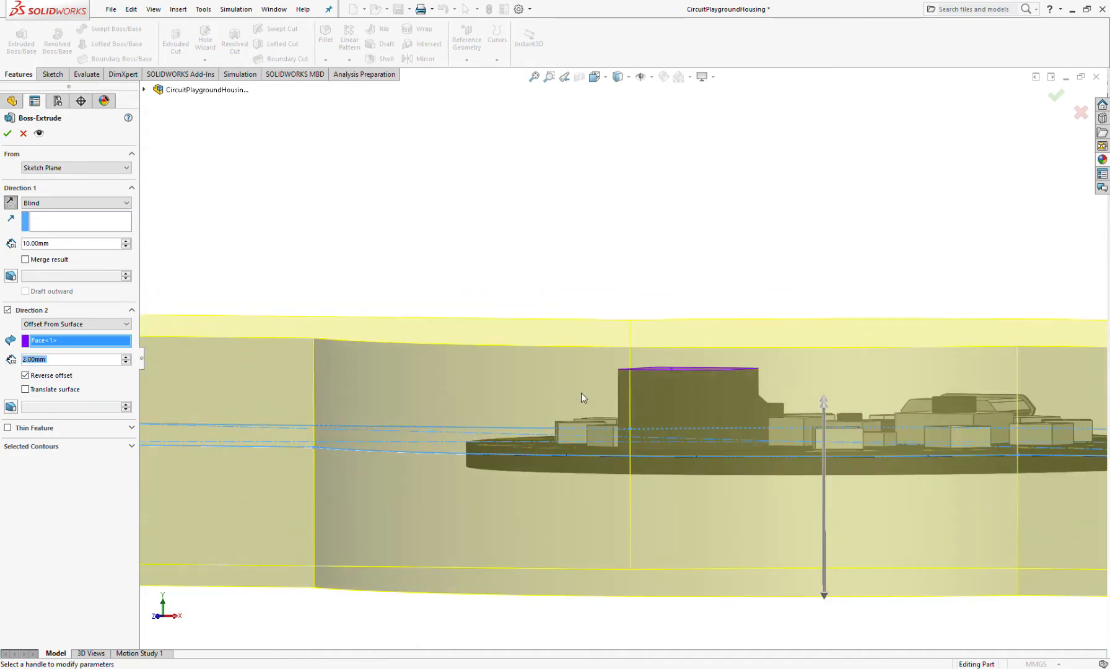
scroll(623, 366, up, 2)
mouse_move(642, 362)
middle_down()
mouse_move(664, 351)
mouse_move(659, 379)
mouse_move(642, 364)
middle_up()
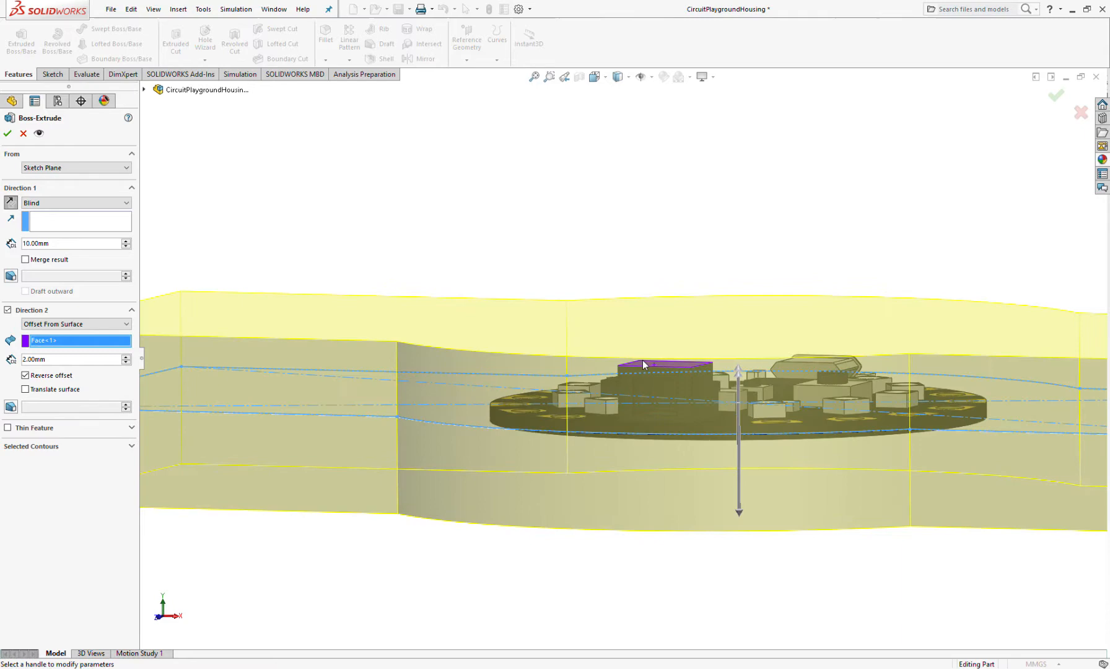
middle_drag(690, 313, 646, 368)
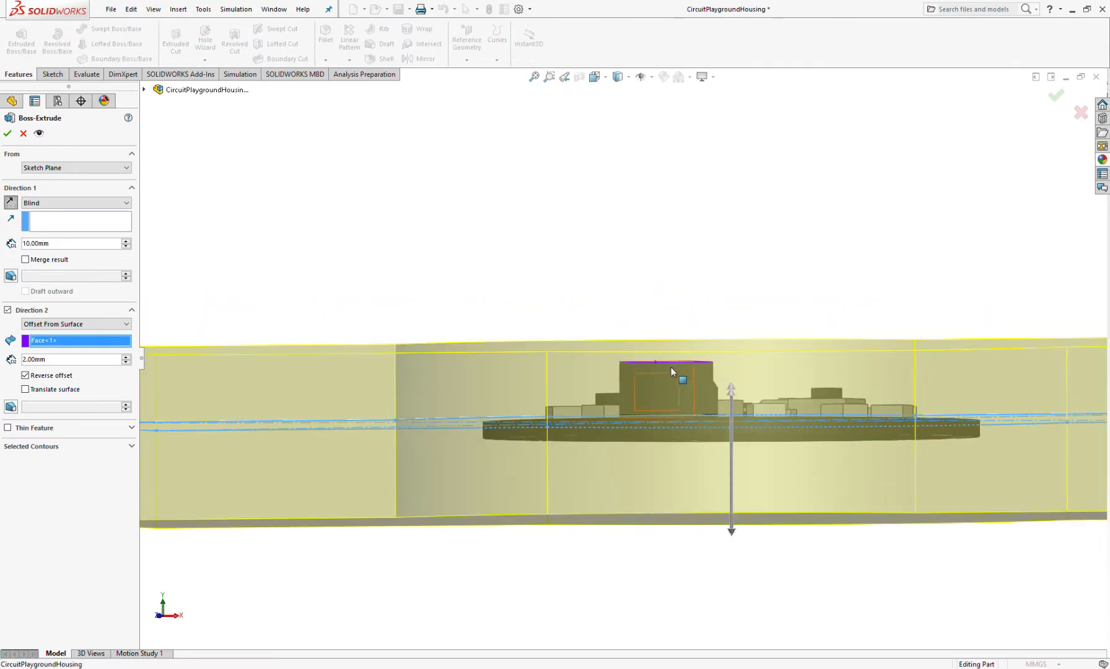
middle_drag(656, 340, 625, 307)
key(space)
middle_drag(693, 421, 555, 376)
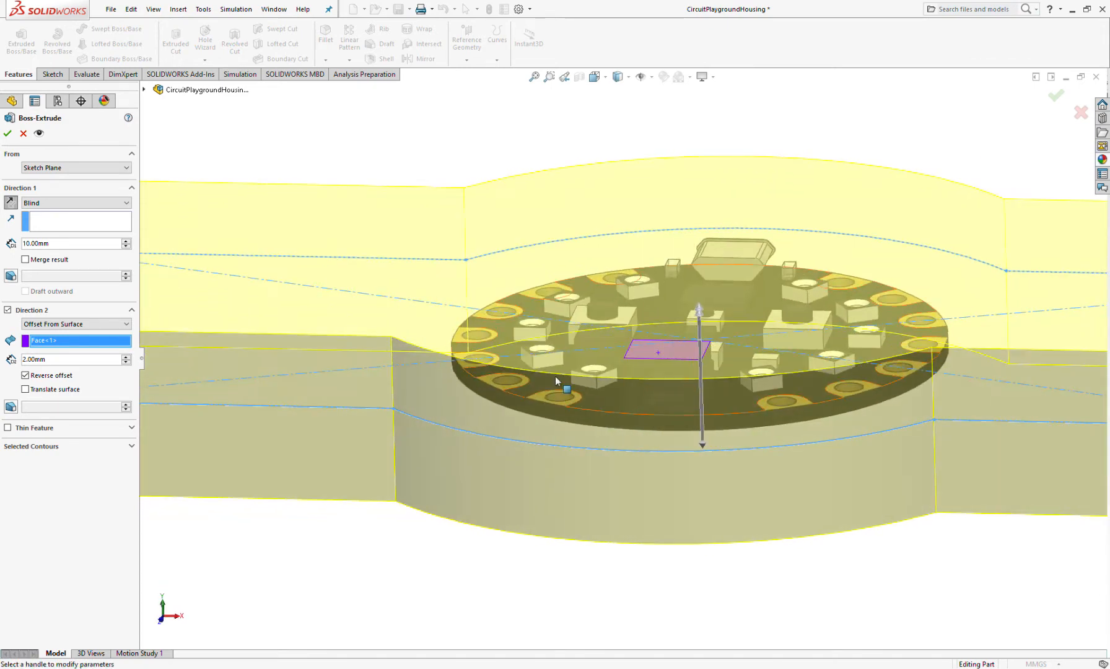
scroll(505, 304, up, 2)
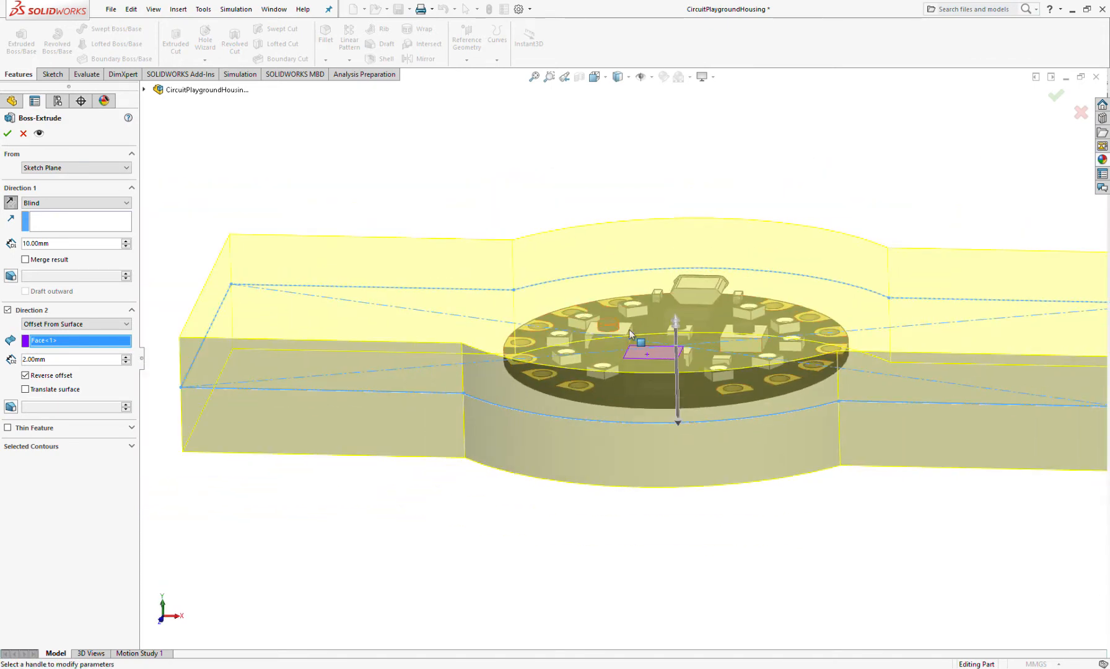
mouse_move(625, 347)
middle_down()
mouse_move(643, 377)
mouse_move(642, 326)
mouse_move(640, 359)
middle_up()
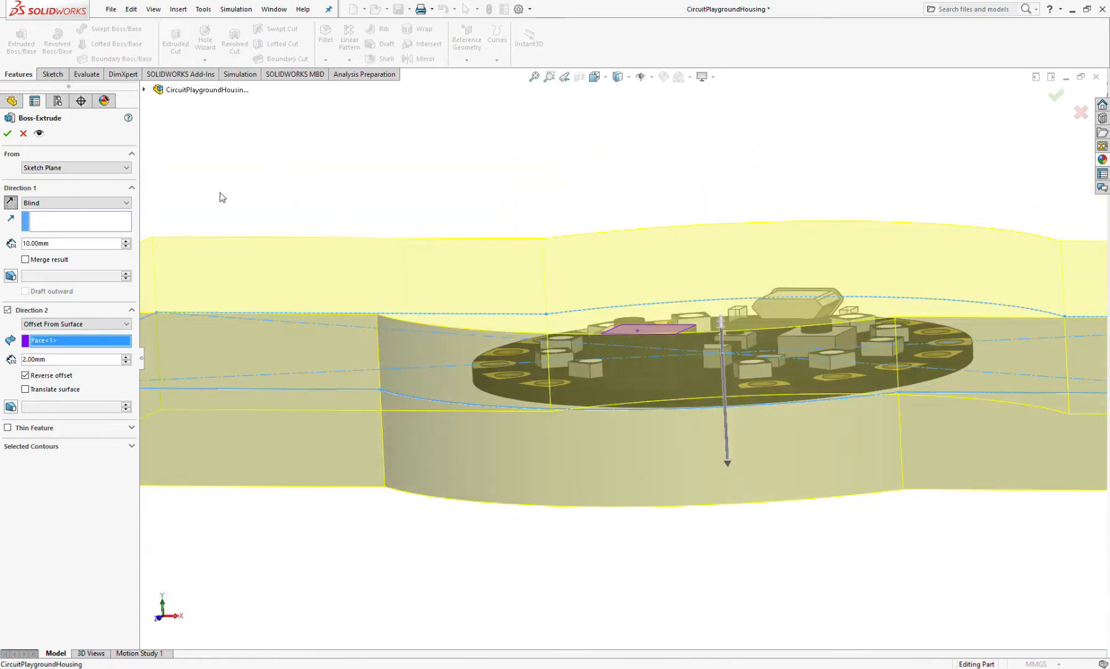
Accept the two-direction extrusion to create the solid housing block around the board.
click(7, 134)
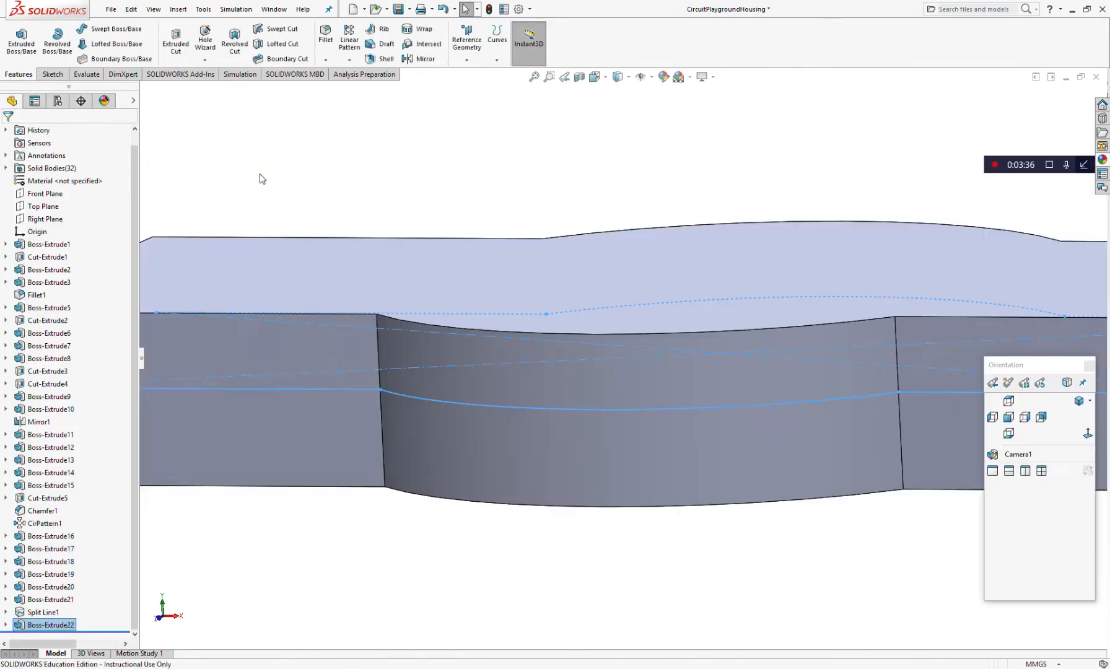
scroll(538, 299, up, 3)
middle_drag(539, 299, 475, 186)
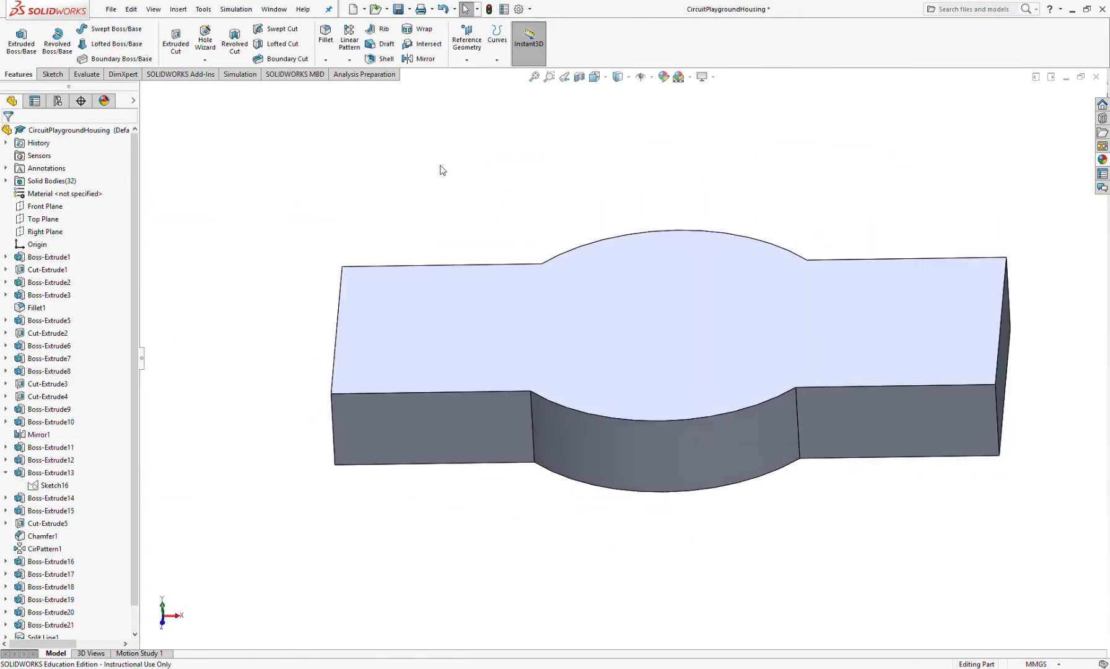
Start a fillet and select the four vertical edges where the housing's rounded middle meets its straight sides.
click(326, 34)
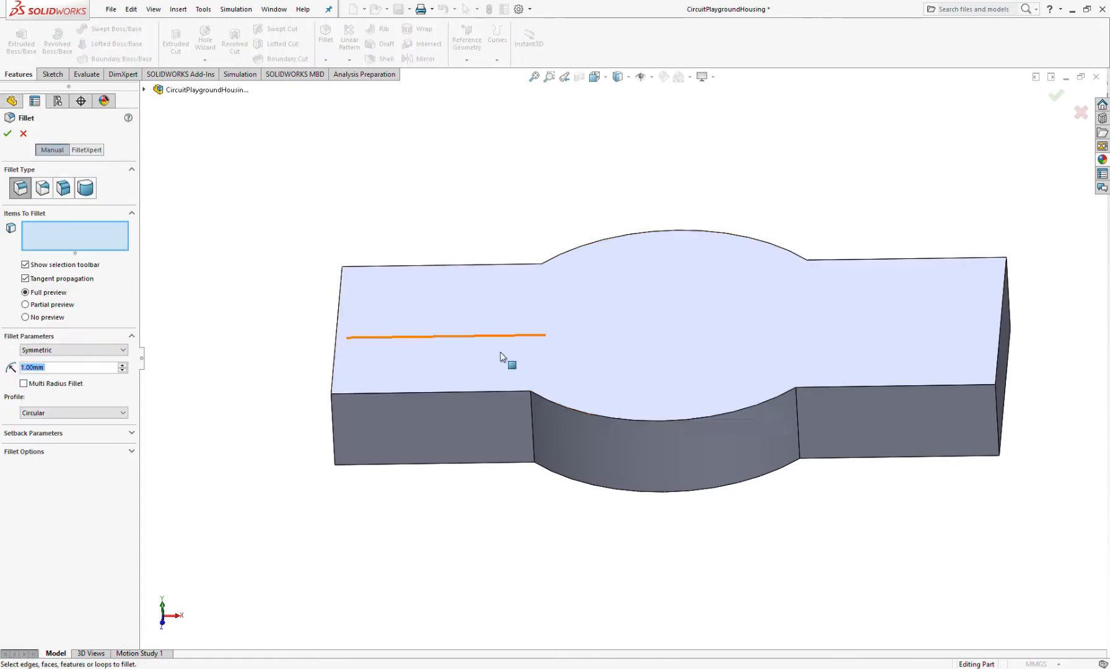
click(533, 406)
click(800, 397)
middle_drag(799, 397, 704, 483)
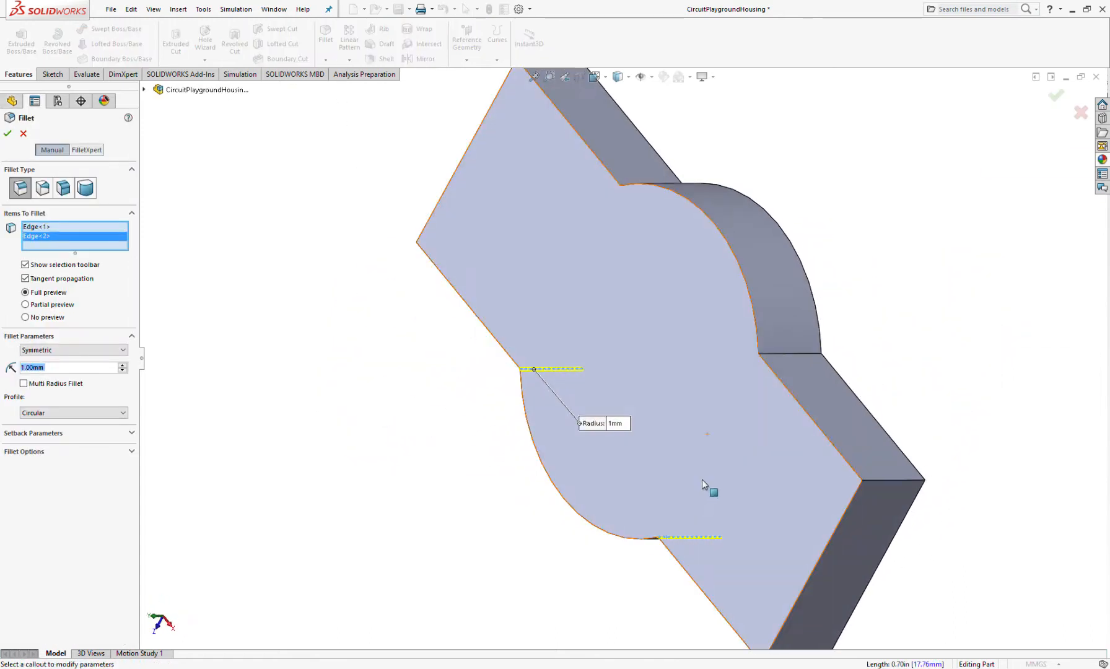
click(772, 354)
middle_drag(662, 238, 681, 215)
click(622, 166)
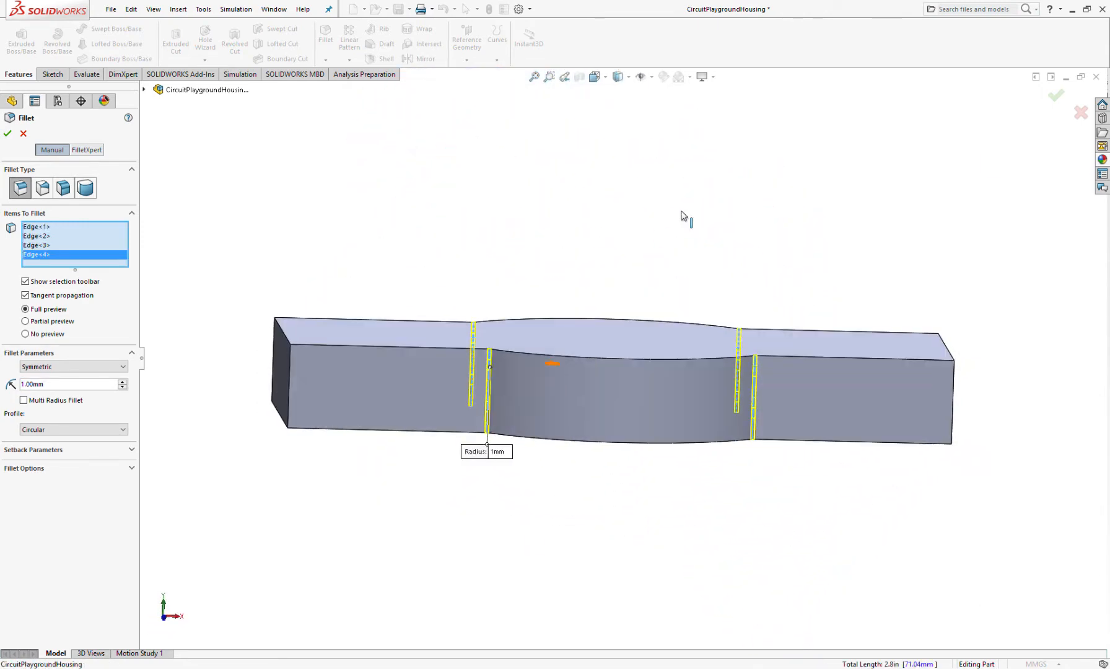
Try a 10 mm radius on the selected edges, change it to 50 mm, and accept the fillet.
key(space)
click(58, 383)
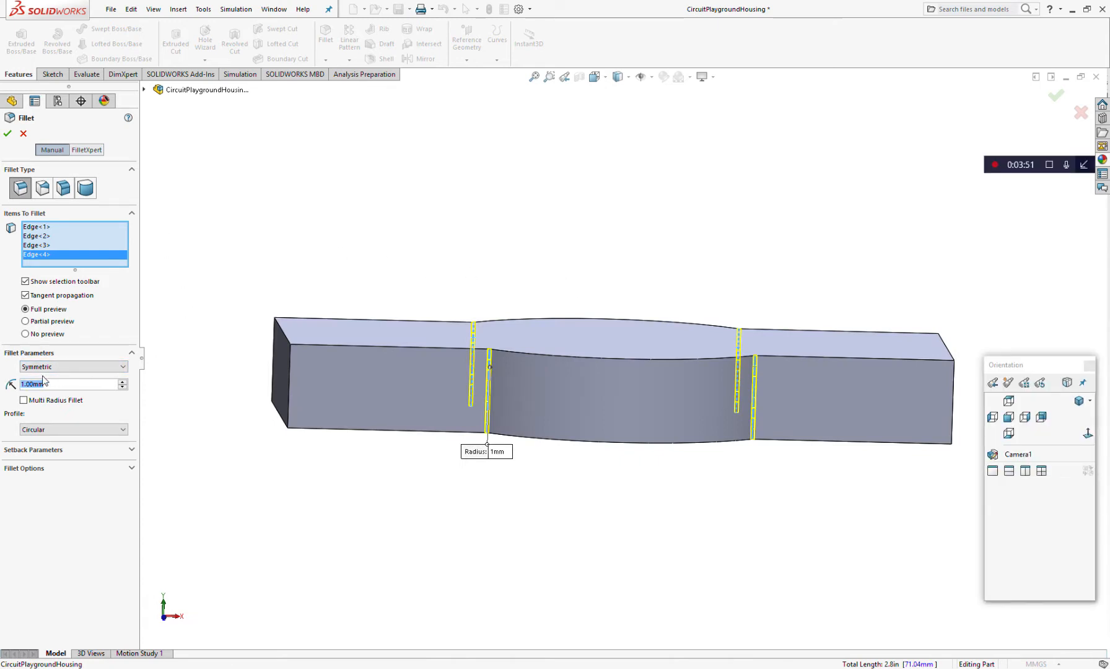
text(10)
key(Return)
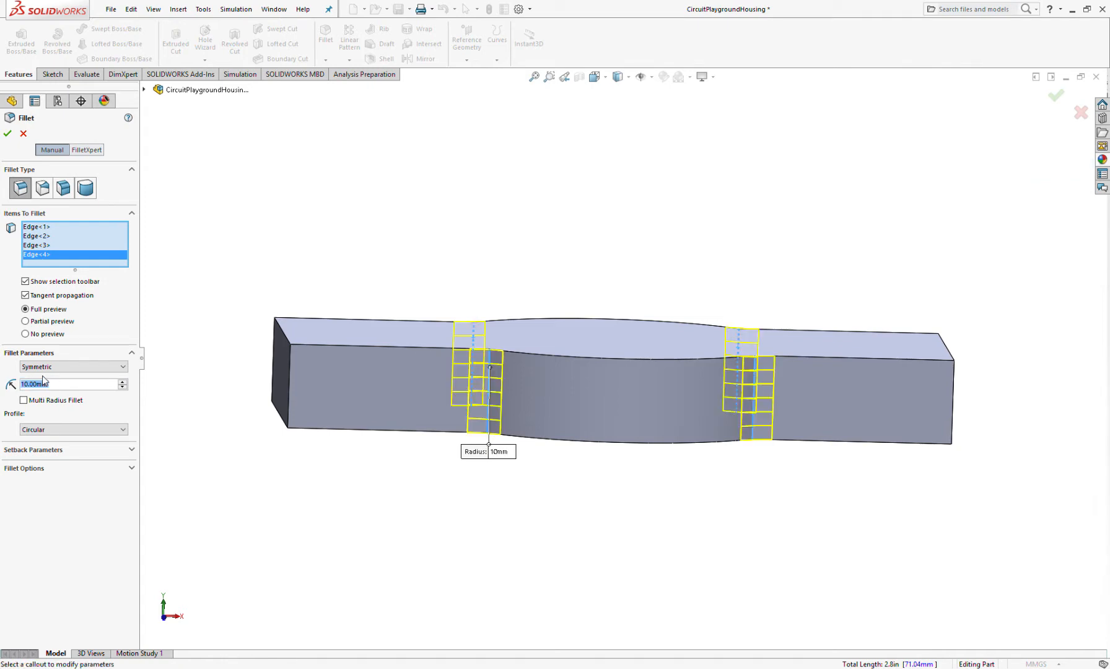
text(50)
key(Return)
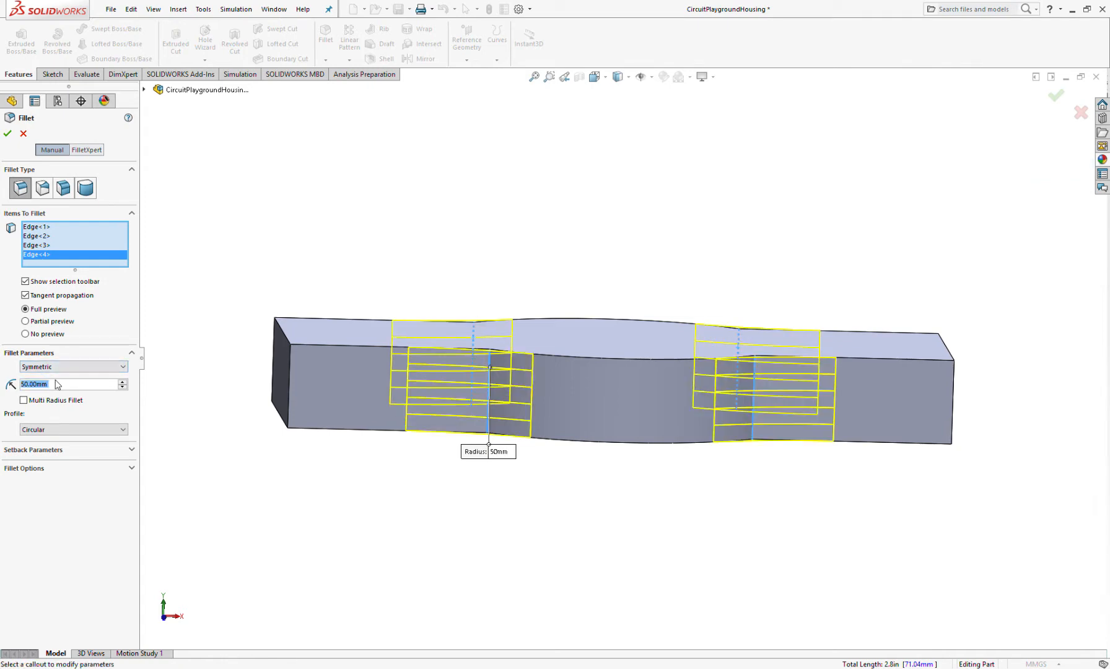
mouse_move(455, 387)
middle_down()
mouse_move(440, 513)
mouse_move(473, 570)
mouse_move(418, 619)
mouse_move(478, 332)
mouse_move(570, 372)
mouse_move(557, 378)
mouse_move(424, 334)
middle_up()
key(Return)
middle_drag(729, 408, 703, 589)
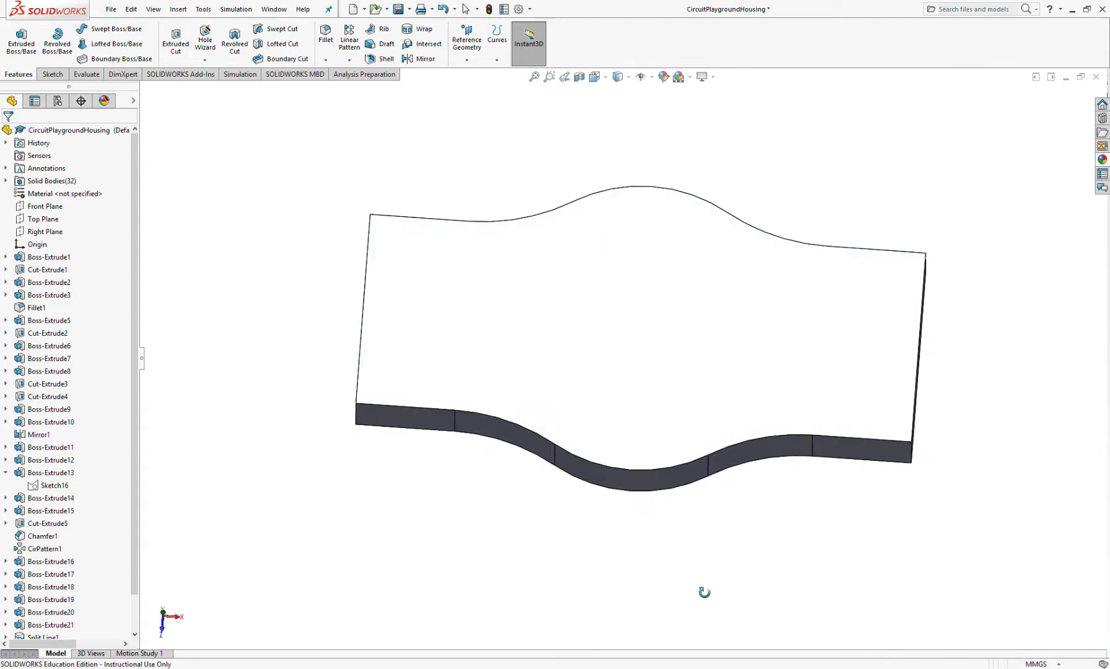
mouse_move(731, 541)
middle_down()
mouse_move(750, 293)
mouse_move(659, 369)
mouse_move(682, 276)
middle_up()
Open a new sketch on the Front Plane, viewed from the front.
key(ctrl+1)
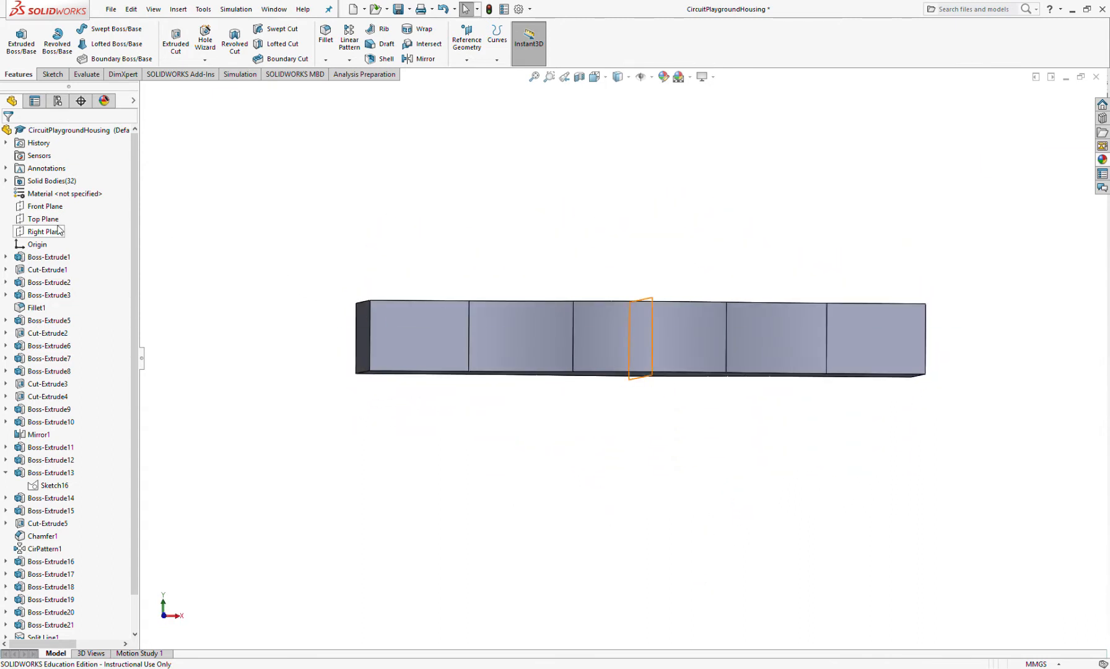
click(48, 206)
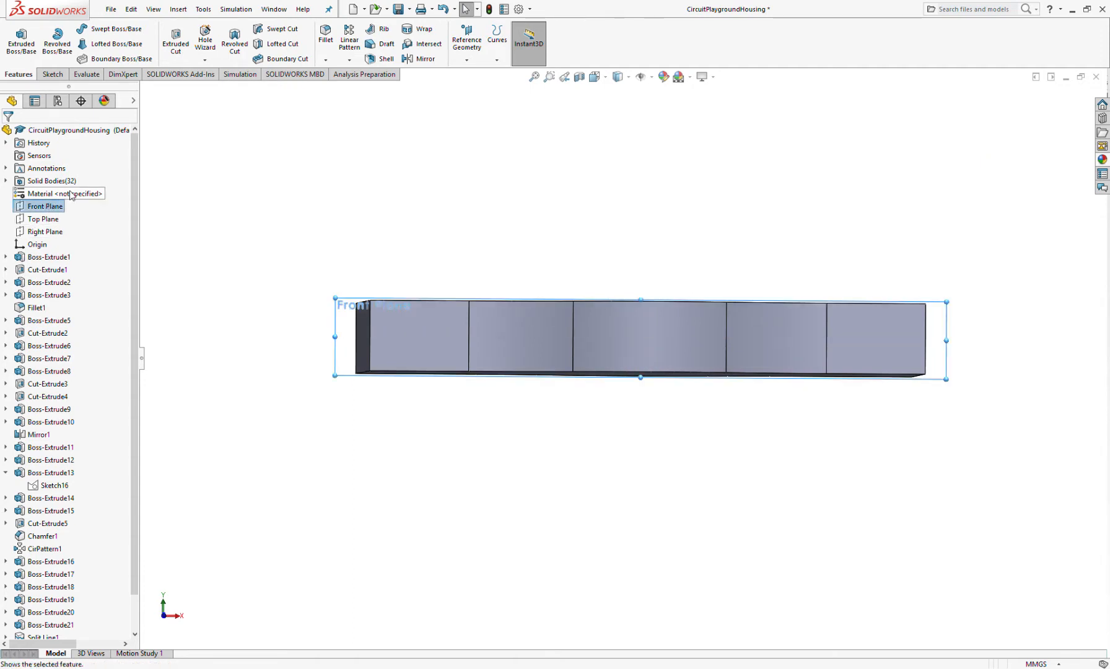
click(60, 180)
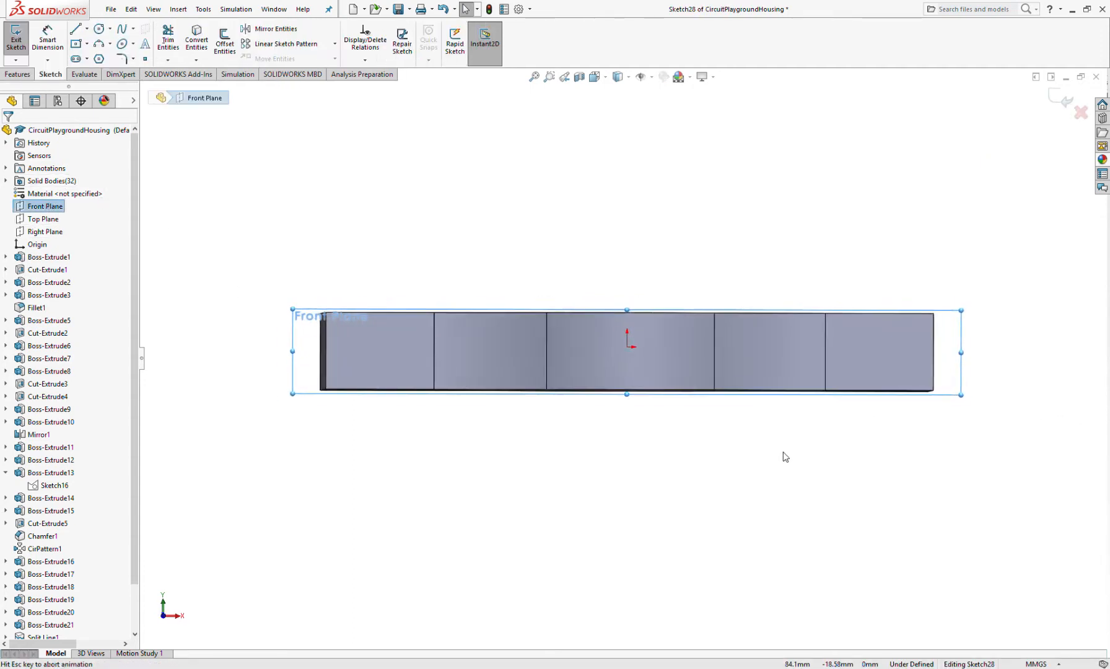
Sketch a closed foot profile about 10 mm tall and 51 mm long under the housing's left end, sloping up to the central section.
click(75, 29)
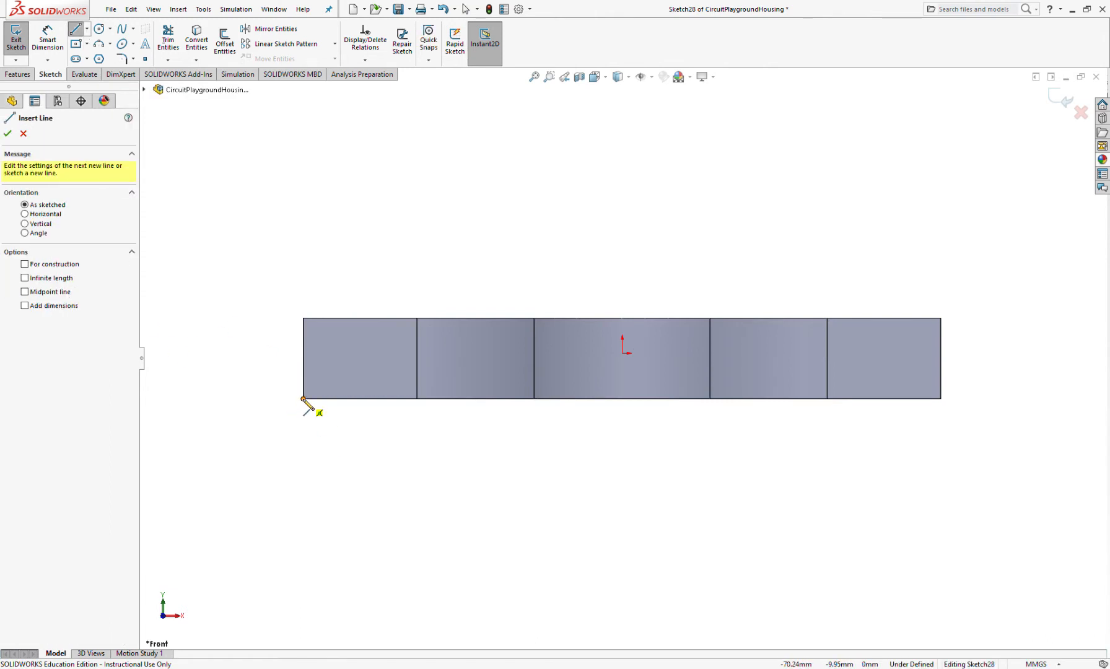
click(303, 398)
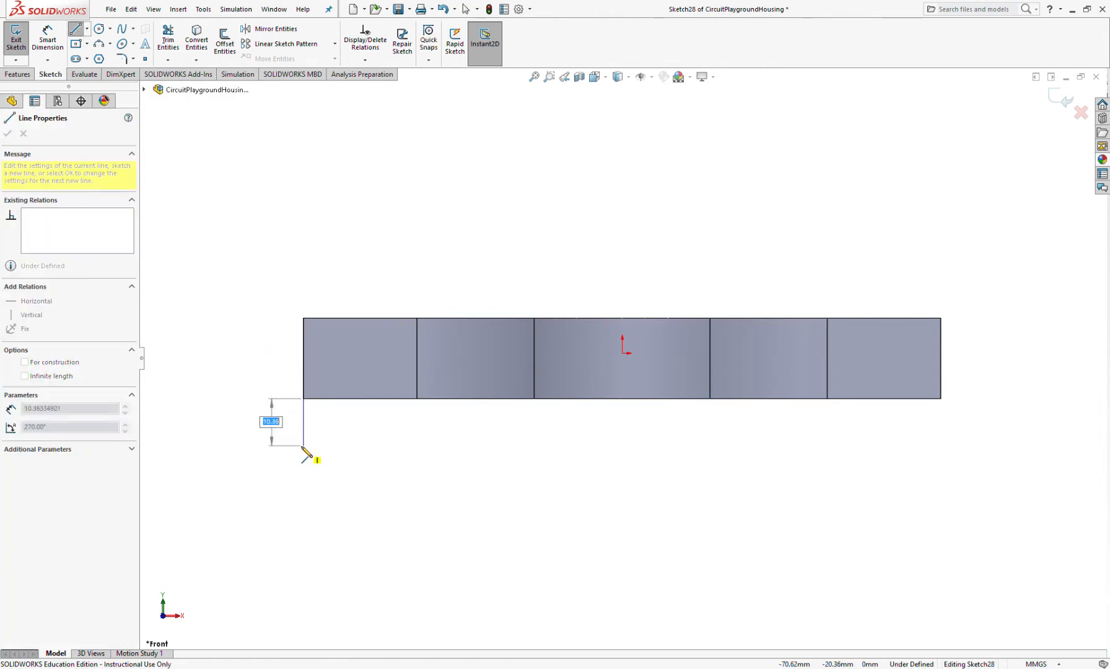
click(303, 444)
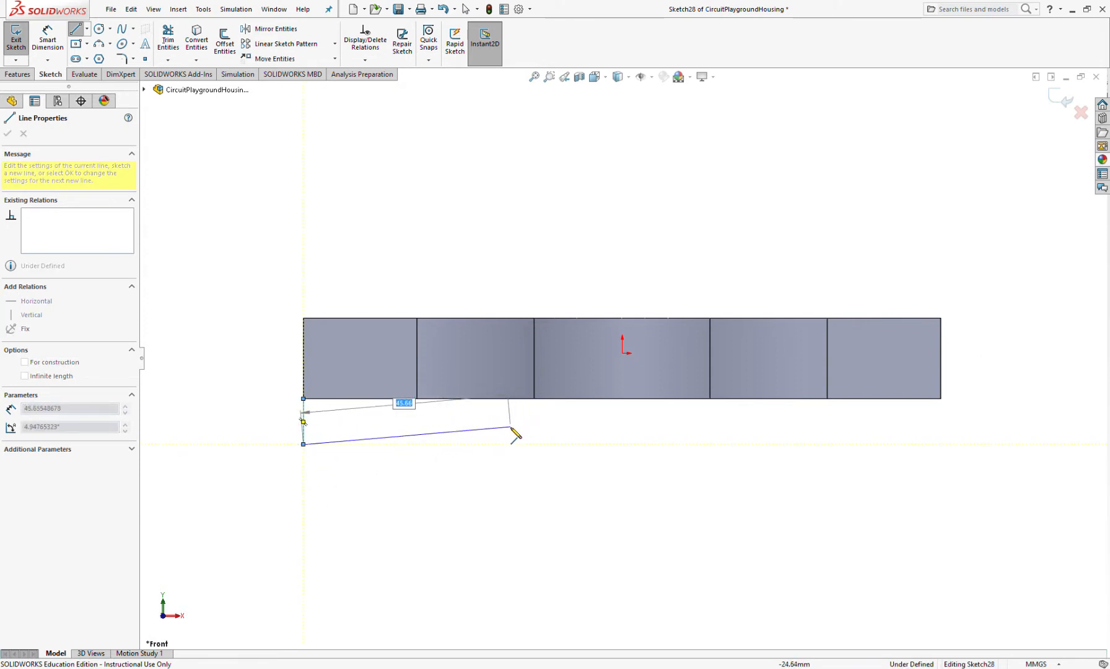
click(398, 444)
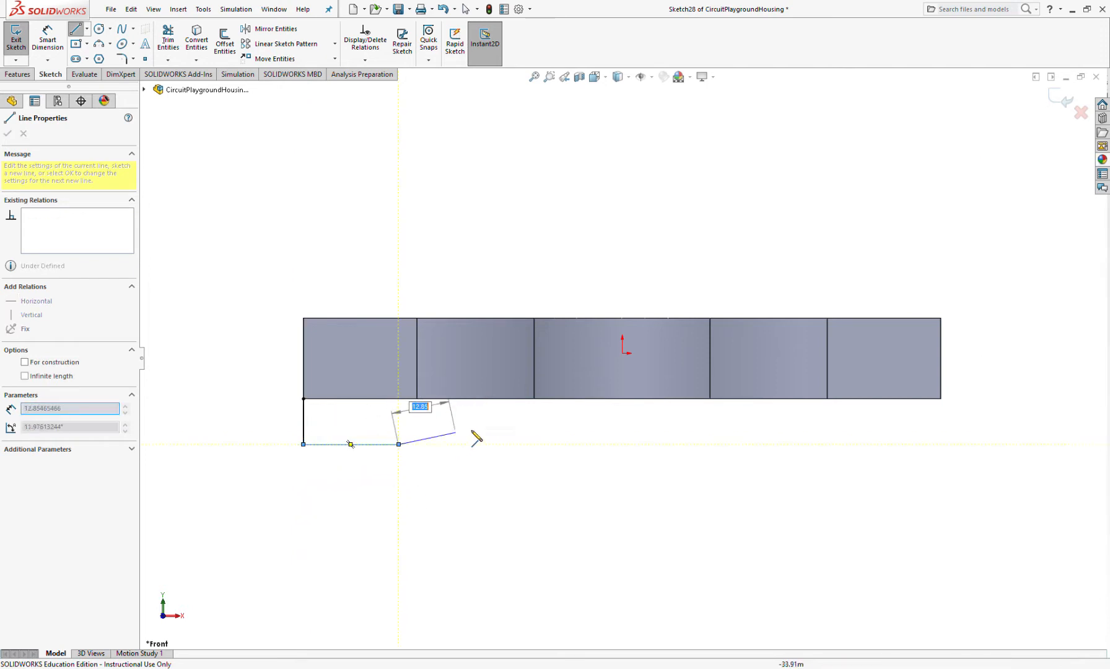
click(533, 398)
click(303, 398)
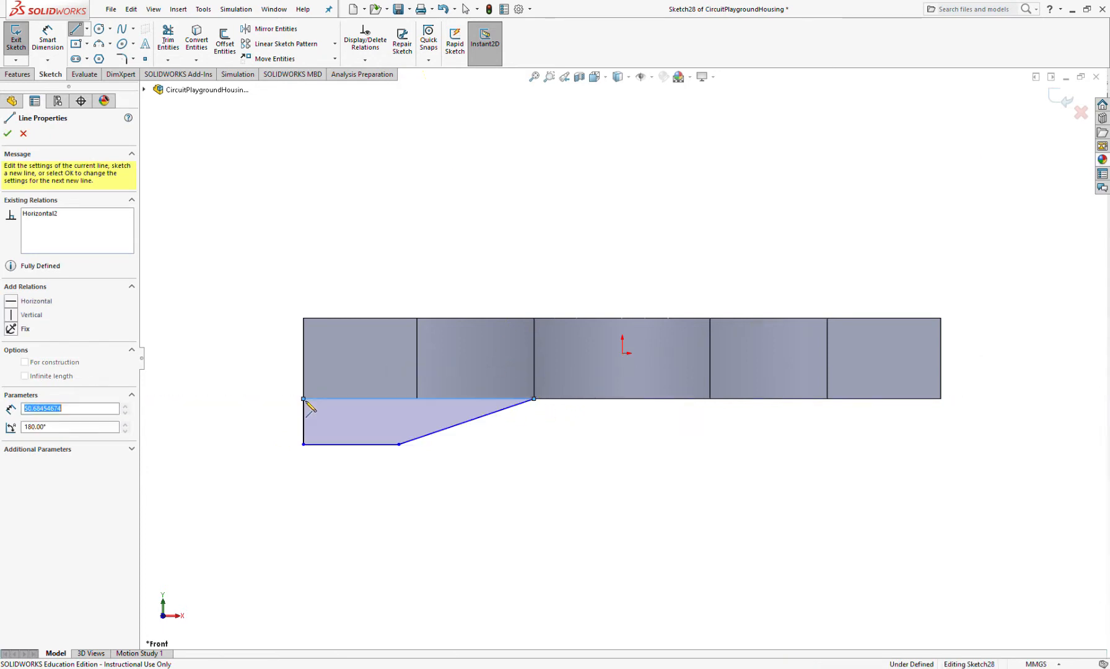
Sketch a matching closed foot profile under the housing's right end, about 10 mm tall with a bottom line about 33 mm long.
click(709, 398)
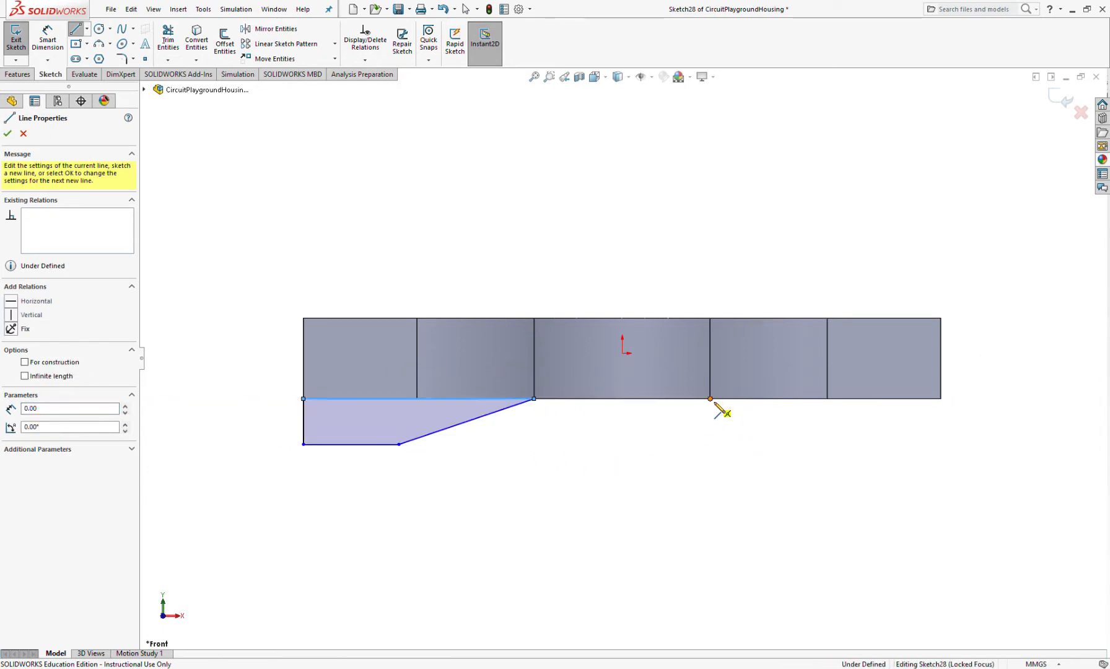
click(790, 444)
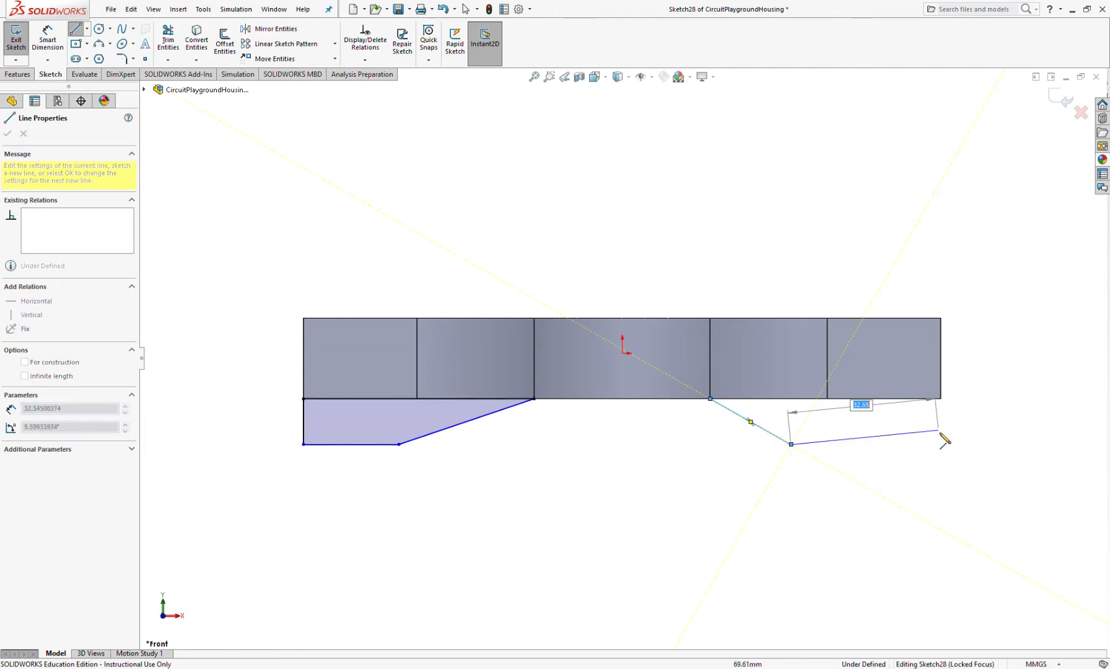
click(941, 444)
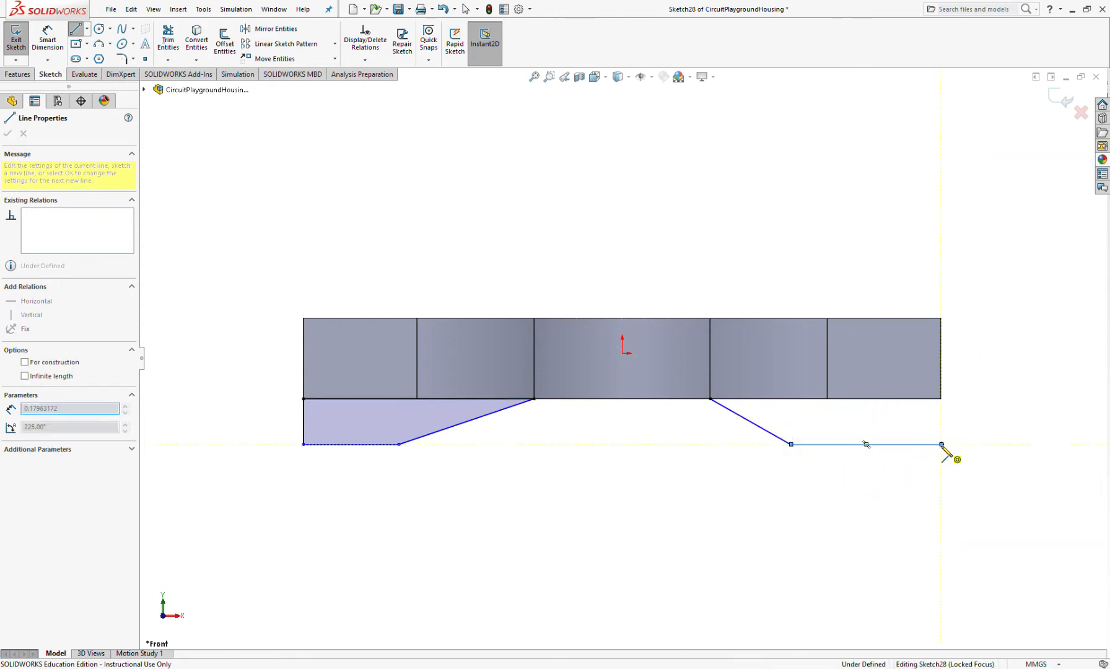
click(941, 399)
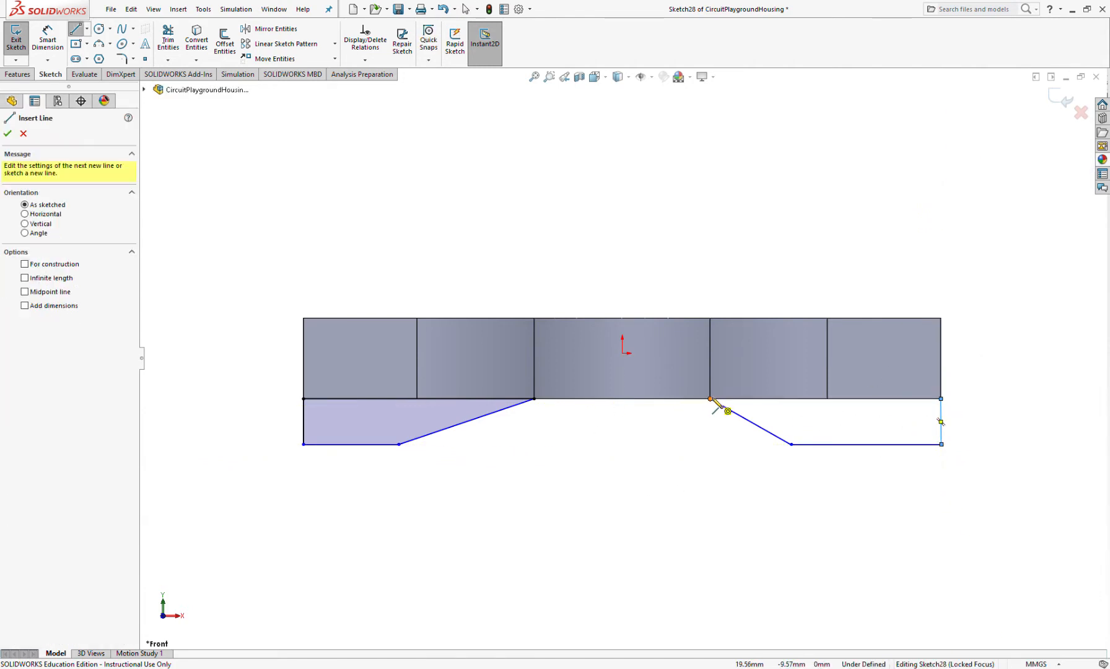
click(711, 398)
click(941, 398)
key(Escape)
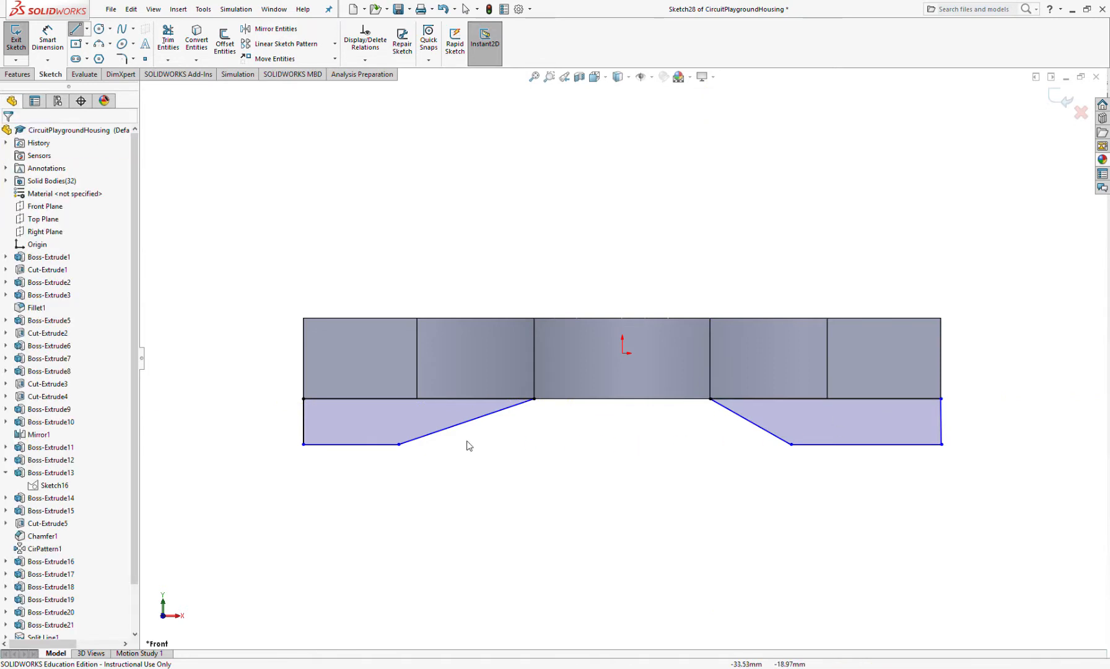
Dimension the left foot profile's outer vertical line to 5 mm.
click(48, 39)
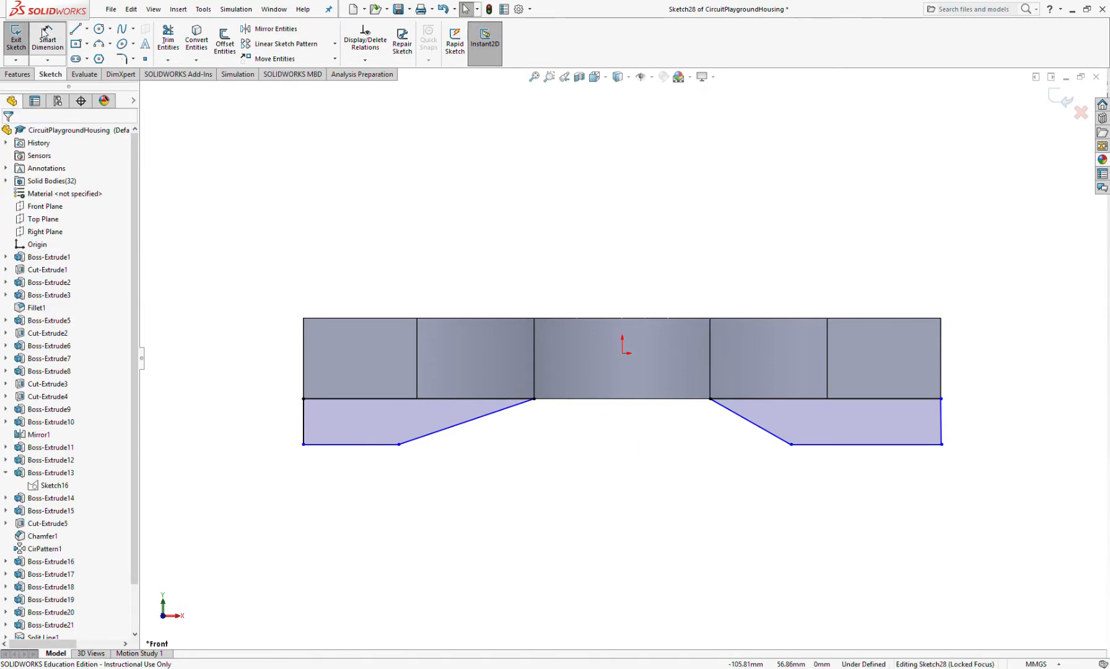
click(303, 426)
click(266, 421)
text(5)
key(Return)
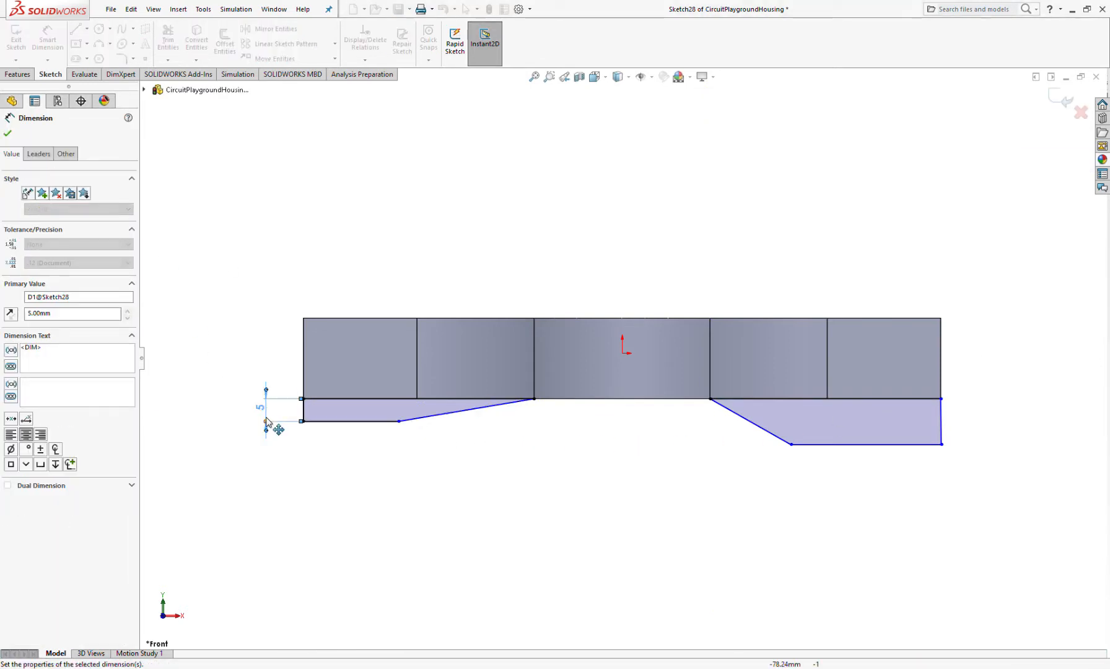
Try a 5 mm dimension on the right foot profile's outer line, and delete that dimension.
click(941, 425)
click(957, 417)
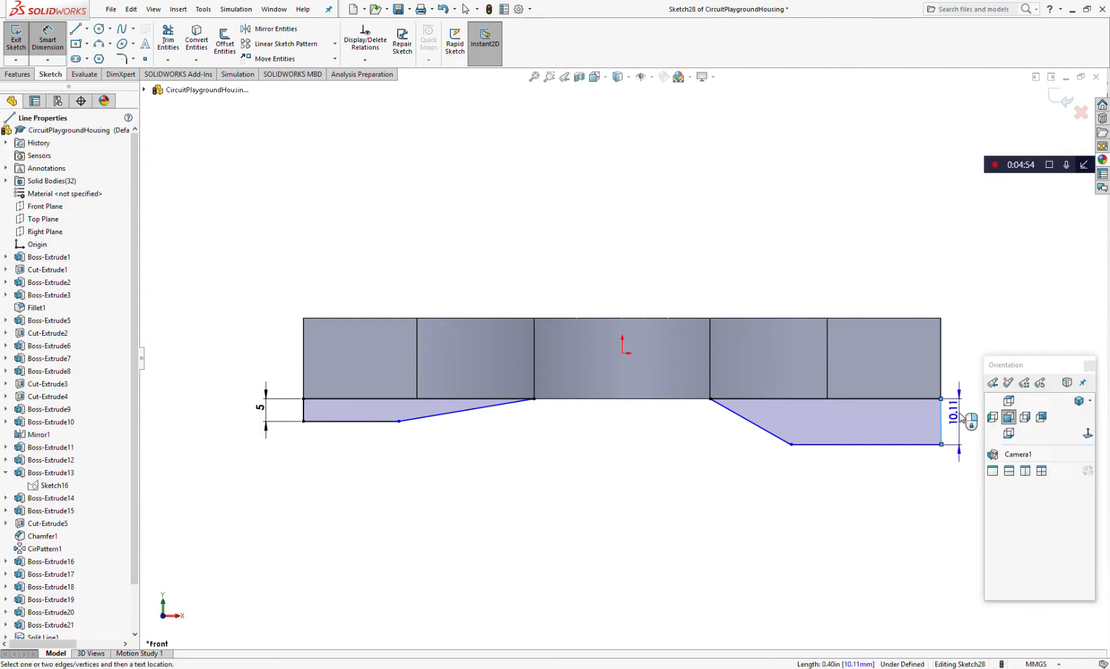
text(5)
key(Return)
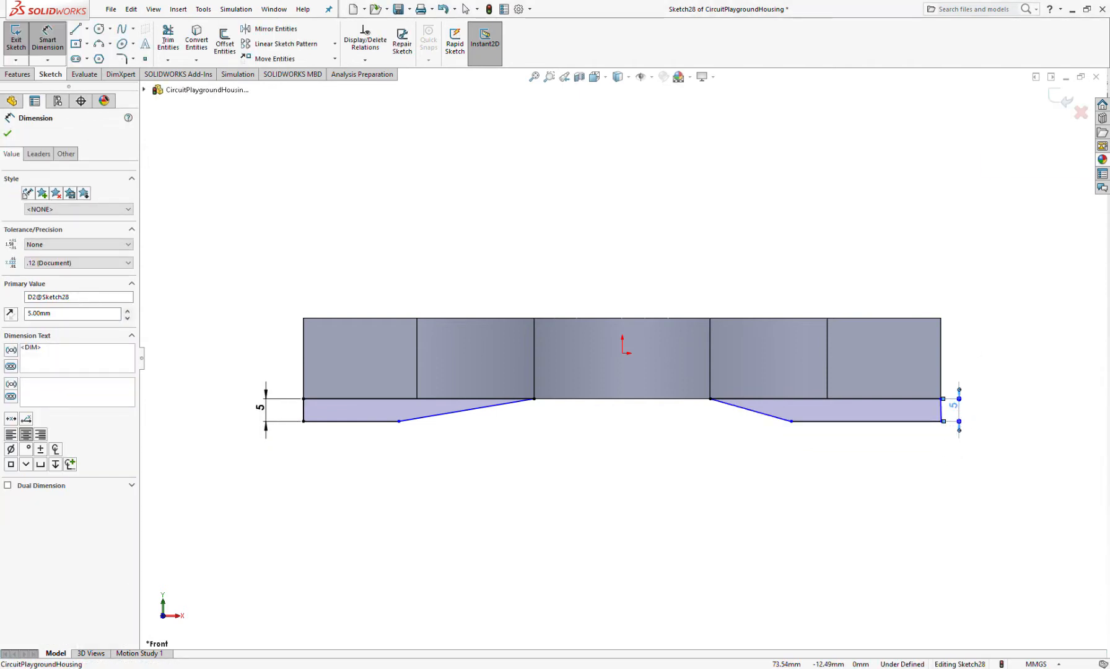
key(Delete)
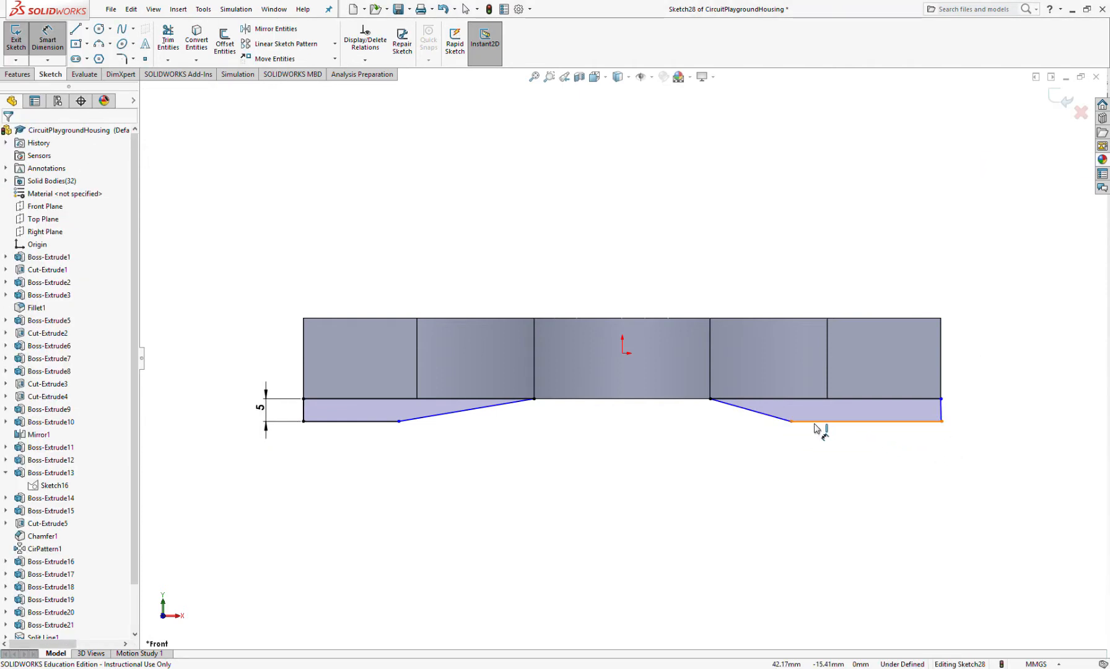
key(Escape)
Make the bottom lines of the two foot profiles collinear.
click(834, 427)
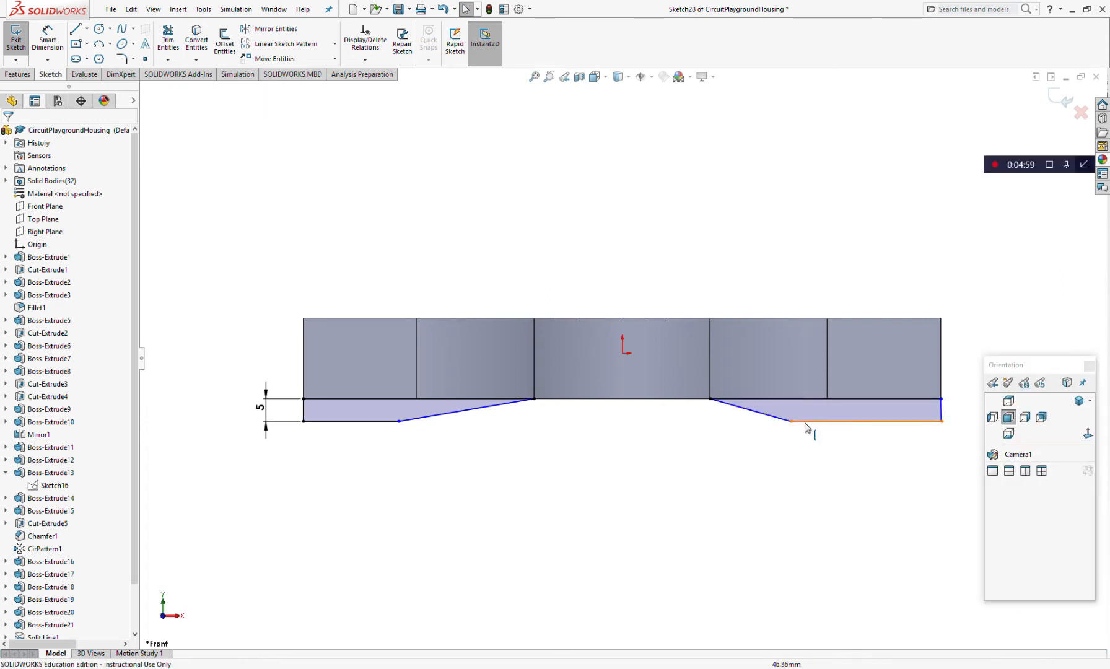
ctrl+click(355, 422)
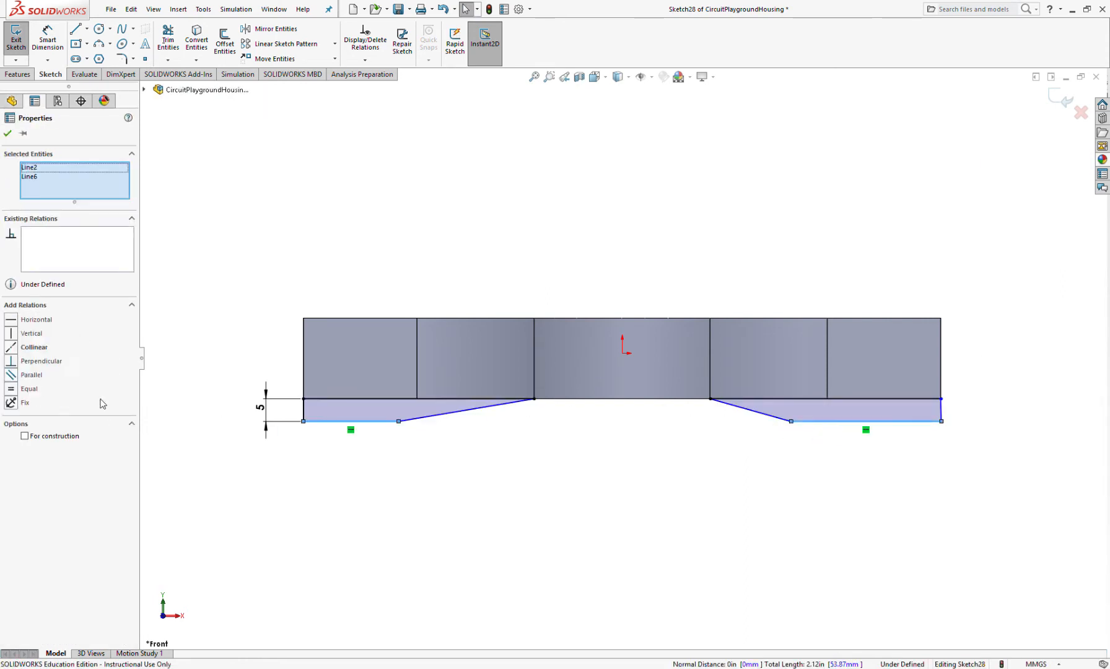
click(430, 519)
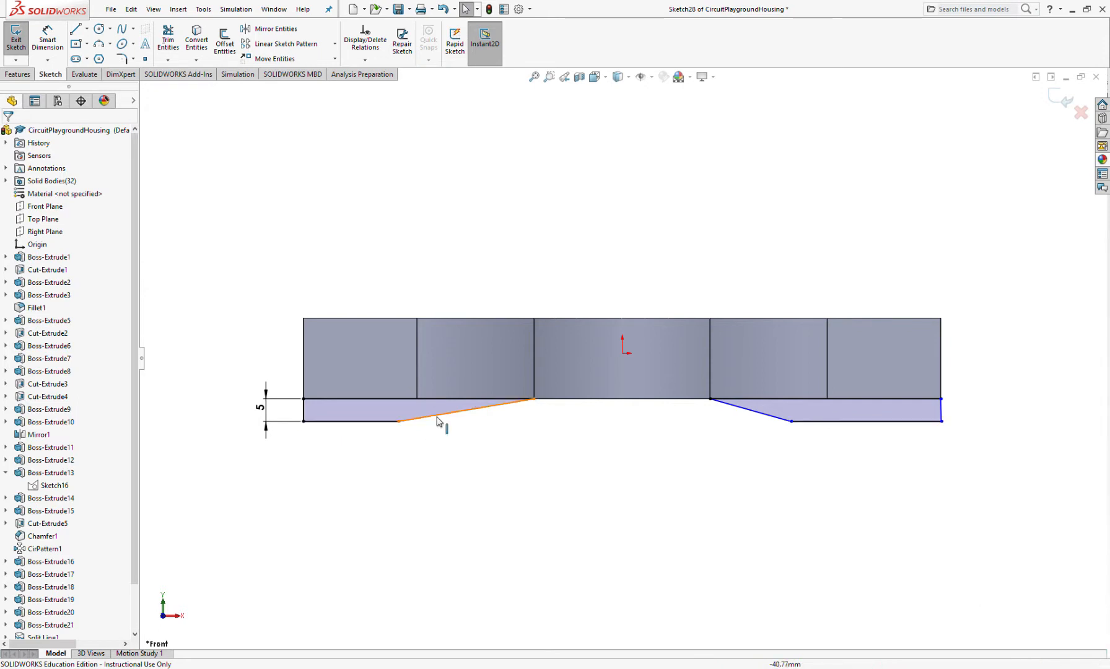
Add an Equal relation between the bottom lines of the two foot profiles.
click(441, 414)
click(803, 425)
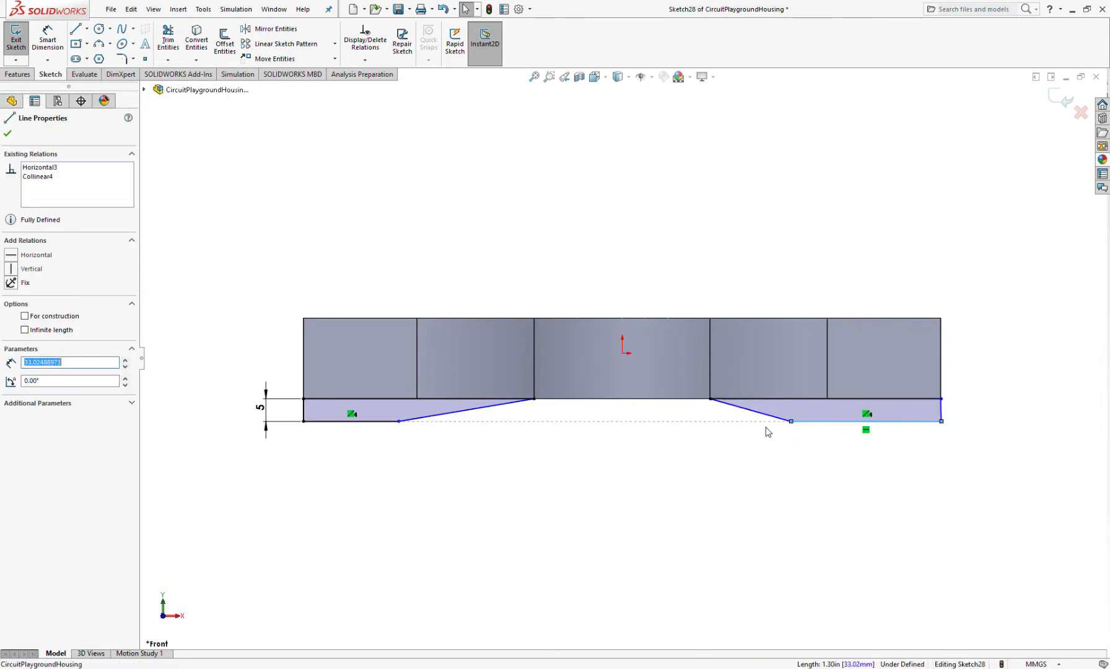
ctrl+click(374, 424)
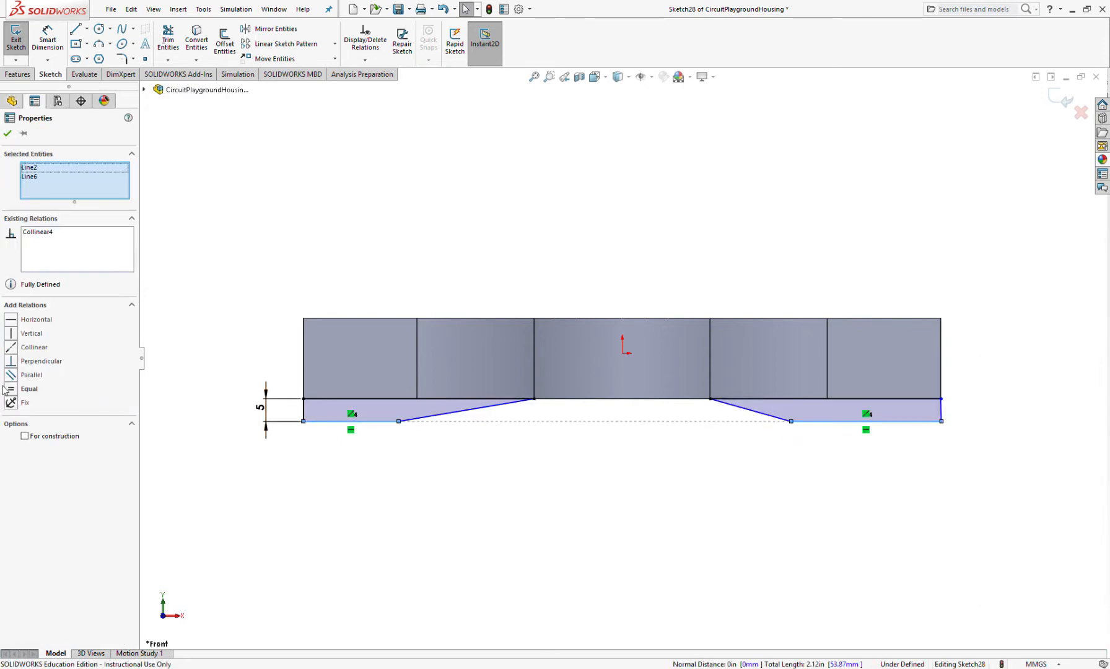
click(7, 388)
click(606, 494)
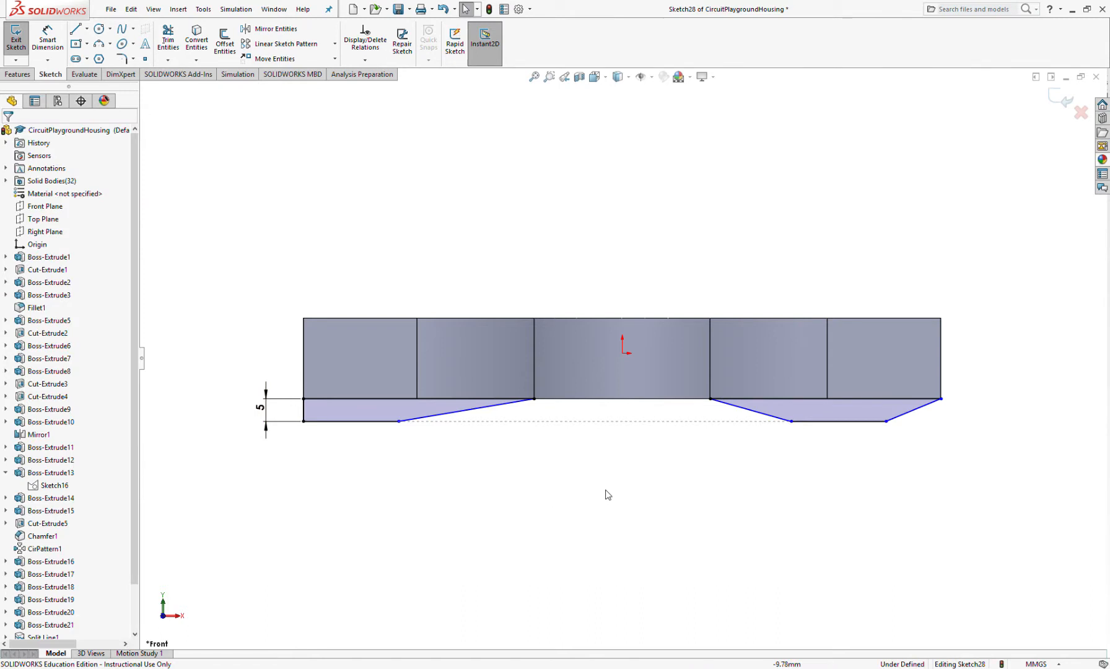
Make the right foot profile's outer line vertical and move its upper endpoint onto the housing's lower right corner.
click(899, 418)
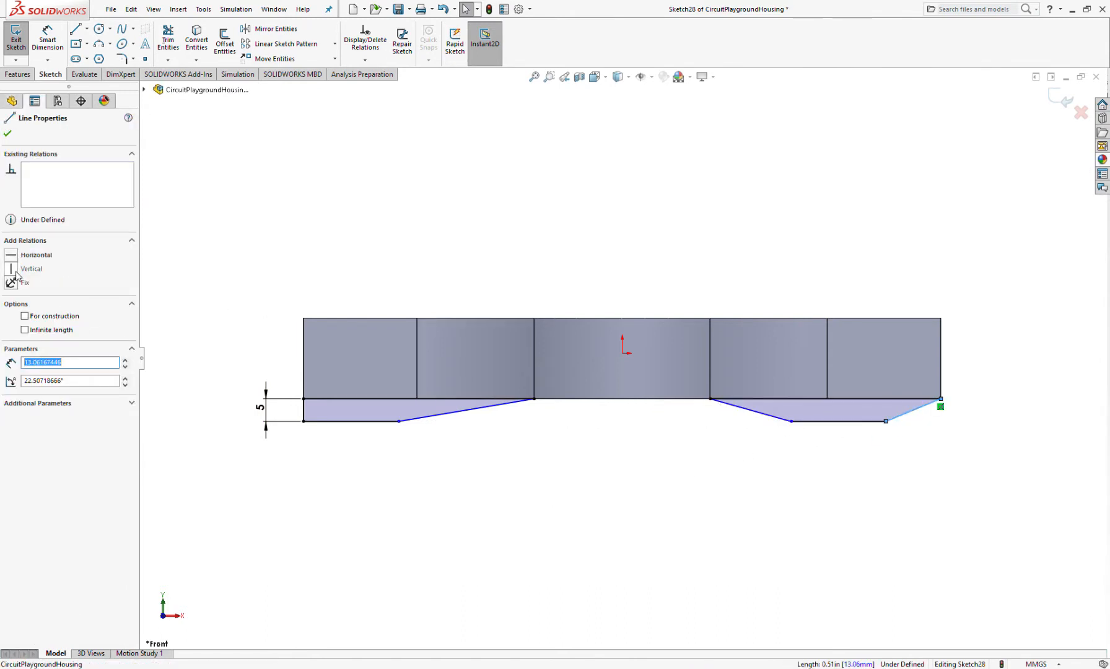
drag(551, 418, 605, 422)
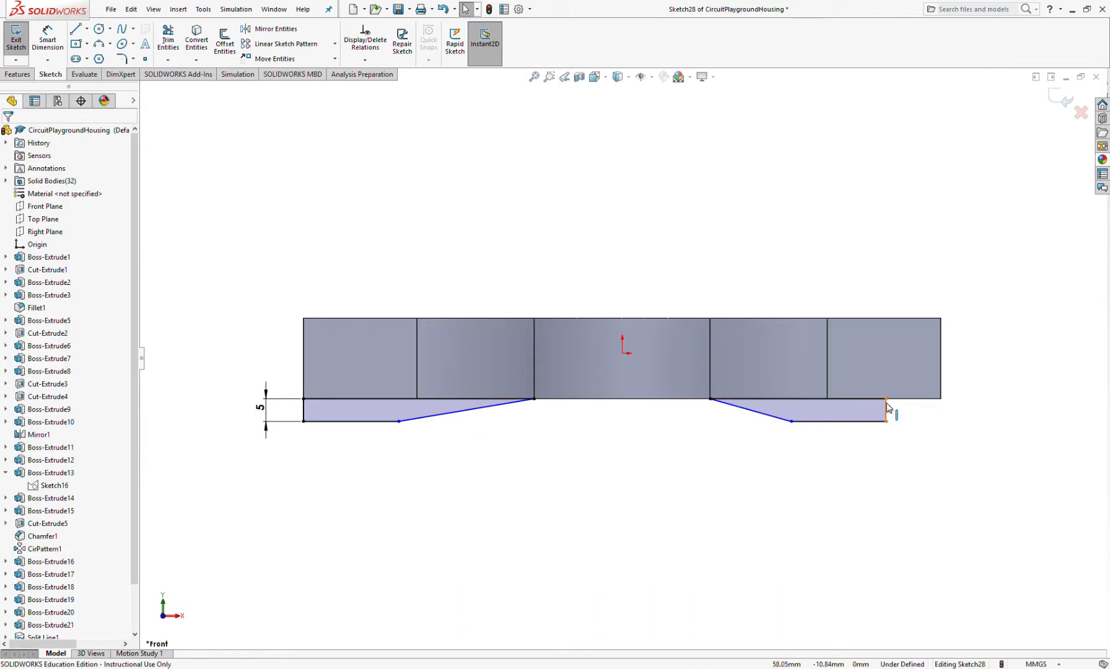
mouse_move(886, 399)
mouse_down()
mouse_move(957, 411)
mouse_move(941, 399)
mouse_up()
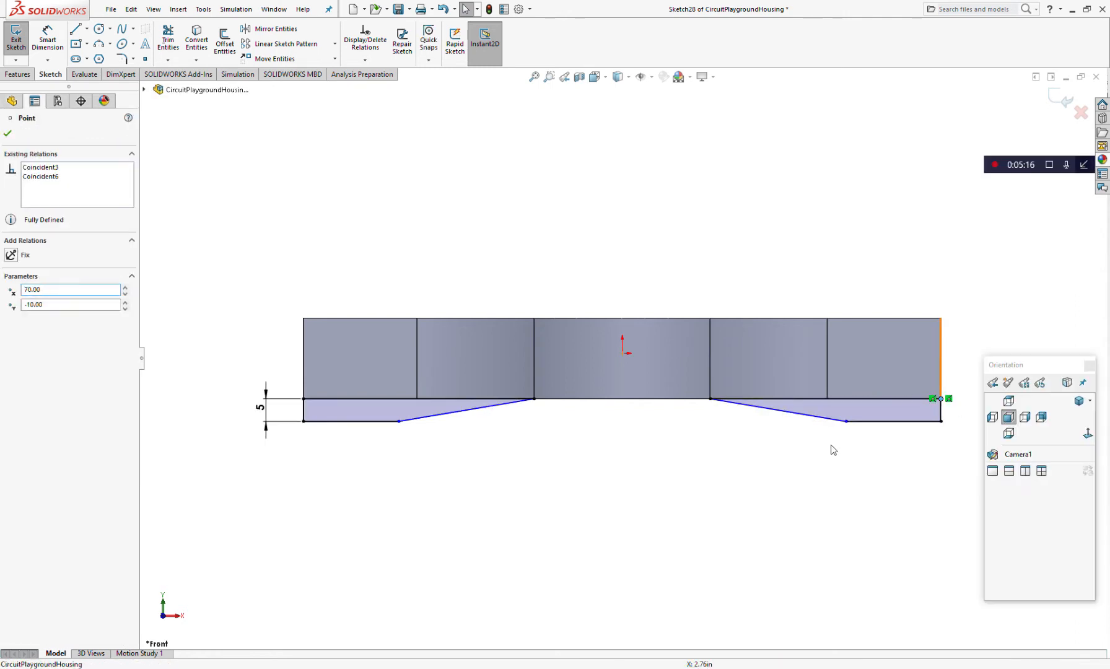
click(830, 448)
Dimension the left foot profile's bottom line at 35 mm and finish the sketch.
click(34, 38)
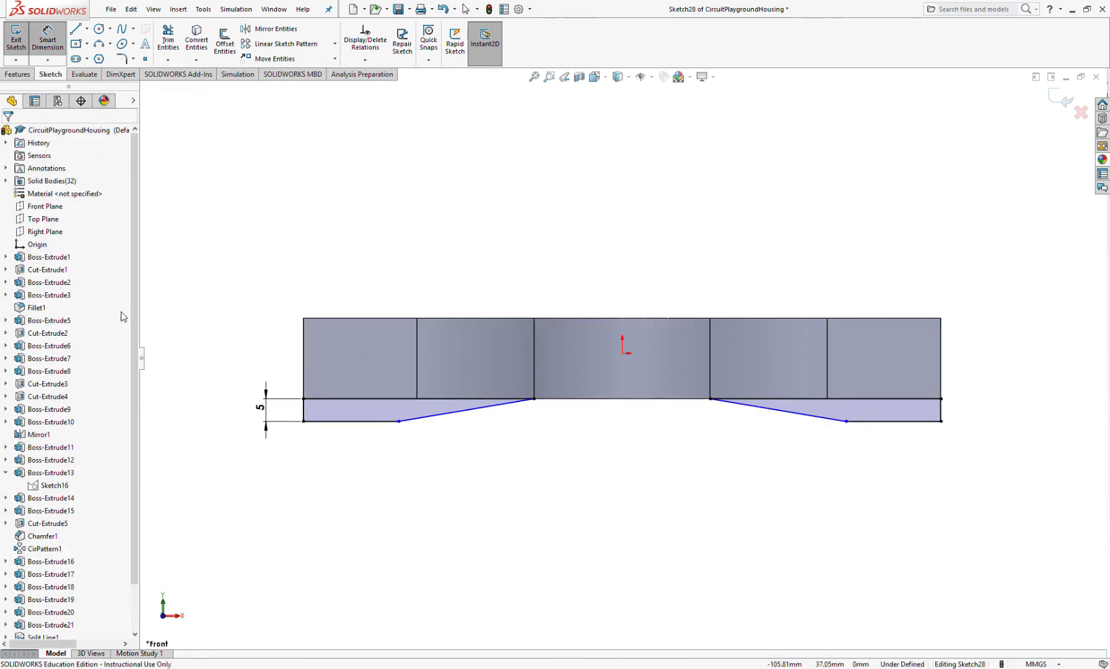
click(331, 425)
click(335, 443)
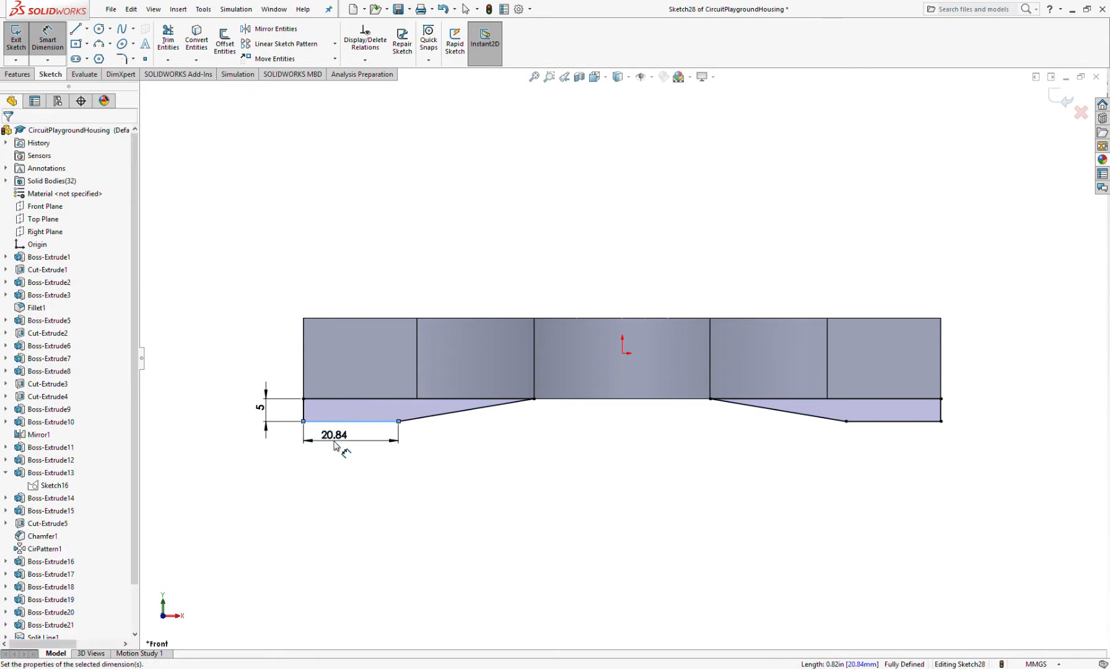
text(20.00mm)
key(Return)
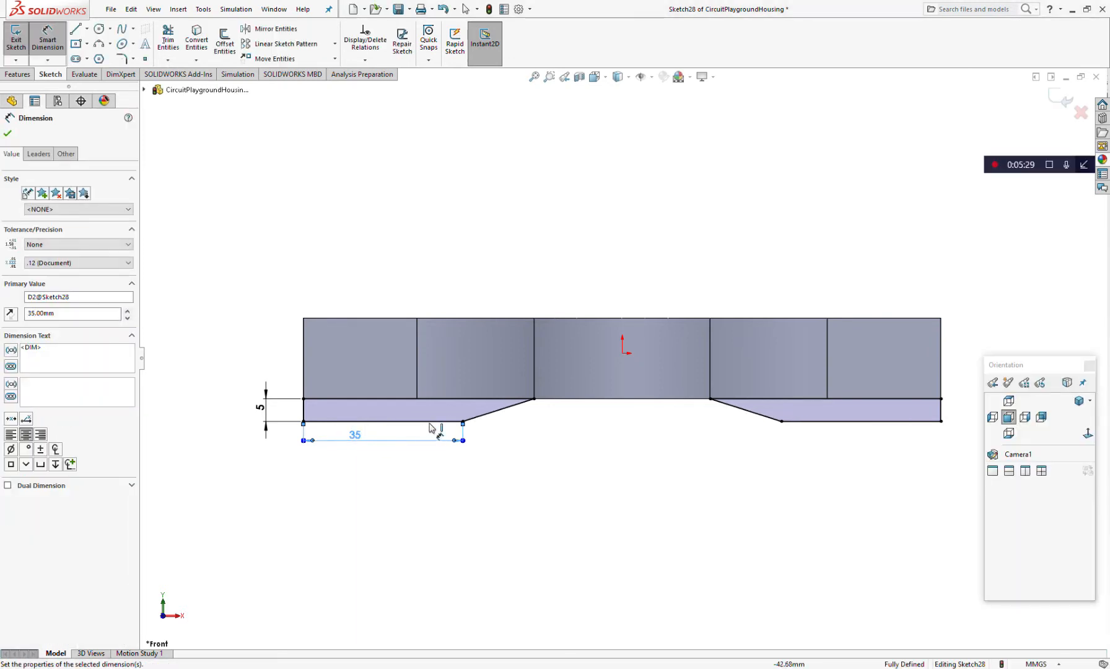
mouse_move(433, 401)
middle_down()
mouse_move(470, 395)
mouse_move(433, 334)
mouse_move(337, 280)
middle_up()
click(17, 42)
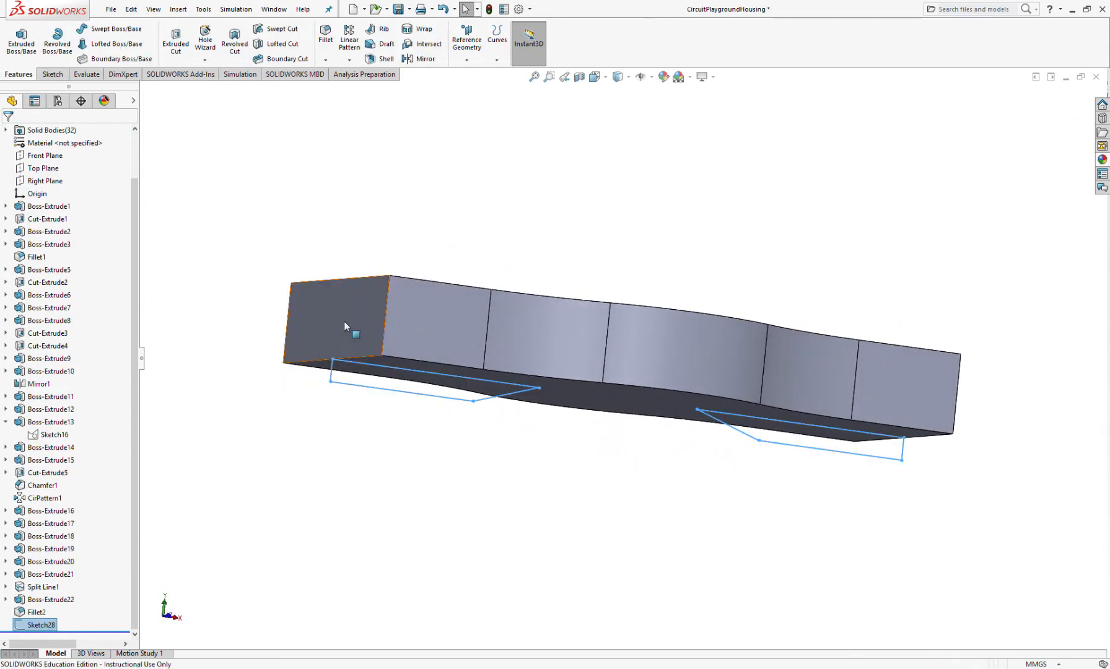
Try extruding both foot profiles Up To Surface, ending on the concave side face near the housing's left end.
mouse_move(412, 367)
middle_down()
mouse_move(411, 195)
mouse_move(421, 414)
middle_up()
click(19, 41)
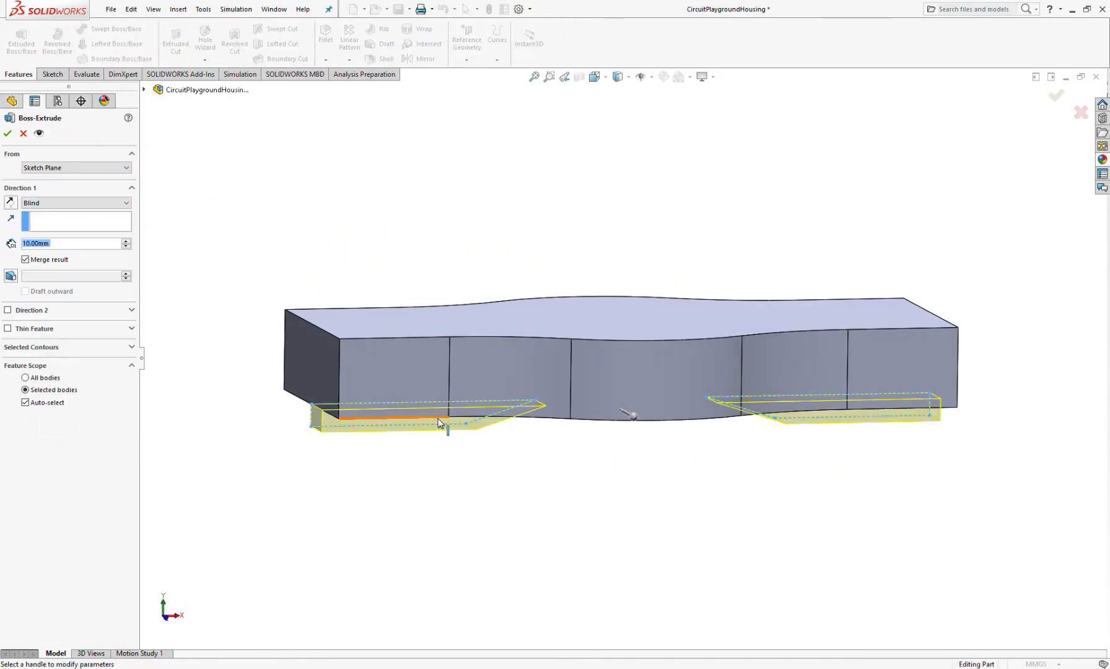
middle_drag(382, 372, 359, 475)
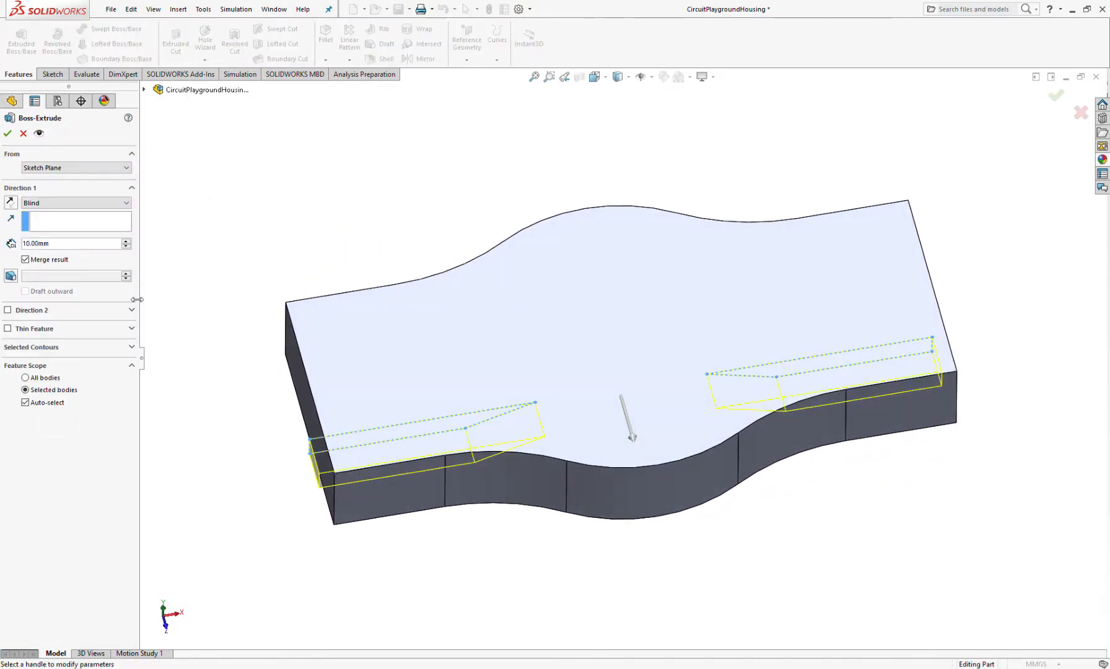
click(59, 260)
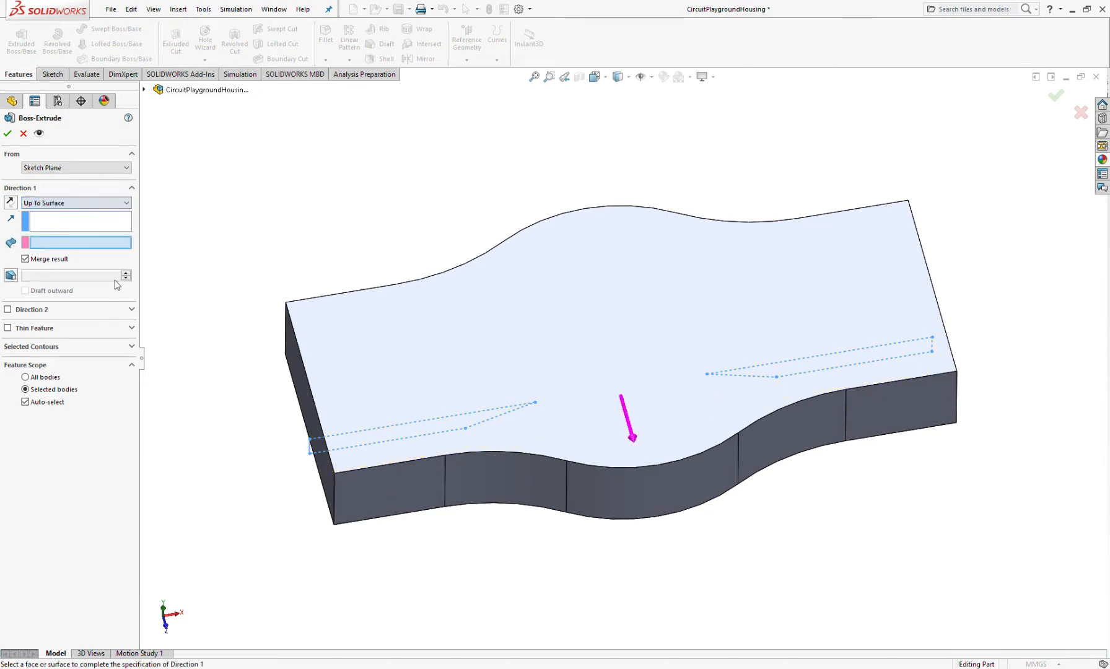
click(516, 494)
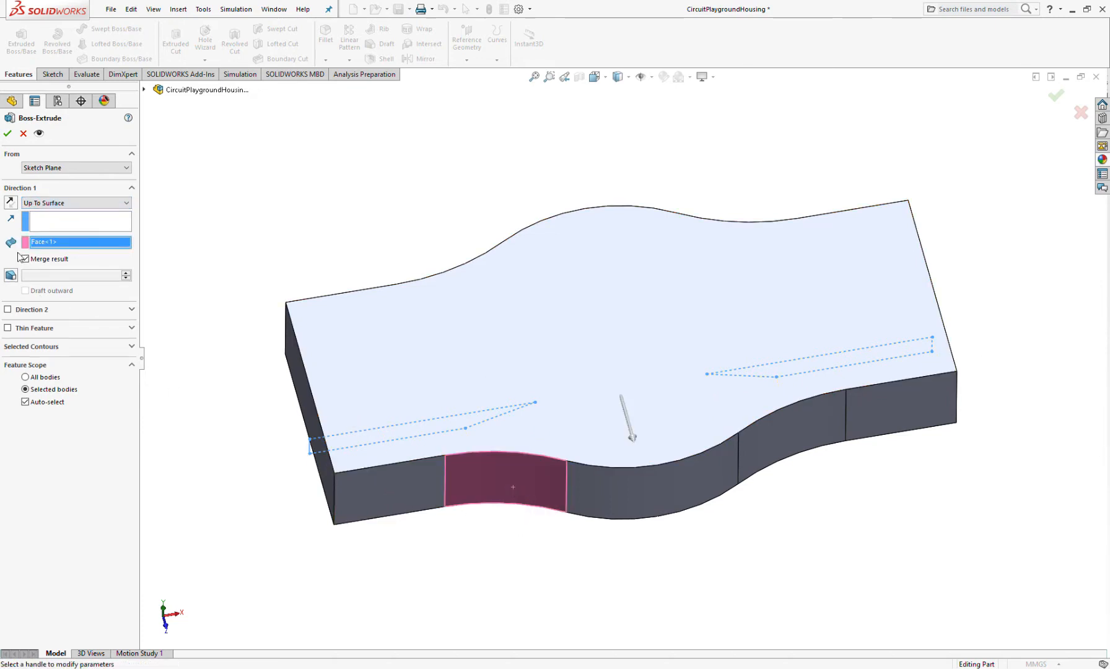
middle_drag(469, 481, 433, 286)
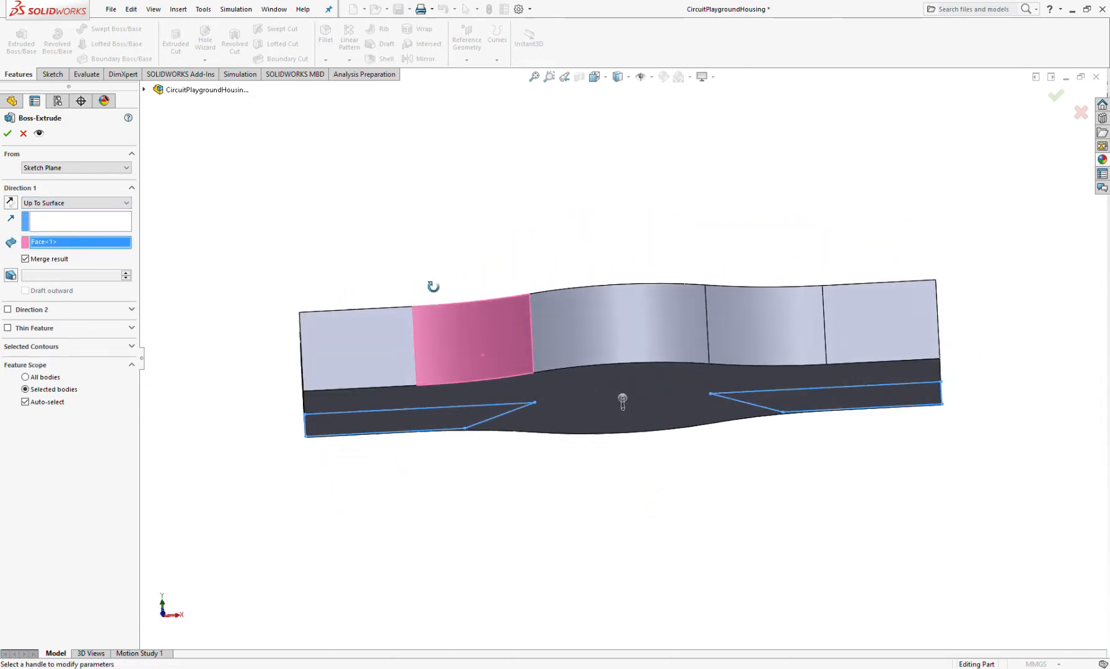
Try the flat side face at the housing's left end as the end surface of the foot extrusion instead.
click(412, 360)
middle_drag(495, 360, 581, 438)
click(581, 438)
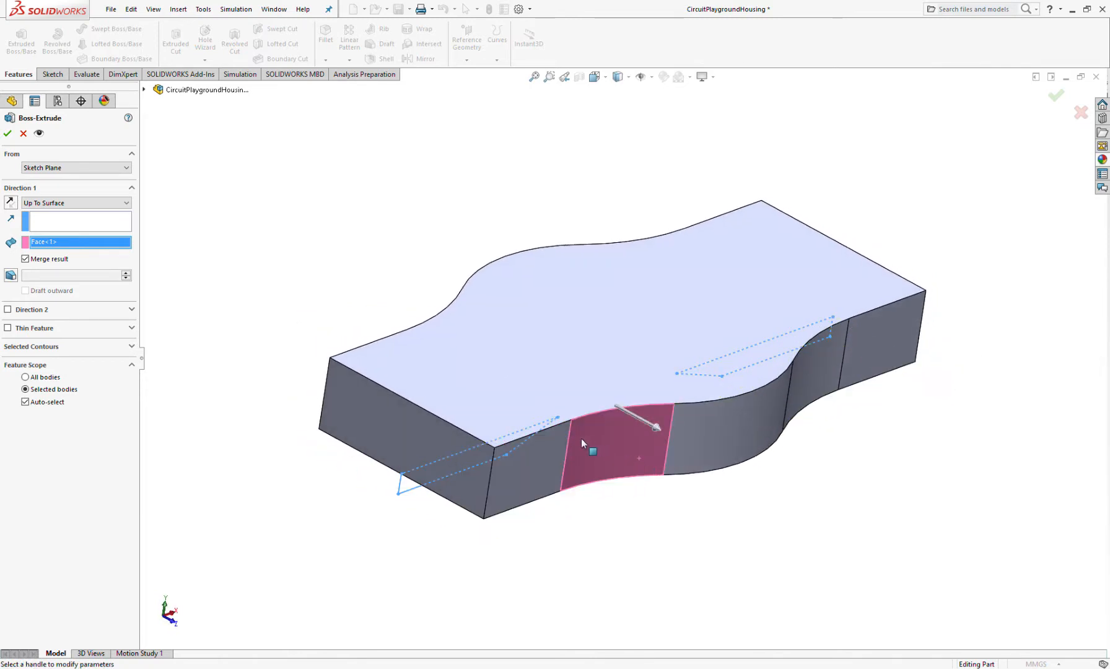
click(556, 482)
click(611, 442)
click(491, 465)
middle_drag(632, 463, 528, 204)
click(544, 426)
click(445, 433)
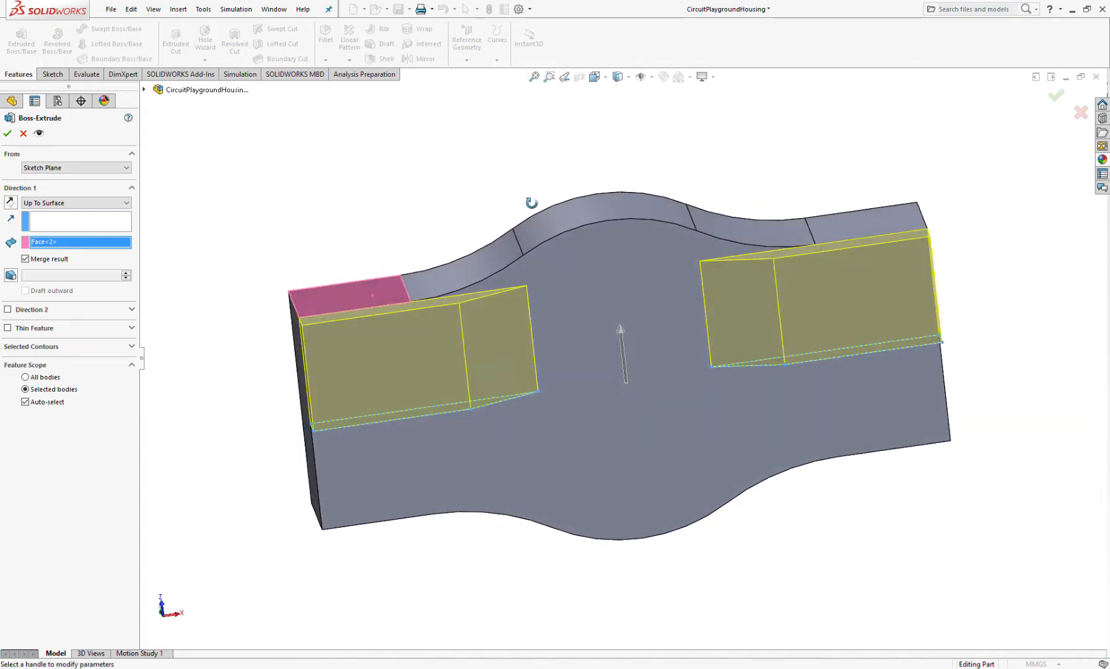
scroll(525, 262, down, 3)
mouse_move(506, 294)
middle_down()
mouse_move(504, 372)
mouse_move(515, 314)
mouse_move(518, 346)
mouse_move(512, 330)
middle_up()
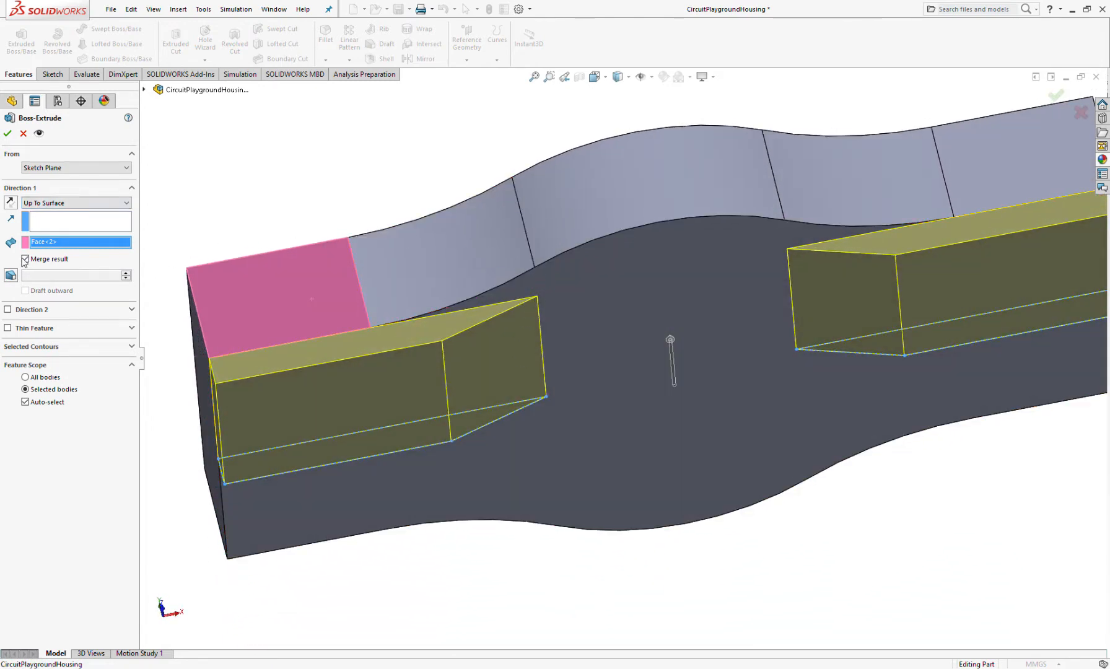
Try extruding the foot profiles in two directions, each Up To Vertex at the corners where the bottom's wide middle section begins.
click(57, 206)
click(60, 226)
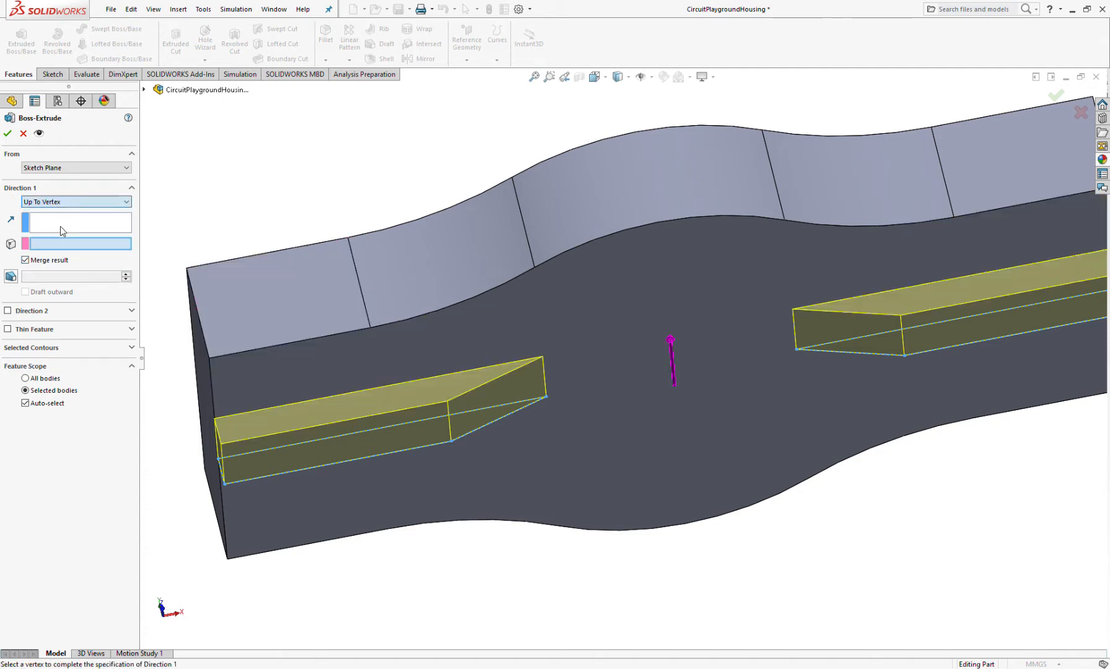
click(534, 267)
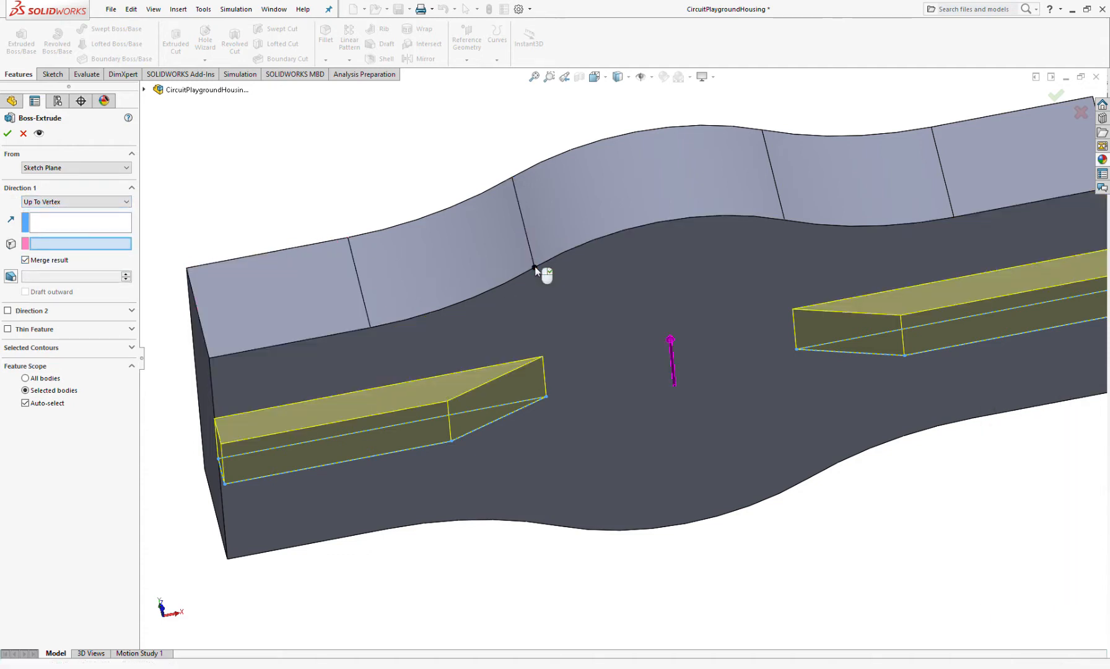
click(8, 310)
middle_drag(452, 518, 468, 145)
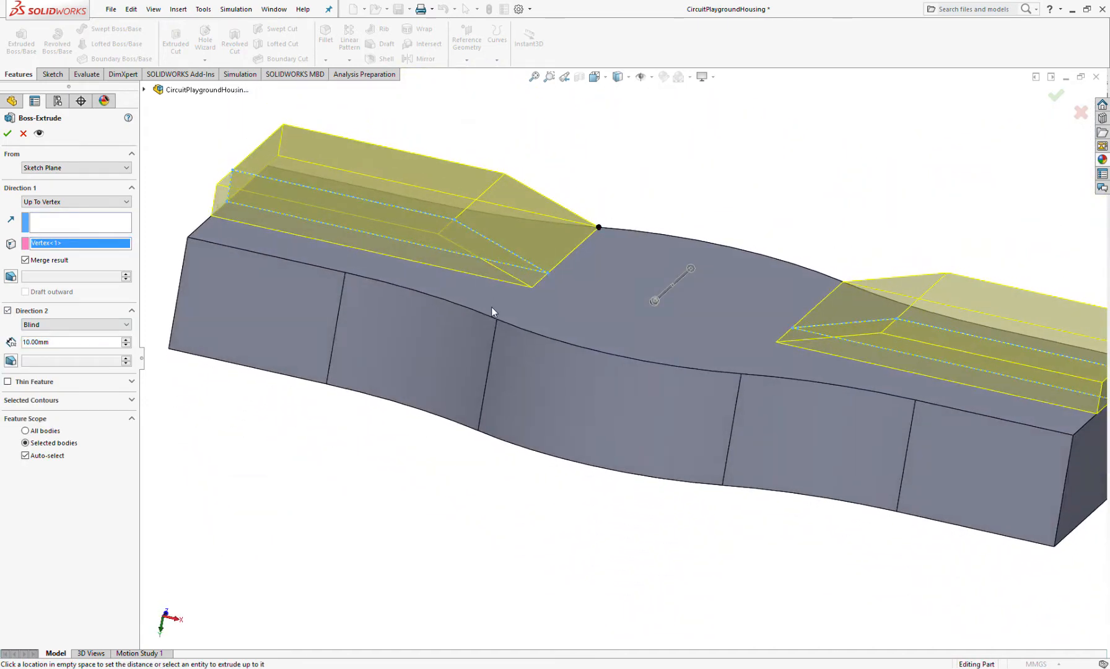
click(497, 319)
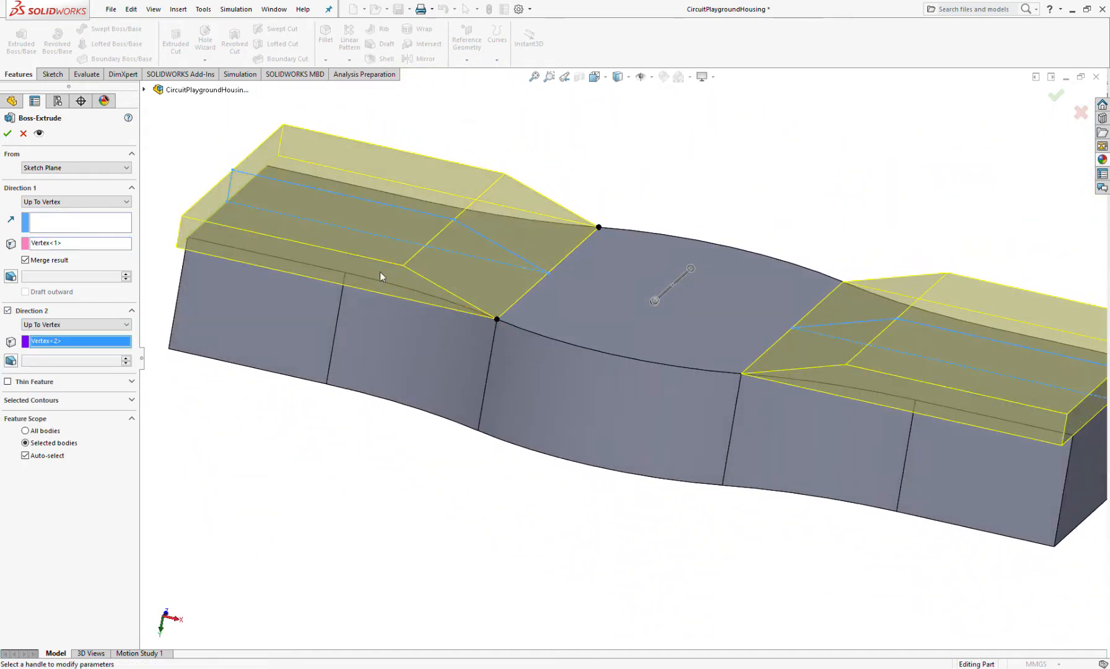
click(7, 133)
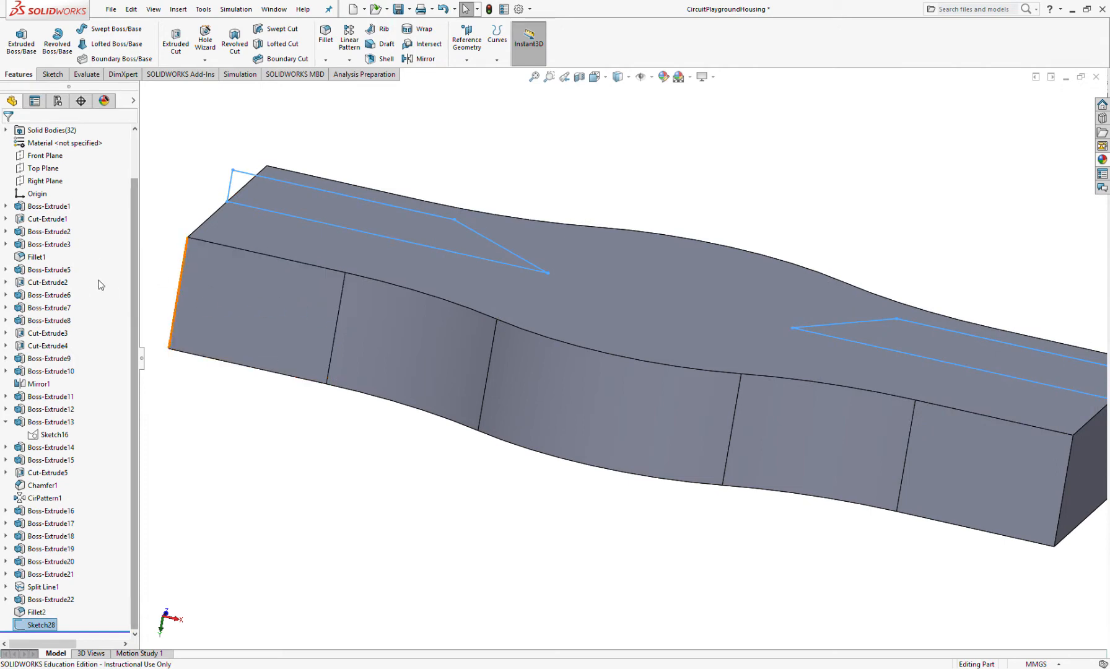
middle_drag(357, 392, 364, 279)
click(270, 519)
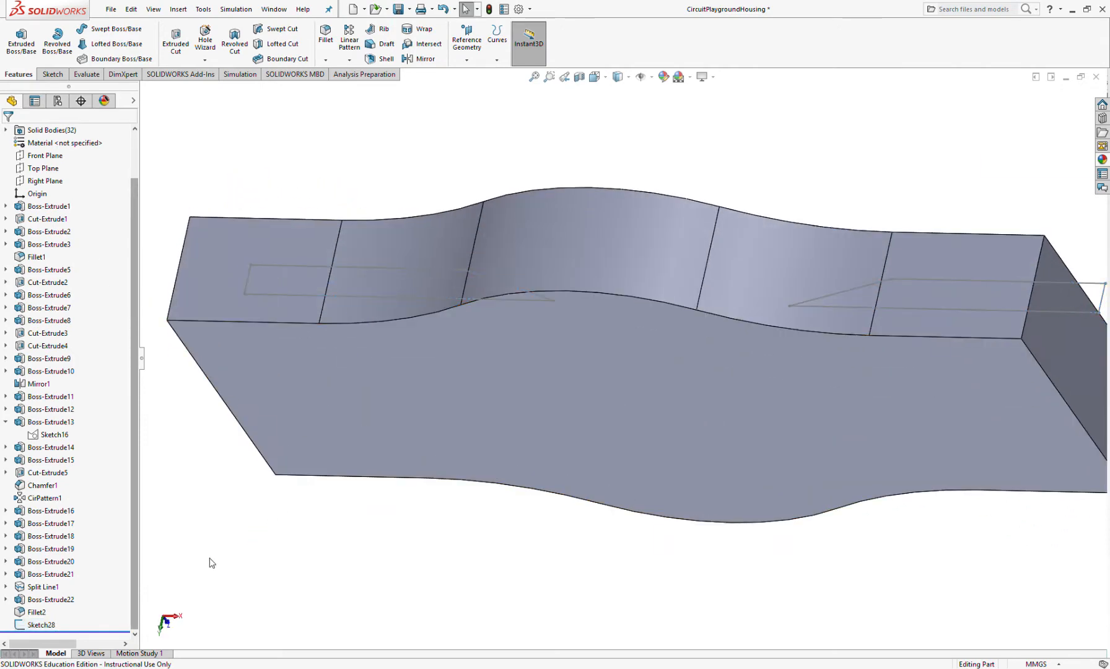
Set up an extrusion of both foot contours, with Direction 1 Up To Vertex at the lower corner where the bulging side begins.
click(21, 39)
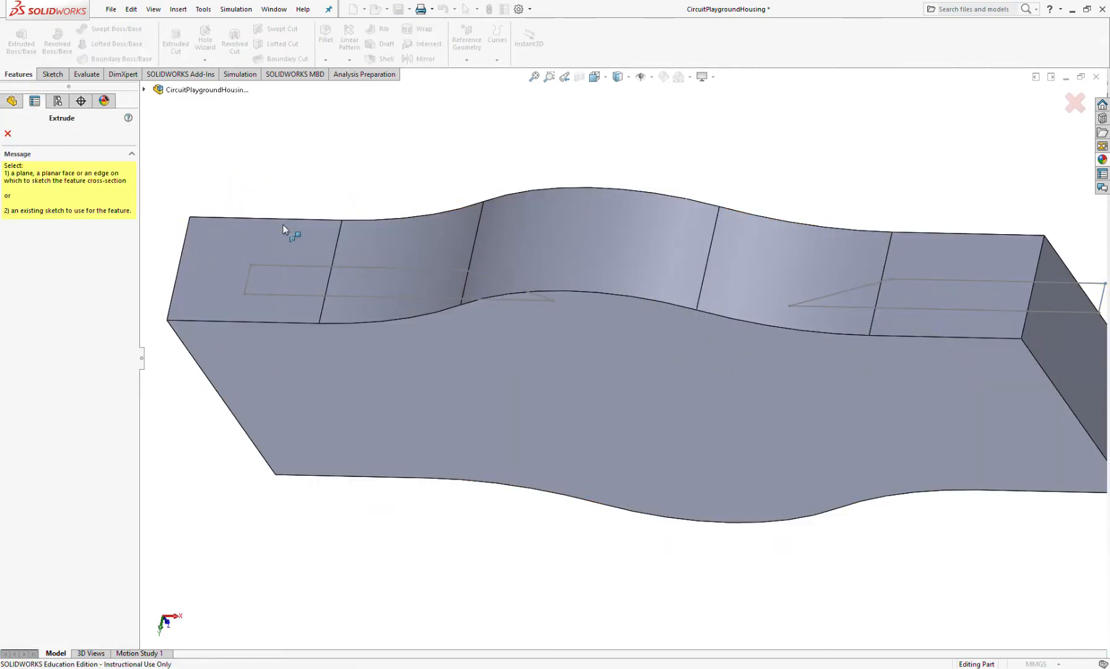
middle_drag(283, 229, 297, 275)
click(299, 280)
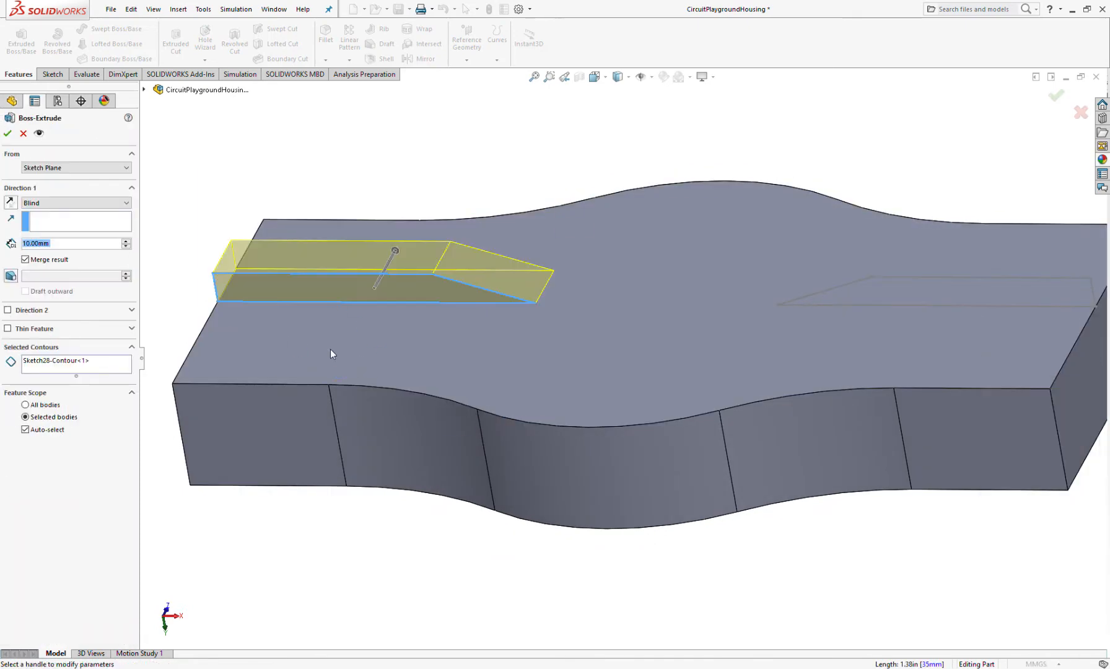
click(61, 205)
click(50, 233)
middle_drag(392, 288, 472, 360)
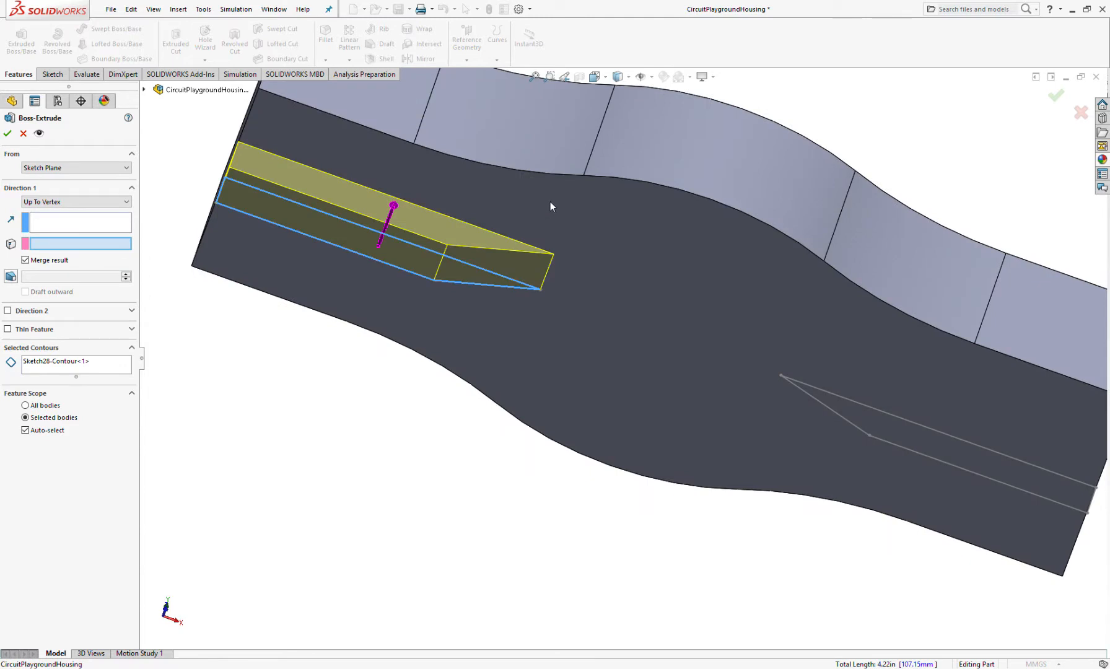
click(584, 175)
click(91, 368)
click(845, 408)
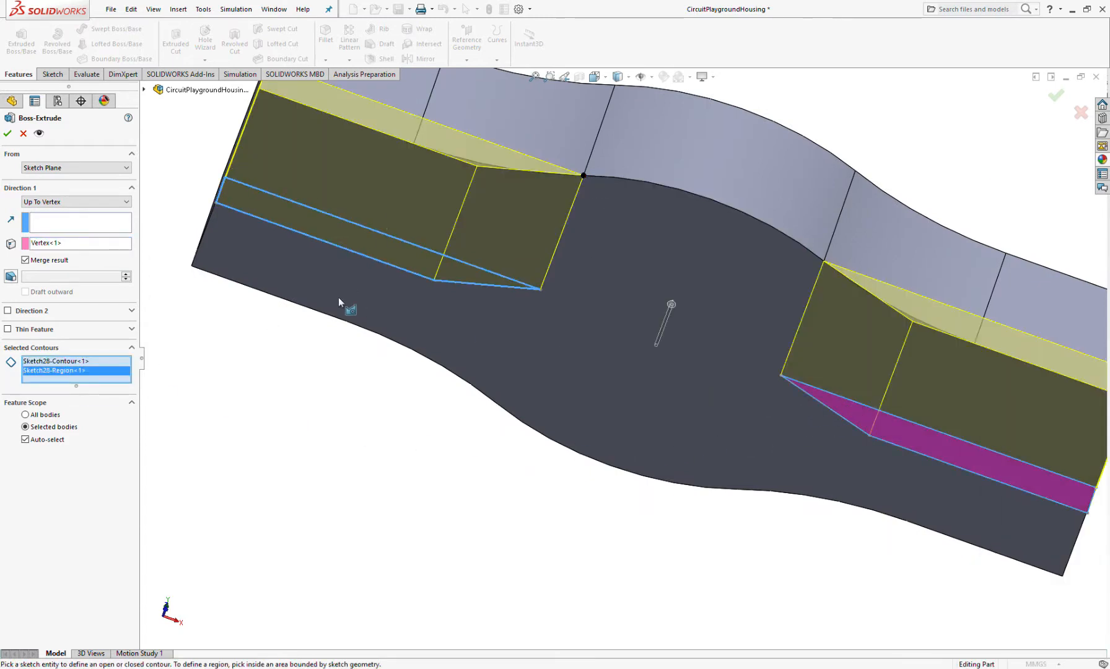
Add Direction 2 Up To Vertex at the matching corner on the opposite side and complete the foot extrusion.
click(8, 310)
middle_drag(325, 451, 466, 348)
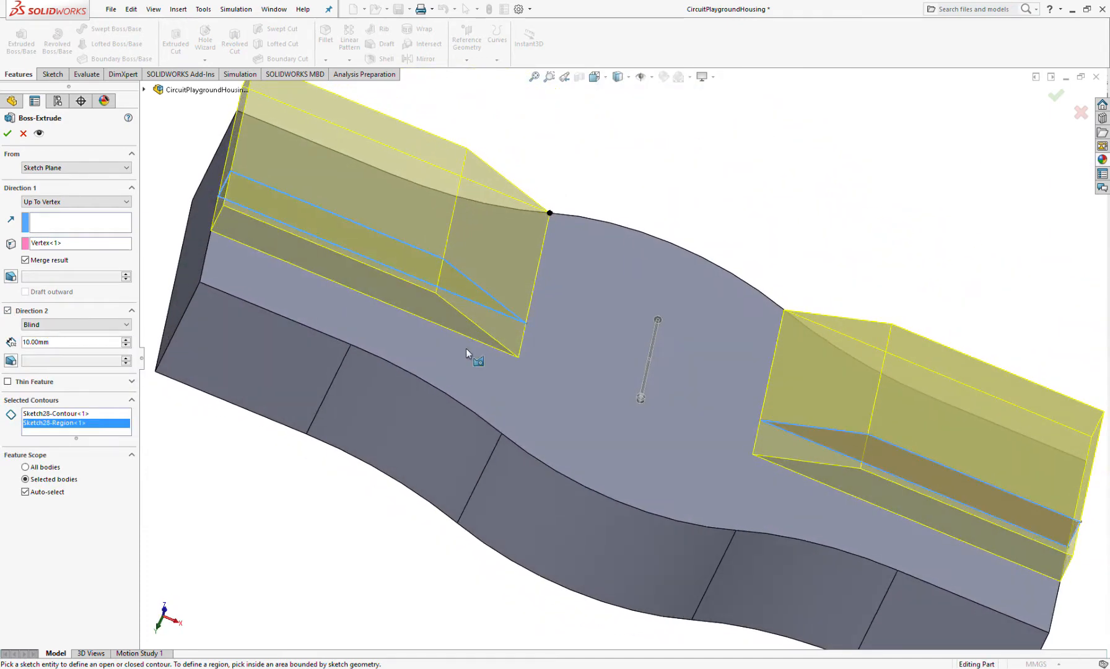
click(44, 356)
click(502, 434)
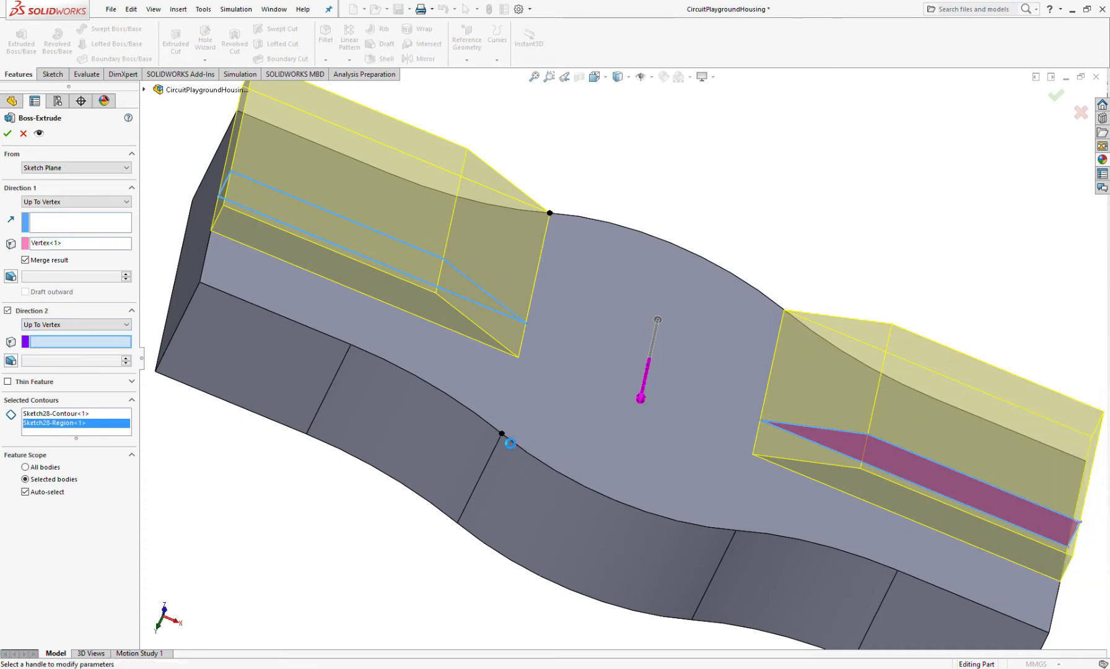
click(7, 133)
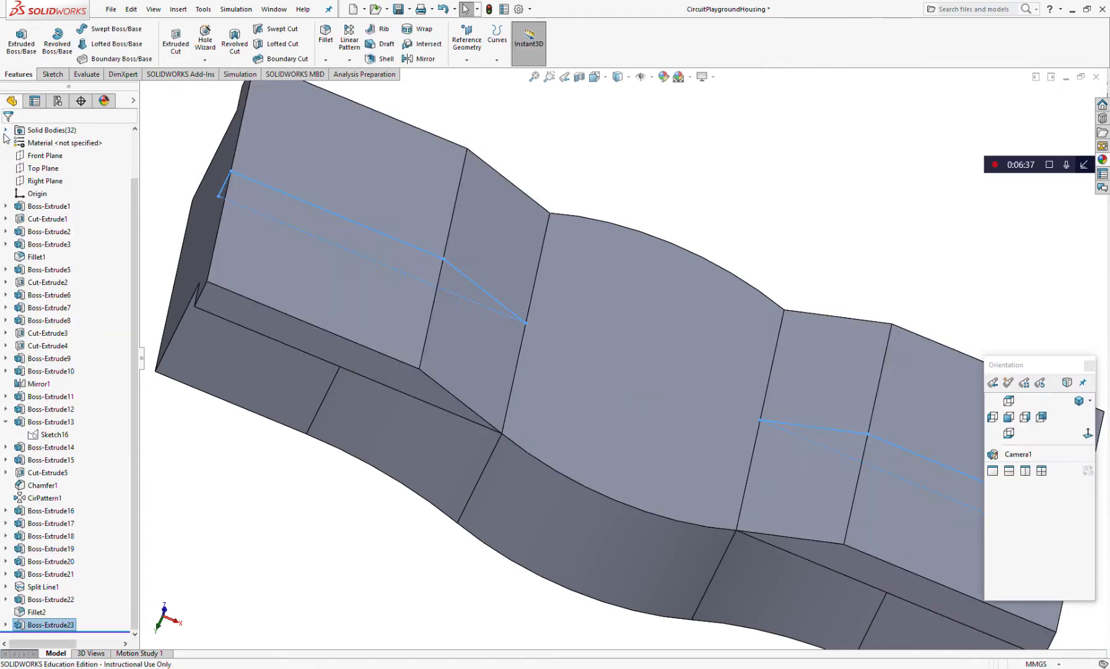
Sketch on the foot overhang's upper face and convert the outlines of all four overhanging faces into sketch entities.
middle_drag(364, 414, 382, 282)
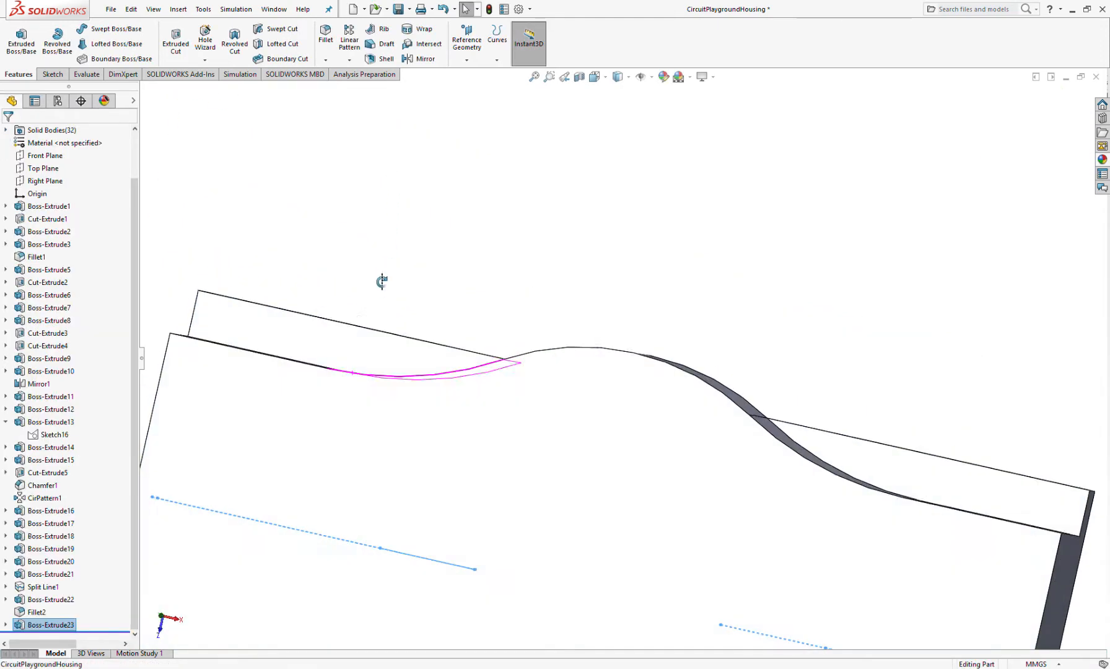
click(329, 343)
click(380, 311)
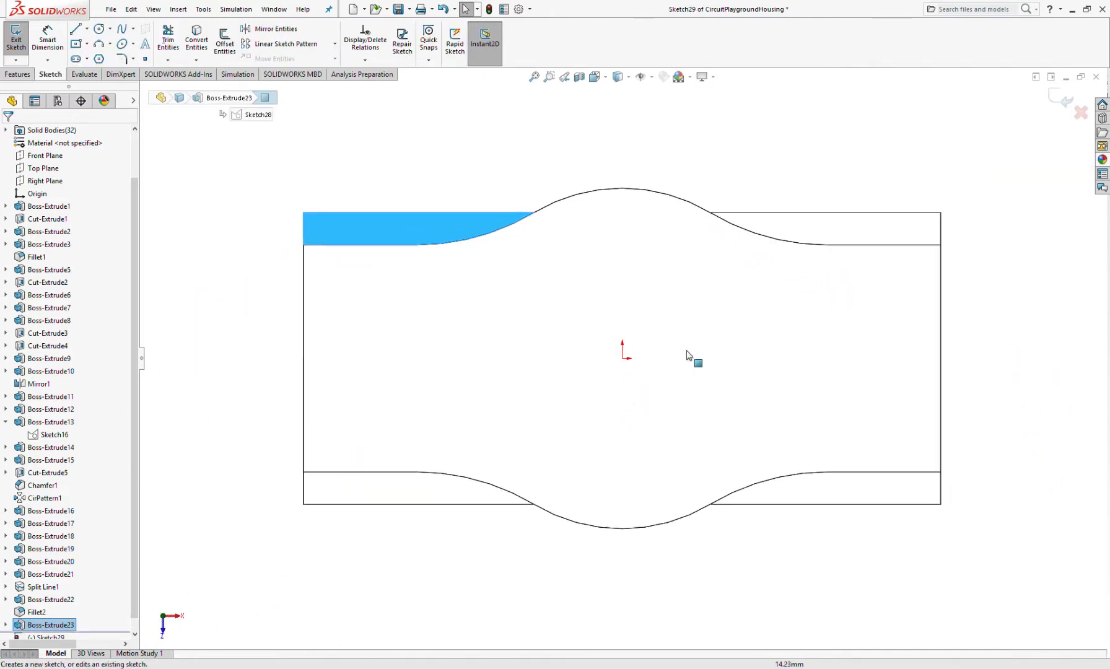
ctrl+click(388, 495)
ctrl+click(820, 498)
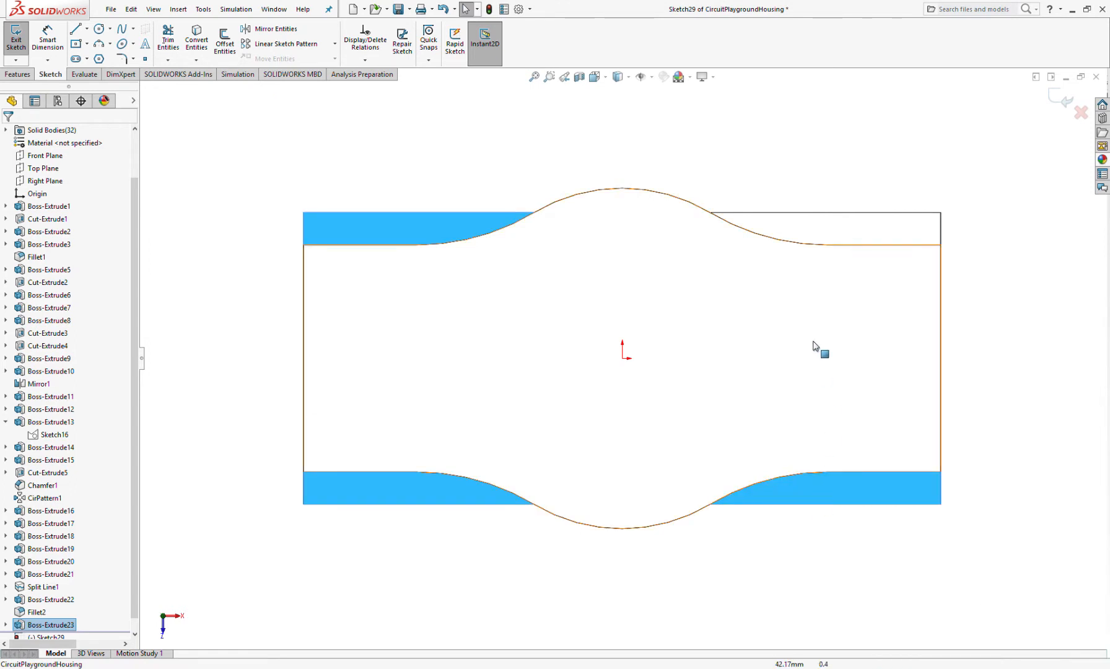
ctrl+click(756, 225)
click(197, 40)
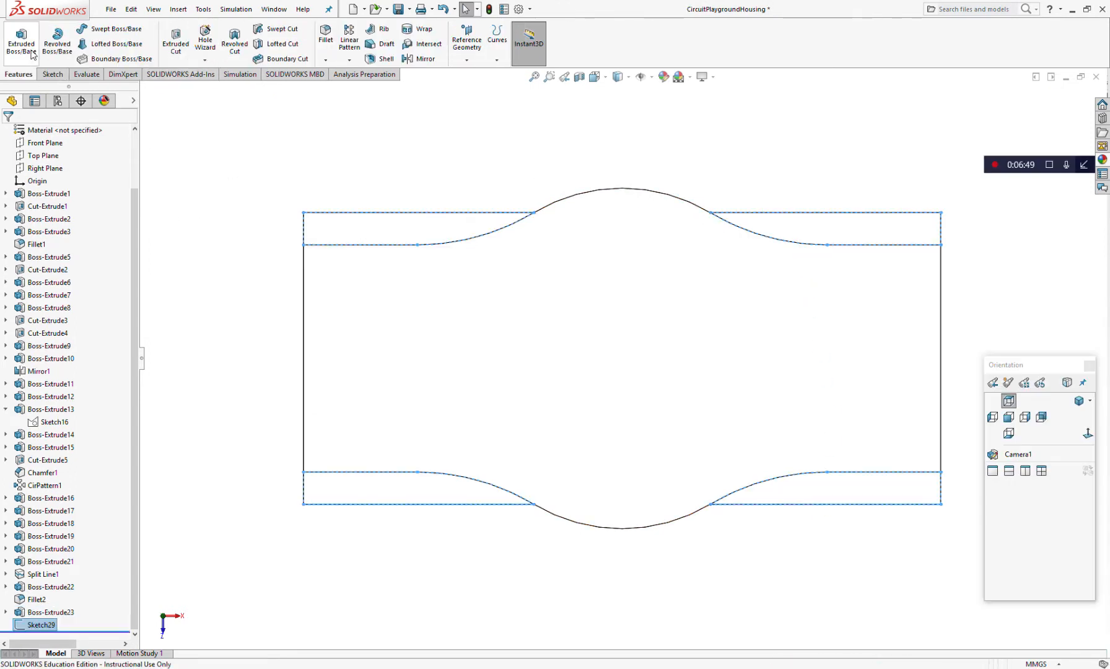
Cut away the four foot overhangs with an Extruded Cut so the feet follow the housing's curved sides.
click(177, 50)
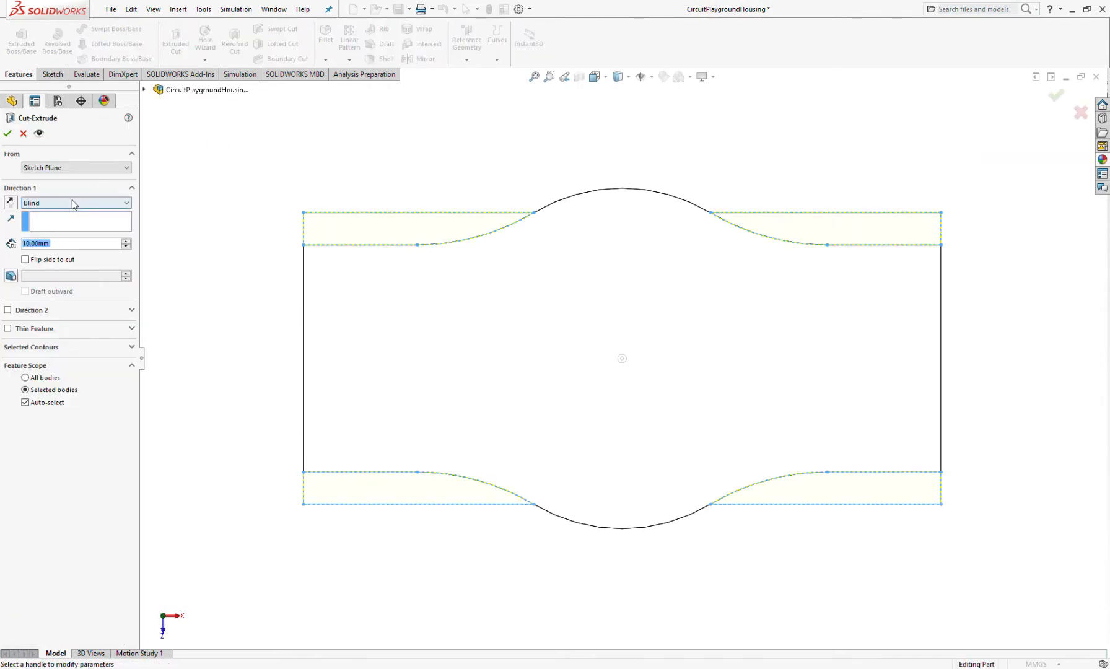
click(62, 226)
middle_drag(364, 397, 354, 114)
key(Return)
click(411, 483)
mouse_move(411, 483)
middle_down()
mouse_move(471, 285)
mouse_move(458, 241)
mouse_move(485, 468)
mouse_move(449, 537)
mouse_move(453, 389)
mouse_move(431, 609)
mouse_move(451, 532)
mouse_move(447, 633)
mouse_move(433, 175)
mouse_move(486, 435)
mouse_move(477, 364)
mouse_move(458, 538)
middle_up()
Fillet the four crosswise edges at both ends of the foot tapers on the underside with a 50 mm radius.
click(326, 34)
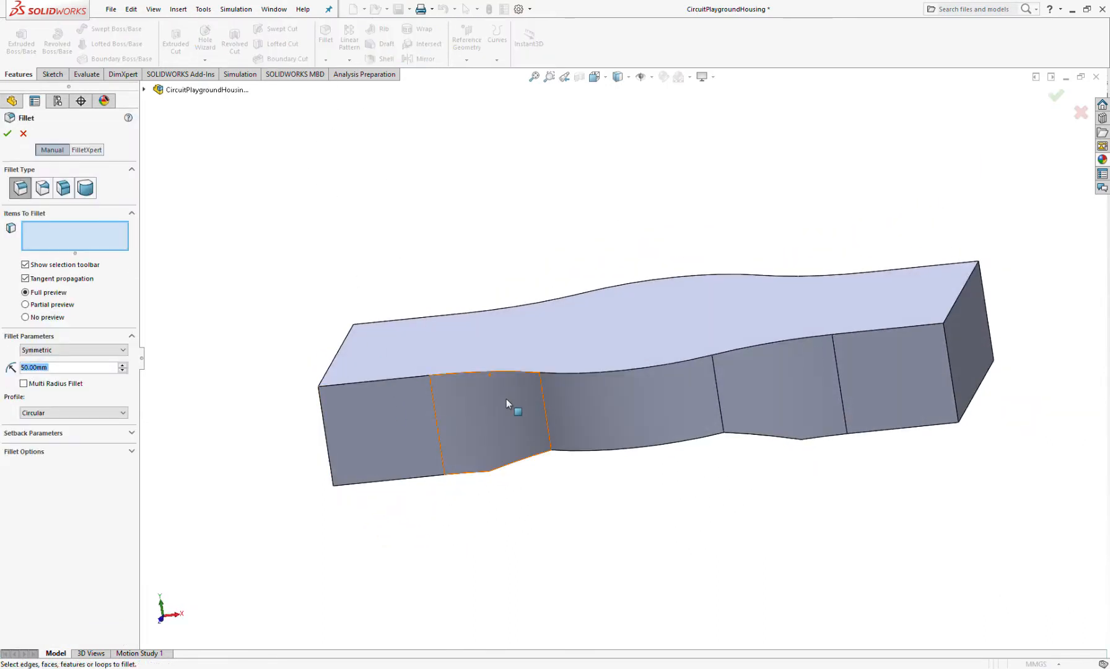
middle_drag(506, 396, 470, 161)
click(527, 335)
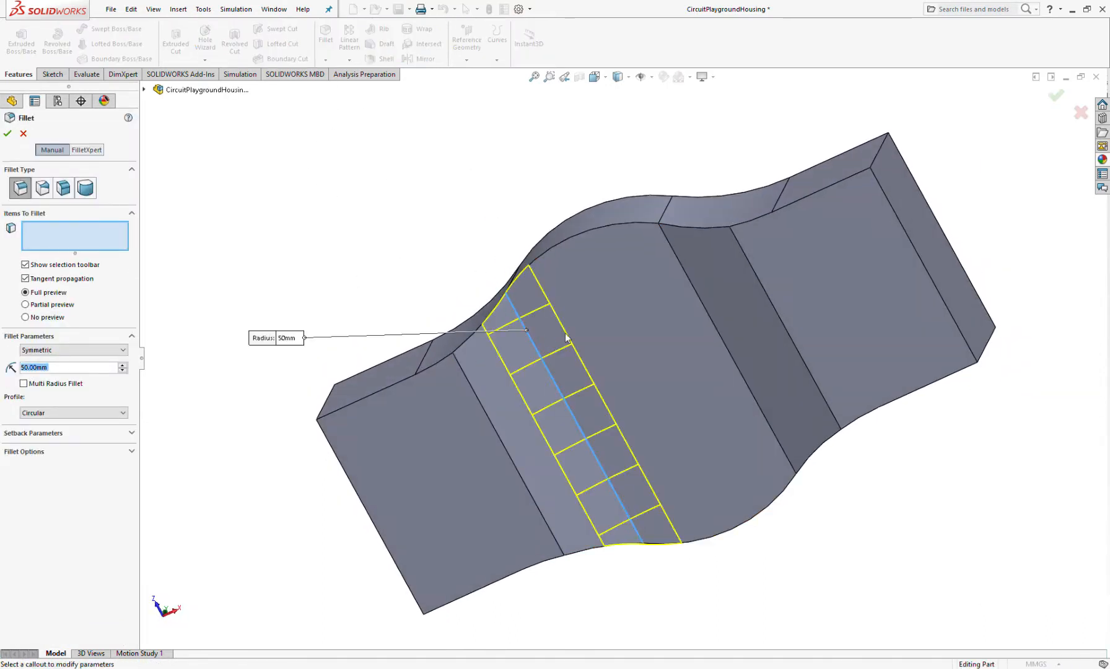
click(720, 338)
middle_drag(720, 337, 681, 514)
scroll(496, 400, down, 3)
middle_drag(495, 394, 490, 311)
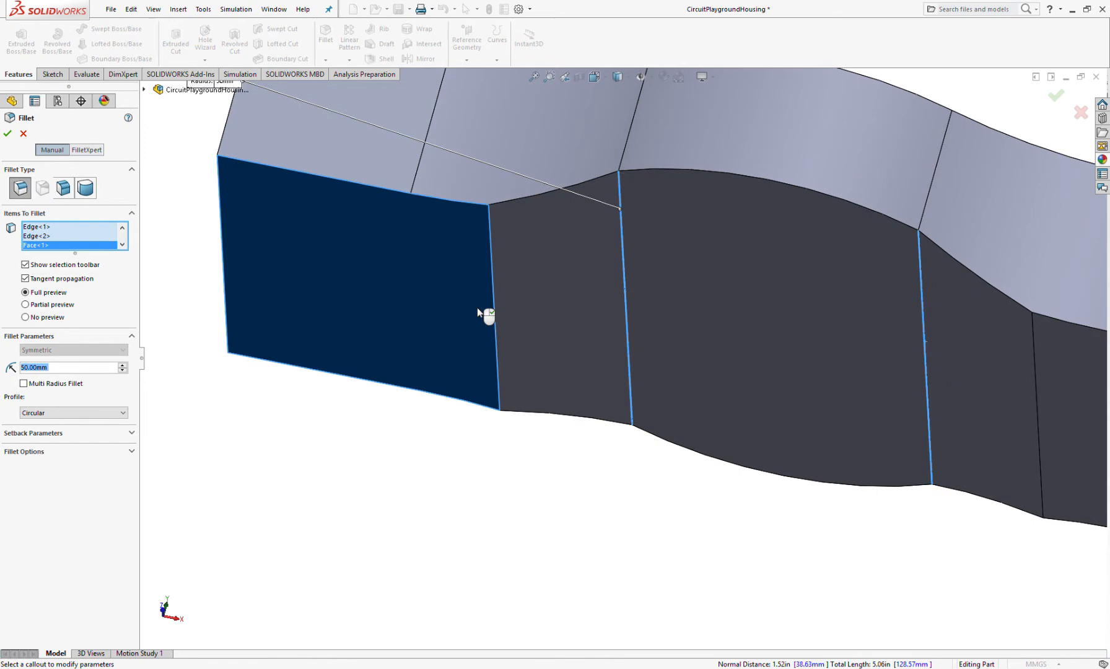
click(499, 308)
scroll(712, 360, up, 3)
scroll(755, 368, down, 1)
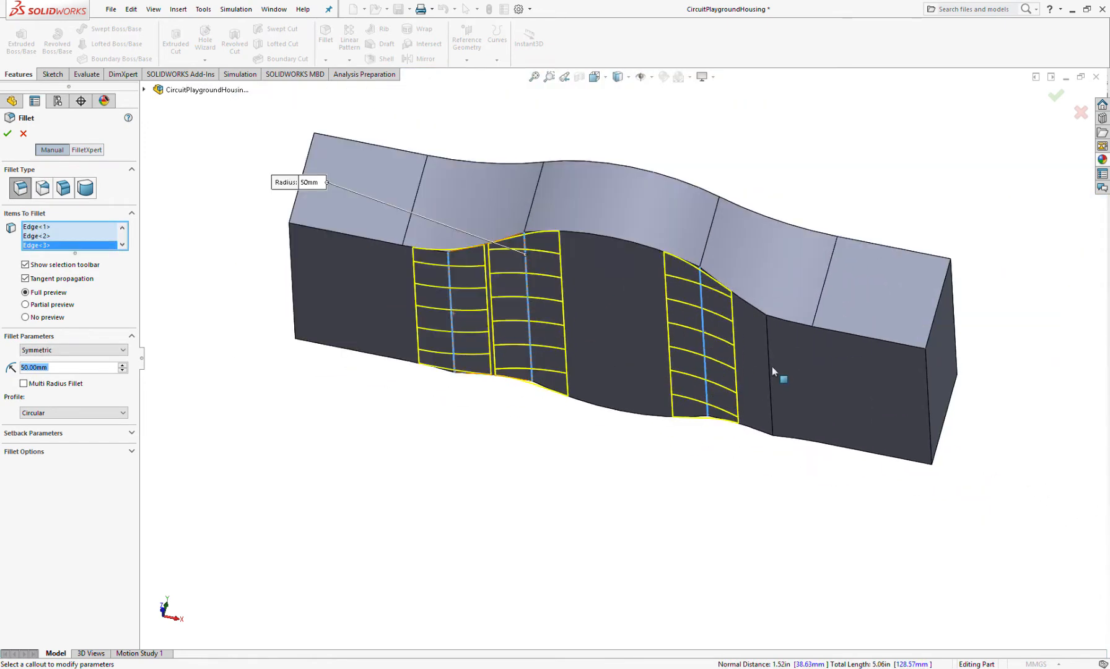
click(768, 370)
middle_drag(599, 342, 584, 463)
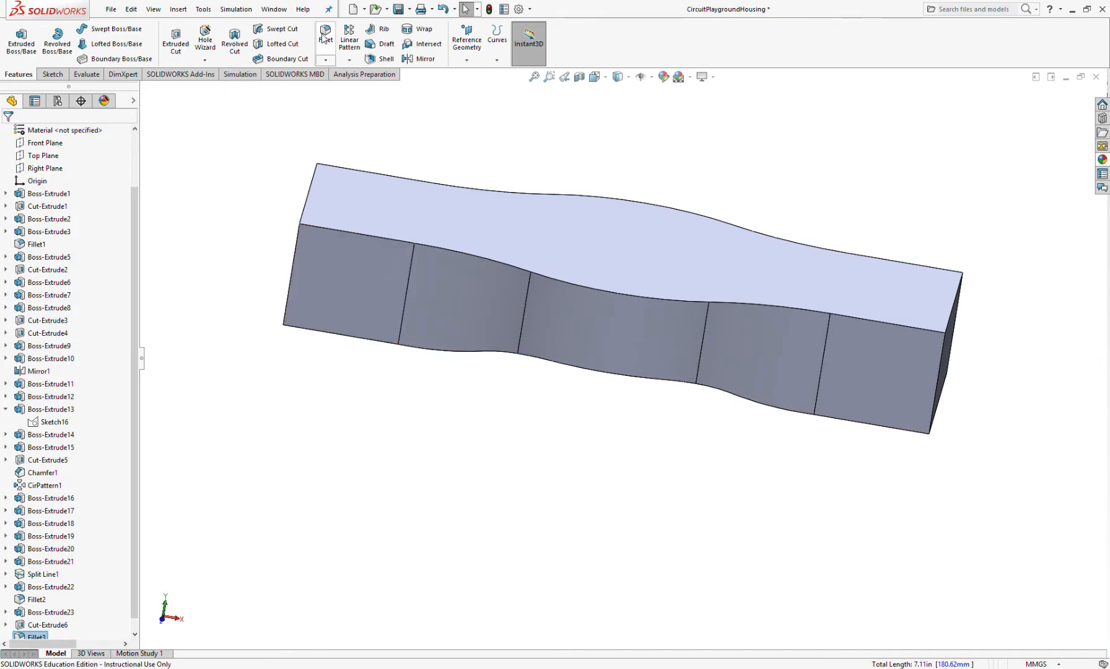
Start a fillet on one vertical corner edge at the housing's end and set its radius to 20 mm.
key(Return)
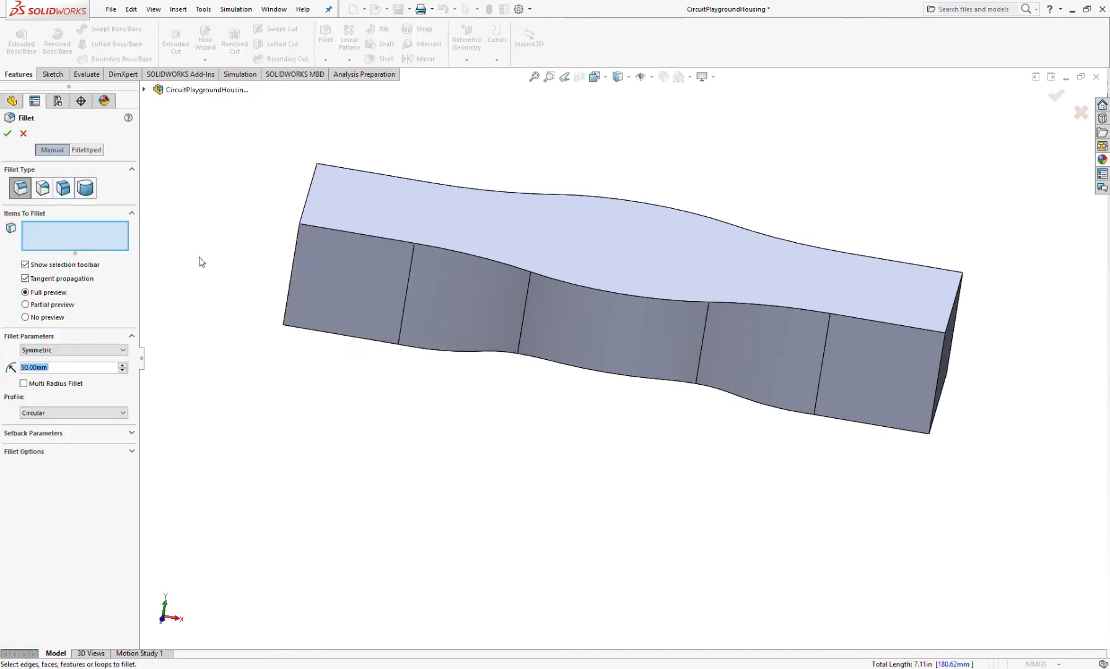
click(298, 248)
middle_drag(298, 248, 351, 355)
click(64, 370)
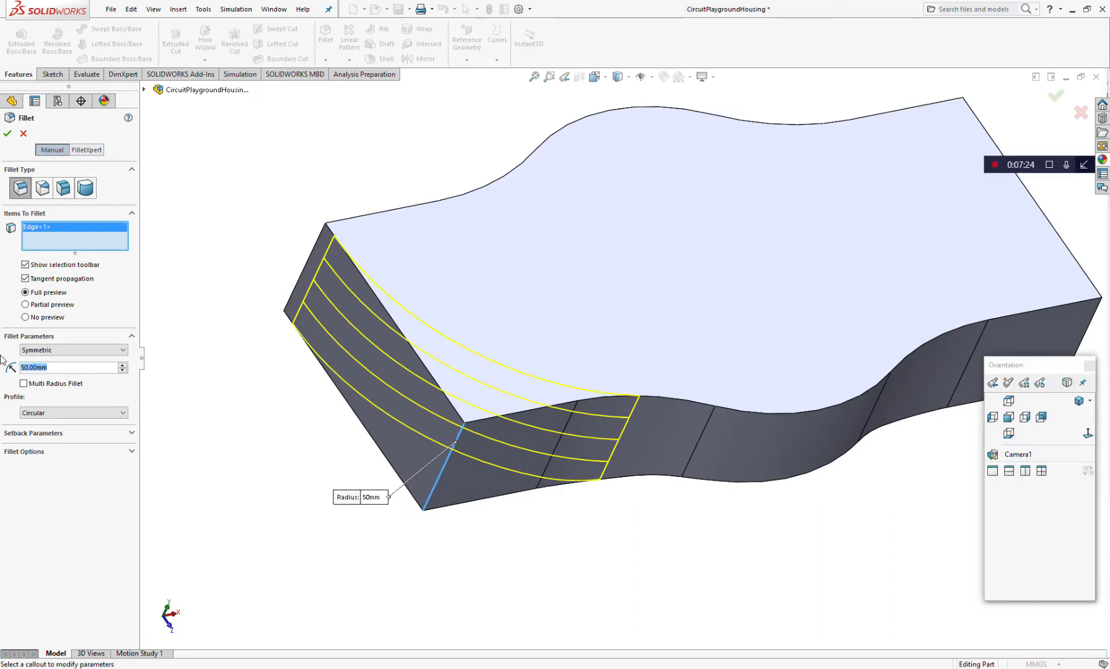
text(5)
key(Return)
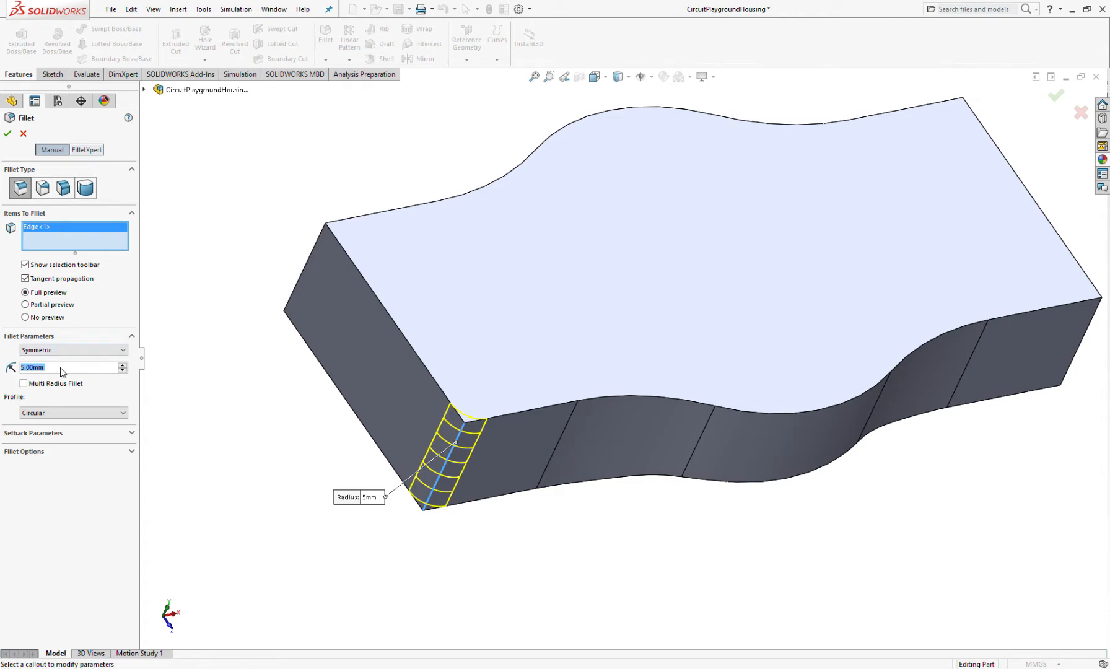
text(10)
key(Return)
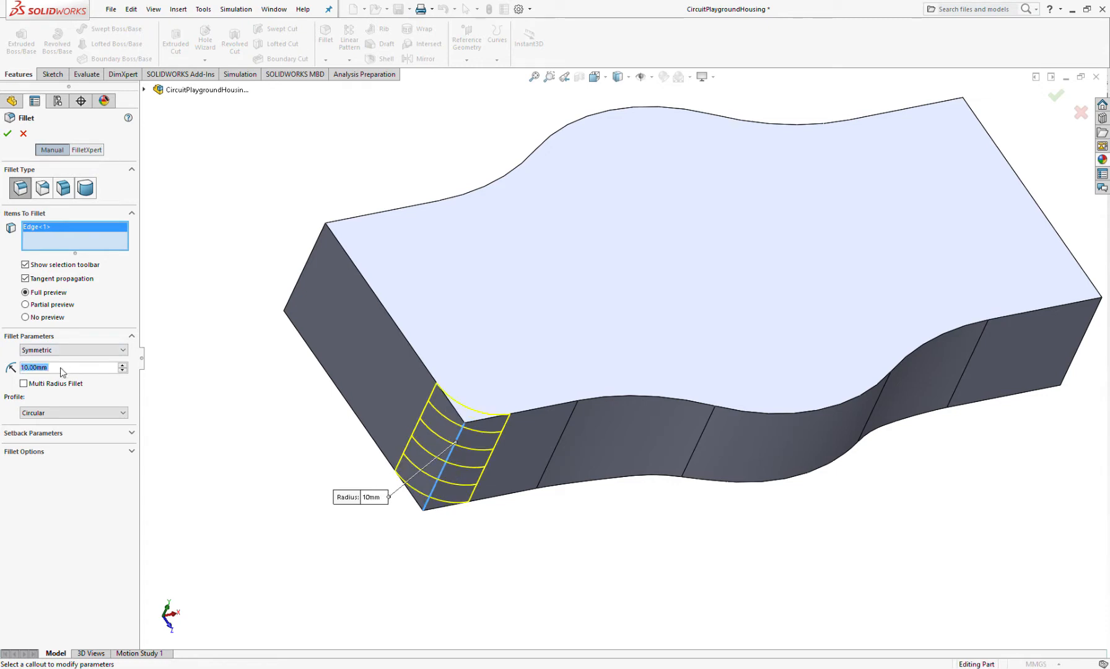
key(Return)
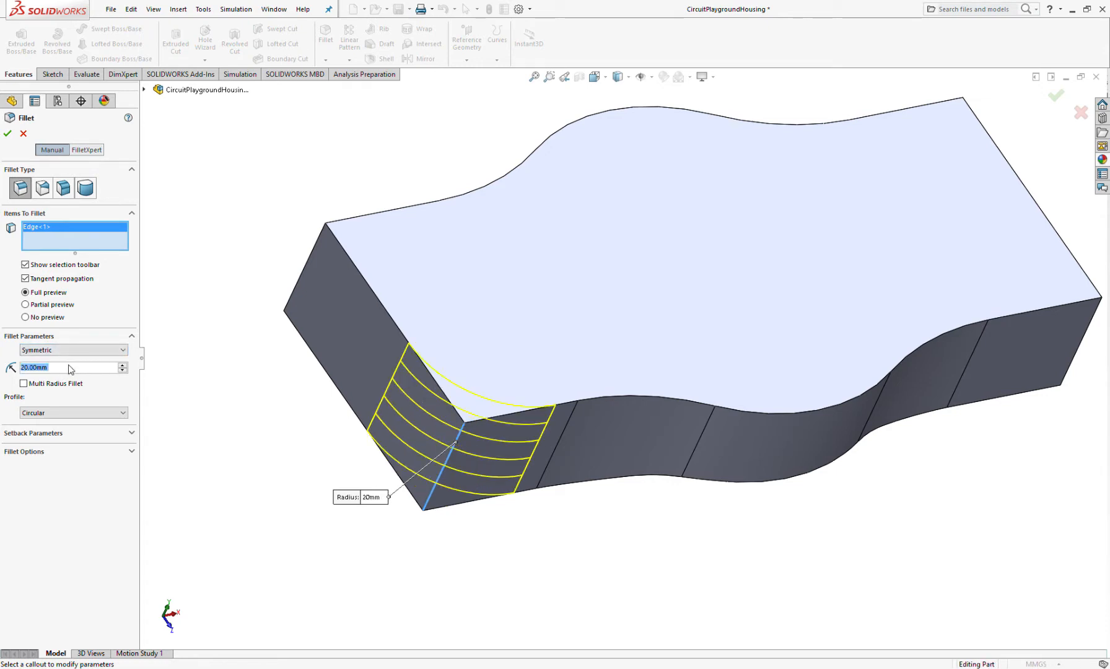
Add the other three vertical corner edges to the 20 mm fillet and complete it.
click(307, 263)
middle_drag(546, 312, 427, 393)
click(889, 461)
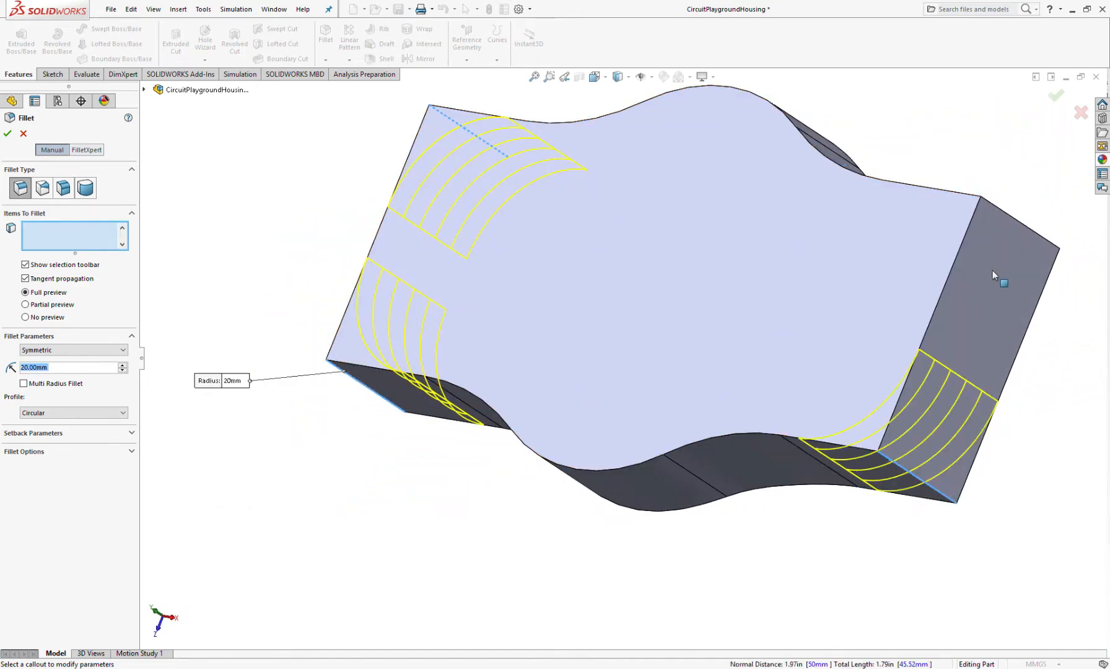
click(1011, 221)
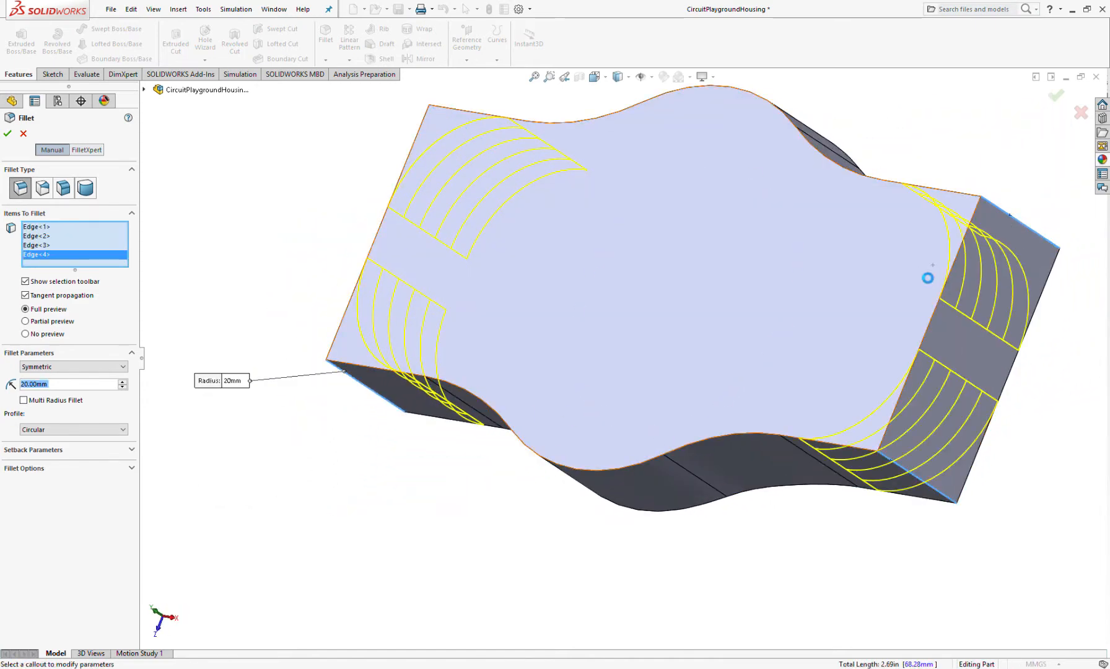
key(Return)
Fillet the housing's upper and lower perimeter edges with a 5 mm radius.
middle_drag(605, 290, 610, 270)
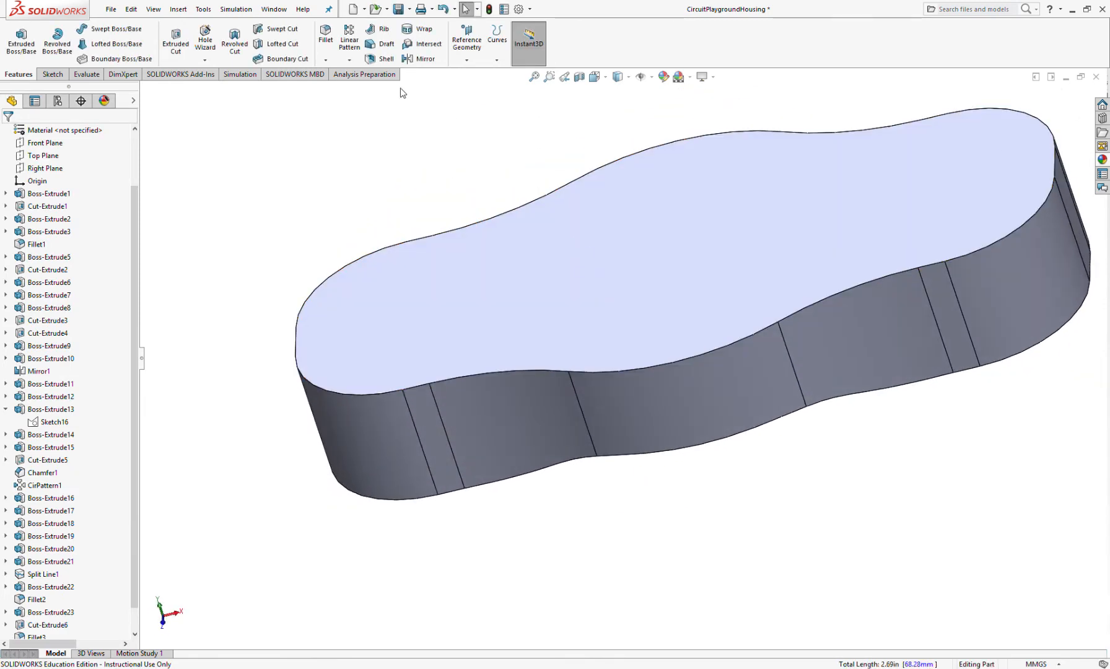
click(326, 34)
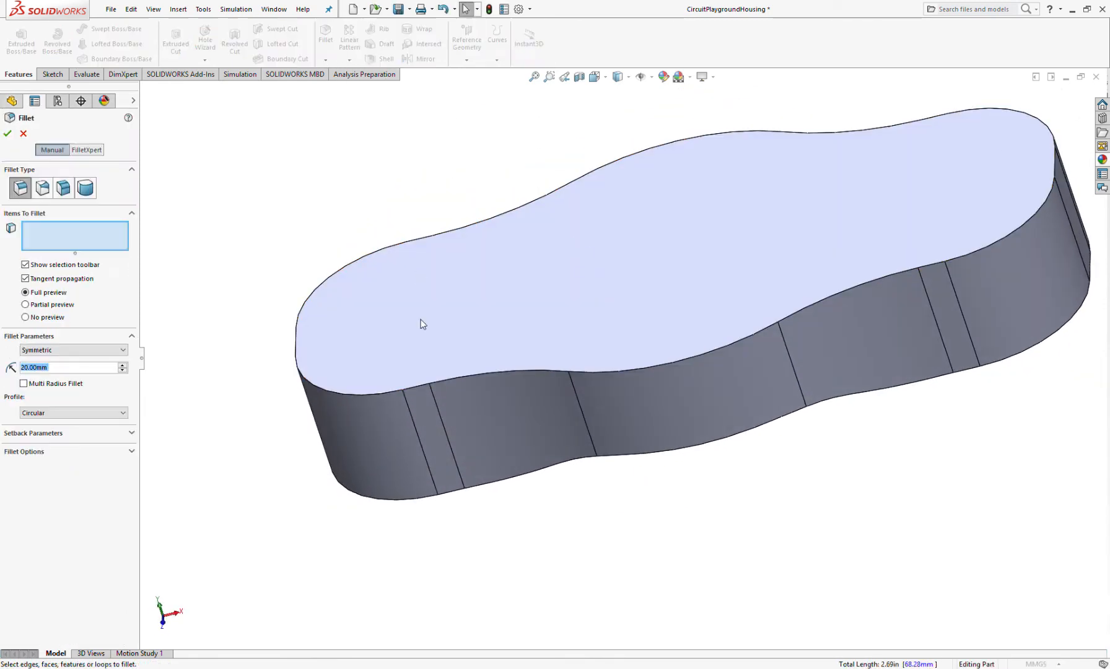
click(460, 378)
middle_drag(543, 525, 545, 499)
key(space)
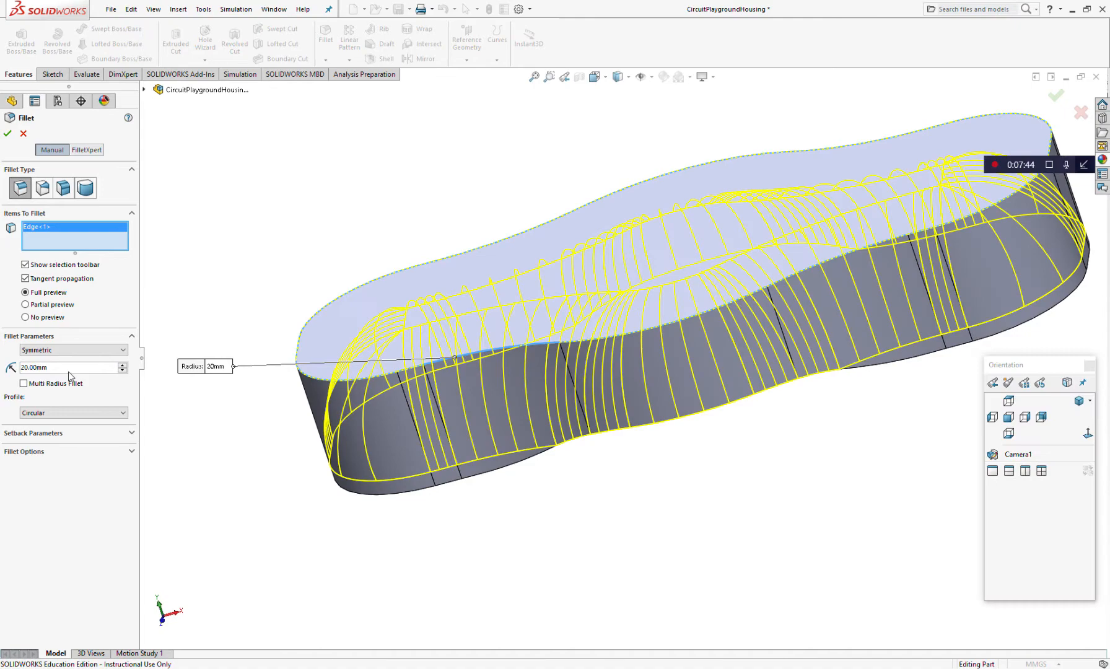
drag(56, 368, 11, 369)
text(5)
key(Return)
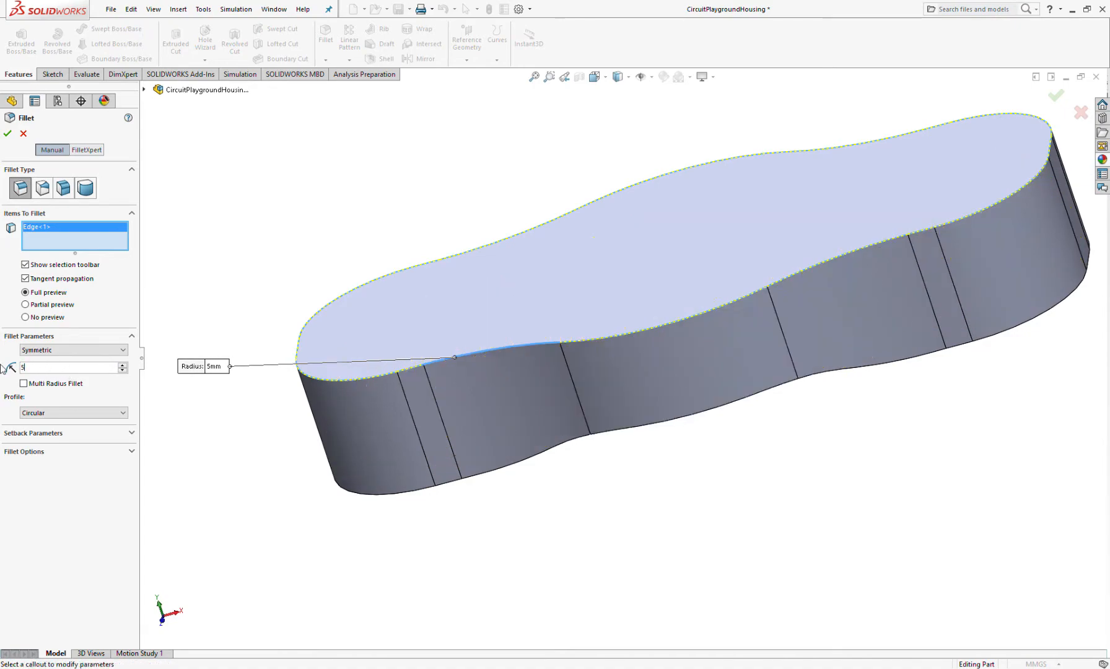
click(511, 469)
middle_drag(511, 470, 444, 436)
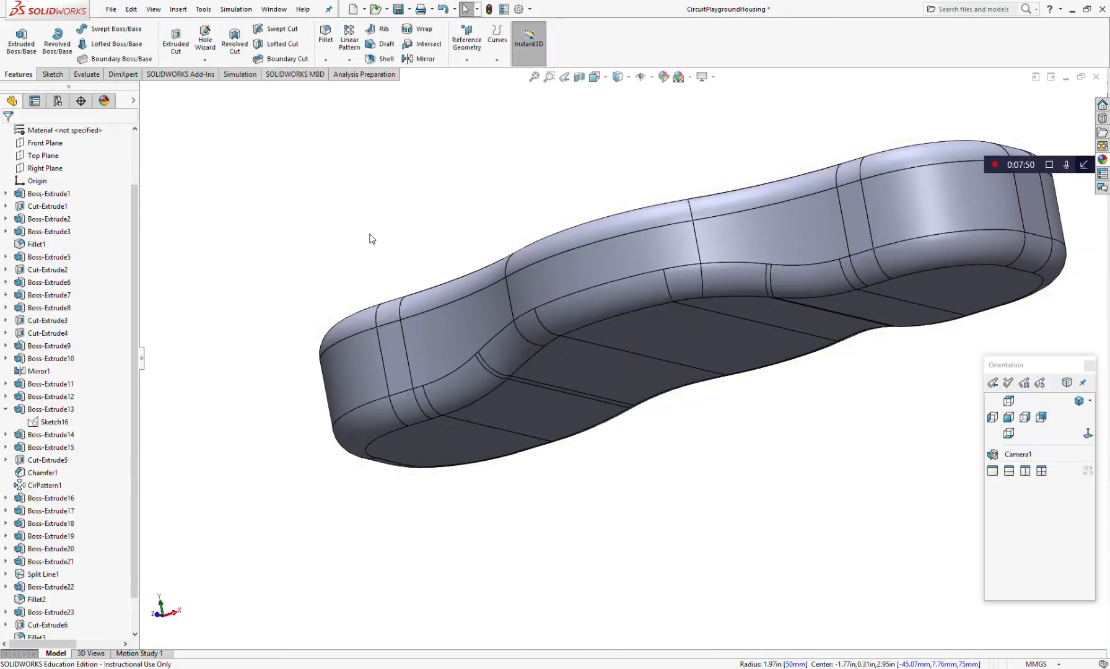
Examine the rounded edges and foot transitions along the housing's long side.
middle_drag(483, 203, 564, 296)
middle_drag(623, 333, 564, 364)
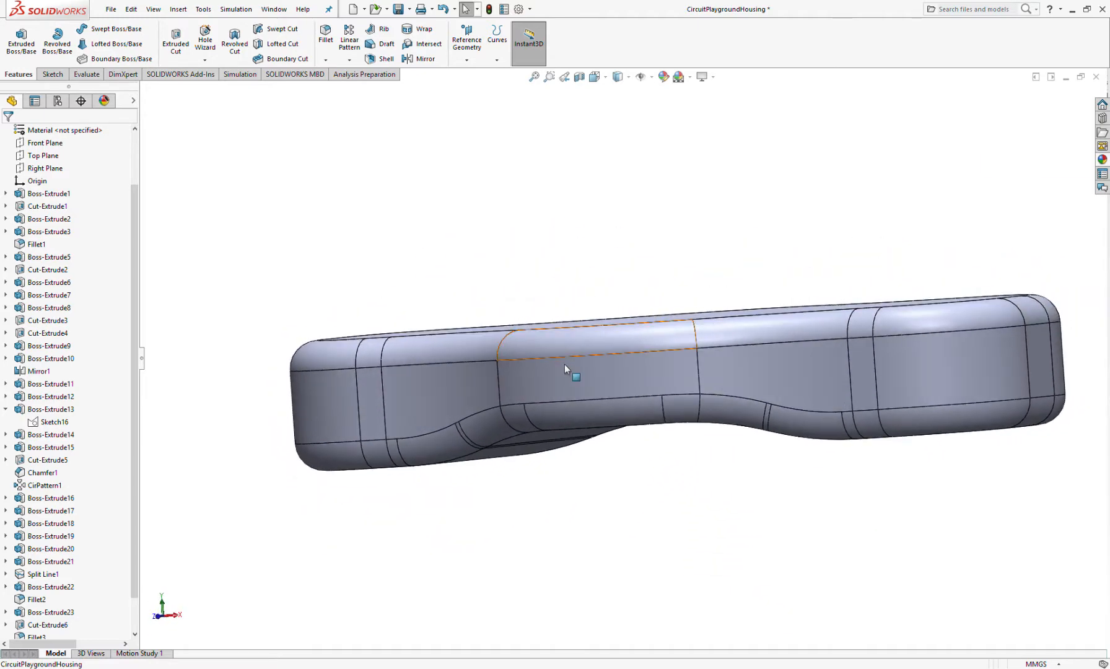
scroll(608, 378, down, 1)
scroll(664, 354, up, 1)
middle_drag(662, 334, 632, 339)
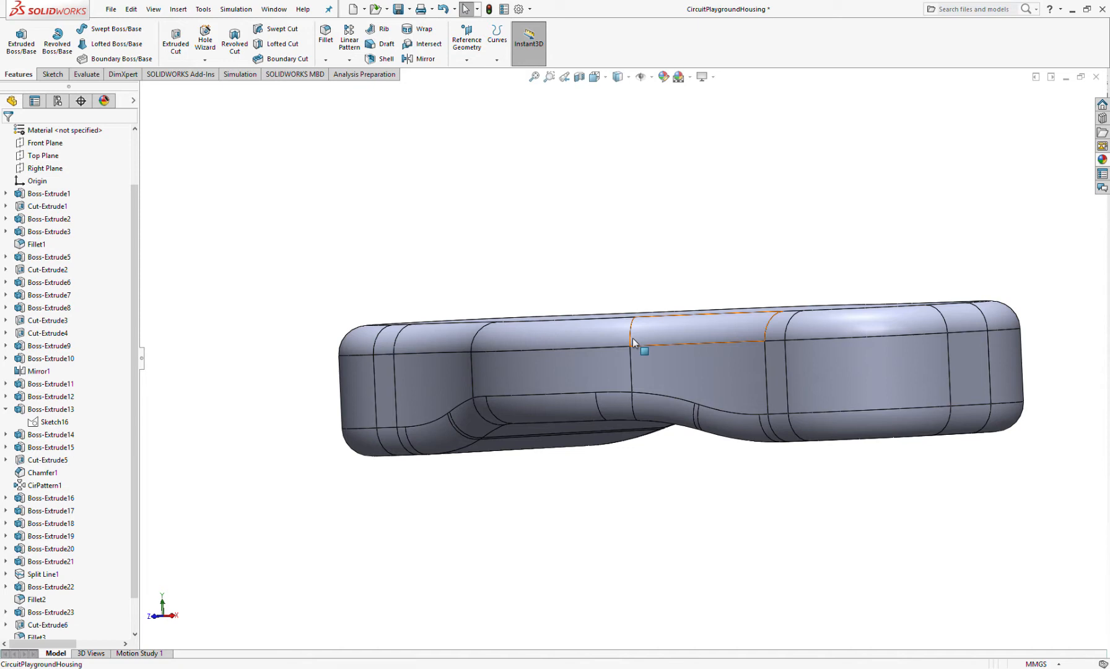
middle_drag(538, 317, 552, 368)
scroll(618, 382, down, 4)
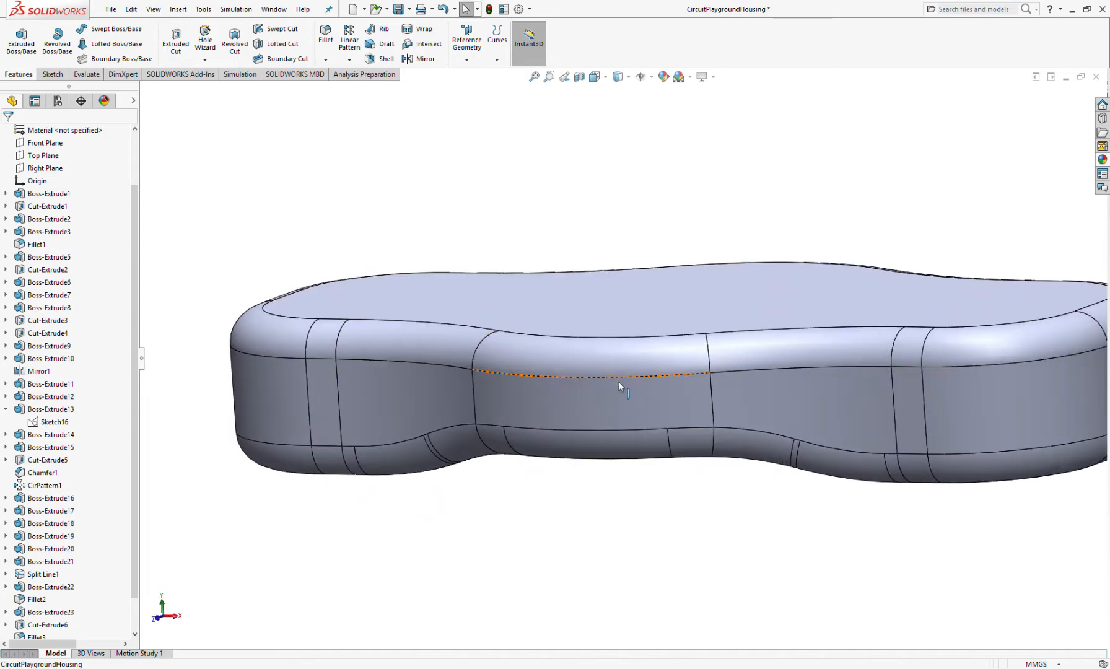
Apply a section view through the housing on the Front Plane with a 0.00 mm offset.
click(581, 79)
middle_drag(297, 366, 411, 335)
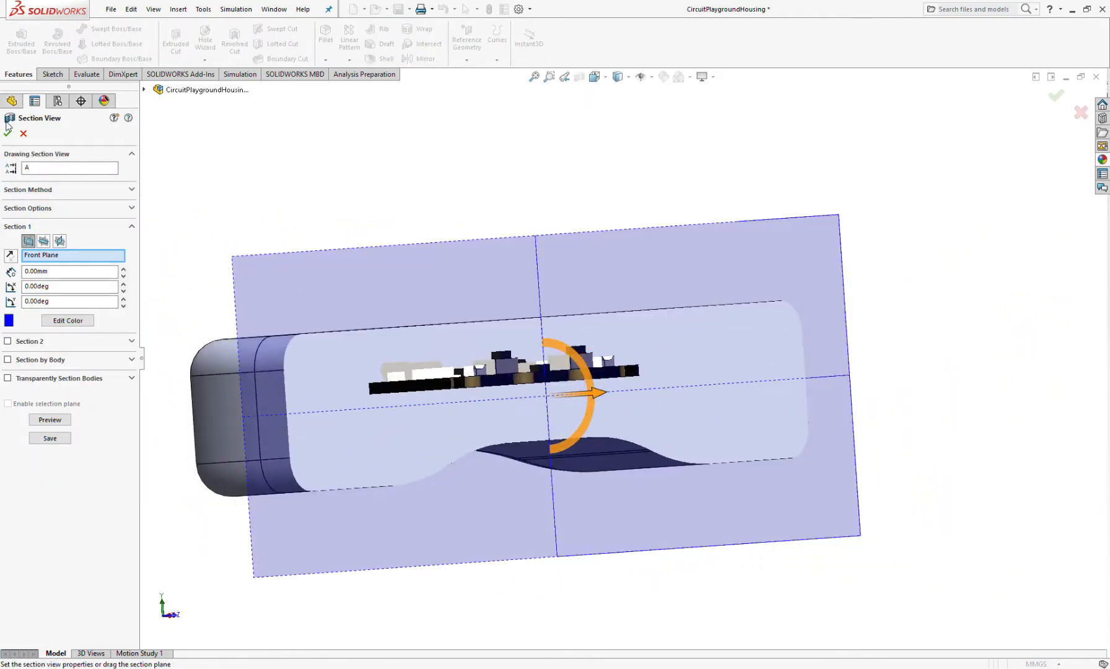
key(space)
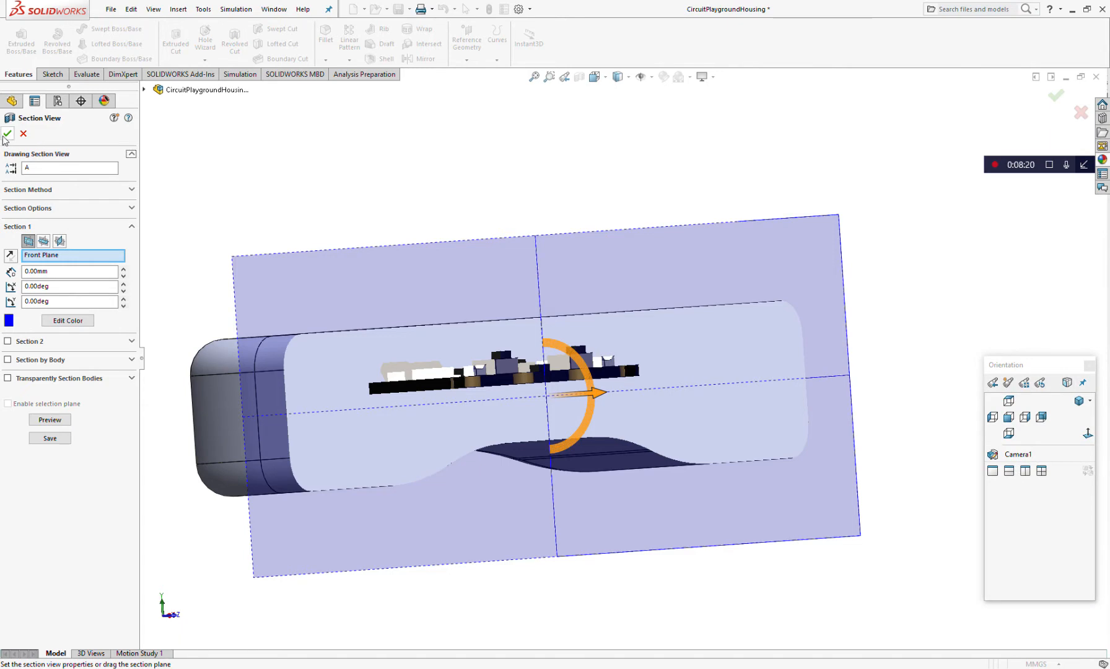
click(7, 134)
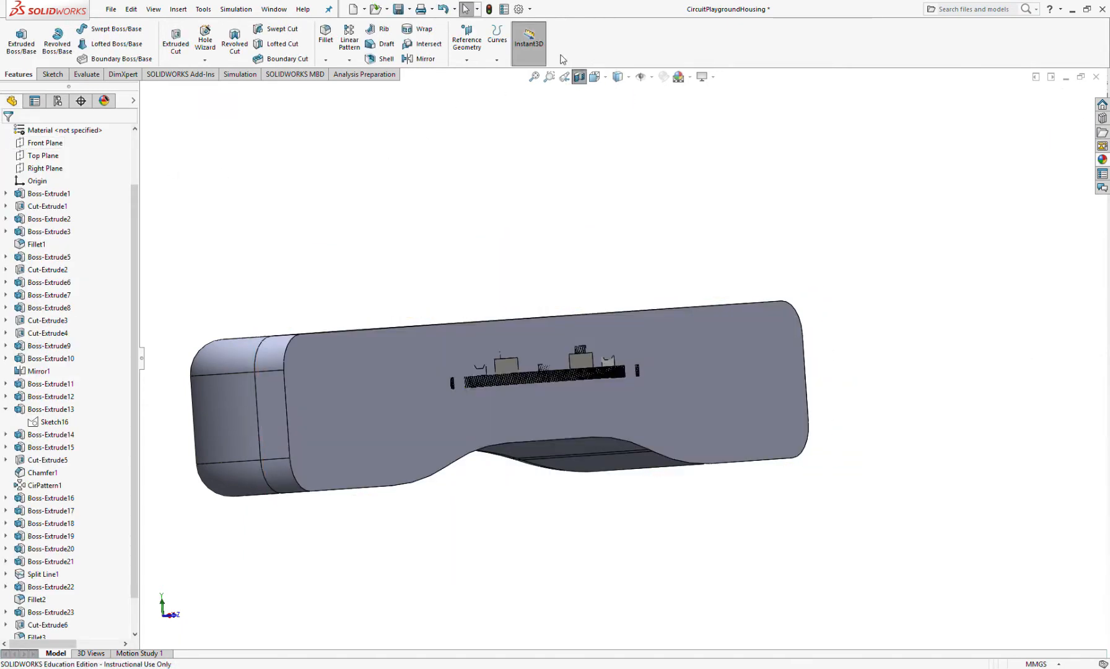
Examine the circuit board's position and its clearance to the outer surfaces inside the sectioned housing.
middle_drag(620, 345, 547, 371)
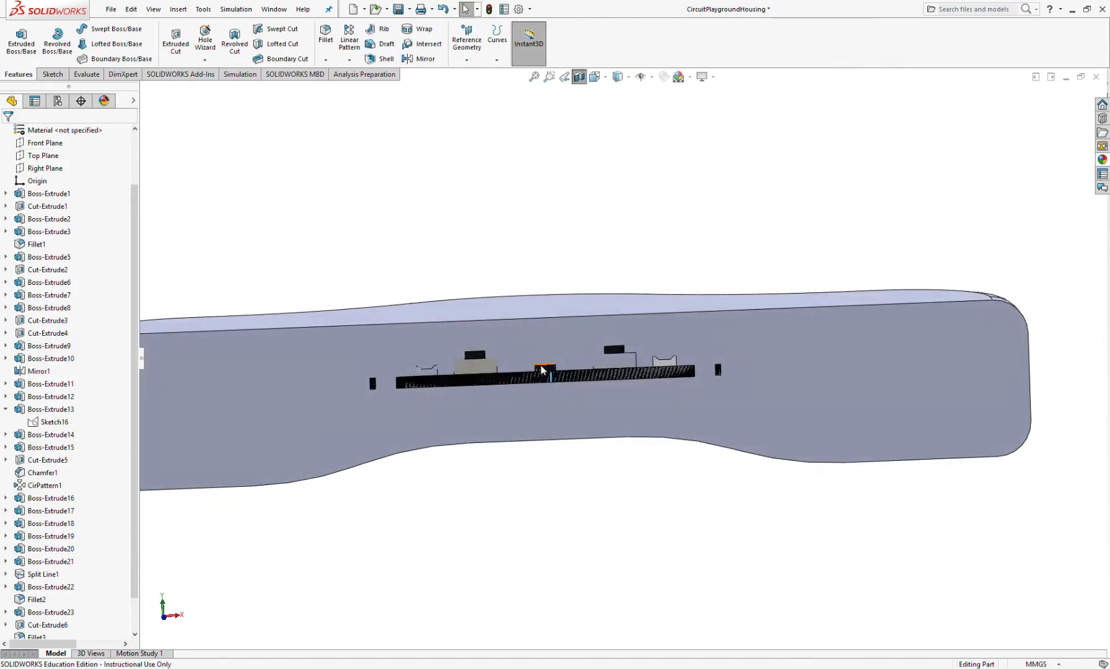
scroll(542, 392, down, 5)
scroll(541, 397, up, 5)
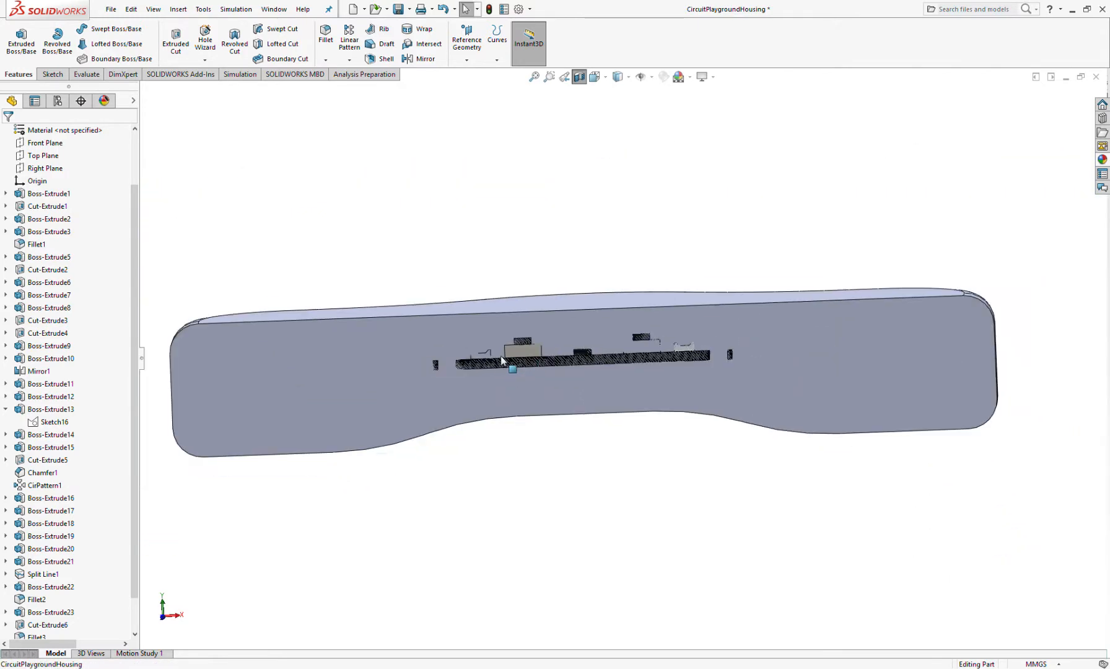
middle_drag(542, 356, 560, 355)
scroll(563, 355, down, 4)
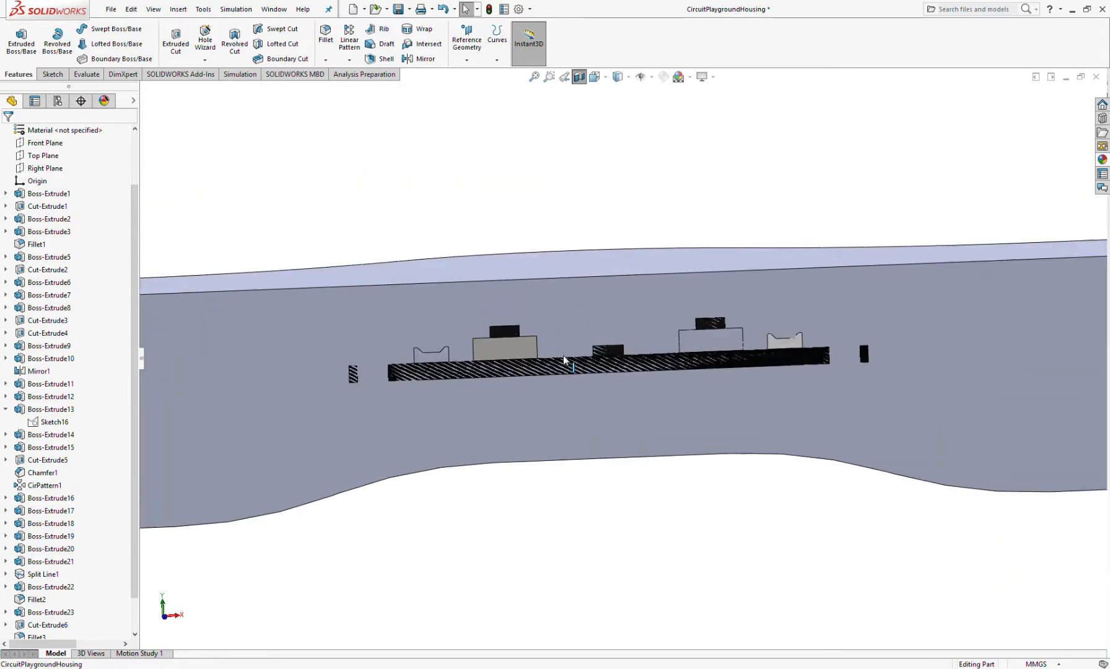
scroll(506, 379, up, 2)
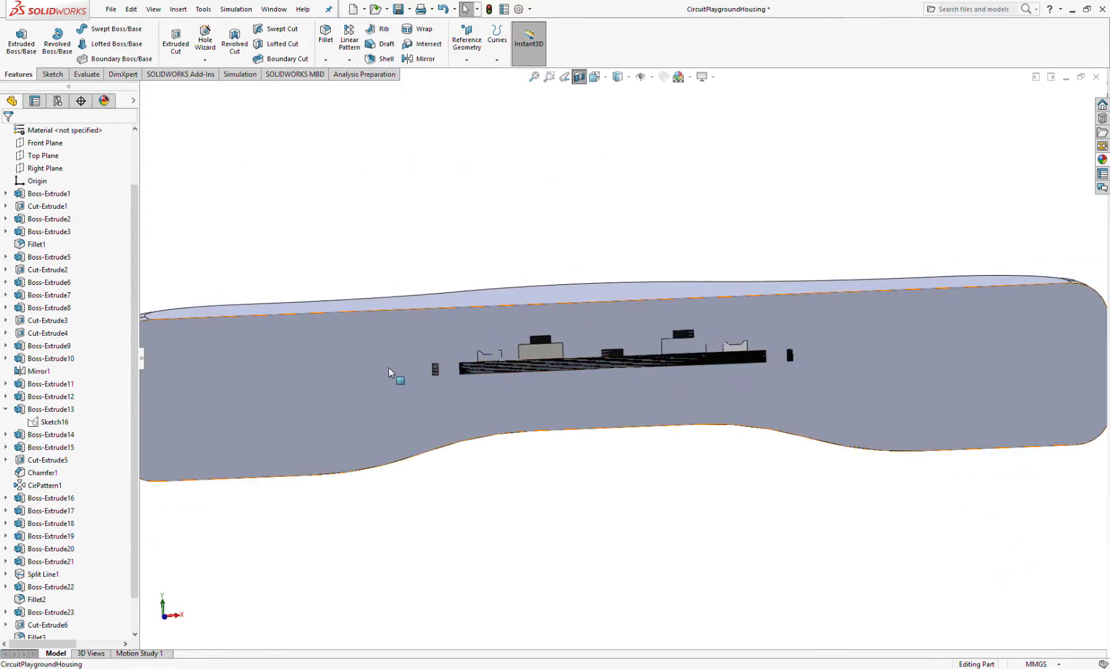
scroll(622, 360, up, 3)
middle_drag(599, 375, 698, 300)
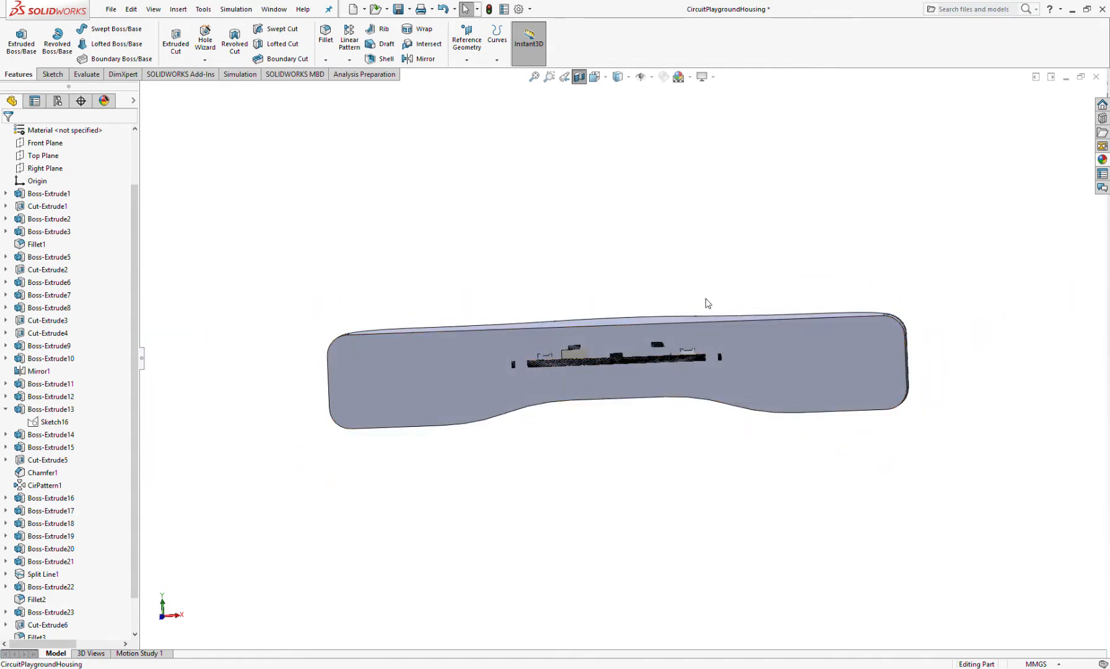
scroll(675, 341, down, 4)
scroll(514, 393, up, 4)
scroll(514, 393, down, 3)
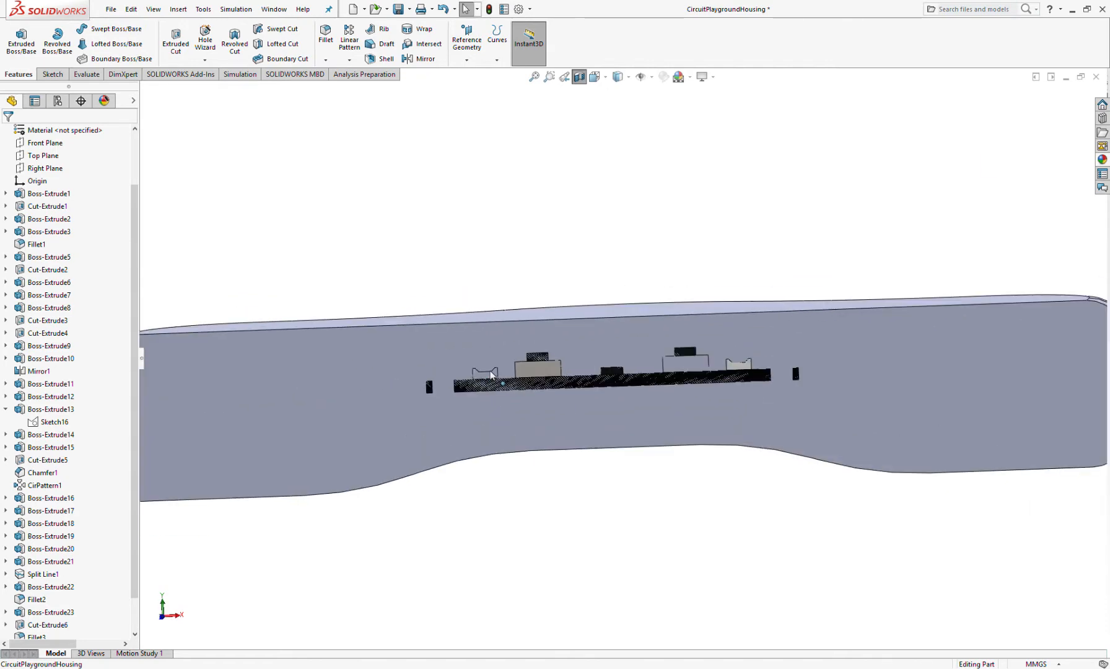
scroll(514, 394, up, 5)
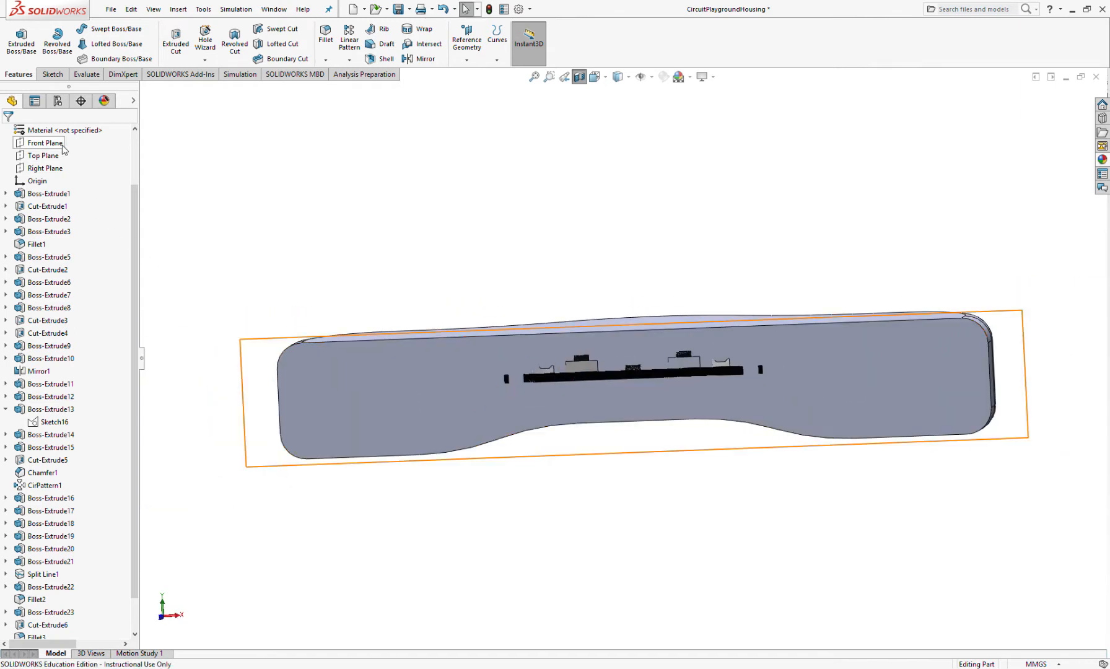
Highlight the Top Plane and examine where it crosses the housing and circuit board in the section view.
click(54, 160)
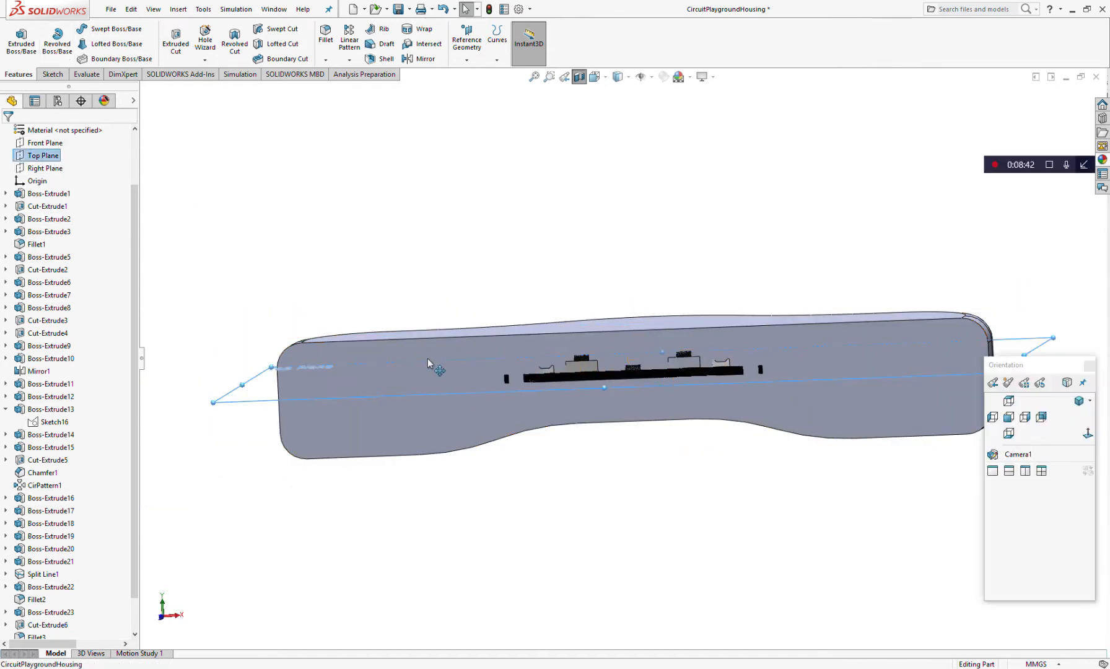
middle_drag(428, 358, 440, 348)
scroll(592, 387, down, 2)
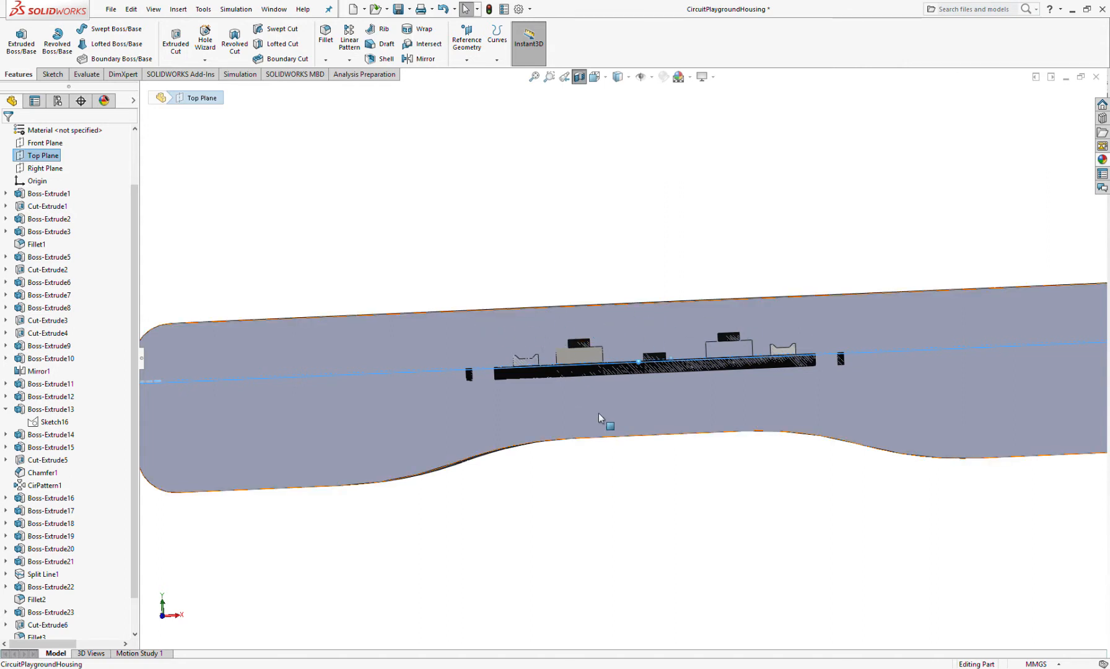
scroll(588, 391, up, 4)
middle_drag(601, 369, 612, 280)
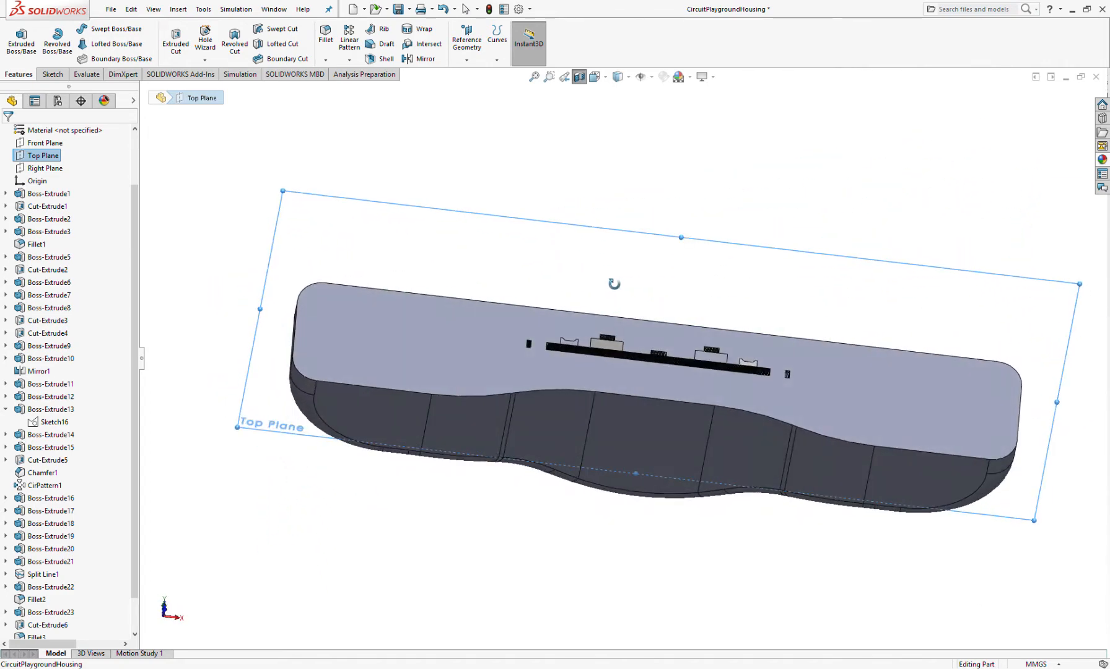
scroll(633, 356, down, 2)
middle_drag(599, 349, 599, 451)
scroll(556, 388, up, 2)
middle_drag(630, 313, 636, 364)
scroll(625, 361, down, 3)
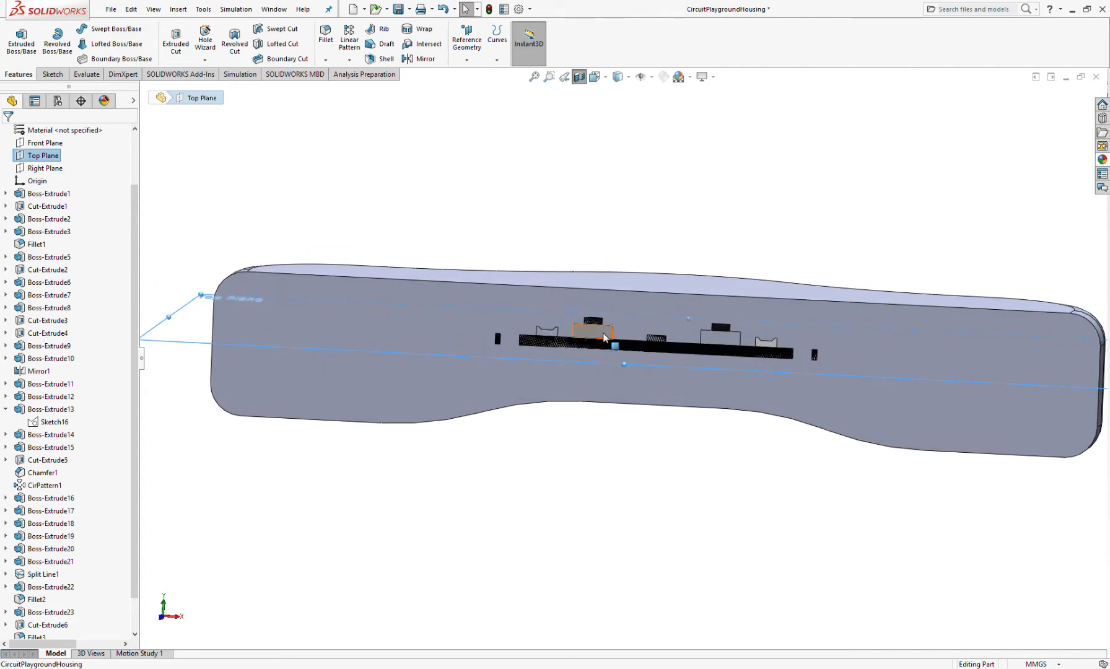
scroll(603, 337, up, 2)
middle_drag(678, 359, 632, 356)
scroll(632, 367, down, 3)
scroll(634, 345, up, 2)
click(660, 285)
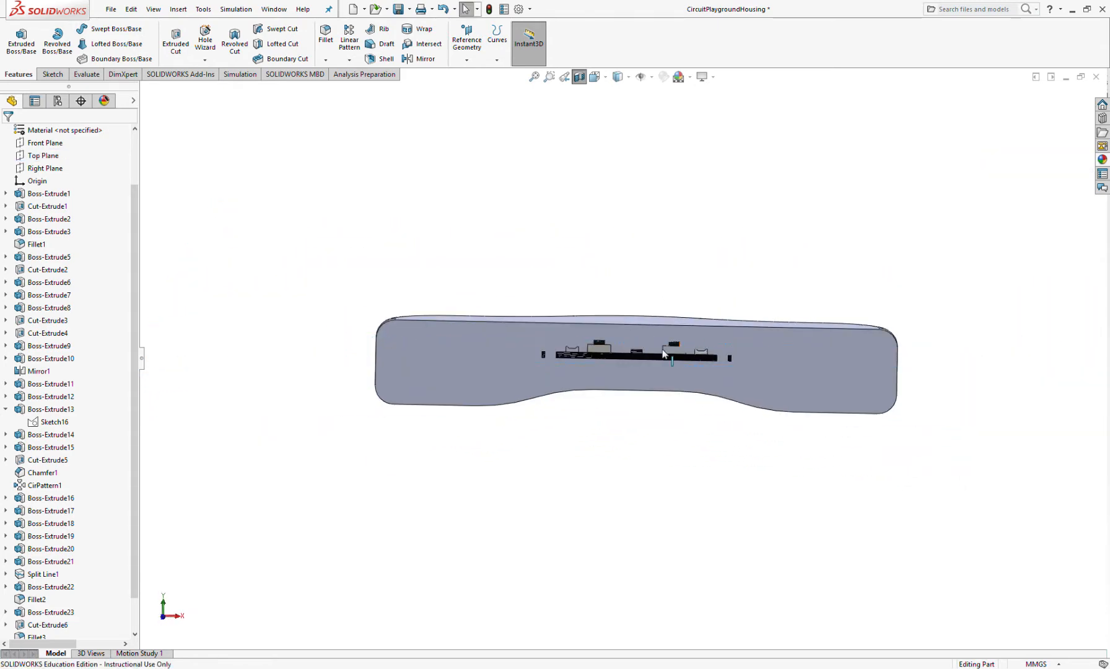
Split the bodies using the Top Plane as the trim tool, dividing the housing into upper and lower halves.
click(39, 156)
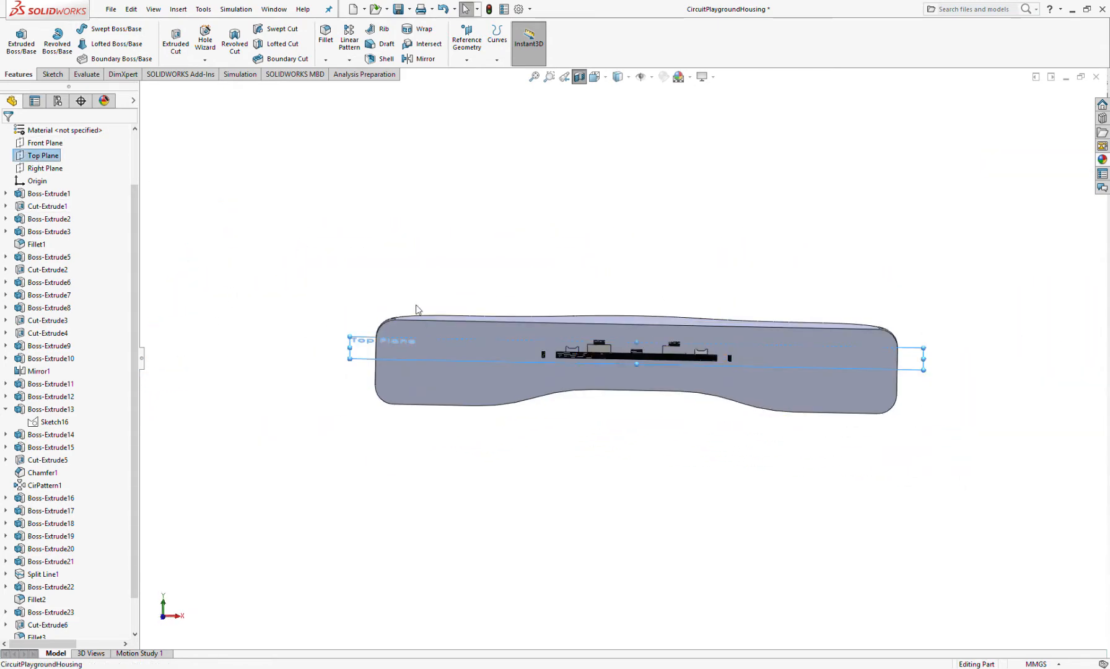
scroll(492, 376, down, 5)
scroll(477, 379, up, 5)
scroll(732, 350, down, 3)
middle_drag(577, 332, 584, 356)
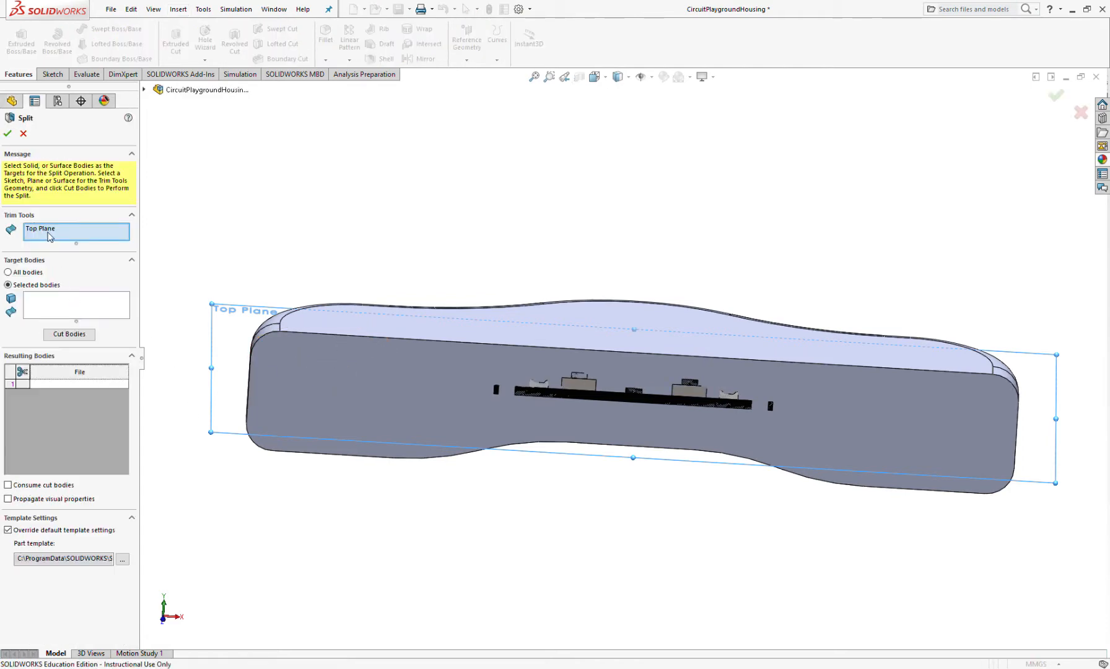
click(69, 334)
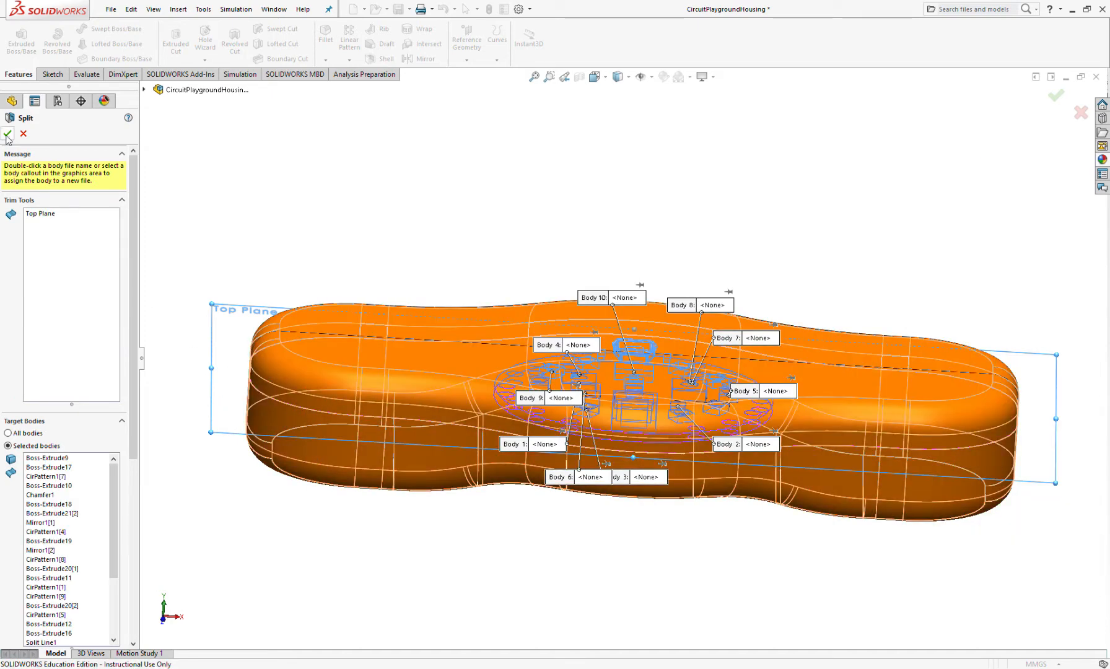
key(Escape)
middle_drag(399, 278, 625, 371)
scroll(625, 371, down, 3)
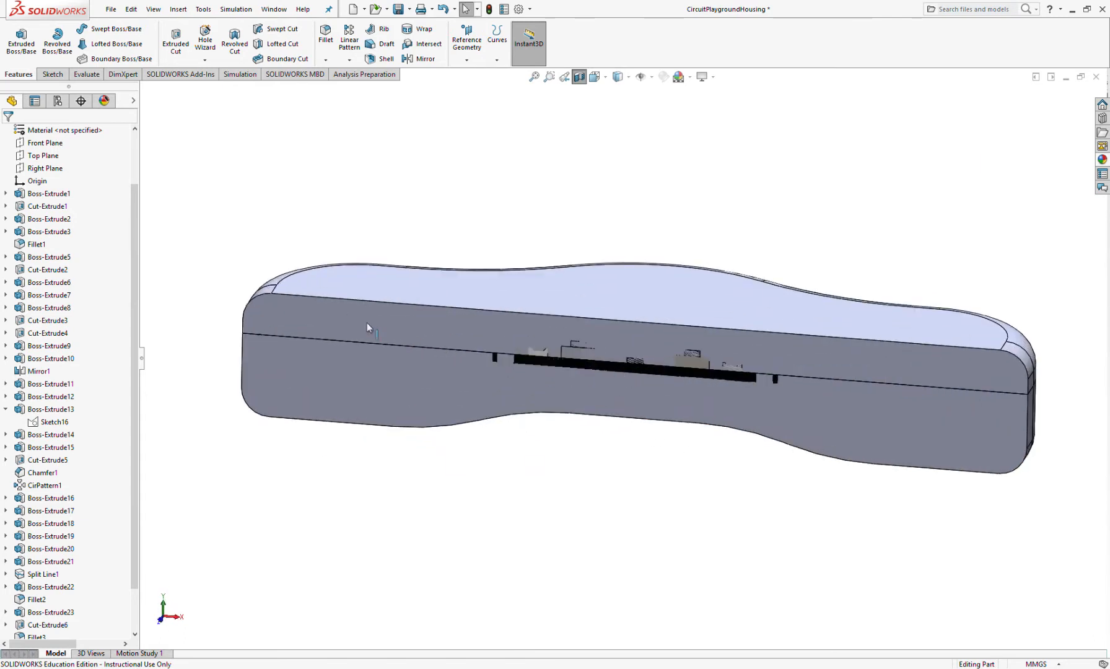
scroll(53, 238, up, 2)
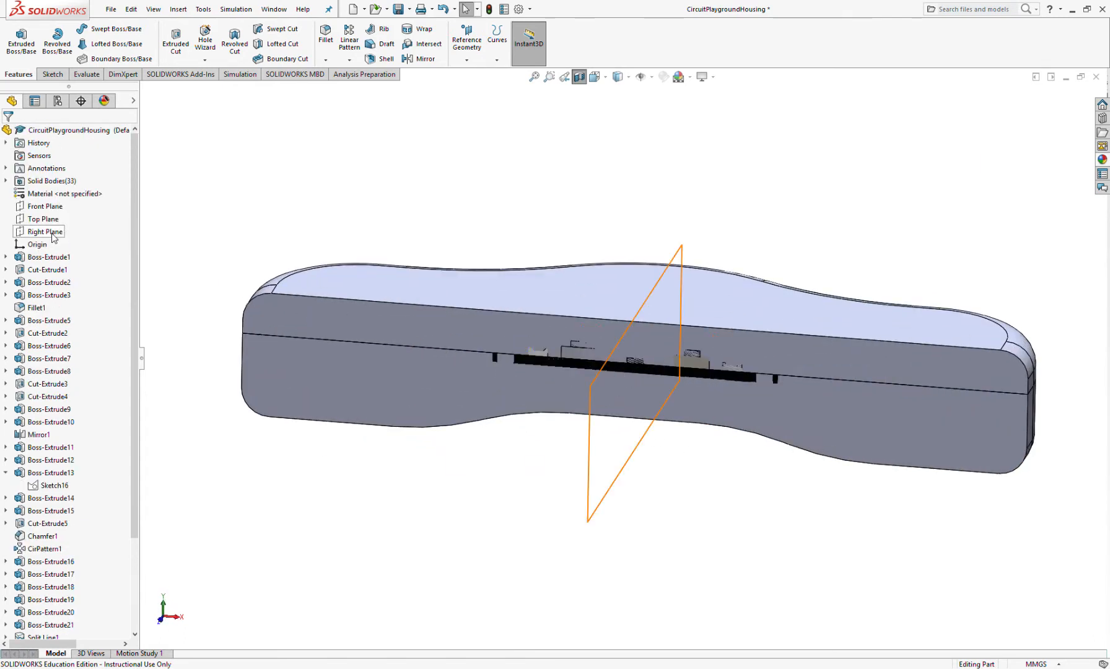
Turn off the section view and hide the upper housing half in the list of solid bodies.
click(5, 181)
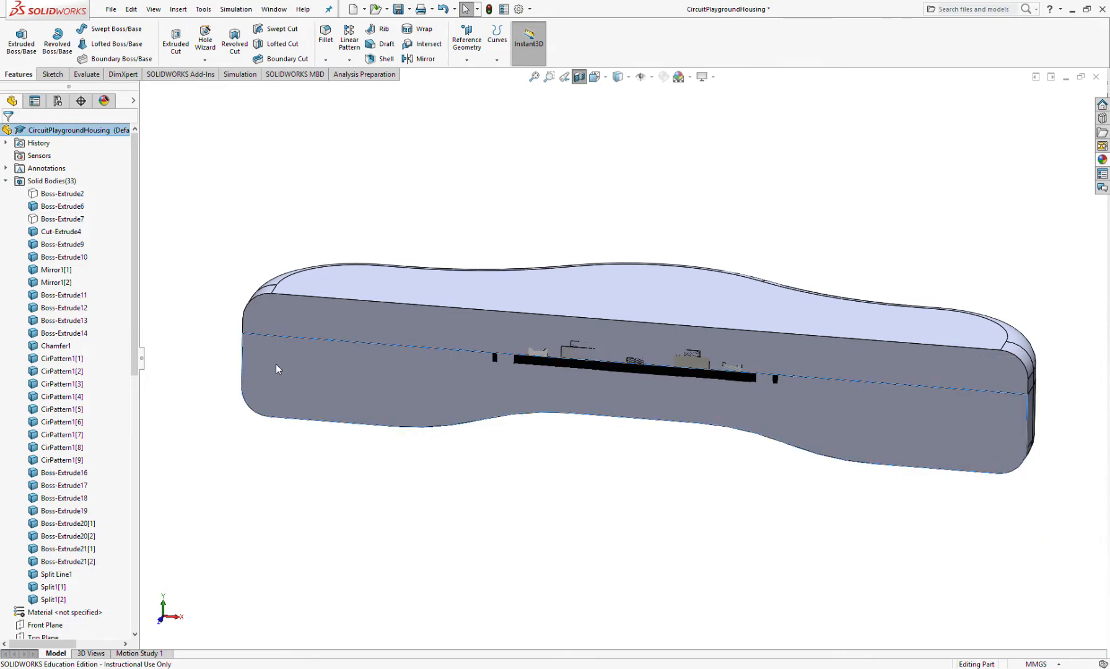
click(580, 77)
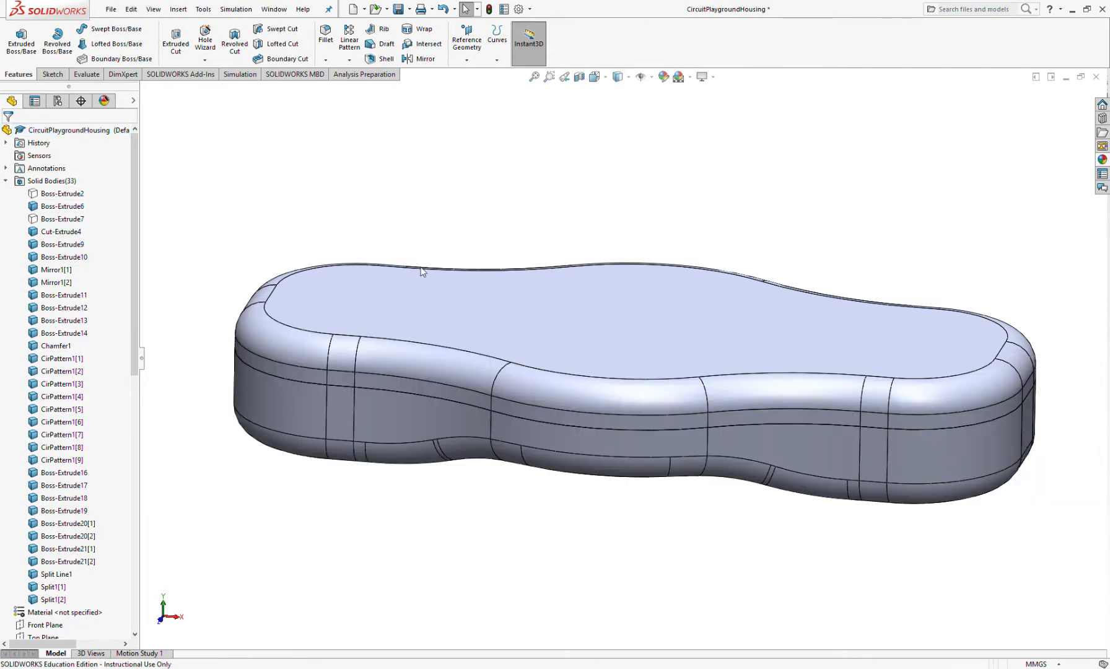
click(400, 320)
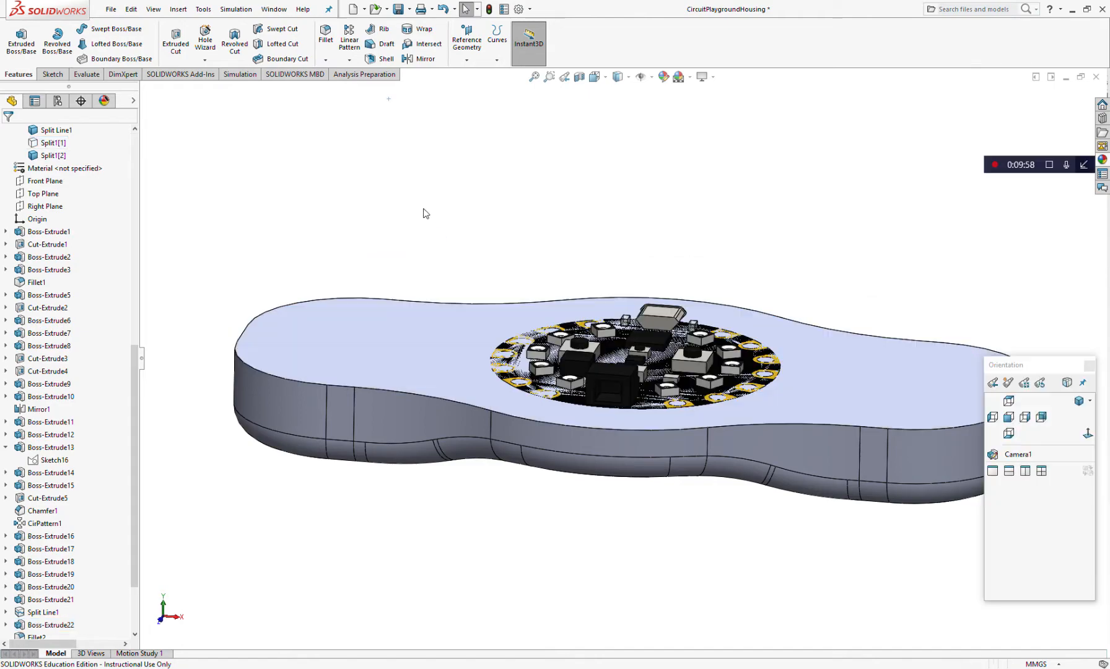
Shell the lower housing half with a 2 mm wall thickness, removing its flat parting face.
middle_drag(460, 258, 426, 352)
click(416, 346)
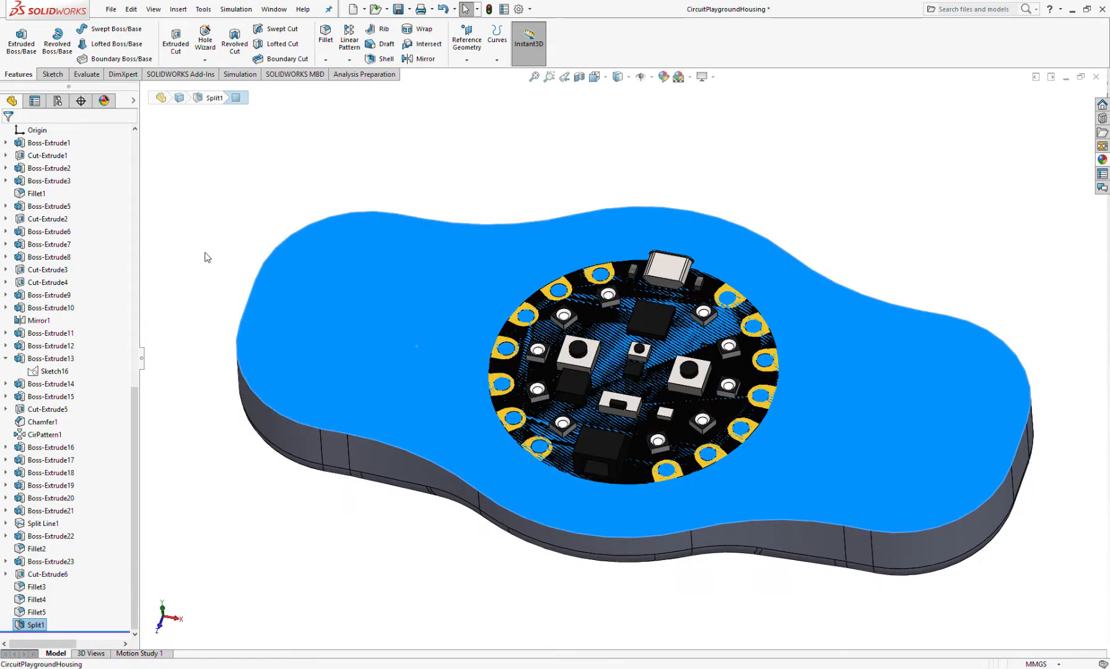
middle_drag(207, 257, 223, 292)
click(372, 62)
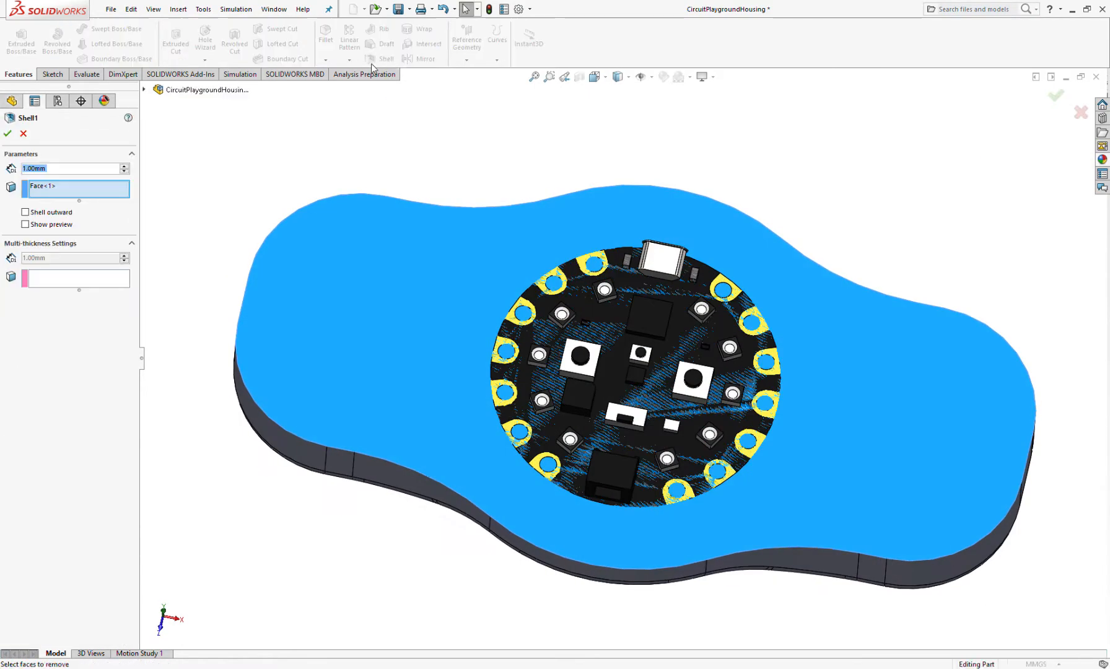
text(2)
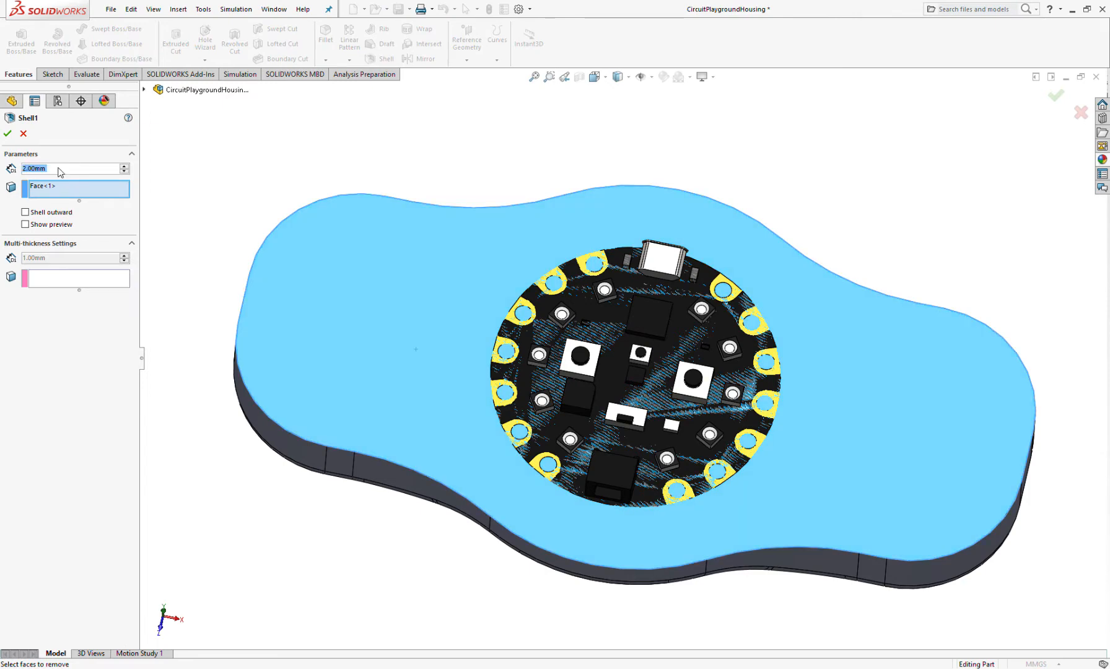
click(7, 133)
Hide the shelled lower half and show the upper housing half.
middle_drag(317, 347, 297, 291)
scroll(84, 186, up, 10)
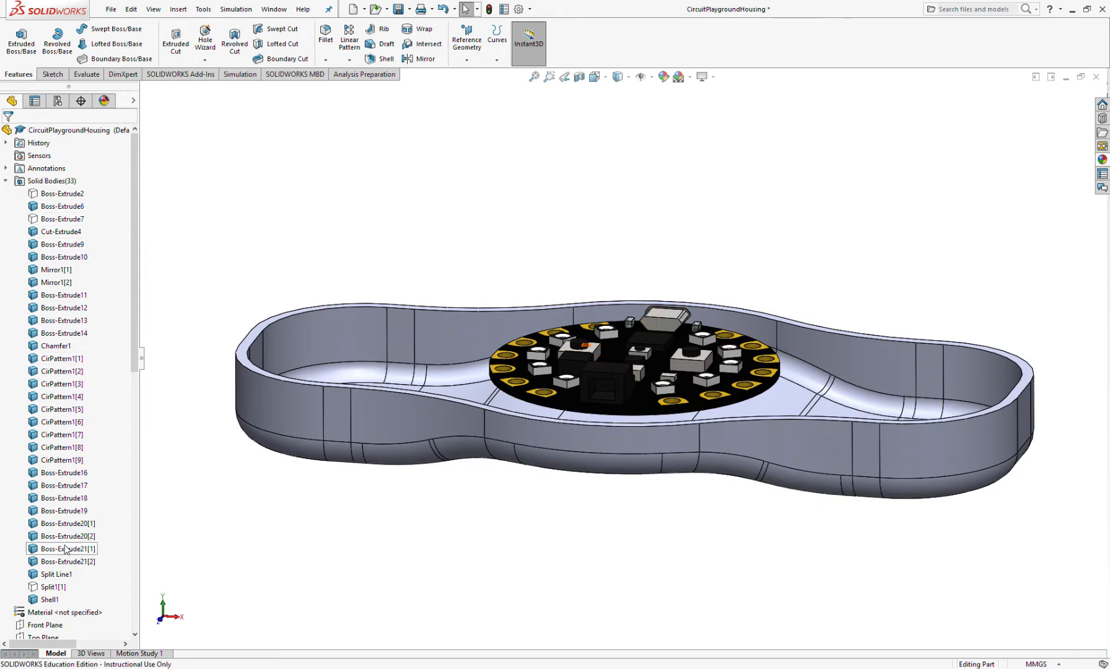
right_click(49, 599)
click(51, 492)
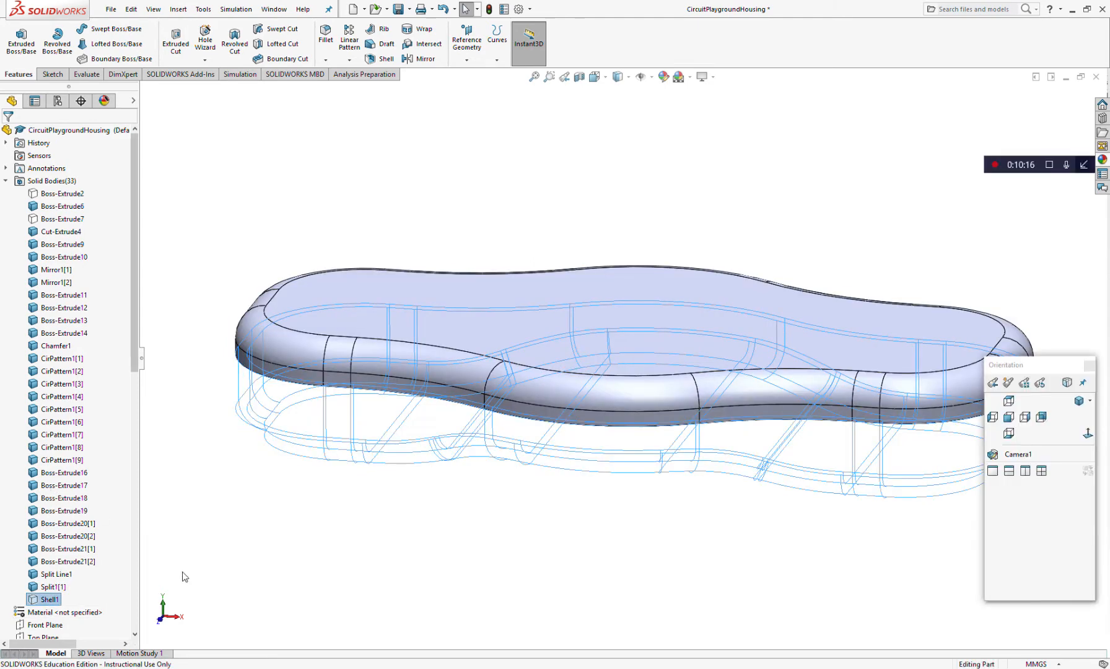
click(186, 577)
Group all circuit board bodies into a solid body folder named Board.
click(47, 574)
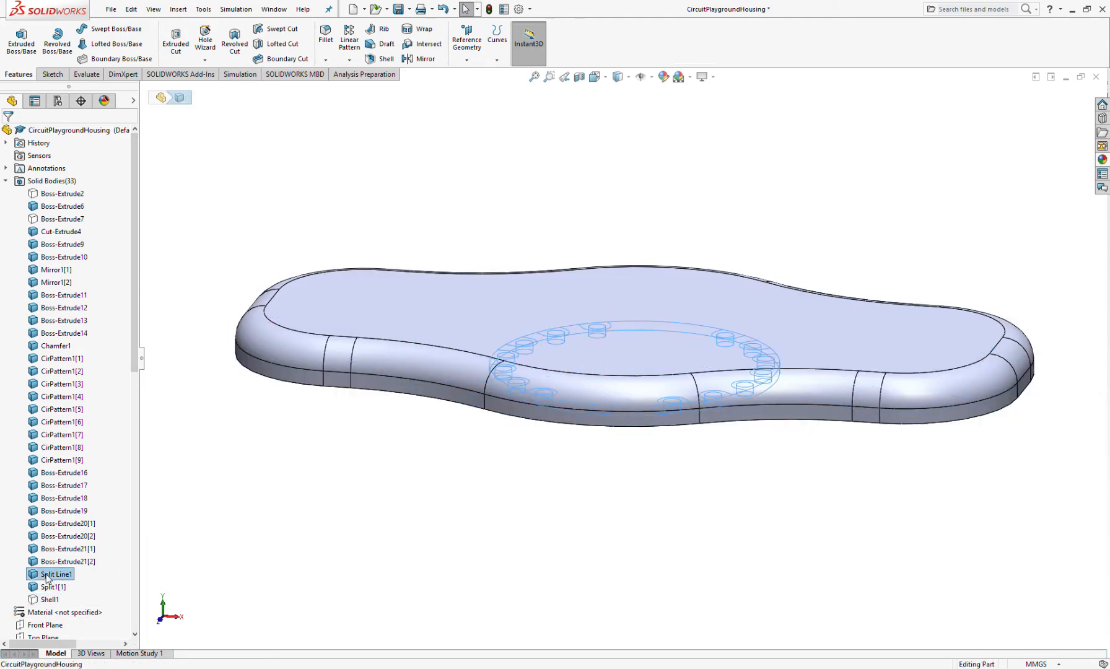
shift+click(53, 197)
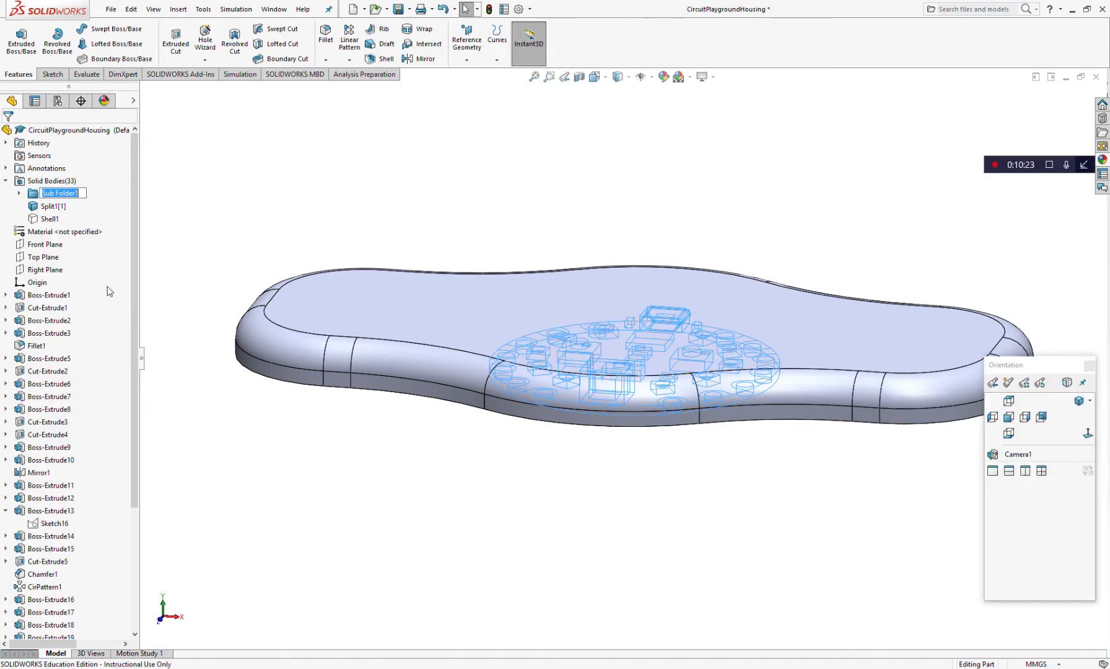
text(Board)
key(Return)
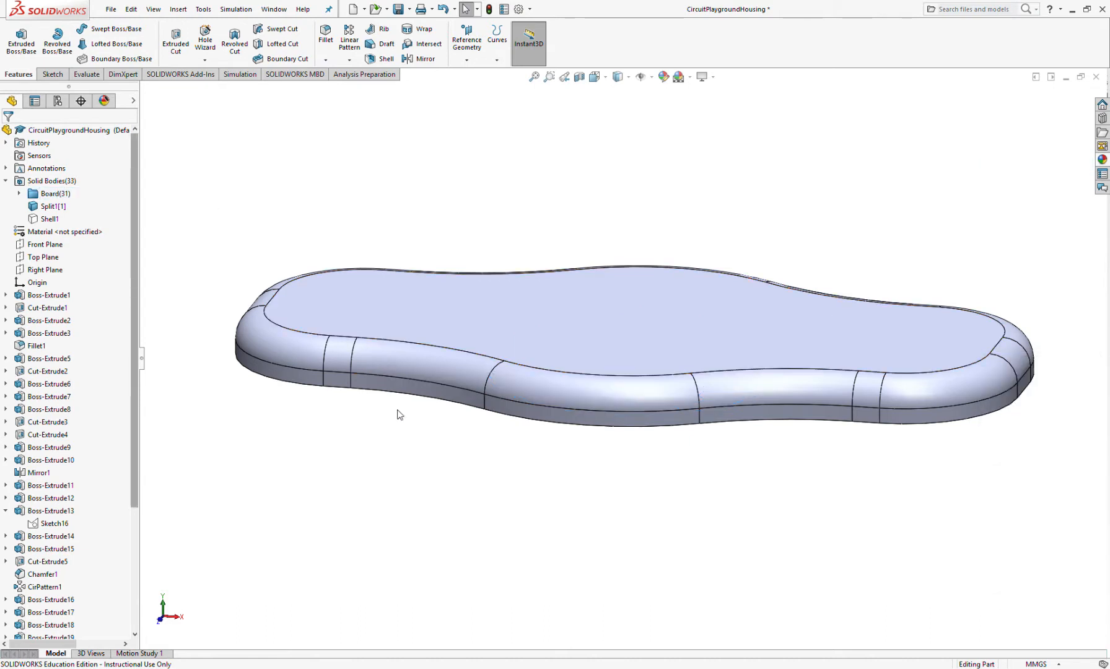
Shell the upper housing half with a 2 mm wall thickness, removing its flat underside face.
middle_drag(397, 410, 408, 347)
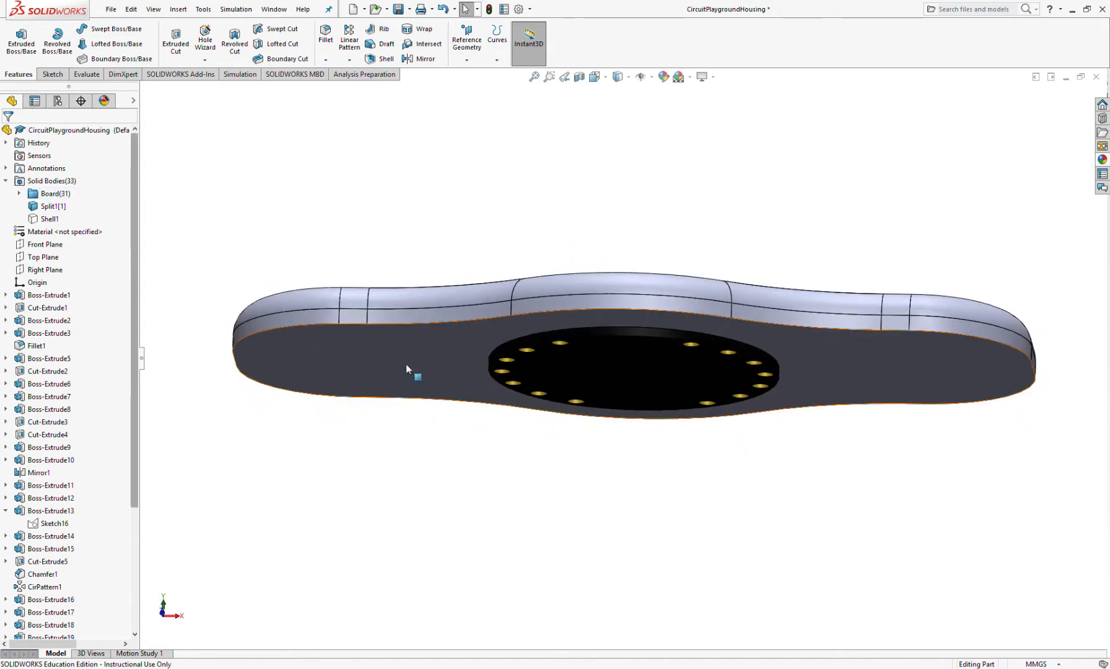
click(379, 57)
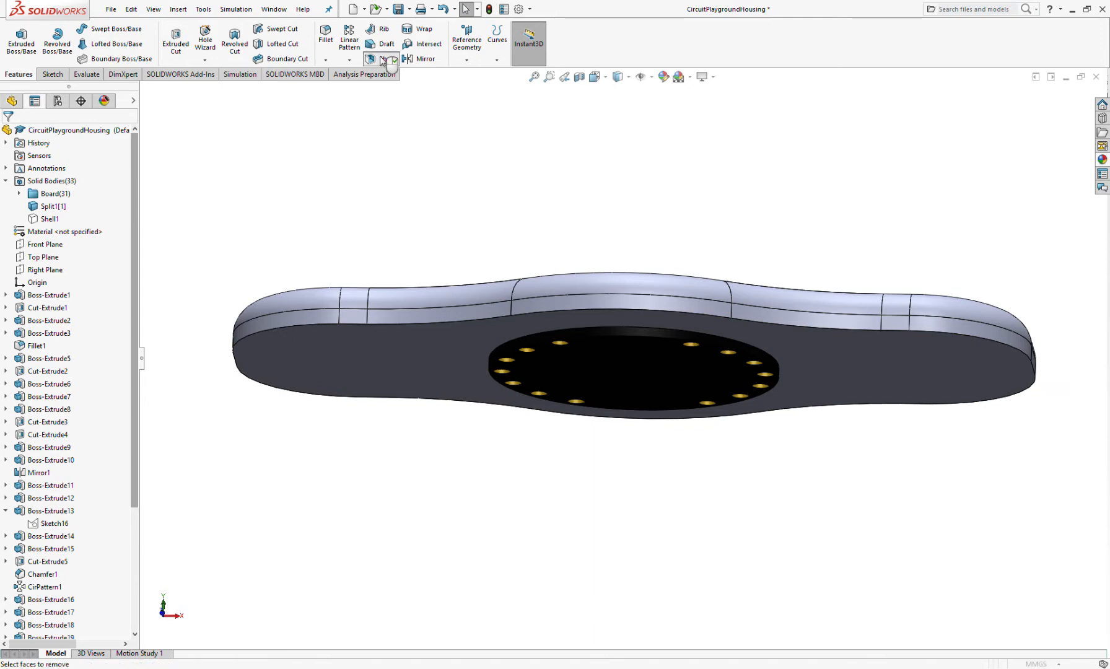
middle_drag(422, 347, 426, 235)
click(426, 317)
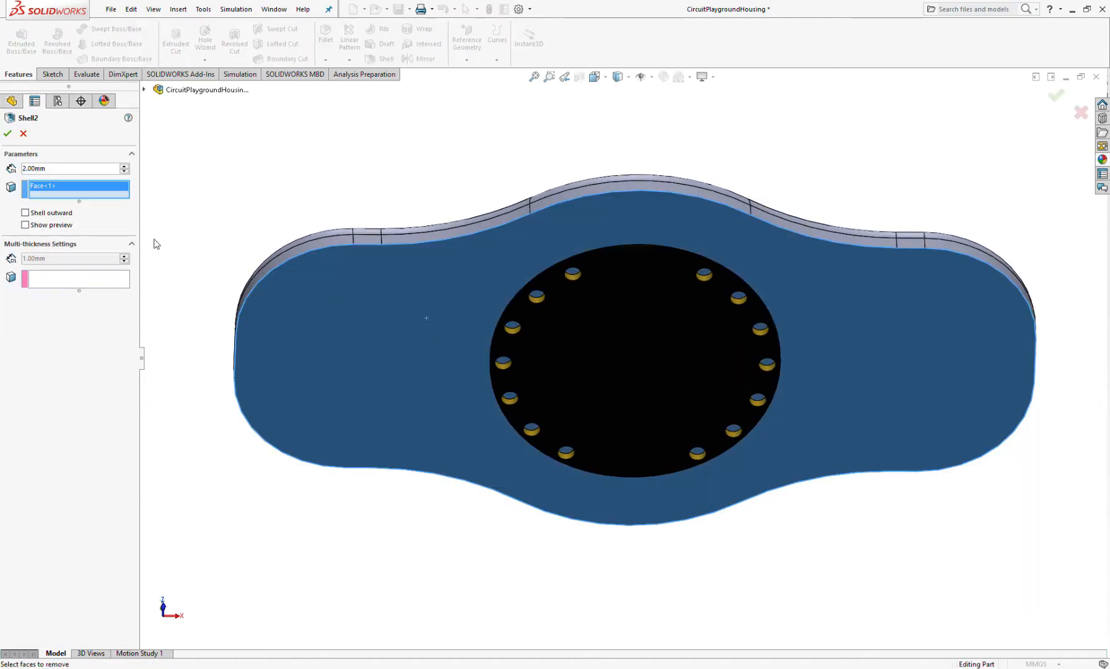
click(8, 134)
Show the shelled lower half again so both housing halves are displayed.
middle_drag(416, 272, 276, 319)
click(50, 206)
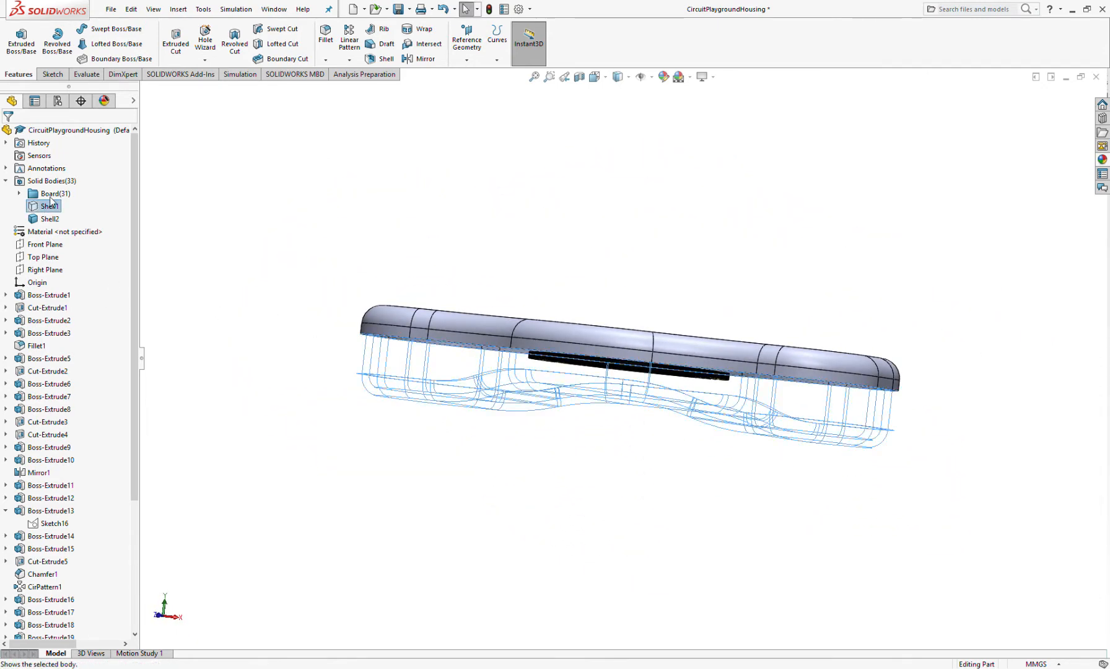
middle_drag(218, 297, 421, 347)
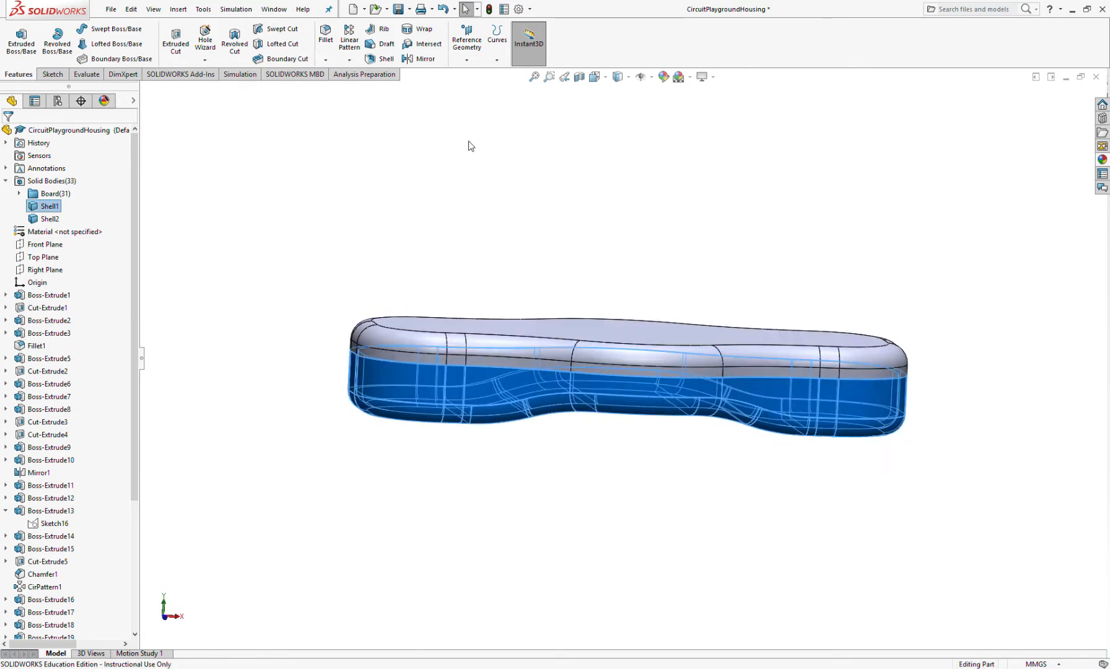
Section the housing on the Front Plane with a 0.00 mm offset and examine the board inside the two shelled halves.
click(576, 81)
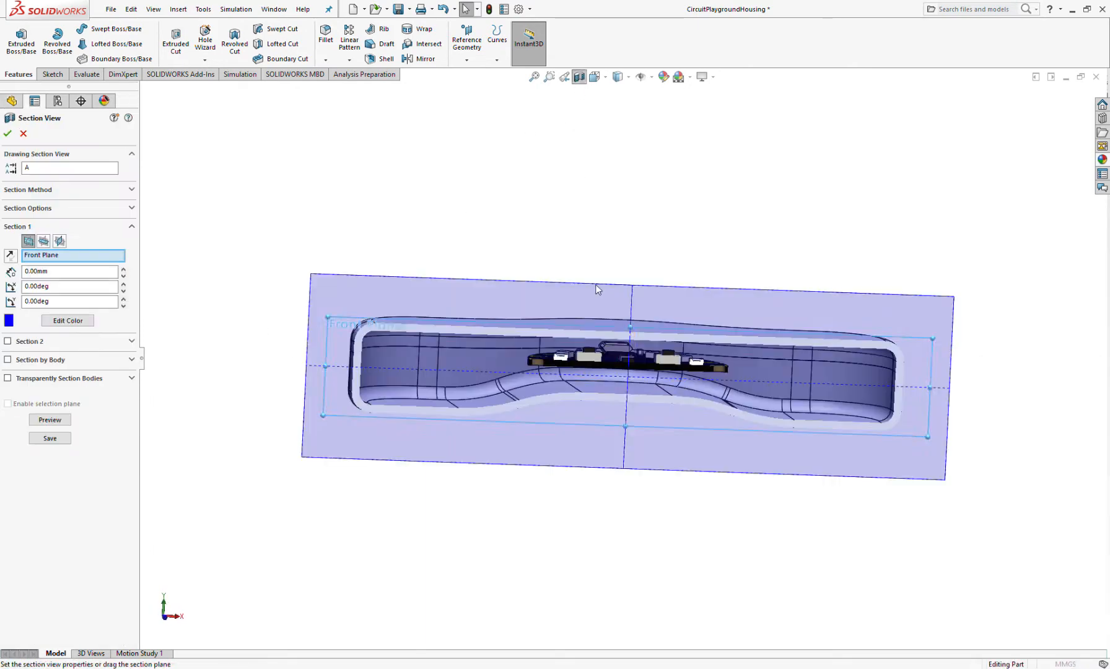
click(8, 133)
scroll(619, 379, up, 5)
middle_drag(620, 379, 590, 387)
scroll(648, 421, up, 5)
scroll(548, 399, down, 2)
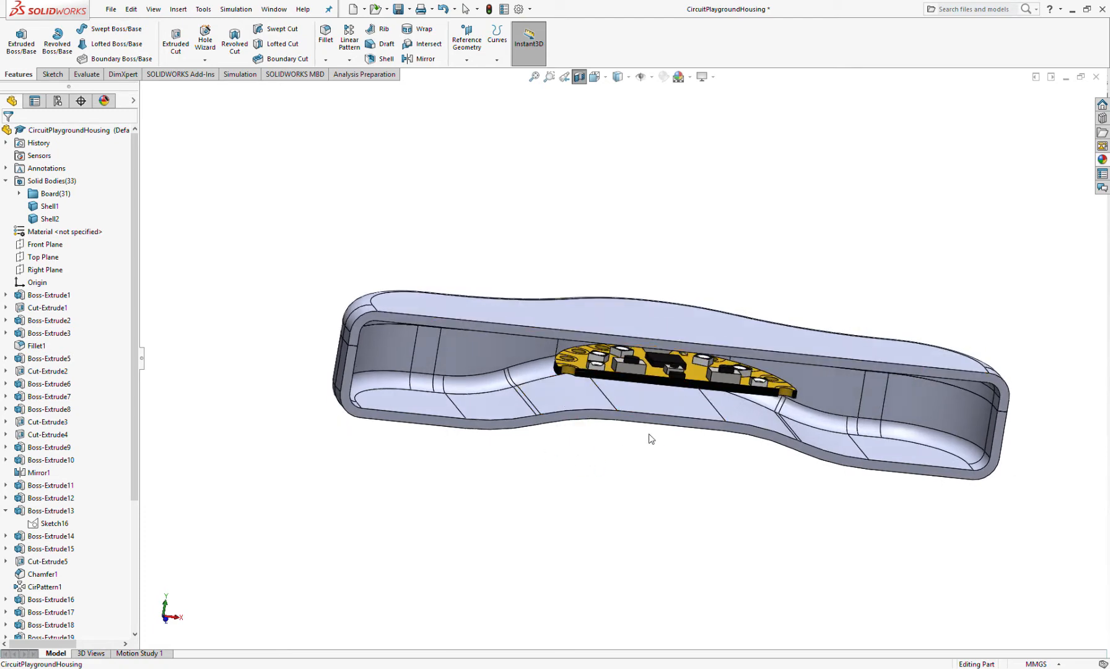
Hide the shelled upper half and turn off the section view.
click(43, 217)
click(47, 206)
click(47, 205)
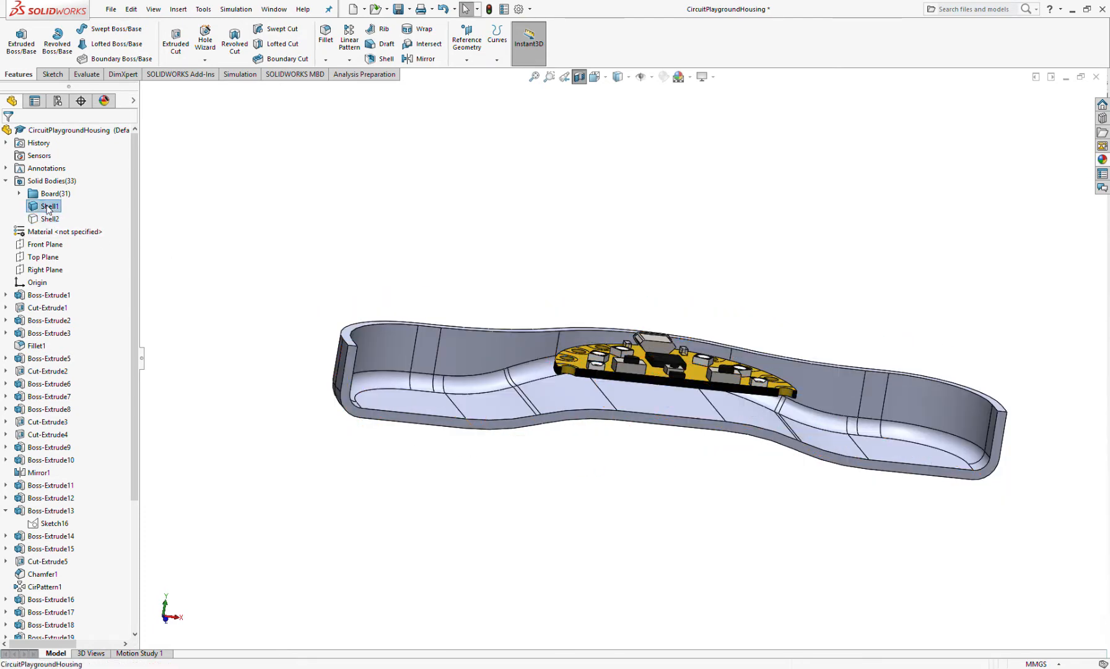
click(584, 82)
middle_drag(694, 276, 667, 461)
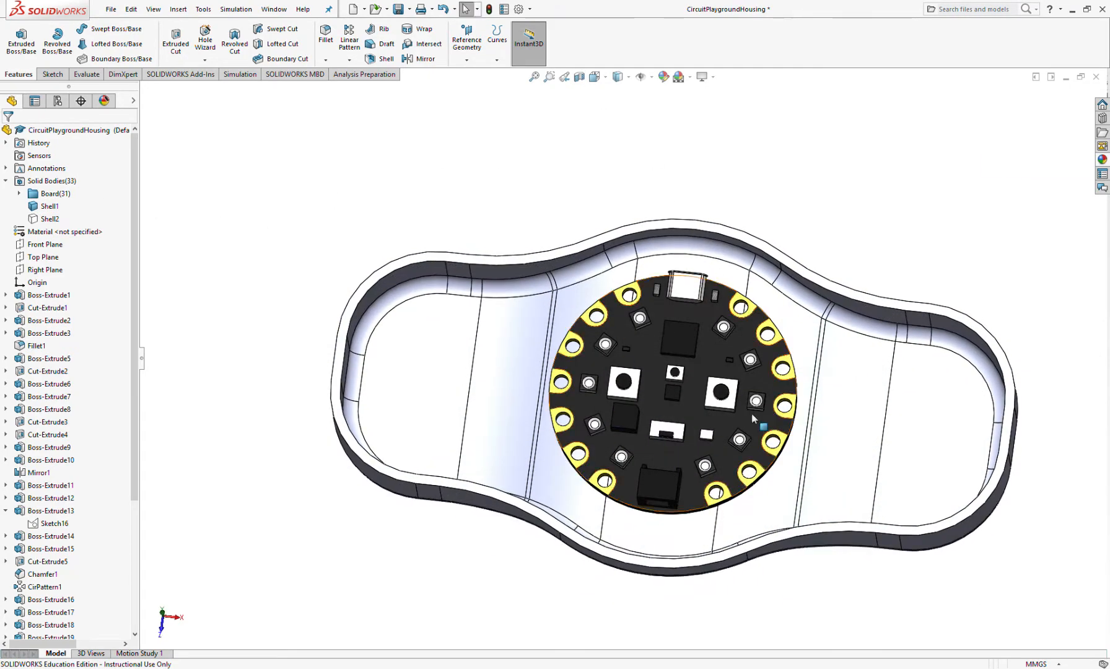
Section the model on the Front Plane and start a sketch on the underside face of the circuit board.
middle_drag(650, 379, 681, 364)
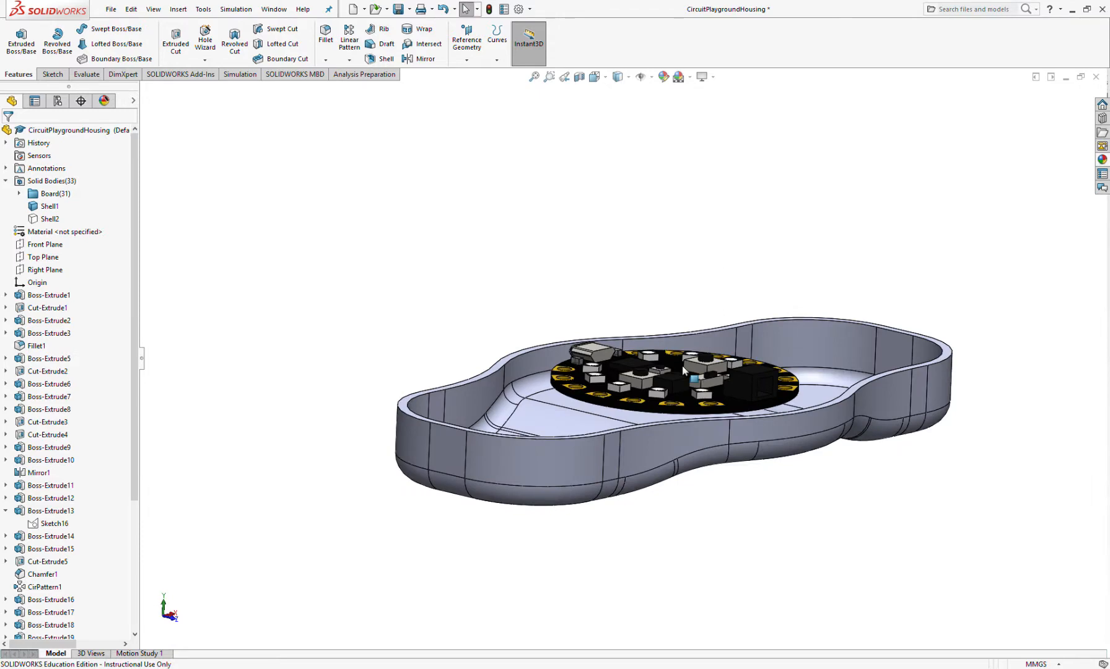
scroll(656, 405, down, 5)
middle_click(573, 417)
middle_drag(573, 417, 525, 264)
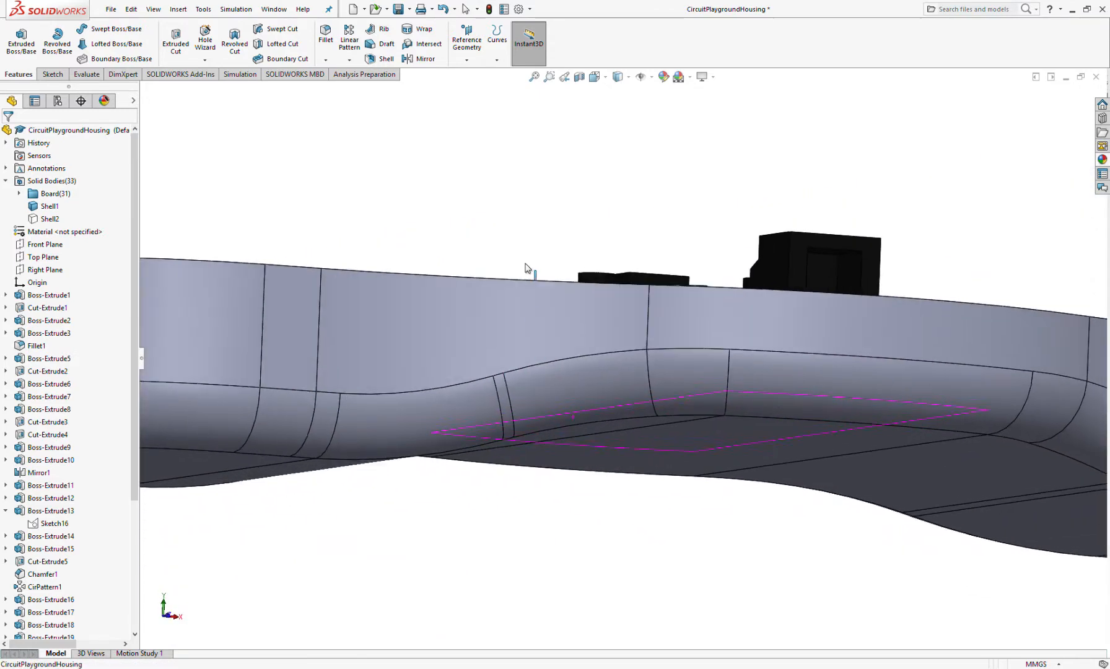
click(579, 77)
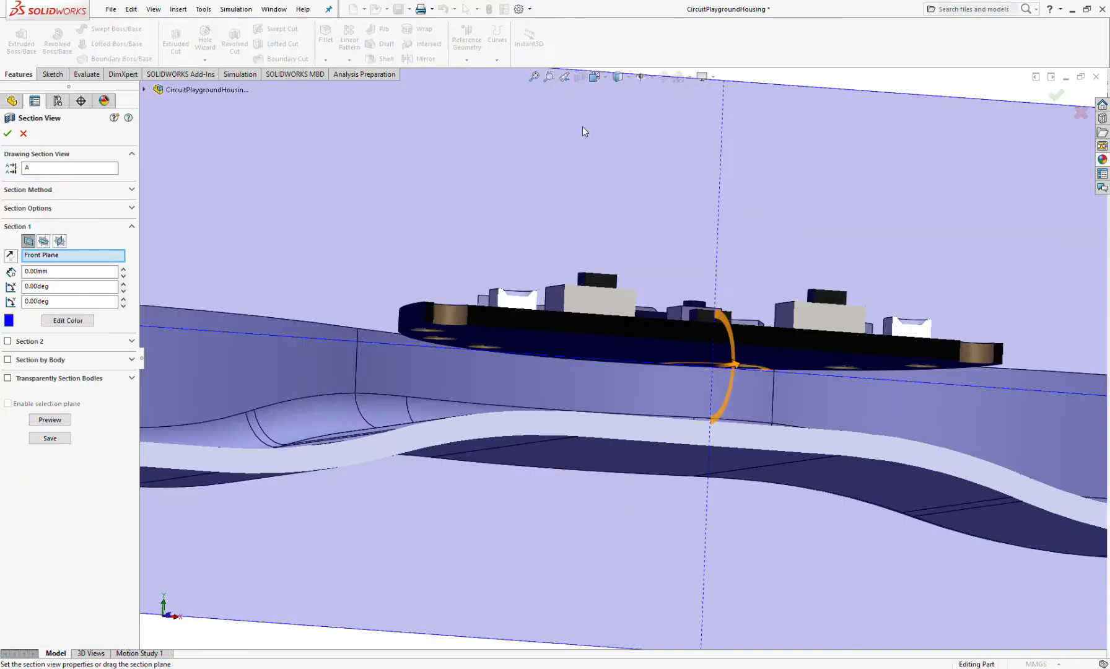
click(7, 134)
middle_drag(362, 341, 458, 254)
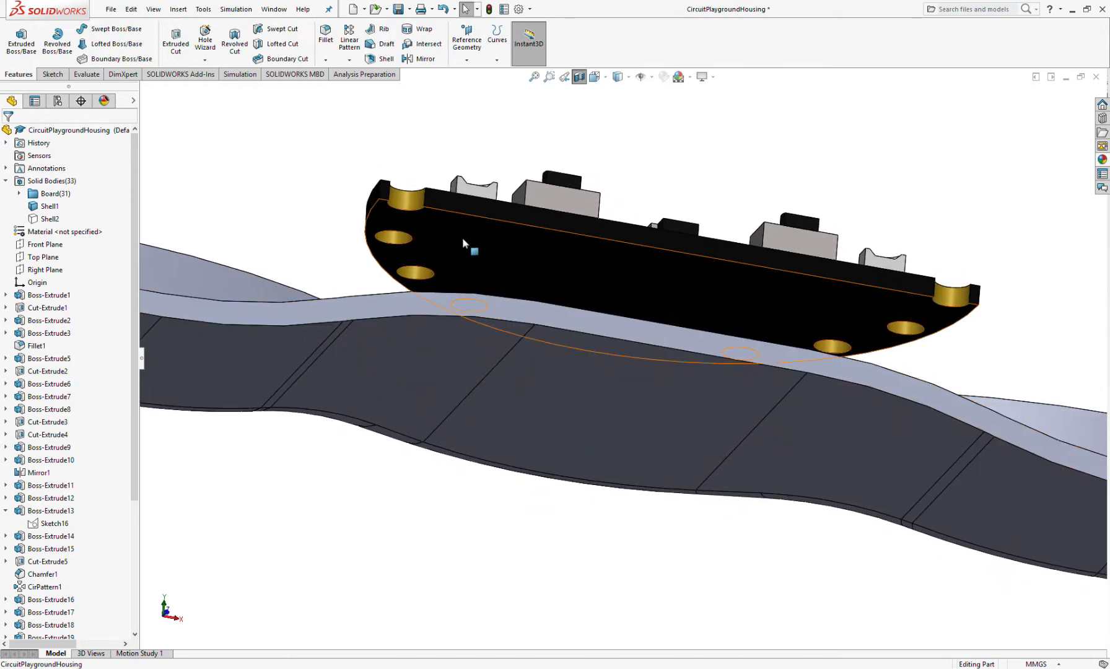
click(464, 240)
click(513, 206)
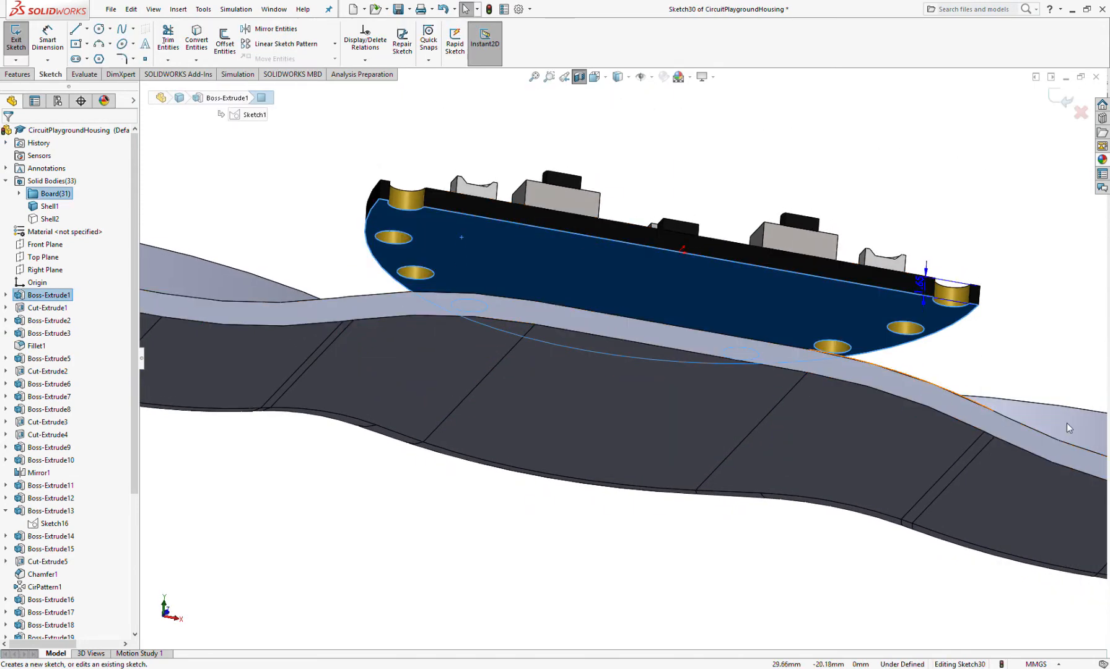
Turn off the section view and orient the sketch to look straight down onto the board's component side.
key(space)
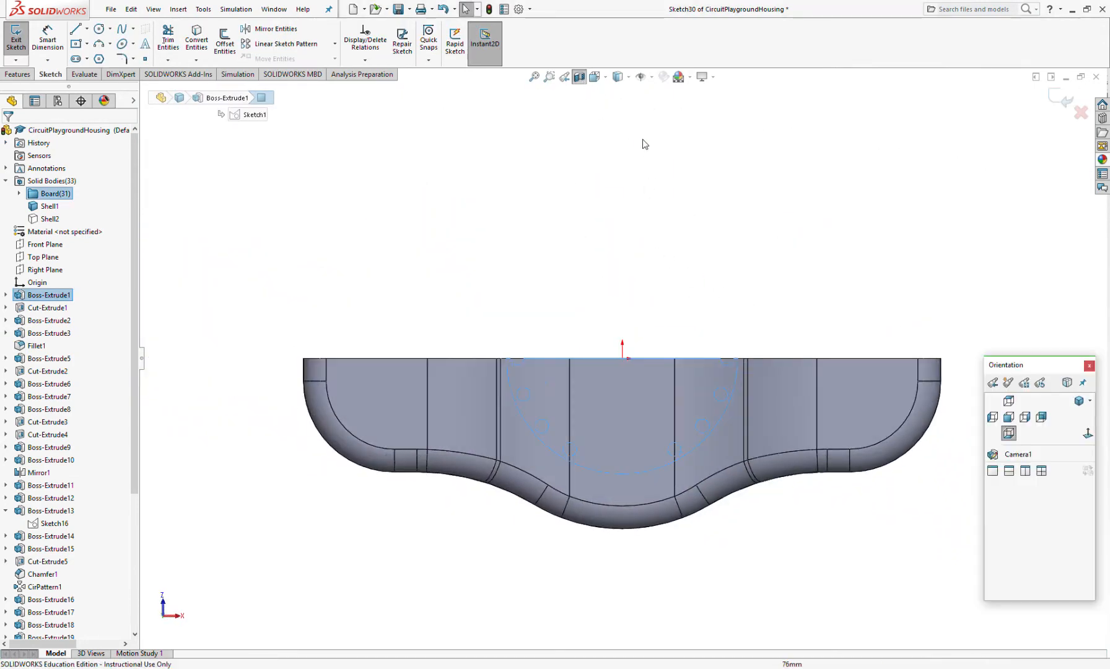
click(579, 77)
key(ctrl+8)
key(space)
scroll(666, 308, down, 2)
scroll(635, 334, up, 1)
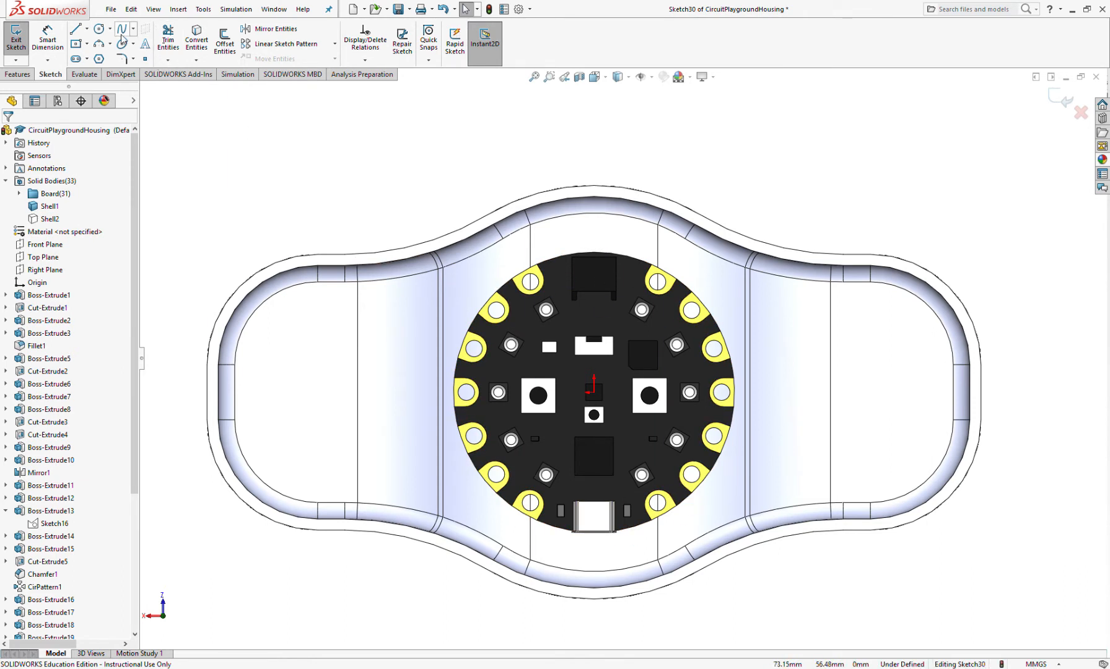
Sketch two concentric circles centred on the origin, about 43 mm and about 54.5 mm in diameter, inside and outside the board's ring of holes.
click(99, 29)
click(593, 391)
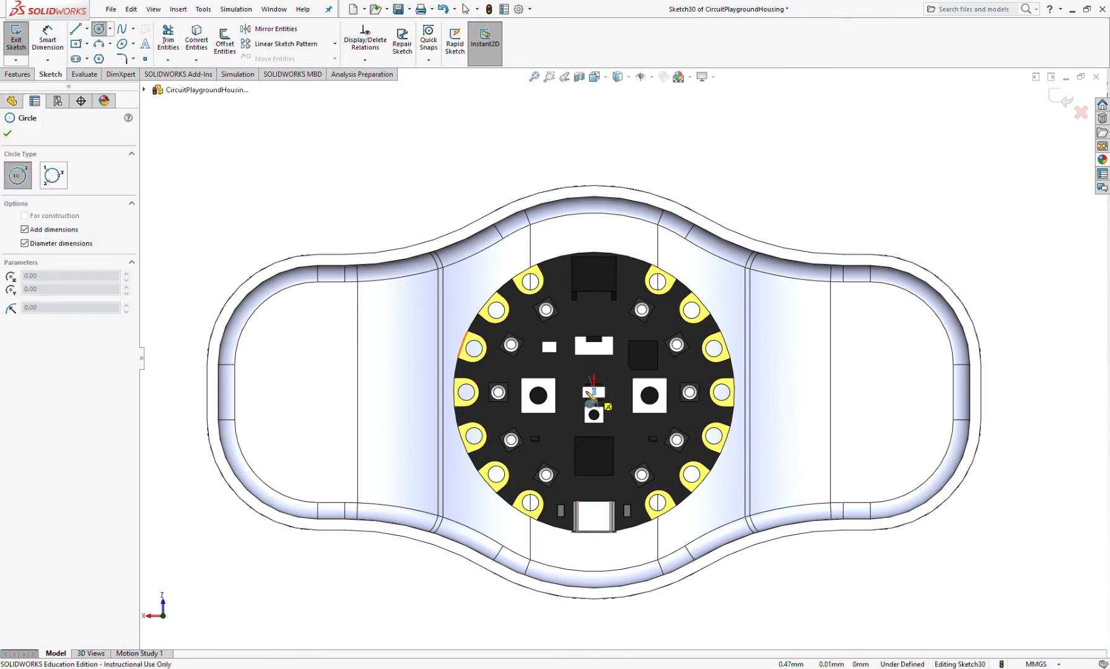
scroll(486, 365, down, 4)
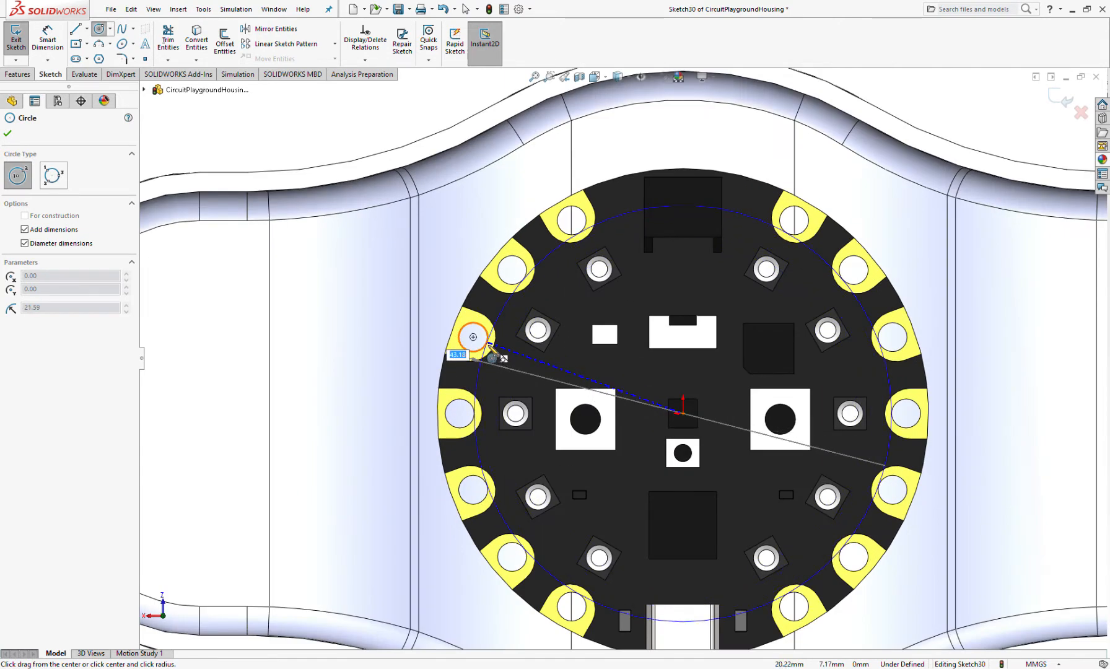
click(489, 348)
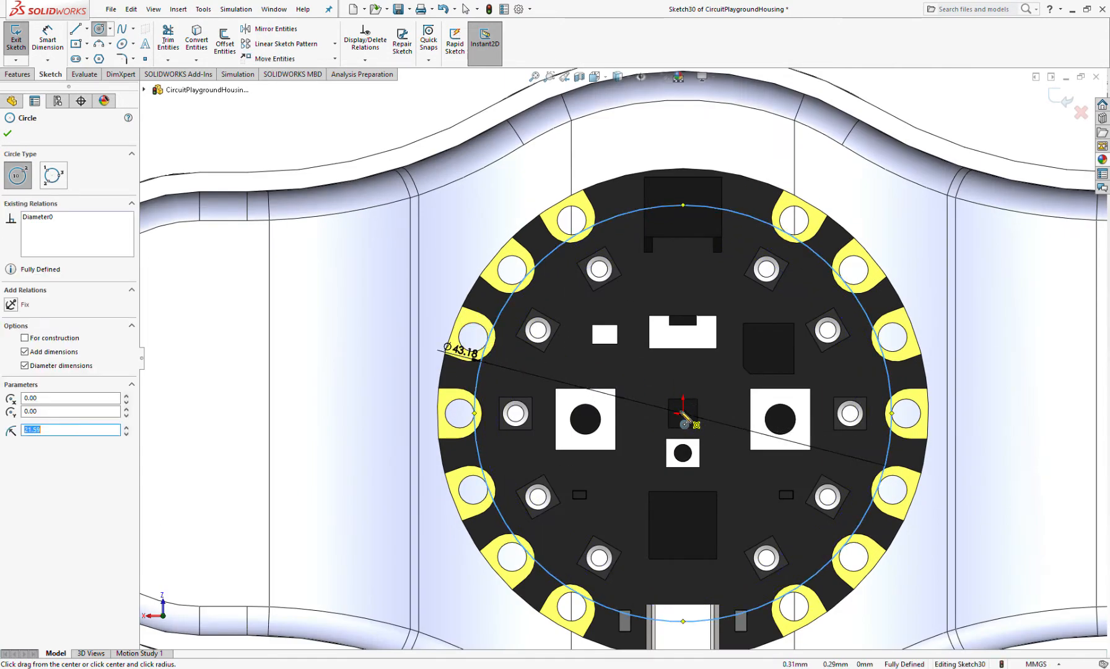
click(683, 413)
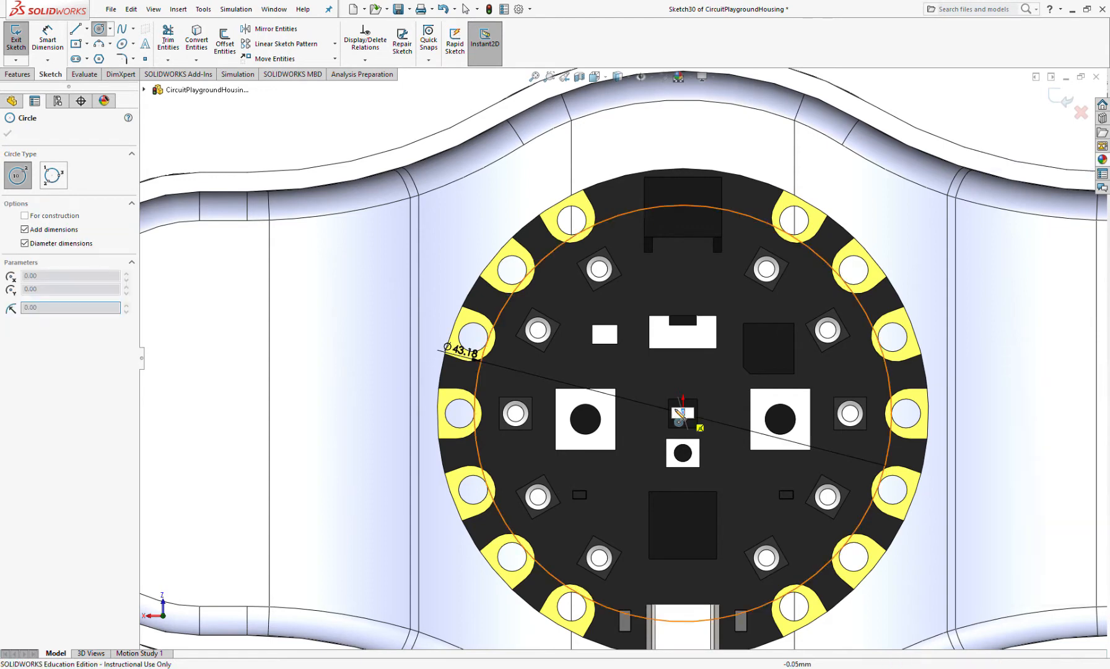
click(426, 354)
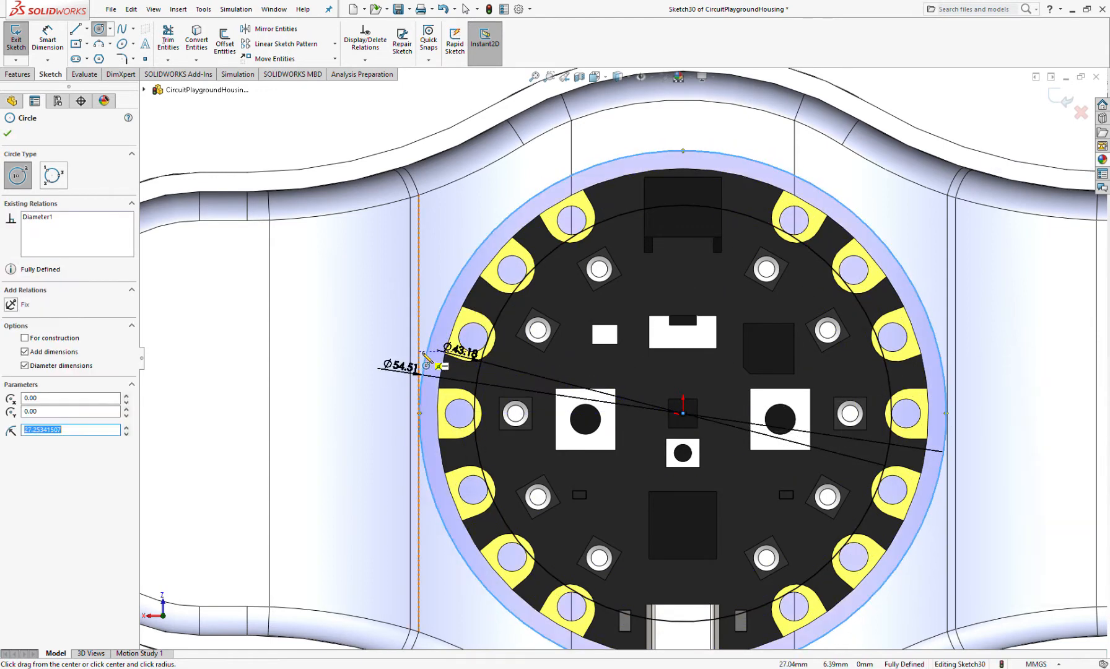
click(48, 38)
scroll(426, 316, down, 4)
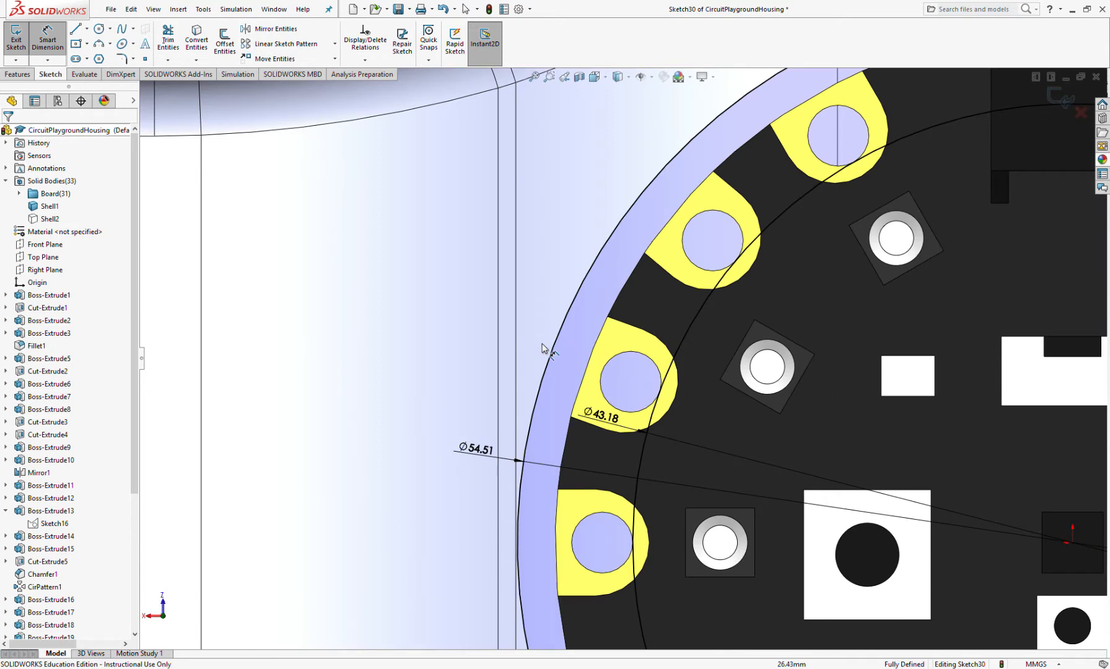
click(557, 357)
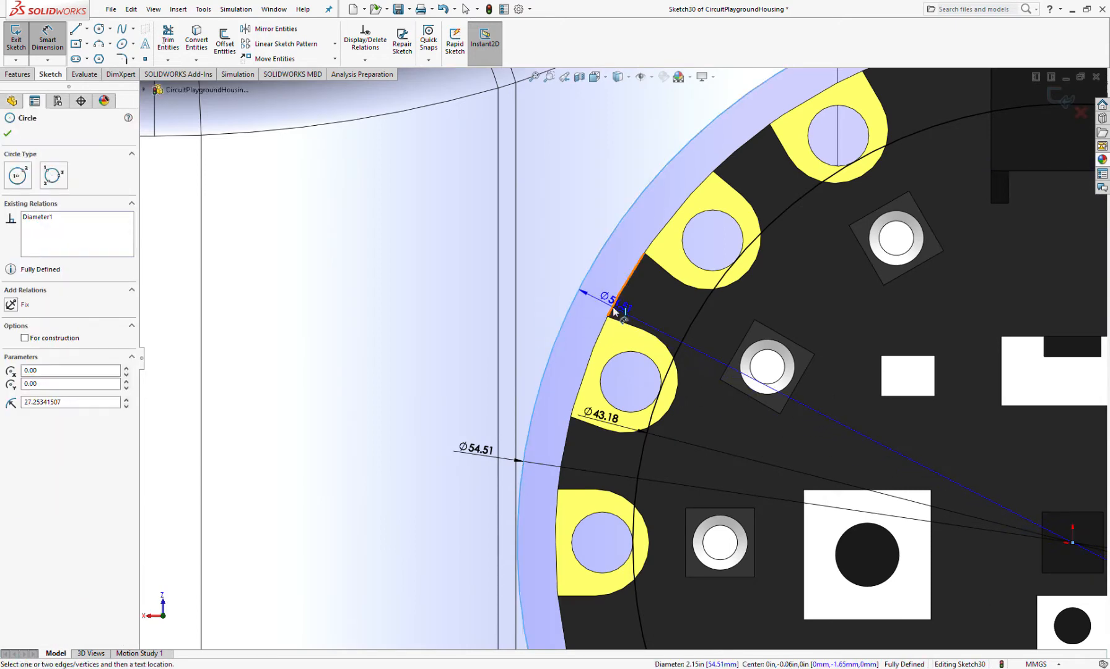
click(615, 312)
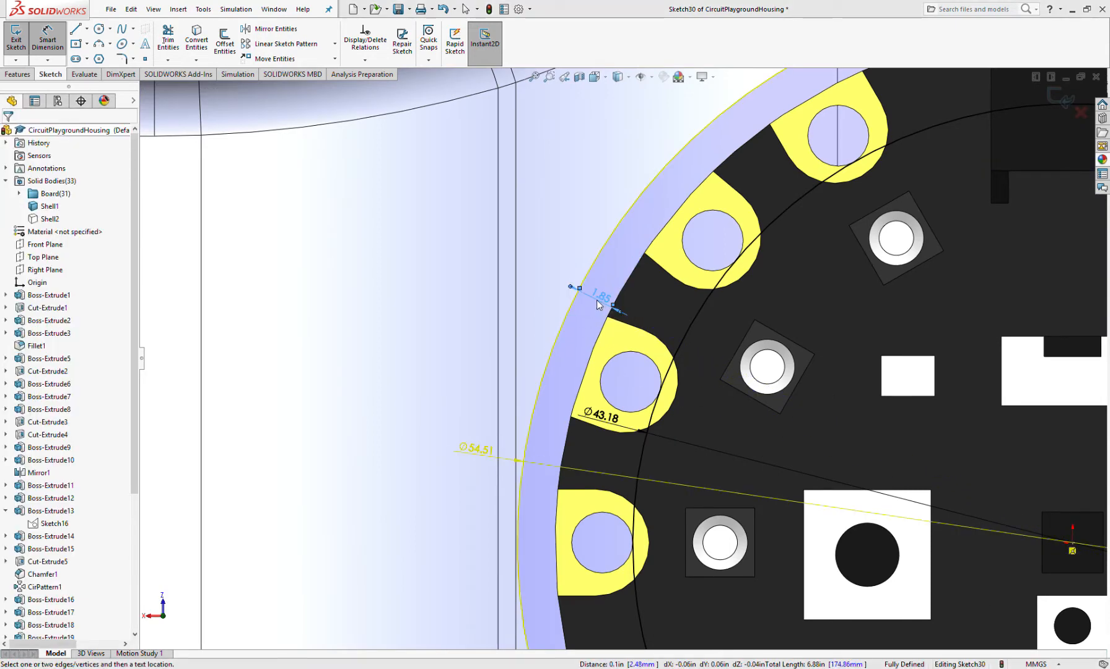
key(Escape)
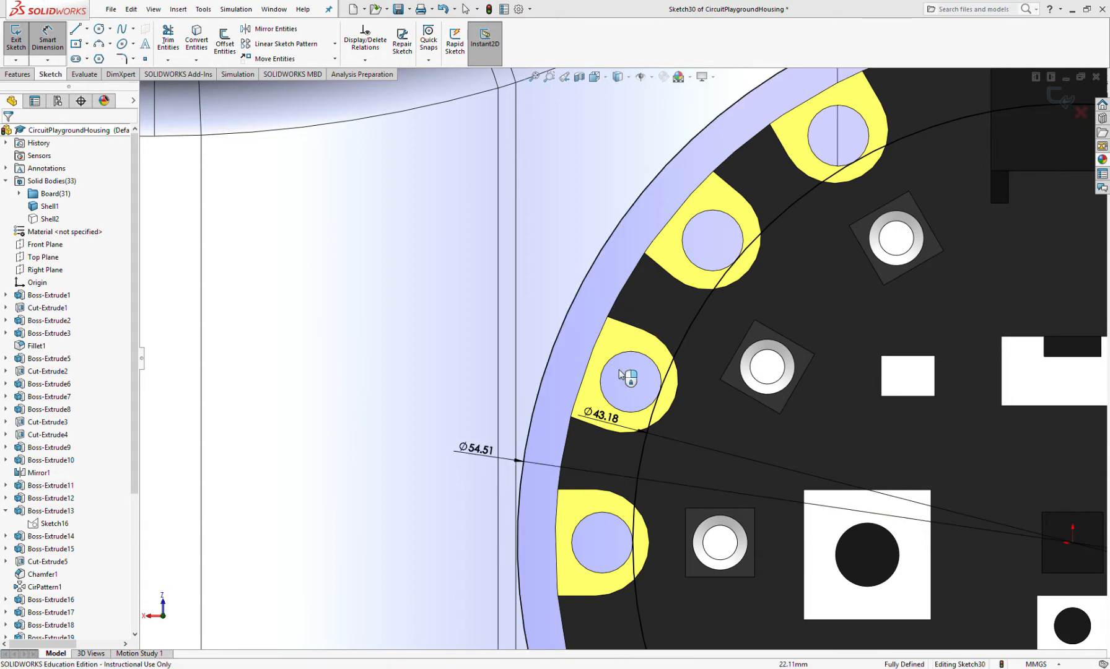
Delete the outer circle's diameter dimension and dimension that circle 2 mm outside the board's edge.
click(469, 447)
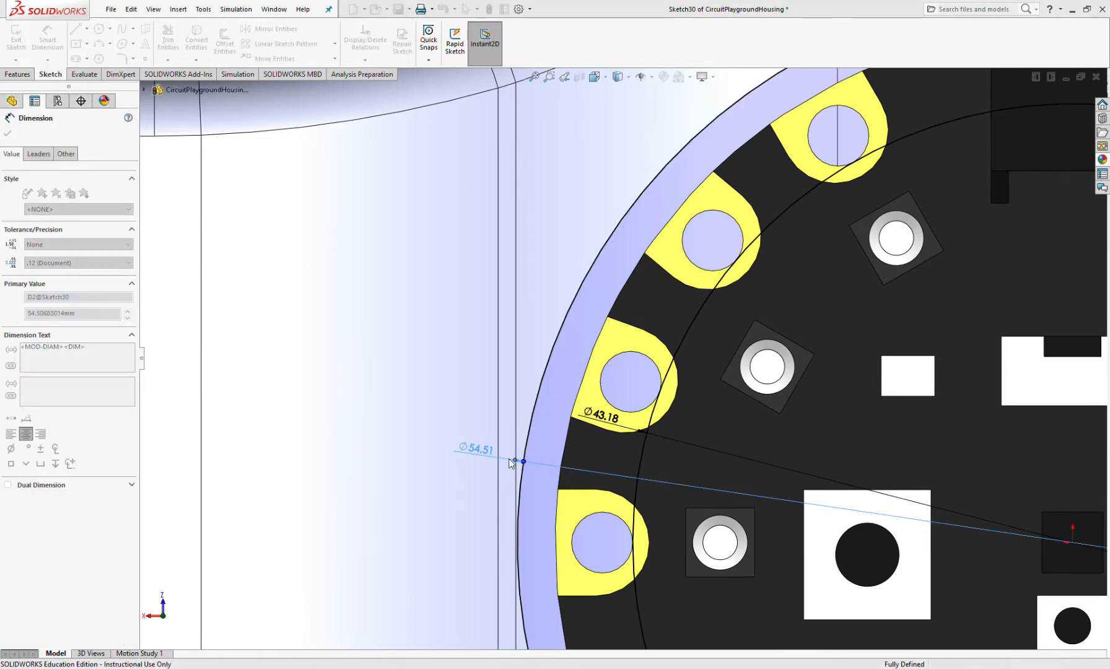
key(Escape)
key(Delete)
click(47, 38)
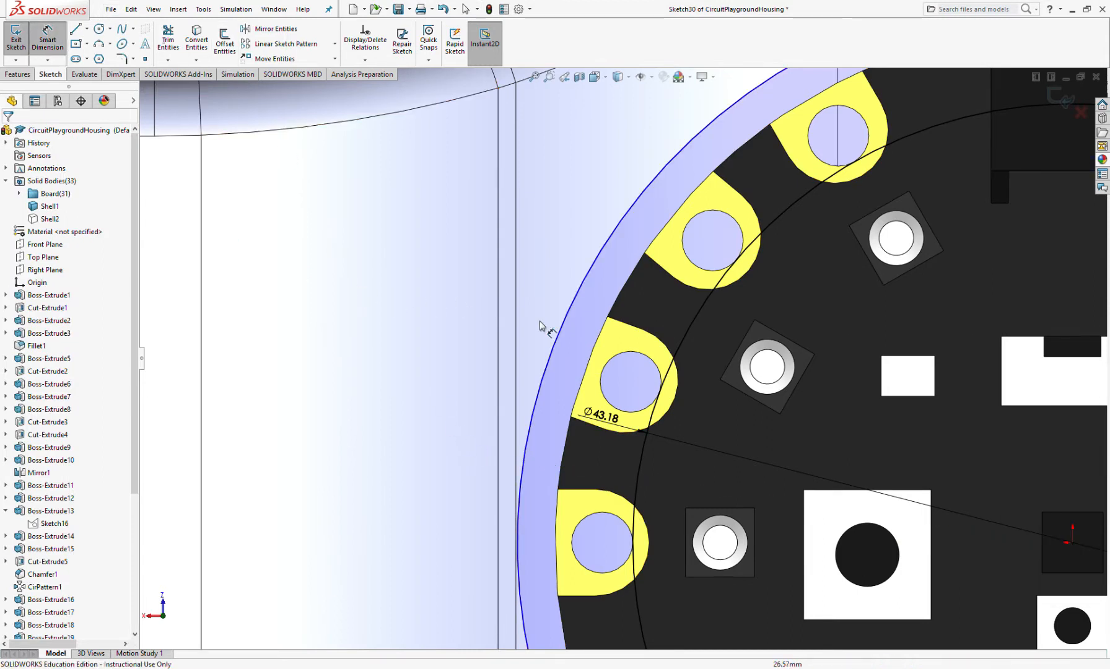
click(563, 322)
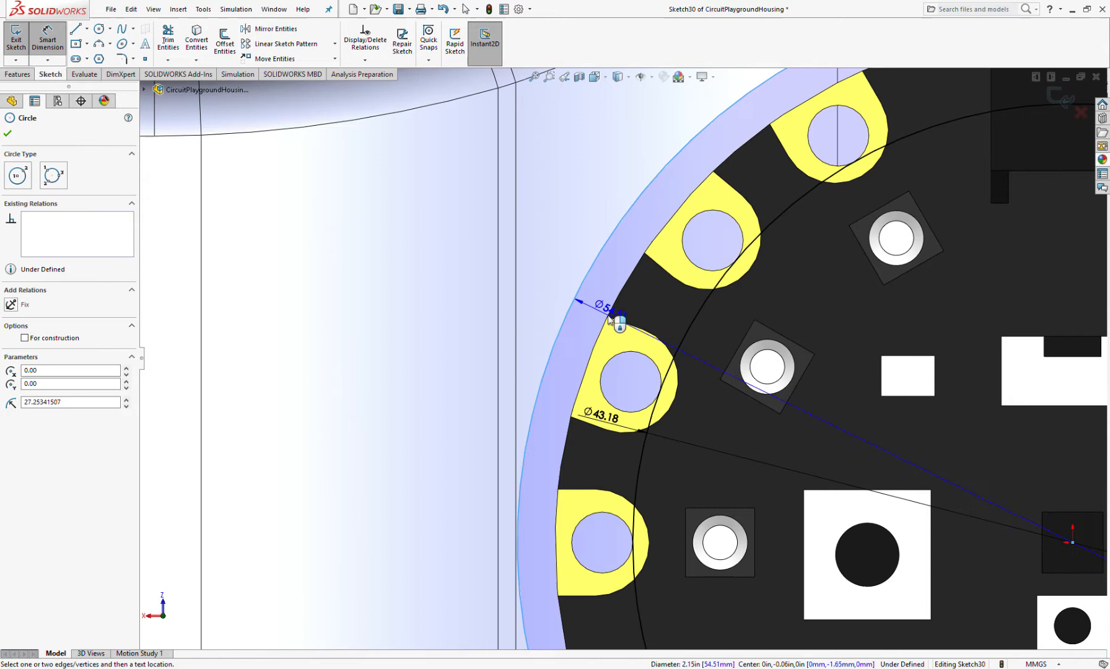
click(564, 315)
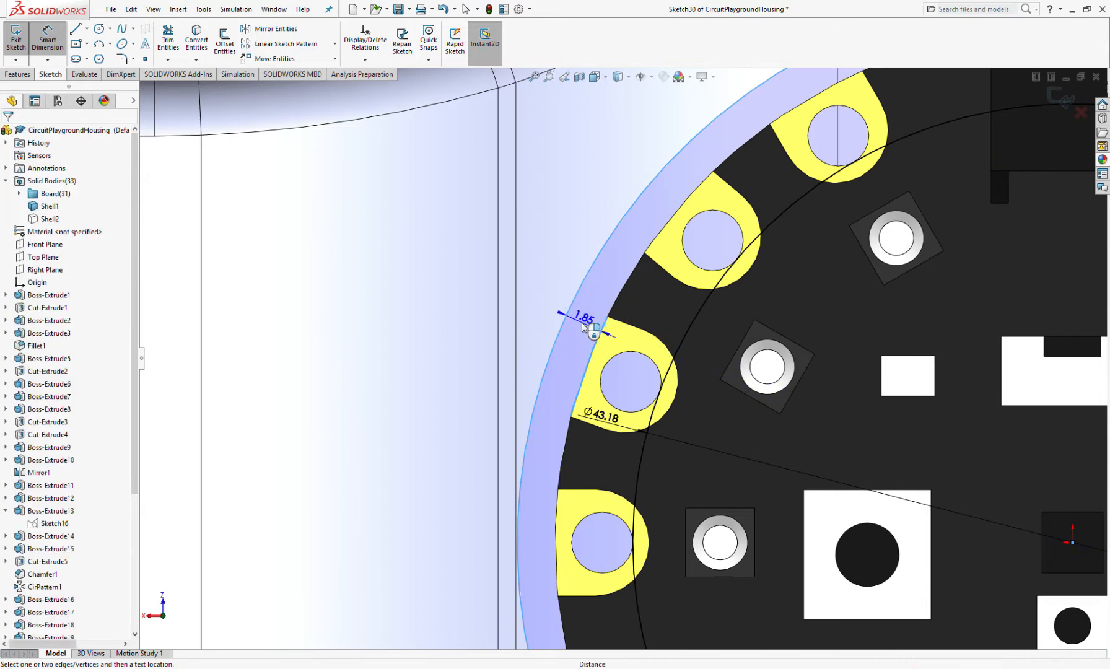
click(582, 321)
scroll(592, 321, up, 5)
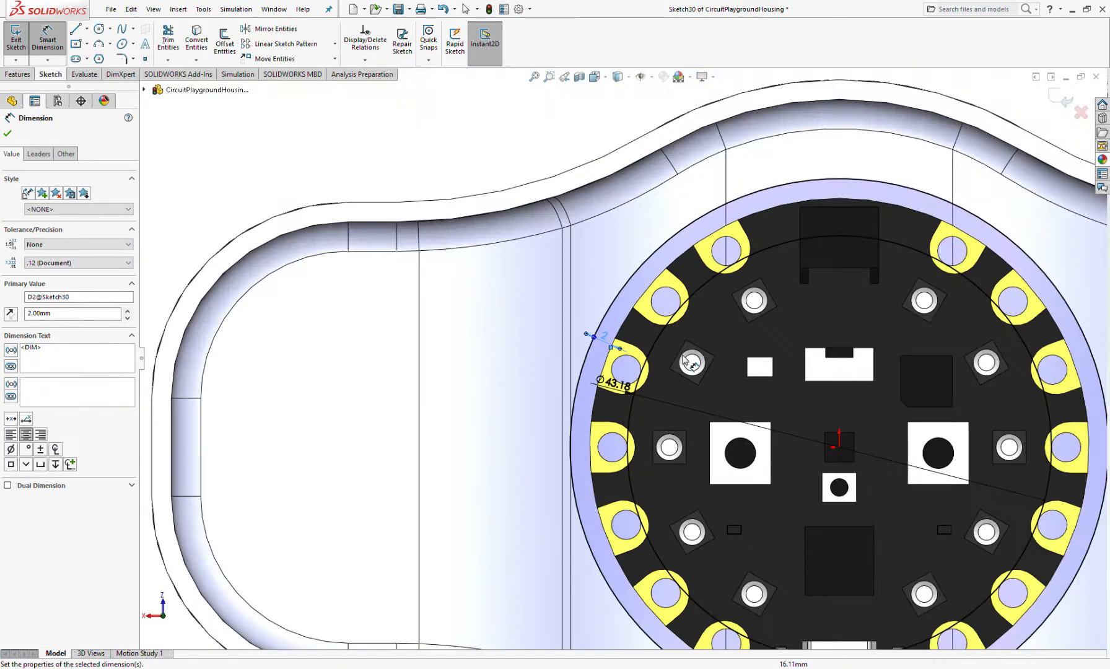
key(Escape)
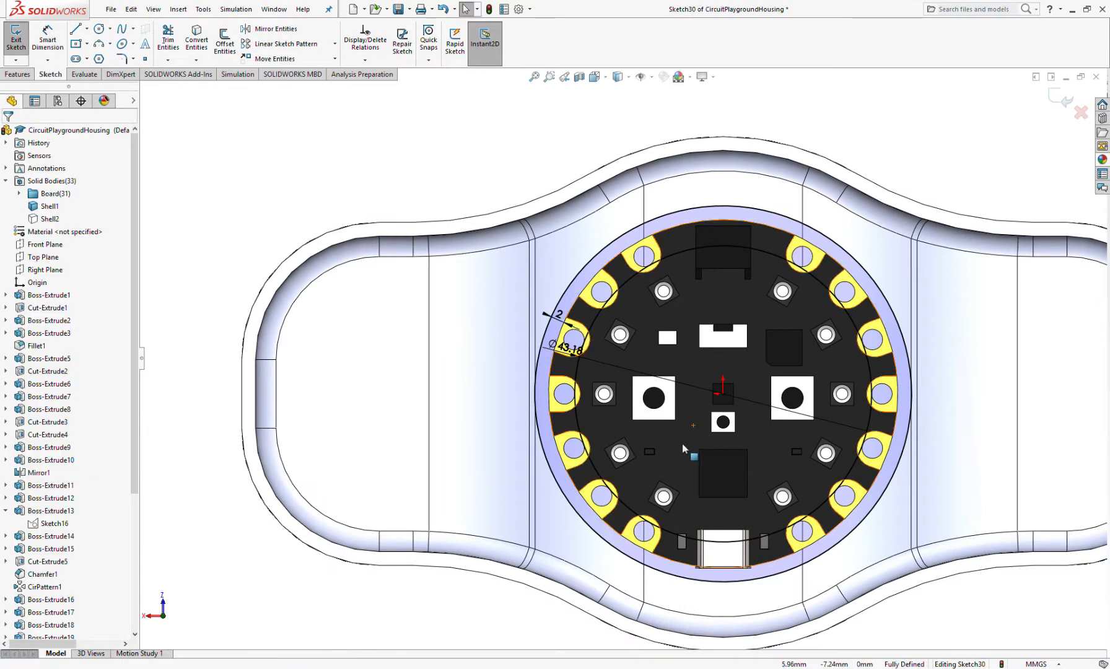
Delete the inner circle's diameter dimension and make that circle tangent to the edge of one of the board's pad holes.
scroll(650, 434, down, 3)
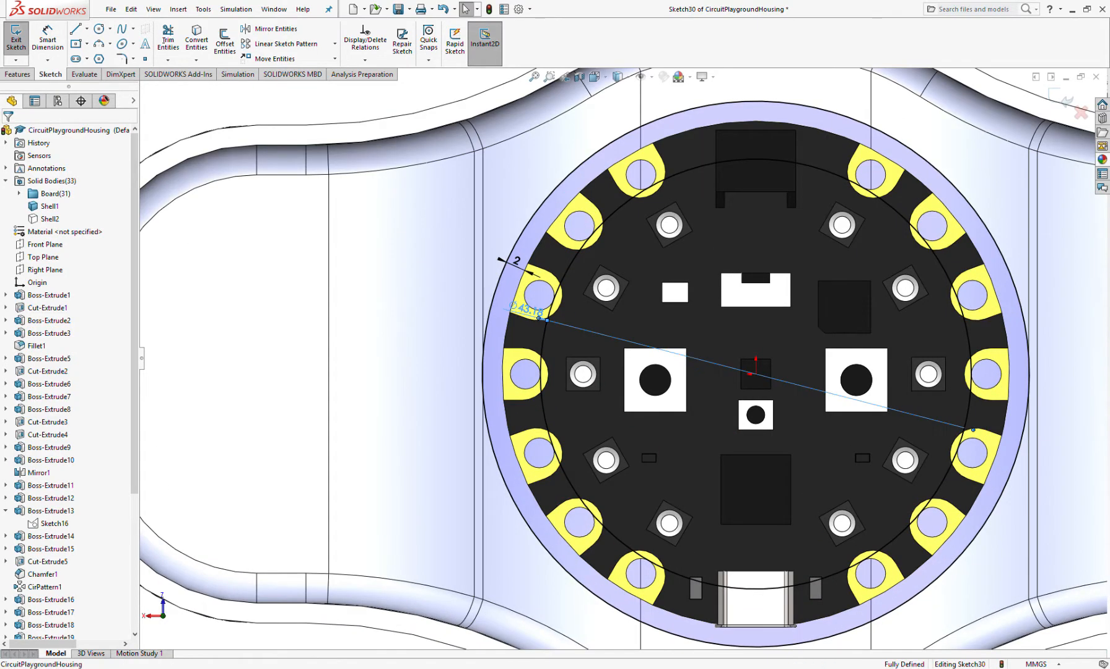
click(550, 331)
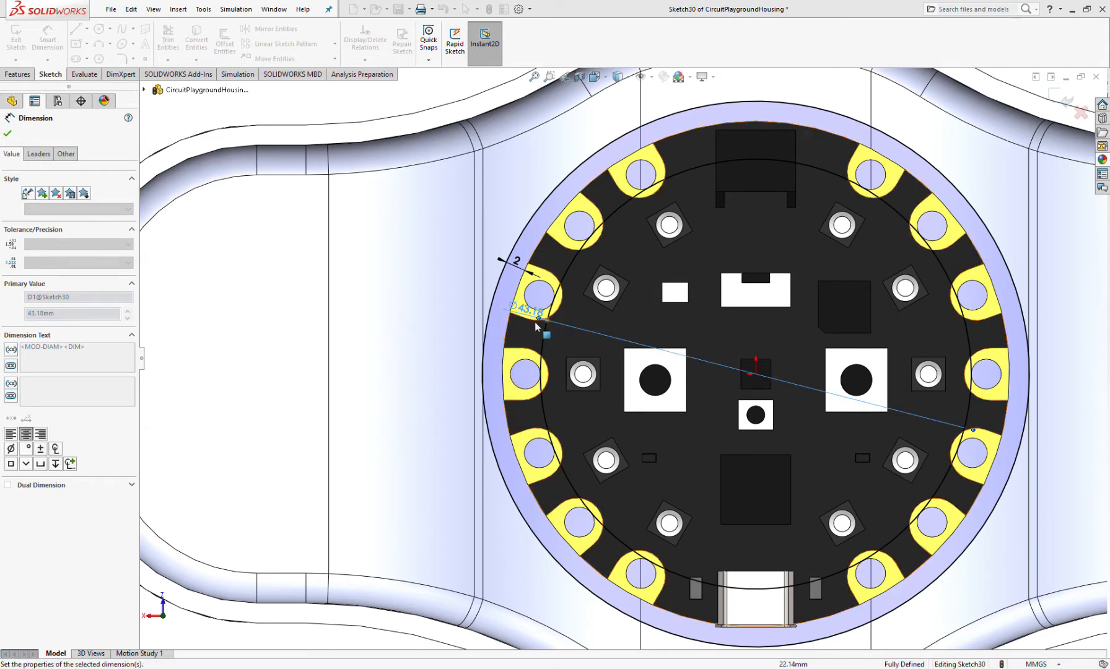
key(Escape)
key(Delete)
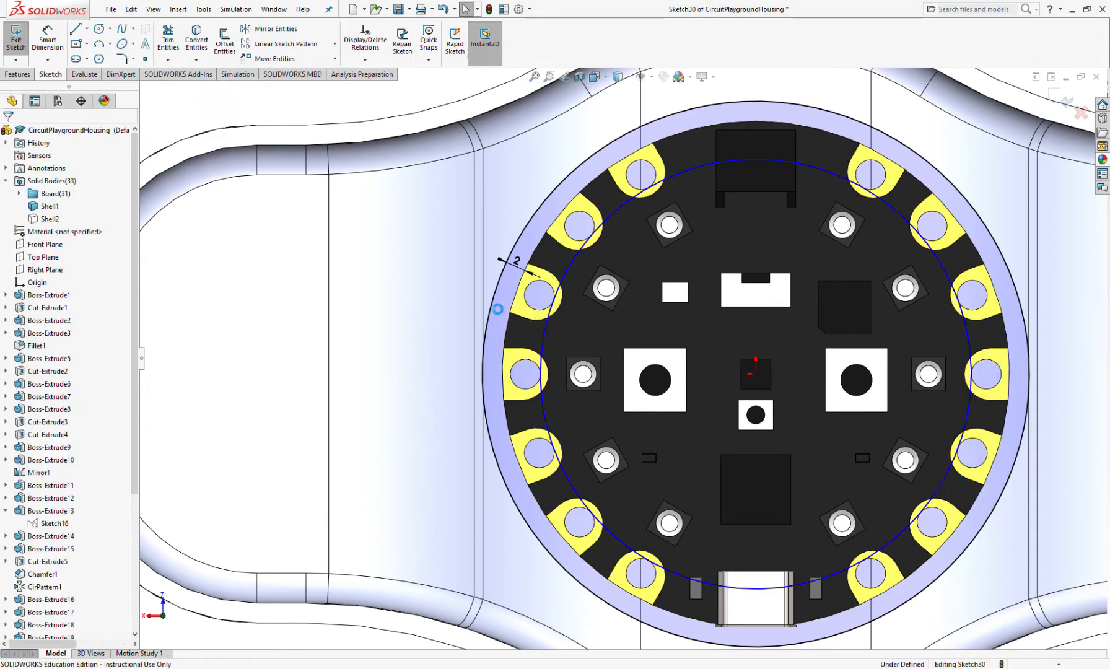
drag(555, 297, 557, 302)
ctrl+click(328, 276)
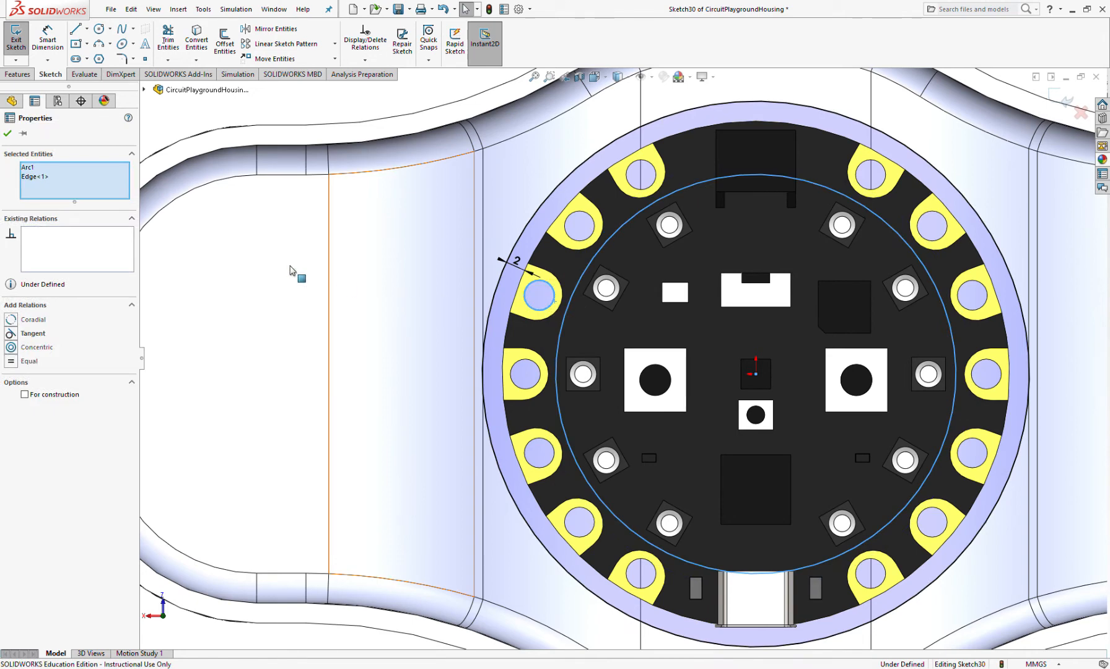
click(13, 334)
click(366, 359)
key(f)
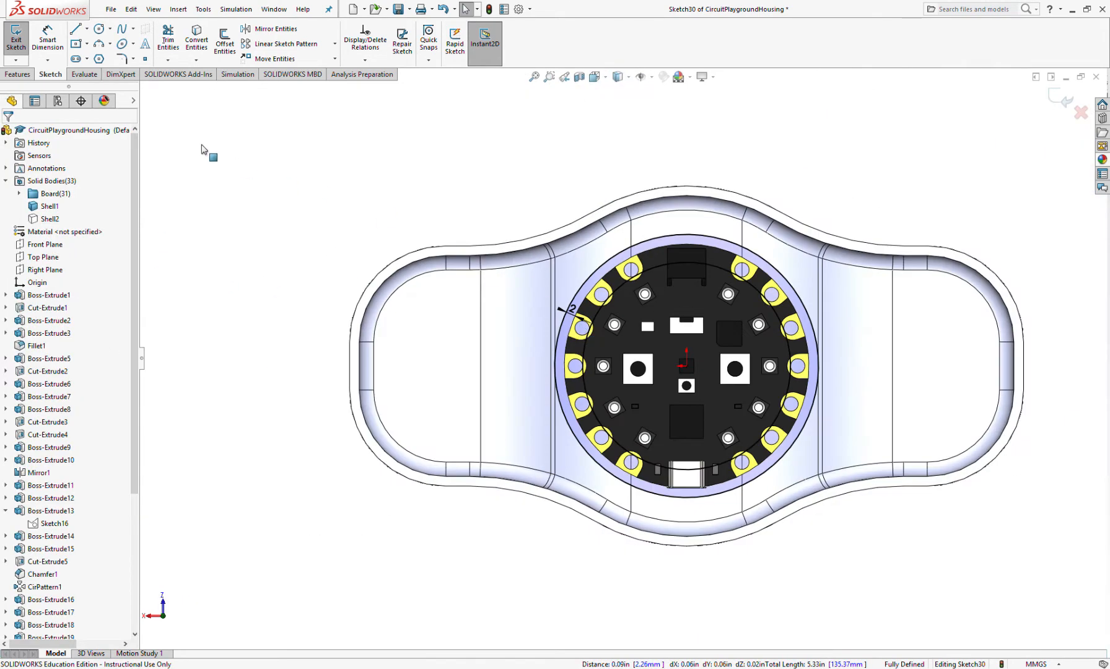
Exit the two-circle sketch, reopen it for editing and orient the view straight down onto the board's component side.
click(16, 50)
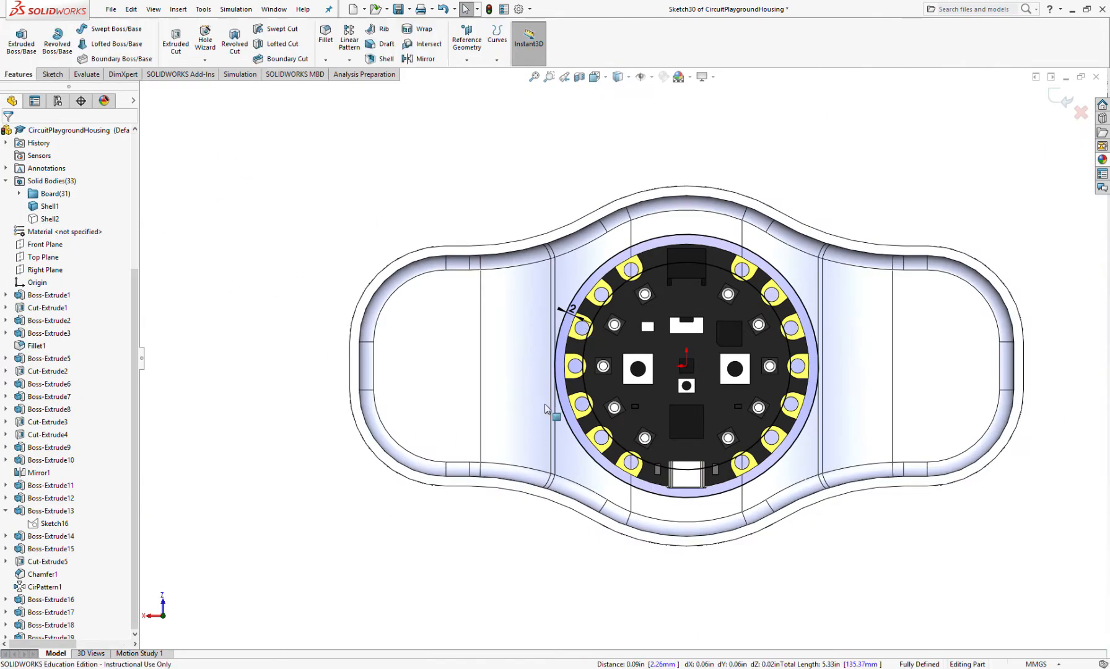
key(space)
mouse_move(558, 415)
middle_down()
mouse_move(559, 384)
mouse_move(558, 393)
middle_up()
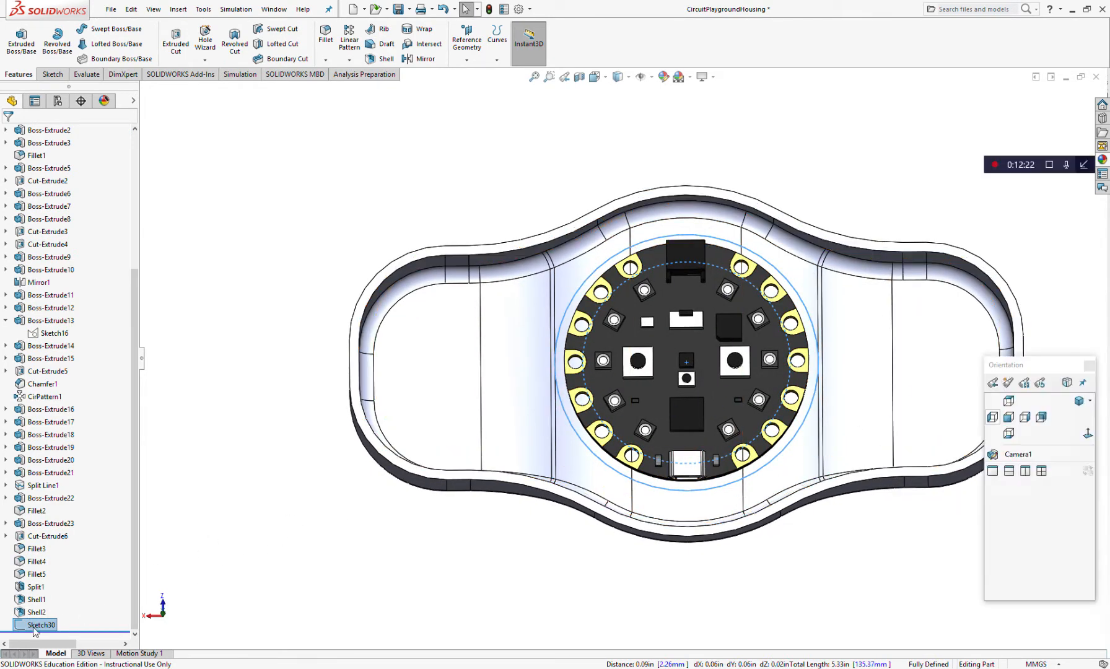
click(43, 439)
key(space)
click(1007, 433)
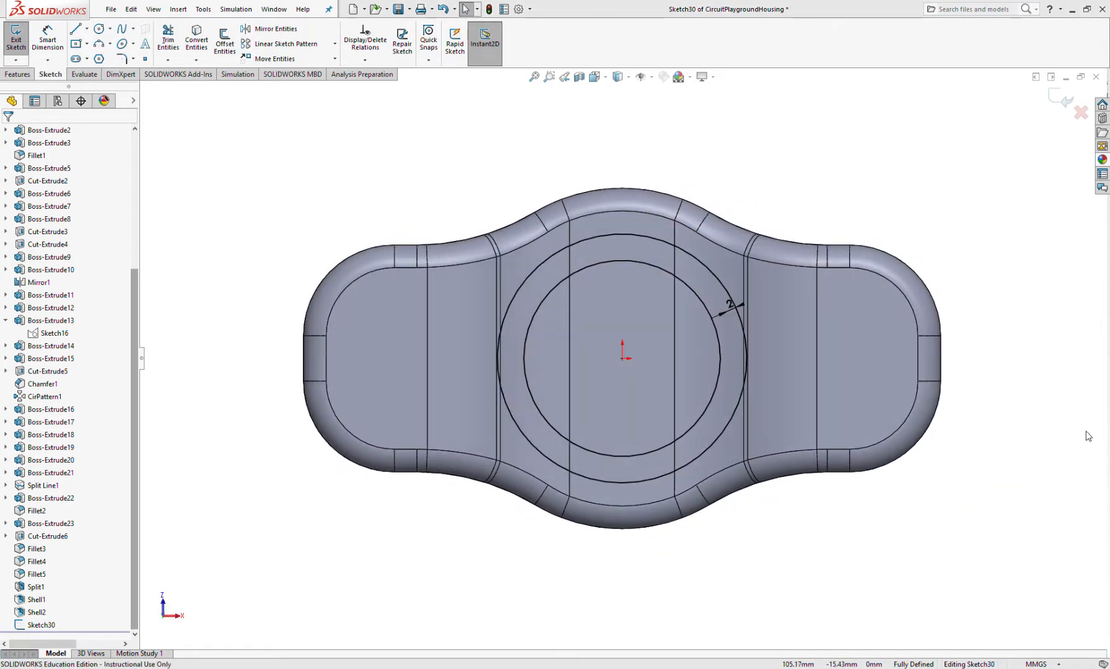
key(ctrl+8)
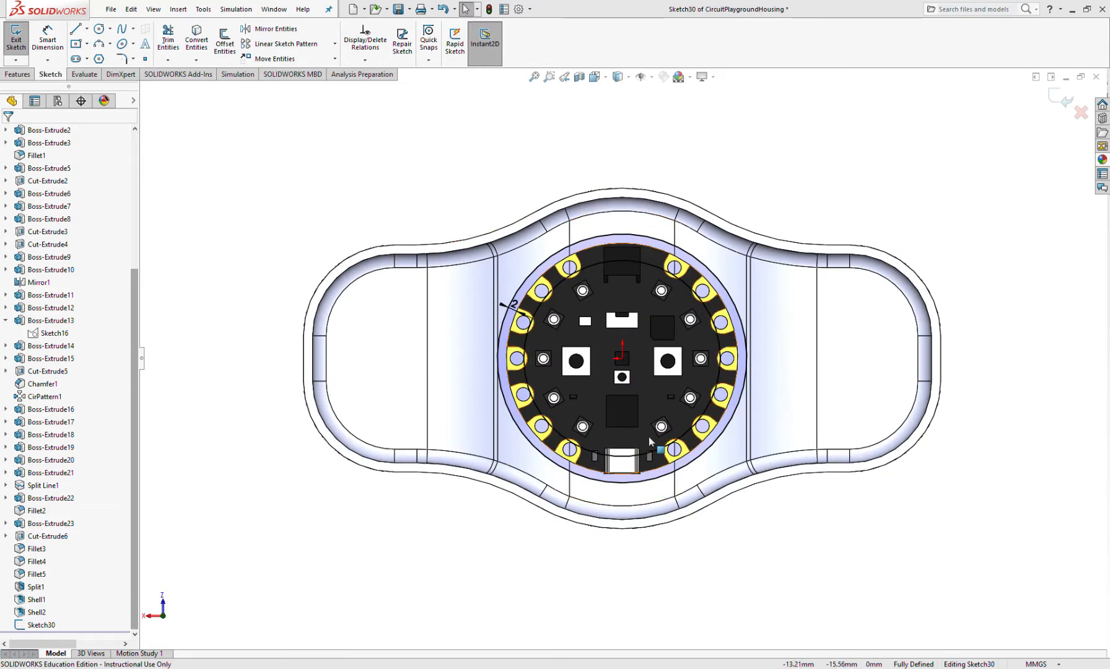
Sketch two lines forming a V from the outer circle to the origin, one on each side of the black connector.
click(81, 31)
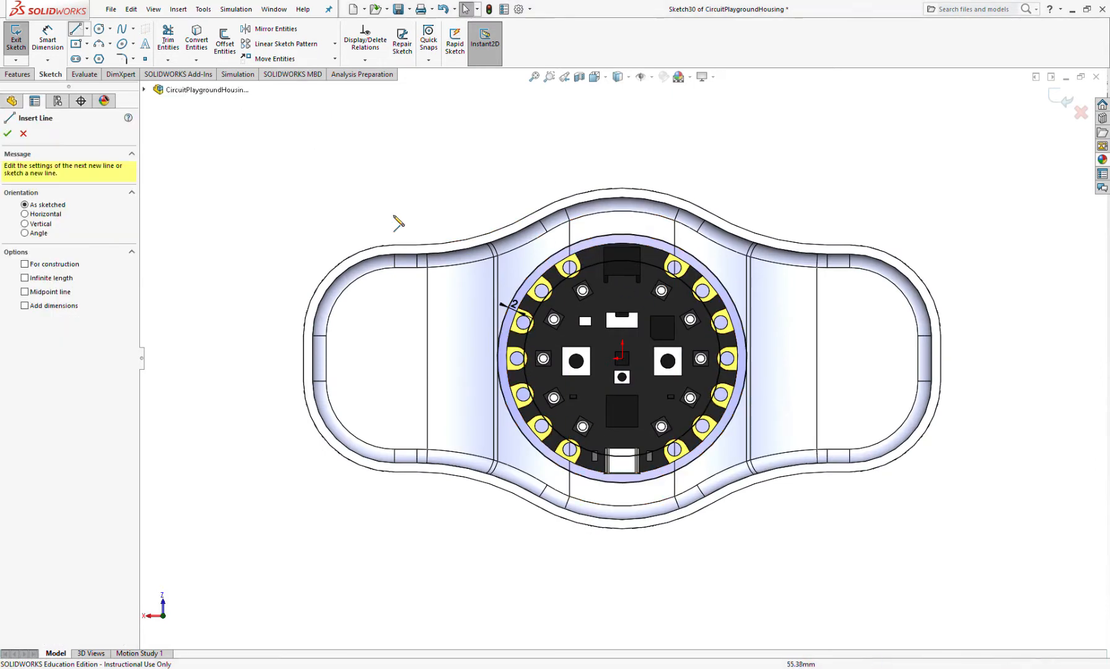
scroll(643, 309, down, 5)
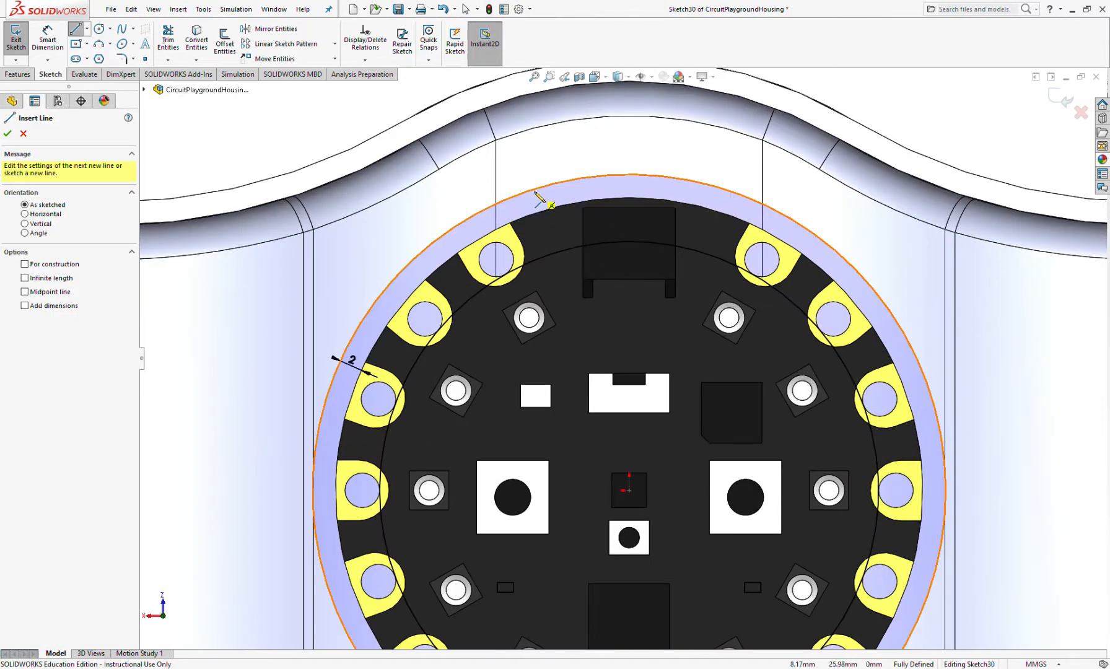
click(531, 190)
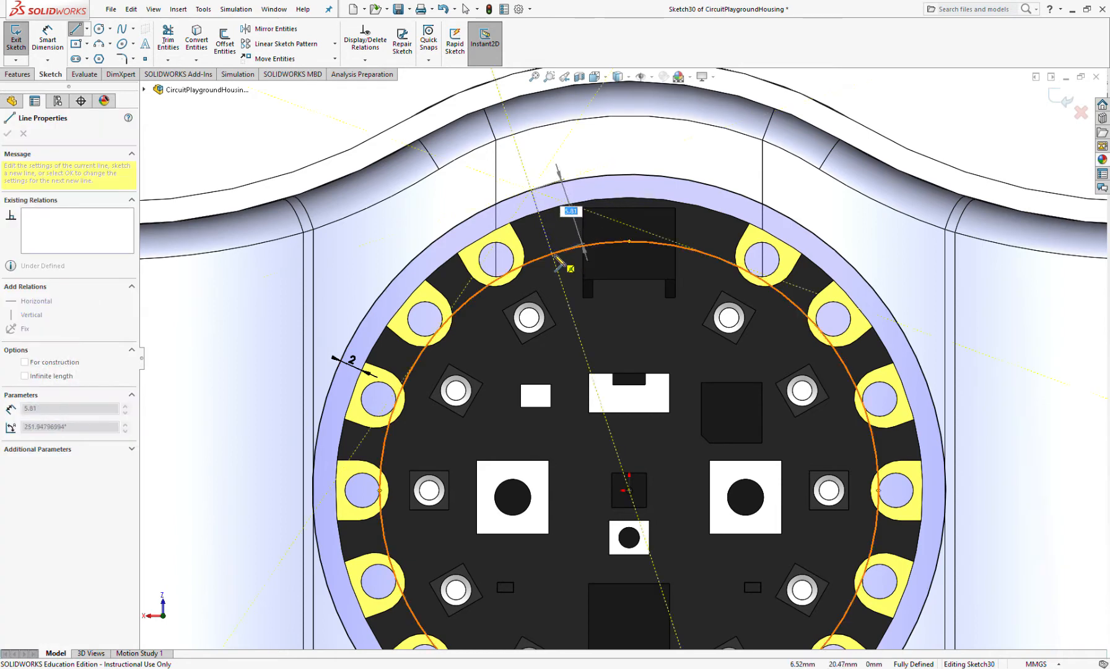
click(629, 490)
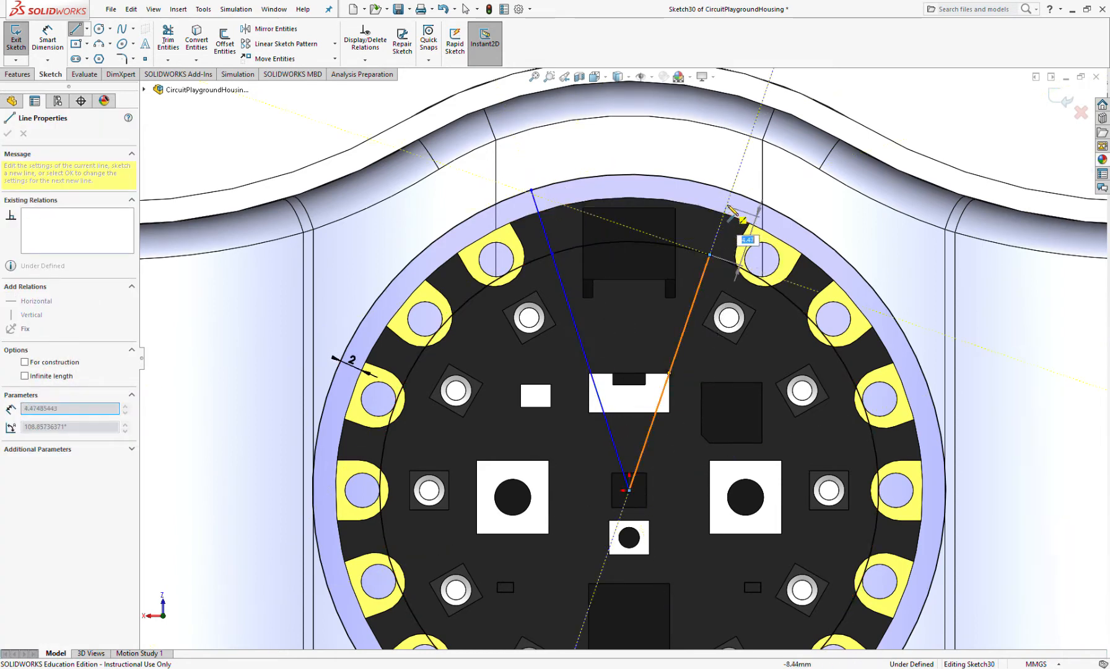
click(738, 197)
scroll(619, 260, up, 3)
scroll(619, 261, down, 2)
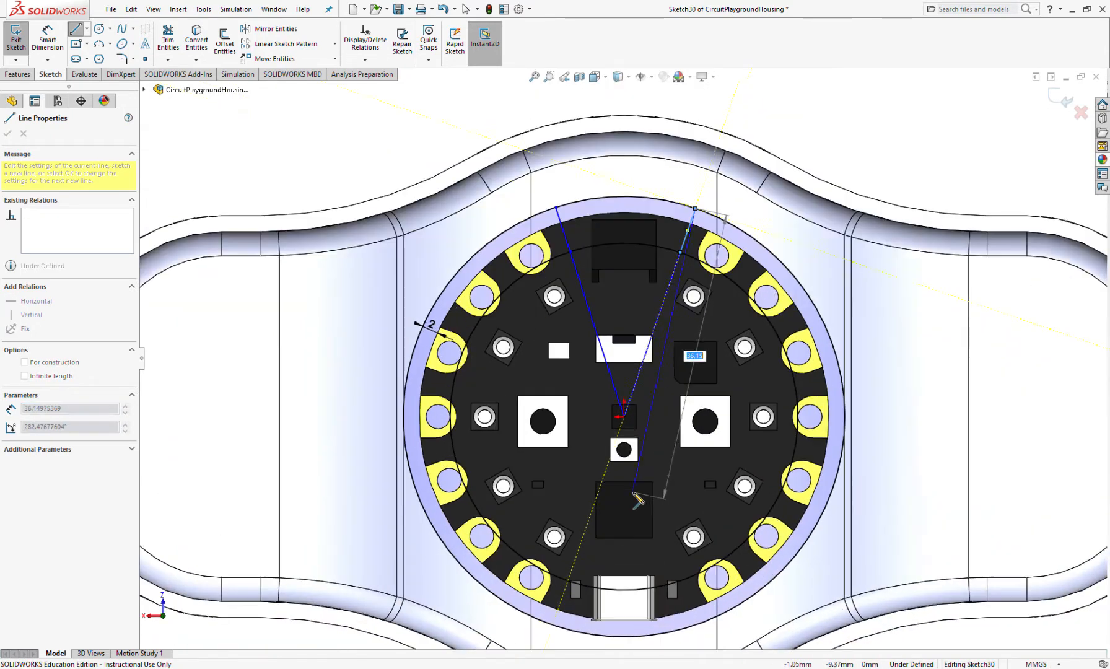
key(Escape)
Sketch two more lines between the origin and the outer circle, one on each side of the USB connector.
right_drag(413, 501, 284, 483)
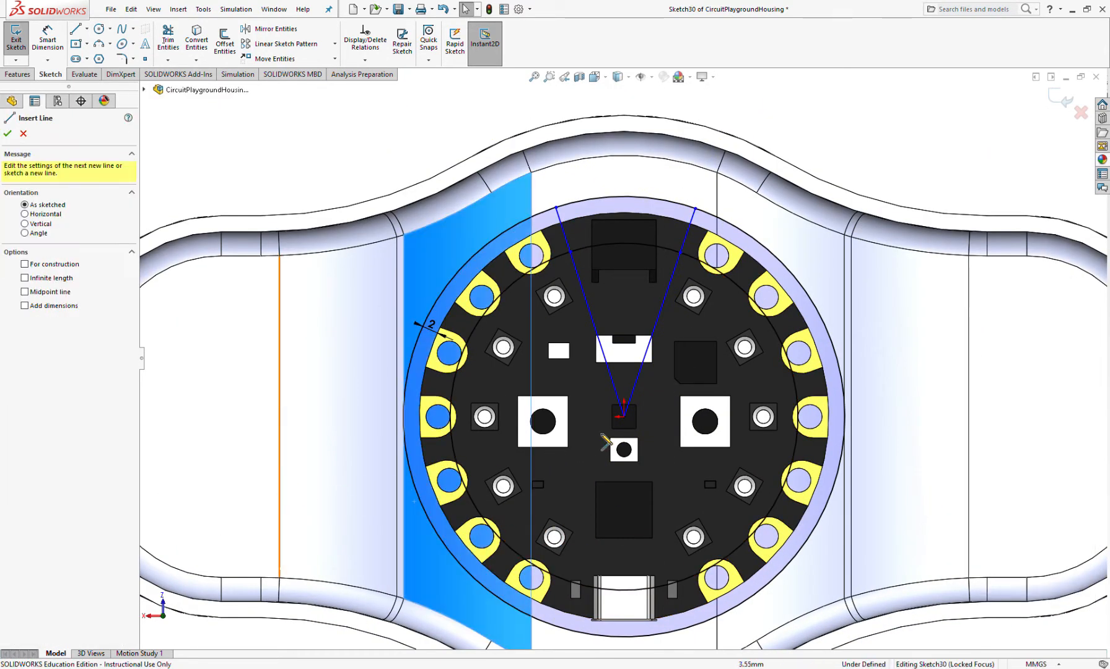
click(622, 417)
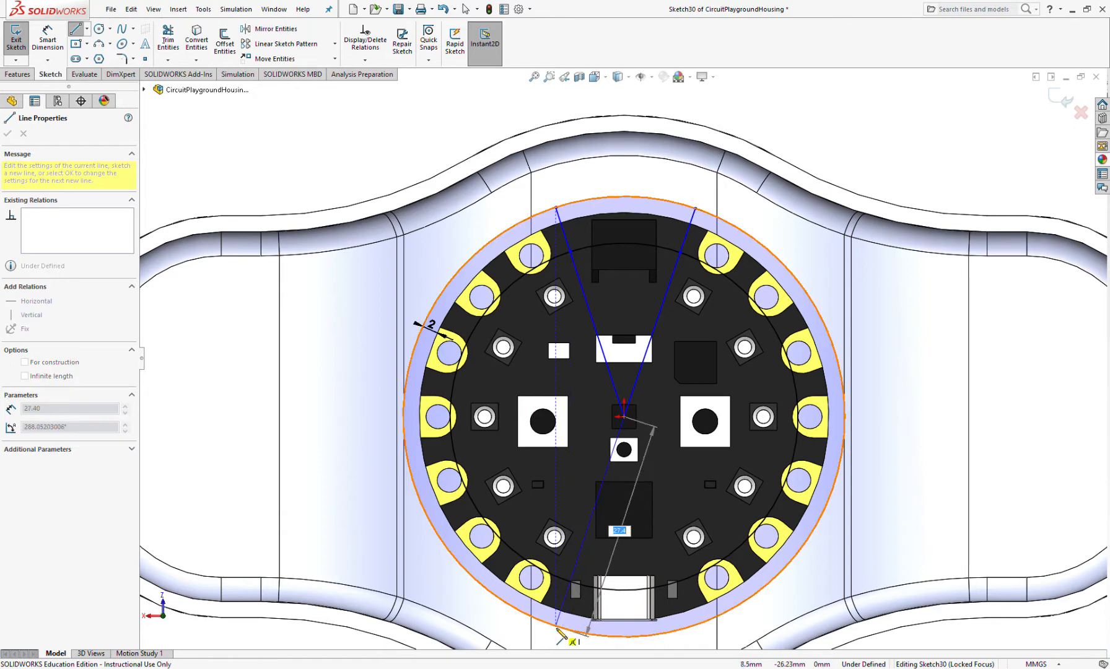
key(Escape)
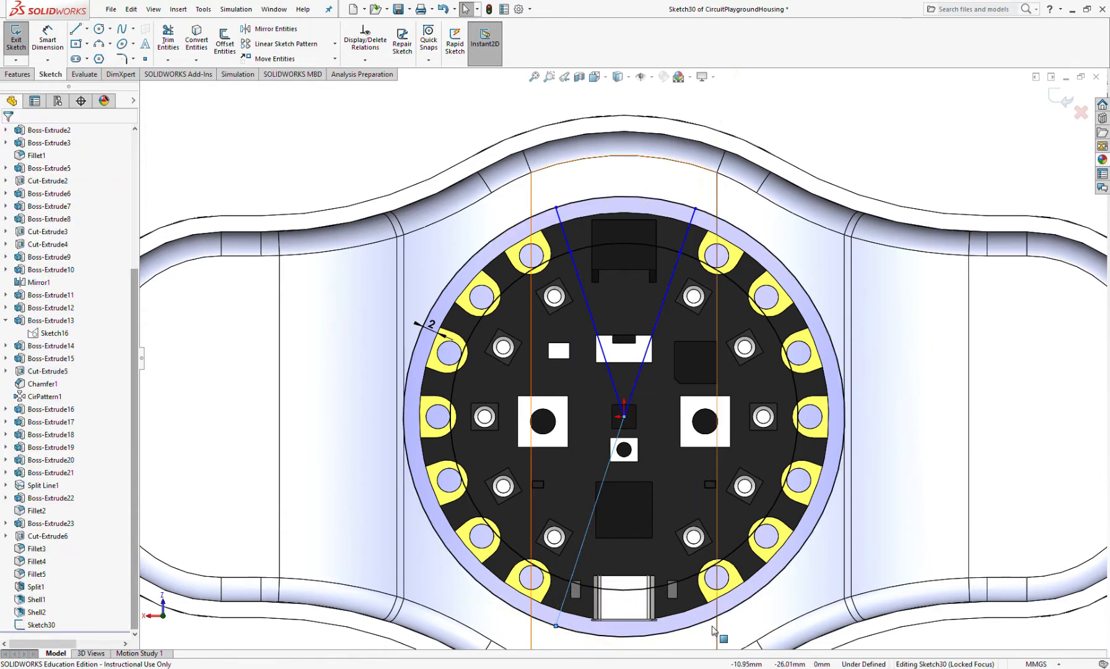
click(693, 626)
key(l)
click(694, 625)
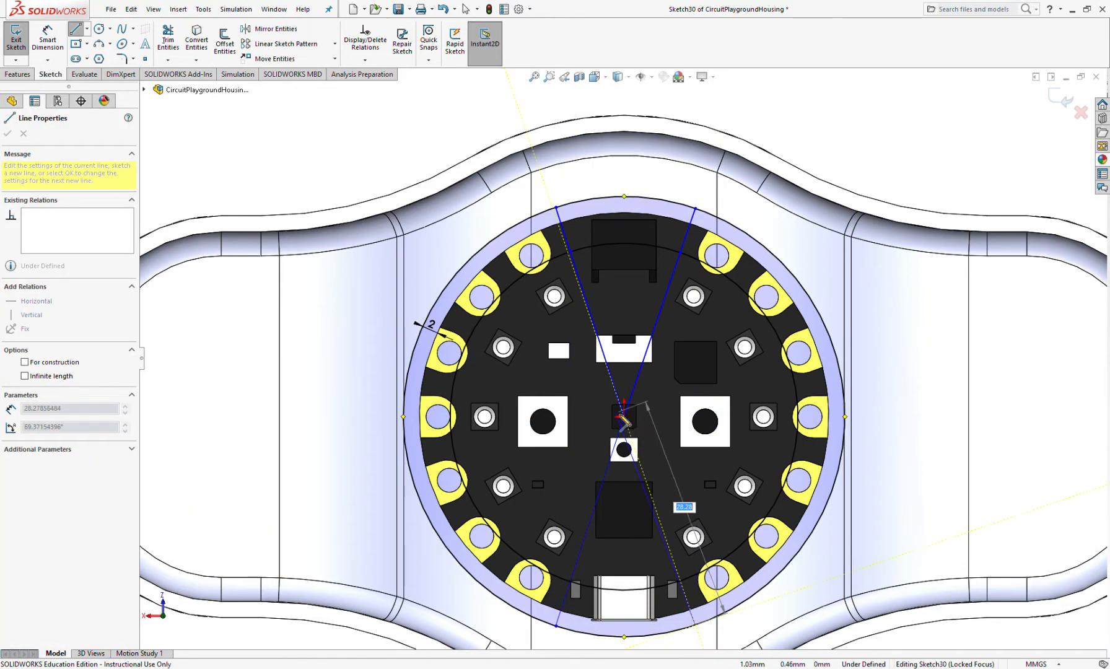
click(624, 417)
key(Escape)
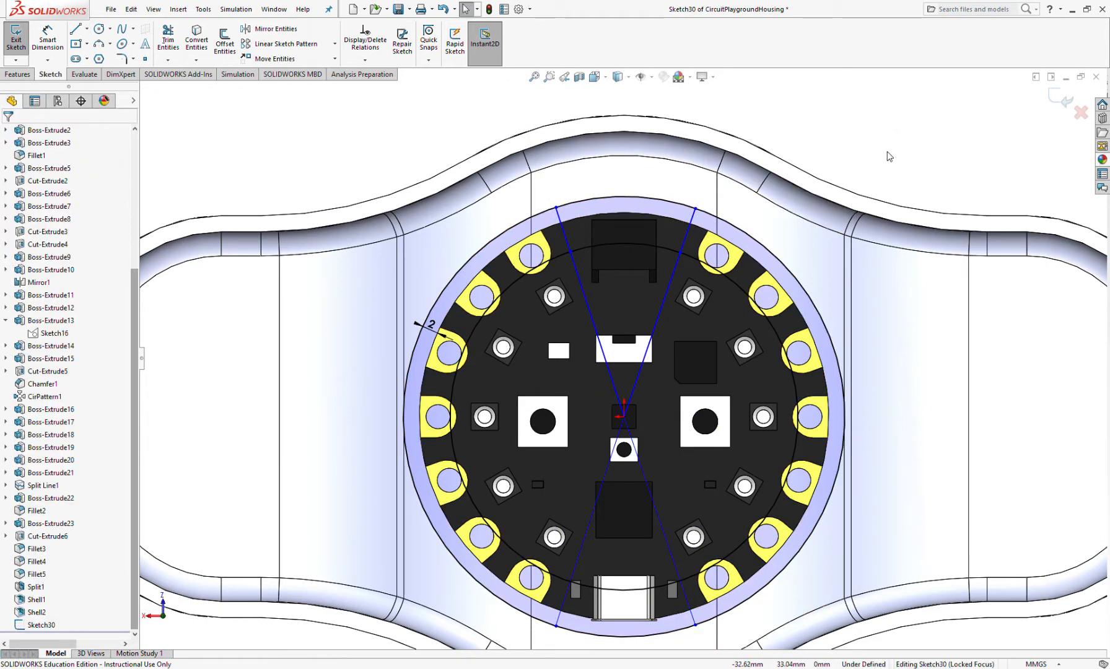
key(l)
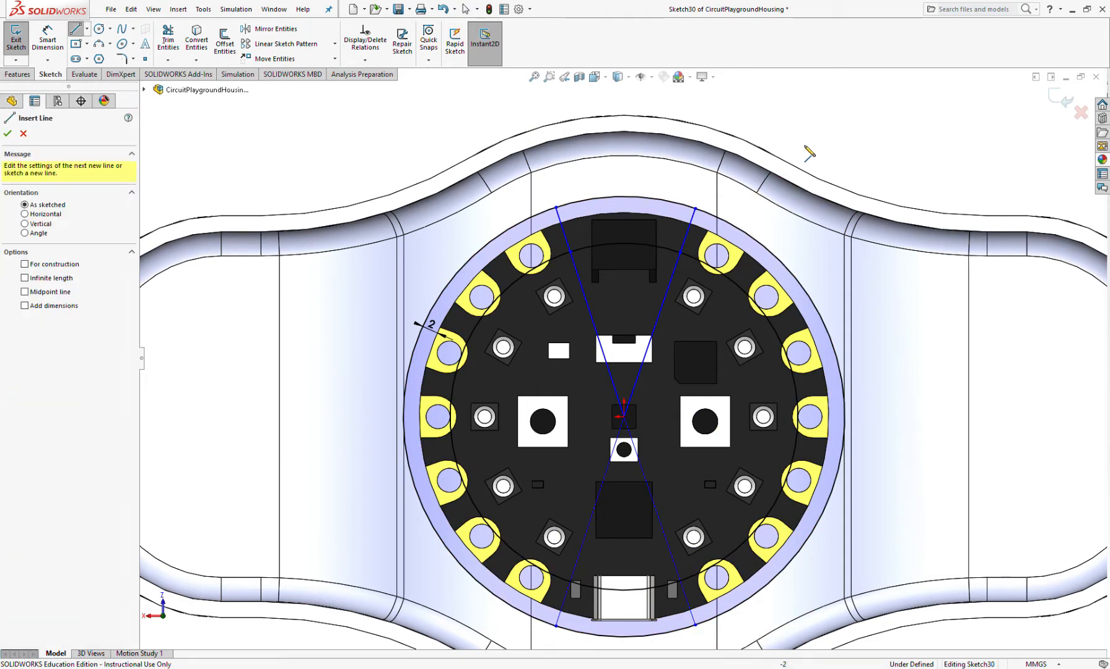
right_drag(855, 145, 941, 156)
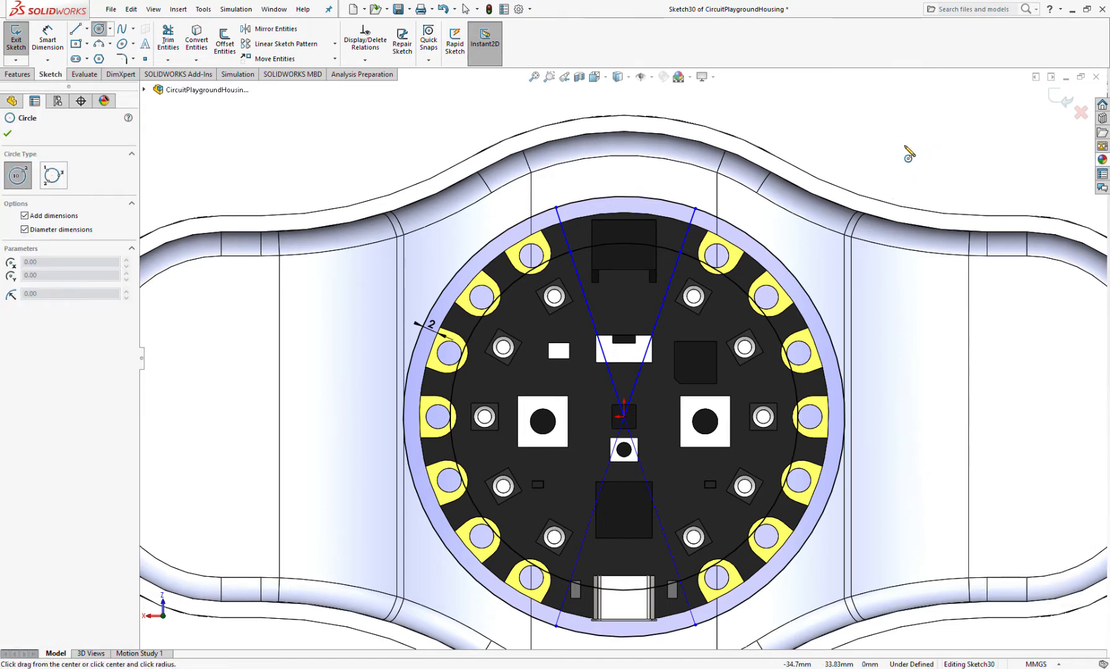
key(l)
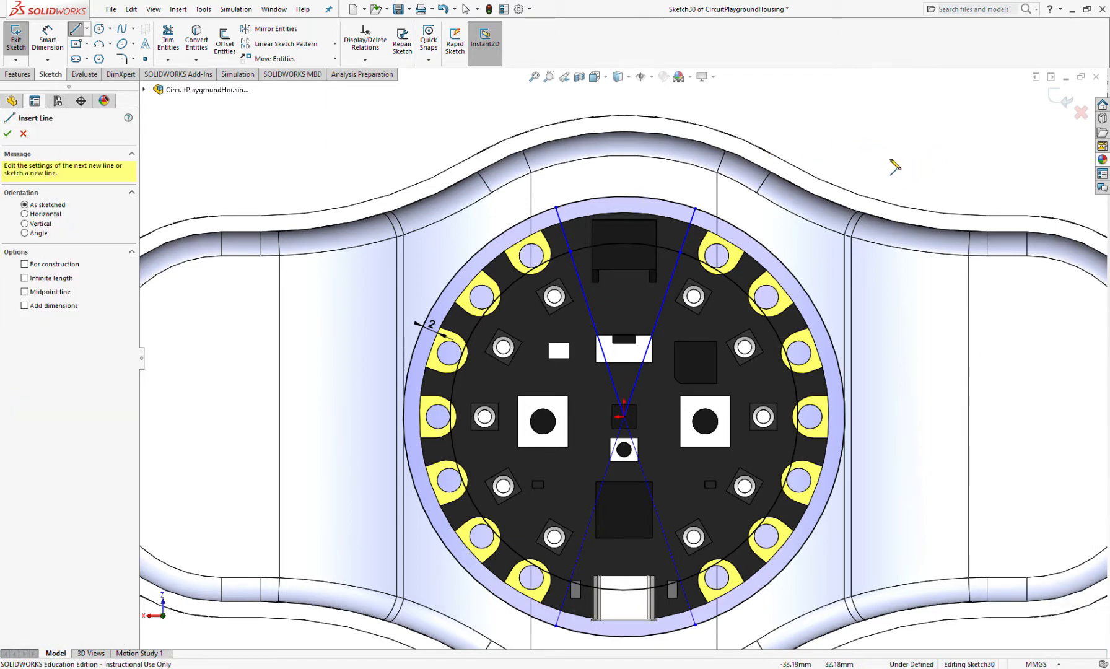
right_drag(866, 184, 961, 145)
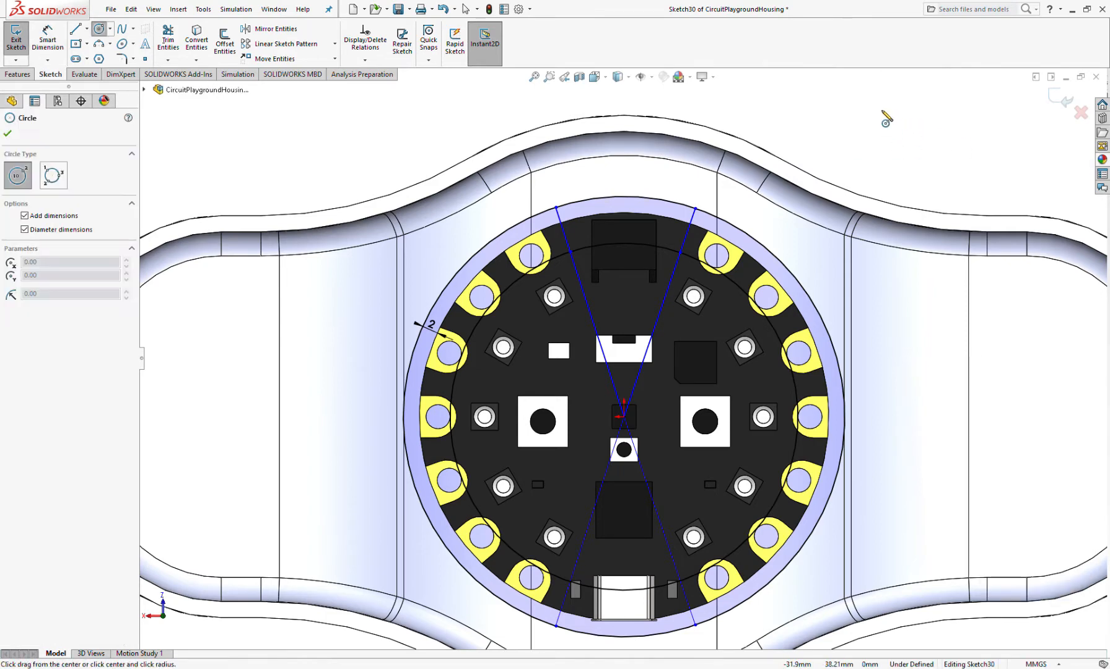
right_drag(886, 118, 797, 152)
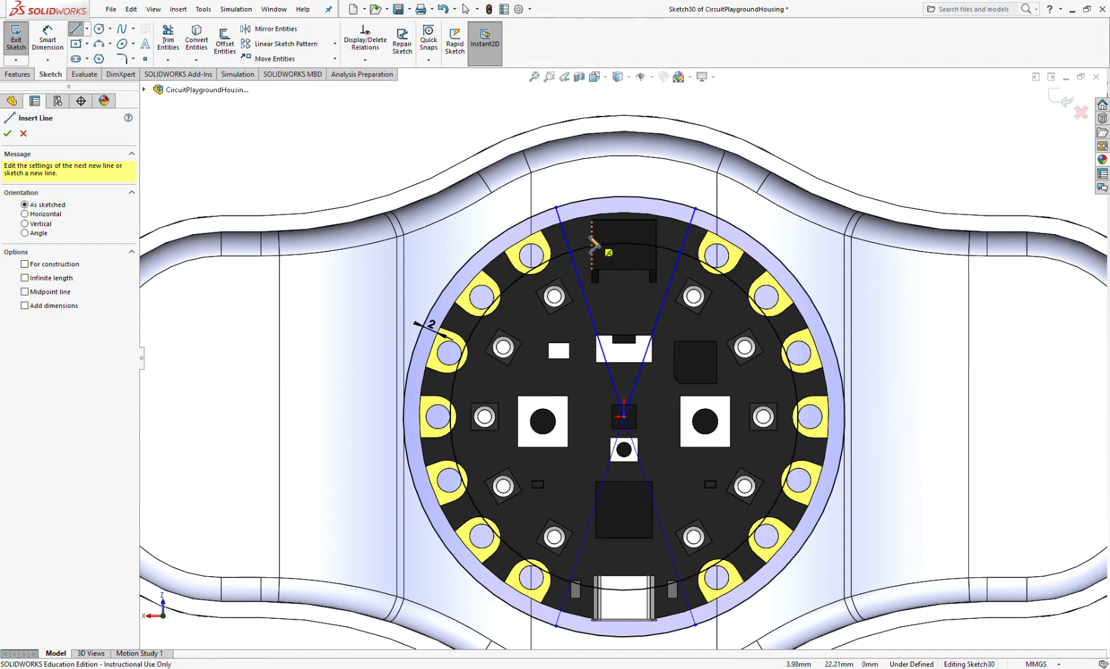
key(Escape)
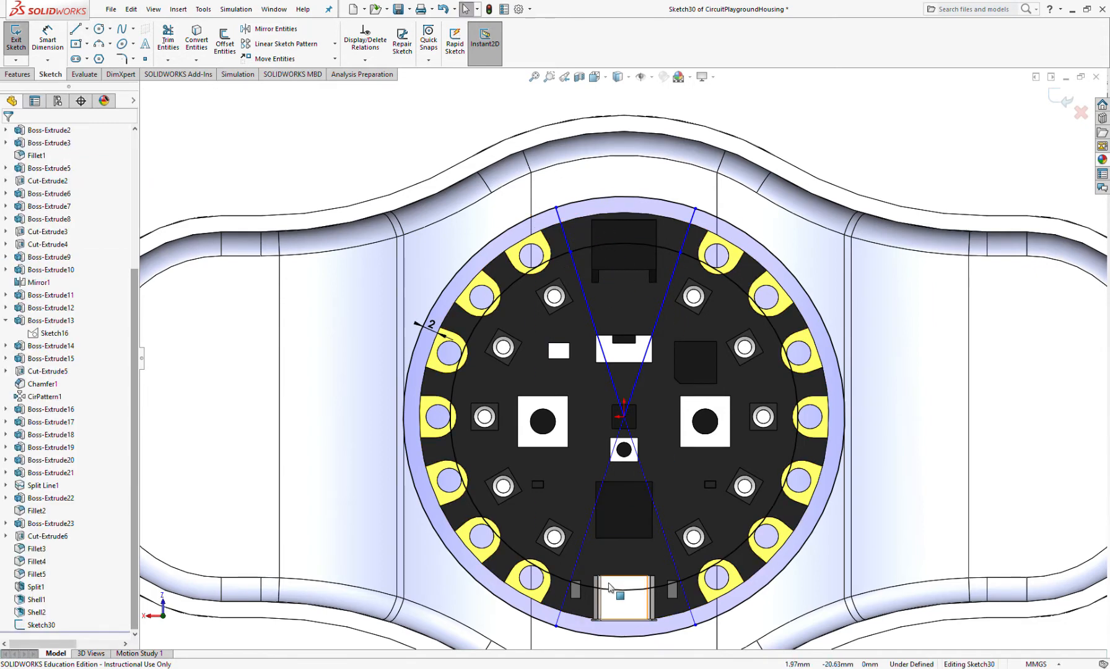
Dimension the angle between the two lines flanking the black connector at 36 degrees.
click(48, 41)
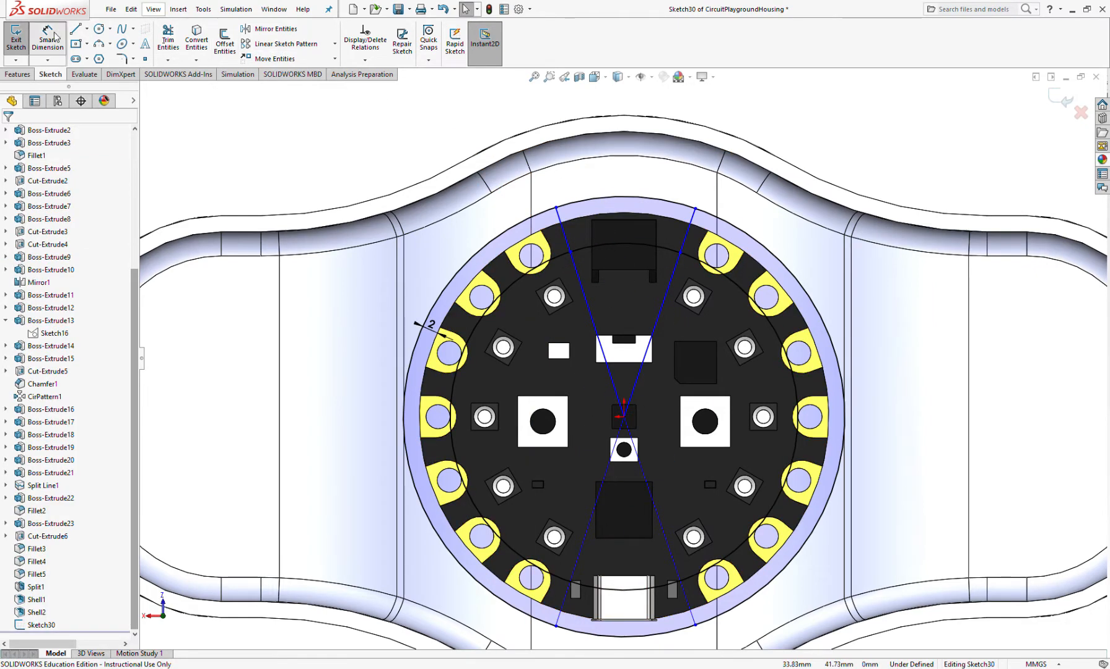
click(620, 388)
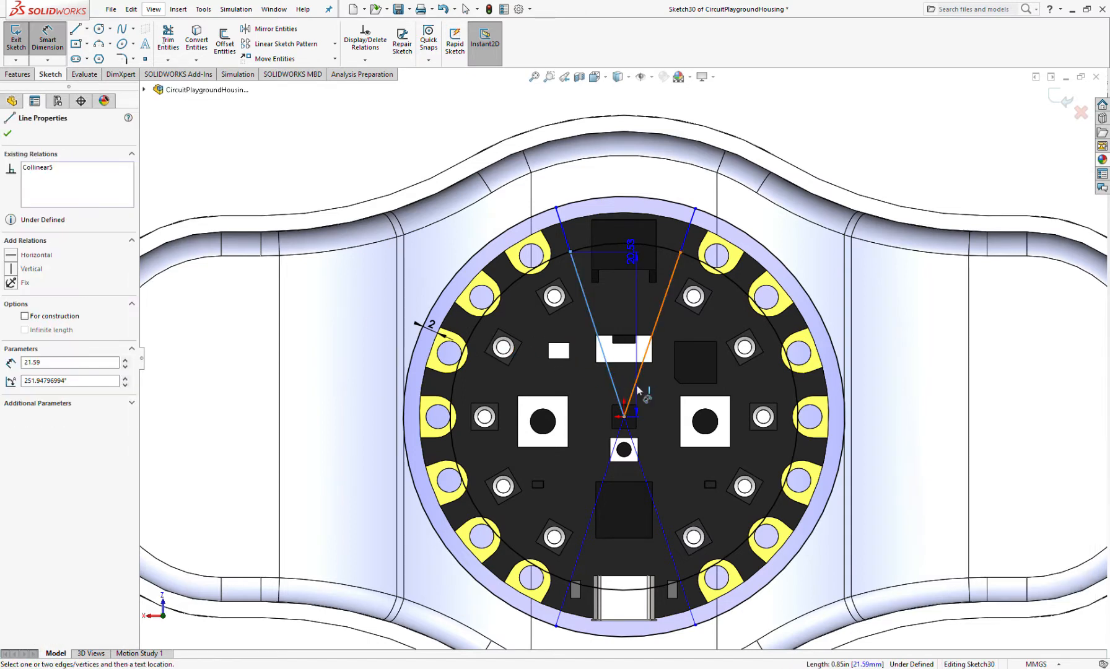
click(638, 98)
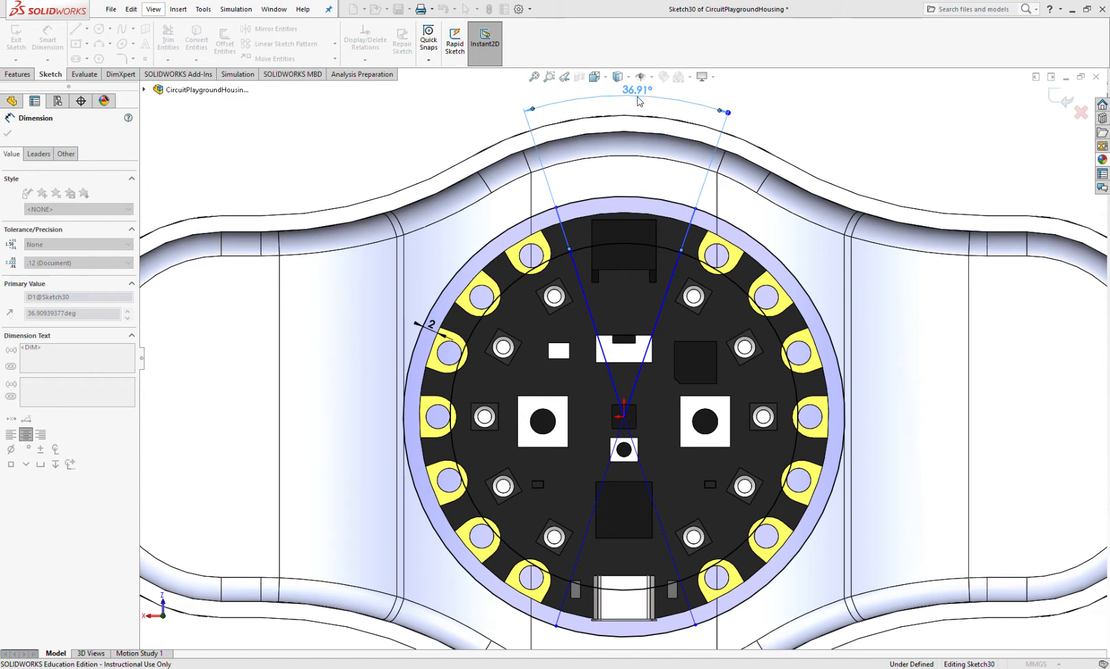
text(36)
key(Return)
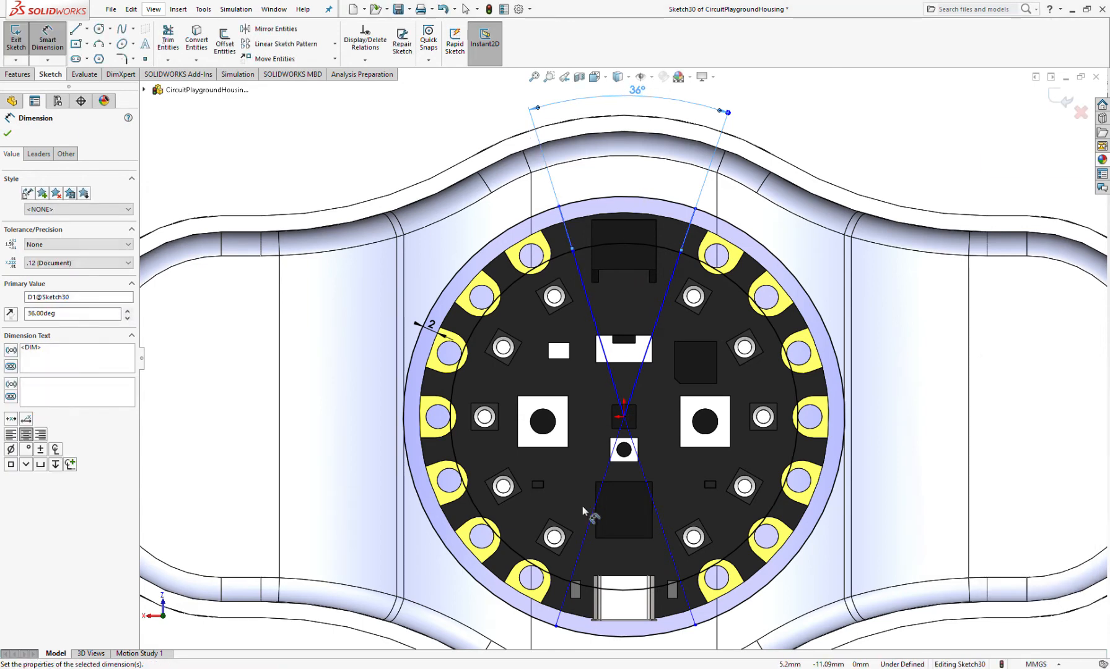
Dimension the angle between the two lines flanking the USB connector at 36 degrees.
click(590, 533)
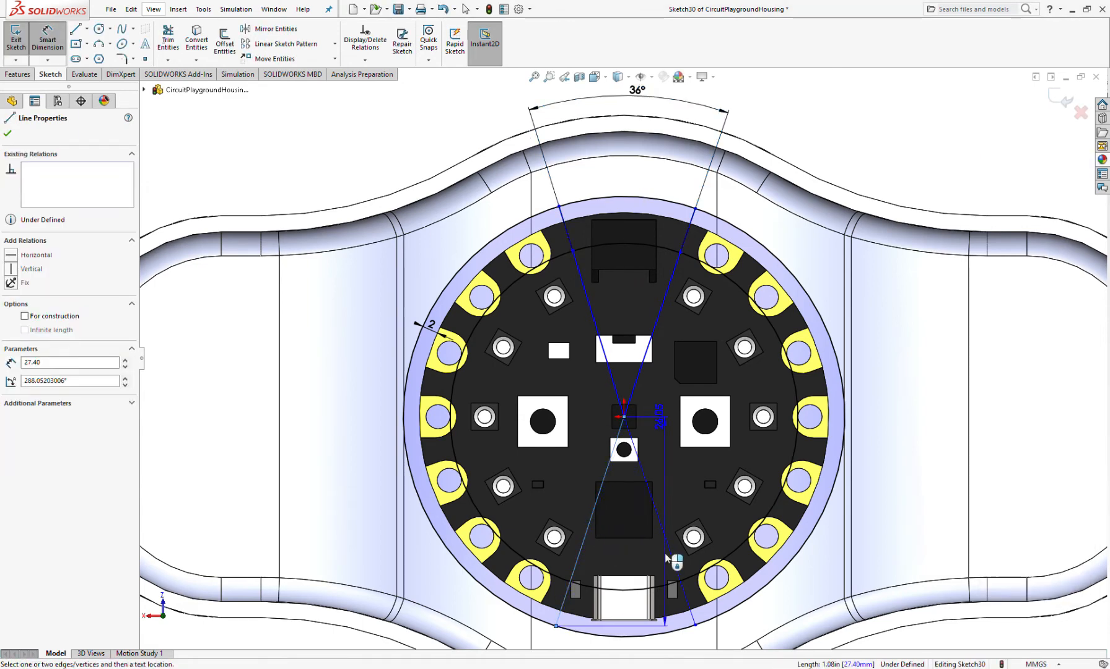
click(671, 555)
click(621, 560)
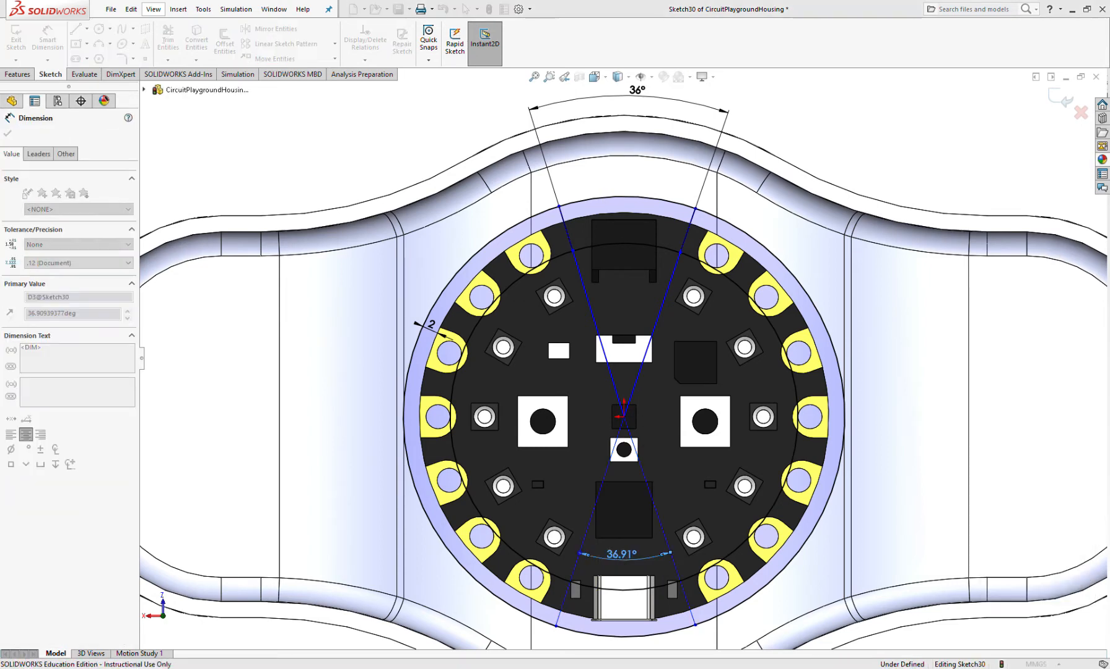
text(36)
key(Return)
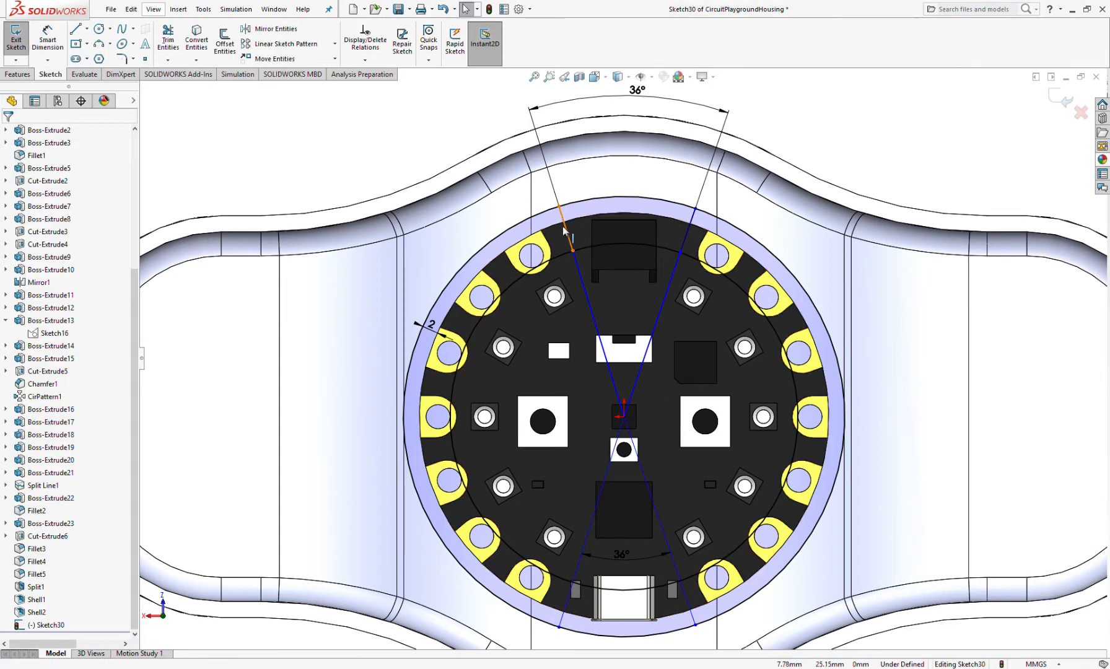
Add a horizontal relation between the outer endpoints of the two lines beside the black connector.
scroll(600, 244, down, 2)
scroll(650, 286, up, 1)
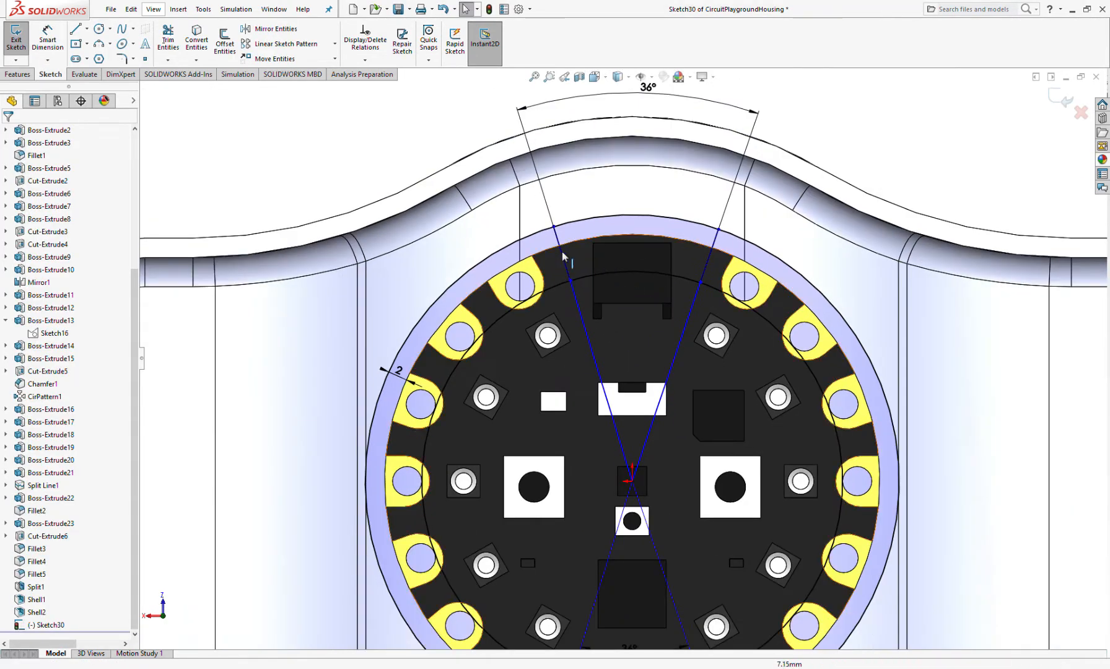
click(553, 227)
ctrl+click(718, 230)
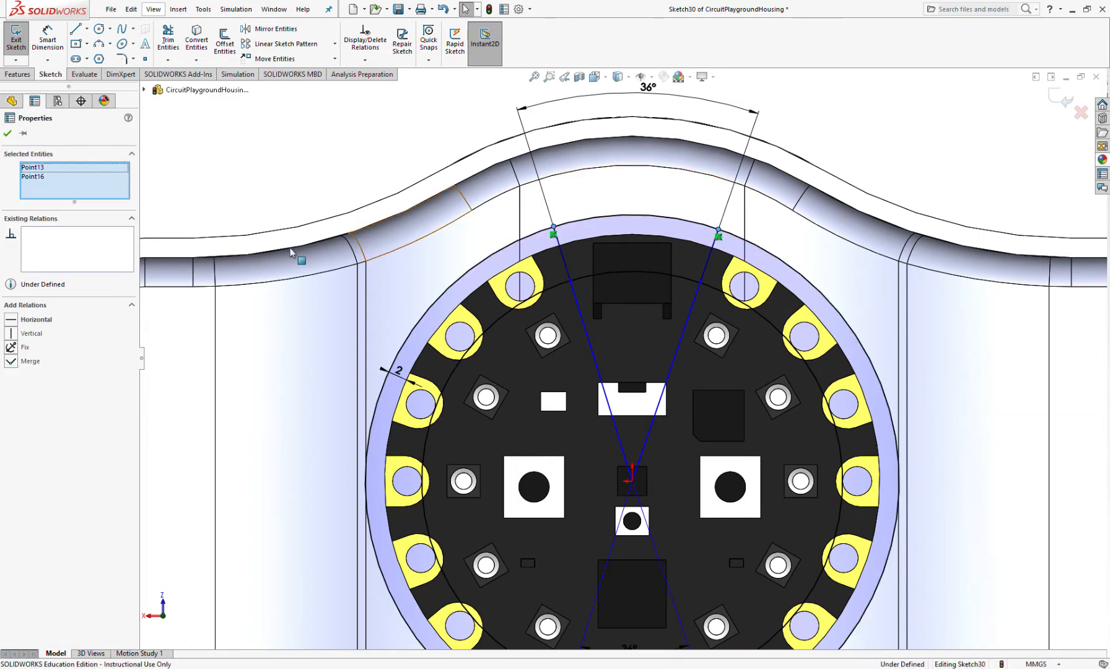
Add a horizontal relation between the outer endpoints of the two lines beside the USB connector.
scroll(643, 355, up, 5)
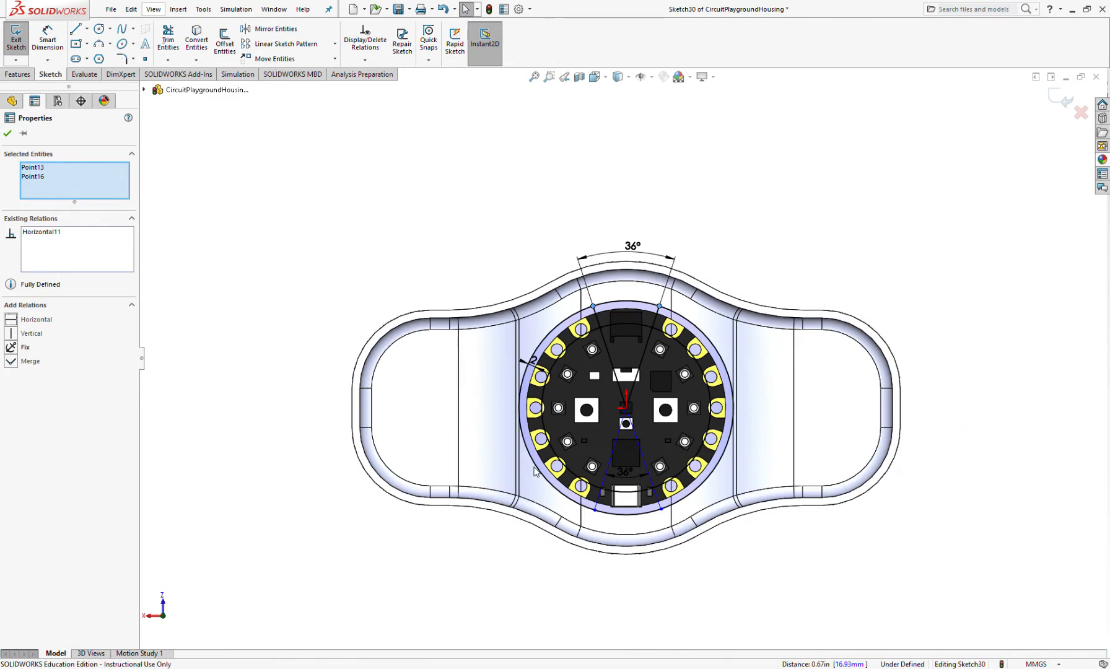
scroll(576, 442, down, 4)
click(657, 515)
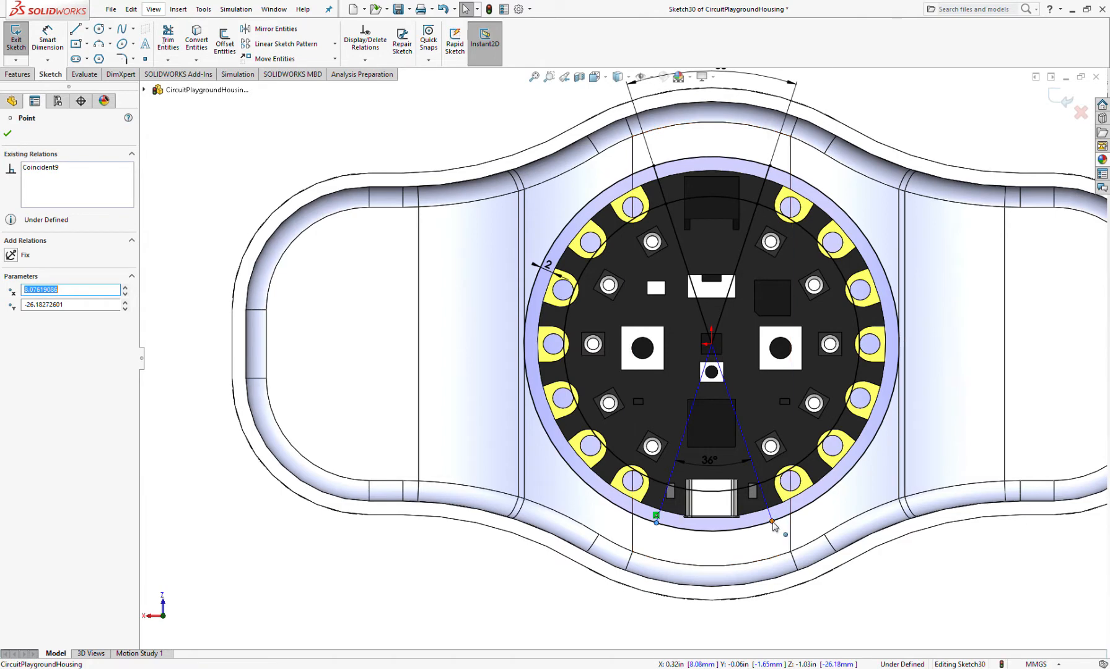
ctrl+click(772, 514)
click(13, 320)
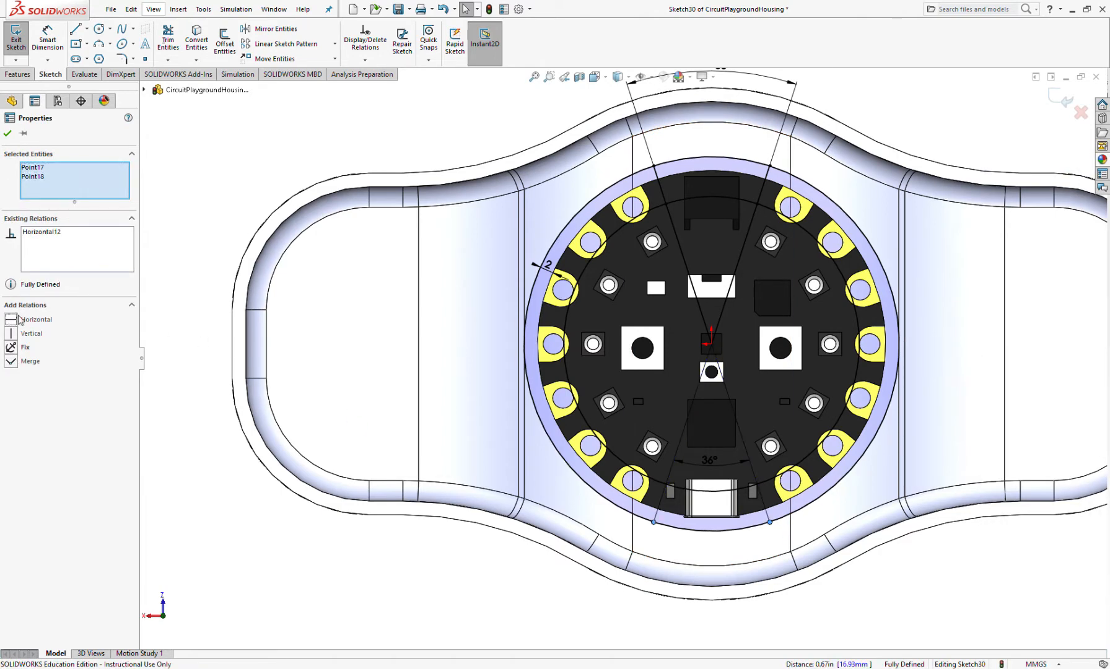
Trim the circle arcs across both connector gaps and the line portions inside the inner circle, leaving two ring segments.
click(168, 37)
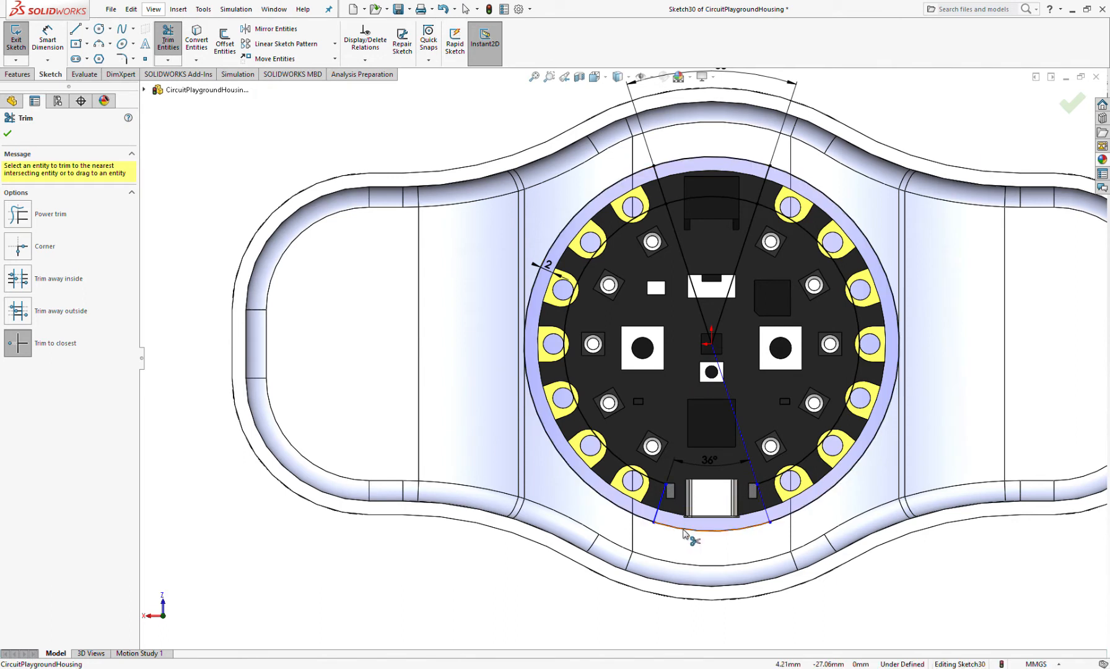
click(683, 531)
click(741, 453)
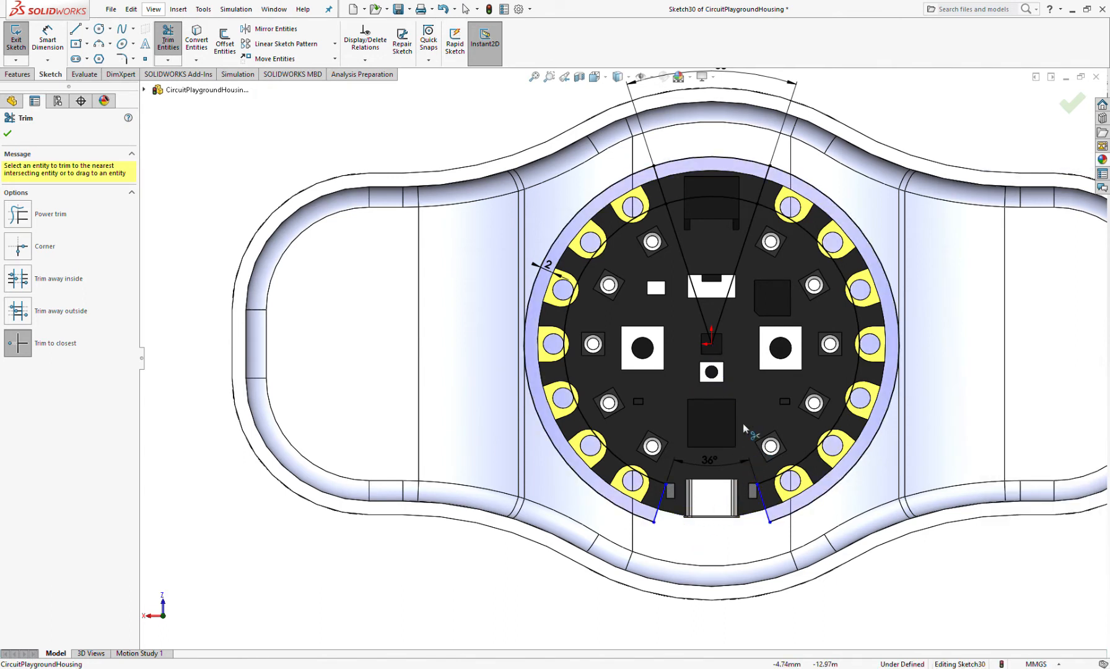
click(676, 236)
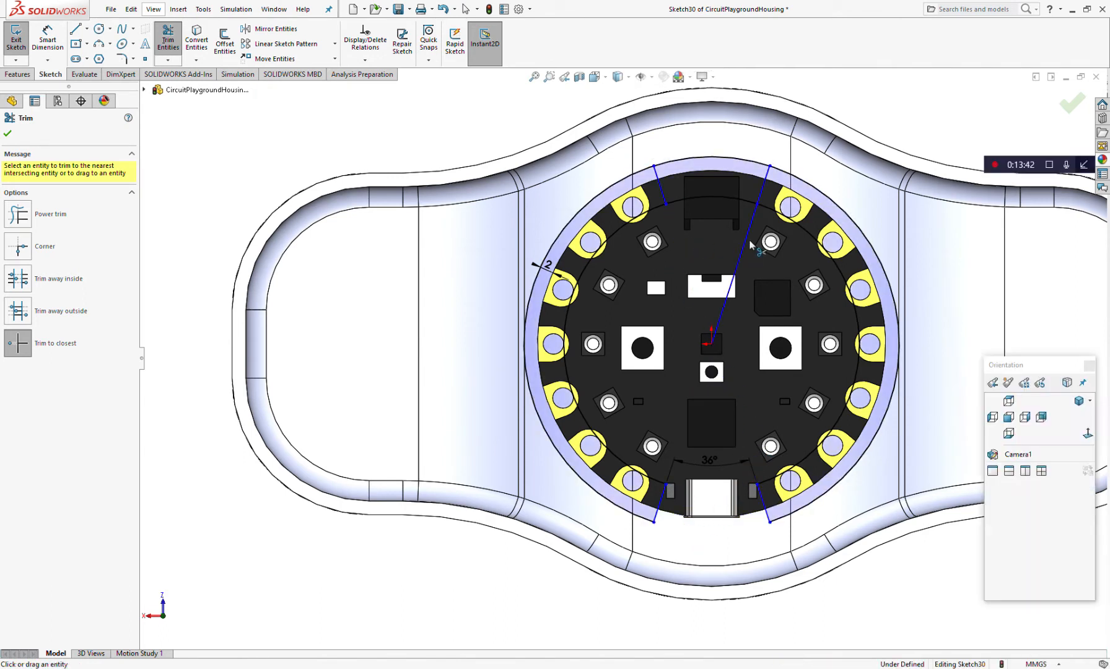
click(741, 198)
click(736, 160)
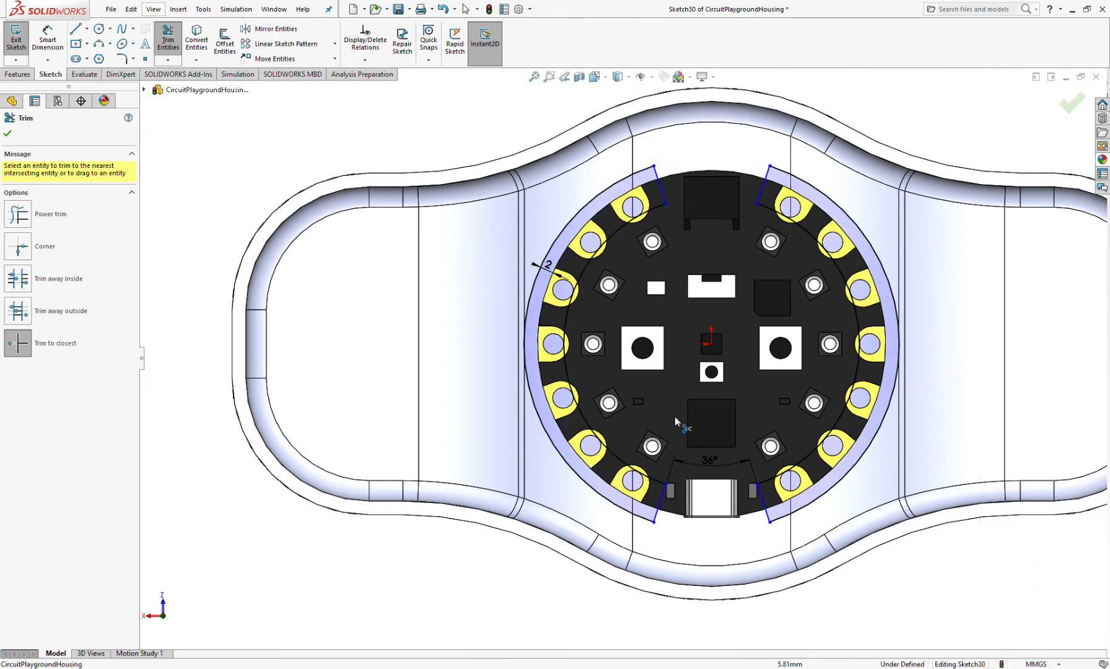
key(Escape)
Add a horizontal relation between the two inner corner points of the ring segments beside the USB connector.
click(757, 484)
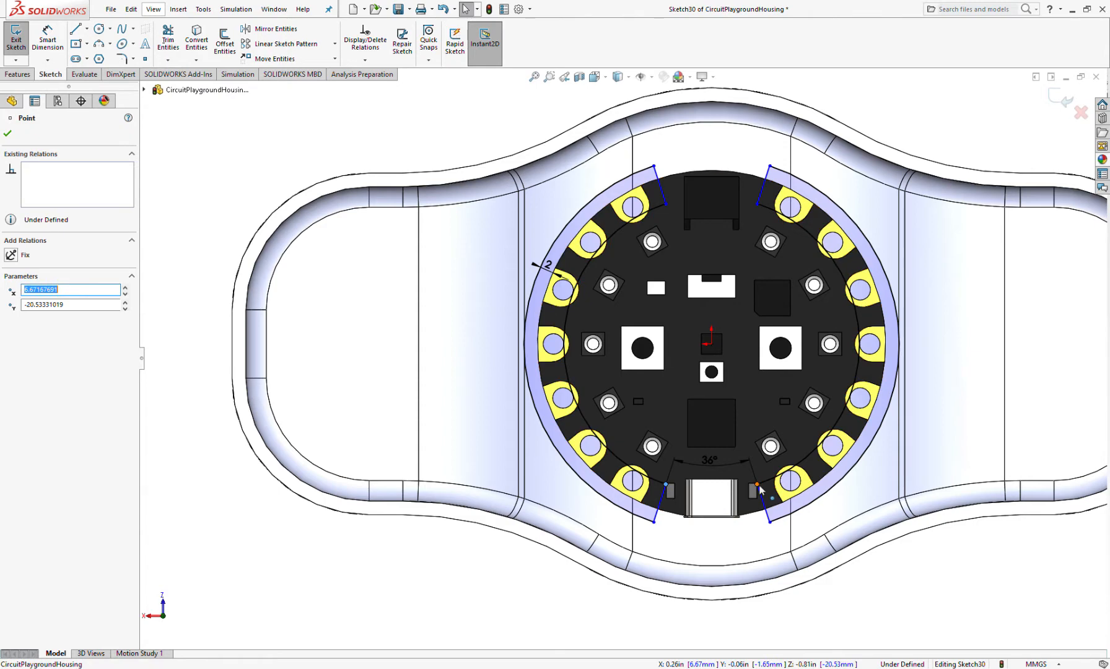
ctrl+click(666, 483)
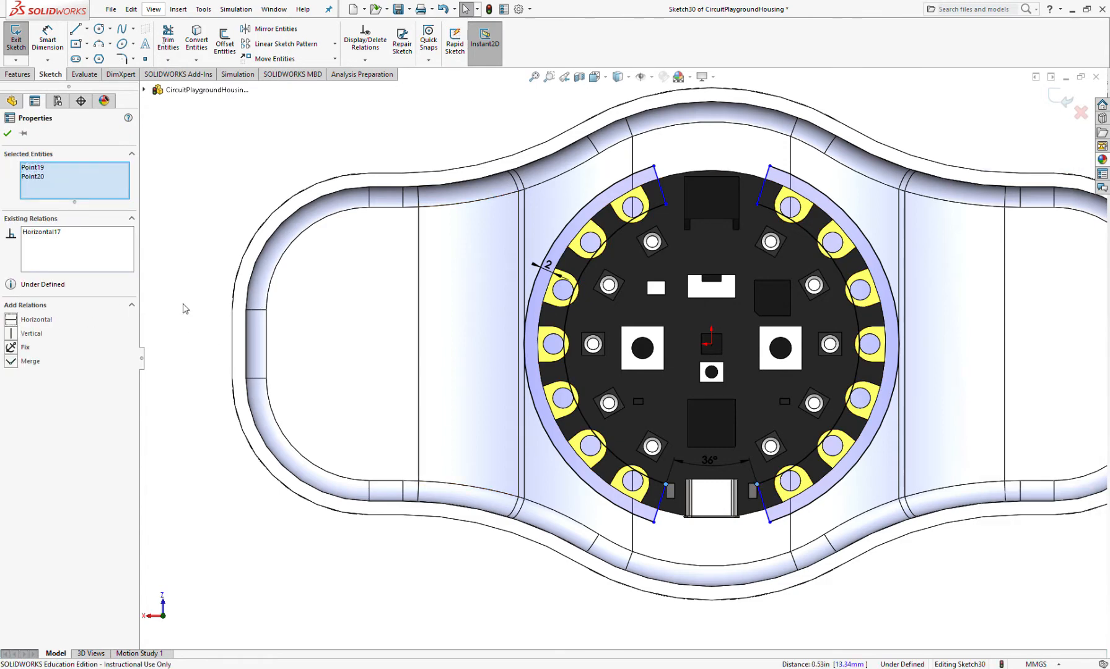
key(Escape)
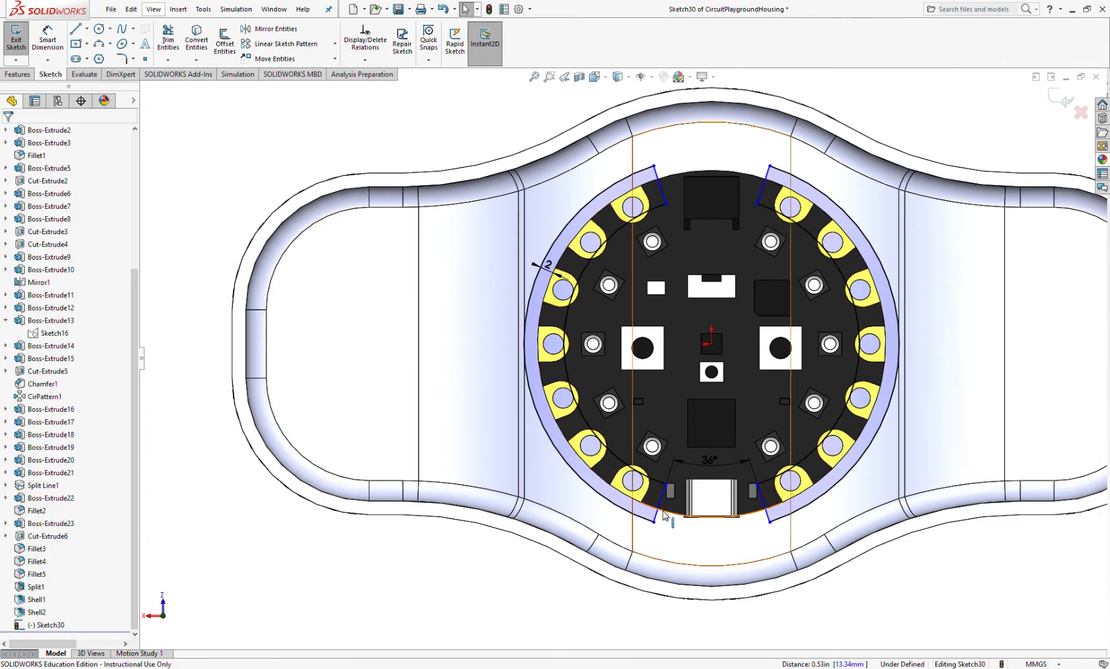
Try moving the inner corner point beside the USB connector to test how the ring ends are constrained.
mouse_move(666, 484)
mouse_down()
mouse_move(632, 467)
mouse_move(675, 480)
mouse_up()
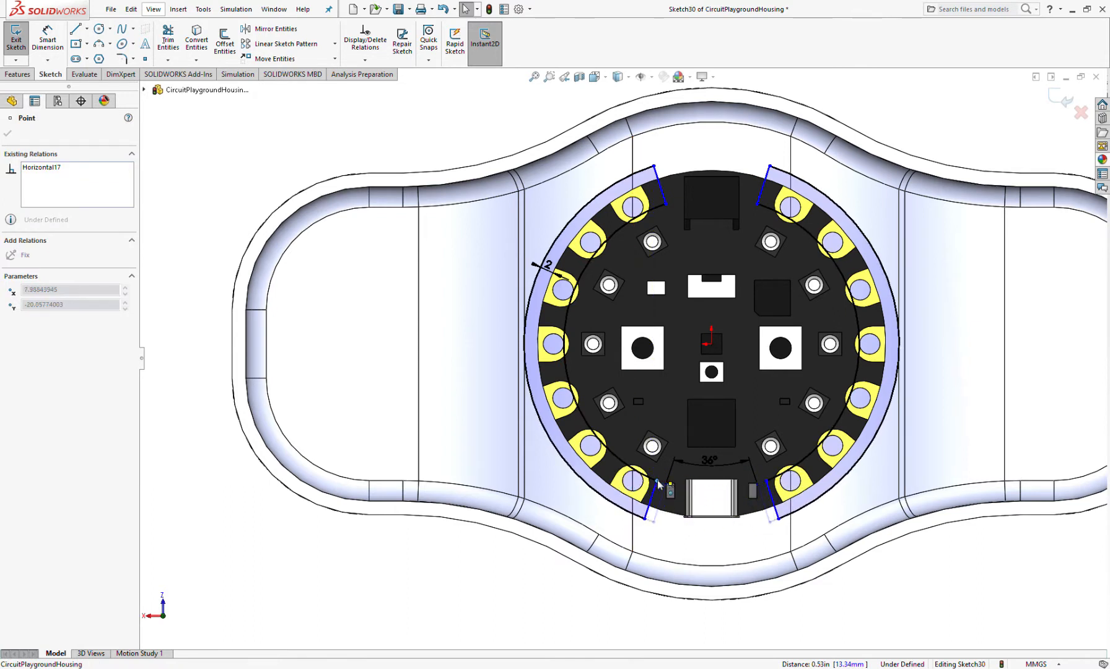
drag(658, 481, 665, 484)
scroll(761, 481, up, 4)
scroll(755, 464, down, 4)
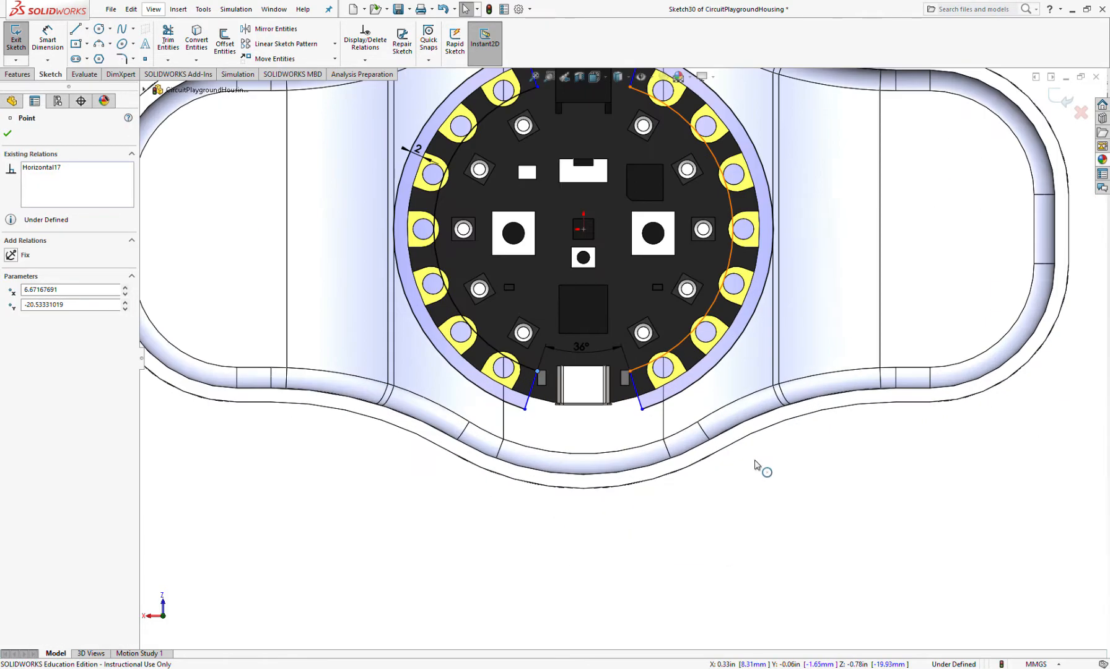
Sketch two crossing lines that join the diagonally opposite inner corner points of the two ring segments.
click(74, 30)
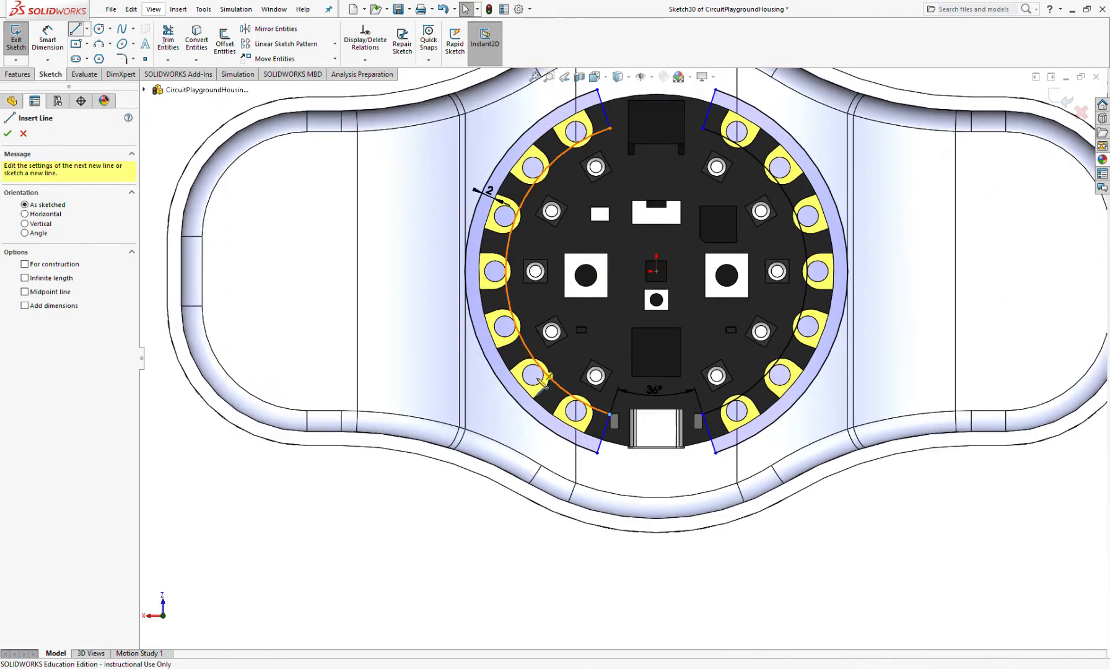
click(610, 414)
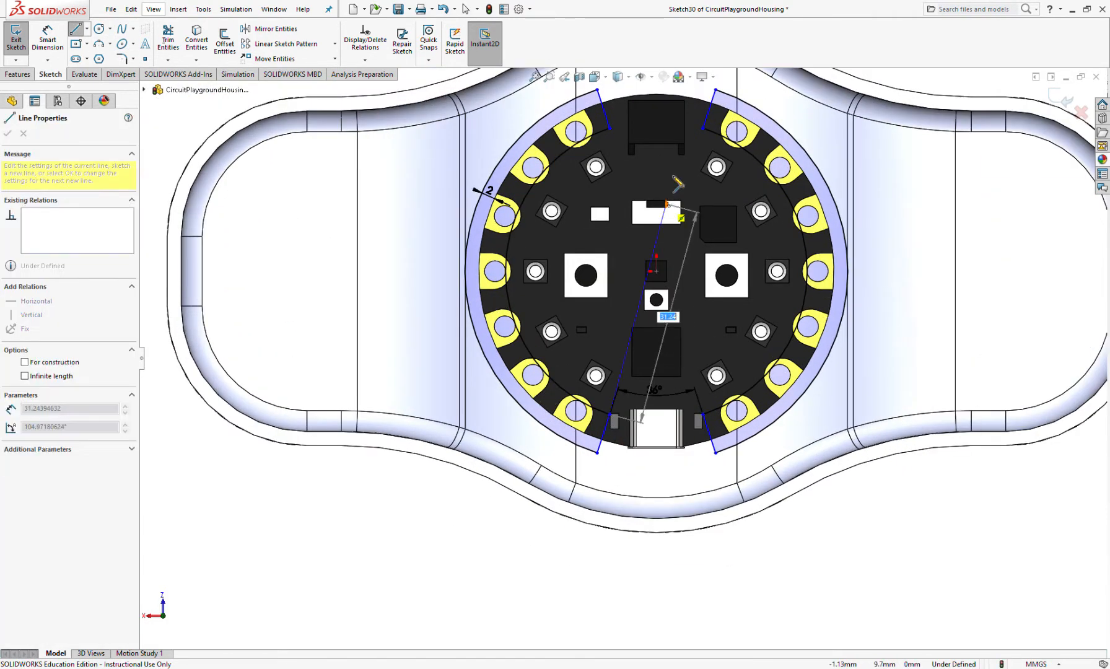
click(703, 128)
key(Escape)
click(591, 248)
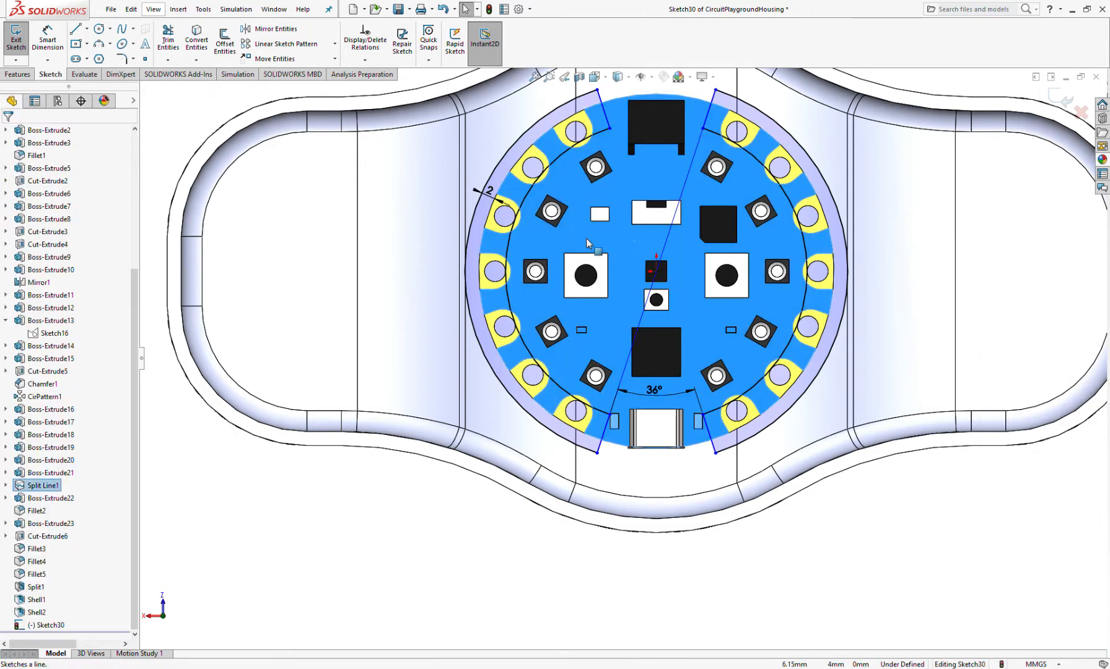
key(l)
click(610, 129)
click(699, 414)
key(Escape)
Convert both crossing diagonal lines to construction geometry.
click(670, 319)
ctrl+click(651, 291)
click(27, 435)
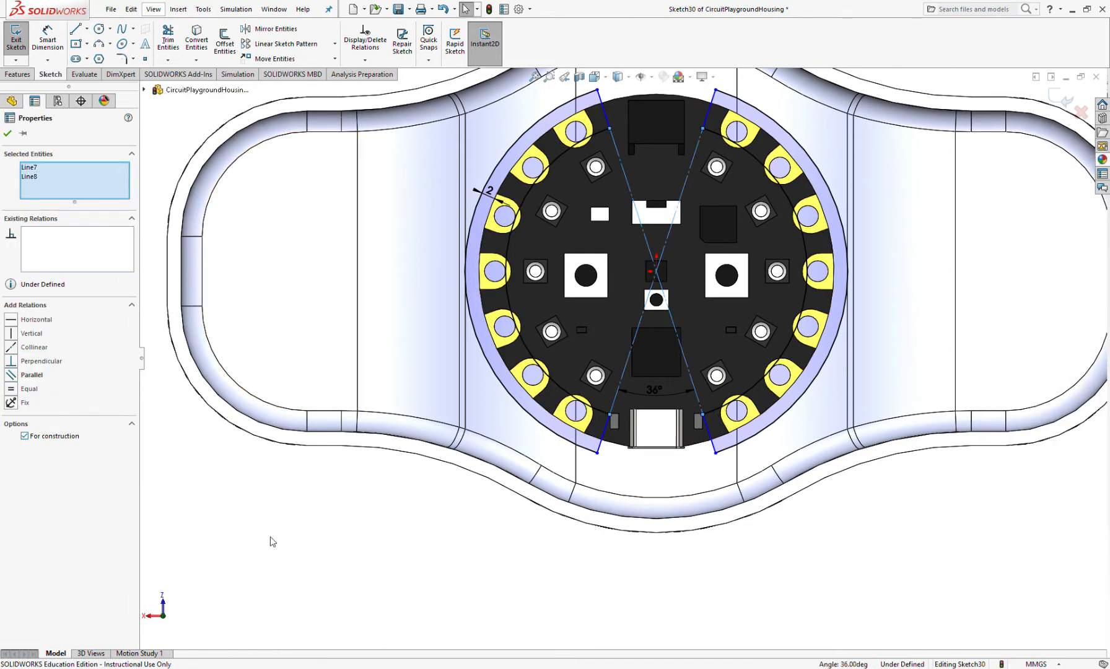
click(270, 537)
Check the relations of a diagonal and the origin, and test the sketch's freedom by moving the outer corner point beside the USB connector.
scroll(599, 351, down, 3)
click(690, 249)
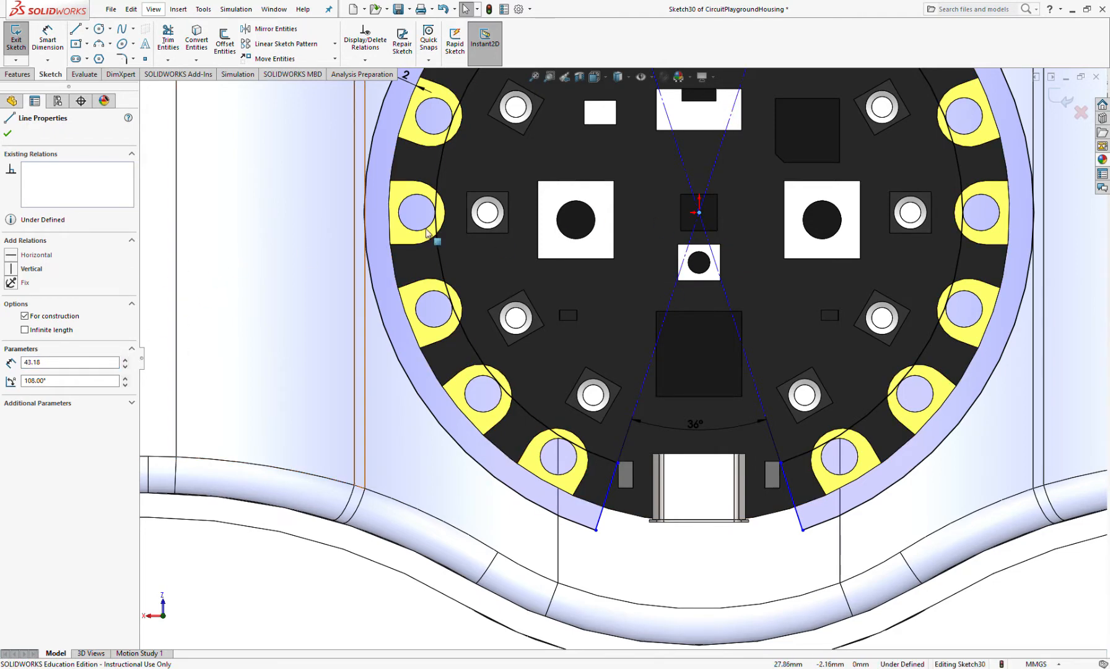
click(699, 213)
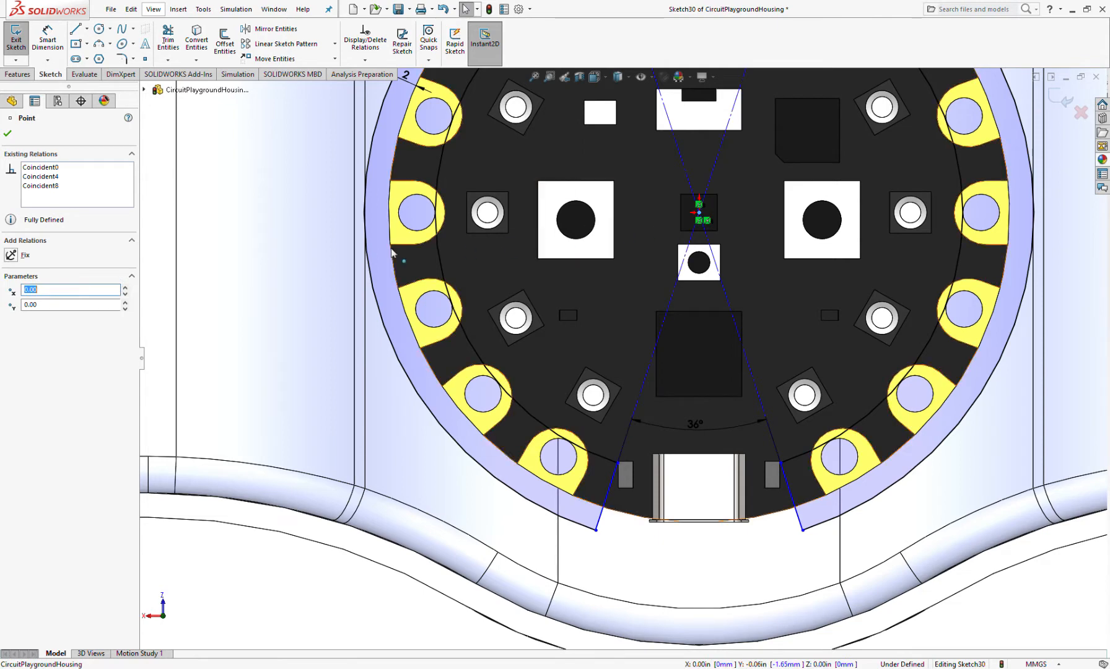
key(Escape)
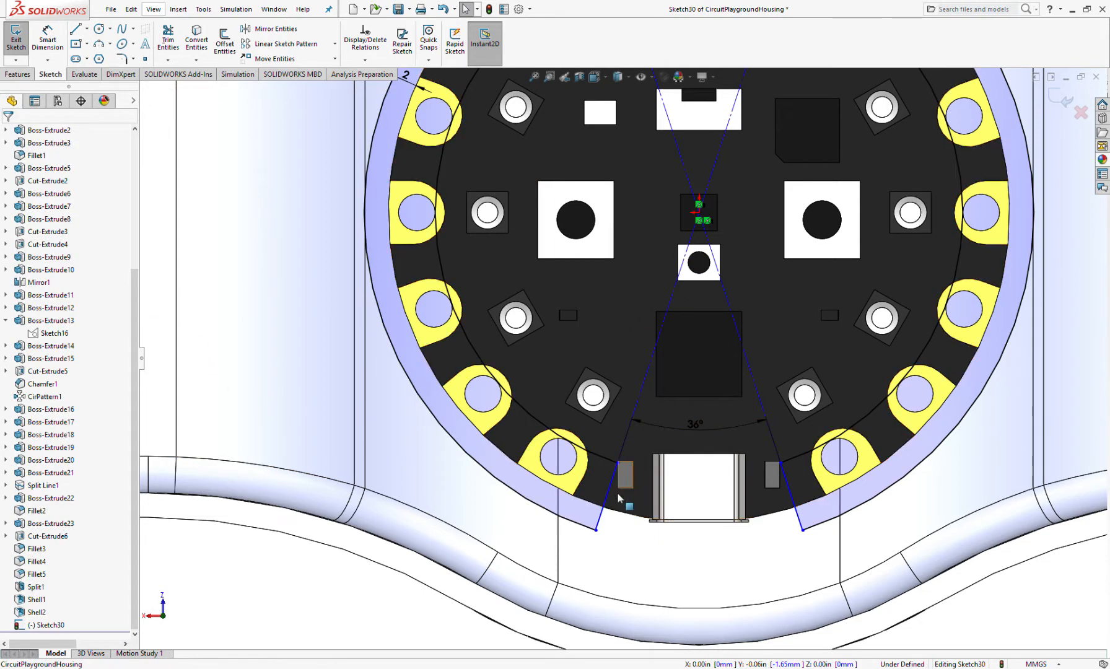
click(596, 530)
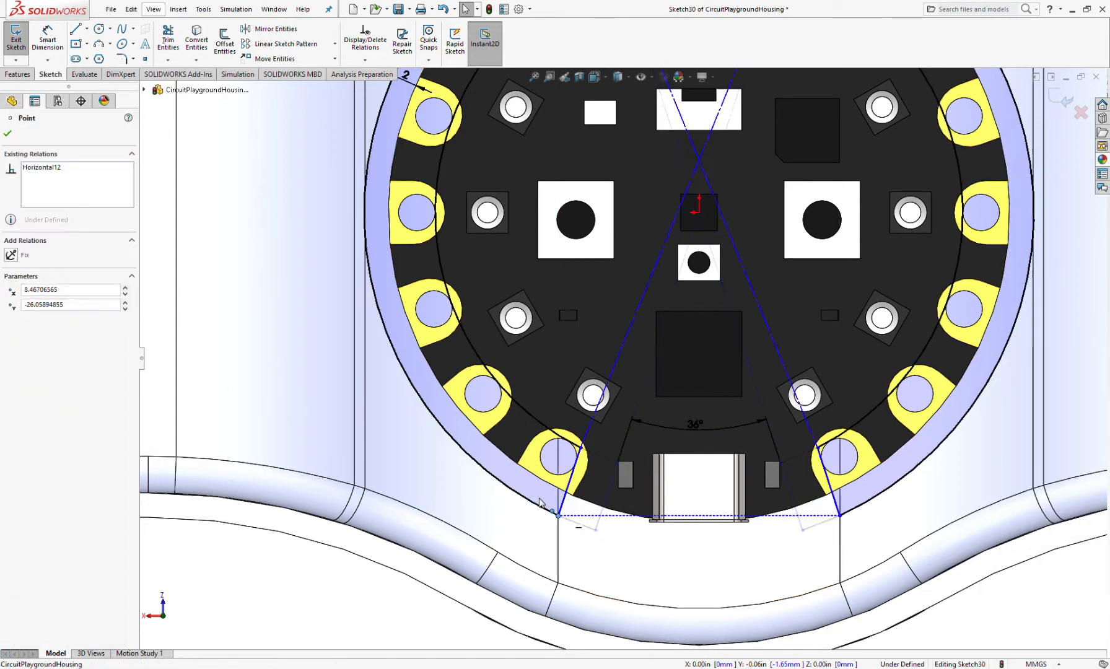
key(f)
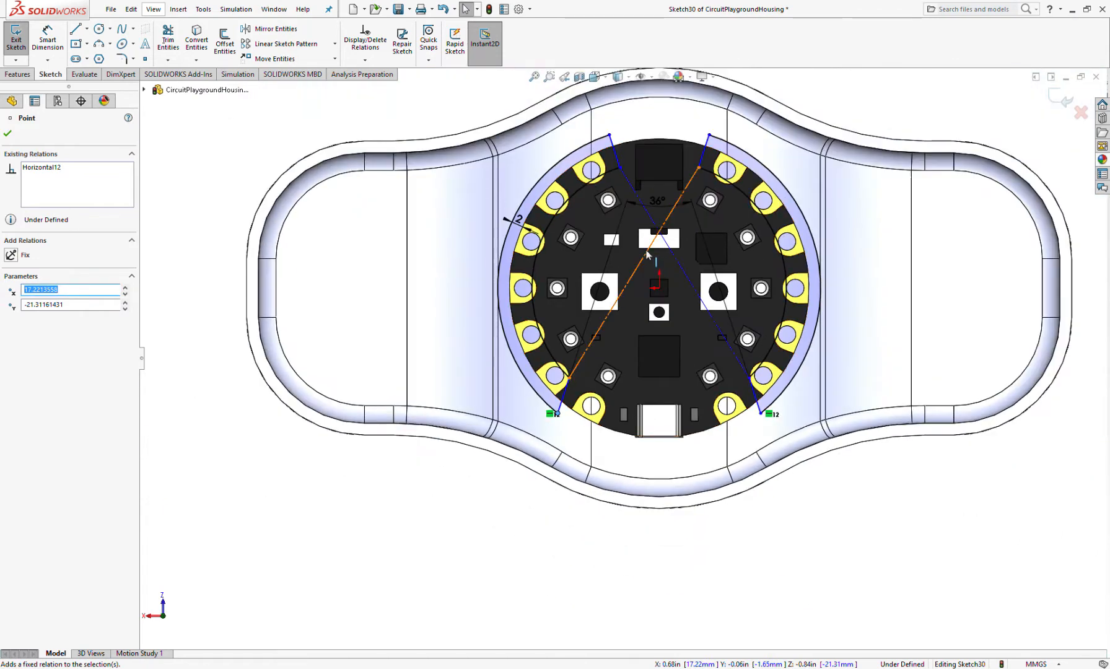
Make a diagonal construction line coincident with the origin and move the outer corner beside the black connector to about X -8, Y 26 mm.
click(648, 250)
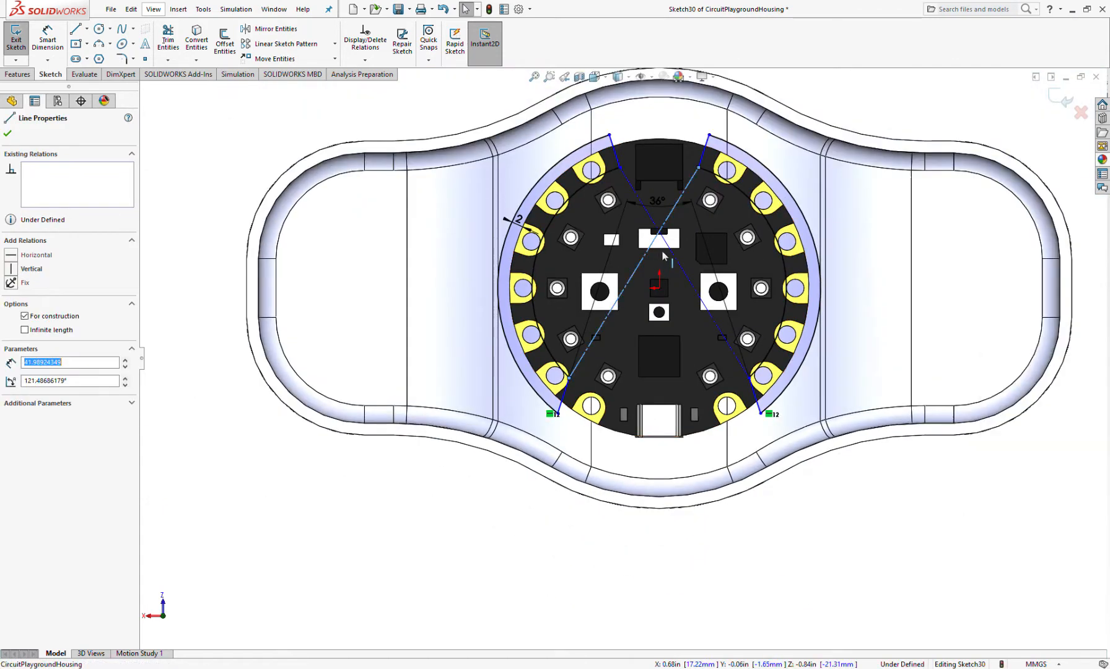
ctrl+click(659, 288)
click(13, 348)
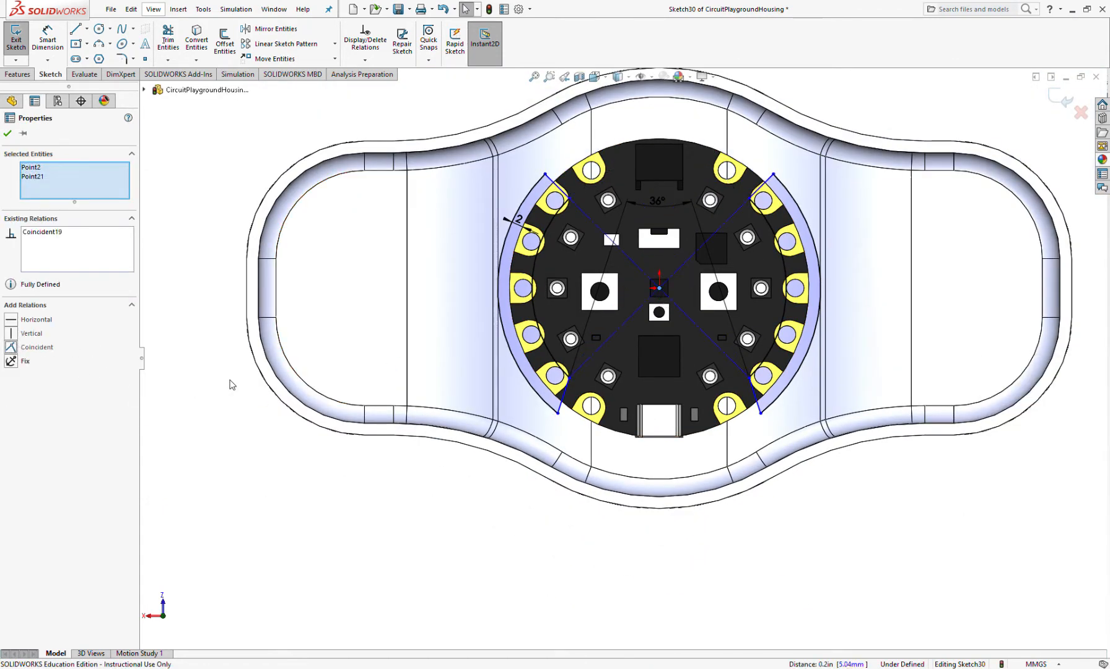
mouse_move(774, 174)
mouse_down()
mouse_move(689, 132)
mouse_move(706, 133)
mouse_up()
scroll(695, 195, down, 2)
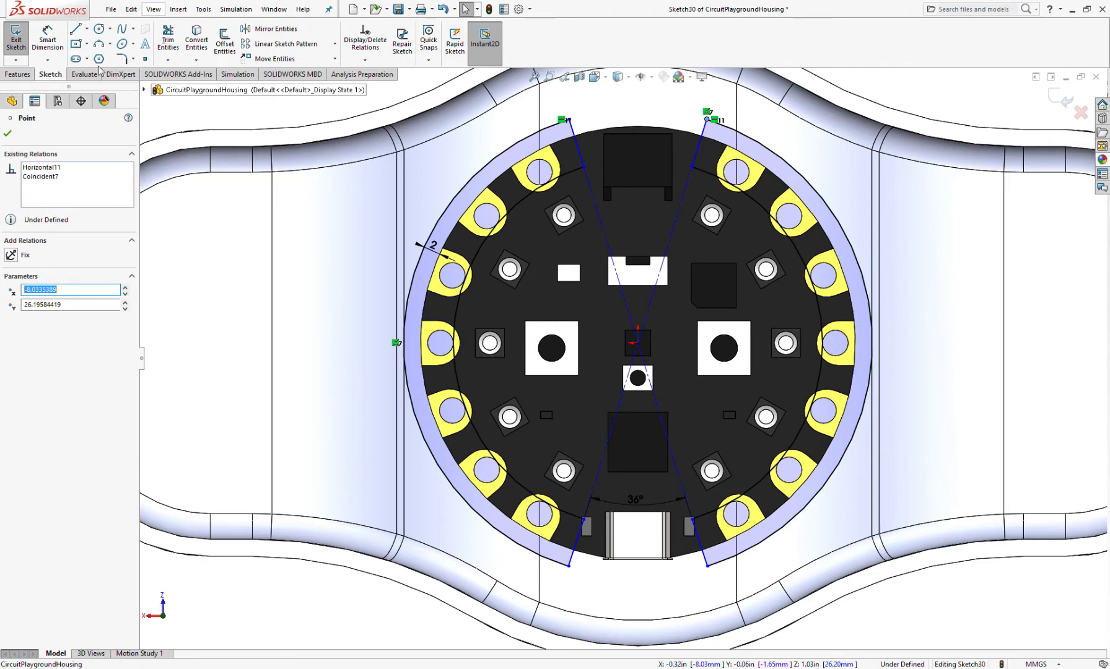
Dimension the angle between the two ring end lines beside the black connector at 36° and close the sketch.
click(52, 51)
click(582, 154)
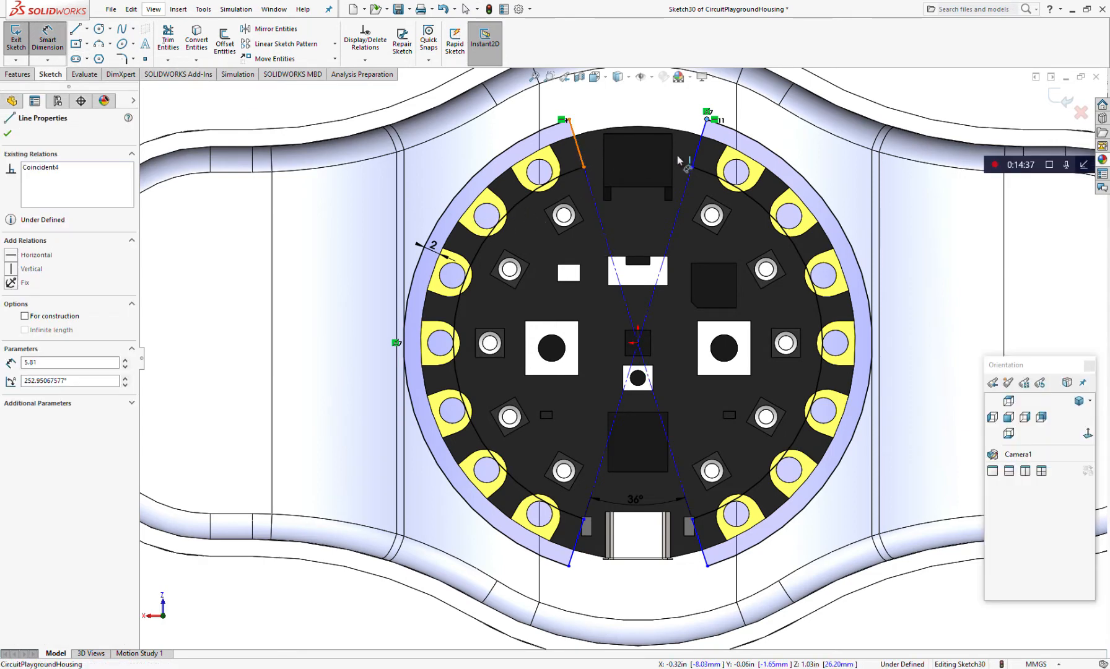
key(Escape)
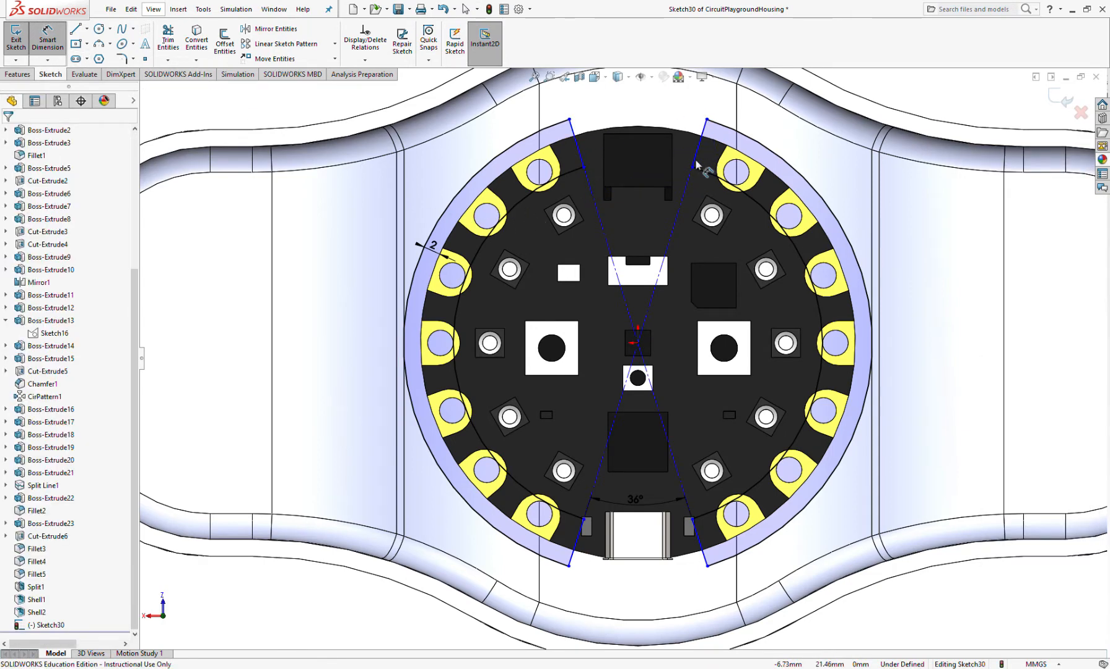
click(693, 162)
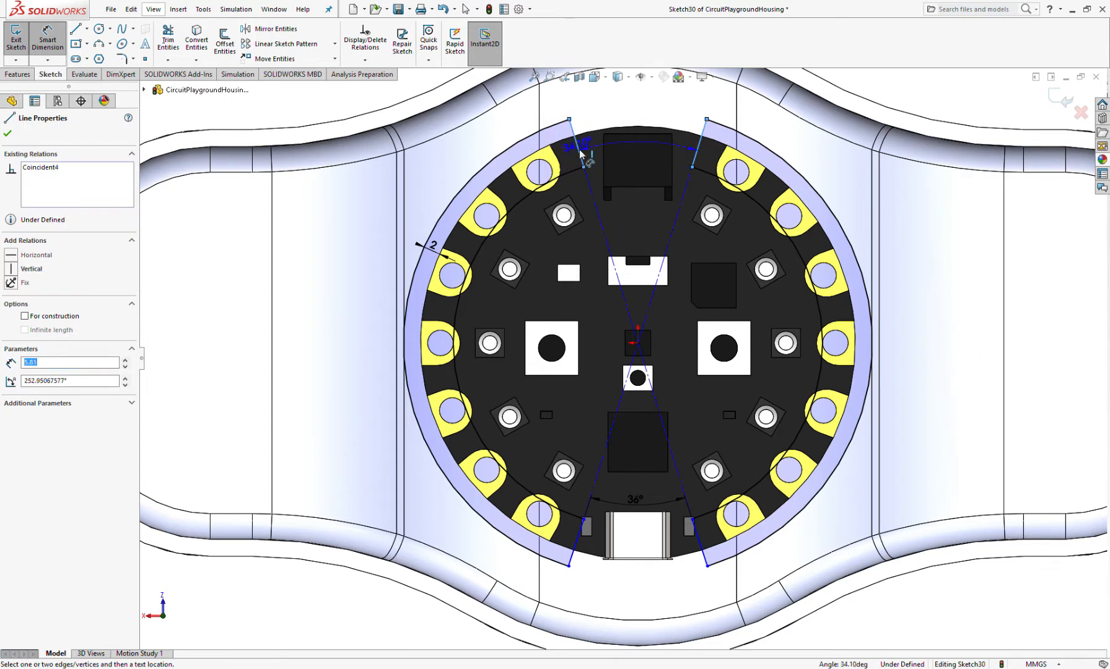
click(630, 126)
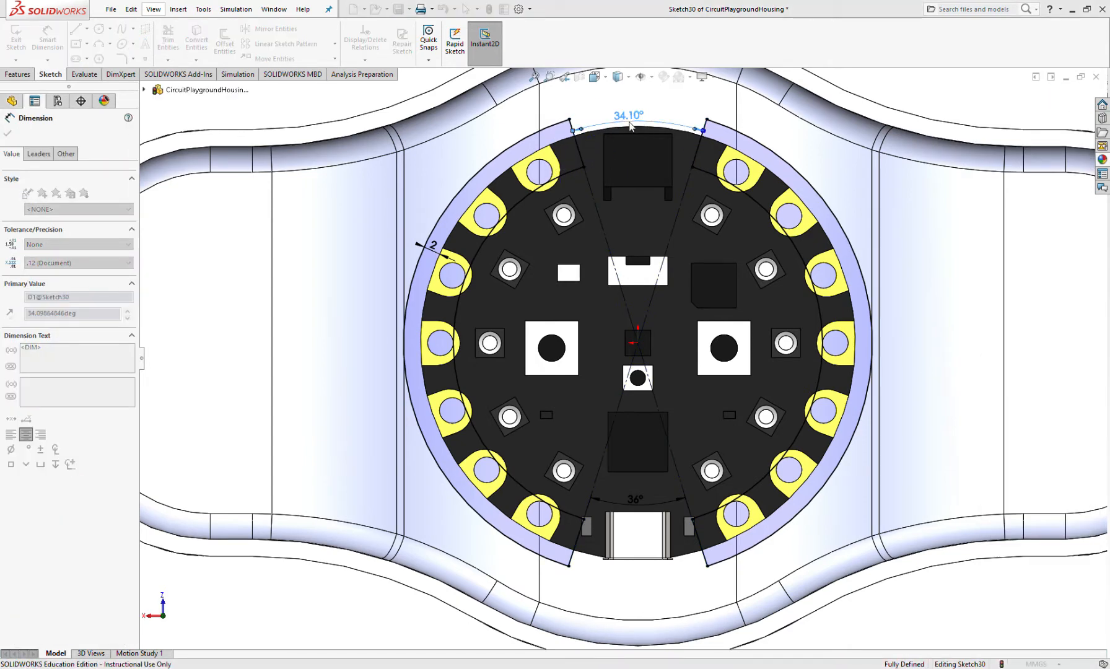
text(36)
key(Return)
key(Escape)
key(Escape)
scroll(615, 314, up, 1)
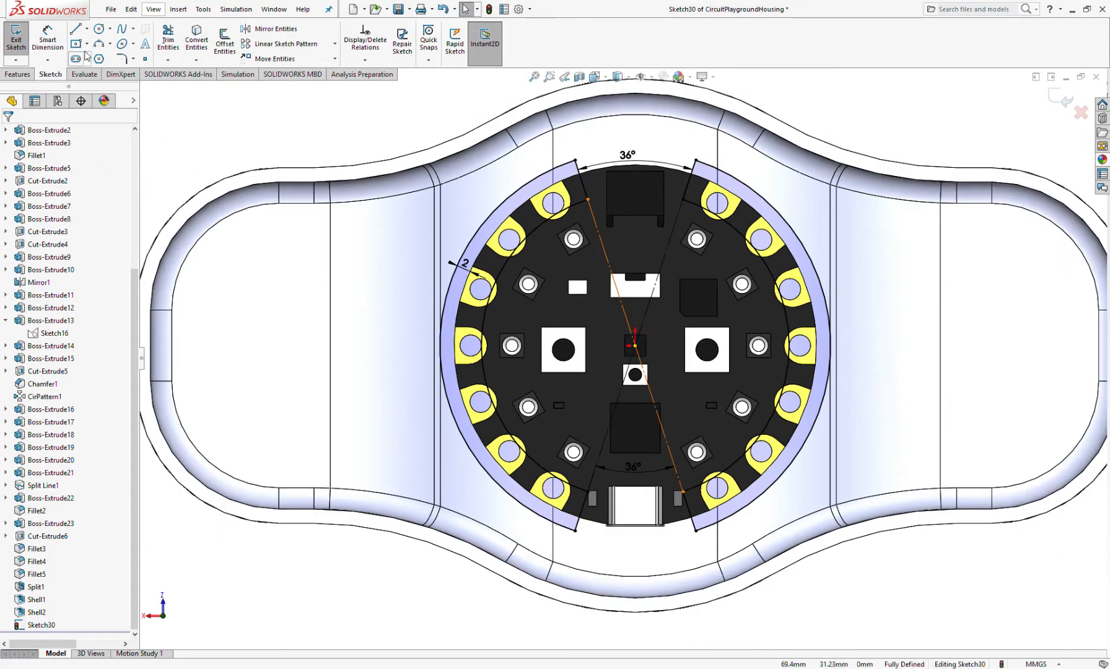
click(16, 44)
Set up a boss extrusion of the ring sketch with the end condition Up To Body, ending at the housing shell.
click(21, 41)
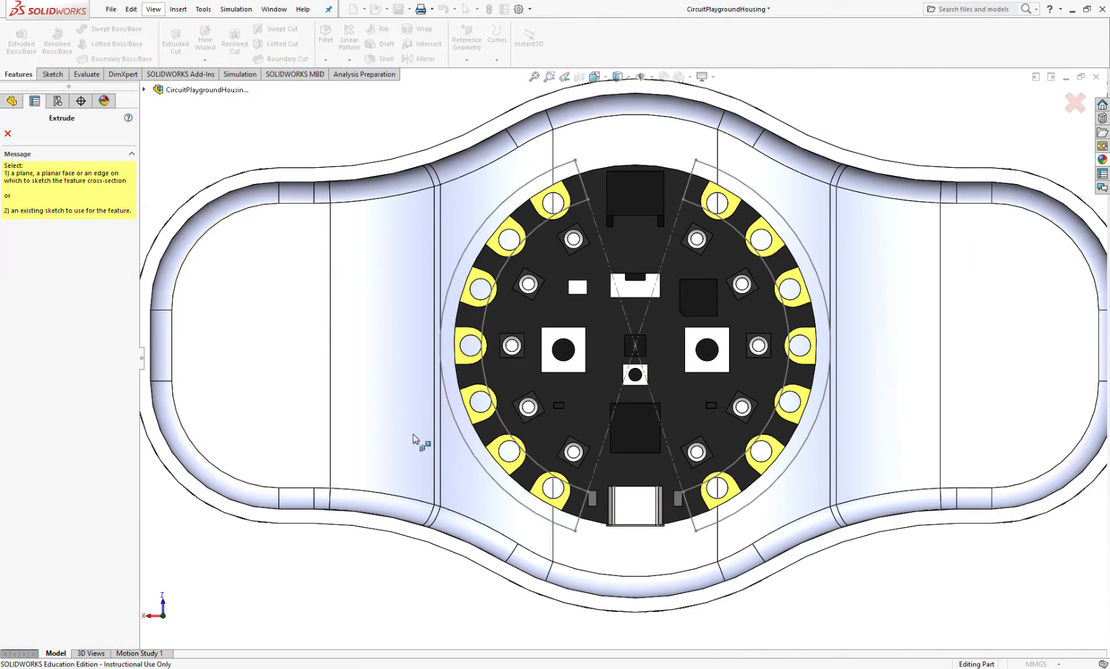
click(449, 398)
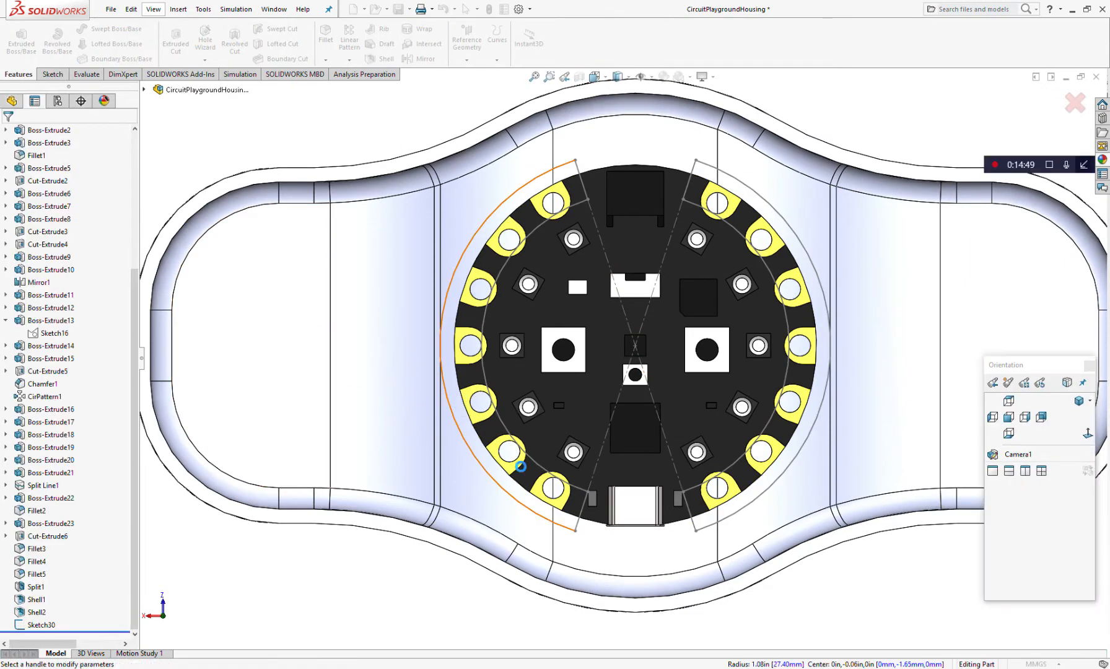
click(73, 365)
key(Delete)
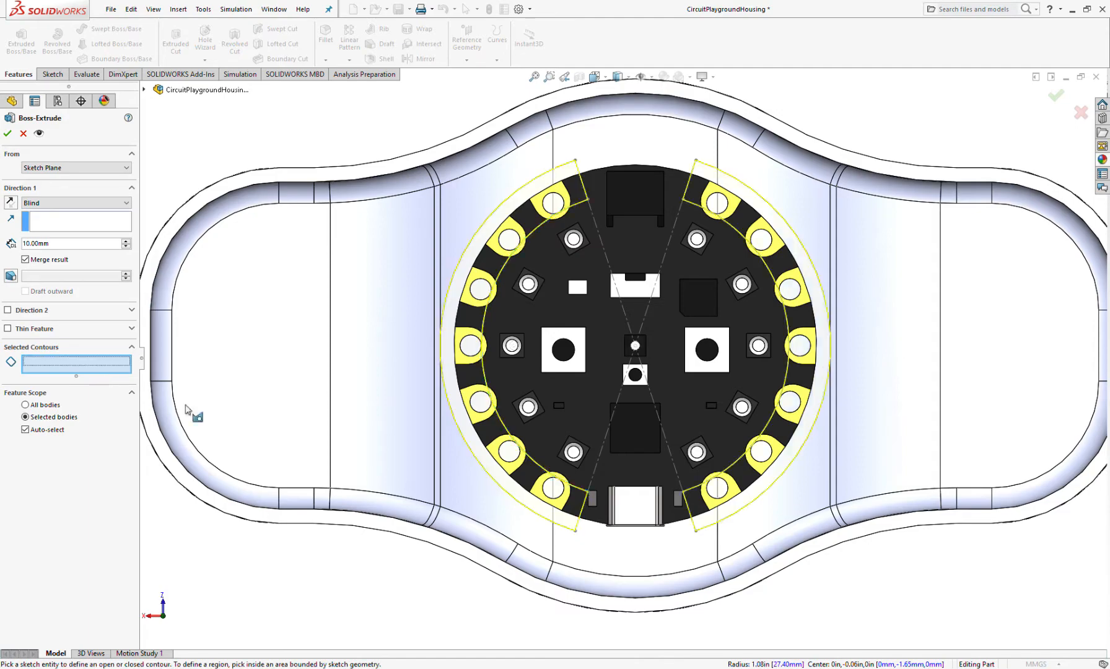
mouse_move(527, 480)
middle_down()
mouse_move(569, 284)
mouse_move(449, 277)
middle_up()
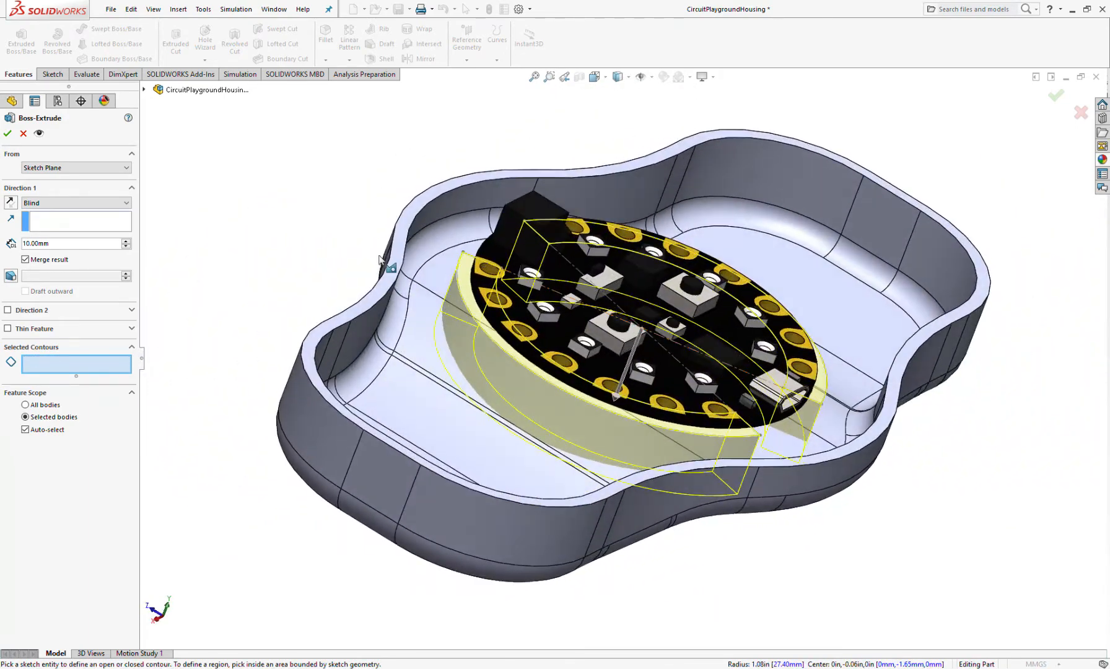
click(54, 262)
click(443, 411)
middle_drag(245, 369, 297, 313)
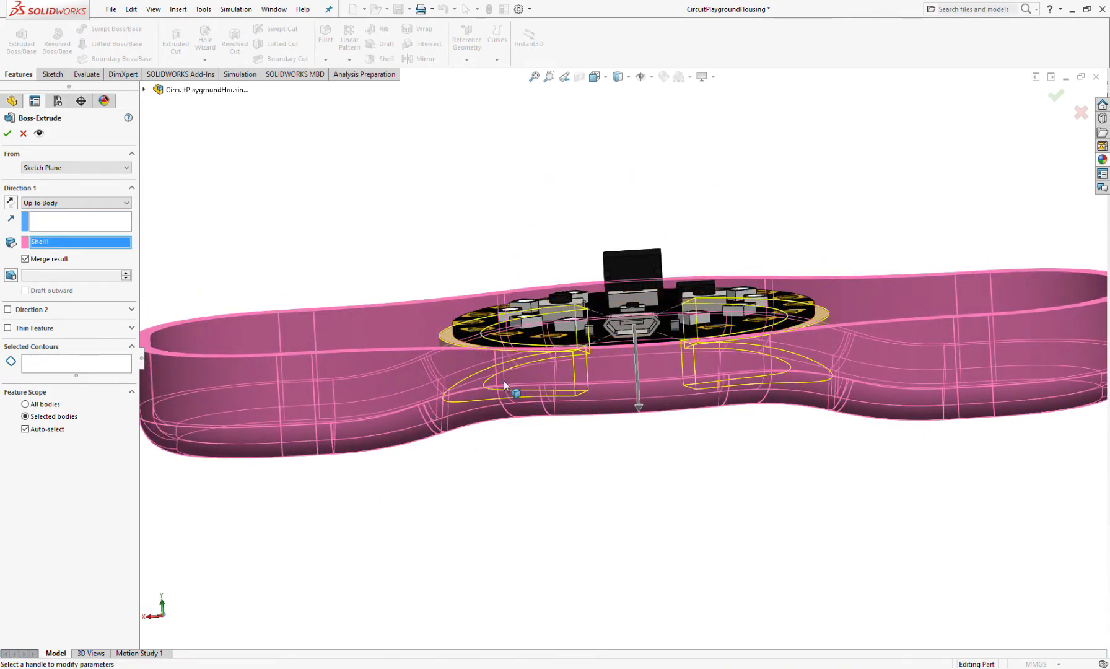
middle_drag(567, 426, 607, 472)
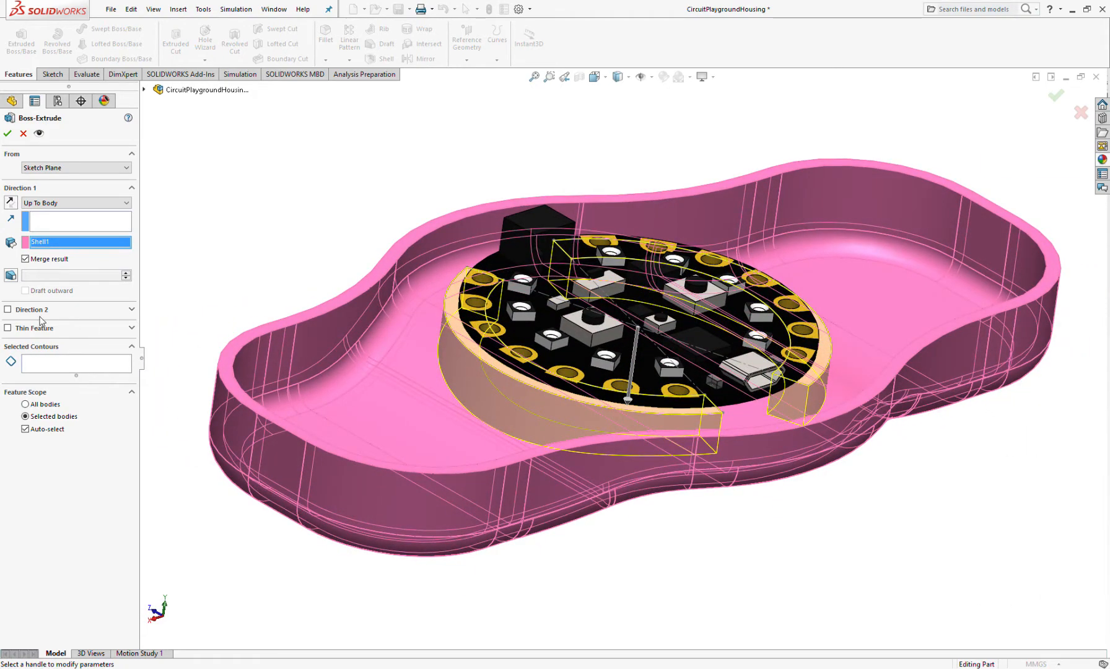
Limit the feature scope to the housing shell and extrude both ring segment regions up to that body.
click(33, 431)
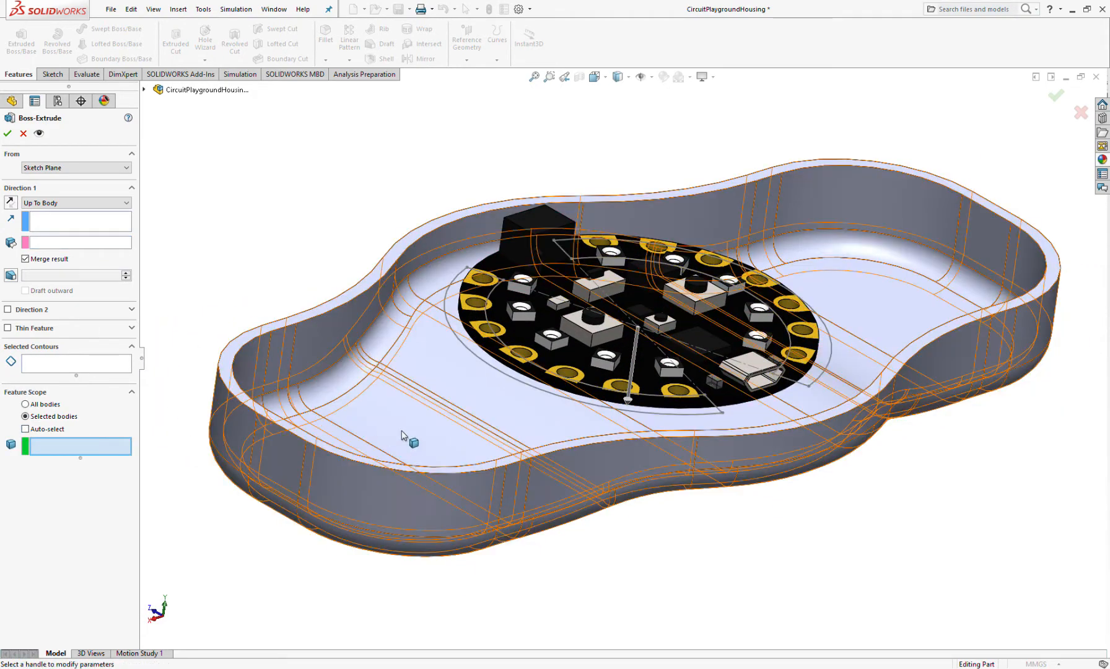
click(371, 418)
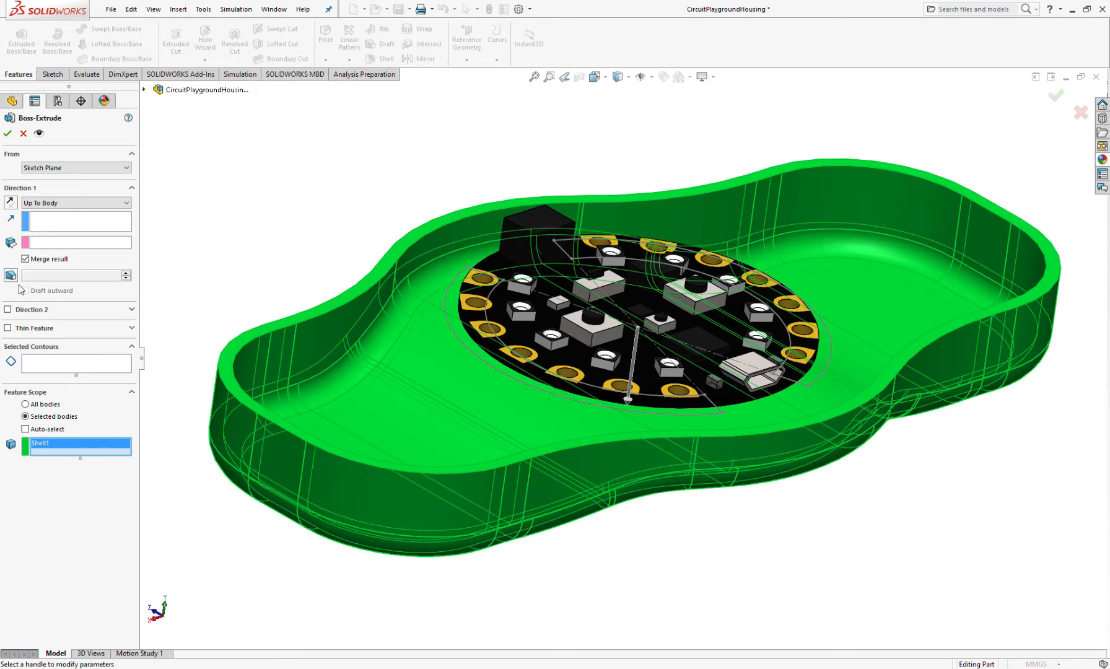
click(68, 224)
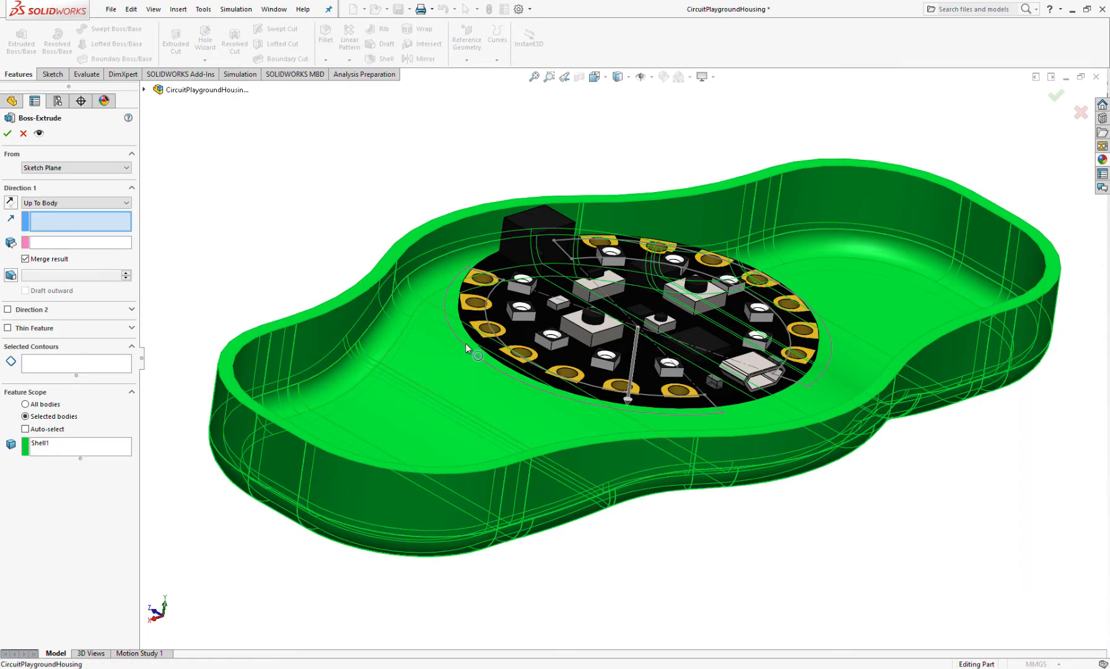
click(126, 364)
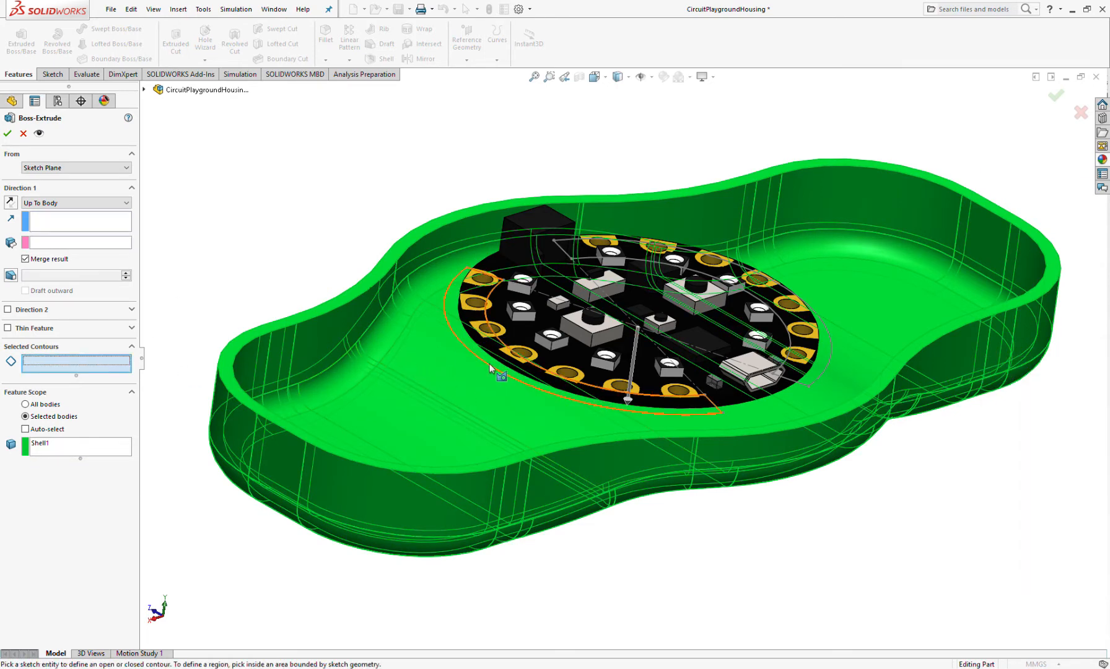
click(494, 360)
click(818, 376)
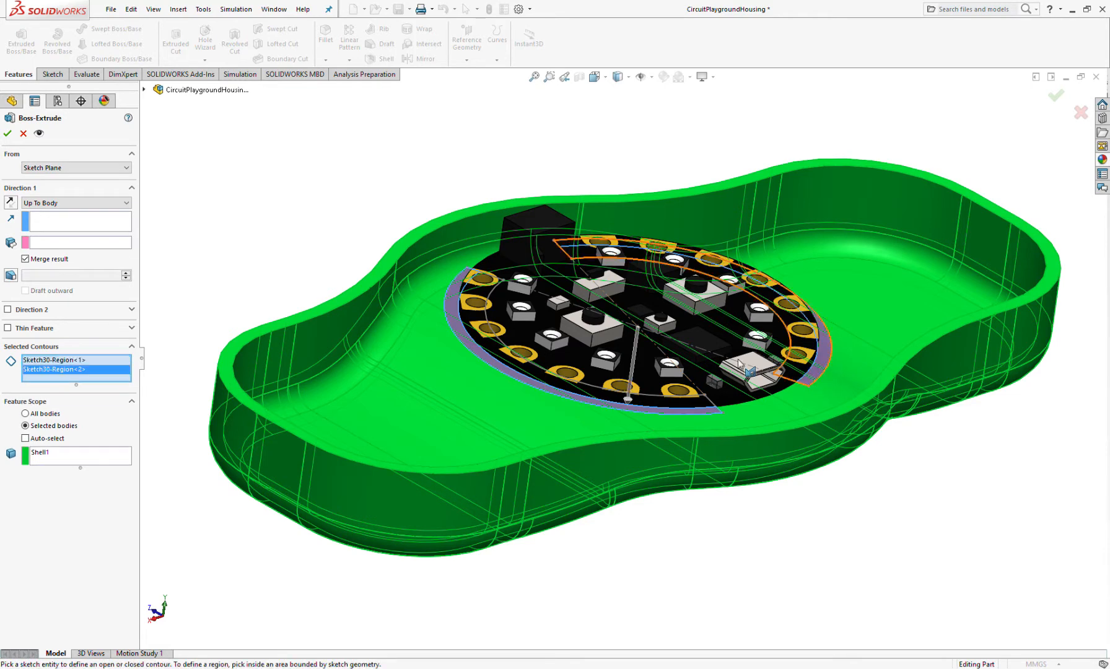
click(358, 381)
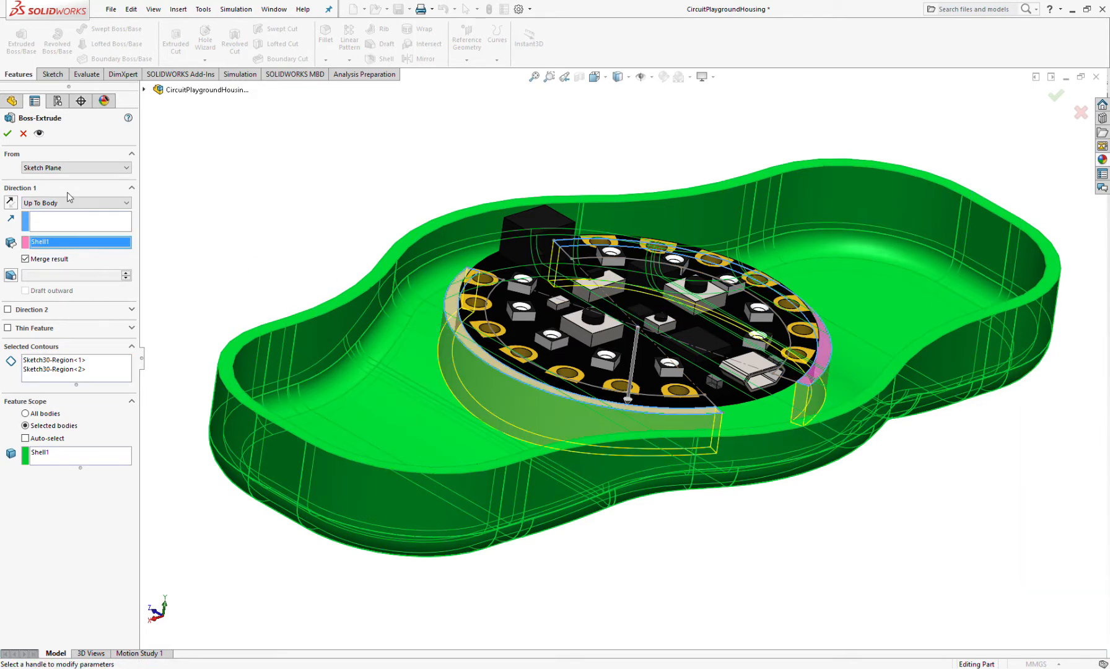
click(7, 133)
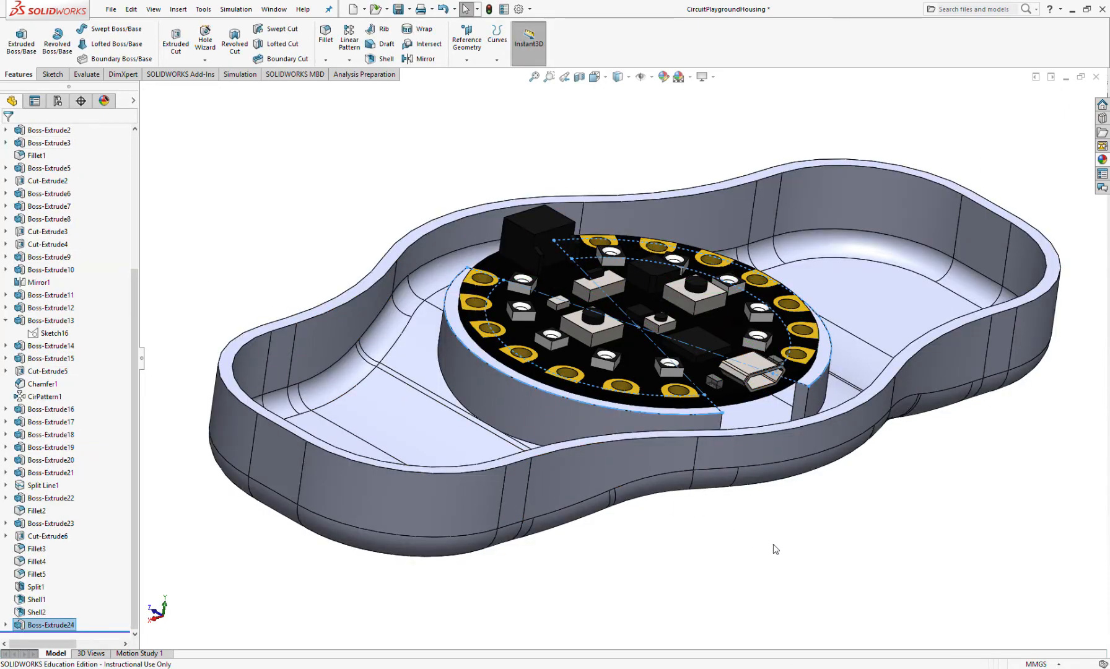
Edit the ring support extrusion, clear its selected contours and accept the feature.
click(776, 549)
mouse_move(776, 549)
middle_down()
mouse_move(699, 477)
mouse_move(718, 615)
mouse_move(706, 548)
mouse_move(674, 585)
mouse_move(619, 558)
middle_up()
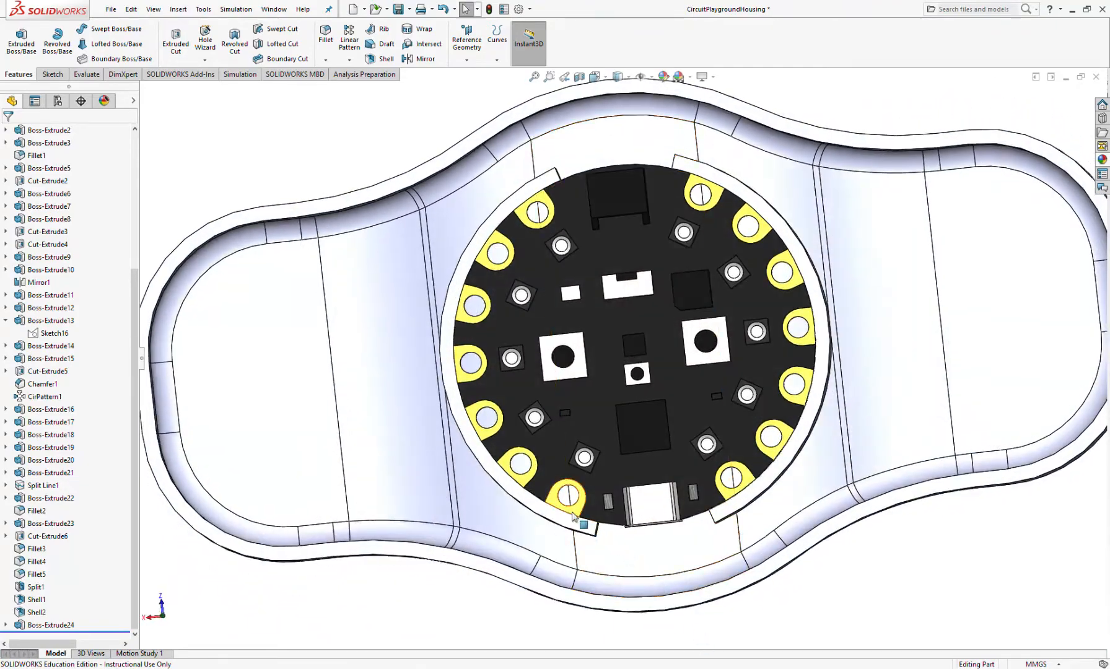
scroll(574, 517, down, 5)
middle_drag(626, 501, 533, 421)
click(29, 626)
click(38, 595)
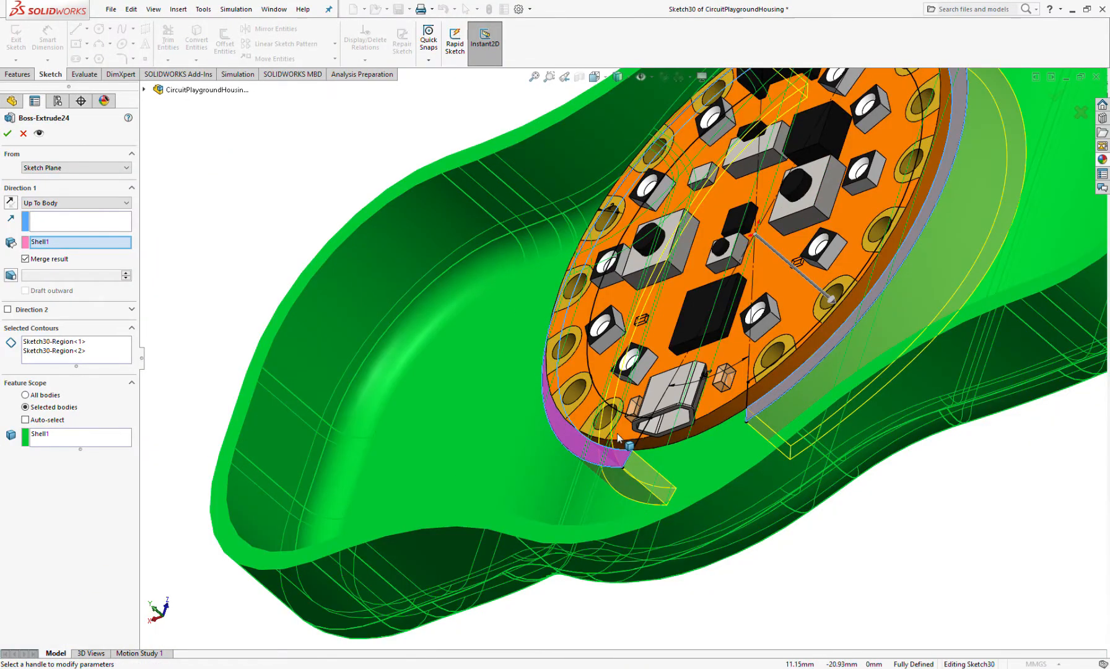
middle_drag(524, 476, 226, 388)
click(110, 359)
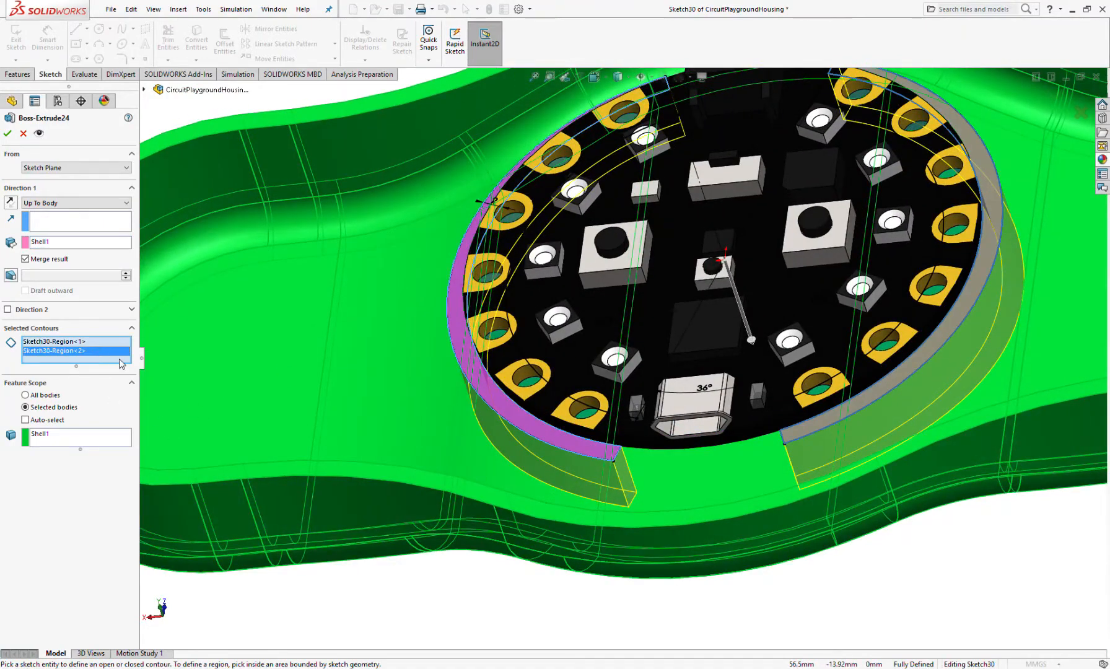
key(Delete)
click(7, 133)
Examine how the ring support segments fit around the board and both connectors.
scroll(638, 414, down, 5)
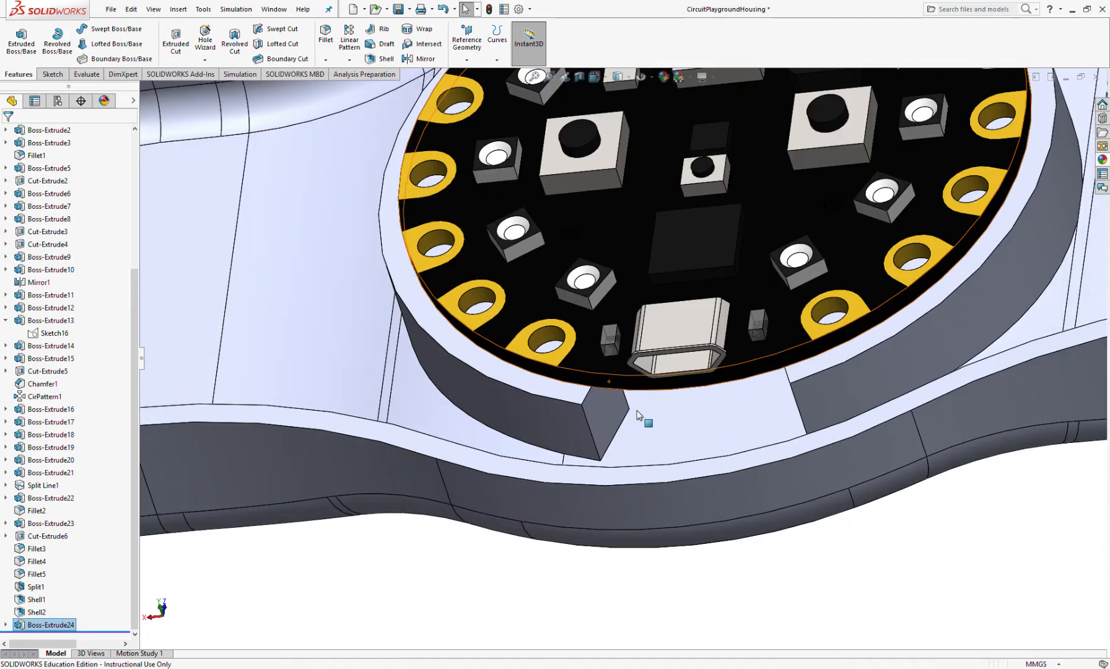
scroll(637, 414, up, 6)
scroll(569, 393, up, 3)
middle_drag(596, 336, 661, 477)
scroll(694, 310, down, 2)
middle_drag(694, 310, 691, 276)
middle_drag(624, 303, 622, 421)
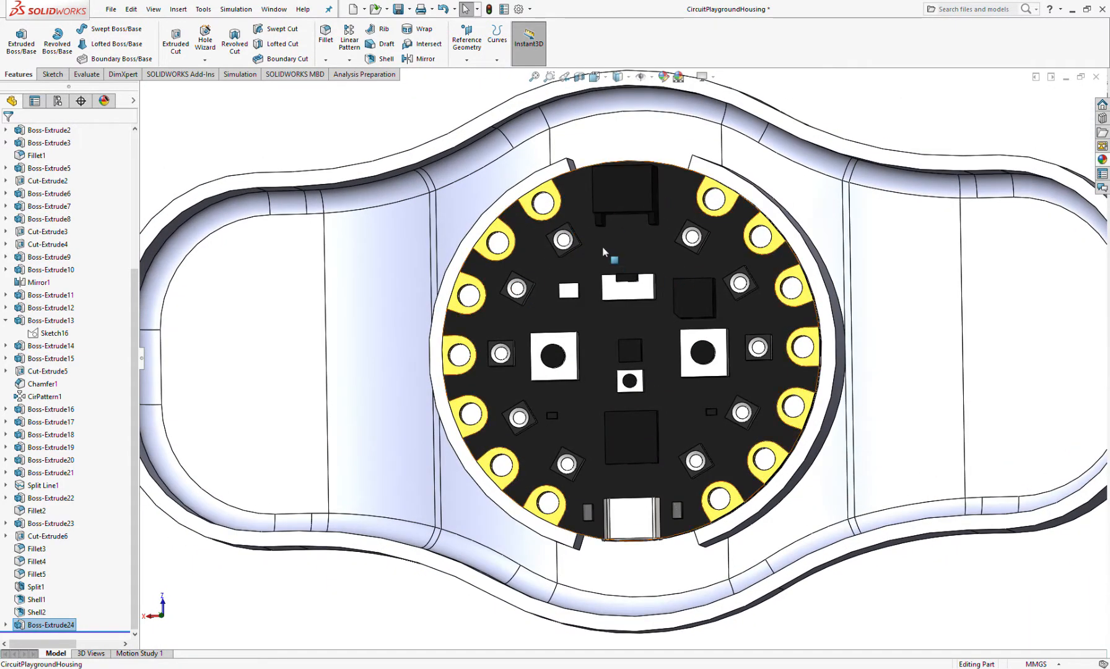
middle_drag(661, 343, 667, 381)
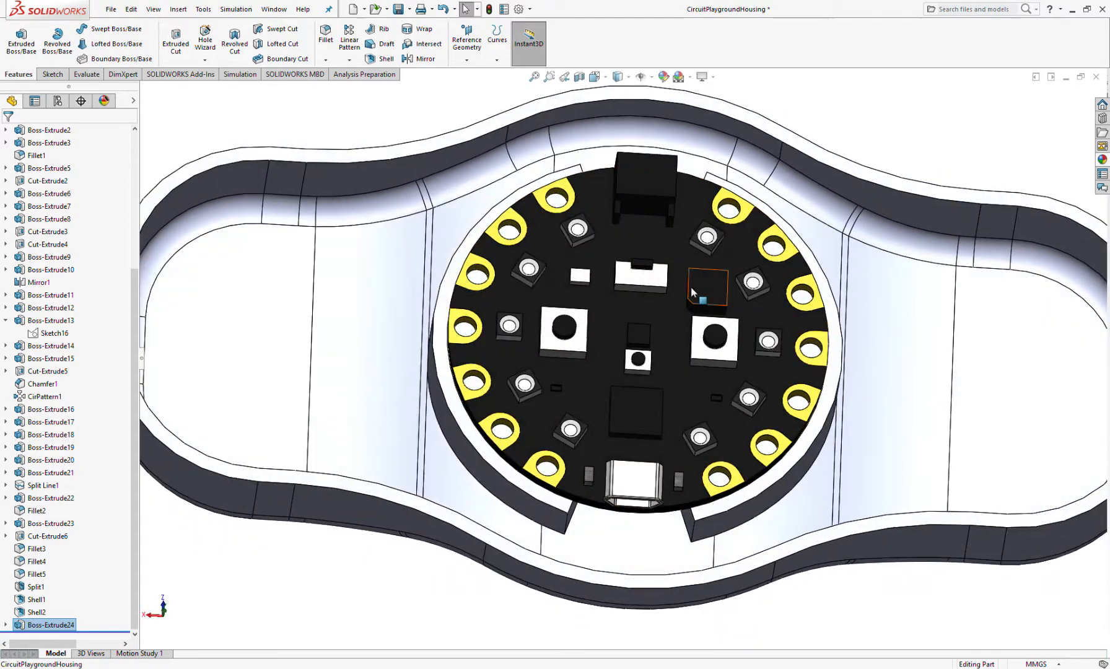
scroll(668, 387, down, 3)
scroll(668, 388, up, 3)
middle_drag(558, 282, 548, 375)
scroll(510, 368, down, 2)
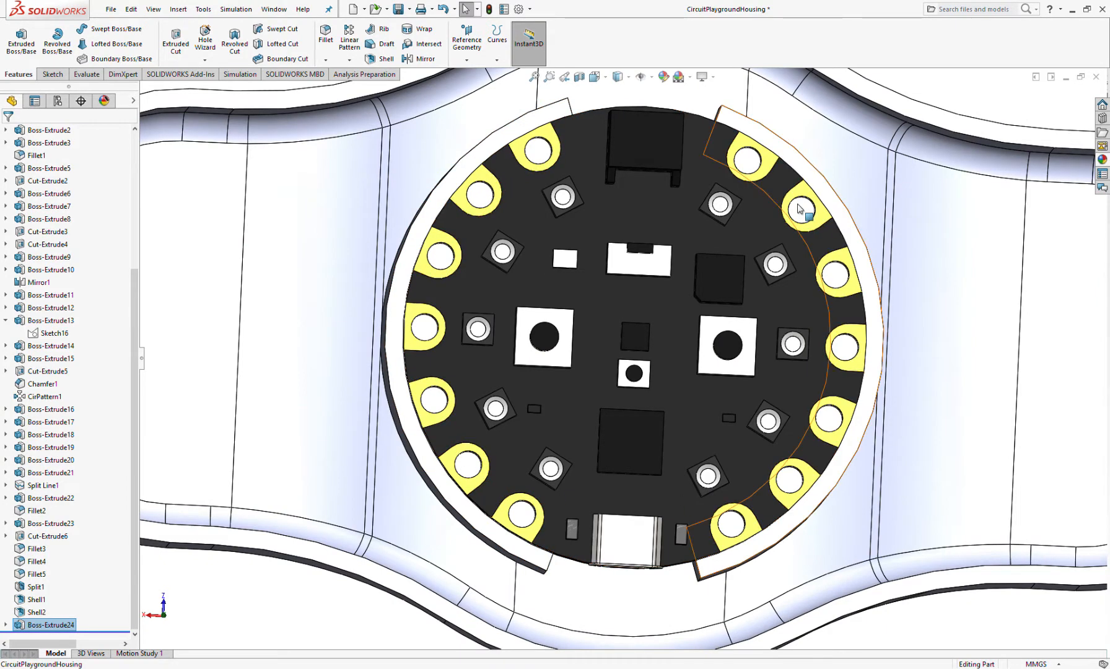
Start a sketch on the ring support's upper face and draw an origin-centred circle about 52 mm in diameter around the board.
click(490, 155)
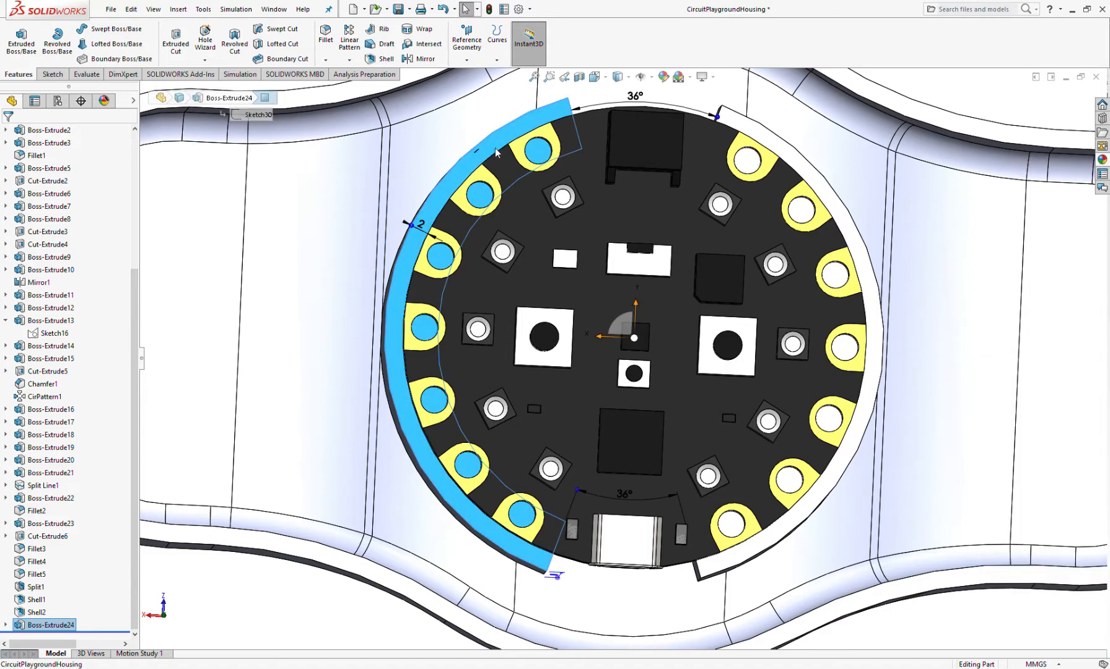
click(534, 122)
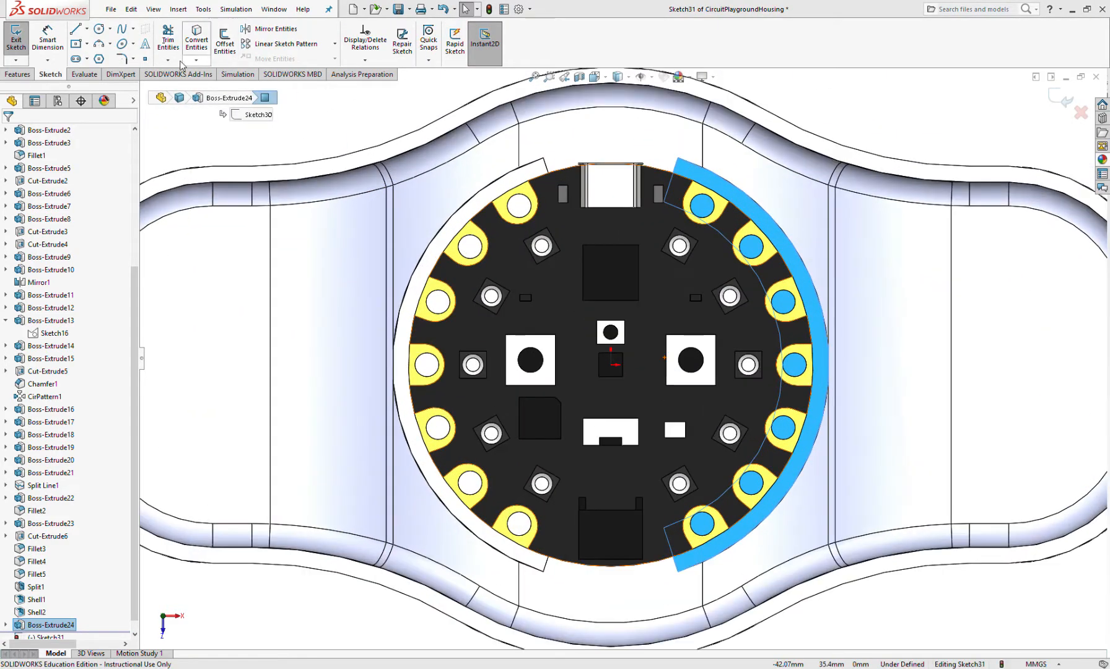
click(99, 28)
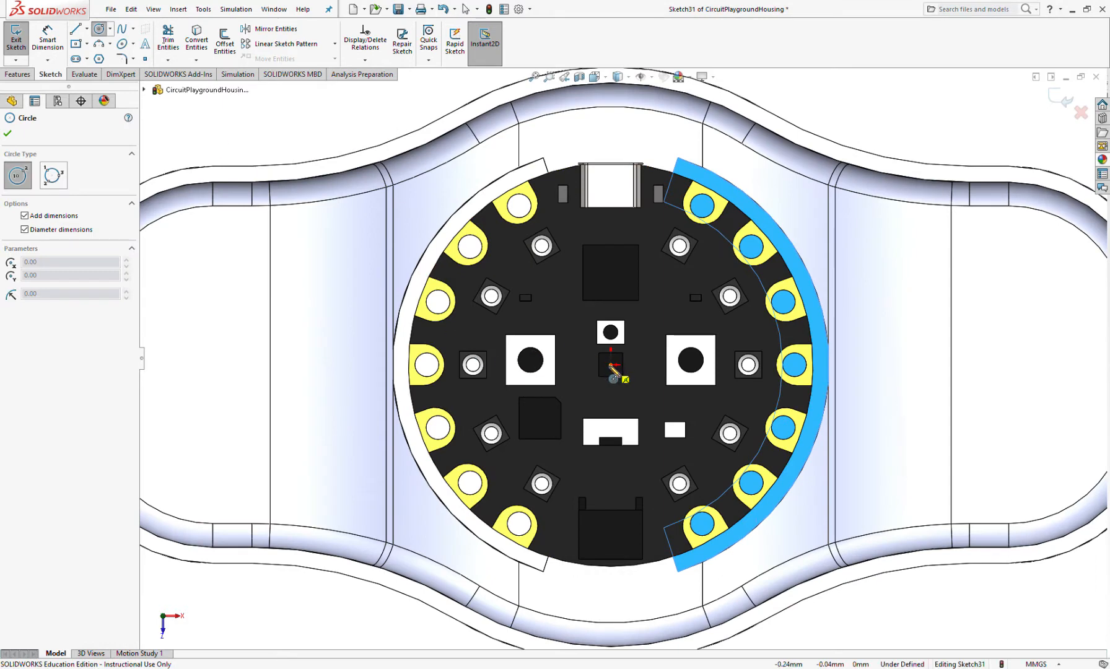
click(610, 365)
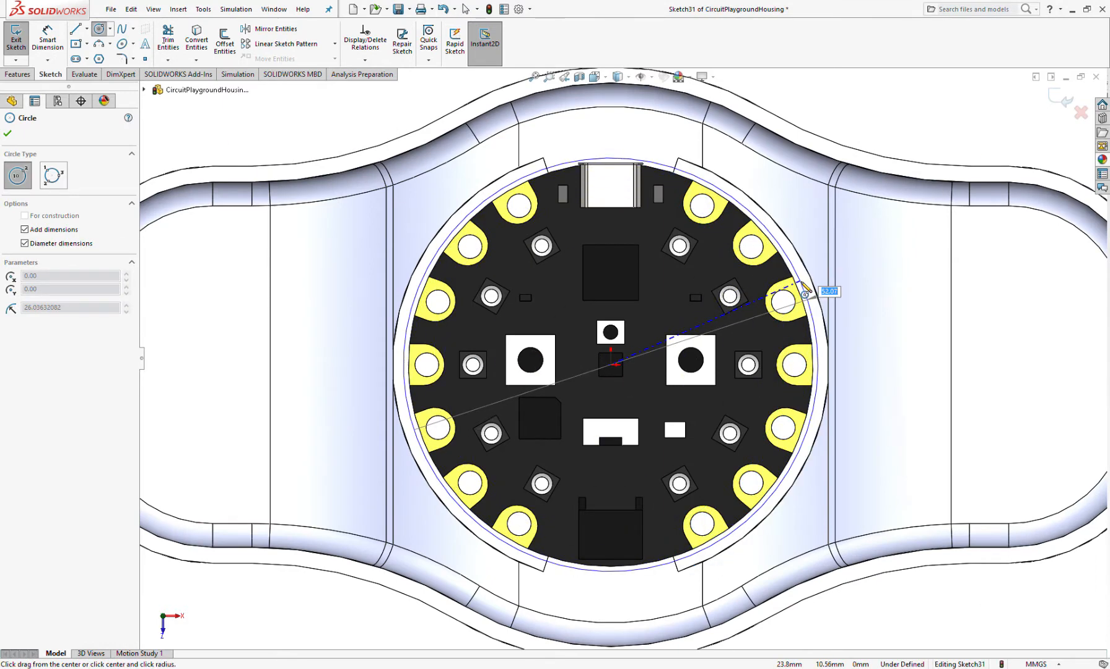
click(804, 285)
Delete the diameter dimension of the new circle.
click(62, 37)
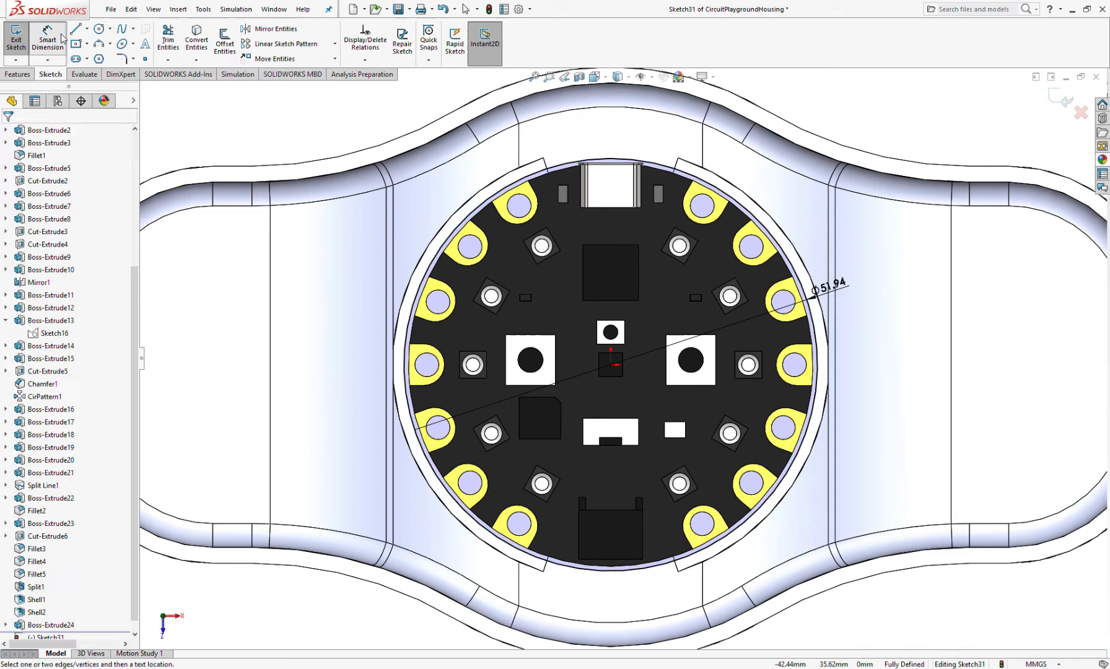
scroll(838, 319, down, 3)
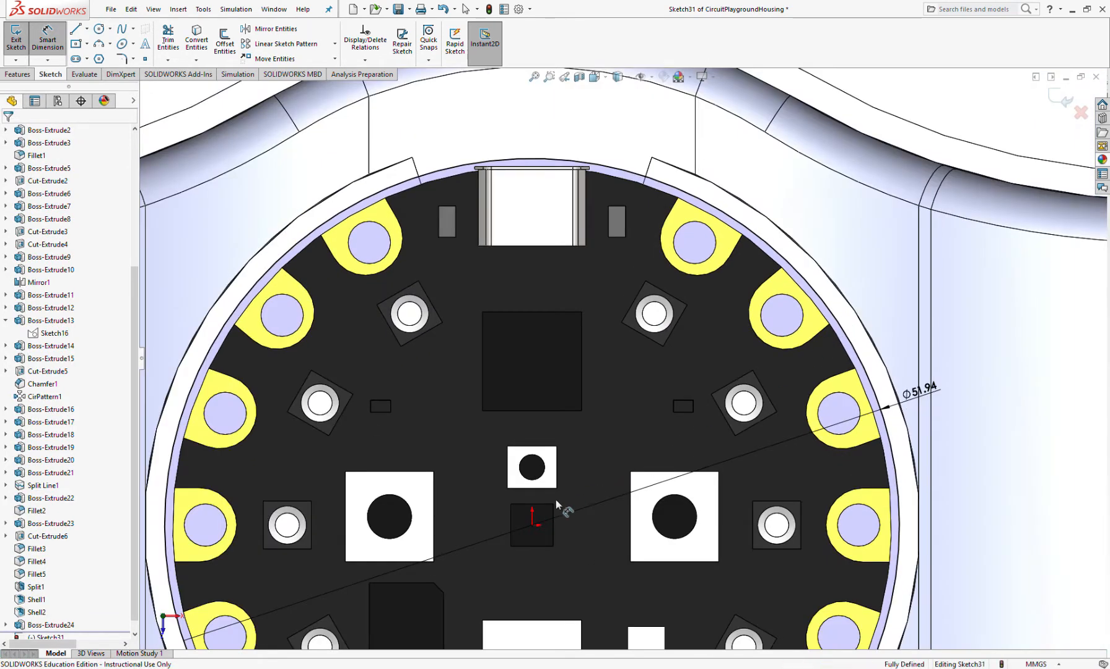
key(Escape)
key(Delete)
Dimension the gap between the board's outer edge and the sketched circle as 0.1 mm.
click(62, 45)
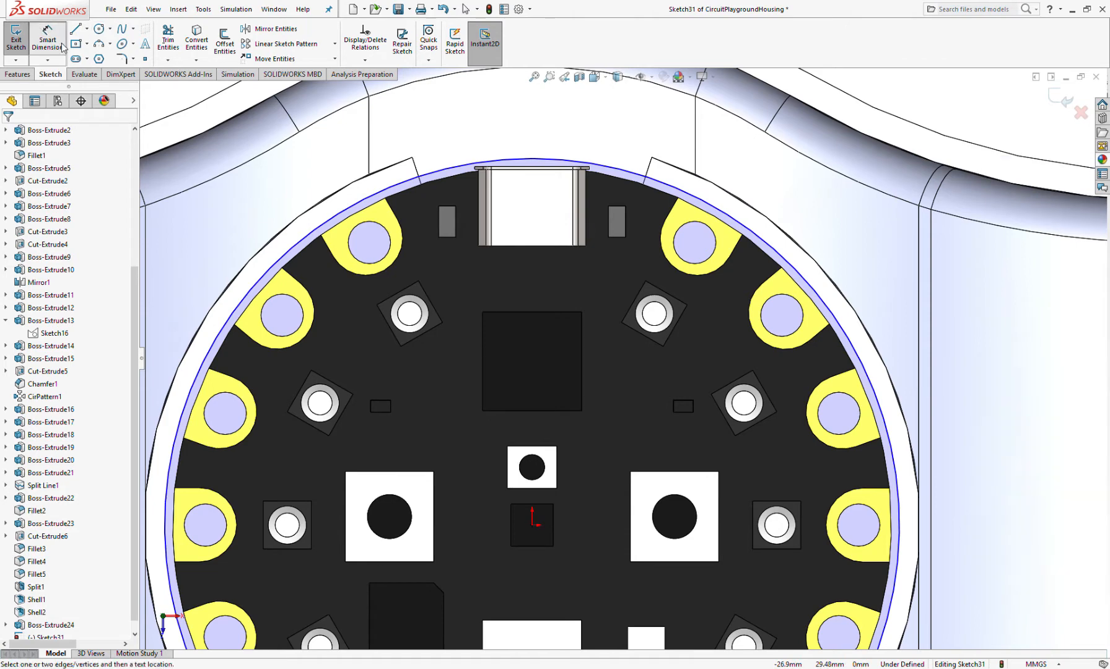
scroll(846, 410, down, 3)
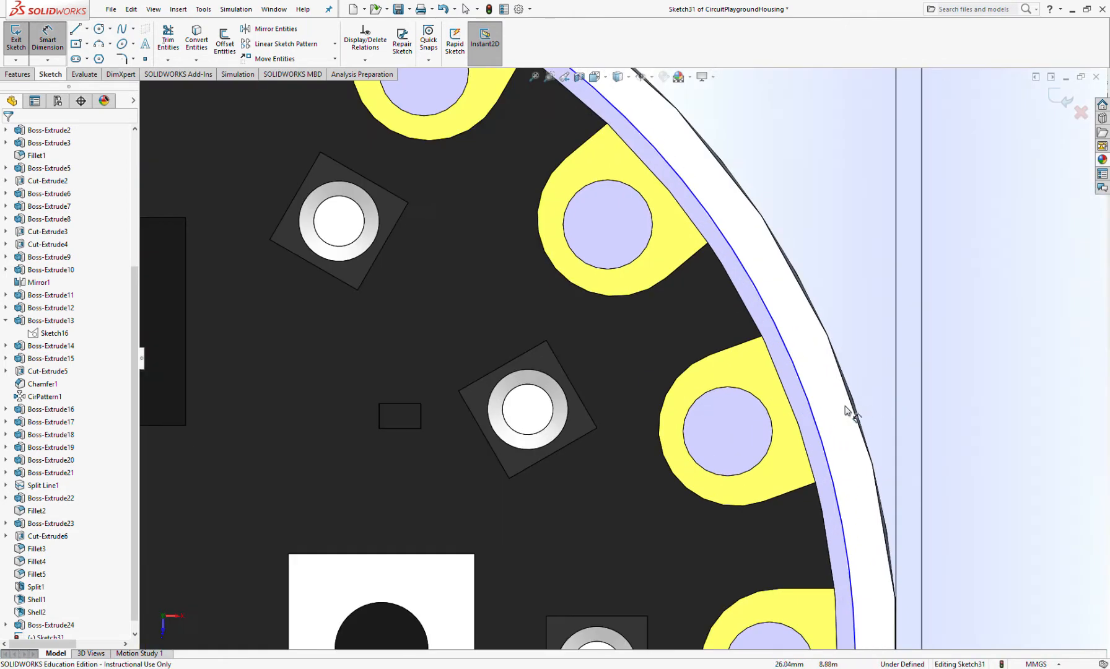
click(809, 405)
click(796, 408)
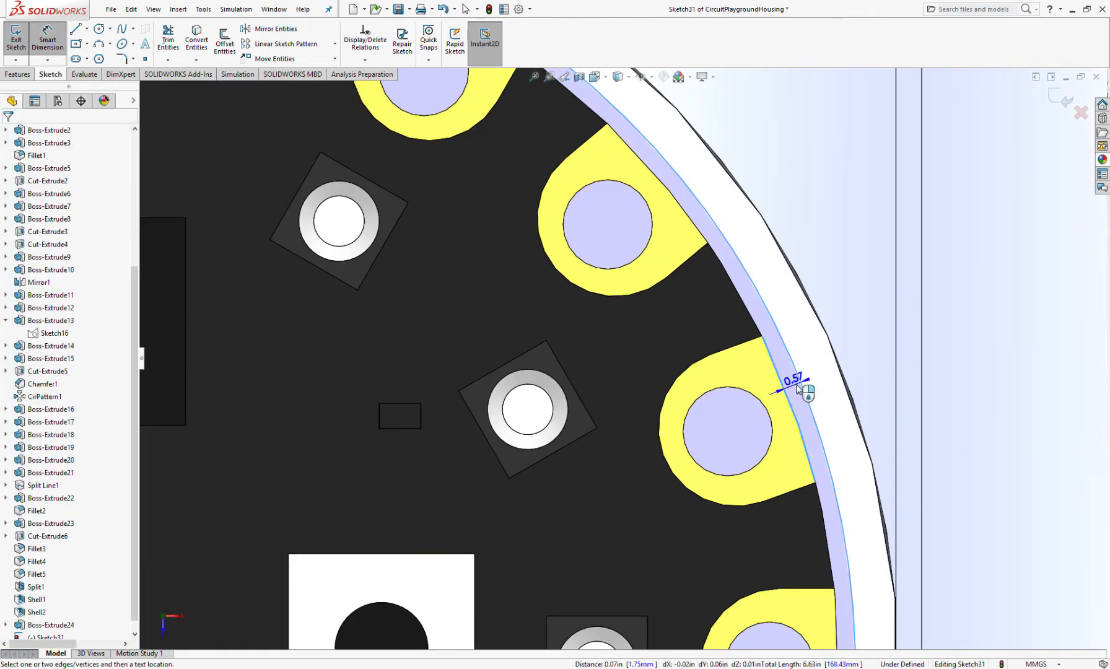
click(799, 388)
text(0.1)
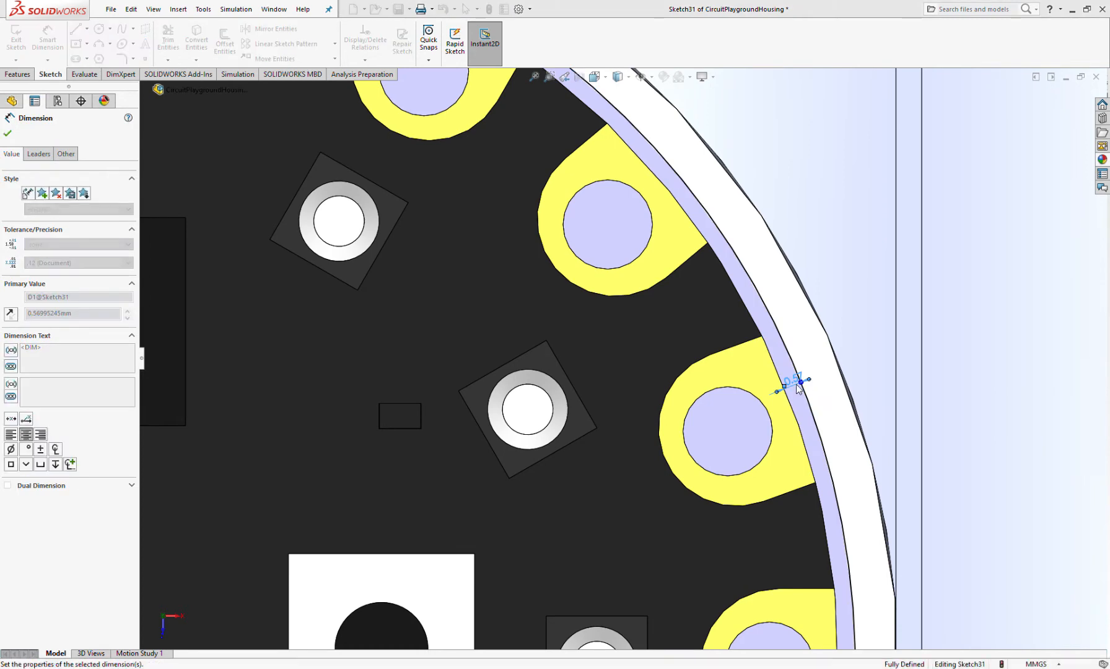
key(Return)
scroll(748, 346, up, 3)
scroll(596, 247, down, 2)
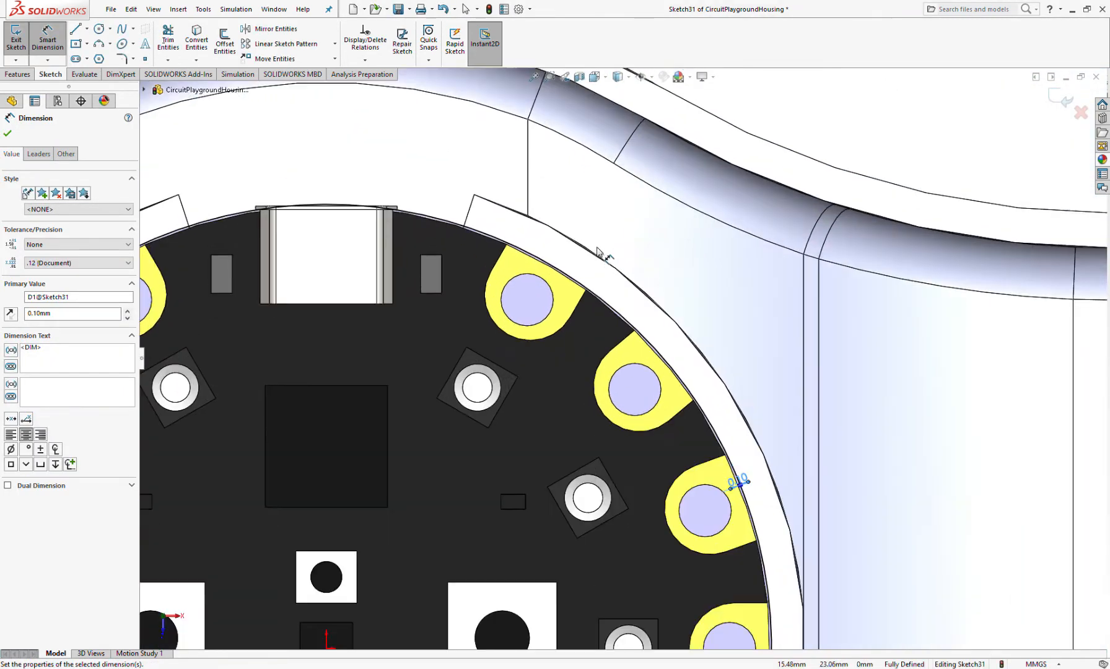
Convert the ring support's end edge just right of the USB connector into a sketch line.
scroll(513, 239, down, 3)
scroll(515, 277, down, 3)
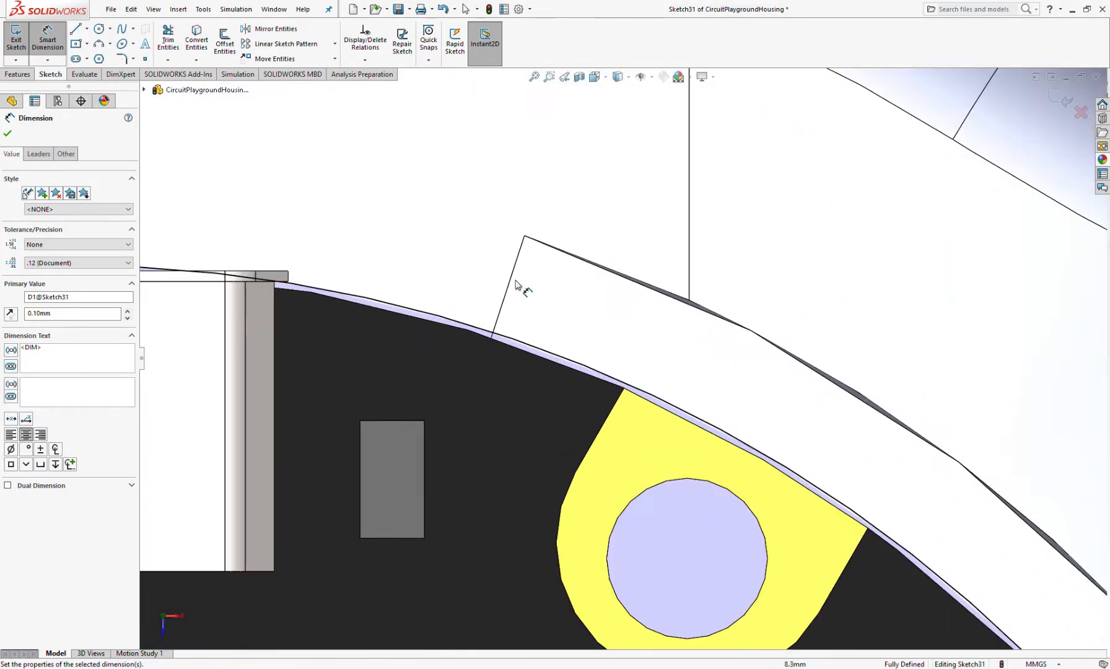
key(Escape)
click(506, 291)
scroll(508, 293, up, 4)
scroll(535, 315, up, 2)
scroll(536, 306, down, 2)
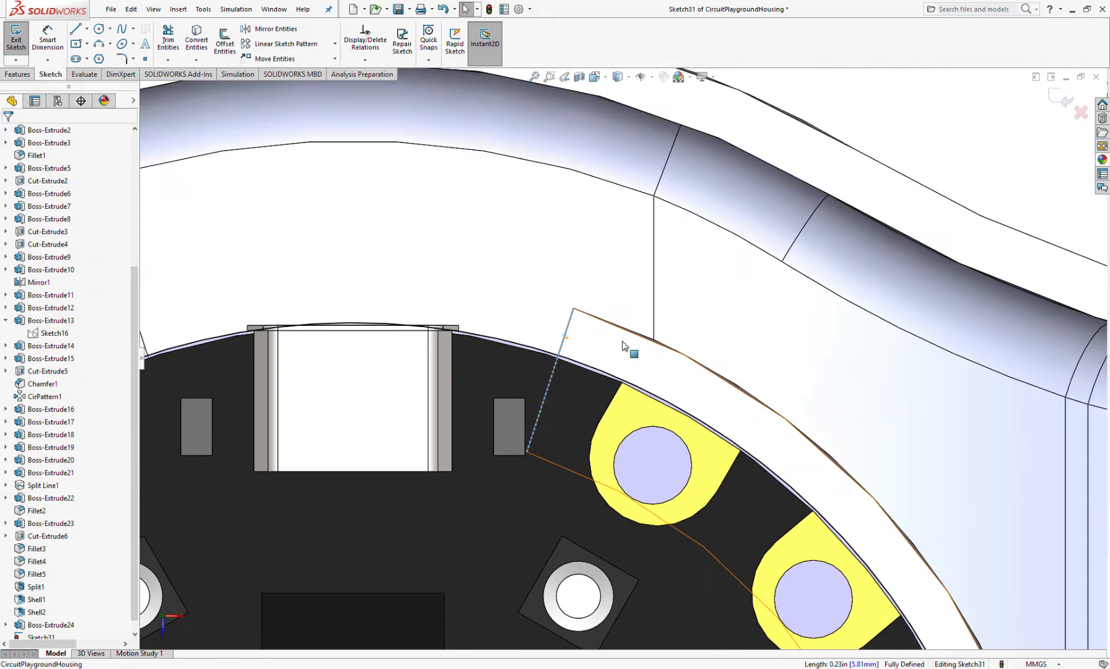
click(195, 39)
Convert the ring support's other three end edges, beside both connectors, into sketch lines.
scroll(528, 341, up, 3)
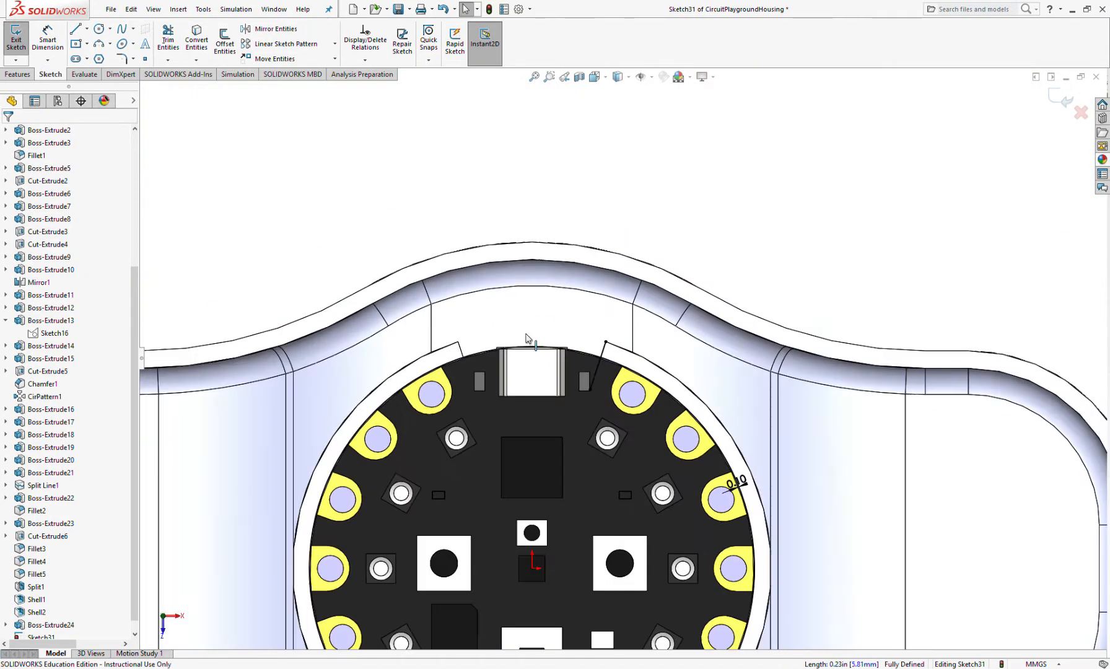
scroll(459, 349, up, 5)
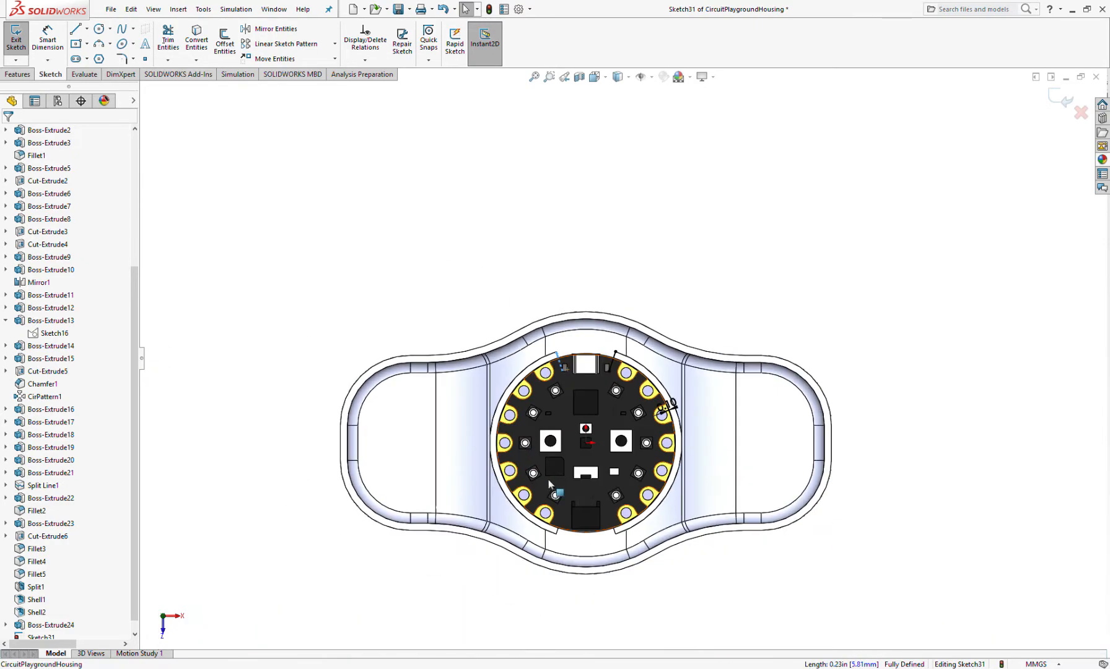
scroll(569, 483, down, 10)
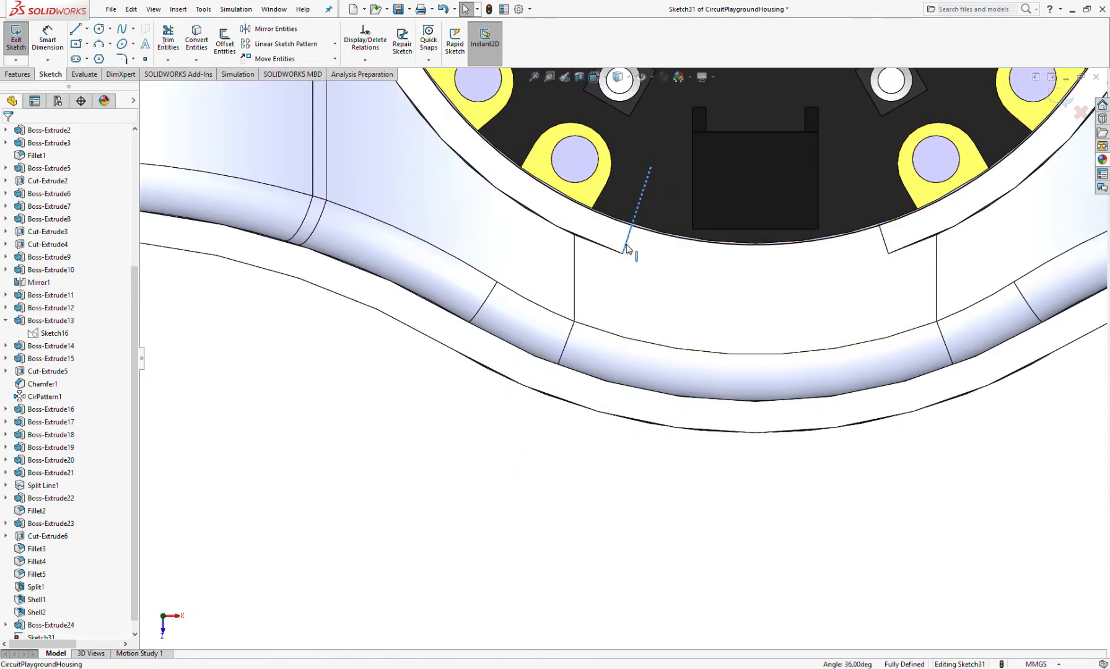
click(885, 242)
scroll(884, 242, up, 5)
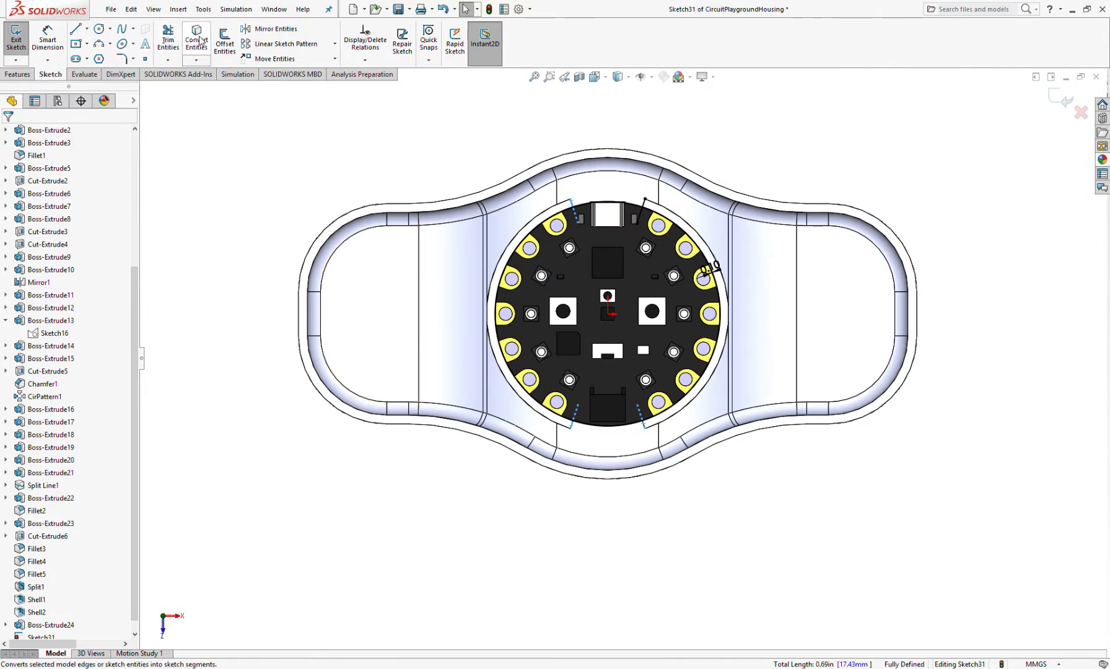
scroll(612, 246, down, 2)
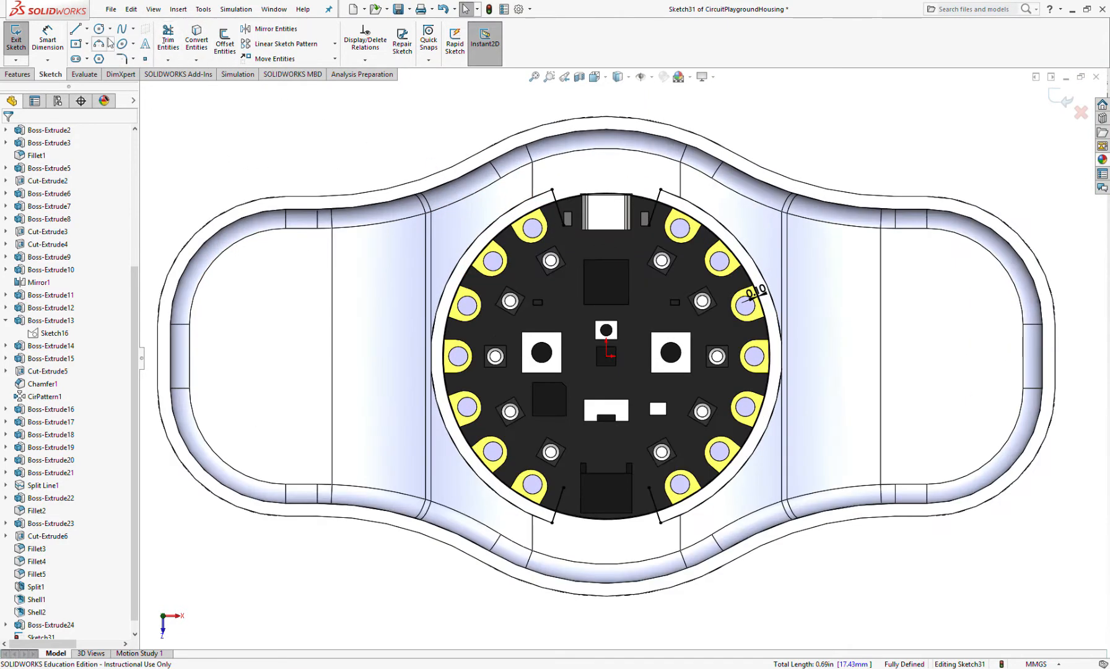
click(76, 32)
scroll(576, 245, down, 3)
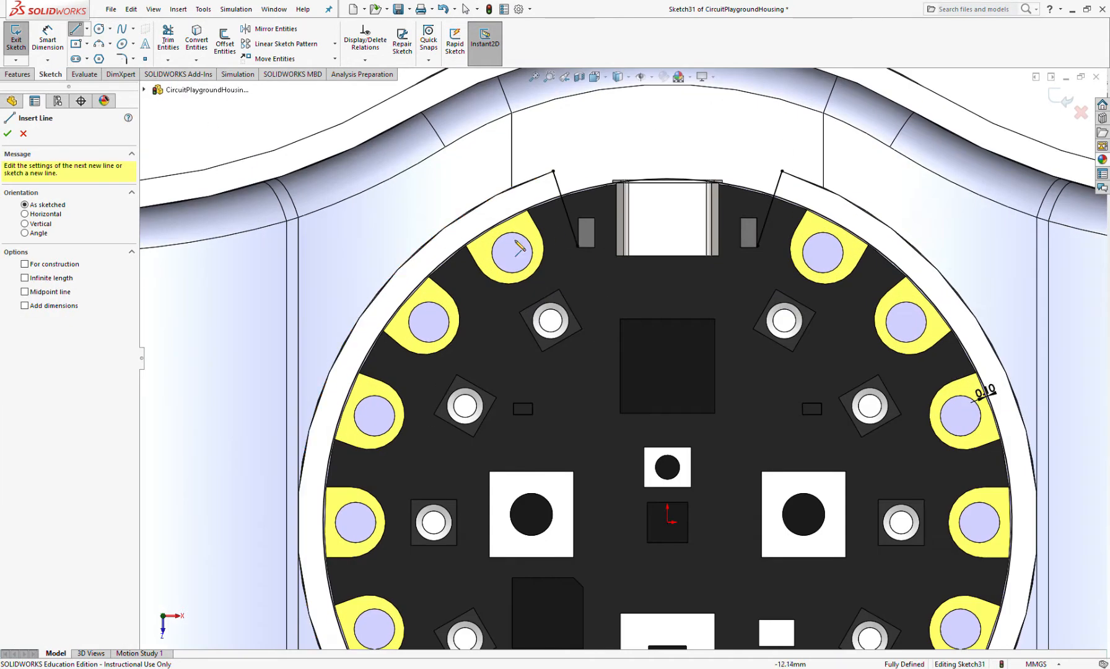
scroll(529, 247, down, 2)
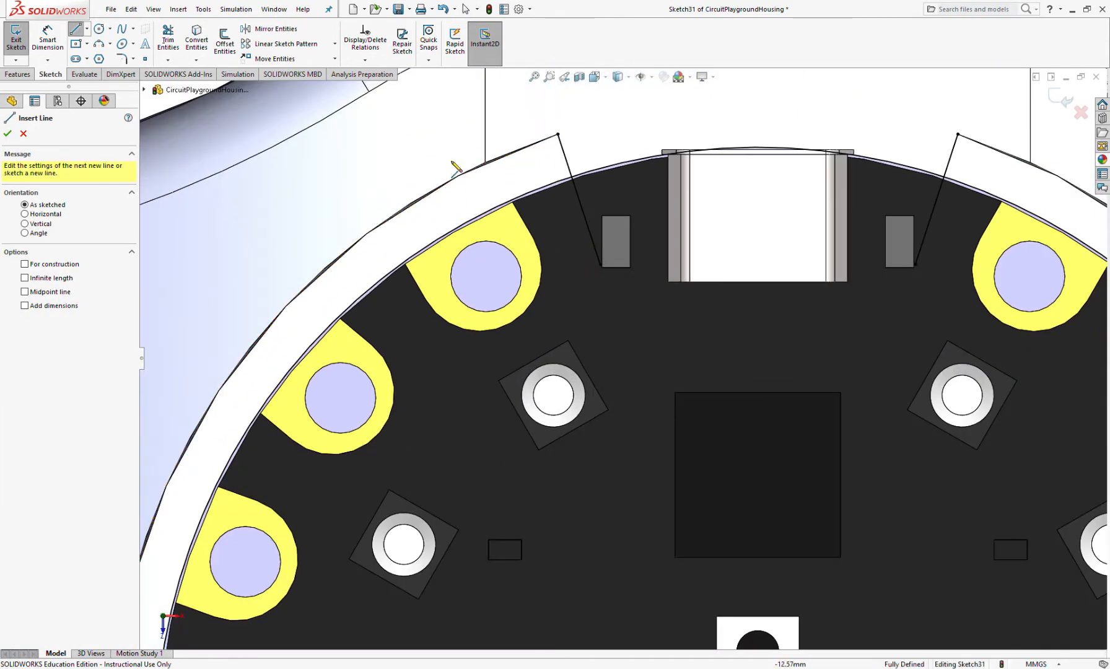
click(386, 222)
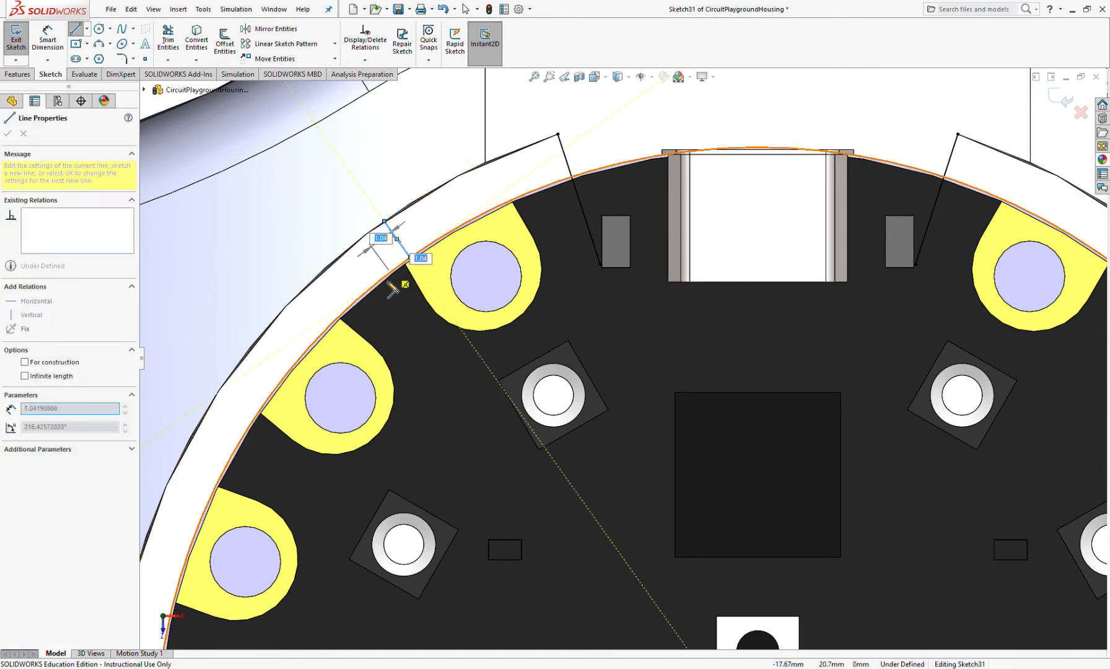
scroll(414, 260, up, 5)
key(Escape)
scroll(527, 331, up, 5)
scroll(552, 320, down, 5)
key(space)
click(622, 356)
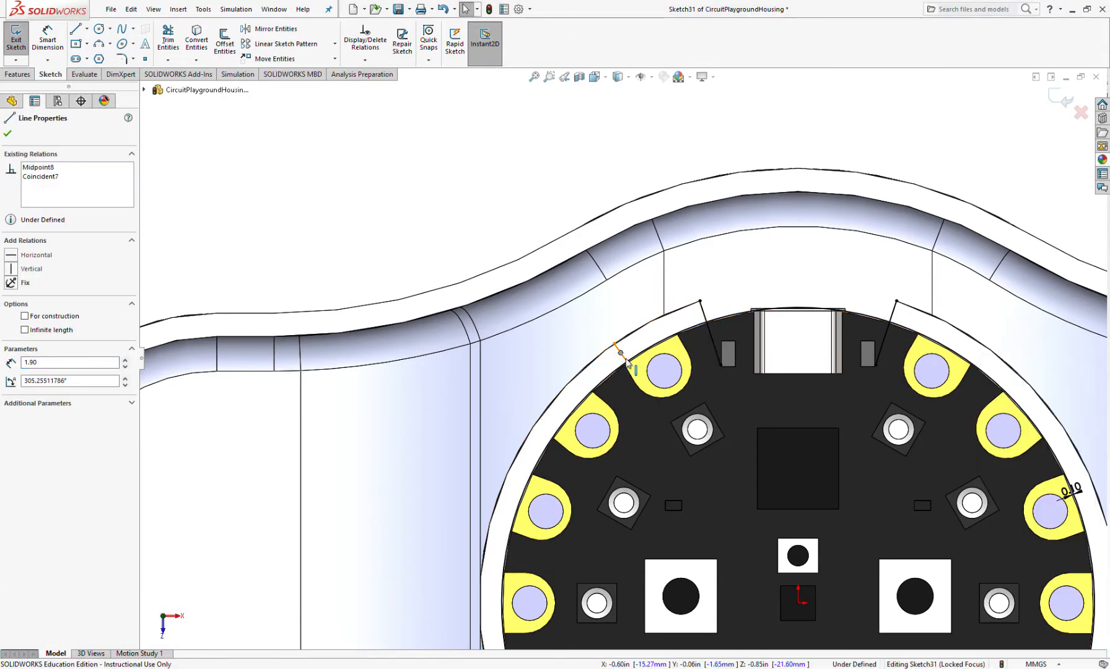
key(Delete)
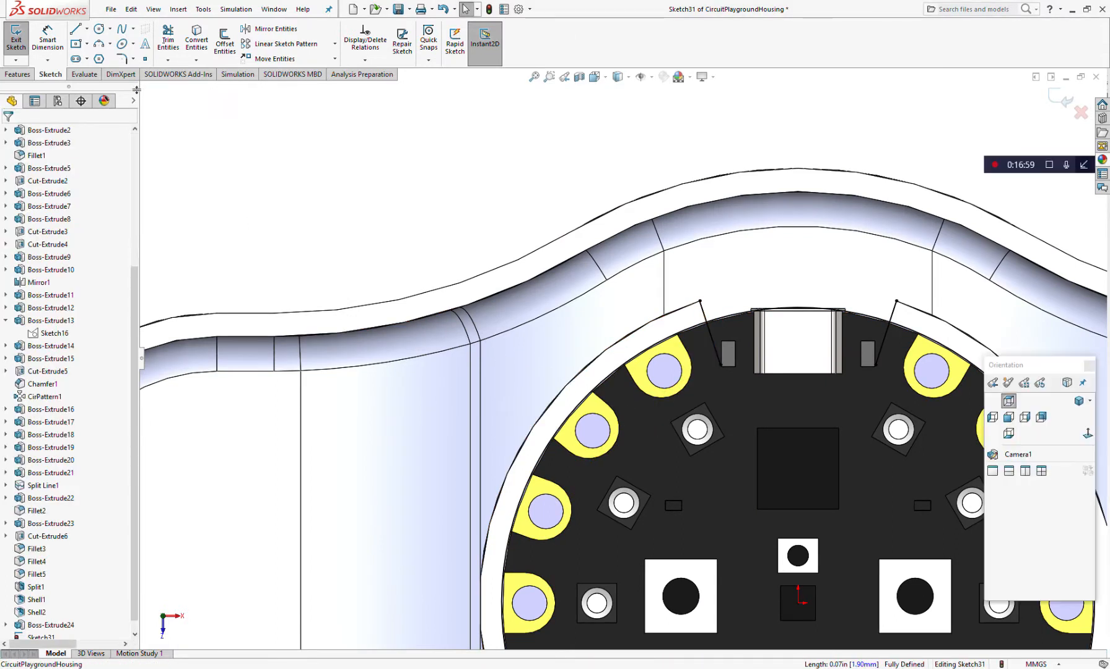
Draw two steep lines crossing diagonally over the board, each running between opposite sides of the ring support.
click(76, 28)
scroll(619, 344, up, 7)
scroll(818, 477, down, 4)
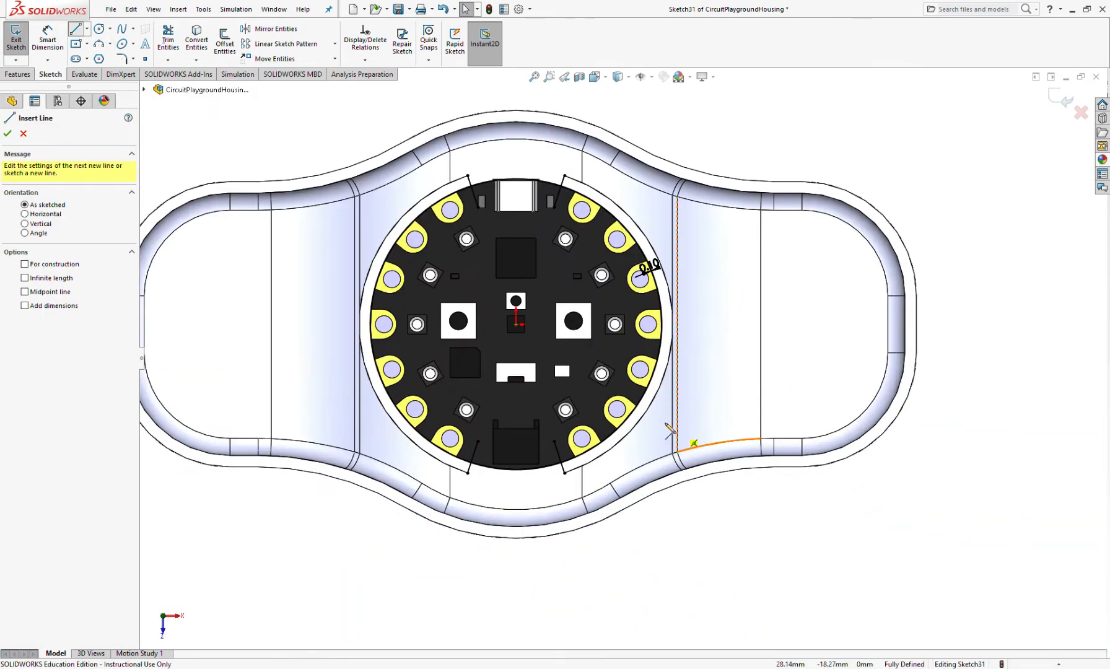
click(409, 210)
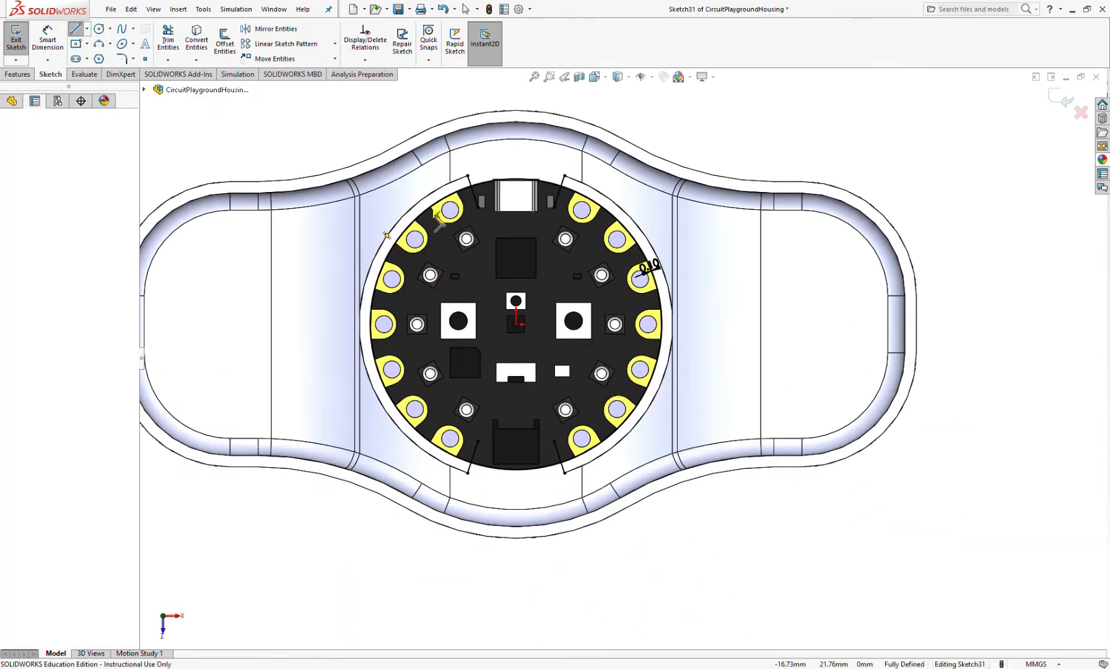
click(592, 461)
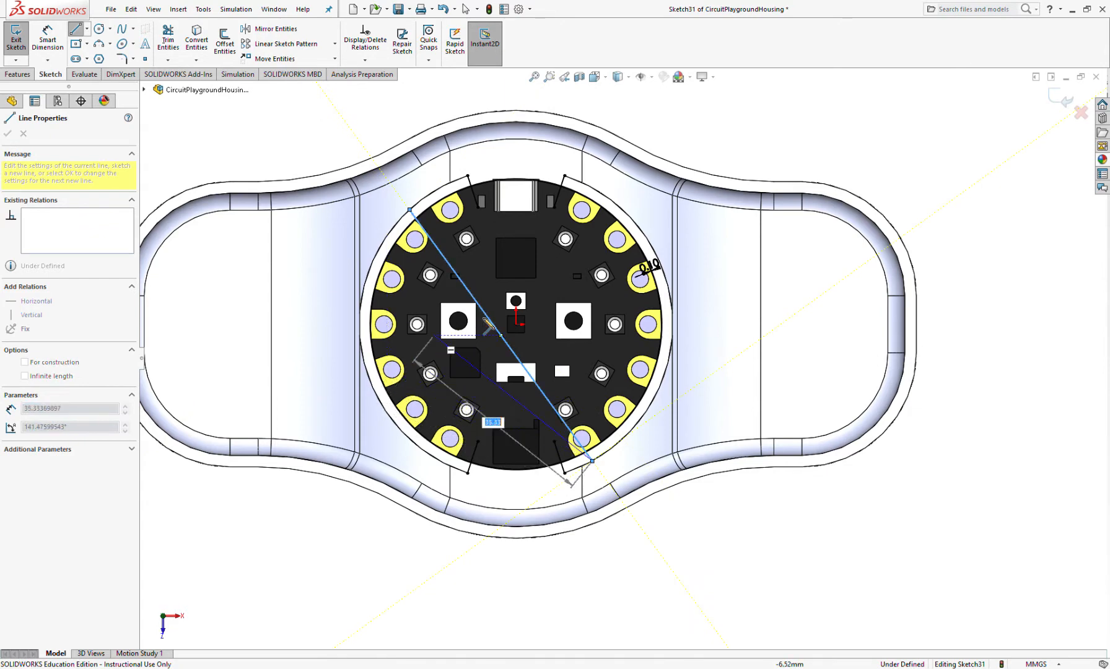
key(Escape)
right_drag(742, 556, 550, 565)
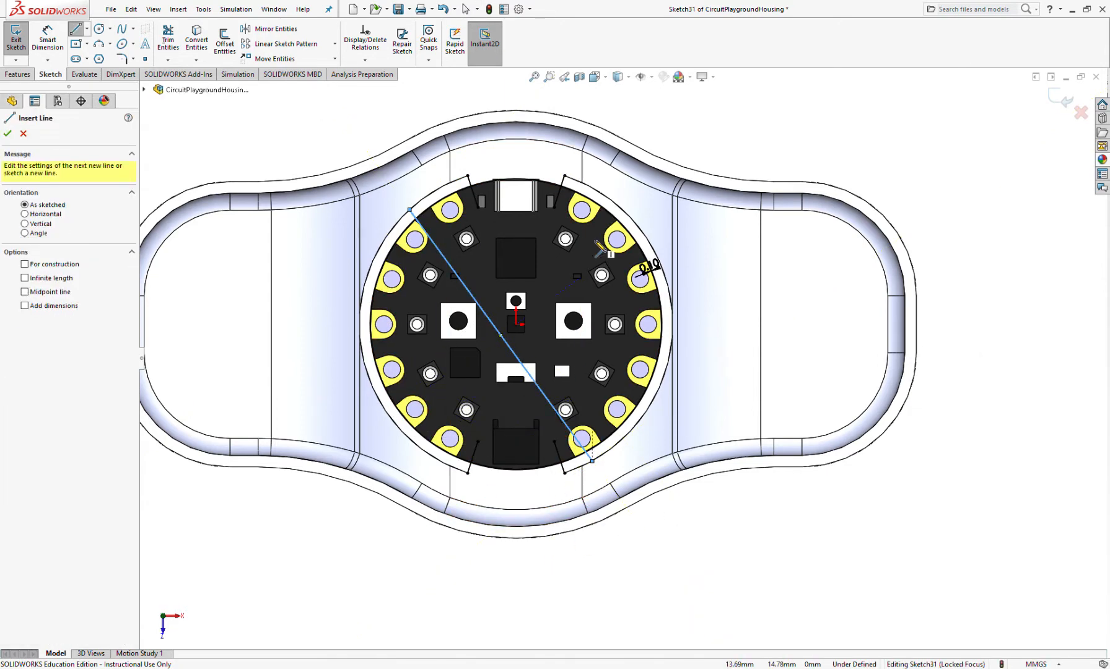
click(574, 179)
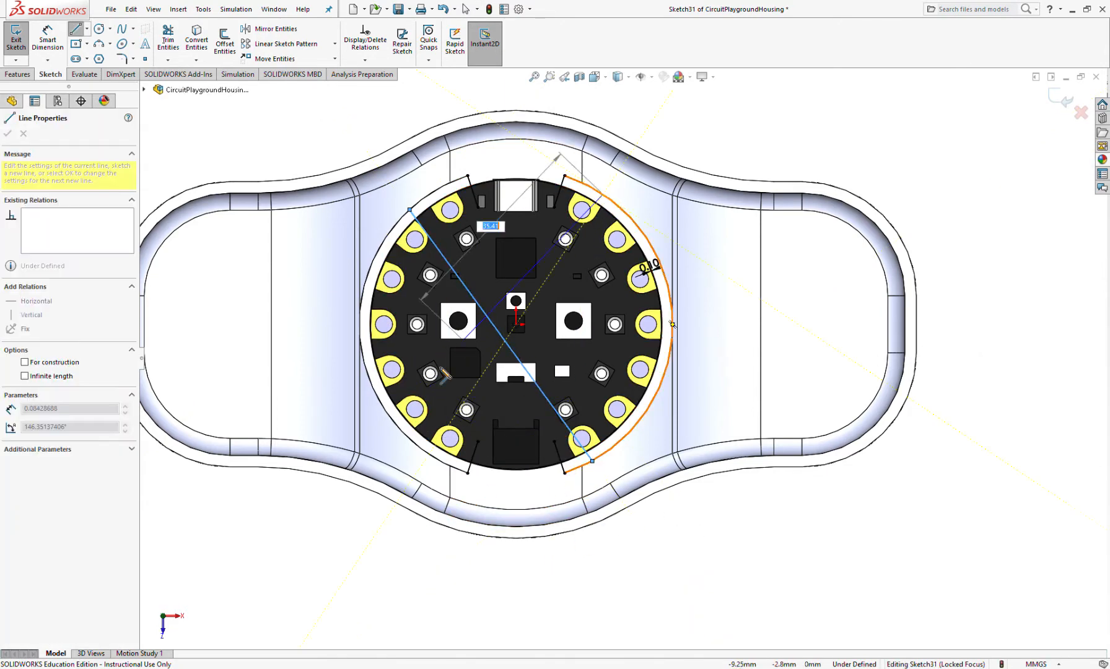
click(434, 458)
key(Escape)
right_drag(748, 579, 514, 539)
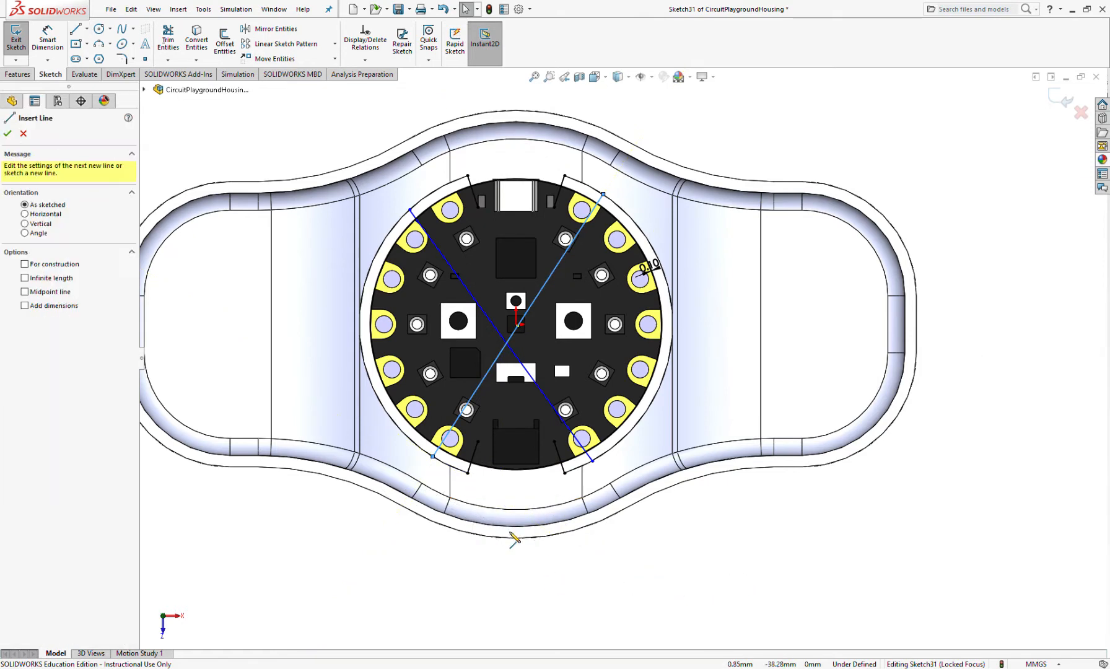
Draw two shallow crossing lines about 61 mm and 65 mm long across the board and past the ring support.
click(360, 288)
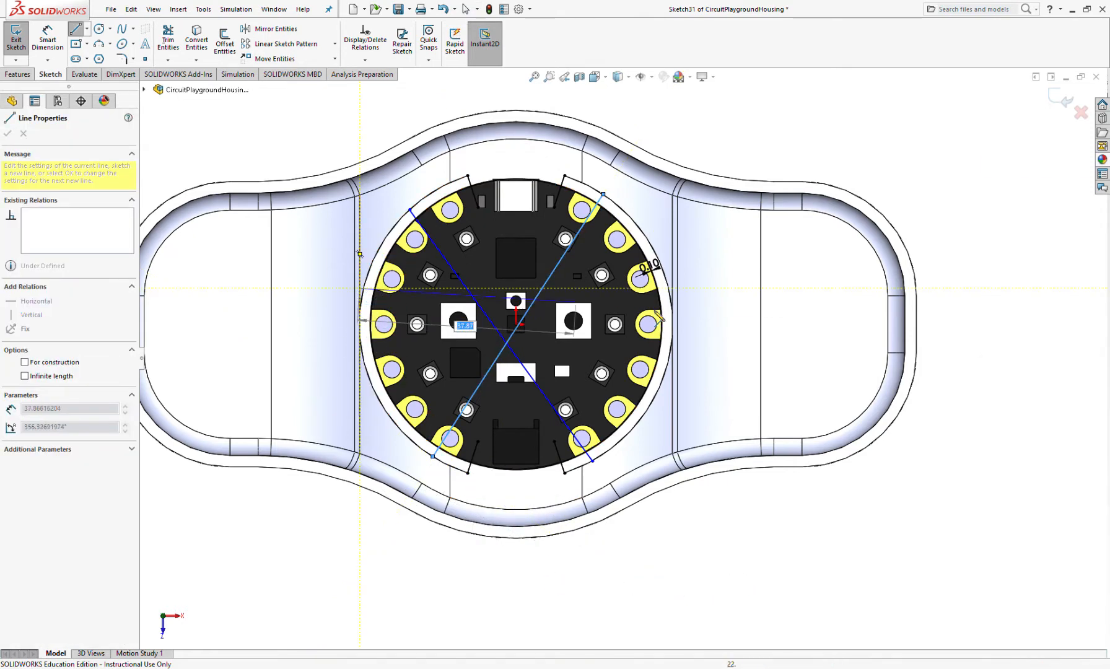
key(Escape)
right_drag(756, 560, 557, 554)
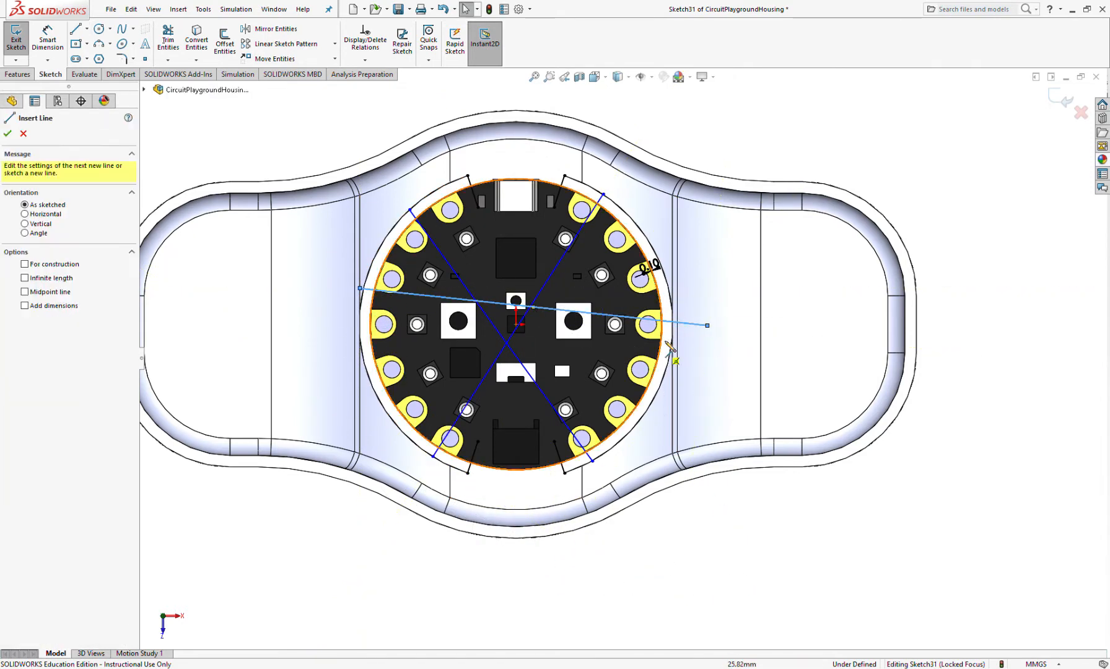
click(707, 284)
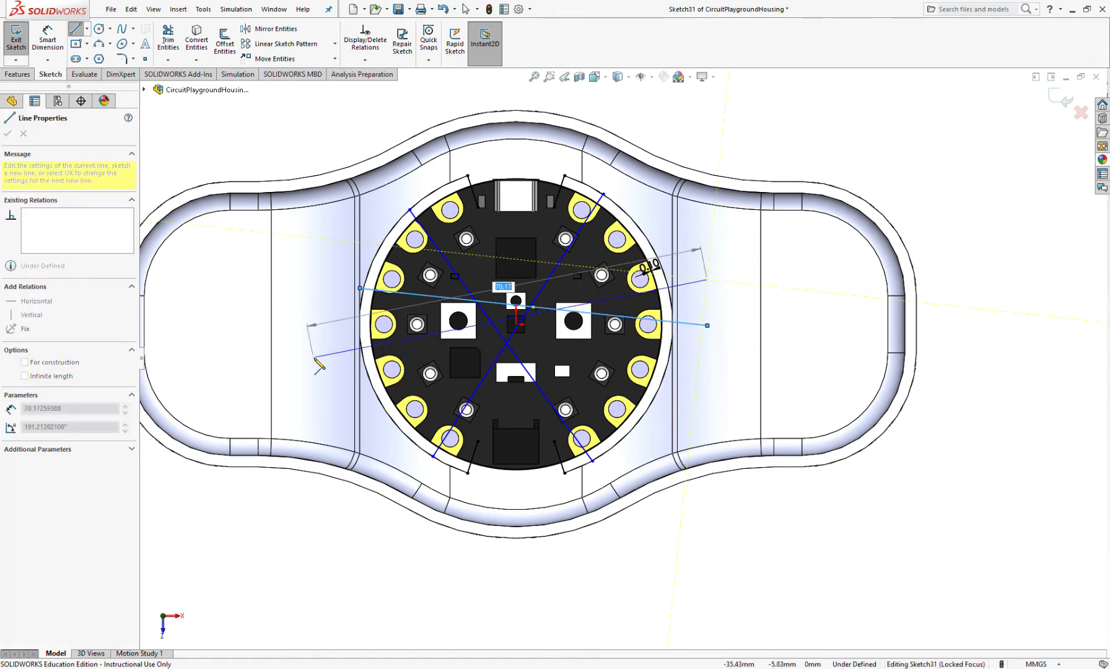
click(341, 357)
key(Escape)
scroll(480, 276, down, 3)
scroll(502, 290, up, 1)
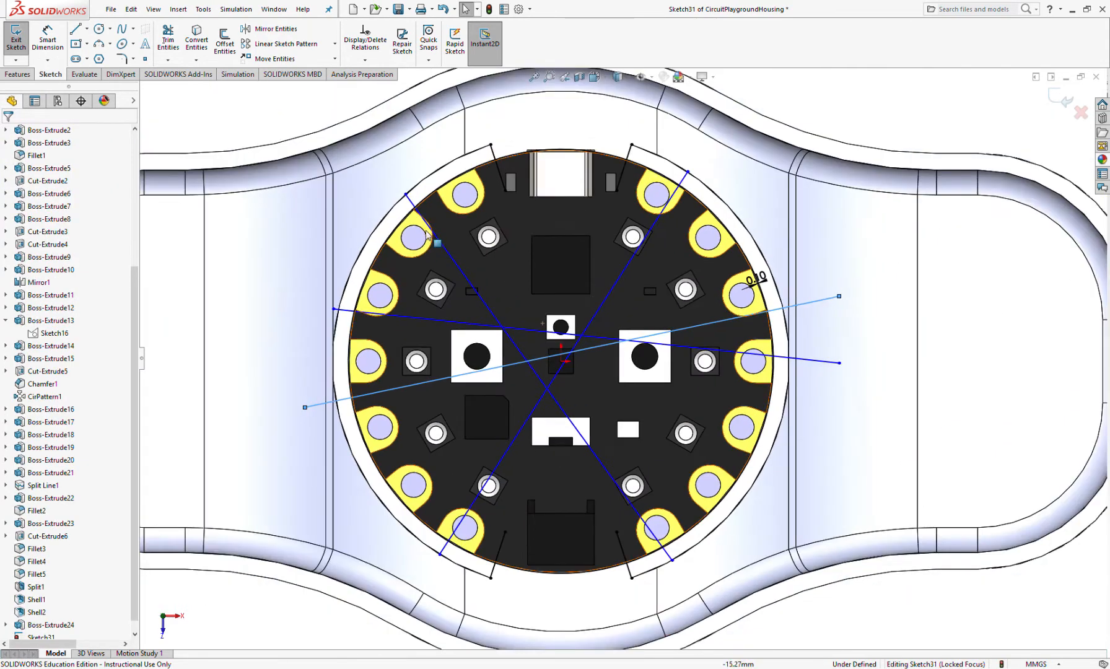
Make the midpoint of the shallow line sloping down to the right coincident with the origin.
scroll(604, 335, down, 2)
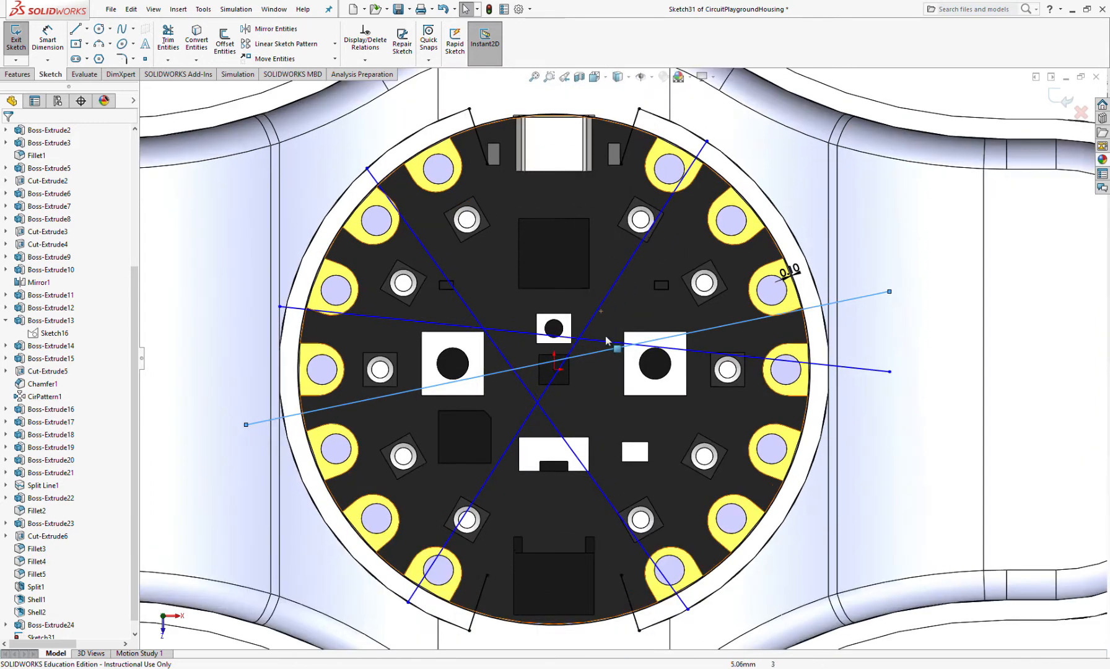
click(523, 333)
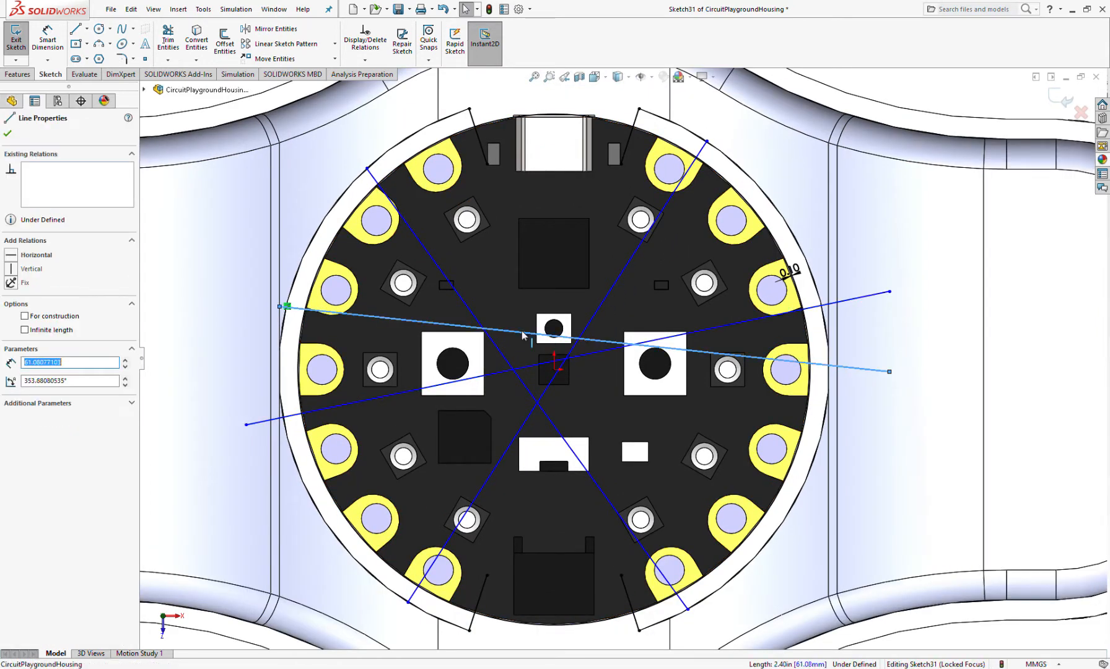
click(583, 339)
ctrl+click(553, 368)
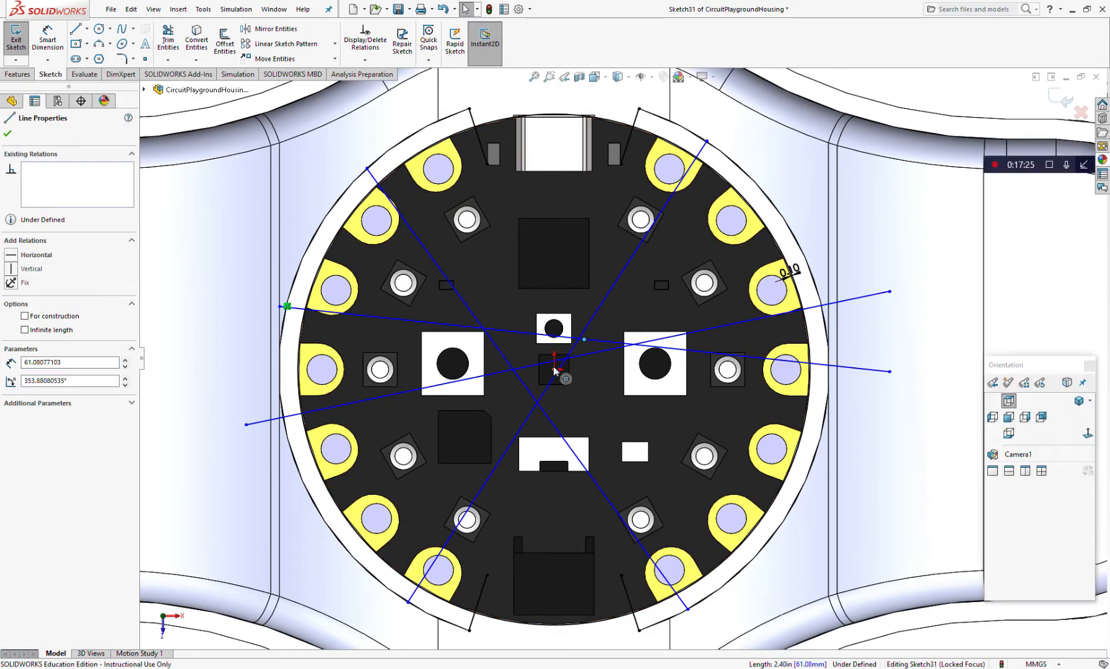
click(12, 347)
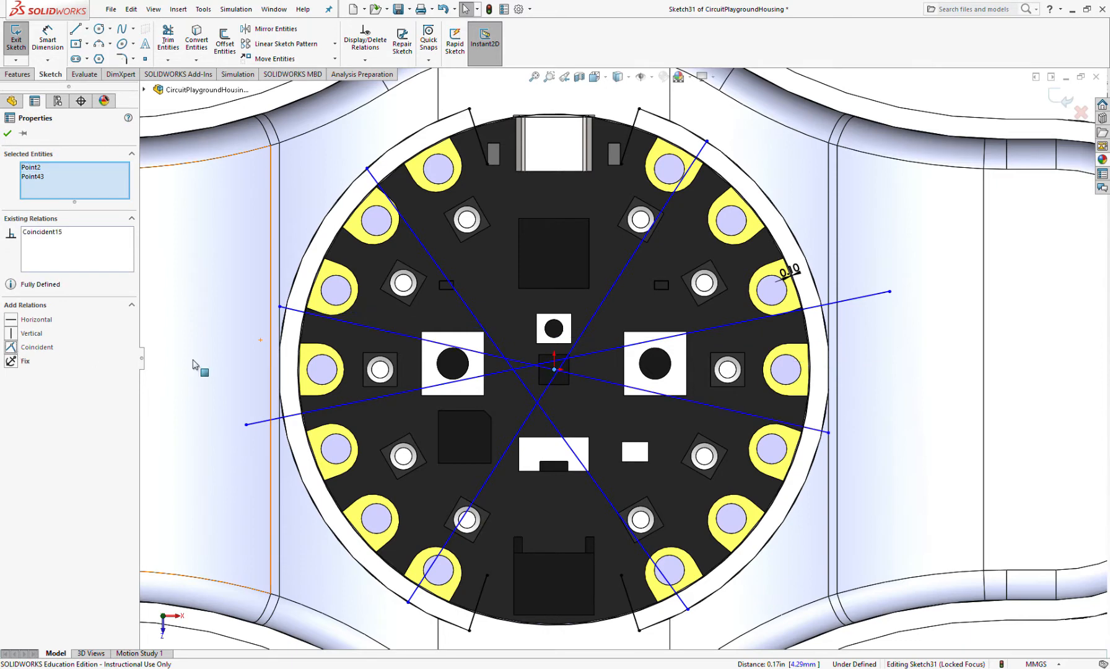
Make the midpoint of the shallow line sloping up to the right coincident with the origin.
click(433, 385)
click(494, 402)
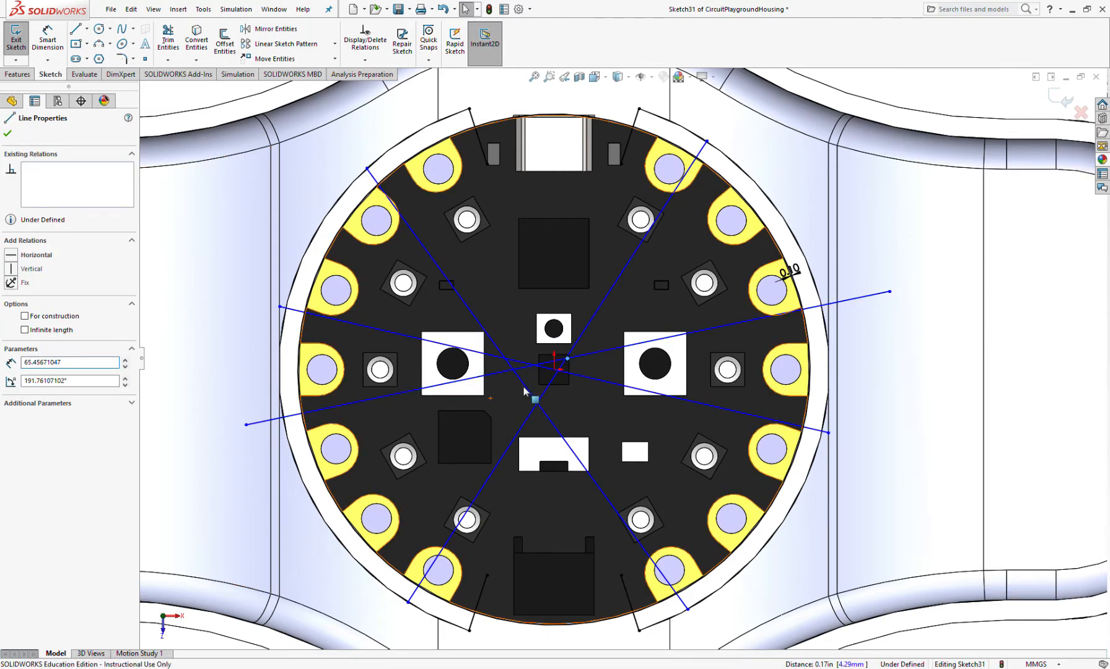
ctrl+click(554, 369)
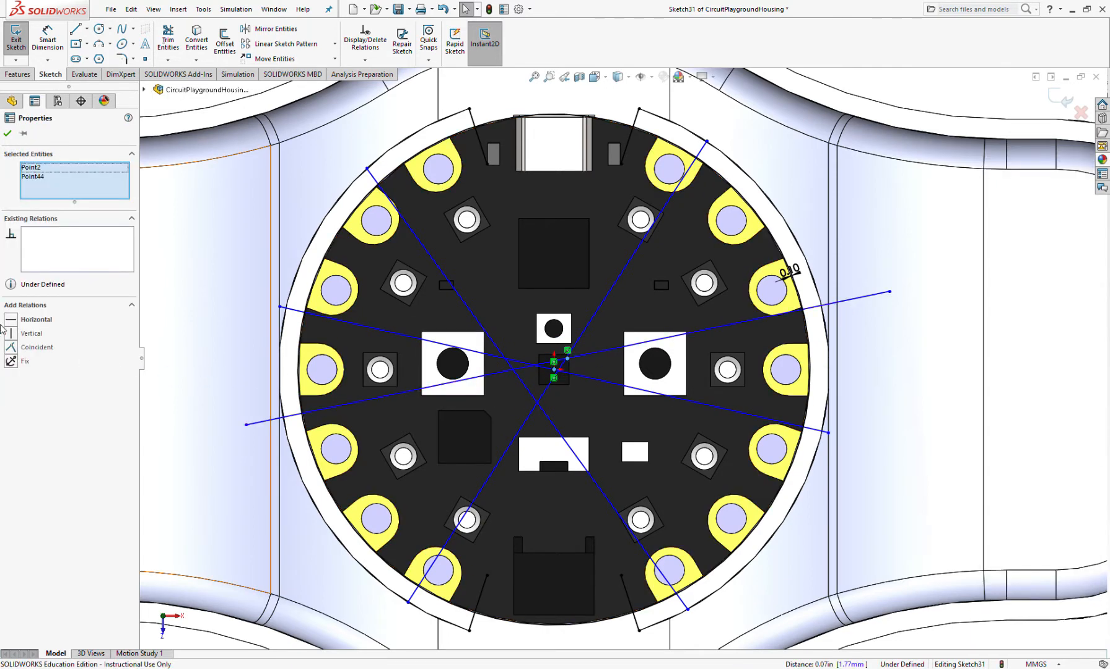
click(12, 347)
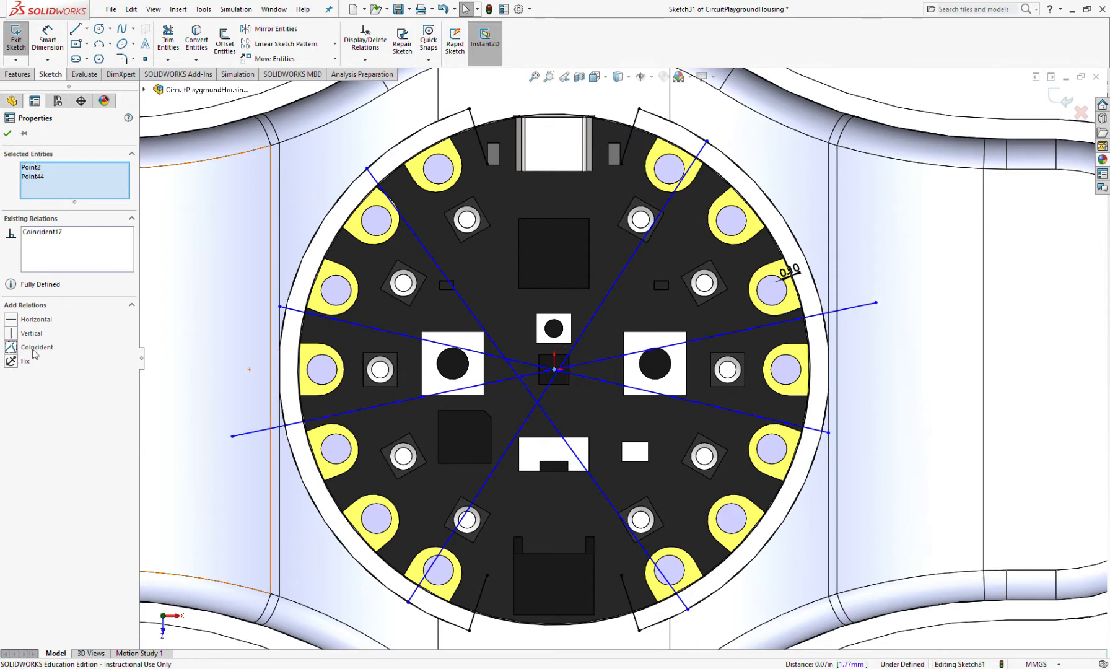
Make the midpoint of the steep line sloping down to the right coincident with the origin.
click(551, 421)
click(527, 388)
ctrl+click(553, 369)
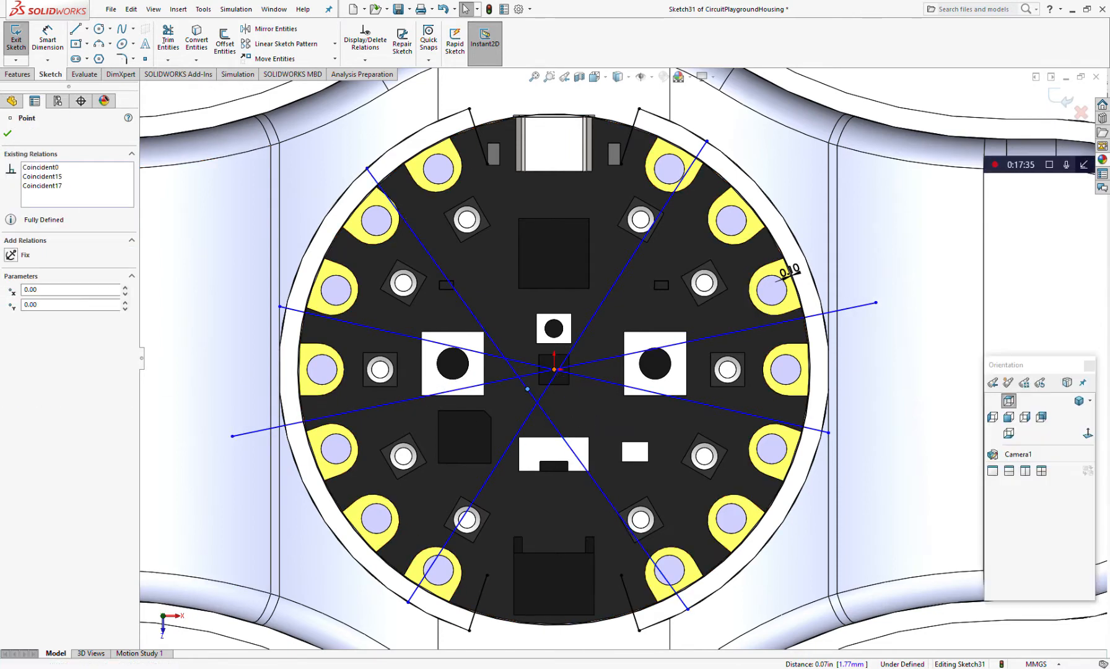
click(10, 348)
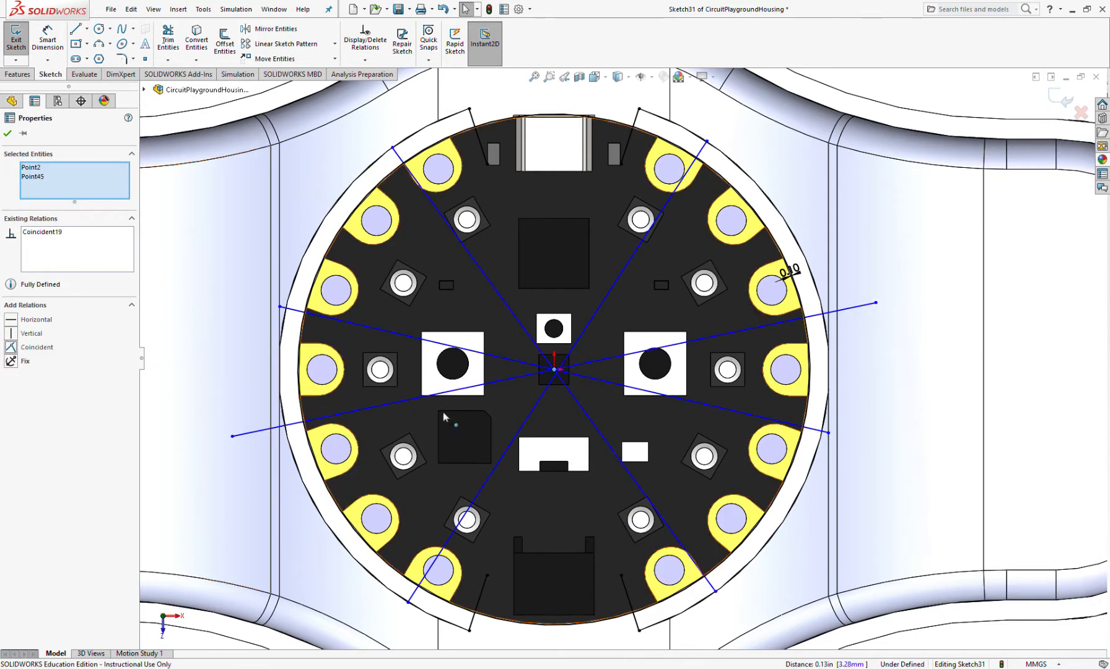
Make the midpoint of the steep line sloping up to the right coincident with the origin.
click(535, 406)
click(590, 424)
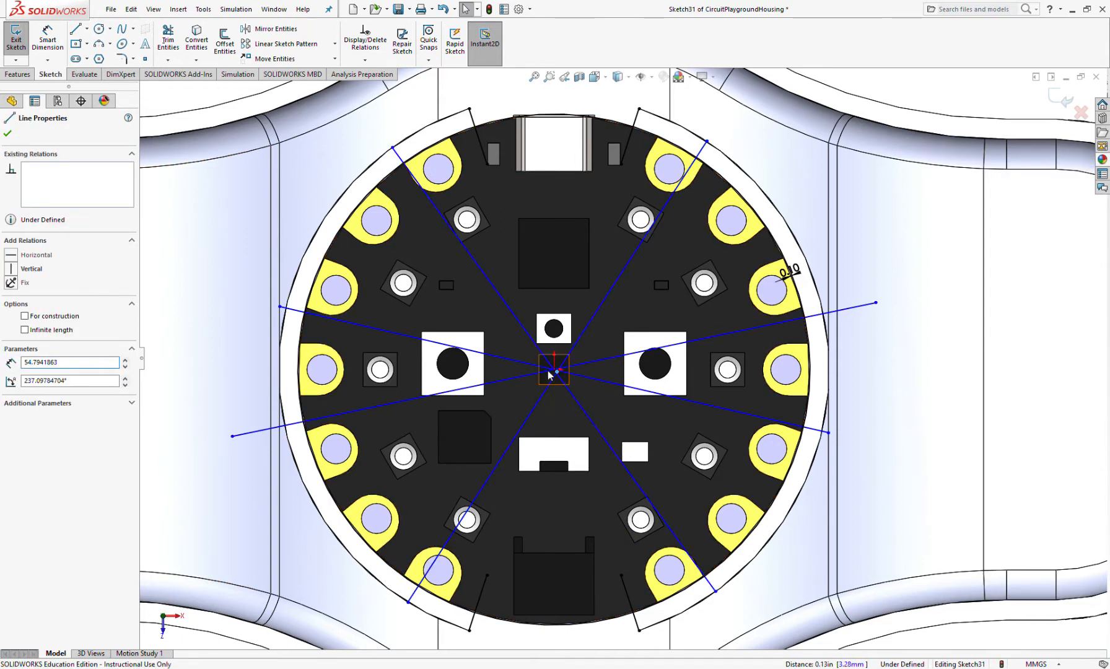
ctrl+click(553, 370)
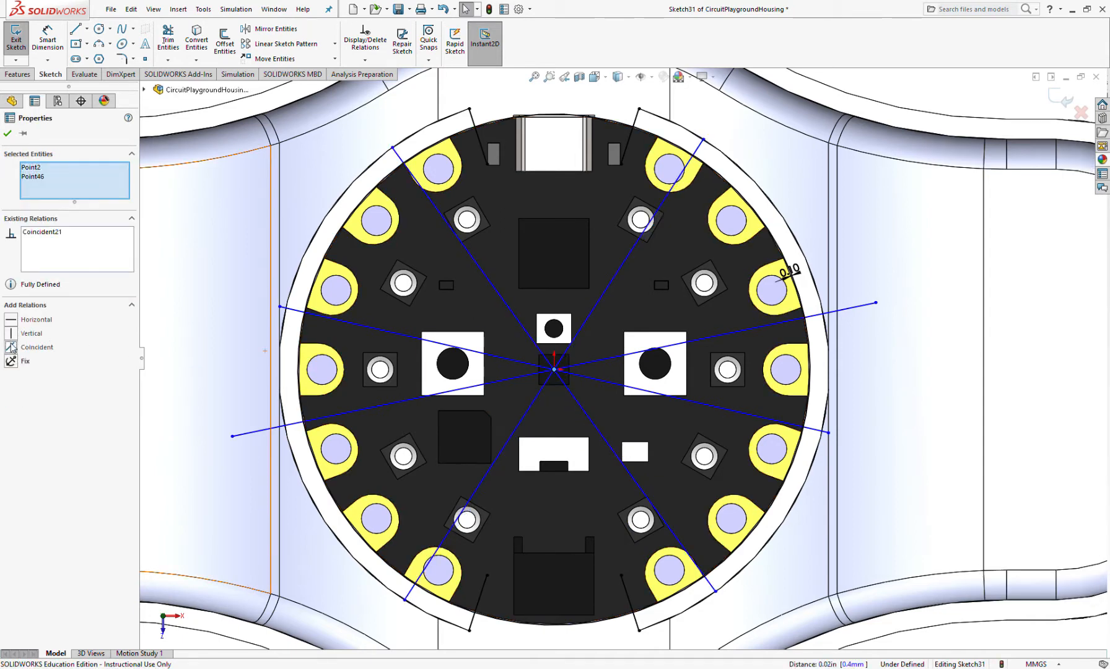
key(Escape)
Attach the left end of the shallow line sloping up to the right to the ring support's outer arc.
scroll(496, 362, up, 2)
scroll(498, 362, down, 1)
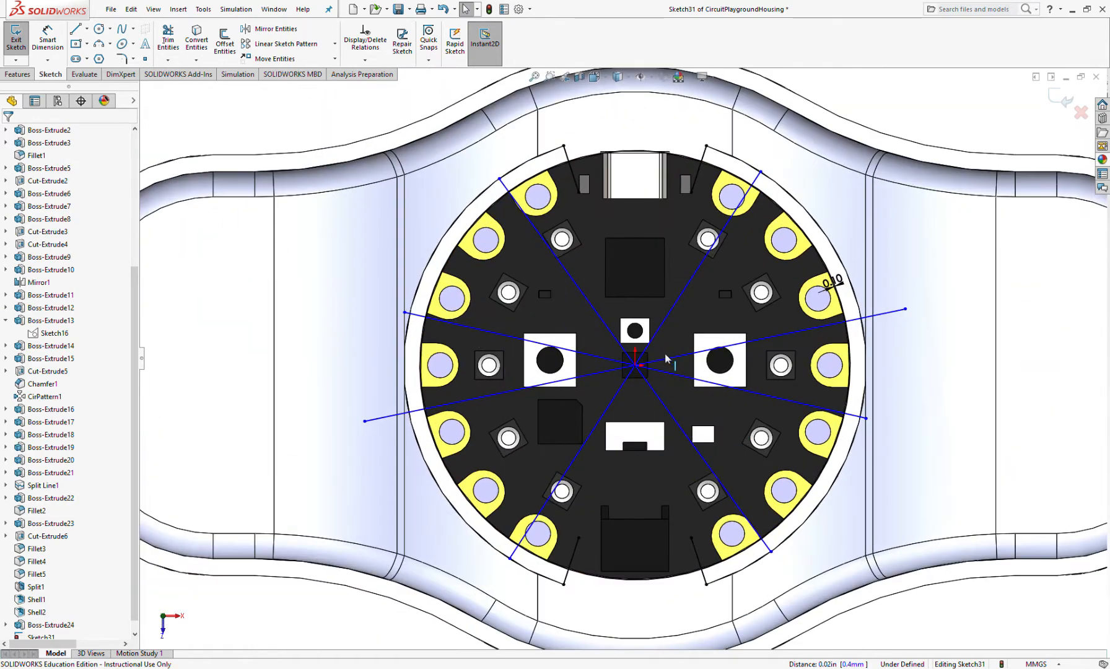
scroll(718, 398, down, 1)
scroll(606, 355, up, 1)
drag(345, 413, 389, 408)
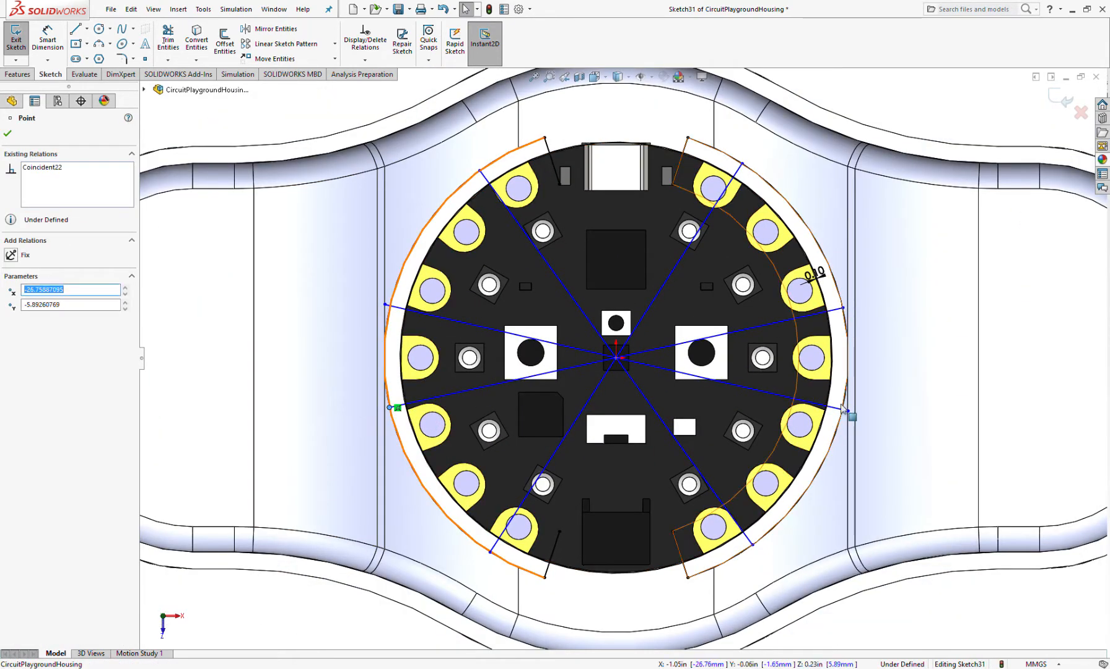
Free the shallow line sloping down to the right from the straight housing edges and attach its left end to the ring support's outer arc.
drag(852, 416, 863, 447)
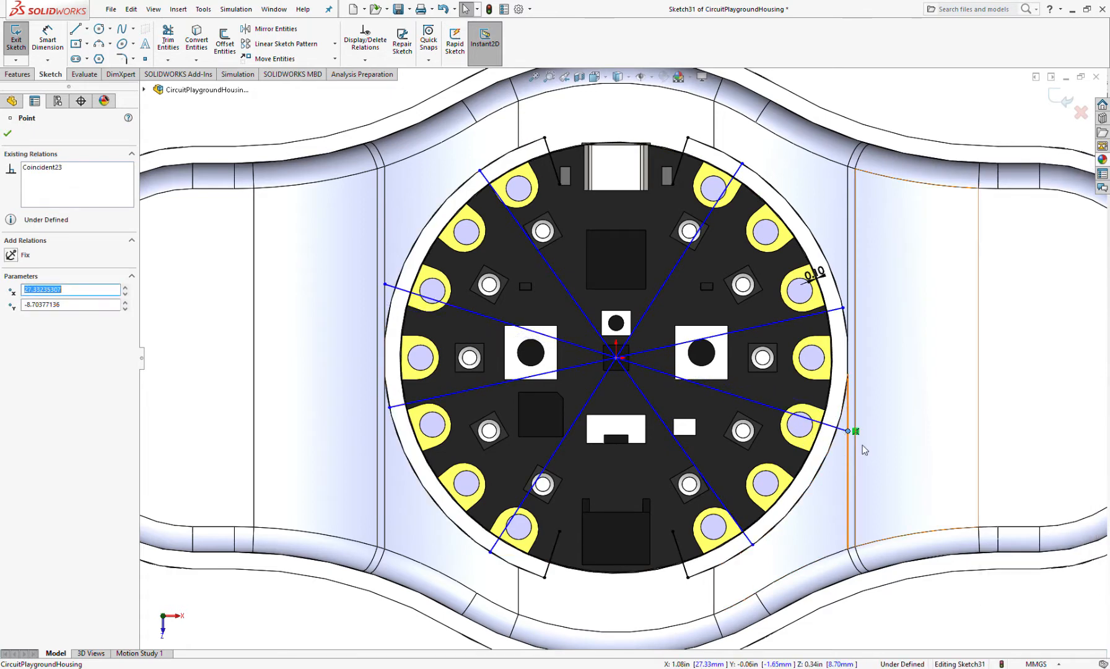
click(855, 432)
key(Delete)
drag(847, 431, 846, 429)
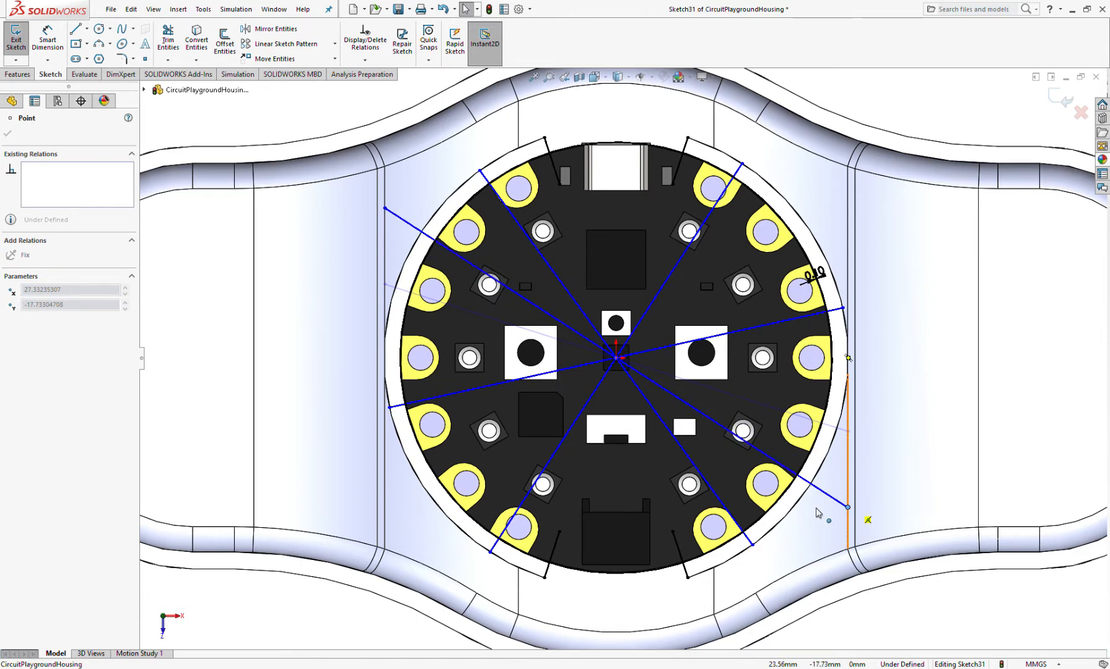
drag(815, 503, 848, 498)
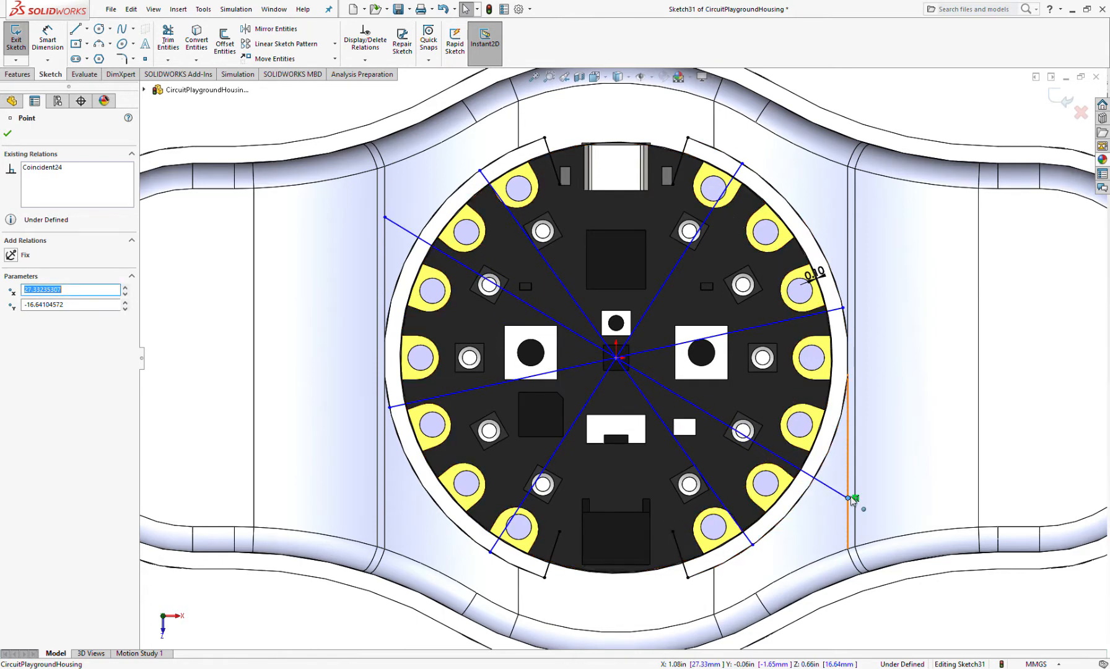
drag(847, 498, 704, 425)
click(390, 252)
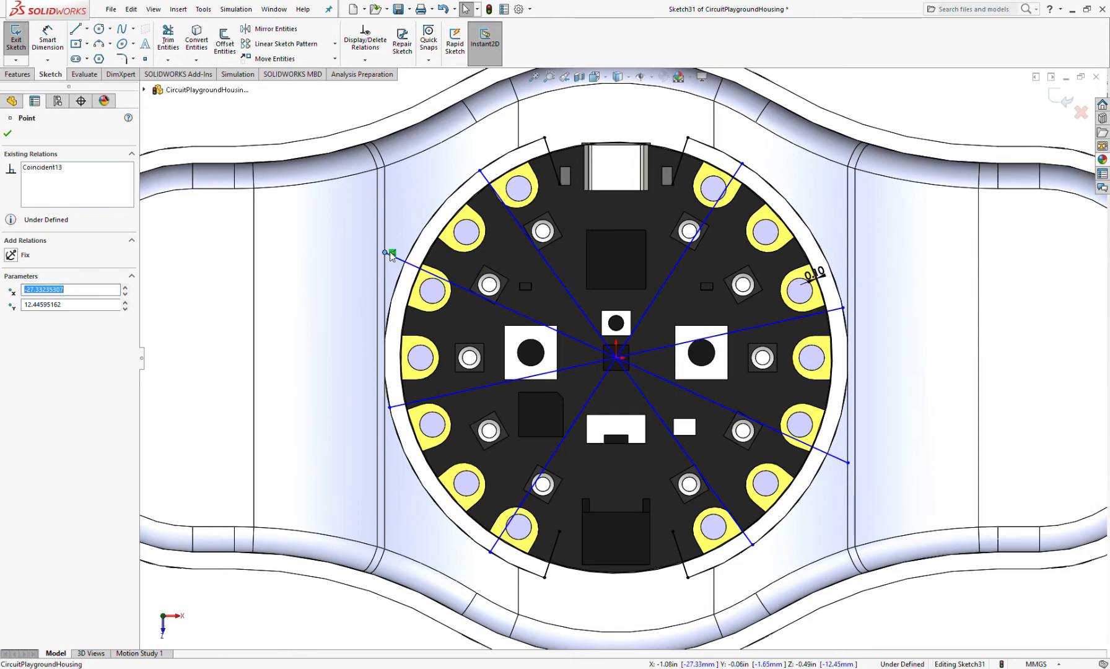
drag(390, 254, 404, 277)
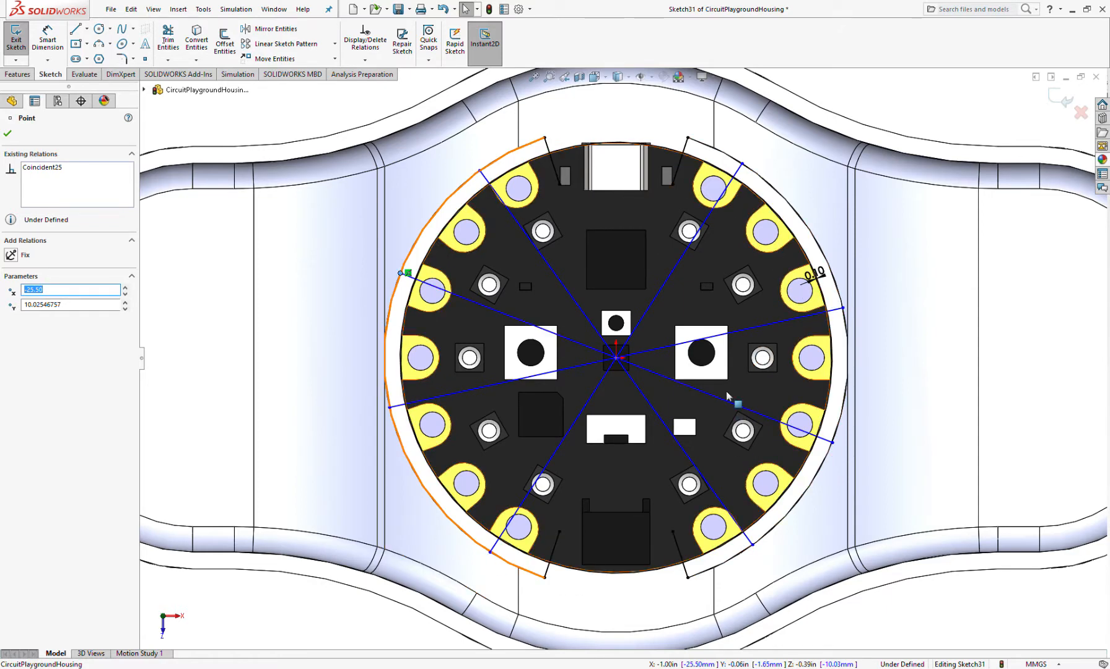
Set a 10° angle between the steep line sloping down to the right and the ring support's end edge left of the USB connector.
click(48, 38)
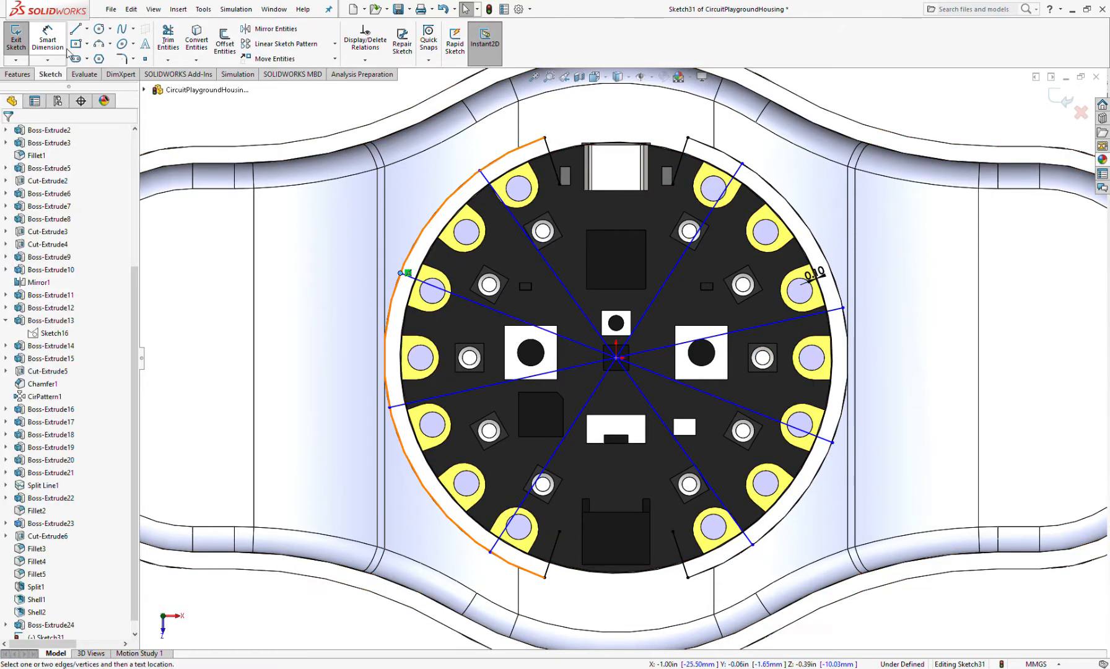
scroll(470, 124, down, 3)
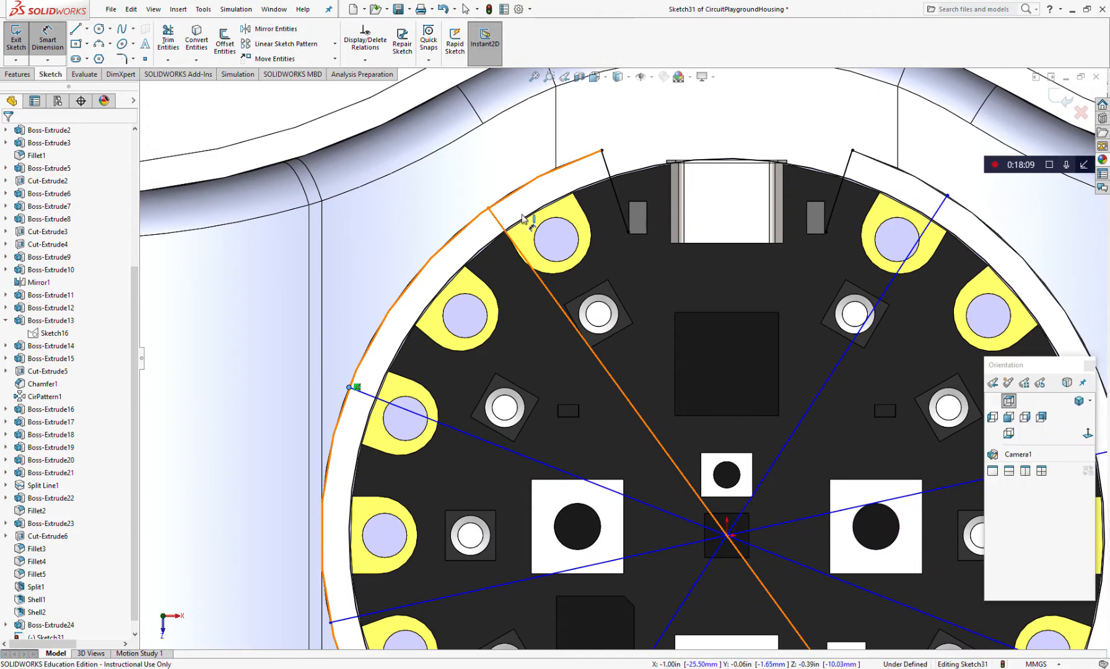
click(497, 219)
key(Escape)
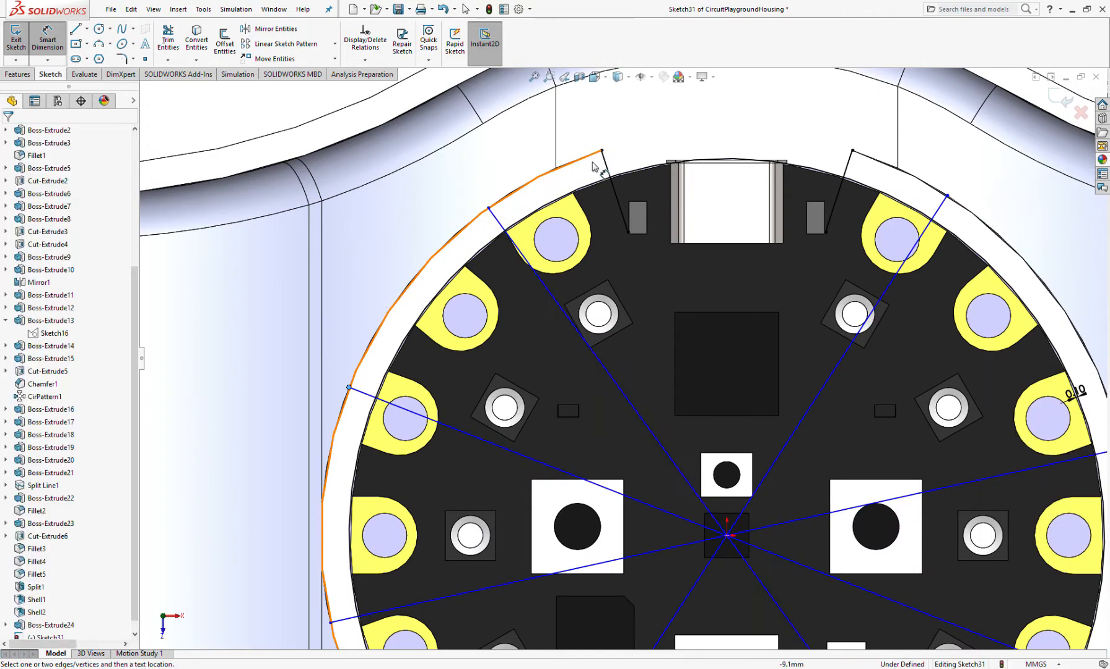
click(504, 229)
click(615, 192)
click(555, 190)
text(10)
key(Return)
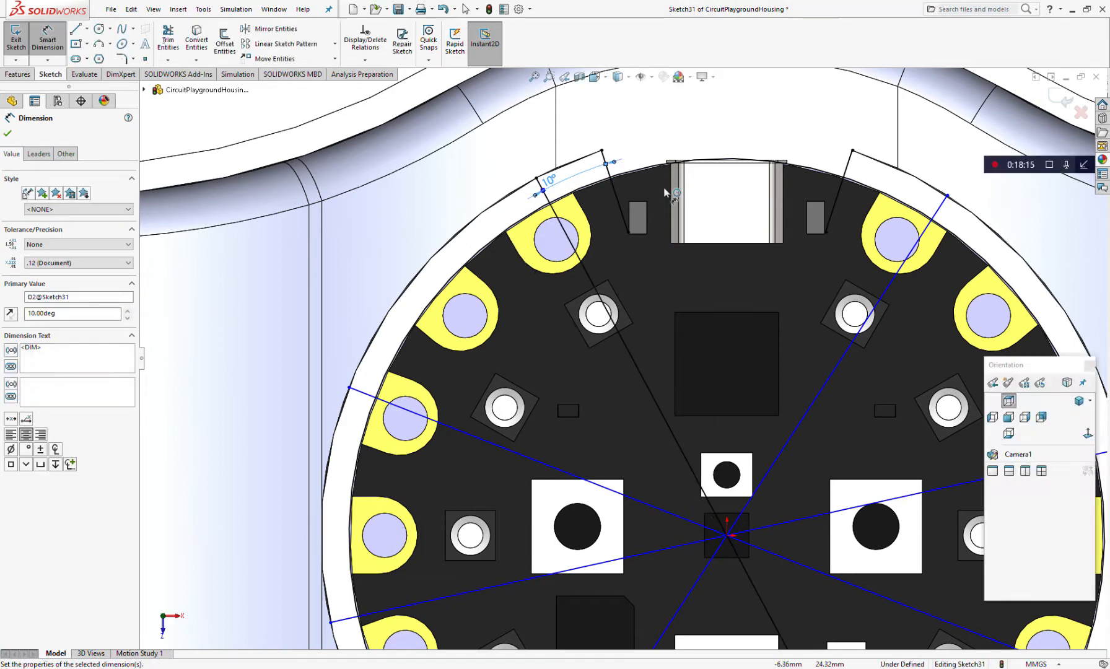
click(937, 208)
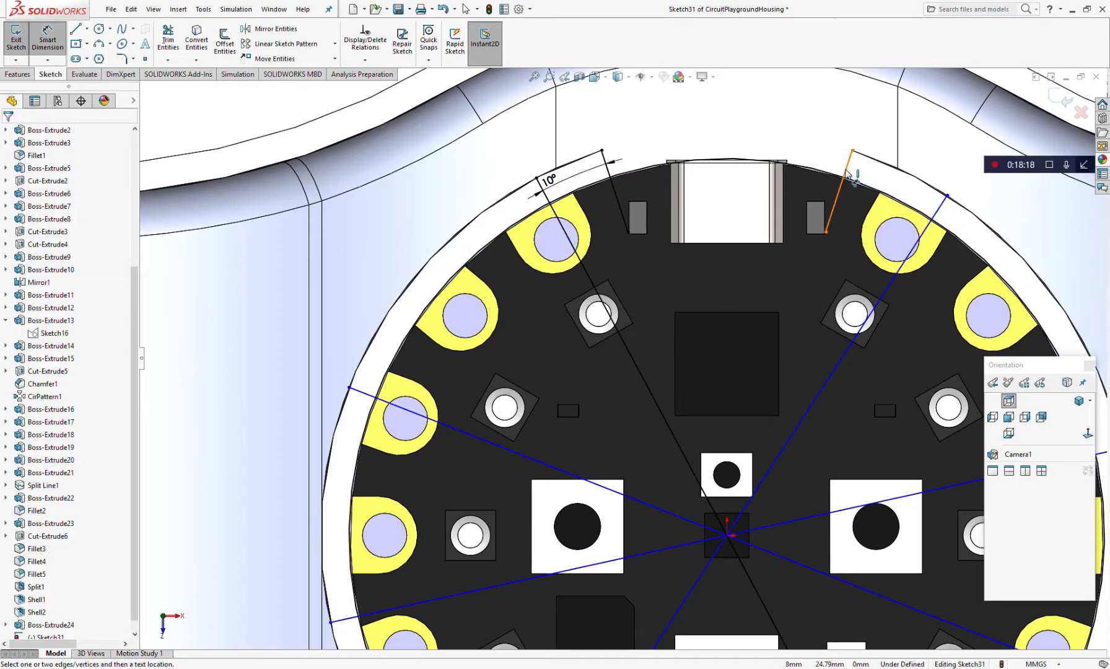
click(844, 176)
key(Escape)
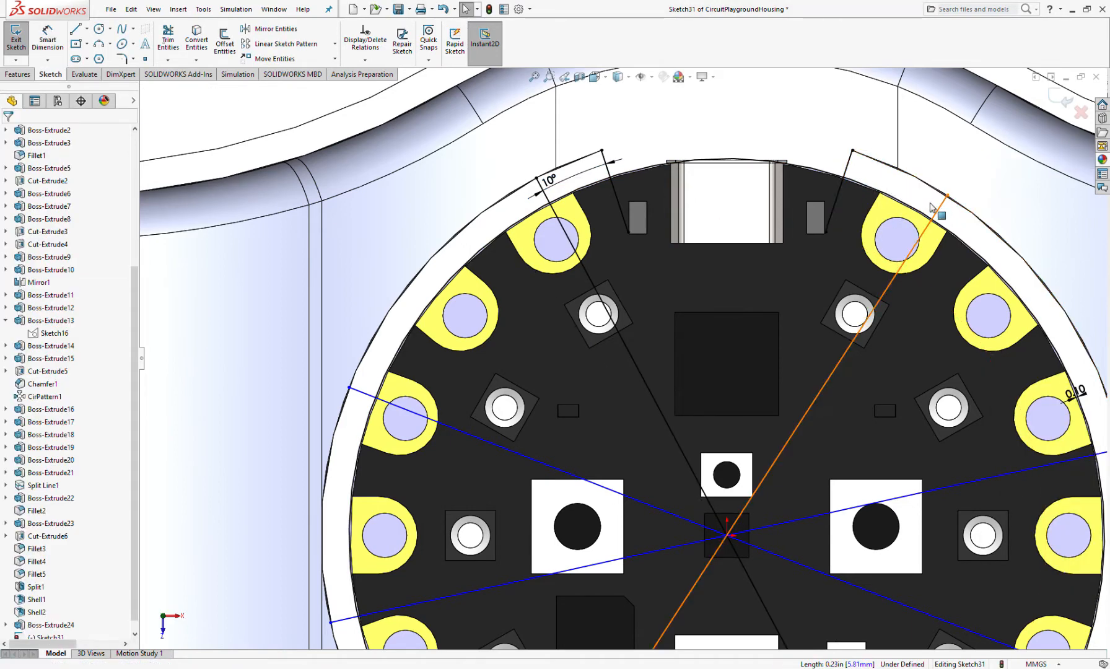
Set a 10° angle between the steep line sloping up to the right and the ring support's end edge right of the USB connector.
right_drag(918, 185, 918, 138)
click(936, 210)
click(847, 174)
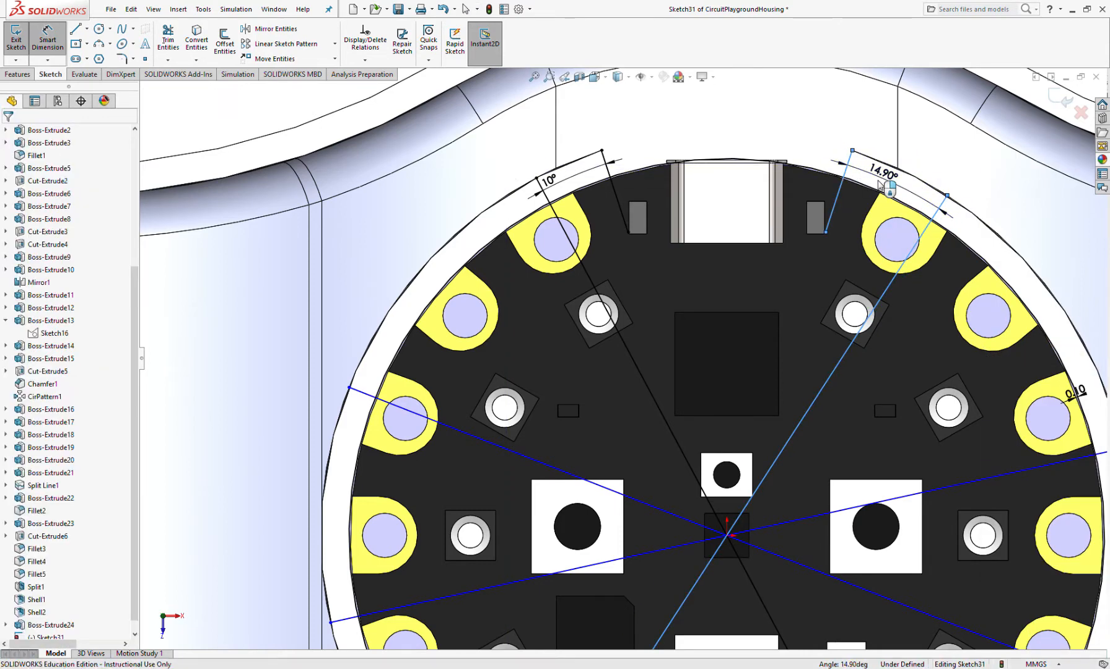
click(879, 183)
text(10)
key(Return)
Set the angle between the two shallow crossing lines to 10° on the board's left side.
scroll(878, 184, up, 5)
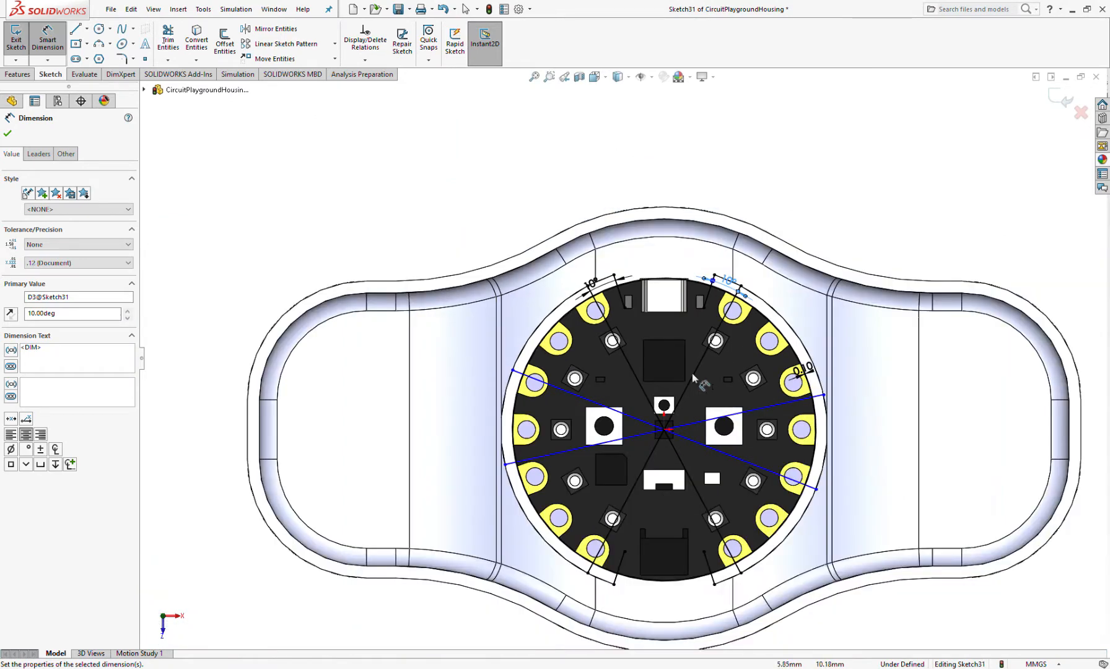
scroll(665, 397, down, 2)
click(468, 370)
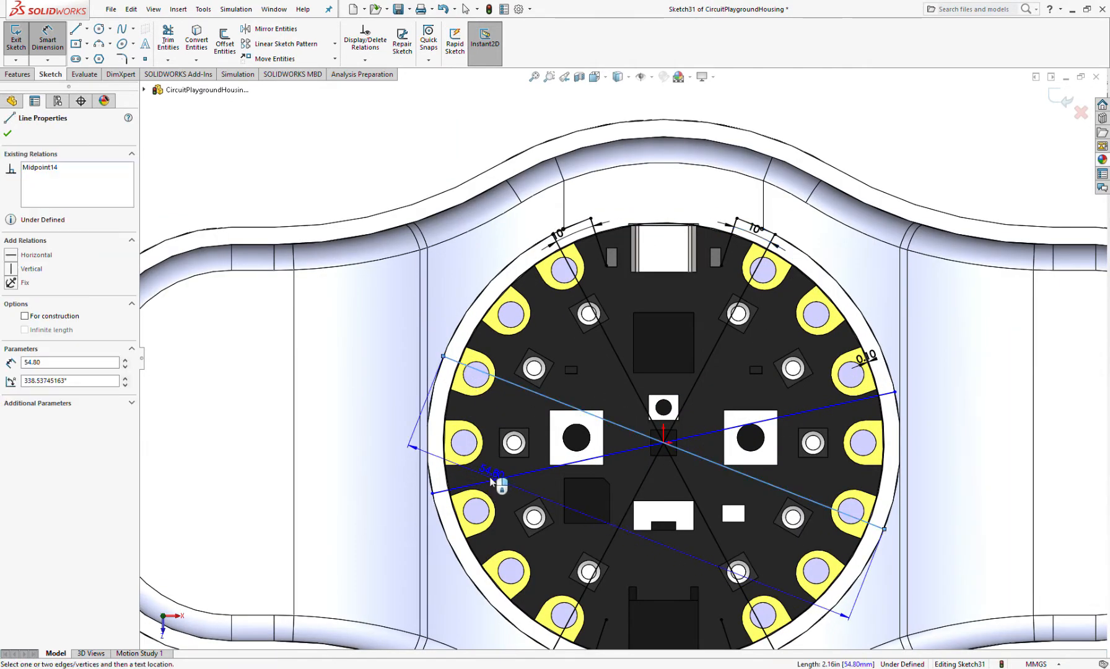
click(494, 481)
click(488, 446)
text(10)
key(Return)
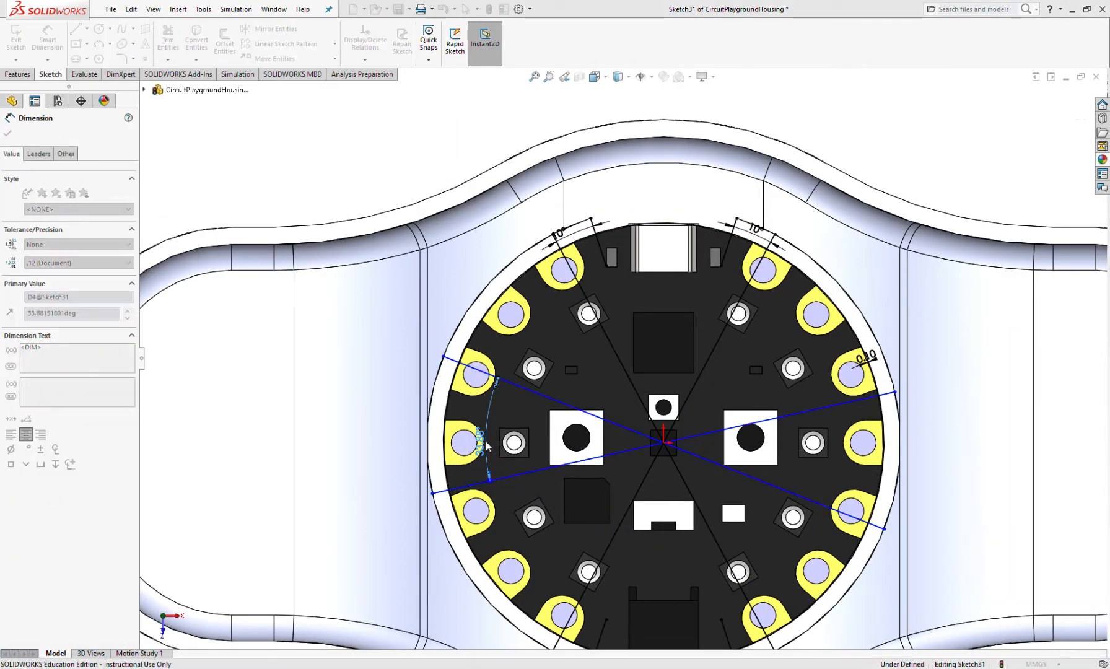
key(Escape)
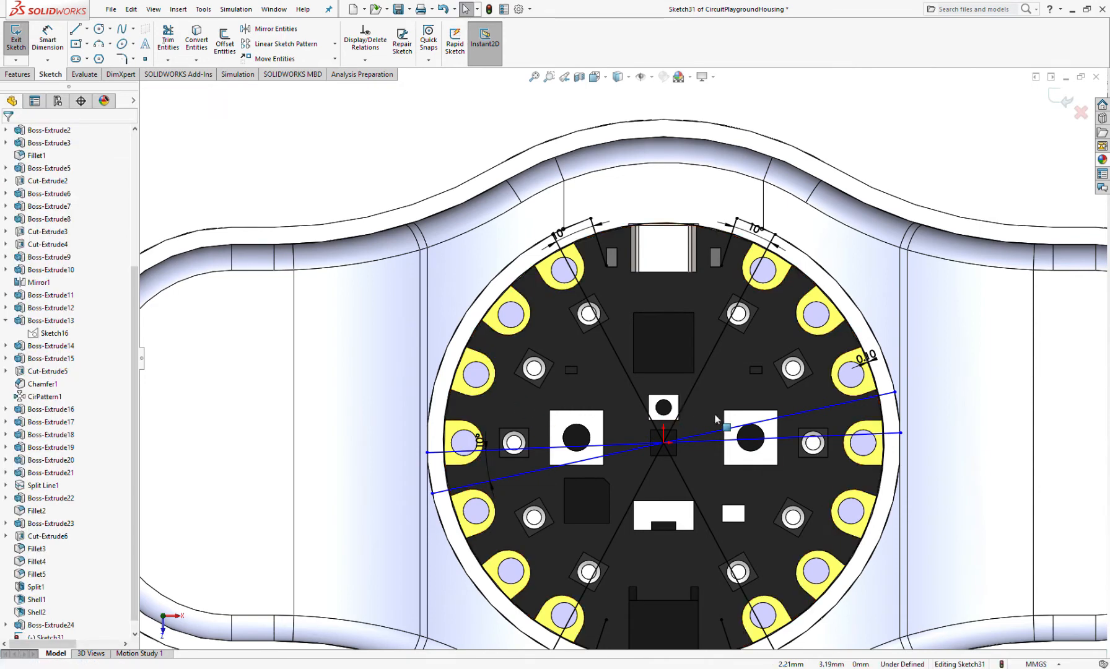
Align the right endpoints of the two shallow lines vertically and remove the conflicting coincident relation at the lower endpoint.
drag(900, 433, 899, 459)
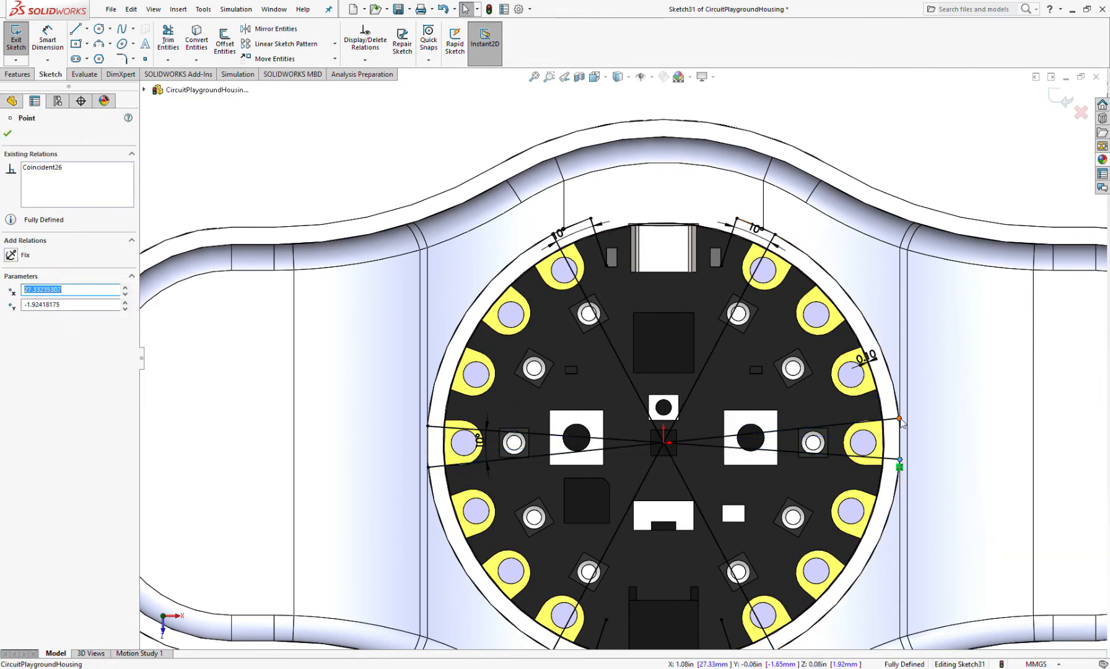
ctrl+click(899, 418)
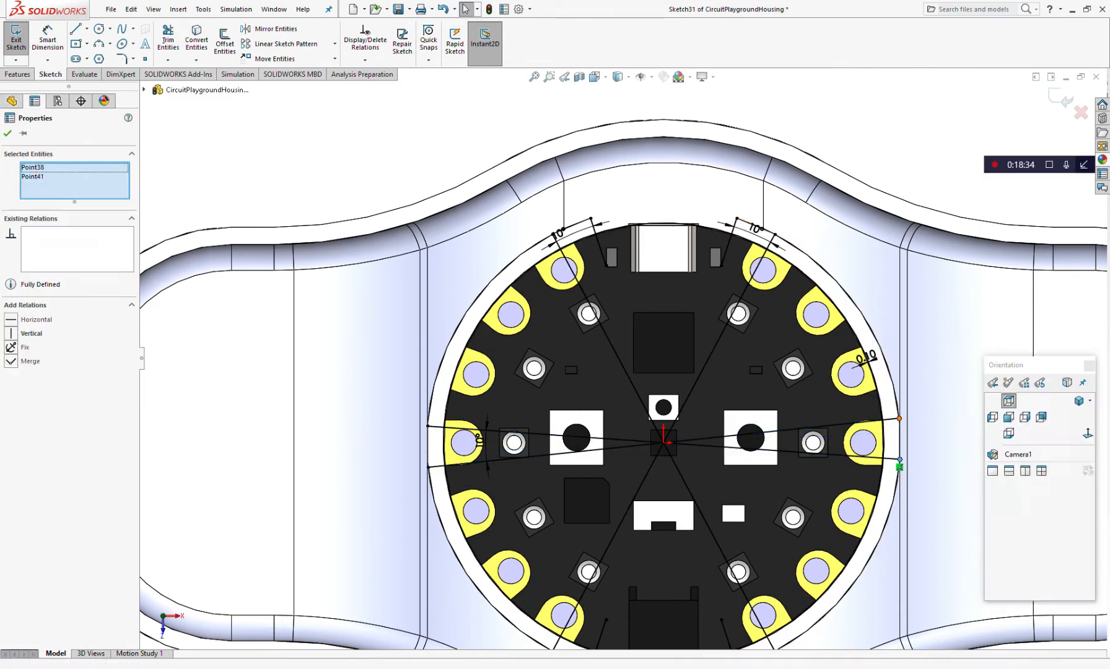
click(12, 335)
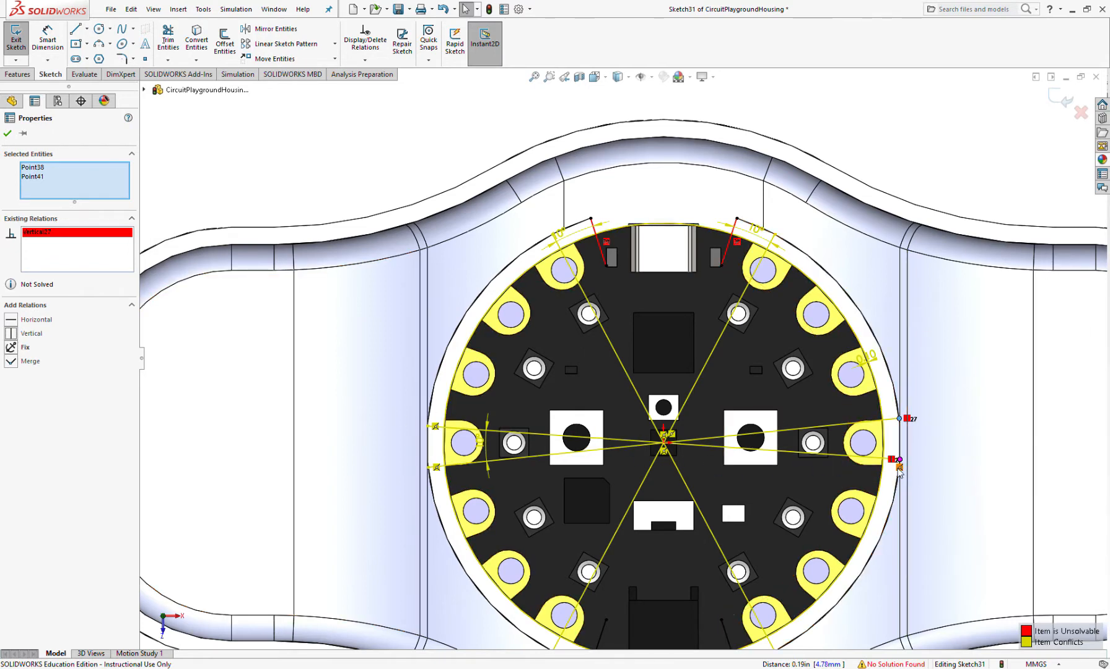
key(ctrl+z)
Convert all four crossing lines through the origin to construction geometry.
scroll(629, 436, up, 4)
scroll(702, 442, down, 4)
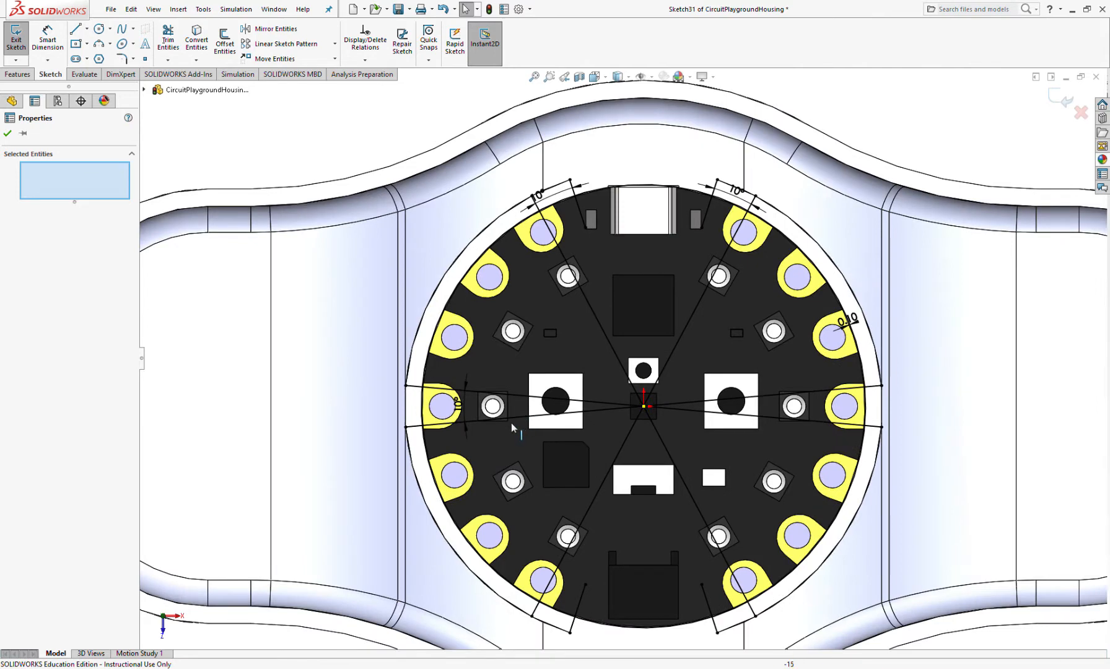
click(508, 421)
ctrl+click(594, 401)
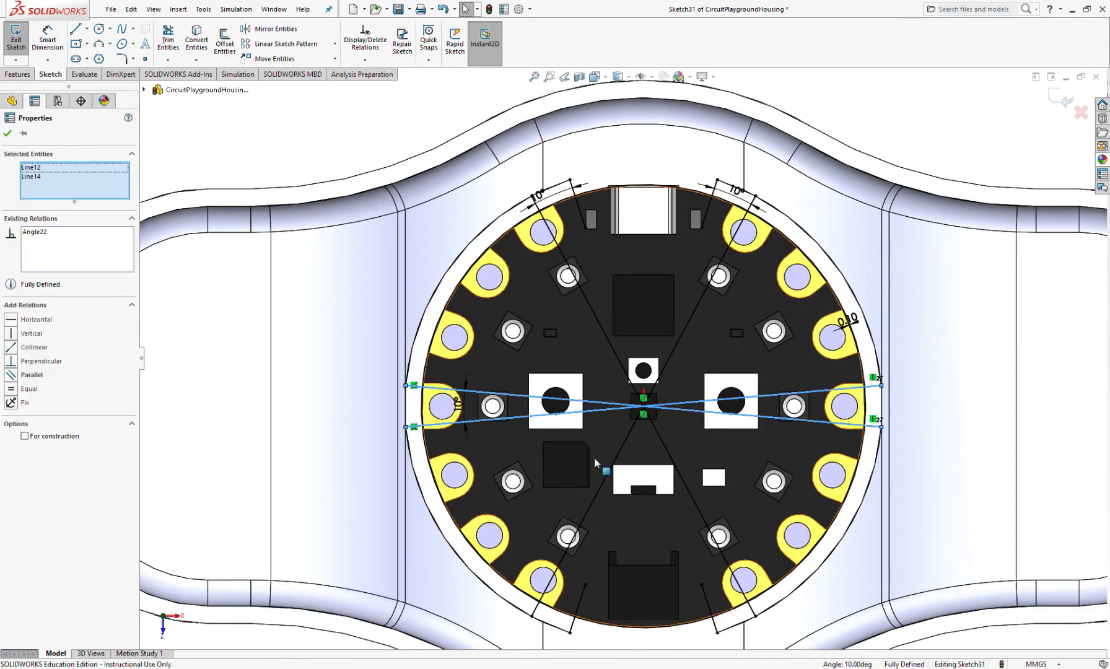
ctrl+click(619, 465)
ctrl+click(668, 455)
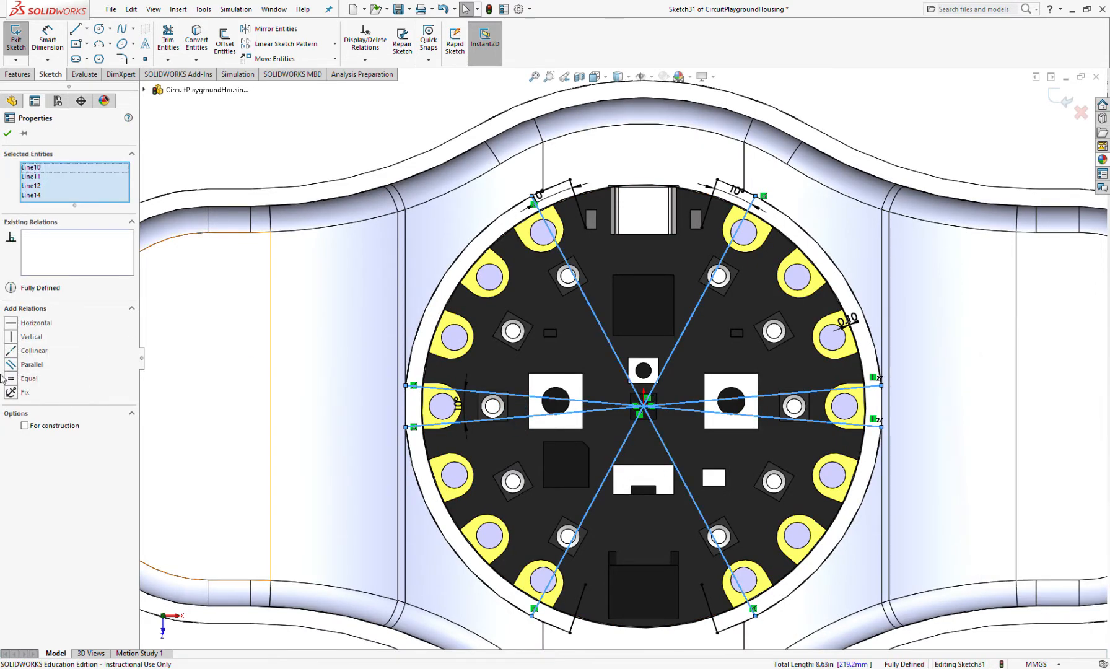
click(25, 425)
Draw a short line across the ring support along the upper-left steep construction line, from its outer endpoint to the clearance circle.
scroll(545, 210, down, 4)
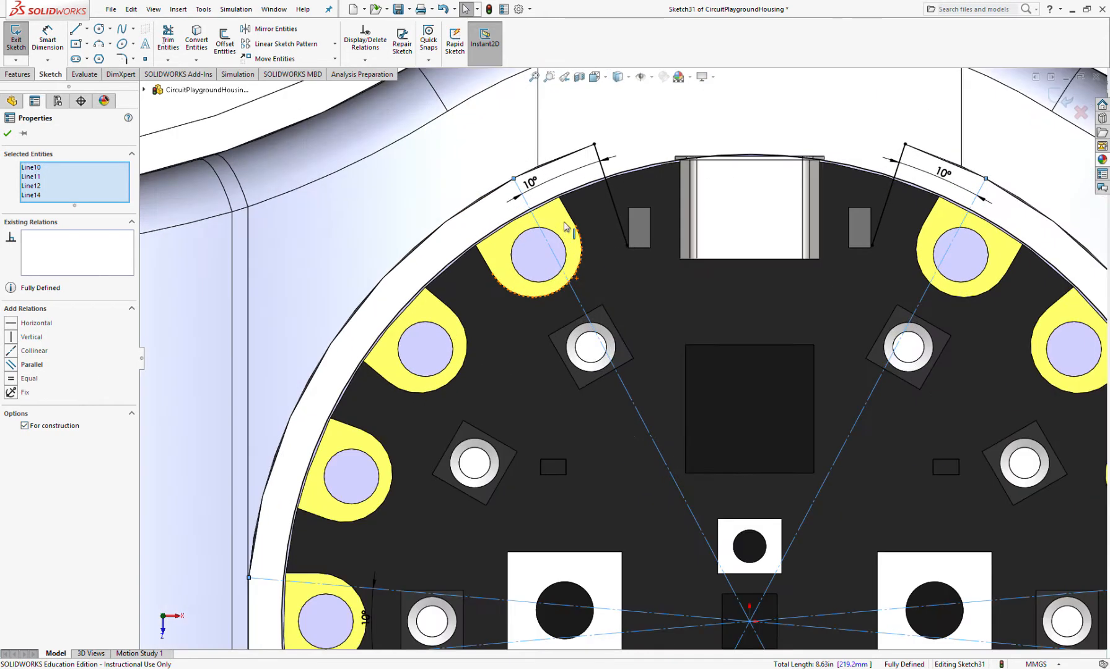
click(167, 38)
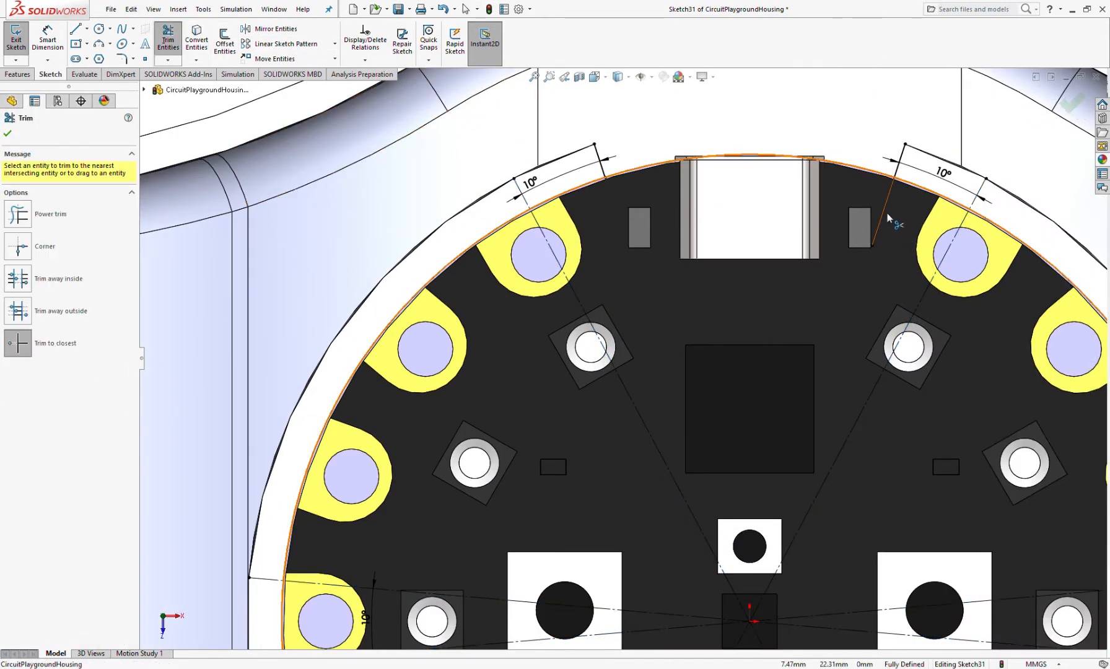
click(78, 29)
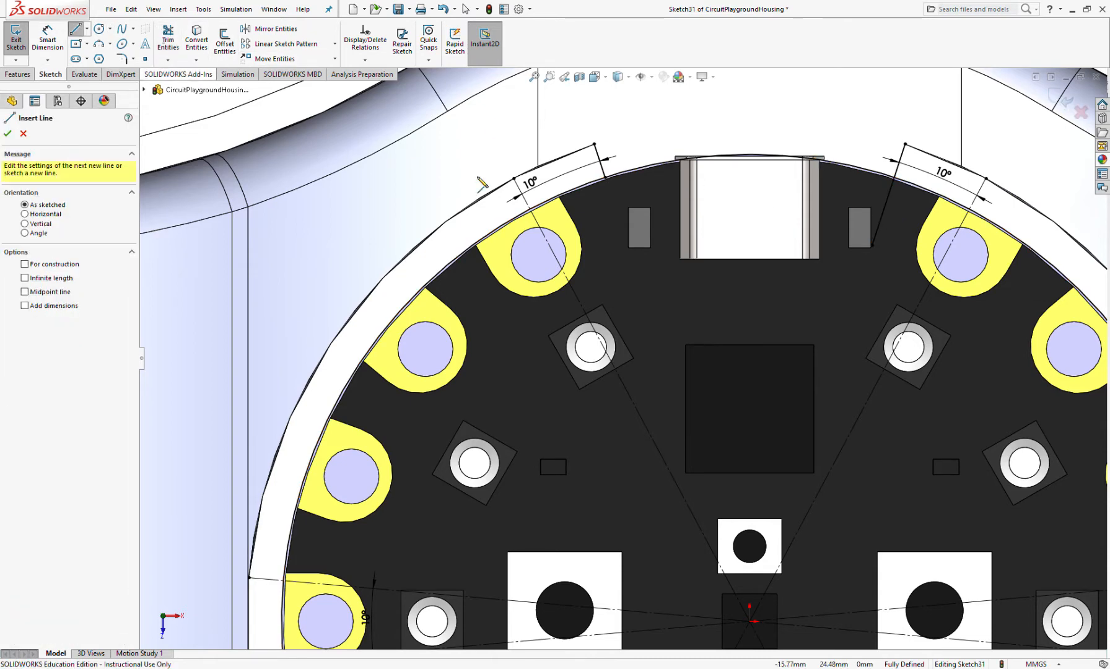
scroll(472, 141, down, 4)
click(547, 207)
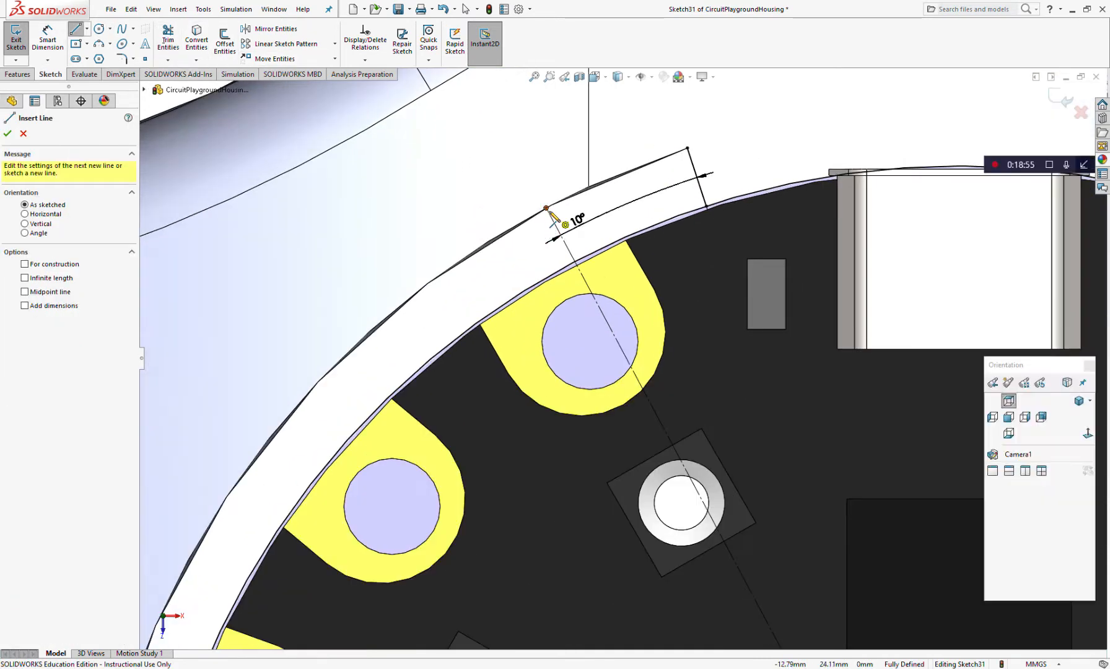
click(579, 256)
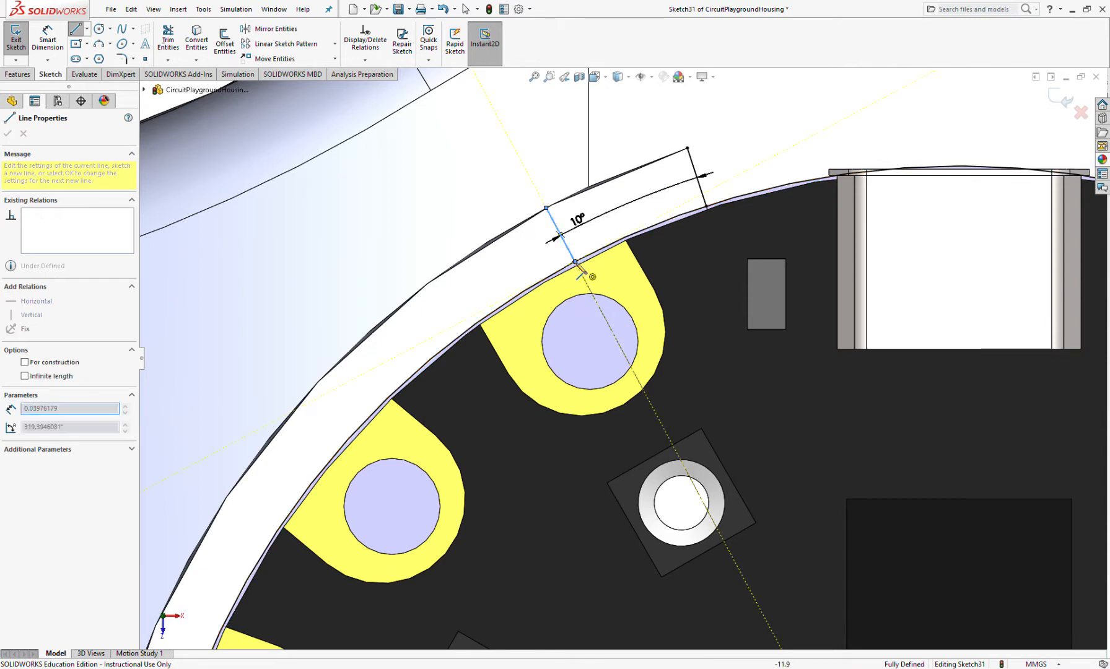
key(Escape)
Draw a short line across the ring support's left side along the upper shallow construction line.
scroll(489, 322, up, 2)
scroll(489, 322, up, 5)
scroll(503, 540, down, 5)
key(l)
scroll(603, 334, down, 5)
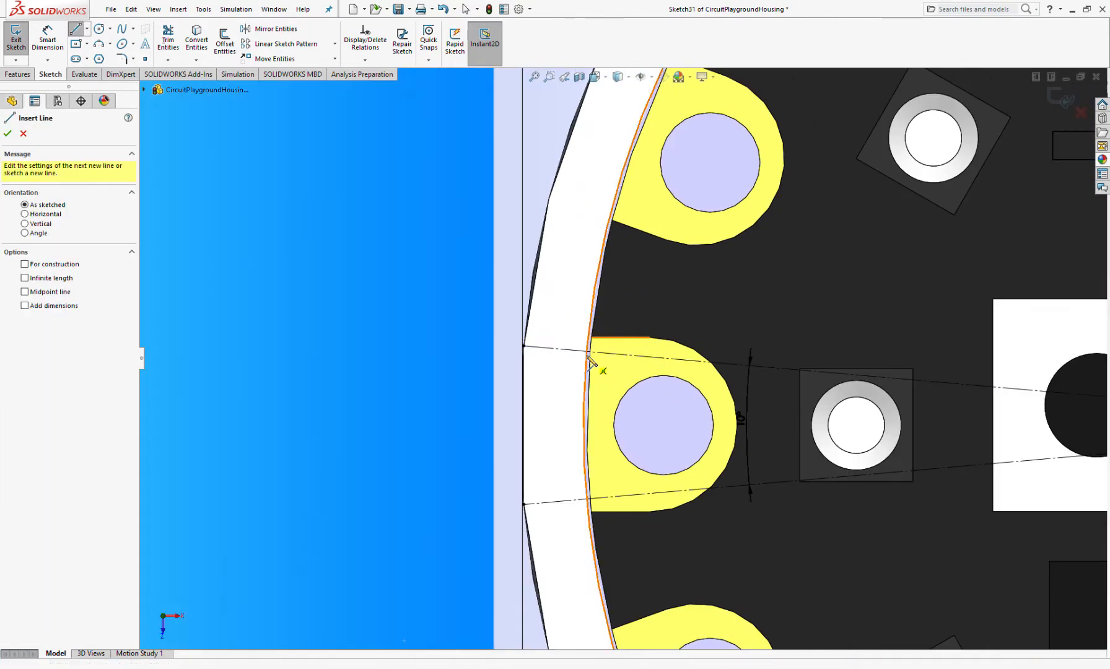
Draw two short lines along the left pair of 10° construction lines, from the ring's outer edge to the board edge.
click(525, 346)
double_click(588, 351)
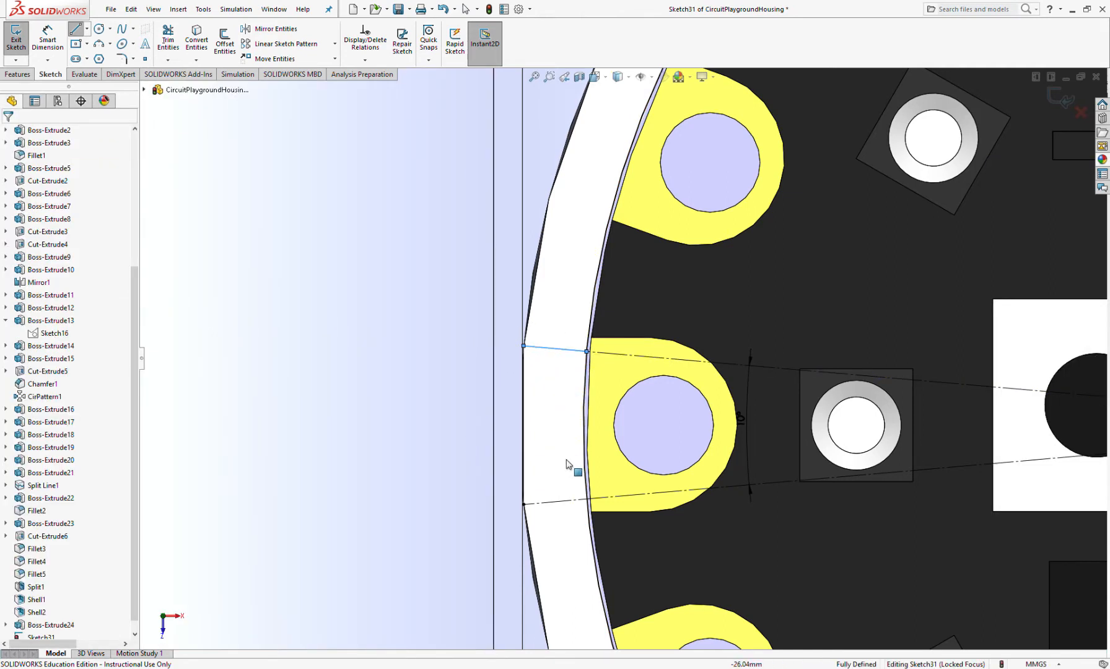
click(525, 505)
double_click(589, 502)
Draw a line along the lower-left radial construction line, from the ring's outer edge to the inner circle.
scroll(619, 359, up, 7)
scroll(669, 511, up, 5)
scroll(706, 508, down, 5)
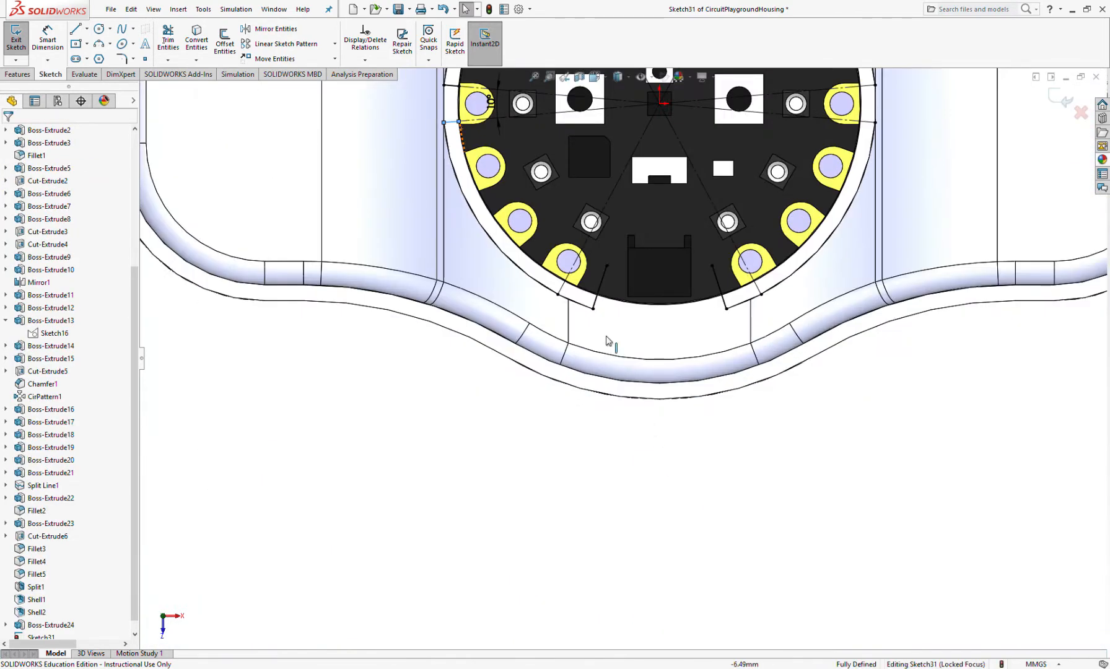
scroll(570, 306, down, 8)
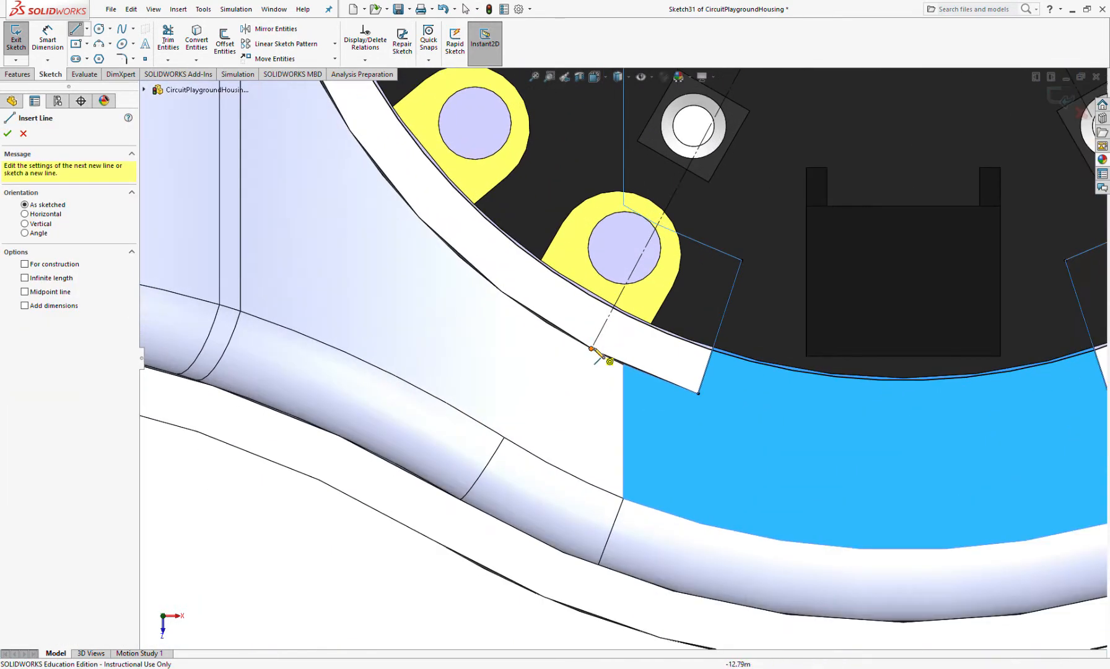
click(568, 304)
click(613, 309)
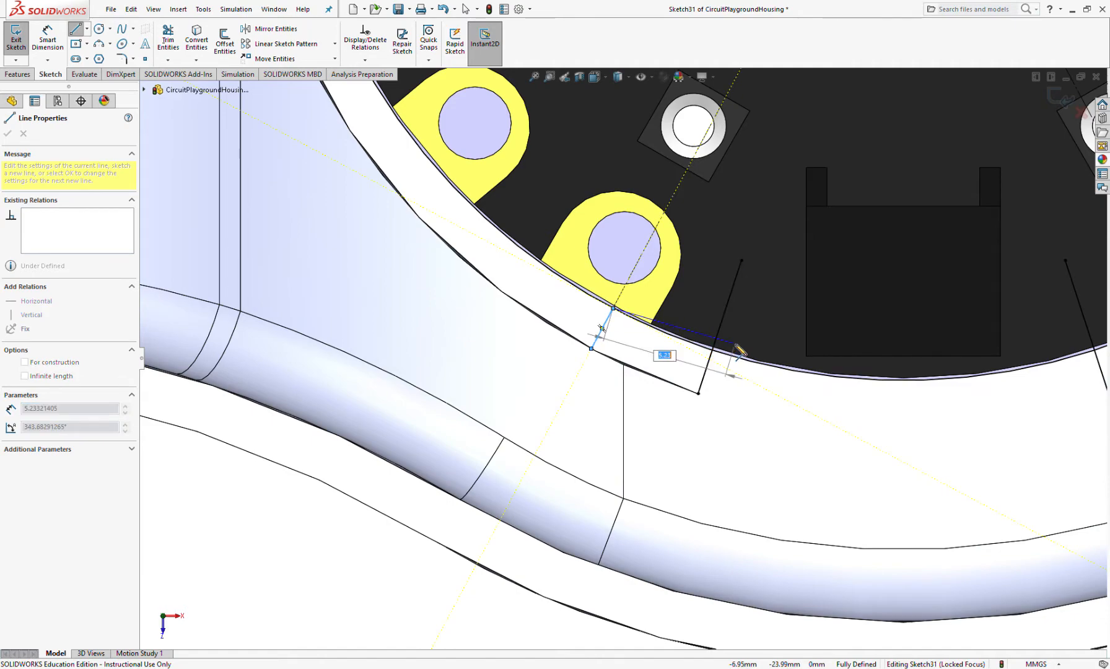
scroll(755, 352, up, 6)
key(Escape)
Draw a line along the lower-right radial construction line, from the ring's outer edge to the inner circle.
scroll(801, 346, down, 7)
scroll(461, 376, up, 5)
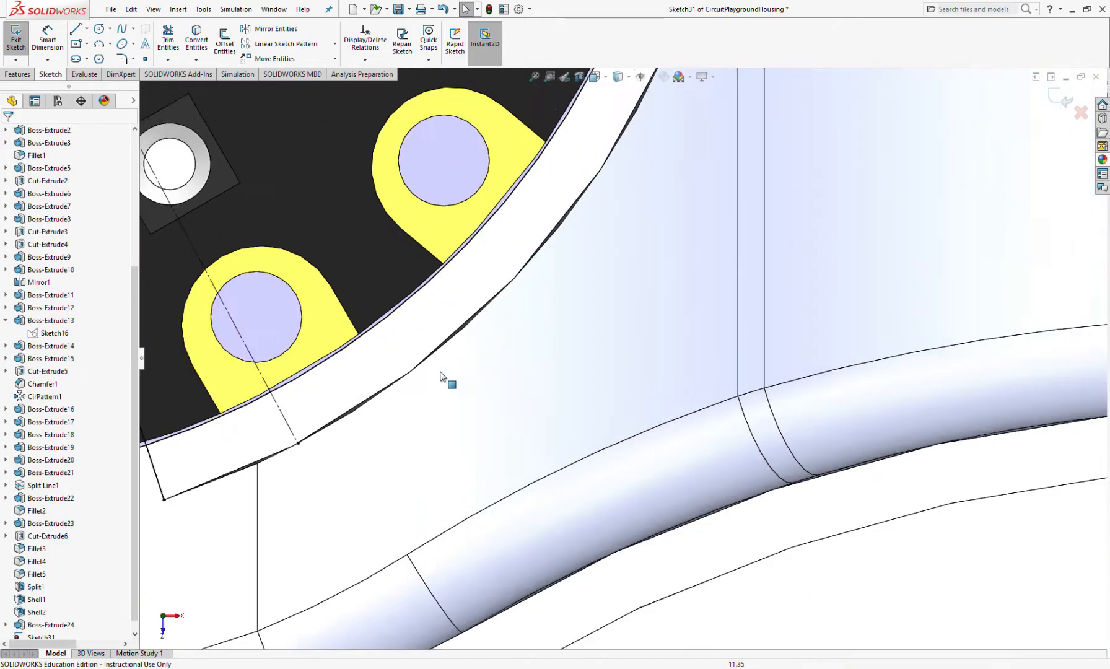
scroll(382, 379, down, 5)
key(l)
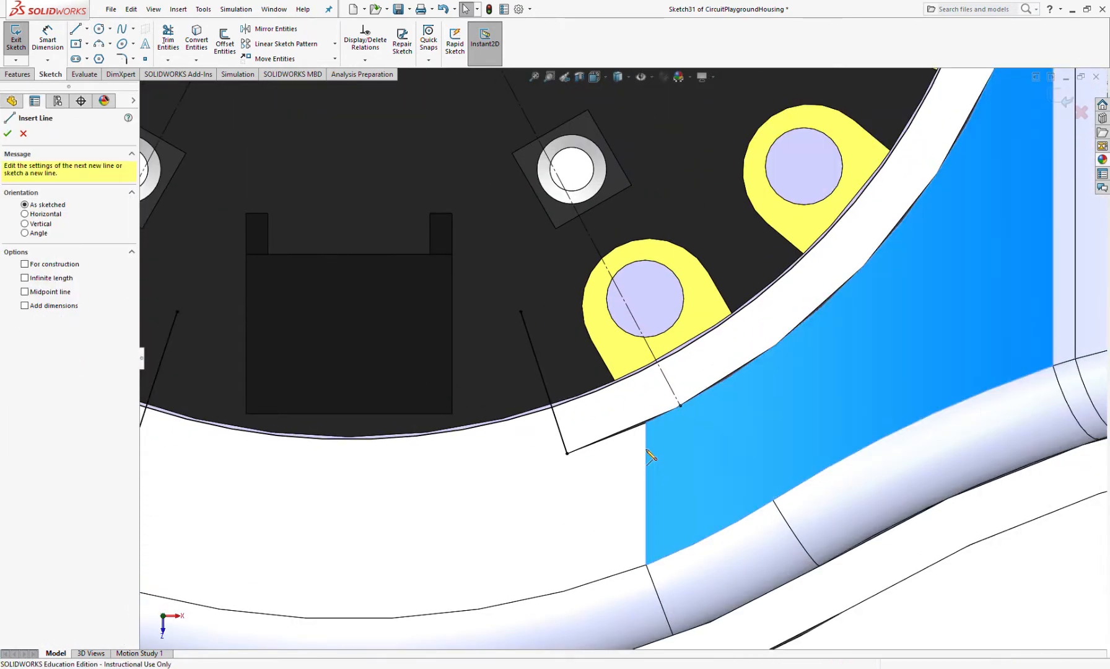
click(680, 406)
click(659, 366)
key(Escape)
Draw two short lines along the right pair of construction lines, from the ring's outer edge to the inner circle.
scroll(686, 265, up, 5)
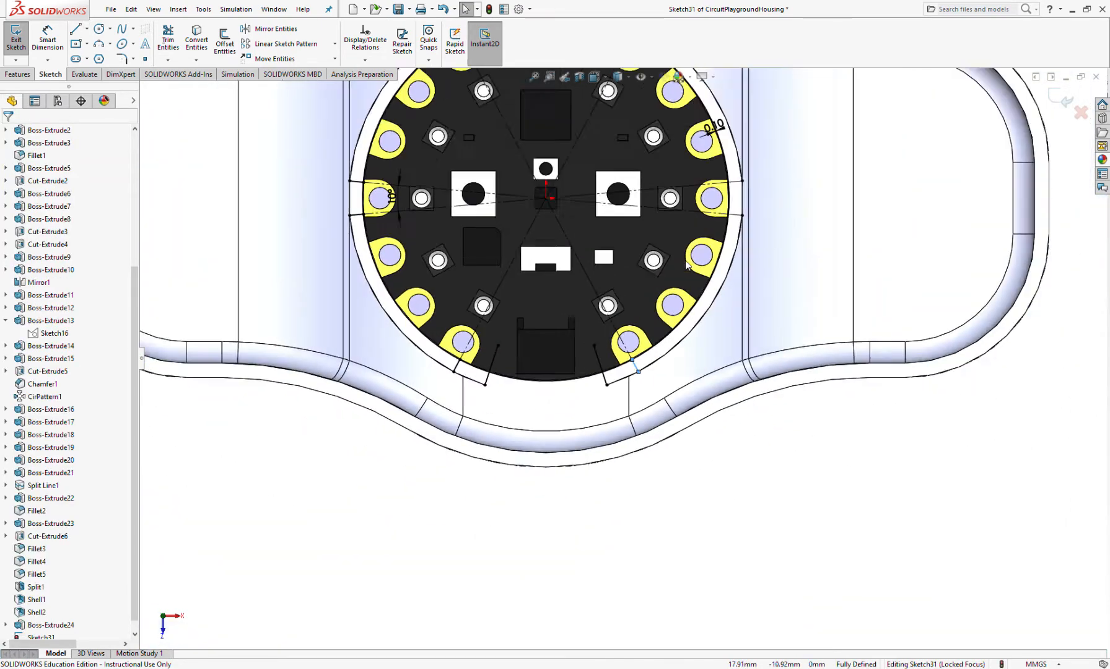
scroll(685, 261, up, 4)
scroll(696, 254, down, 10)
mouse_move(642, 443)
ctrl+middle_down()
mouse_move(638, 417)
mouse_move(766, 248)
mouse_move(607, 463)
ctrl+middle_up()
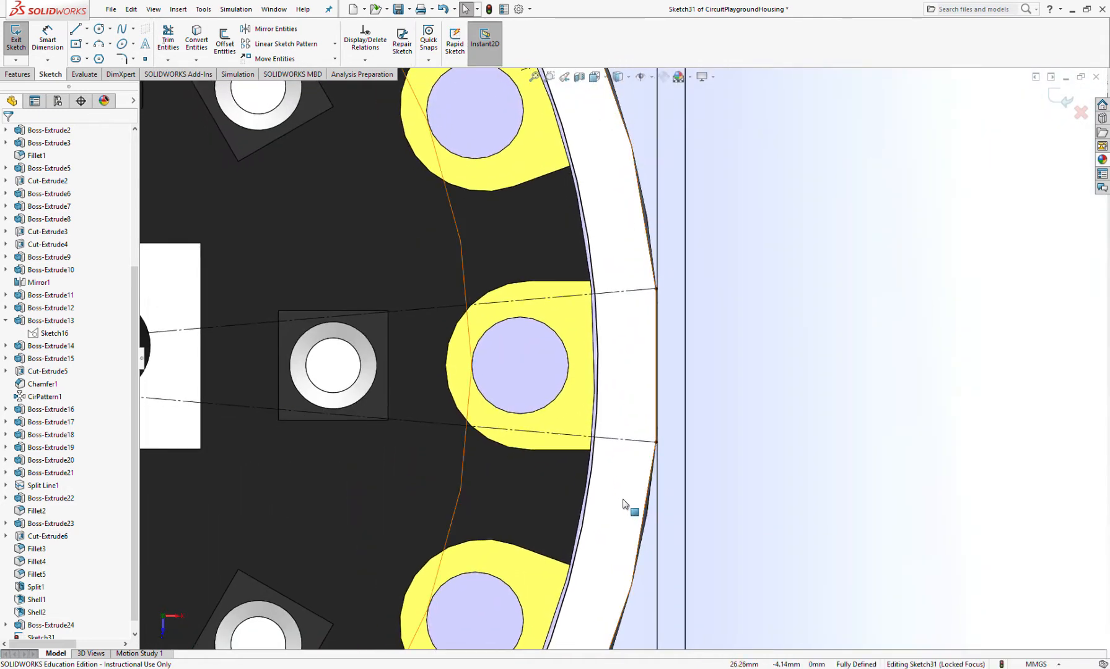
key(l)
drag(656, 442, 594, 437)
key(Escape)
key(l)
drag(656, 288, 595, 293)
key(Escape)
Draw a line along the upper-right radial construction line, closing the side of the 10° tab beside the USB connector.
scroll(557, 301, up, 5)
scroll(557, 299, up, 3)
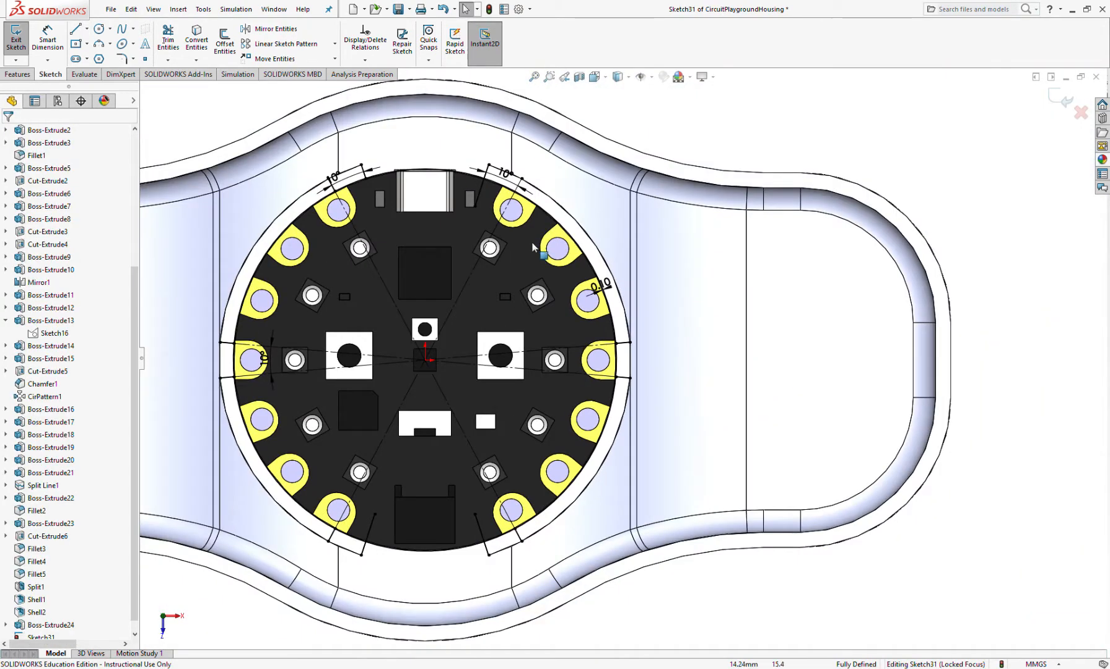
scroll(552, 280, down, 10)
key(Escape)
key(l)
click(662, 244)
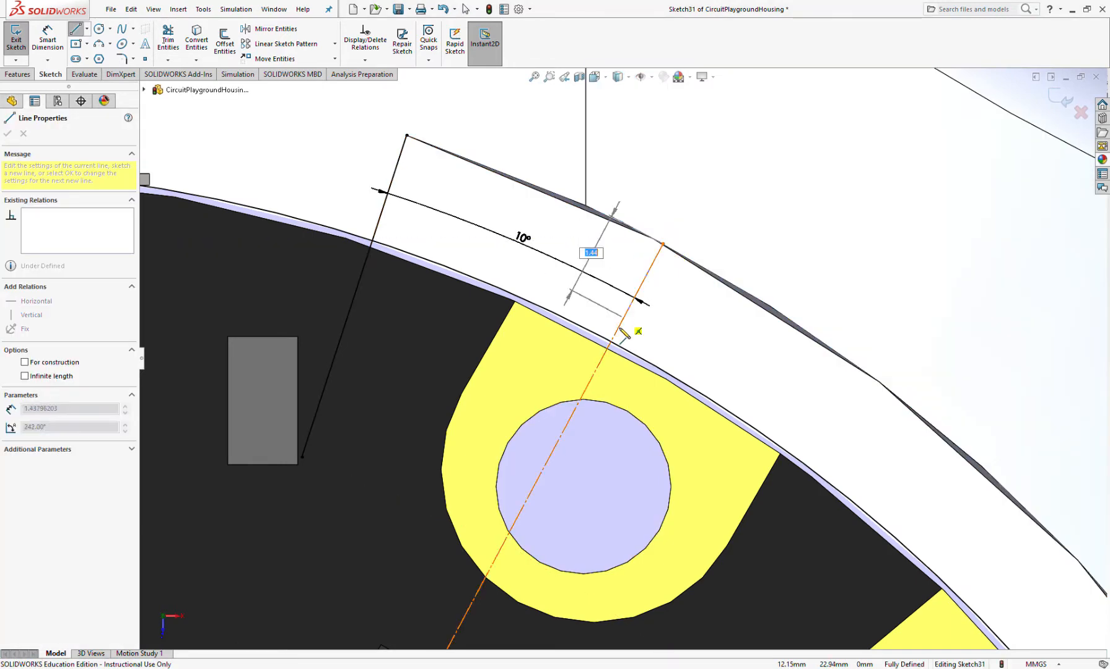
click(613, 343)
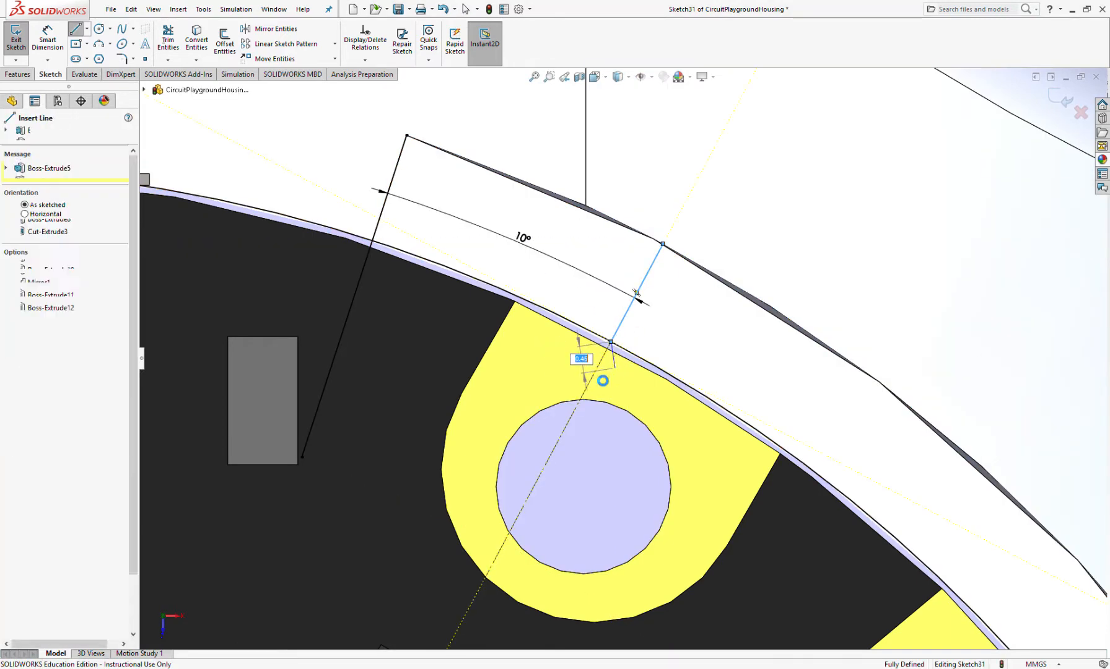
key(Escape)
Trim the inner circle segment between the left tab and the upper-left tab.
scroll(552, 385, up, 6)
scroll(529, 470, down, 3)
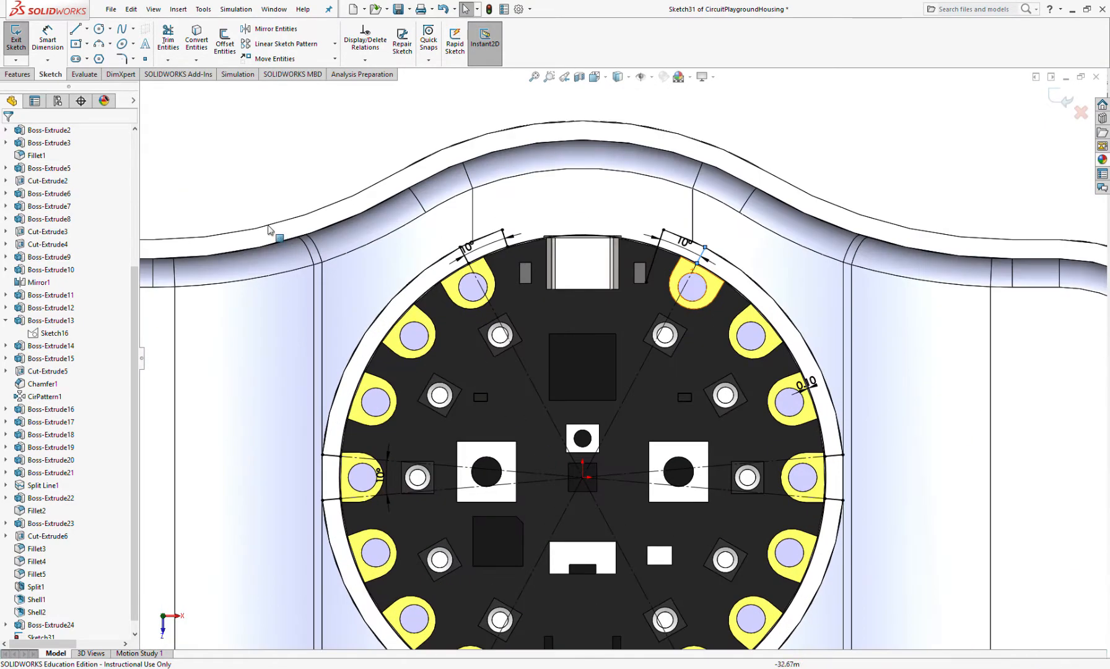
scroll(617, 477, up, 2)
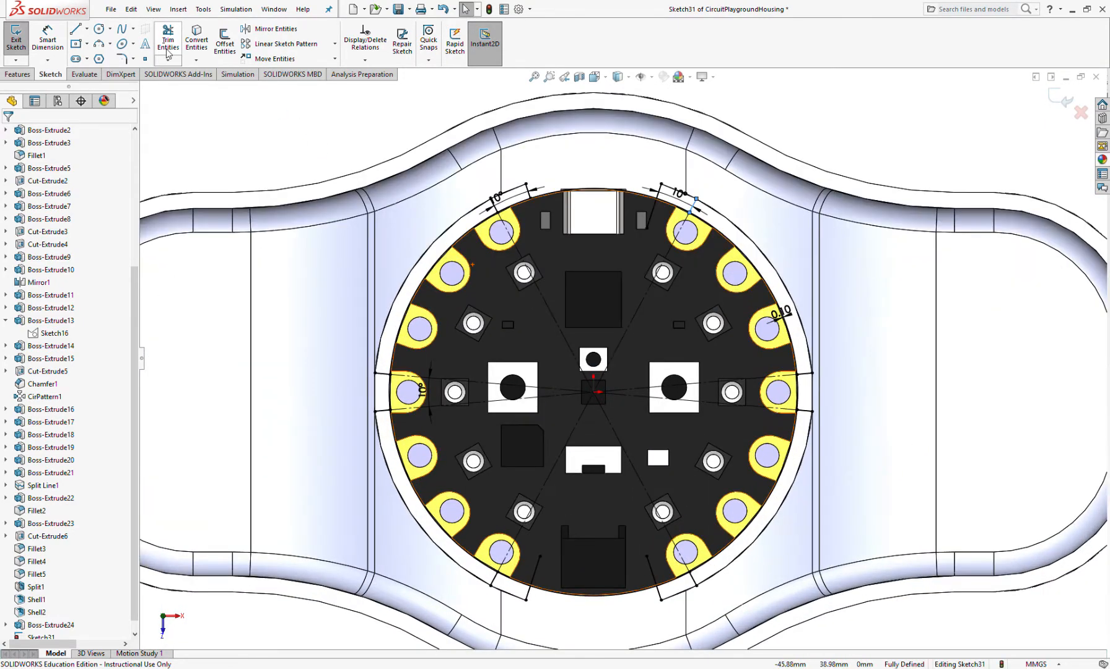
click(168, 39)
scroll(459, 278, down, 5)
click(584, 268)
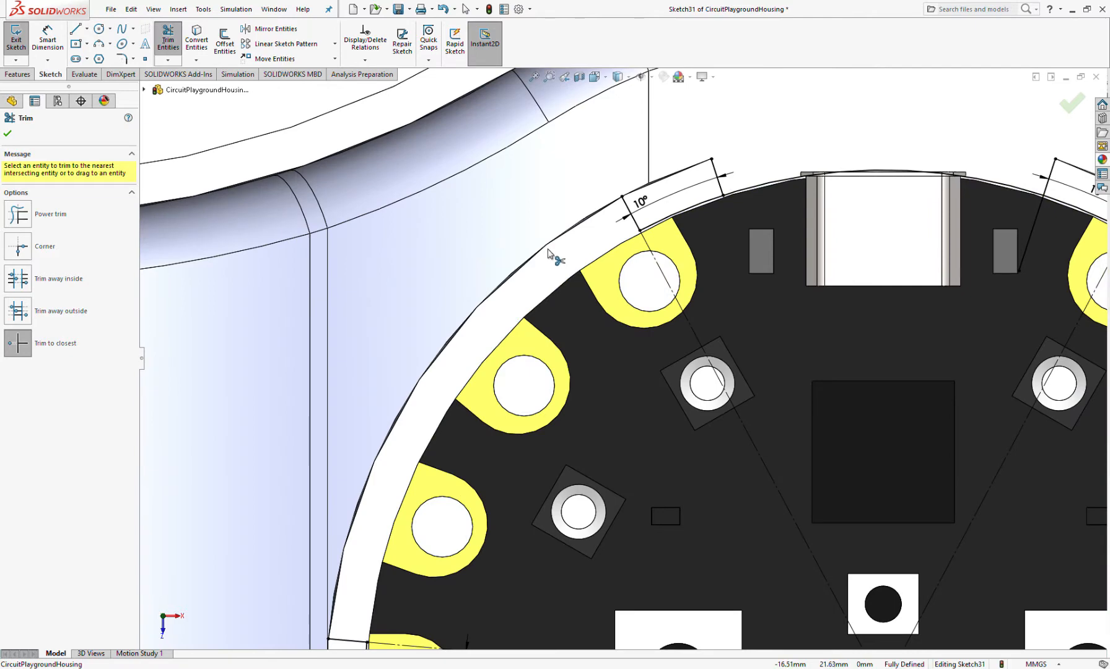
scroll(509, 364, up, 4)
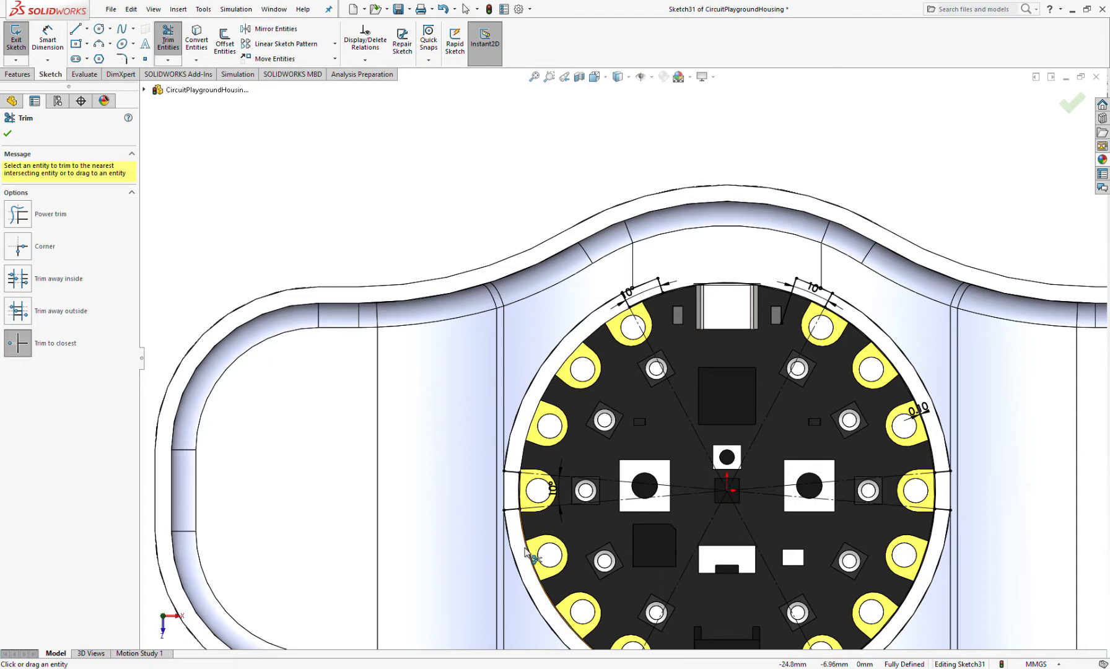
Convert the outer edges of the left and right ring walls into sketch entities.
key(Escape)
scroll(524, 551, down, 5)
click(546, 505)
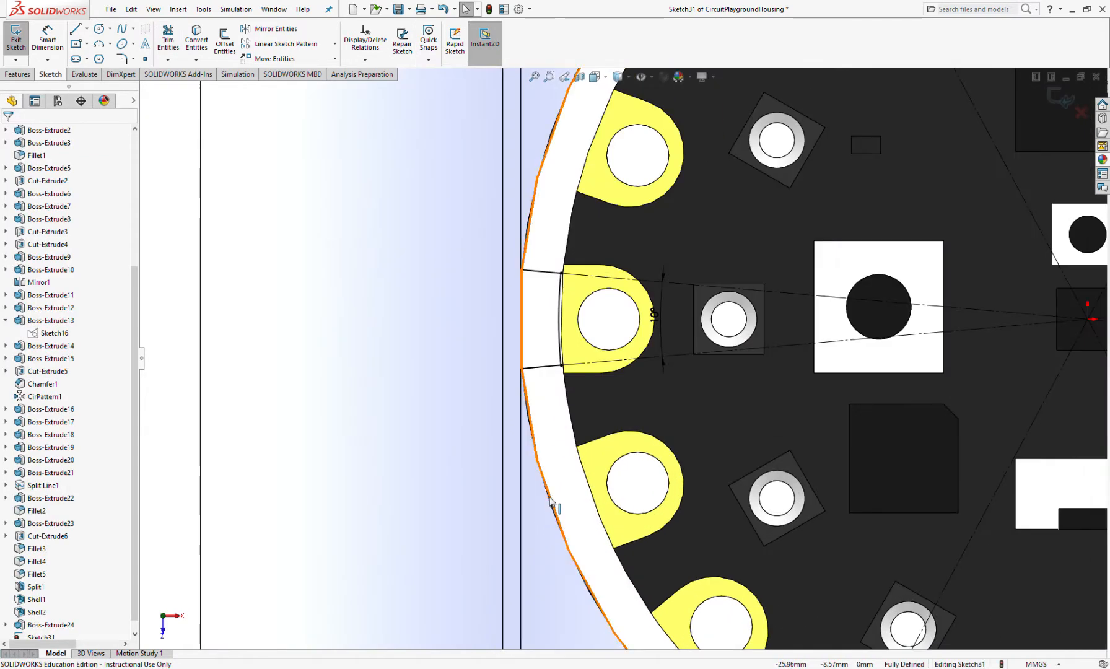
click(191, 37)
scroll(564, 358, up, 6)
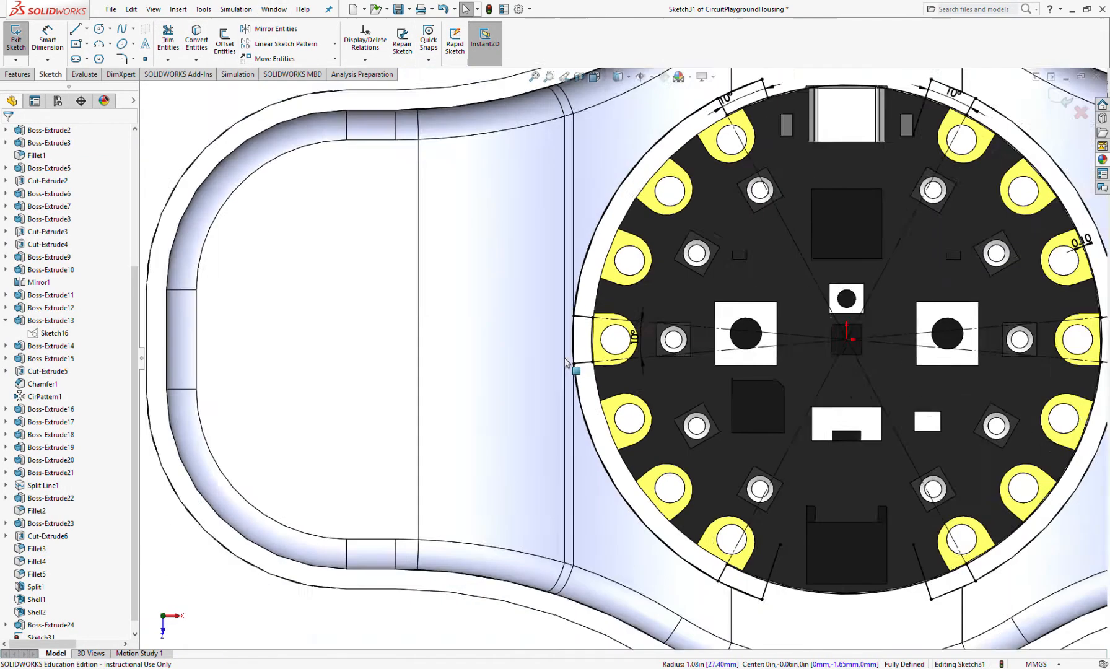
scroll(799, 350, down, 3)
click(984, 340)
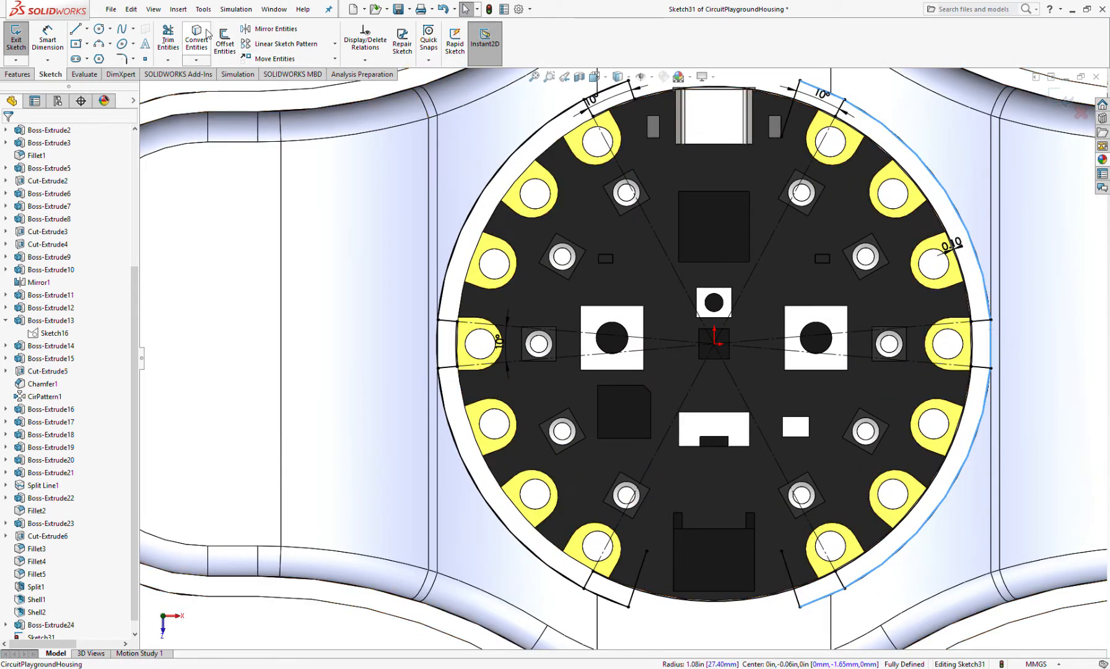
Trim the remaining inner circle segments next to the left and right tabs.
click(163, 42)
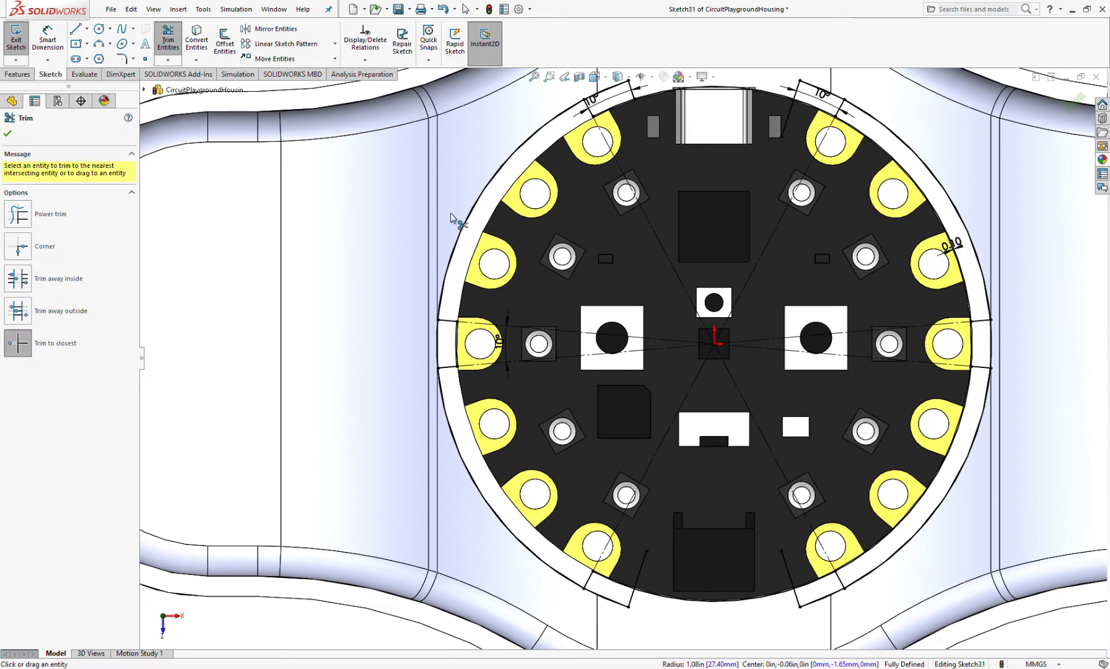
click(453, 433)
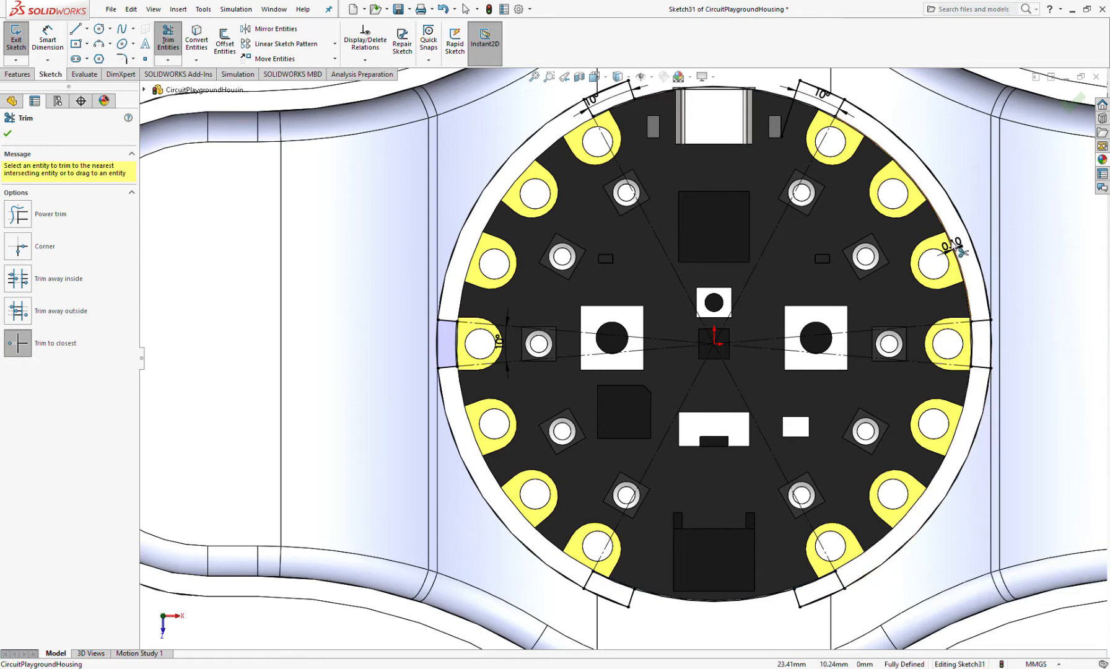
click(947, 198)
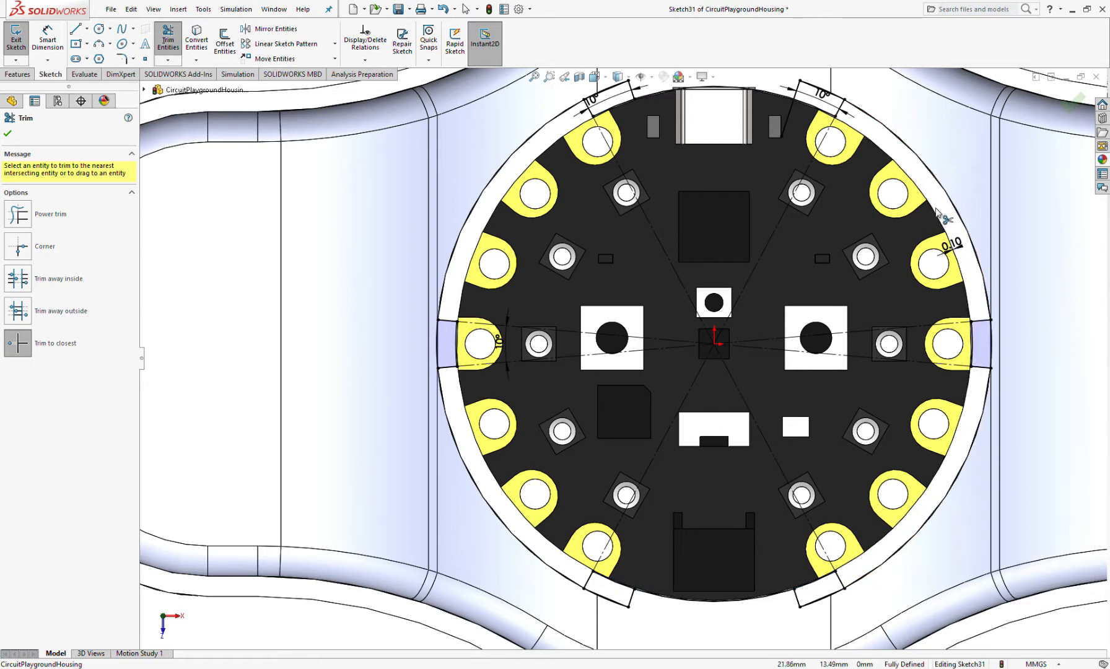
Trim the inner circle and excess line ends between the two upper tabs and the two lower tabs, leaving closed profiles.
scroll(841, 122, down, 5)
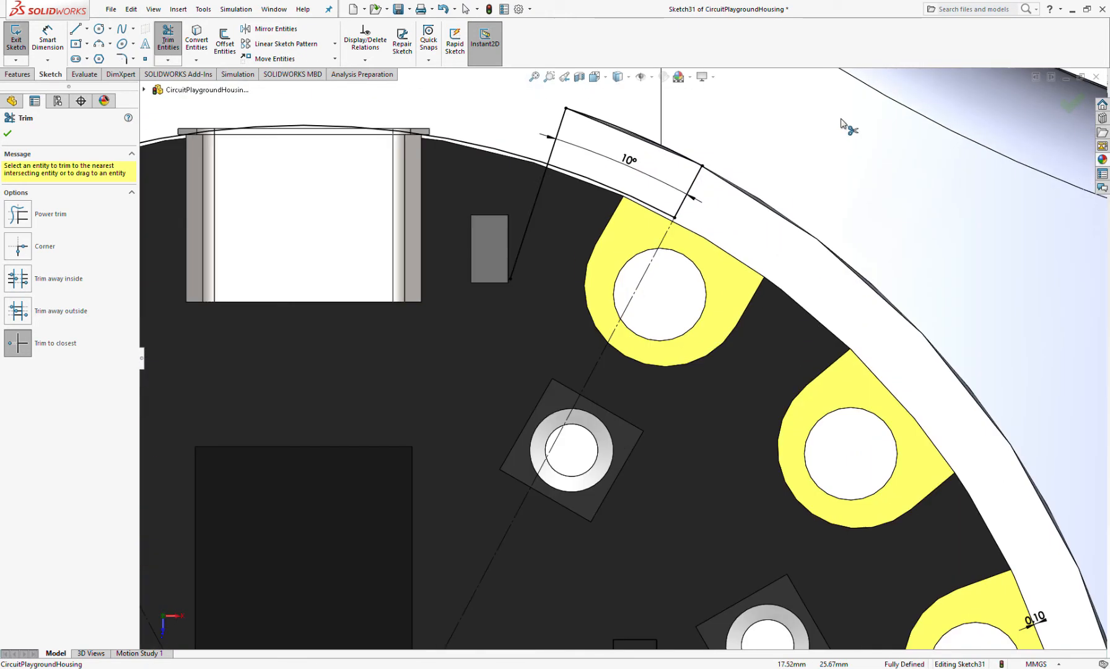
click(517, 155)
scroll(409, 223, up, 5)
scroll(399, 309, down, 6)
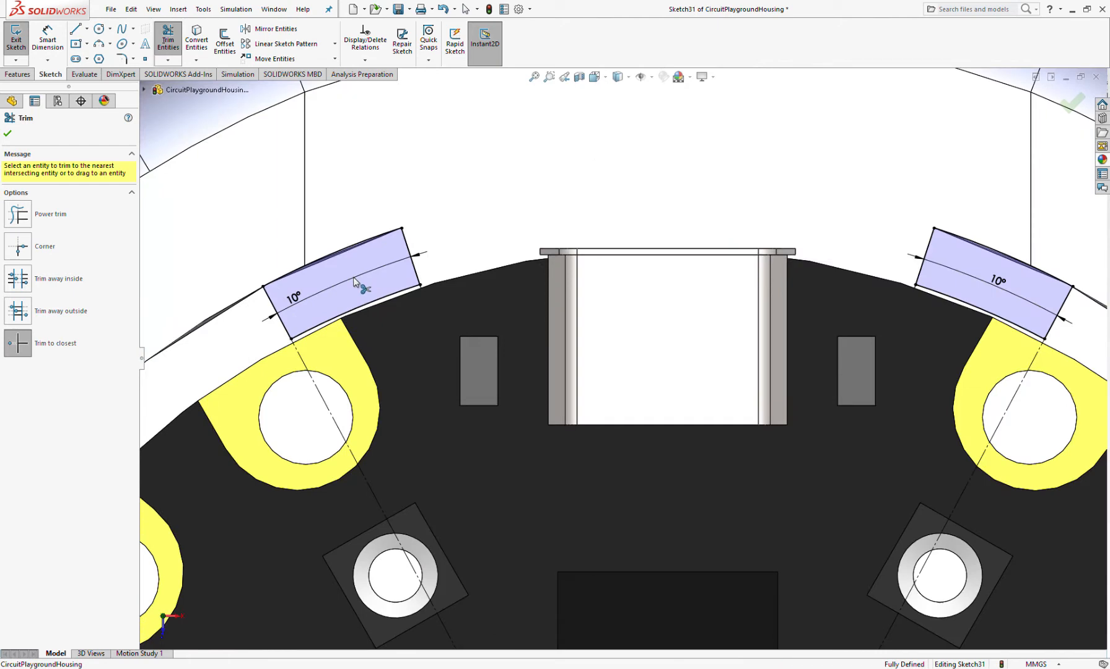
scroll(398, 328, up, 6)
scroll(571, 585, down, 3)
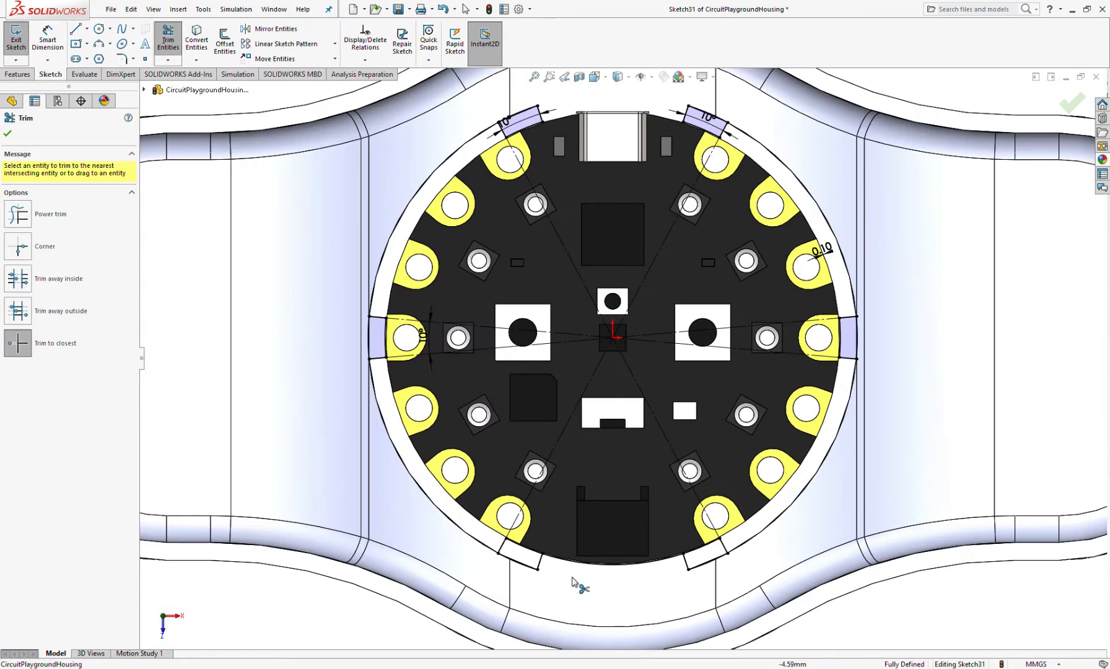
click(579, 564)
key(Escape)
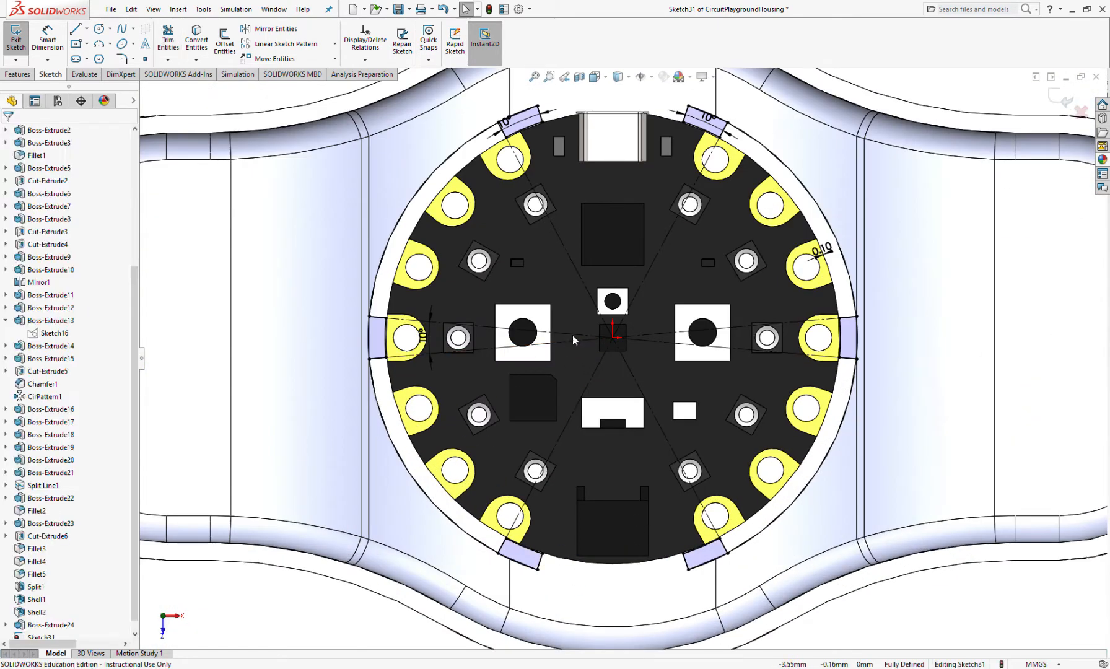
Exit the sketch and extrude the six tab profiles upward with a blind depth of 1.6 mm.
click(16, 39)
click(22, 39)
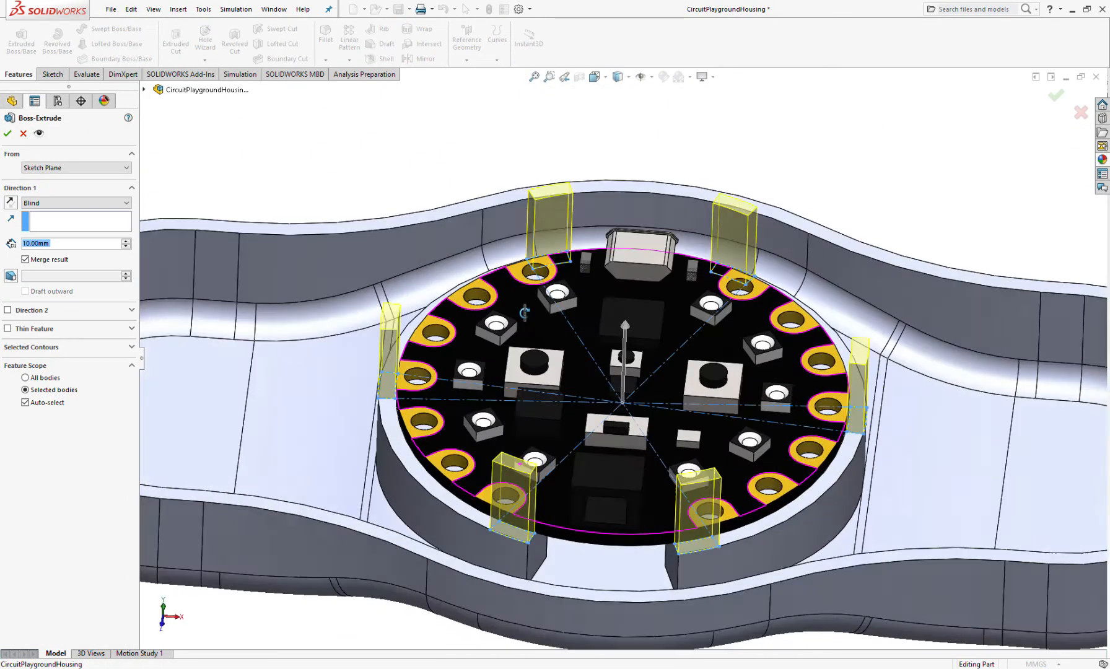
scroll(618, 421, down, 3)
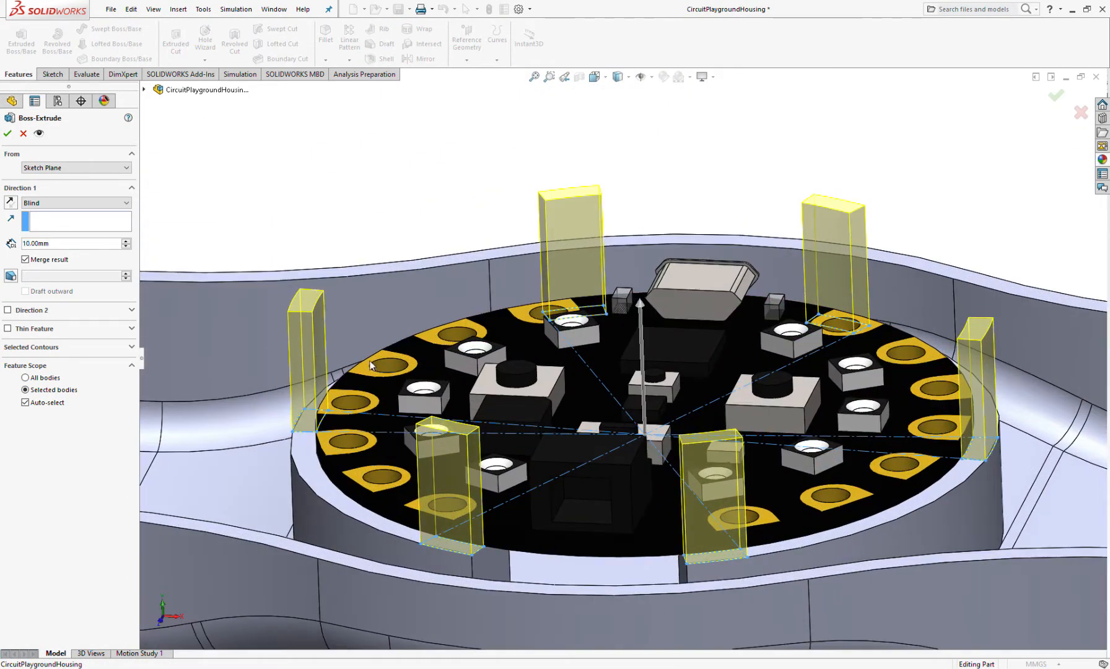
drag(80, 247, 17, 245)
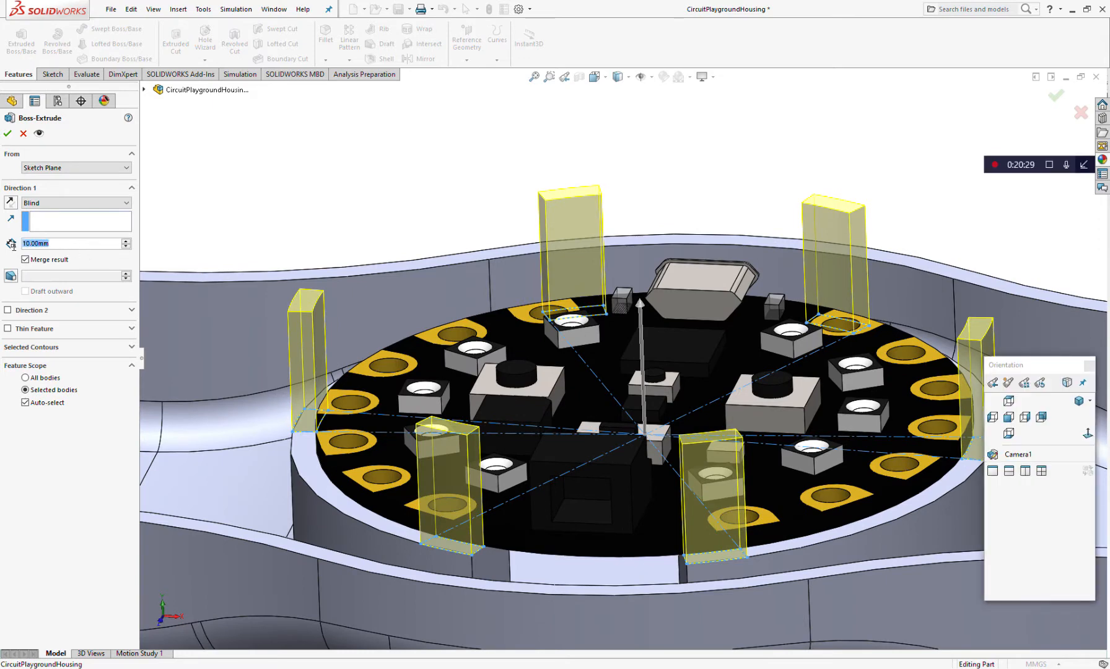
text(1)
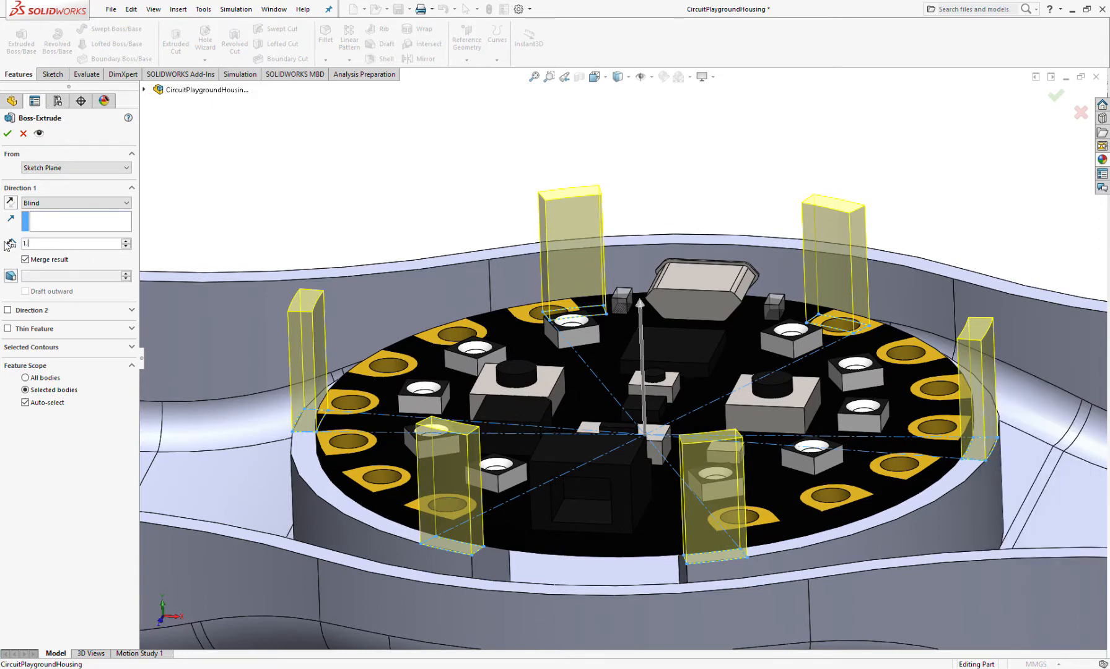
text(.6)
key(Return)
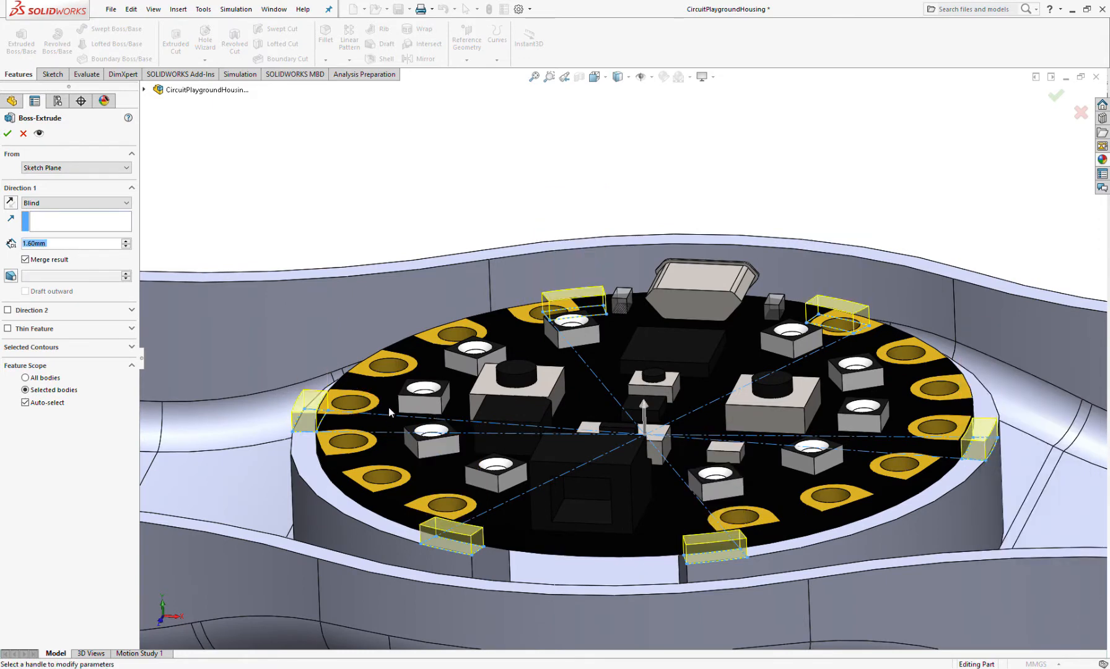
Turn off automatic body selection, merge the tabs only with the lower housing body, and finish the extrusion.
click(25, 402)
click(317, 524)
key(Return)
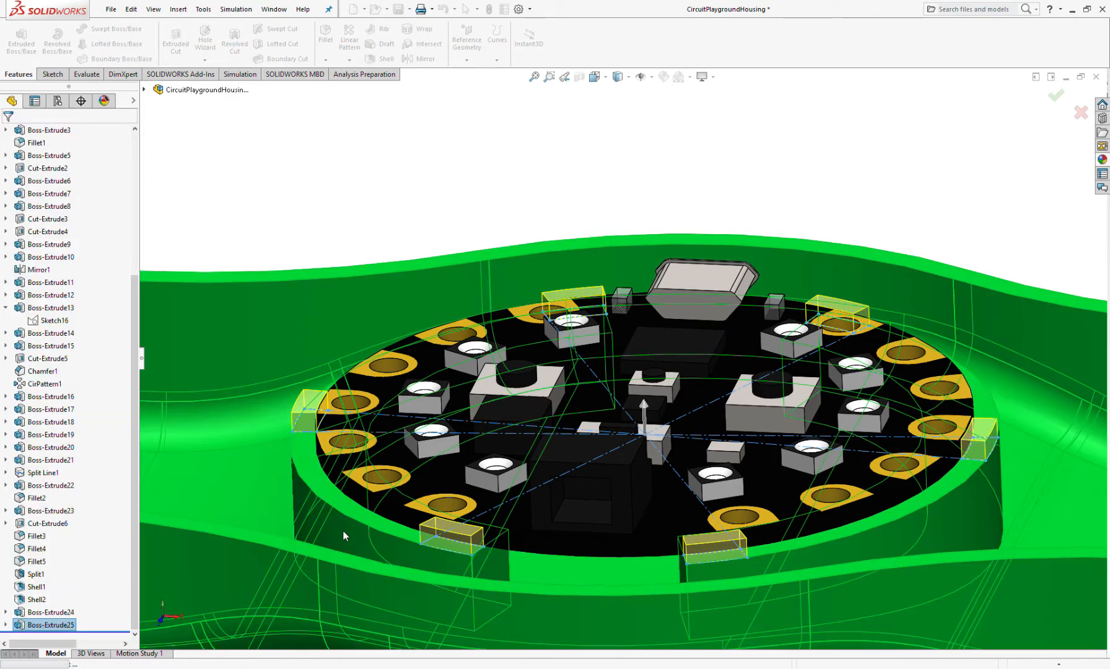
click(442, 220)
Examine the raised tabs on the ring around the circuit board from several angles.
scroll(623, 362, up, 3)
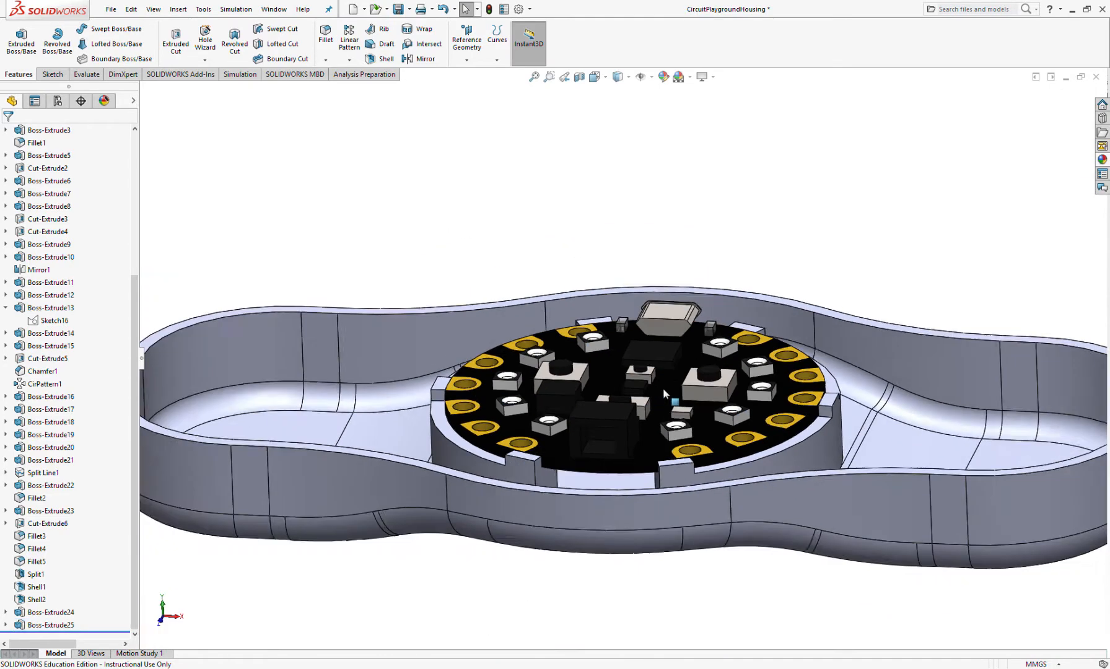
scroll(662, 387, up, 1)
scroll(628, 421, down, 2)
middle_drag(624, 419, 674, 535)
scroll(663, 391, down, 2)
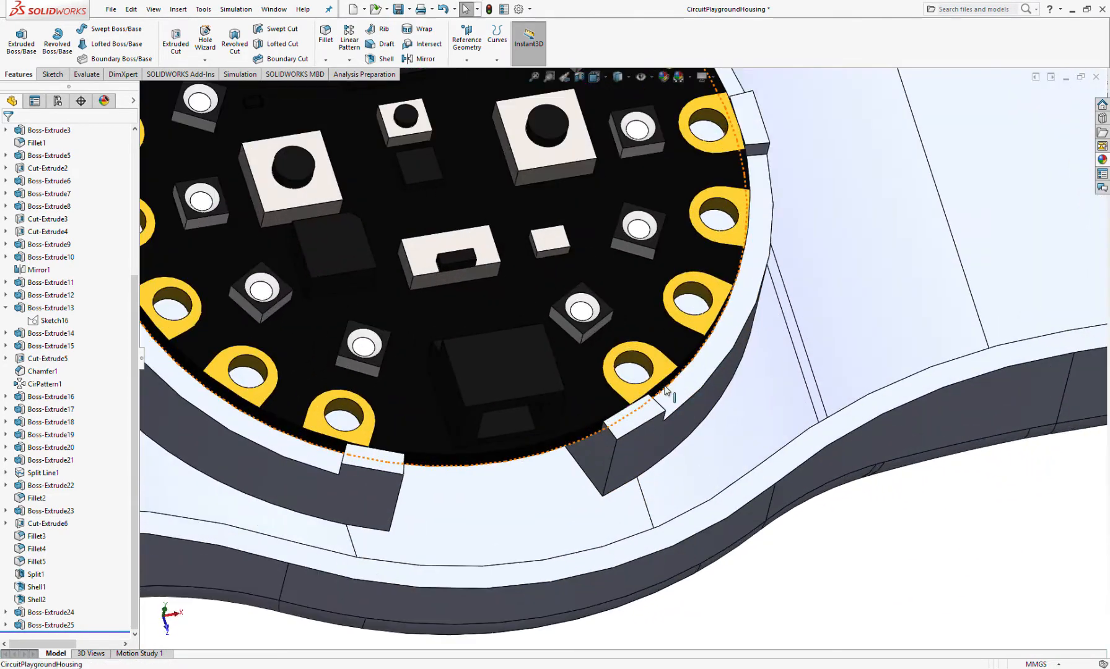
scroll(666, 390, up, 3)
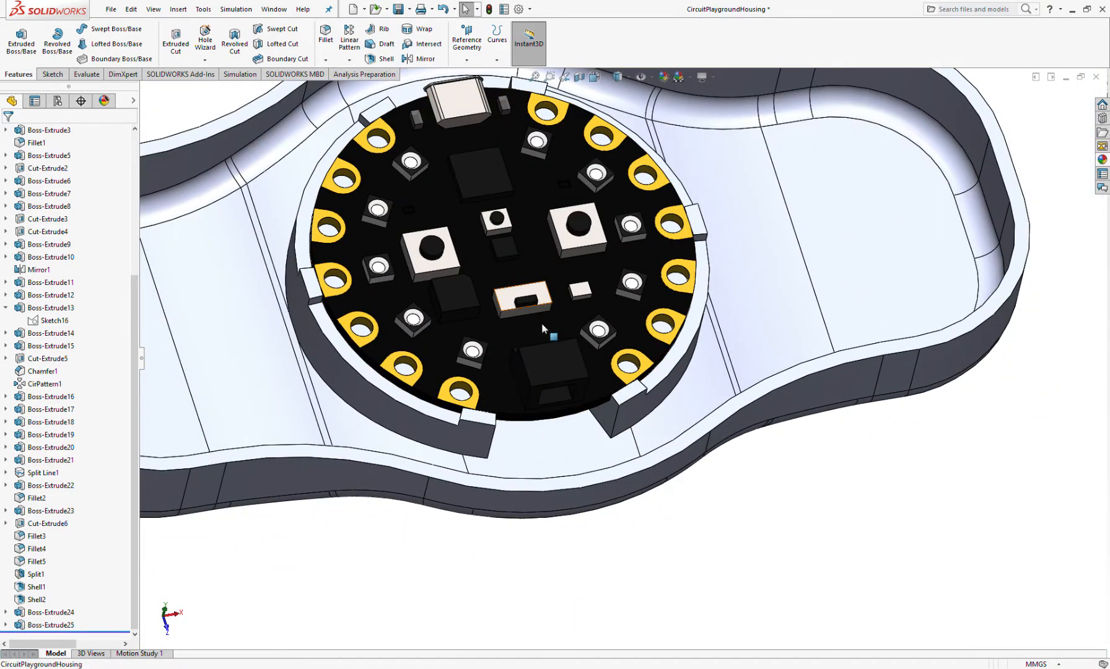
mouse_move(559, 234)
middle_down()
mouse_move(537, 221)
mouse_move(541, 238)
middle_up()
scroll(580, 327, down, 5)
scroll(570, 326, up, 5)
mouse_move(571, 310)
middle_down()
mouse_move(530, 297)
mouse_move(574, 367)
mouse_move(555, 387)
mouse_move(556, 286)
mouse_move(555, 306)
middle_up()
scroll(369, 296, down, 3)
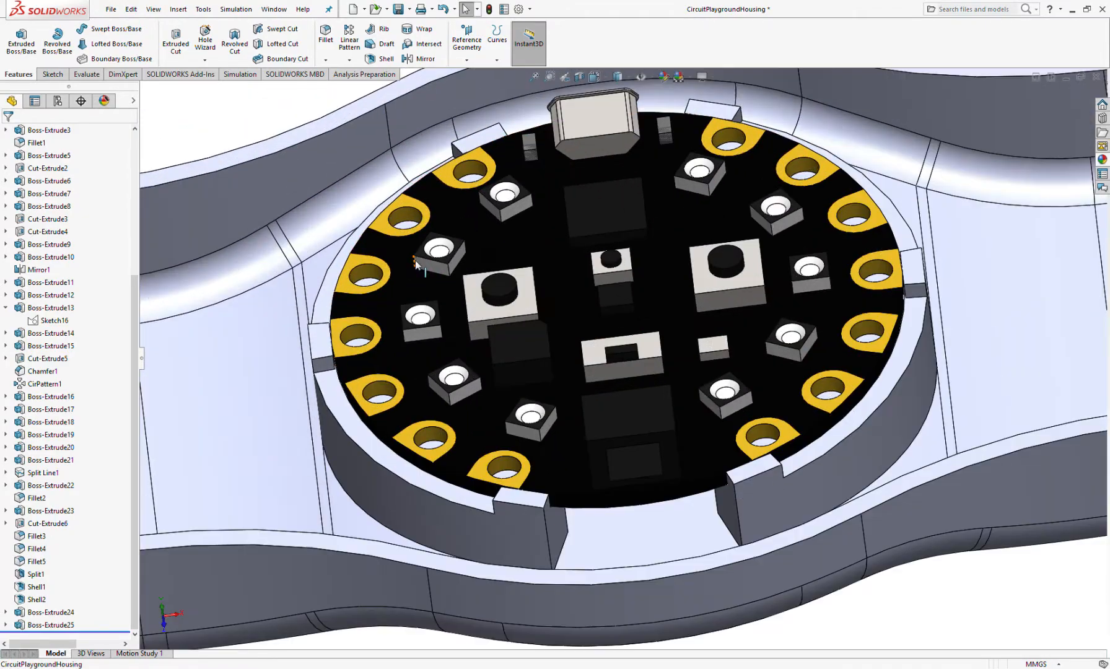
Start a new sketch on the ring's flat ledge face visible through the pad holes of the circuit board.
scroll(633, 236, down, 1)
scroll(597, 260, up, 4)
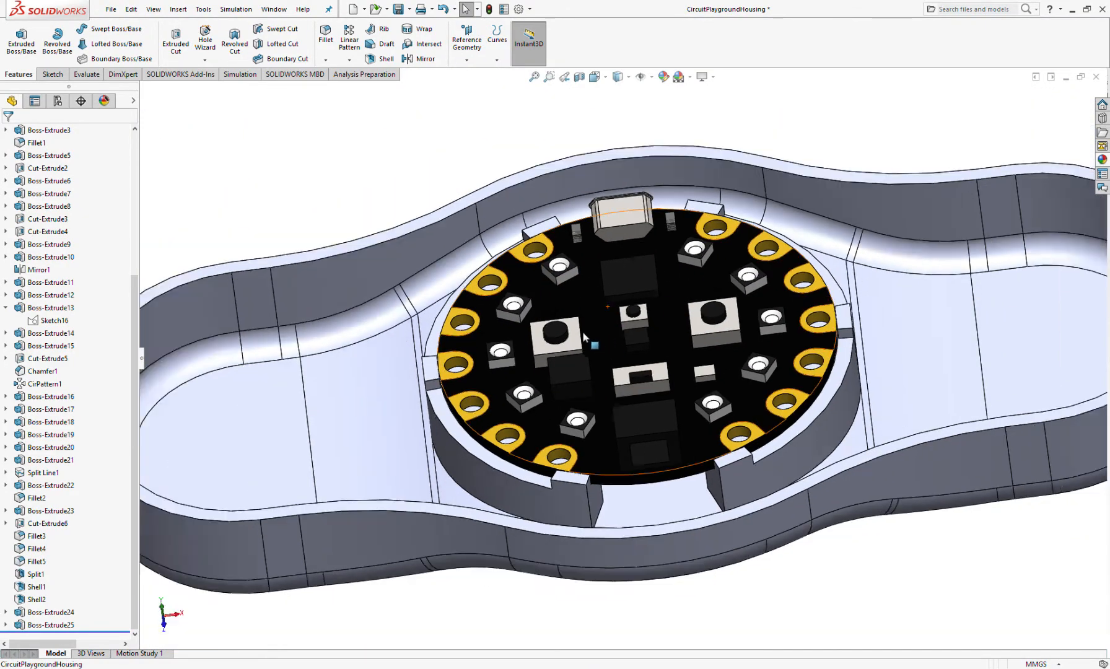
middle_drag(584, 336, 584, 423)
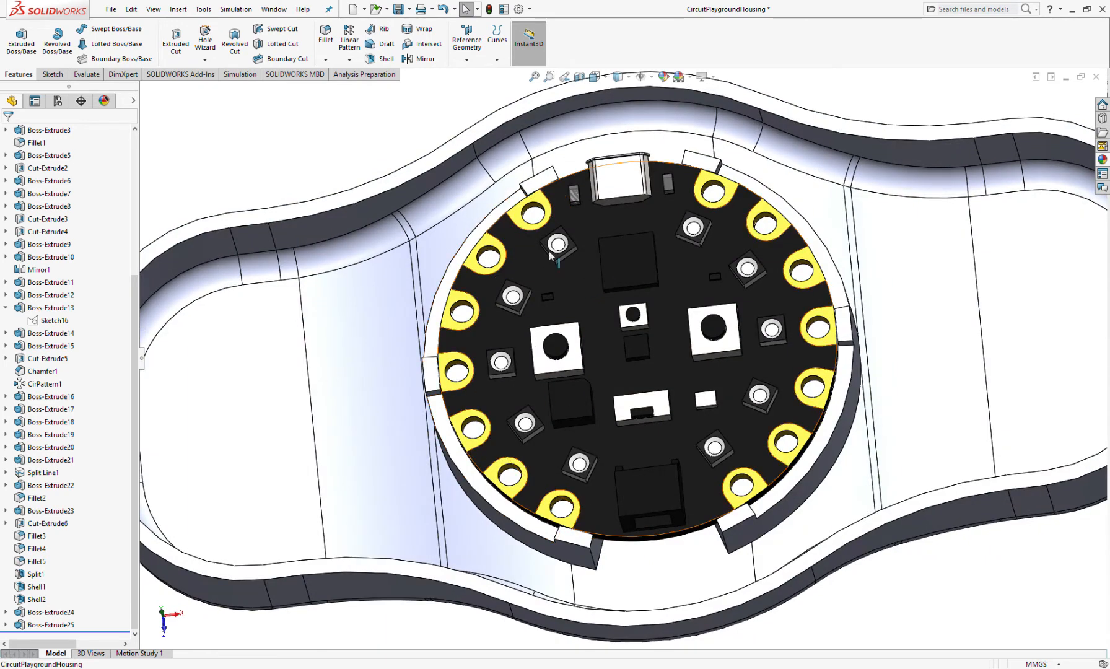
click(493, 260)
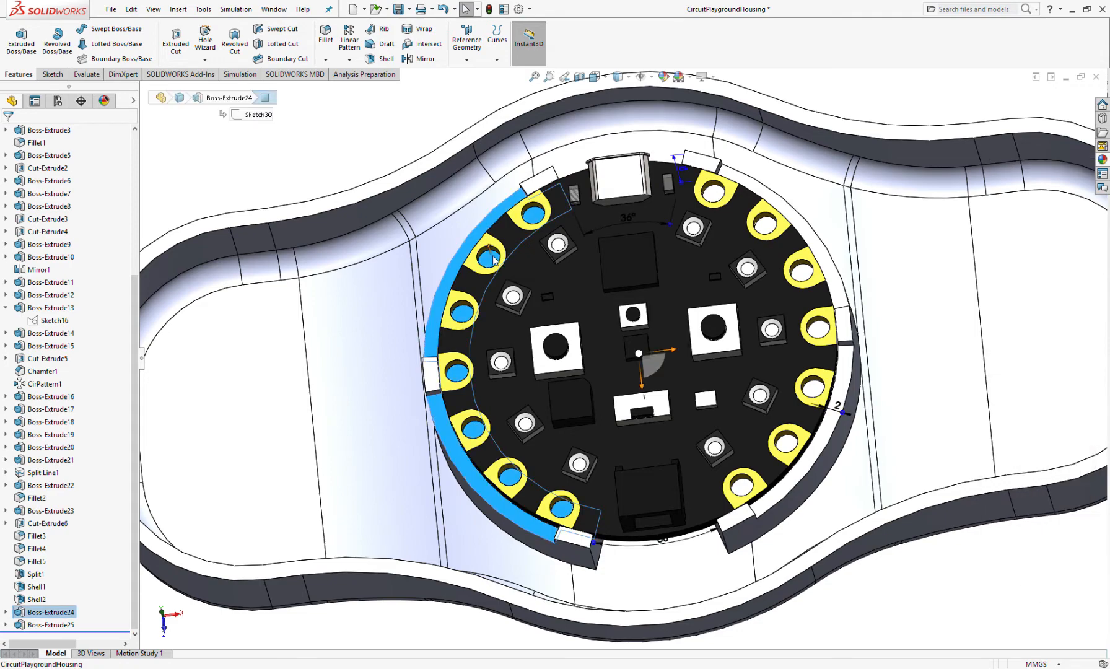
click(549, 230)
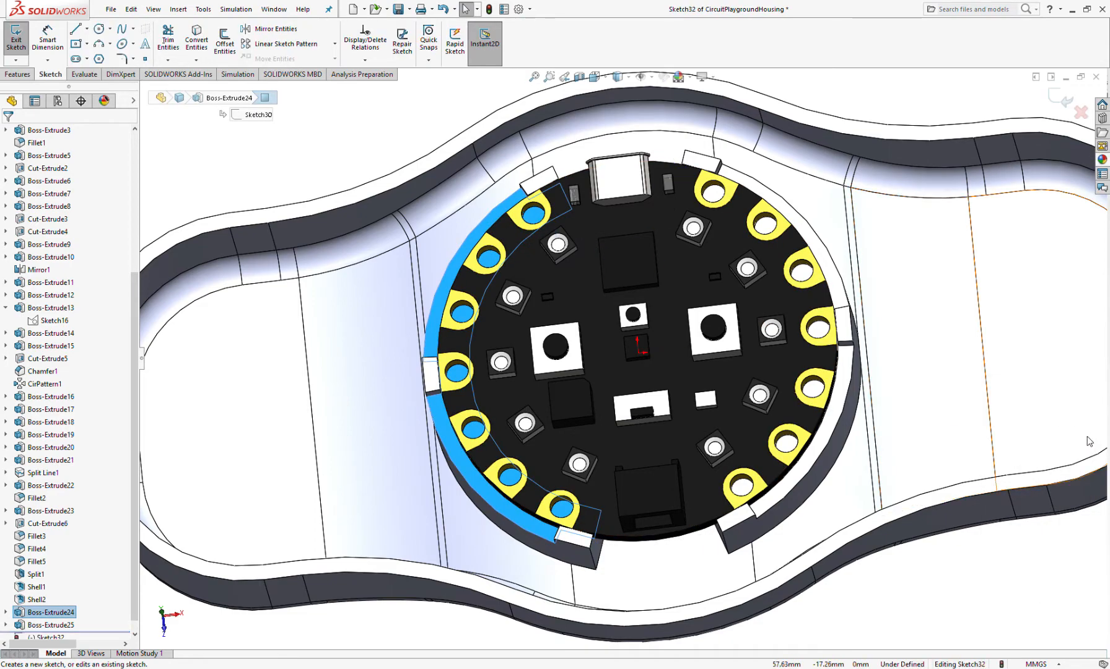
Draw a circle about 2.42 mm in diameter, centred in the second pad hole left of the USB connector.
scroll(539, 334, down, 5)
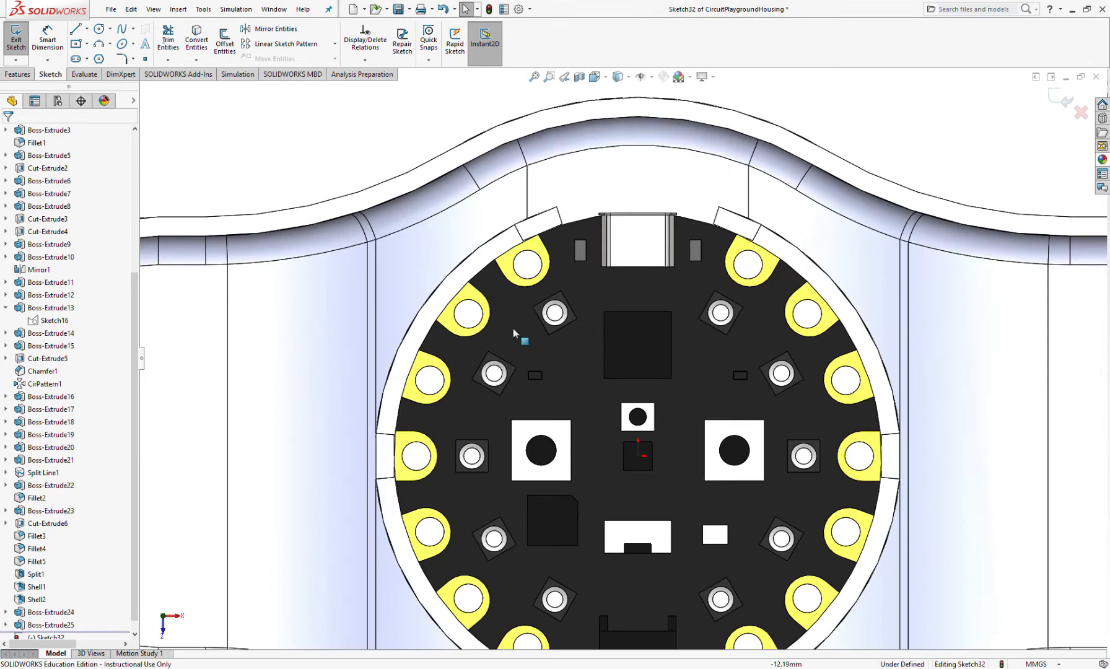
click(98, 31)
scroll(477, 329, down, 3)
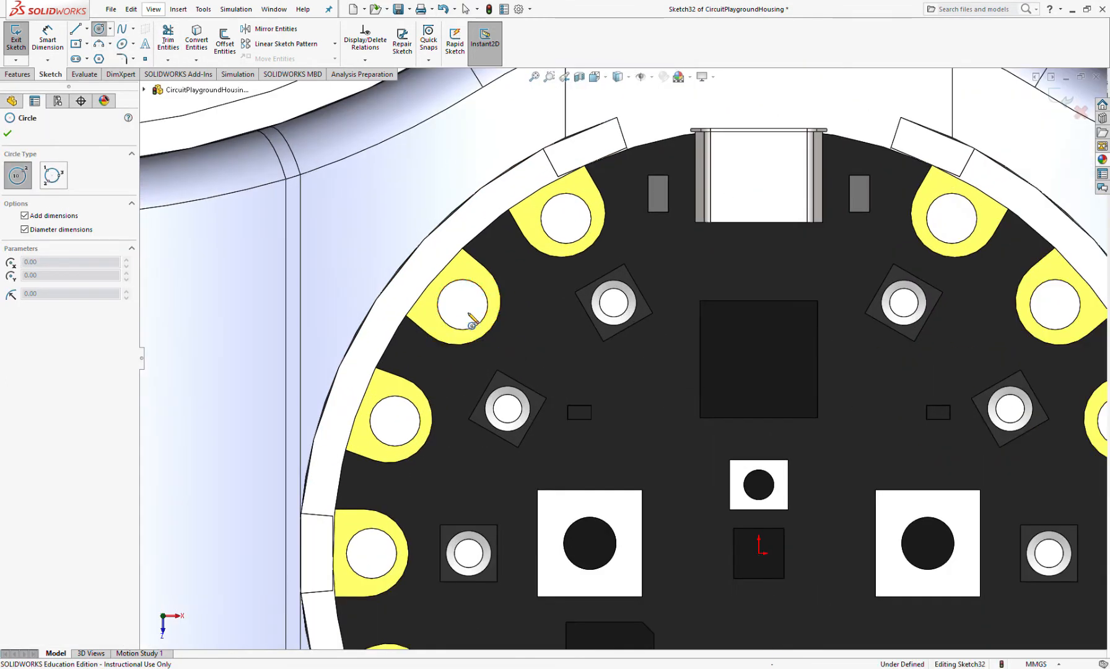
click(463, 305)
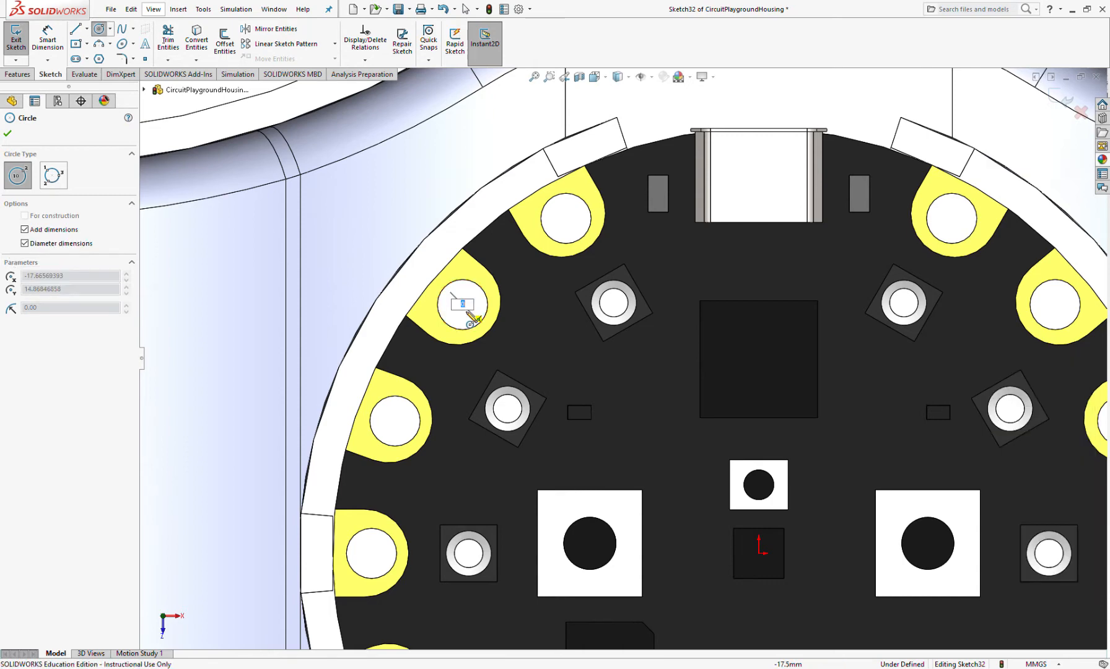
click(462, 329)
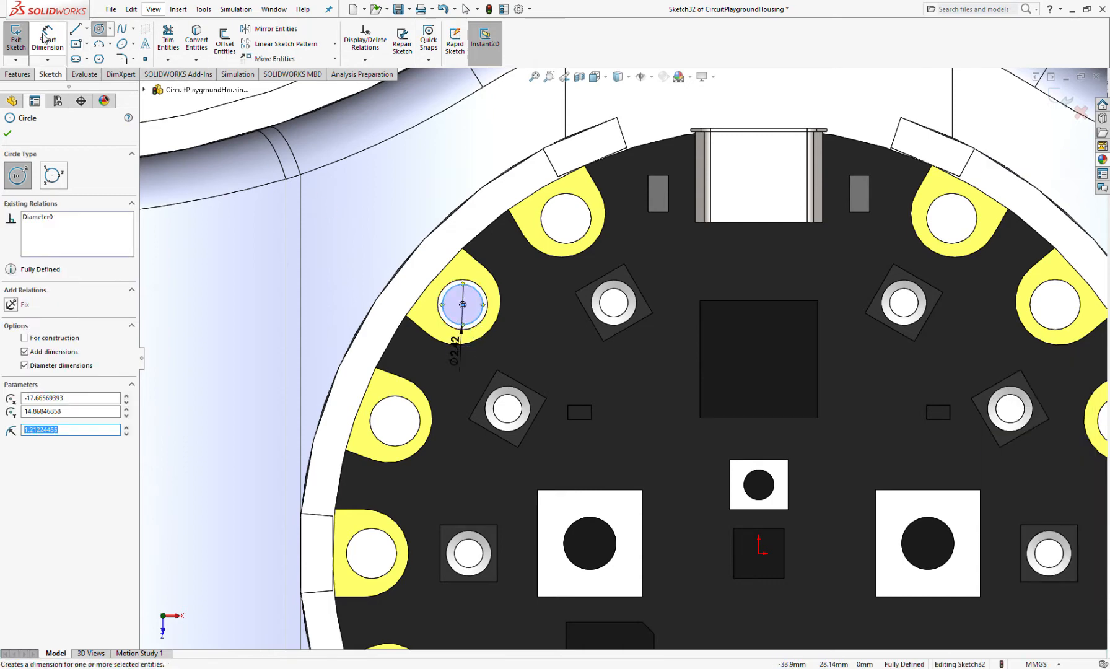
Try to dimension the gap between the new circle and the edge of its pad hole.
click(47, 39)
scroll(336, 241, down, 3)
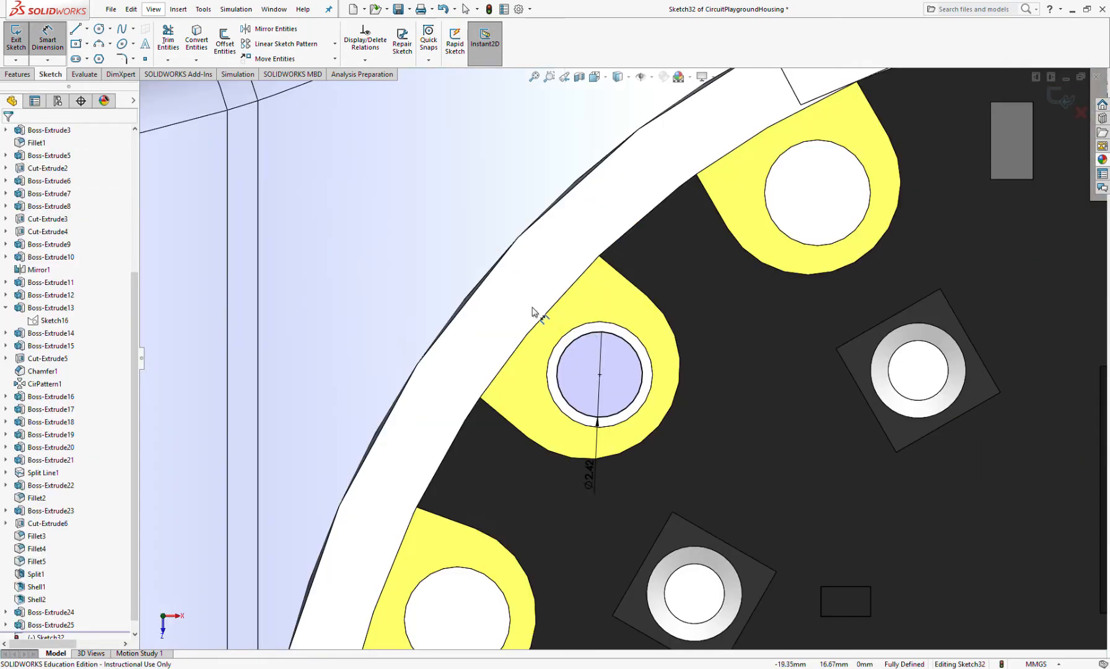
click(631, 347)
click(642, 342)
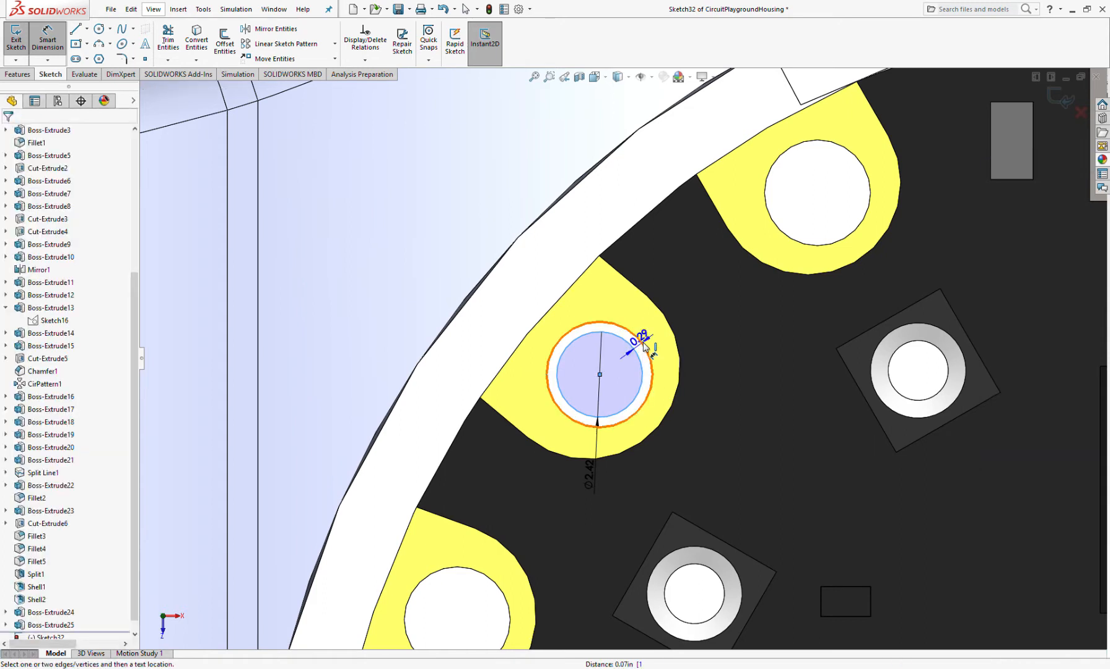
click(714, 387)
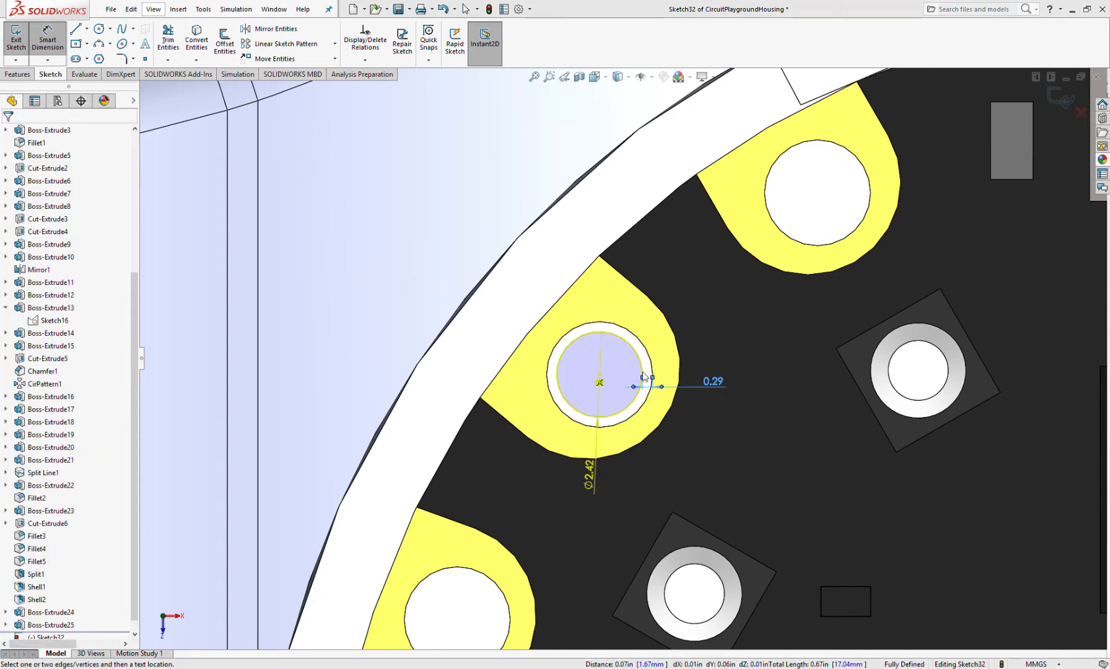
key(Delete)
key(space)
Delete the diameter dimension from the circle in the pad hole.
click(591, 476)
key(Delete)
key(space)
key(Escape)
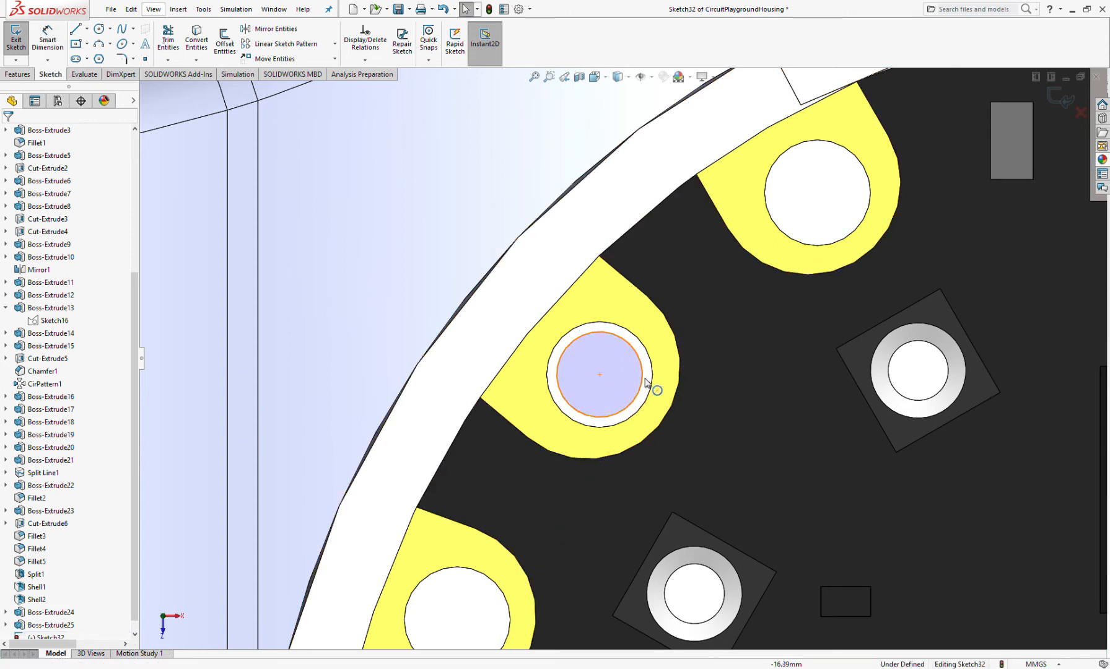
click(641, 383)
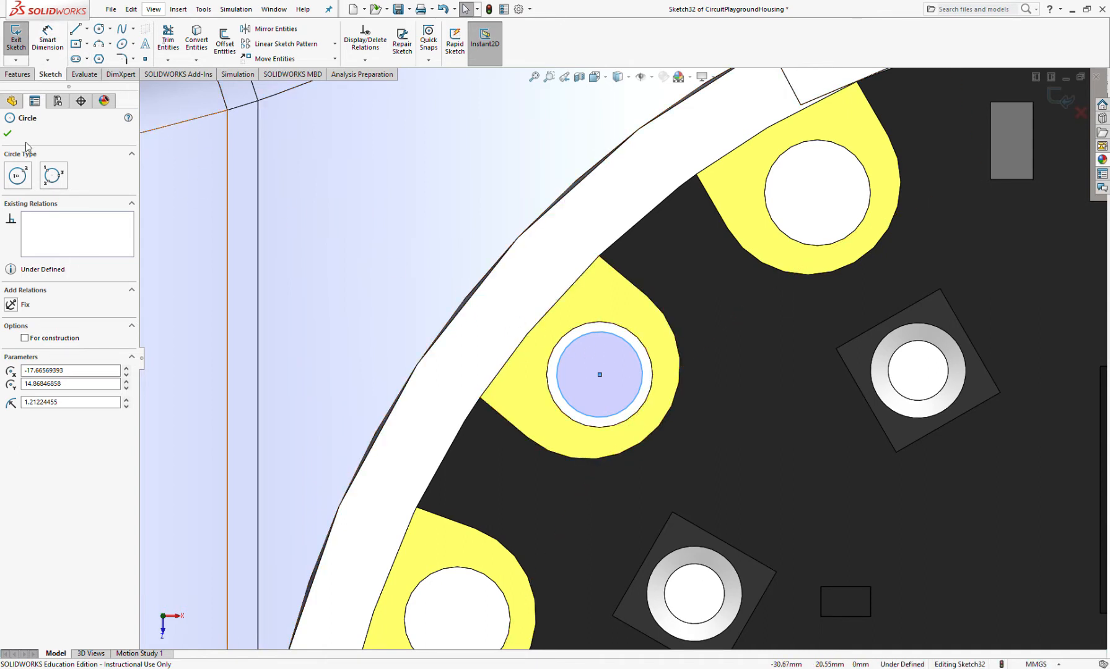
click(13, 102)
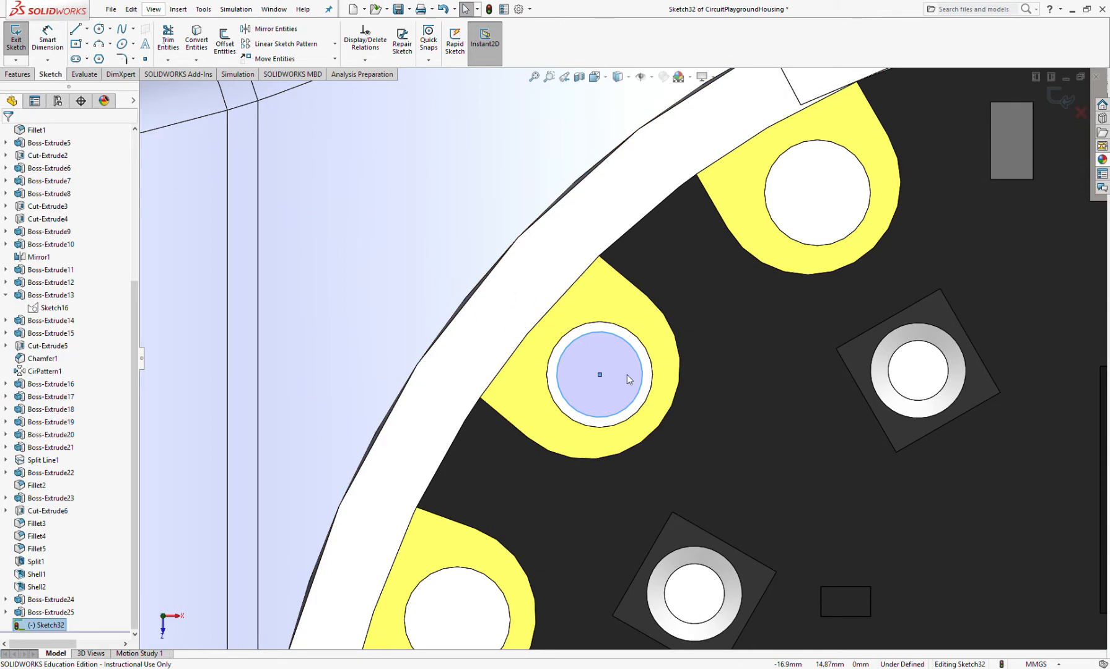
Dimension the gap between the circle and the pad hole's edge and set it to 0.2 mm.
click(47, 40)
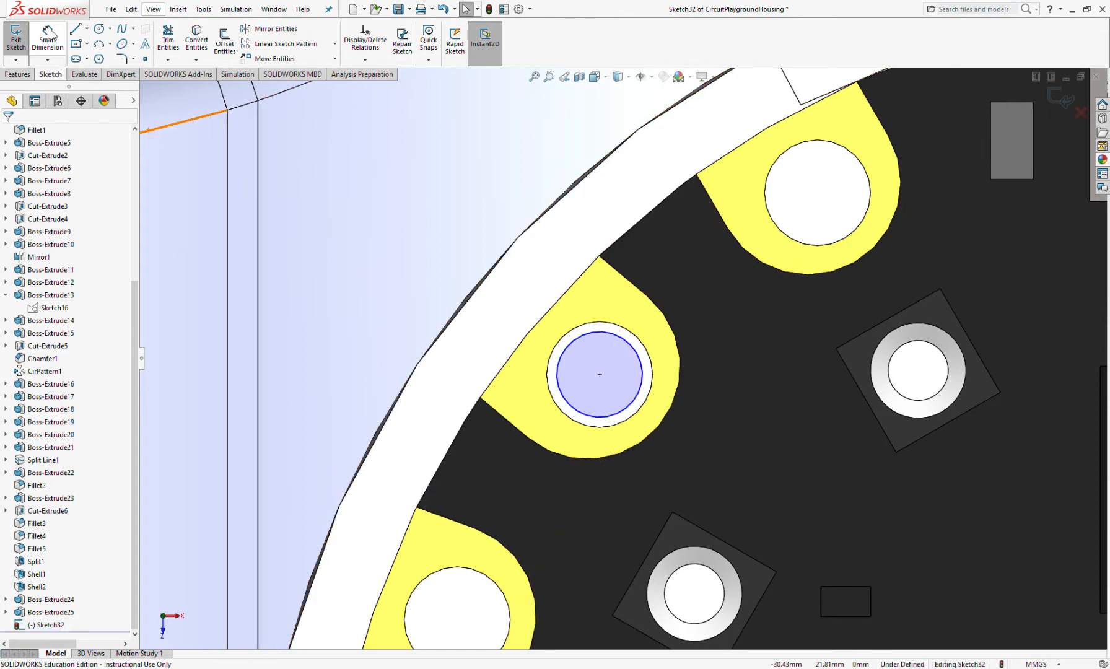
click(642, 375)
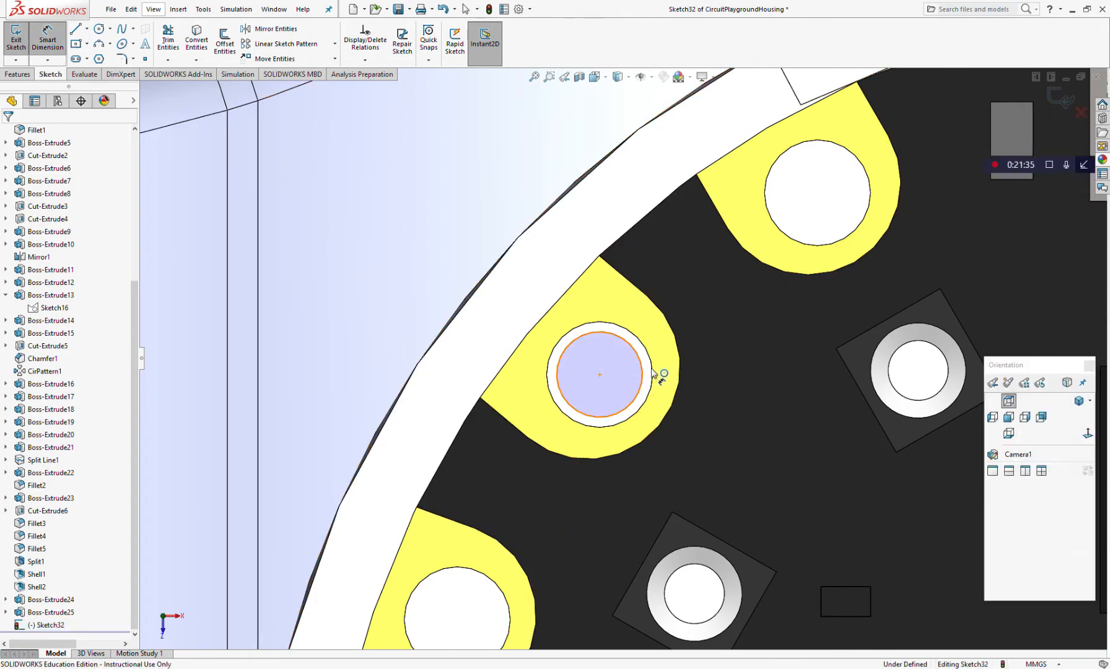
click(653, 371)
click(715, 406)
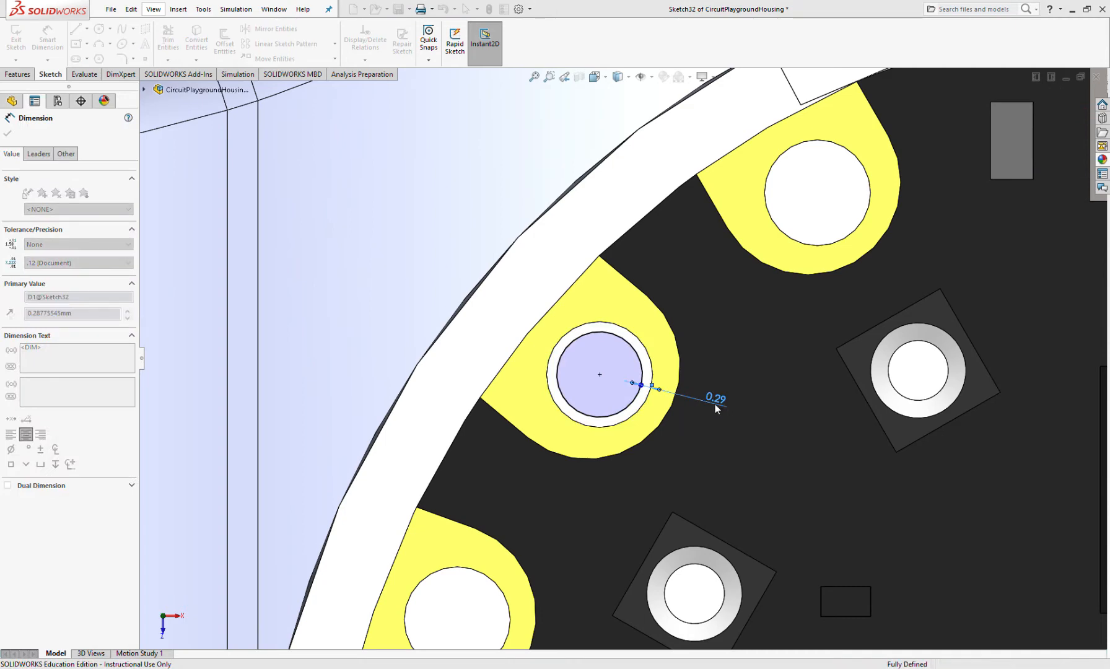
double_click(714, 404)
text(0.2)
key(Return)
Draw three circles about 13.17, 13.31 and 15.94 mm in diameter, centred on the lower-left, lower-right and upper-right pad holes matching the first circle's position.
scroll(691, 381, up, 5)
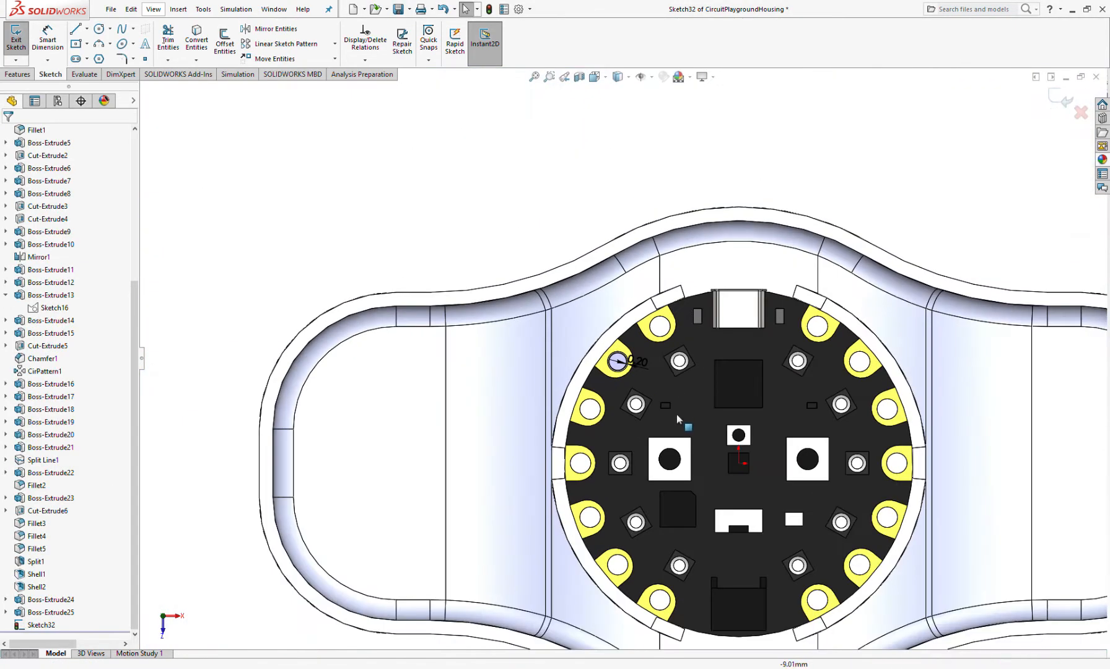
scroll(677, 415, down, 3)
click(99, 28)
scroll(657, 155, up, 2)
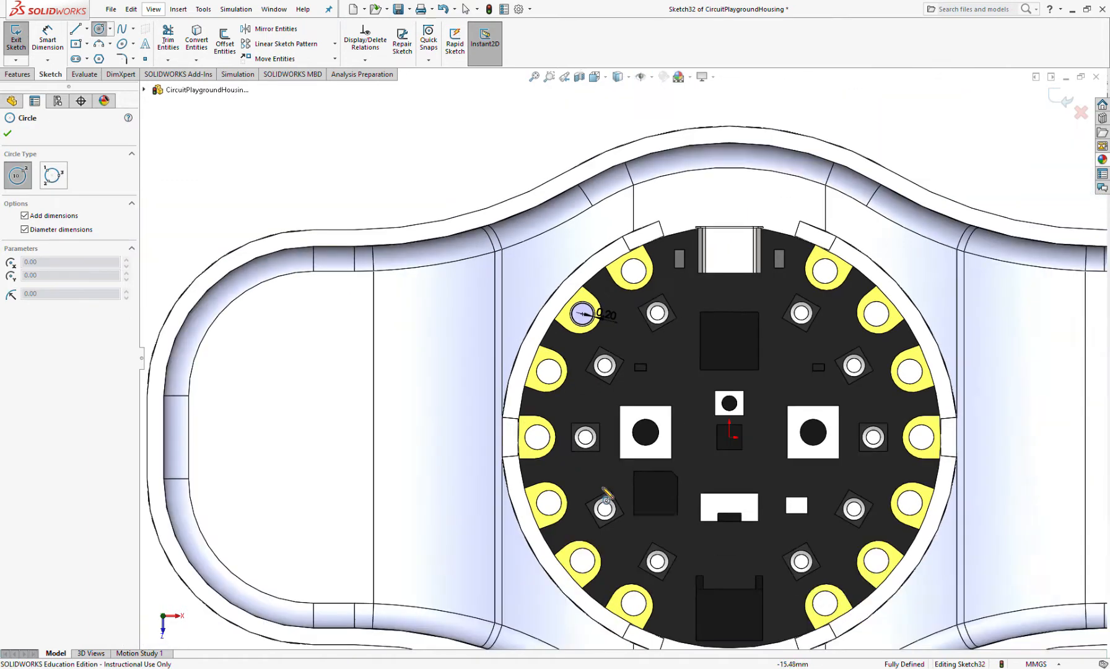
click(579, 568)
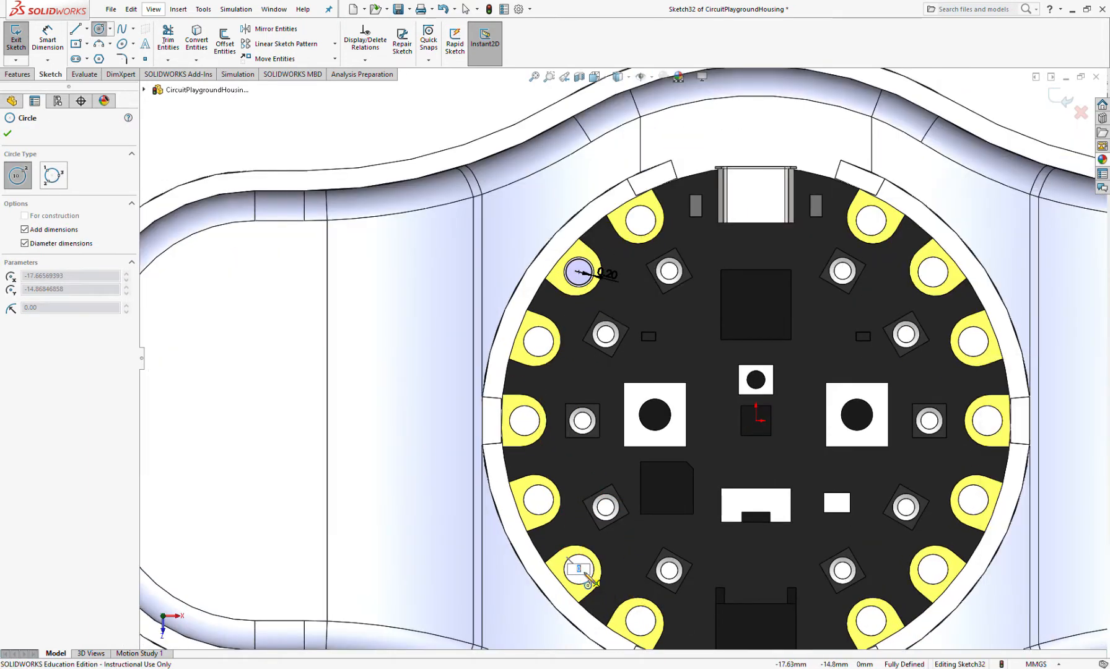
click(646, 577)
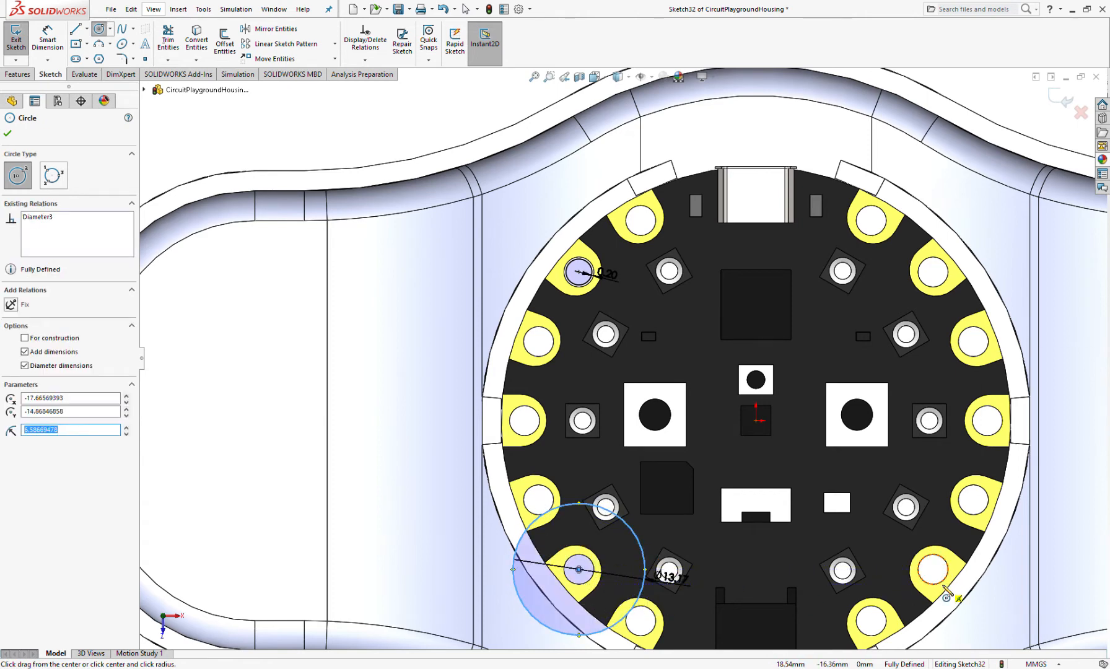
click(933, 569)
click(869, 546)
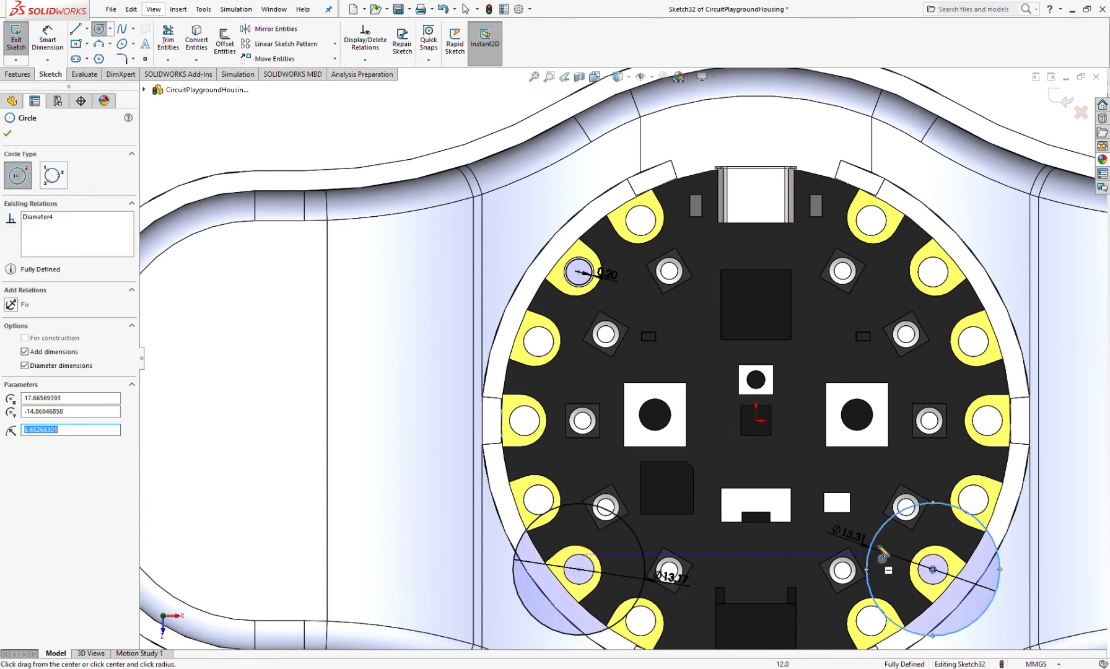
key(z)
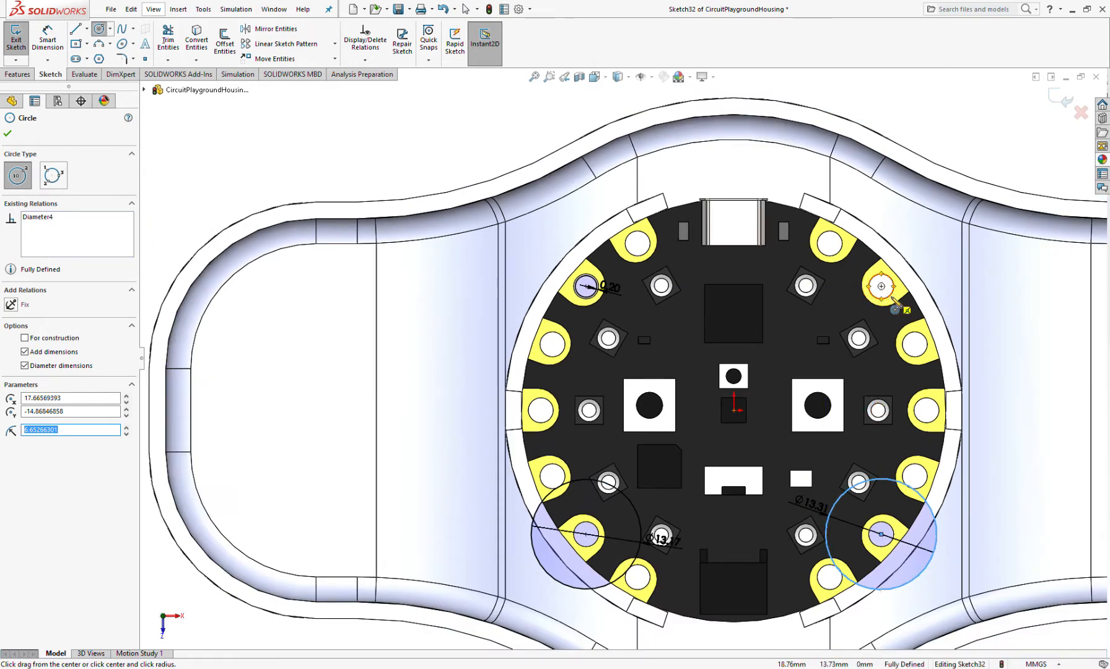
click(882, 286)
click(823, 321)
key(Escape)
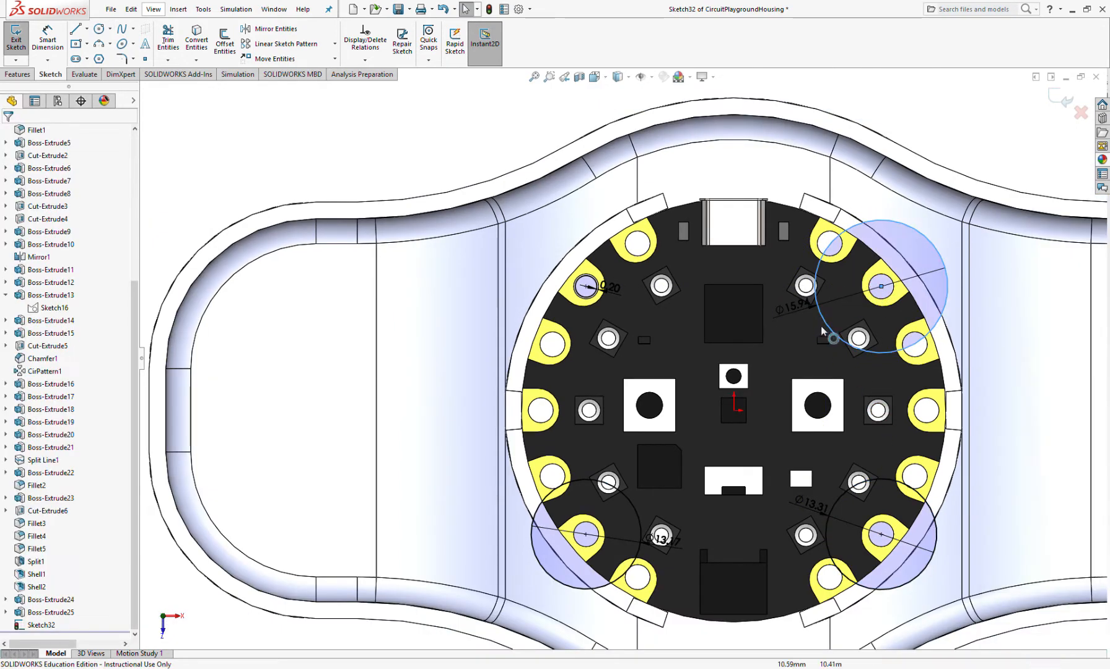
Apply an Equal relation to the three large circles and the small circle in the upper-left pad hole.
click(822, 321)
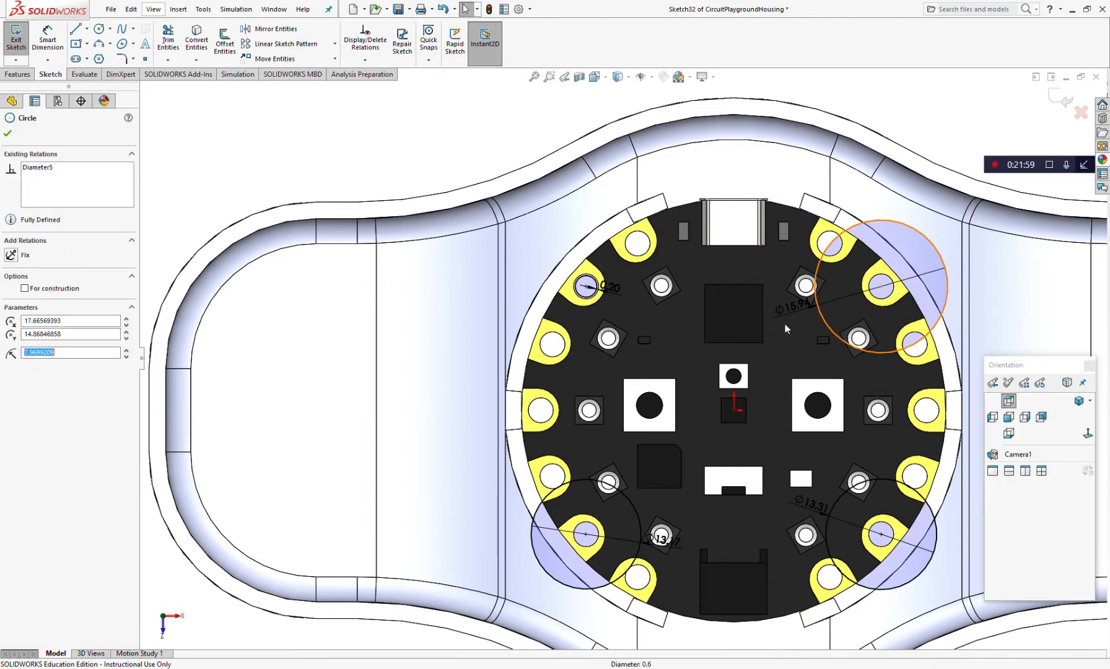
ctrl+click(593, 296)
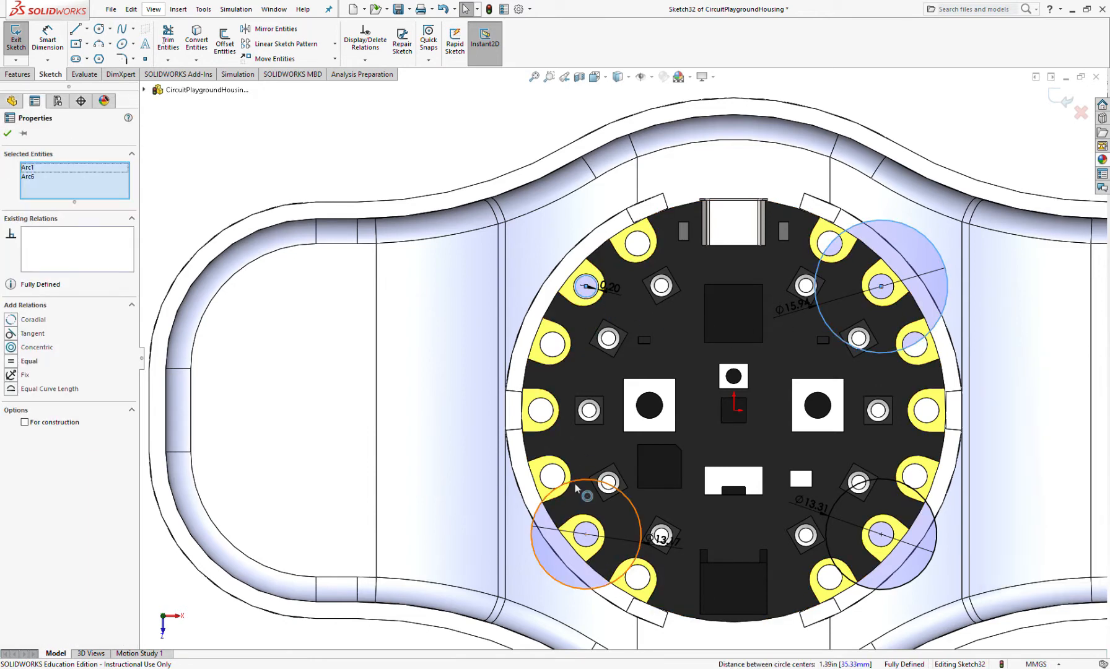
ctrl+click(579, 483)
ctrl+click(826, 523)
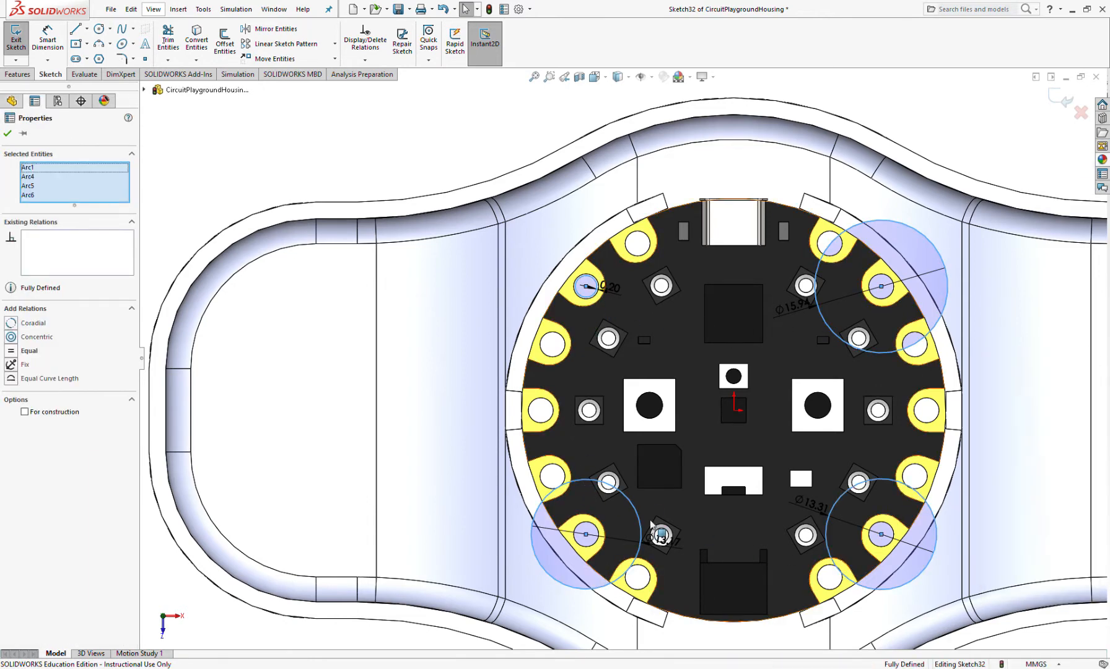
click(9, 352)
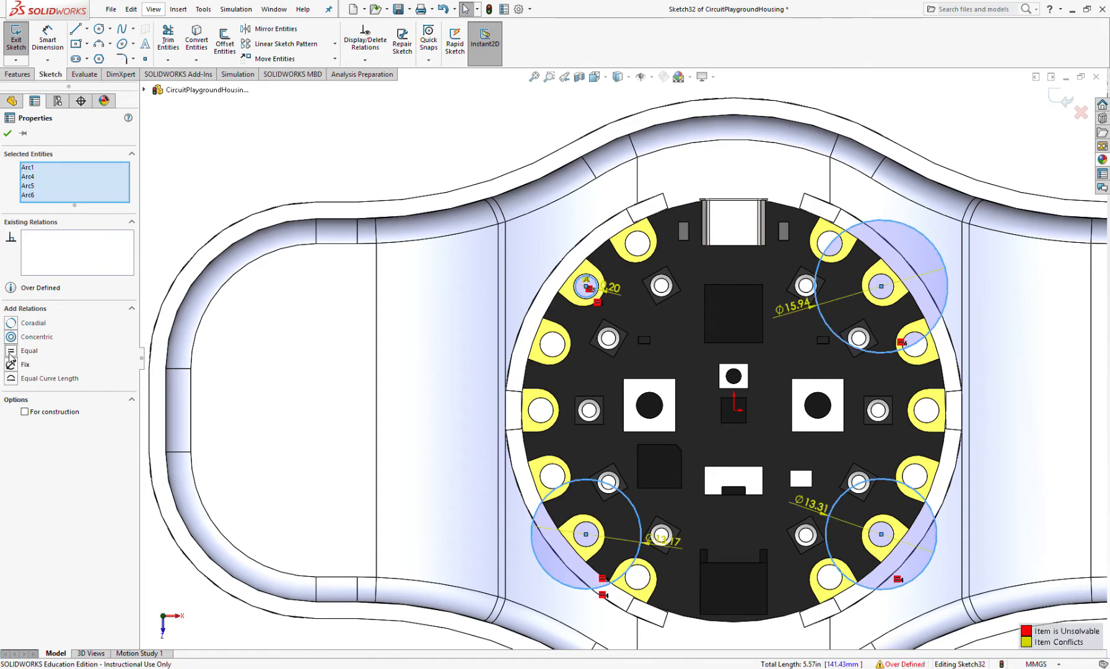
Delete the diameter dimensions of the three large circles so the Equal relation governs their size.
click(662, 544)
key(Delete)
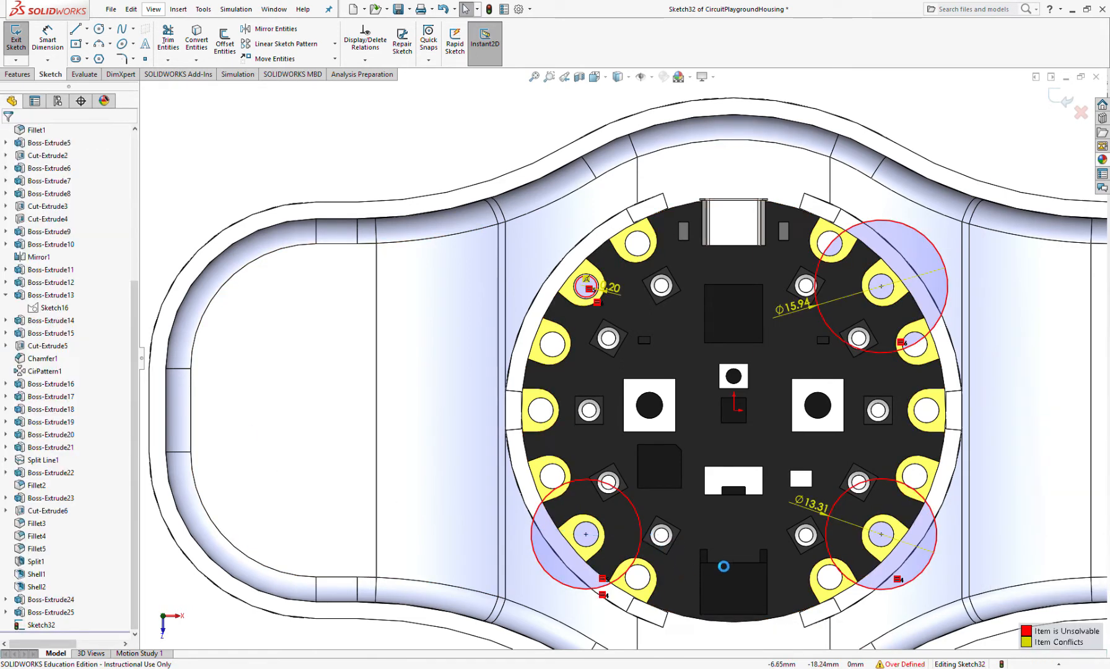
click(811, 509)
key(Delete)
click(802, 306)
key(Delete)
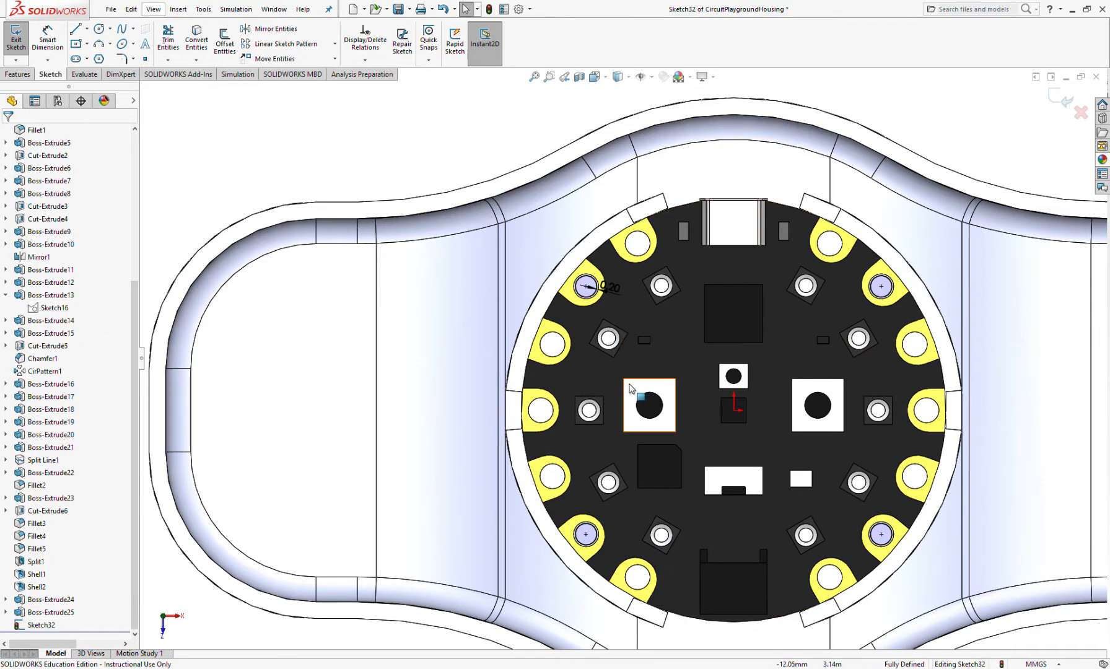
Exit the sketch and start a Boss Extrude from the sketch with the four pad-hole circles.
key(z)
click(19, 40)
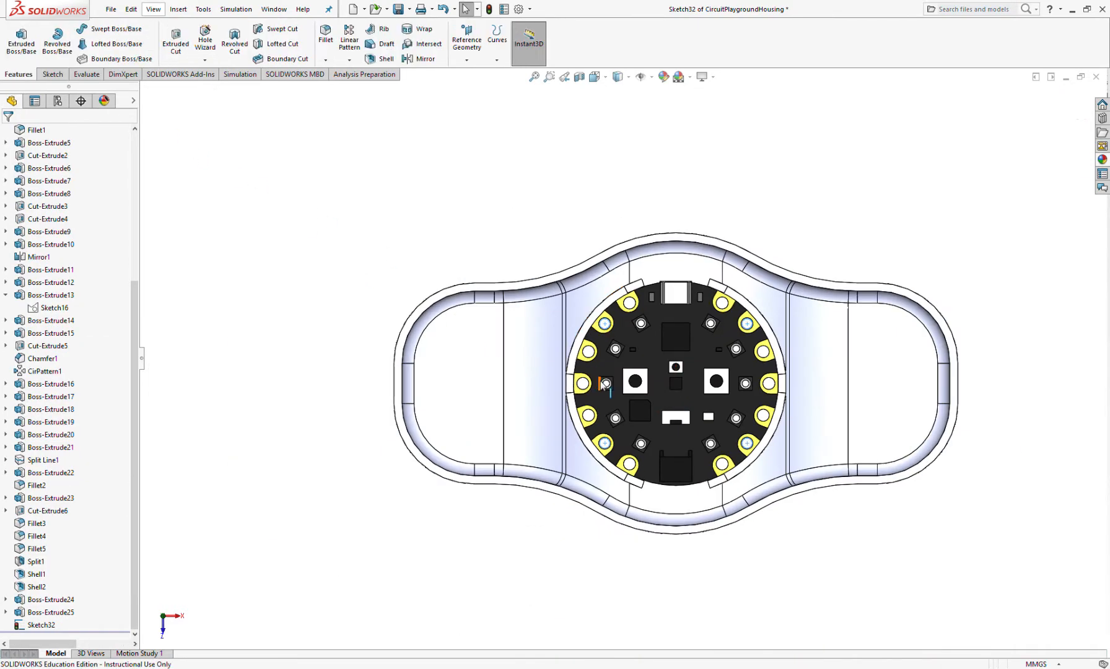
click(21, 37)
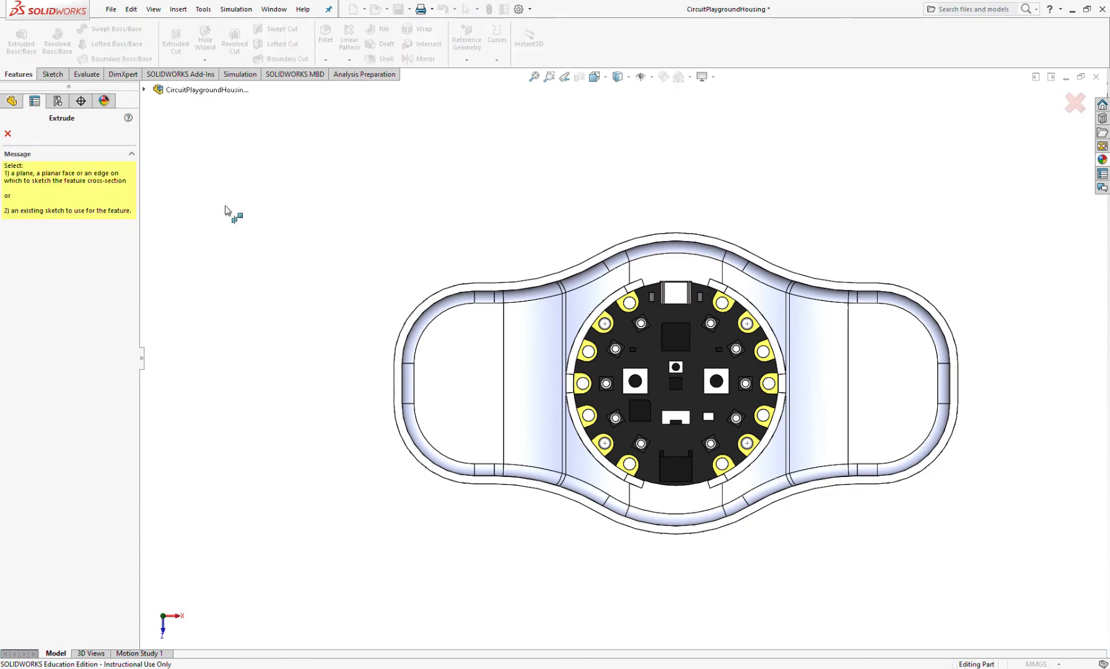
middle_drag(592, 489, 619, 322)
scroll(644, 334, down, 6)
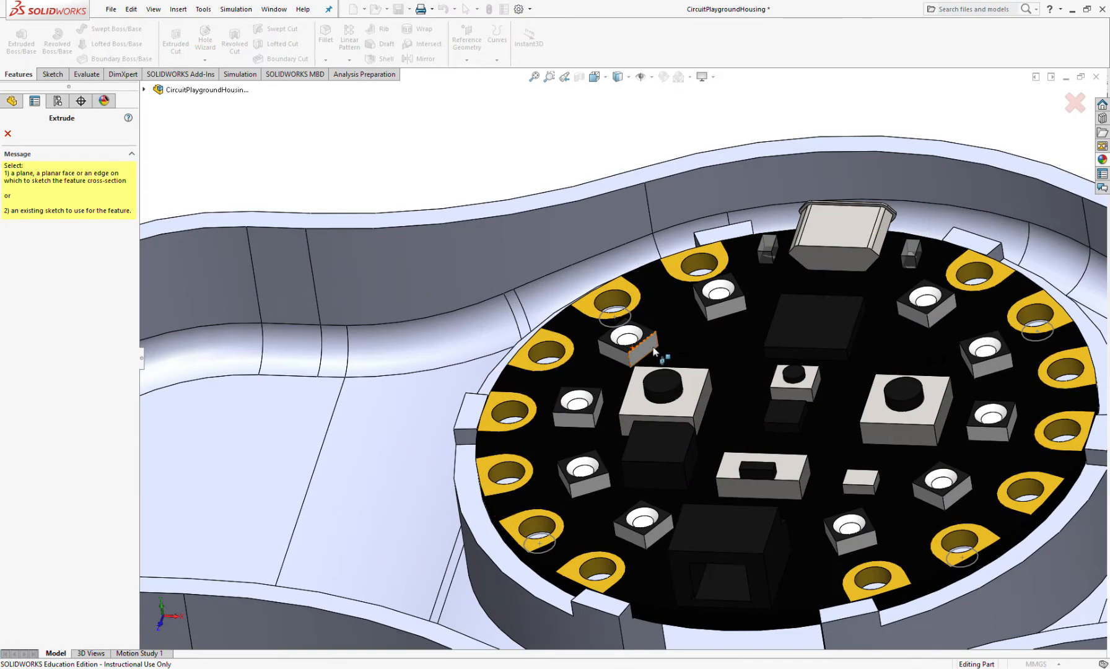
scroll(619, 313, down, 4)
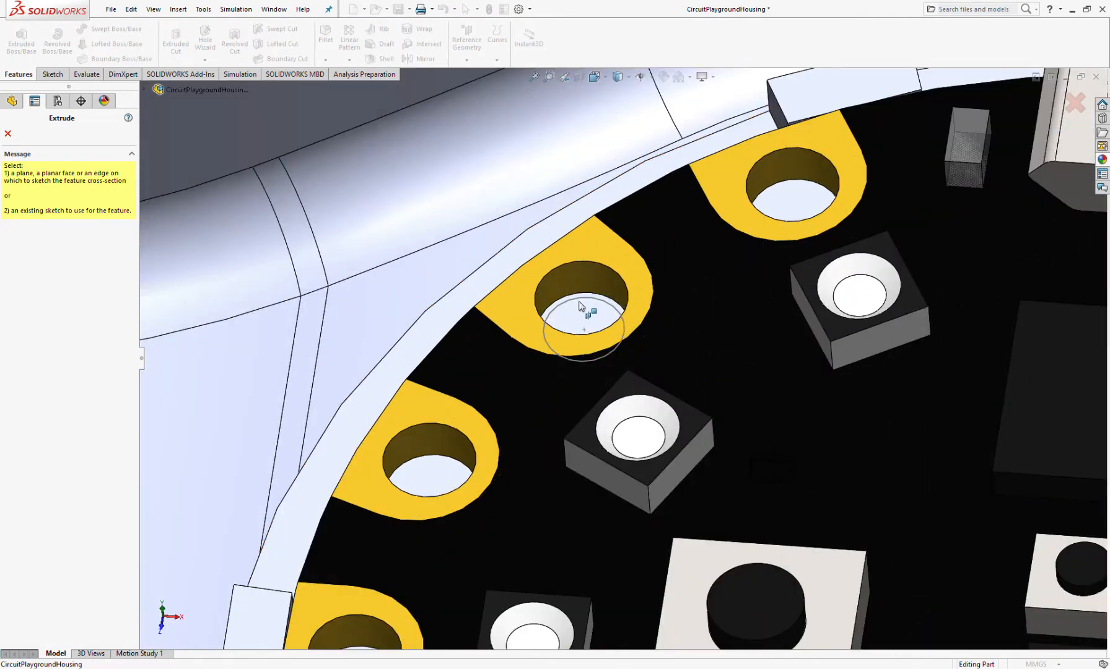
click(560, 315)
key(space)
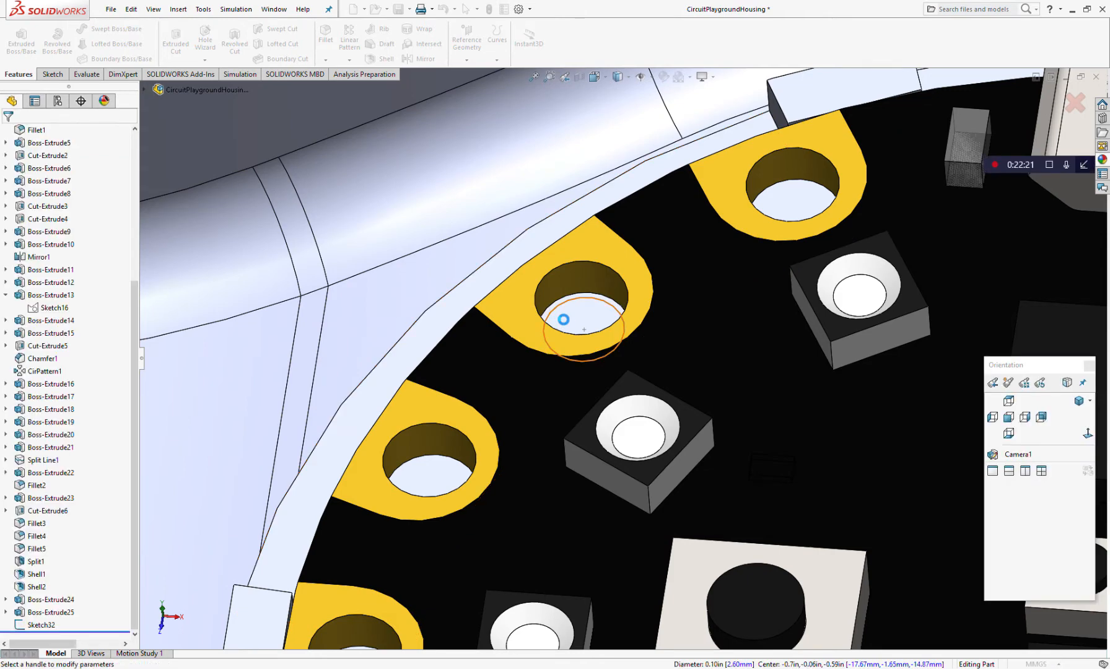
Clear the single contour so all four circles extrude, keep the 1.60 mm blind depth, and merge only with the housing body.
scroll(597, 374, up, 10)
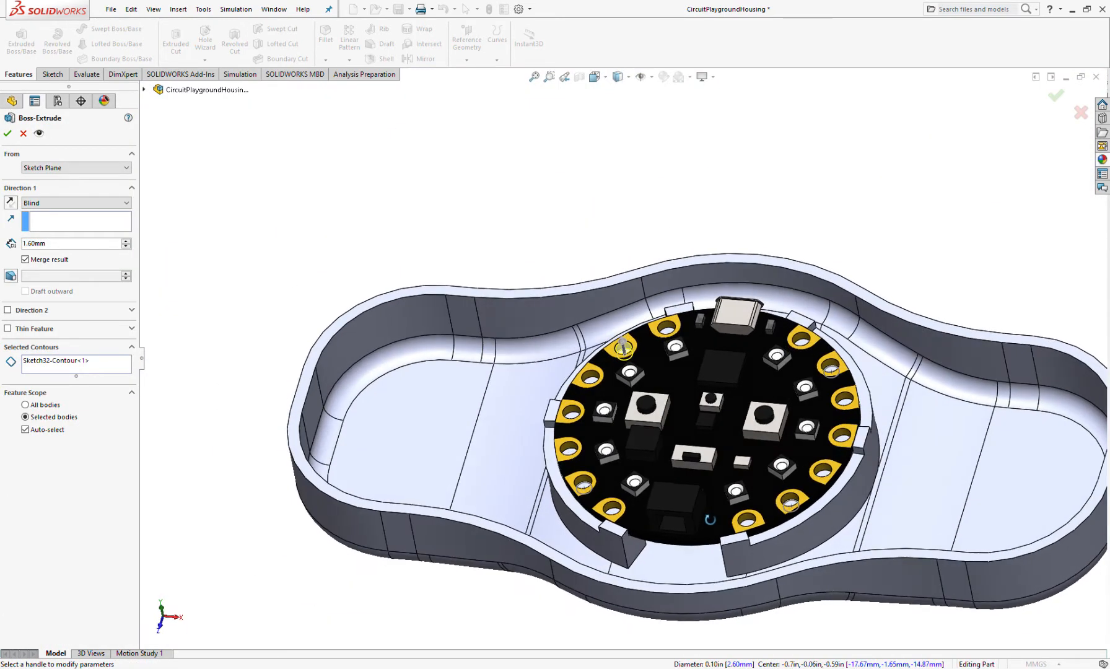
click(104, 366)
key(Delete)
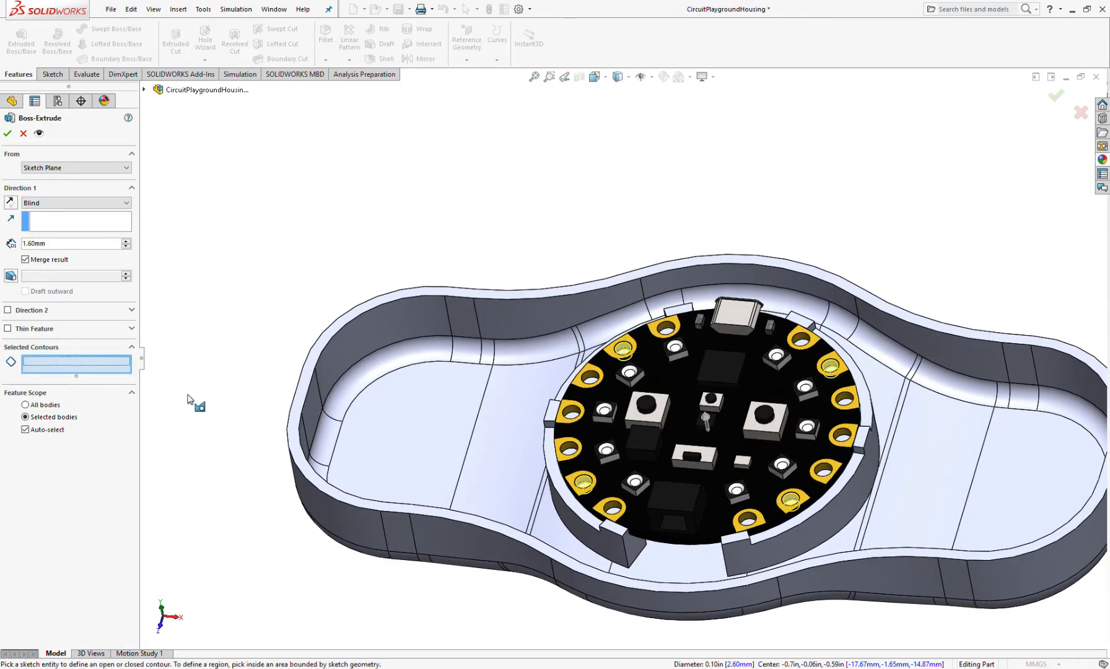
key(space)
drag(62, 245, 18, 243)
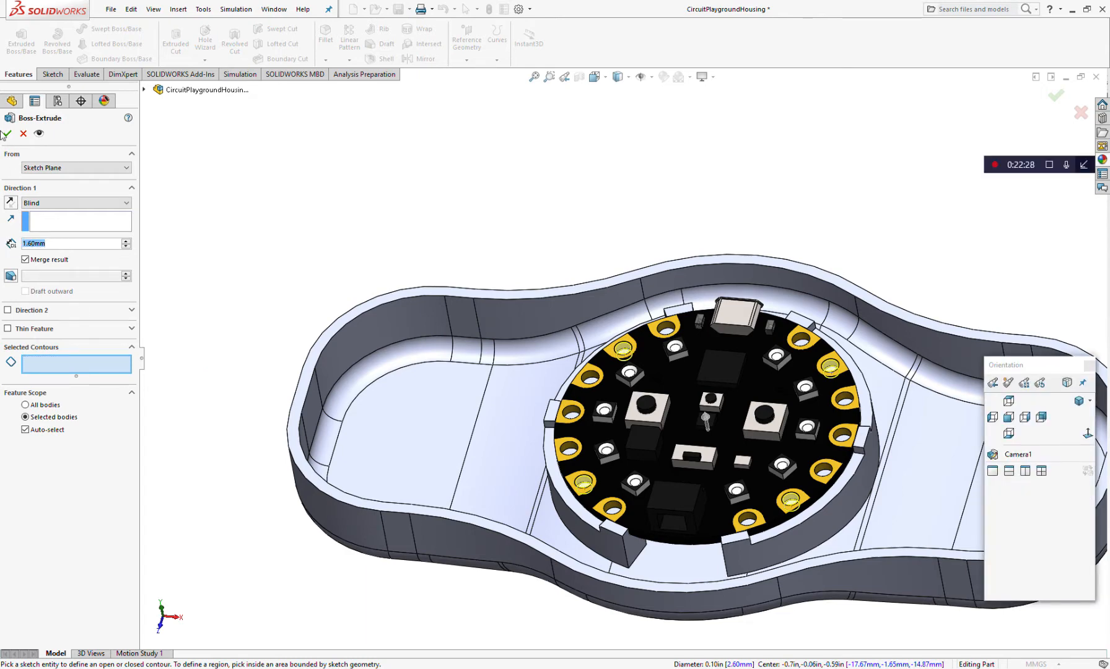
click(26, 429)
click(374, 480)
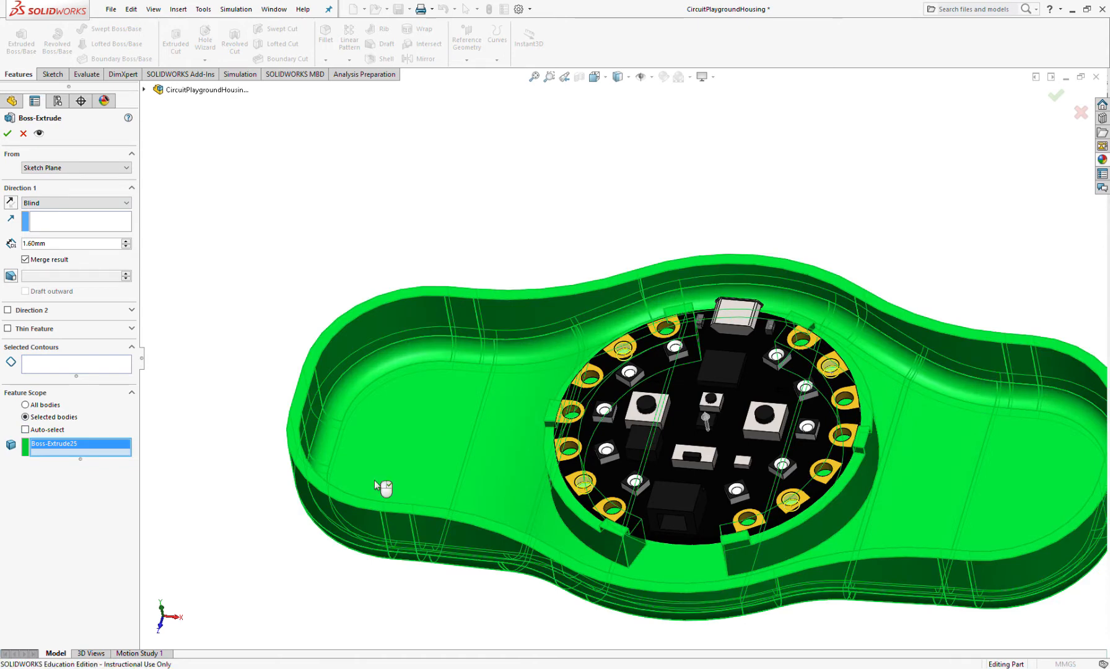
key(Return)
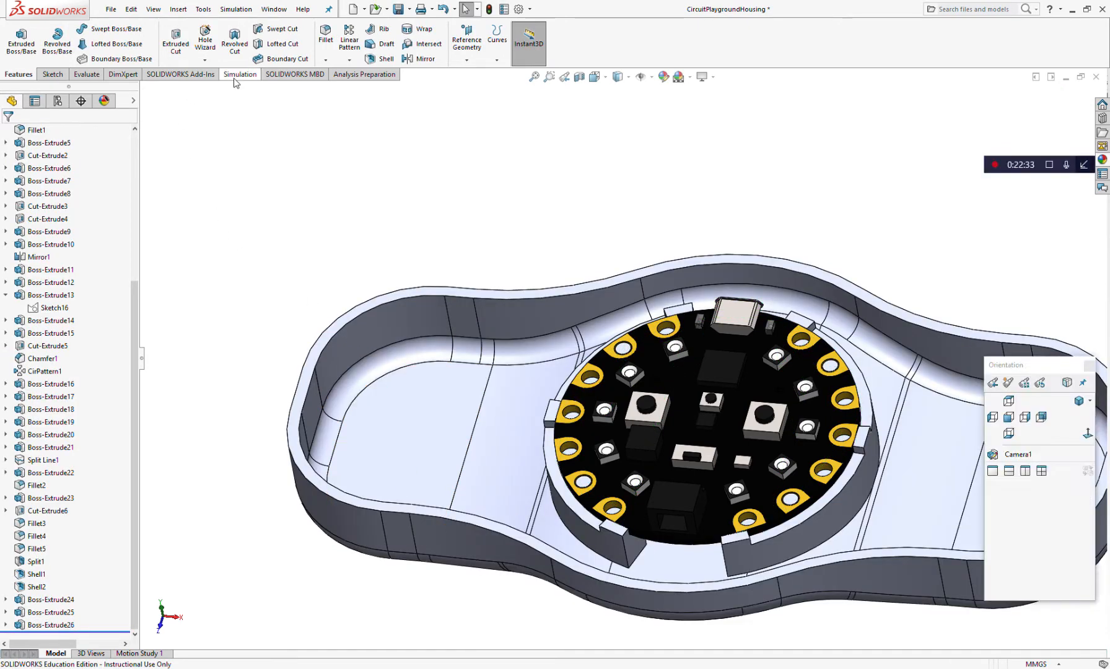
Start a 0.50 mm fillet on the top edges of the upper-left and lower-left pegs.
scroll(640, 396, down, 3)
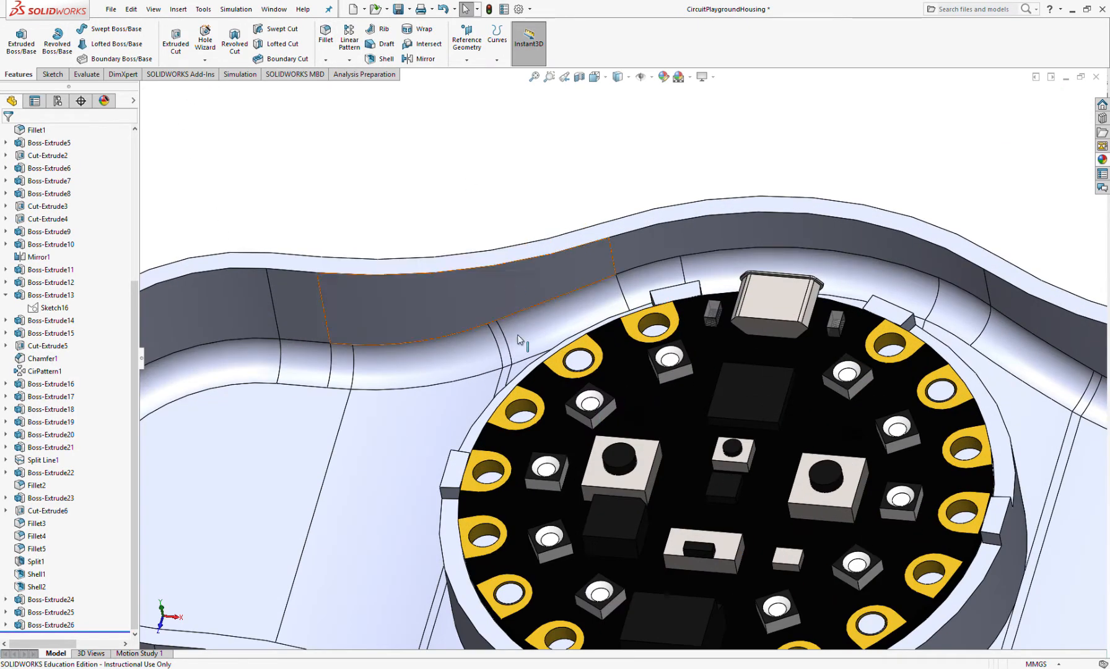
click(323, 50)
scroll(648, 314, down, 3)
click(518, 381)
scroll(533, 557, up, 3)
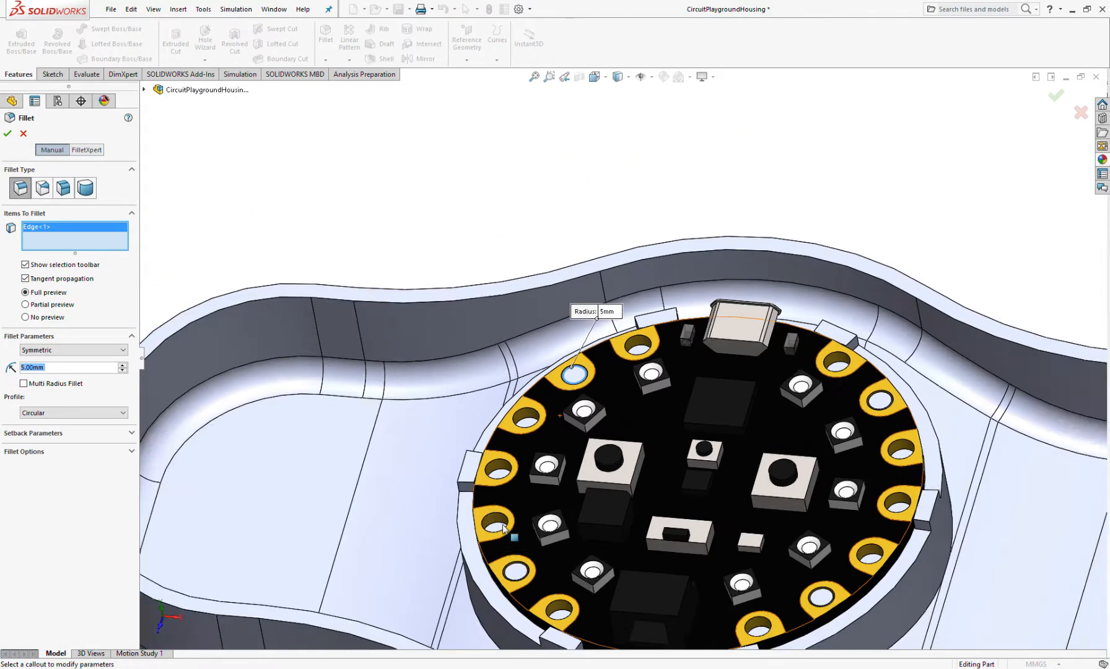
scroll(532, 557, down, 2)
click(533, 570)
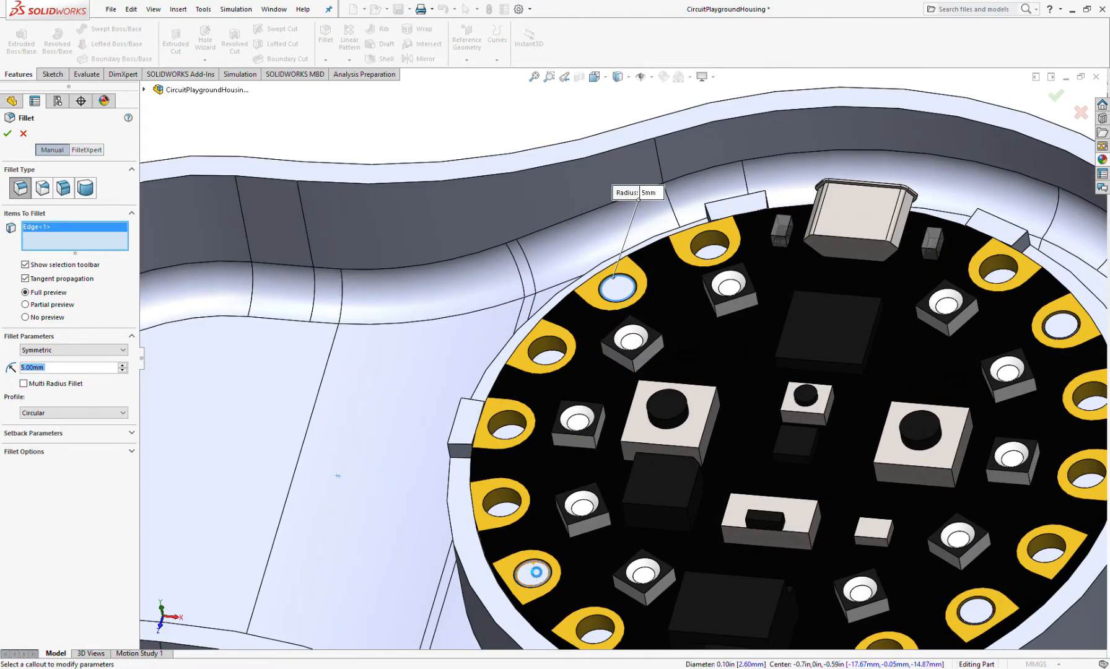
scroll(619, 372, up, 2)
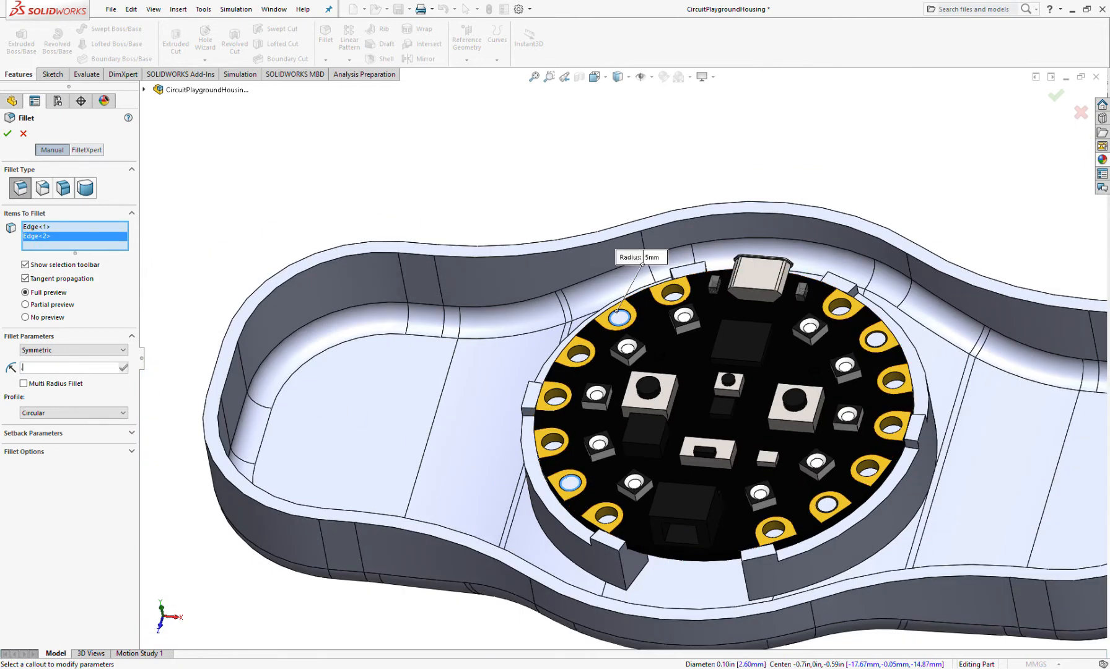
Add the top edges of the lower-right and upper-right pegs to the fillet and apply it.
scroll(813, 514, down, 4)
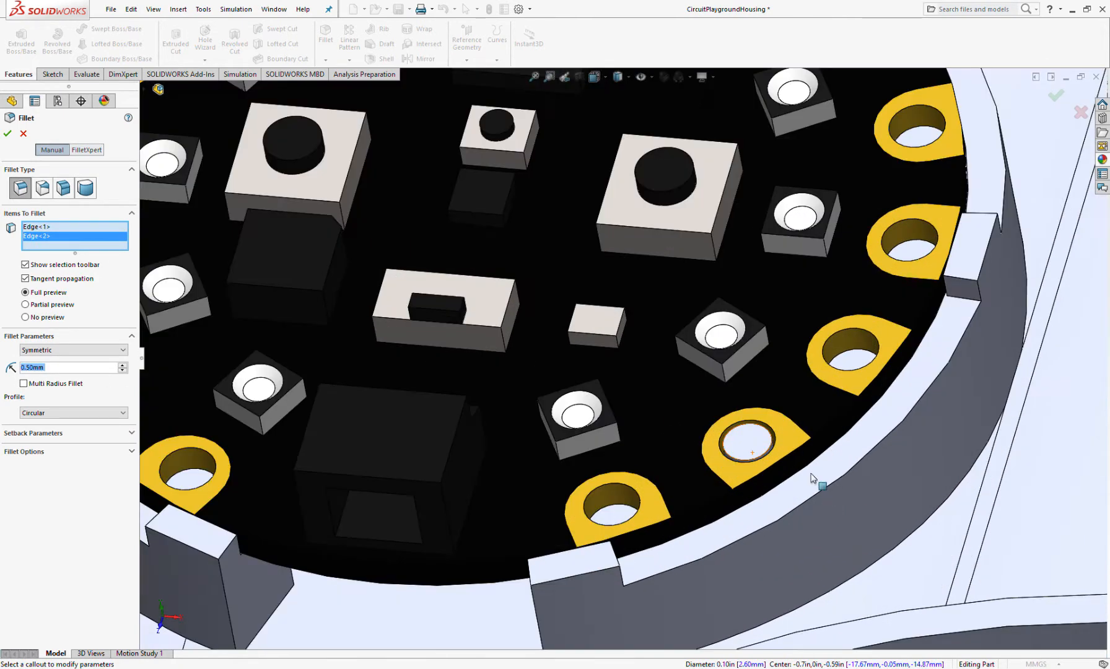
click(766, 434)
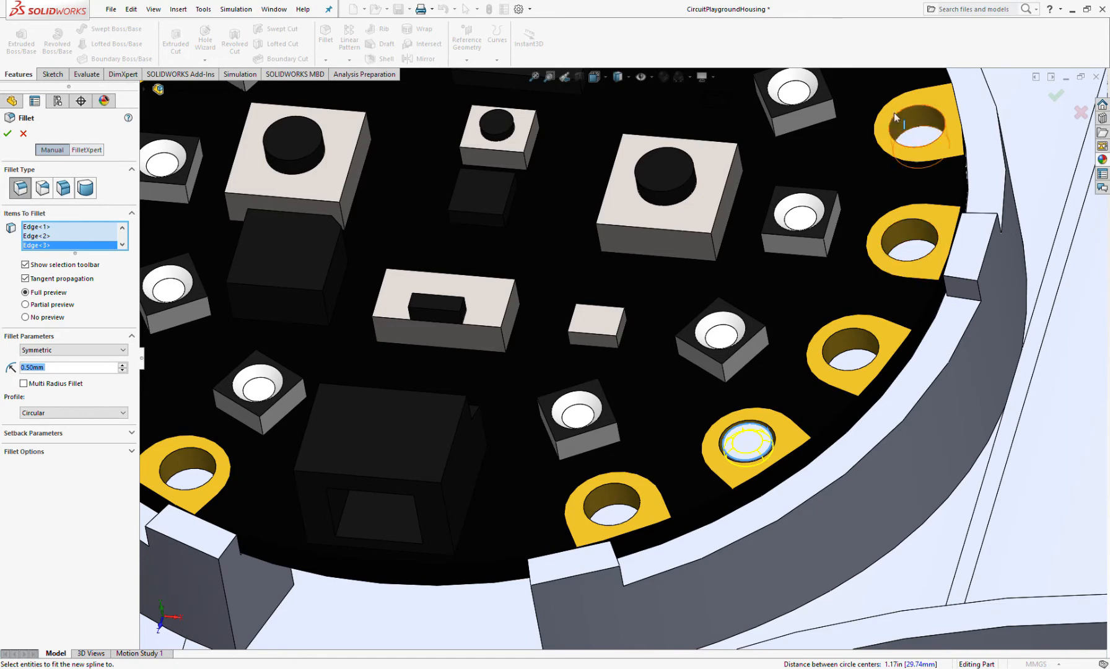
scroll(869, 147, up, 4)
scroll(804, 139, down, 2)
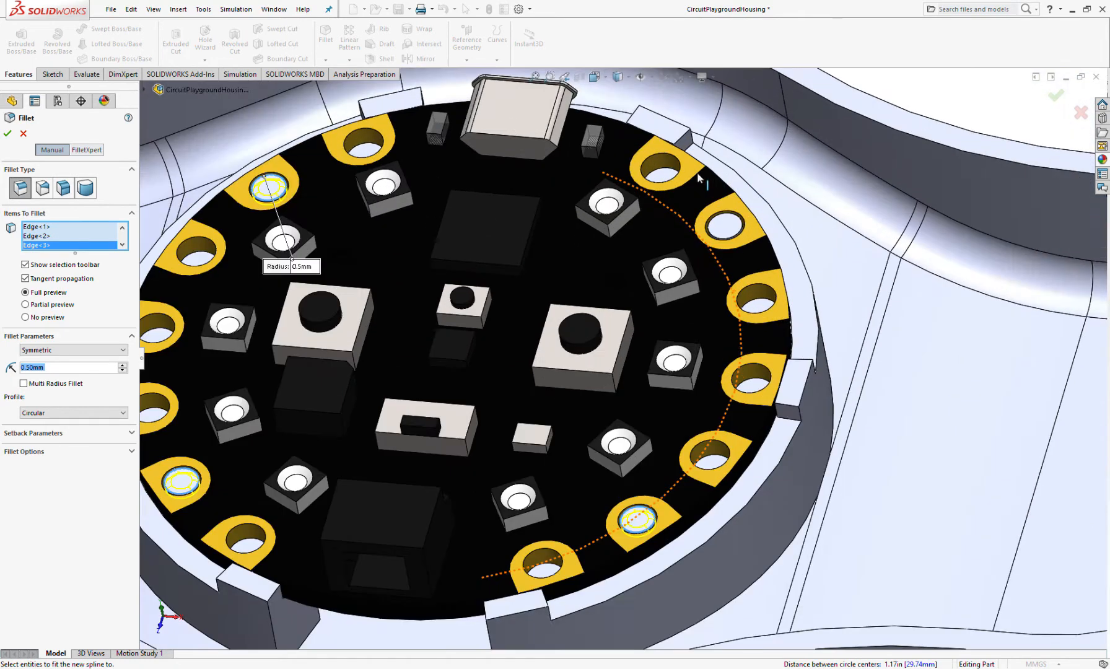
click(727, 215)
click(7, 133)
scroll(623, 355, up, 3)
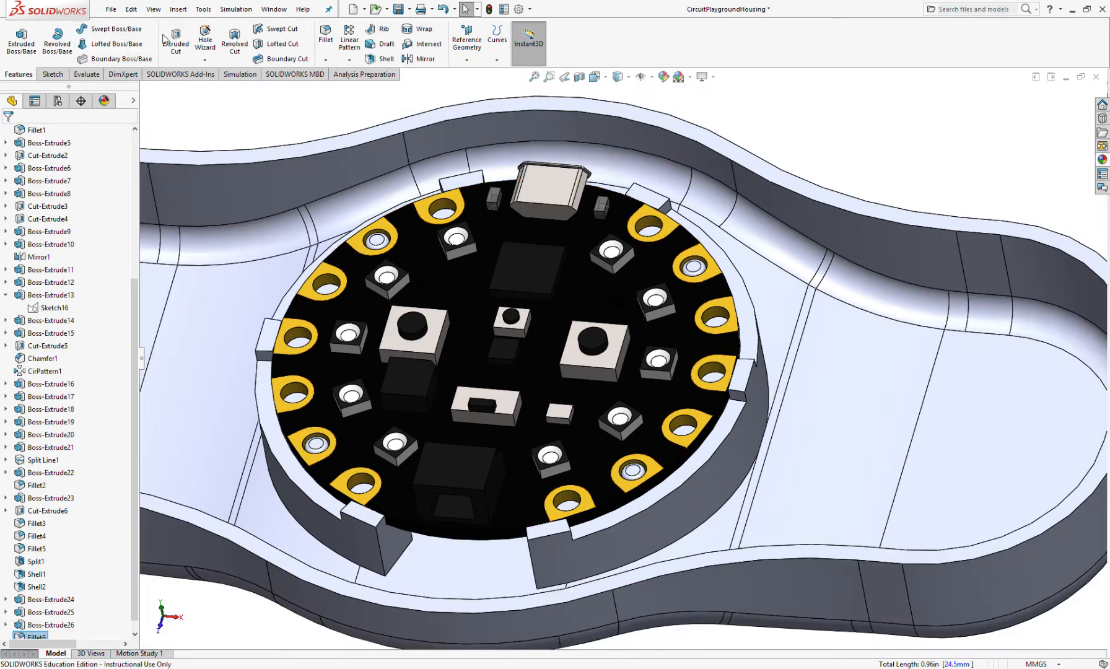
Start a chamfer of 0.1 mm at 45 degrees on the inner top edges of the ring's upper-left and left tabs.
click(325, 60)
click(334, 93)
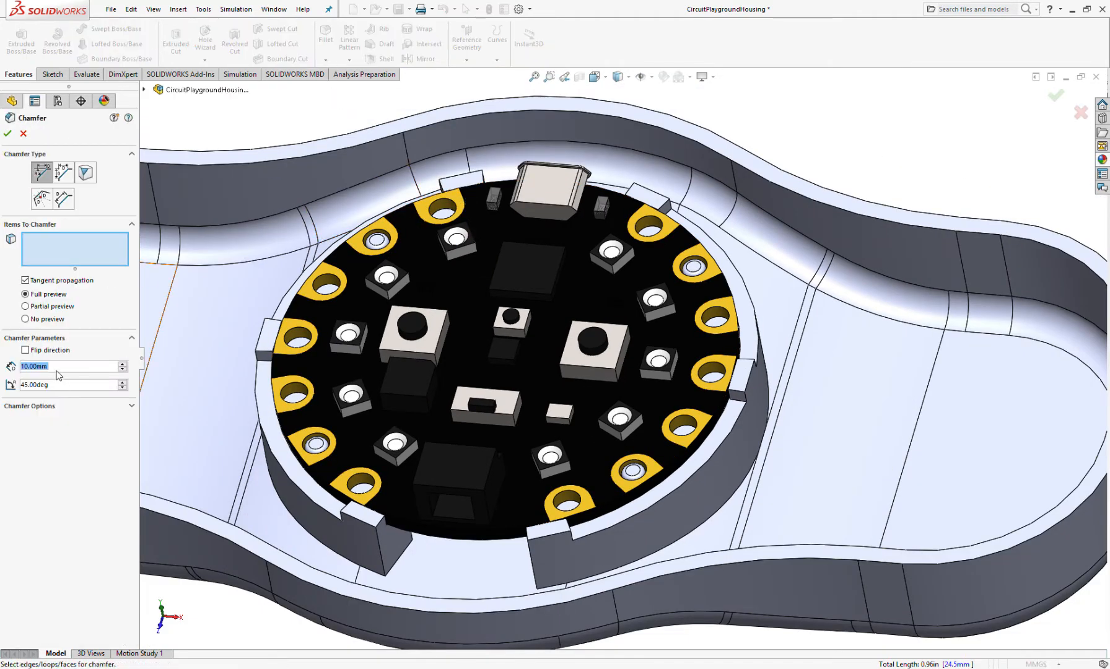
key(BackSpace)
text(.1)
key(Return)
scroll(489, 210, down, 5)
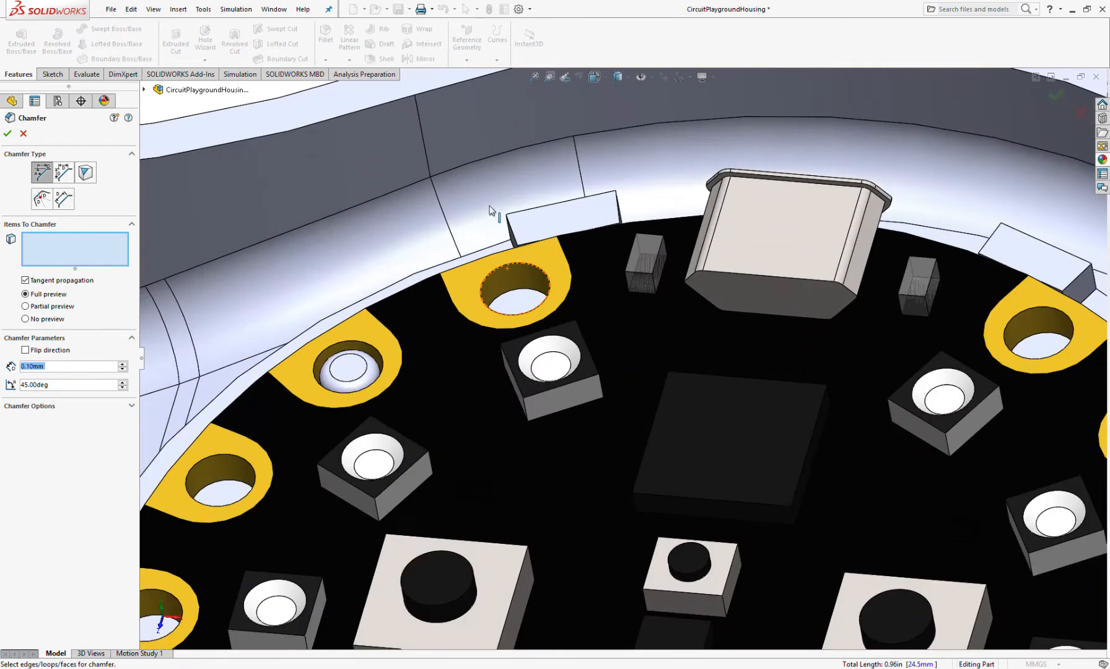
click(524, 242)
scroll(523, 242, up, 5)
scroll(488, 444, down, 6)
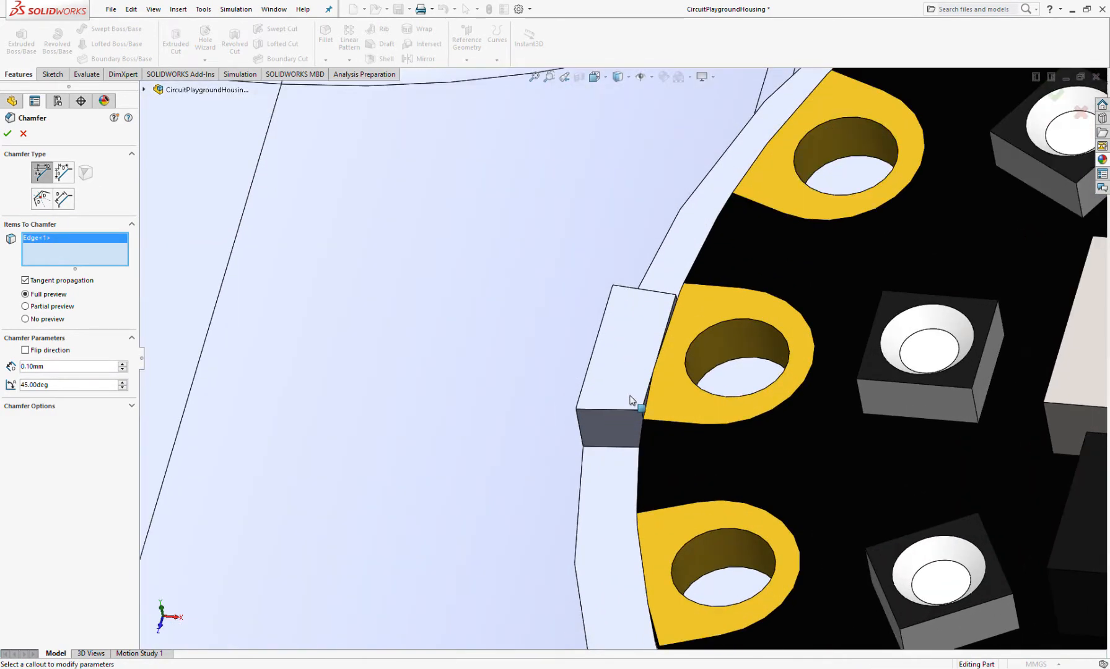
click(646, 404)
scroll(646, 403, up, 5)
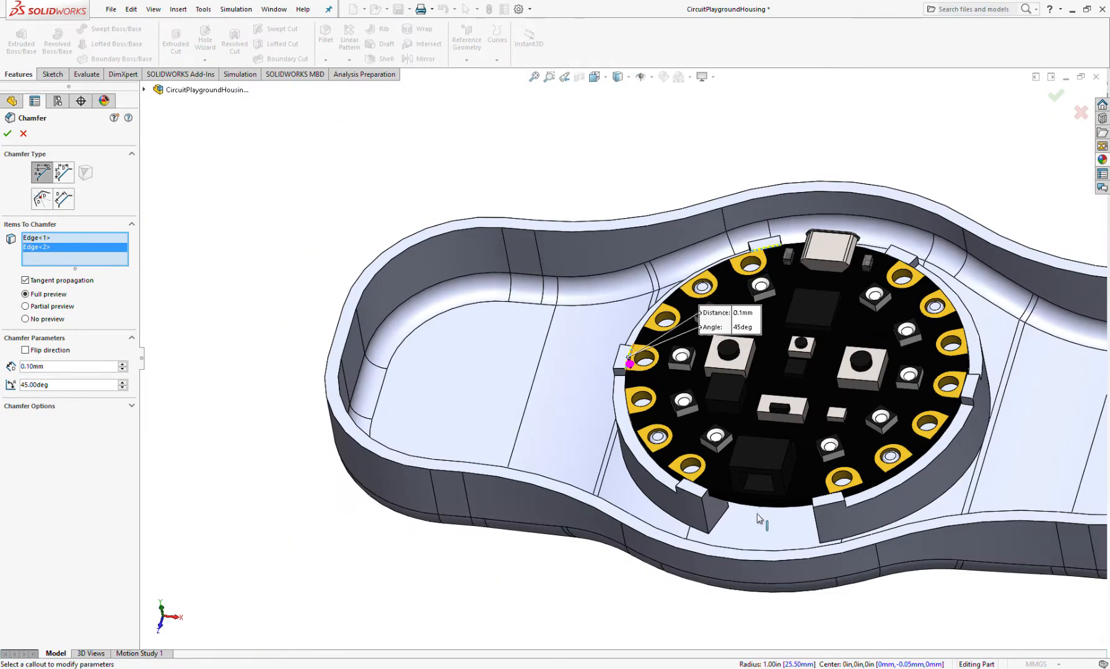
scroll(631, 488, down, 6)
scroll(587, 342, down, 4)
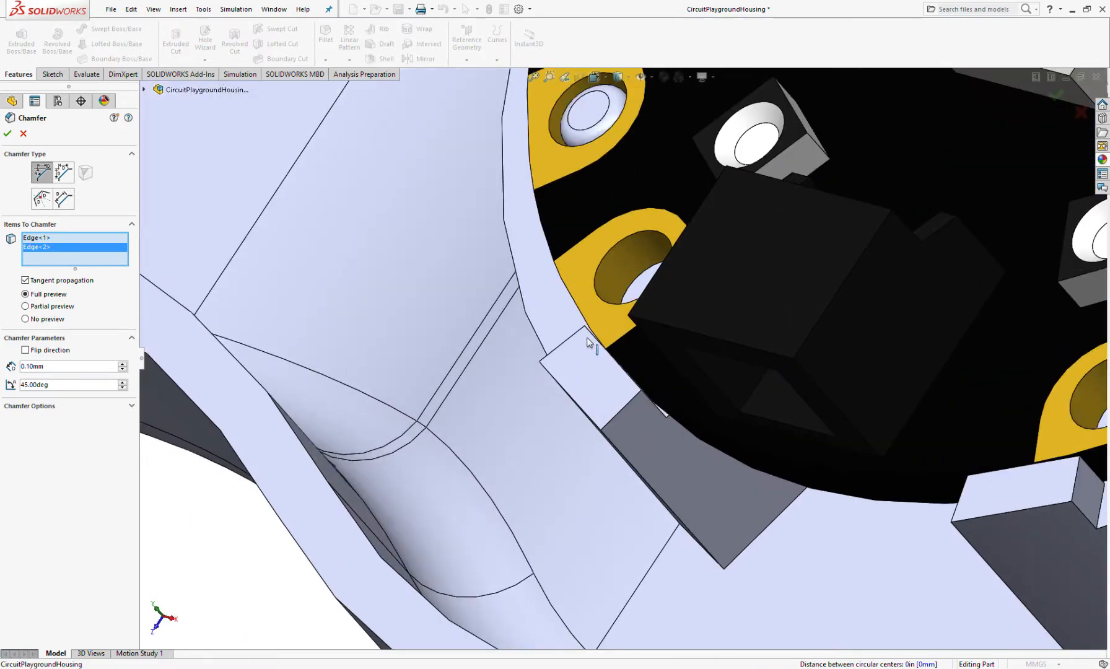
click(589, 335)
scroll(701, 408, up, 4)
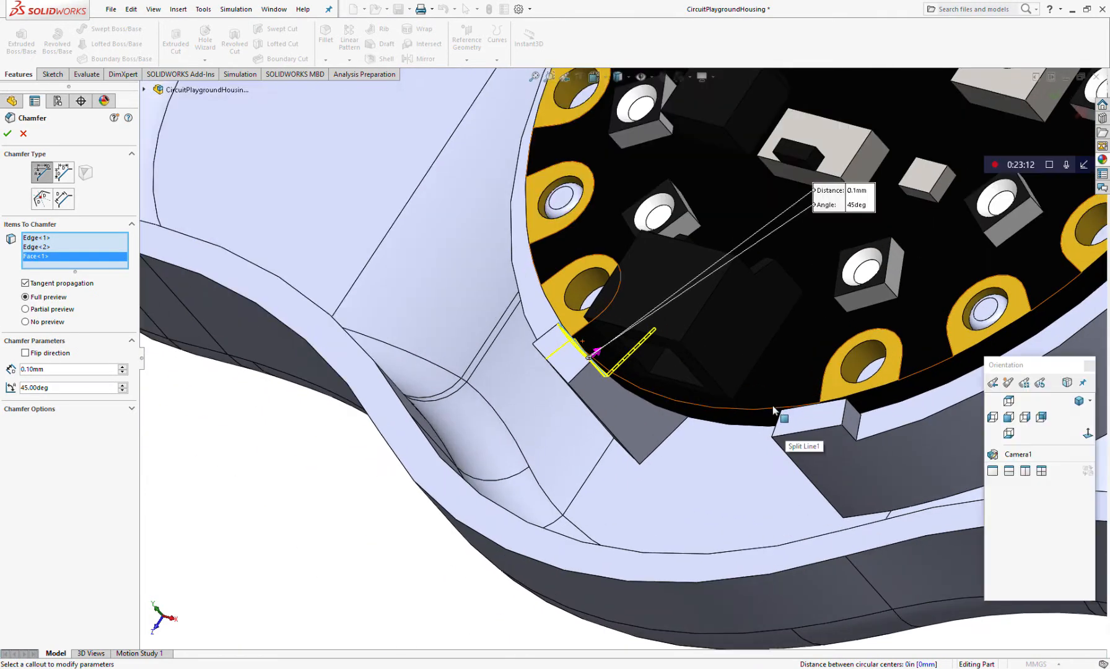
scroll(799, 397, down, 2)
scroll(551, 365, down, 4)
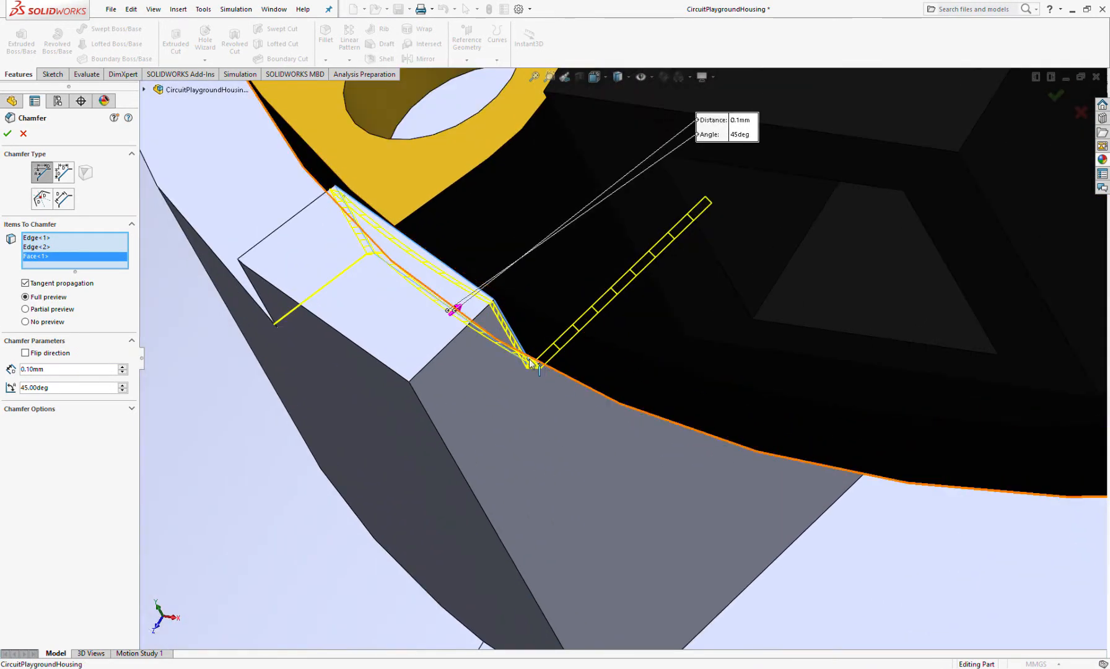
scroll(598, 357, up, 3)
scroll(524, 337, up, 3)
scroll(540, 307, down, 5)
click(611, 283)
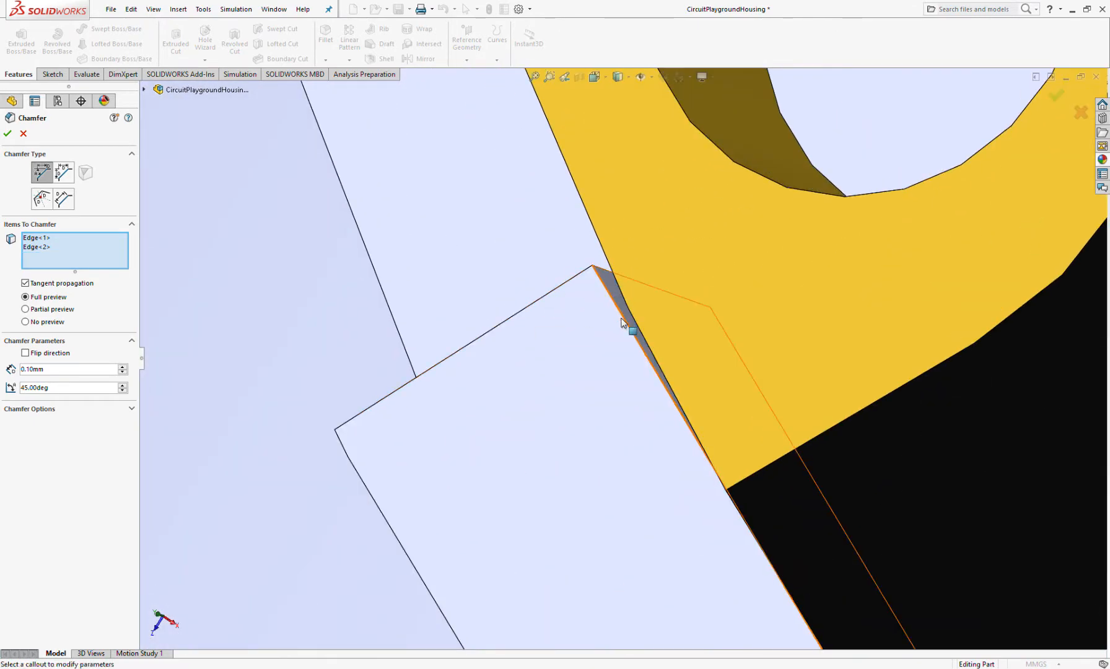
Add the inner top edges of the two lower ring tabs to the chamfer.
click(623, 320)
click(620, 307)
key(space)
click(610, 303)
scroll(641, 342, up, 5)
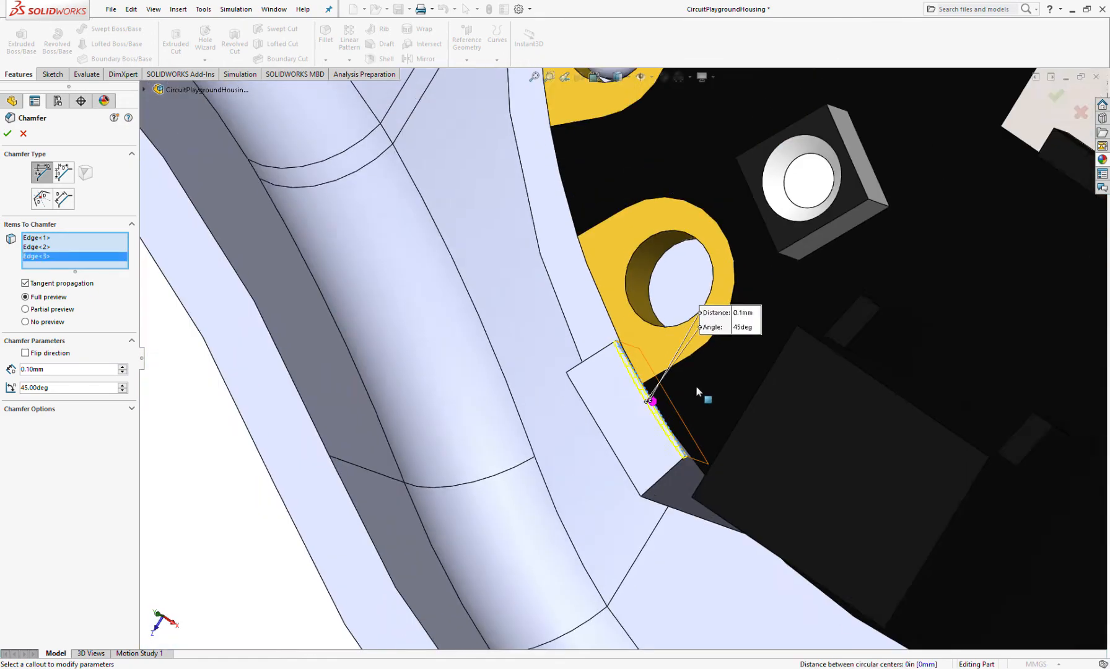
scroll(708, 434, down, 5)
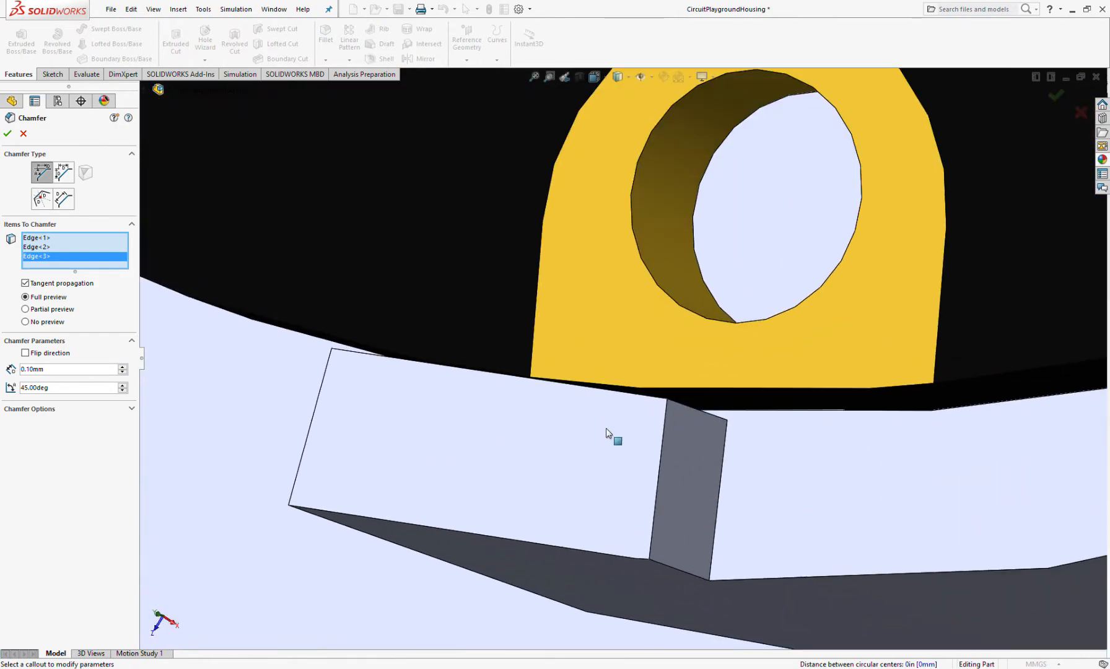
click(641, 400)
Add the inner top edge of the ring's right-hand tab to the chamfer selection.
scroll(676, 394, up, 3)
scroll(628, 358, up, 8)
middle_drag(783, 273, 832, 248)
scroll(793, 260, down, 5)
scroll(771, 321, down, 5)
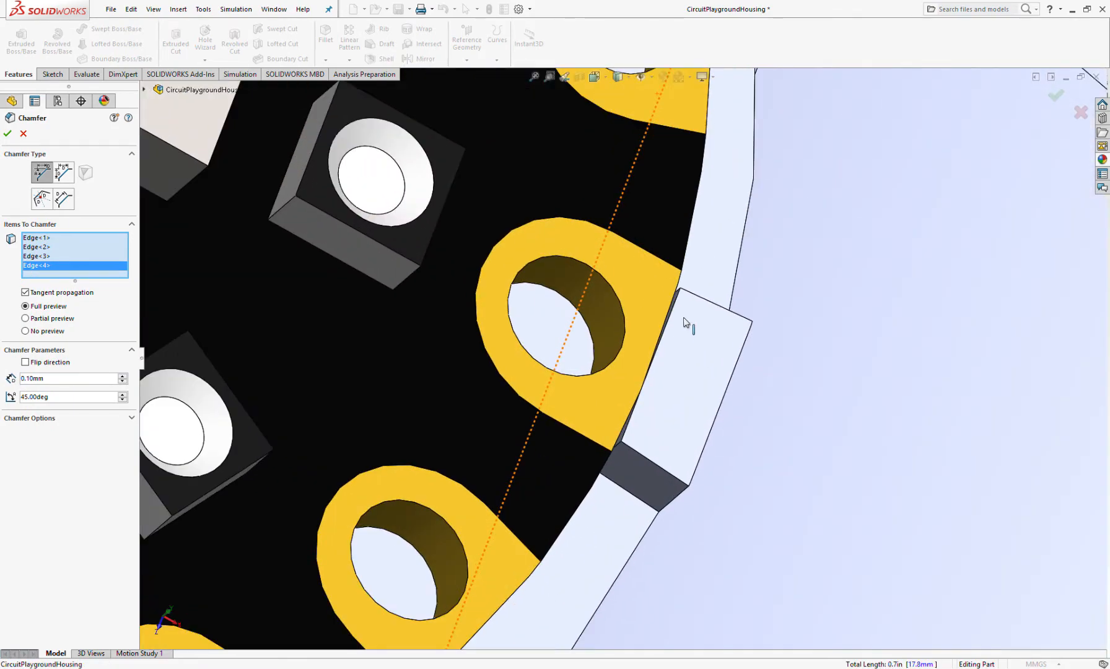
scroll(684, 291, up, 8)
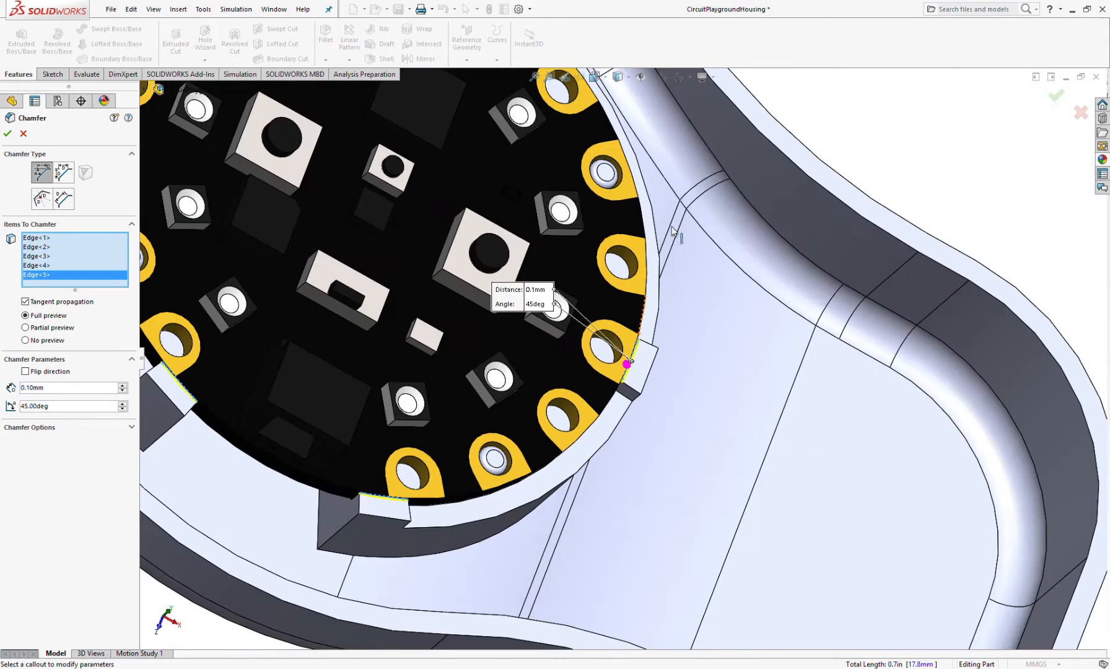
Add the inner top edge of the tab to the right of the USB connector and apply the chamfer.
scroll(596, 201, down, 5)
scroll(579, 286, down, 2)
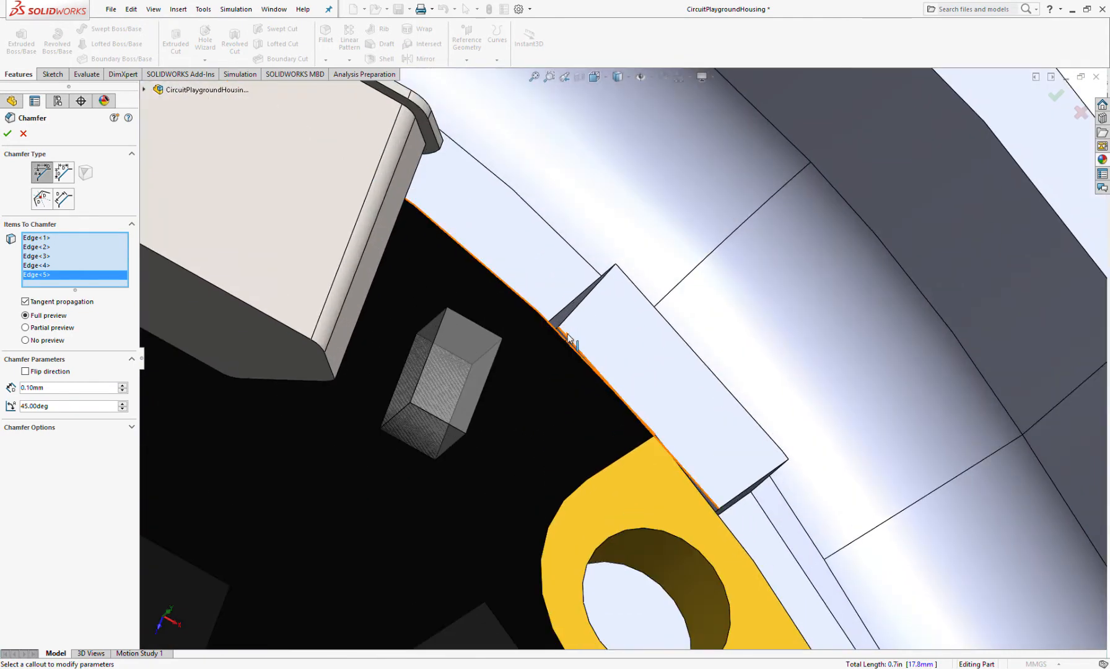
scroll(568, 337, down, 3)
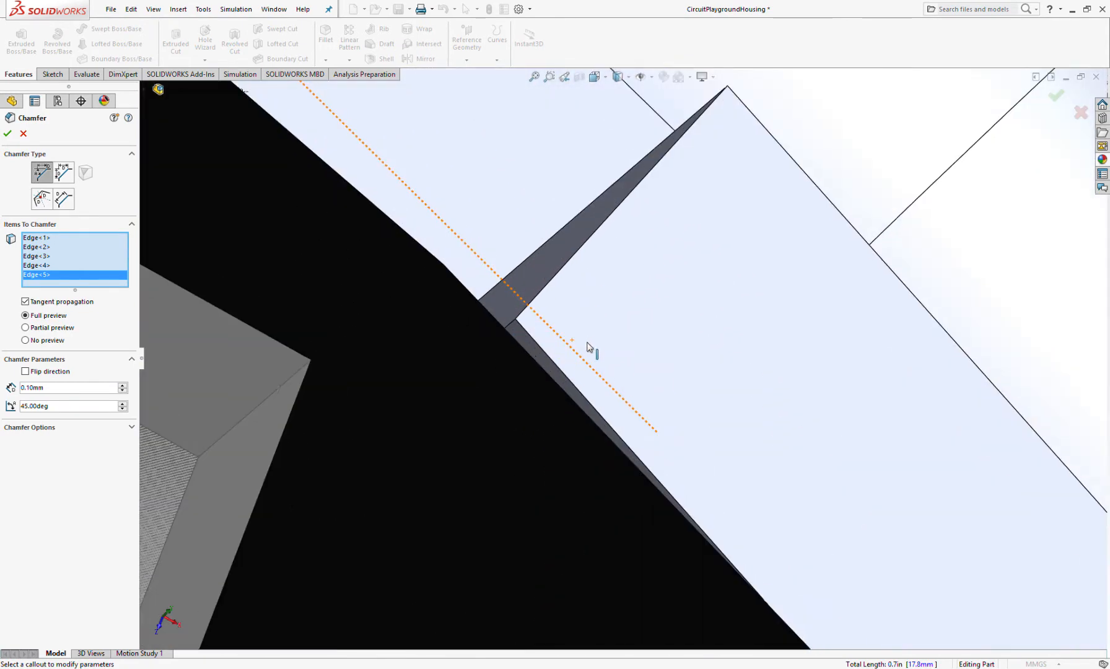
click(525, 331)
scroll(545, 334, up, 8)
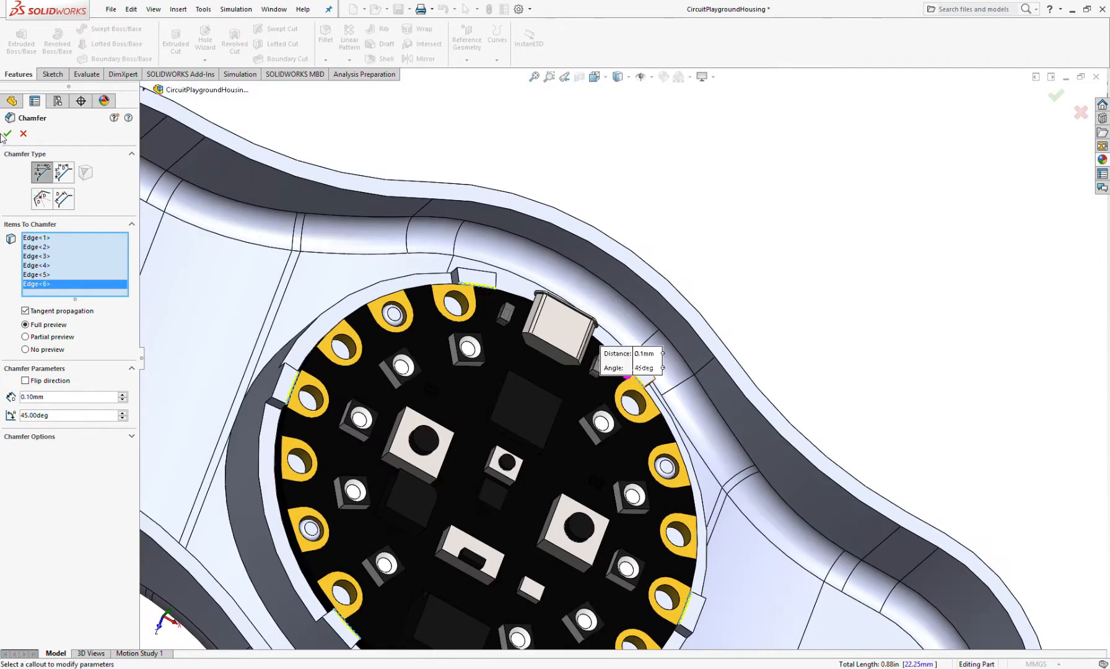
click(4, 135)
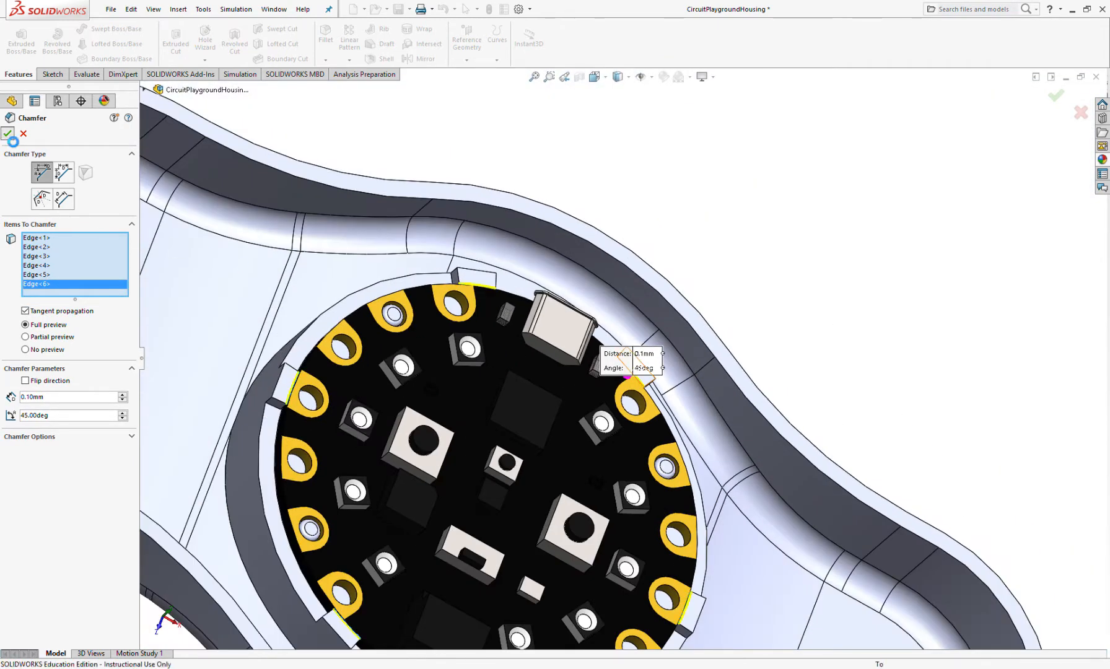
scroll(566, 424, up, 8)
middle_drag(565, 424, 521, 390)
scroll(515, 387, down, 4)
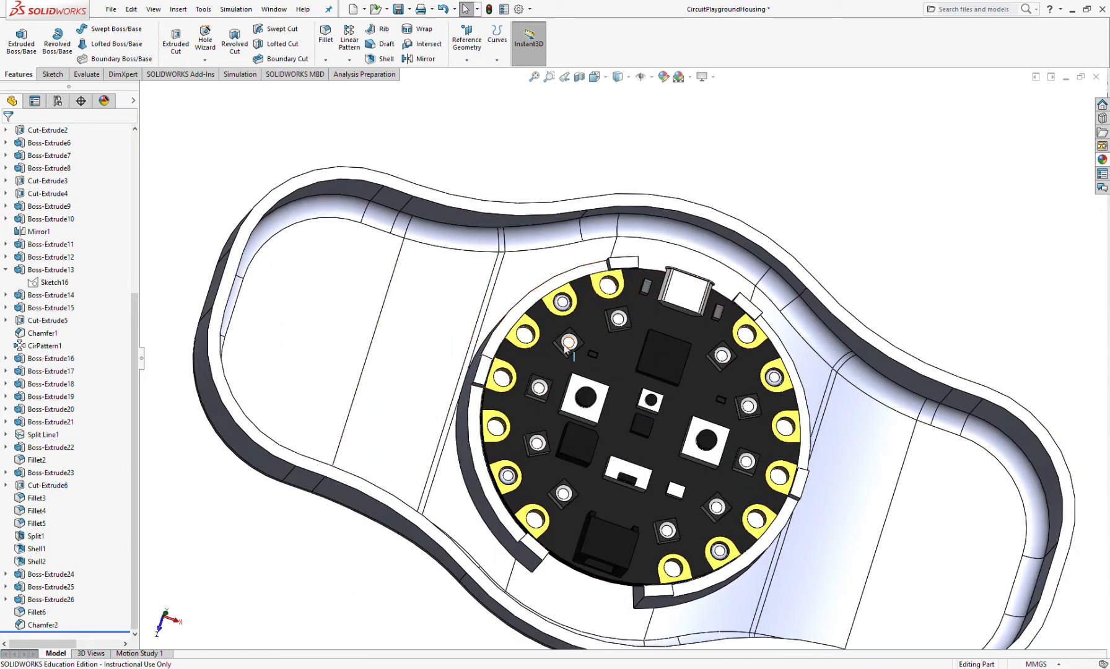
Examine how the board sits inside the chamfered ring tabs, viewing the lower housing from isometric and from above.
scroll(647, 443, up, 2)
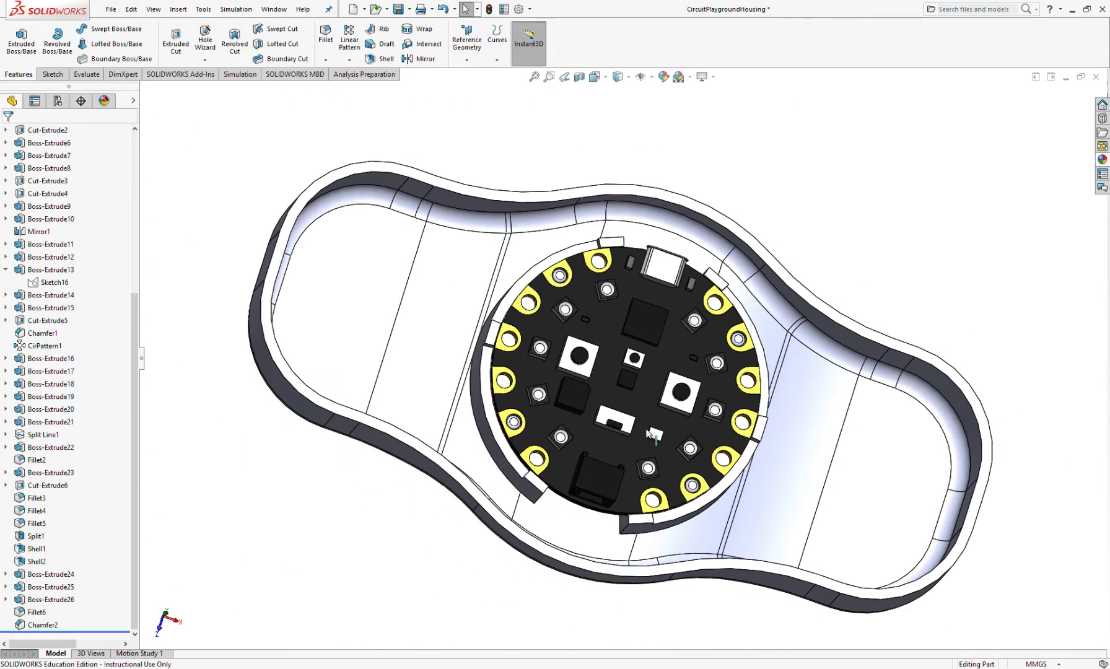
click(609, 476)
middle_drag(608, 476, 661, 369)
key(space)
click(768, 274)
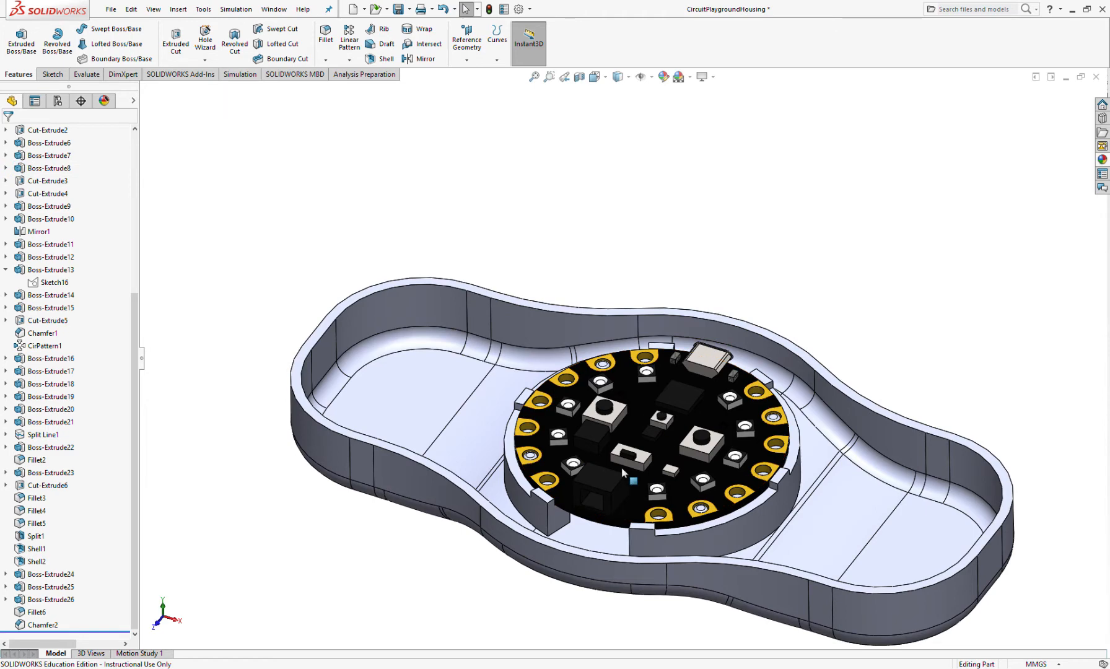
middle_drag(692, 376, 683, 358)
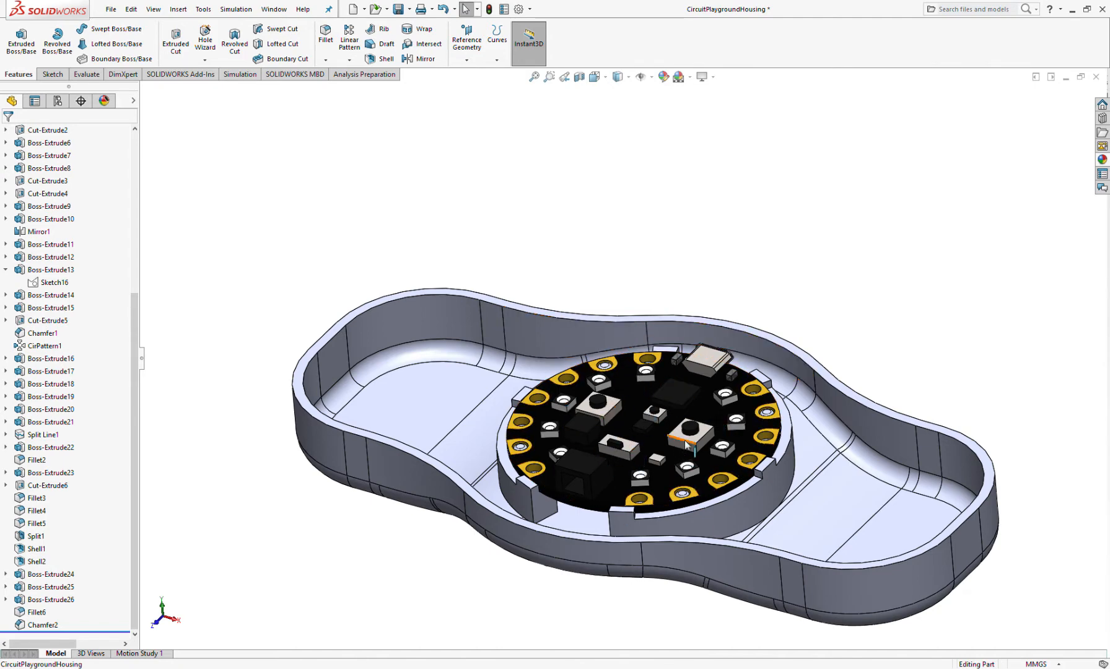
scroll(631, 441, down, 2)
scroll(629, 434, up, 1)
middle_drag(628, 413, 627, 388)
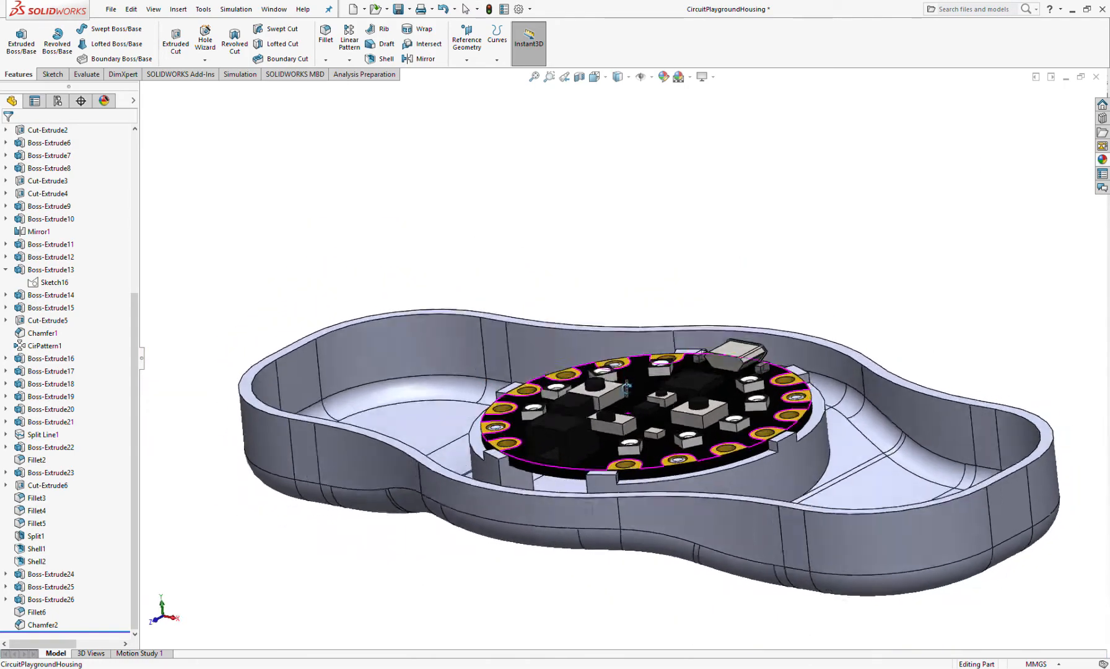
scroll(681, 389, down, 4)
middle_drag(726, 389, 666, 427)
scroll(701, 369, up, 3)
scroll(631, 364, down, 3)
scroll(612, 350, up, 3)
middle_drag(612, 349, 620, 310)
scroll(621, 313, down, 2)
scroll(613, 364, up, 3)
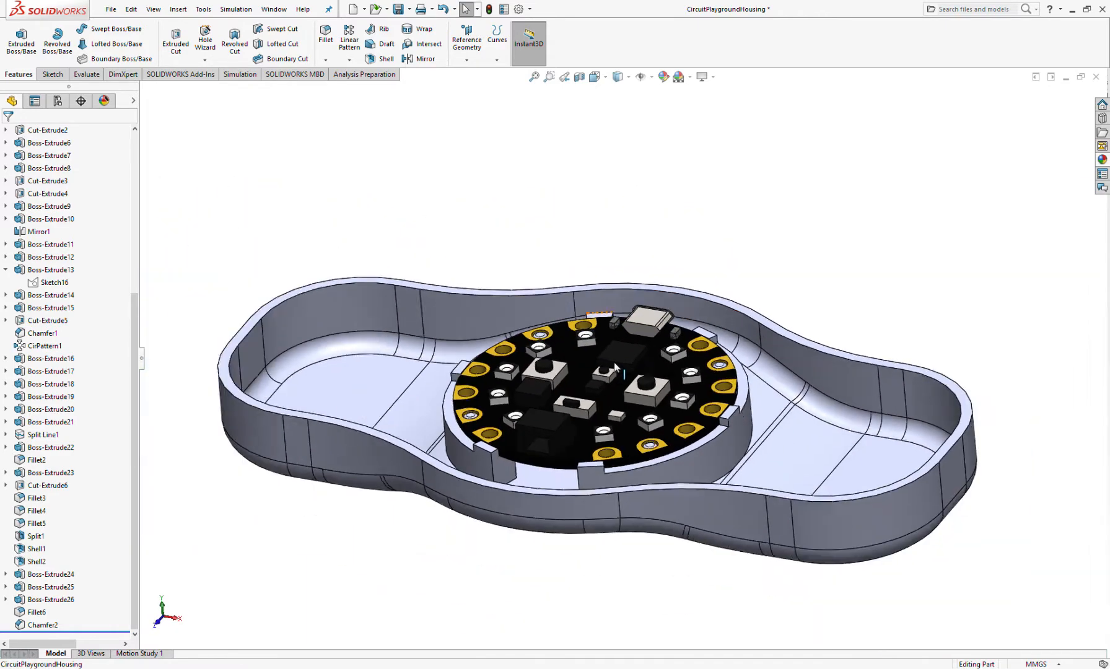
scroll(636, 441, down, 2)
middle_drag(644, 443, 644, 410)
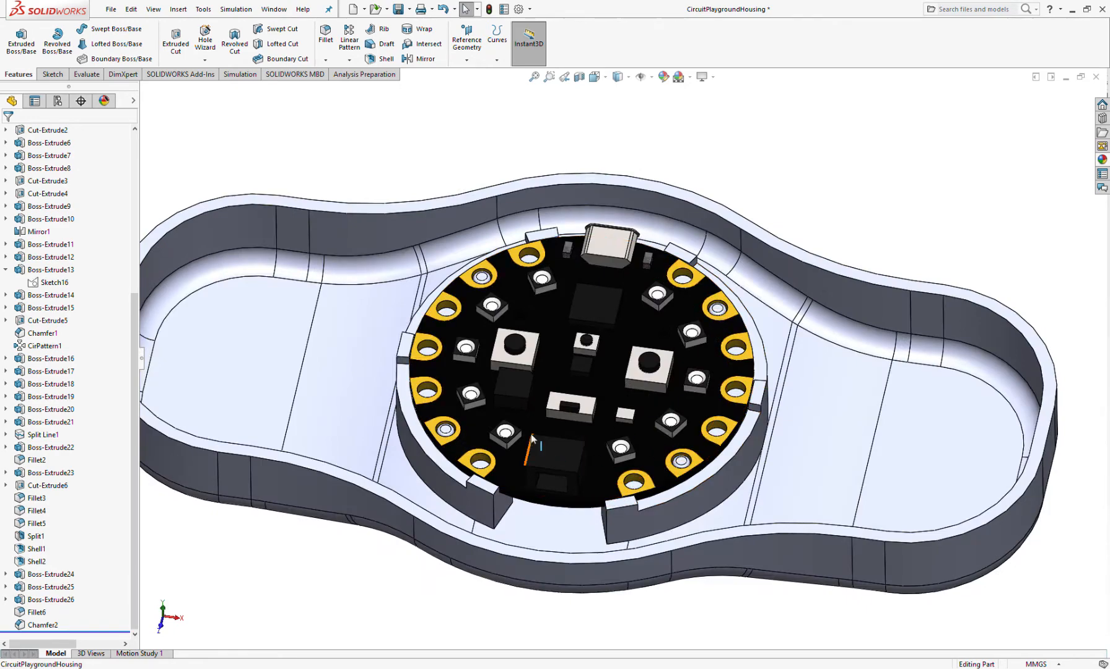
scroll(526, 408, up, 3)
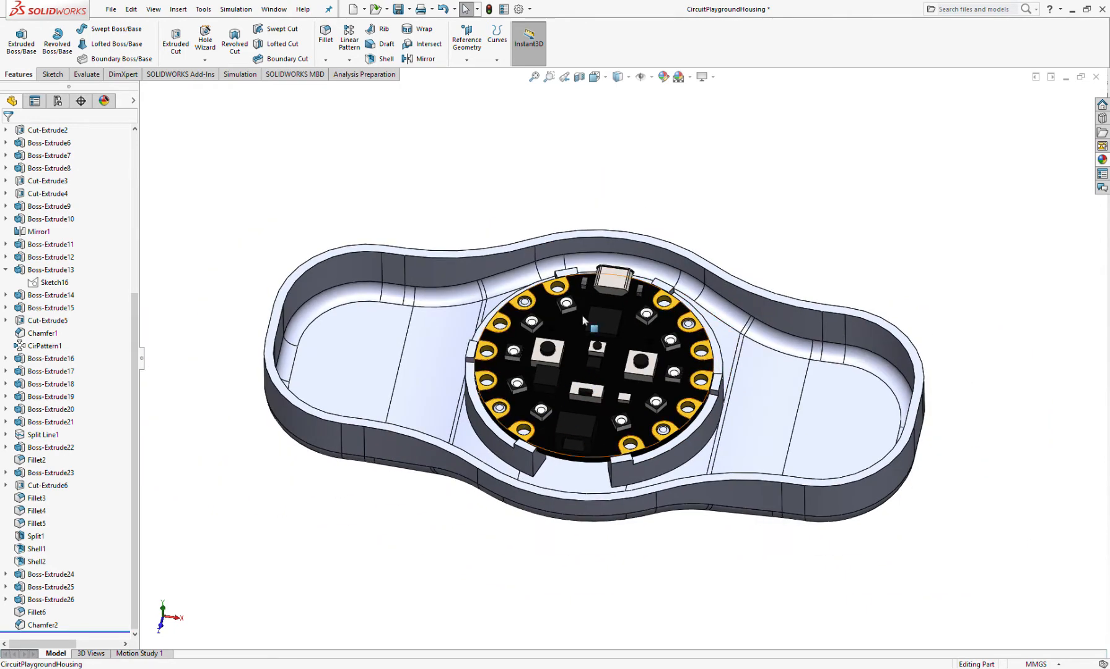
scroll(659, 385, down, 2)
middle_drag(641, 418, 614, 438)
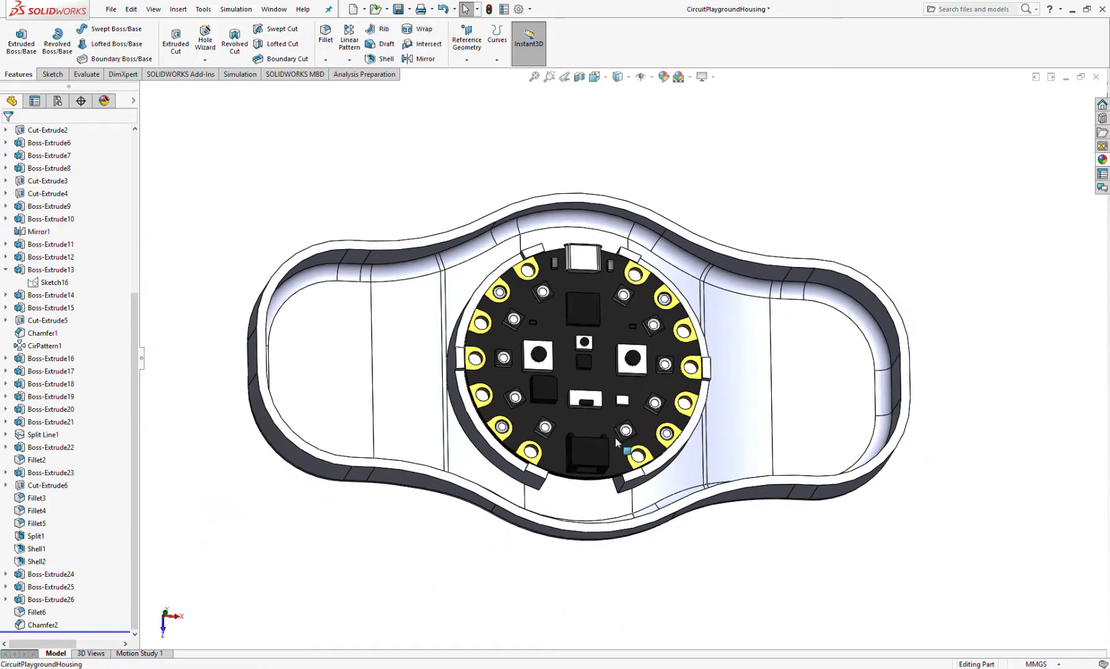
Inspect the USB connector and battery connector openings in the ring from several sides of the housing.
middle_drag(571, 386, 567, 315)
scroll(569, 374, down, 3)
scroll(571, 376, up, 2)
middle_drag(571, 377, 665, 301)
middle_drag(807, 268, 767, 319)
scroll(771, 319, up, 2)
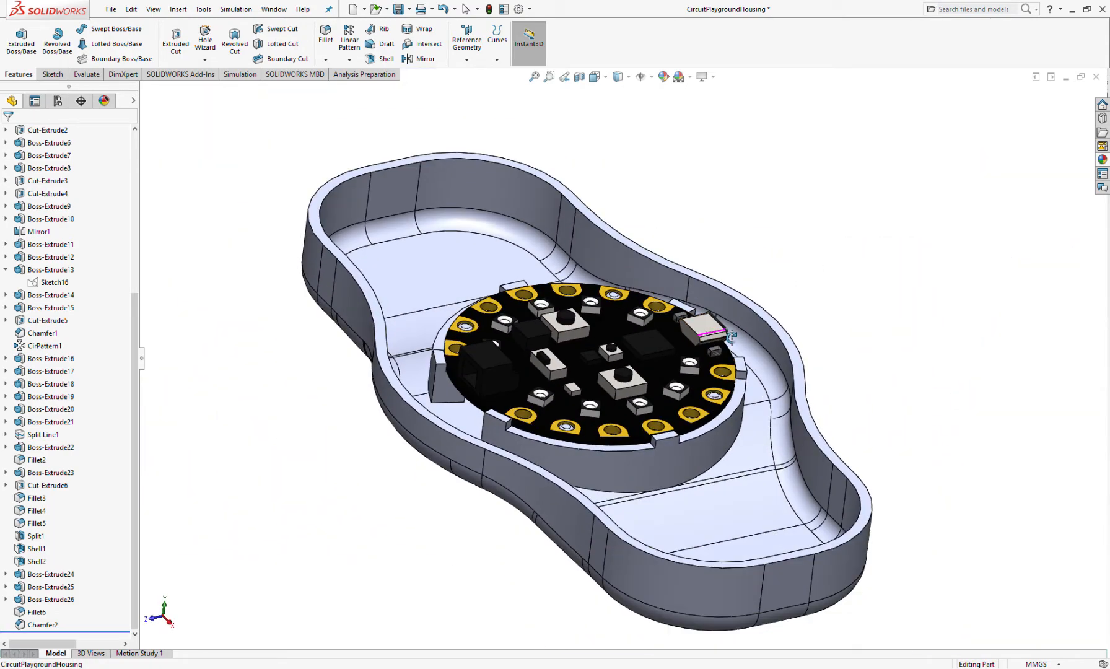
scroll(754, 322, down, 2)
middle_drag(754, 322, 812, 493)
scroll(738, 396, down, 2)
scroll(810, 481, up, 2)
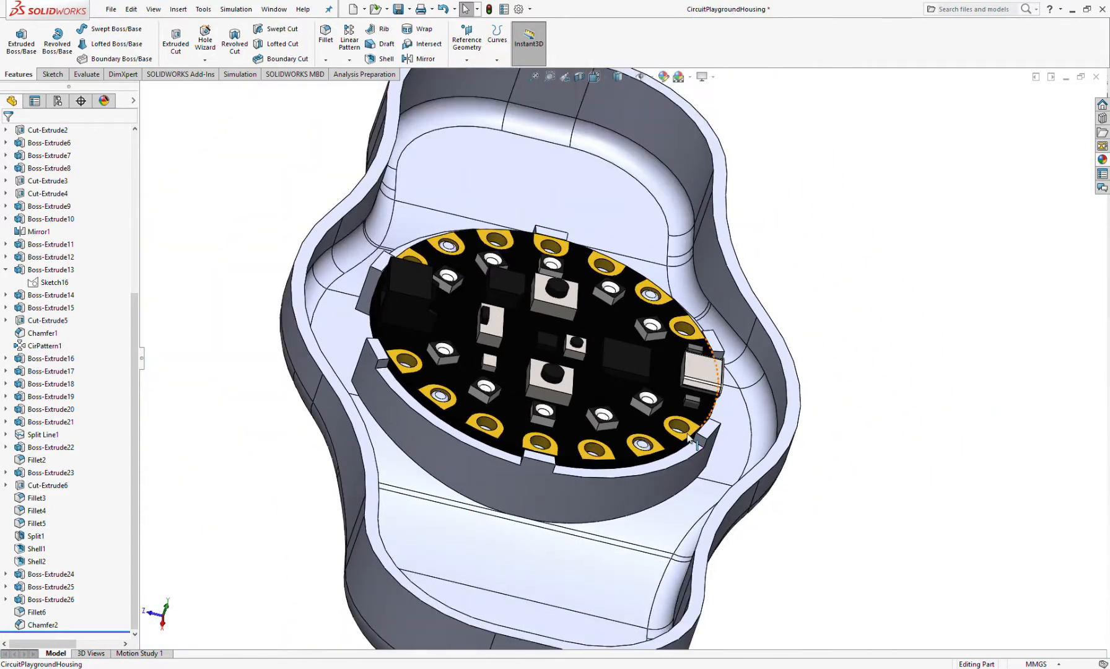
scroll(706, 433, down, 1)
middle_drag(711, 417, 345, 290)
scroll(346, 290, up, 2)
scroll(346, 290, down, 2)
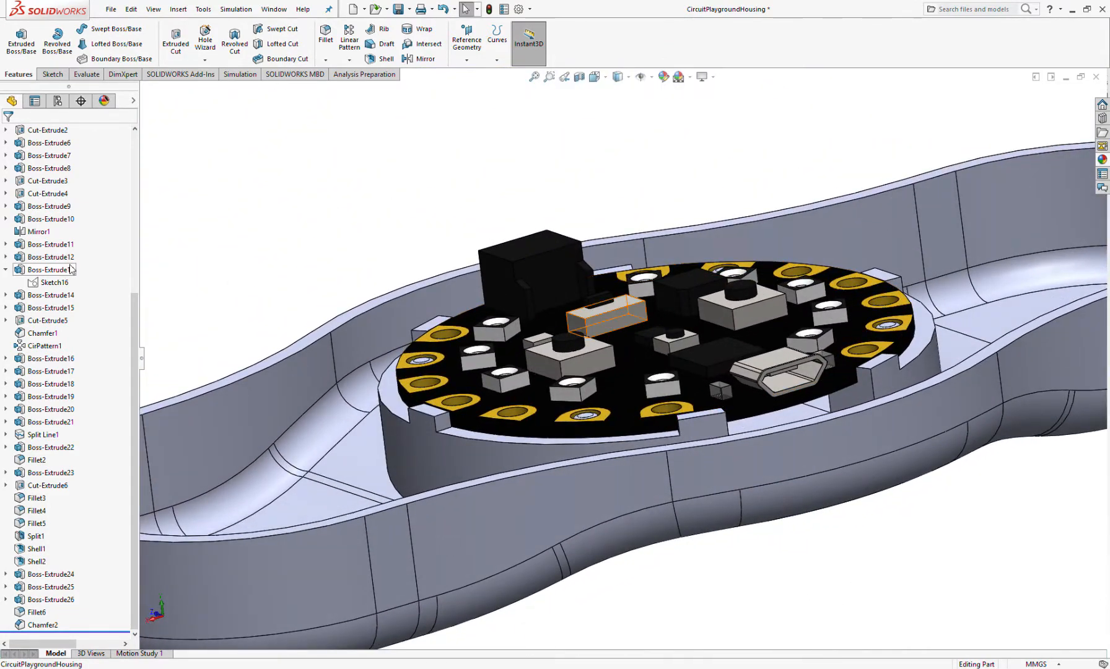
Show the upper housing body Shell2 and view the closed housing from outside.
scroll(71, 268, up, 6)
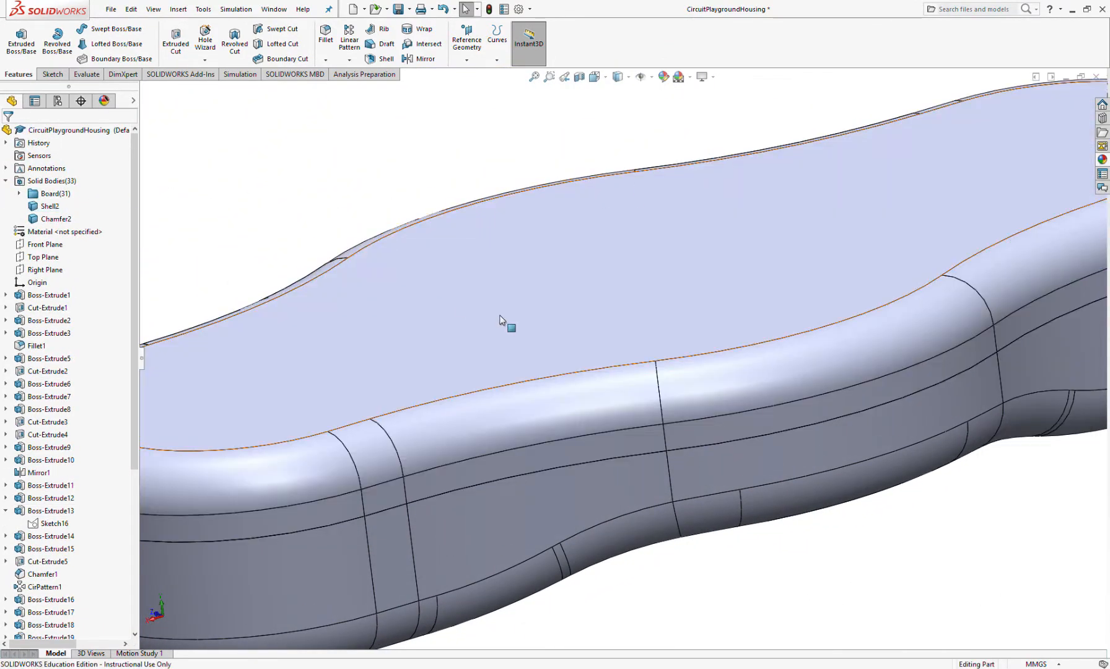
scroll(639, 359, down, 3)
middle_drag(639, 359, 586, 315)
scroll(644, 352, up, 3)
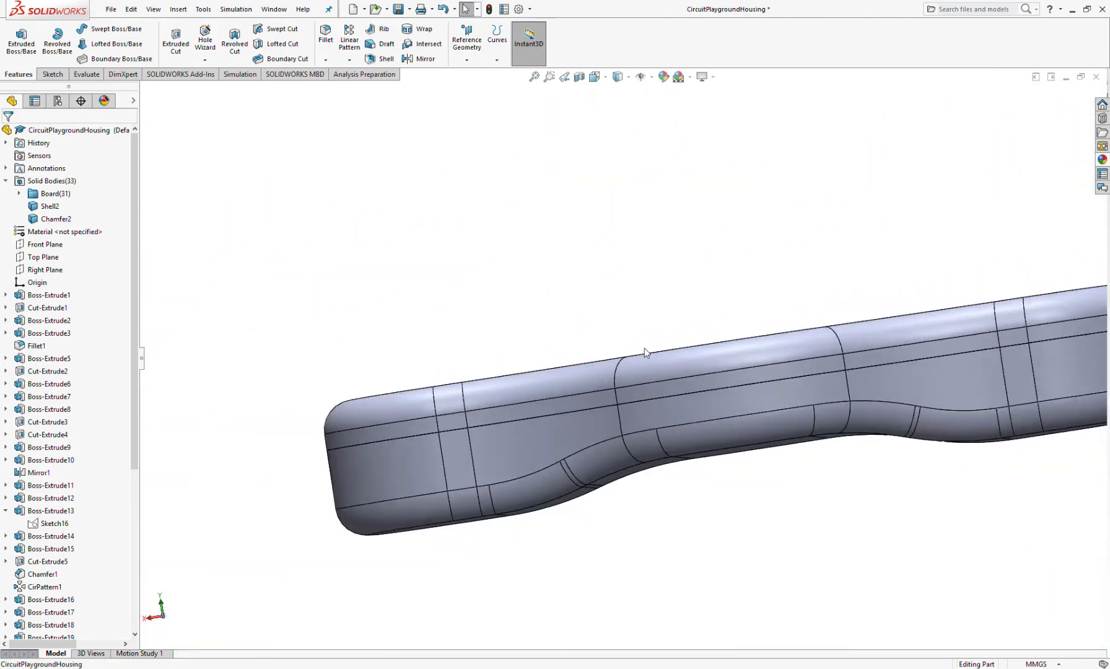
middle_drag(701, 179, 619, 371)
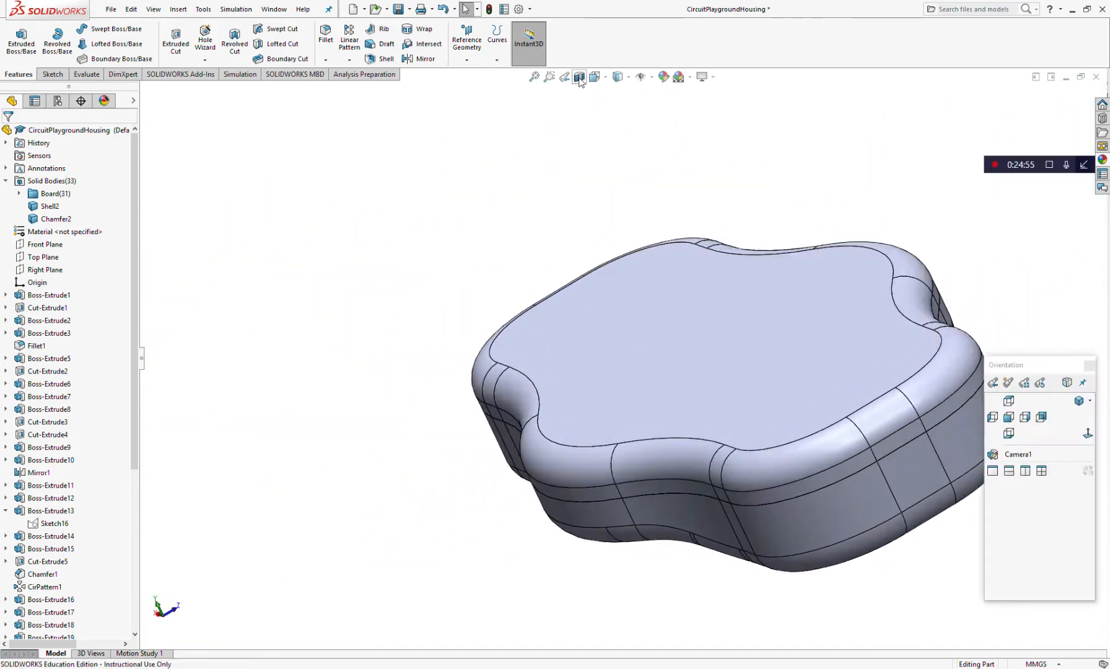
Cut a section view through the closed housing along the Right Plane to expose the USB connector end.
click(579, 76)
click(43, 240)
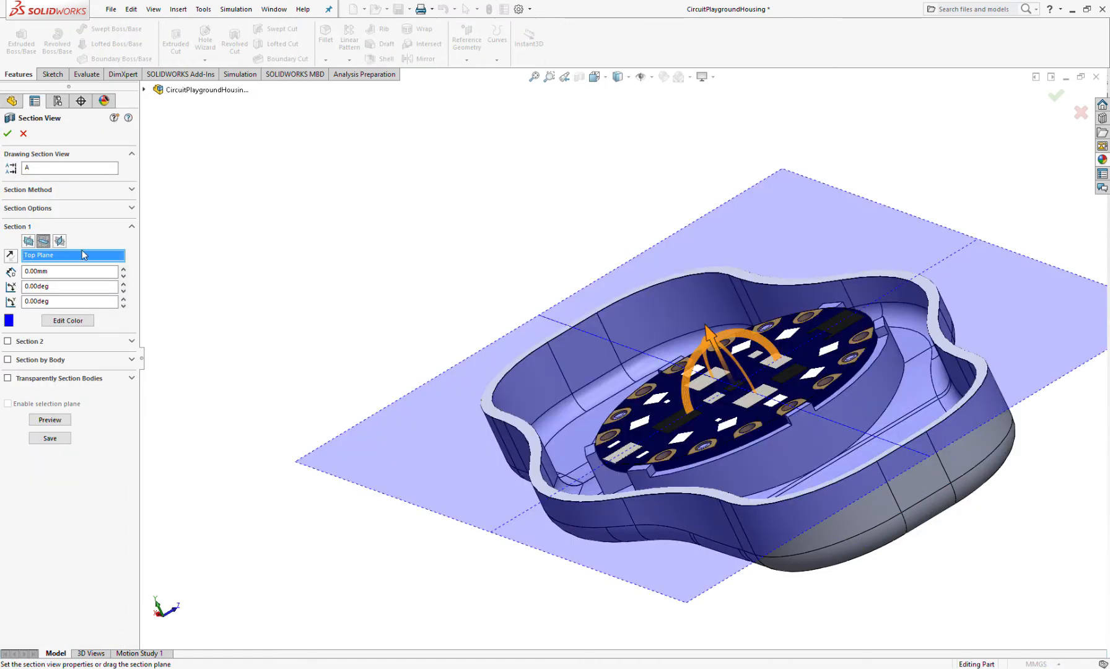
click(60, 241)
click(7, 135)
middle_drag(396, 346, 379, 404)
scroll(609, 430, down, 4)
middle_drag(609, 430, 410, 335)
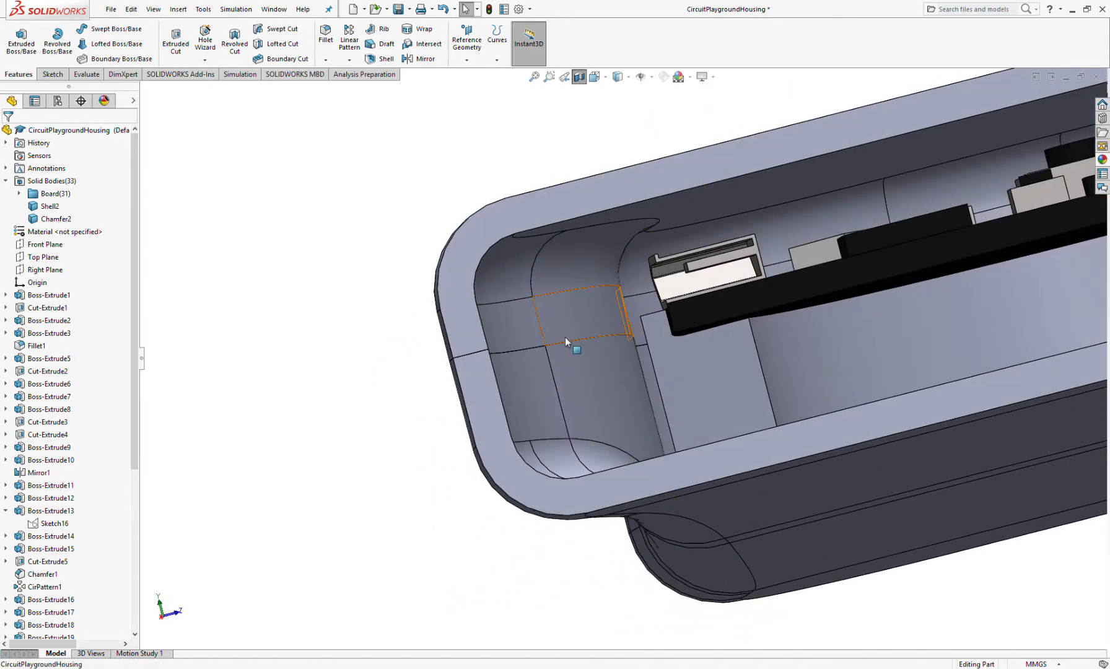
Examine the gap between the USB connector and the housing wall in the section.
middle_drag(620, 288, 537, 395)
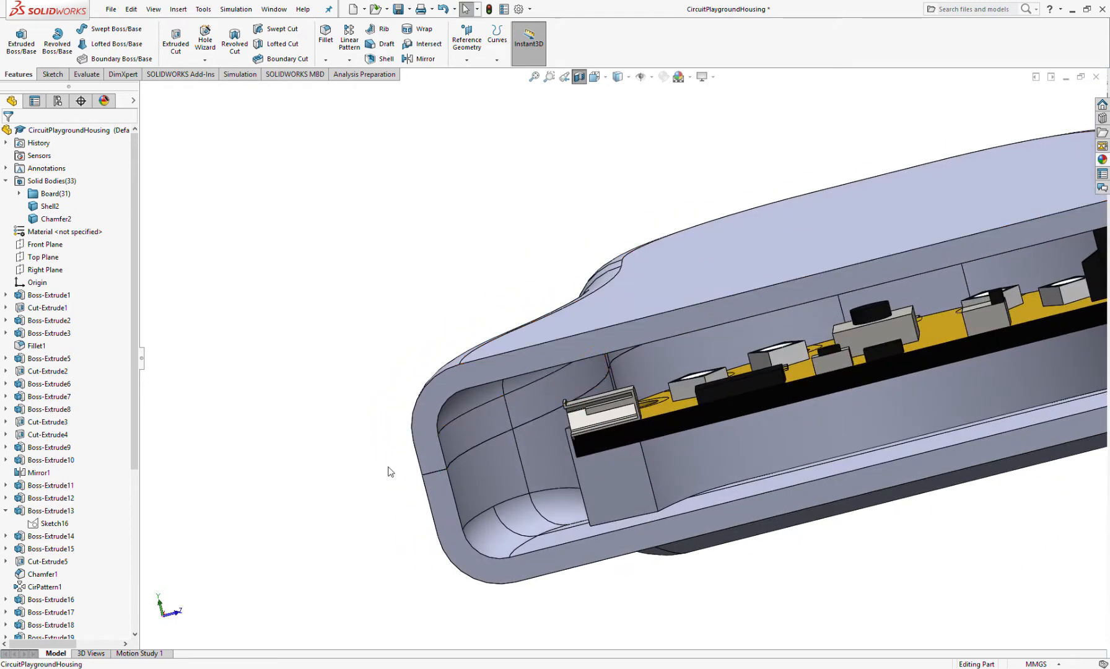
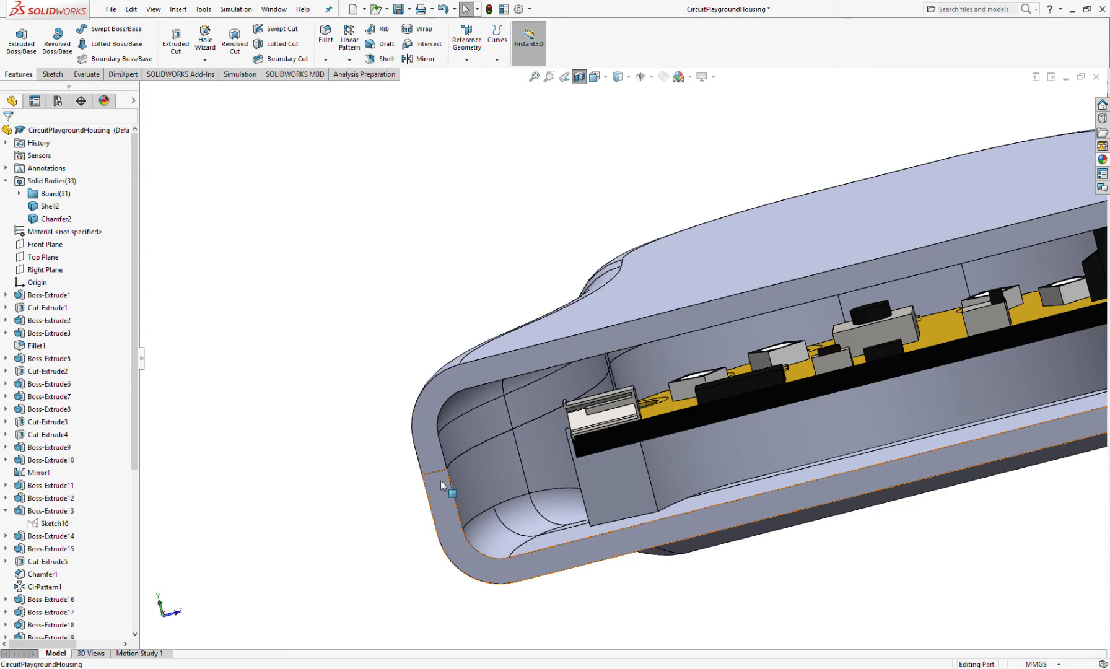
middle_drag(495, 422, 560, 390)
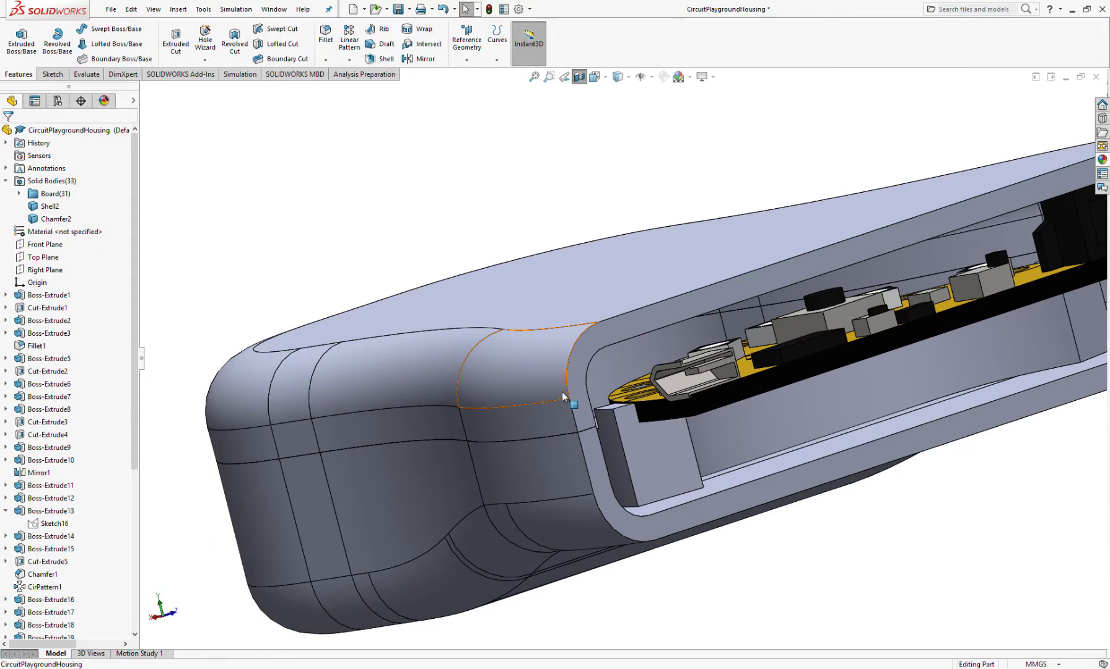
scroll(625, 420, down, 2)
middle_drag(624, 421, 553, 439)
scroll(491, 403, down, 2)
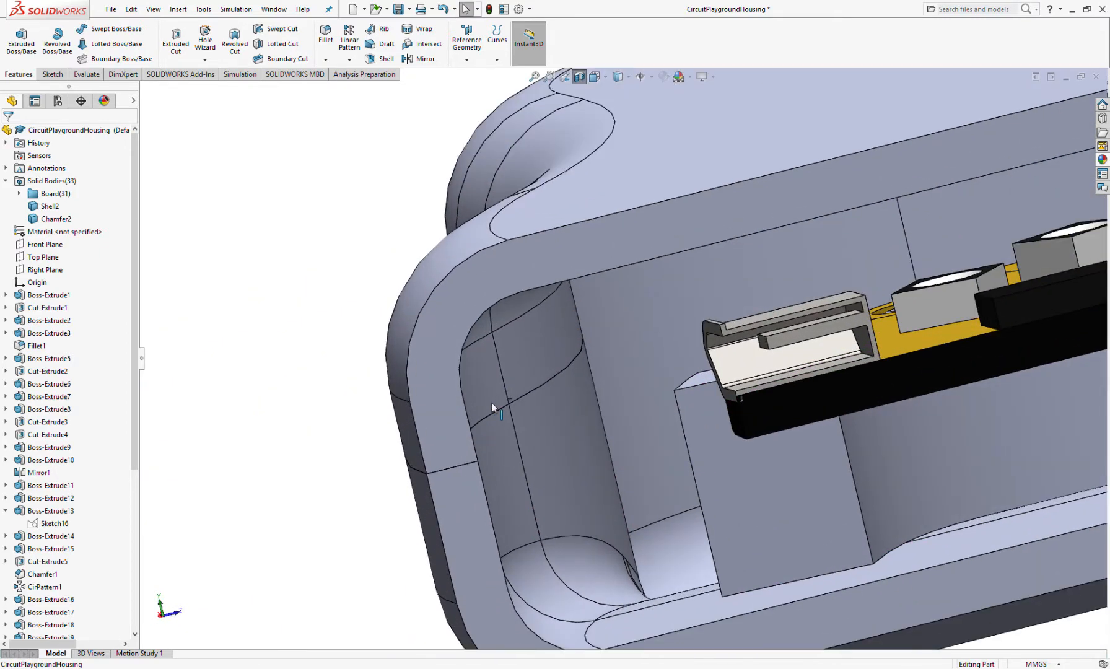
middle_drag(551, 392, 512, 402)
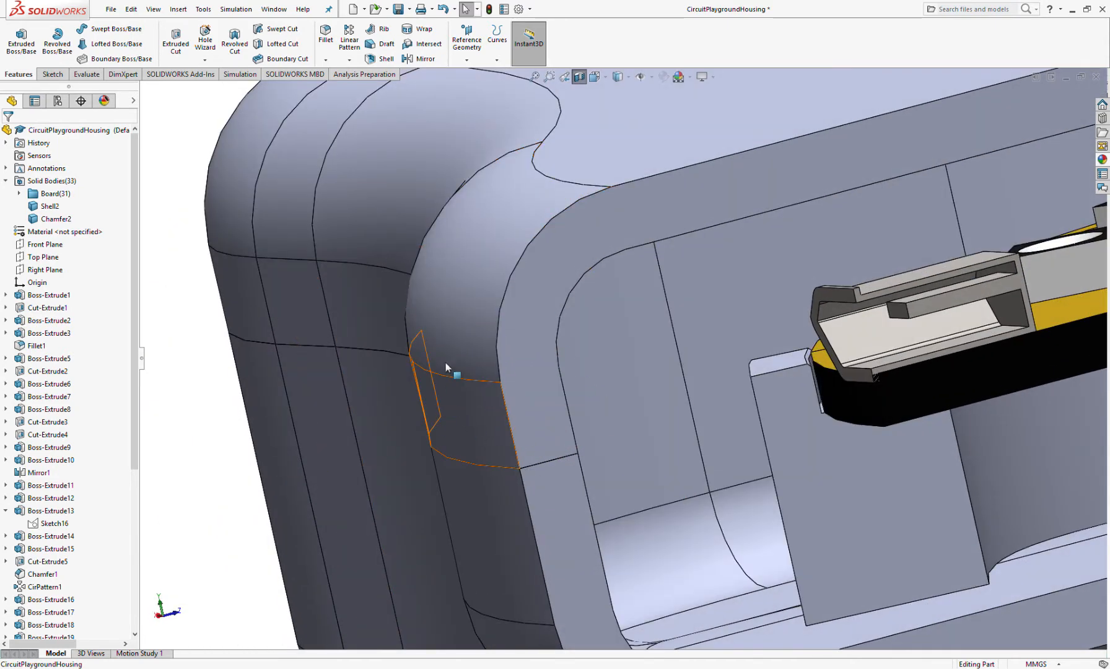
scroll(497, 395, up, 5)
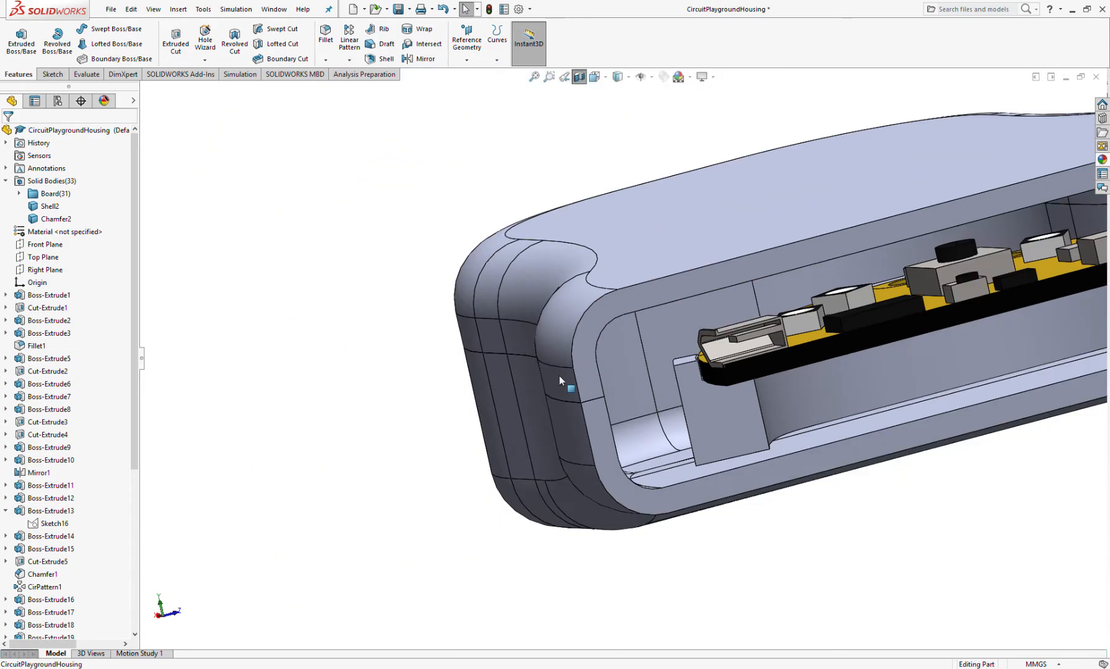
middle_drag(584, 403, 524, 421)
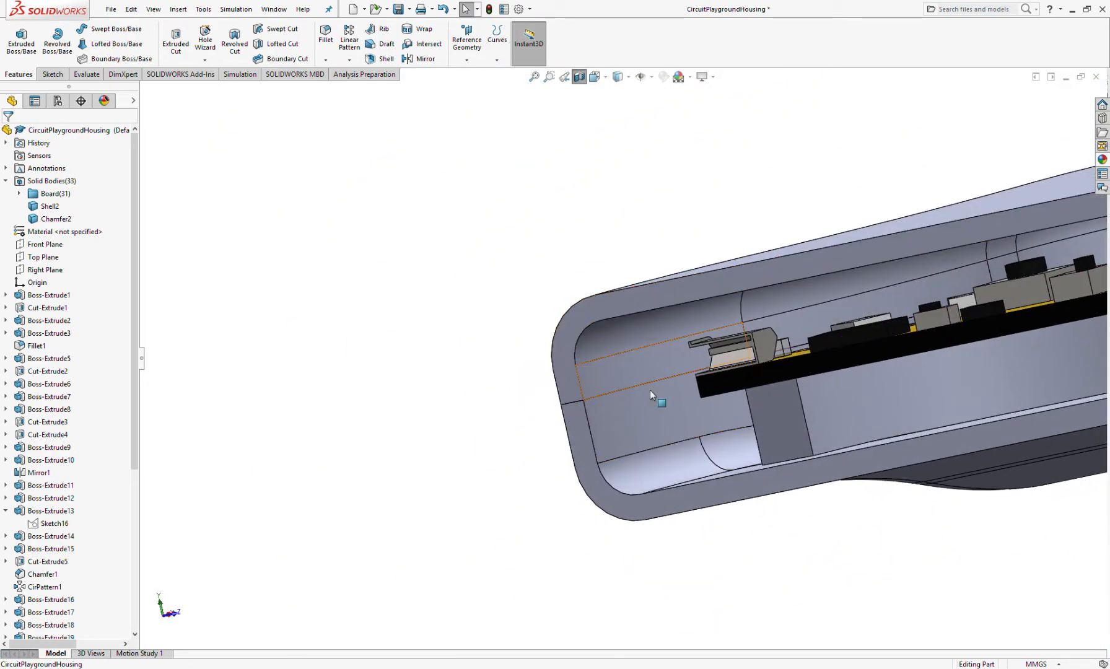
middle_drag(565, 374, 590, 389)
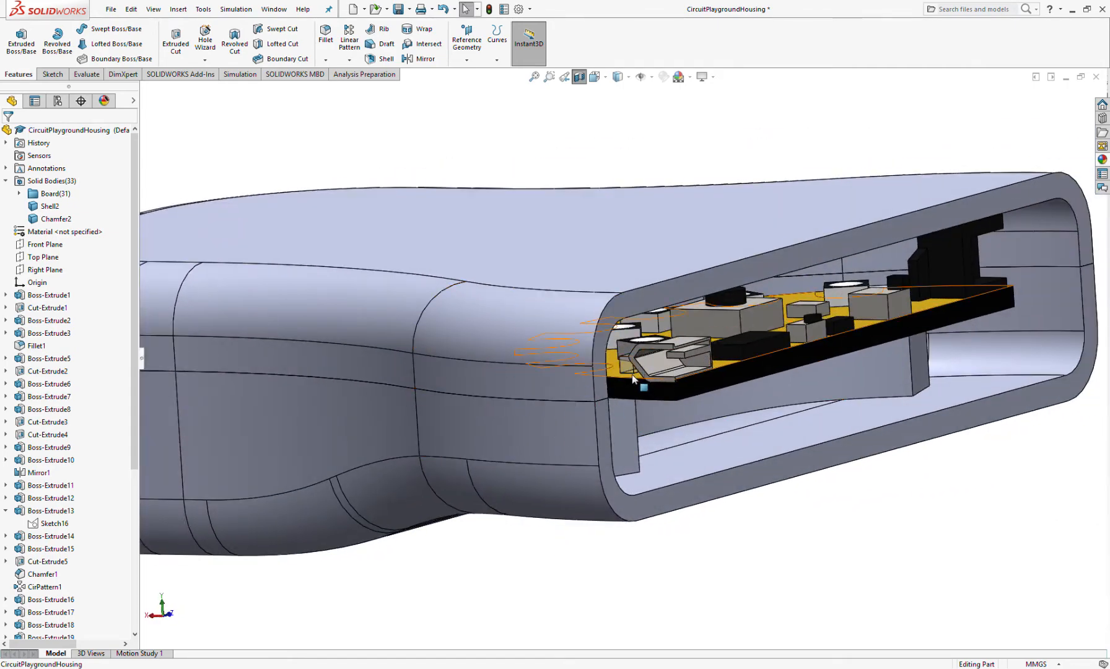
Compare the USB connector's height with the parting line between the housing halves, from outside and in the section.
scroll(632, 373, down, 2)
middle_drag(626, 375, 509, 417)
scroll(581, 381, down, 2)
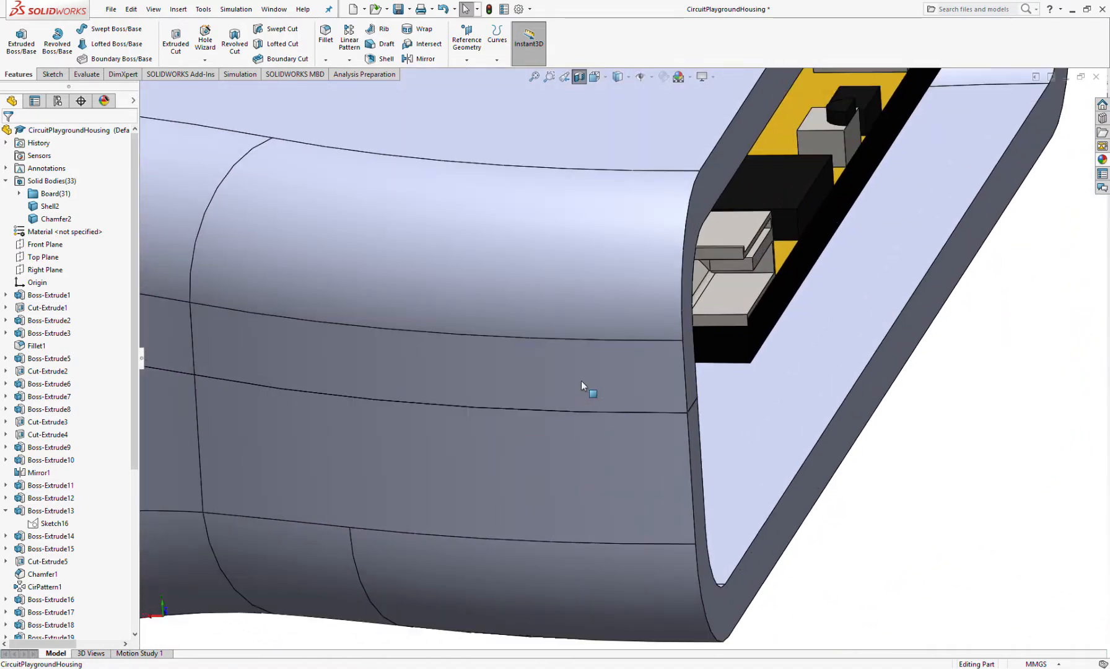
scroll(581, 381, up, 3)
middle_drag(595, 377, 536, 367)
scroll(615, 389, down, 3)
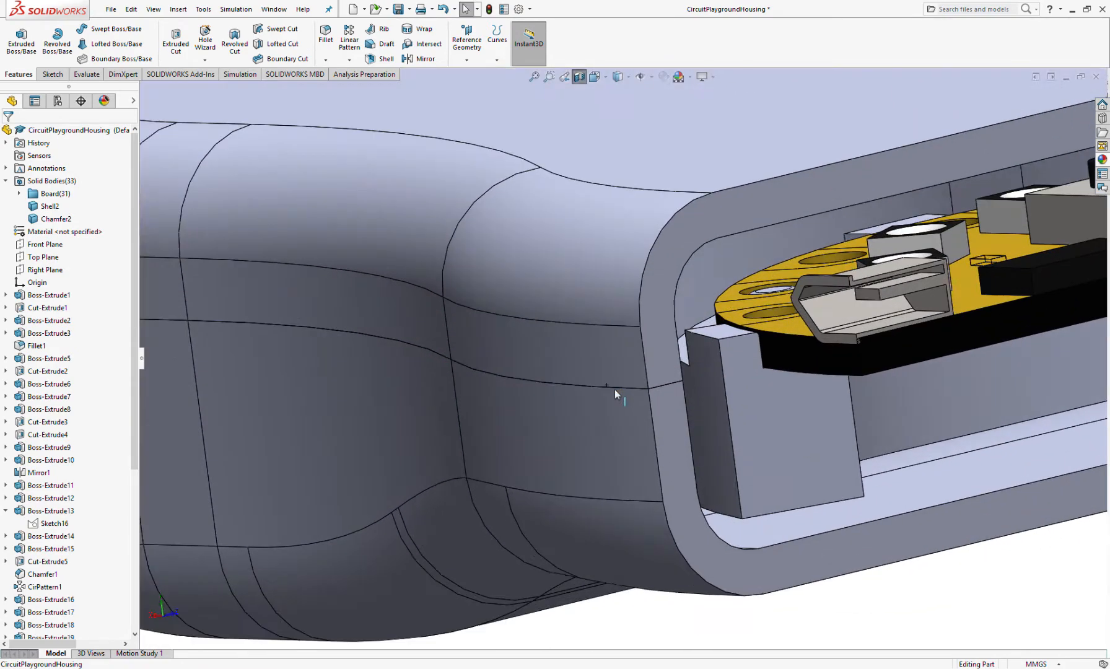
scroll(611, 386, up, 3)
middle_drag(612, 387, 534, 413)
scroll(675, 336, down, 2)
middle_drag(679, 369, 854, 322)
scroll(891, 303, down, 3)
scroll(872, 327, down, 2)
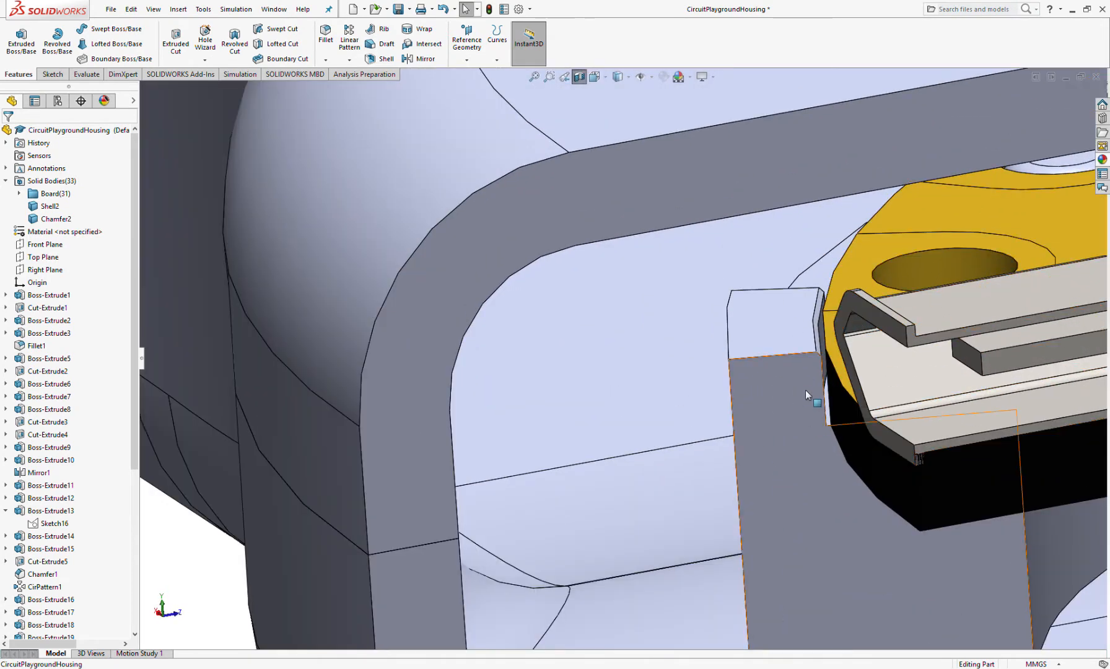
scroll(805, 390, up, 3)
scroll(689, 377, up, 2)
middle_drag(688, 378, 418, 330)
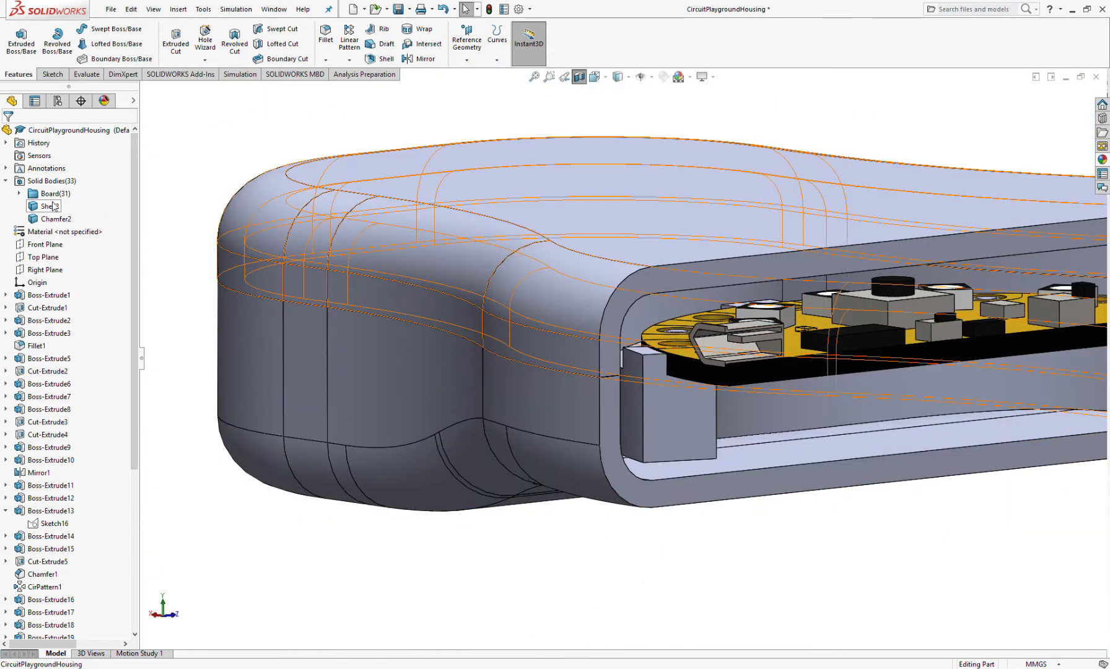
Turn off the section view and hide the housing bodies Shell2 and Chamfer2.
click(576, 79)
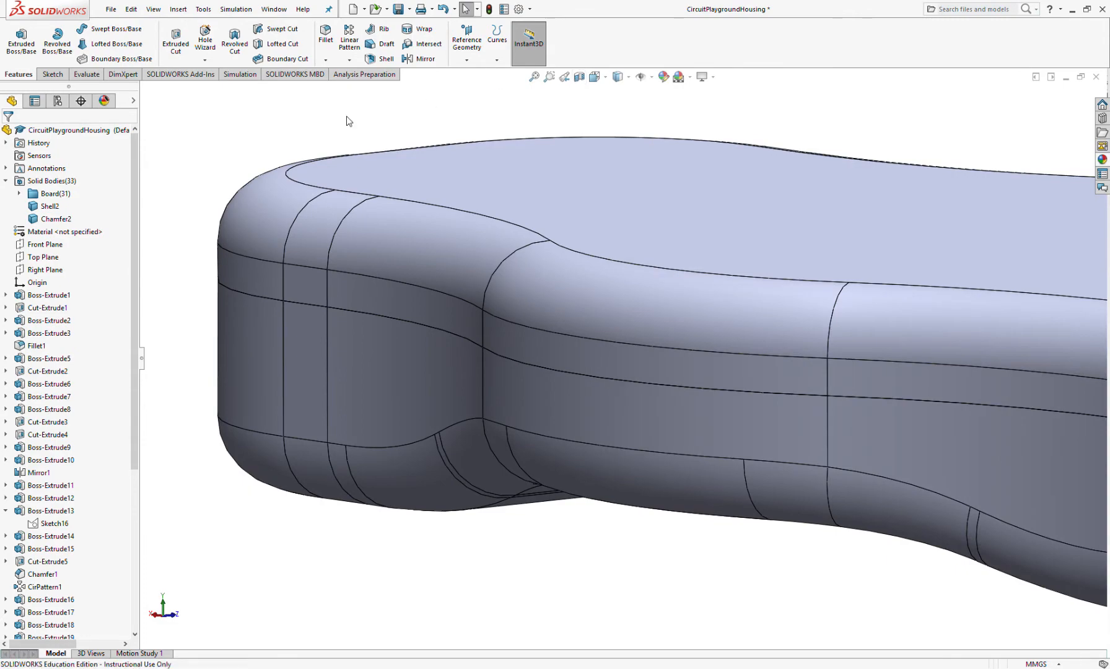
click(48, 205)
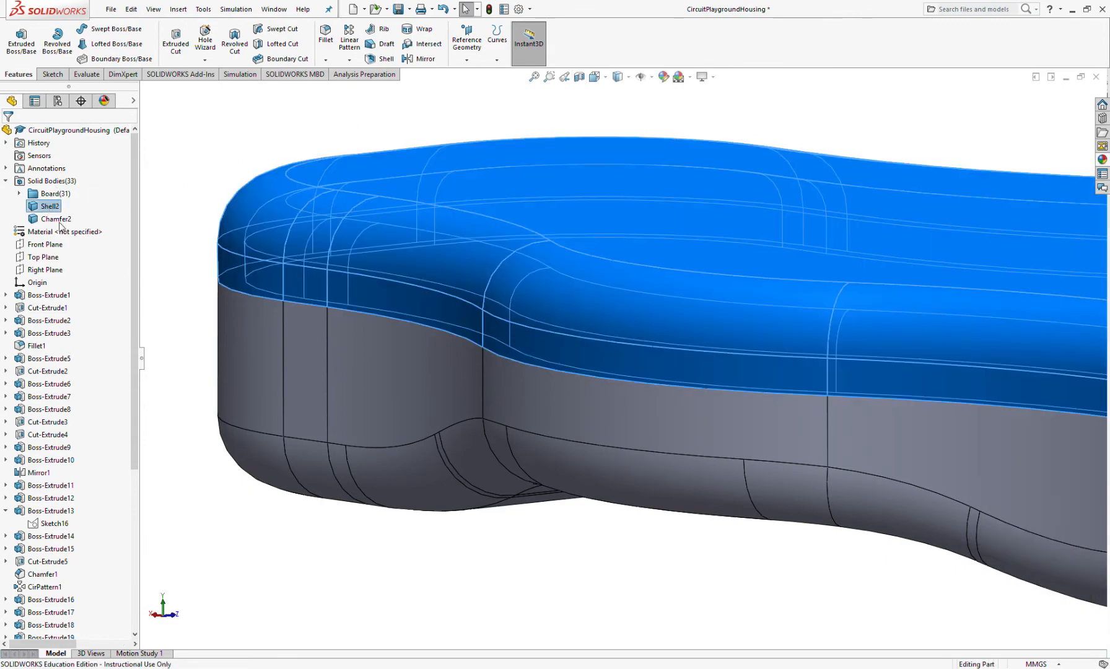
key(Tab)
click(61, 220)
key(Tab)
Start a sketch on the front rim face of the USB connector and view it face-on.
middle_drag(681, 345, 793, 343)
scroll(704, 344, down, 5)
click(683, 343)
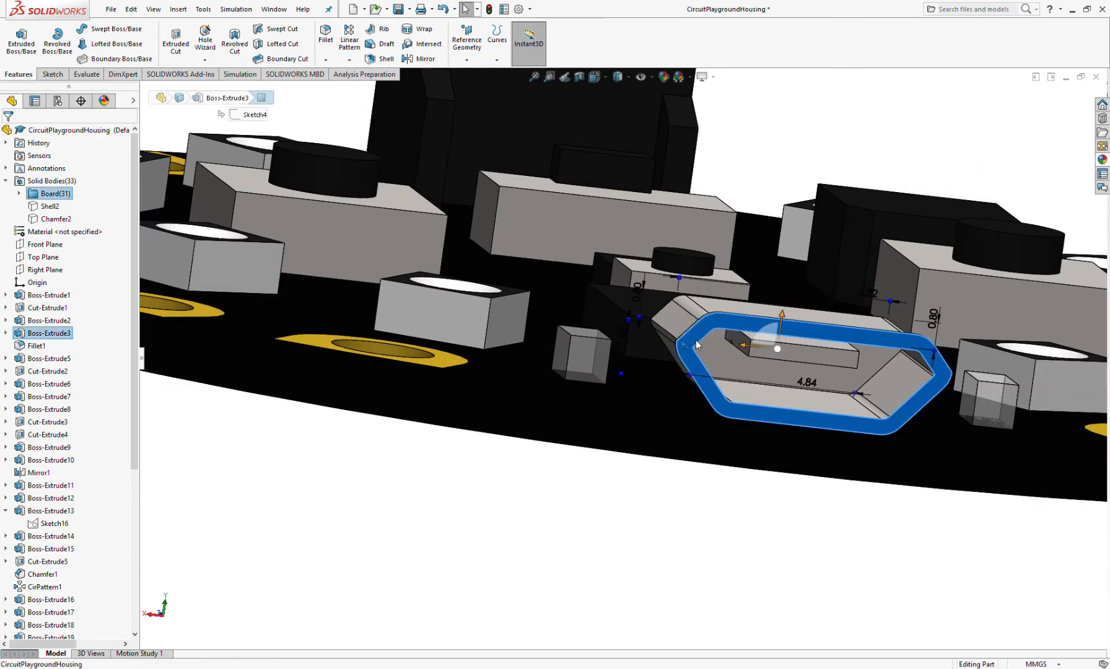
click(729, 307)
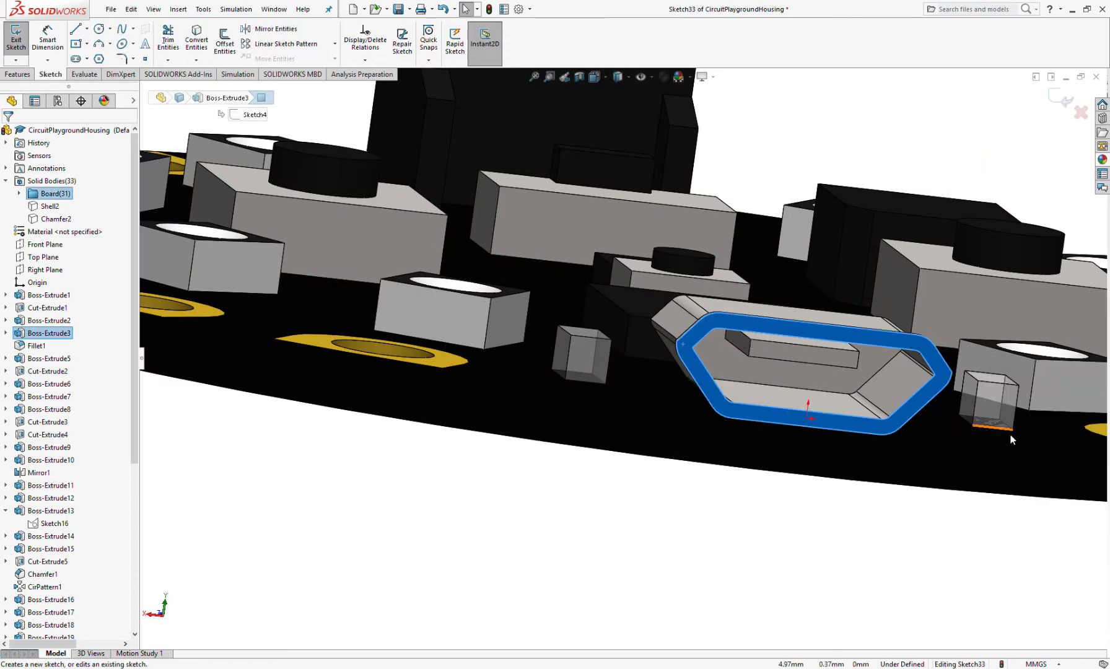
click(1089, 434)
click(707, 490)
scroll(624, 328, down, 3)
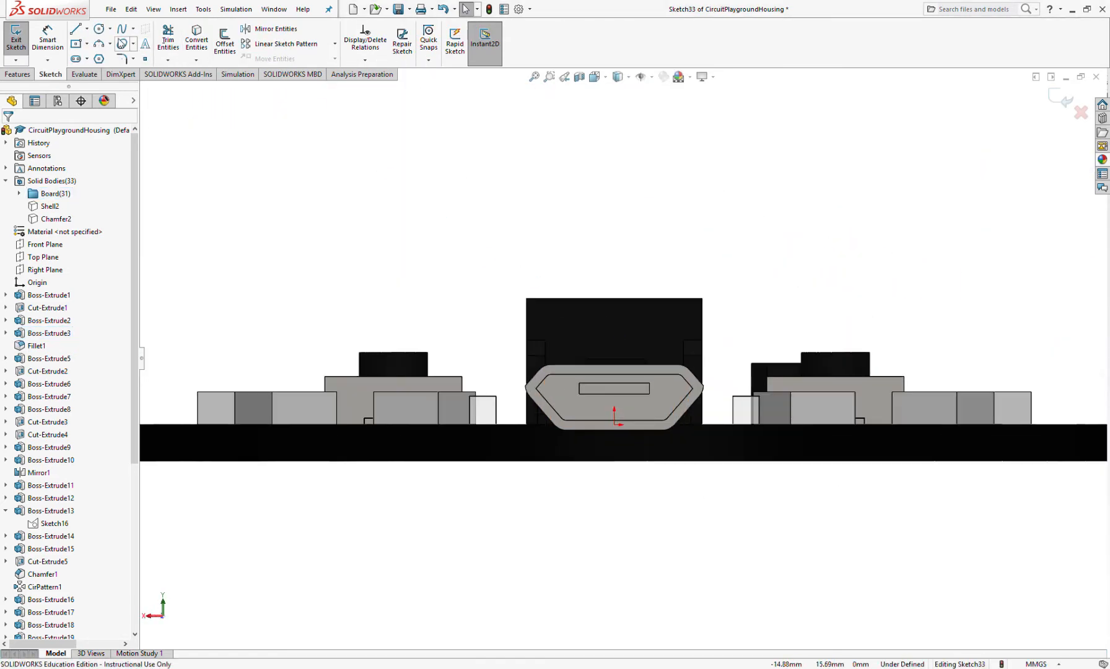
Sketch a horizontal straight slot across the USB connector, about 10 mm between its arc centres.
click(76, 59)
scroll(629, 367, down, 2)
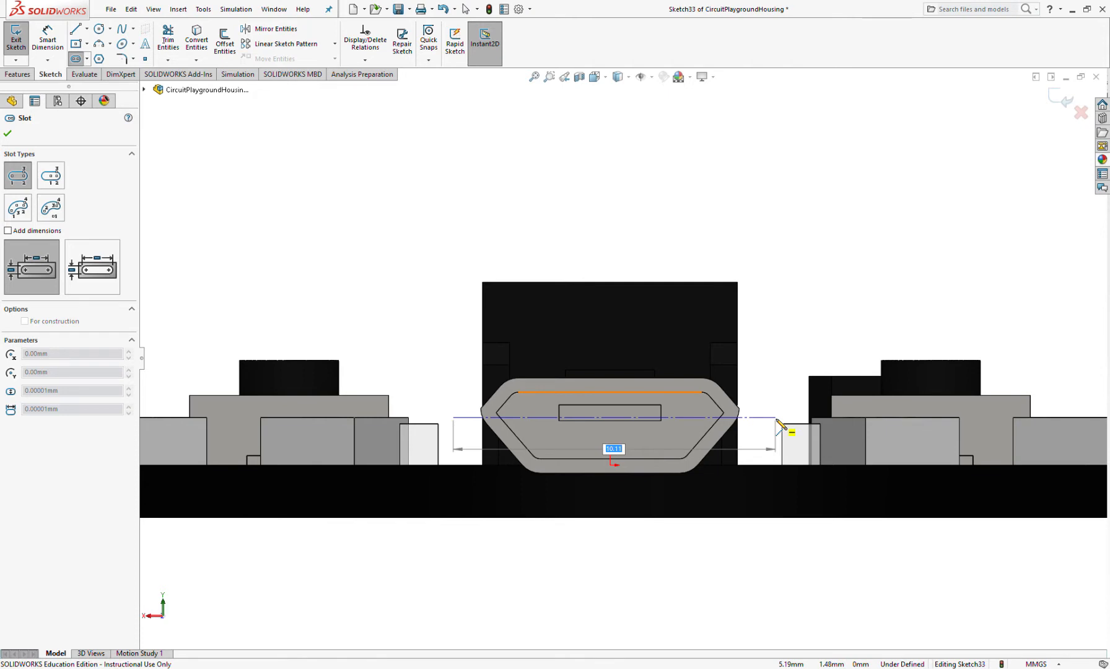
click(771, 386)
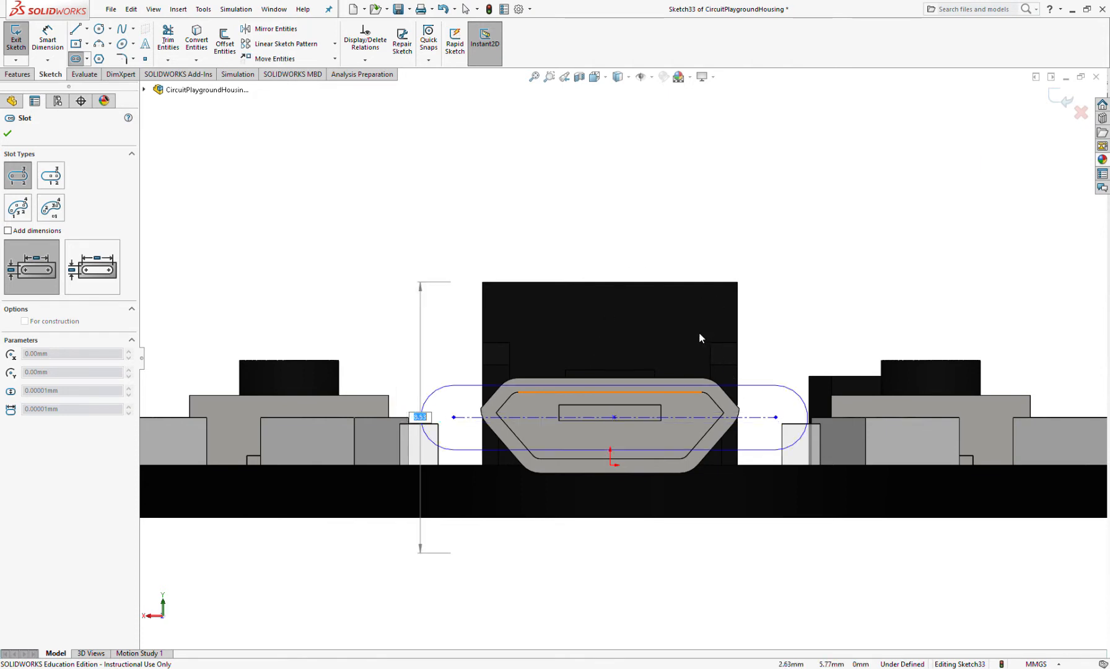
click(699, 362)
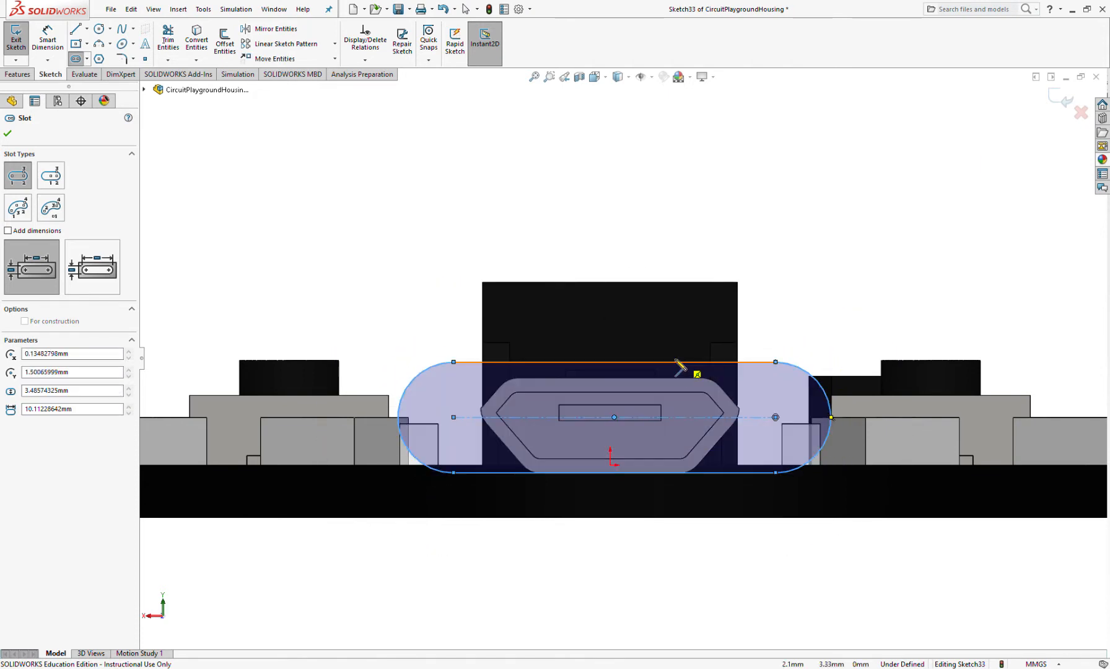
key(Escape)
drag(558, 370, 524, 336)
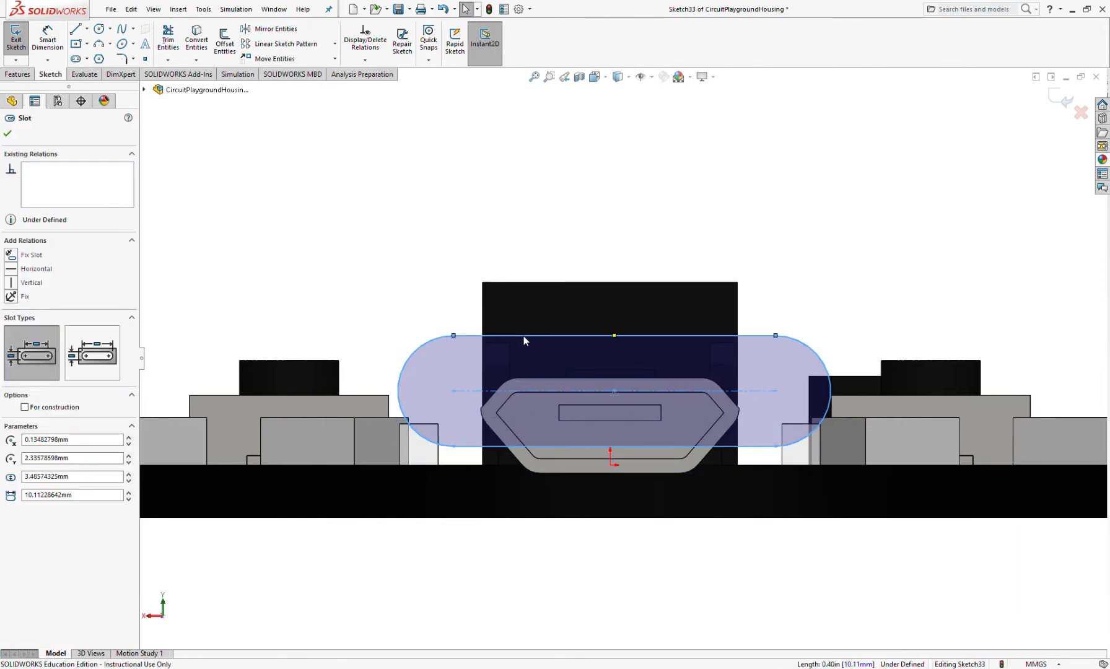
key(Delete)
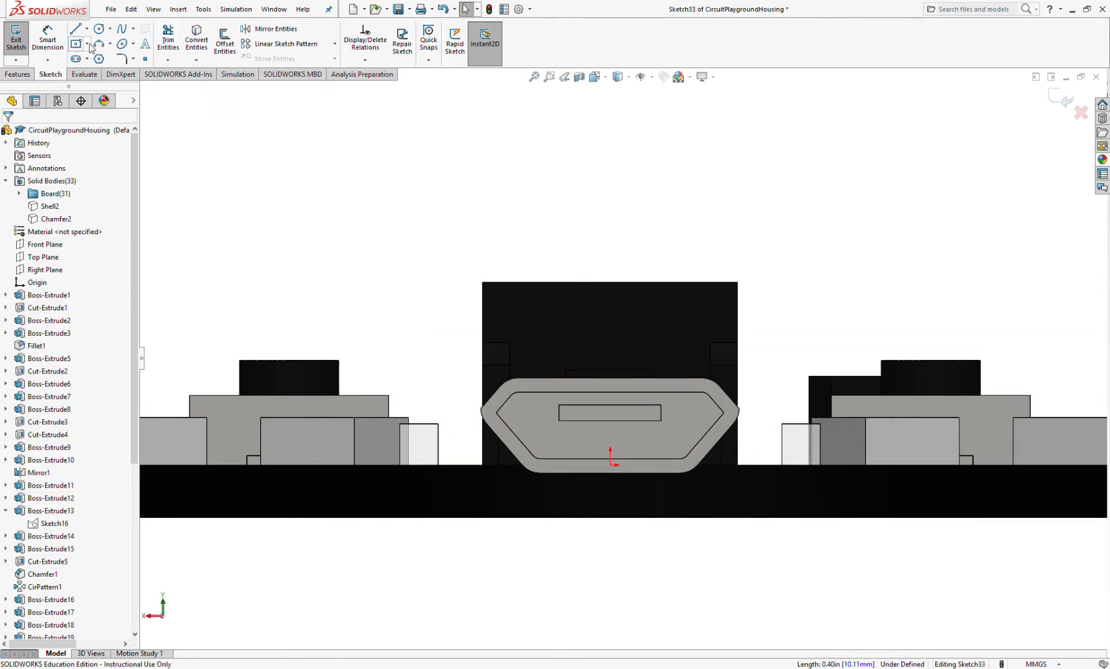
Sketch a centerpoint straight slot around the USB connector, with added dimensions, about 16.2 mm long overall and 5.8 mm wide.
click(75, 59)
click(93, 268)
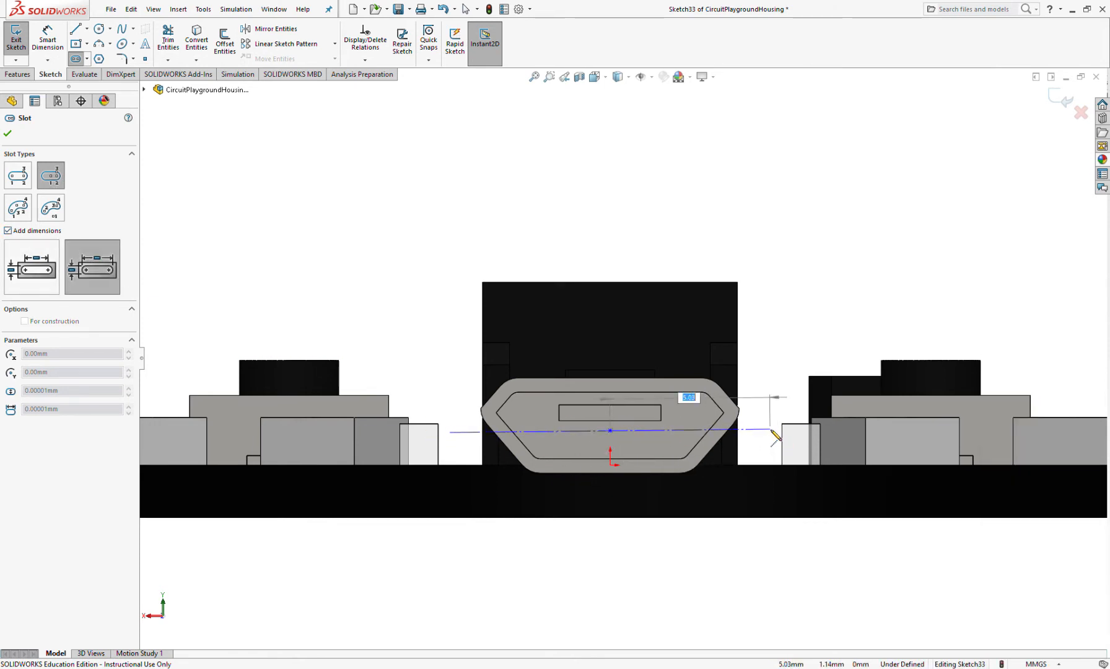
click(775, 430)
click(785, 339)
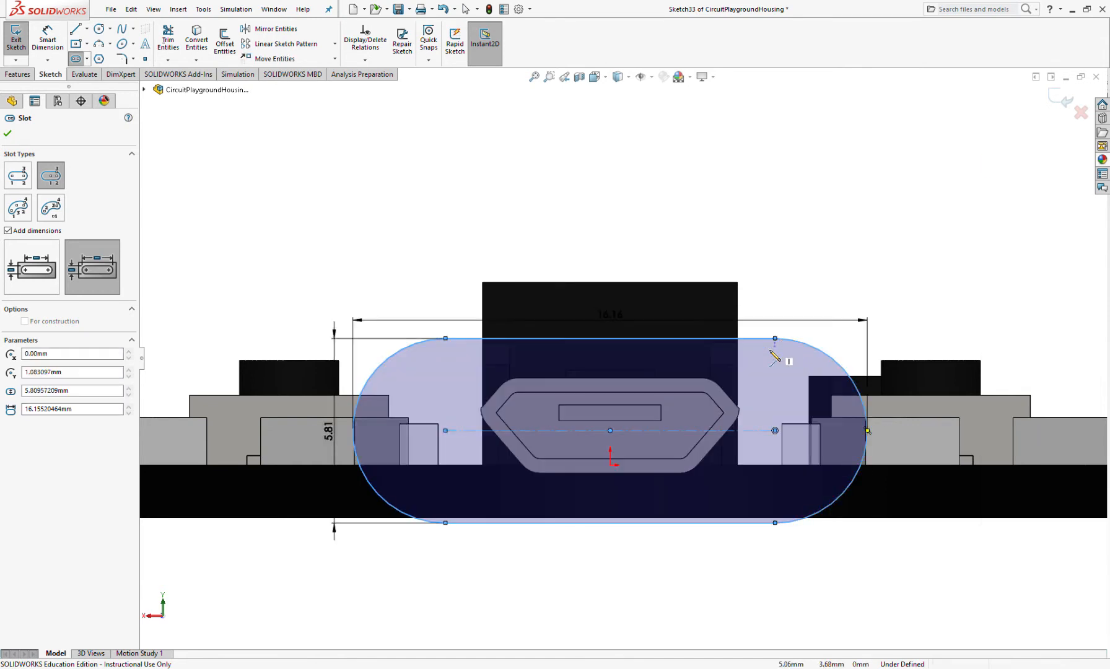
key(Escape)
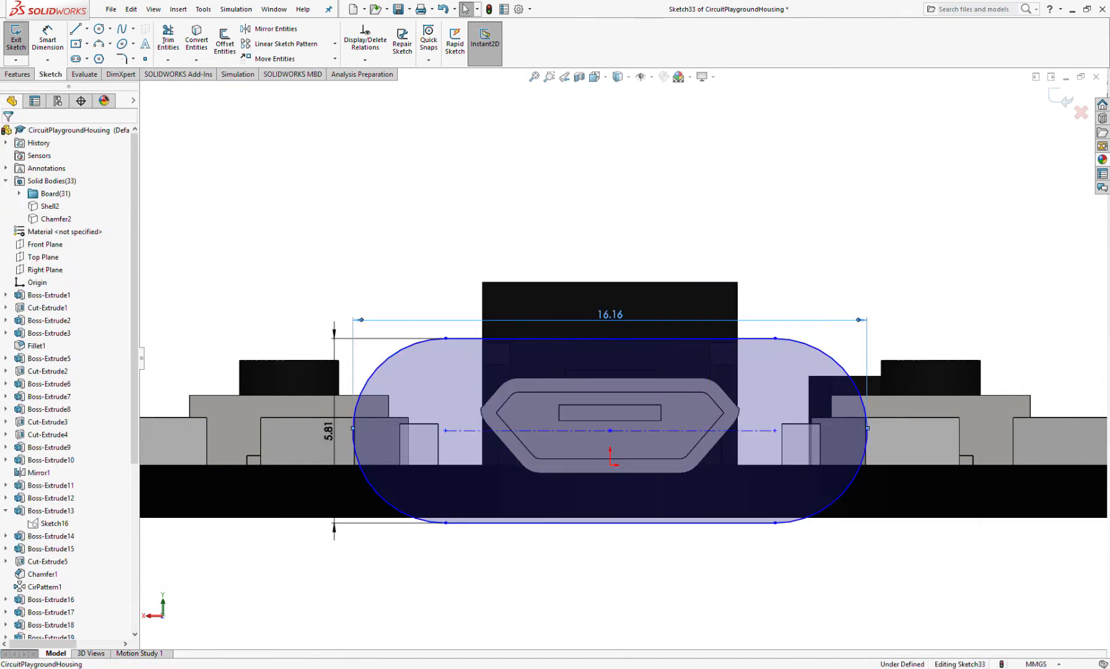
Set the slot's overall length to 10 mm and its width to 5 mm.
click(615, 317)
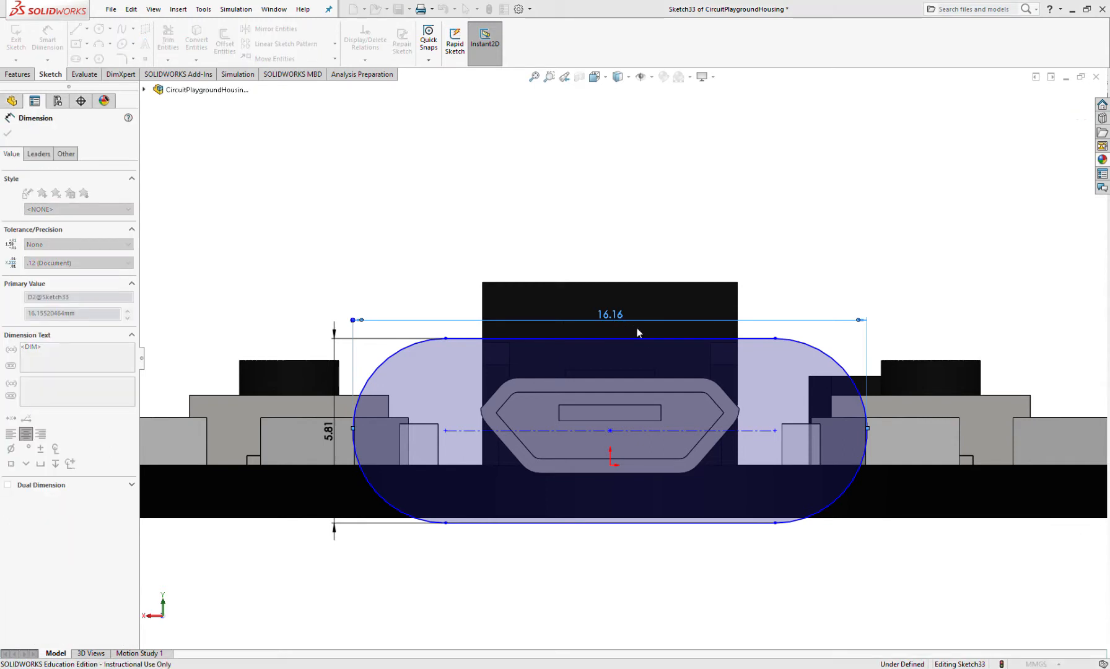
key(Return)
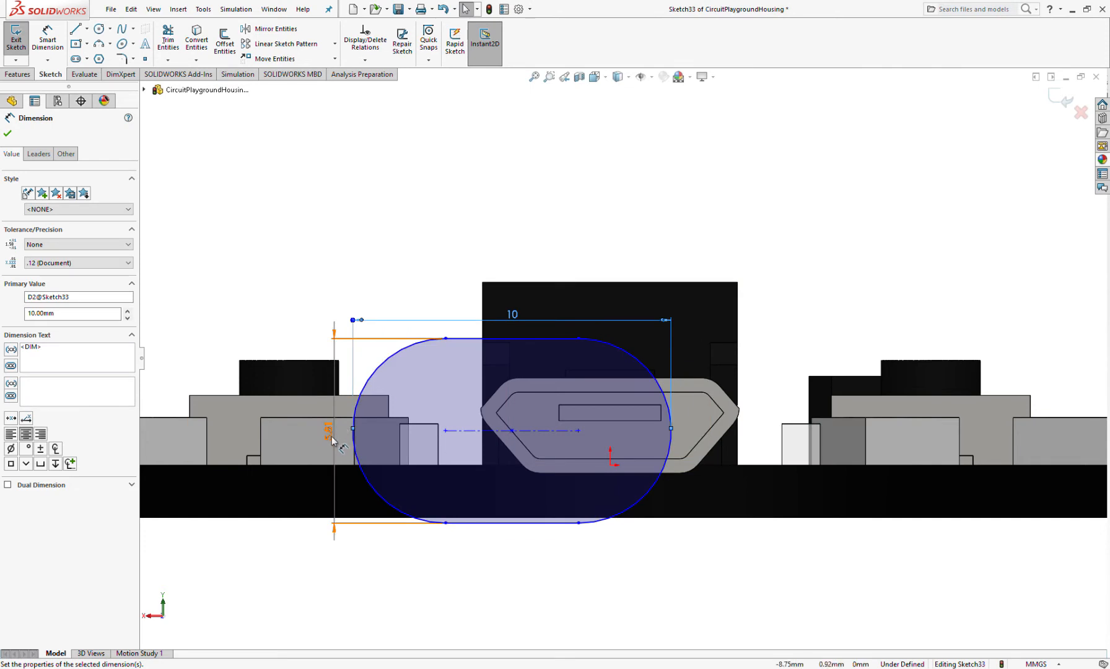
double_click(331, 438)
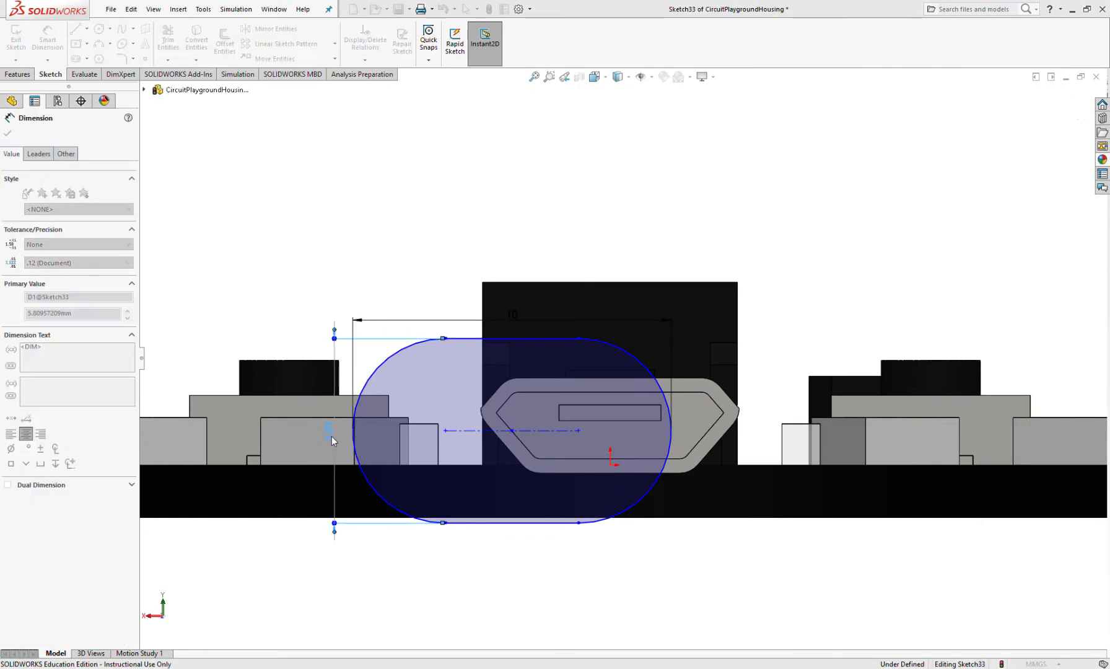
text(5)
key(Return)
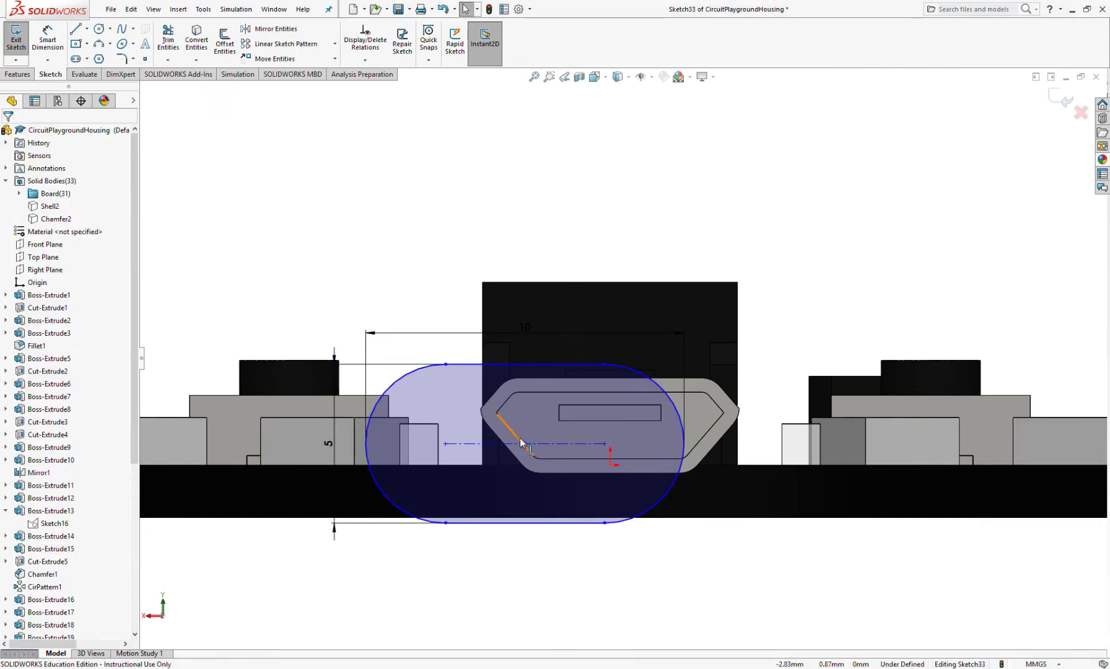
Align the slot's centre point vertically with the sketch origin.
drag(525, 447, 611, 469)
ctrl+click(611, 467)
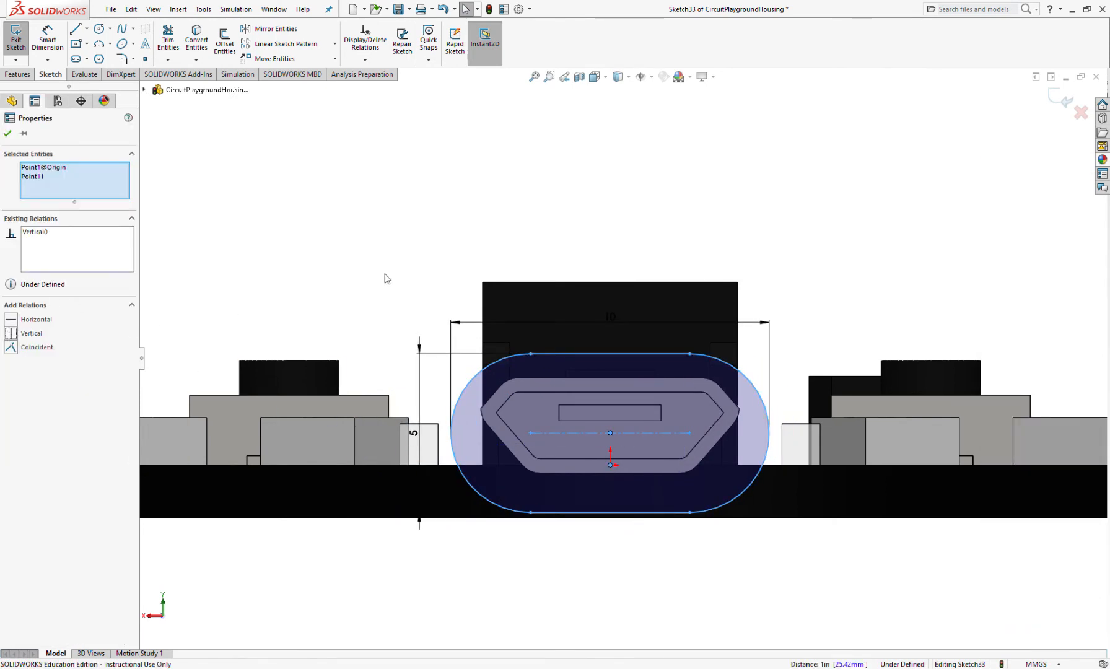
click(598, 215)
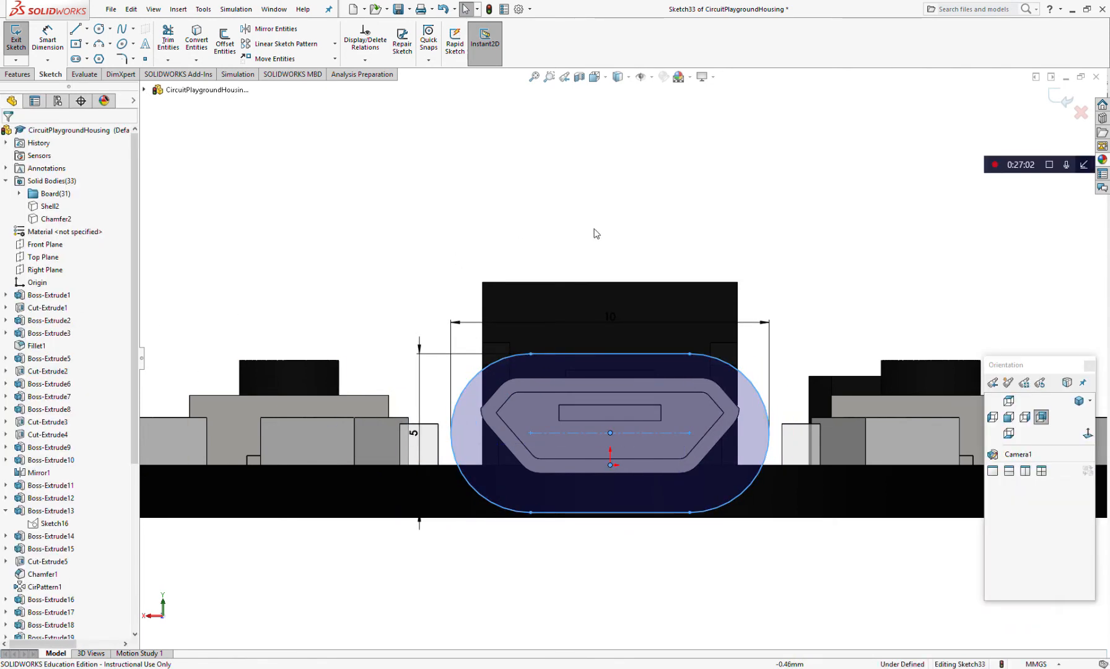
Show the hidden body Boss-Extrude2 inside the USB connector from the Board folder.
click(19, 193)
click(71, 206)
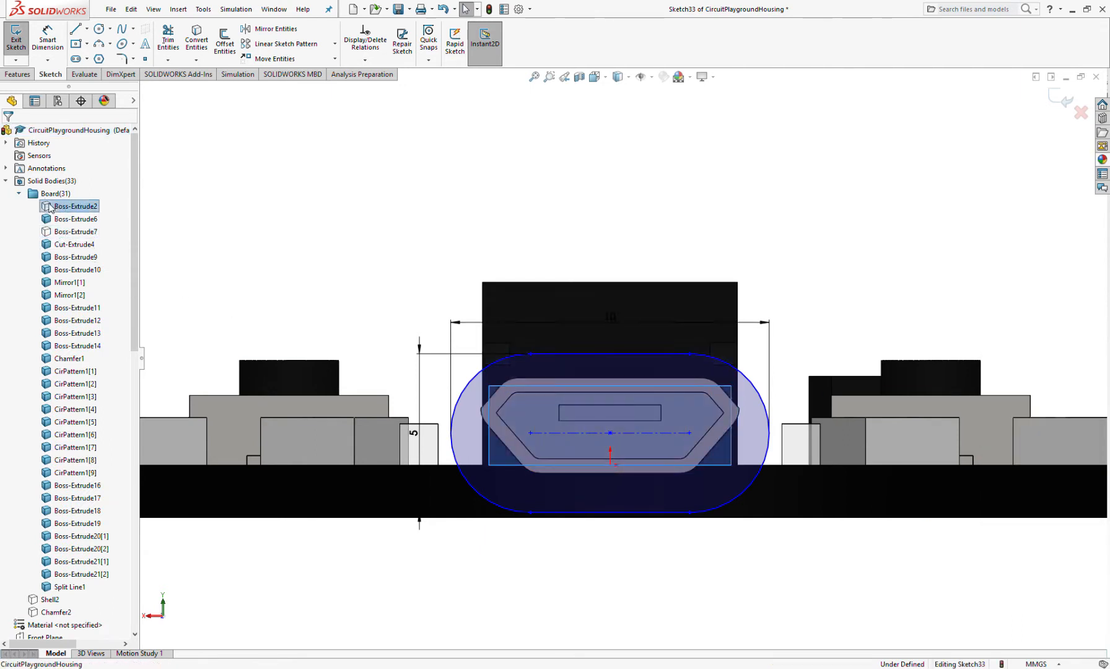
click(55, 192)
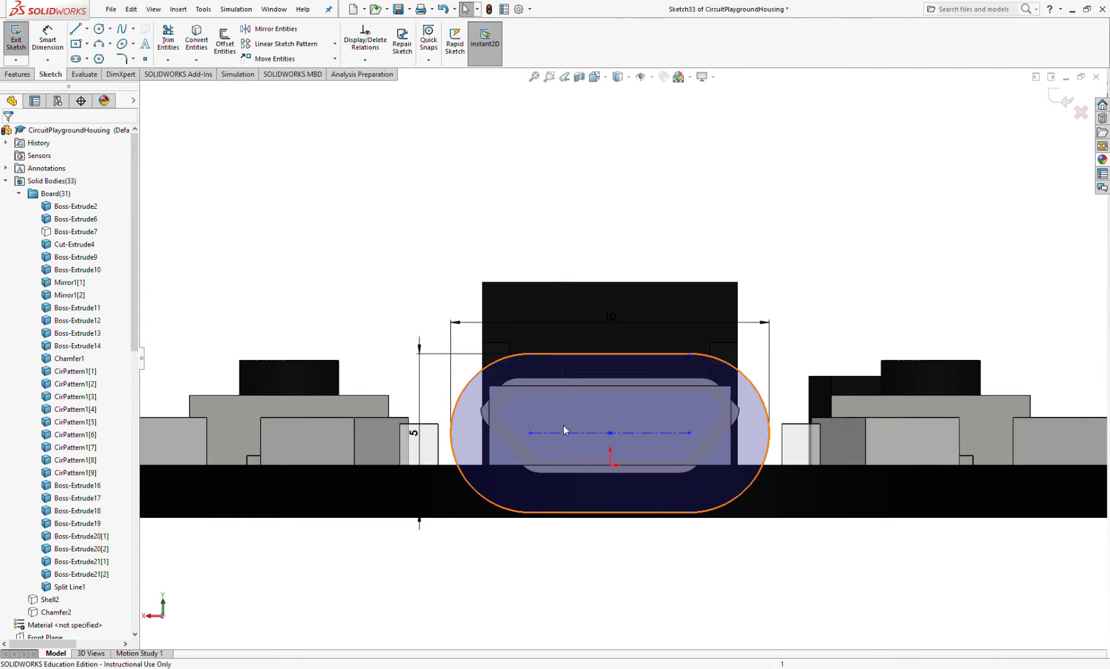
Make the slot's centre point horizontal with the midpoint of the side edge of the Boss-Extrude2 block.
click(538, 423)
click(495, 389)
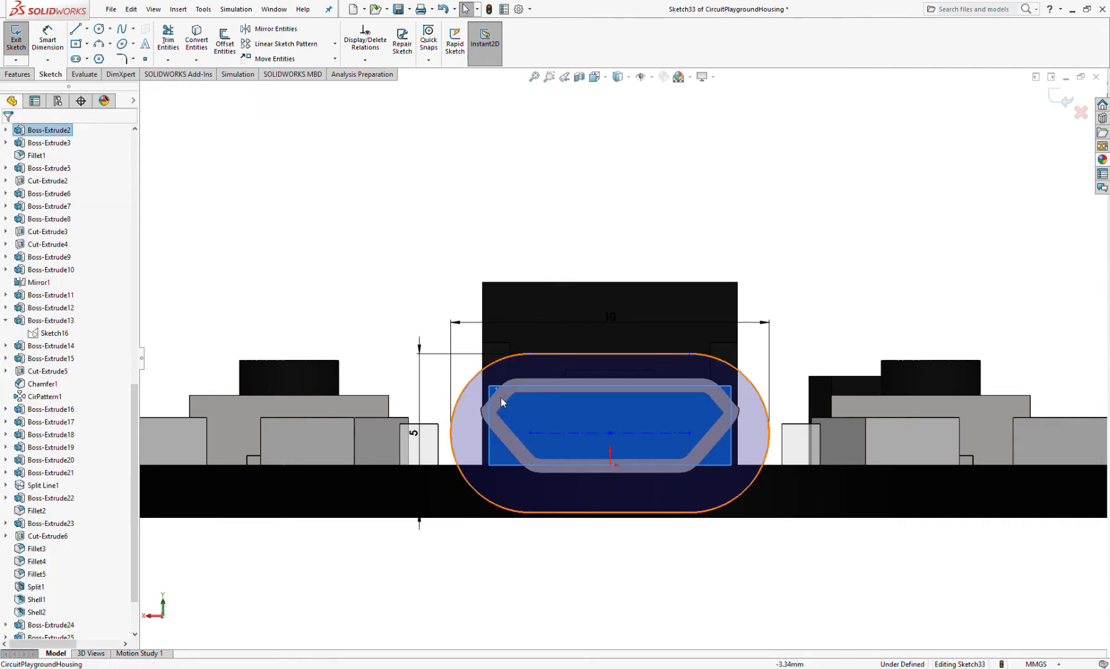
key(Escape)
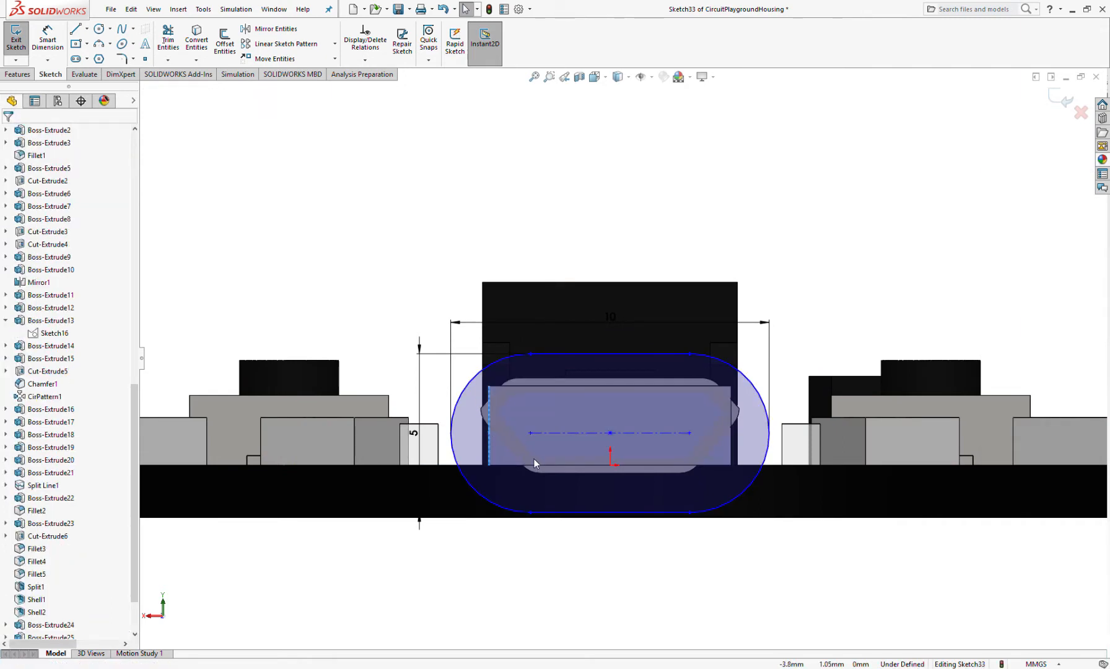
ctrl+click(610, 432)
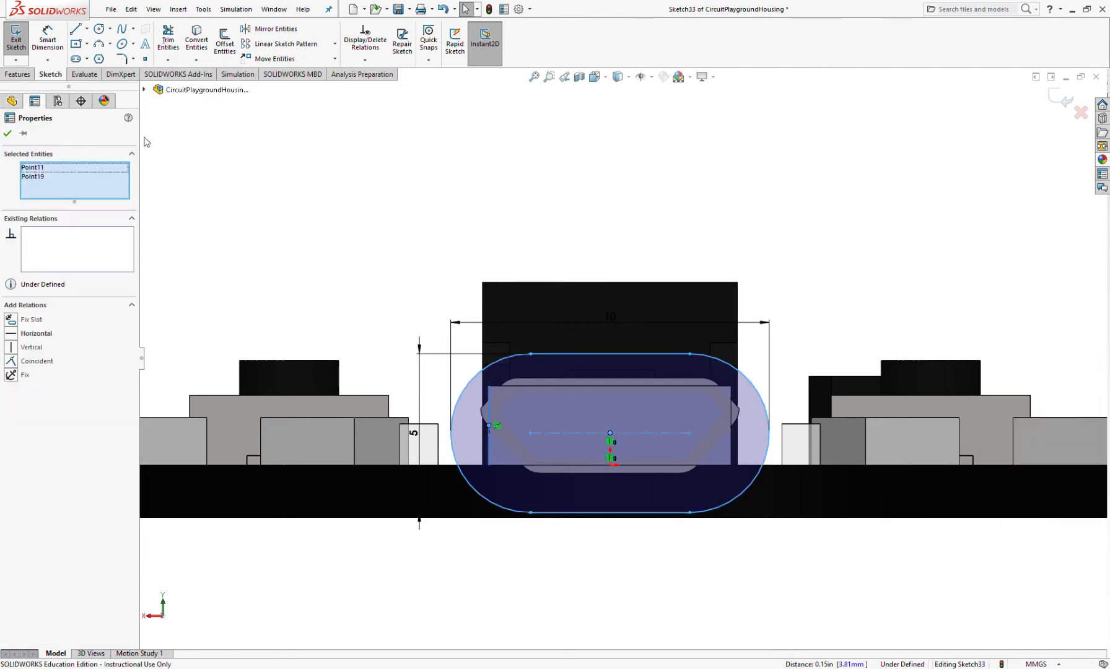
click(14, 334)
click(366, 261)
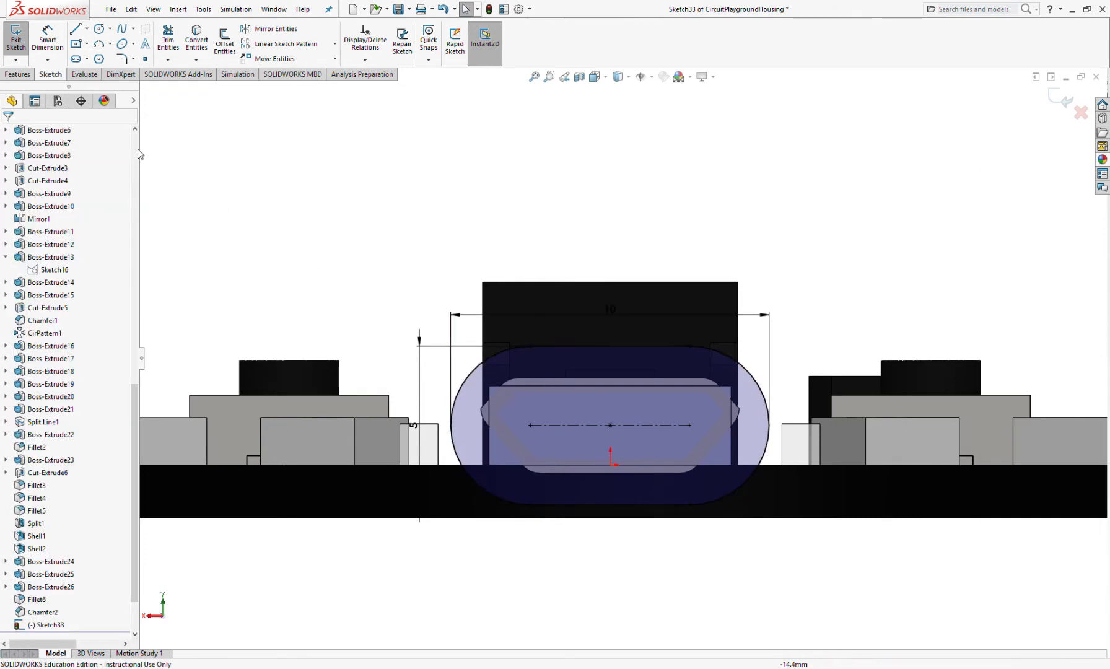
Hide the body Boss-Extrude2 again and collapse the Board folder.
scroll(60, 230, up, 15)
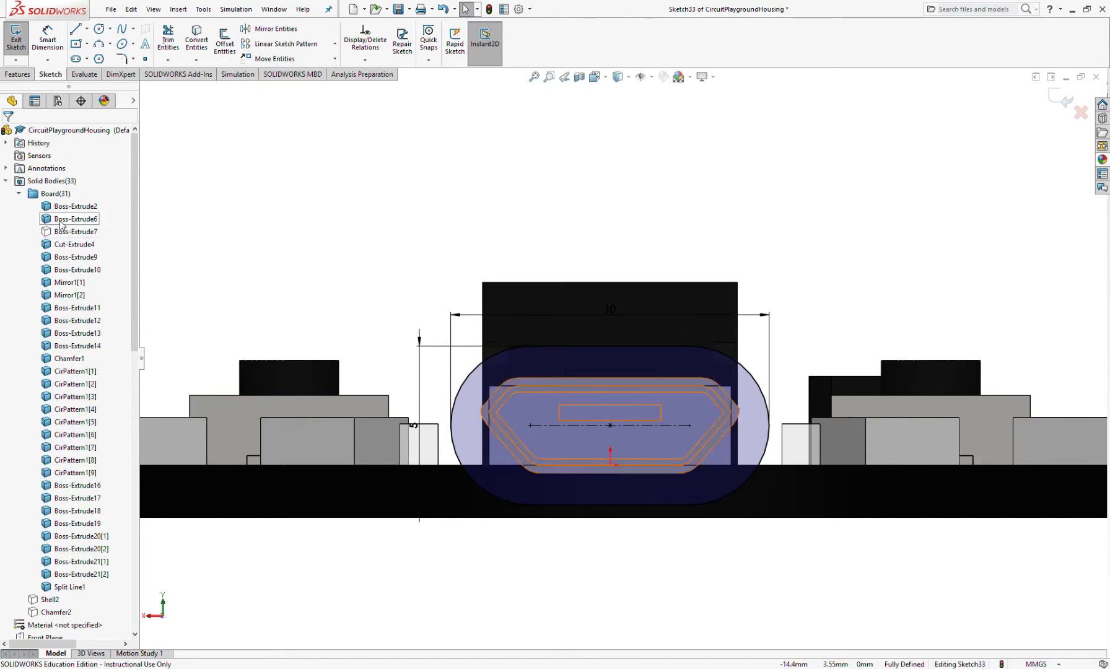
click(61, 208)
click(73, 191)
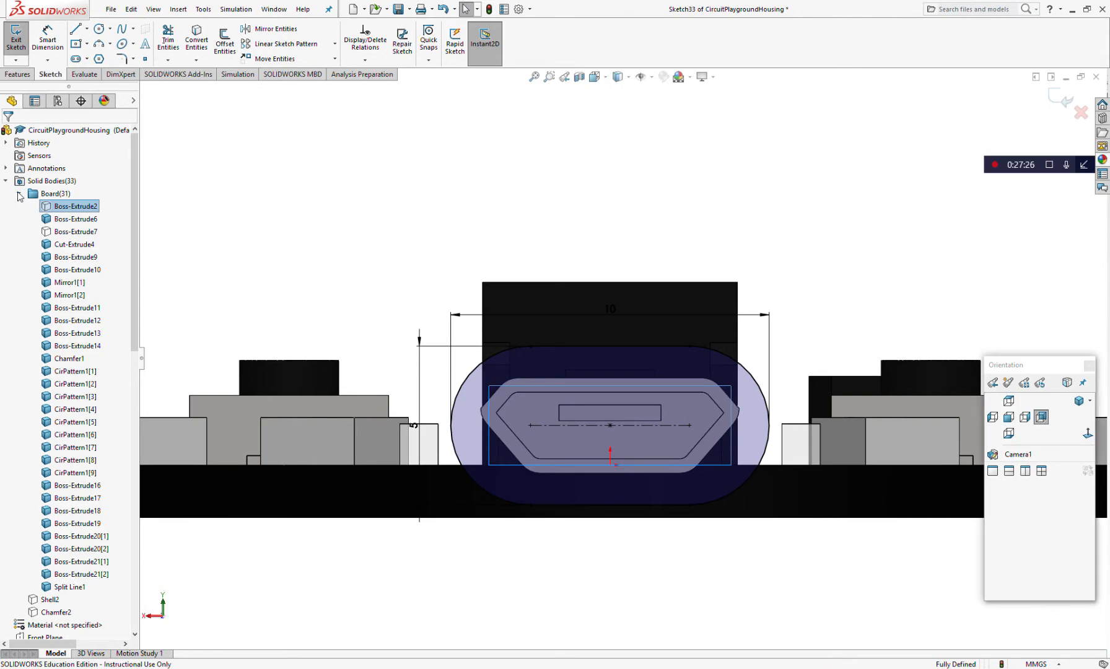
click(18, 193)
click(329, 208)
Start a blind boss extrusion of the slot sketch outward from the USB connector with a depth of 10 mm.
middle_drag(532, 390, 418, 444)
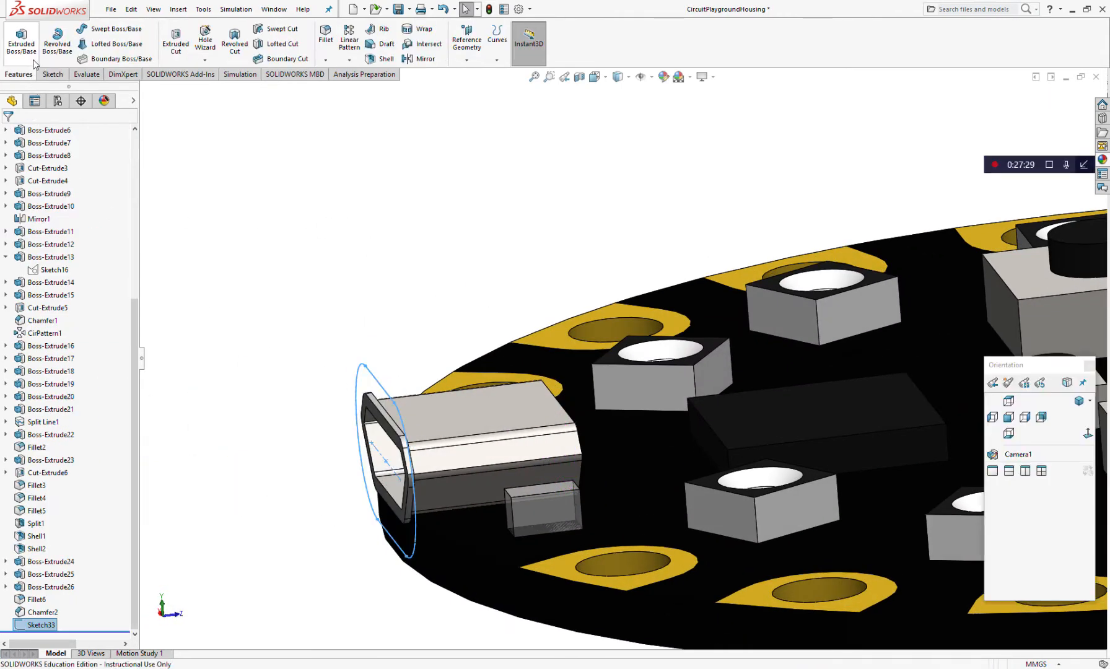
click(26, 44)
middle_drag(313, 447, 301, 459)
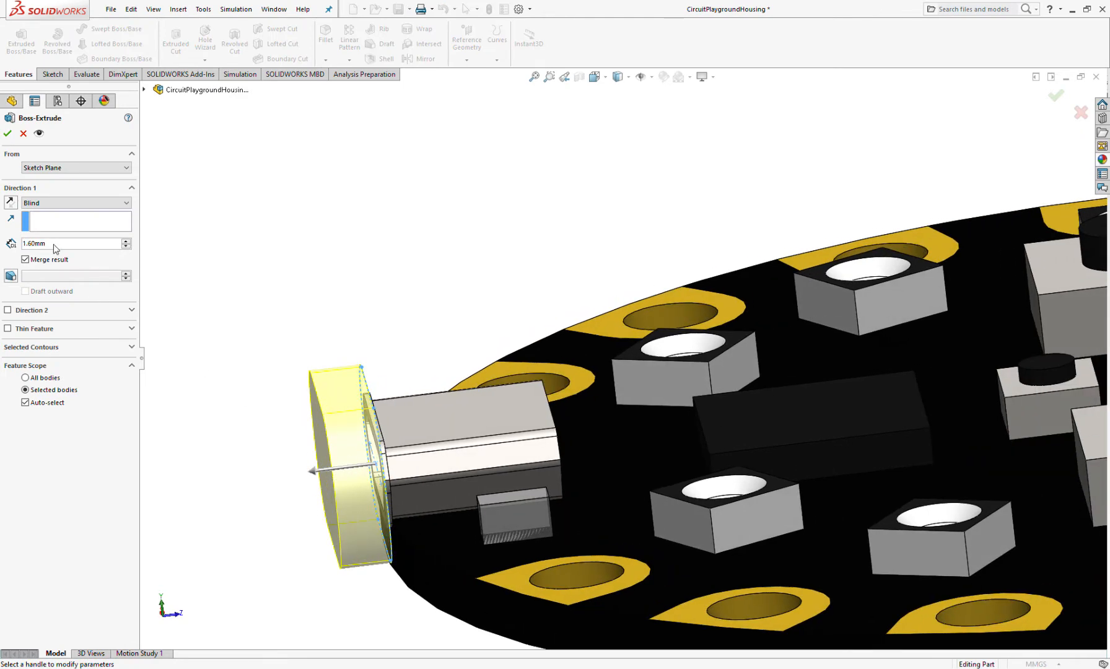
click(62, 247)
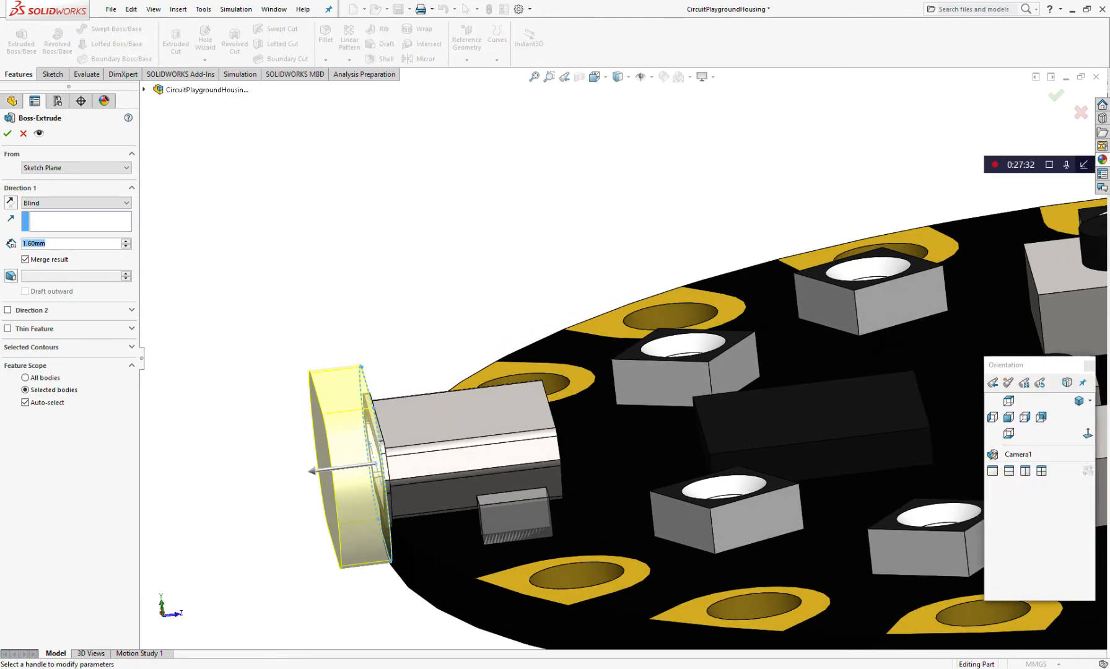
text(10)
key(Return)
scroll(374, 358, up, 3)
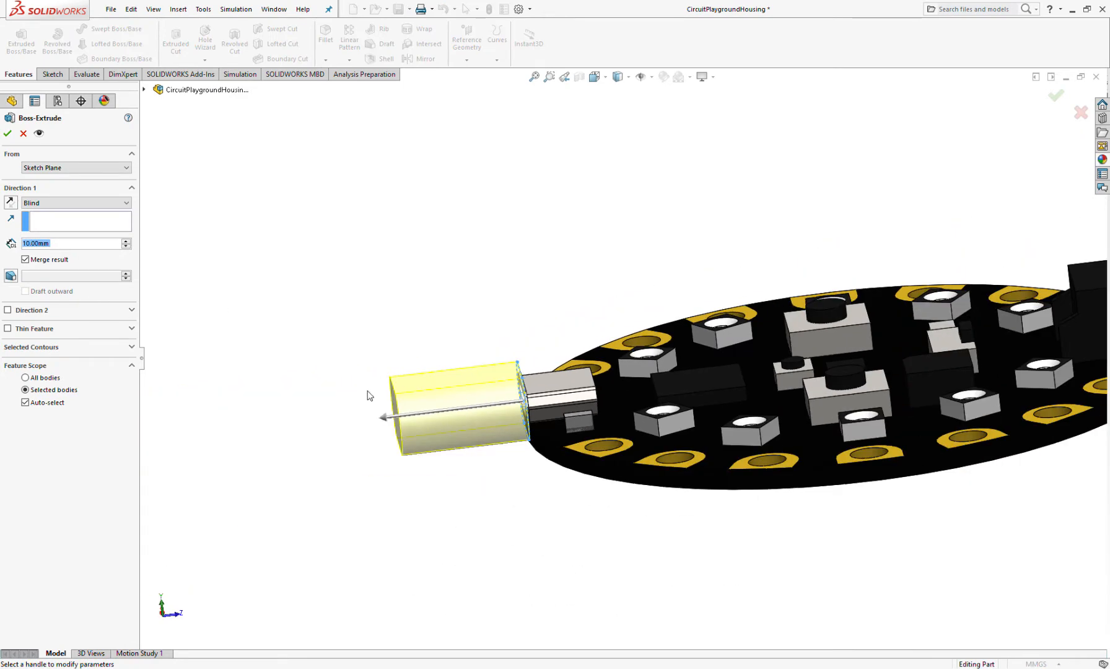
Try an extrusion depth of 15 mm for the slot profile.
double_click(51, 245)
drag(59, 248, 9, 243)
text(15)
key(Return)
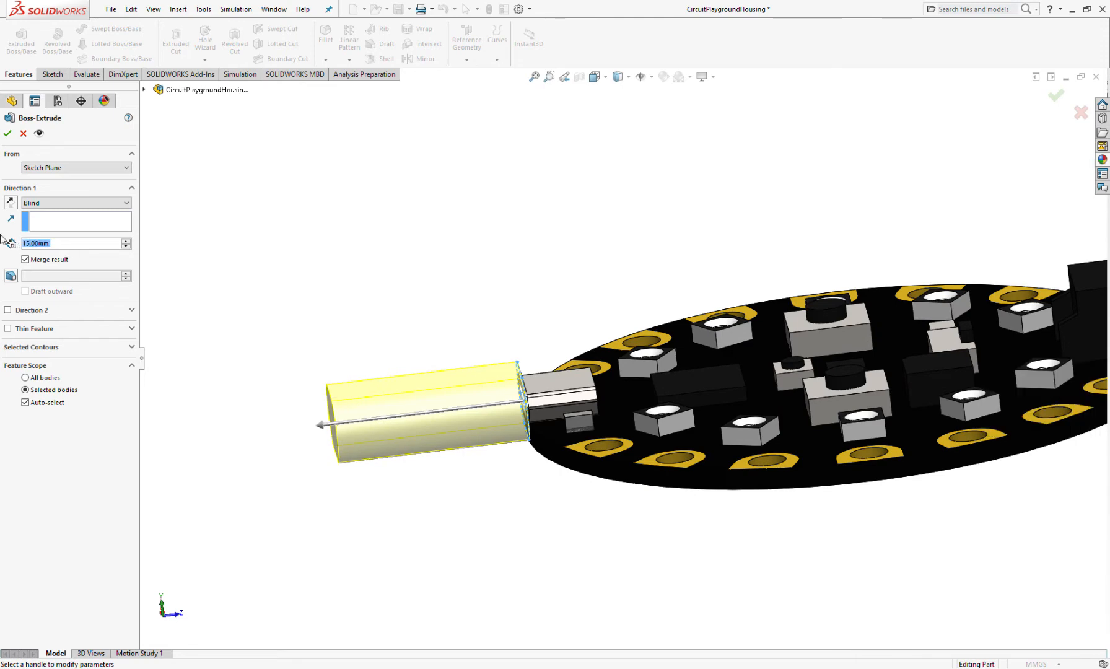
Set the extrusion depth to 12 mm and create it as a separate body with merging turned off.
mouse_move(332, 394)
middle_down()
mouse_move(376, 387)
mouse_move(347, 391)
middle_up()
drag(68, 247, 11, 244)
text(12)
key(Return)
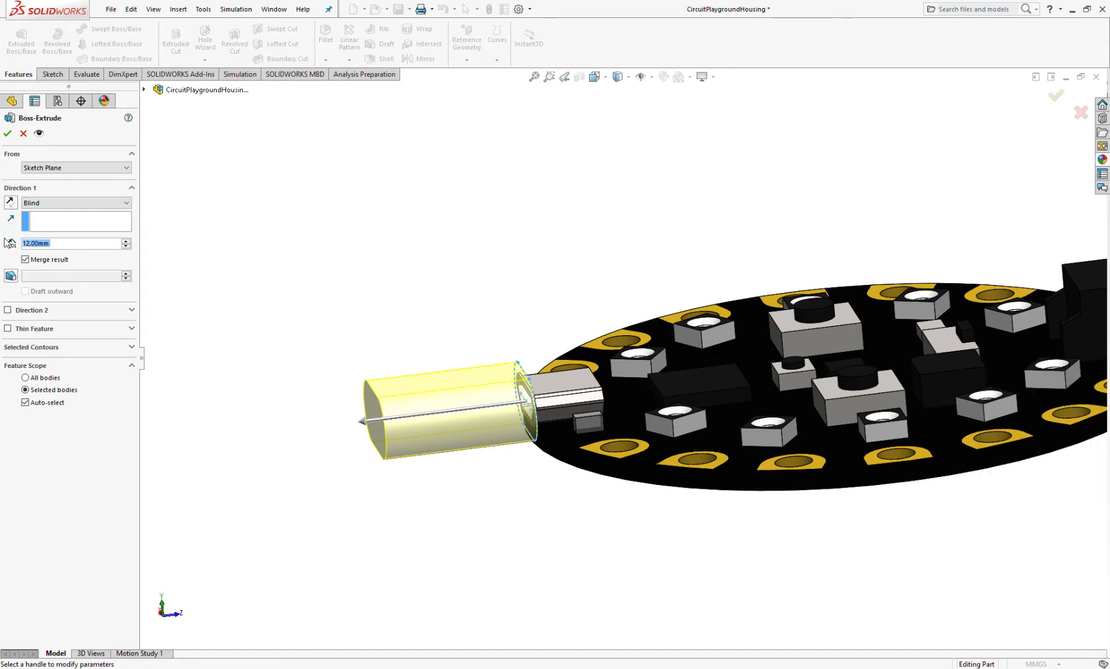
click(34, 260)
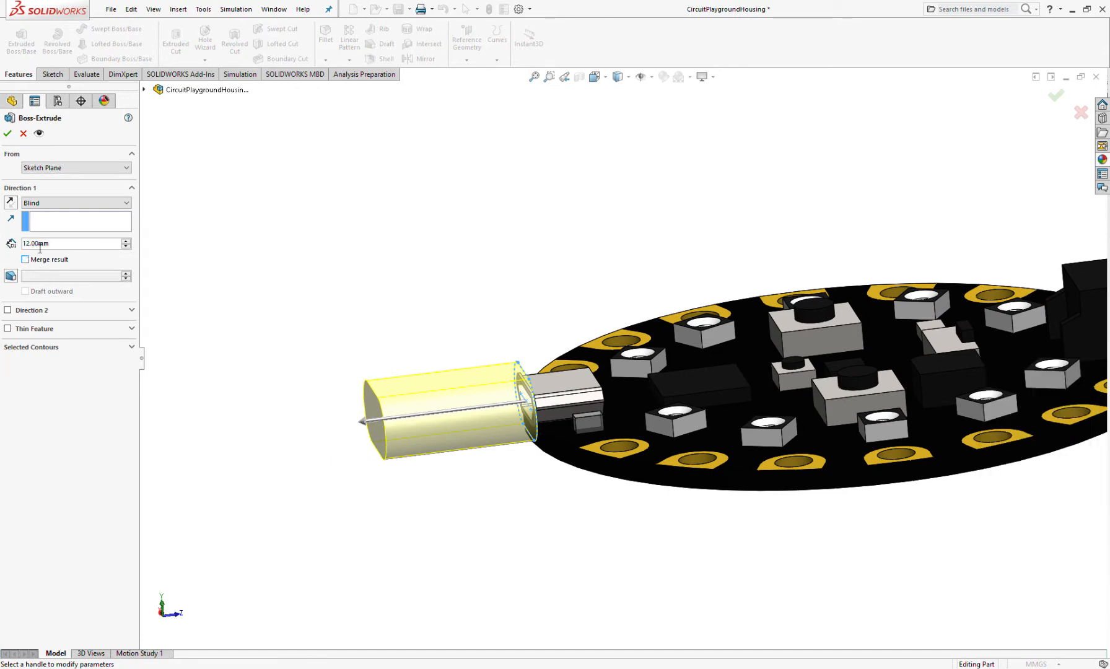
click(8, 134)
Start a sketch on the outer end face of the extruded slot body and view it face-on.
middle_drag(347, 396, 415, 405)
click(416, 406)
click(470, 377)
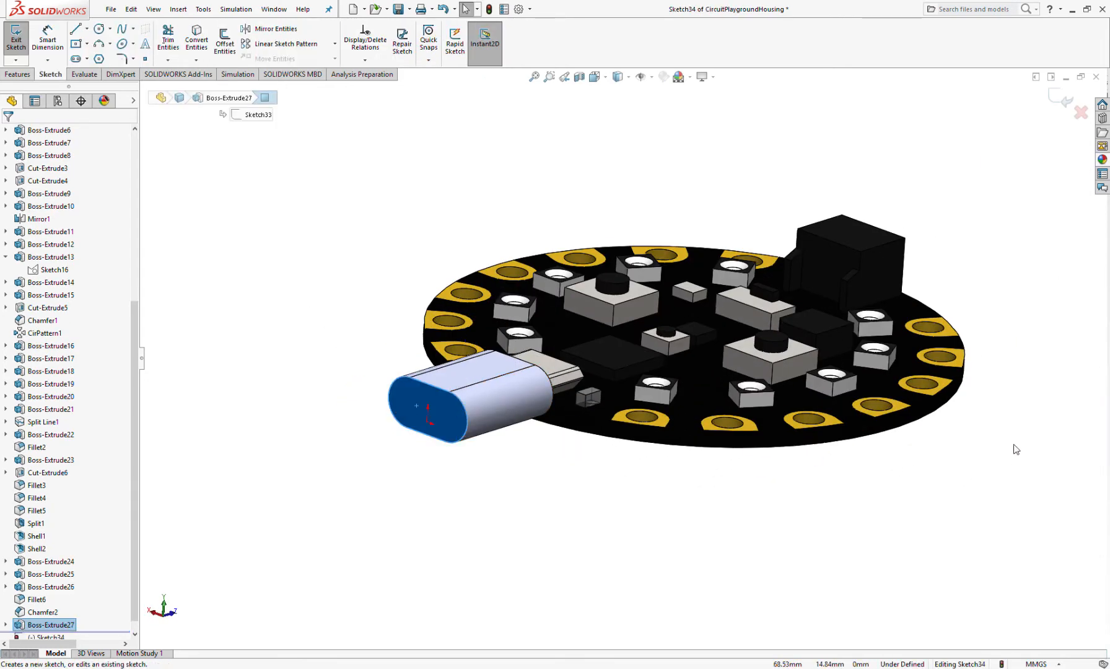
click(534, 304)
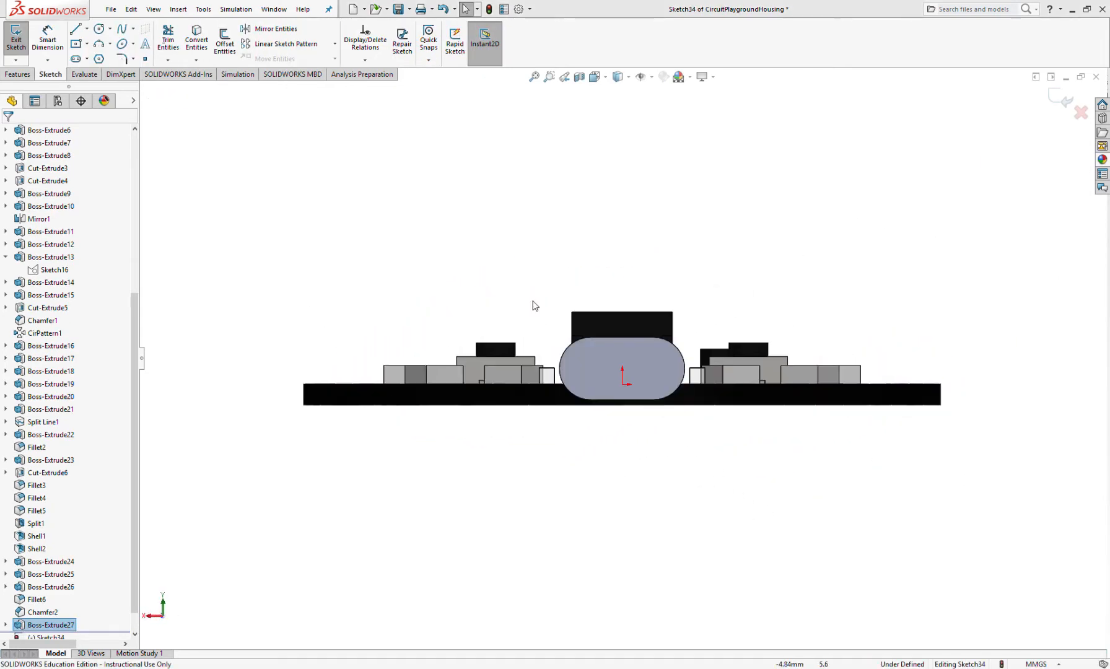
Sketch a circle about 4.8 mm in diameter on the end face, centred directly above the origin.
click(99, 29)
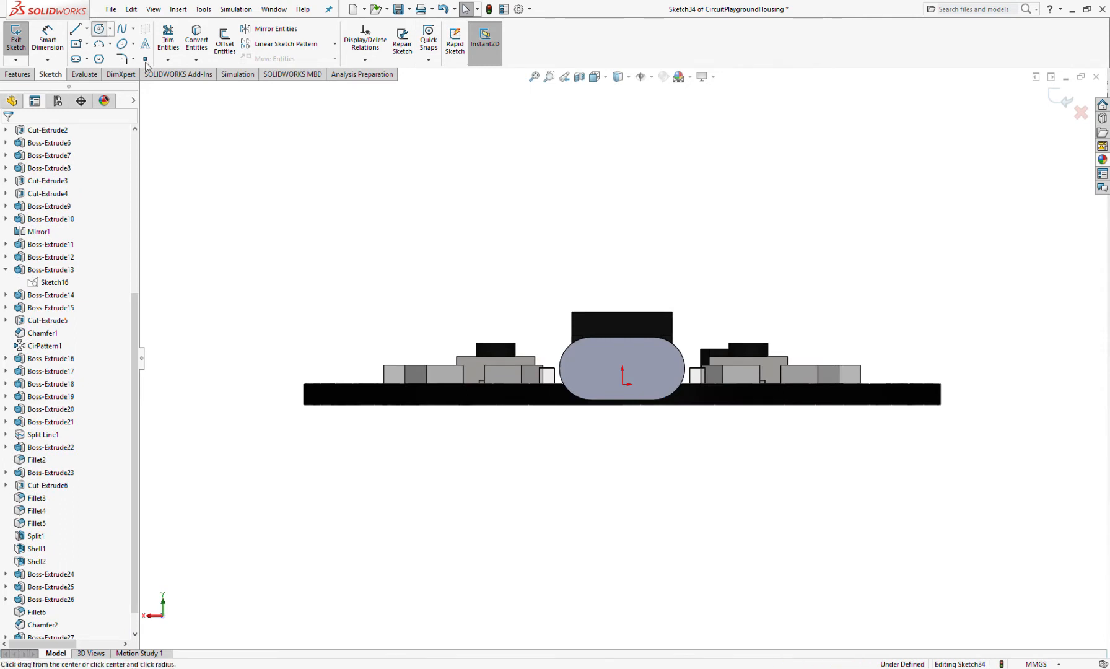
click(623, 369)
click(623, 338)
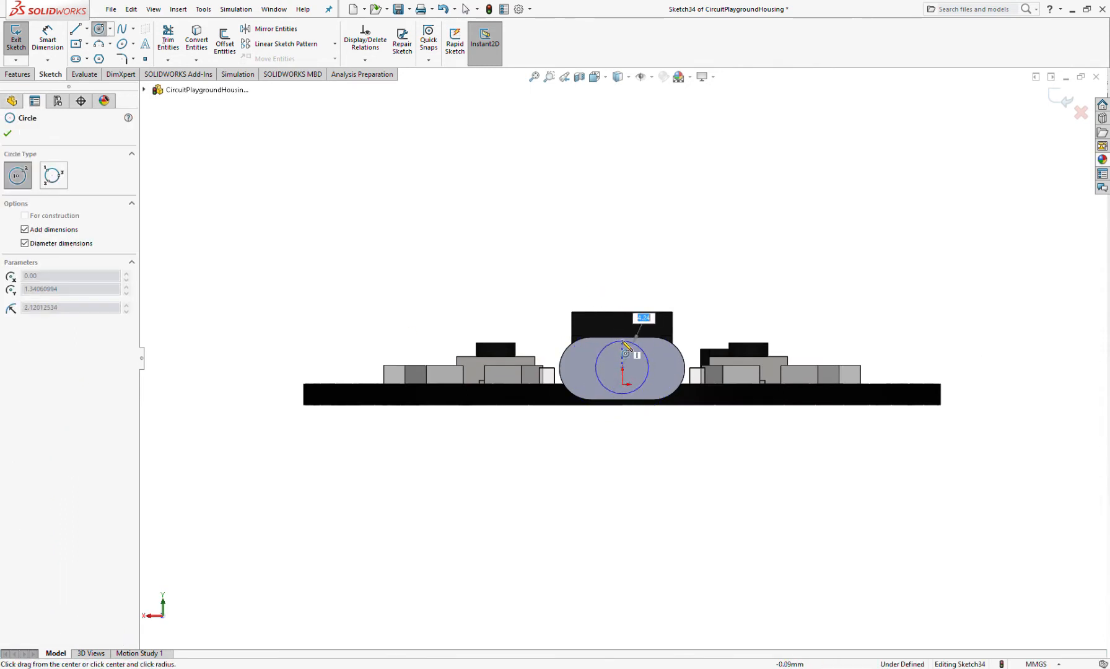
key(Return)
key(Escape)
scroll(639, 411, down, 5)
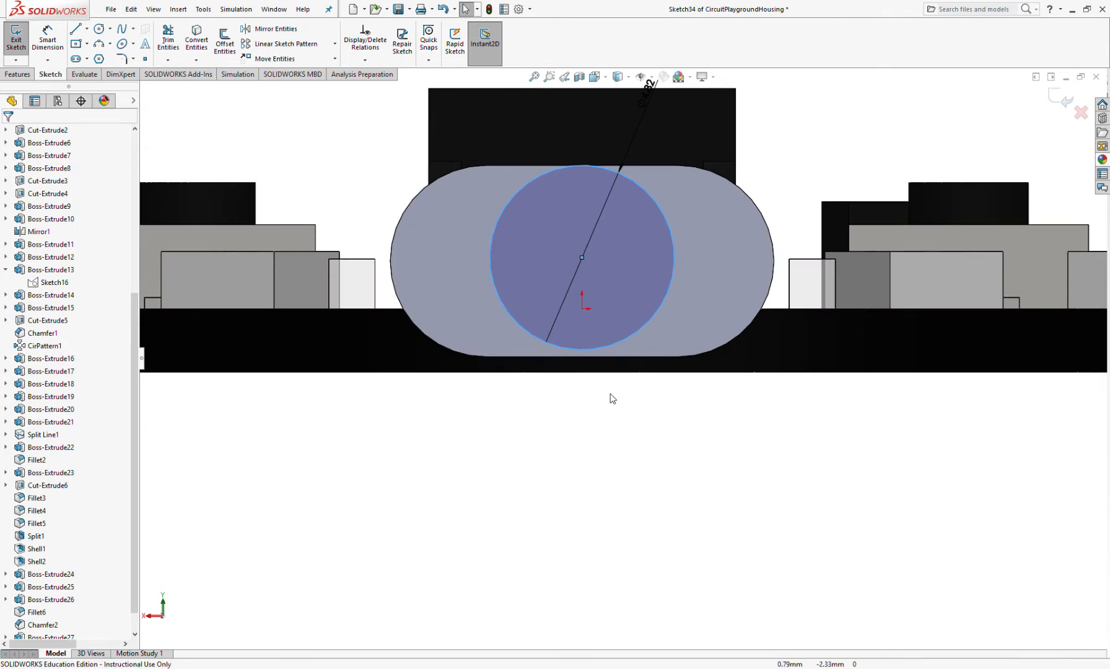
click(585, 350)
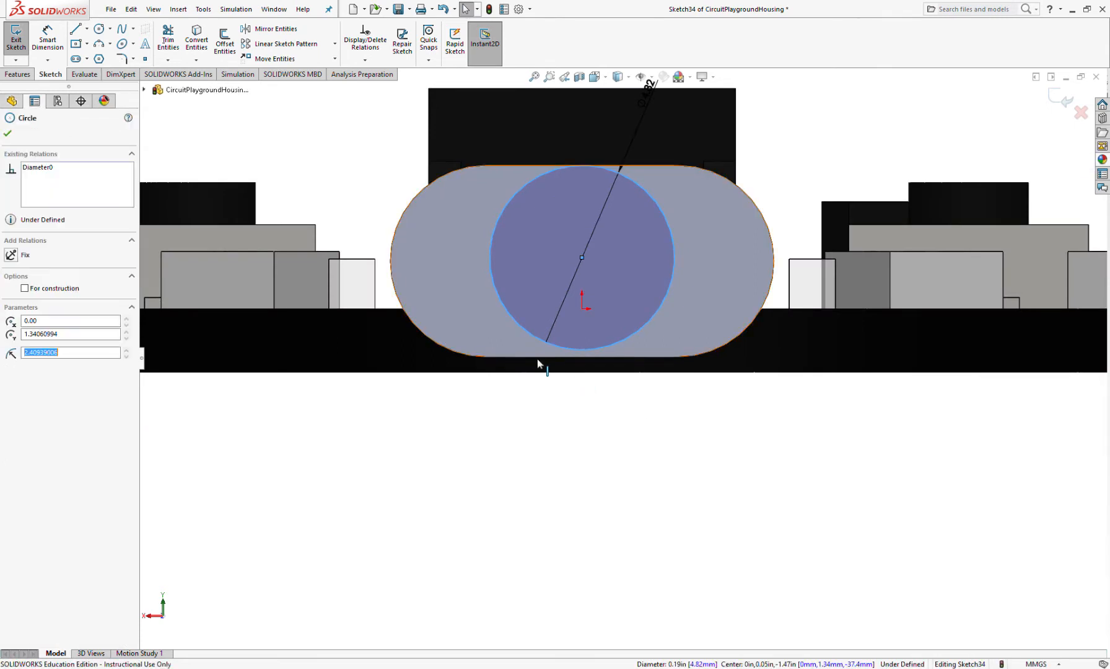
click(589, 385)
click(582, 350)
ctrl+click(612, 357)
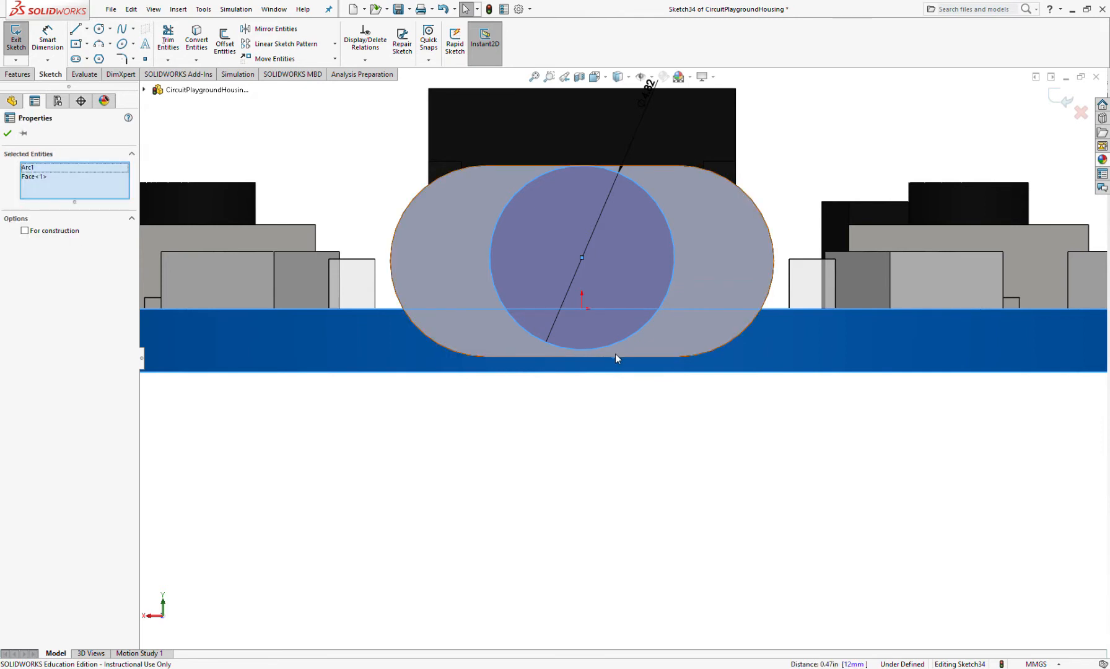
click(621, 434)
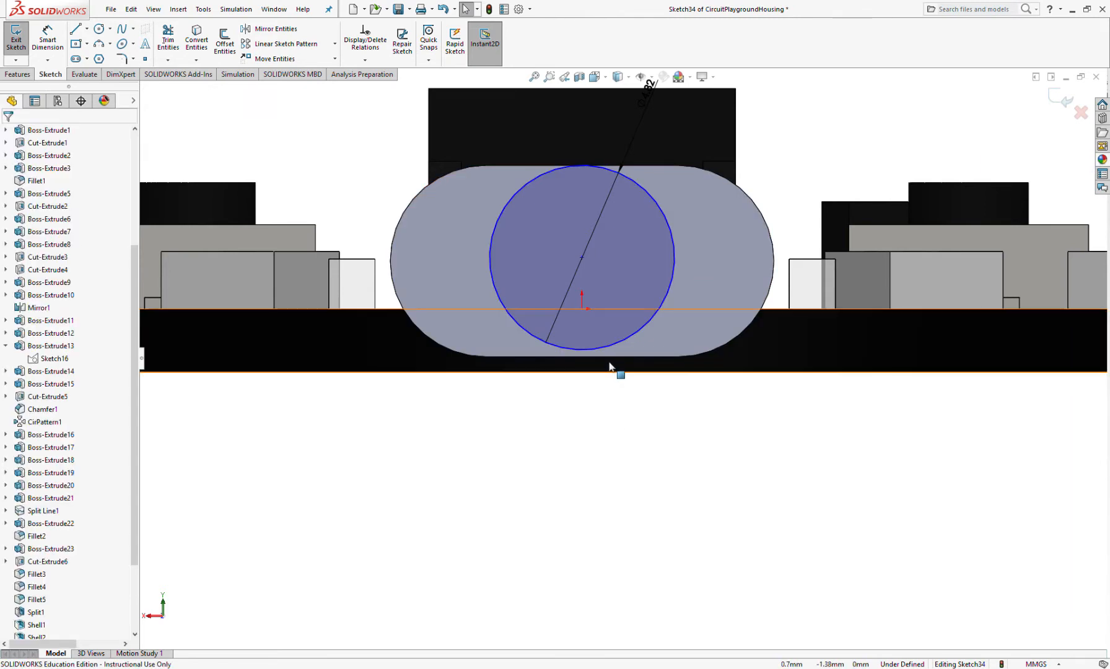
Make the circle tangent to the lower straight edge of the slot-shaped end face.
click(594, 348)
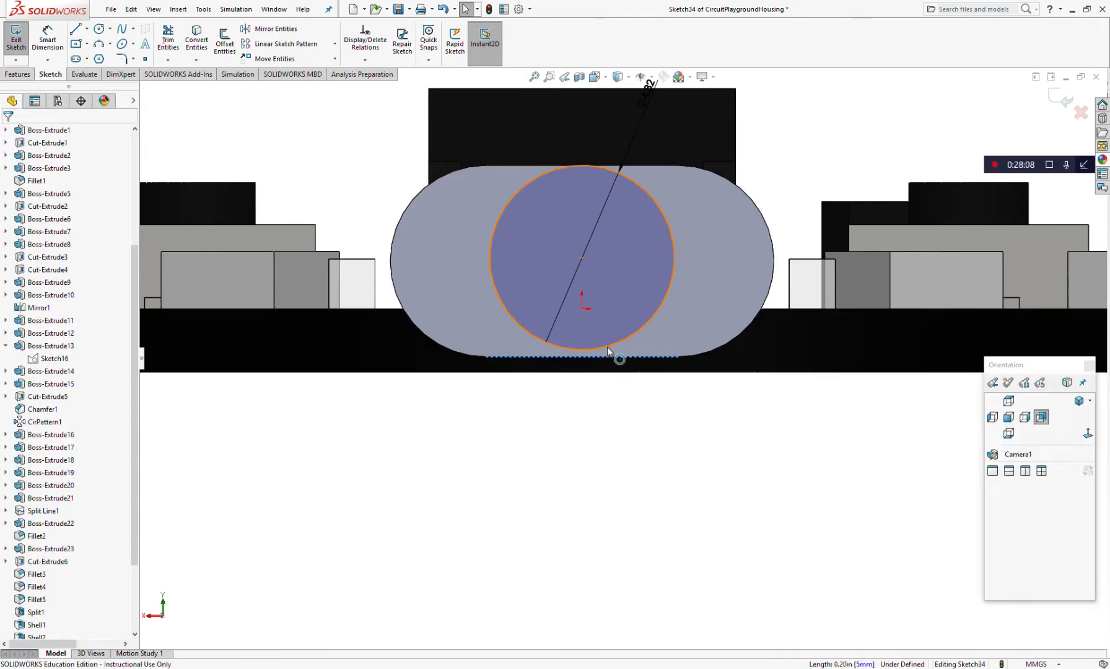
ctrl+click(613, 356)
click(12, 319)
click(370, 471)
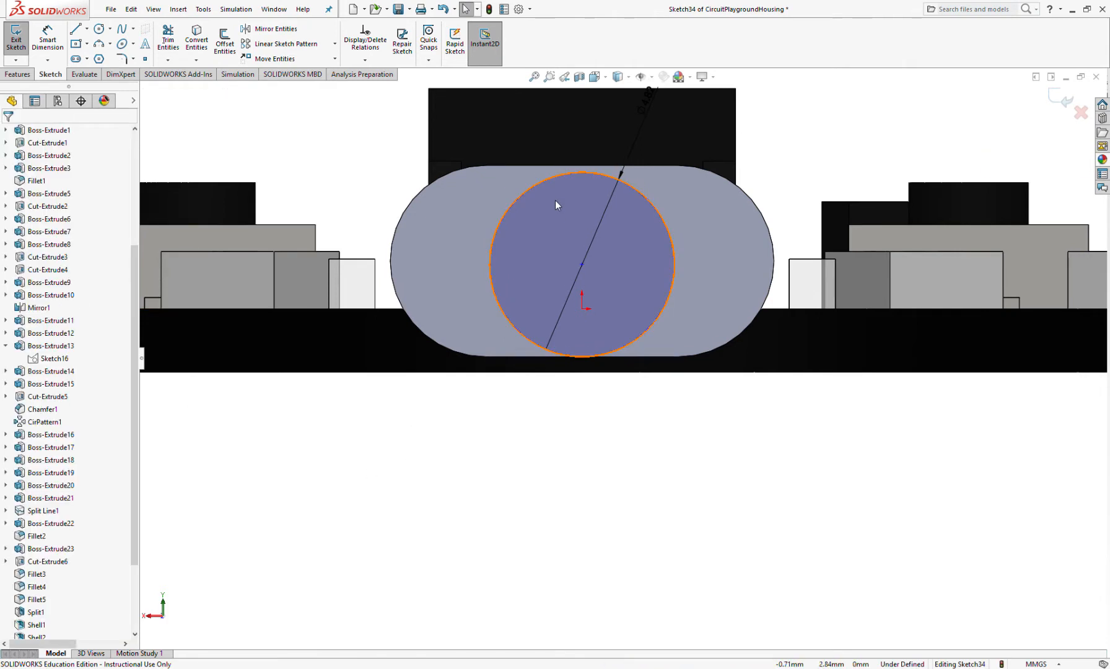
Make the circle tangent to the end face's upper straight edge as well and delete its conflicting diameter dimension.
click(551, 184)
ctrl+click(538, 165)
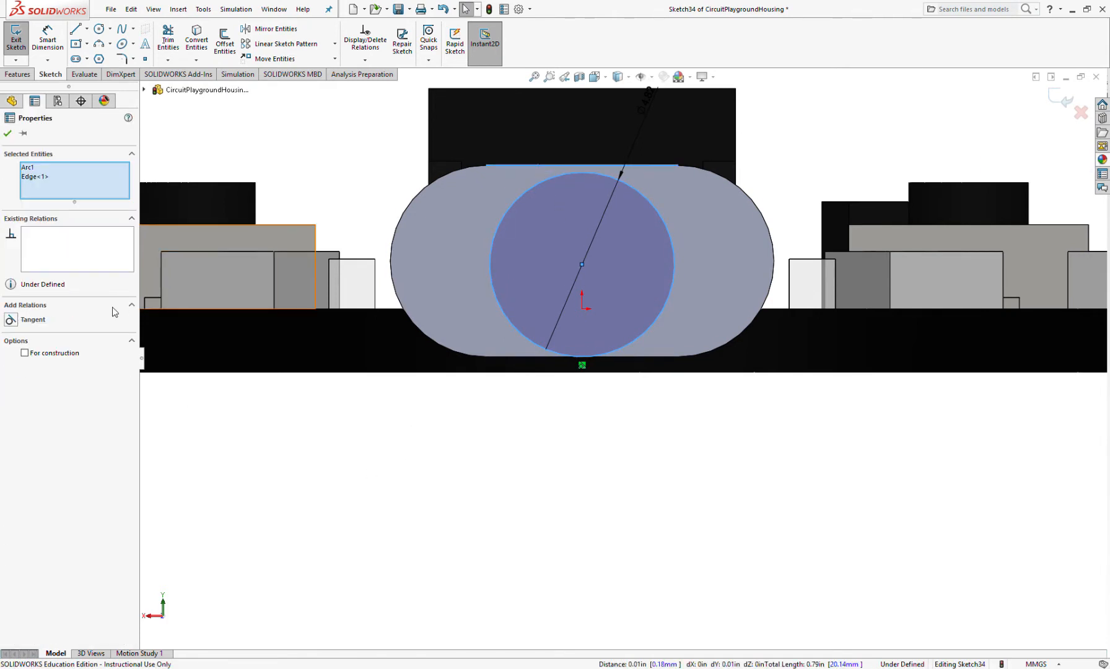
click(15, 320)
click(376, 471)
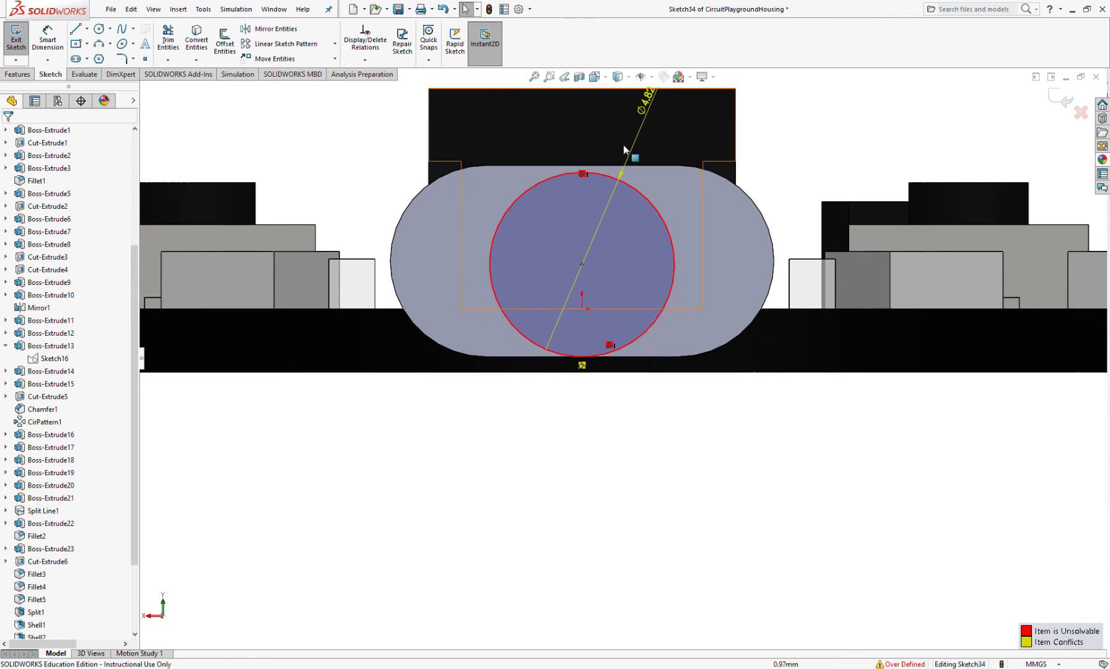
click(642, 110)
key(Delete)
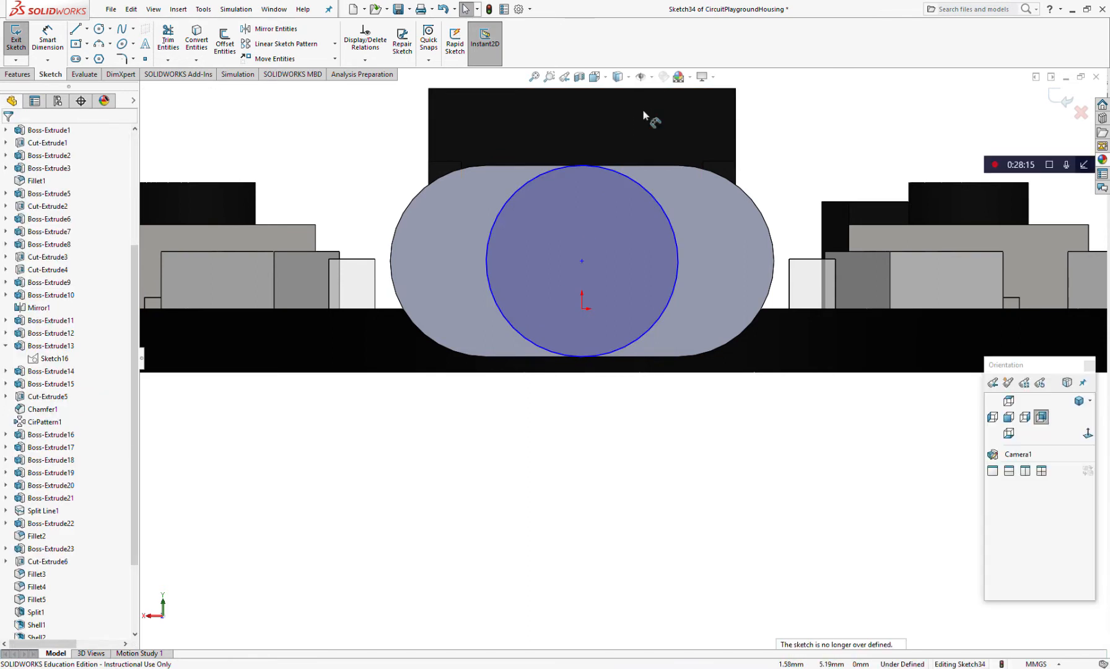
Add a vertical relation between the circle's centre and the origin.
click(582, 261)
key(space)
ctrl+click(581, 307)
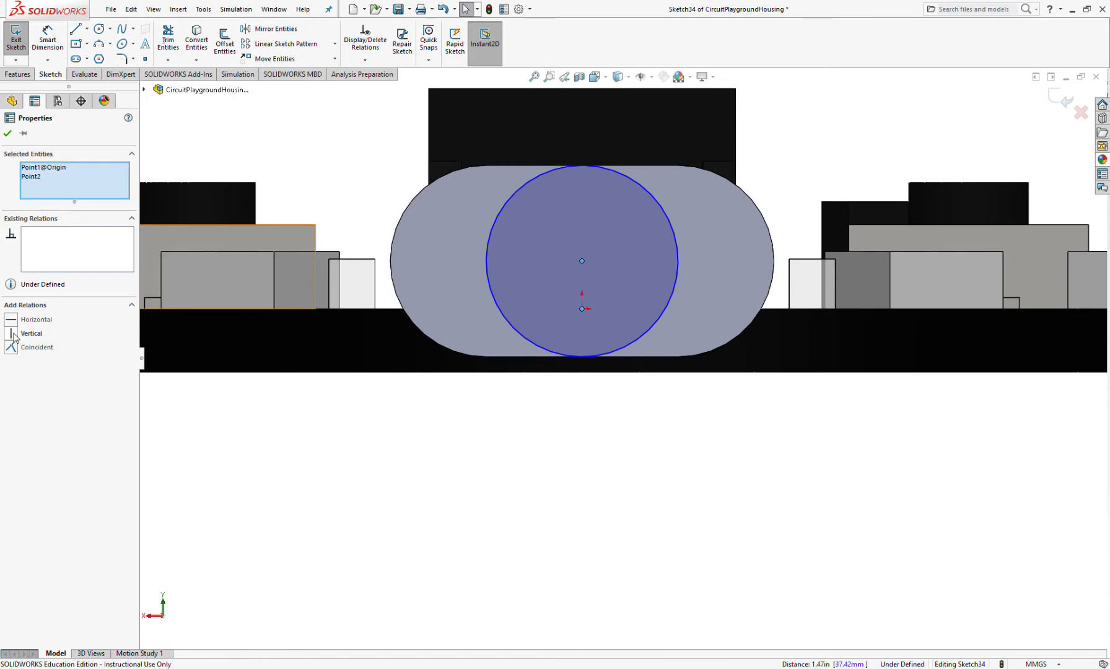
click(44, 301)
scroll(678, 402, up, 3)
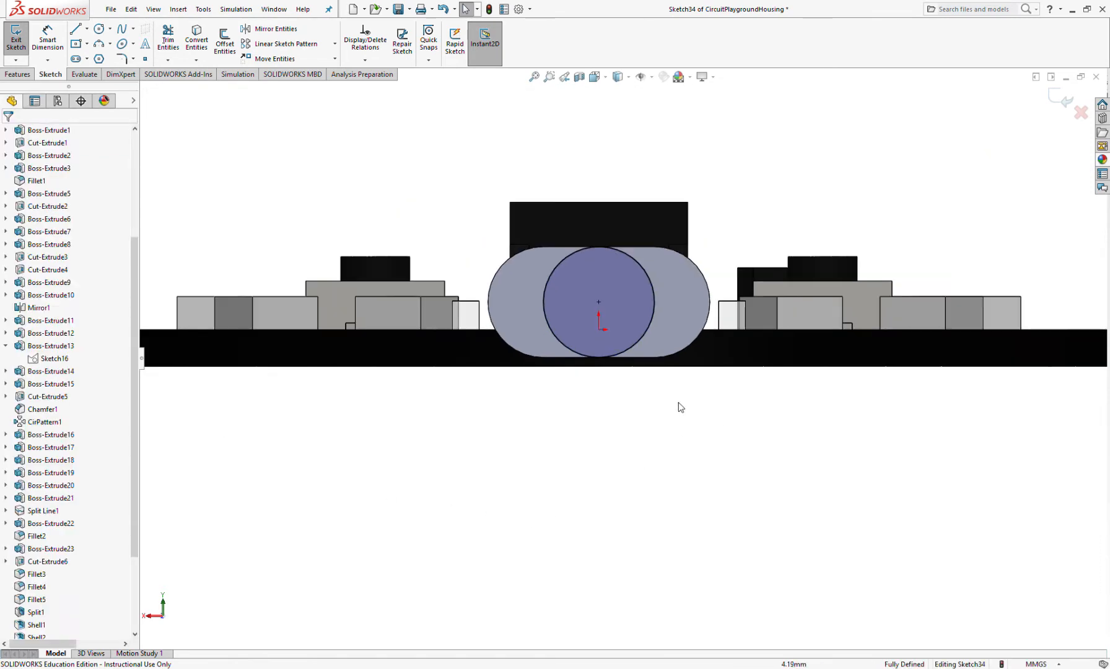
Extrude the circle outward 20 mm as the cable, with automatic body selection off and only the slot-shaped plug body merged.
click(16, 39)
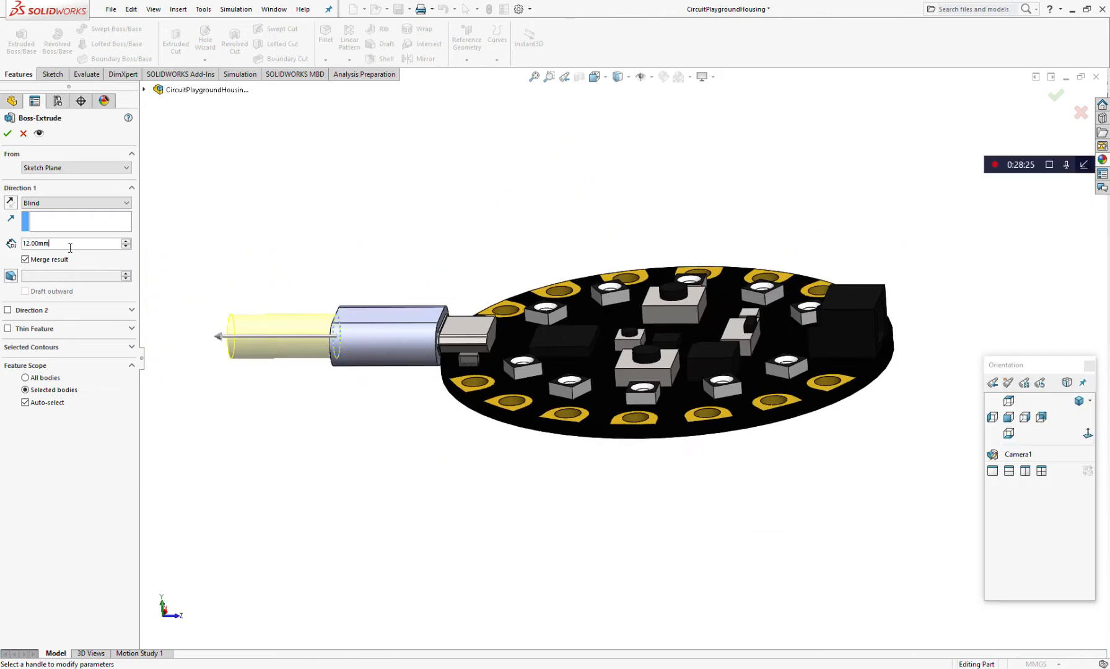
drag(70, 248, 38, 244)
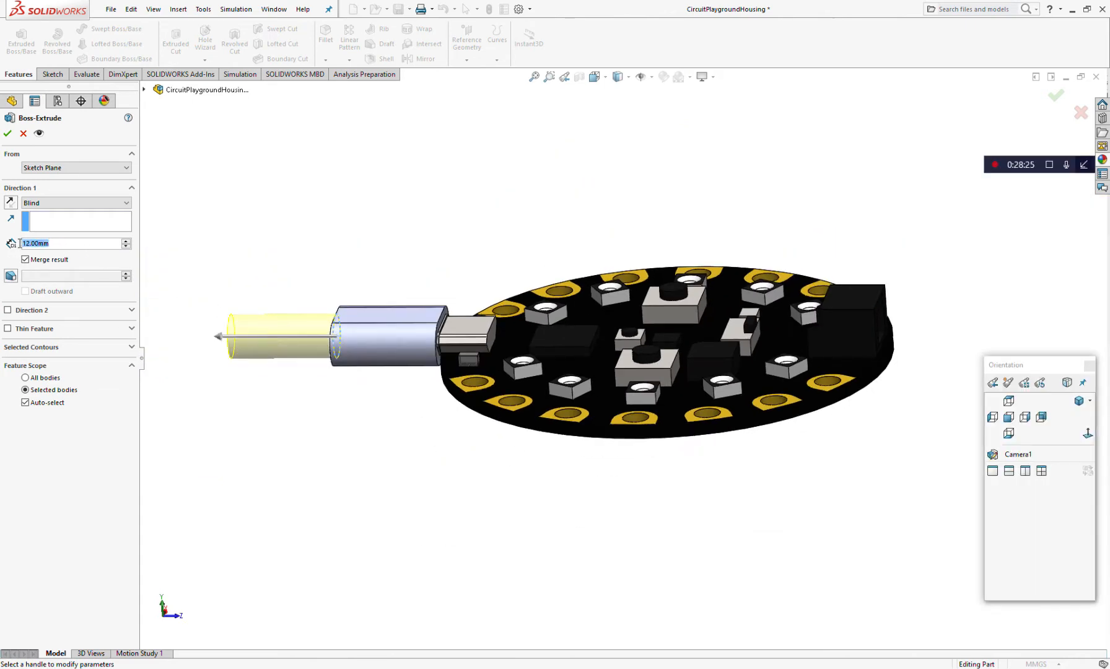
text(20)
key(Return)
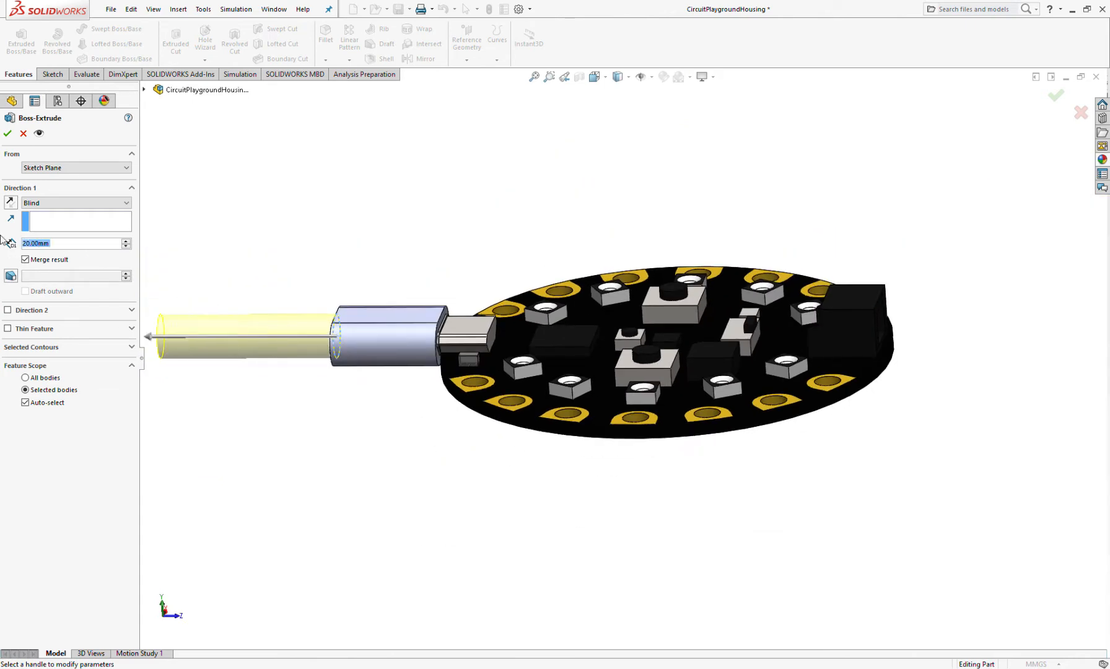
click(25, 402)
click(386, 339)
key(Return)
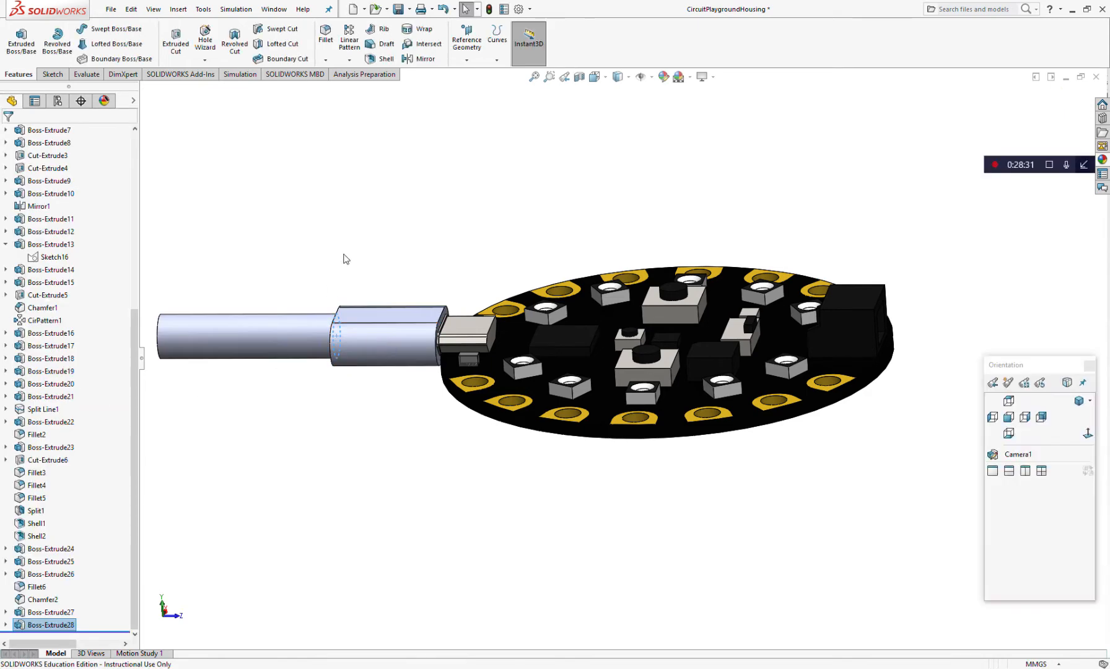
Show the hidden Chamfer2 lower housing body around the board and plug.
click(174, 158)
scroll(433, 233, up, 2)
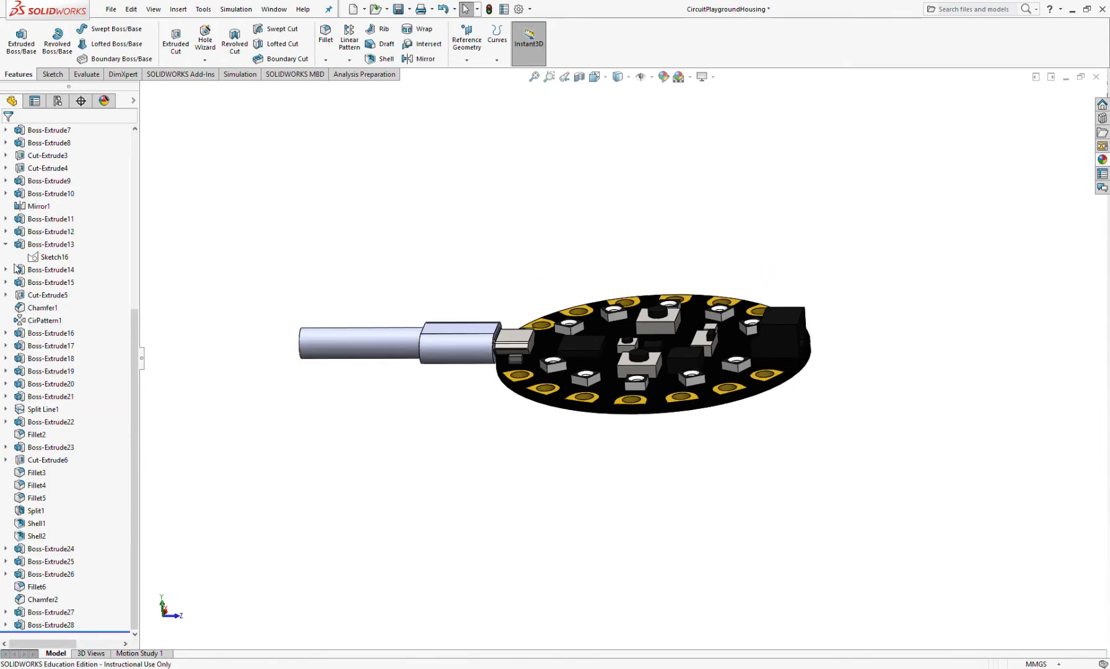
scroll(17, 268, up, 8)
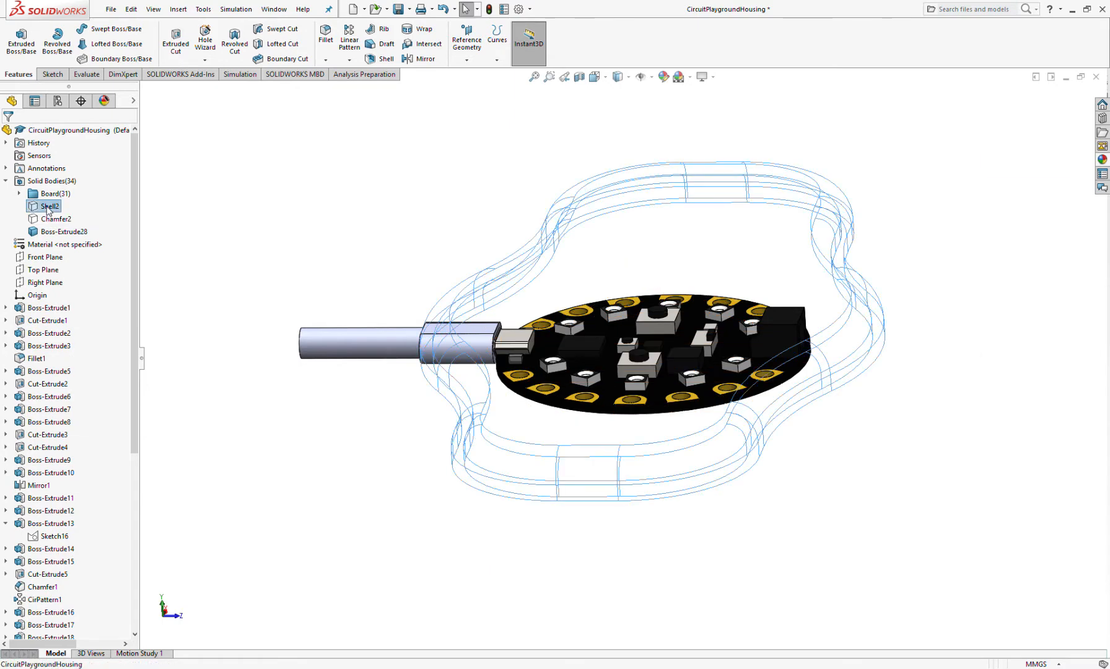
click(55, 219)
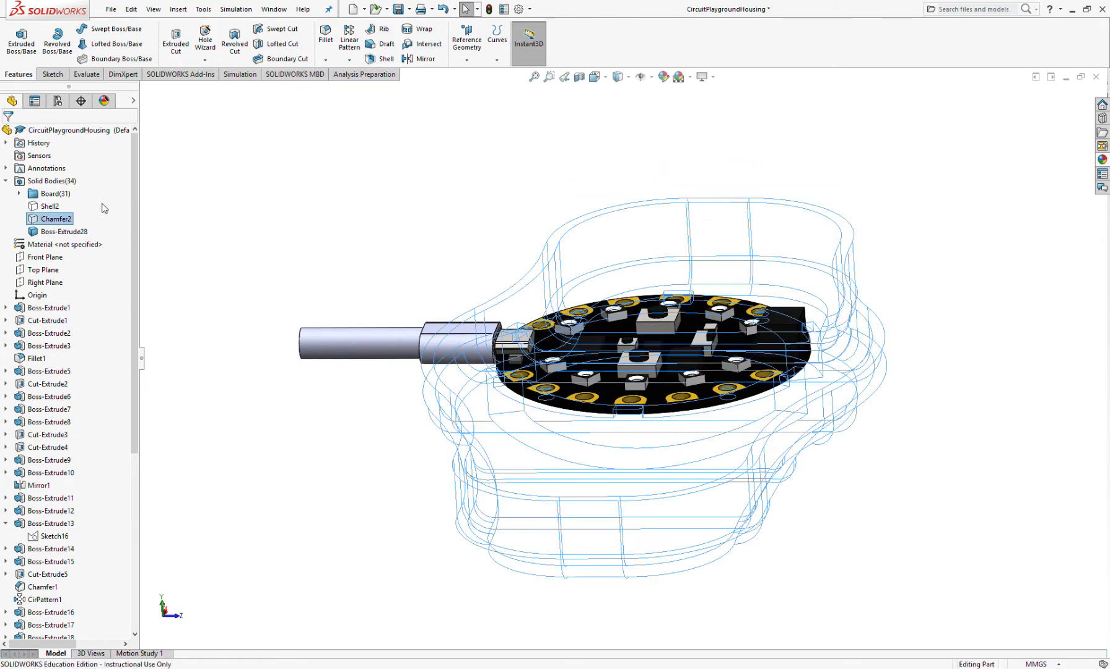
click(313, 257)
middle_drag(419, 409, 458, 377)
scroll(485, 365, down, 5)
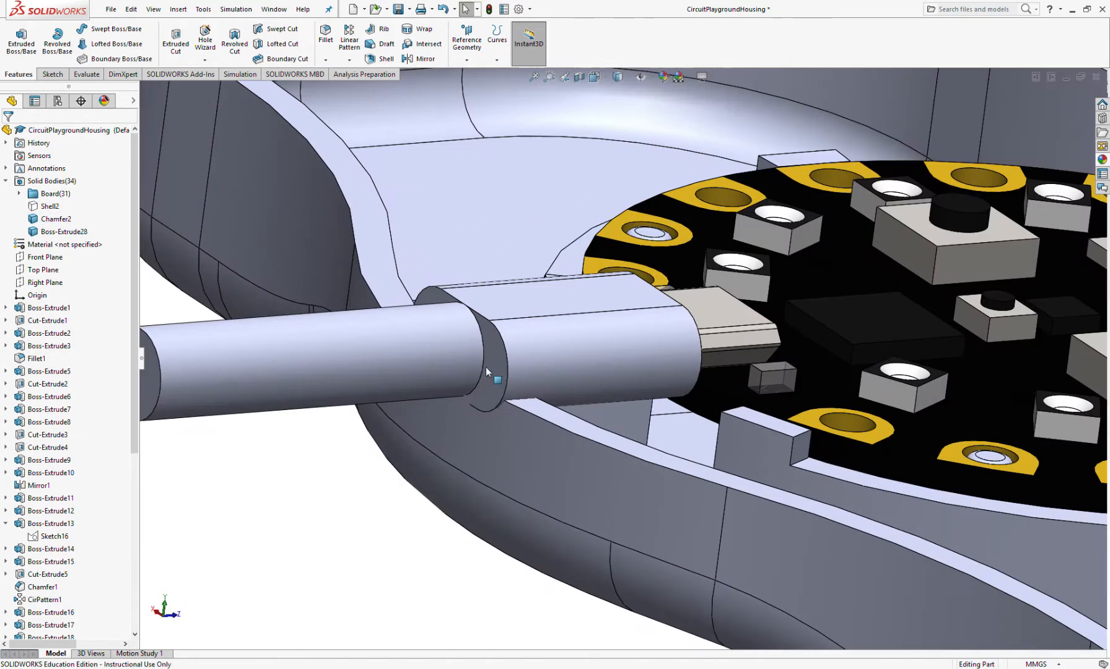
middle_drag(529, 370, 610, 335)
Show the hidden Shell2 upper housing body so the housing is closed around the plug.
click(53, 206)
key(space)
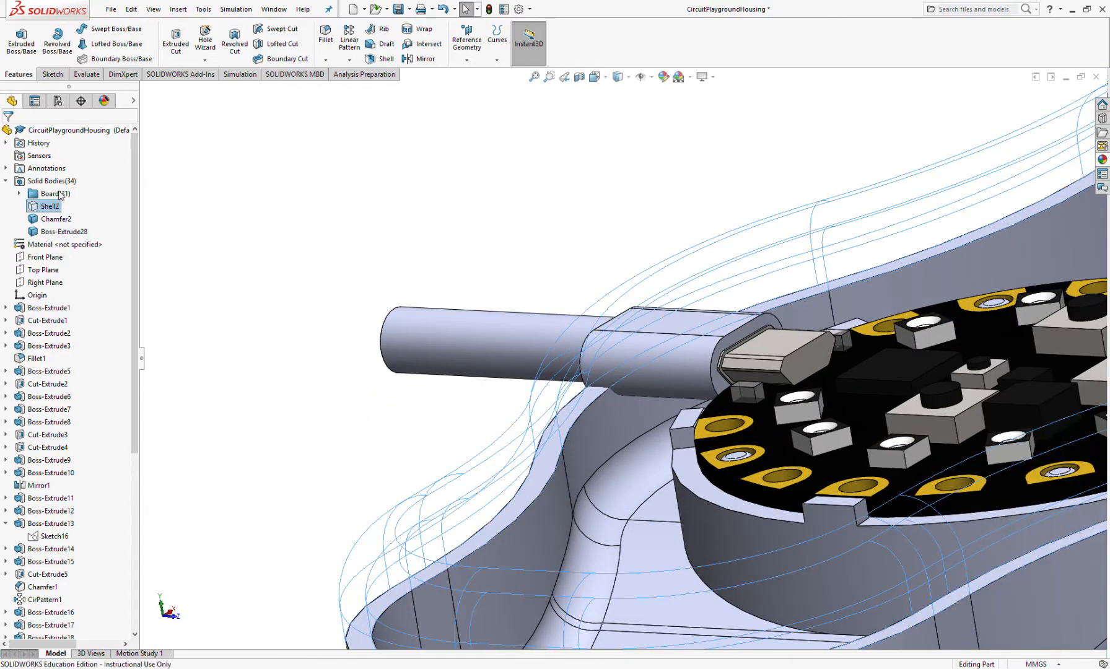
click(59, 191)
middle_drag(438, 375, 614, 371)
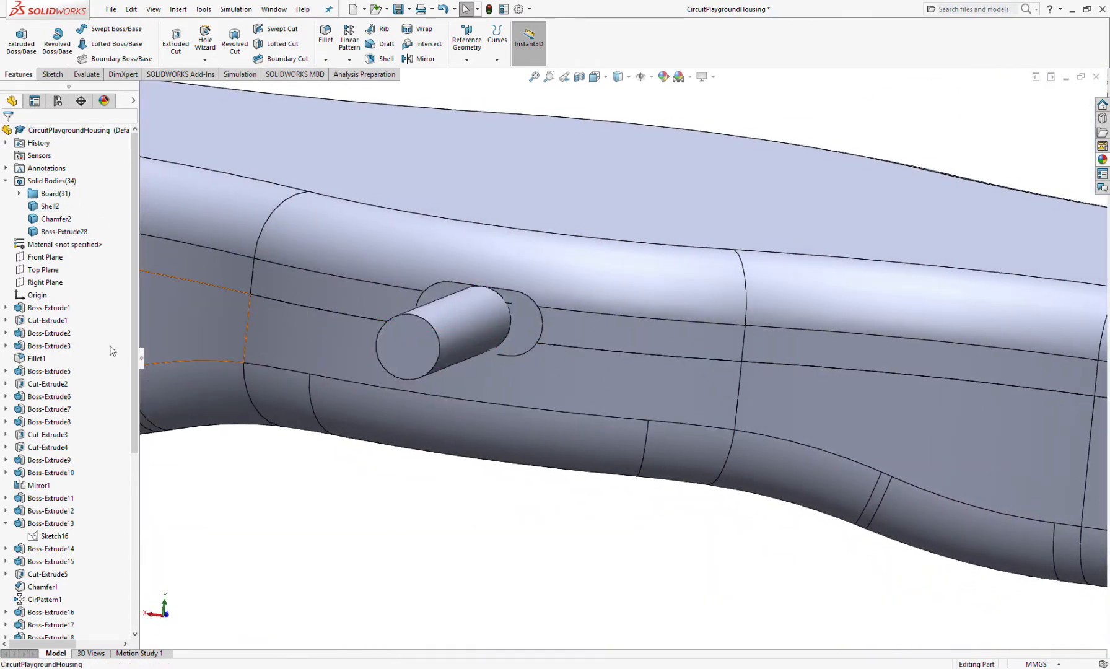
Start a sketch on the Front Plane and view it from the back, where the cable exits.
click(45, 257)
middle_drag(458, 349, 361, 335)
scroll(362, 336, up, 4)
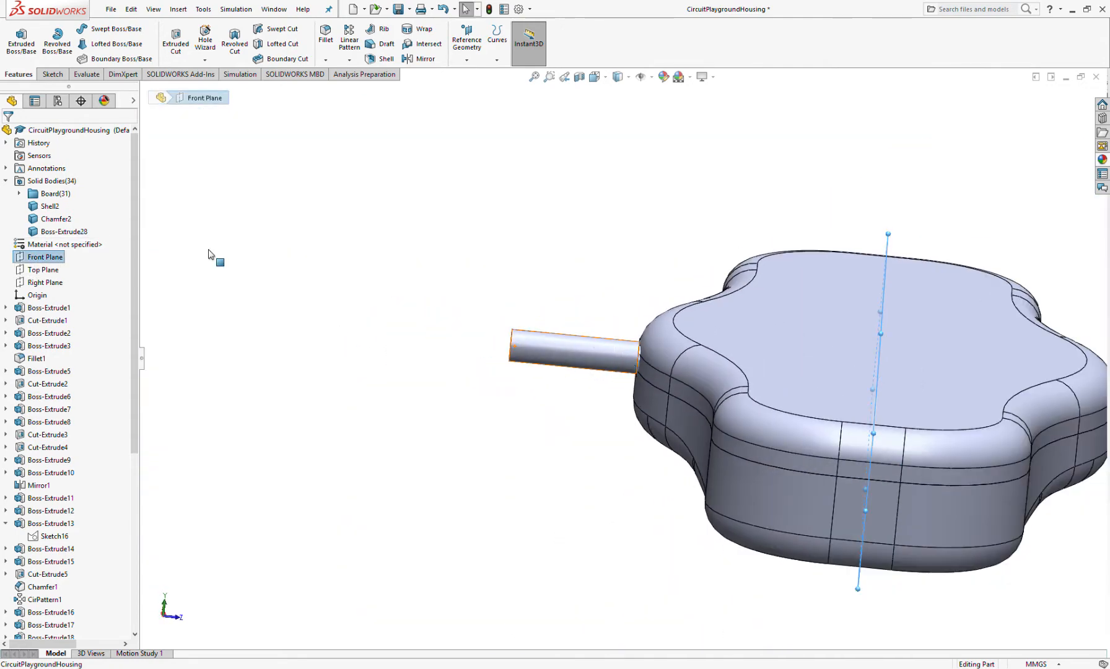
click(52, 74)
click(16, 41)
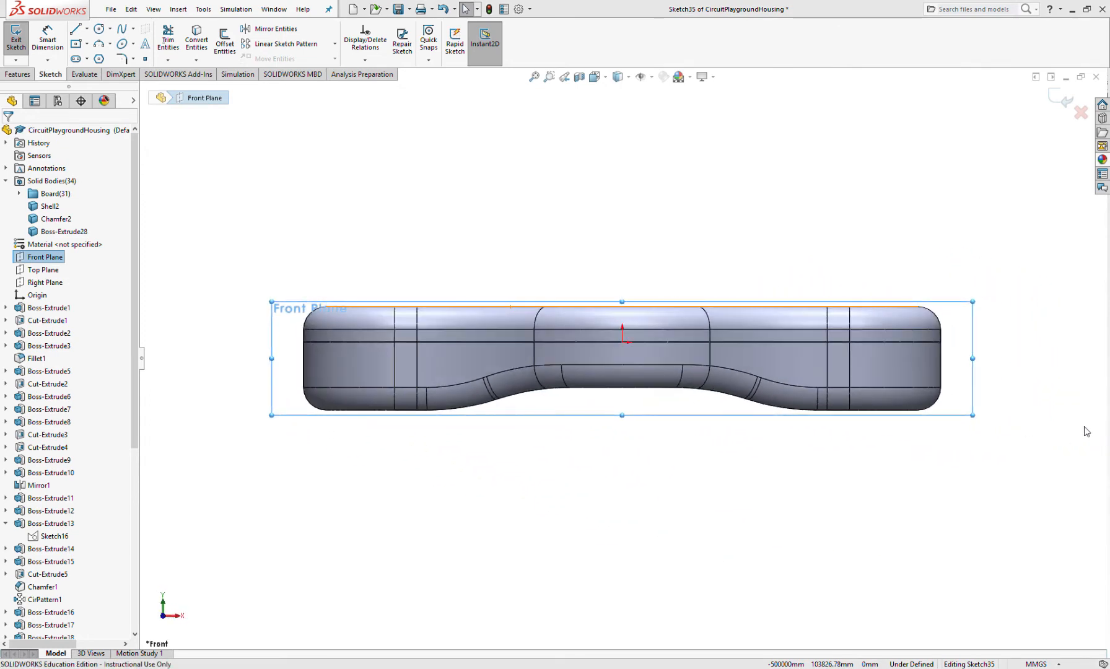
scroll(639, 478, down, 8)
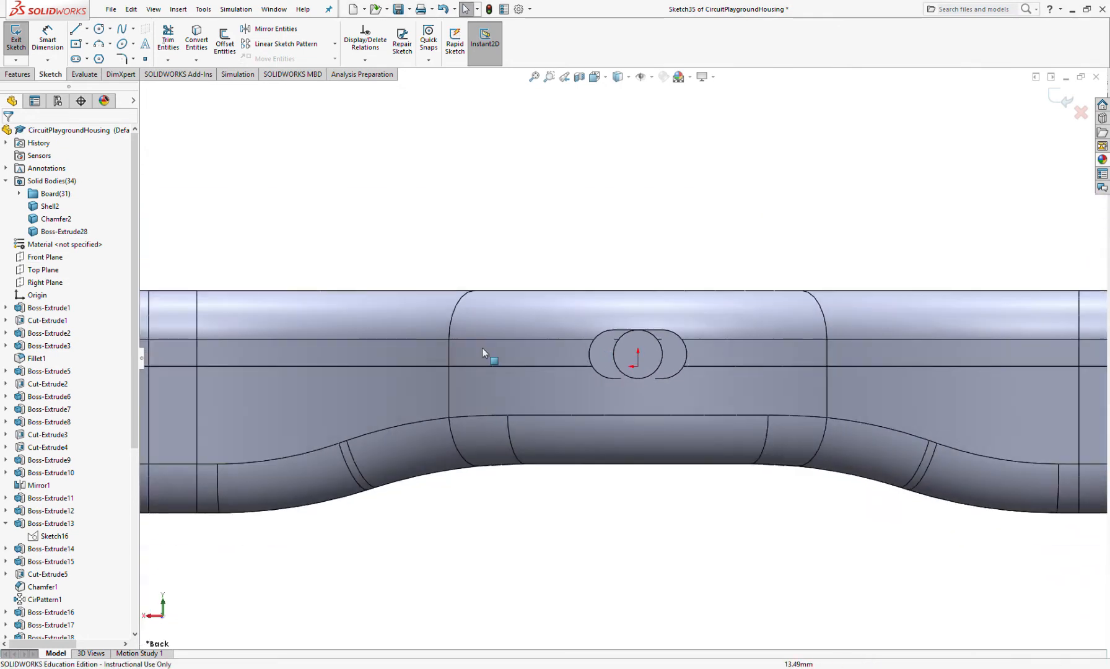
Examine where the plug and cable pass through the housing wall, finishing in the back view.
scroll(482, 348, up, 5)
middle_drag(369, 365, 443, 375)
click(426, 373)
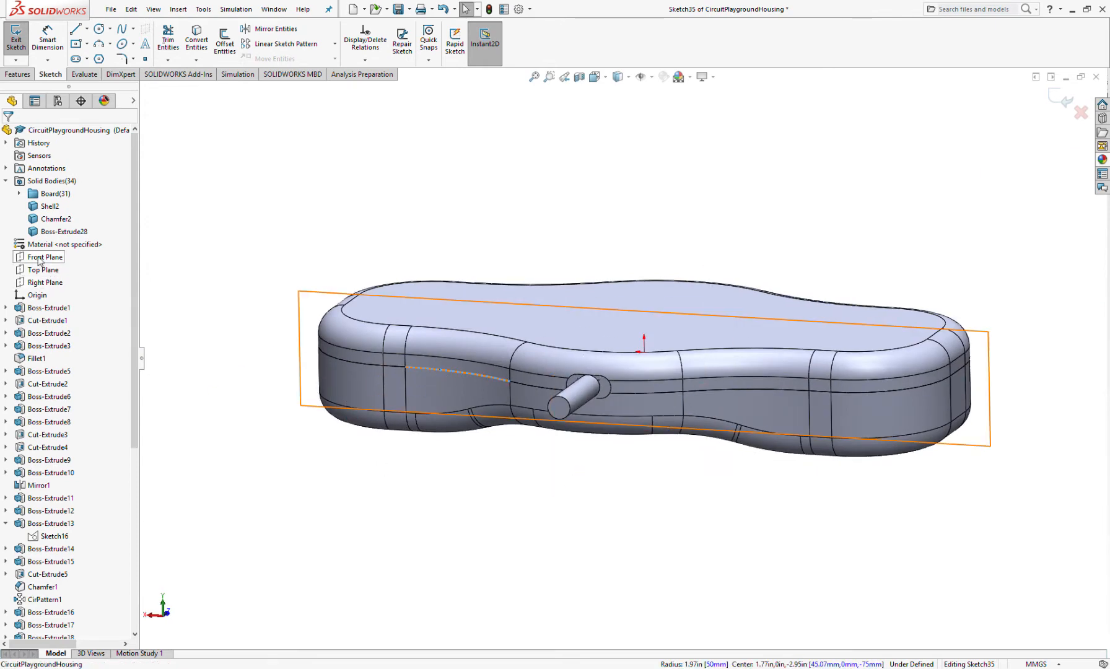
click(50, 206)
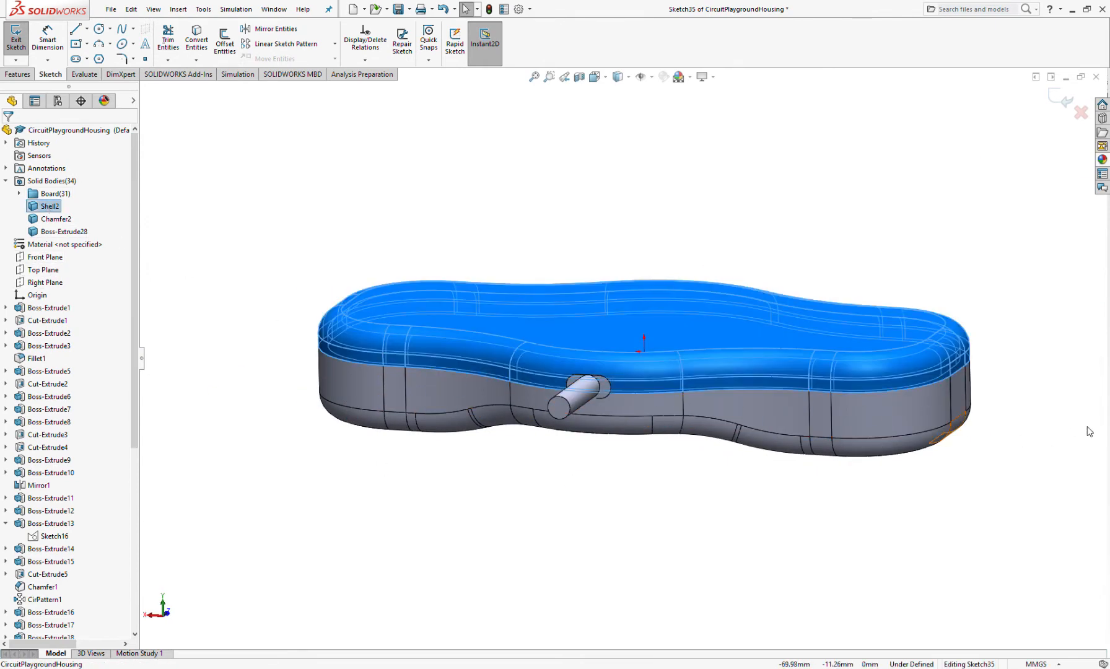
key(ctrl+8)
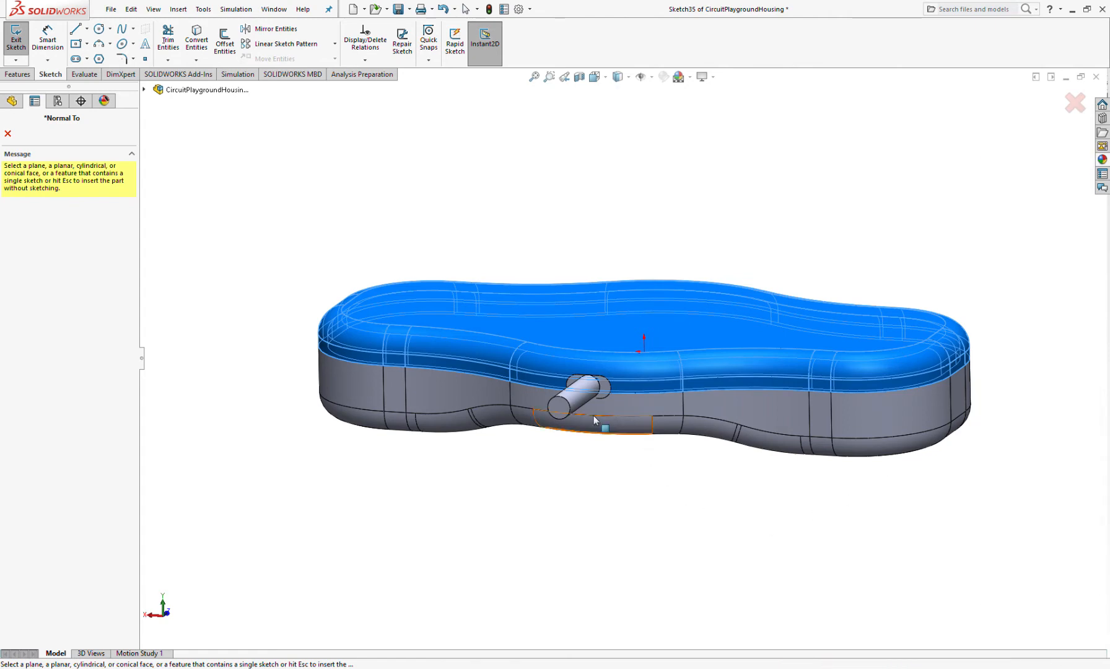
click(1012, 416)
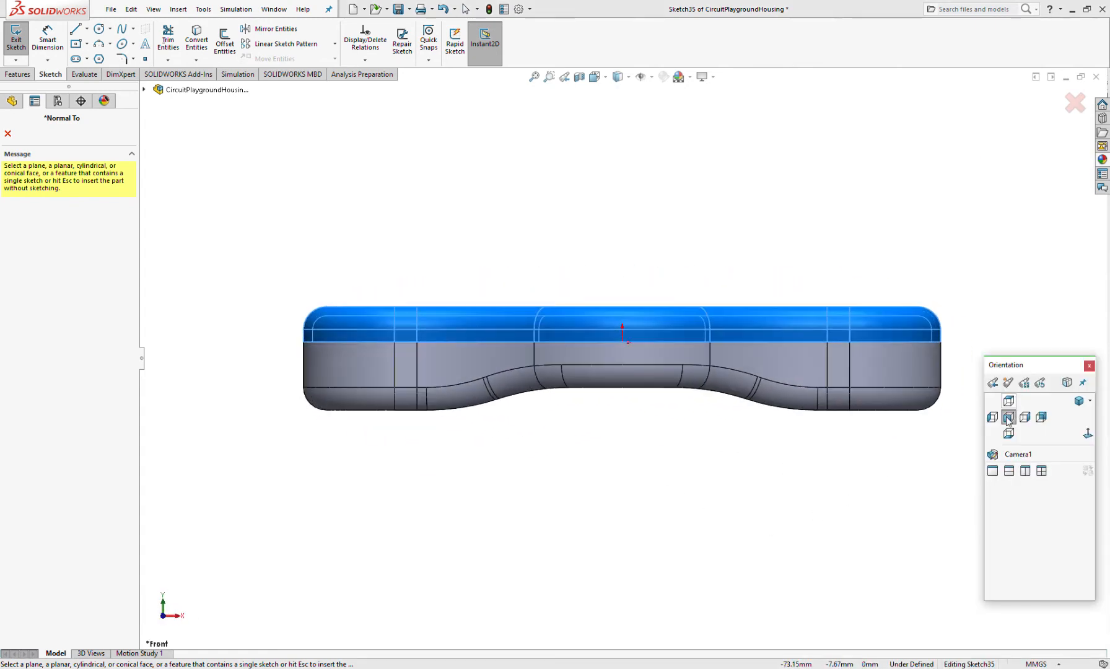
click(1048, 416)
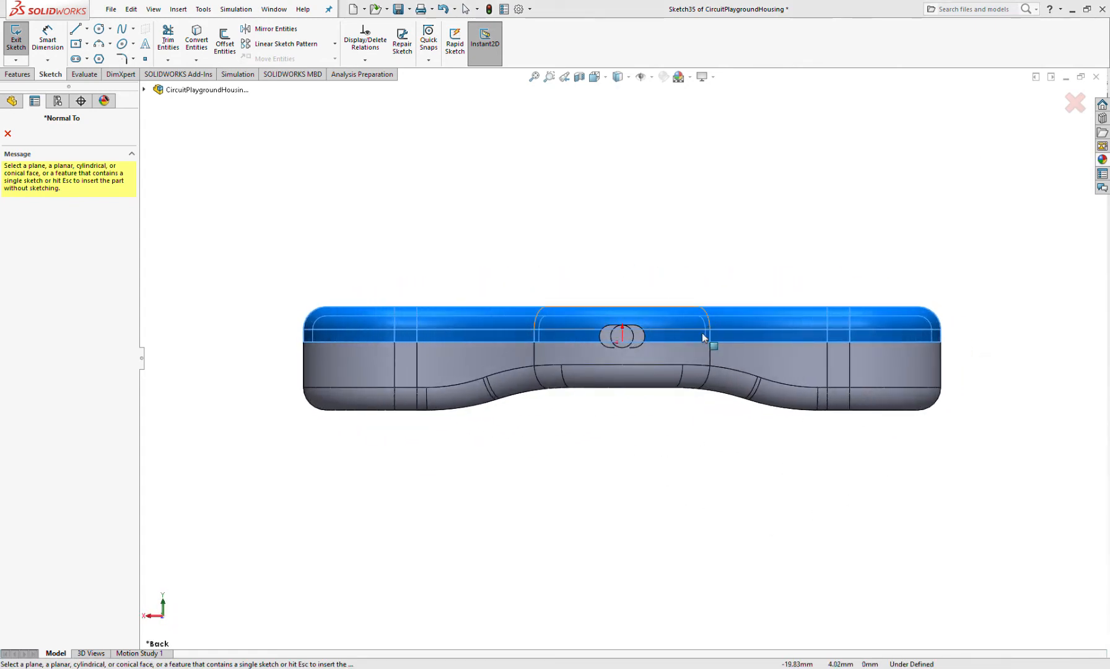
scroll(656, 338, down, 5)
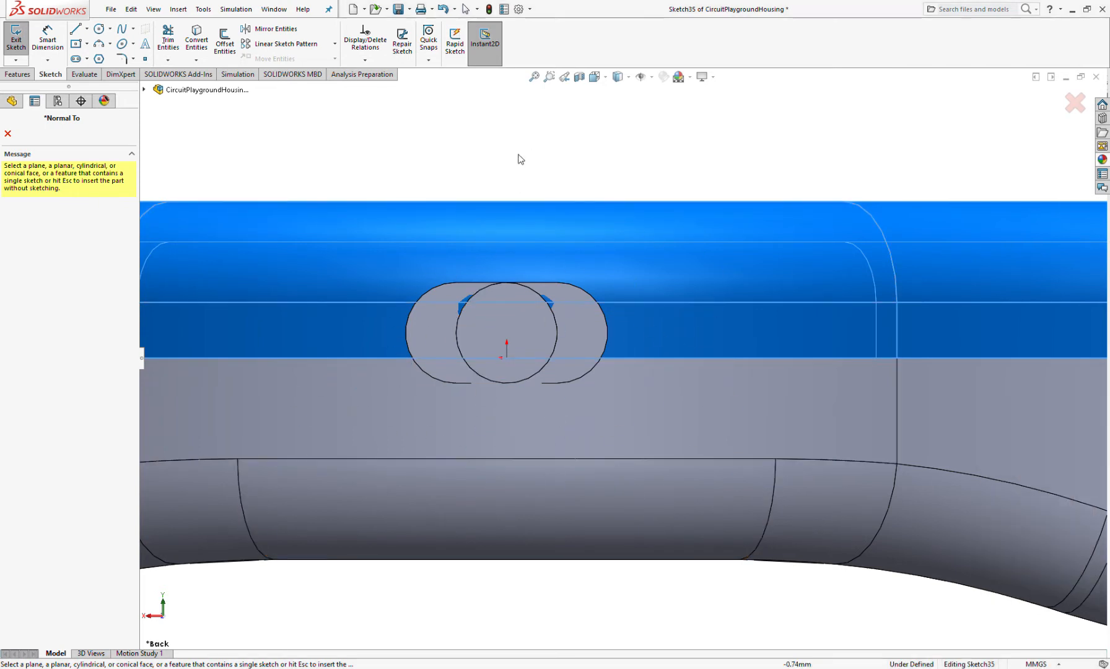
scroll(437, 171, up, 2)
click(8, 134)
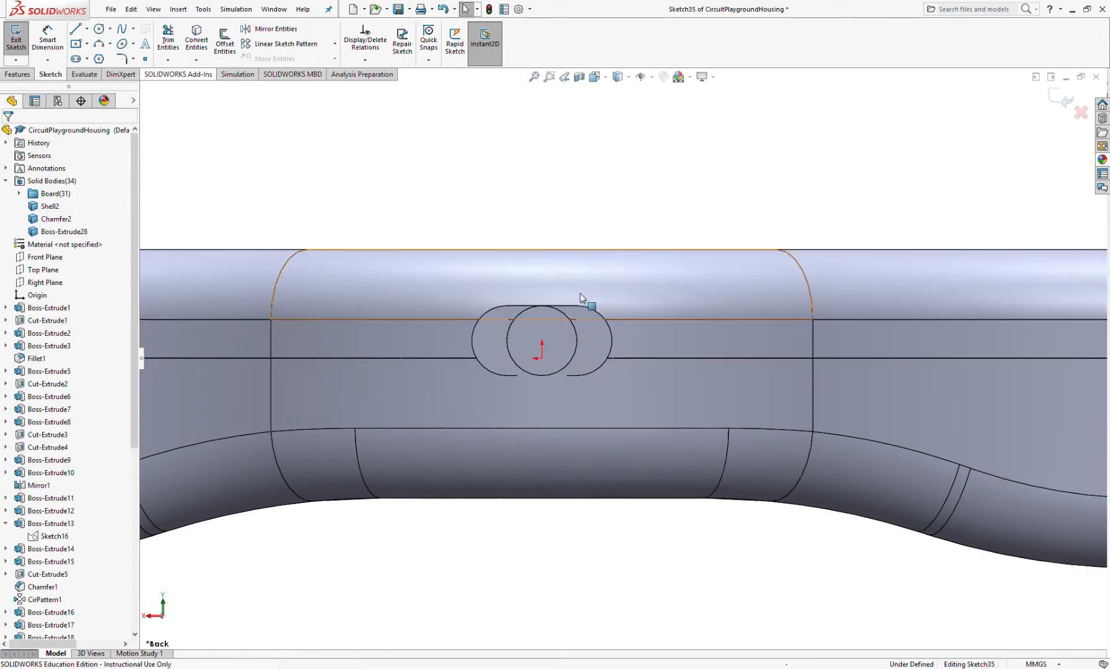
Sketch a horizontal centre-point slot with dimensions, about 29.1 mm long overall and 9.4 mm wide, centred on the origin.
scroll(582, 277, down, 1)
click(99, 45)
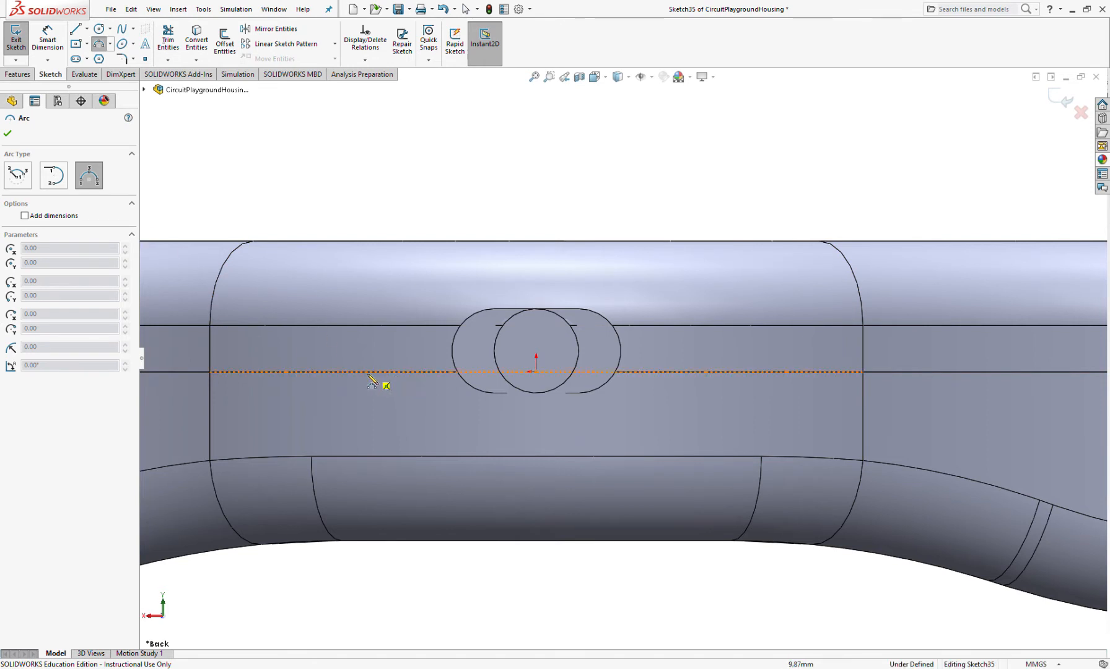
scroll(621, 356, up, 2)
scroll(571, 402, down, 2)
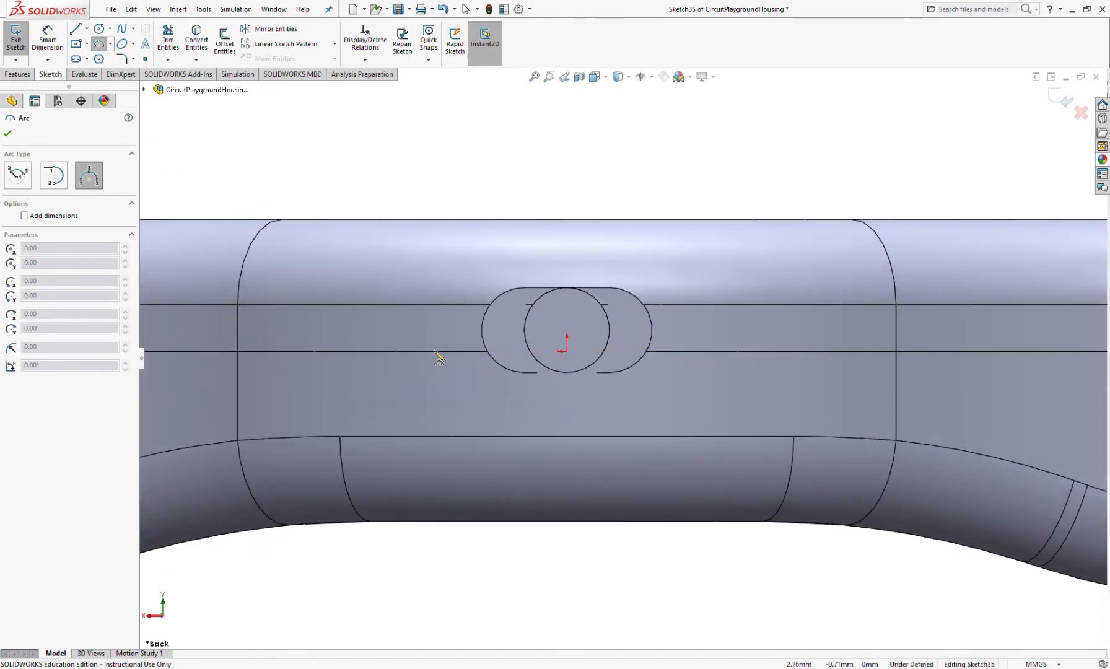
click(81, 59)
click(54, 180)
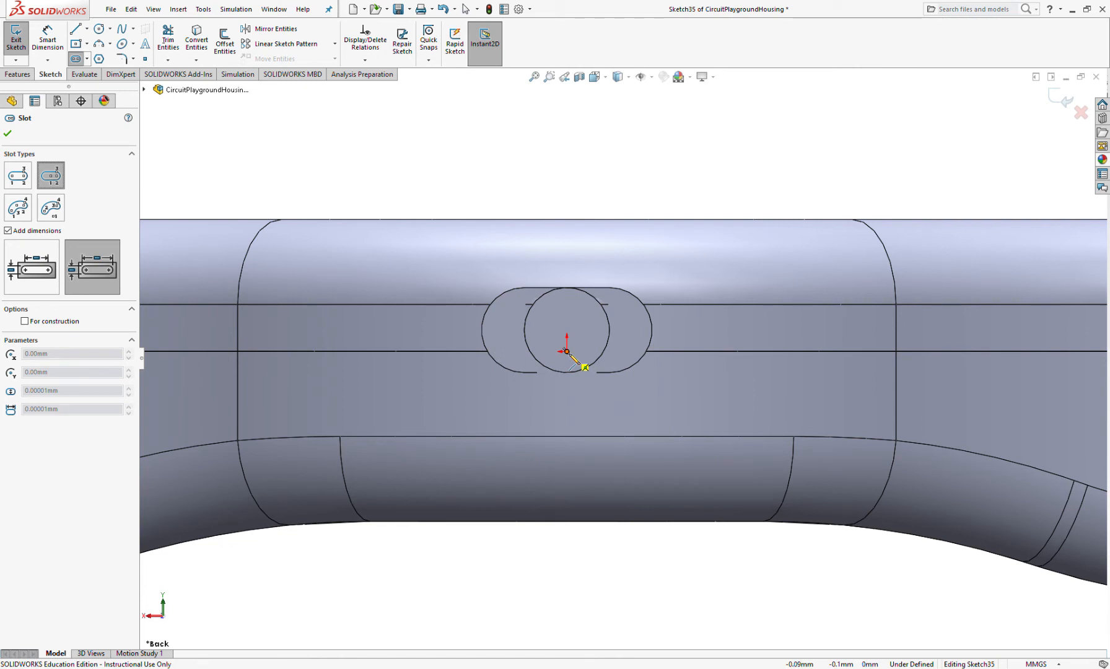
click(398, 352)
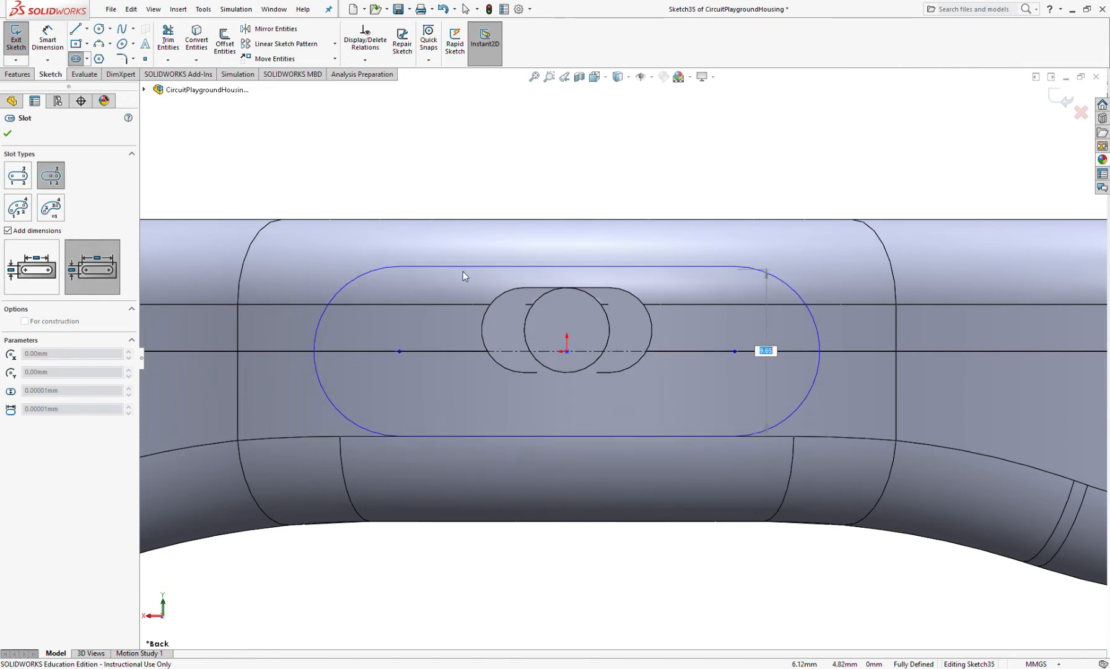
click(463, 273)
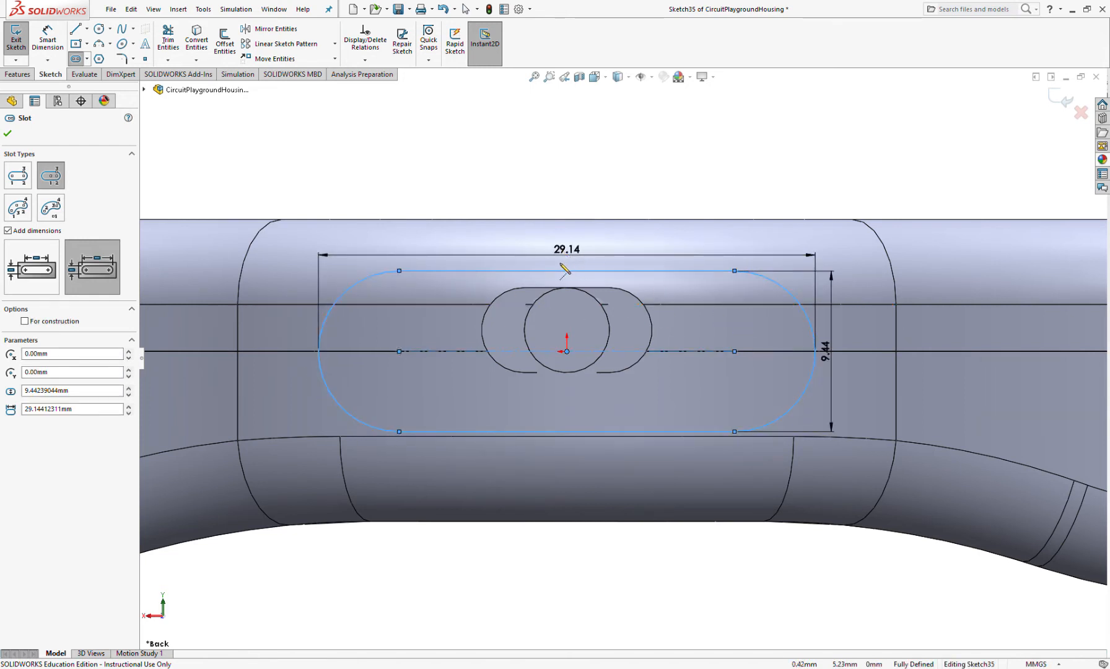
Set the slot's overall length to 15 mm and its width to 10 mm.
key(Escape)
click(573, 251)
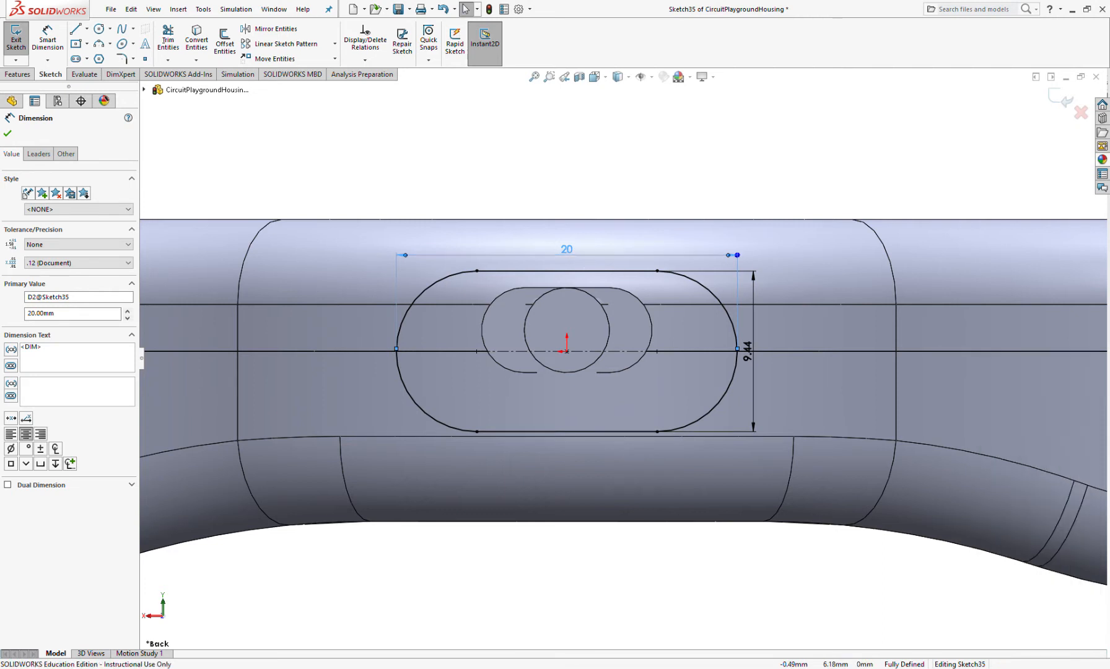
double_click(570, 251)
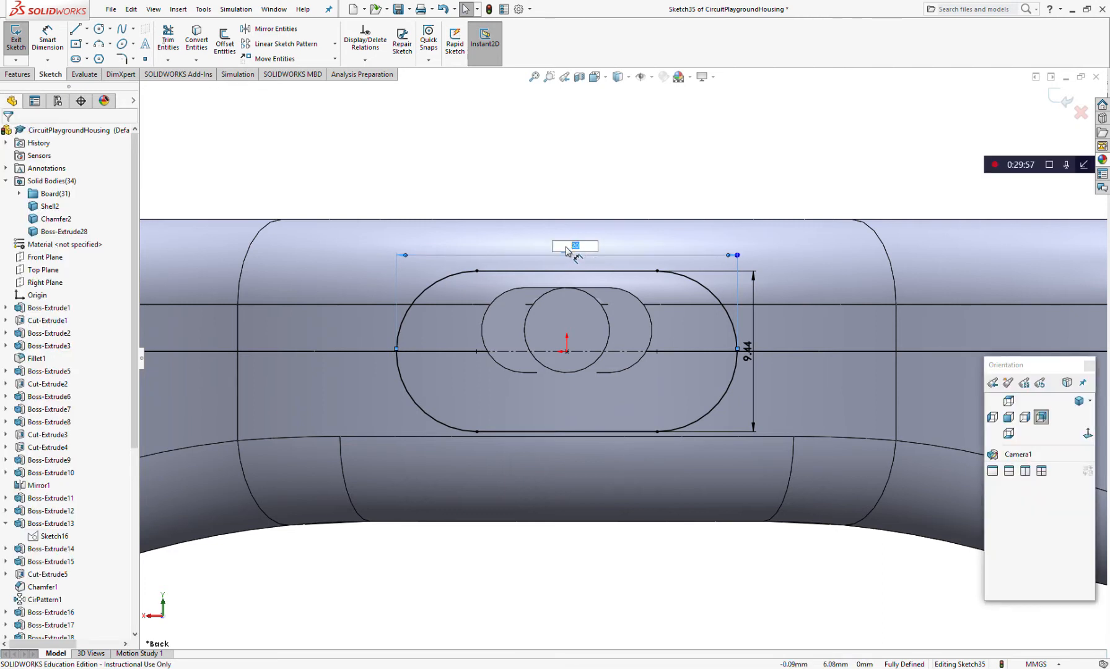
text(15)
key(Return)
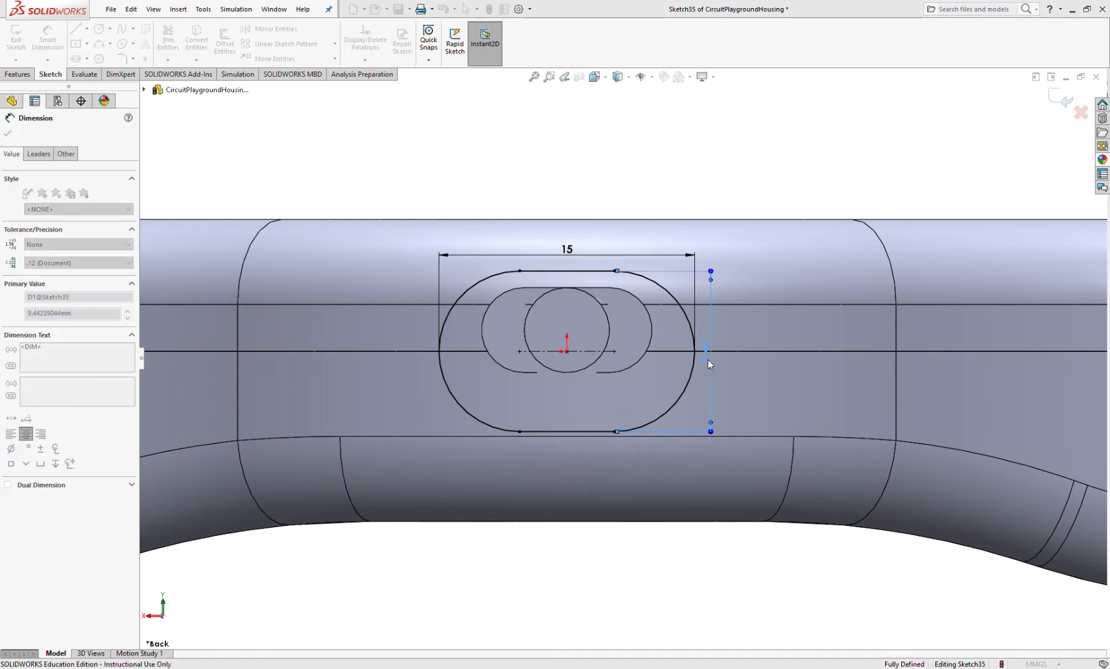
click(707, 359)
text(10)
key(Return)
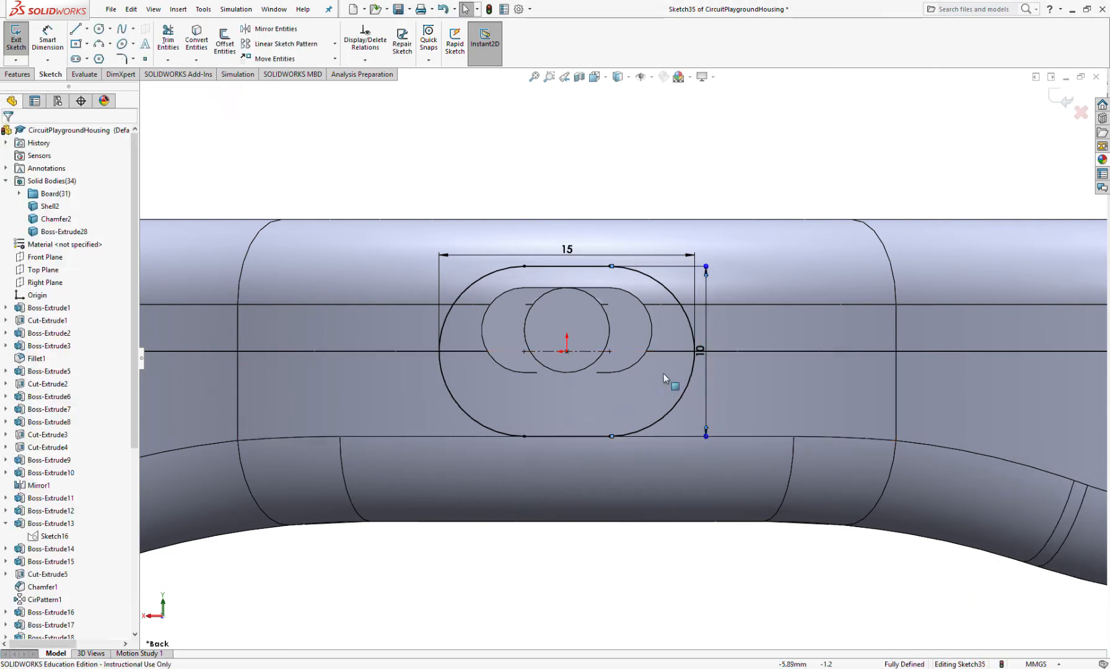
Draw a horizontal line across the slot's full length at mid-height and trim away the lower half of the slot.
click(75, 29)
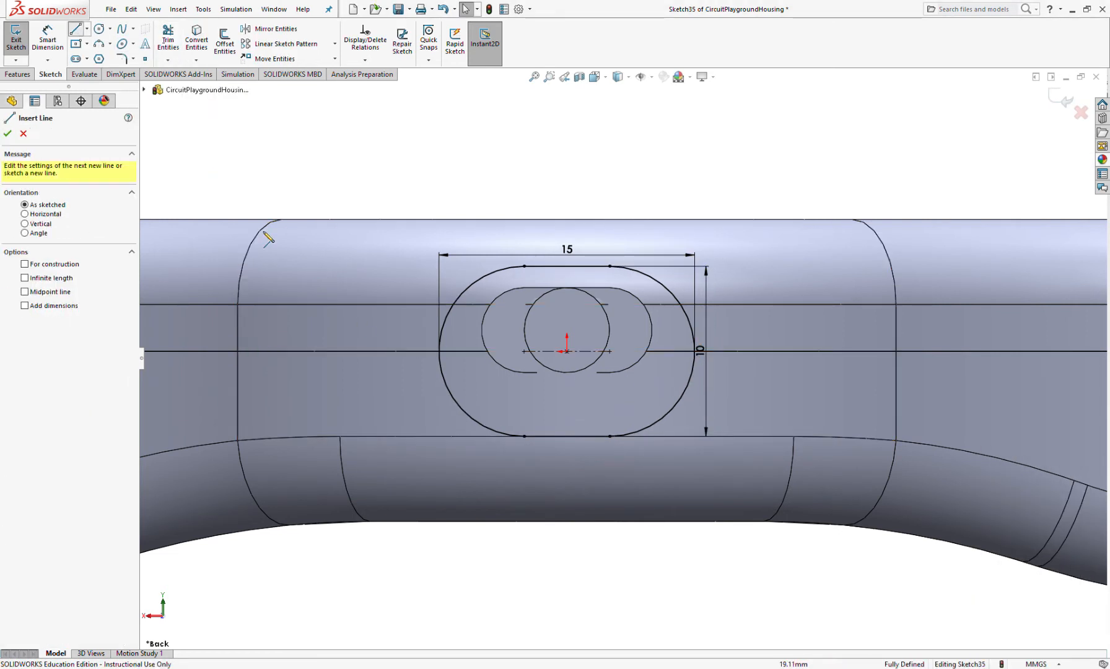
click(439, 351)
click(694, 351)
key(Escape)
click(169, 39)
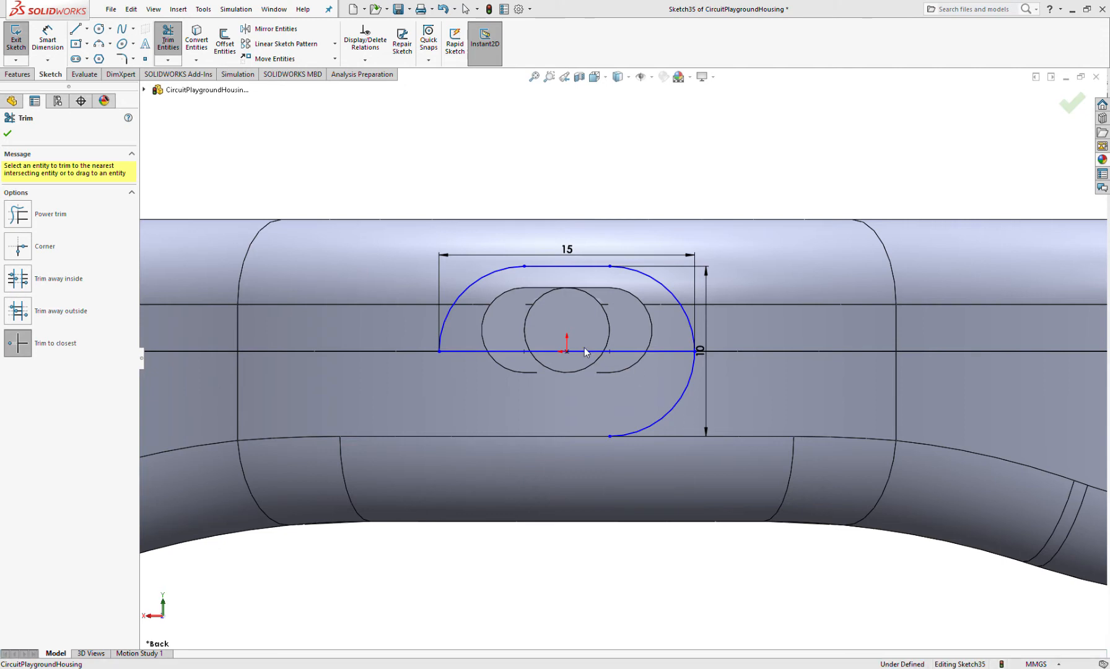
key(Escape)
Test the half-slot by moving its base corner, and make both end arcs tangent to the upper line.
scroll(608, 311, down, 5)
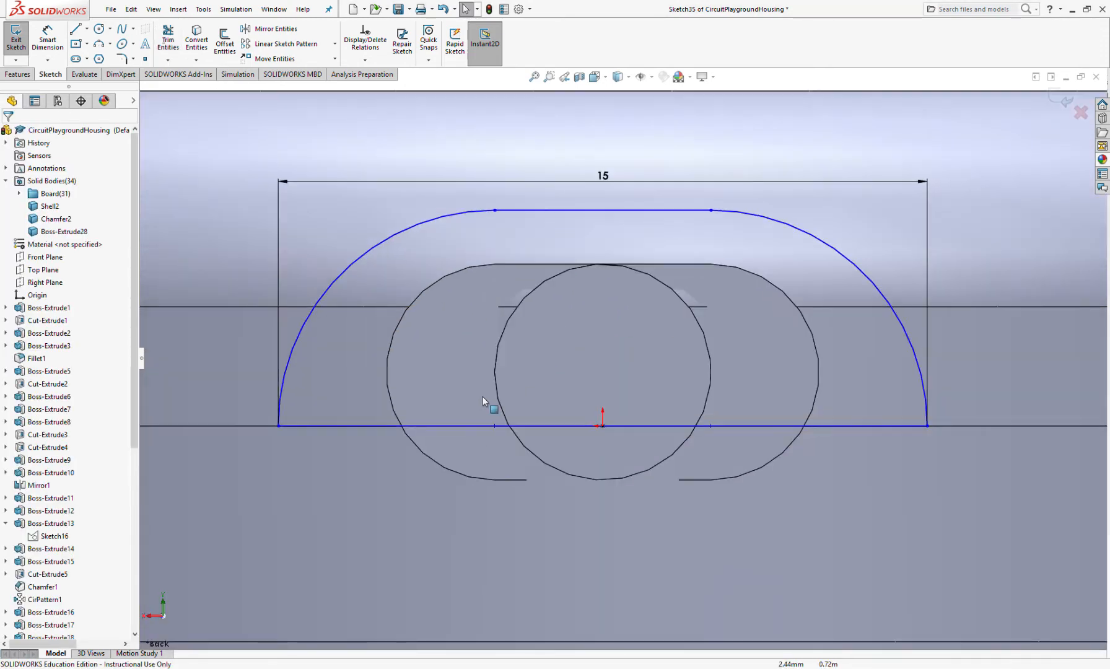
mouse_move(279, 425)
mouse_down()
mouse_move(300, 335)
mouse_move(396, 359)
mouse_move(304, 376)
mouse_up()
click(441, 229)
ctrl+click(518, 218)
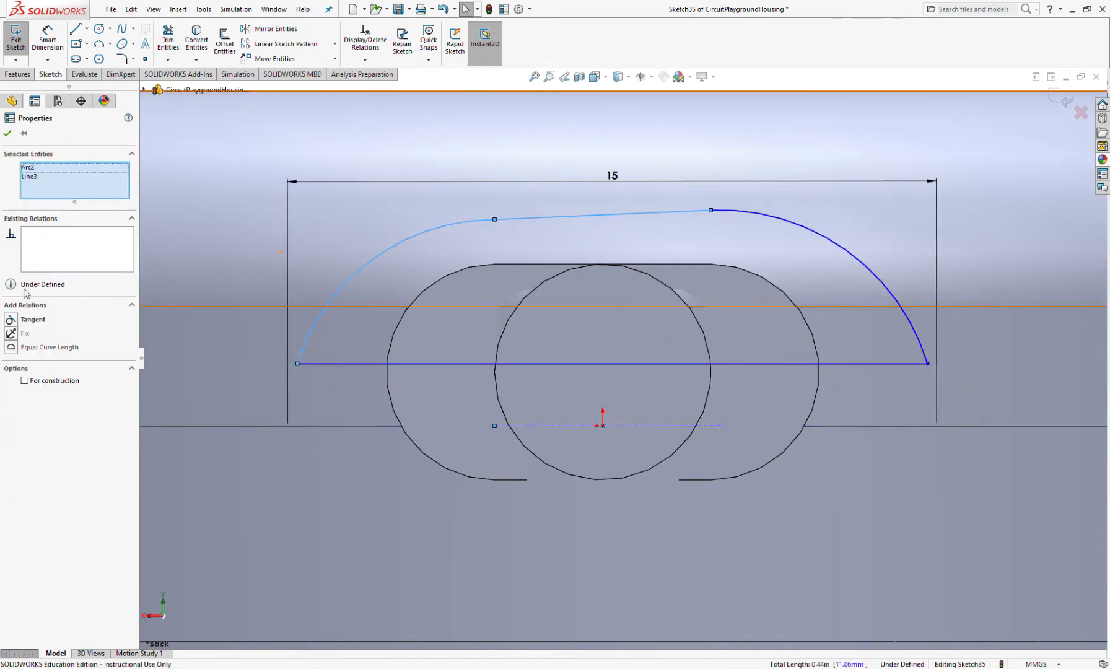
click(12, 320)
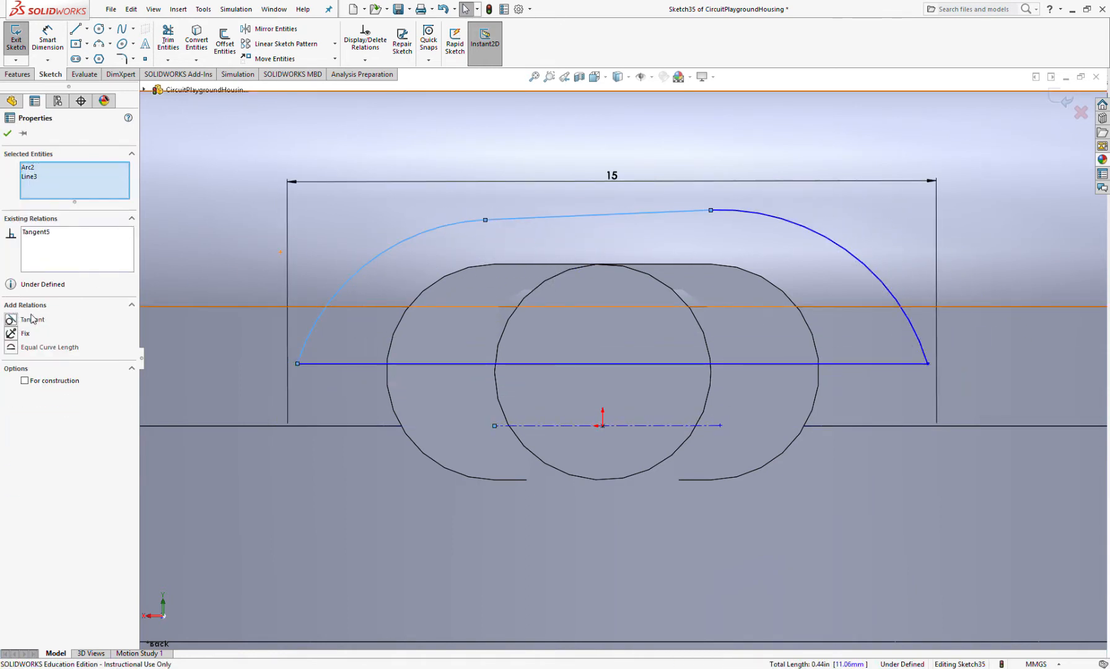
click(724, 212)
key(space)
ctrl+click(595, 215)
click(14, 321)
key(Escape)
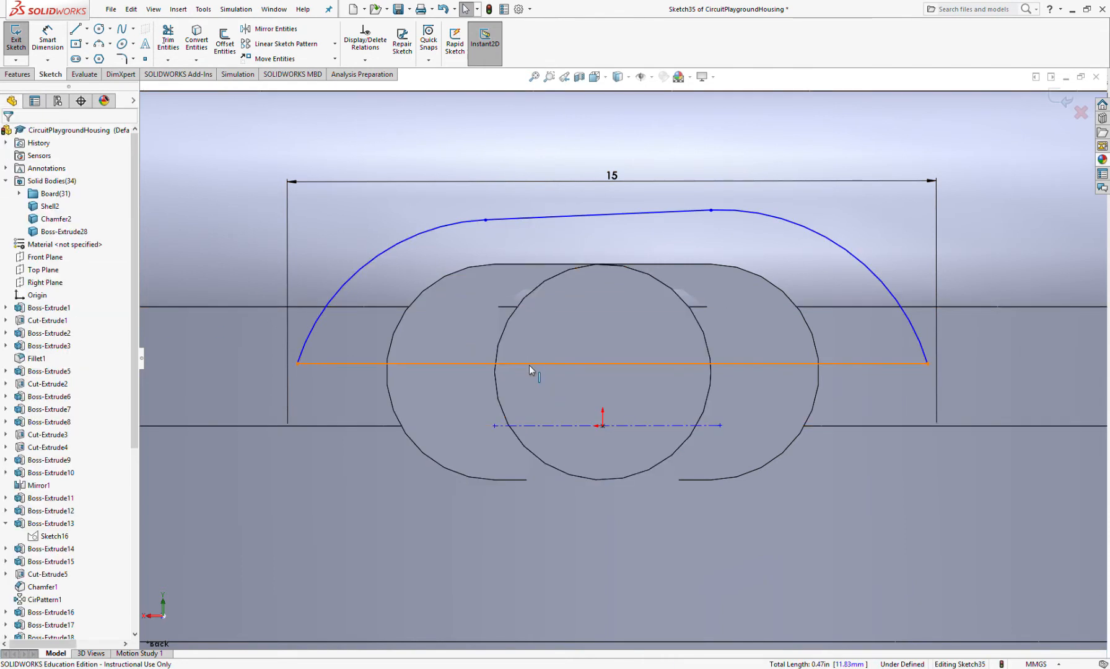
Make the half-slot's base line collinear with the housing edge that runs through the origin.
click(529, 366)
ctrl+click(340, 425)
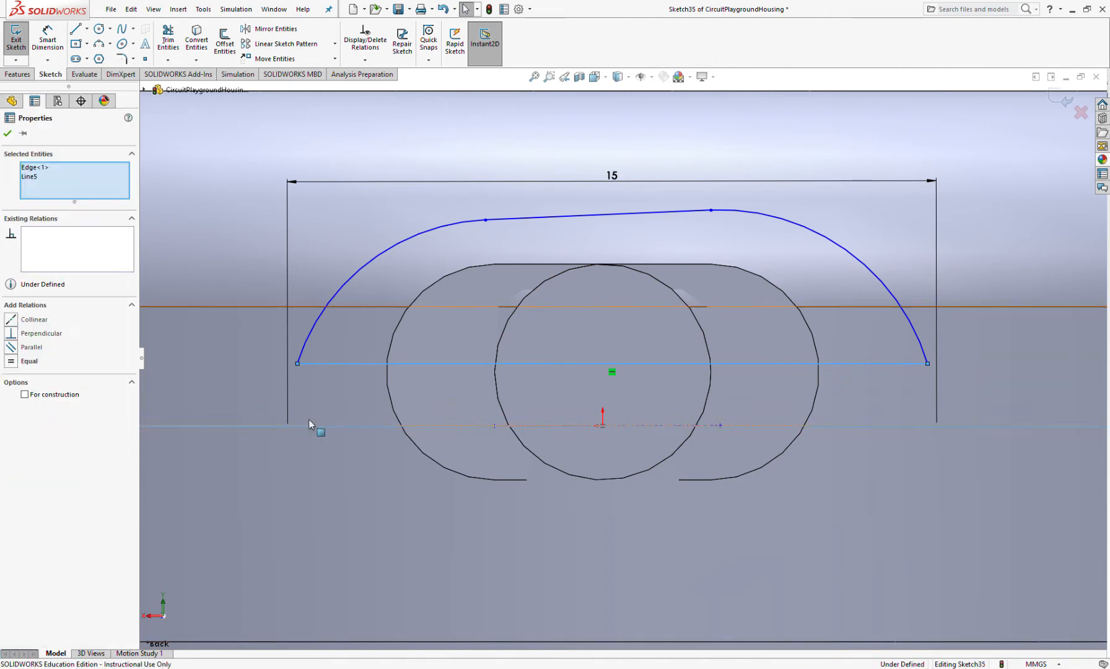
click(11, 321)
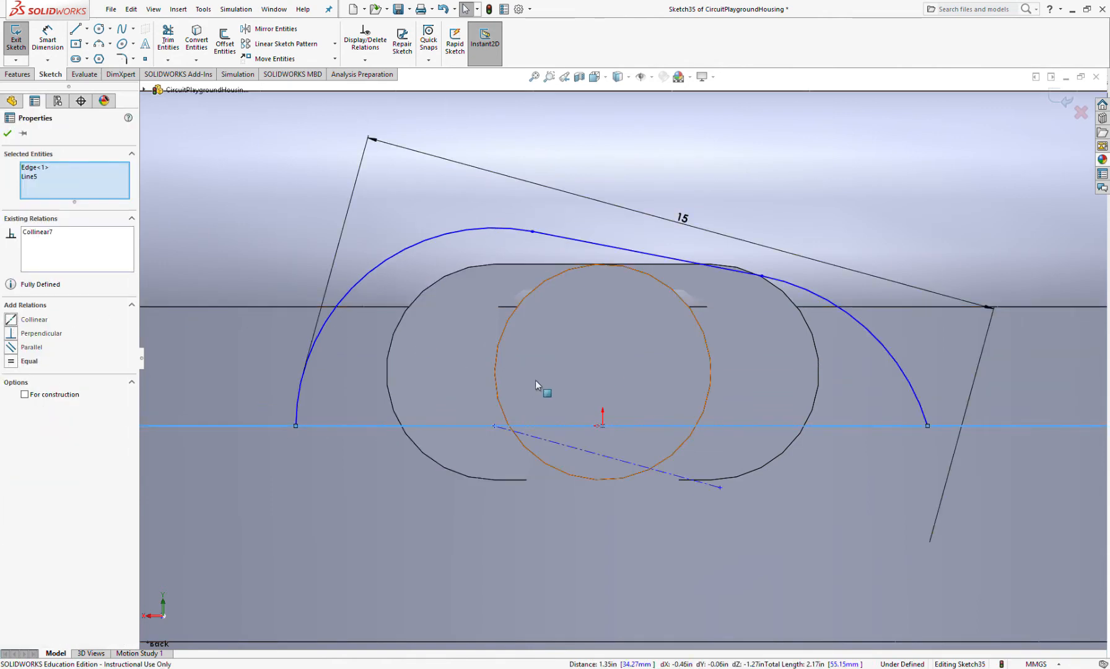
key(Escape)
Place the arc centre points on the base line and make the profile's upper line horizontal.
scroll(585, 384, up, 4)
mouse_move(668, 420)
mouse_down()
mouse_move(677, 388)
mouse_move(651, 394)
mouse_move(663, 437)
mouse_move(659, 332)
mouse_move(677, 390)
mouse_move(668, 400)
mouse_move(638, 374)
mouse_move(676, 393)
mouse_move(587, 391)
mouse_move(540, 374)
mouse_move(551, 394)
mouse_up()
click(631, 395)
key(Delete)
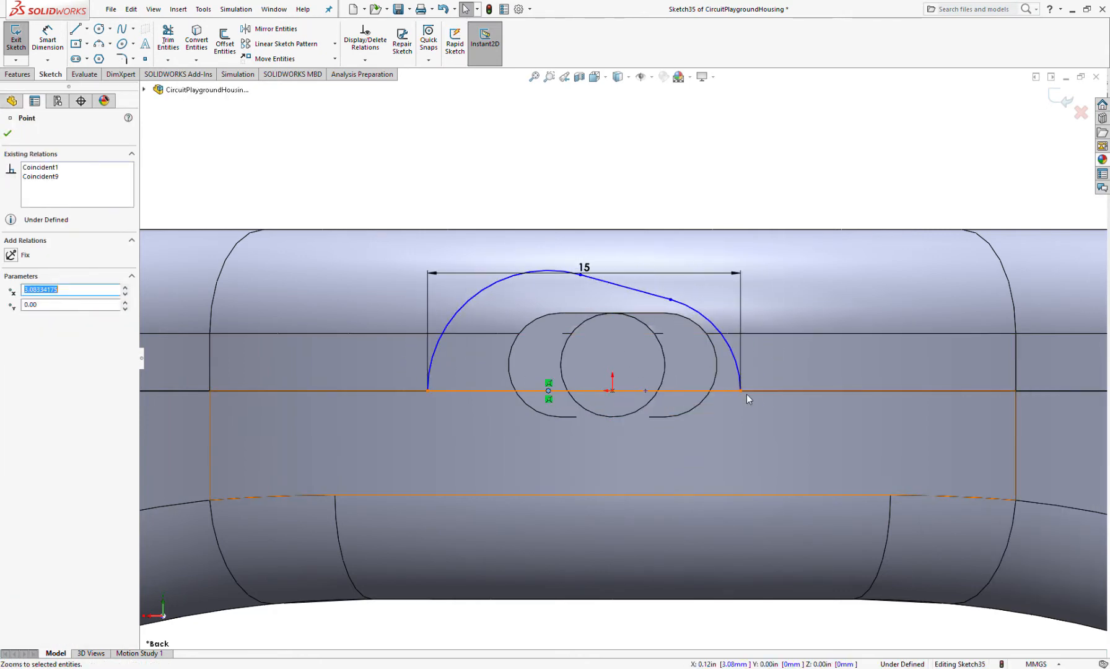
click(642, 296)
click(11, 255)
key(Escape)
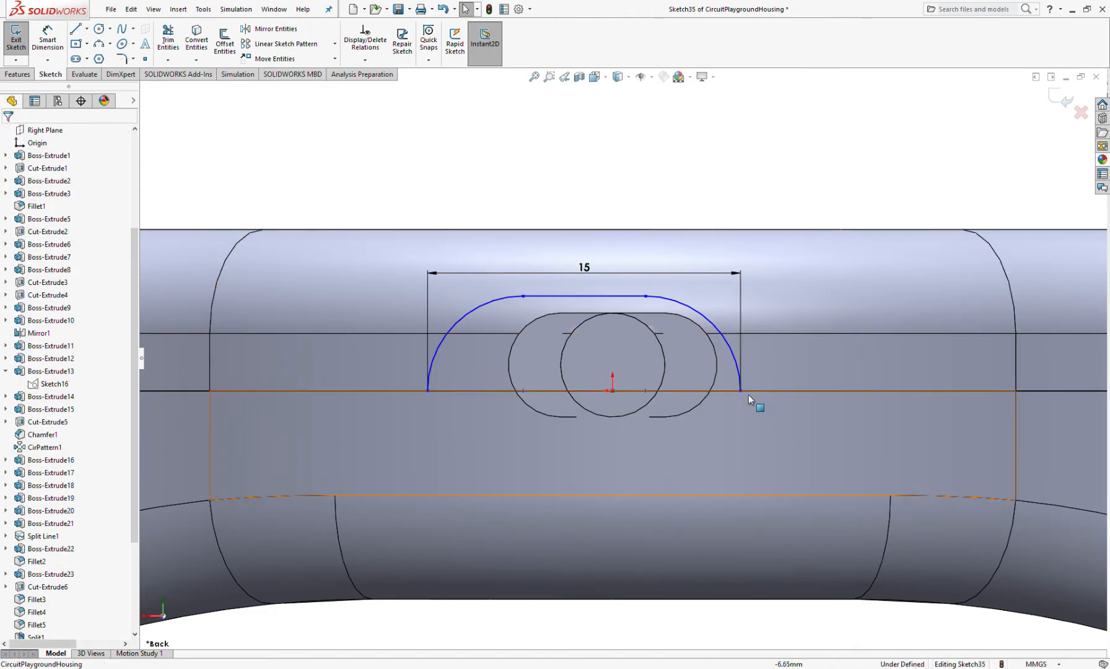
Centre the profile by making the base line's midpoint coincident with the origin.
drag(743, 395, 775, 391)
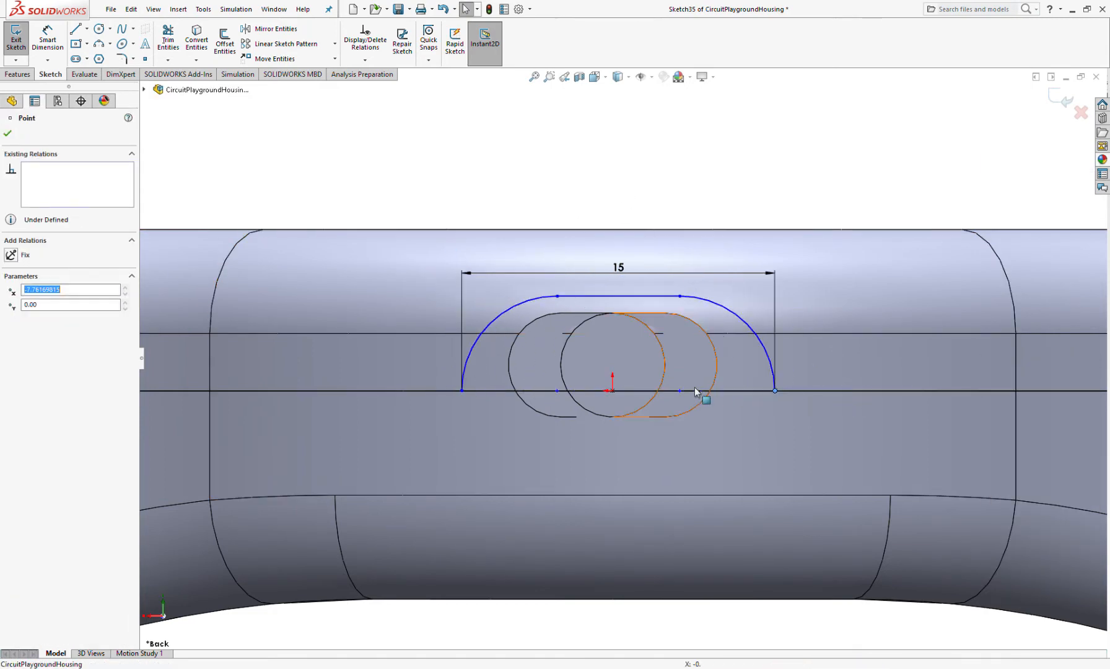
click(706, 391)
click(749, 408)
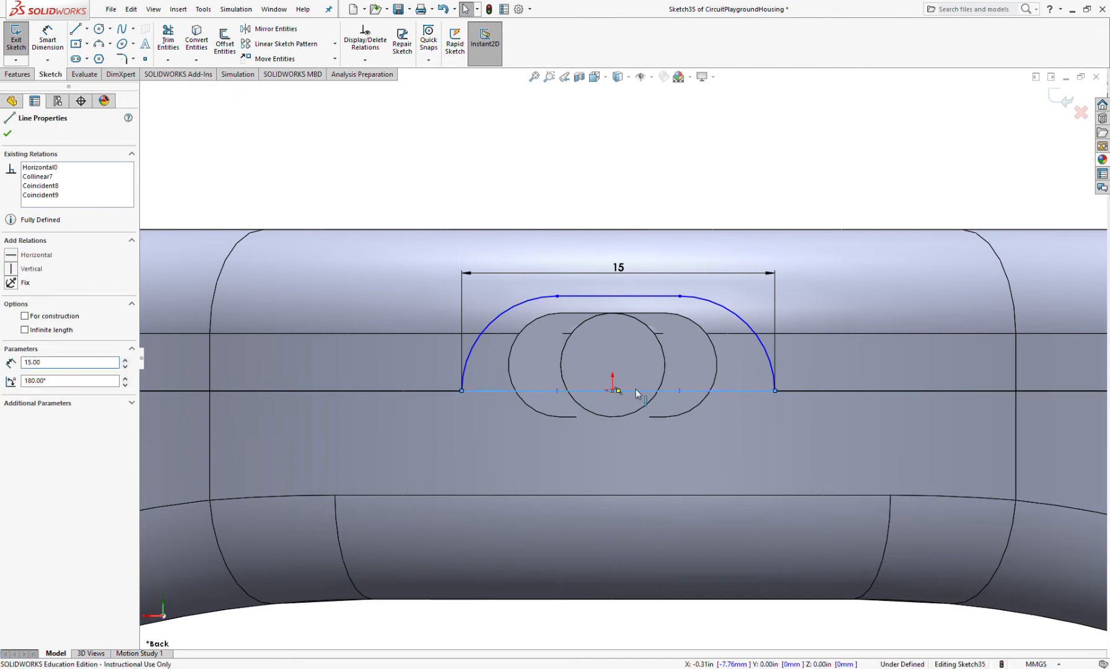
ctrl+click(613, 390)
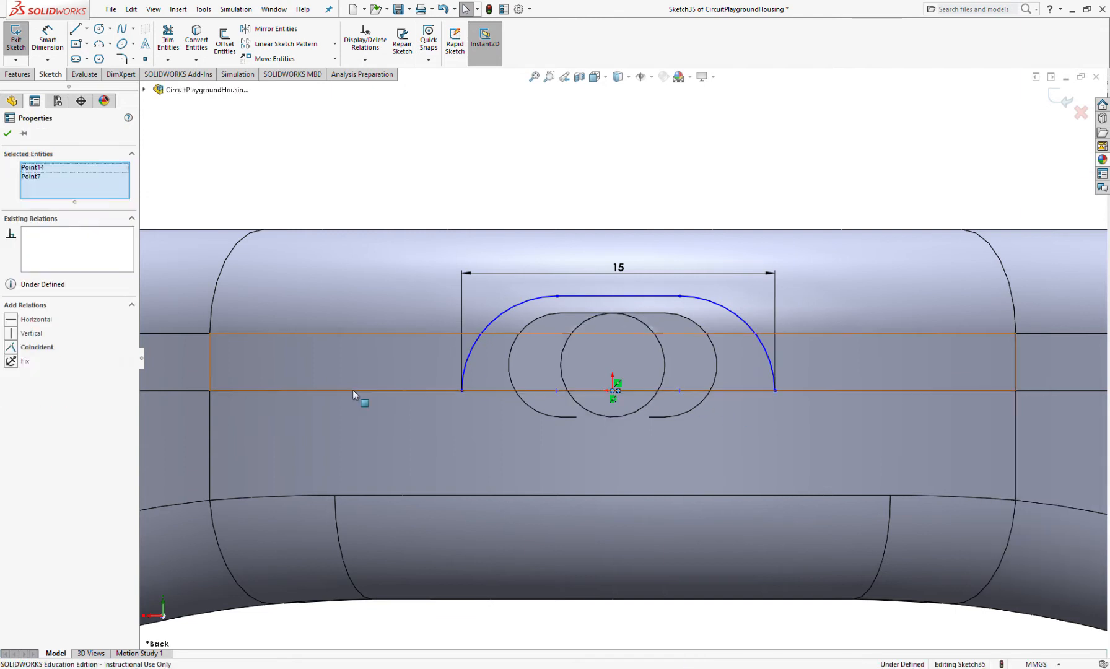
click(15, 348)
key(Escape)
Dimension the gap between the profile's upper line and the upper edge of the plug at 1 mm.
scroll(622, 267, down, 2)
mouse_move(568, 312)
mouse_down()
mouse_move(573, 319)
mouse_move(563, 317)
mouse_up()
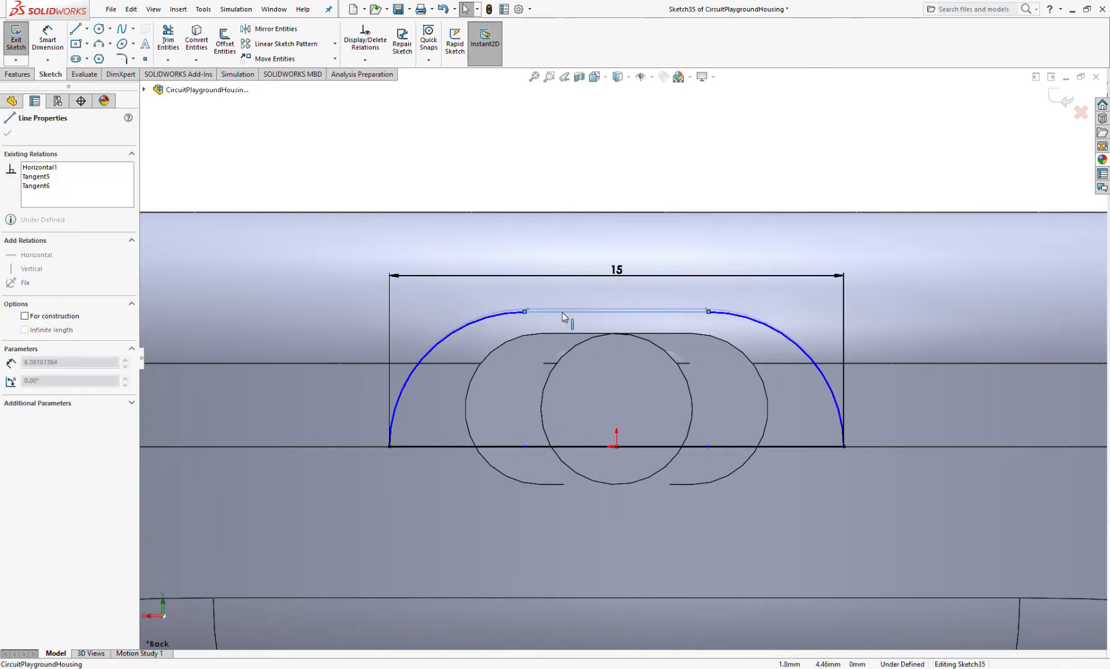
click(47, 40)
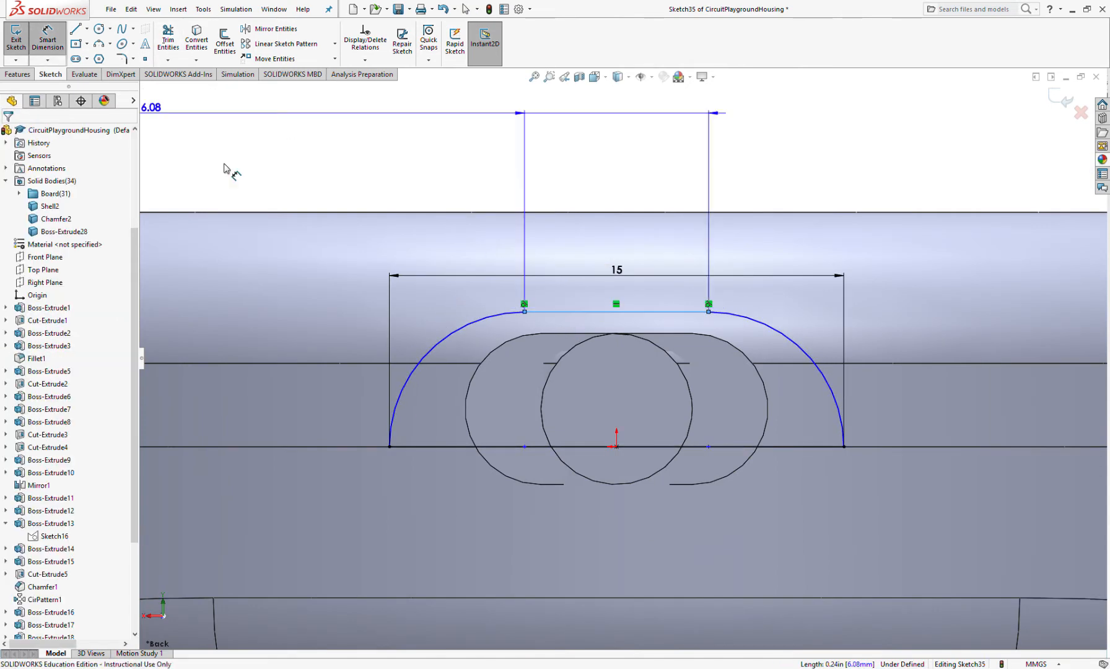
click(564, 334)
click(545, 322)
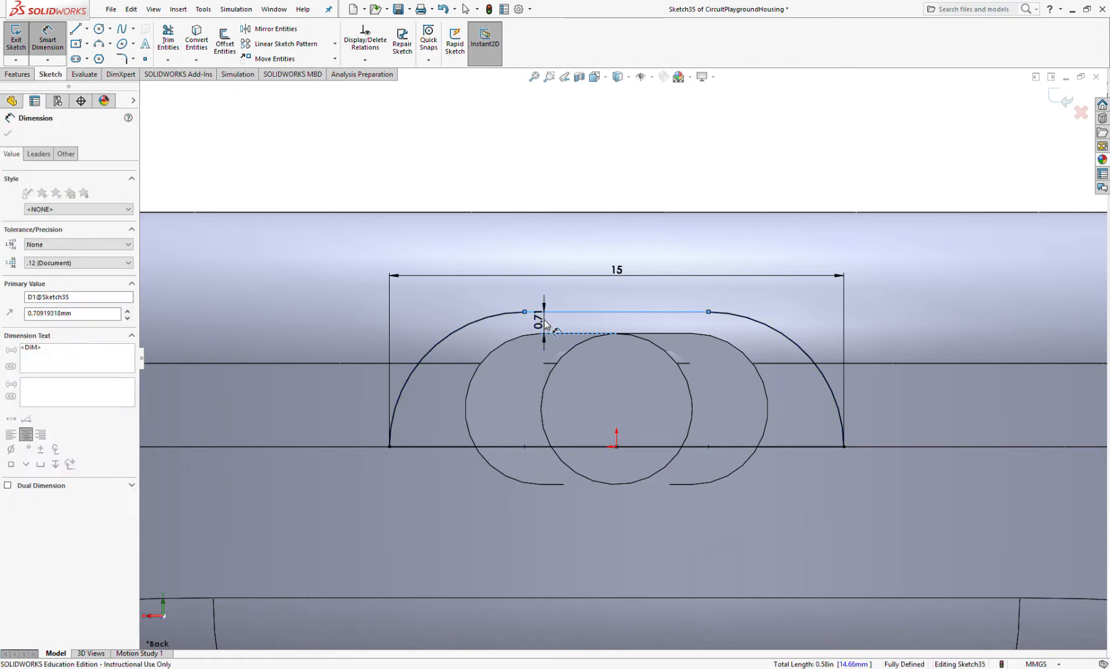
text(1)
key(Return)
key(space)
key(Escape)
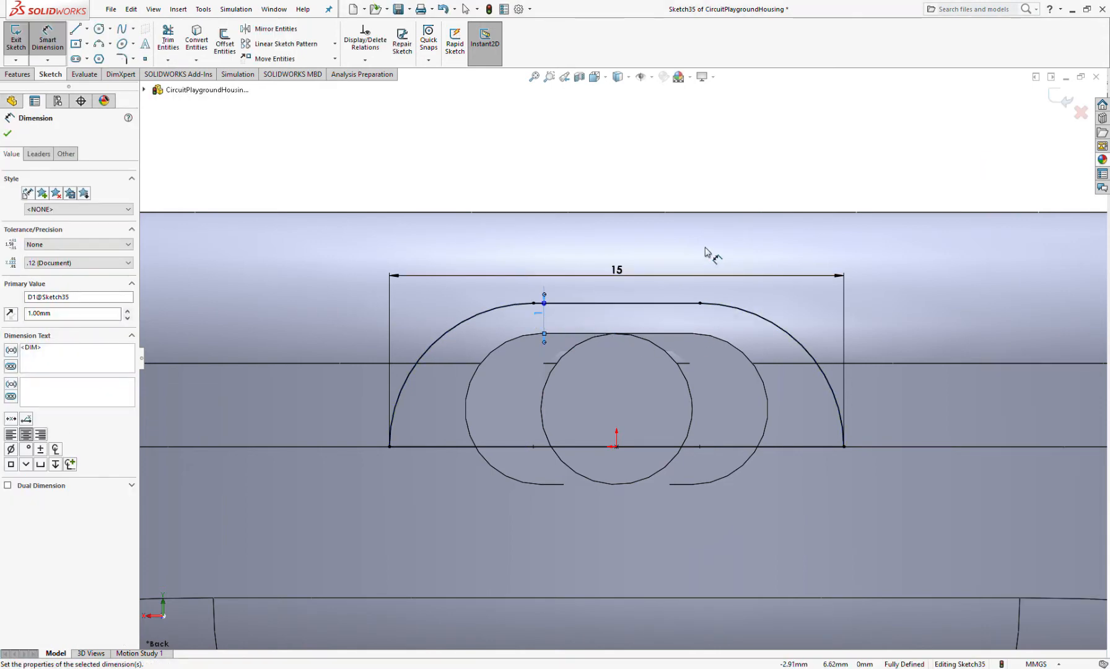
key(Escape)
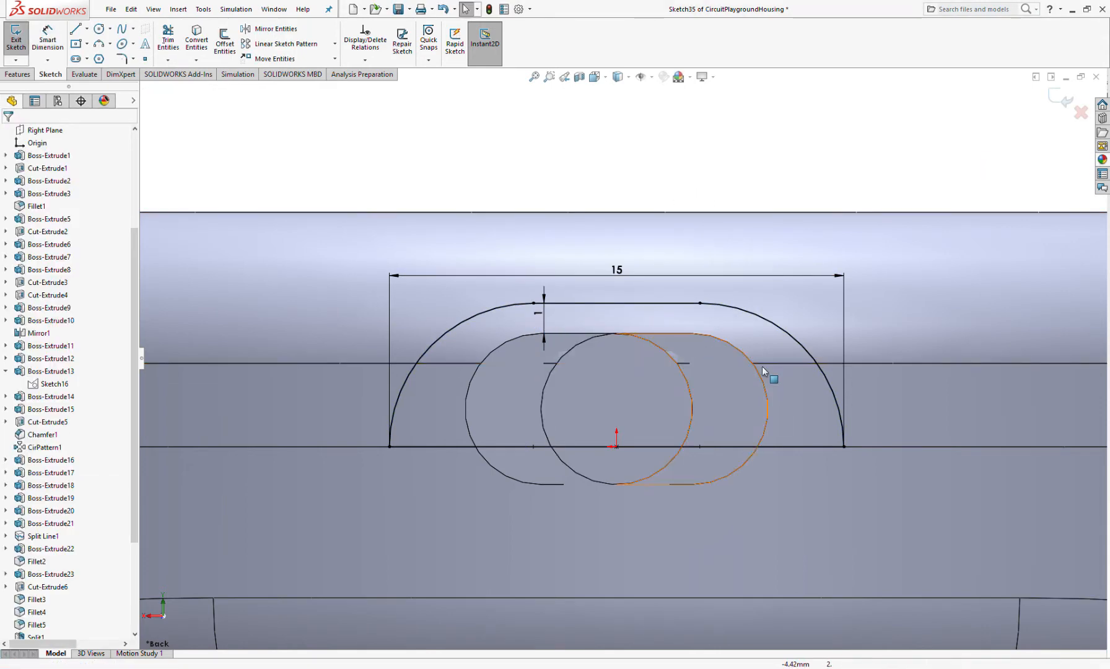
Set the gap between the profile and the plug to 1.5 mm and exit the sketch.
click(536, 307)
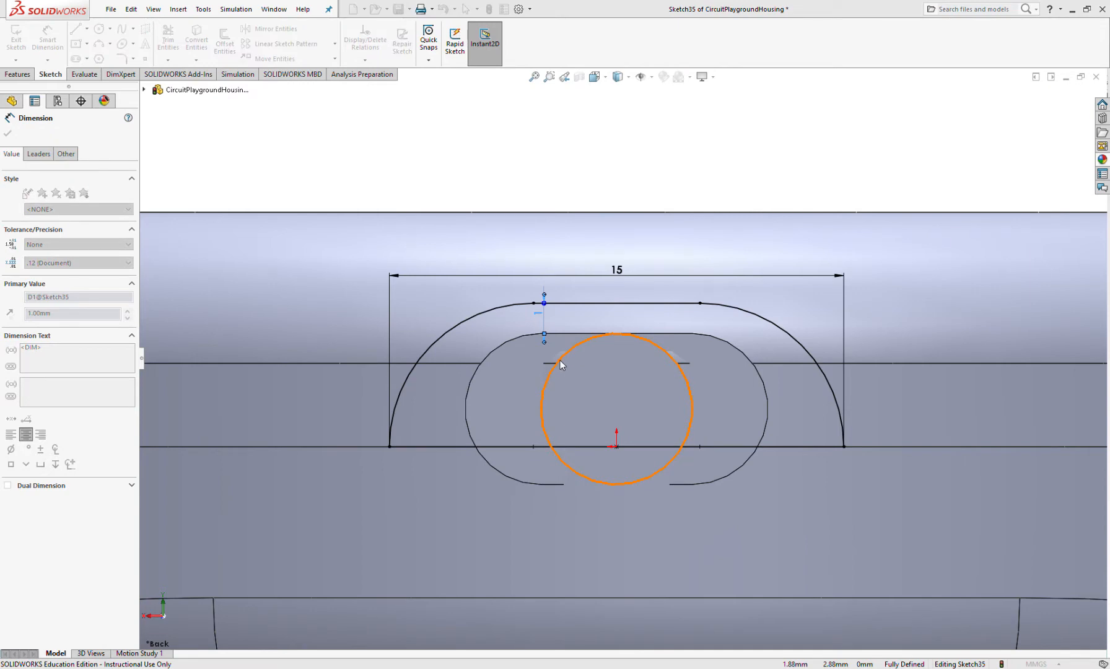
text(1.5)
key(Return)
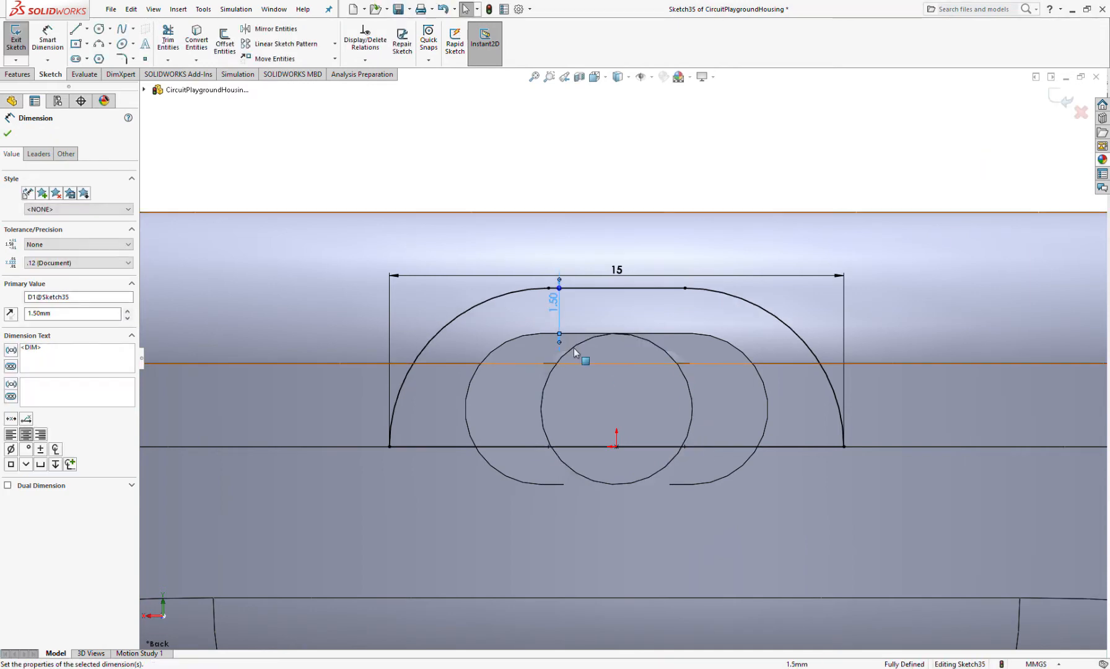
key(Escape)
key(z)
key(z)
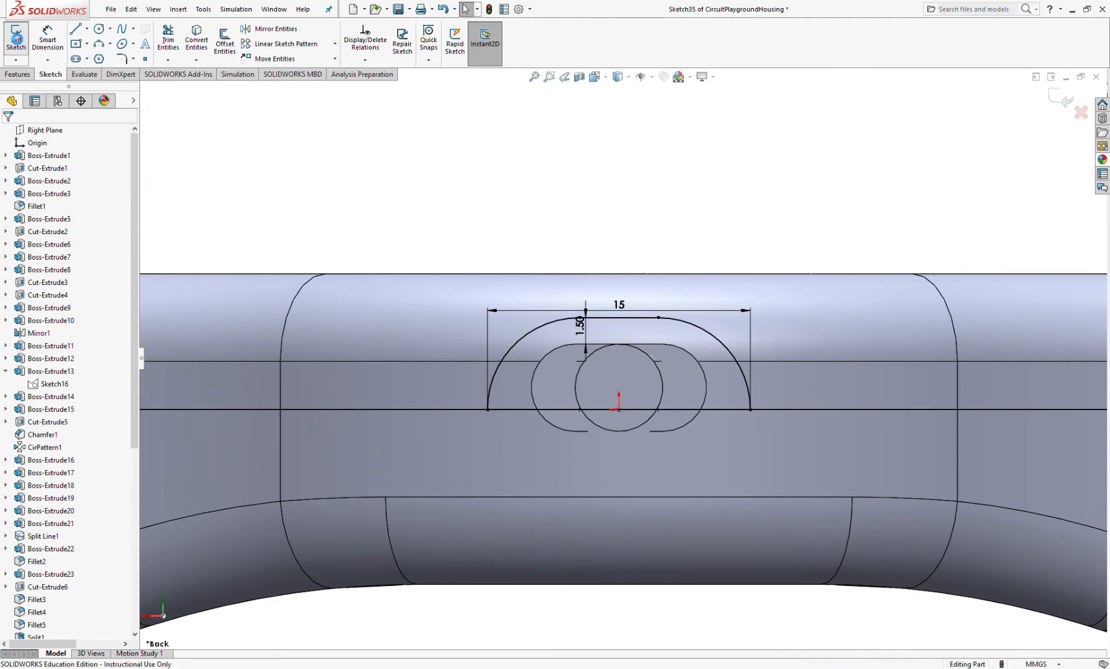
click(16, 39)
Start a Split with the half-slot sketch as the trim tool and cut the bodies.
mouse_move(524, 270)
middle_down()
mouse_move(590, 278)
mouse_move(593, 315)
mouse_move(614, 280)
middle_up()
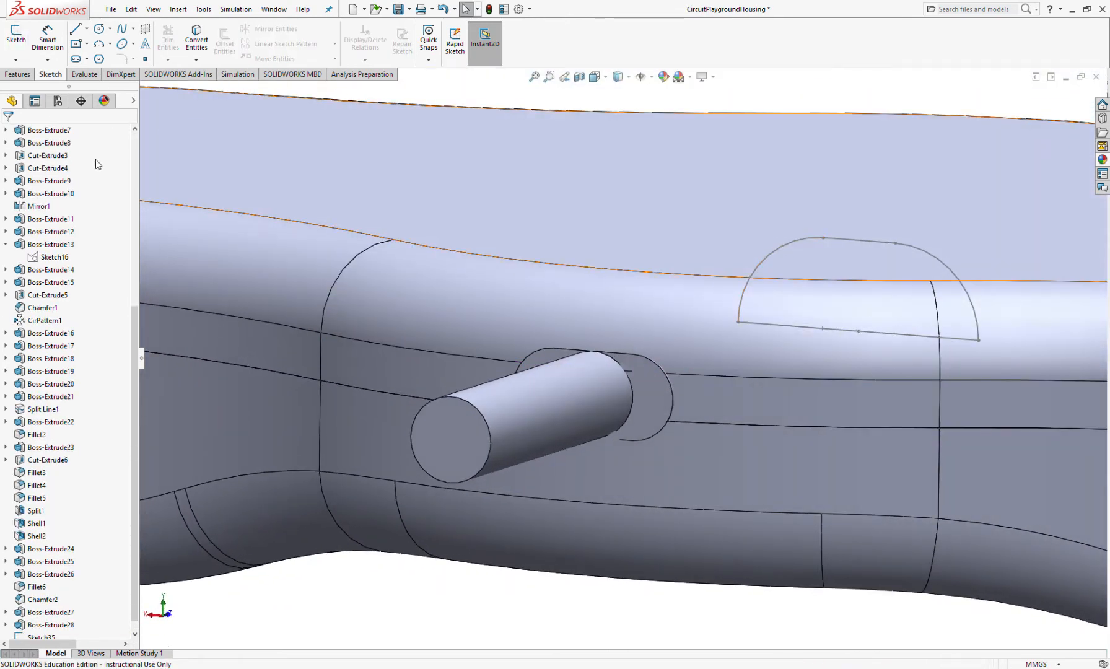
scroll(548, 283, up, 3)
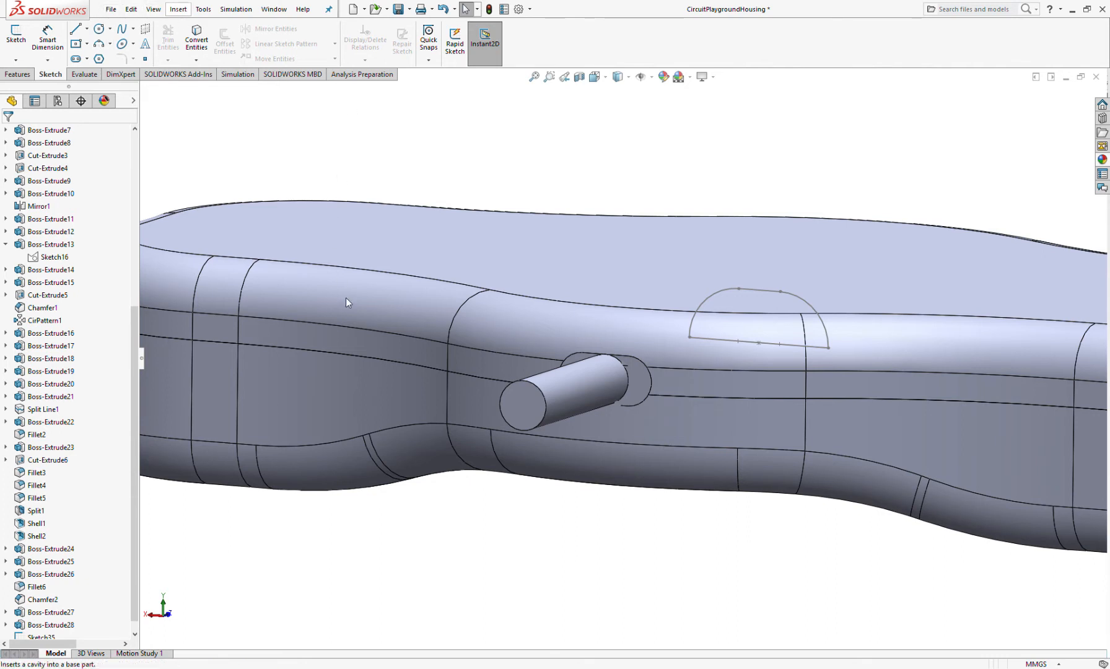
click(326, 350)
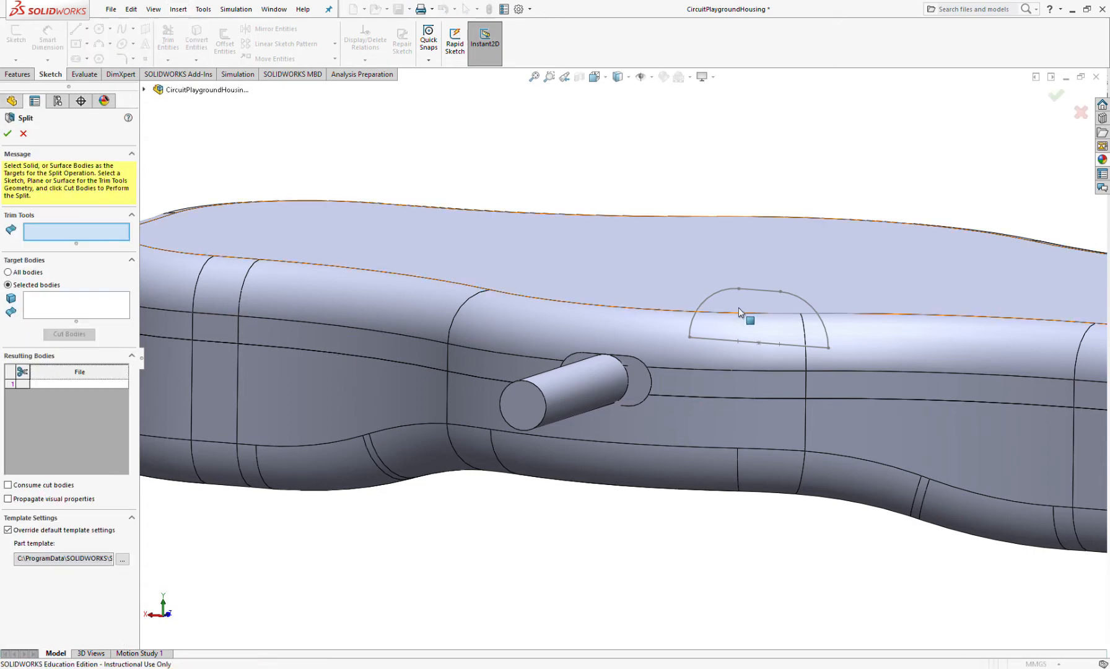
click(752, 290)
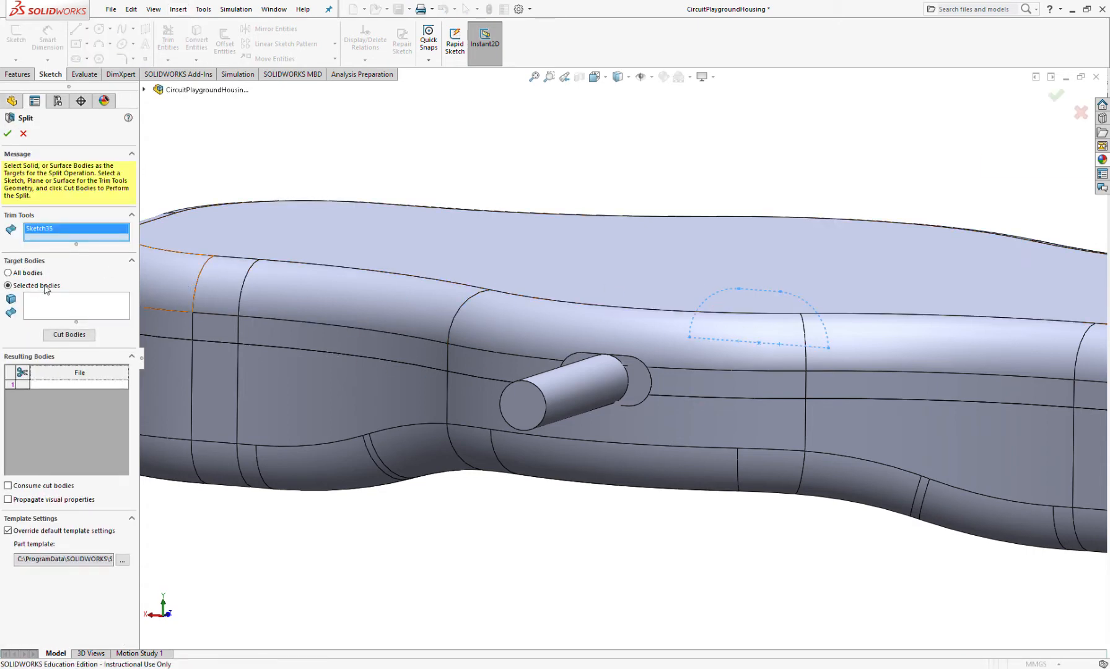
click(70, 335)
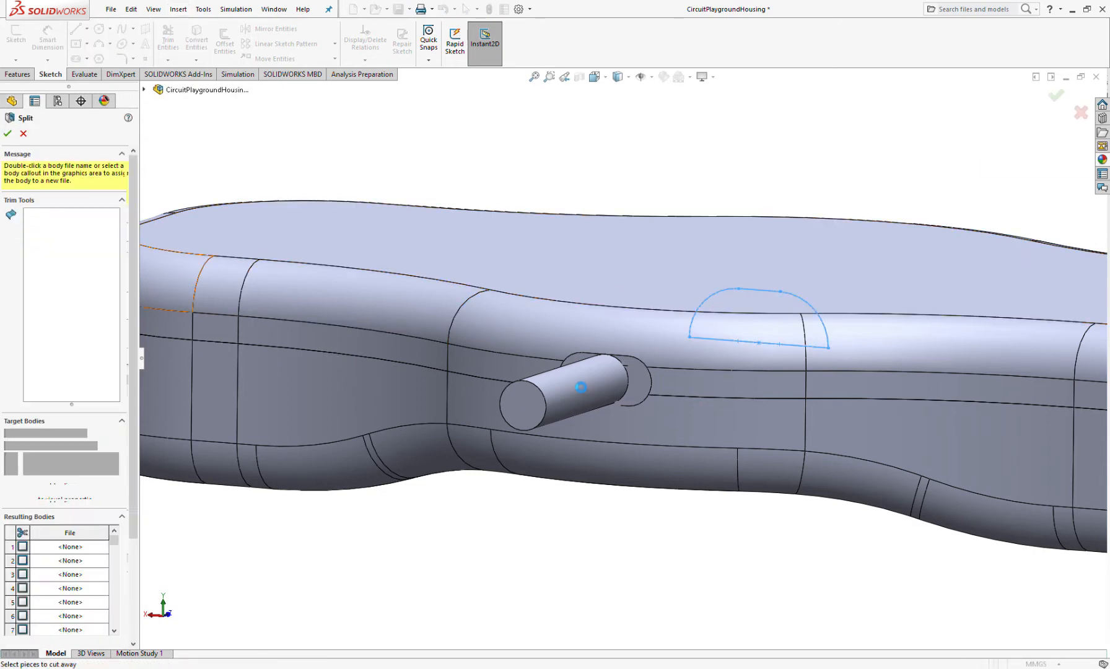
Mark the half-slot piece around the plug and the upper housing as resulting bodies and complete the split.
middle_drag(607, 345, 546, 361)
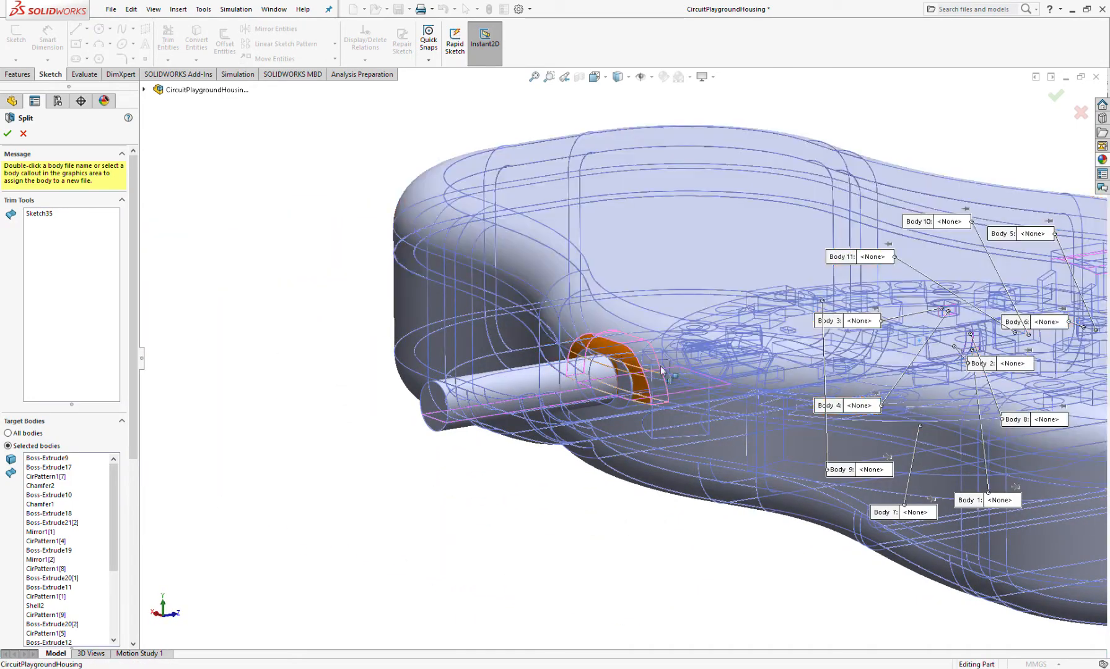
scroll(650, 443, up, 3)
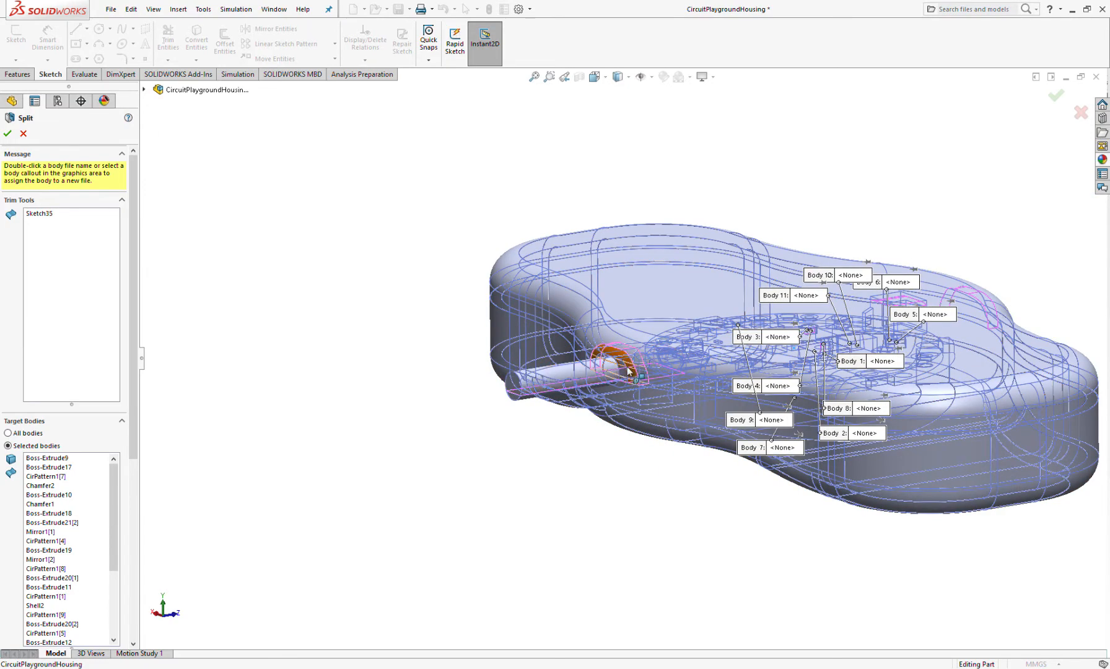
scroll(632, 367, down, 3)
scroll(632, 369, down, 3)
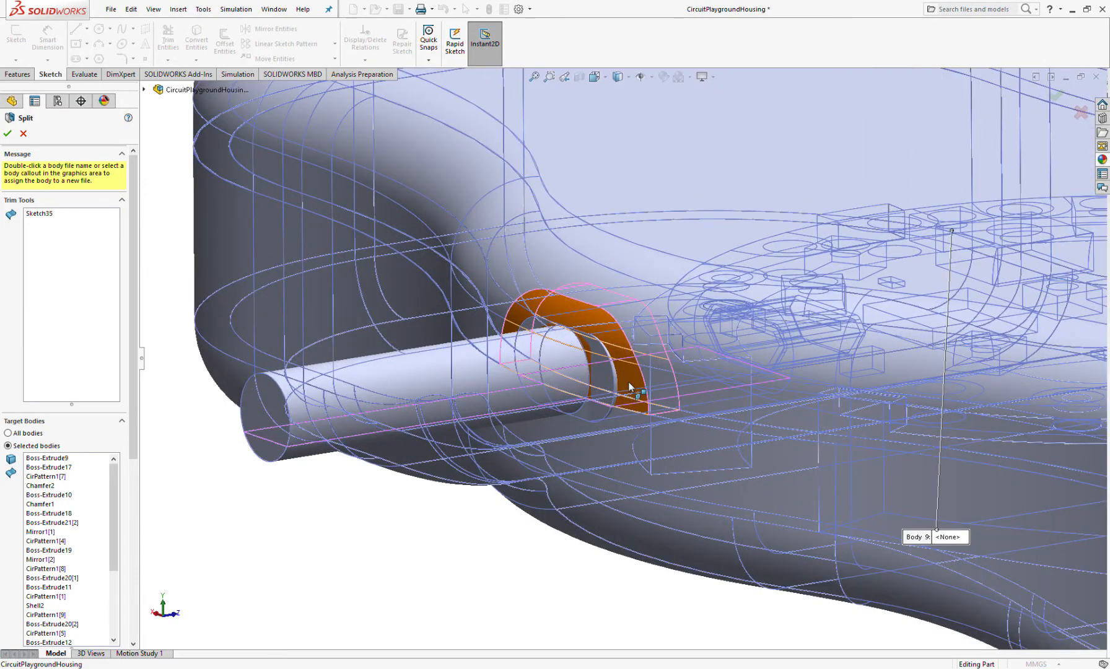
click(629, 388)
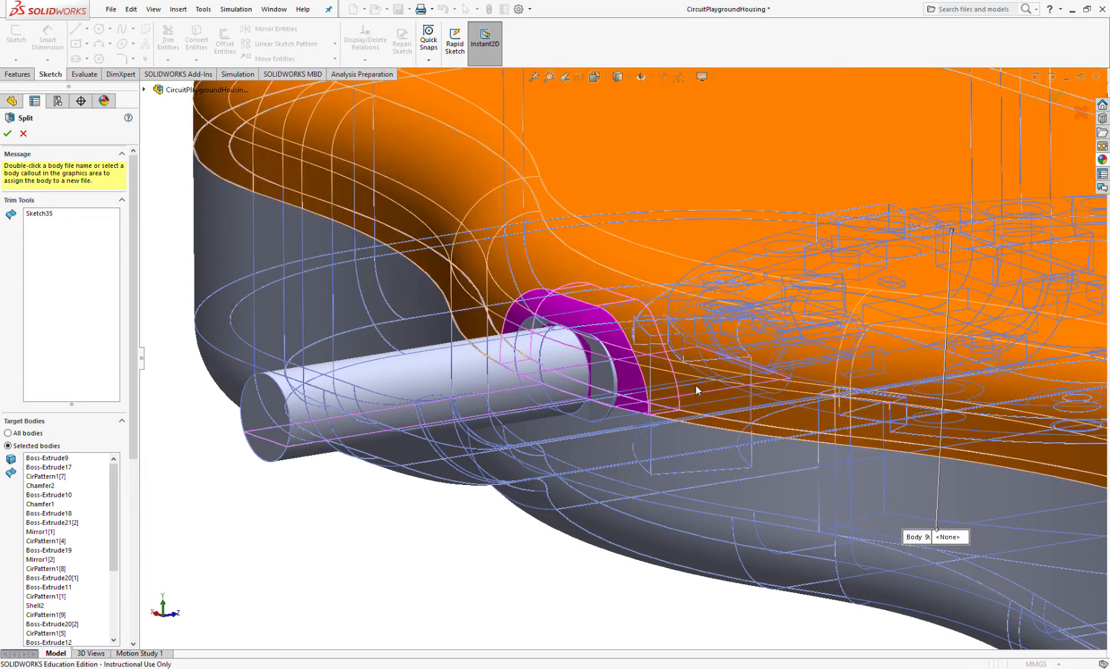
click(696, 389)
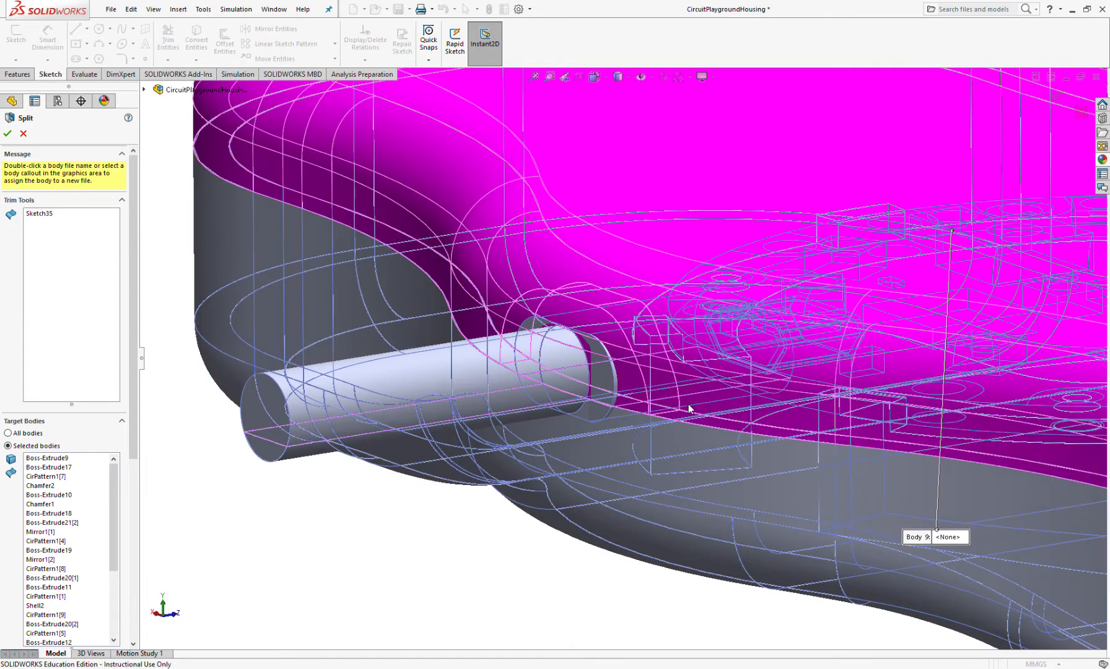
scroll(689, 408, up, 2)
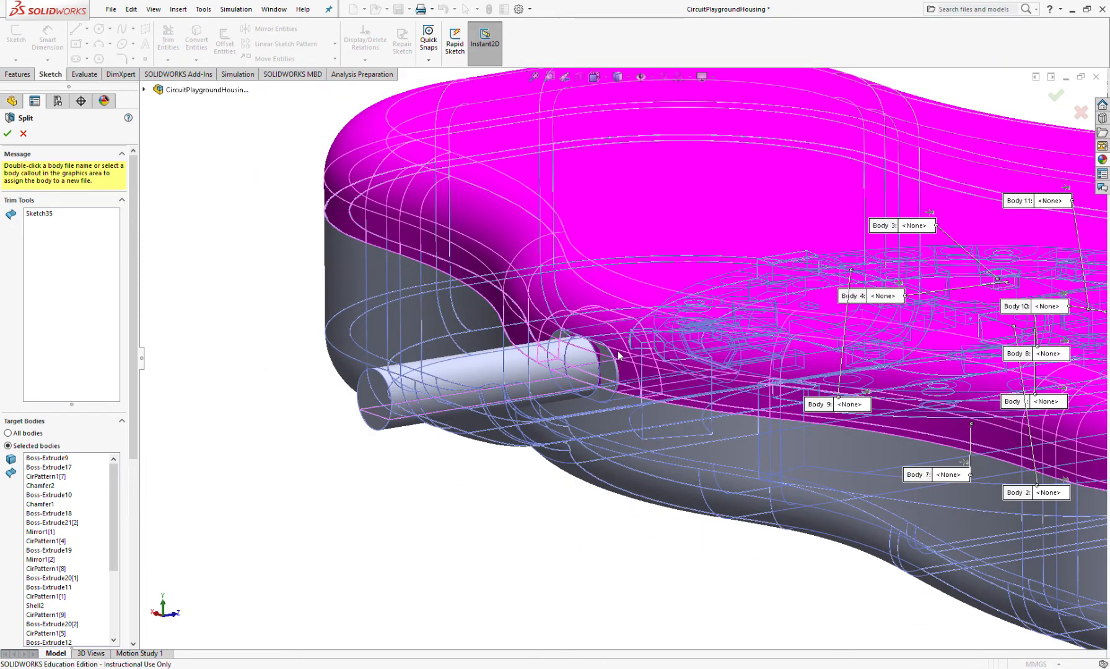
click(583, 321)
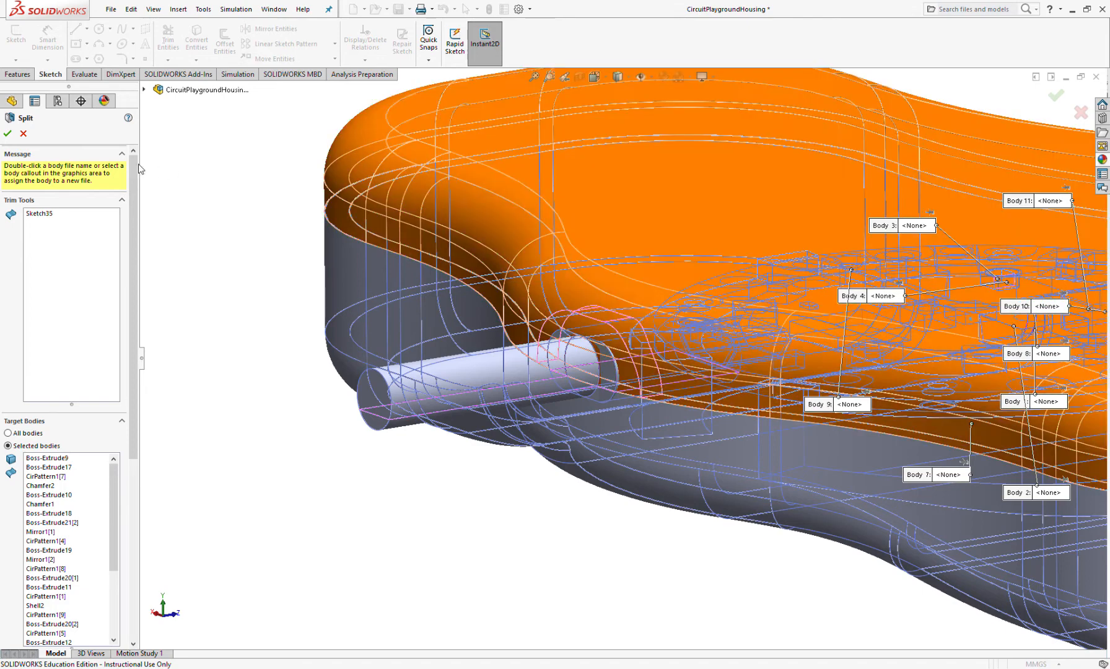
click(7, 135)
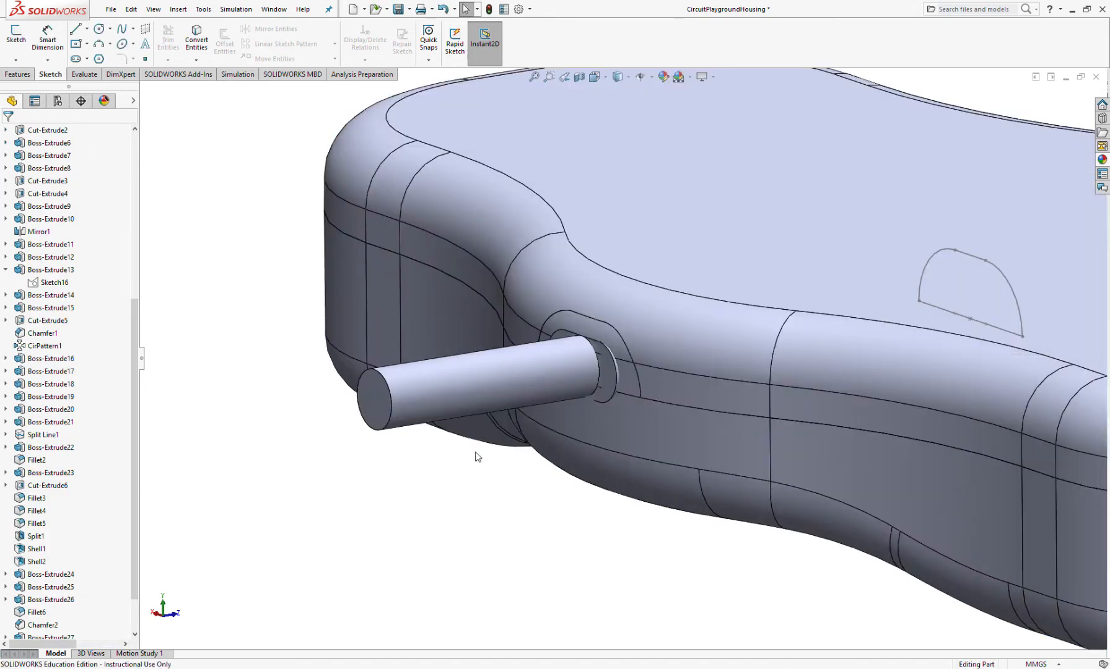
Examine the split pieces, the lower housing and the cable plug by highlighting each solid body in the model.
middle_drag(636, 369, 441, 297)
click(369, 396)
click(365, 252)
middle_drag(365, 252, 169, 262)
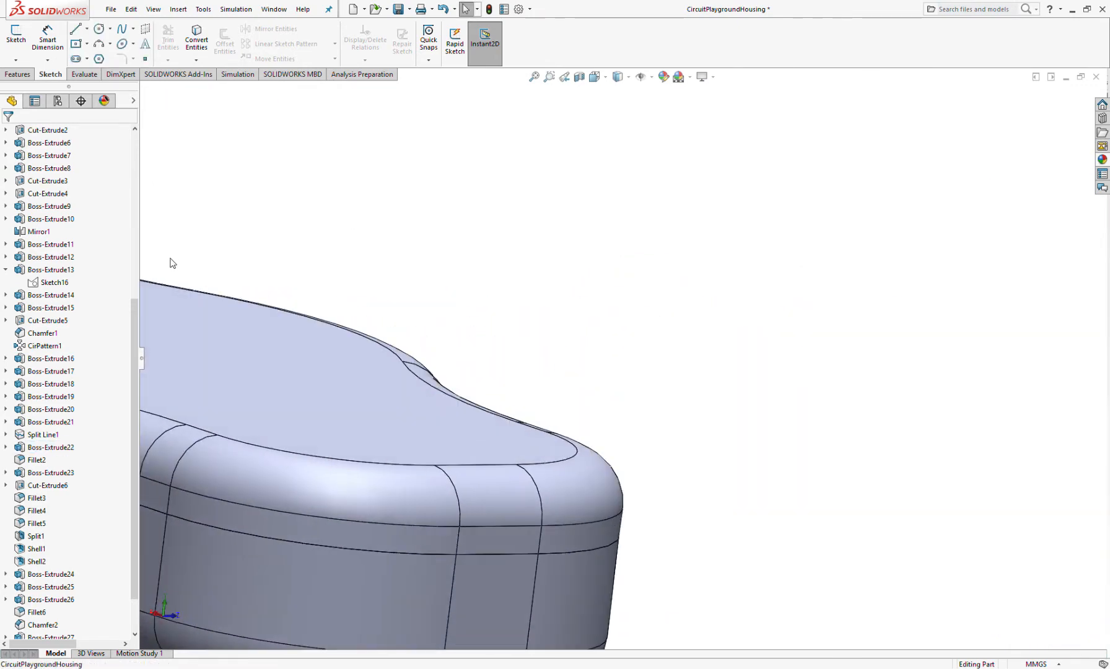
scroll(79, 275, up, 7)
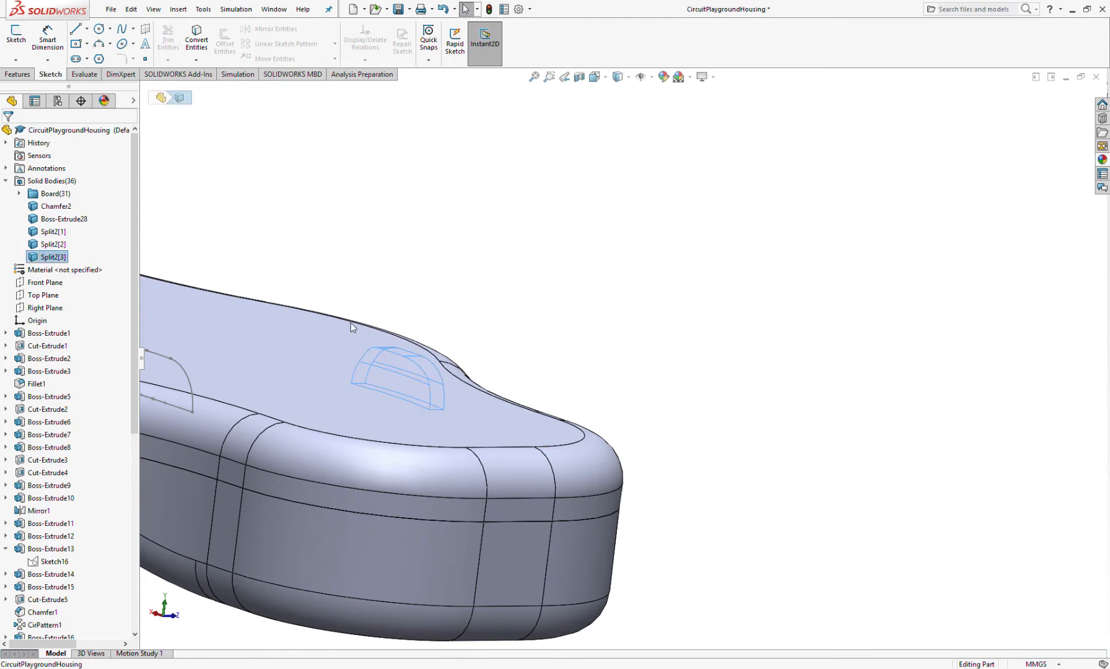
scroll(350, 323, up, 5)
middle_drag(496, 359, 520, 403)
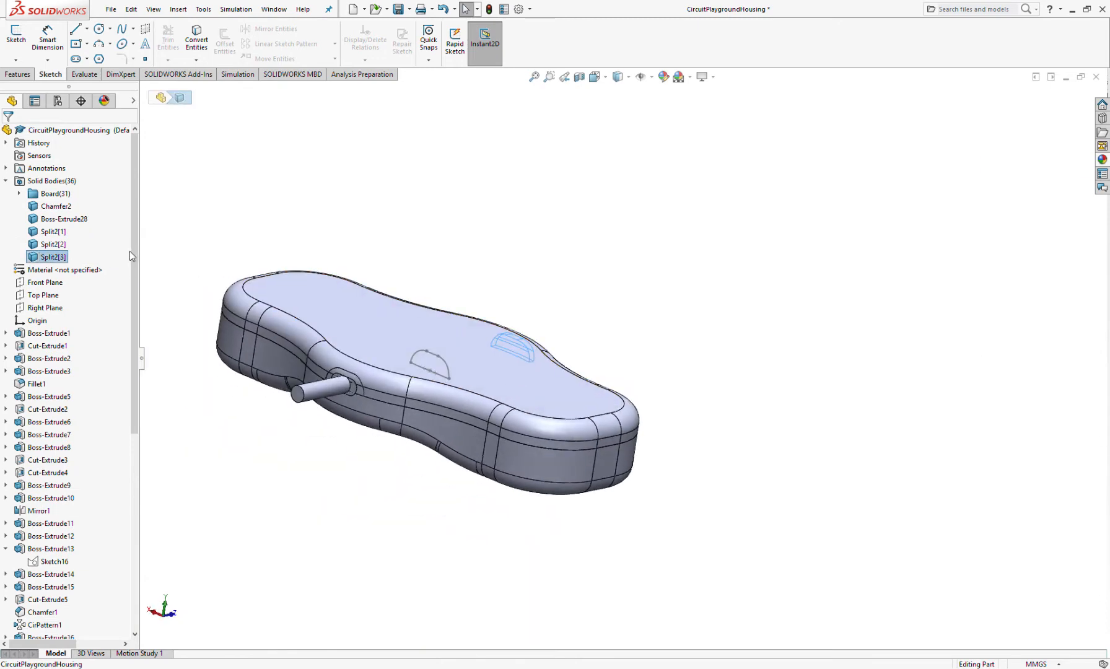
click(42, 245)
click(242, 200)
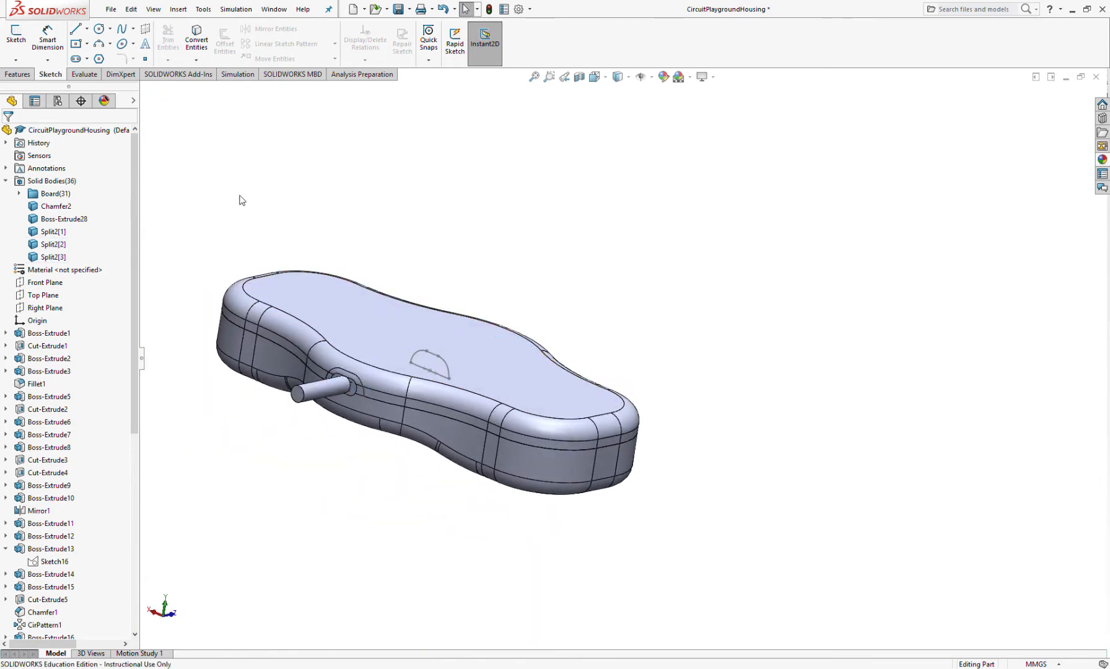
click(53, 206)
mouse_move(283, 430)
middle_down()
mouse_move(322, 433)
mouse_move(291, 427)
middle_up()
click(64, 219)
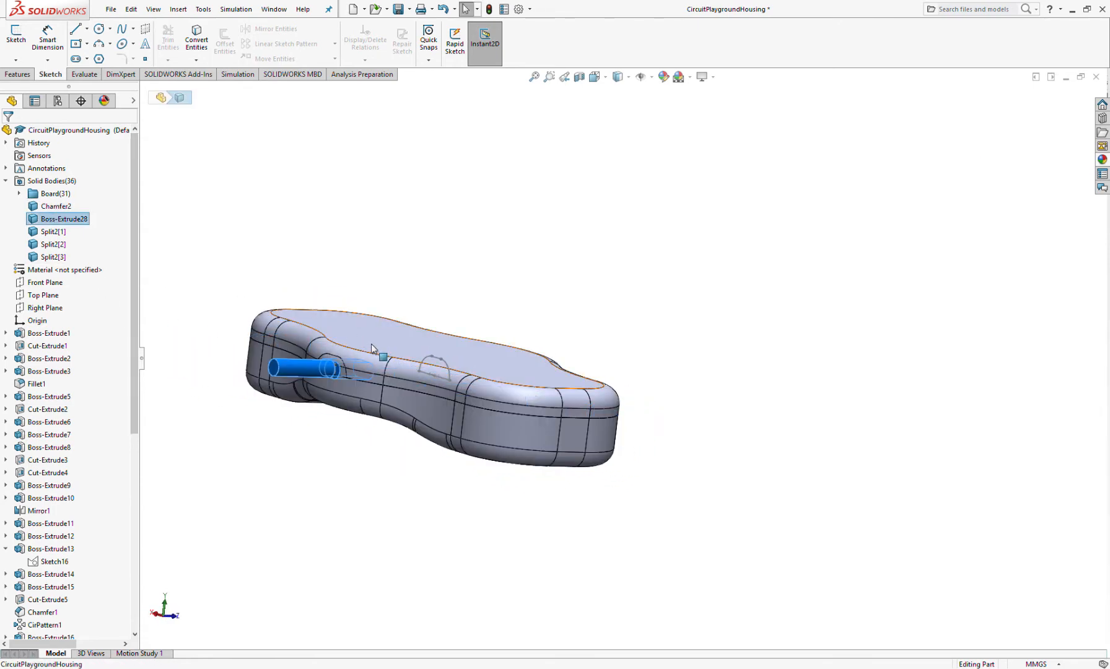
middle_drag(371, 347, 267, 345)
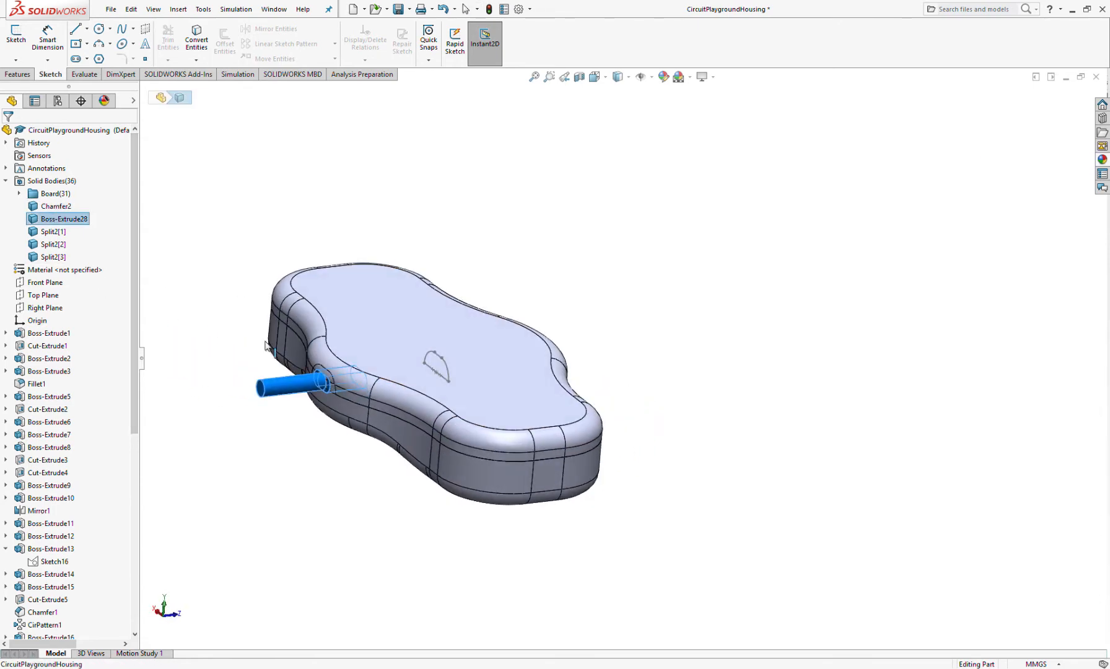
click(53, 232)
click(49, 243)
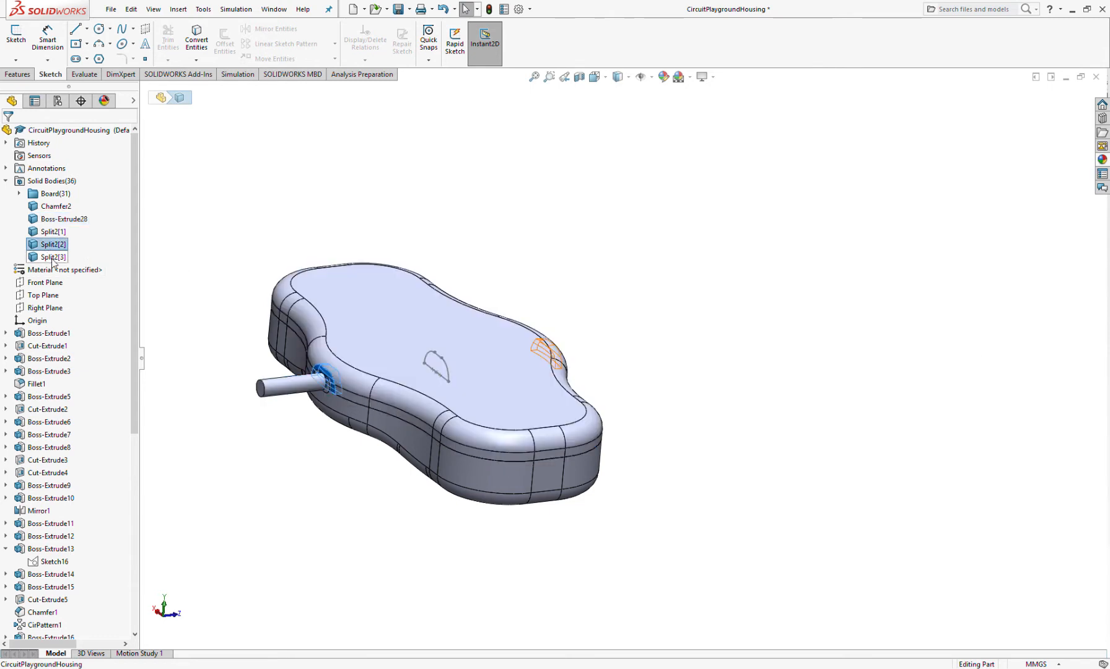
click(60, 268)
click(61, 257)
click(235, 178)
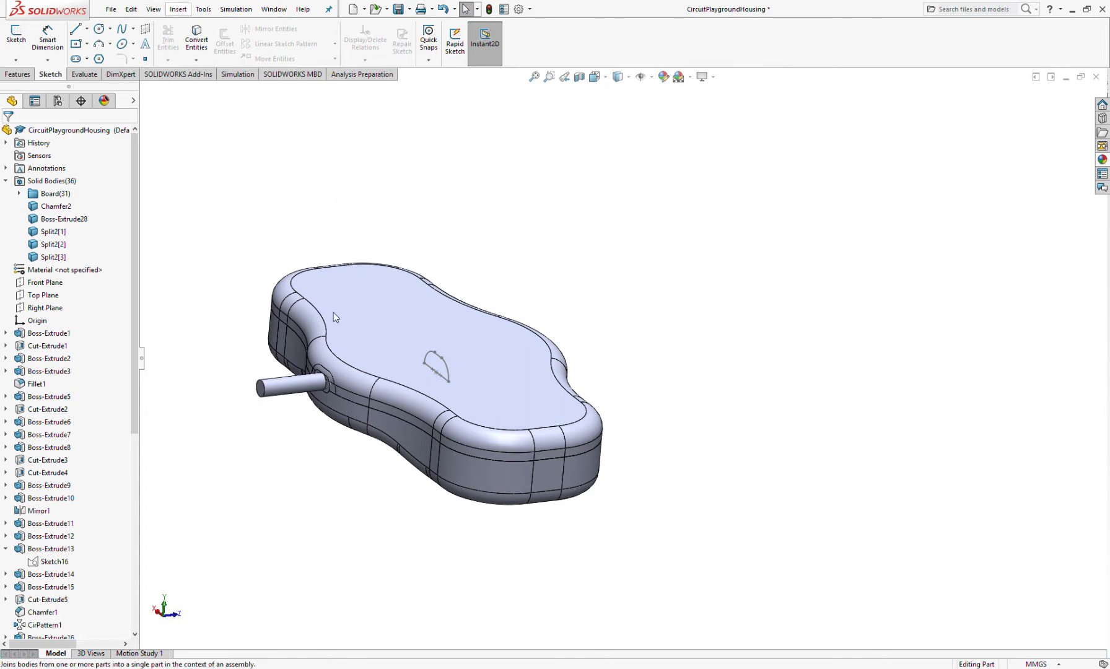
Combine the upper housing body with the leftover half-slot piece on the opposite wall using the Add operation.
middle_drag(507, 334, 484, 350)
click(485, 351)
click(535, 358)
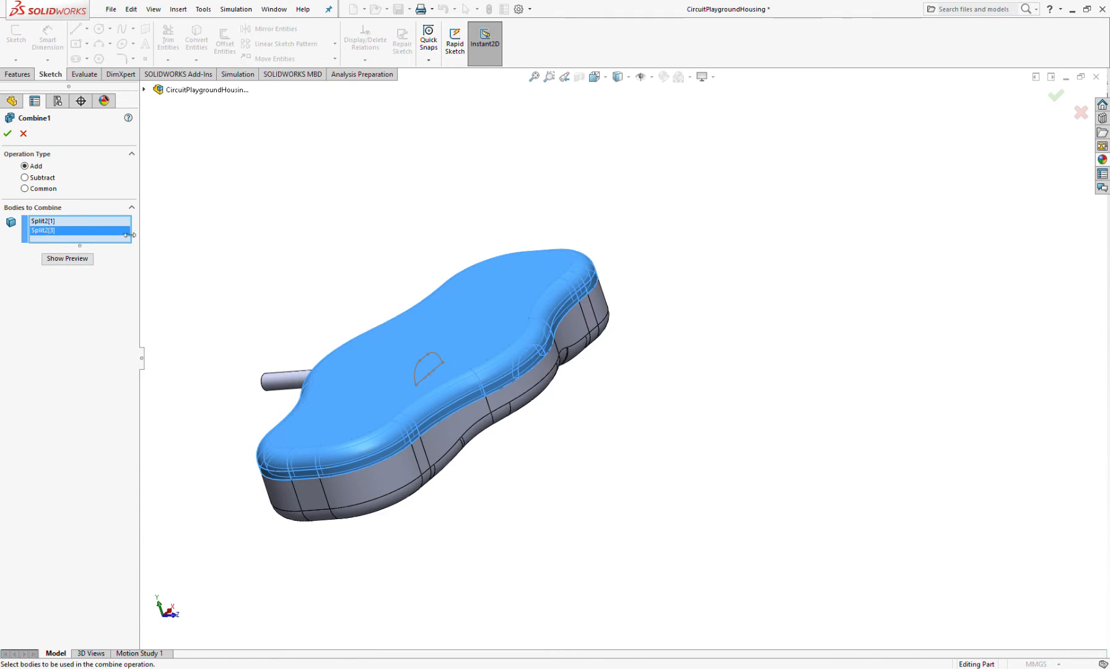
click(8, 134)
Combine the half-slot piece around the plug with the lower housing body using the Add operation.
middle_drag(371, 285, 371, 396)
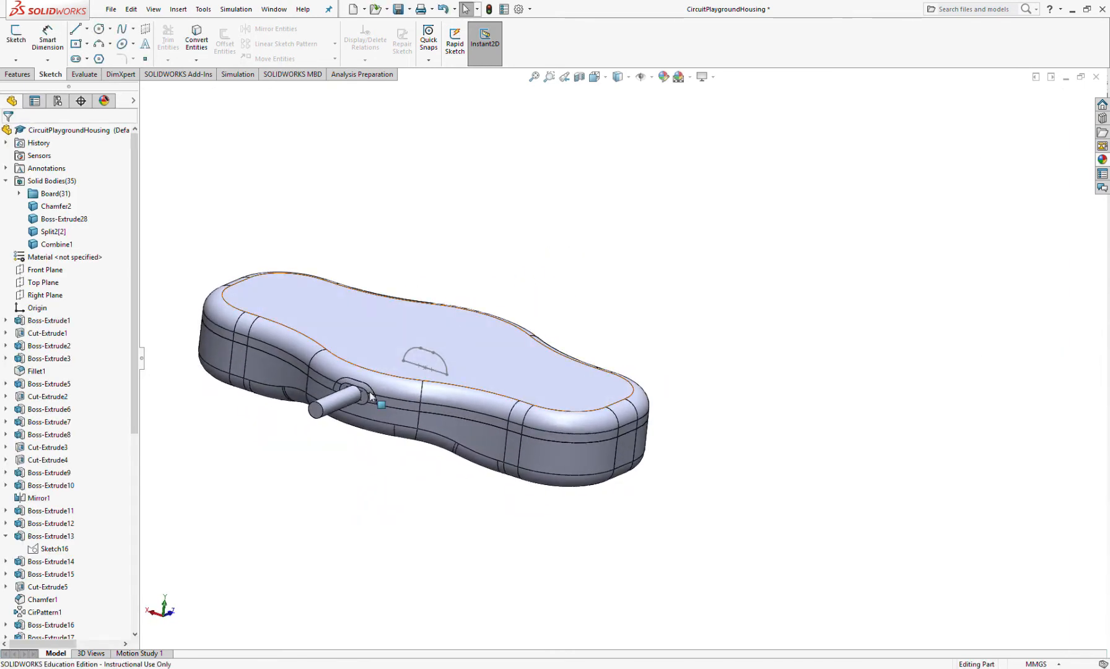
scroll(372, 396, down, 3)
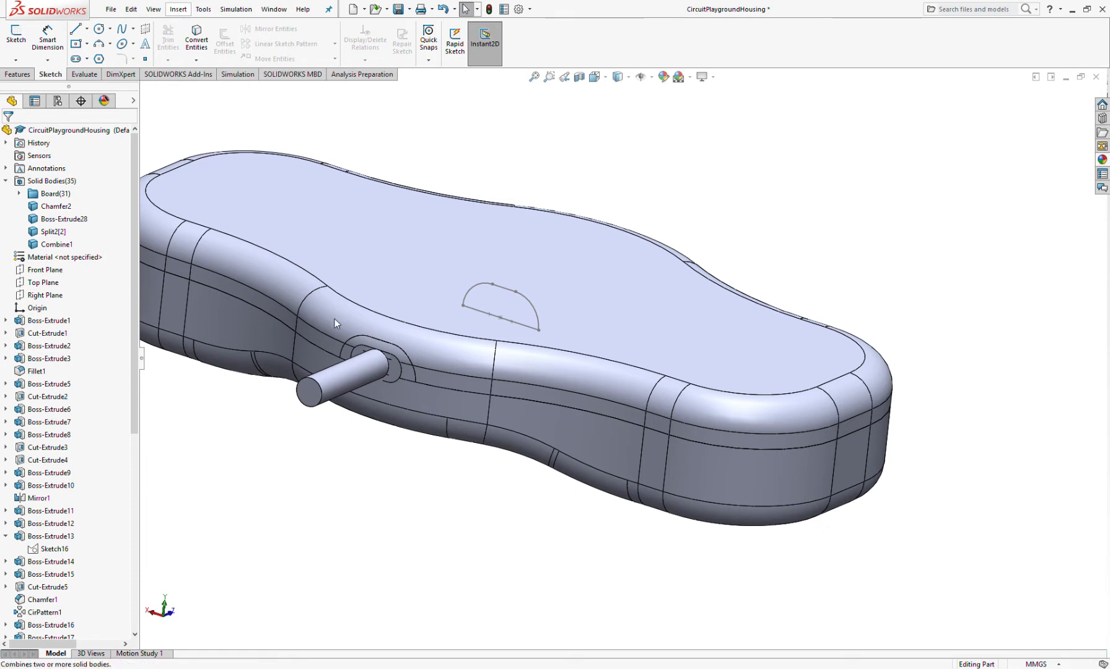
key(Return)
click(416, 408)
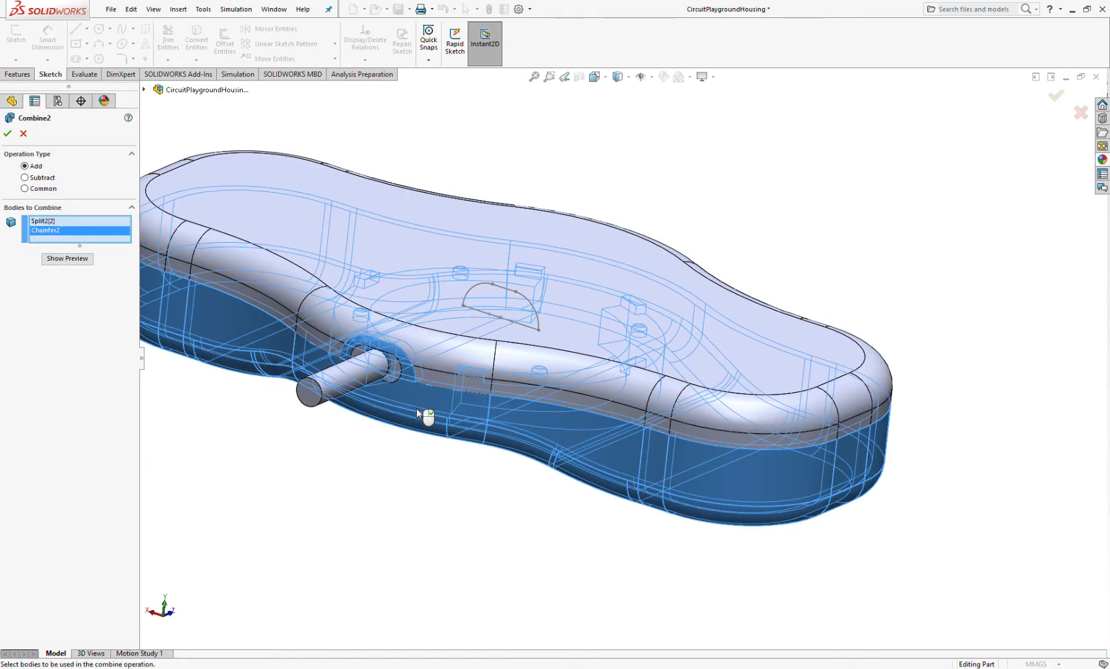
right_click(397, 402)
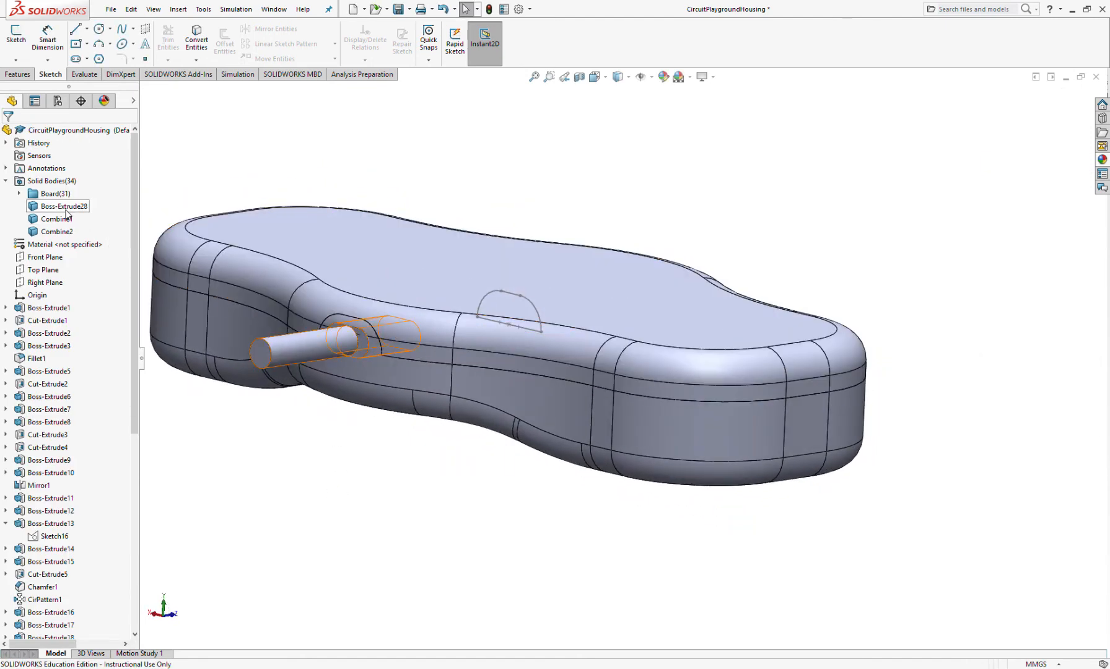
Hide the upper housing body to expose the board and the plug.
click(58, 222)
key(Tab)
click(342, 448)
middle_drag(446, 354, 282, 307)
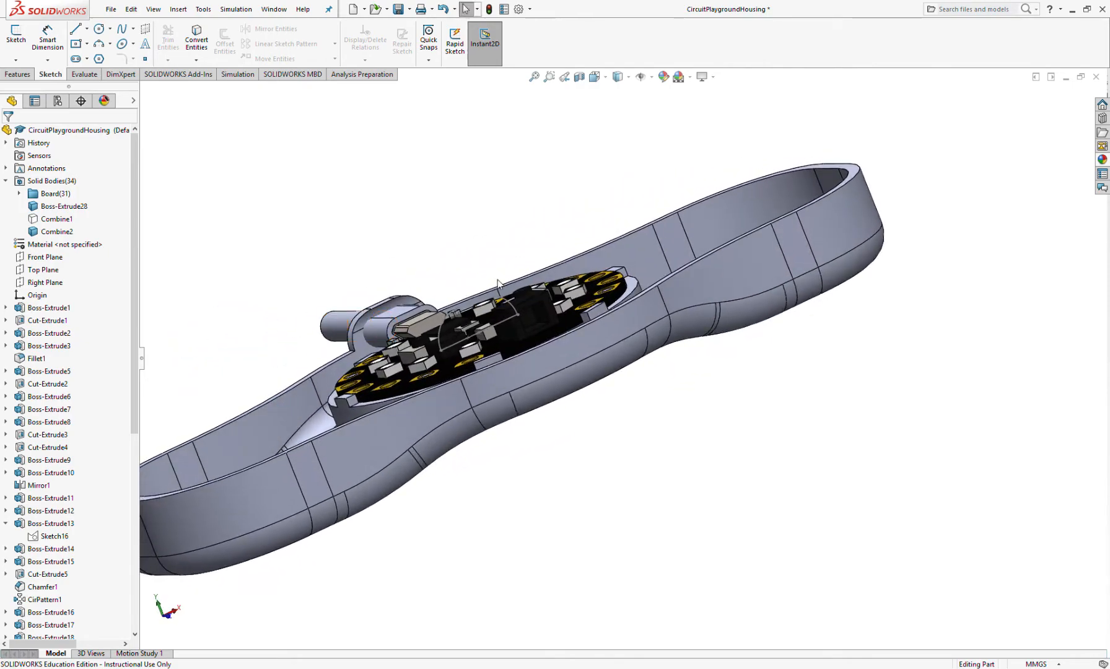
middle_drag(355, 292, 520, 372)
Start a sketch on the plug's inner end face and offset its outer outline outward by 0.5 mm.
scroll(416, 375, down, 5)
mouse_move(416, 375)
middle_down()
mouse_move(462, 305)
mouse_move(297, 367)
middle_up()
click(621, 266)
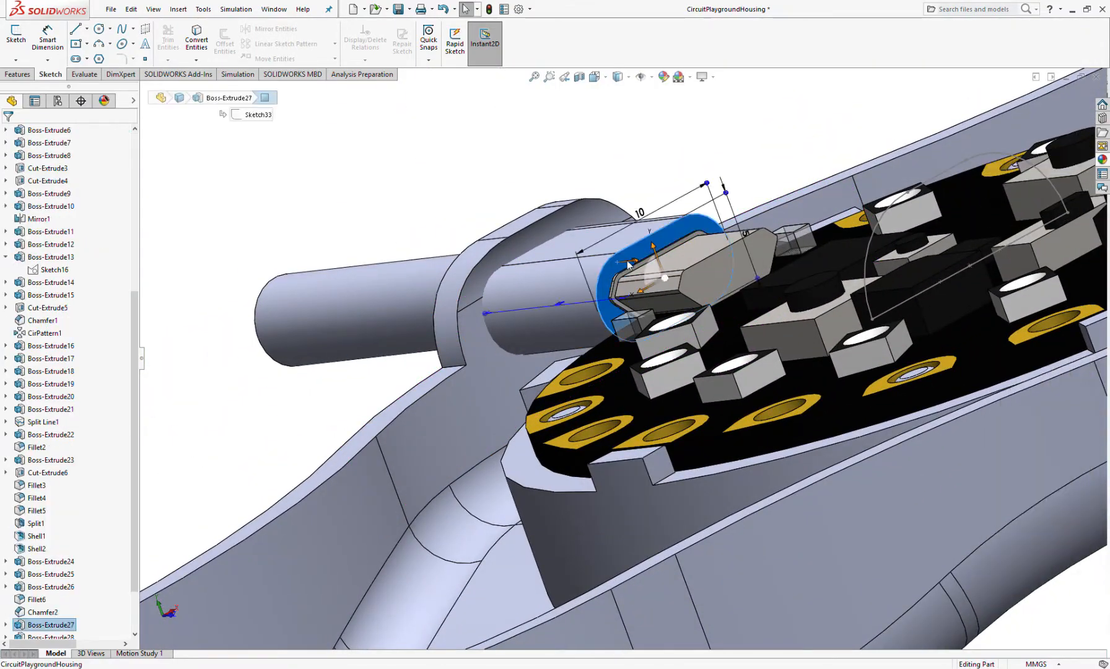
click(673, 233)
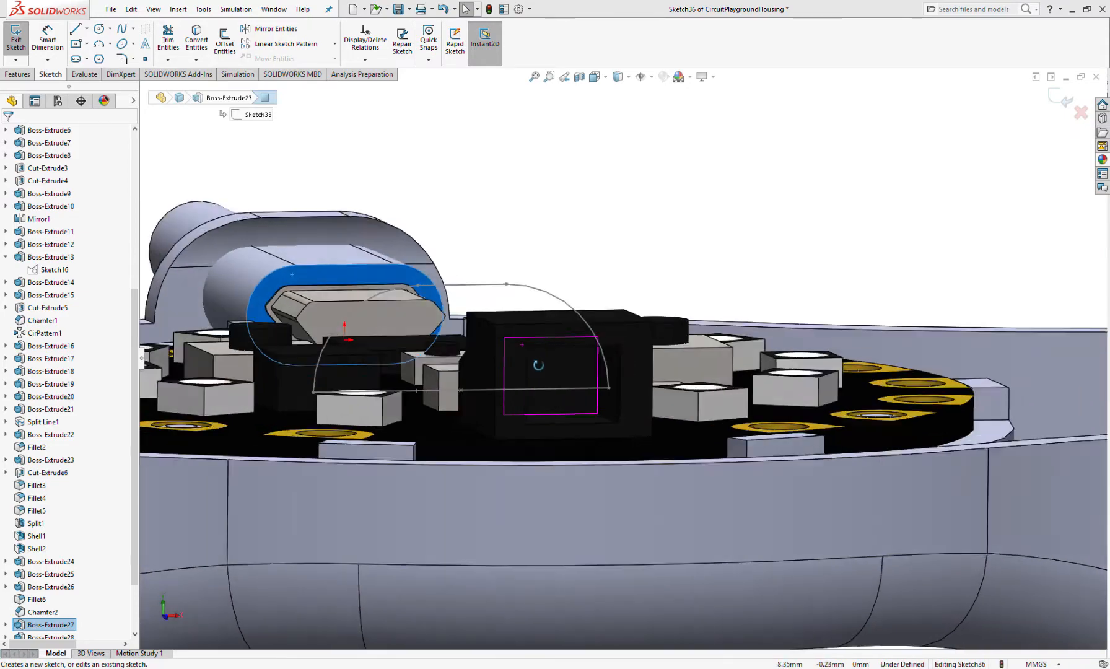
middle_drag(538, 366, 494, 351)
scroll(585, 372, up, 6)
scroll(328, 309, down, 7)
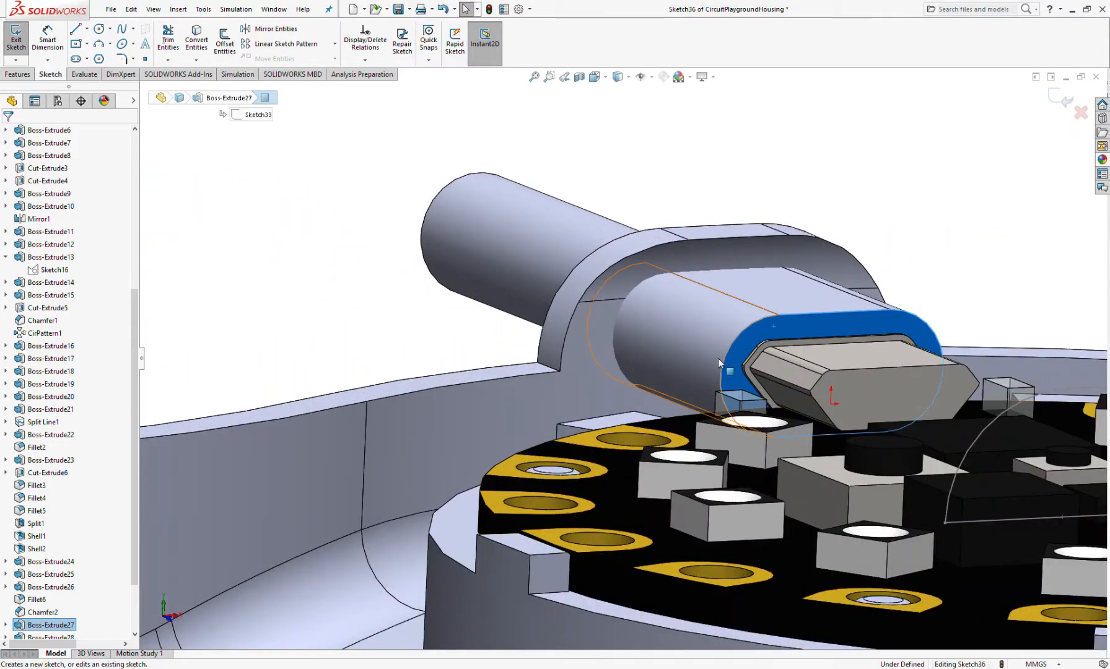
middle_drag(835, 347, 804, 355)
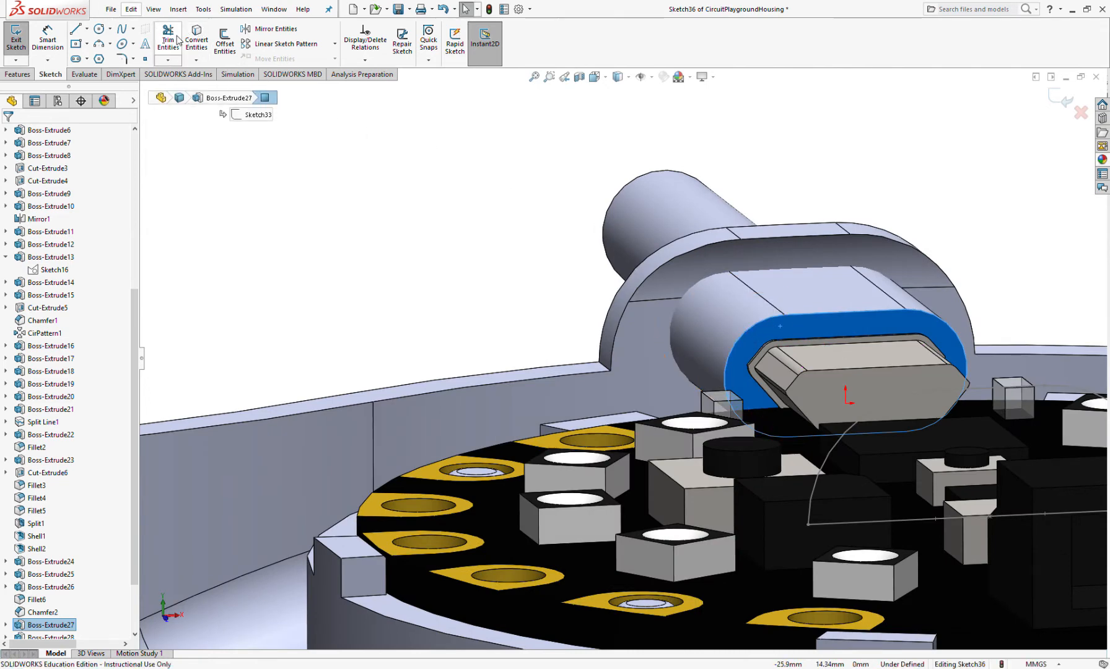
click(224, 55)
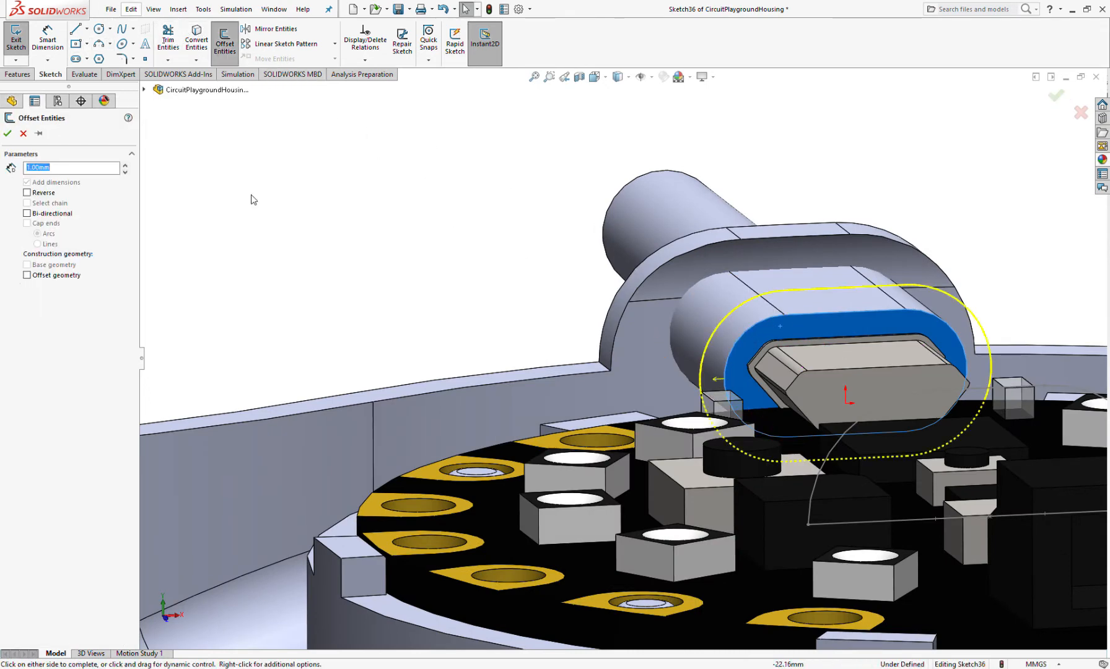
text(.5)
key(Return)
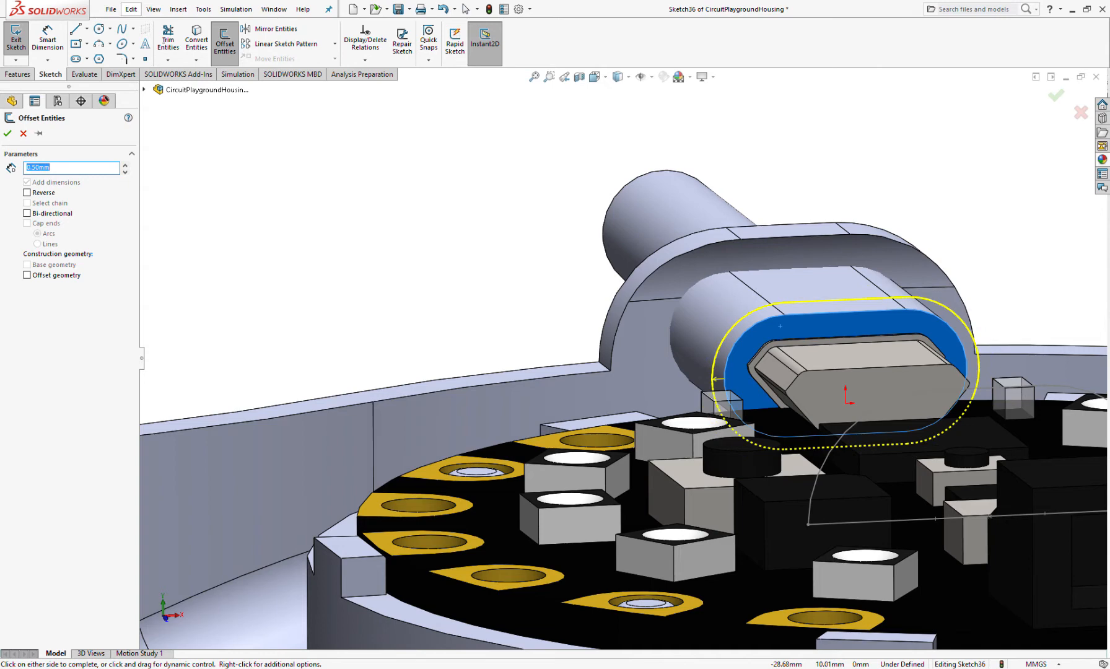
click(8, 134)
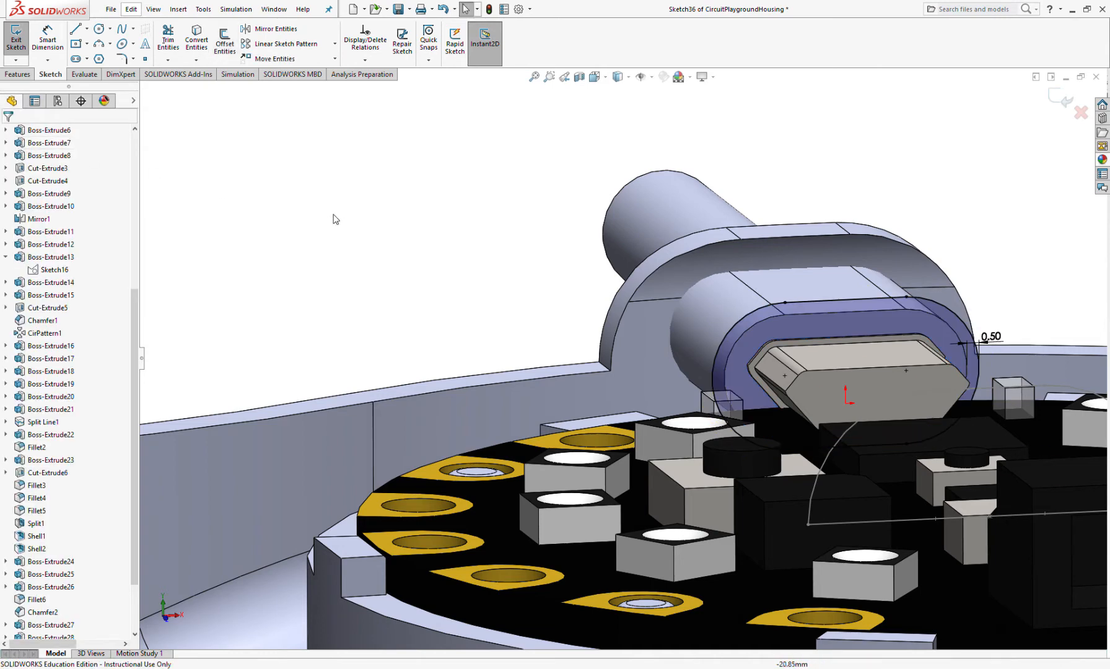
Cut-extrude the offset outline Through All, with automatic body selection off and only the lower housing as the affected body.
click(18, 75)
click(171, 43)
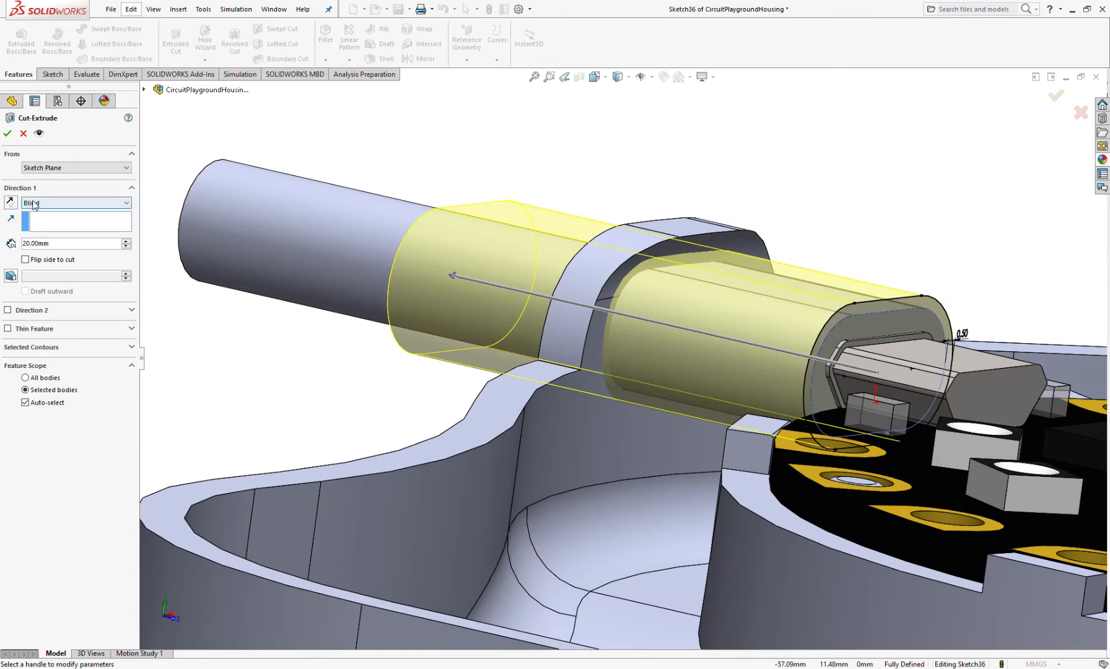
click(32, 204)
click(47, 222)
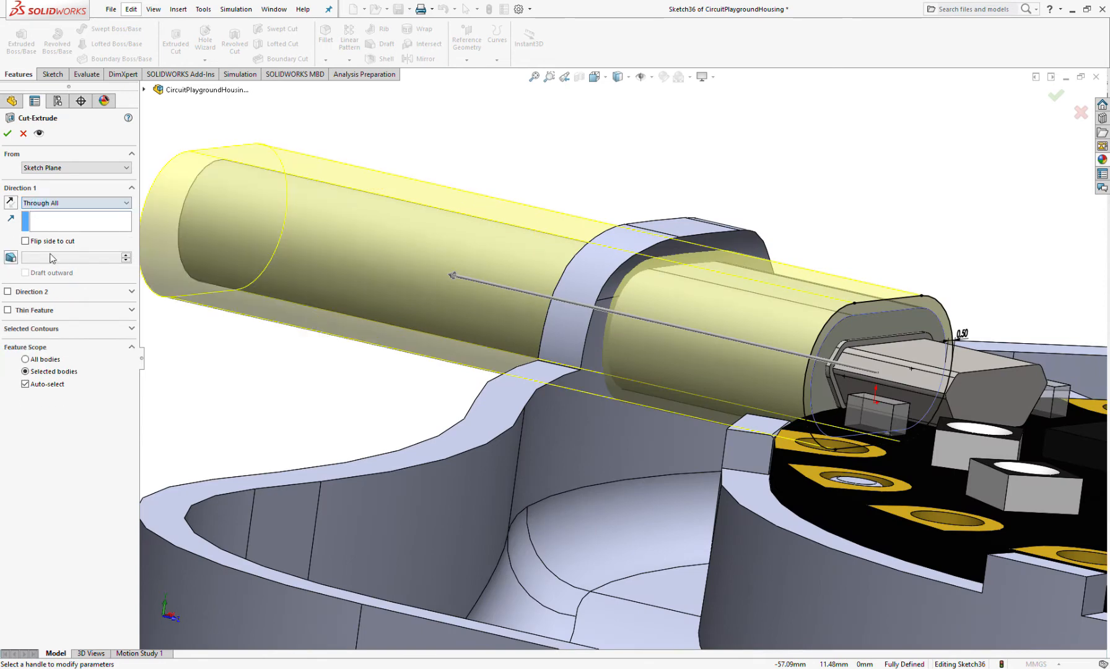
click(29, 383)
click(498, 469)
key(Return)
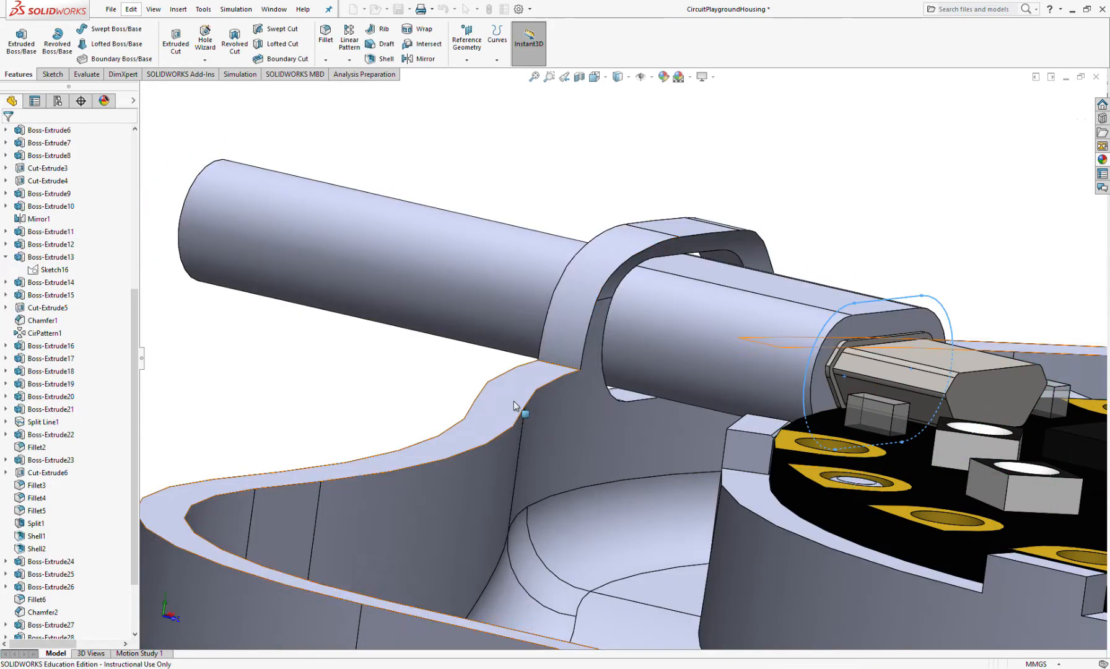
Show the upper housing body again over the lower housing and clear the selection.
click(564, 159)
mouse_move(564, 159)
middle_down()
mouse_move(577, 292)
mouse_move(726, 367)
middle_up()
key(f)
scroll(75, 194, up, 7)
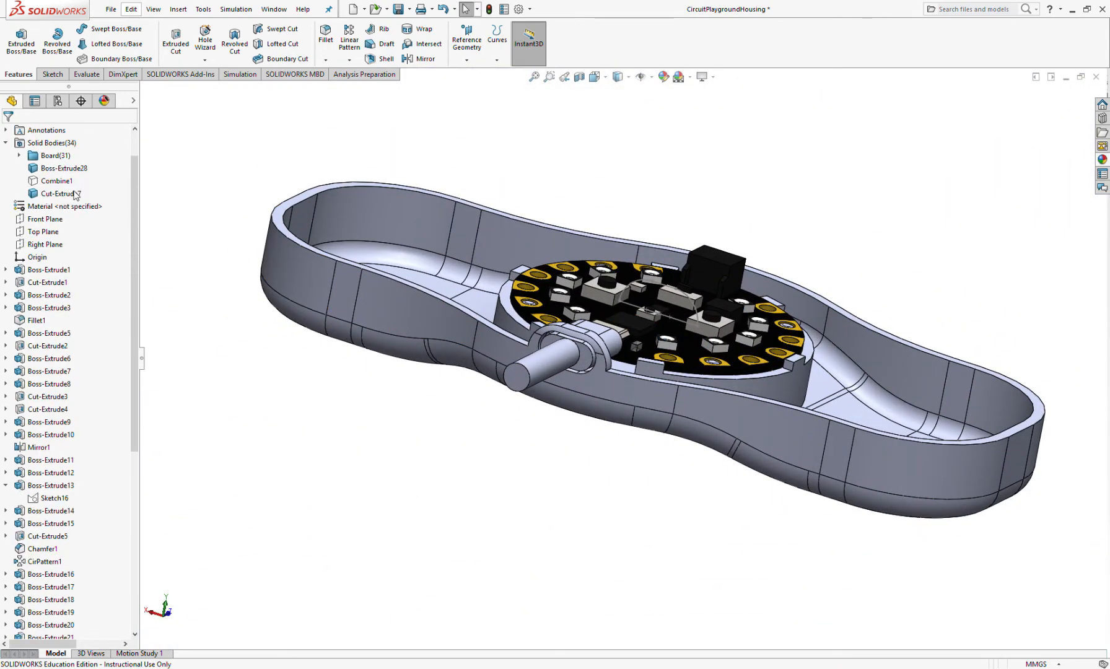
click(51, 218)
click(56, 208)
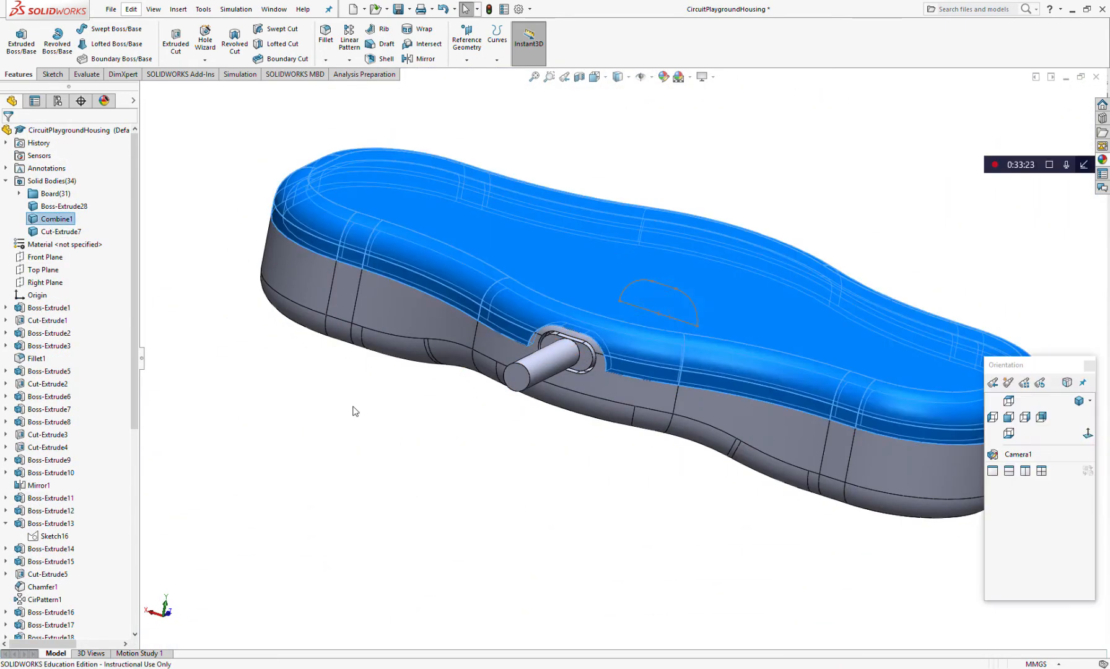
click(353, 410)
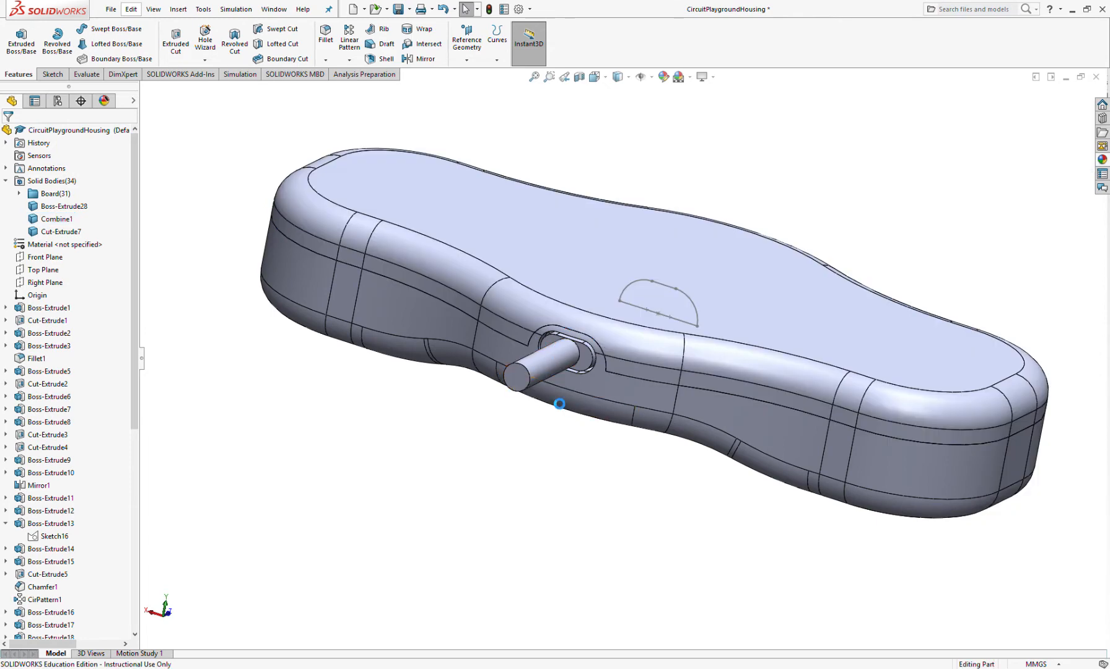
Examine the plug opening and the seam between the upper and lower housing from several angles.
scroll(587, 314, down, 3)
scroll(623, 362, up, 4)
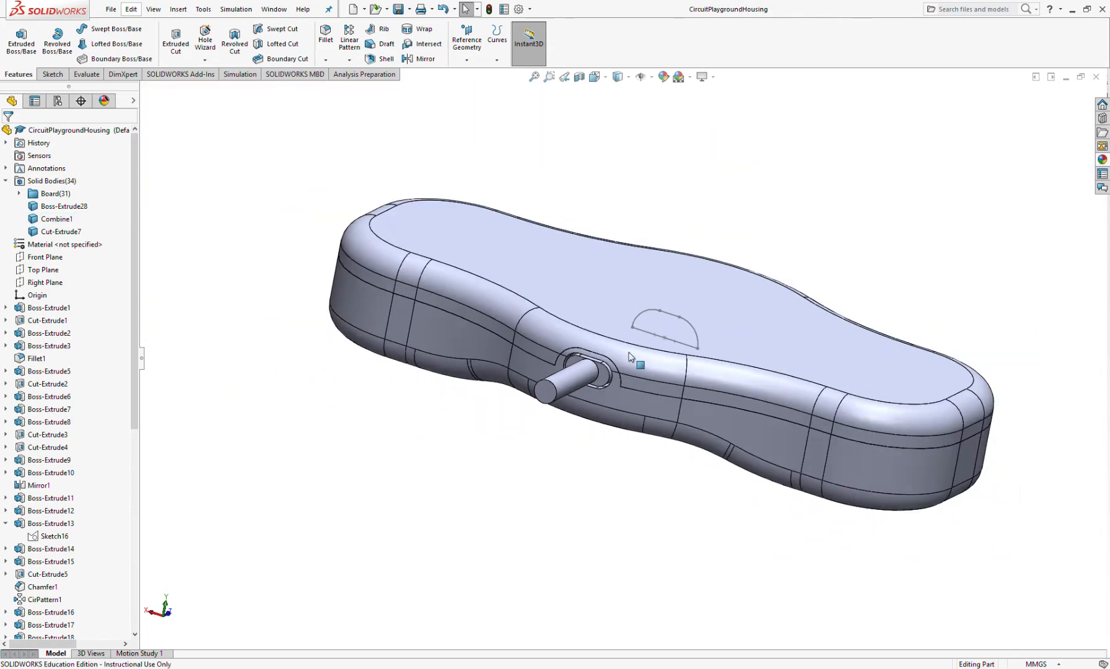
middle_drag(585, 298, 580, 243)
middle_drag(556, 323, 695, 374)
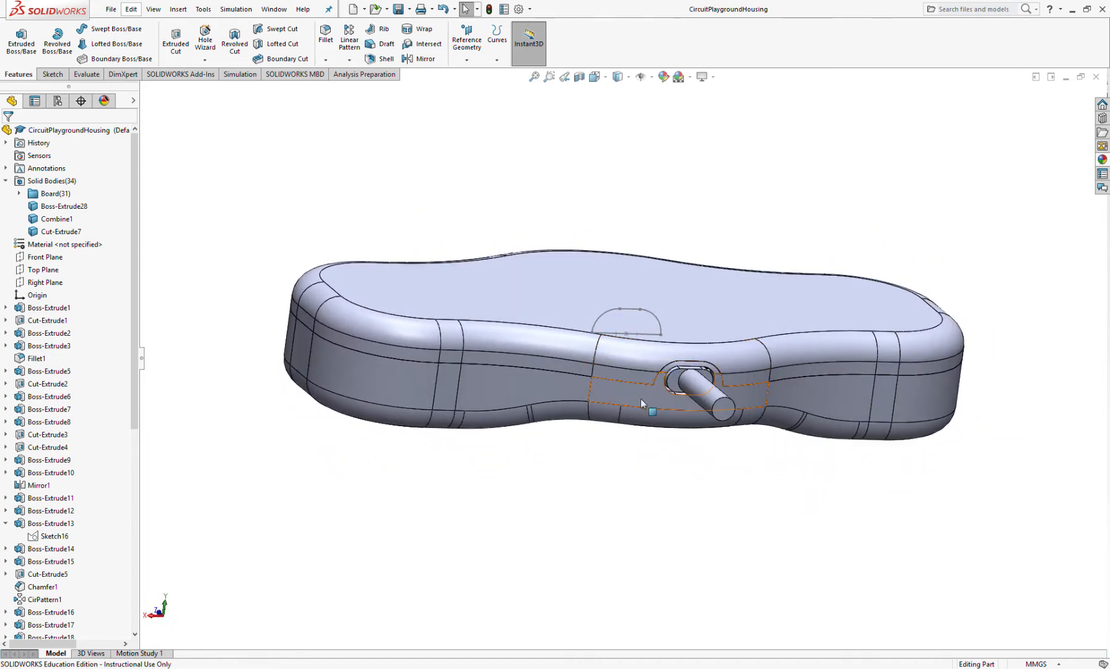
scroll(678, 409, down, 3)
middle_drag(652, 340, 560, 351)
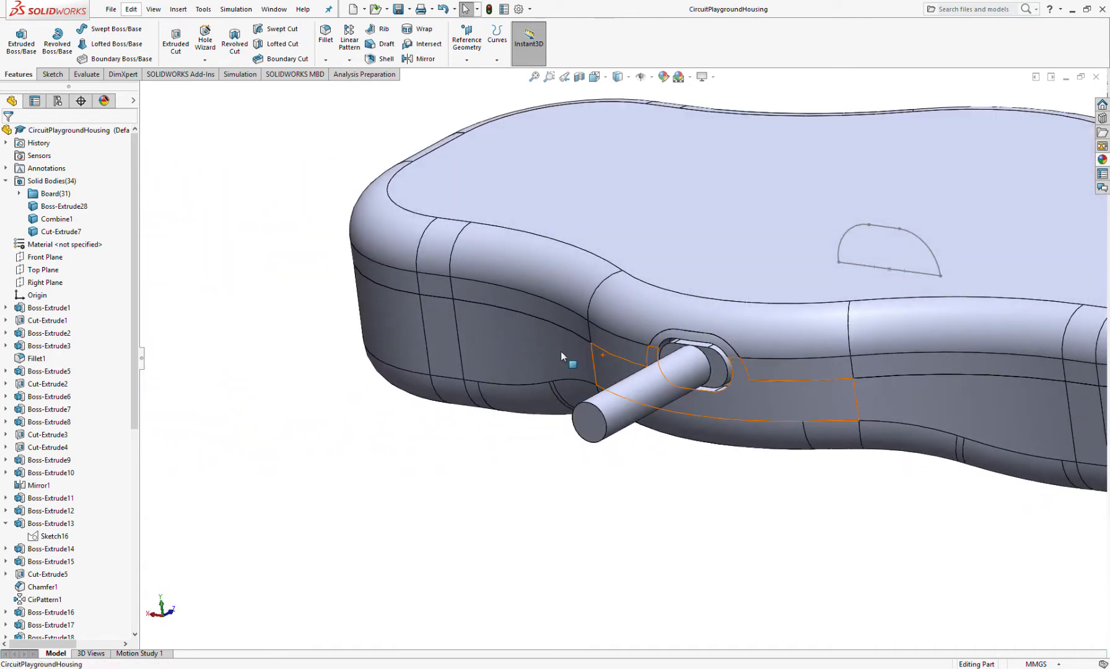
scroll(710, 341, down, 2)
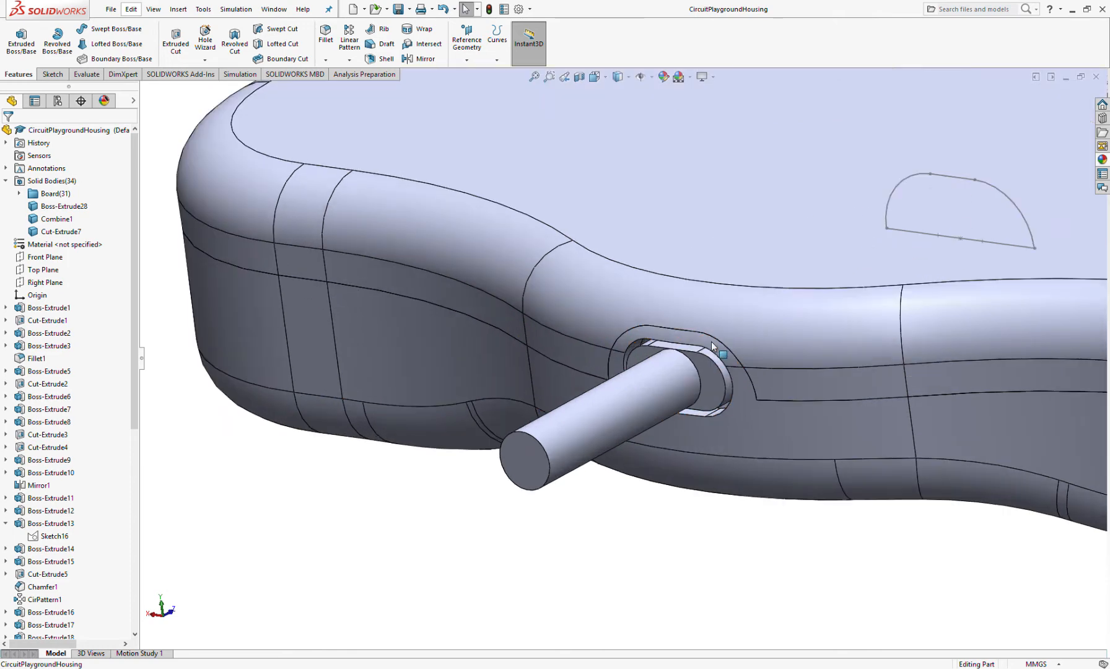
scroll(711, 341, up, 3)
middle_drag(711, 341, 732, 323)
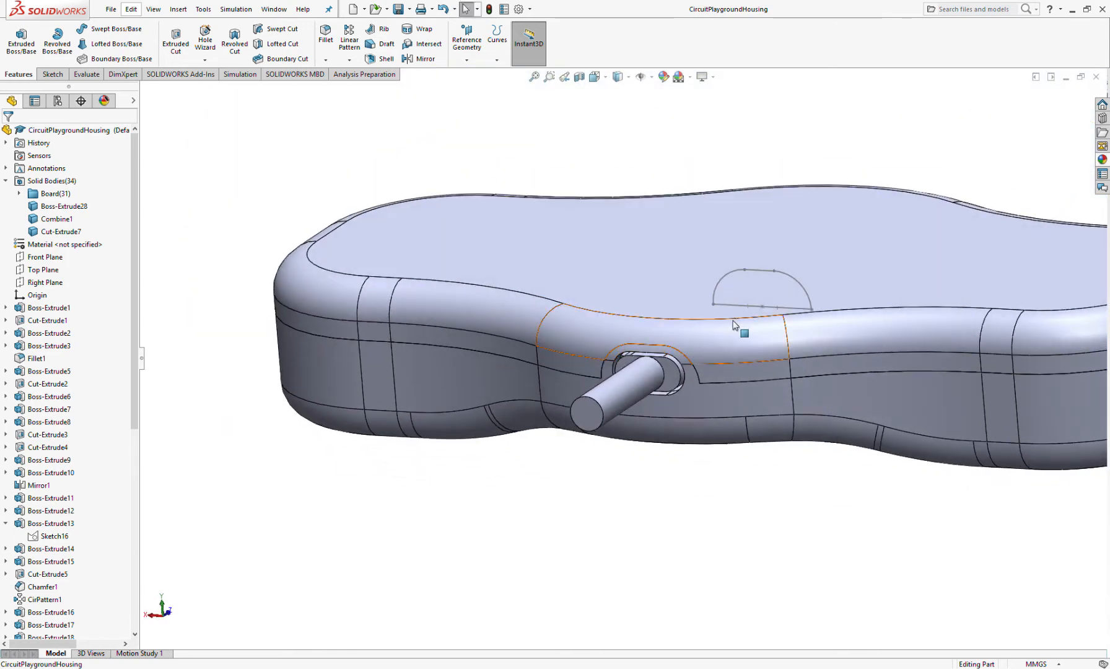
scroll(741, 328, down, 1)
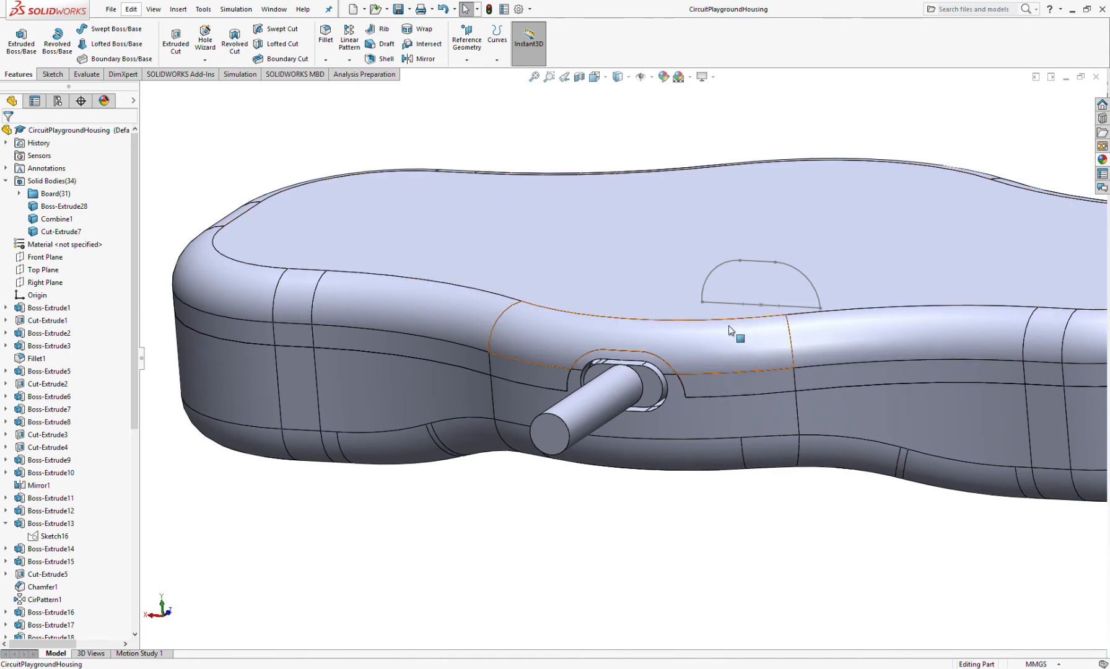
scroll(617, 347, up, 2)
middle_drag(584, 339, 590, 376)
scroll(514, 319, down, 3)
scroll(590, 376, up, 2)
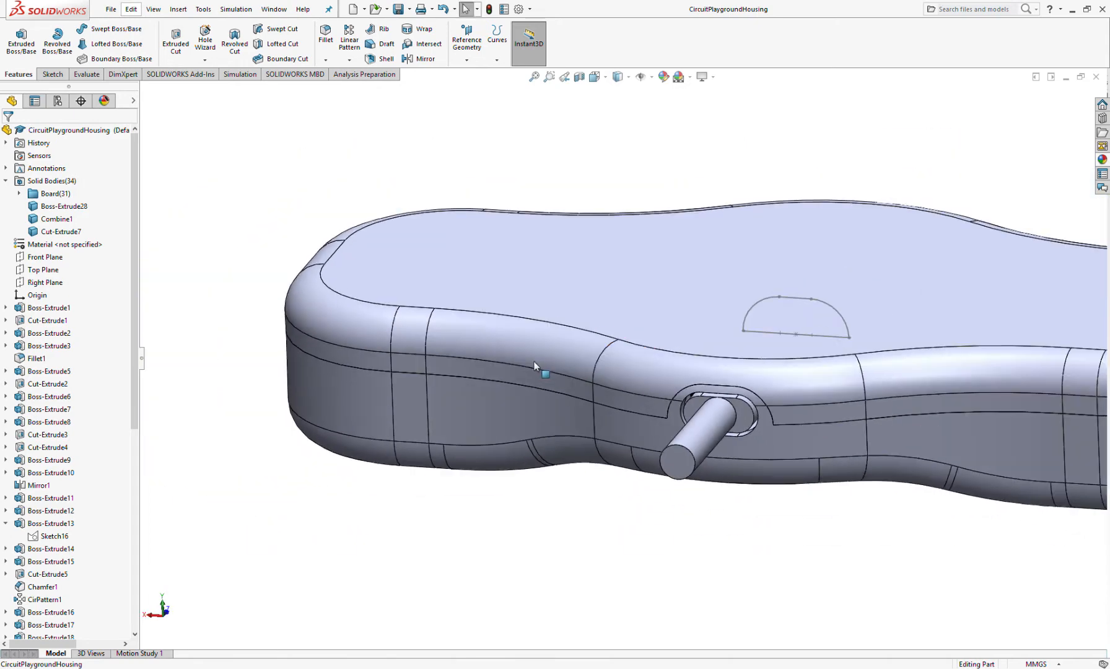
scroll(613, 372, down, 2)
scroll(615, 358, up, 2)
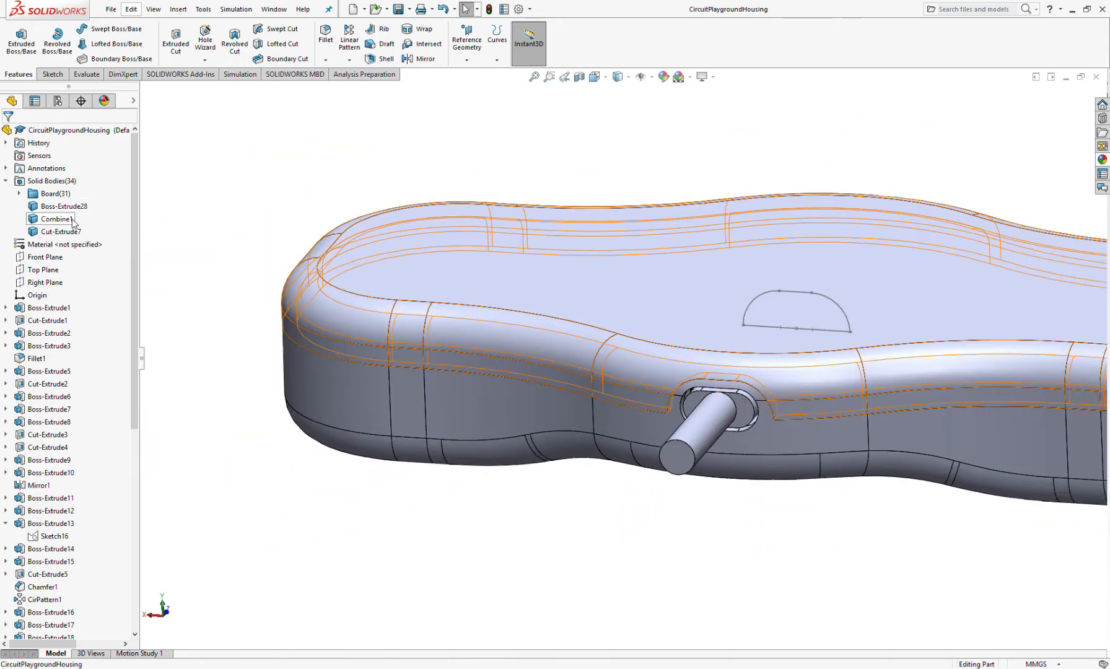
click(61, 233)
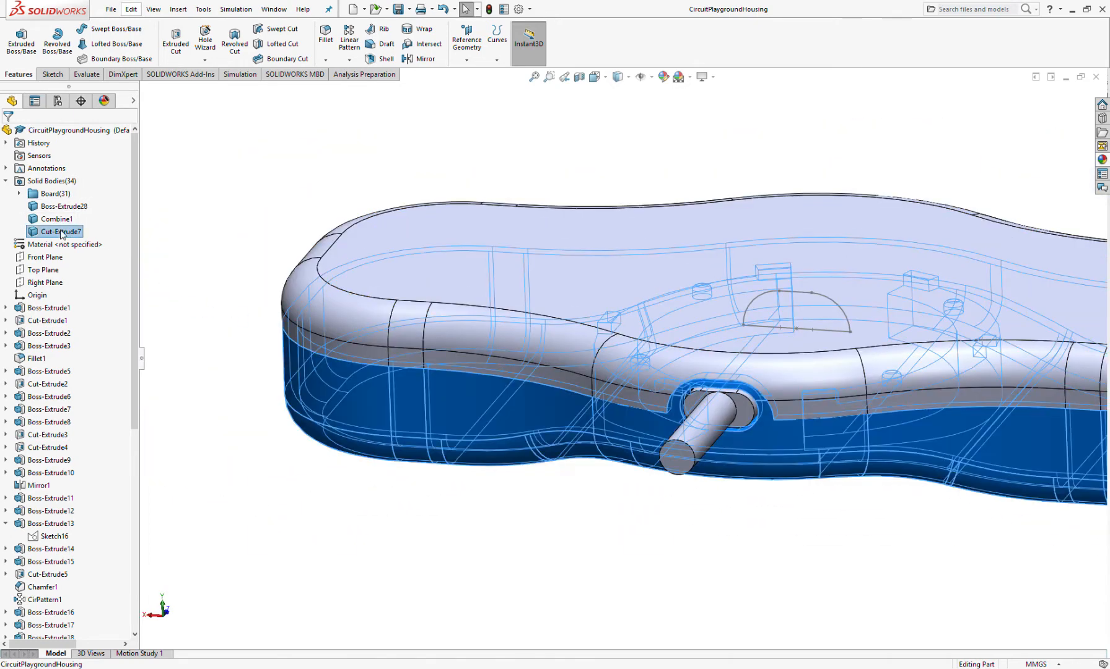
click(70, 221)
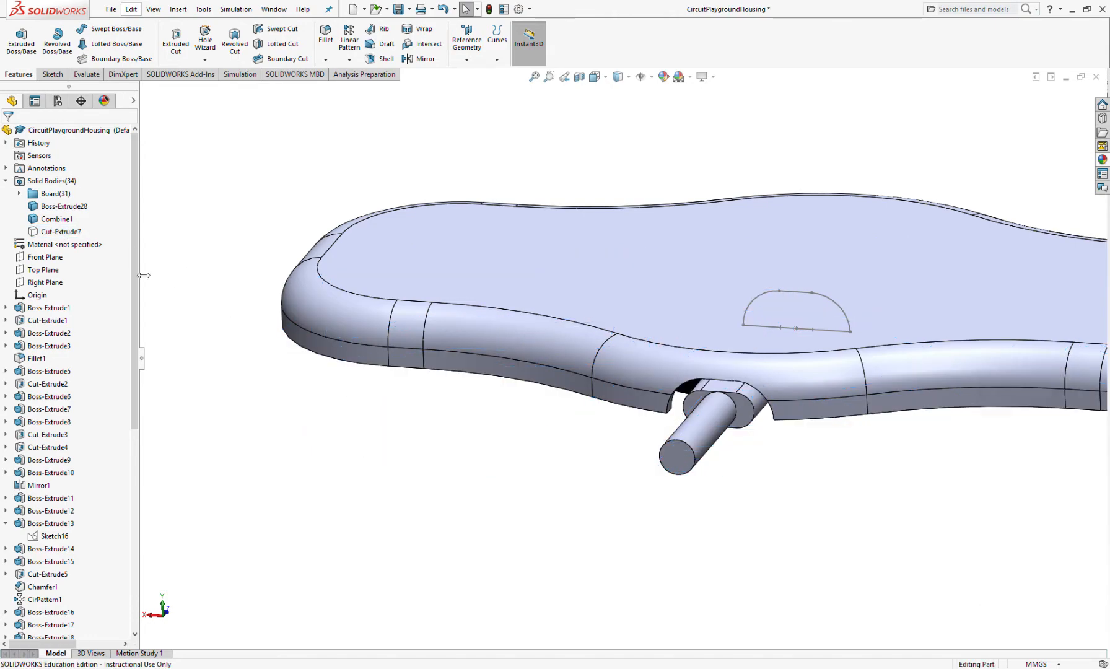
click(59, 233)
Hide the upper housing body to expose the rim of the lower housing.
click(57, 220)
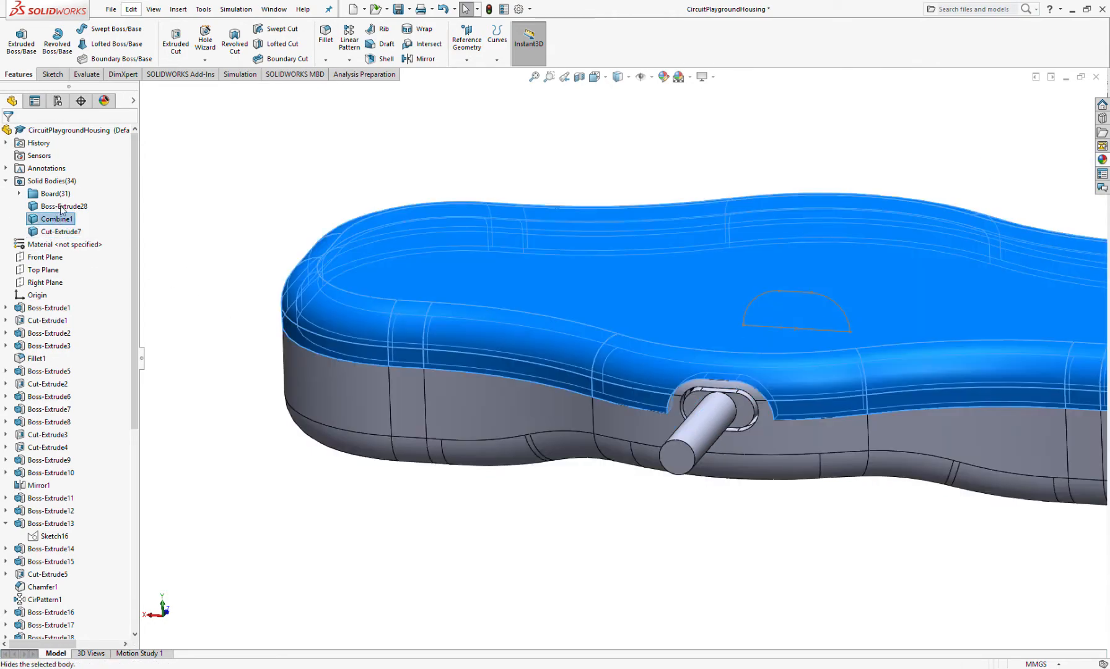
click(68, 207)
scroll(481, 435, down, 5)
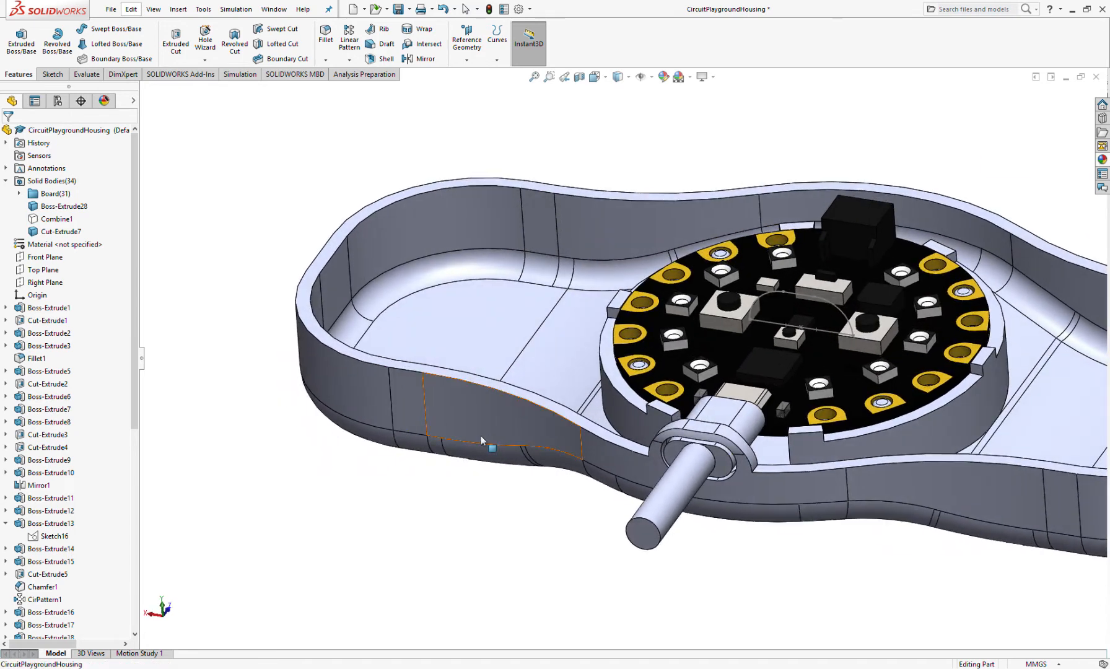
Start a sketch on the flat rim face of the lower housing.
click(635, 426)
scroll(622, 360, up, 2)
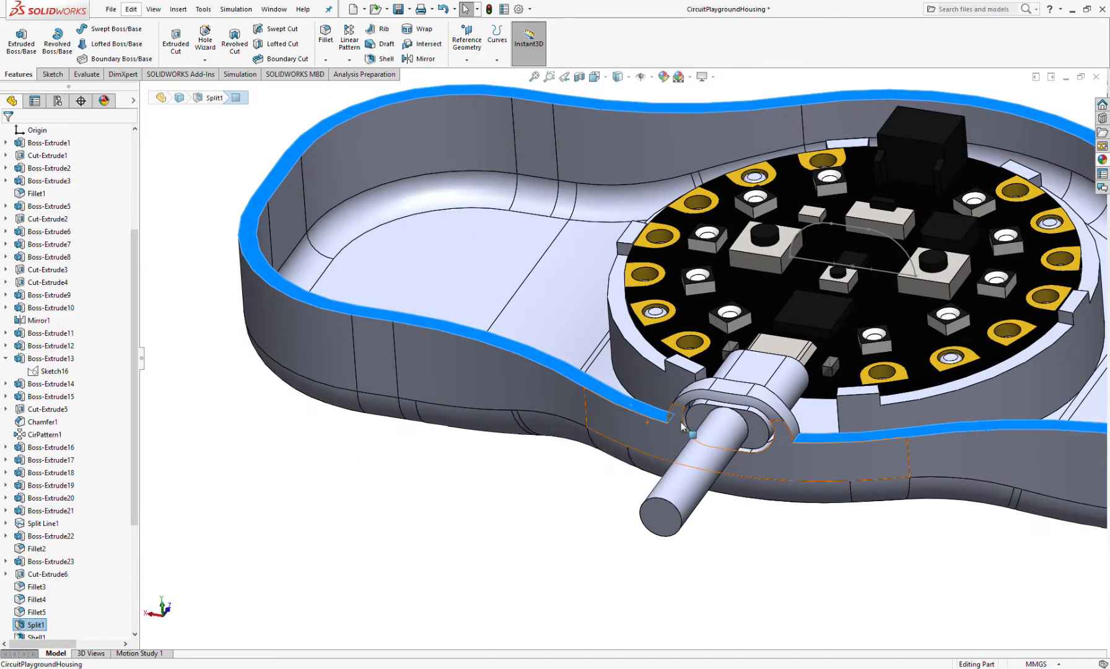
click(52, 73)
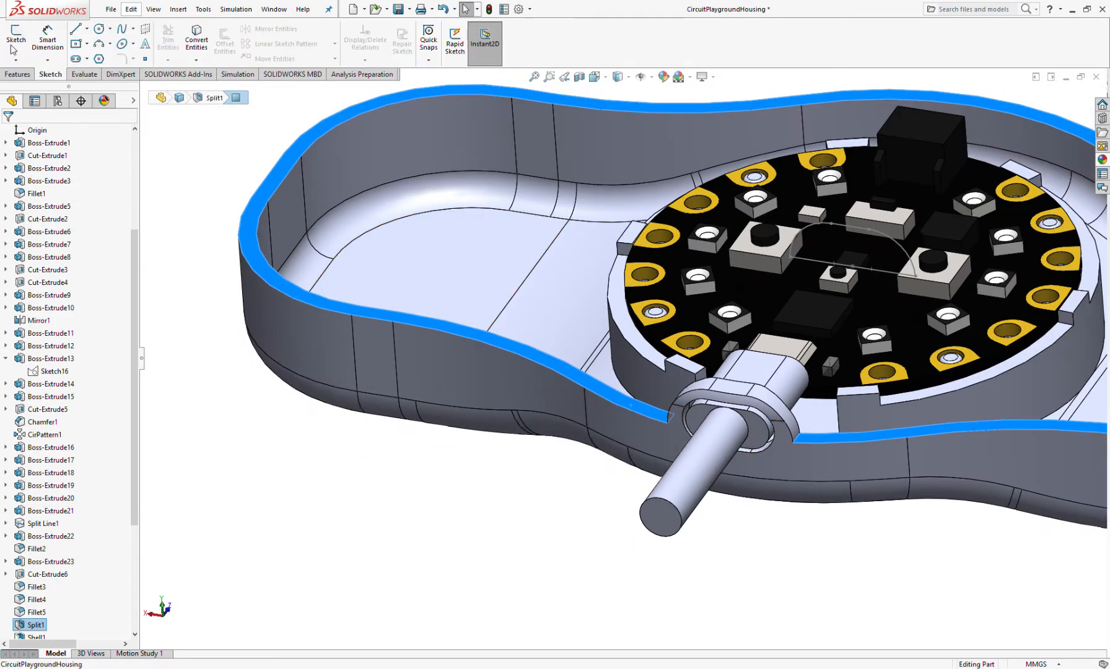
click(16, 38)
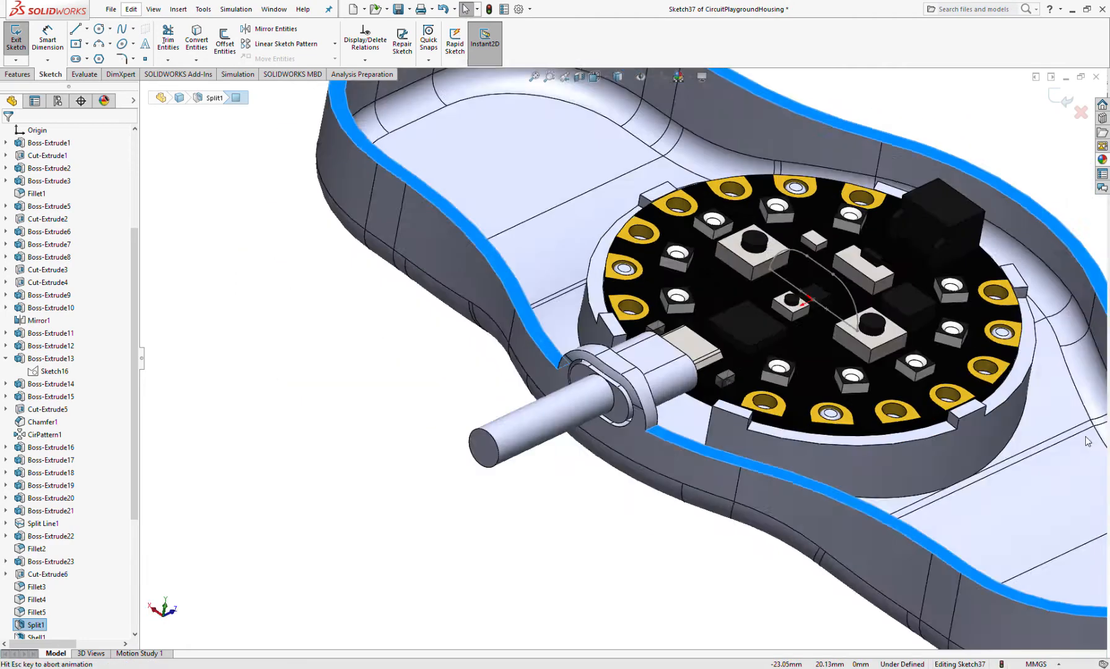
Select the complete edge loop of the lower housing's rim face and convert it into sketch entities.
scroll(721, 238, down, 4)
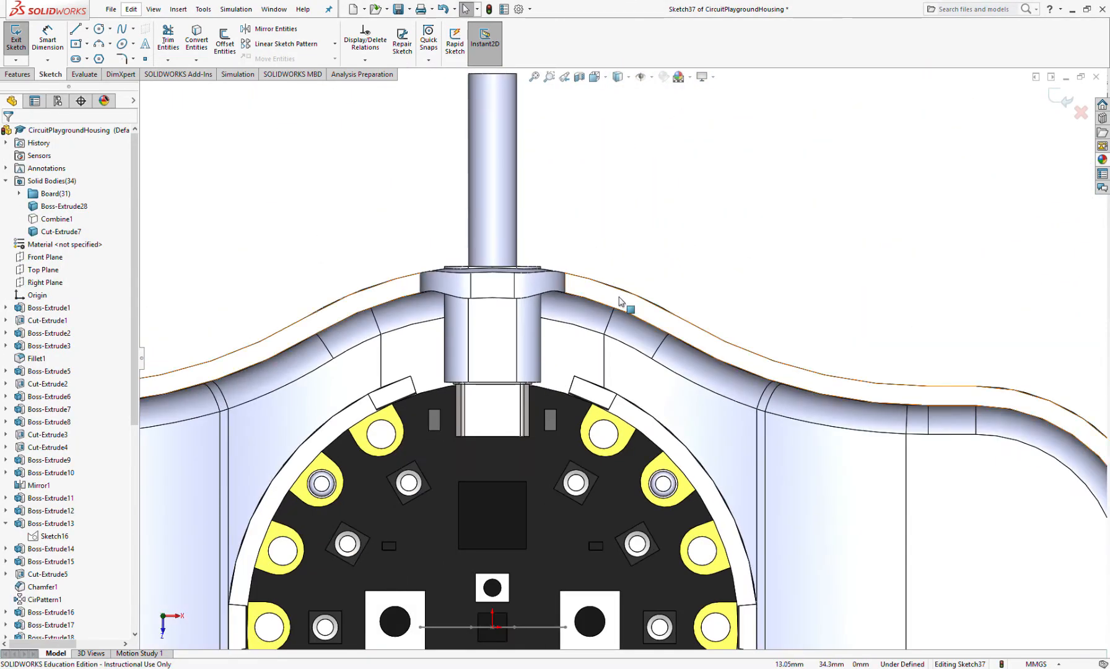
scroll(625, 310, up, 2)
scroll(660, 325, down, 3)
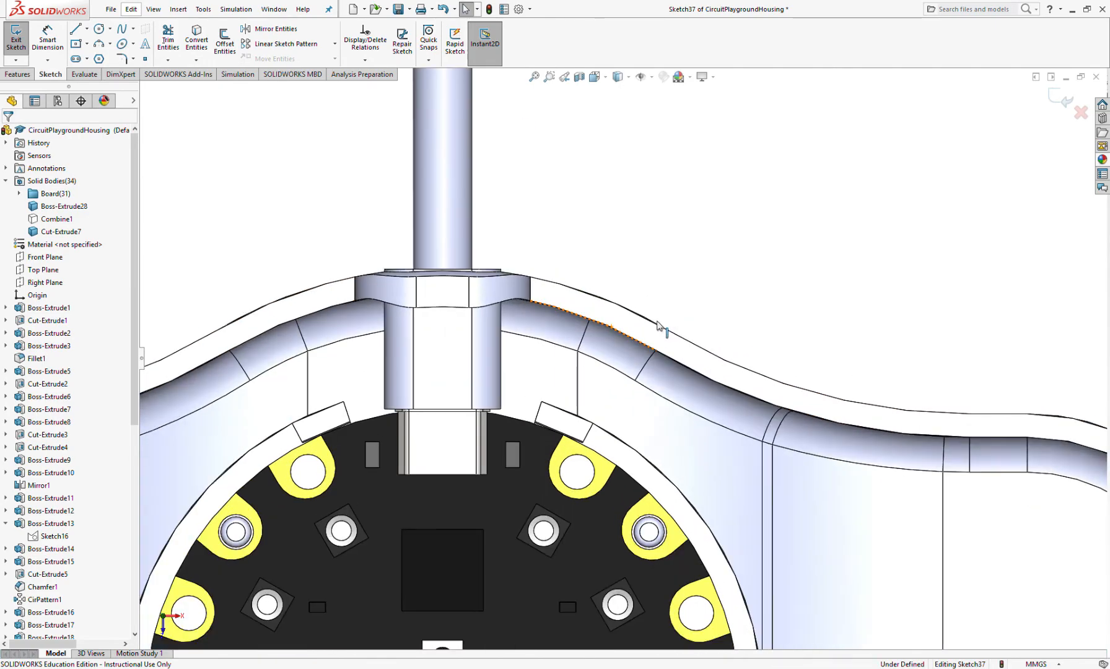
middle_drag(595, 320, 602, 188)
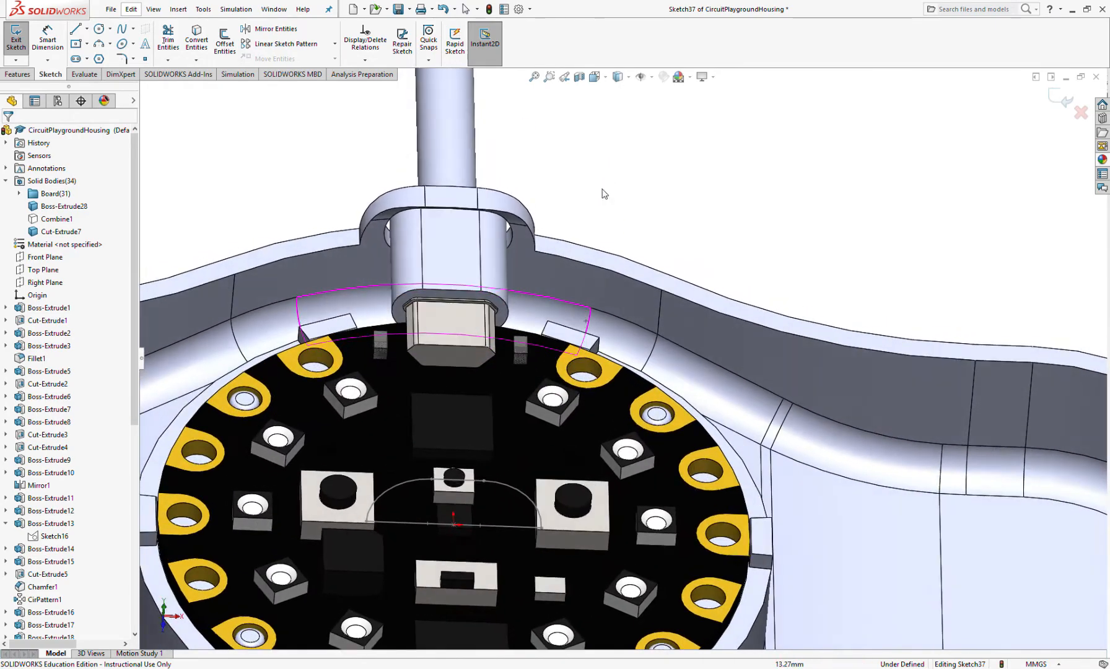
key(ctrl+5)
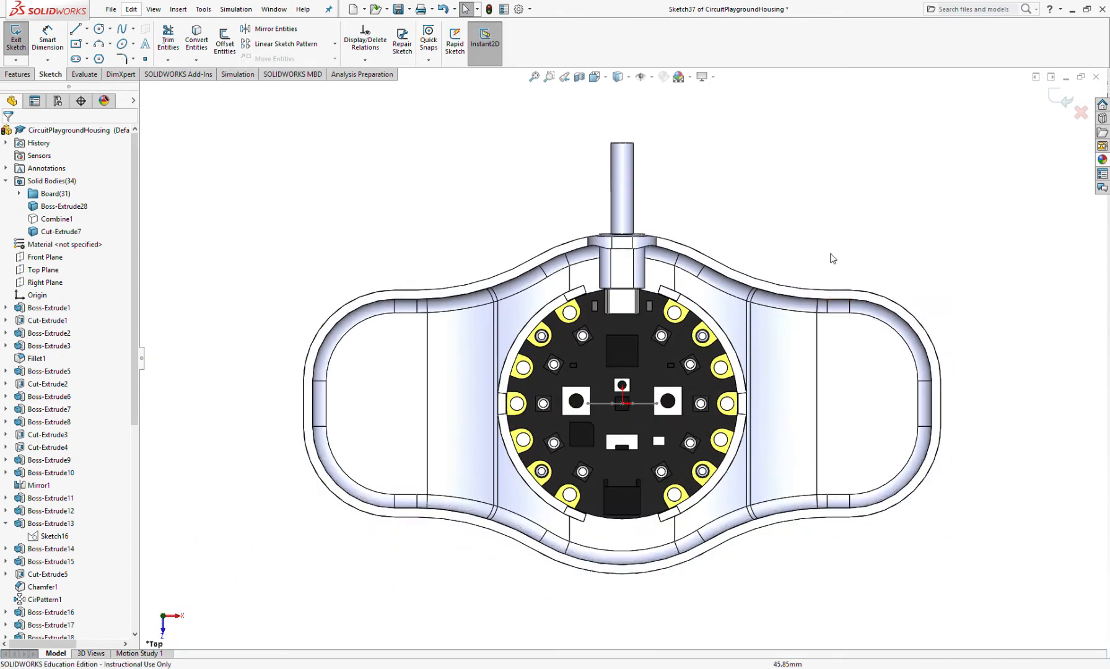
scroll(512, 309, down, 5)
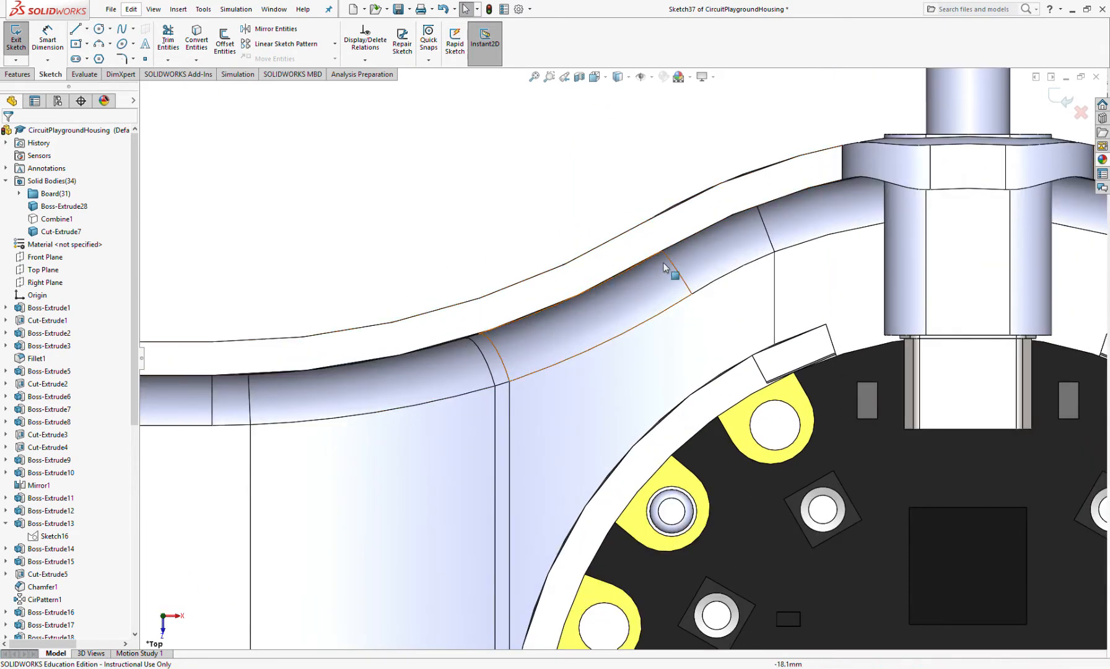
scroll(633, 257, up, 5)
scroll(581, 375, down, 4)
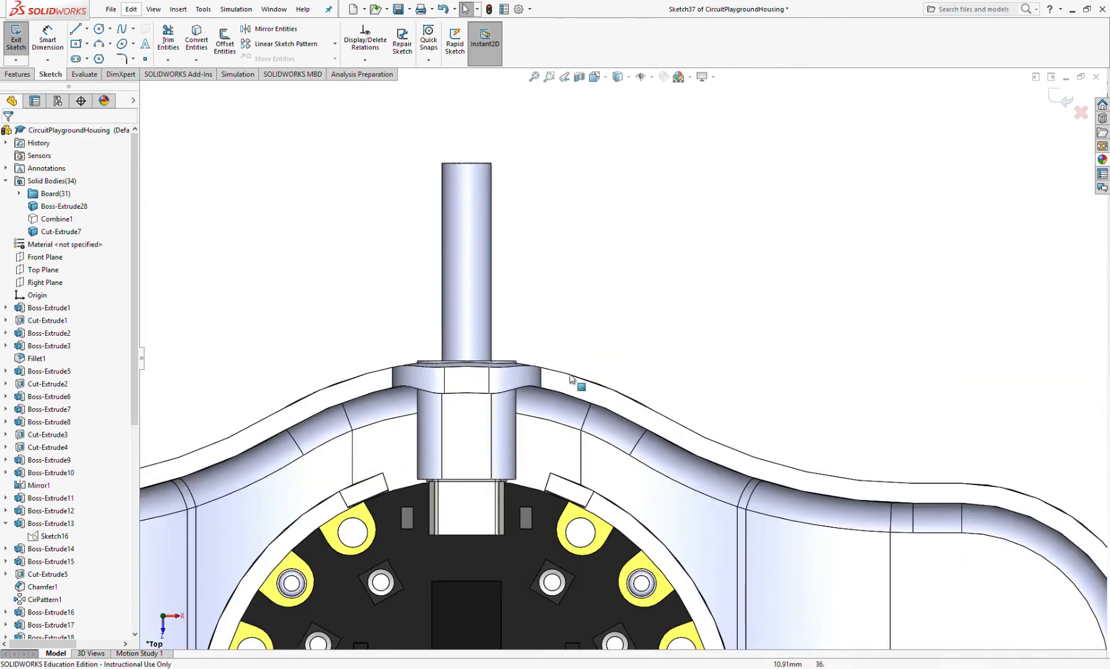
click(566, 394)
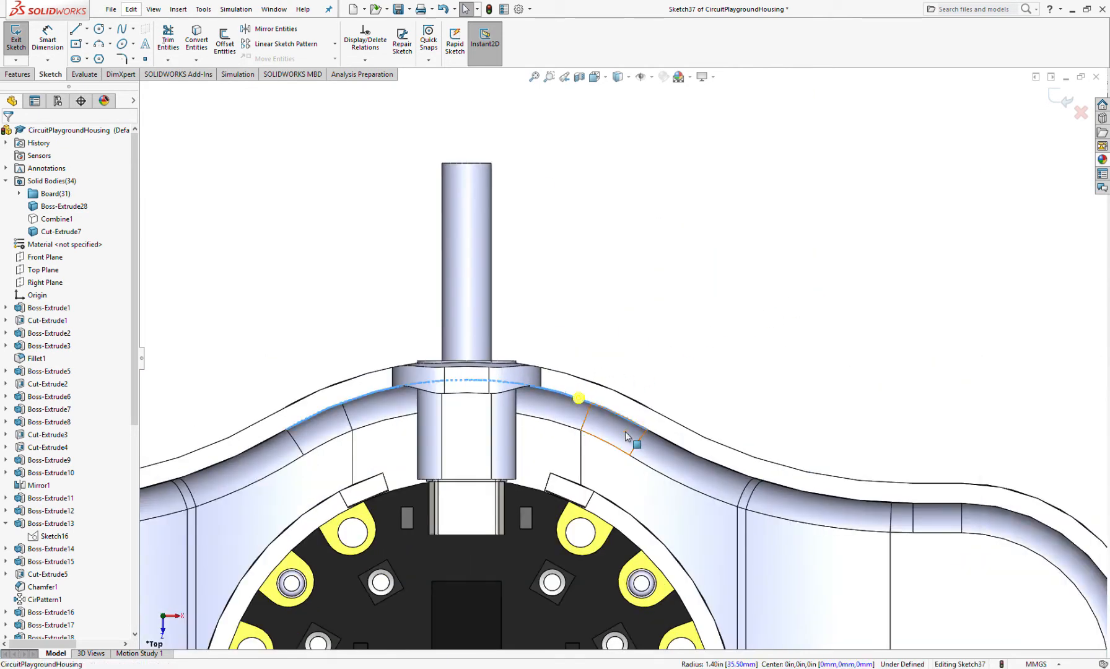
scroll(605, 342, up, 3)
middle_drag(605, 342, 597, 391)
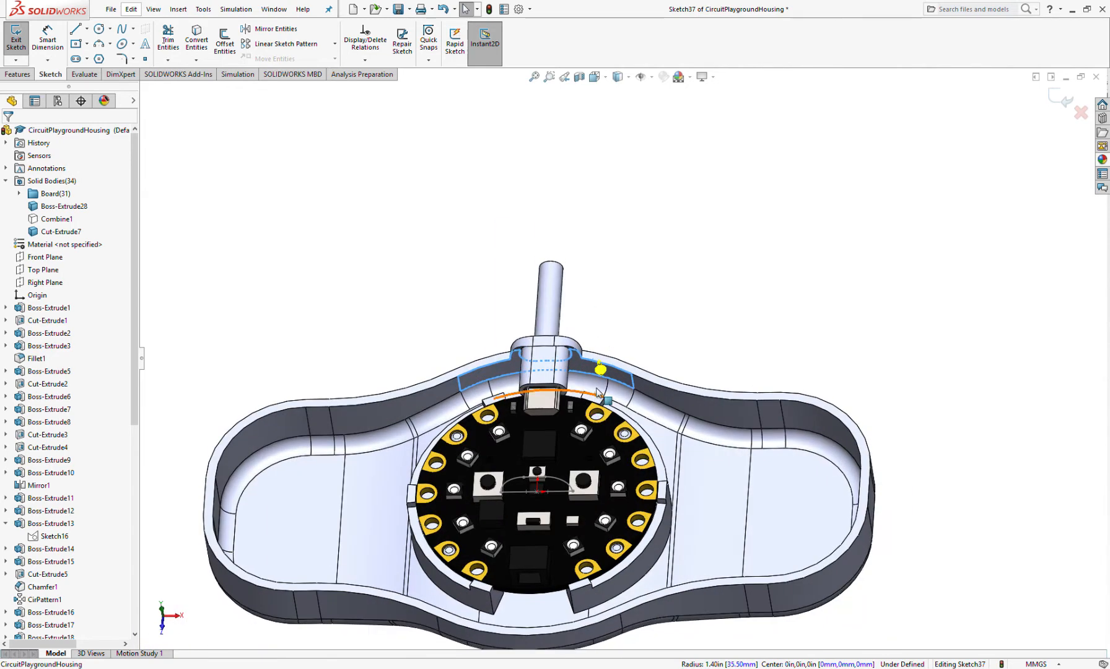
click(600, 369)
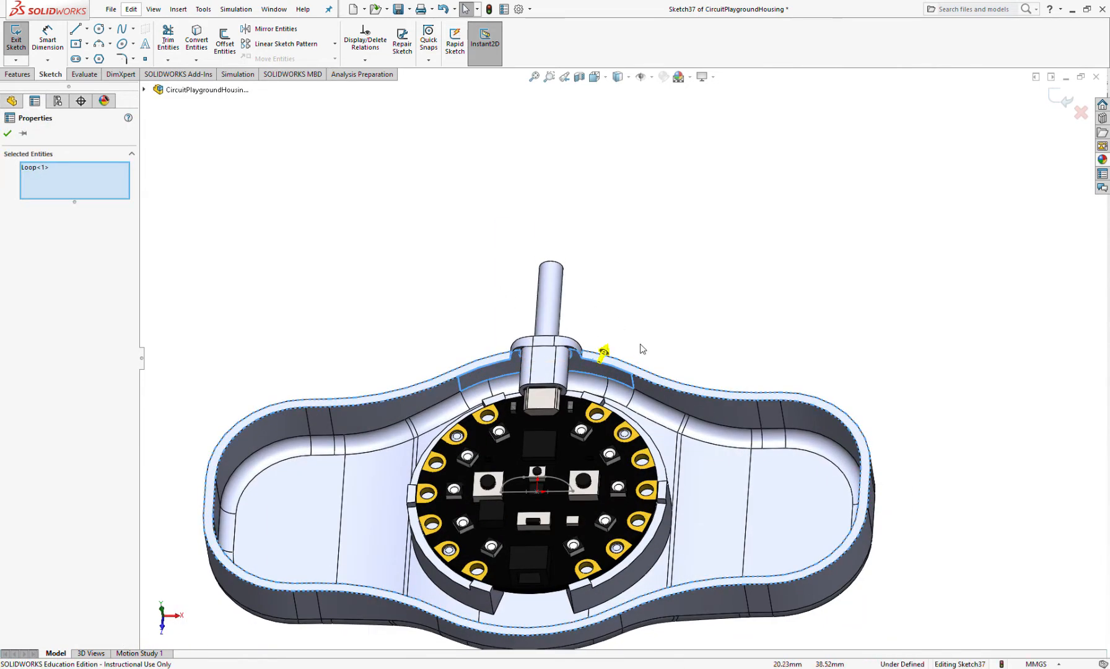
middle_drag(624, 301, 611, 353)
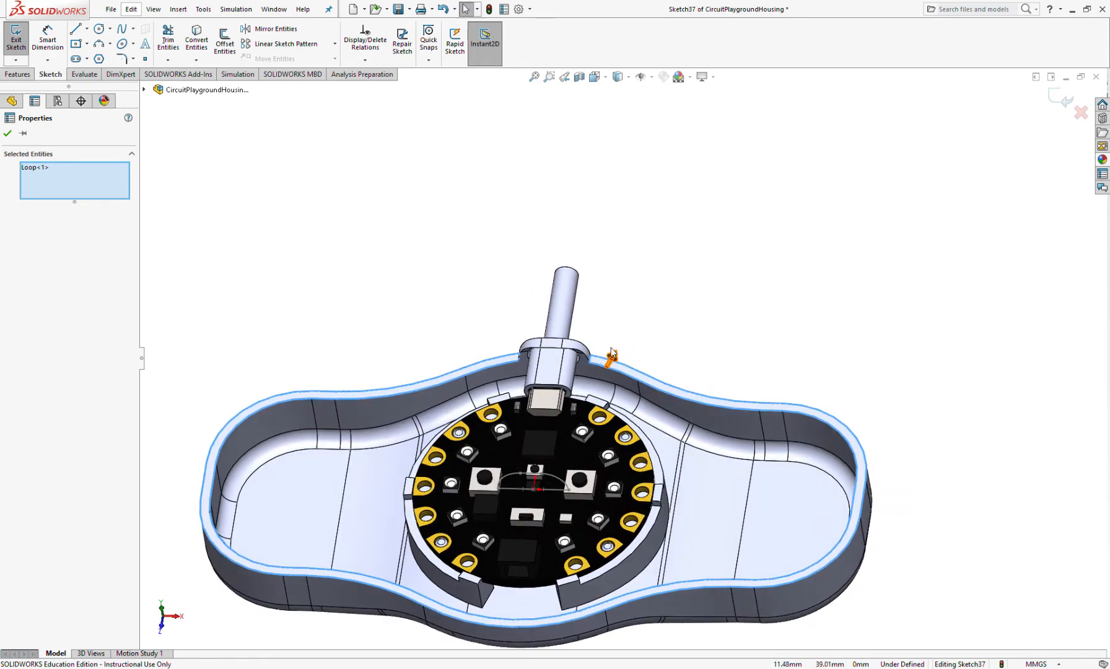
click(190, 47)
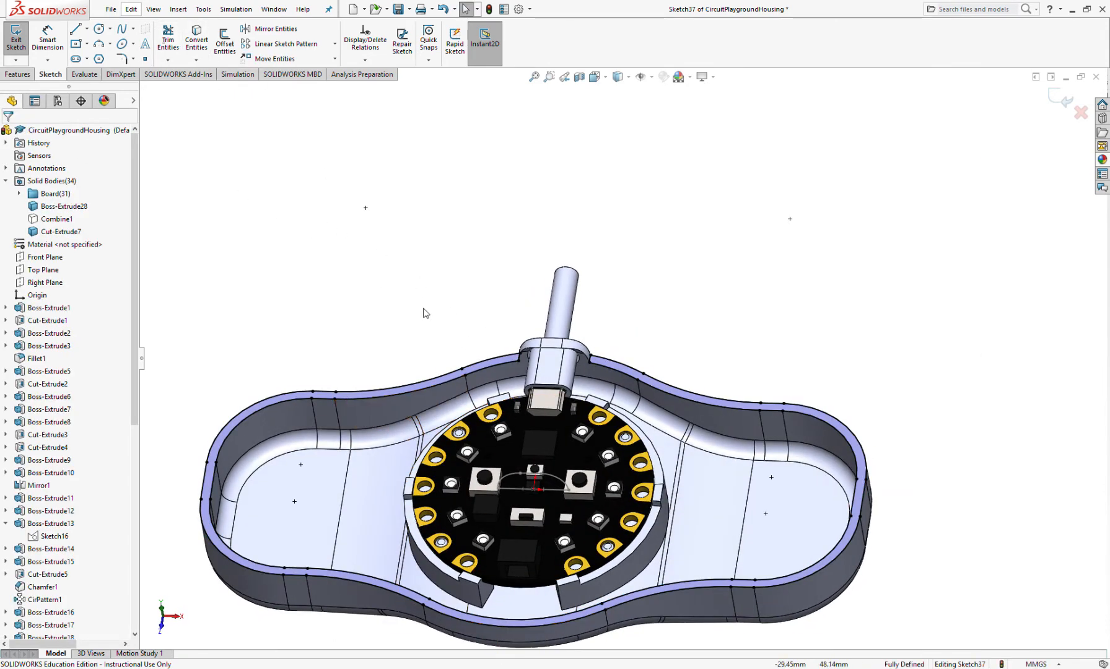
Delete the two short converted lines that close the rim outline on either side of the plug opening.
scroll(567, 389, down, 5)
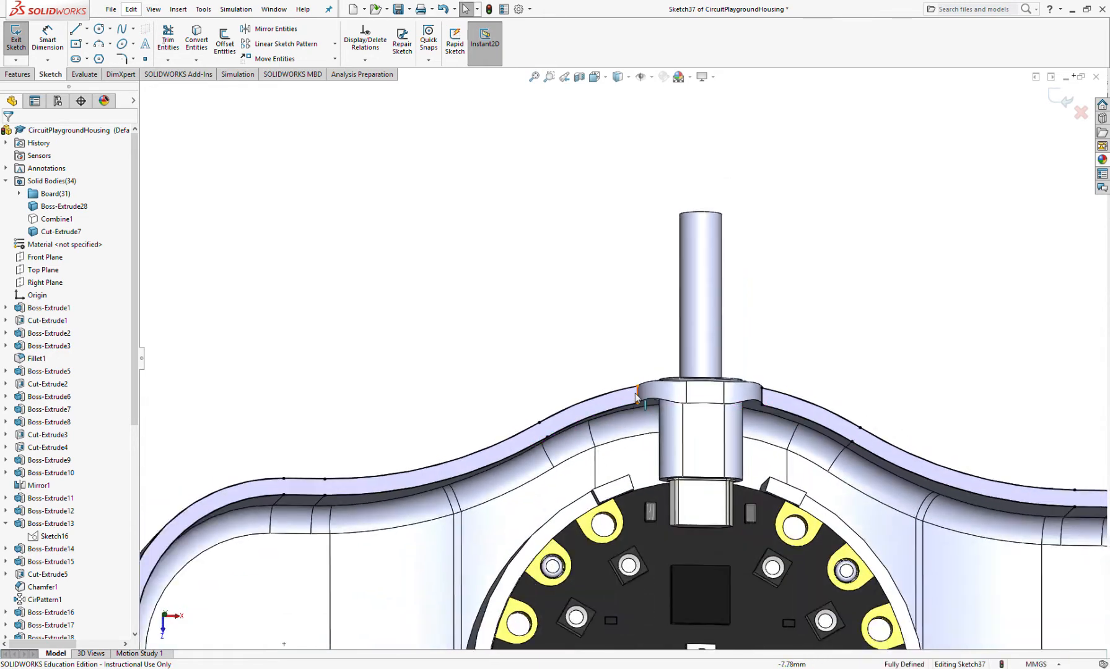
click(637, 395)
key(Delete)
scroll(768, 410, down, 5)
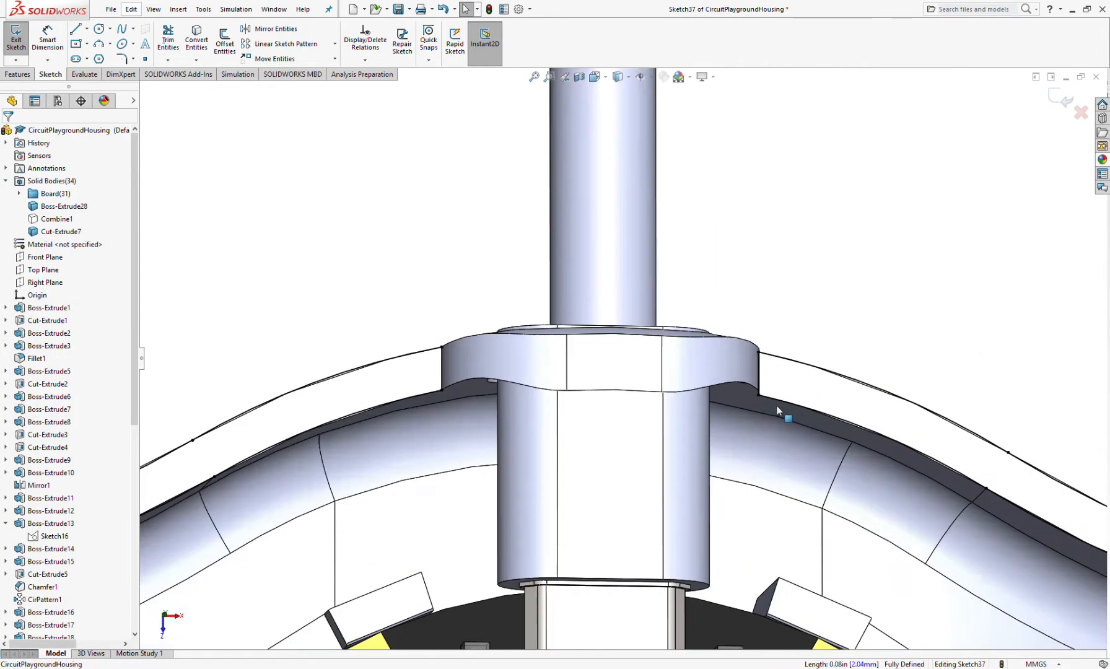
middle_drag(777, 411, 744, 372)
click(743, 372)
key(Delete)
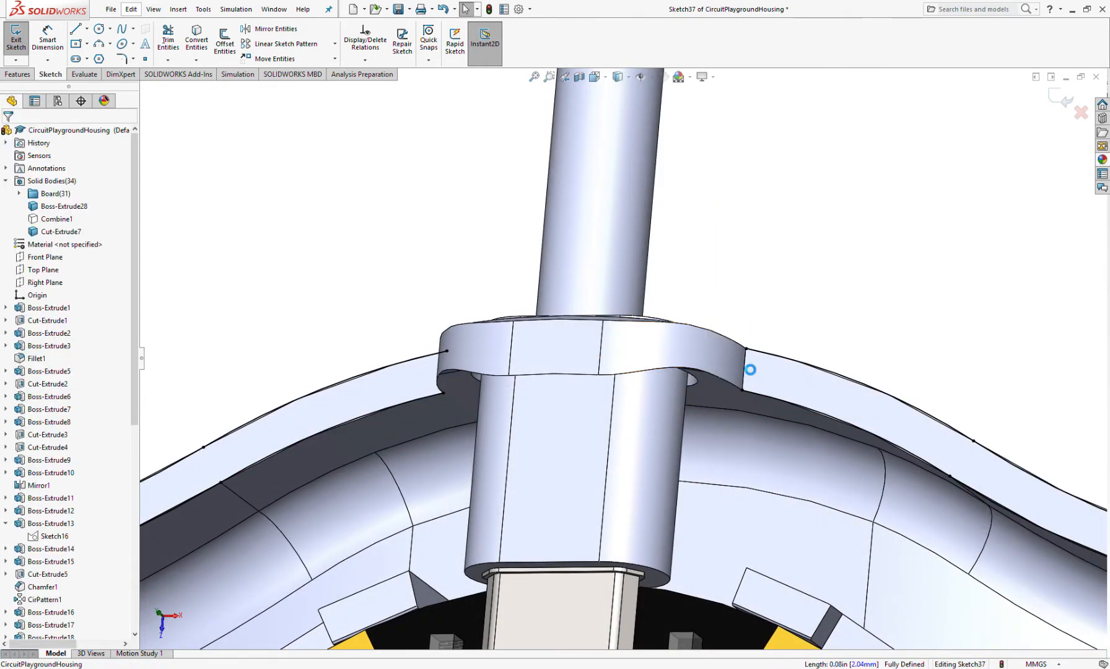
Offset the complete inner rim edge chain by 1 mm into the rim face of the lower housing.
scroll(755, 366, up, 4)
middle_drag(756, 366, 534, 365)
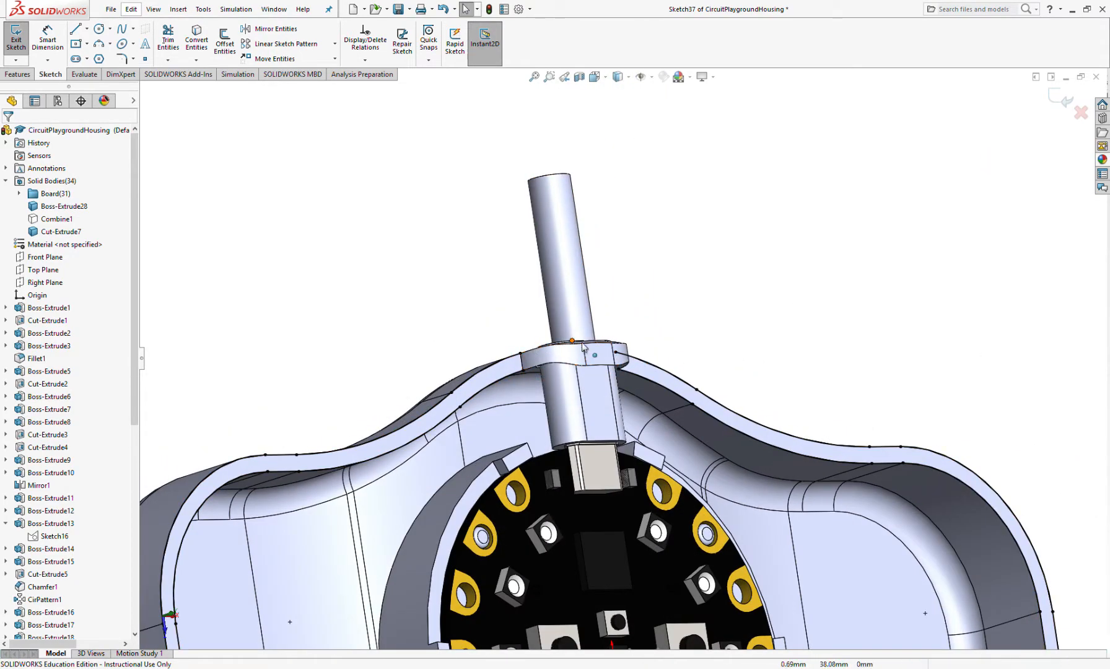
middle_drag(570, 346, 548, 351)
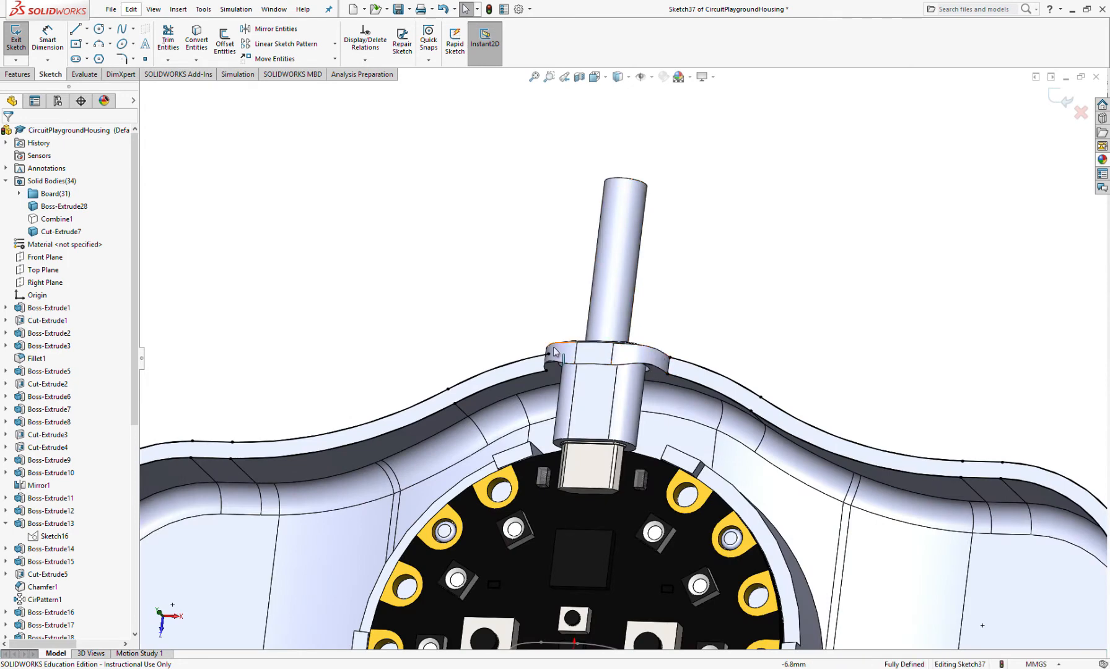
middle_drag(626, 379, 624, 399)
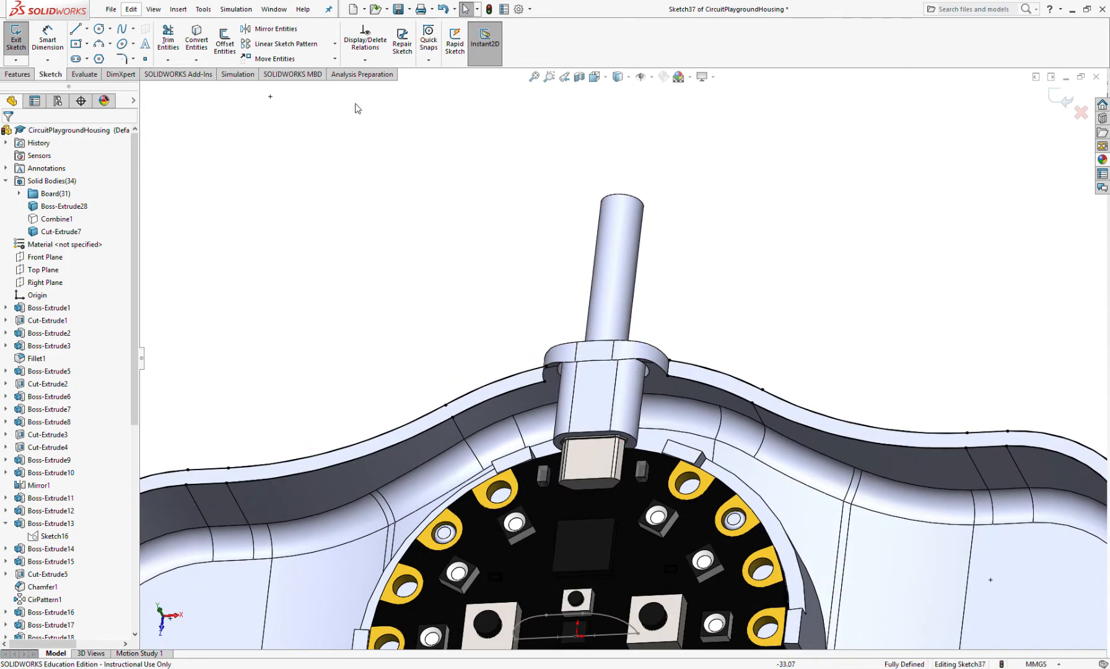
click(230, 59)
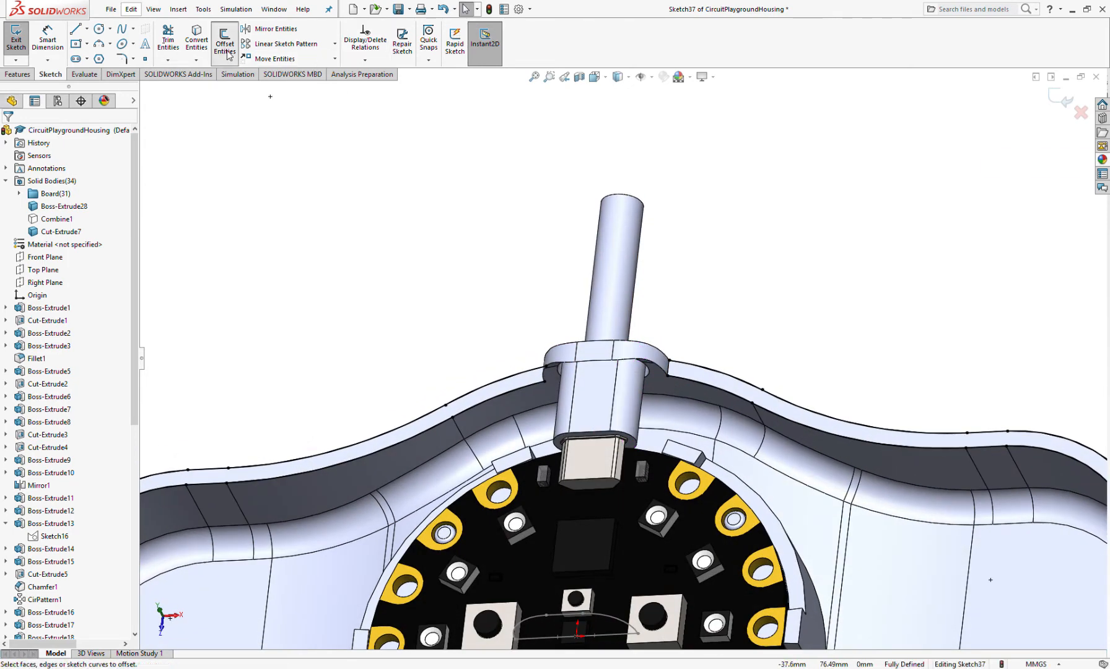
click(691, 383)
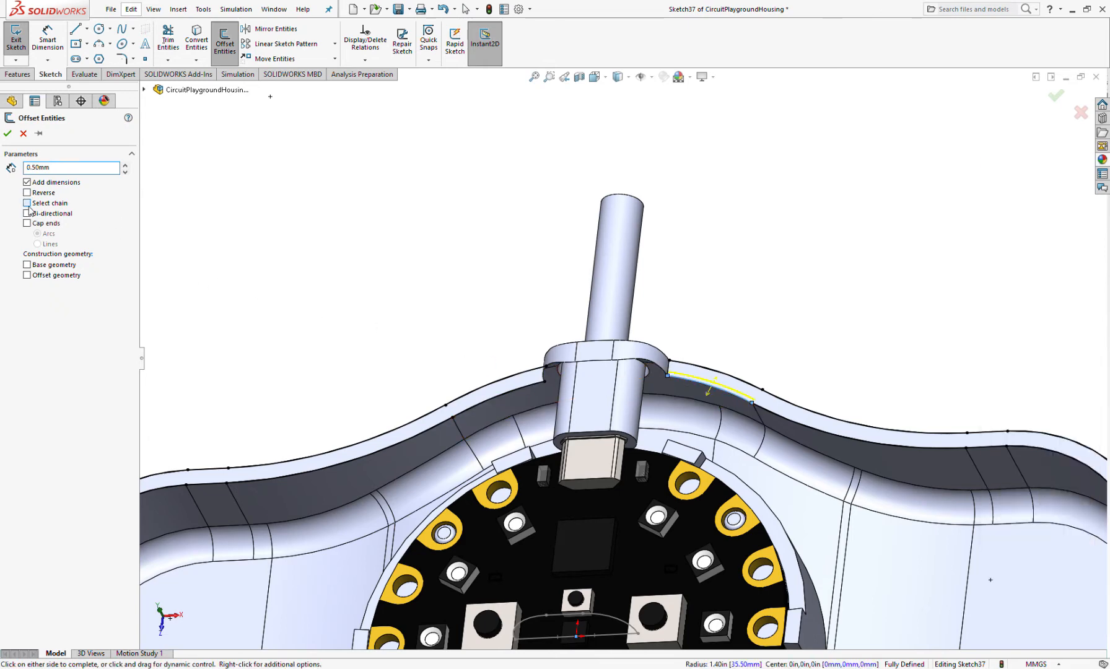
scroll(486, 394, up, 5)
scroll(407, 433, down, 2)
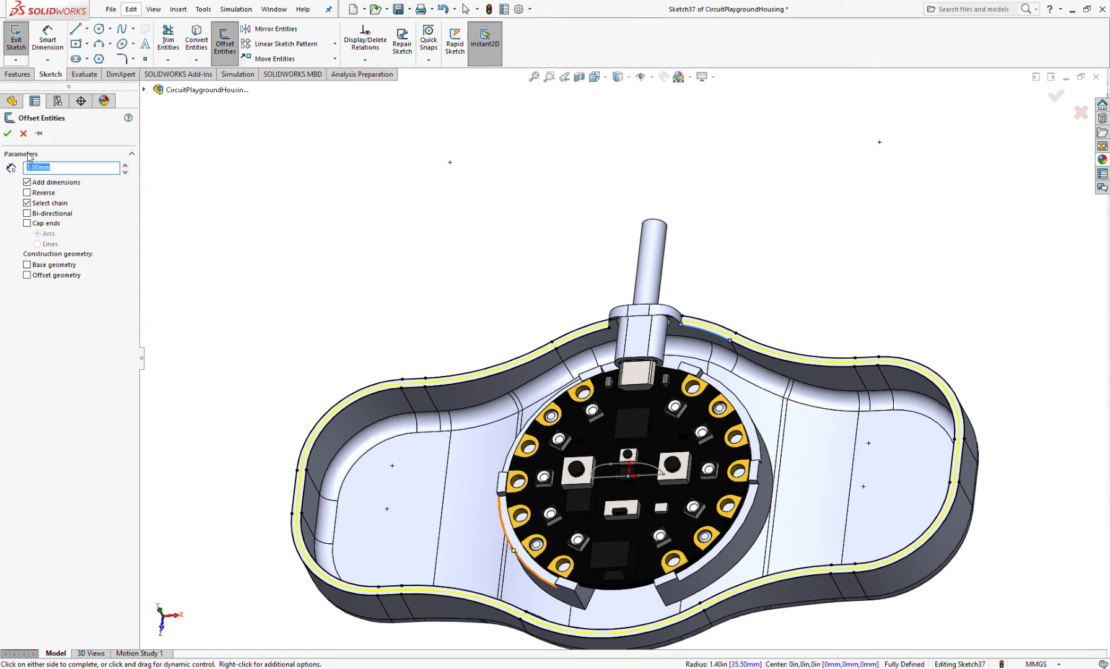
click(8, 134)
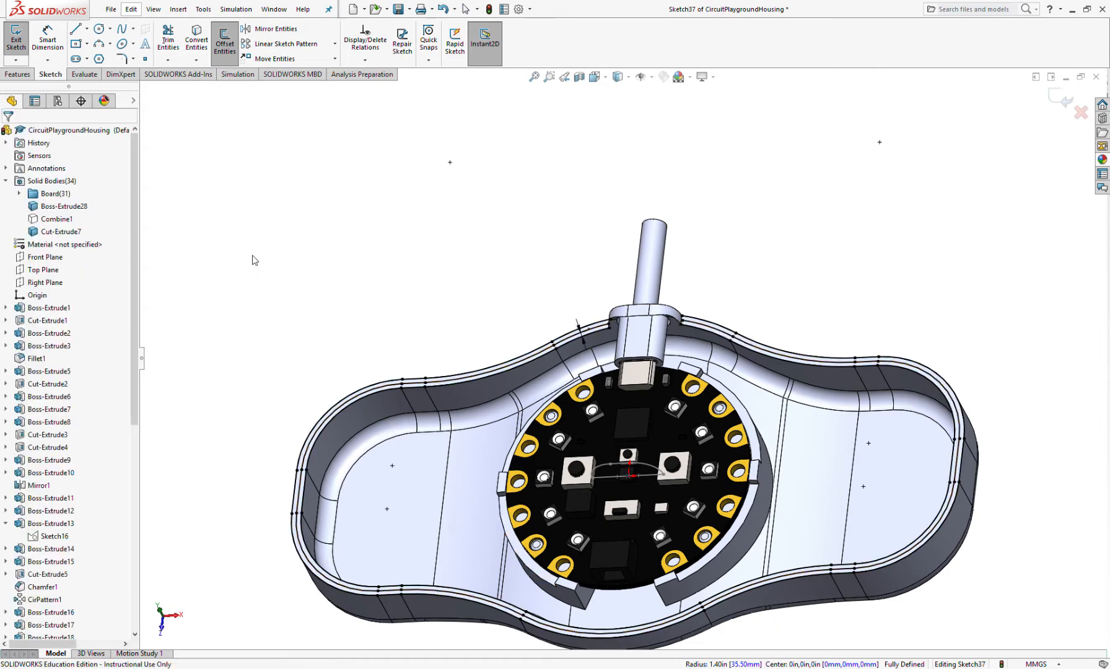
Delete the entire chain of converted outer rim curves, keeping the inner edge and its offset.
scroll(566, 356, down, 5)
click(582, 363)
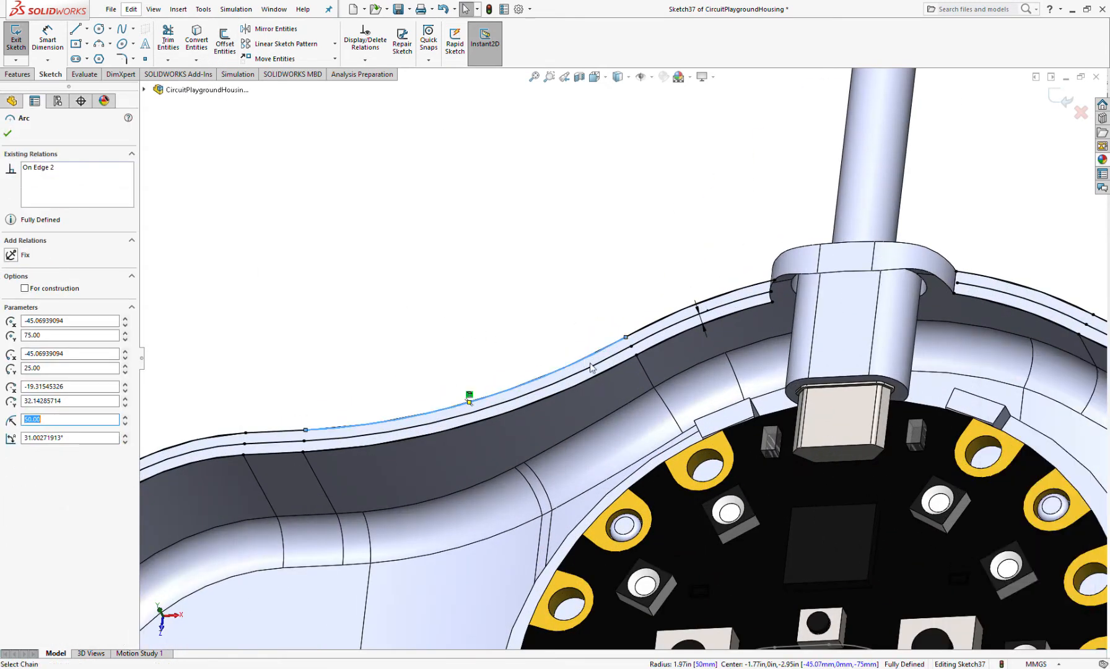
key(Escape)
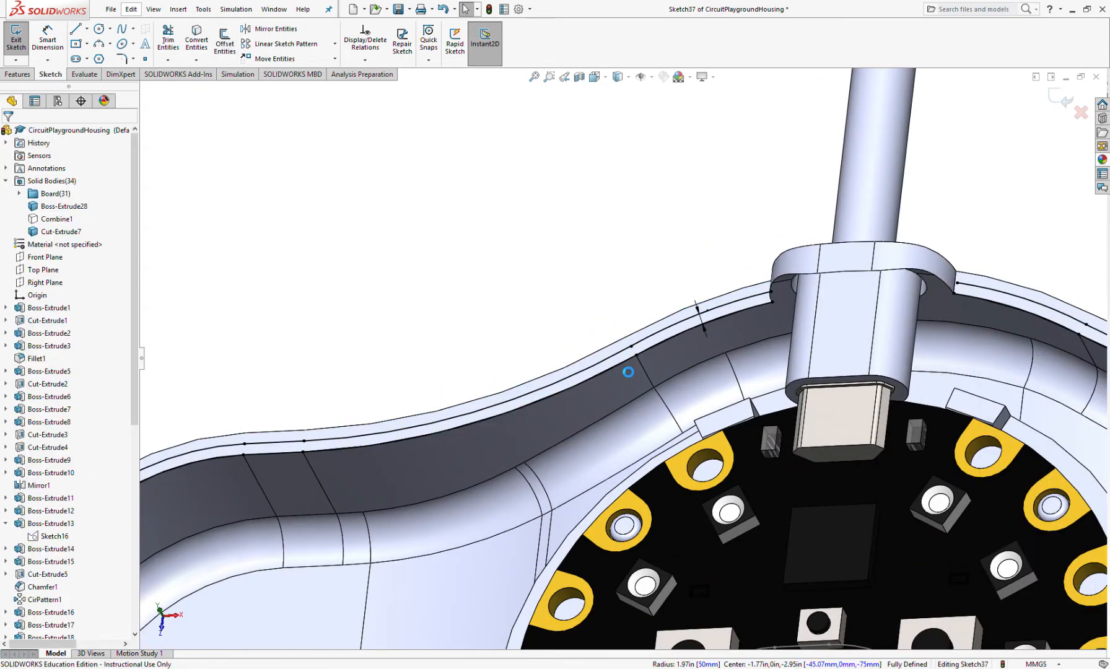
Close the rim profile on the first side of the plug opening with a corner-to-corner line, joining it to the offset curve and trimming the excess.
key(f)
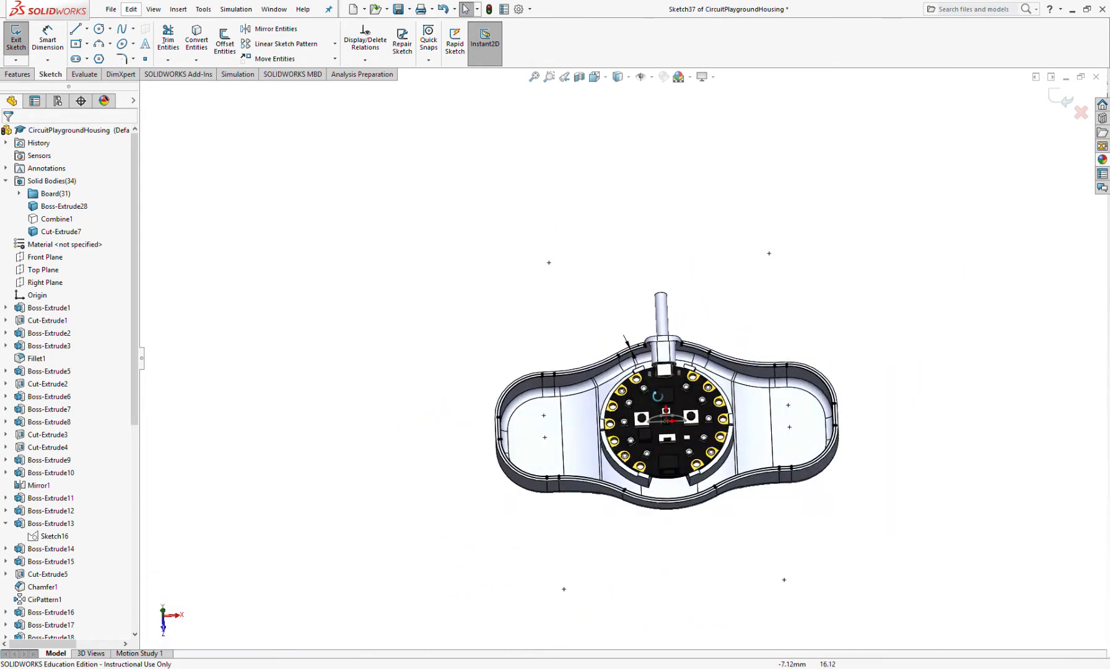
scroll(635, 339, down, 8)
scroll(636, 339, down, 10)
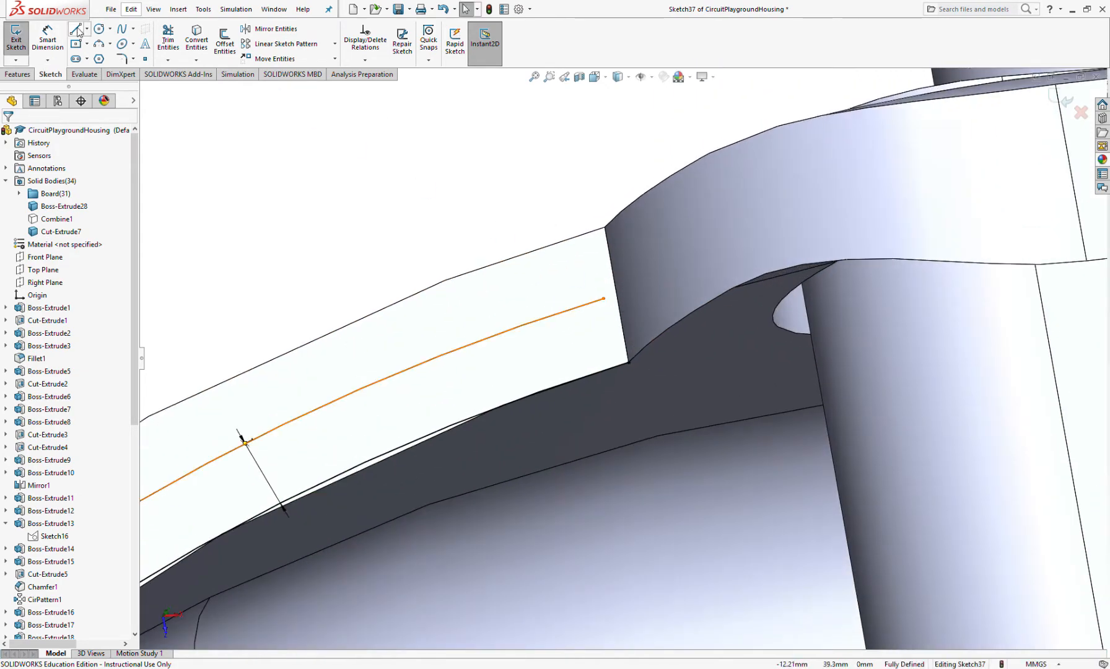
click(77, 31)
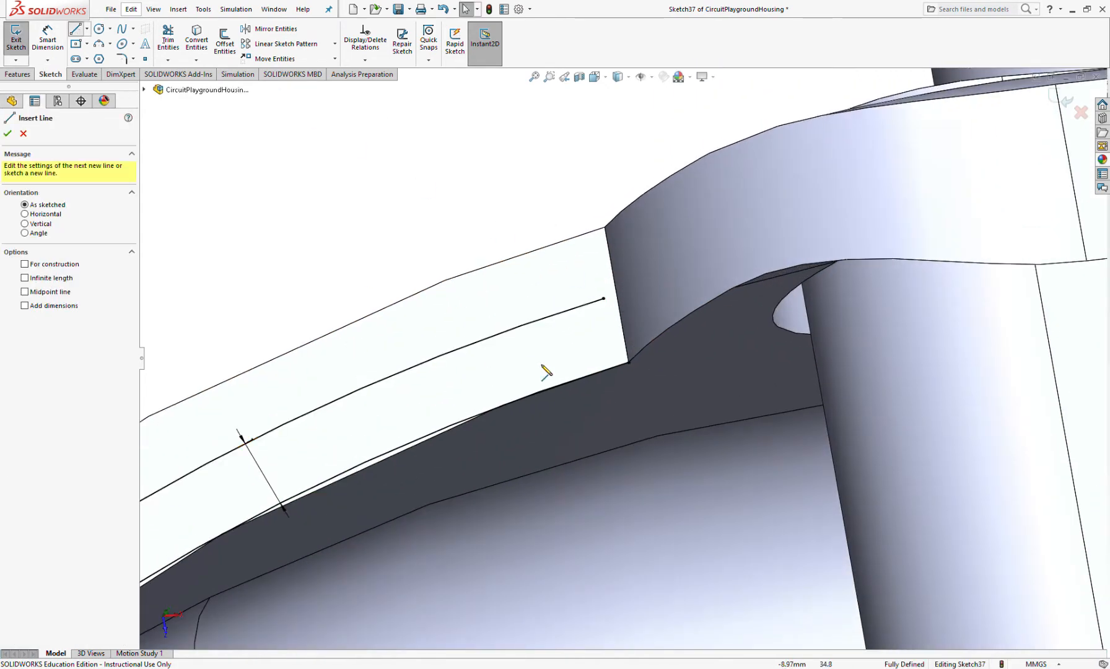
drag(629, 362, 604, 227)
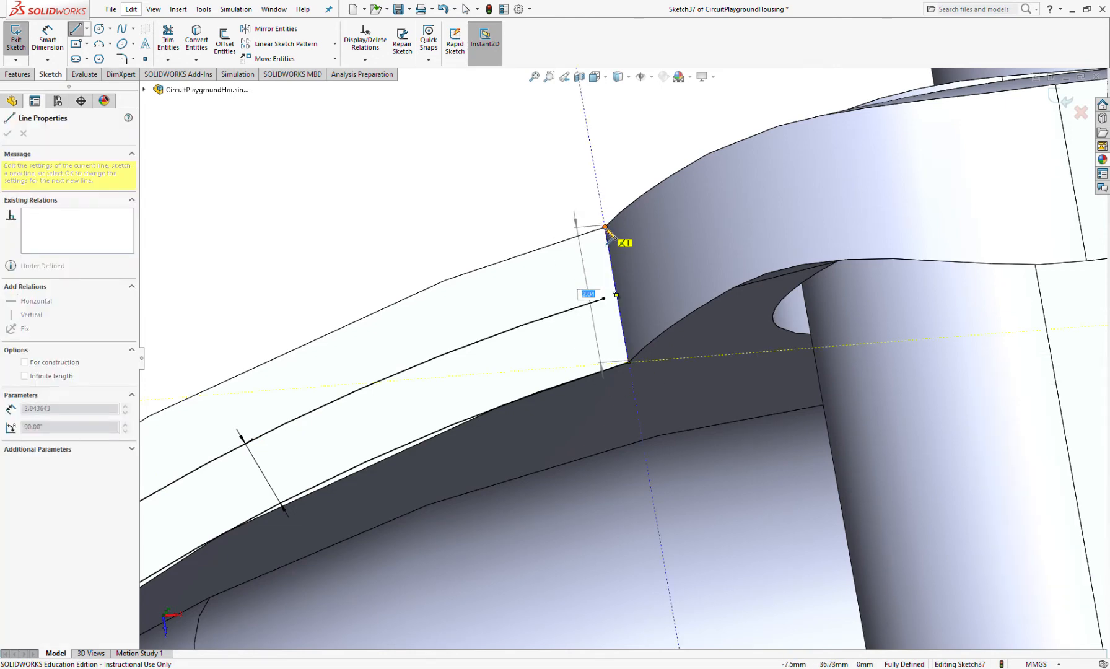
scroll(619, 354, up, 5)
key(Escape)
key(Escape)
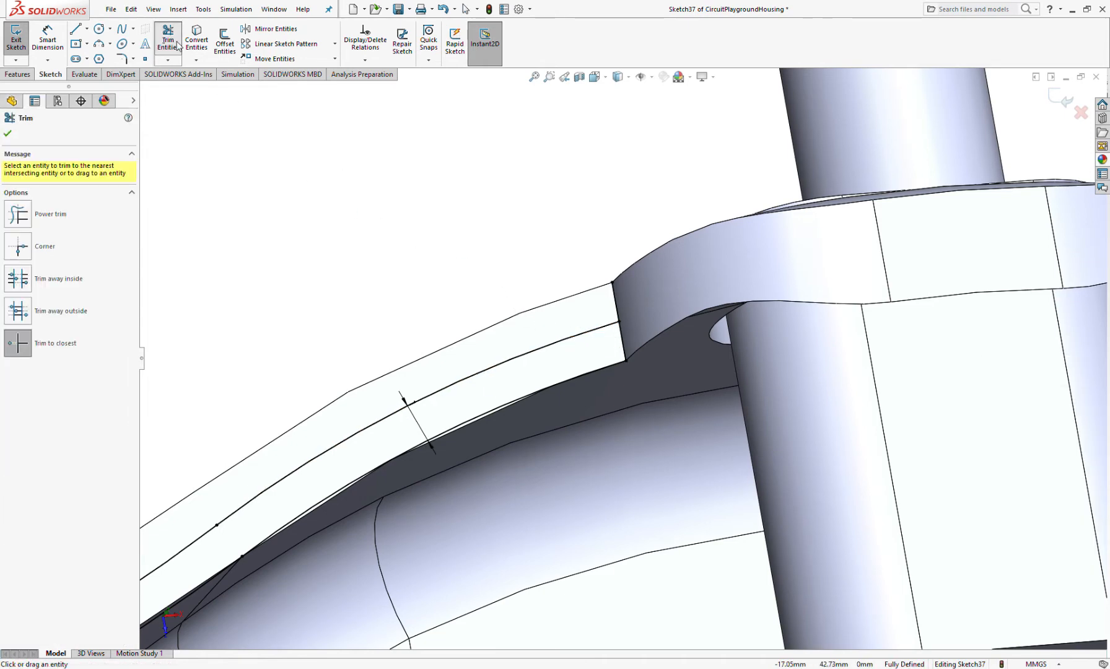
scroll(931, 310, up, 5)
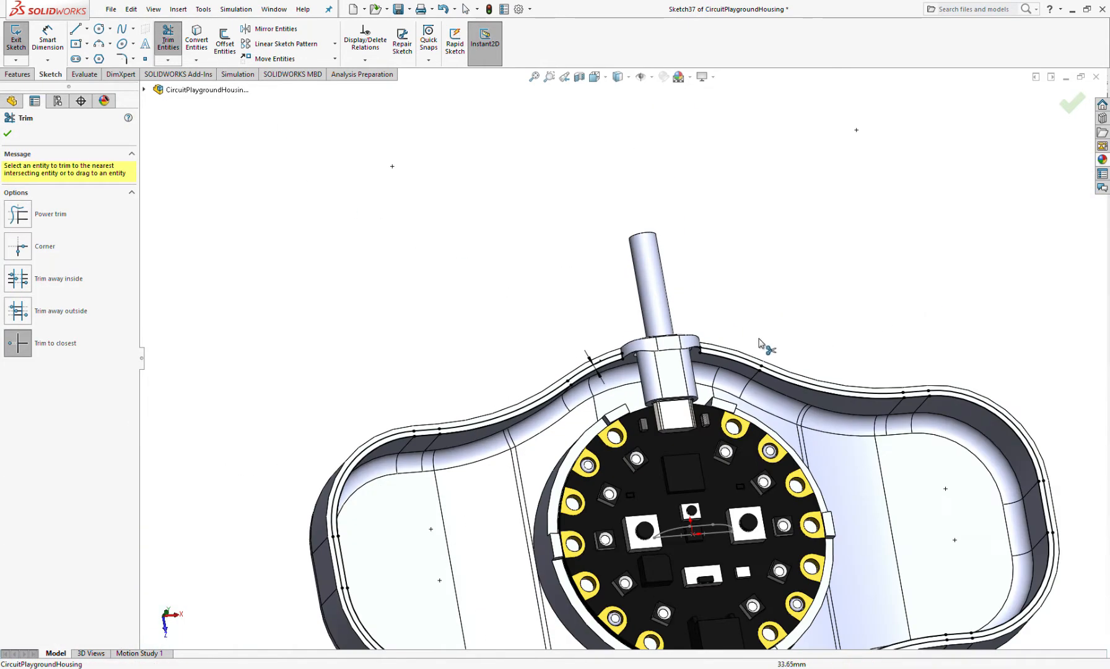
Draw a closing line from the inner rim corner along the end edge on the other side of the plug opening.
scroll(743, 350, down, 2)
scroll(514, 369, down, 3)
scroll(260, 256, down, 5)
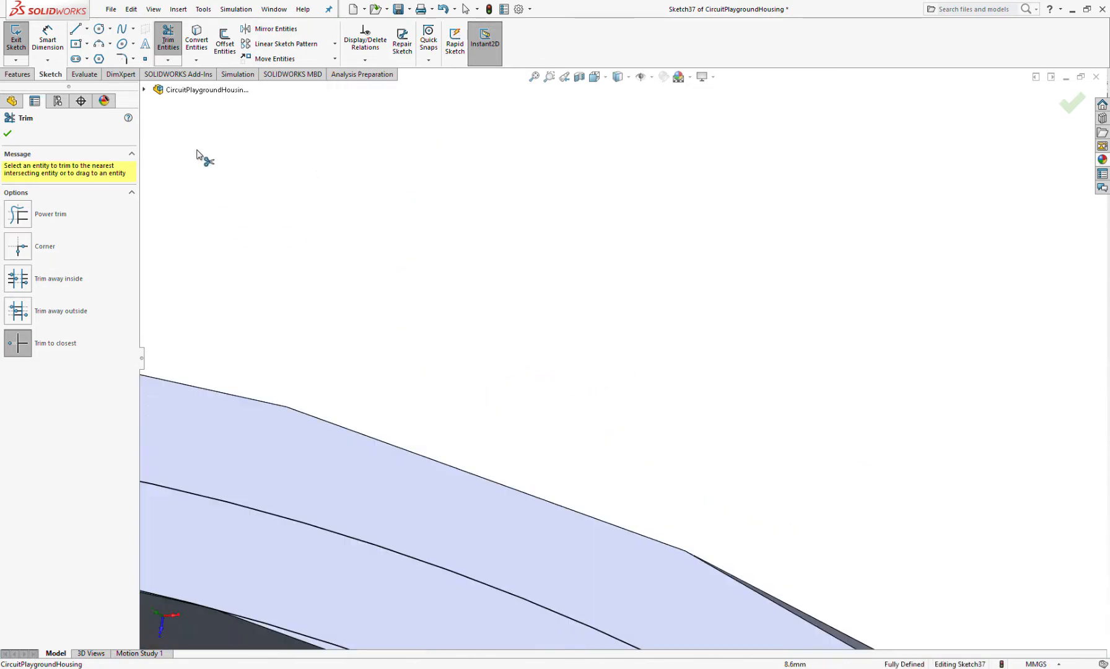
click(76, 29)
scroll(306, 282, up, 4)
scroll(432, 400, down, 3)
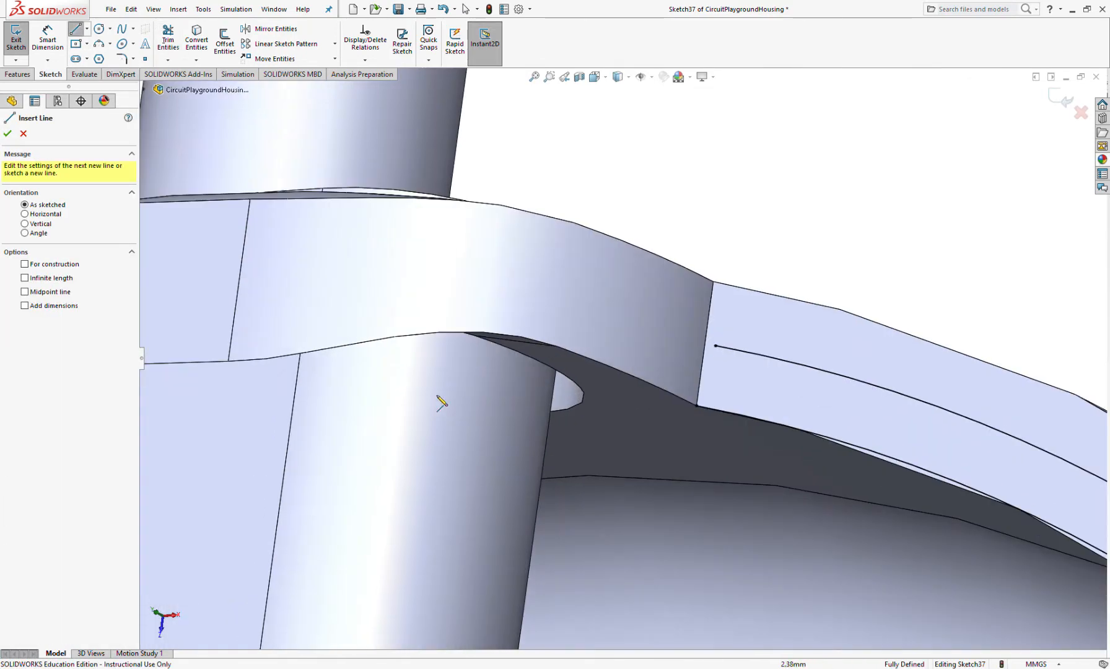
click(697, 405)
key(space)
click(710, 300)
key(Escape)
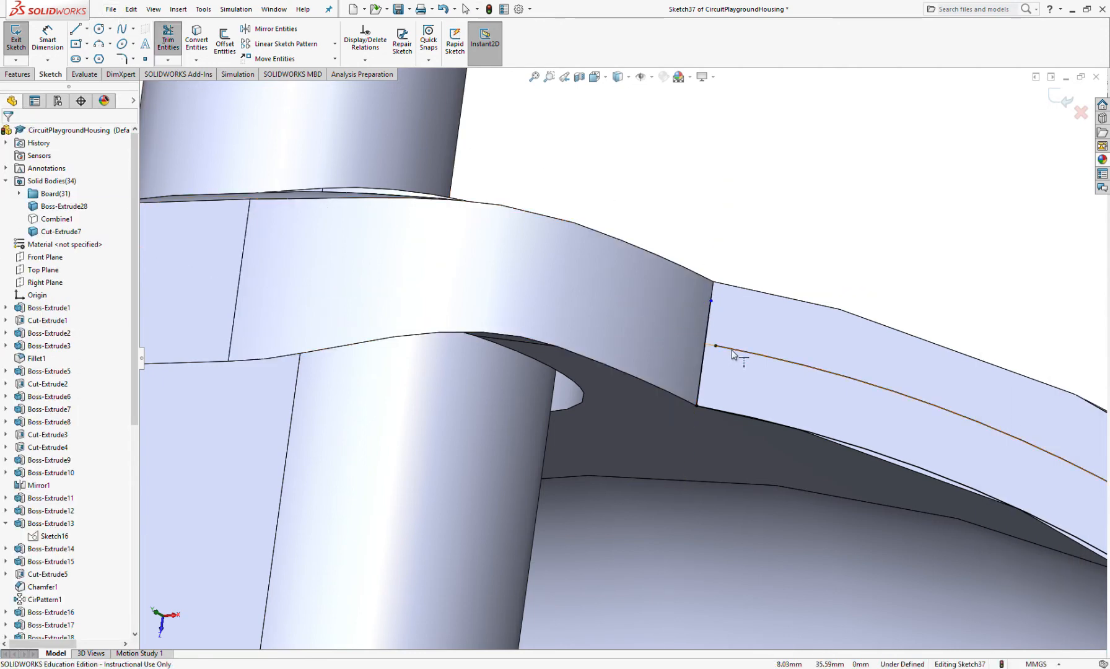
Extend the offset curve to the new closing line and trim the part of the line beyond it.
click(168, 40)
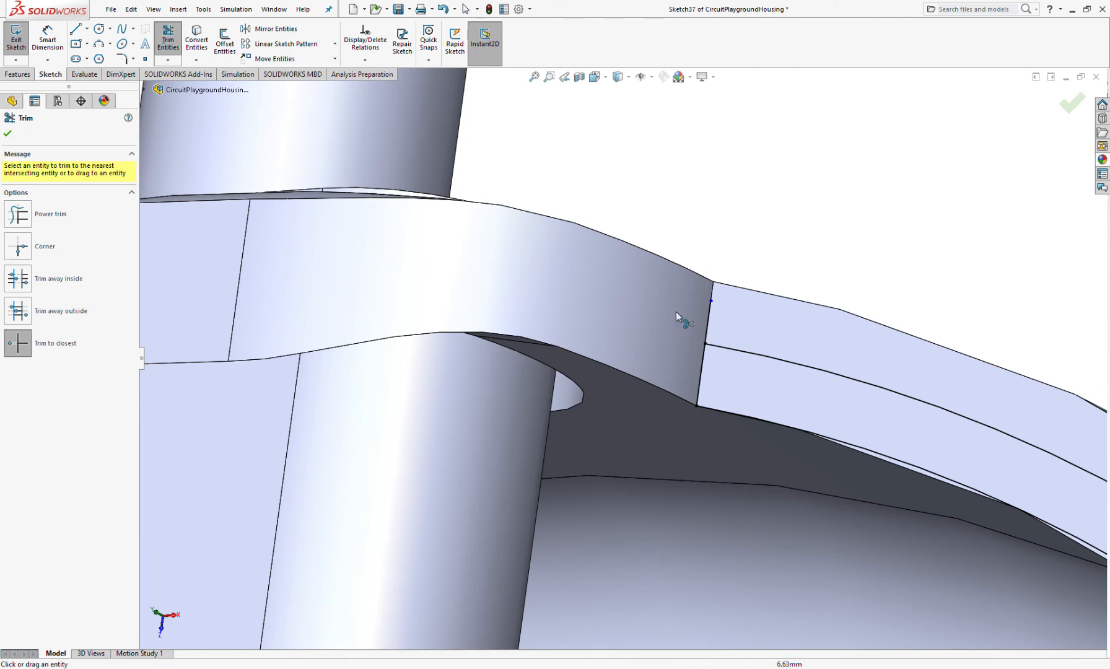
click(708, 316)
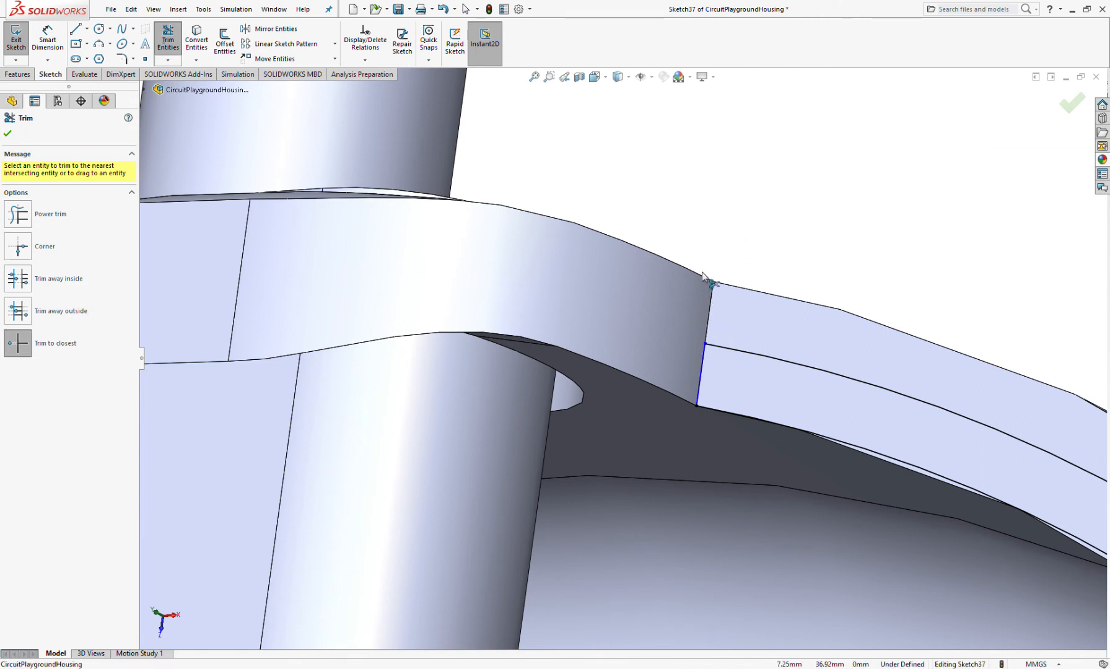
key(Escape)
Make the shared endpoint of the offset curve and closing line coincident with the rim's end edge at the plug opening.
click(706, 343)
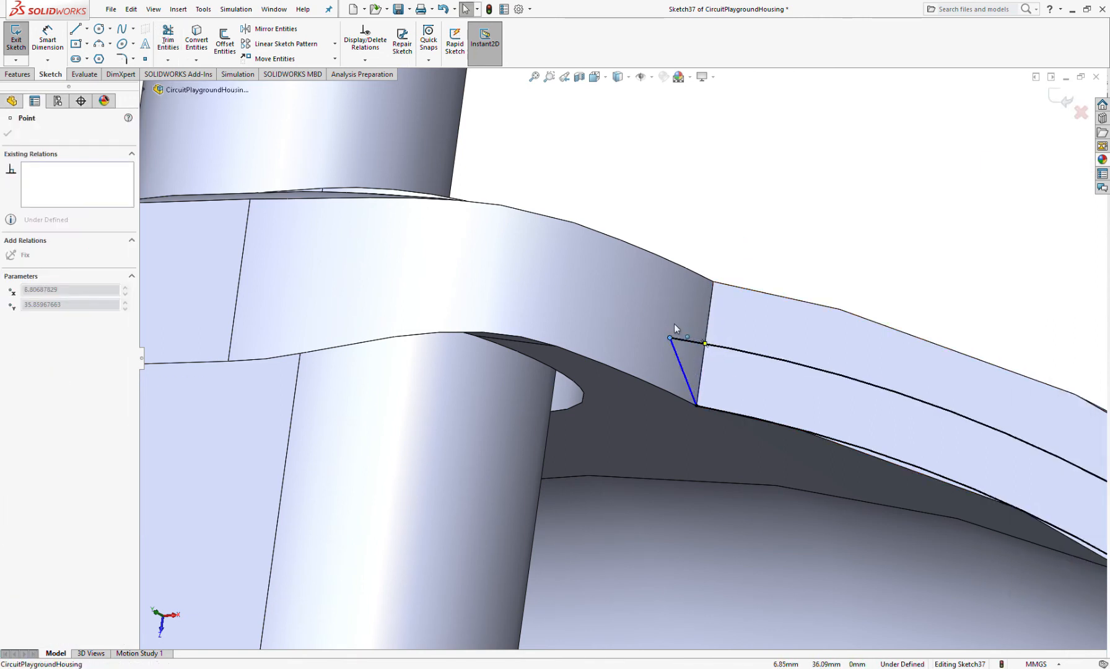
ctrl+click(704, 359)
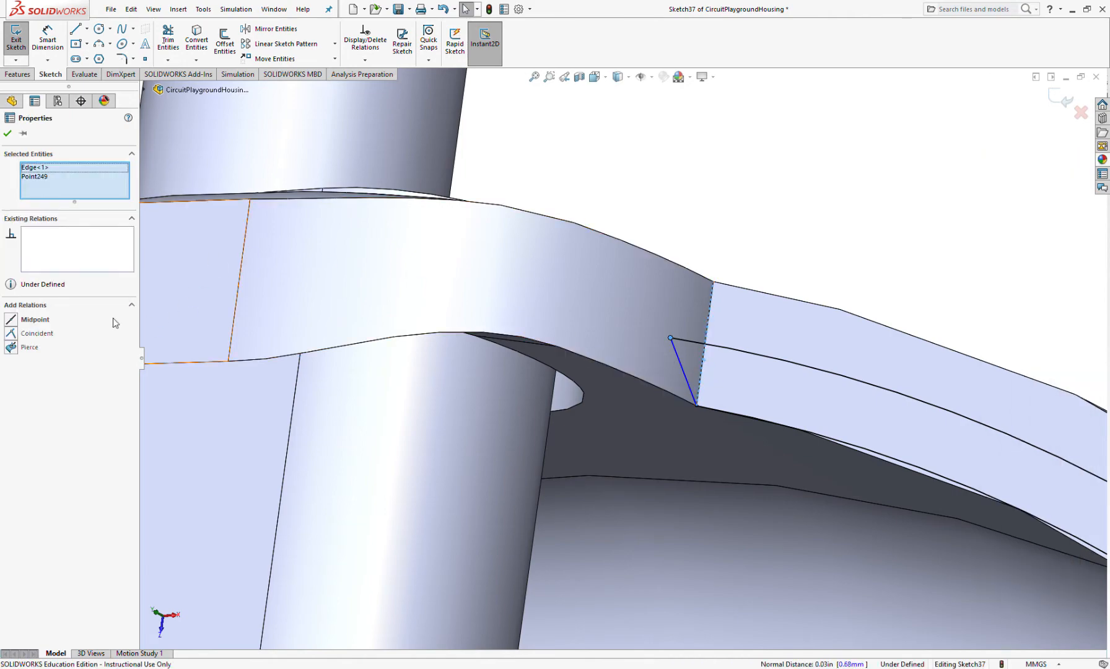
click(11, 333)
click(649, 201)
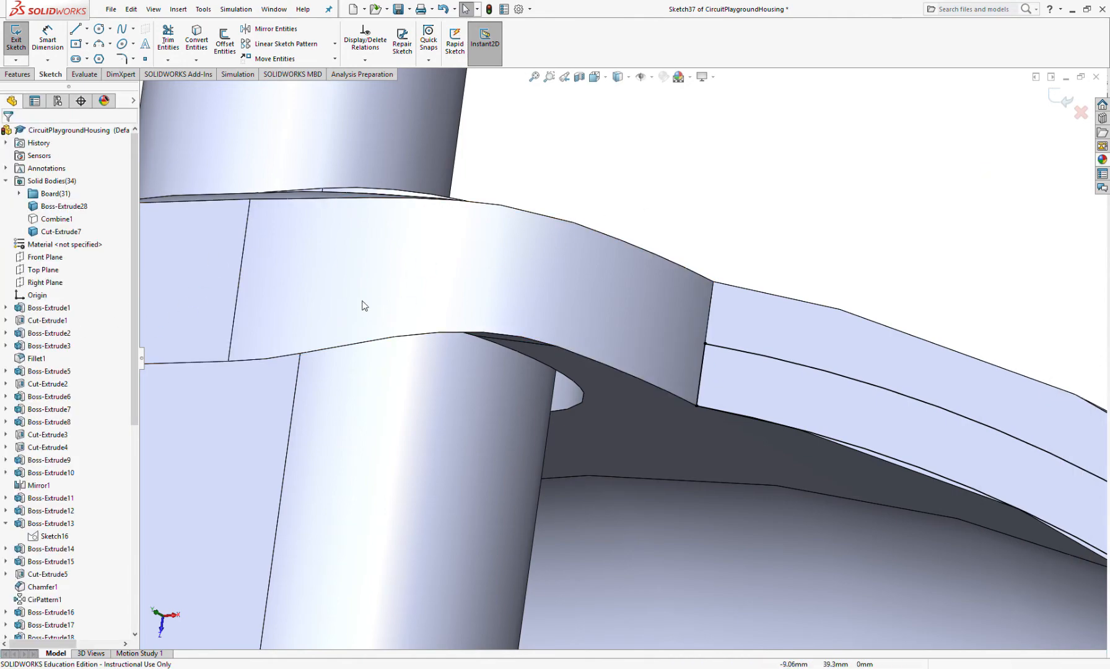
scroll(364, 305, up, 6)
middle_drag(415, 332, 424, 322)
scroll(428, 416, up, 3)
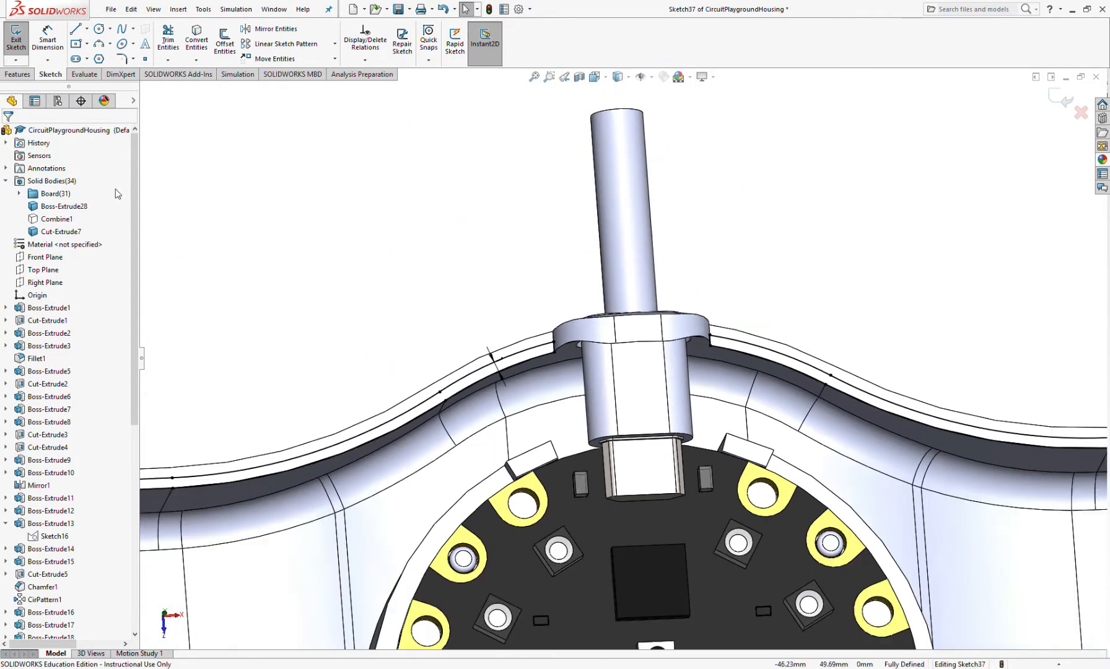
key(ctrl+b)
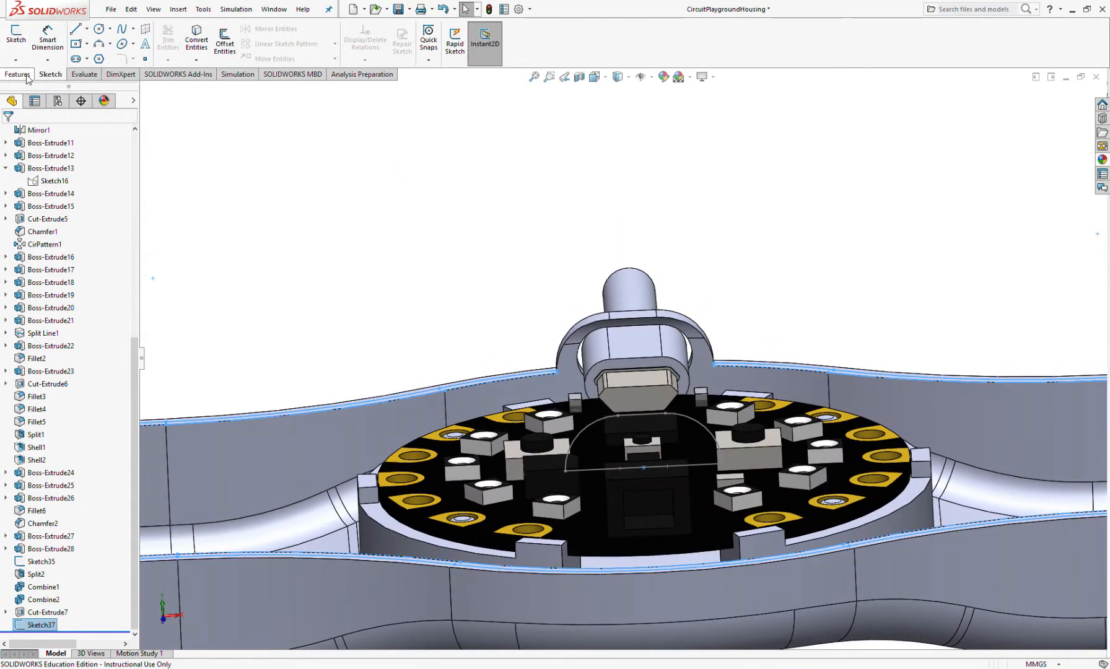
click(18, 74)
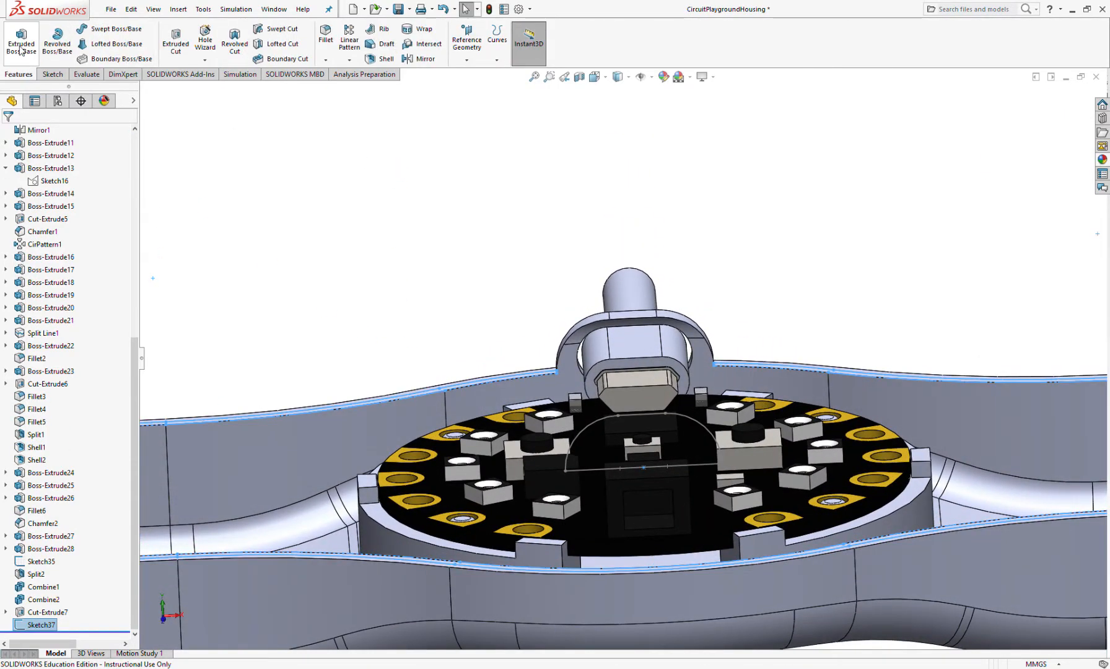
click(21, 48)
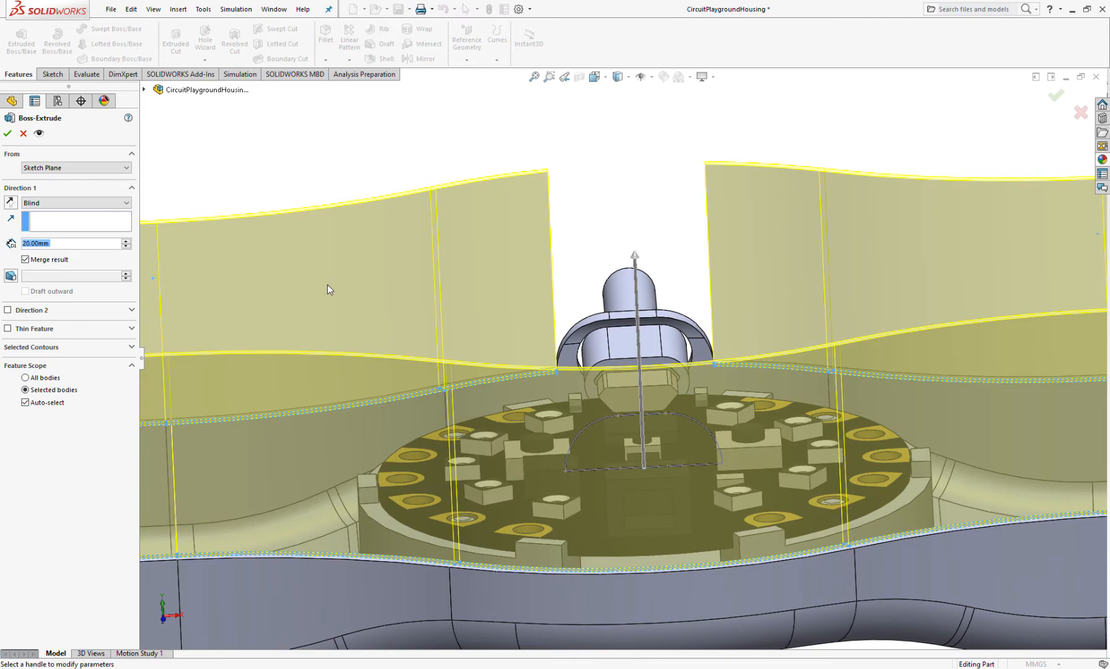
key(space)
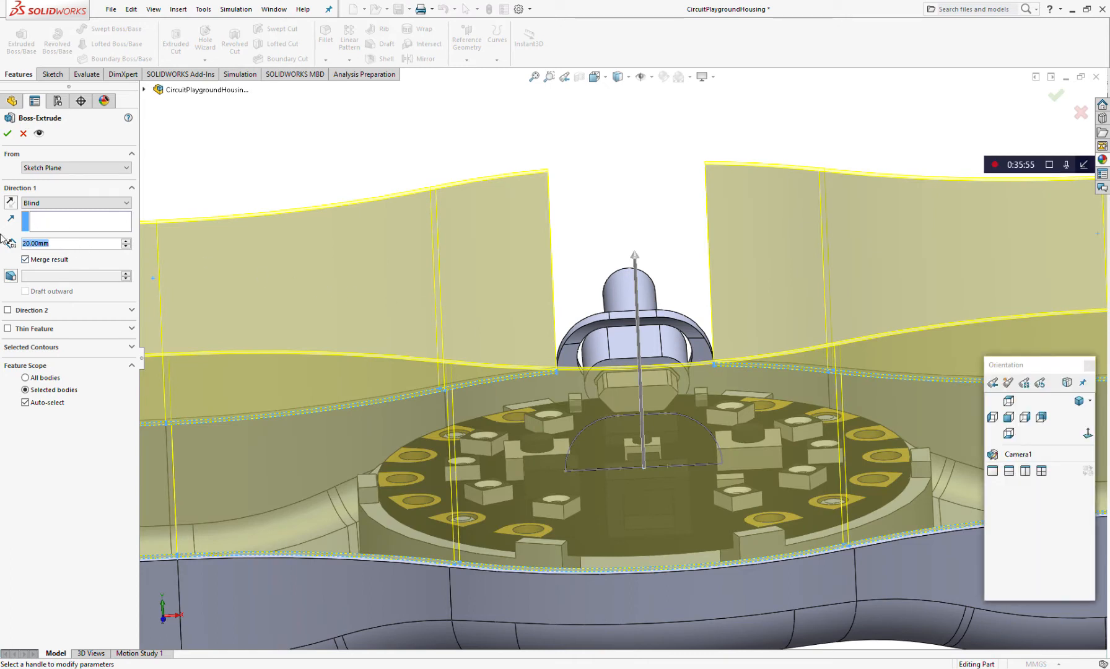
text(1.5)
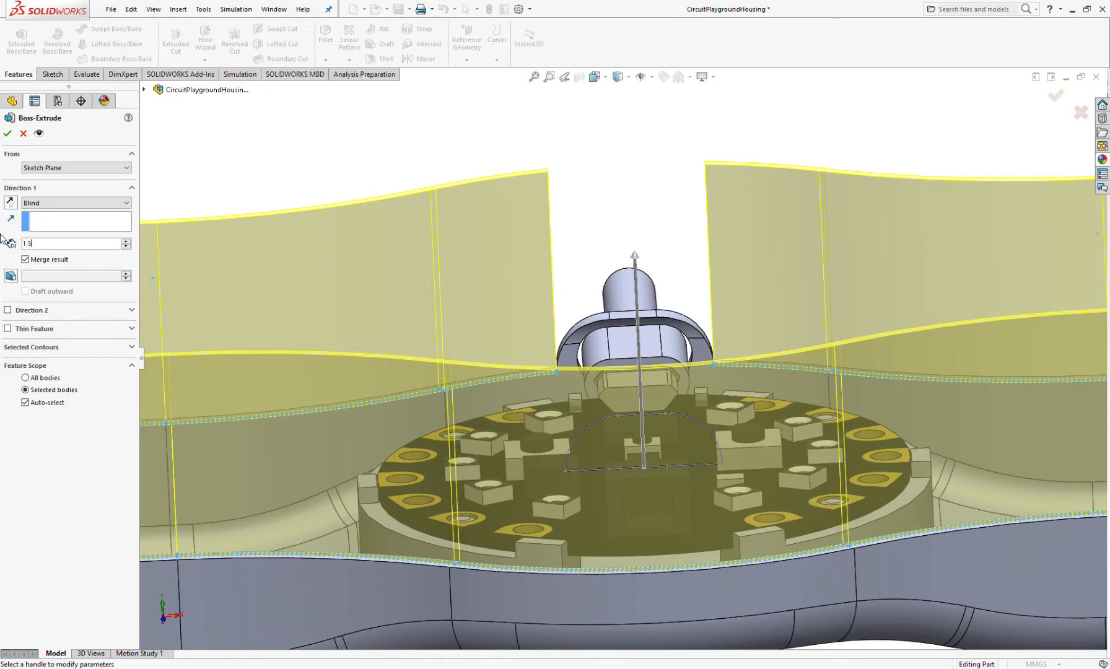
key(Return)
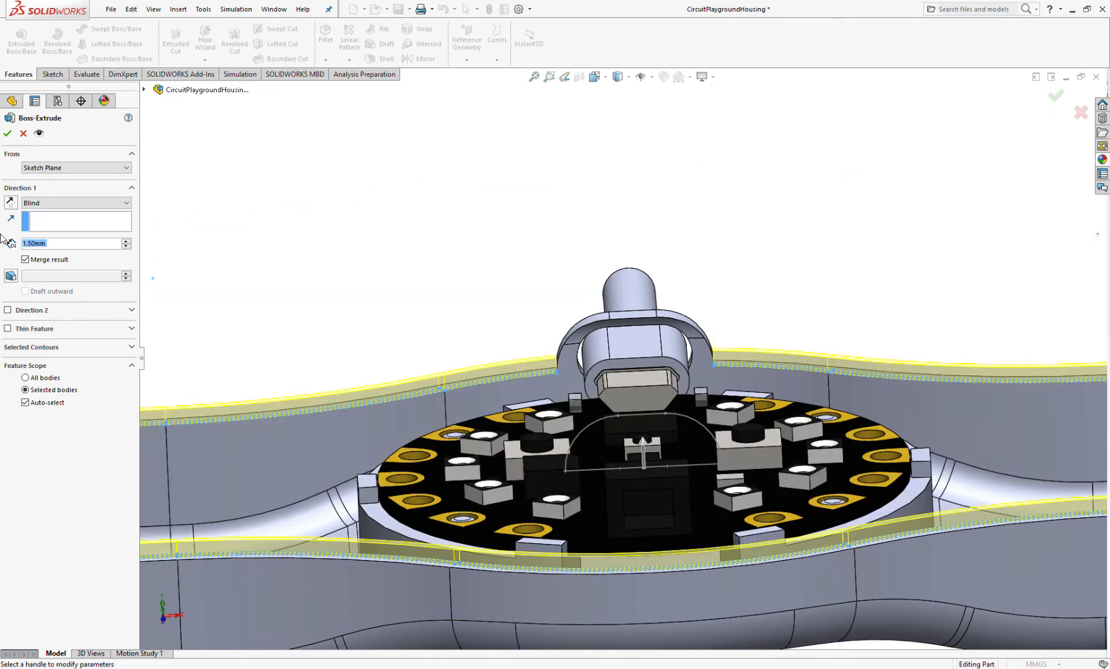
scroll(556, 365, down, 8)
middle_click(555, 353)
middle_drag(557, 355, 533, 387)
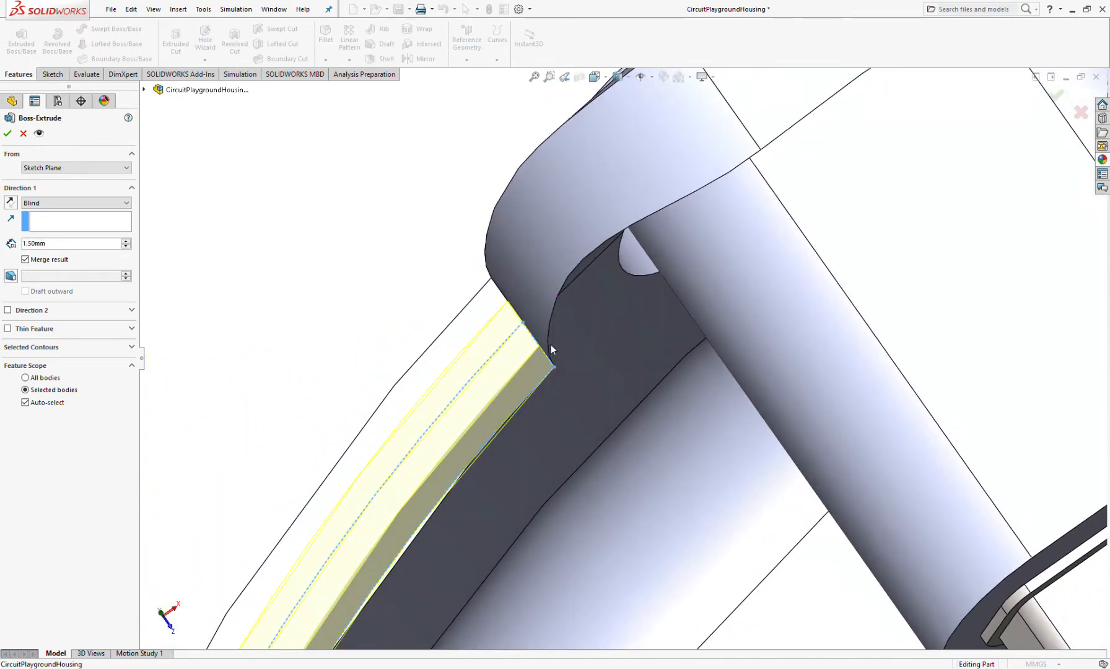
middle_drag(526, 331, 235, 93)
click(23, 133)
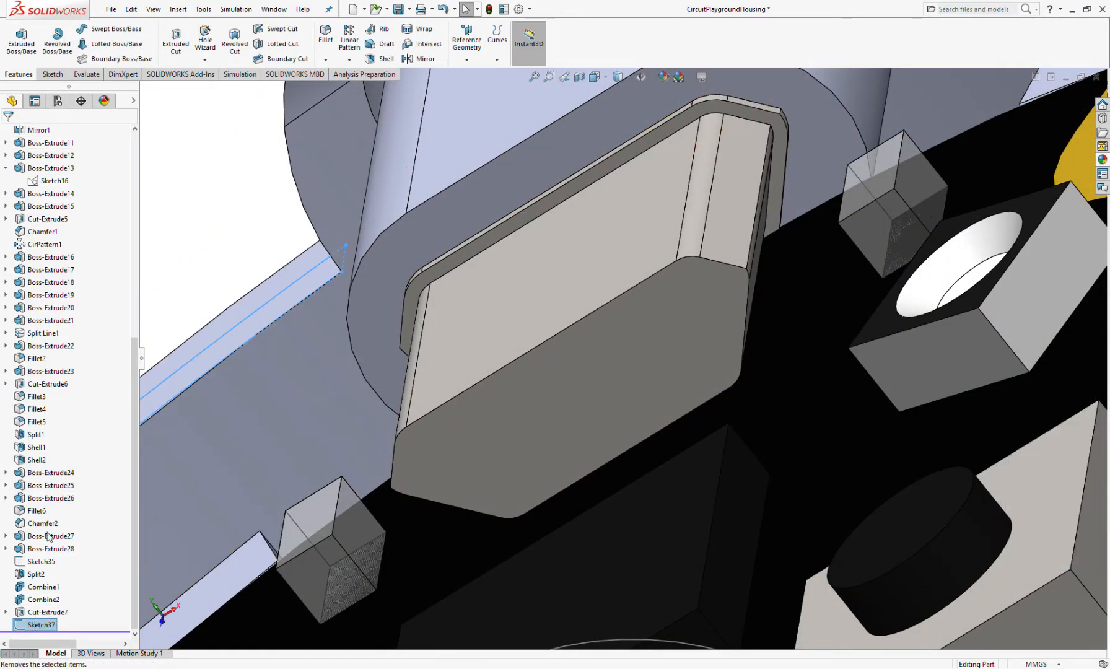
Reopen the rim profile sketch and draw a vertical line across the plug collar just inside the rim's end on one side.
key(space)
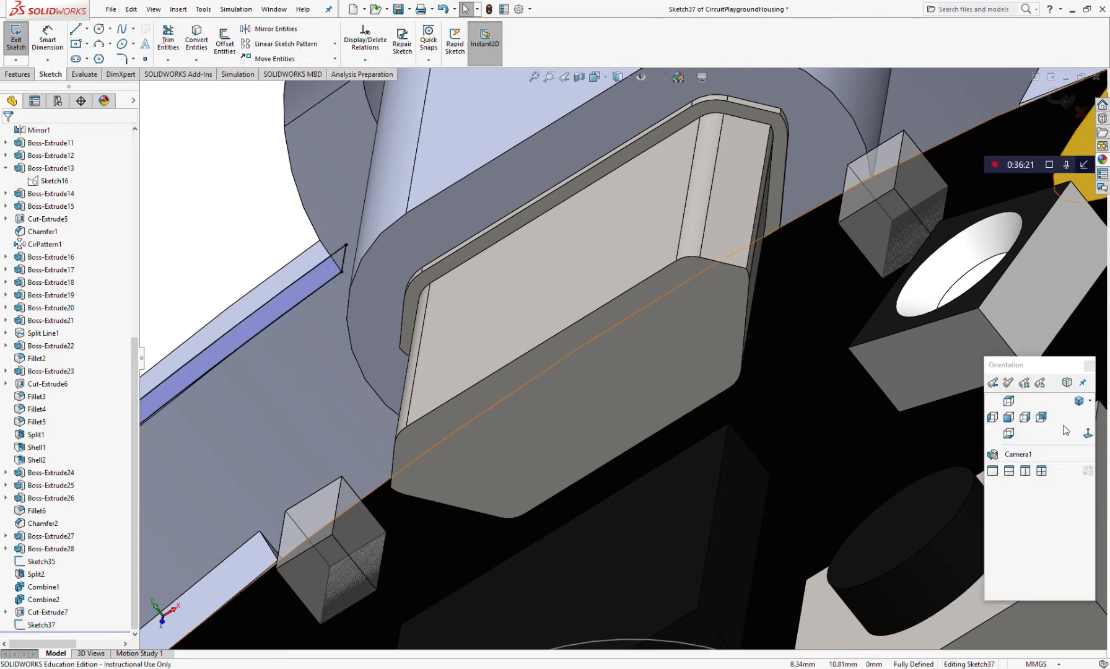
click(1084, 438)
scroll(641, 206, down, 7)
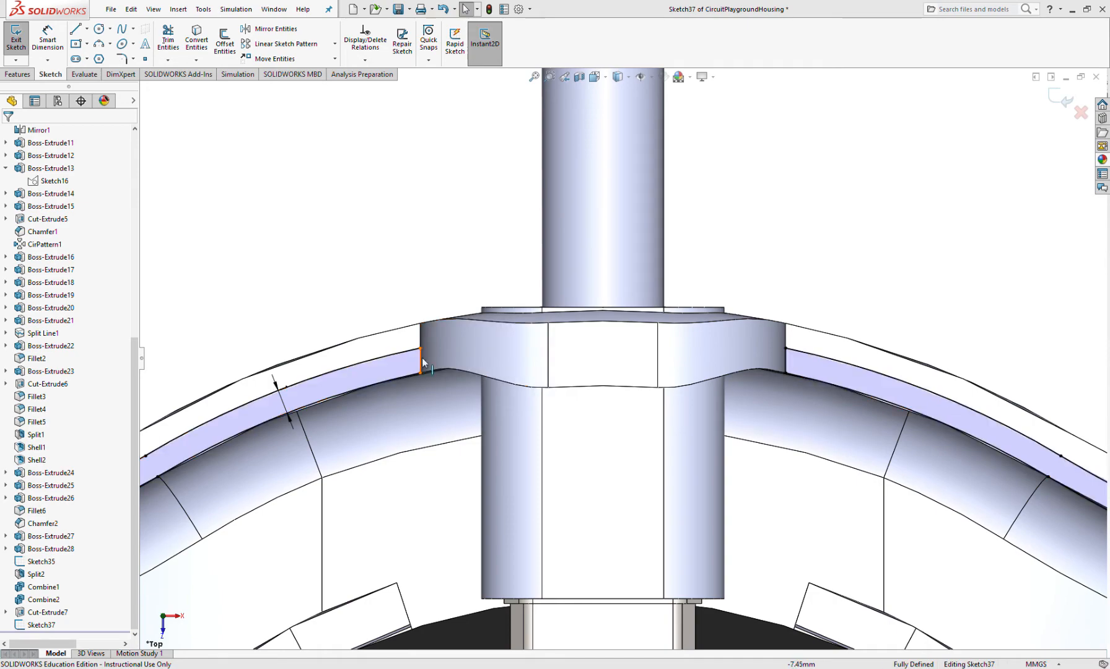
scroll(421, 357, down, 4)
mouse_move(496, 331)
middle_down()
mouse_move(513, 397)
mouse_move(524, 272)
mouse_move(669, 426)
mouse_move(962, 429)
middle_up()
key(ctrl+8)
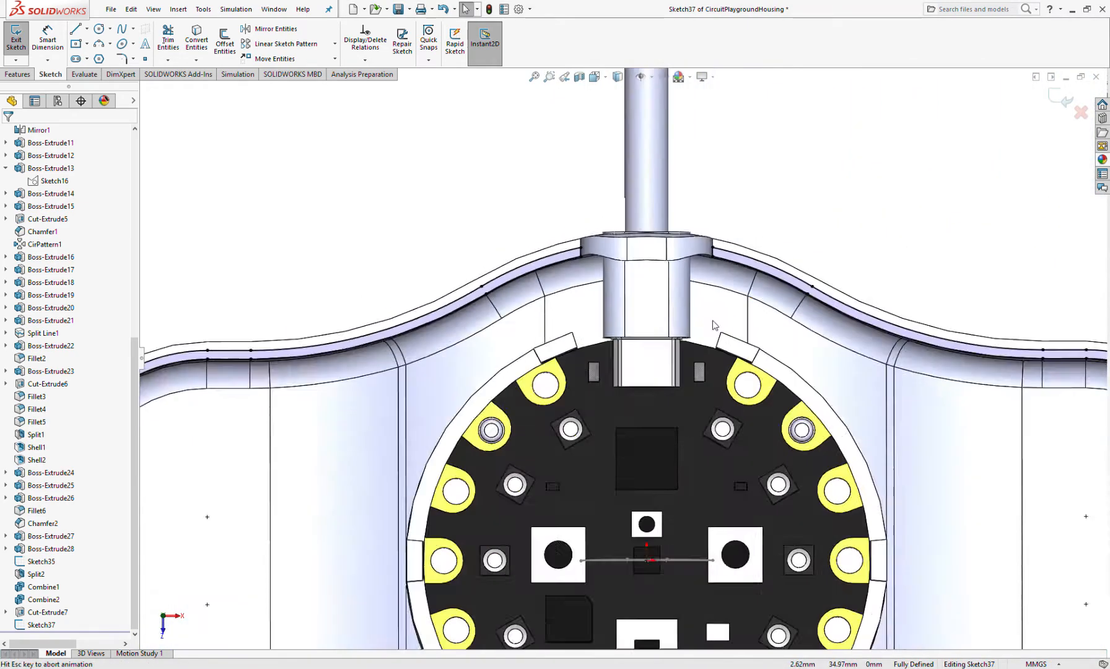
scroll(533, 247, down, 7)
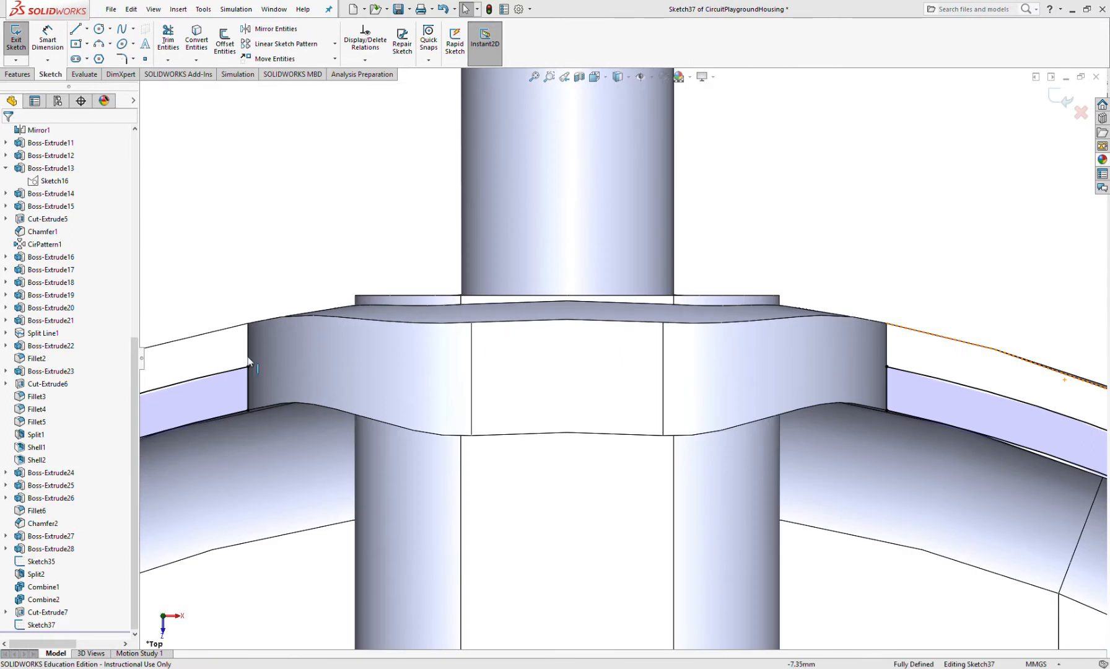
click(75, 29)
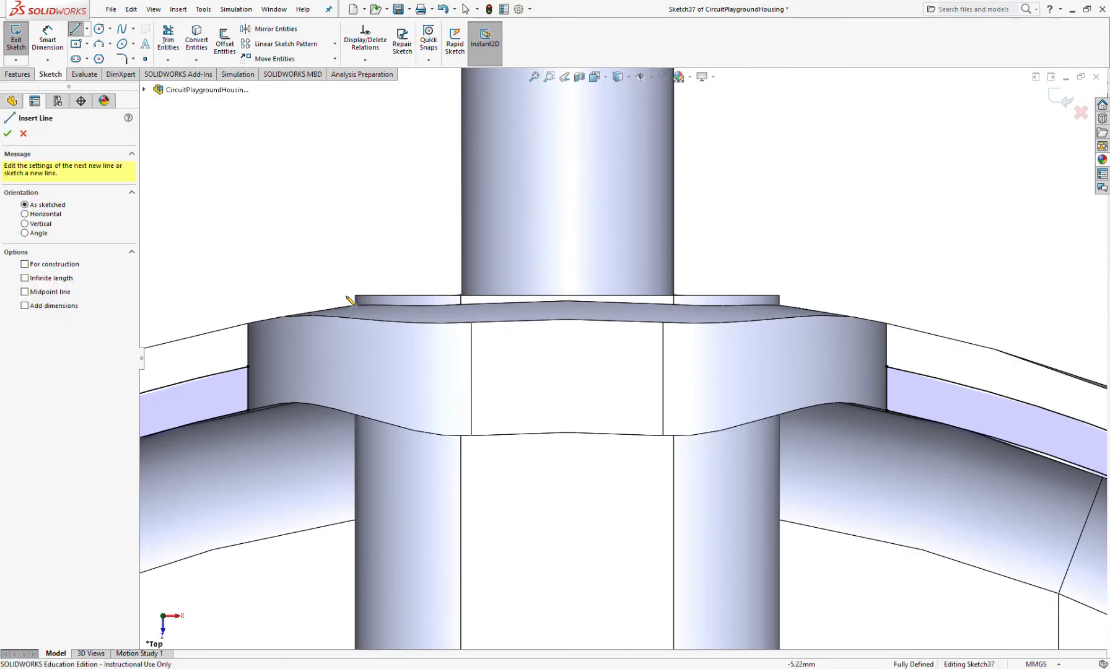
click(351, 259)
click(351, 471)
key(Escape)
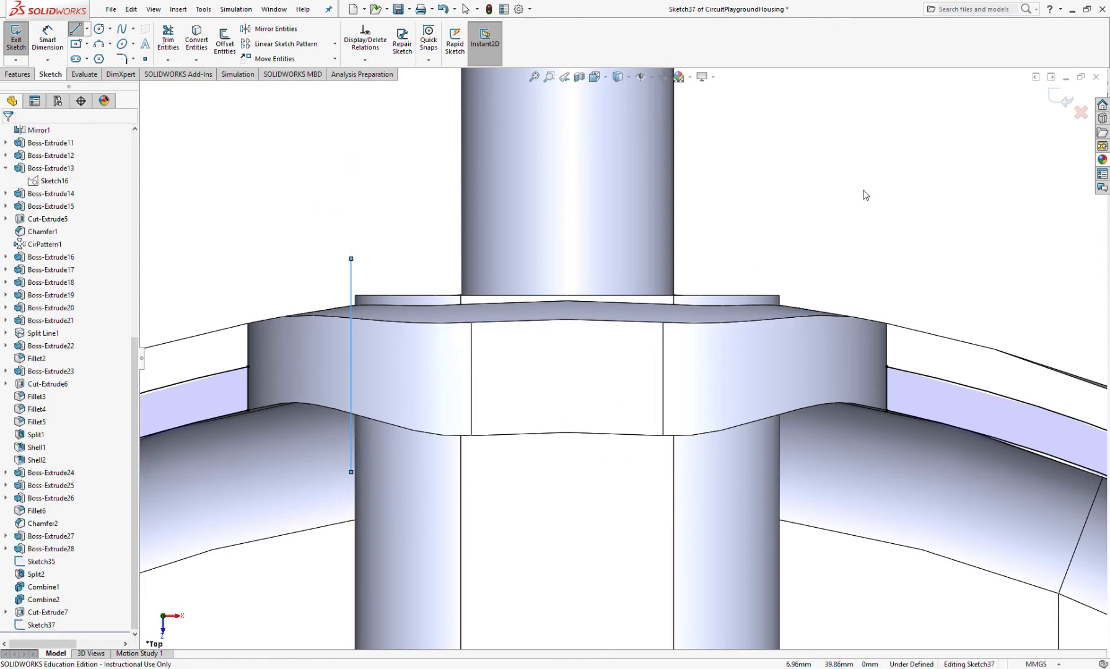
Draw a second vertical line about 7.64 mm long across the opposite side of the plug collar.
key(l)
click(811, 178)
click(812, 502)
key(Escape)
Dimension the first vertical line 2 mm from the rim's end edge, towards the plug.
key(d)
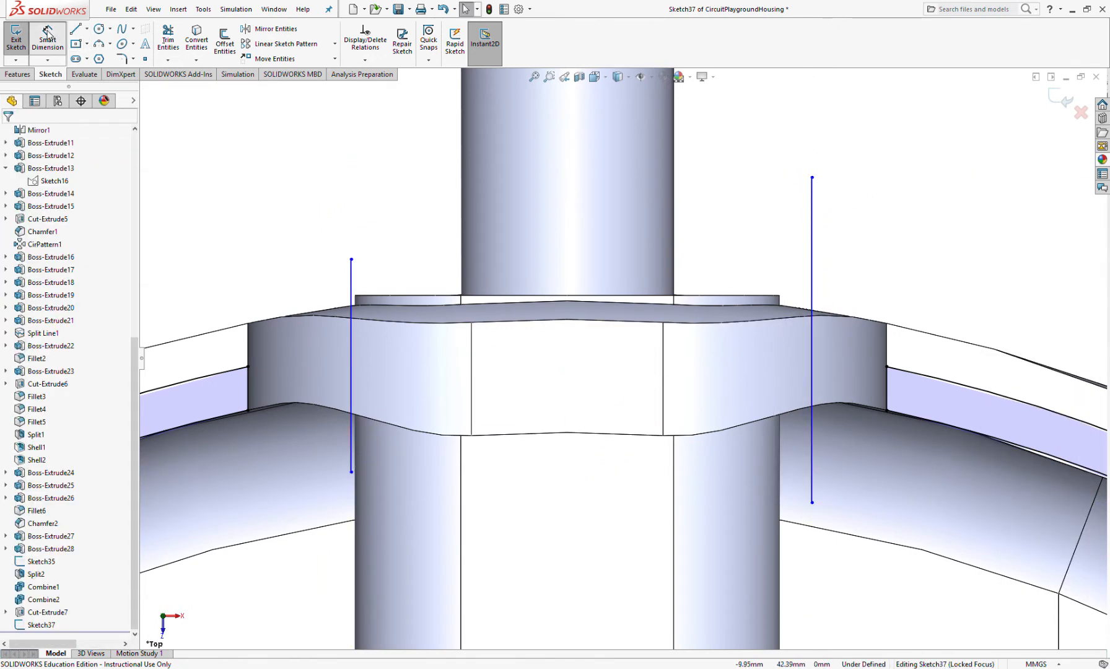
click(351, 362)
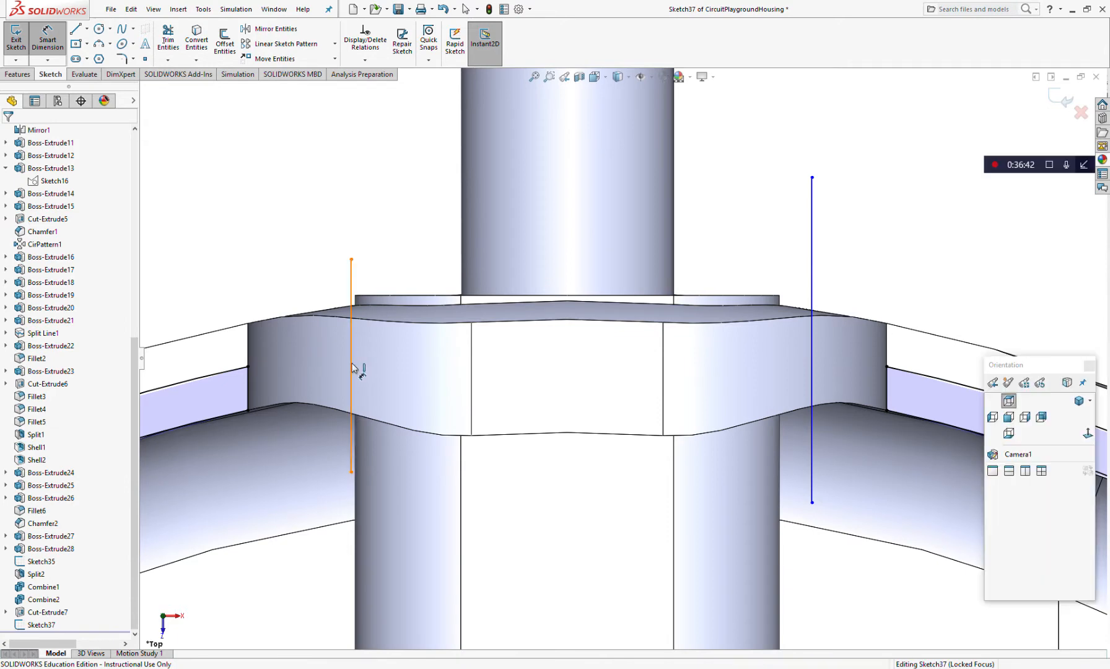
click(248, 386)
click(264, 280)
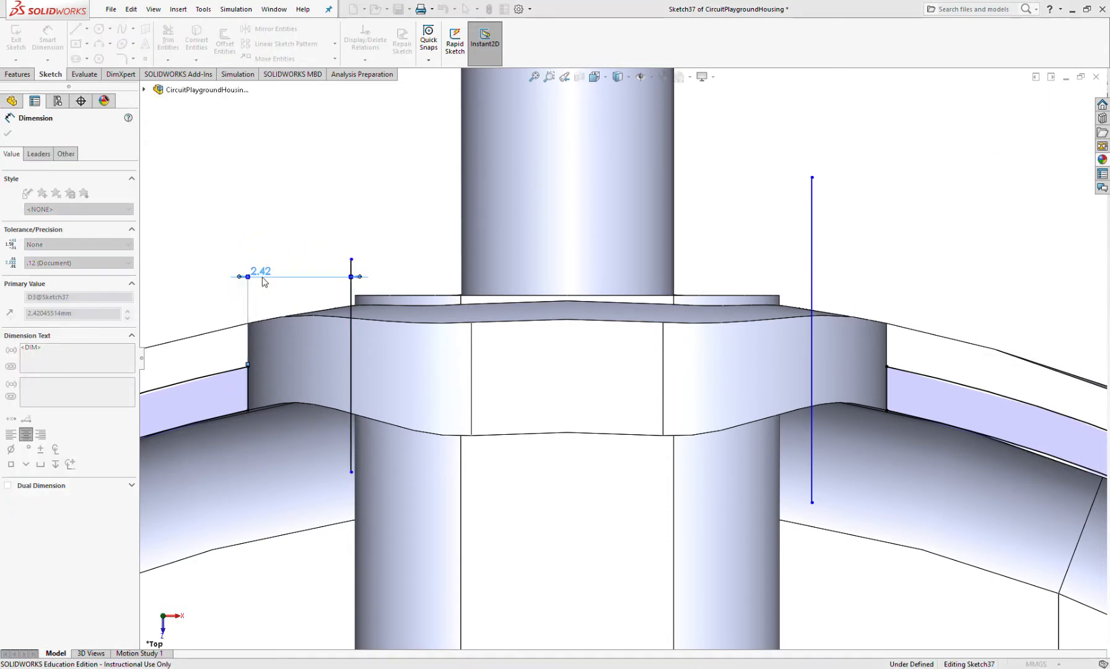
text(2)
key(Return)
Dimension the second vertical line 2 mm from the rim's end edge on its side of the plug.
click(812, 361)
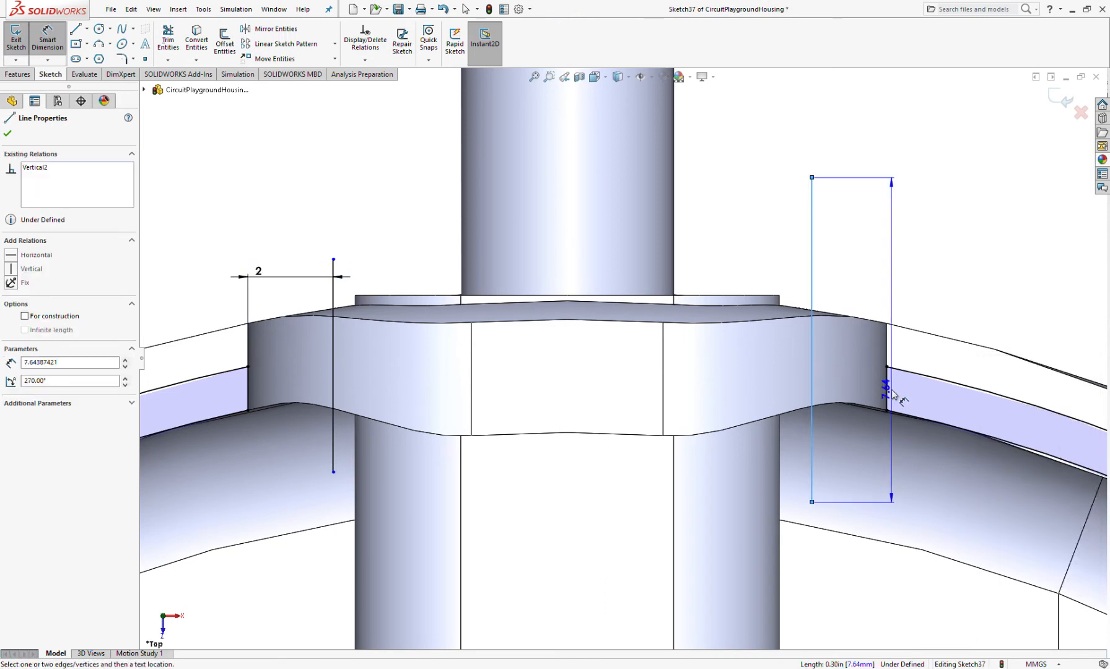
click(887, 392)
click(871, 267)
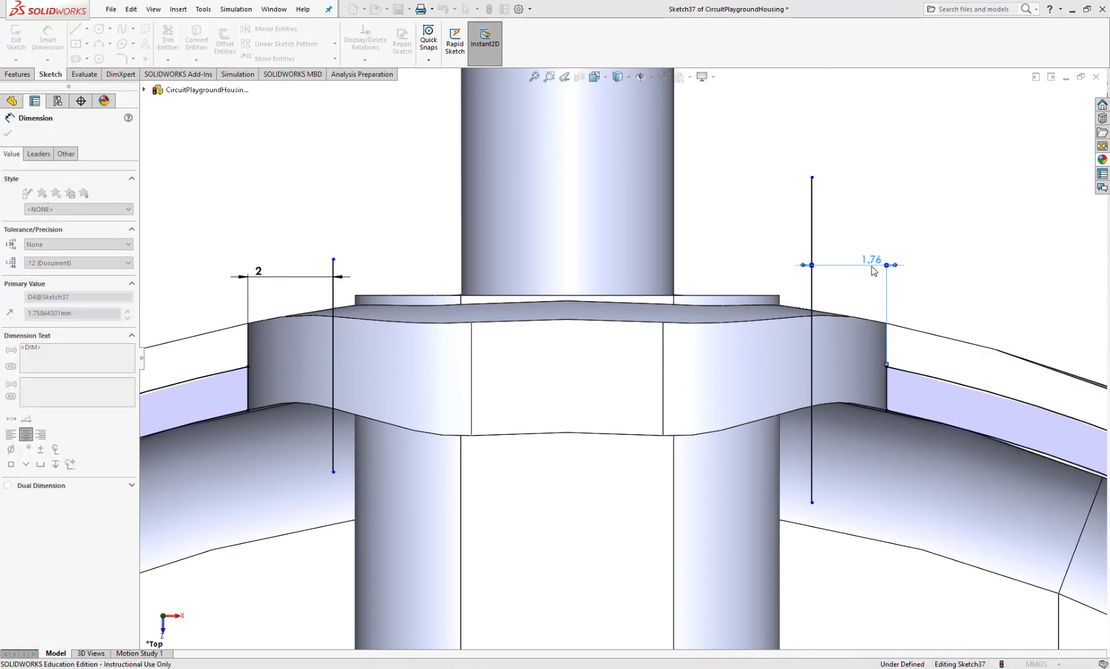
text(2)
key(Return)
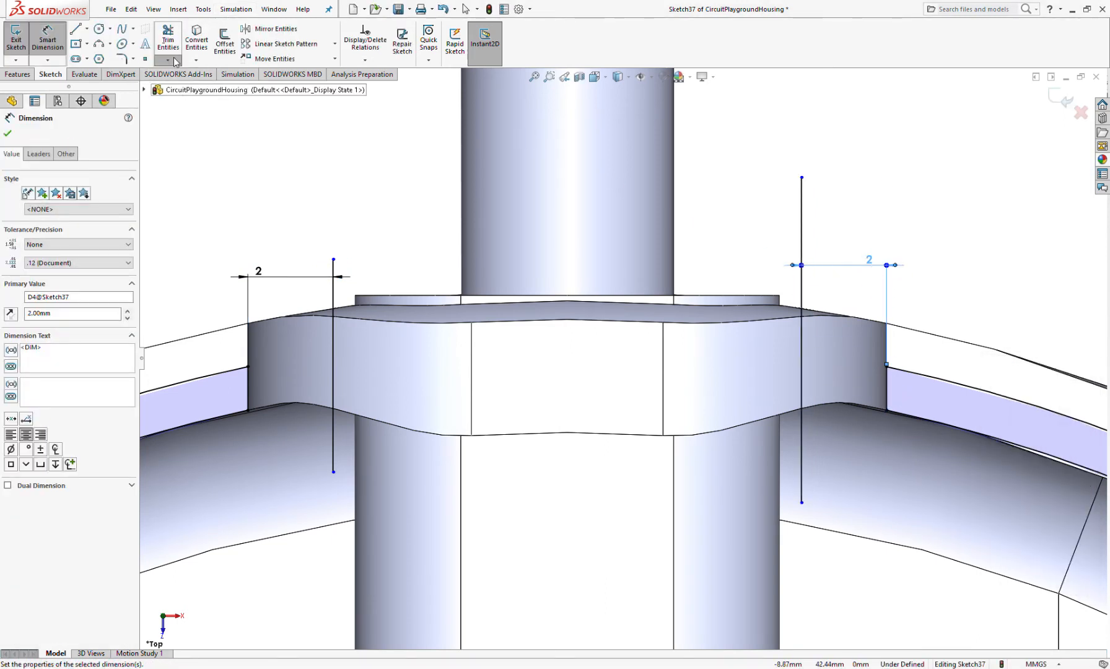
Extend the inner and offset rim curves on both sides of the plug opening to the vertical lines.
click(175, 61)
click(238, 370)
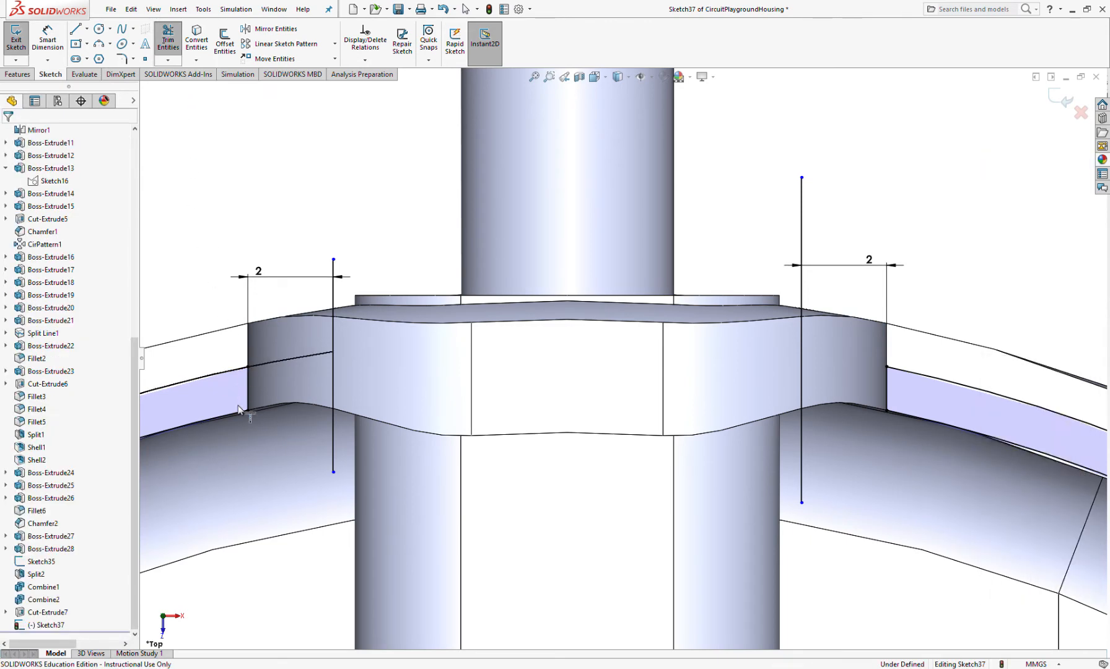
click(238, 412)
click(900, 413)
click(907, 371)
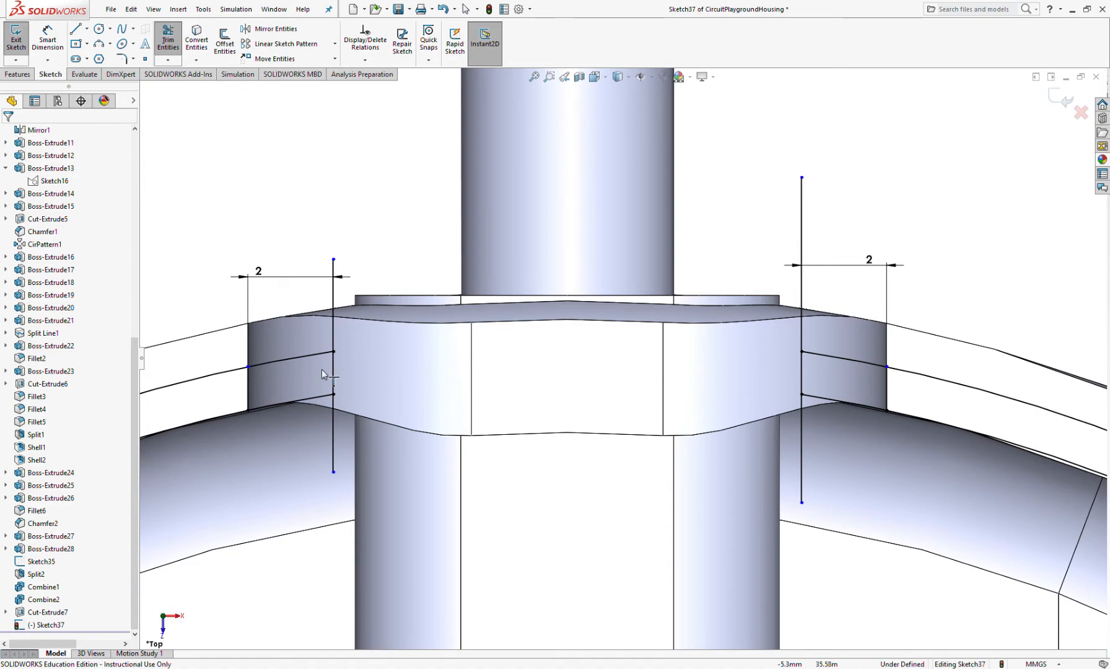
middle_drag(385, 328, 397, 415)
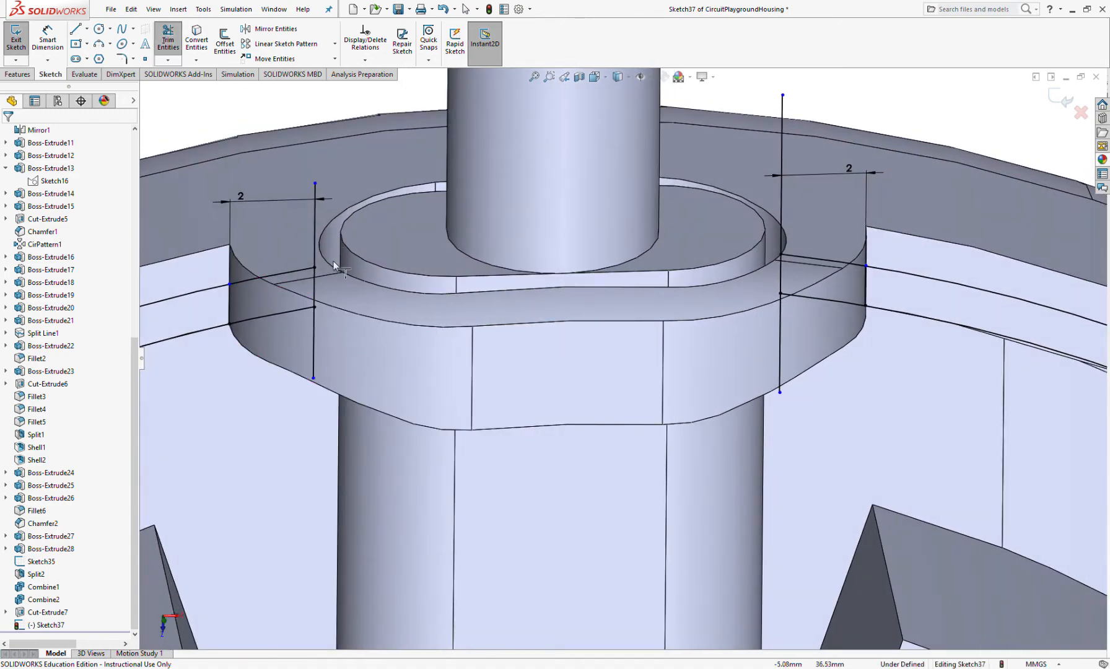
key(ctrl+5)
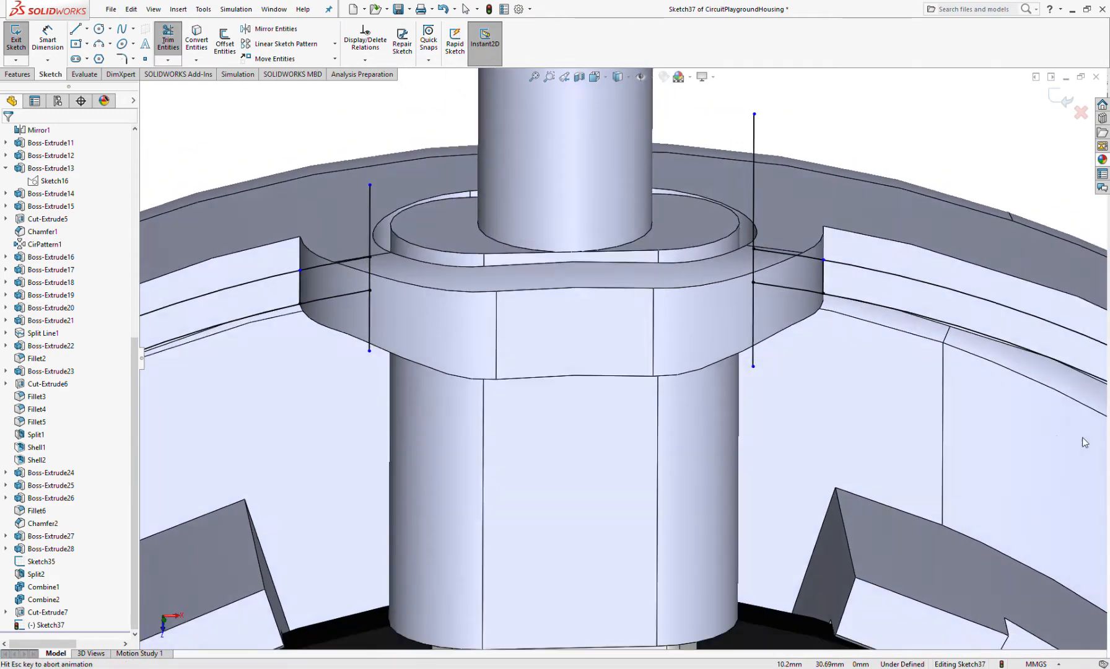
scroll(624, 252, down, 9)
key(Escape)
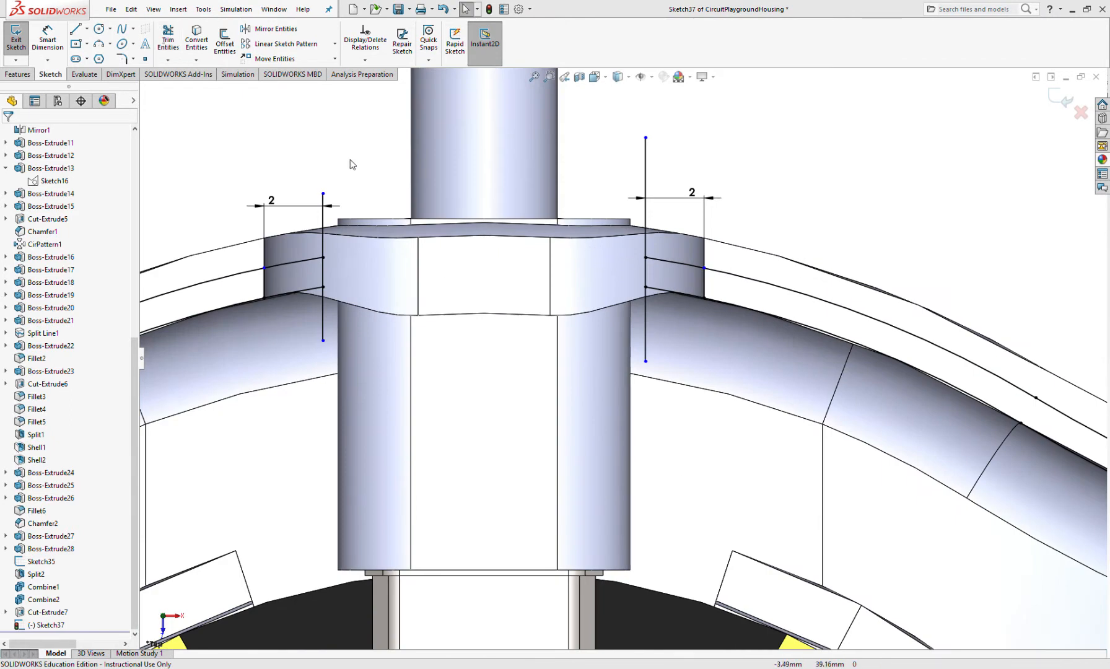
Trim the portions of both vertical lines that stick out above and below the rim curves.
click(166, 37)
click(323, 238)
click(646, 310)
click(647, 230)
key(Escape)
Constrain one loose opening point to its end edge's midpoint and the other to the offset curve, and finish the sketch.
drag(703, 268, 748, 234)
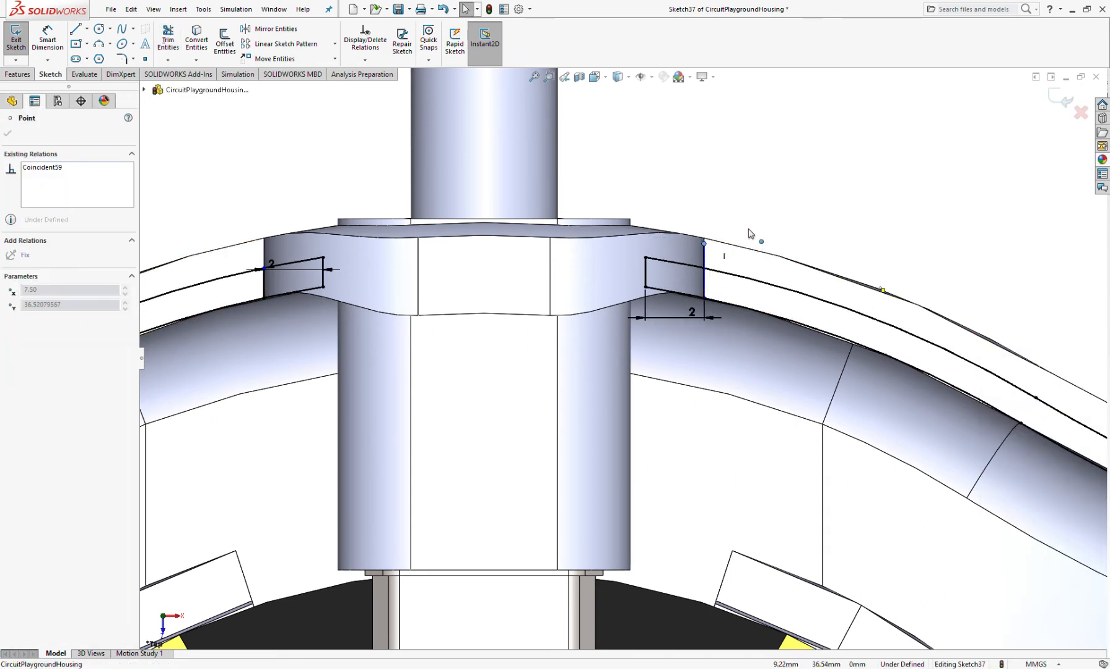
click(704, 285)
drag(704, 284, 704, 268)
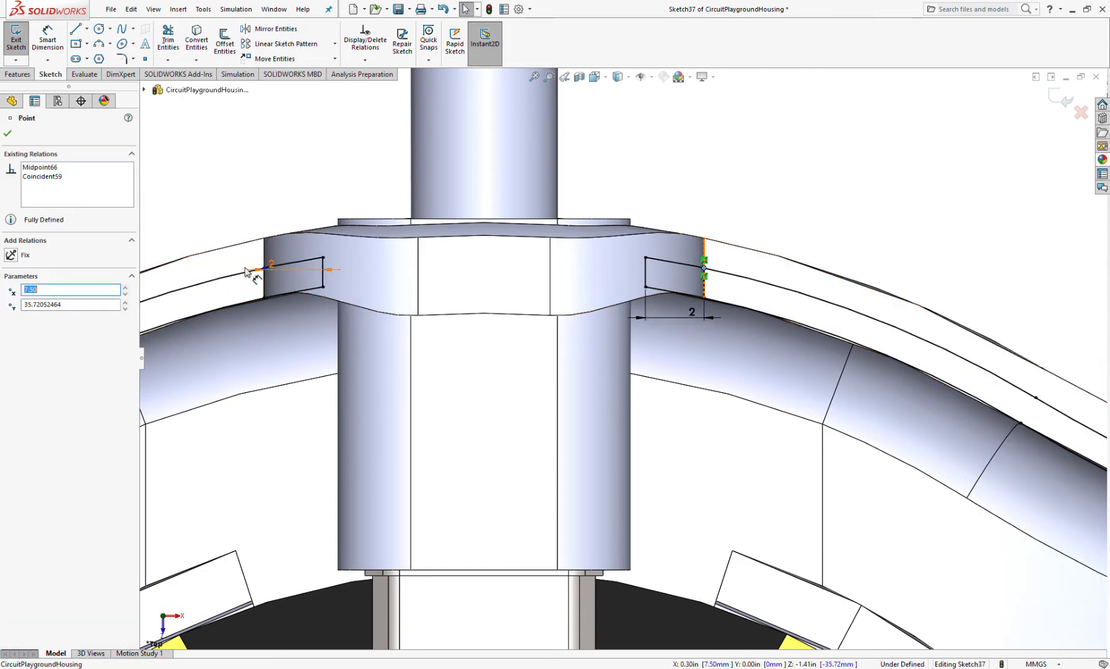
scroll(266, 270, down, 10)
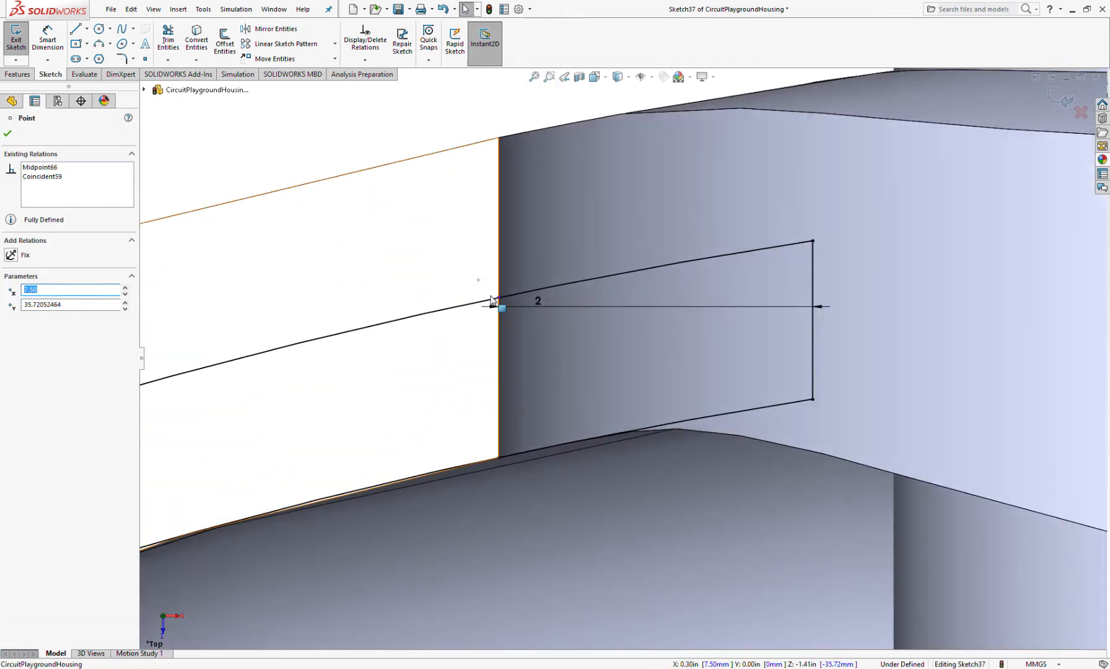
scroll(551, 288, up, 5)
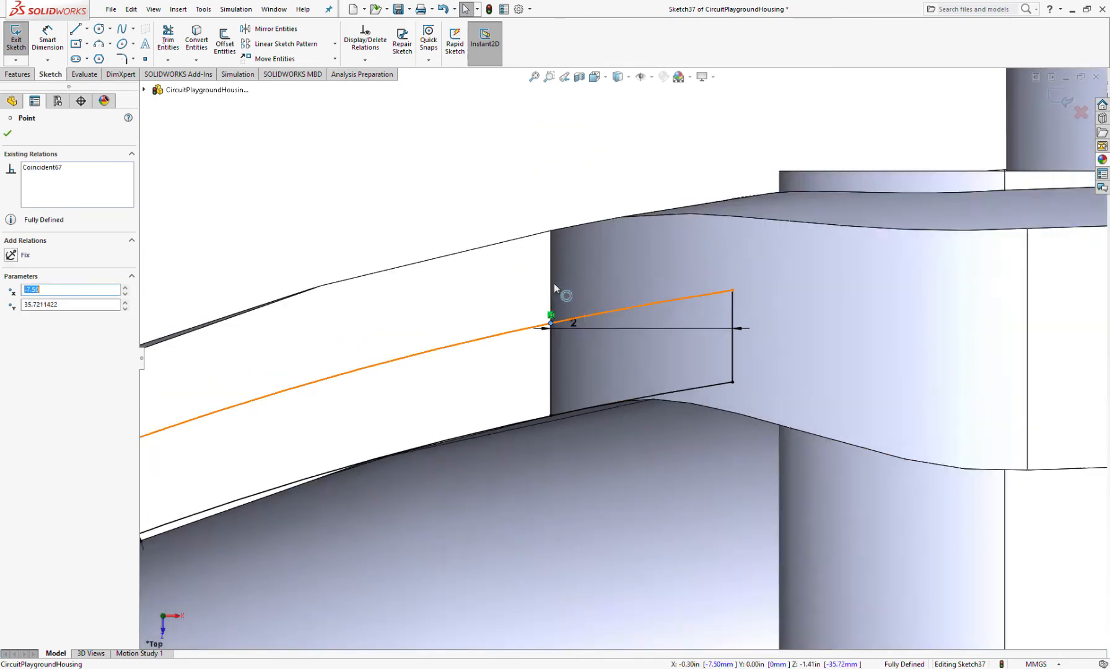
key(Escape)
scroll(540, 302, up, 3)
click(15, 45)
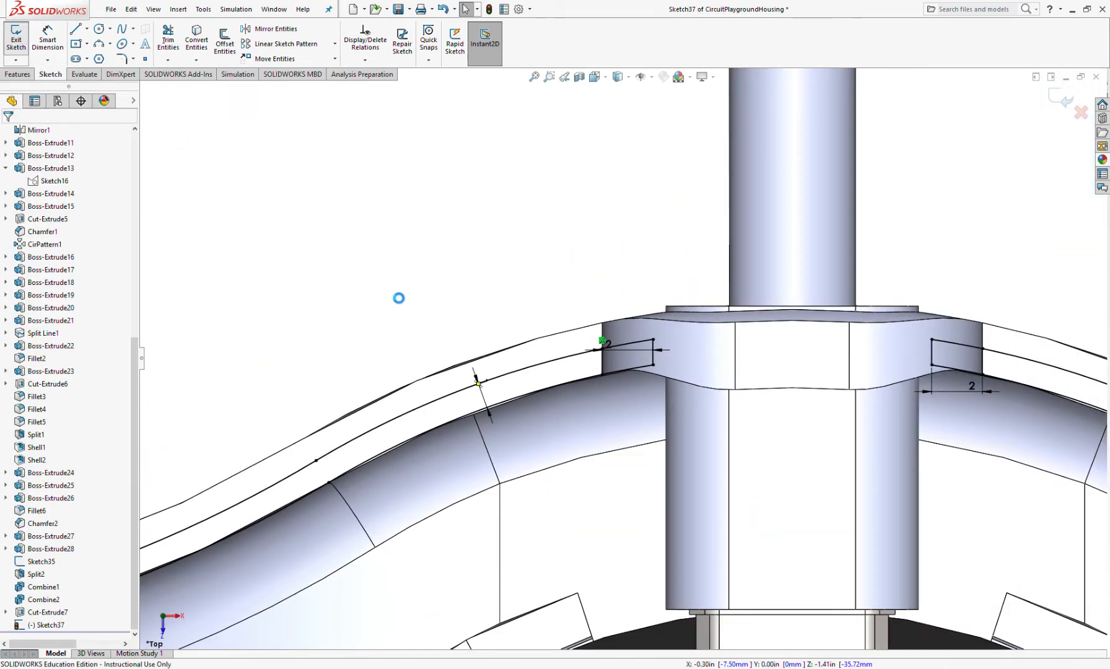
Extrude the rim profile sketch as a blind 1.5 mm lip merged with the housing.
click(21, 43)
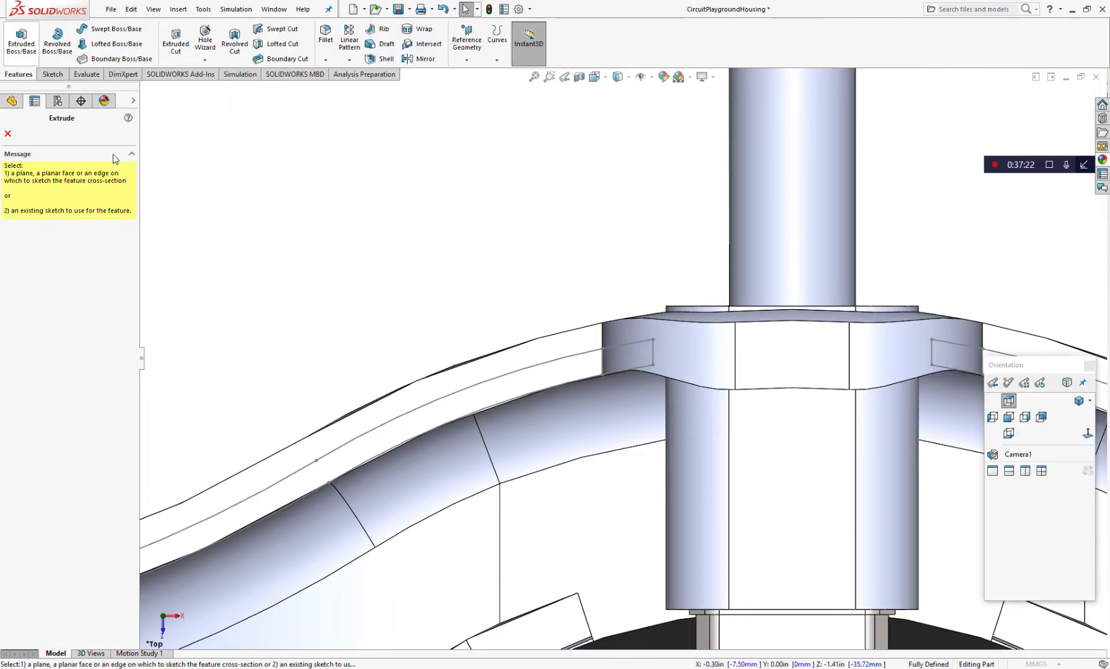
click(562, 369)
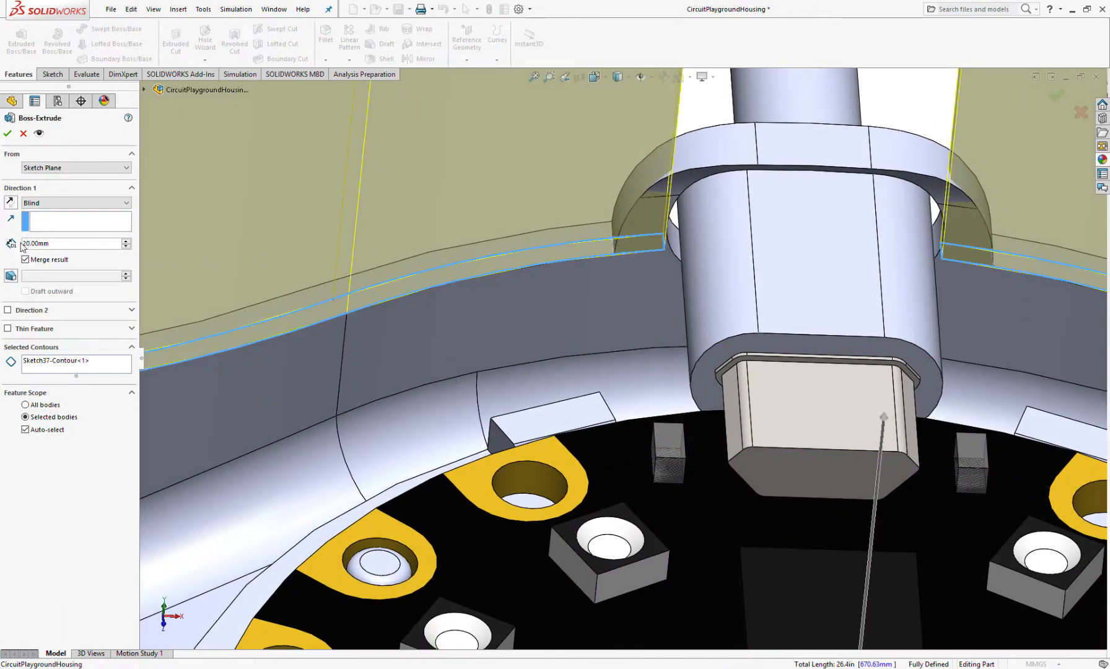
click(63, 247)
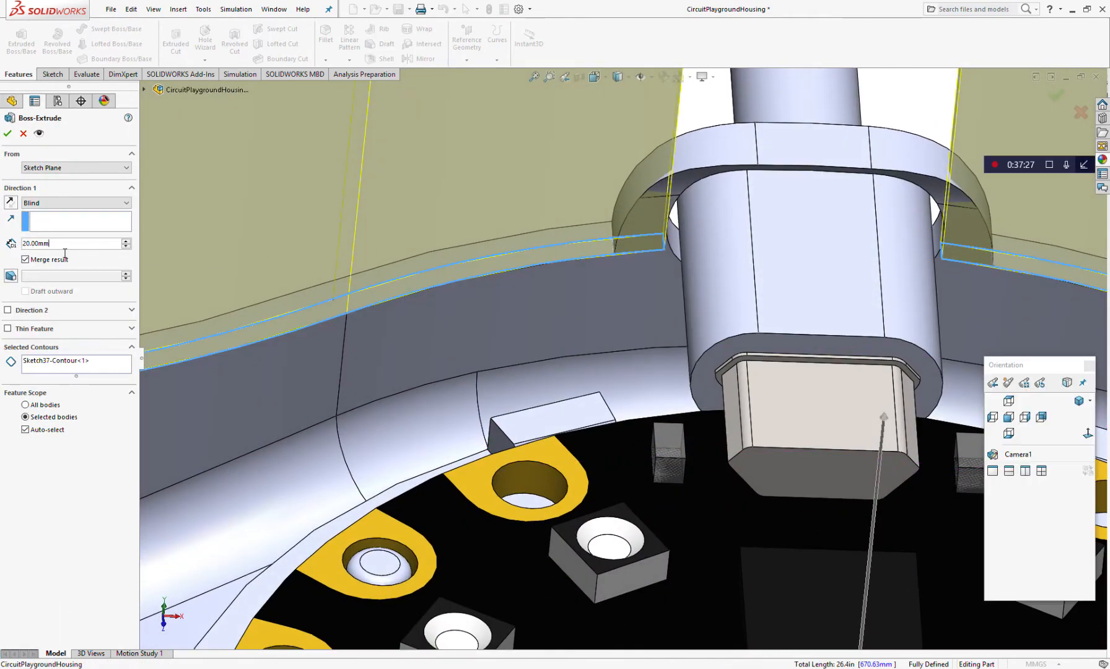
text(1.5)
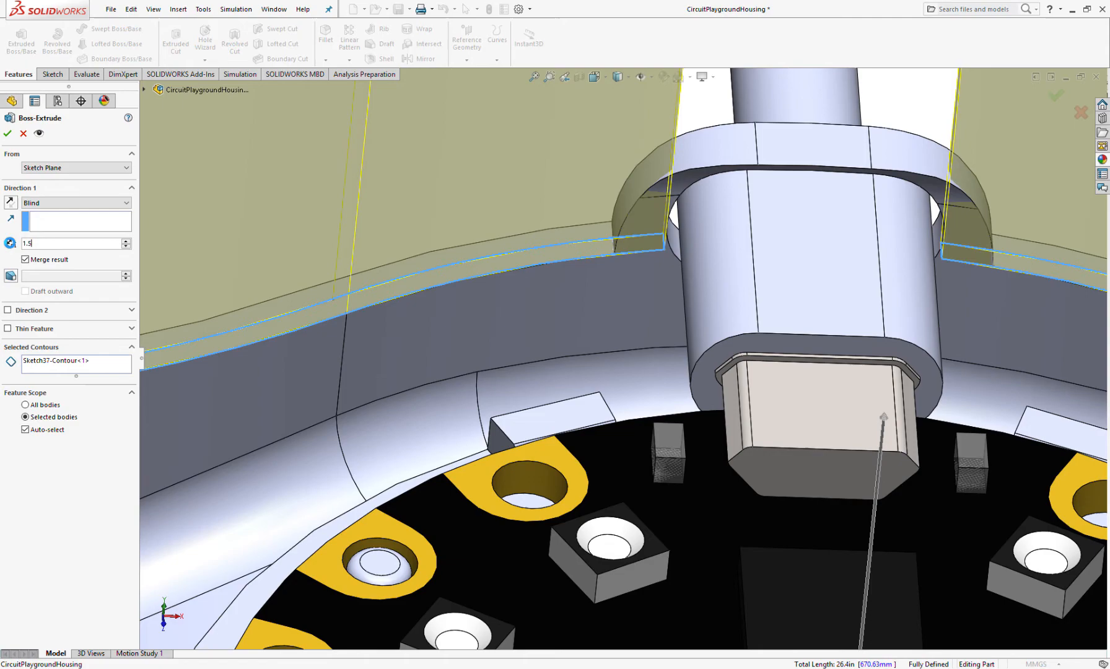
key(Return)
scroll(577, 240, down, 3)
middle_drag(577, 240, 634, 403)
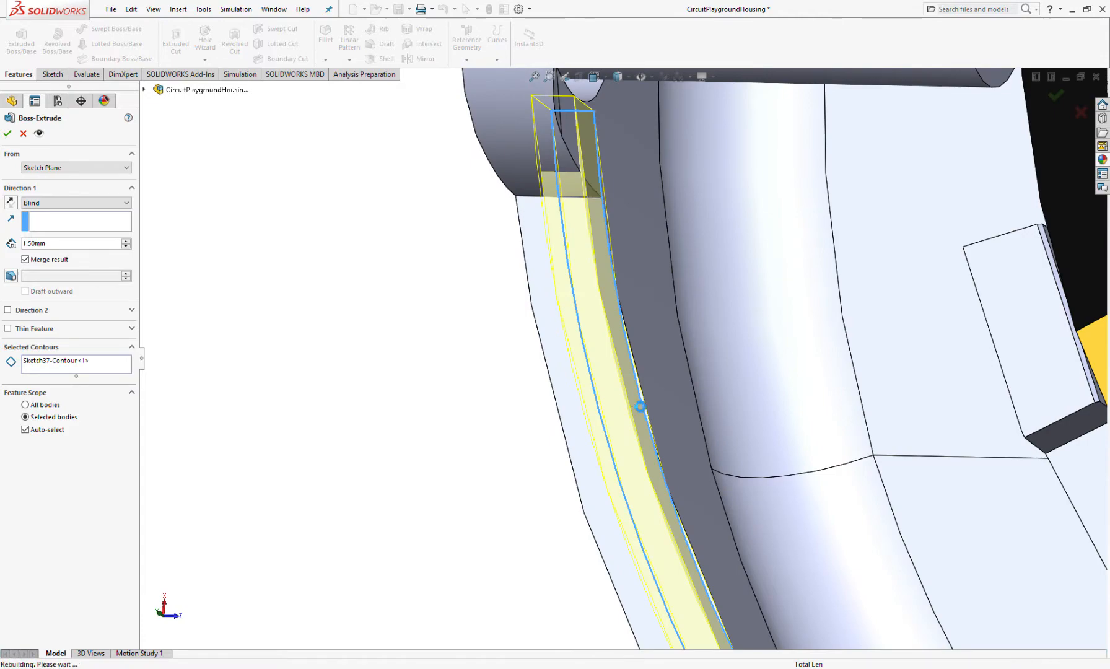
Examine the ends of the new lip around the plug opening and its course along the whole housing rim.
scroll(585, 141, down, 4)
scroll(578, 225, up, 2)
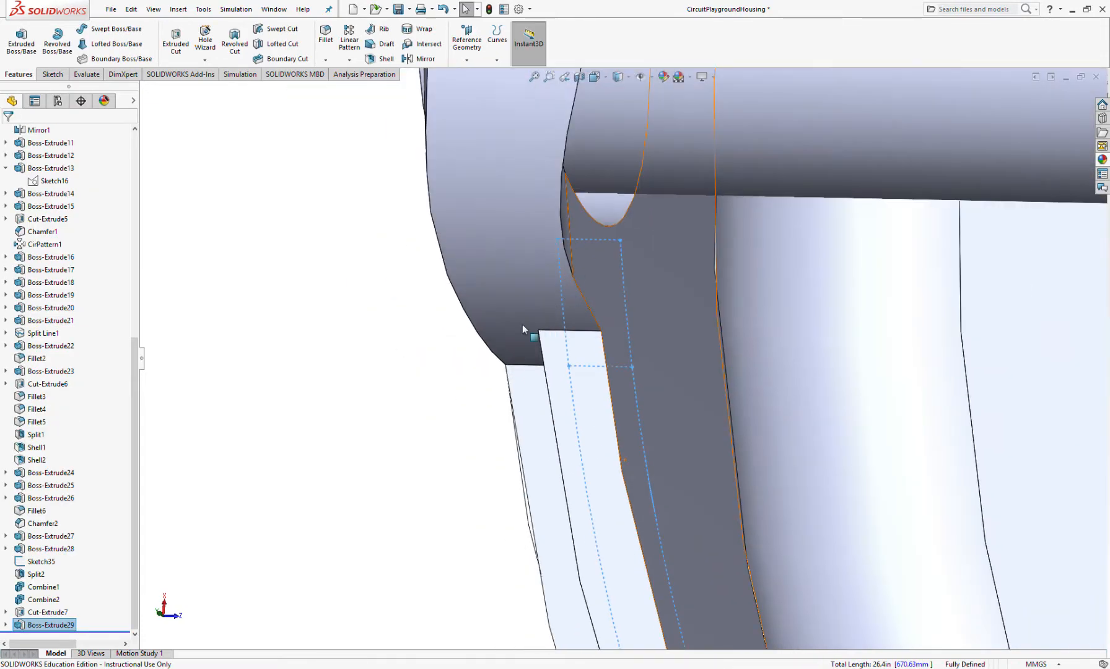
click(452, 342)
middle_click(593, 347)
middle_drag(593, 347, 589, 179)
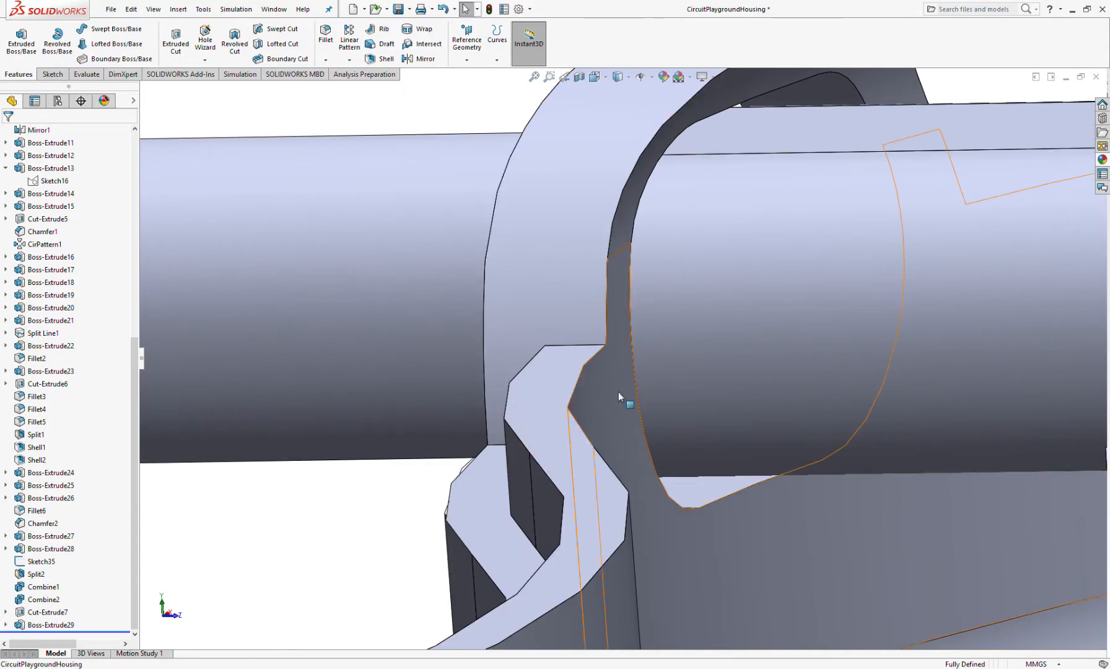
scroll(619, 377, up, 3)
middle_drag(647, 381, 782, 389)
scroll(717, 330, up, 10)
scroll(568, 294, up, 2)
scroll(96, 294, up, 8)
Show the upper housing body and hide the lower housing body with the new lip.
click(6, 181)
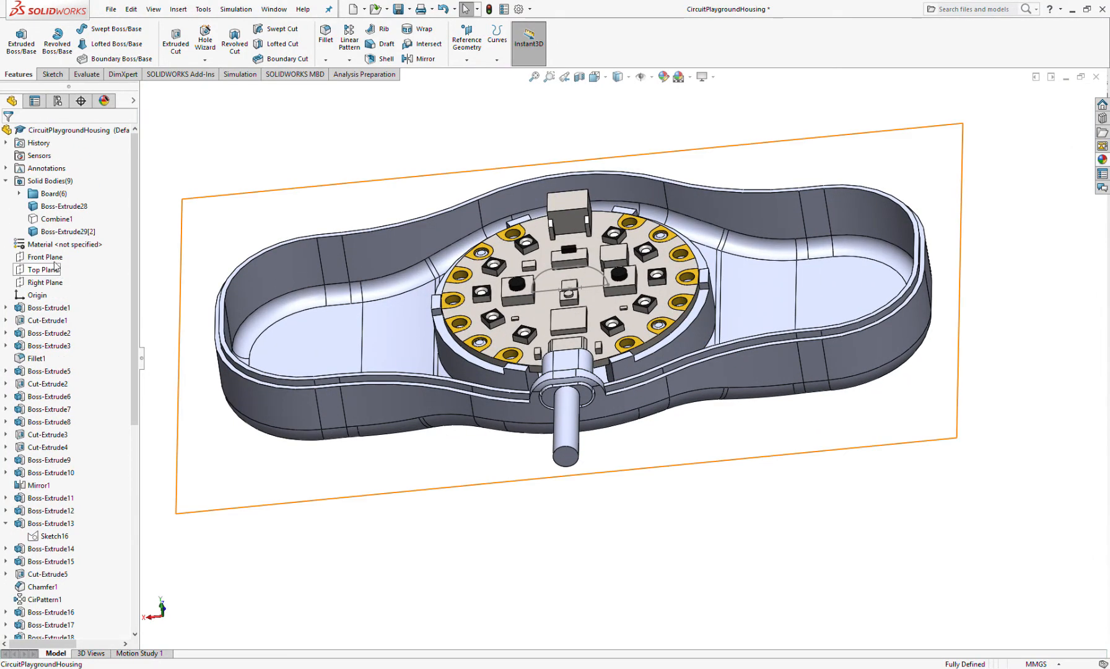
click(49, 219)
click(61, 231)
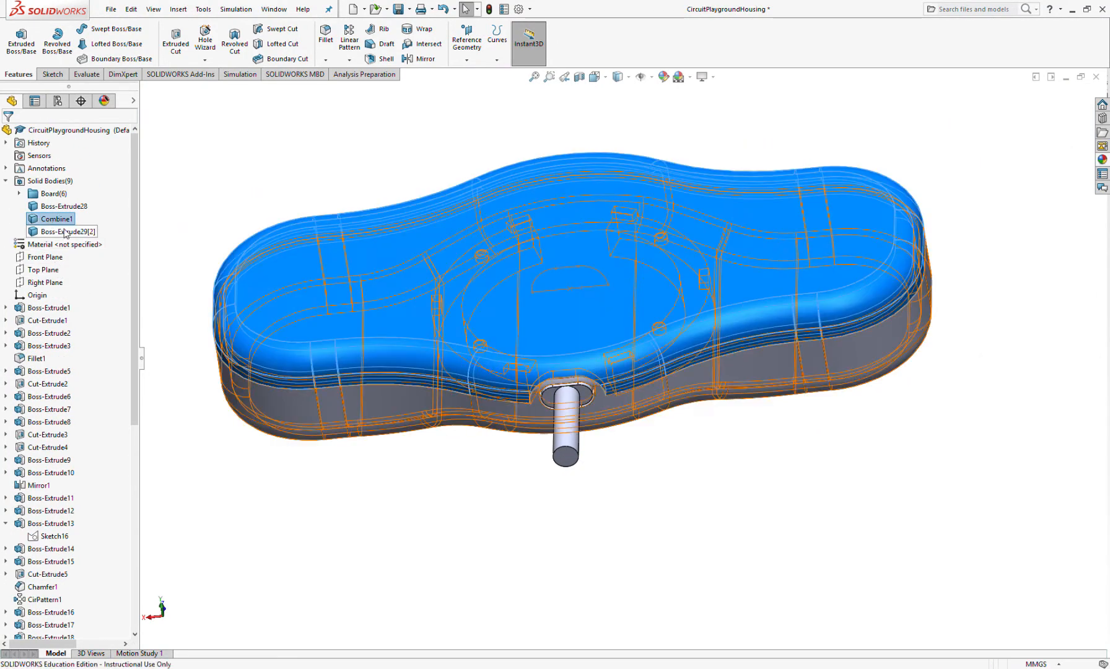
click(75, 214)
Start a new sketch on the rim face on the underside of the upper housing.
middle_drag(335, 505, 319, 361)
scroll(319, 361, down, 5)
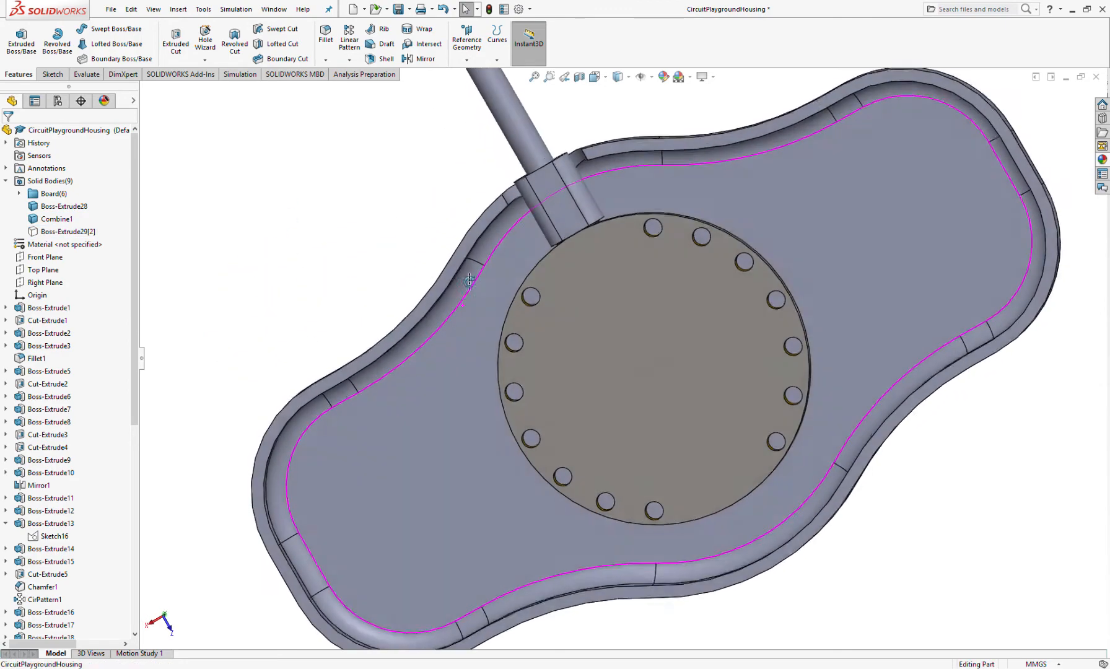
scroll(76, 476, down, 6)
scroll(76, 476, down, 3)
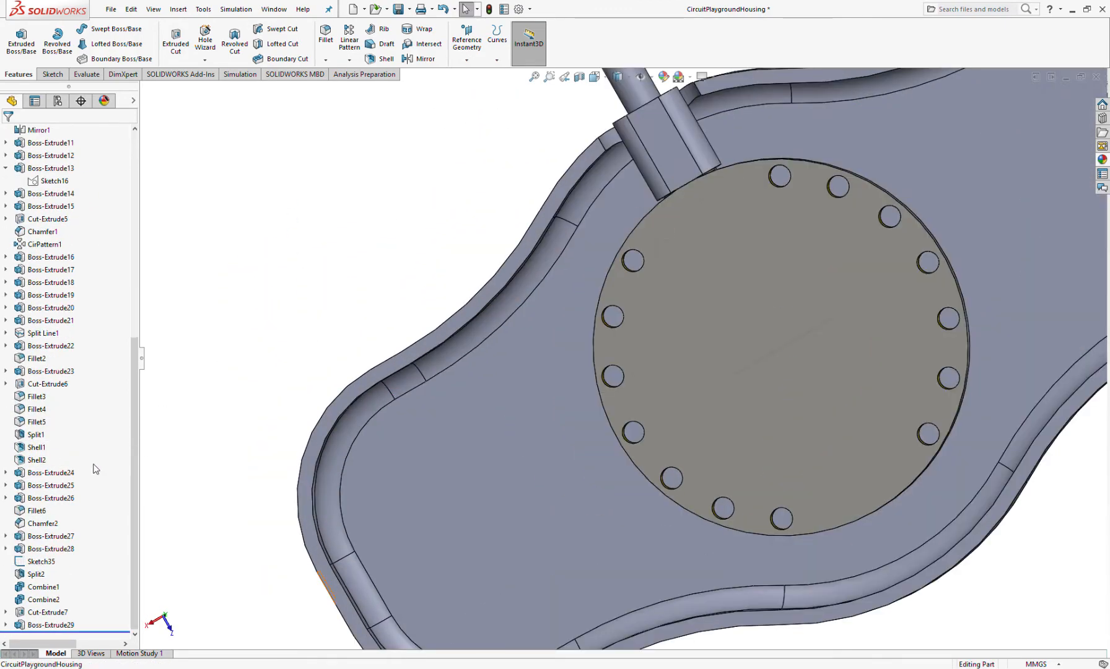
click(5, 625)
click(46, 626)
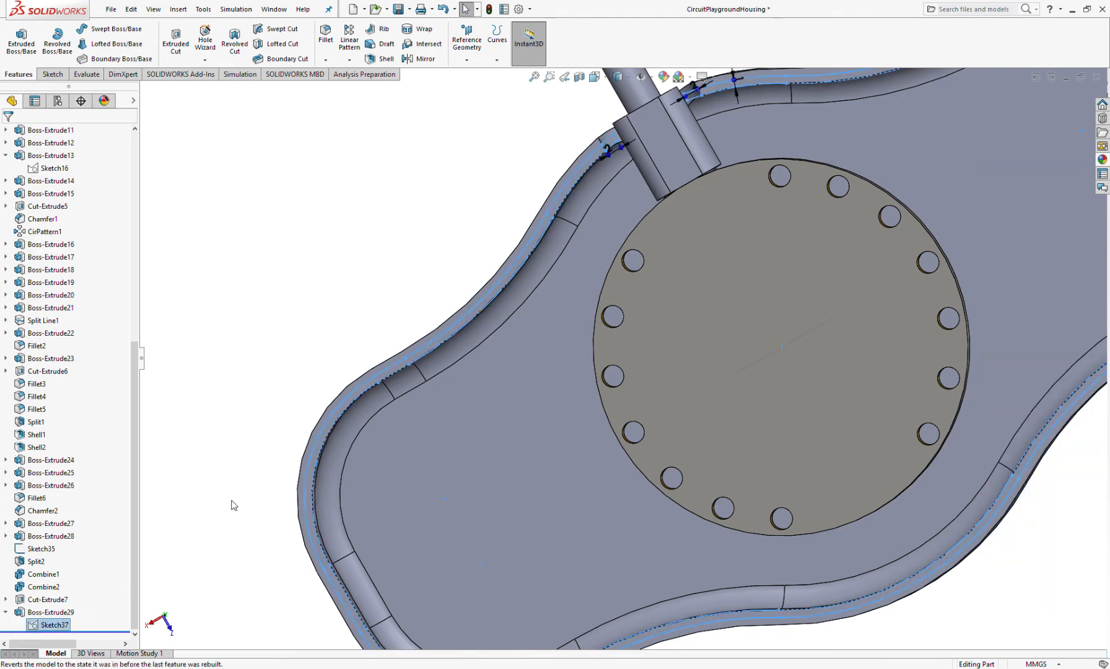
scroll(334, 453, up, 3)
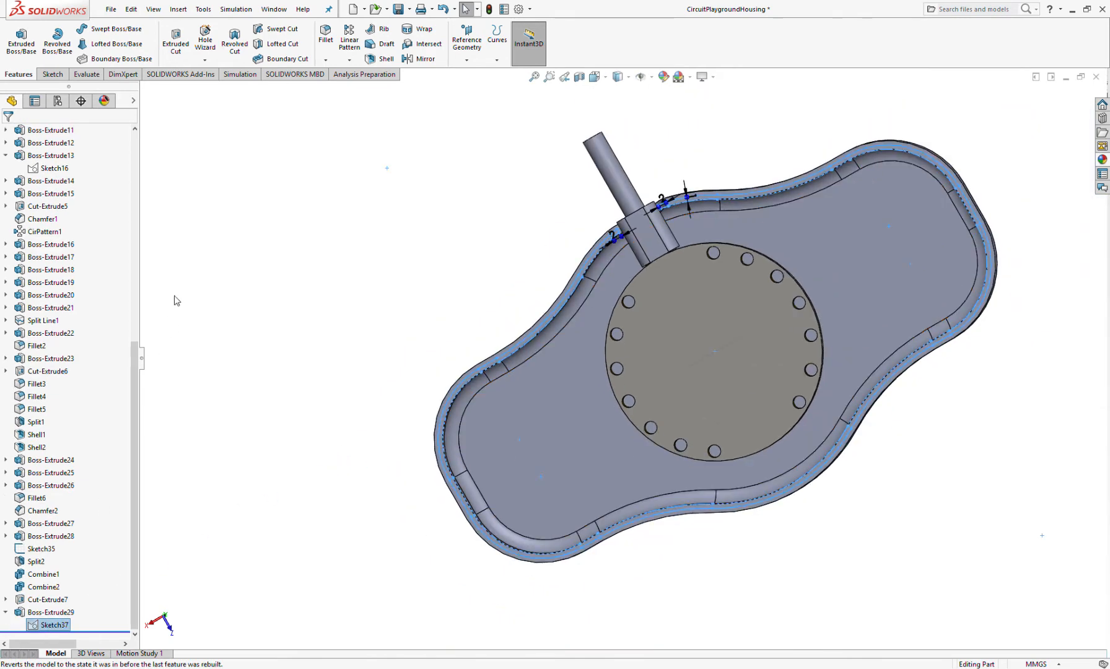
click(511, 353)
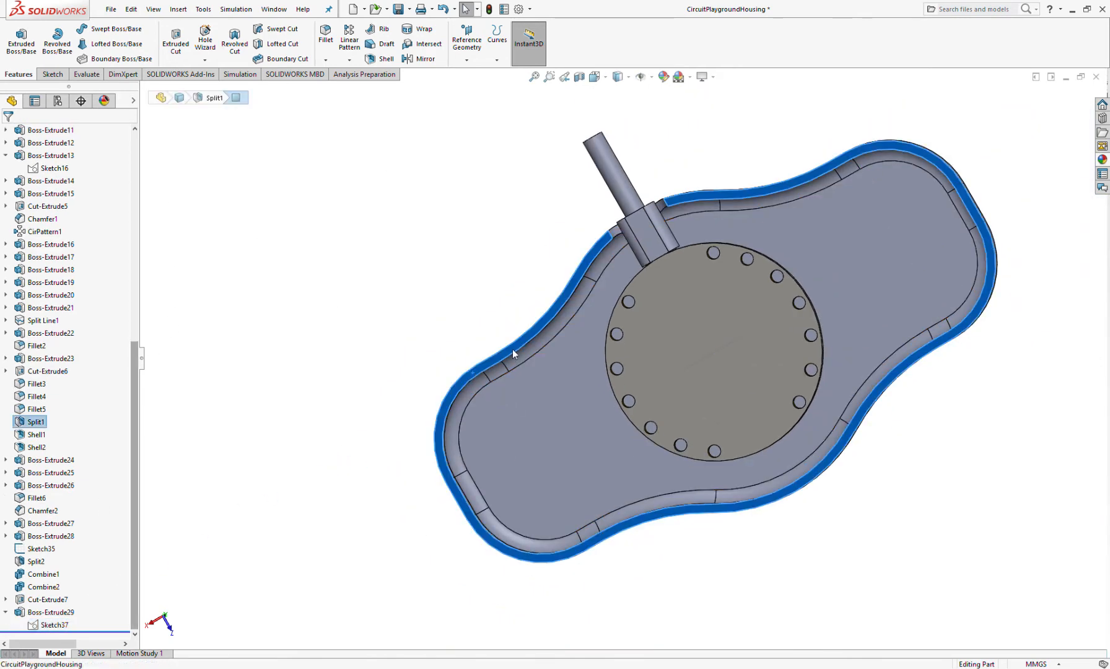
click(513, 347)
scroll(74, 612, down, 1)
Convert the lip profile from the lower housing's extrusion sketch into the new upper rim sketch.
click(51, 613)
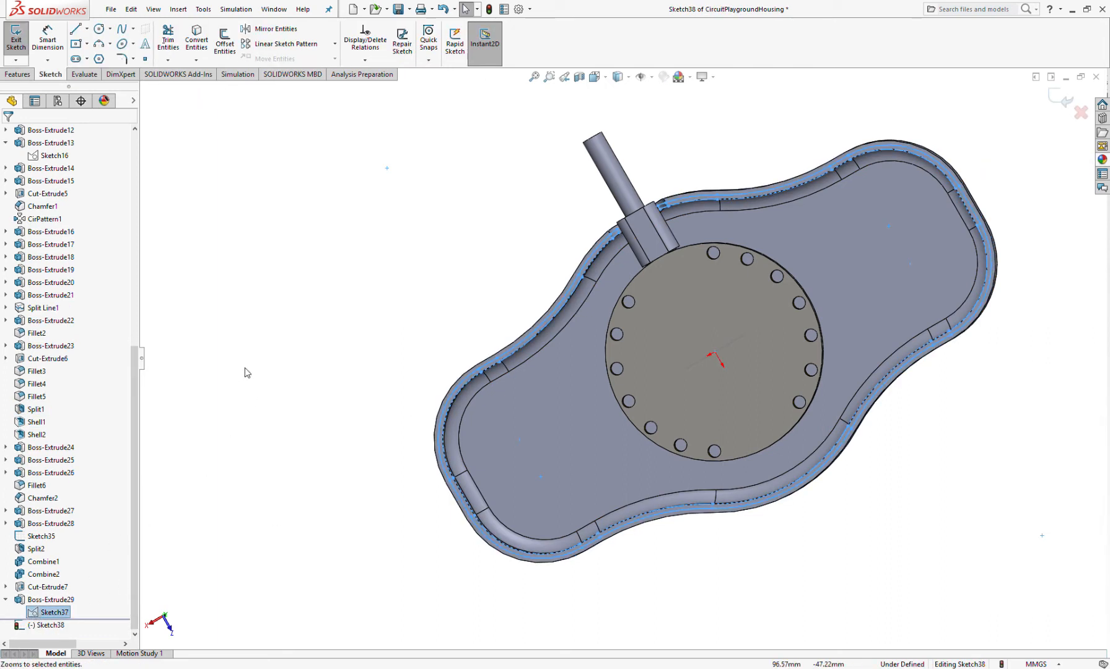
click(196, 41)
scroll(649, 314, down, 2)
mouse_move(649, 313)
middle_down()
mouse_move(567, 265)
mouse_move(642, 302)
middle_up()
scroll(577, 233, down, 6)
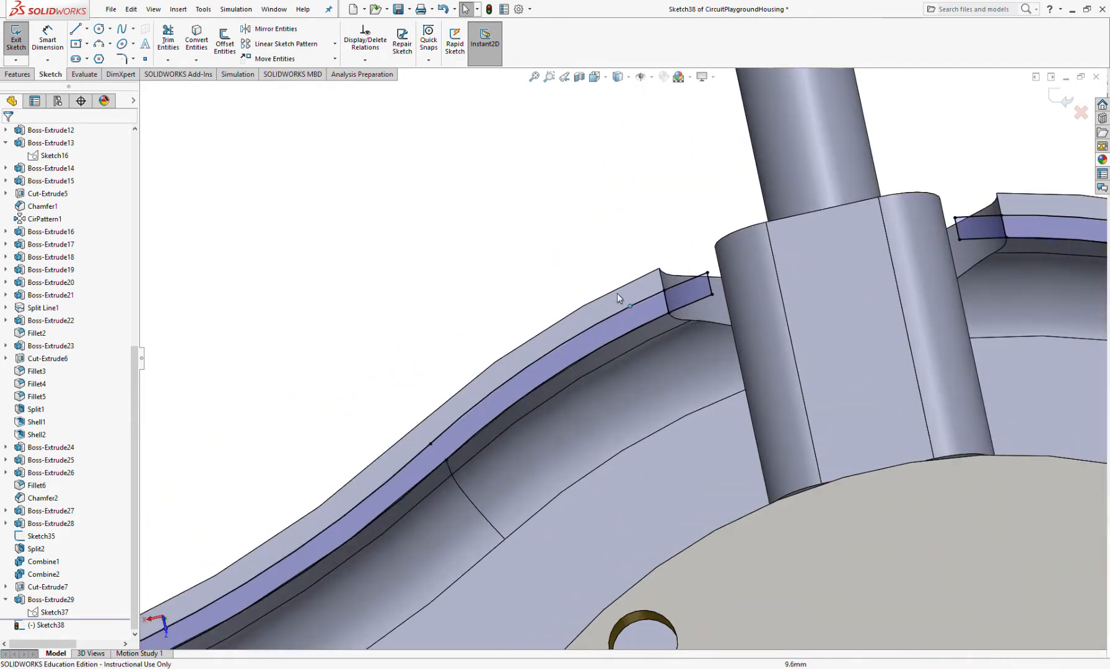
Try to offset the lip profile's sketch outline outward by 0.10 mm, with the full chain selected.
scroll(637, 330, up, 3)
middle_drag(661, 441, 664, 364)
scroll(663, 364, down, 3)
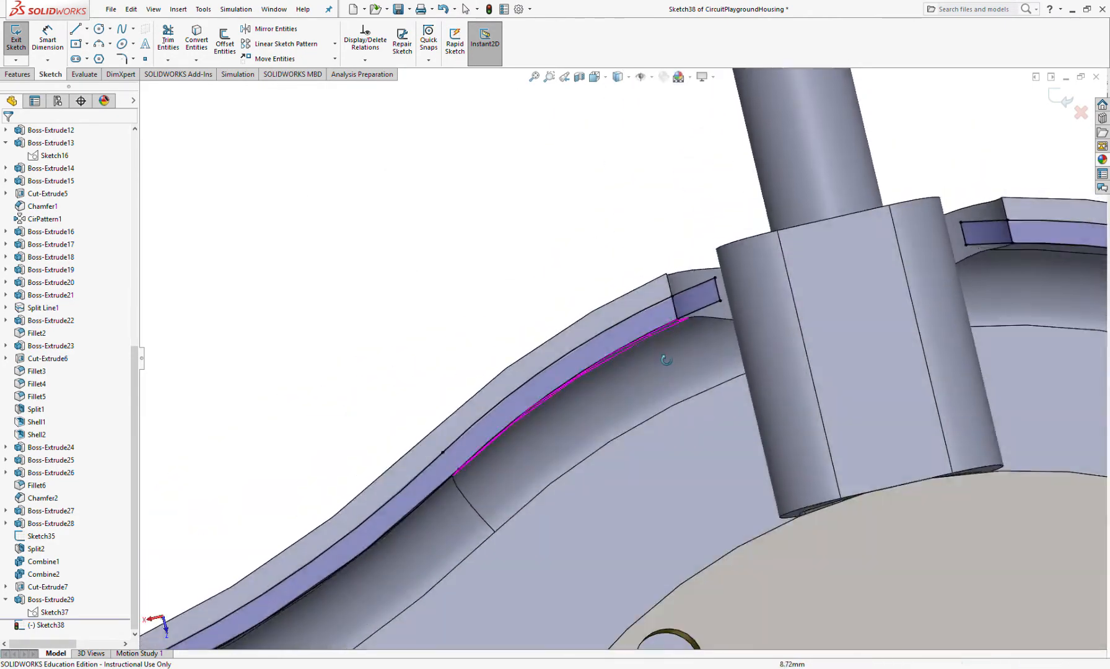
scroll(658, 355, up, 6)
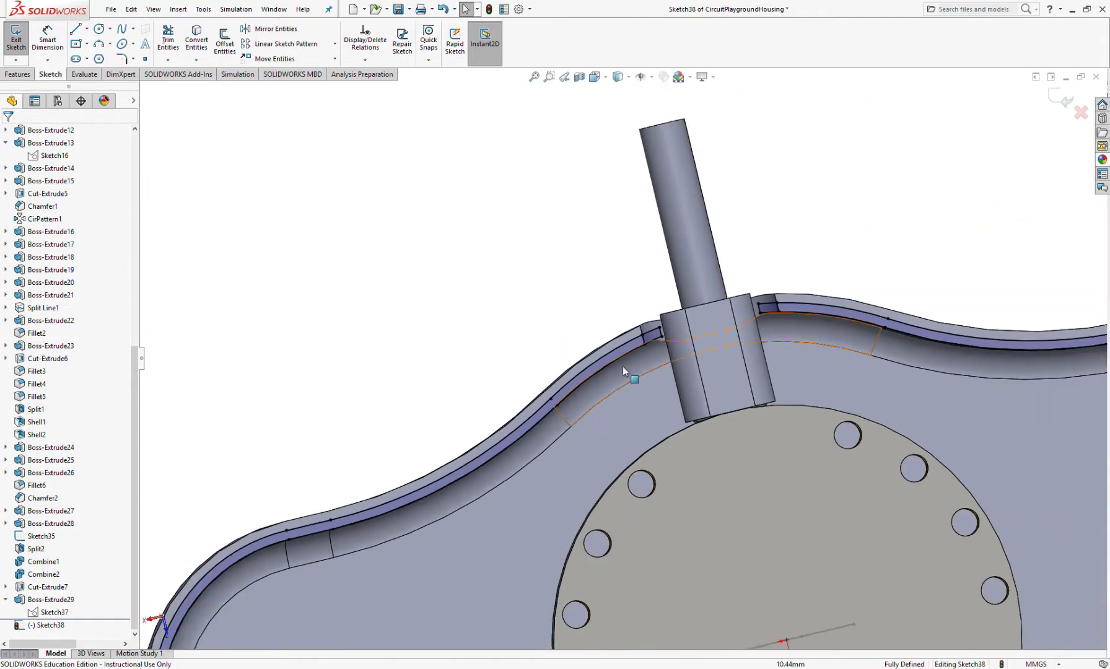
scroll(621, 348, up, 1)
scroll(561, 369, down, 6)
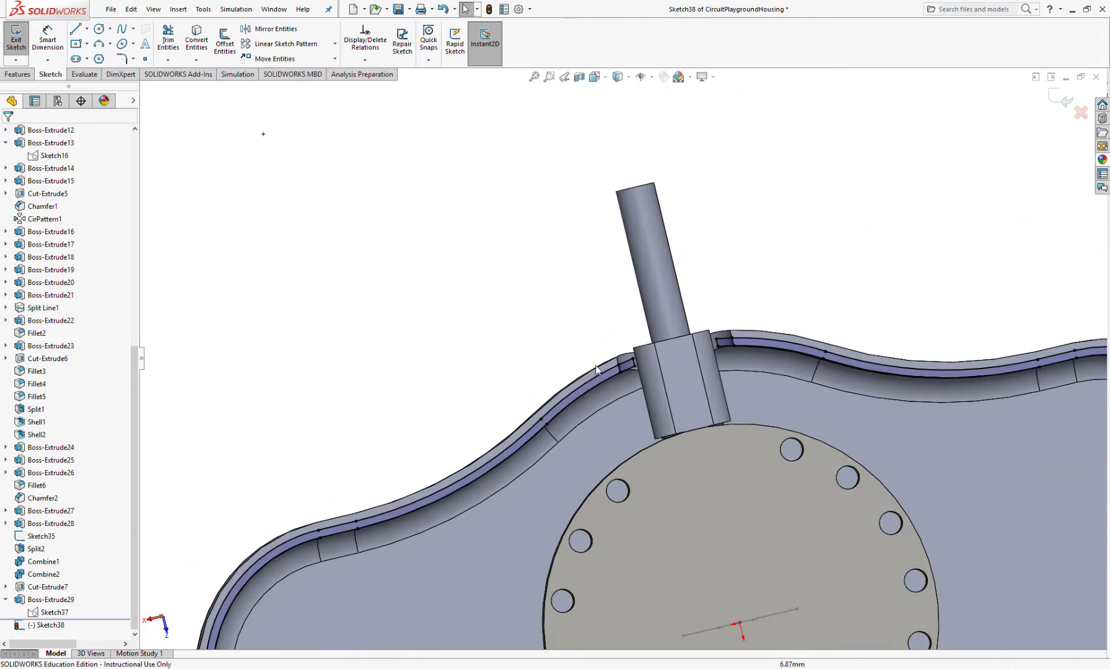
click(226, 42)
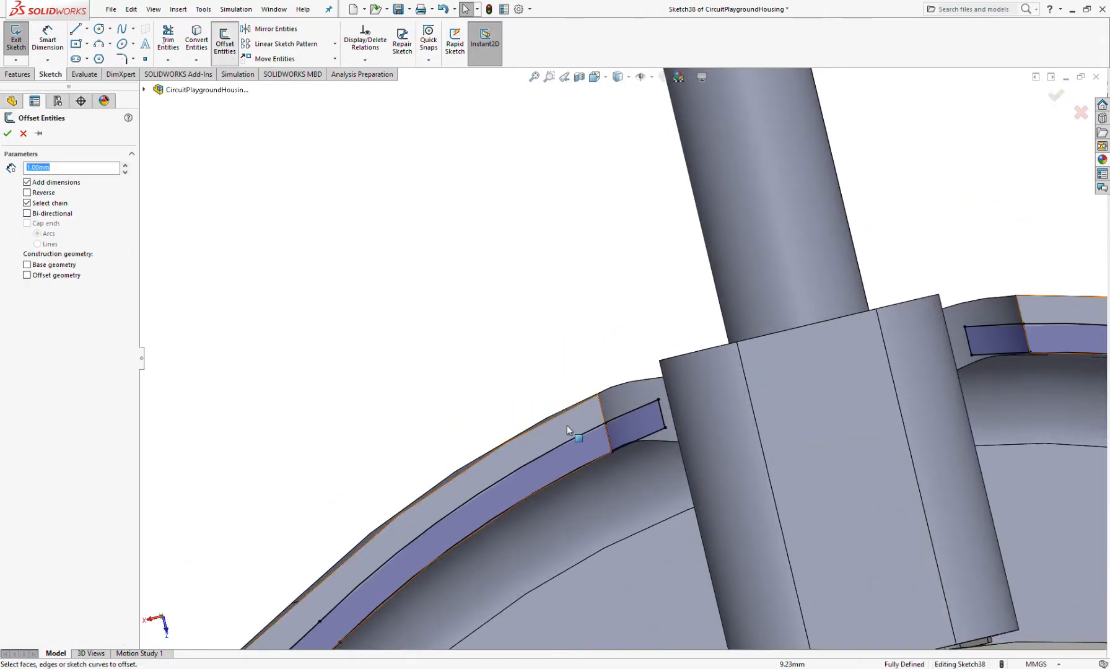
click(596, 429)
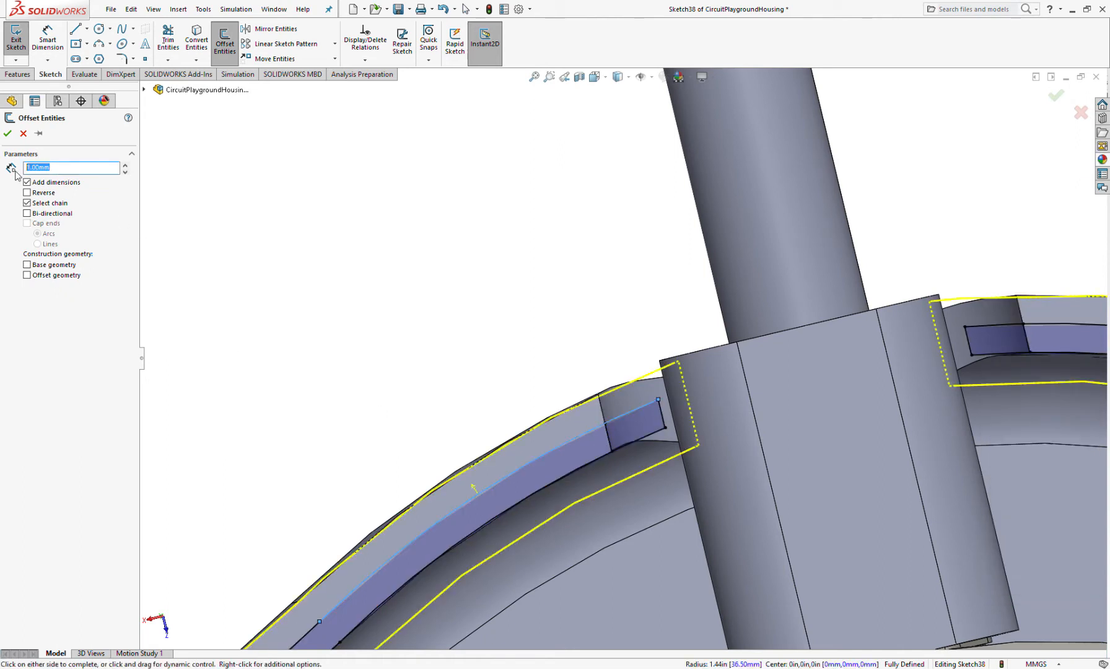
key(Return)
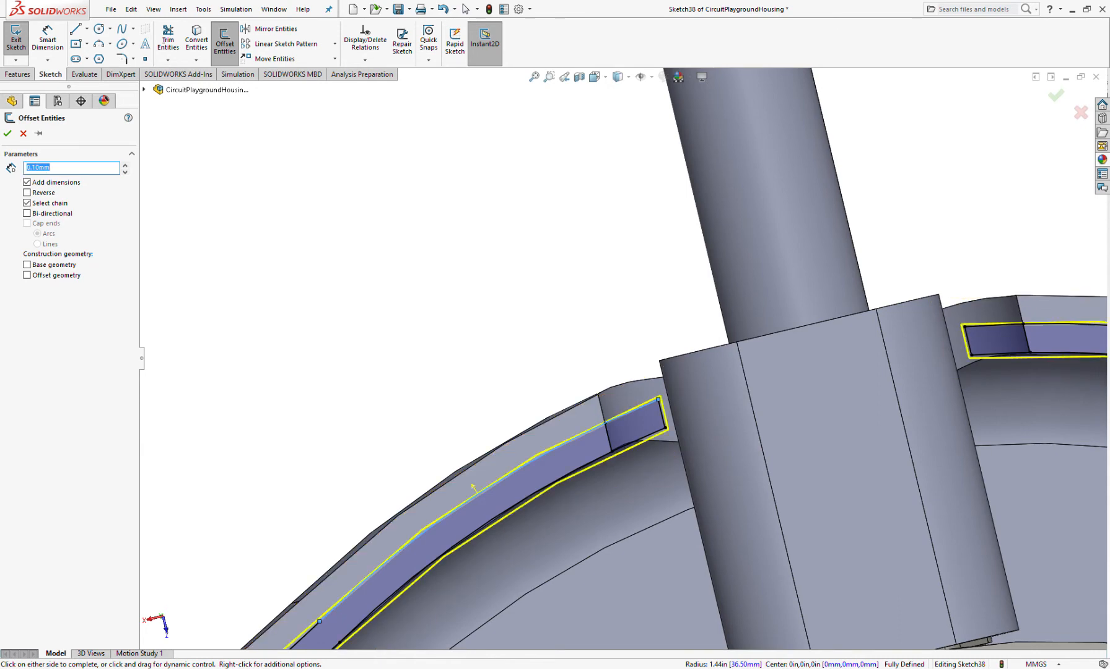
scroll(465, 439, up, 5)
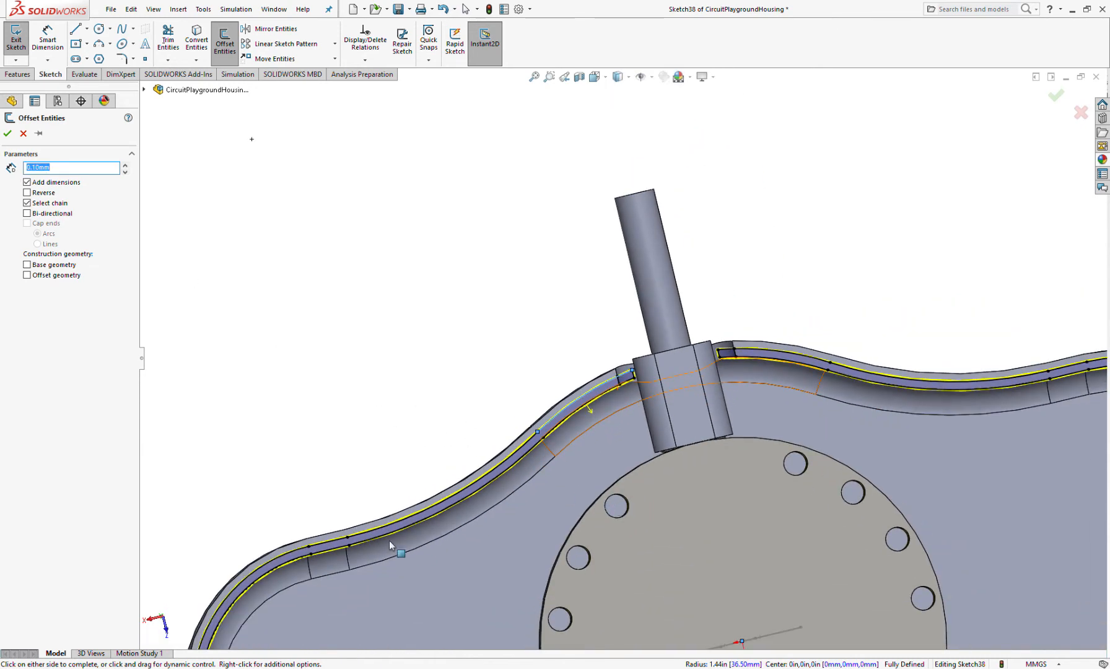
scroll(663, 445, down, 3)
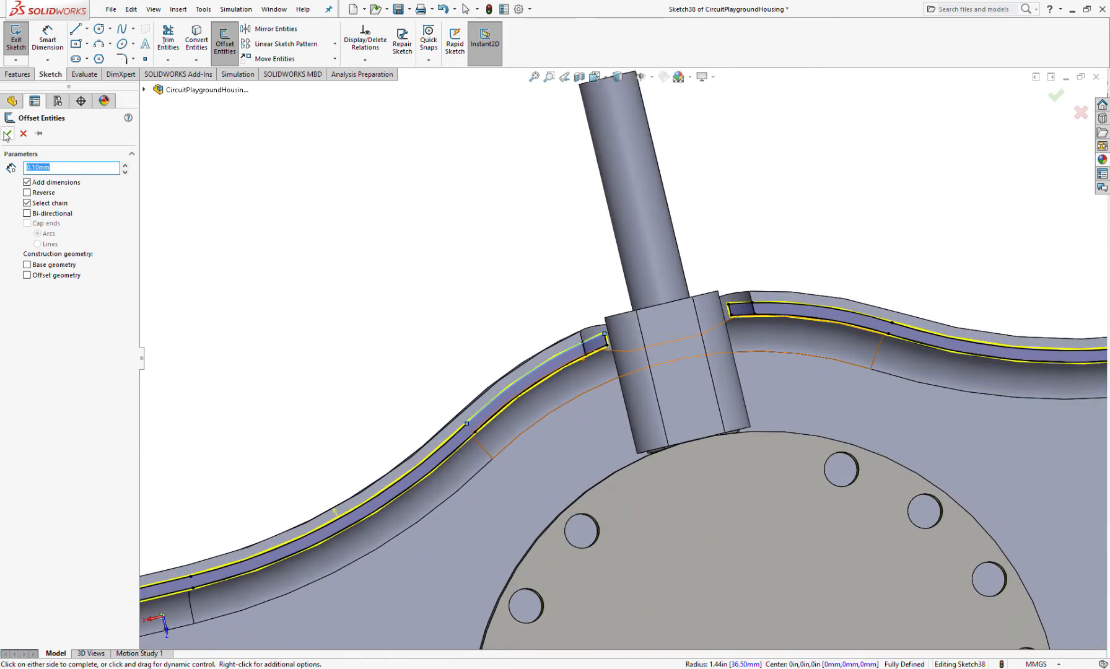
key(Return)
Redo the 0.10 mm outward offset of the lip outline with the base geometry turned into construction lines, and exit the sketch.
mouse_move(533, 367)
middle_down()
mouse_move(535, 423)
mouse_move(531, 346)
middle_up()
scroll(536, 370, down, 7)
scroll(558, 364, down, 2)
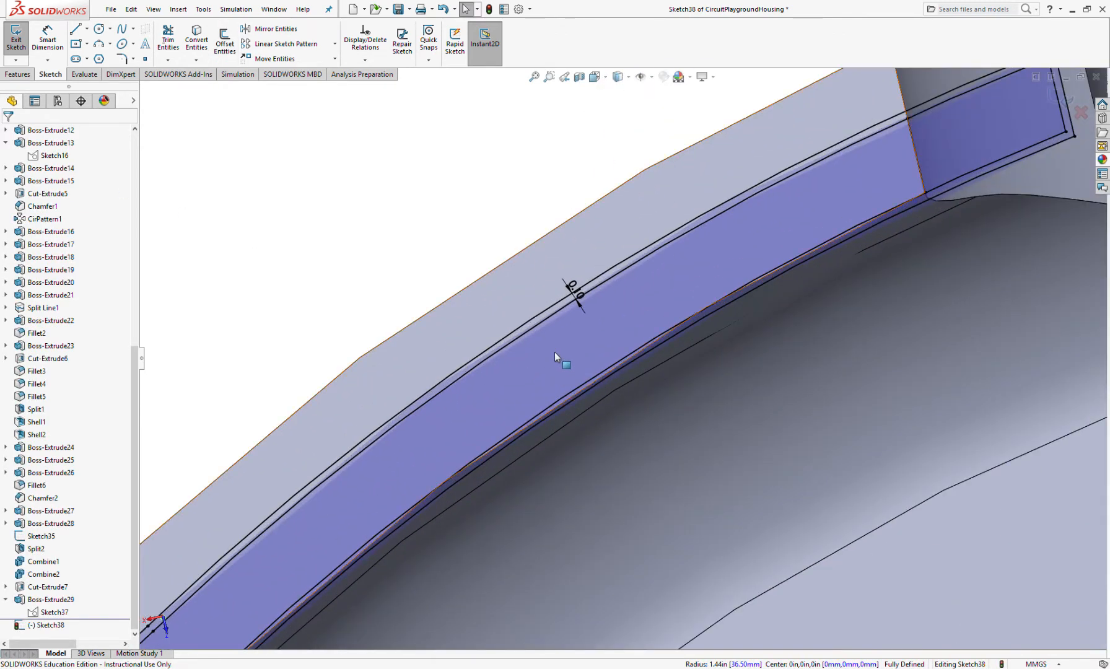
click(554, 352)
scroll(554, 352, down, 4)
click(224, 40)
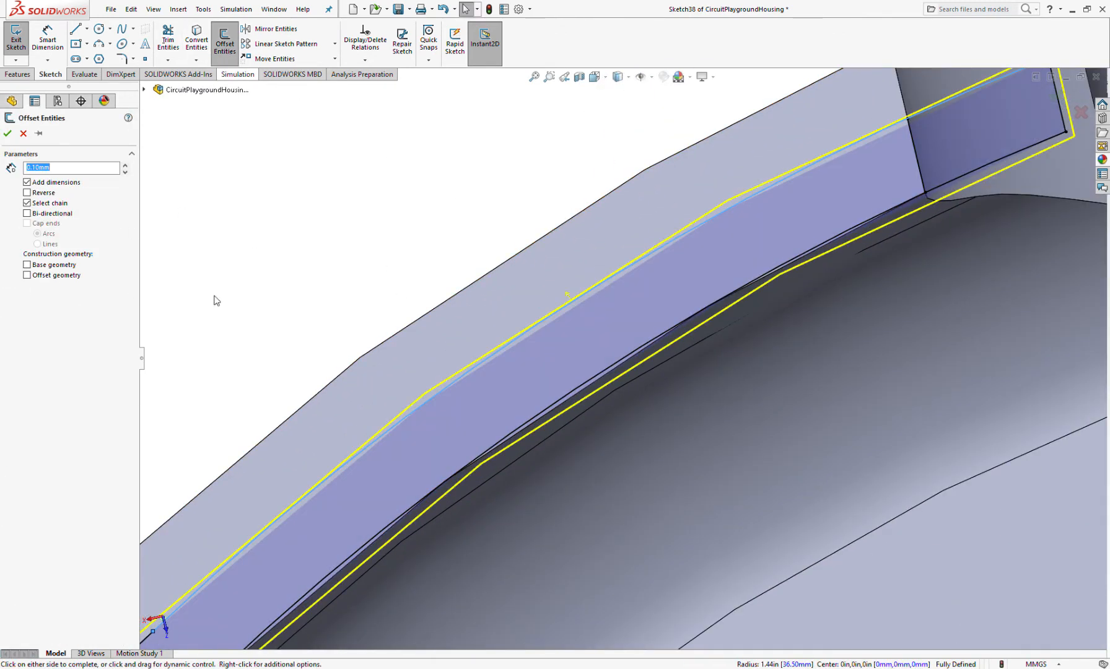
click(27, 265)
click(8, 133)
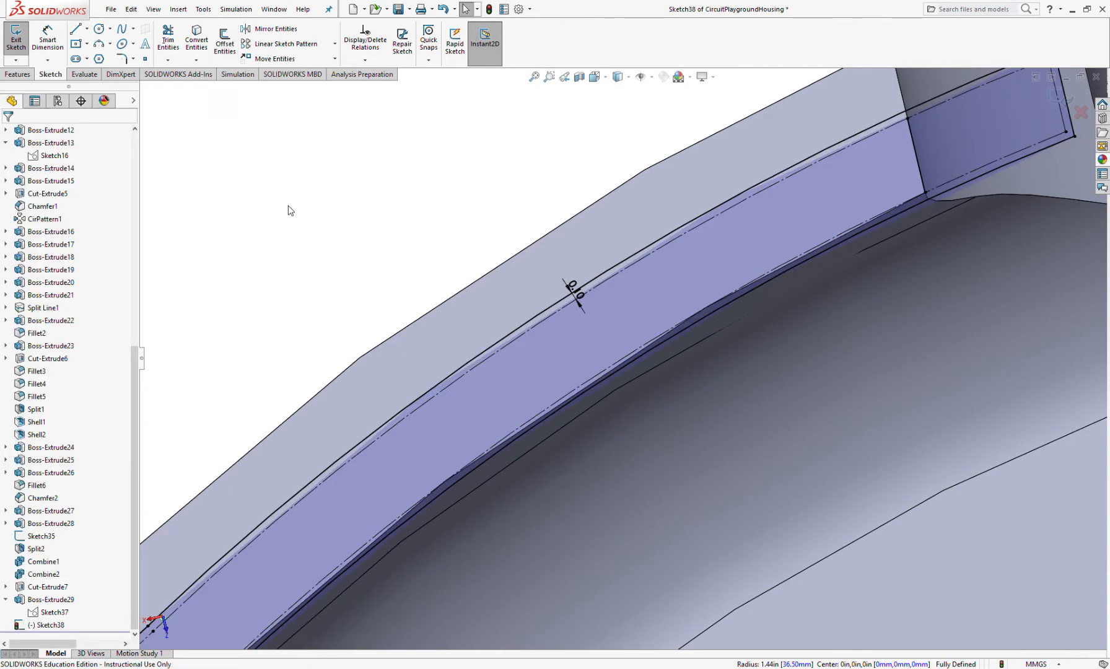
click(17, 39)
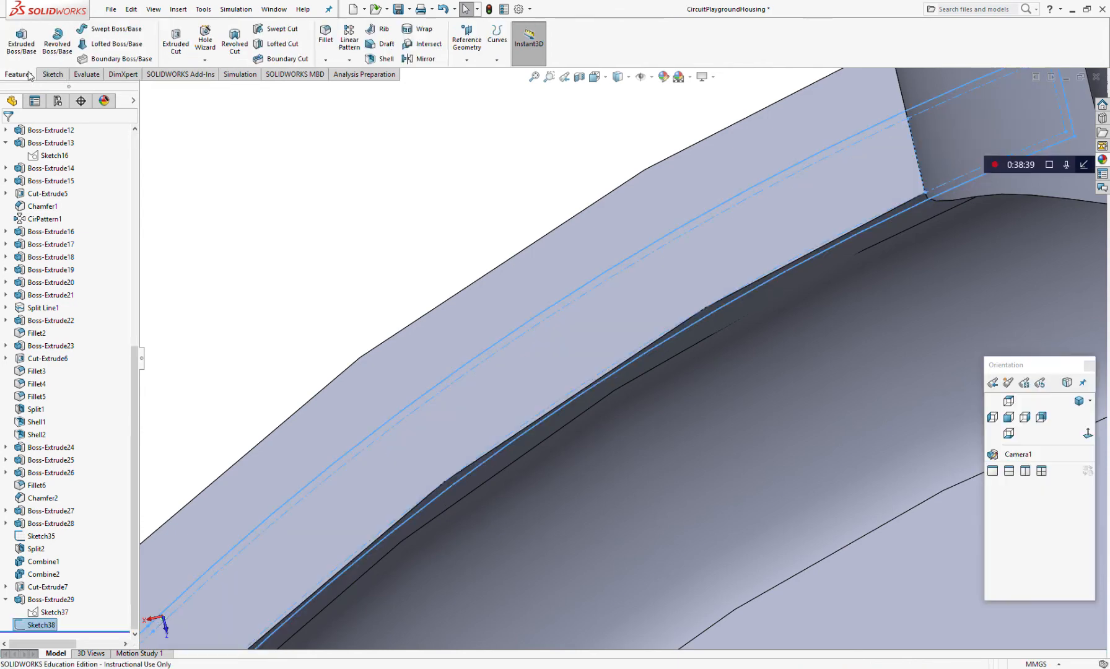
Start a blind Extruded Cut from the offset lip sketch and choose its outer outline as the contour to cut.
click(175, 40)
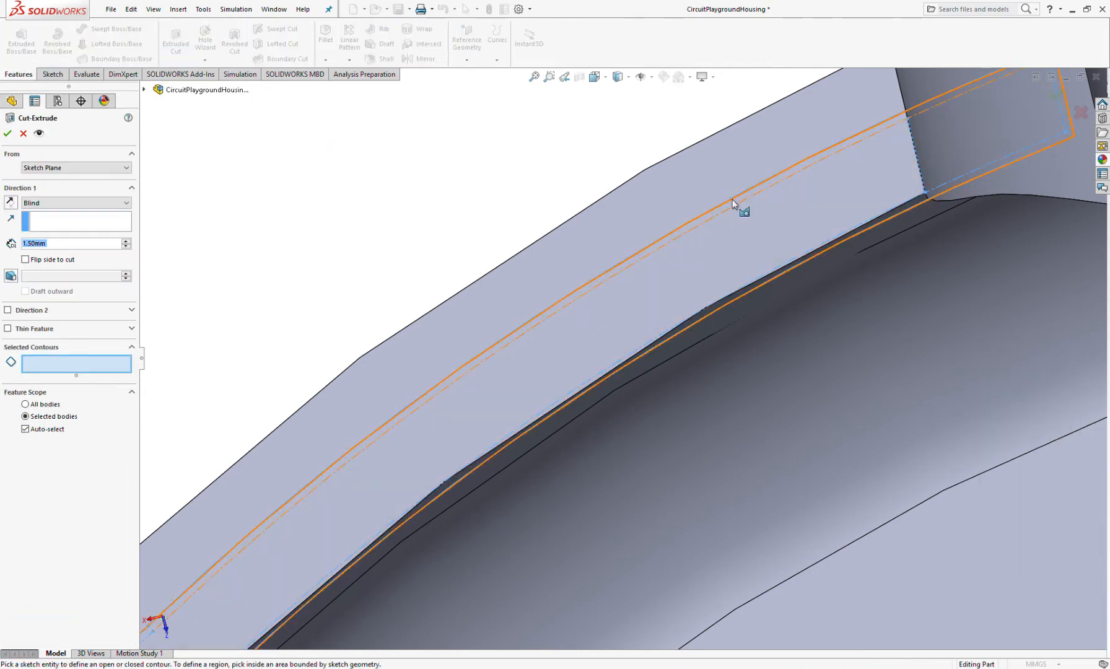
click(729, 198)
scroll(657, 242, up, 3)
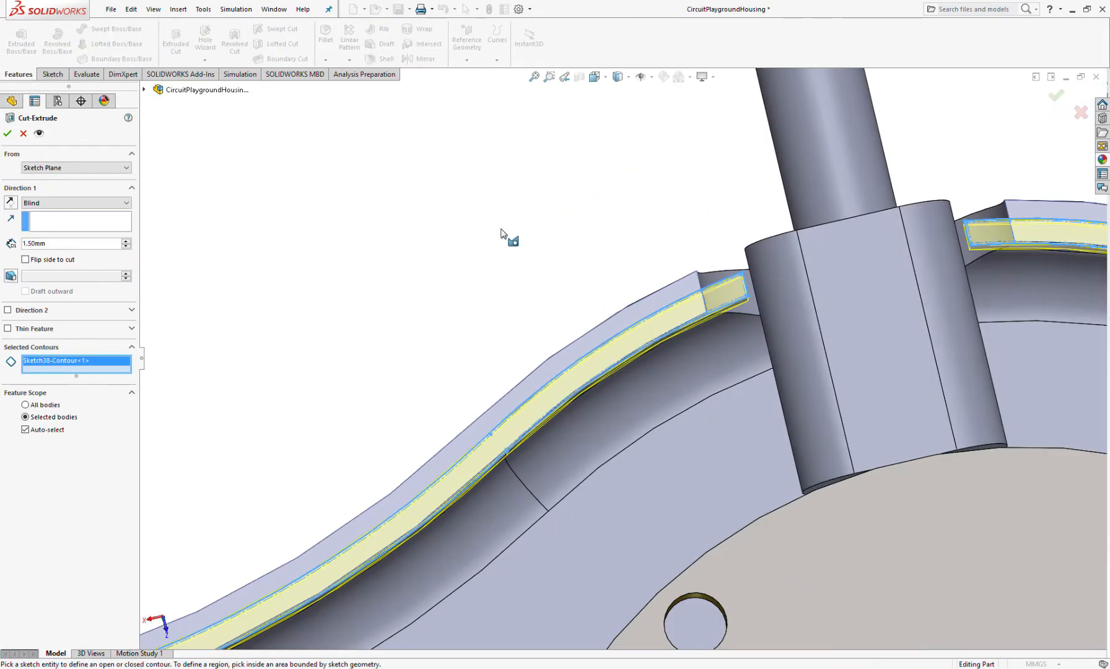
key(Delete)
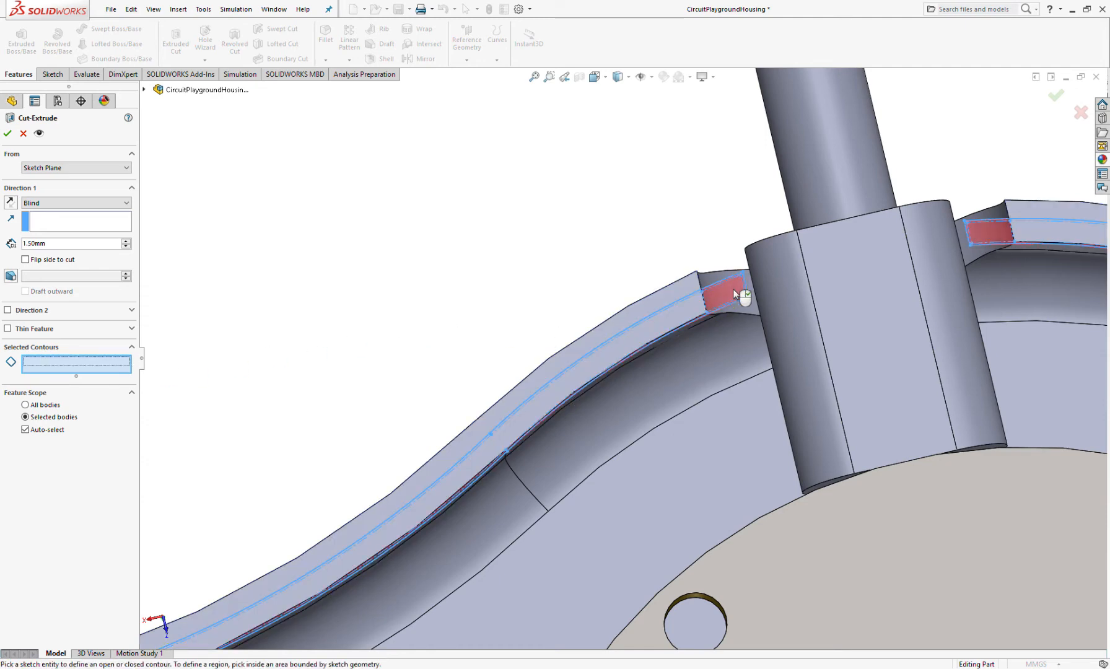
scroll(734, 294, down, 5)
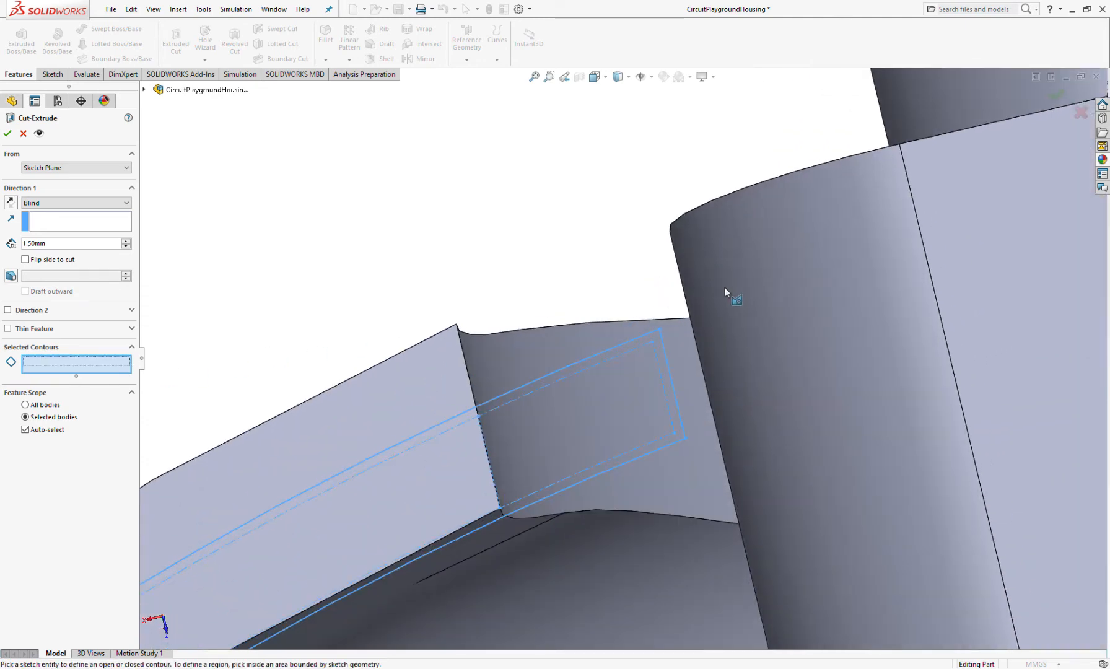
click(661, 338)
Change the blind depth of the lip groove cut and complete the feature.
scroll(513, 369, up, 3)
scroll(604, 396, down, 5)
mouse_move(604, 396)
middle_down()
mouse_move(606, 426)
mouse_move(624, 437)
middle_up()
scroll(623, 437, up, 5)
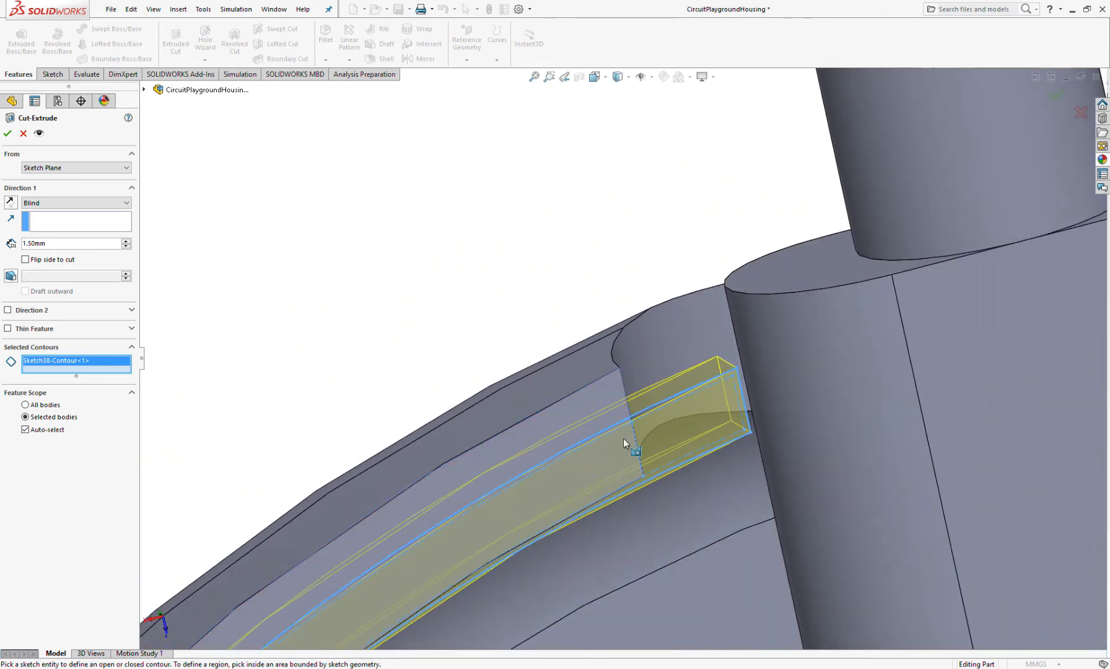
scroll(602, 429, down, 3)
scroll(538, 405, up, 2)
scroll(538, 404, up, 3)
middle_drag(536, 391, 495, 366)
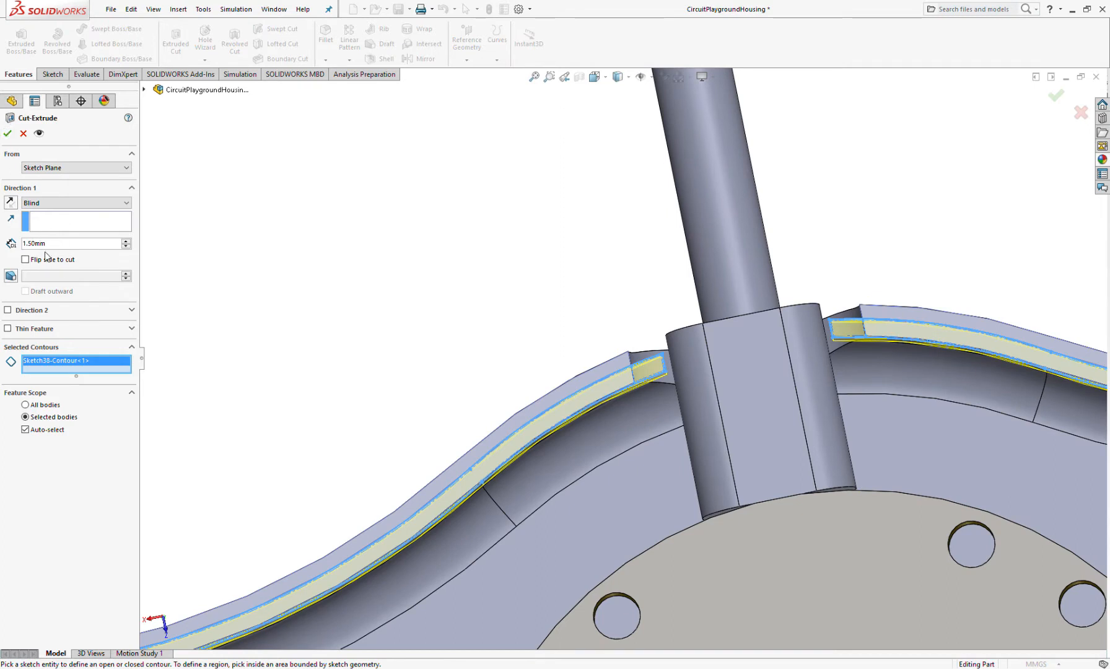
drag(62, 247, 25, 247)
text(1)
click(7, 133)
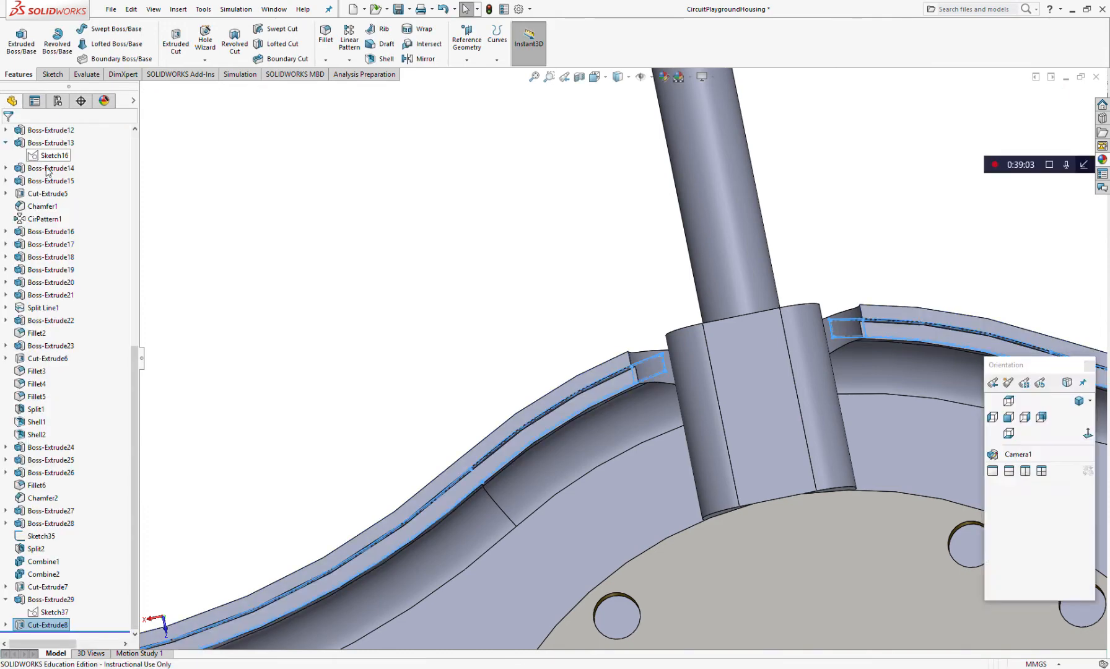
Show the hidden Boss-Extrude29[2] body, the other half of the housing.
key(f)
middle_drag(640, 369, 650, 537)
scroll(45, 231, up, 8)
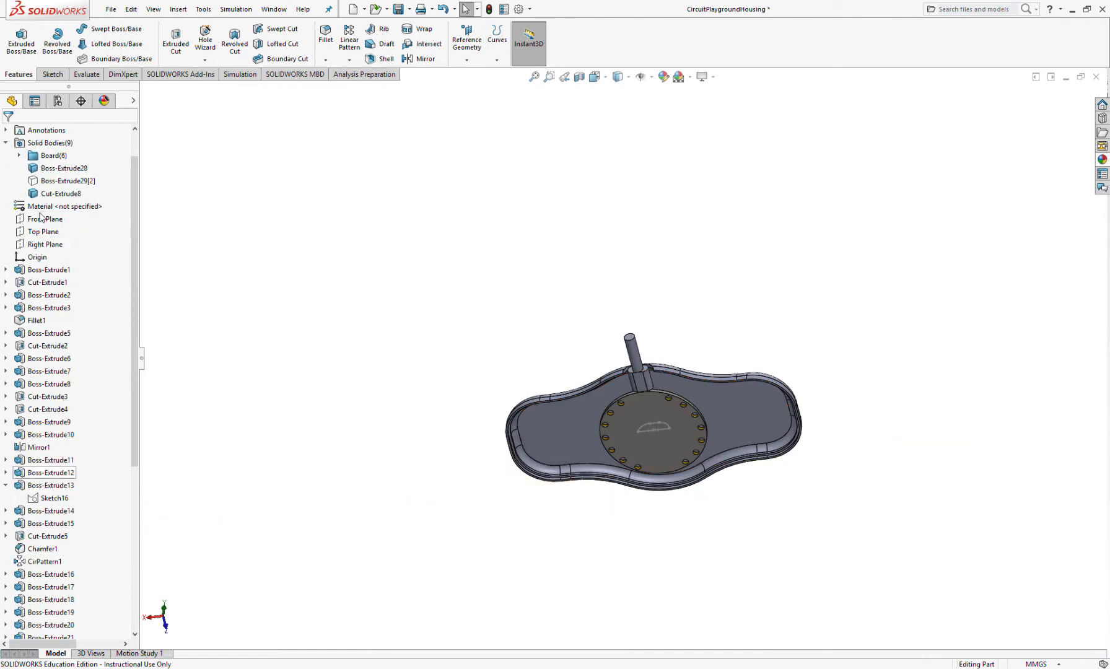
click(50, 218)
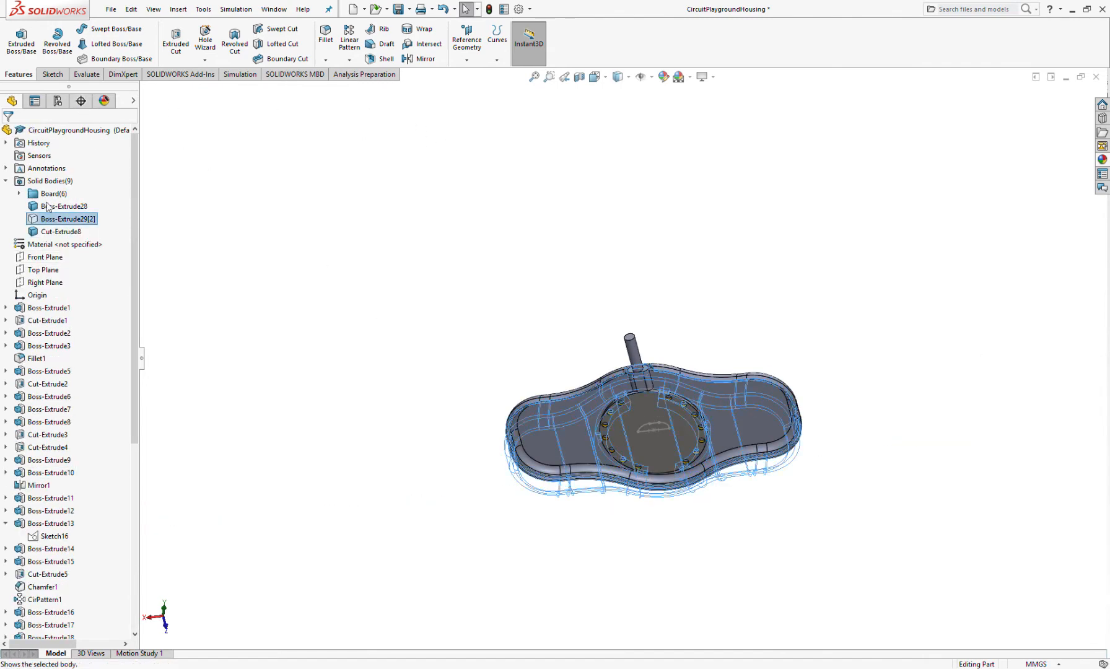
Section the assembled housing along the Right Plane at zero offset to expose the lip joint.
click(579, 77)
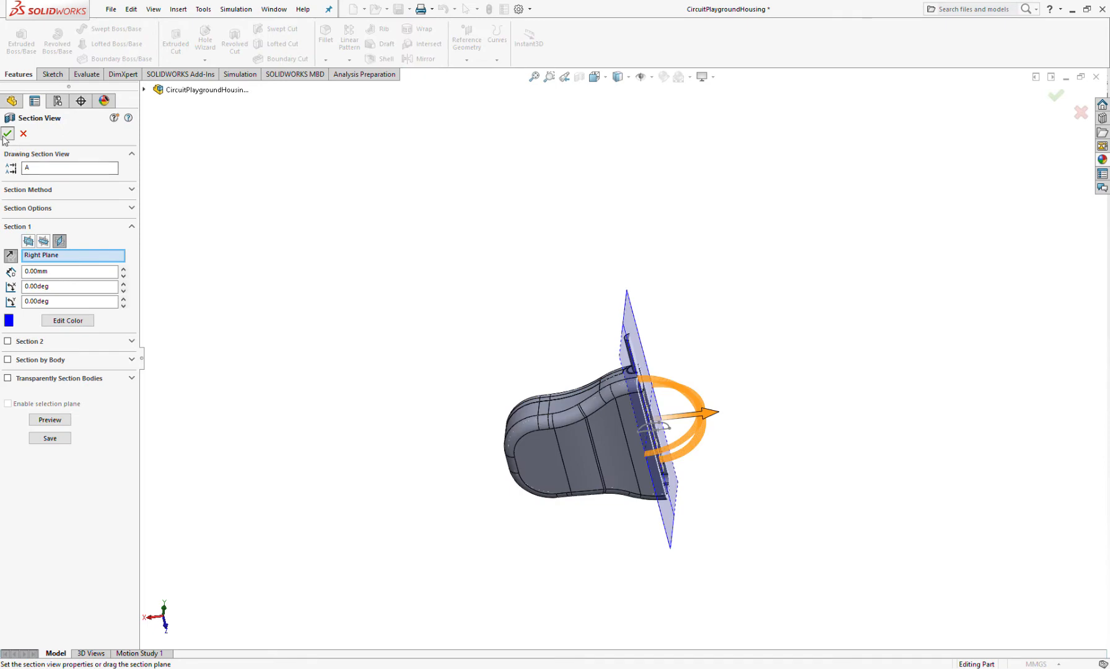
click(6, 135)
middle_drag(458, 335, 312, 389)
scroll(748, 407, down, 7)
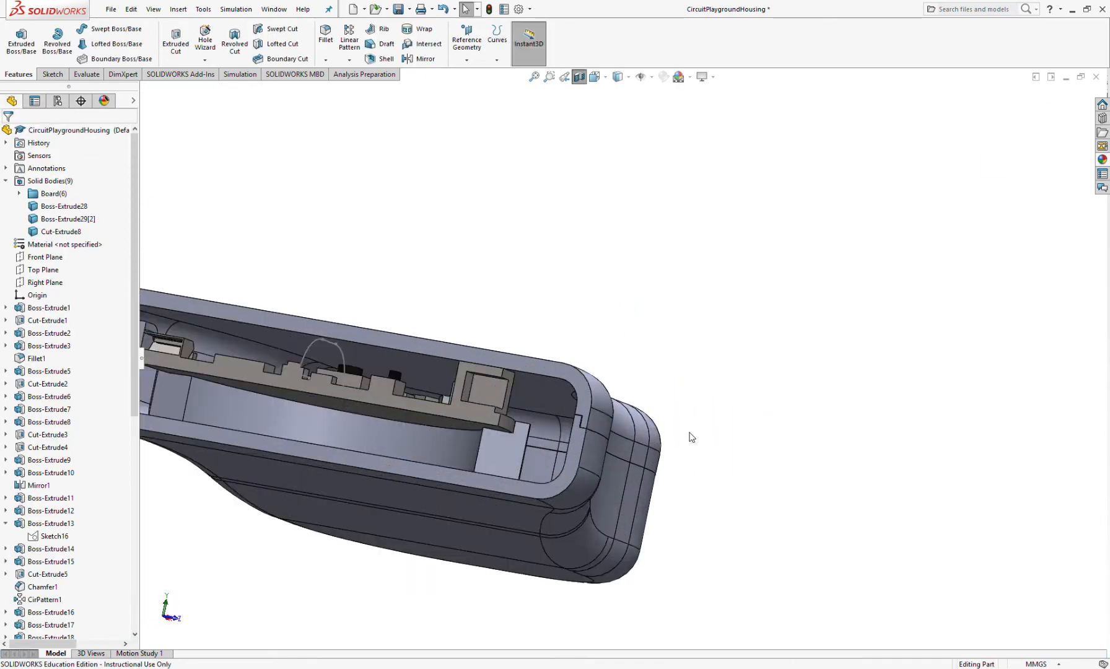
scroll(527, 402, down, 12)
middle_drag(466, 412, 502, 381)
scroll(504, 419, down, 4)
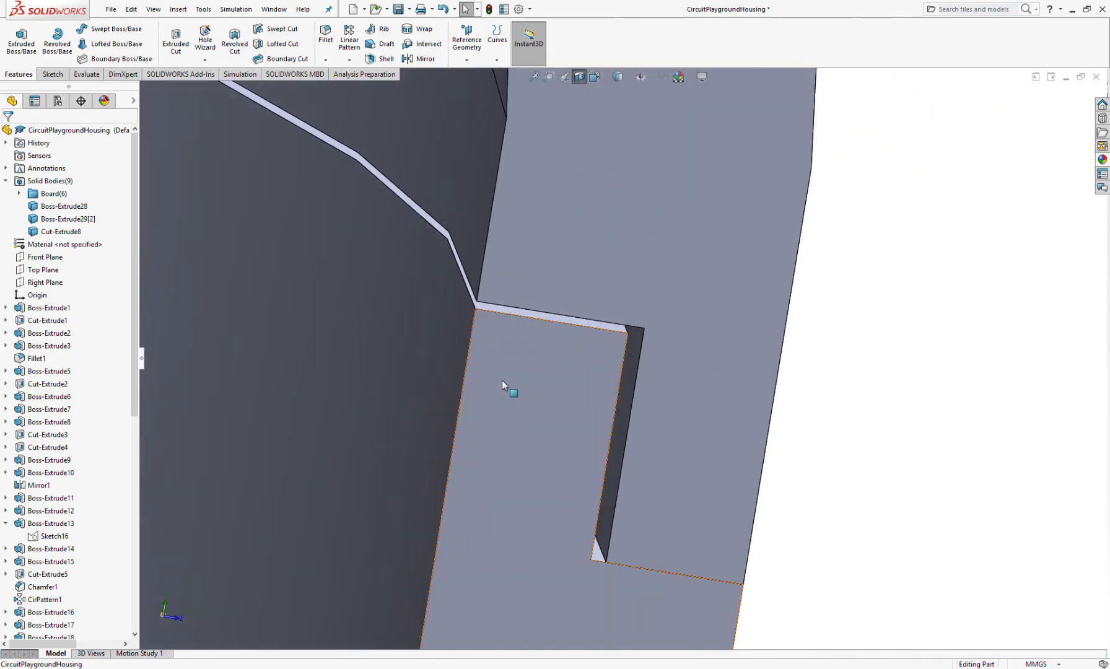
Examine the clearance between the lip and its groove where the two housing halves meet in the sectioned wall.
middle_drag(587, 372, 536, 262)
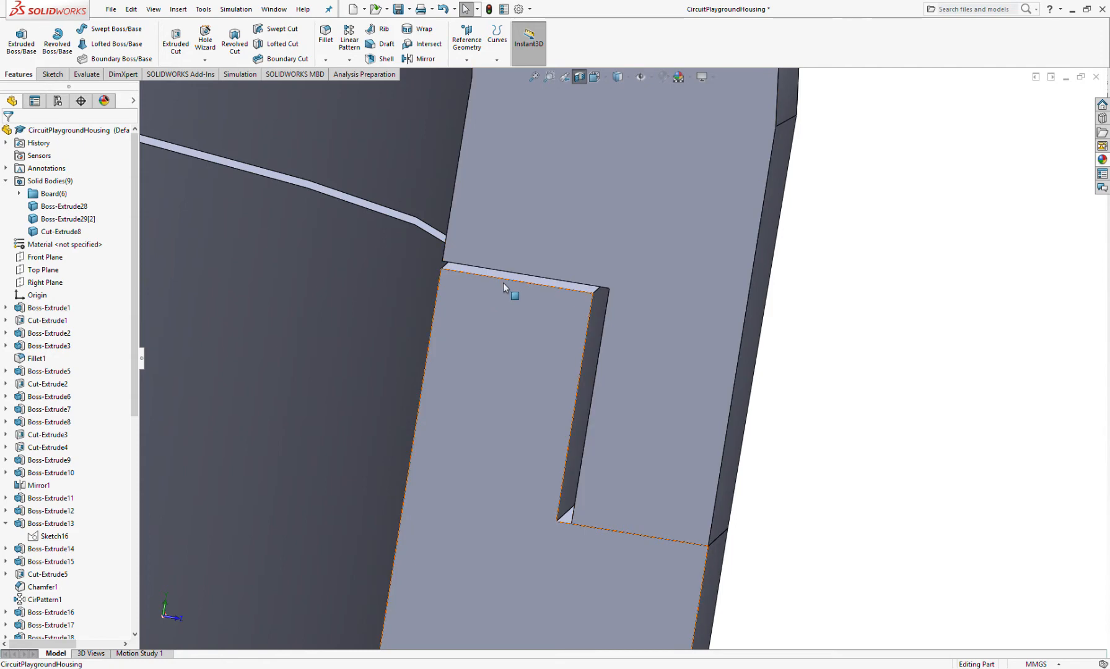
middle_drag(494, 290, 529, 303)
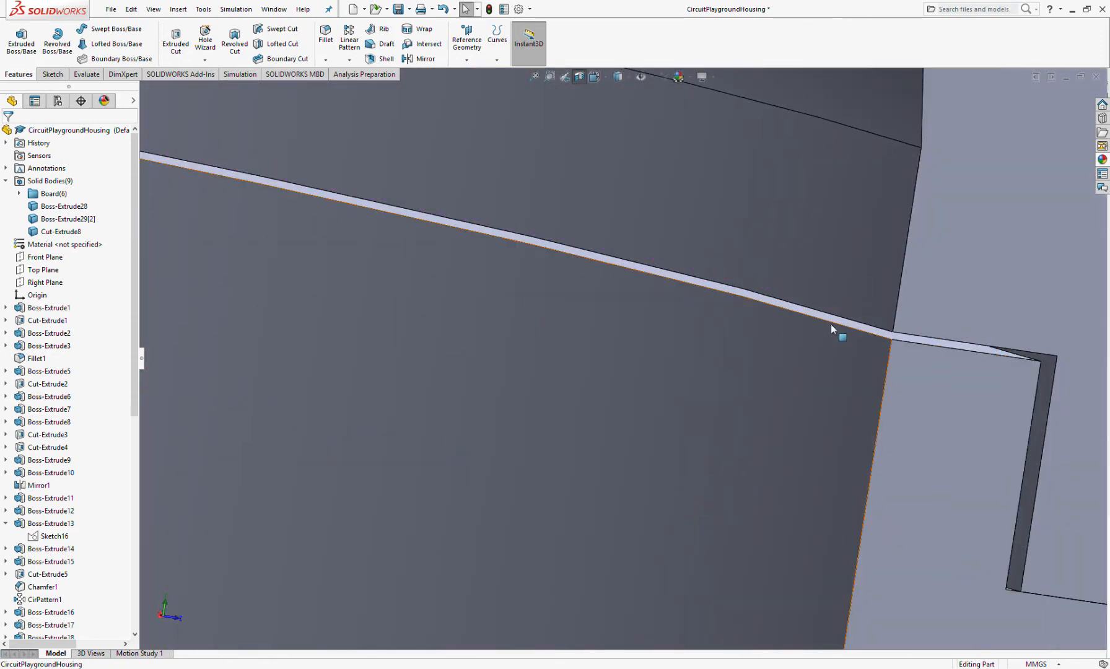
scroll(830, 324, down, 2)
middle_drag(658, 467, 633, 442)
scroll(678, 343, up, 3)
scroll(678, 343, up, 2)
middle_drag(768, 508, 721, 501)
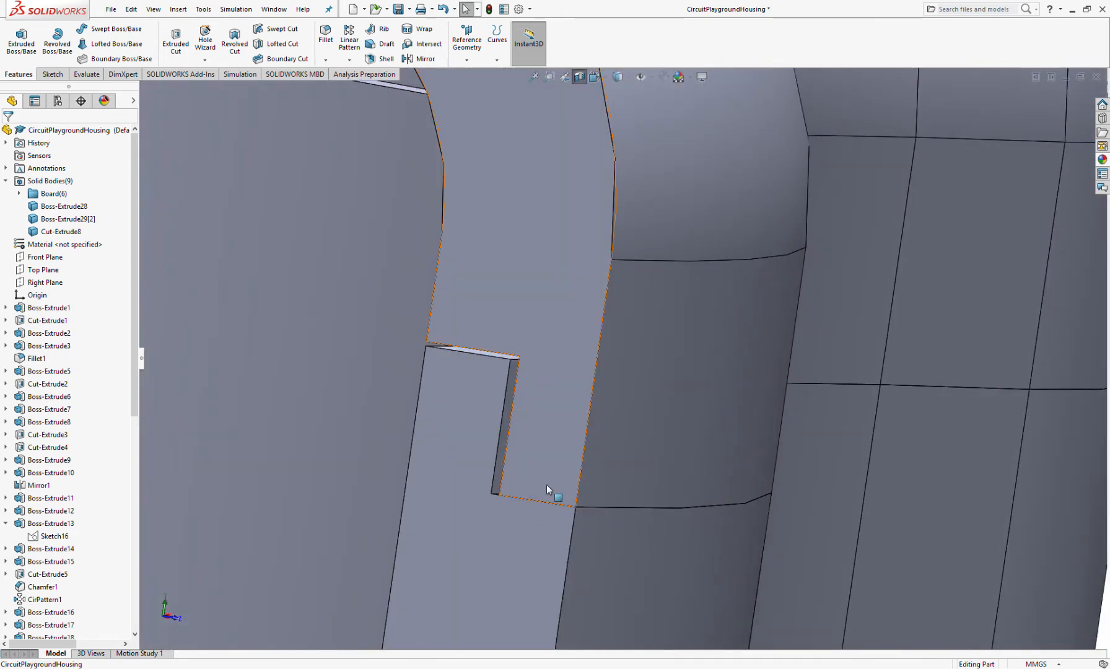
middle_drag(485, 352, 481, 360)
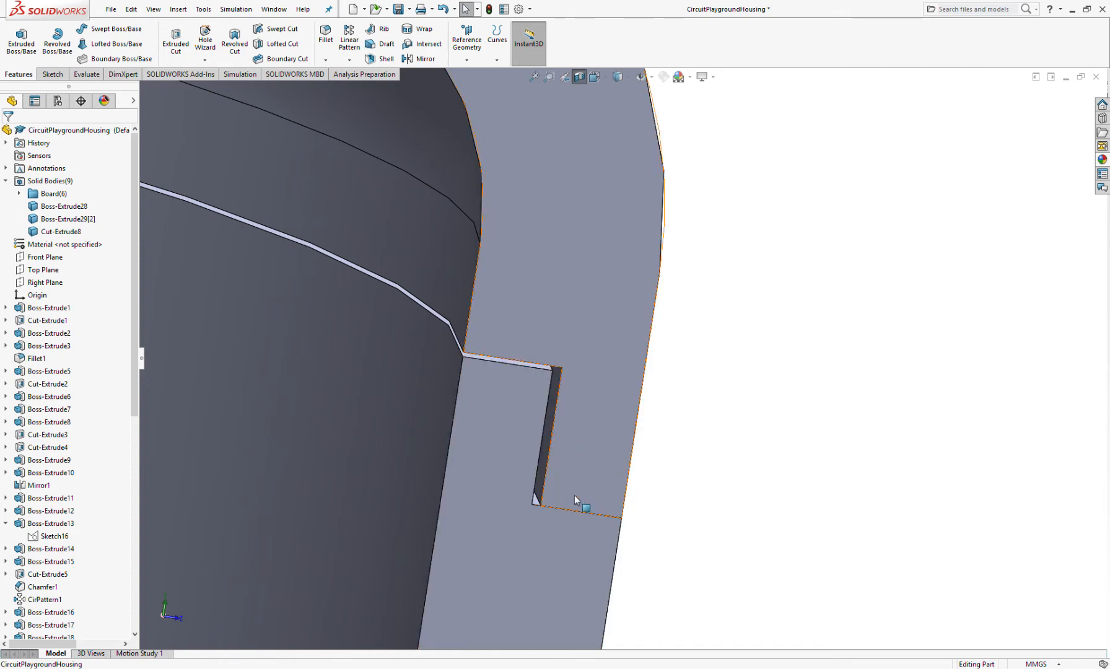
scroll(537, 460, up, 8)
scroll(600, 407, down, 8)
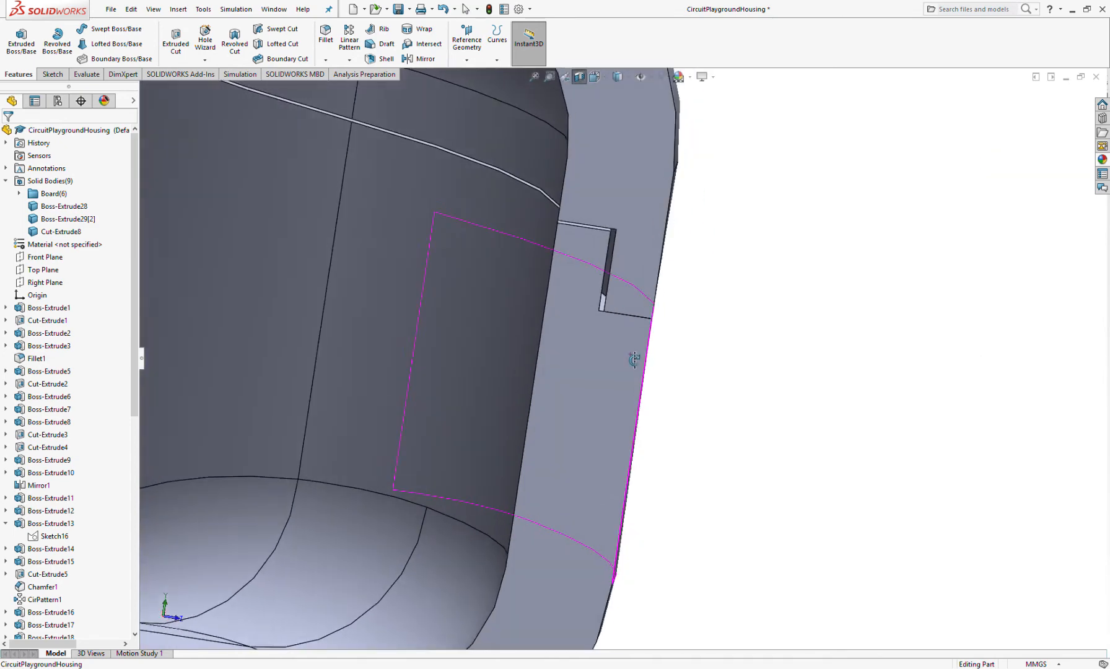
scroll(574, 227, down, 5)
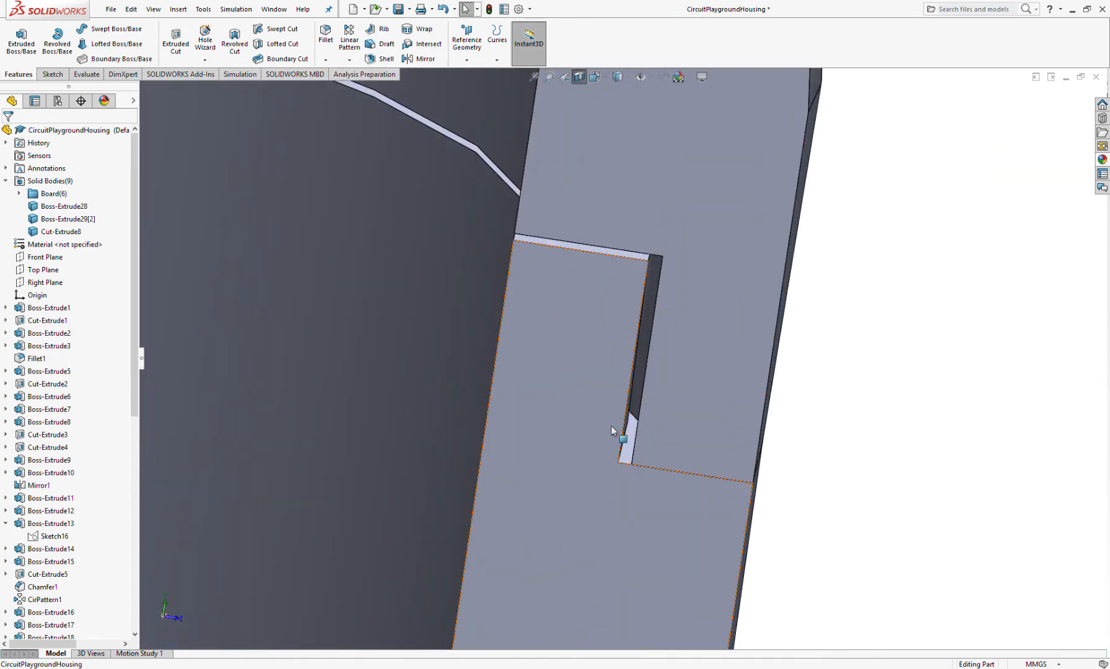
scroll(588, 382, up, 8)
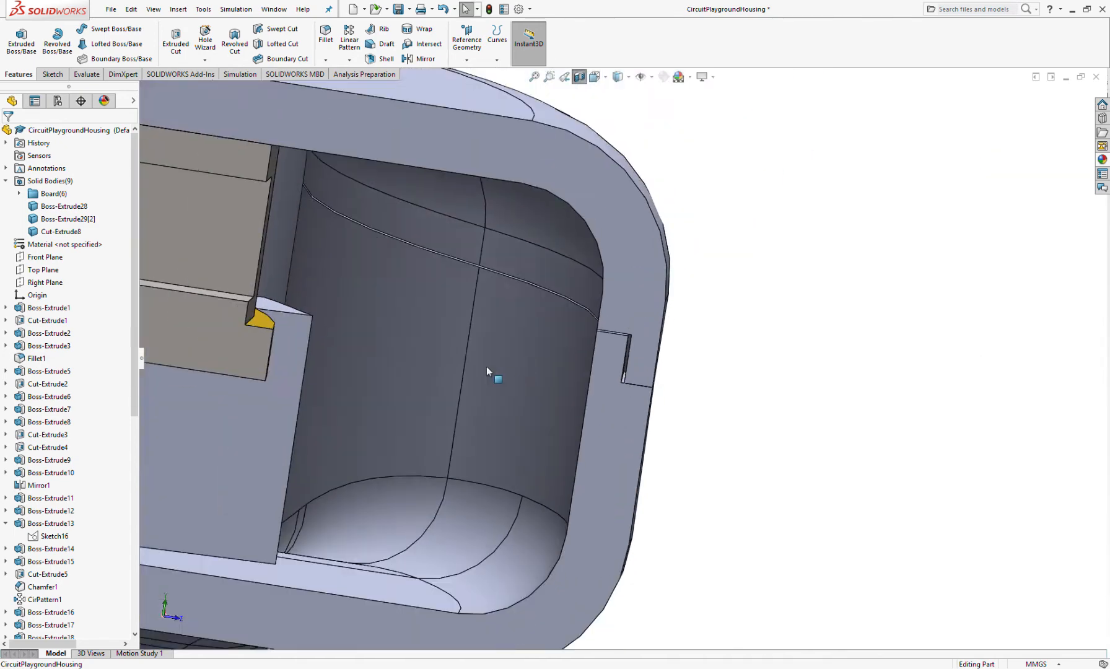
middle_drag(414, 391, 459, 403)
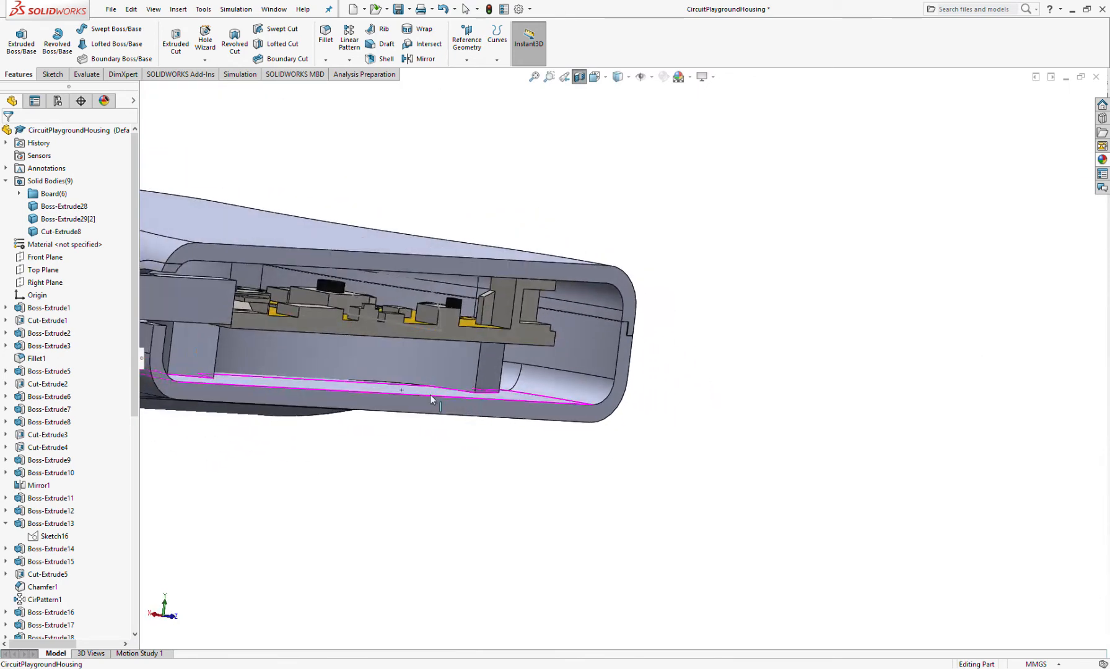
scroll(459, 404, up, 5)
Turn off the section view and examine the closed housing around the protruding rod.
click(579, 76)
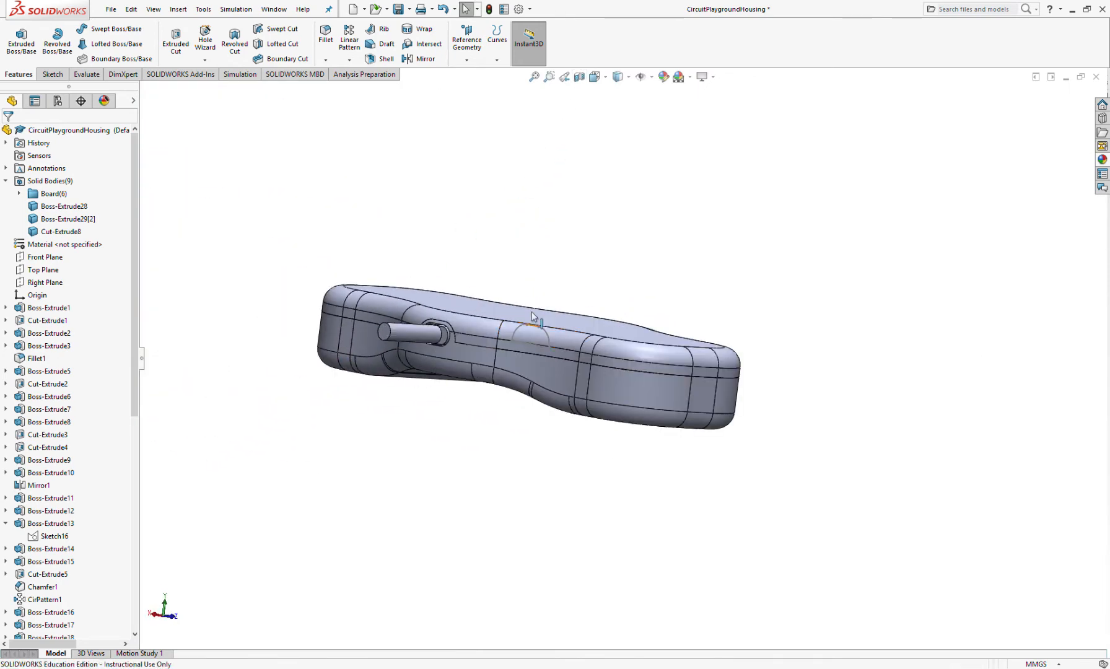
middle_drag(534, 240, 557, 385)
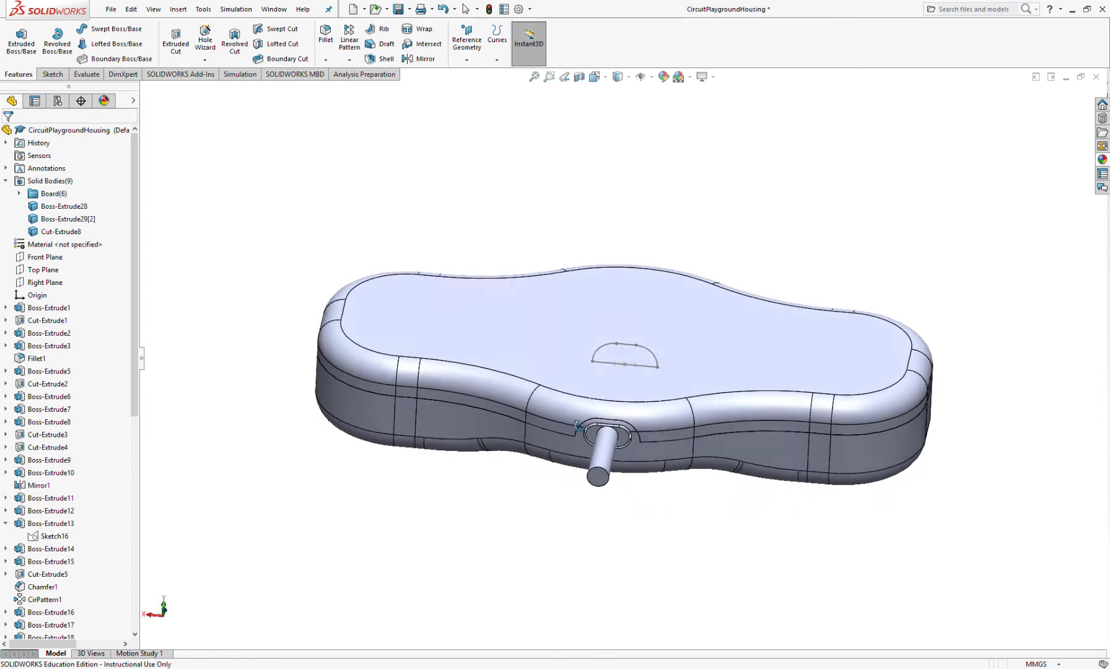
scroll(560, 384, down, 3)
middle_drag(661, 475, 631, 449)
scroll(631, 449, up, 4)
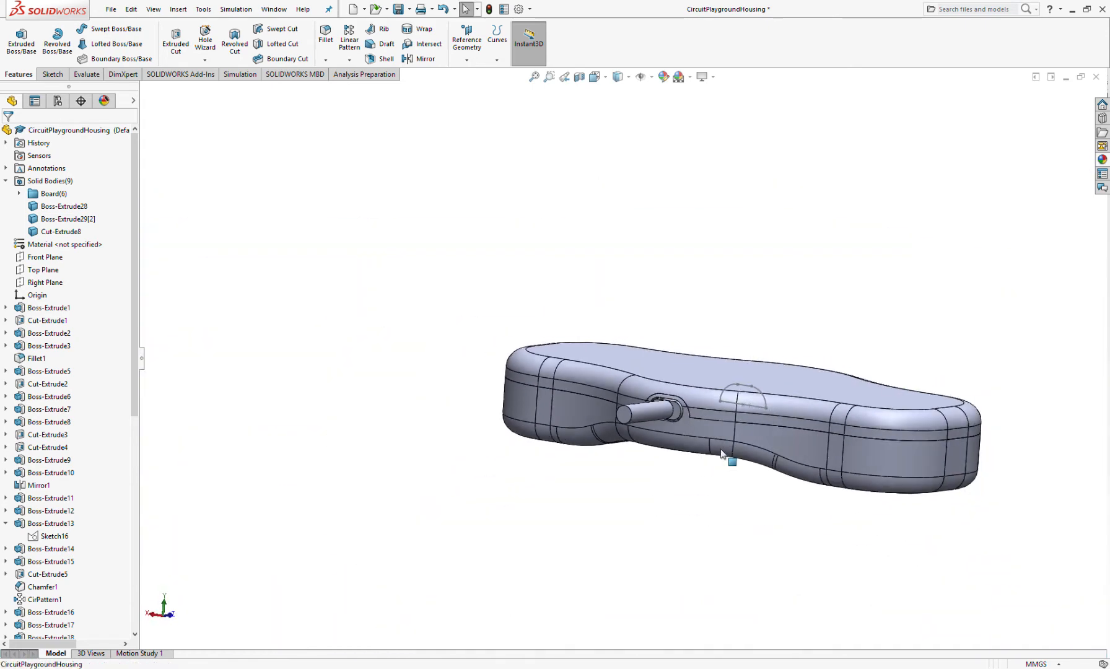
Examine the closed housing's side walls, parting line and stepped underside around the rod opening.
scroll(766, 458, down, 4)
scroll(766, 408, up, 2)
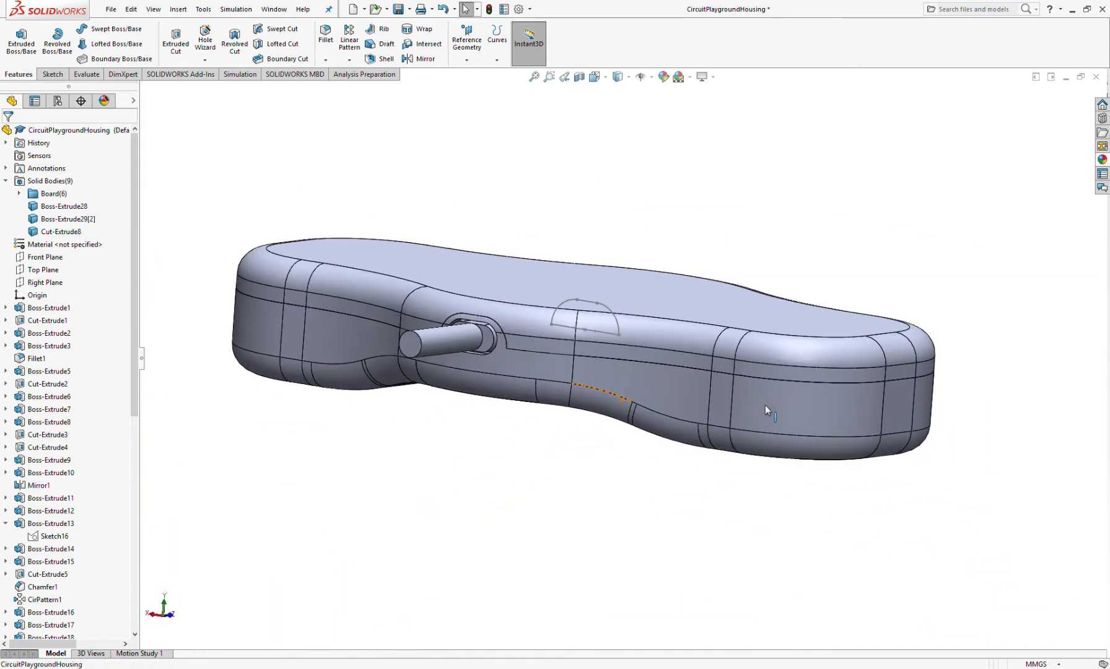
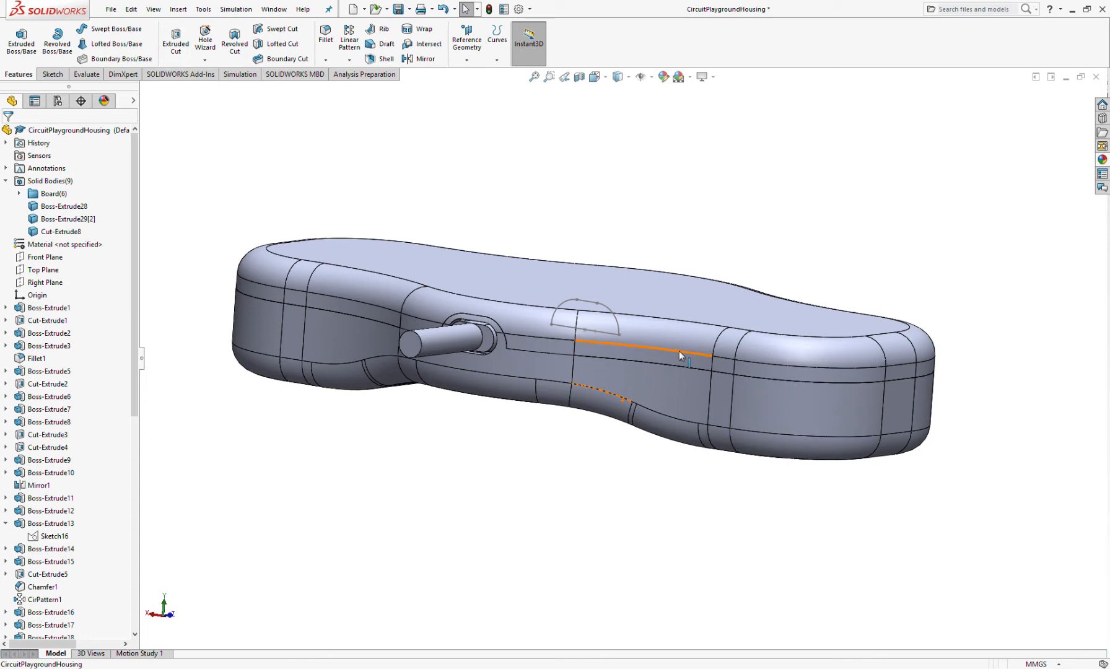
middle_drag(619, 406, 610, 333)
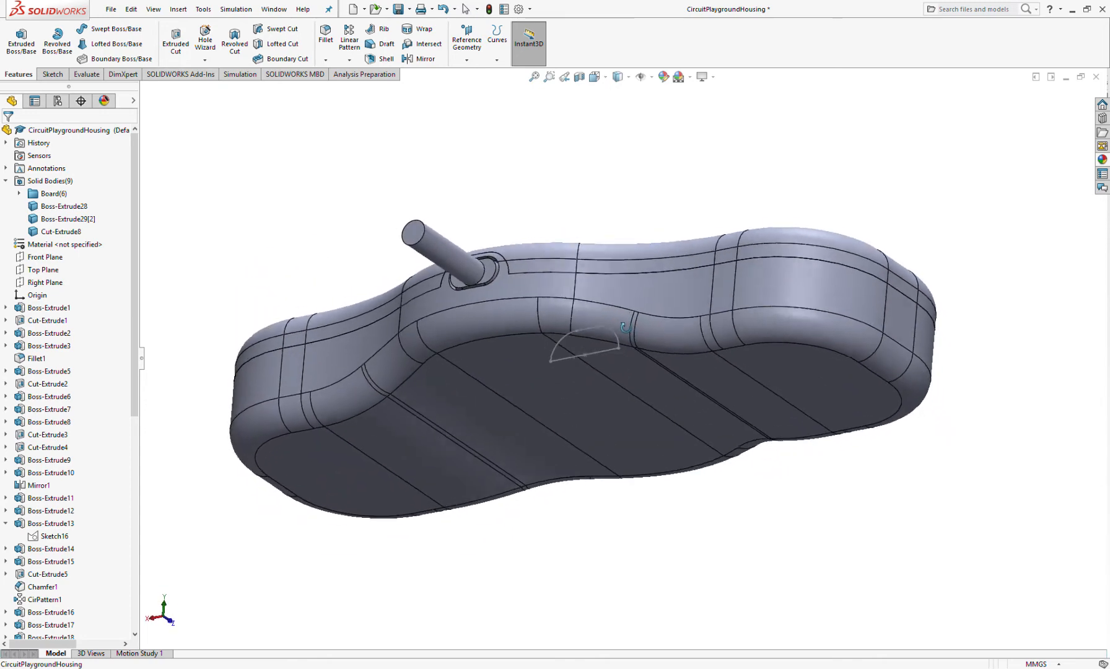
middle_drag(594, 277, 507, 365)
middle_drag(688, 418, 674, 161)
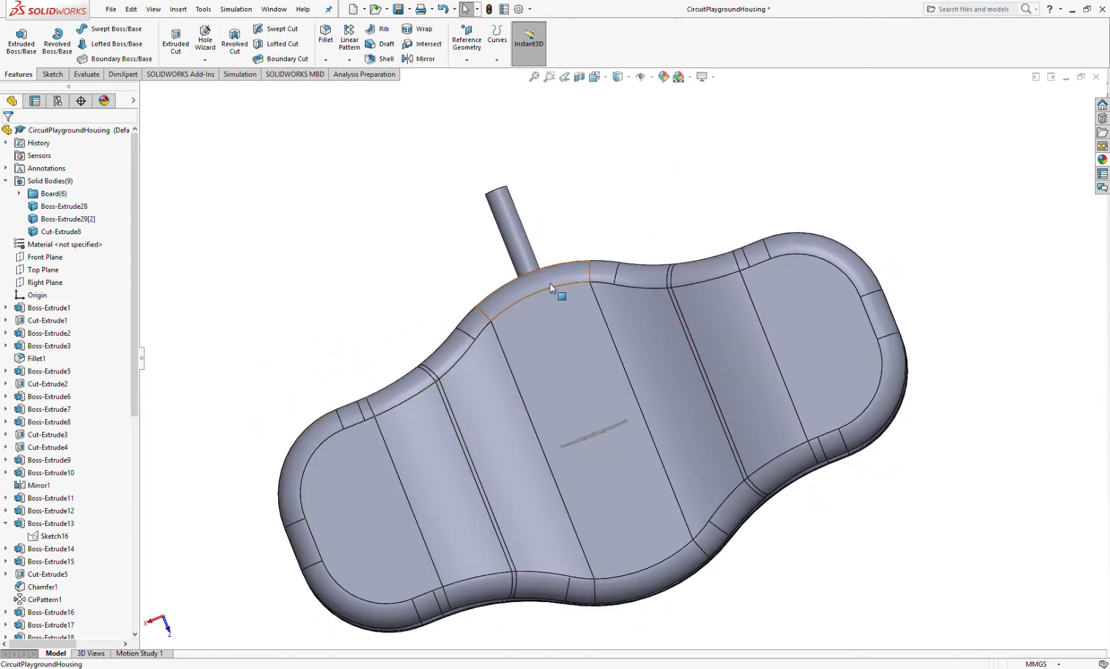
middle_drag(447, 403, 379, 452)
middle_drag(874, 389, 568, 397)
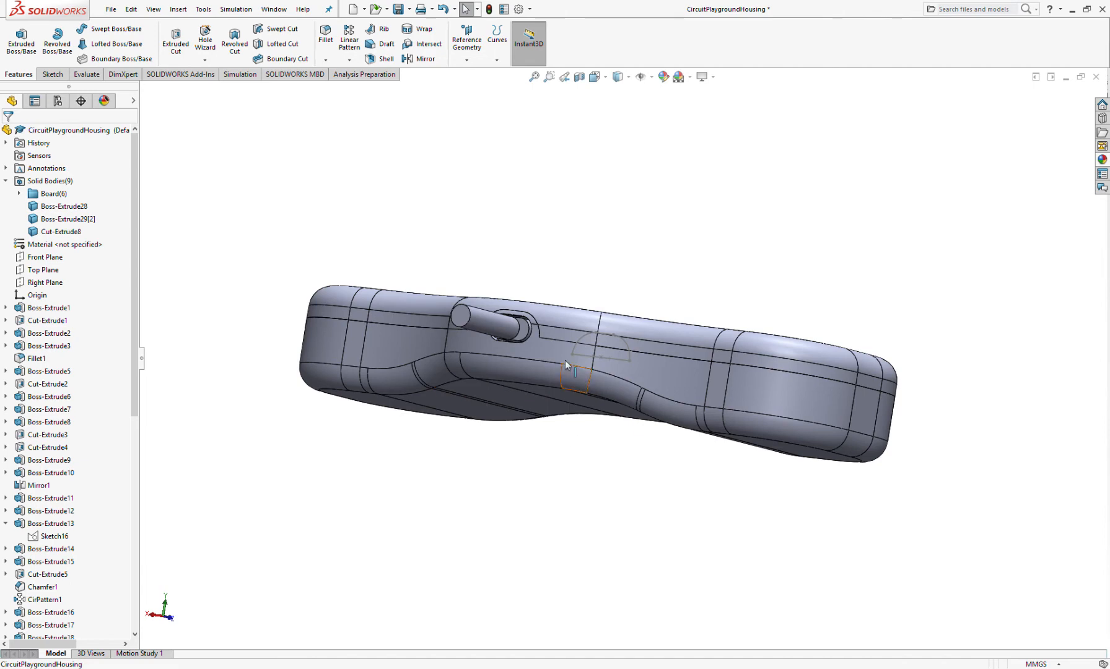
middle_drag(789, 452, 676, 539)
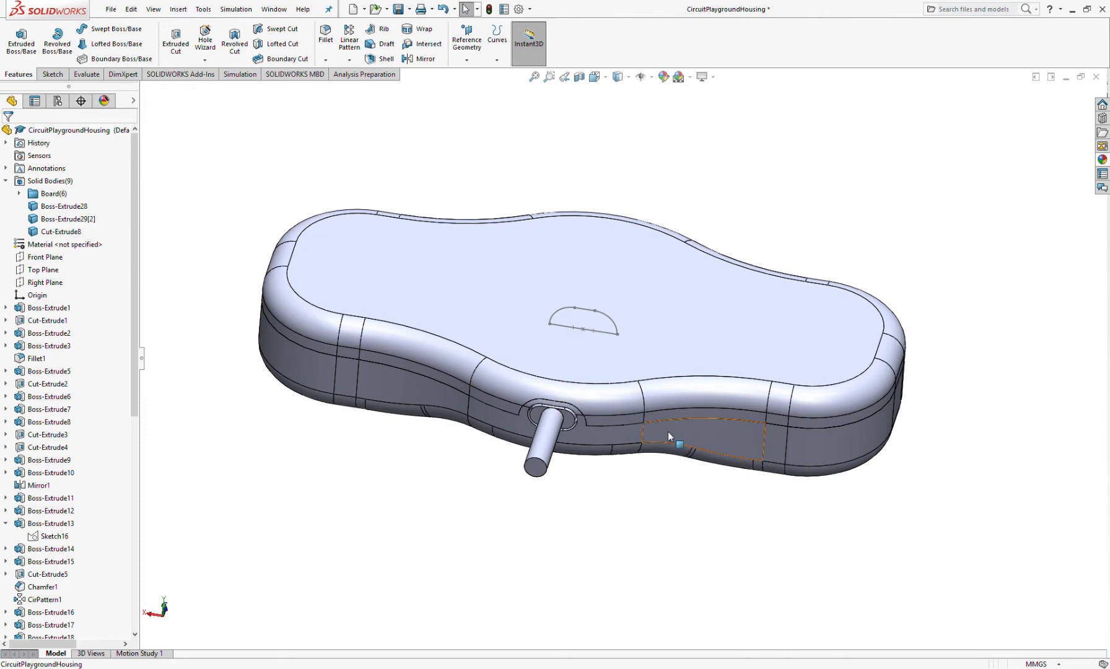
middle_drag(648, 433, 559, 343)
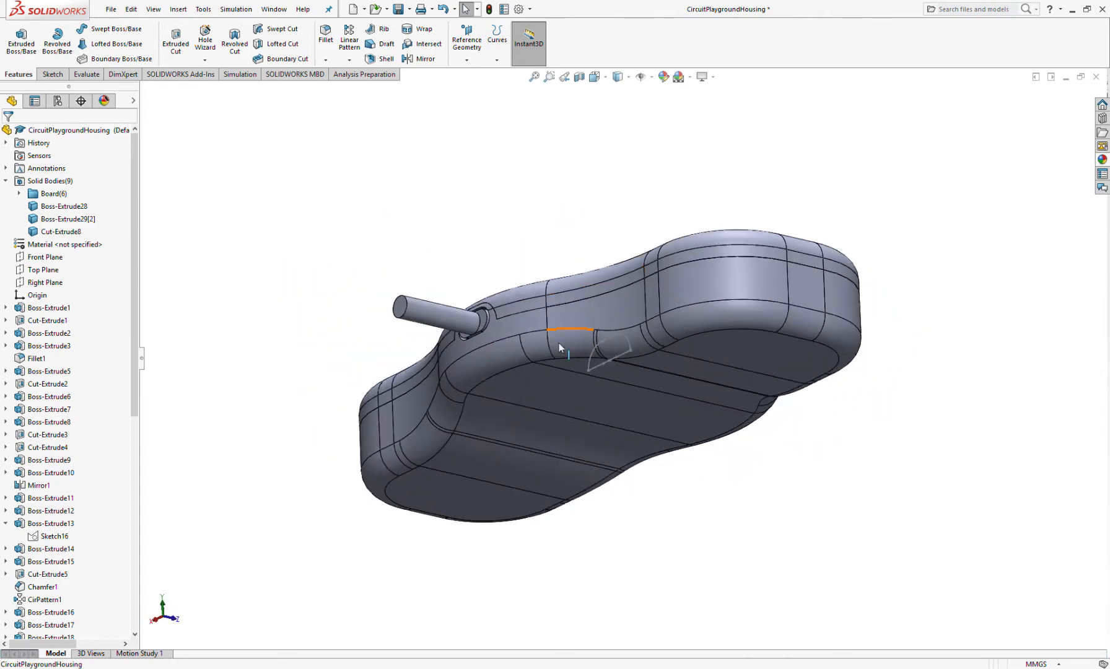
middle_drag(619, 378, 669, 389)
scroll(748, 351, down, 5)
scroll(606, 377, up, 5)
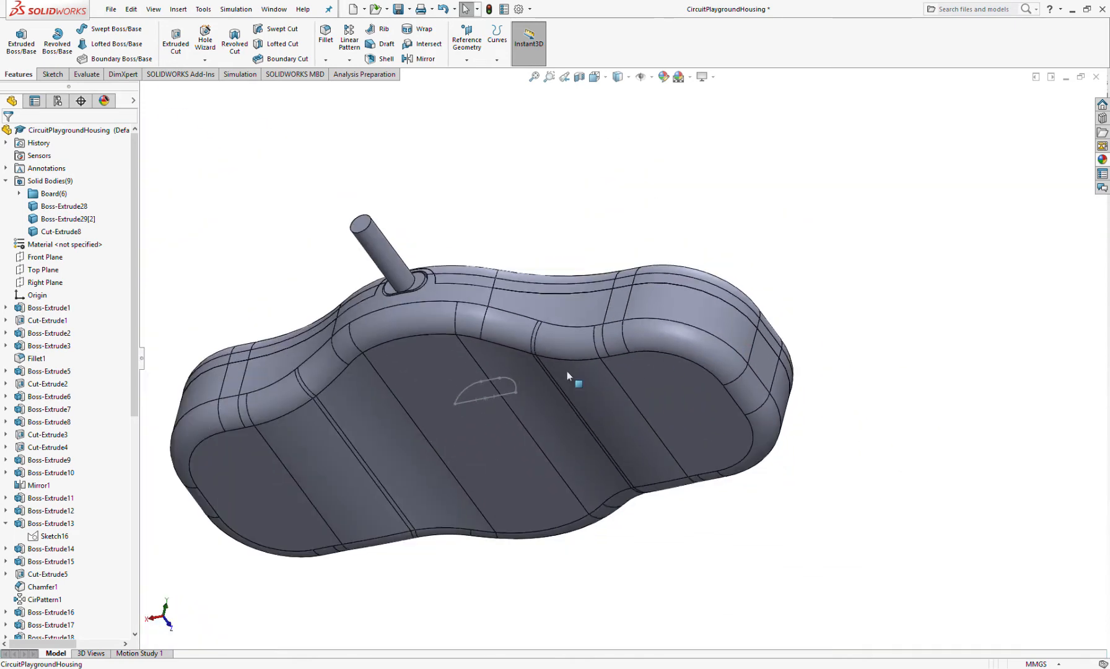
scroll(463, 371, up, 3)
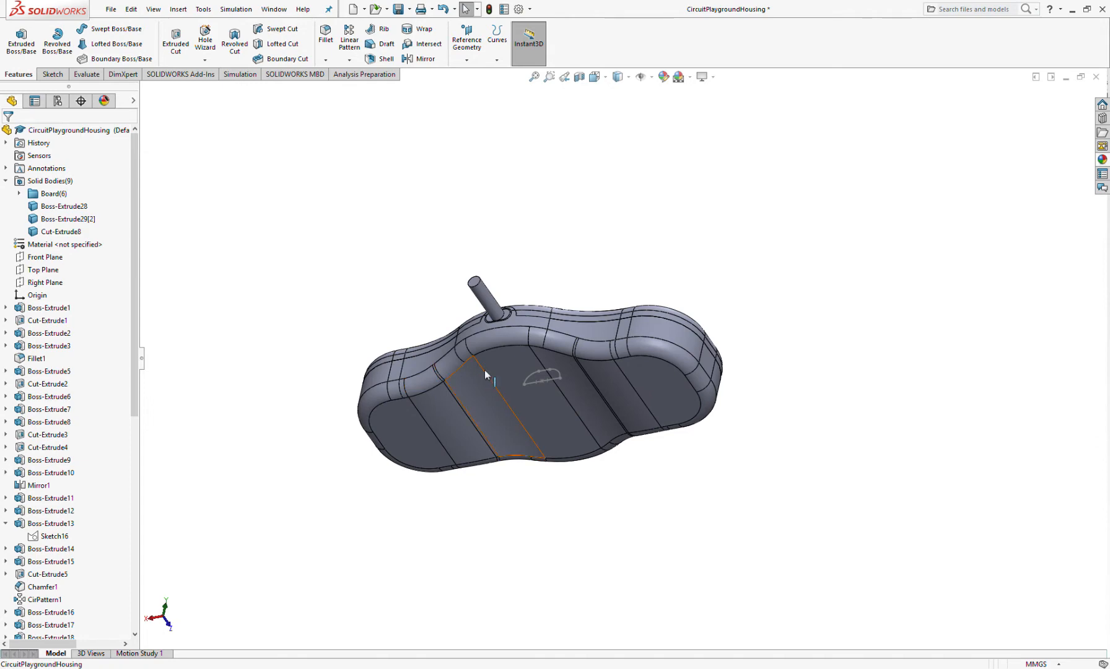
scroll(565, 351, down, 4)
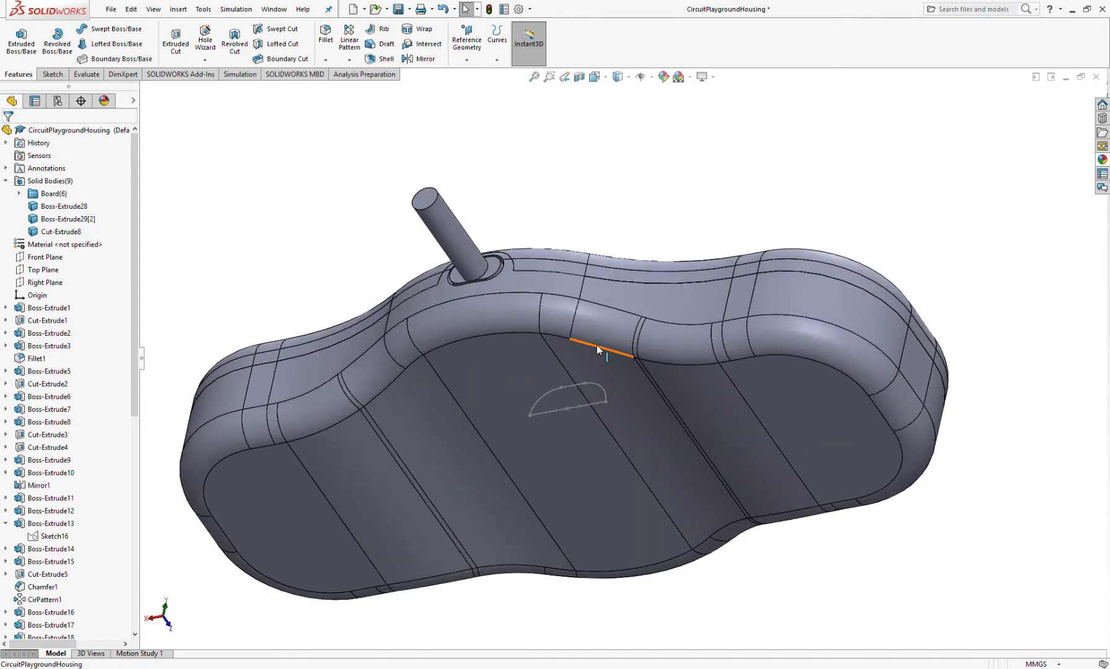
scroll(714, 374, down, 2)
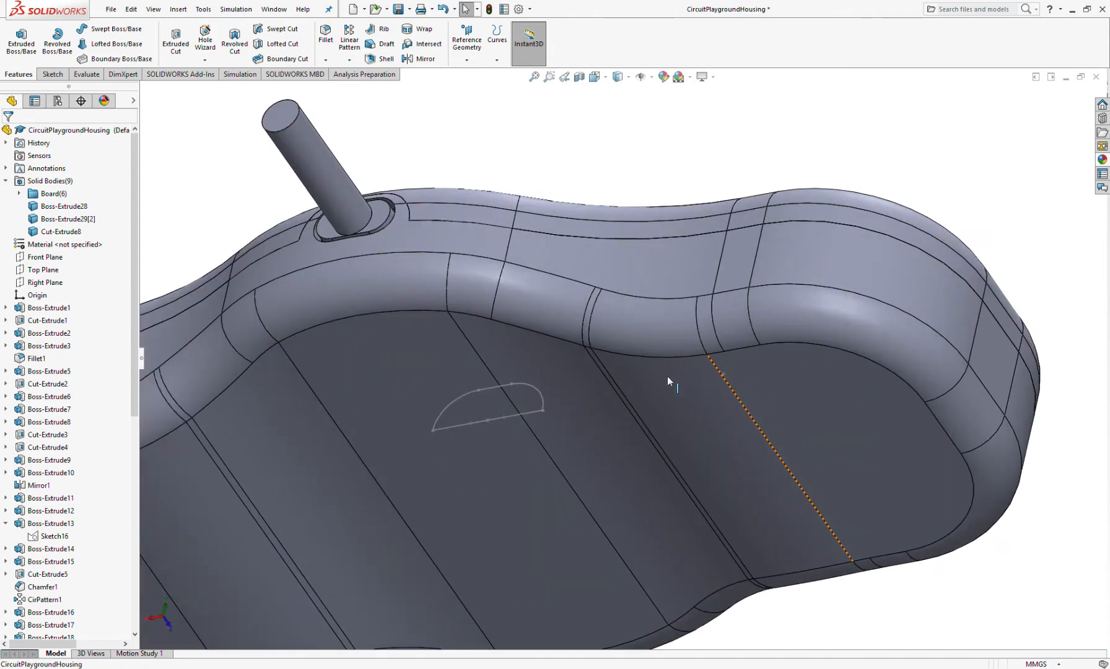
scroll(593, 381, up, 3)
Compare the housing's flat face with its contoured underside and the rounded rim that surrounds it.
middle_drag(465, 385, 322, 434)
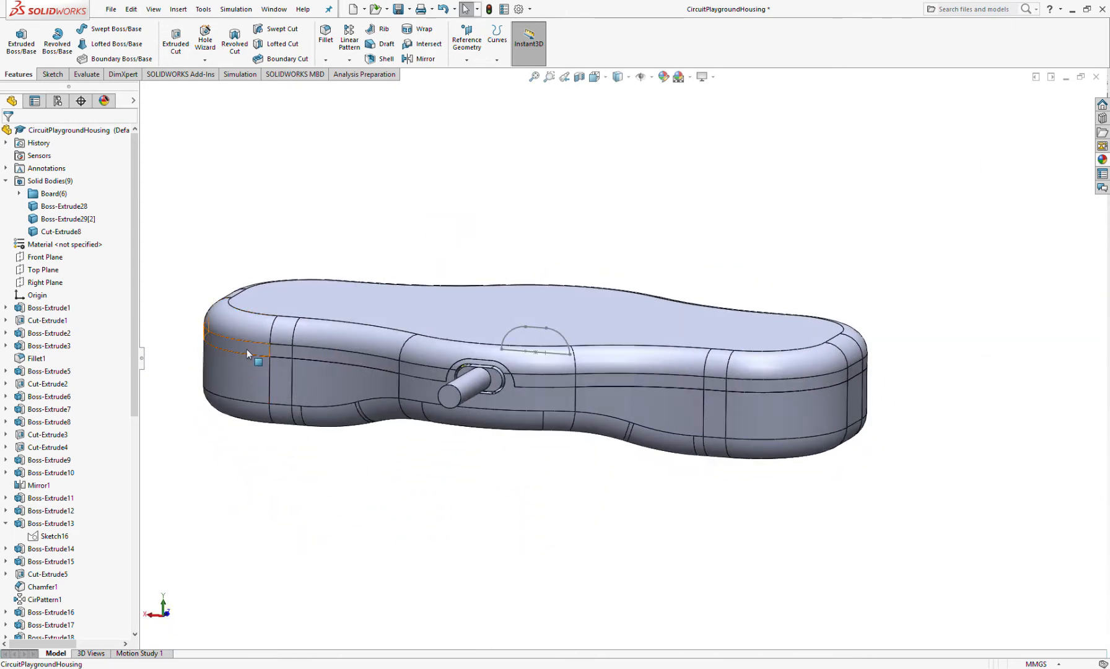
middle_drag(435, 448, 286, 477)
middle_drag(735, 350, 622, 323)
scroll(514, 399, down, 5)
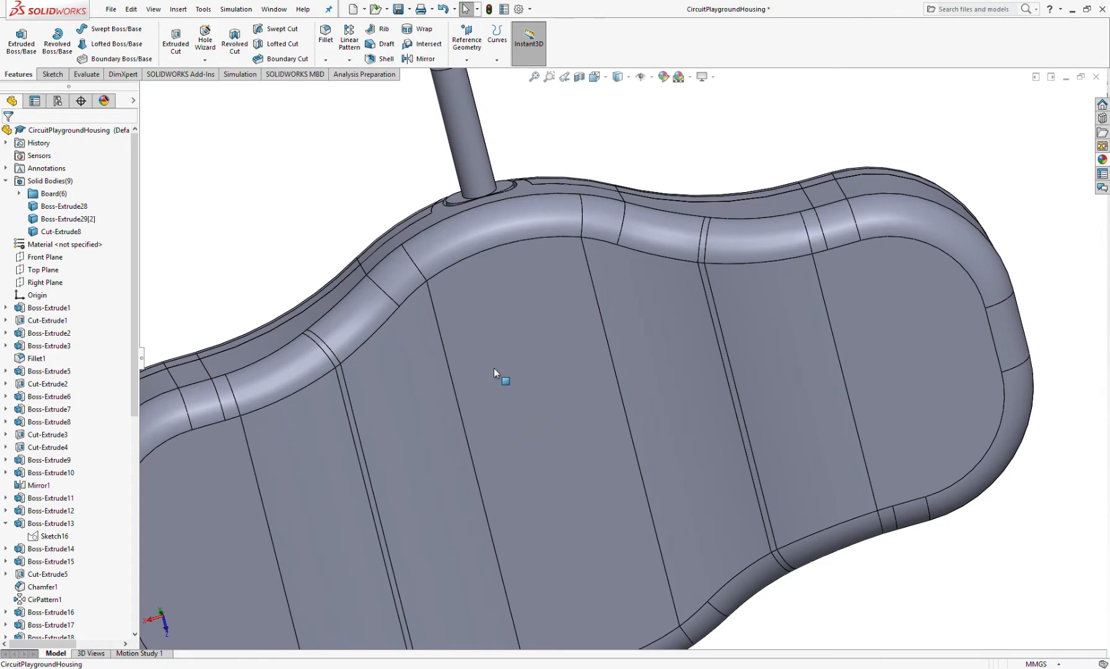
scroll(494, 369, up, 3)
scroll(495, 363, up, 3)
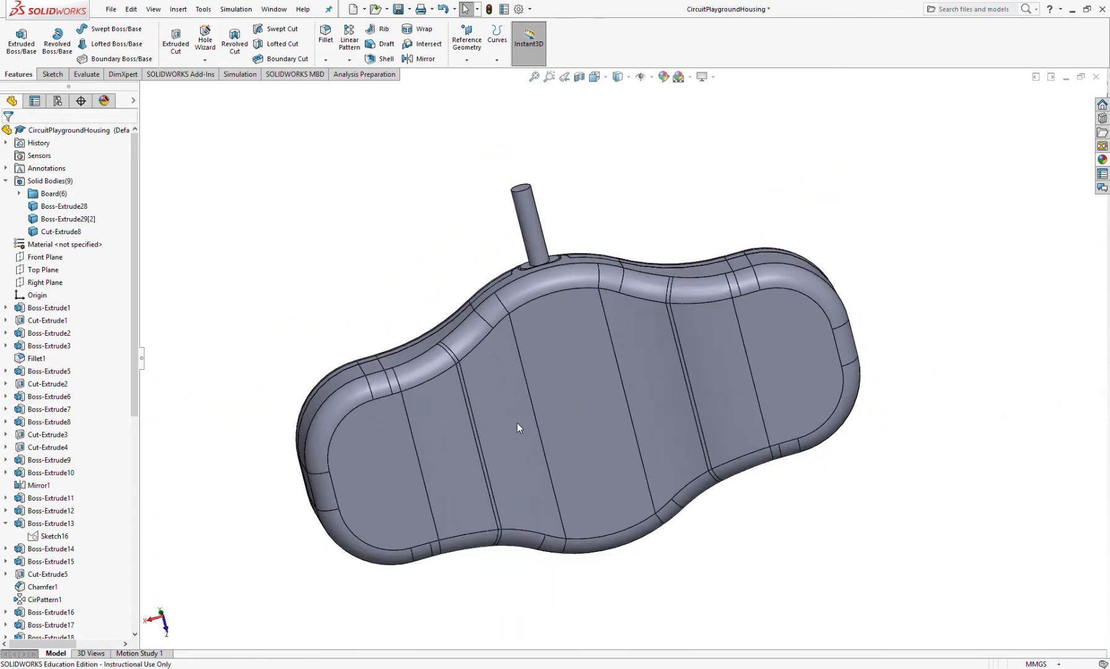
middle_drag(512, 423, 526, 547)
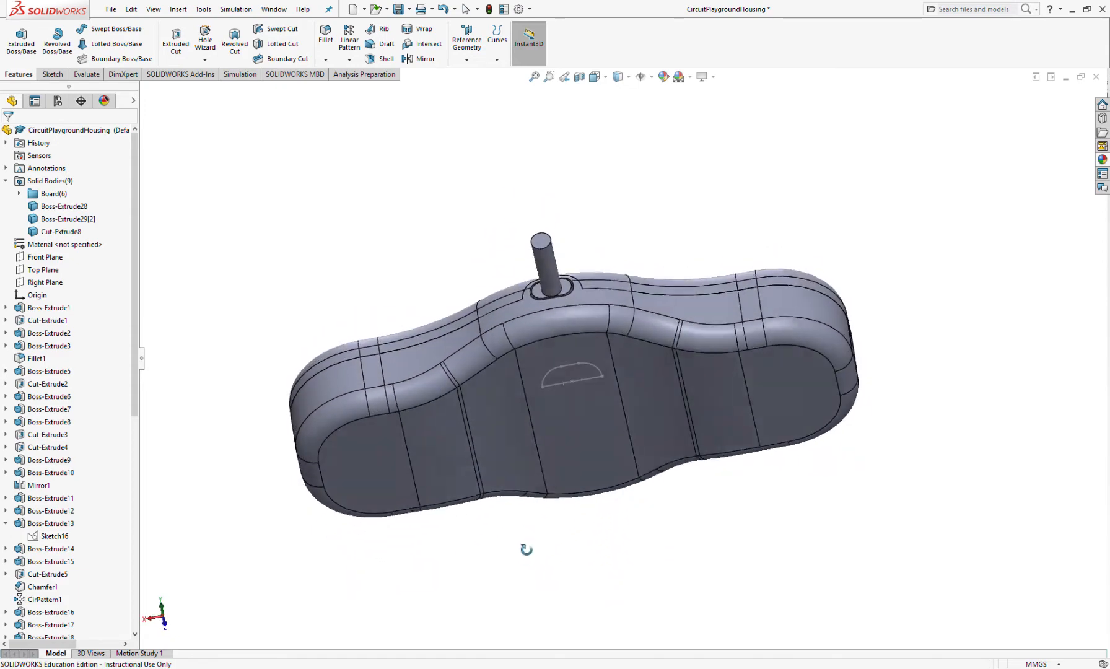
scroll(492, 411, down, 3)
middle_drag(493, 411, 434, 458)
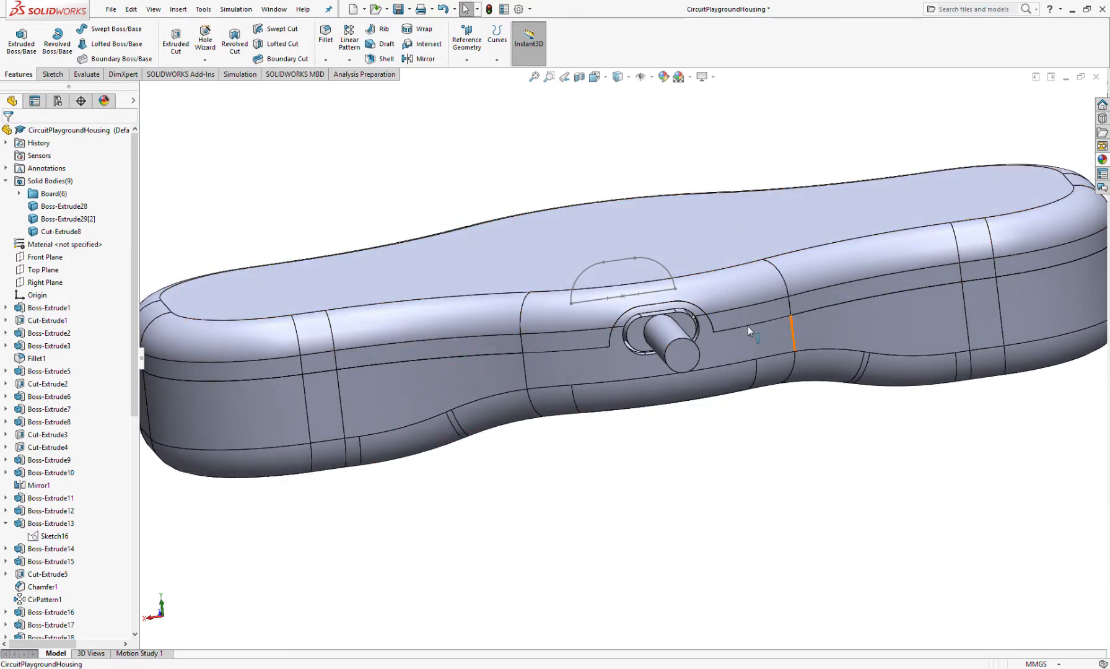
middle_drag(515, 443, 488, 151)
scroll(489, 277, up, 2)
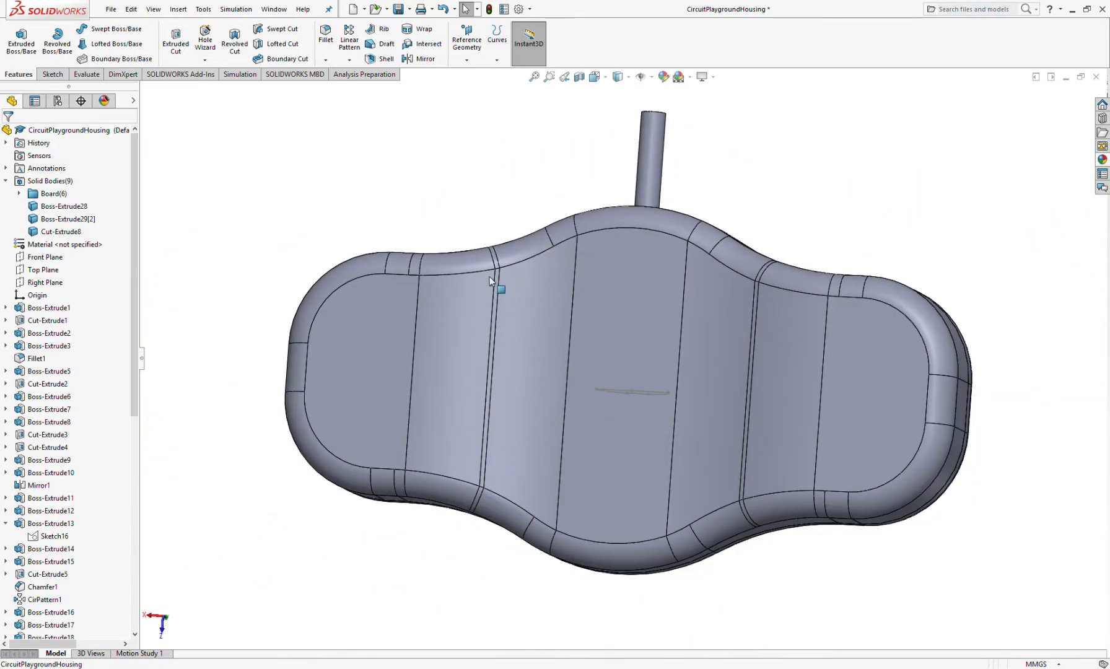
scroll(471, 267, down, 2)
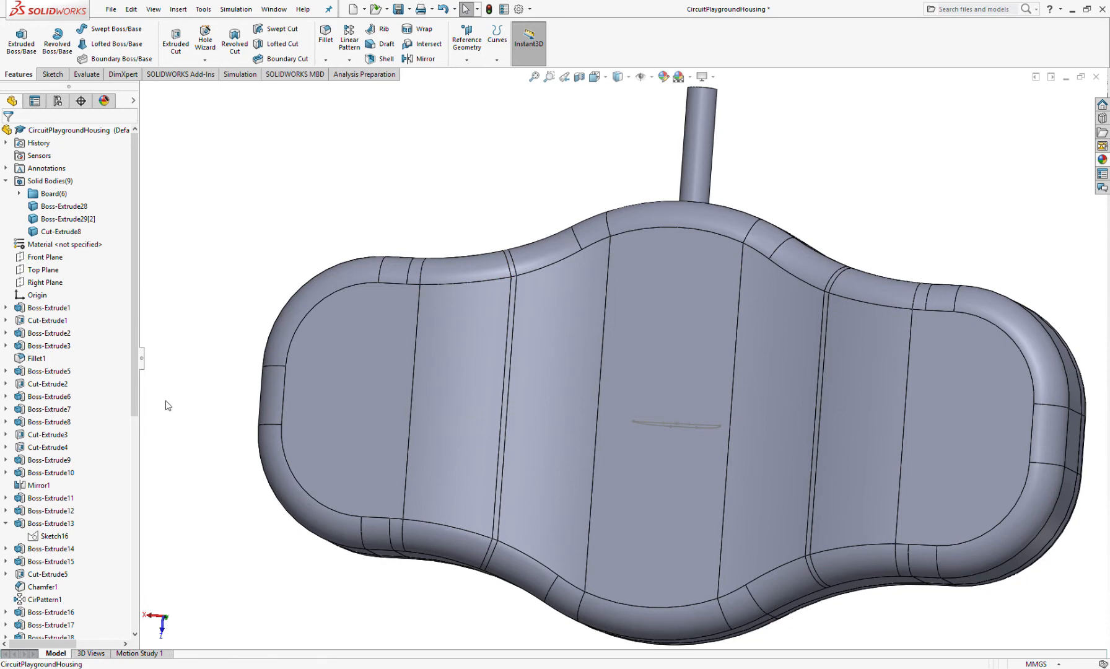
middle_drag(468, 357, 487, 512)
middle_drag(480, 465, 475, 325)
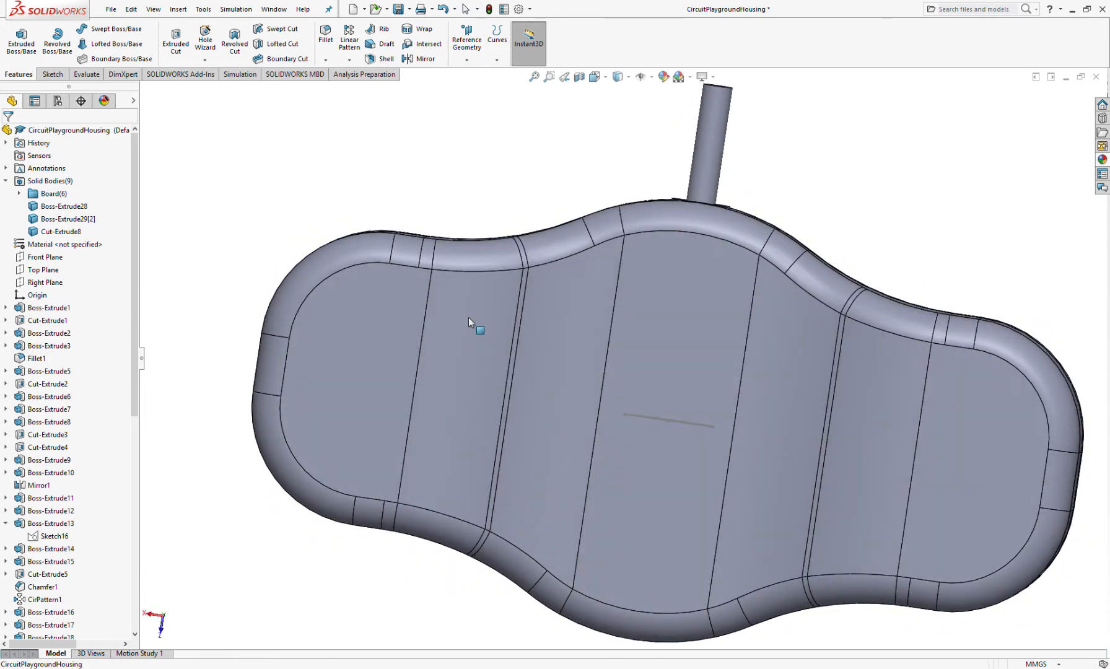
scroll(498, 382, up, 2)
scroll(498, 382, down, 1)
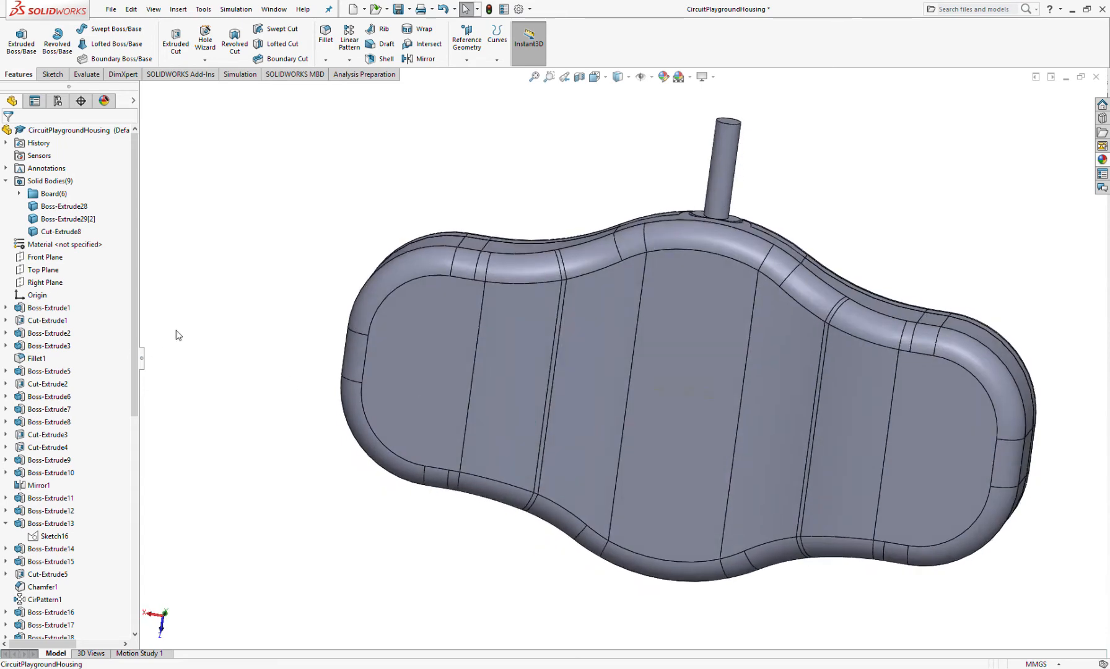
Start a sketch on the Top Plane, viewed from the housing's contoured underside.
click(43, 276)
key(s)
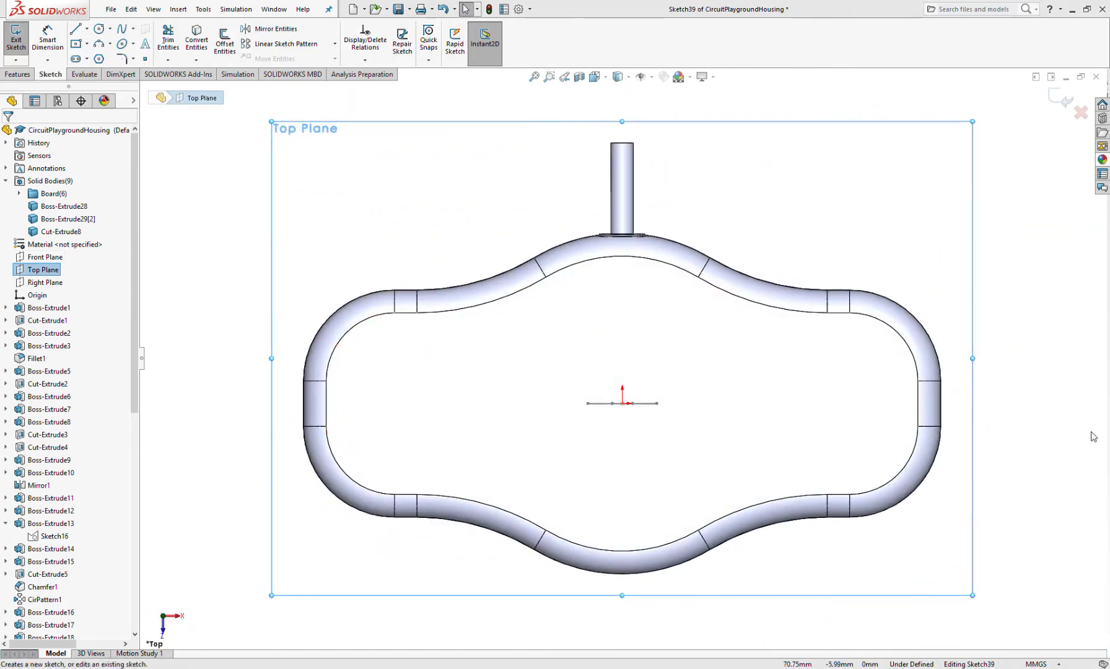
key(ctrl+8)
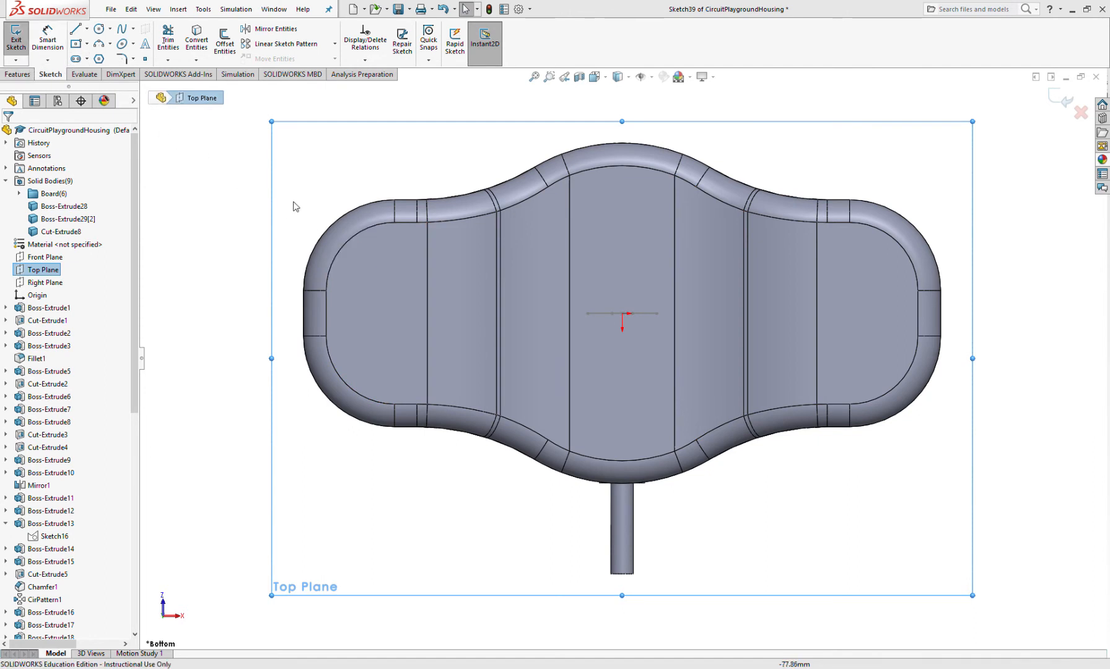
Select the inner rim edges of the underside around the rounded negative-X end, up to the first contour break on the rod side.
scroll(364, 228, down, 5)
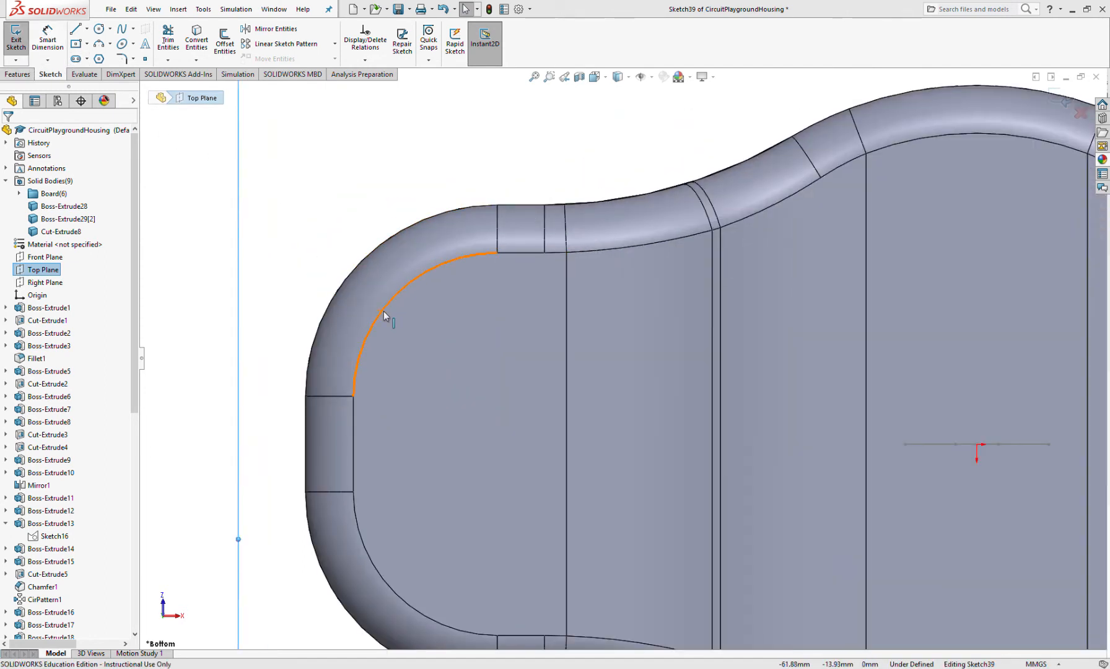
click(361, 369)
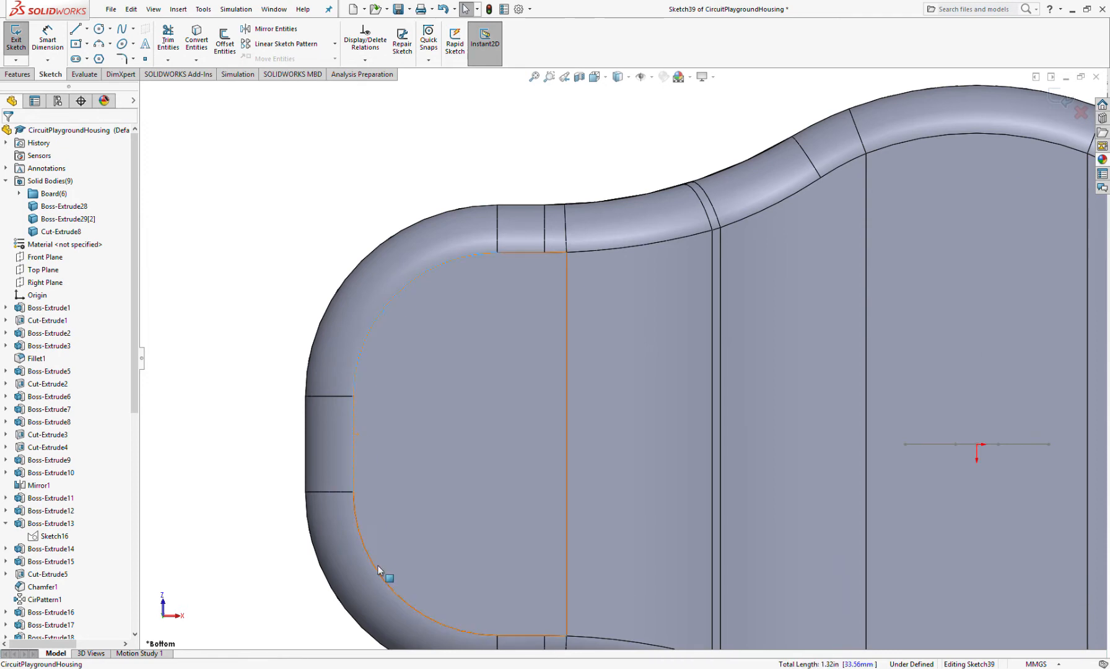
scroll(394, 564, up, 3)
scroll(537, 589, down, 4)
ctrl+click(577, 457)
ctrl+click(626, 457)
ctrl+click(669, 460)
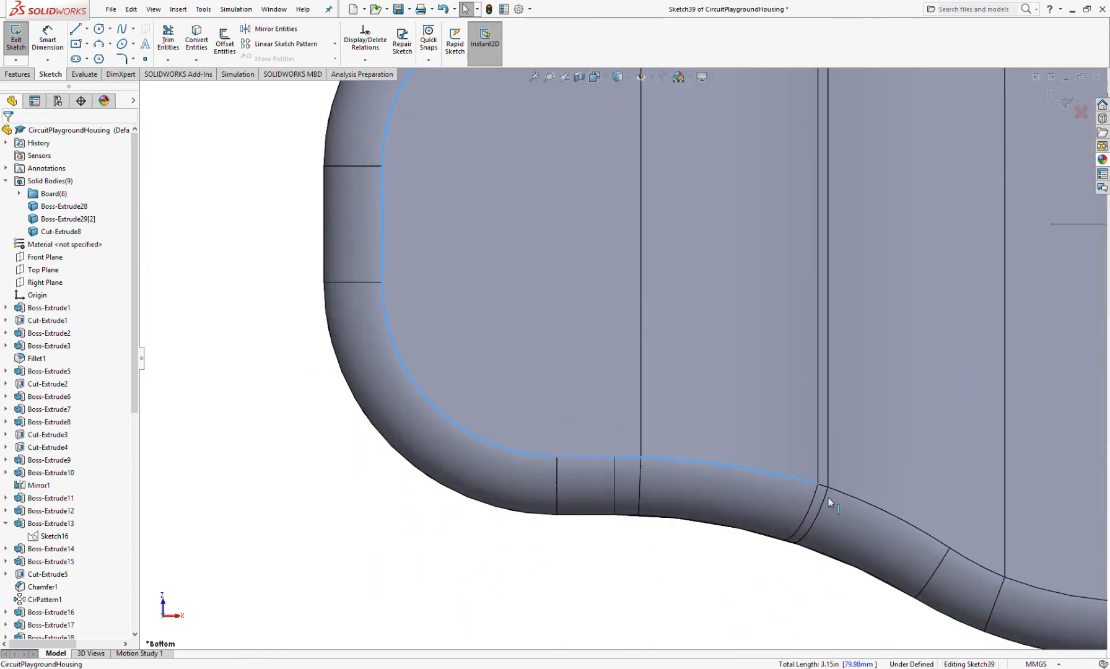
Add the inner rim edges along the rod side, across the central arc toward the positive-X end, to the selection.
scroll(828, 498, up, 4)
scroll(991, 597, down, 5)
ctrl+click(546, 311)
ctrl+click(718, 399)
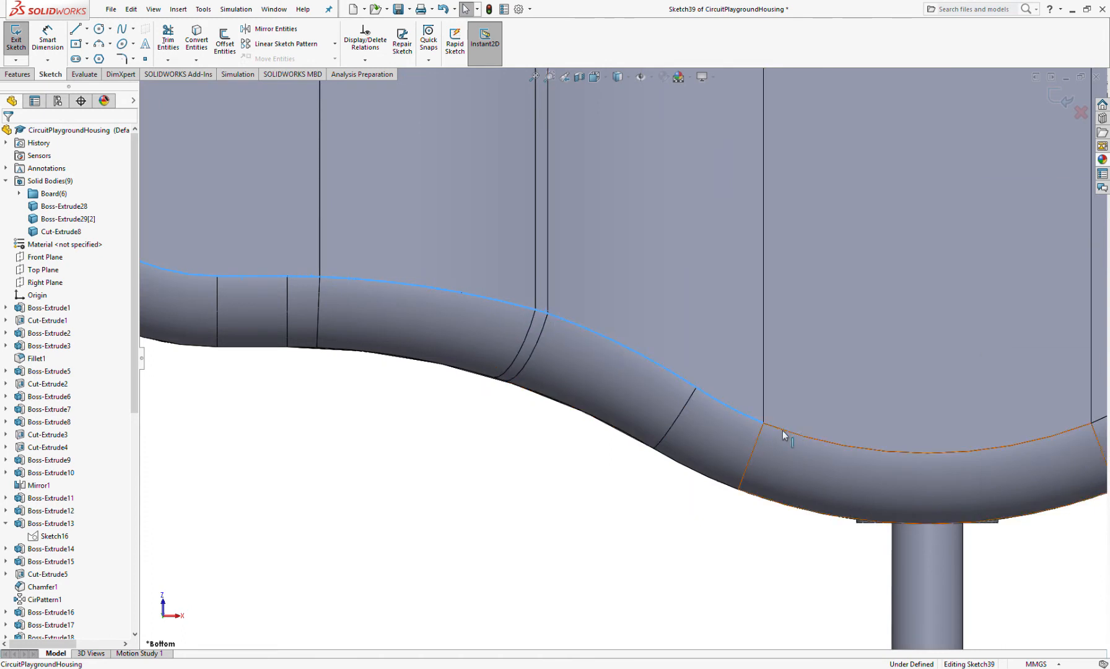
scroll(796, 434, up, 5)
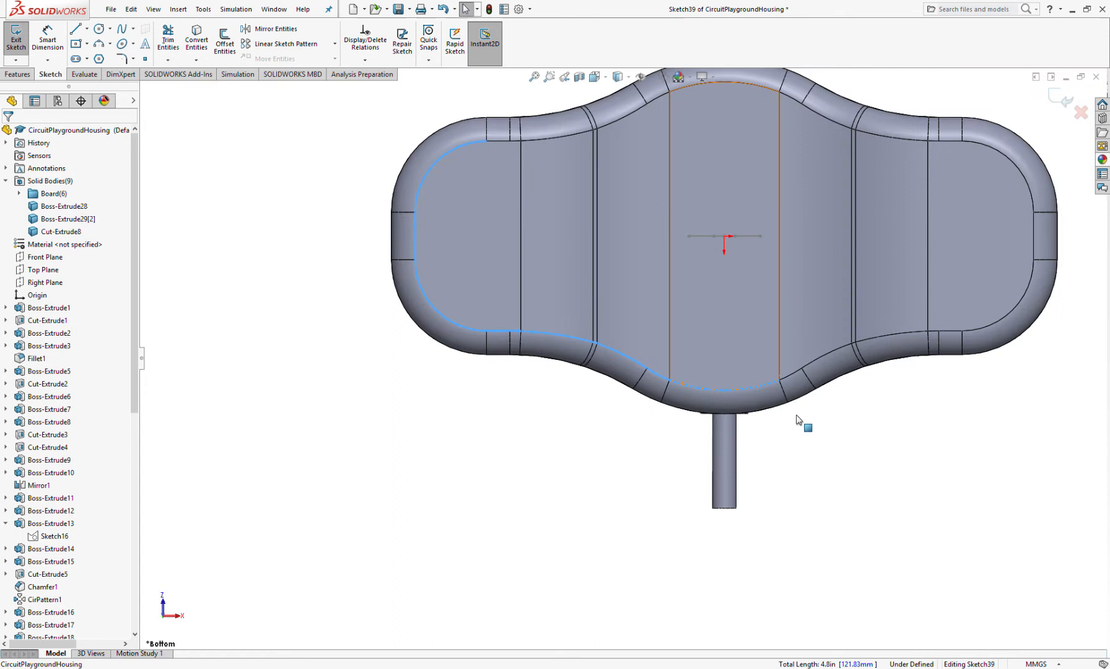
scroll(799, 434, down, 4)
ctrl+click(749, 335)
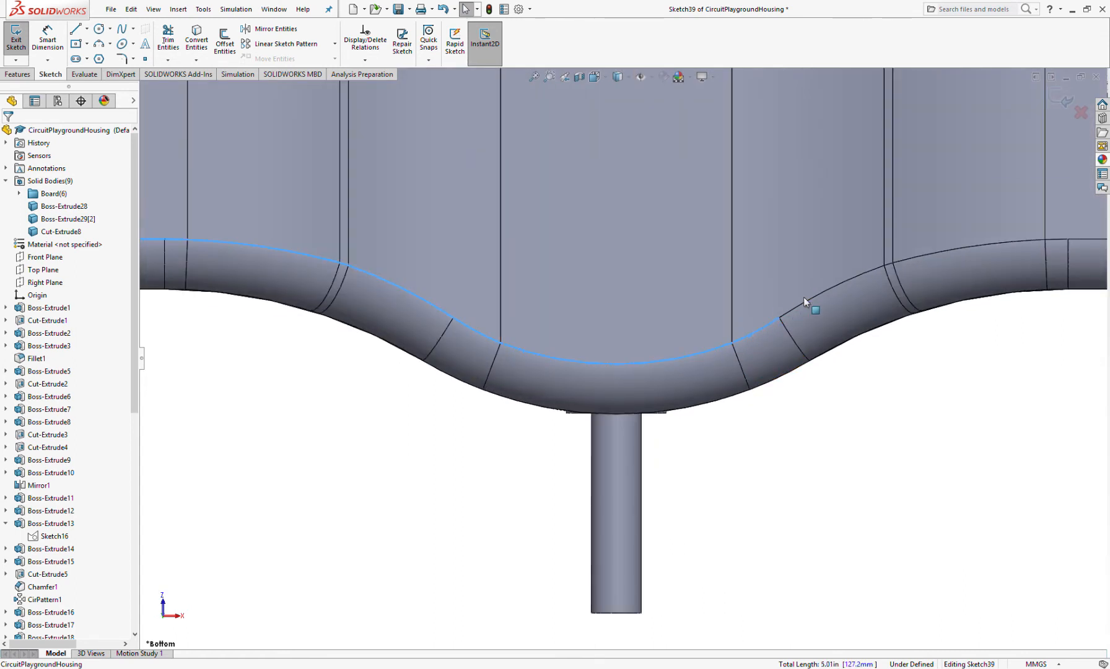
ctrl+click(805, 306)
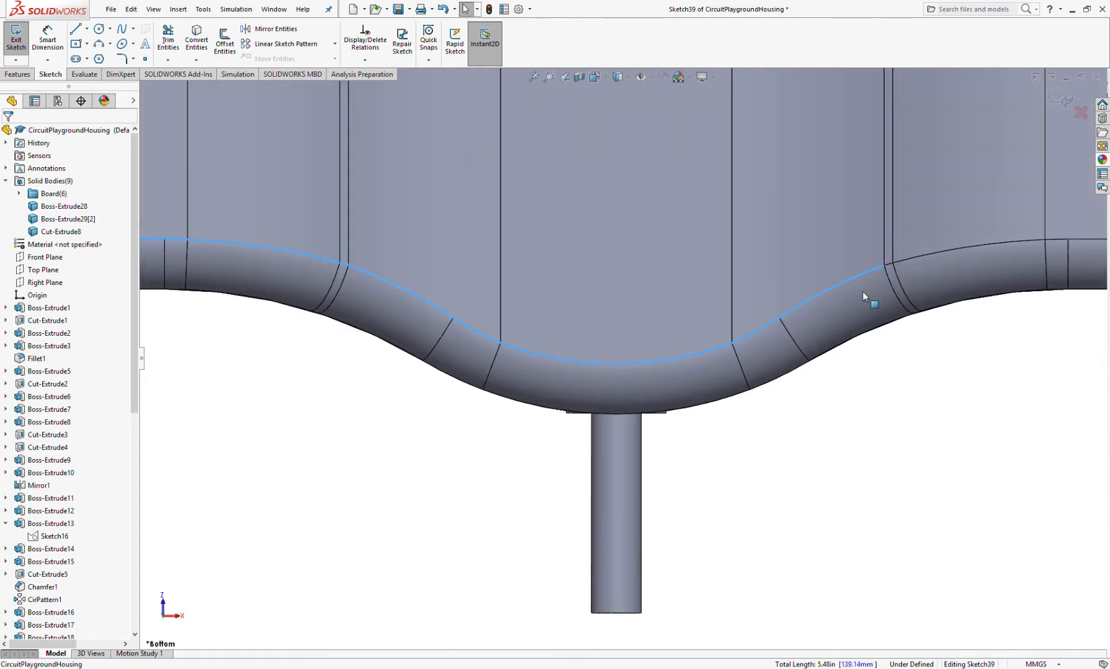
ctrl+click(904, 261)
ctrl+middle_drag(945, 265, 780, 316)
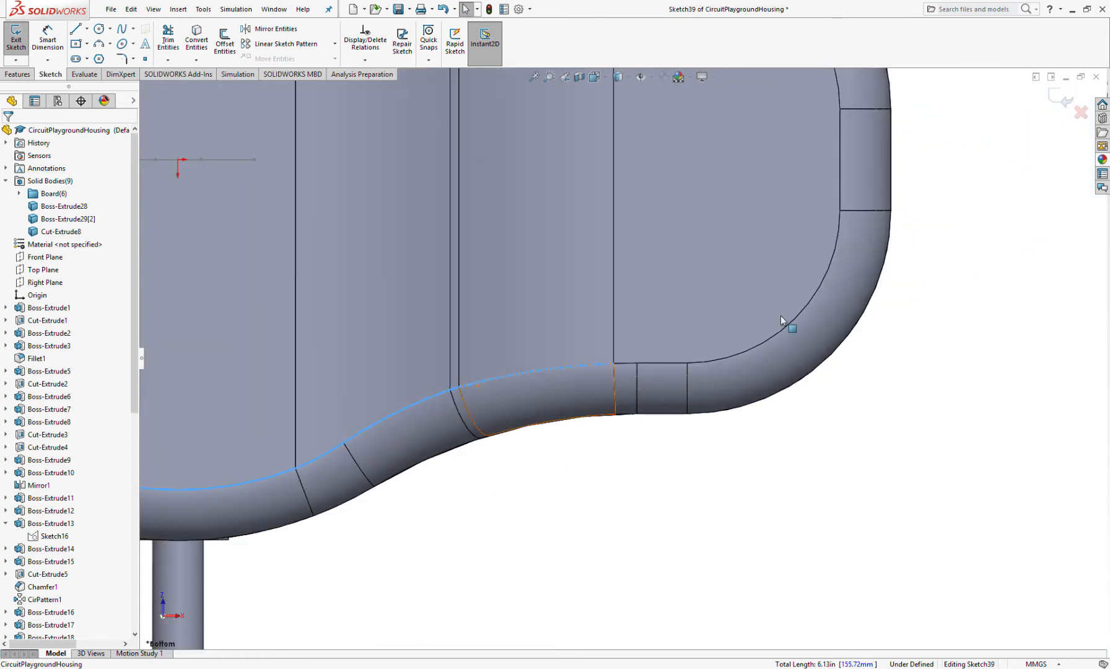
Add the inner rim edges around the rounded positive-X end of the underside to the edge selection.
ctrl+click(654, 364)
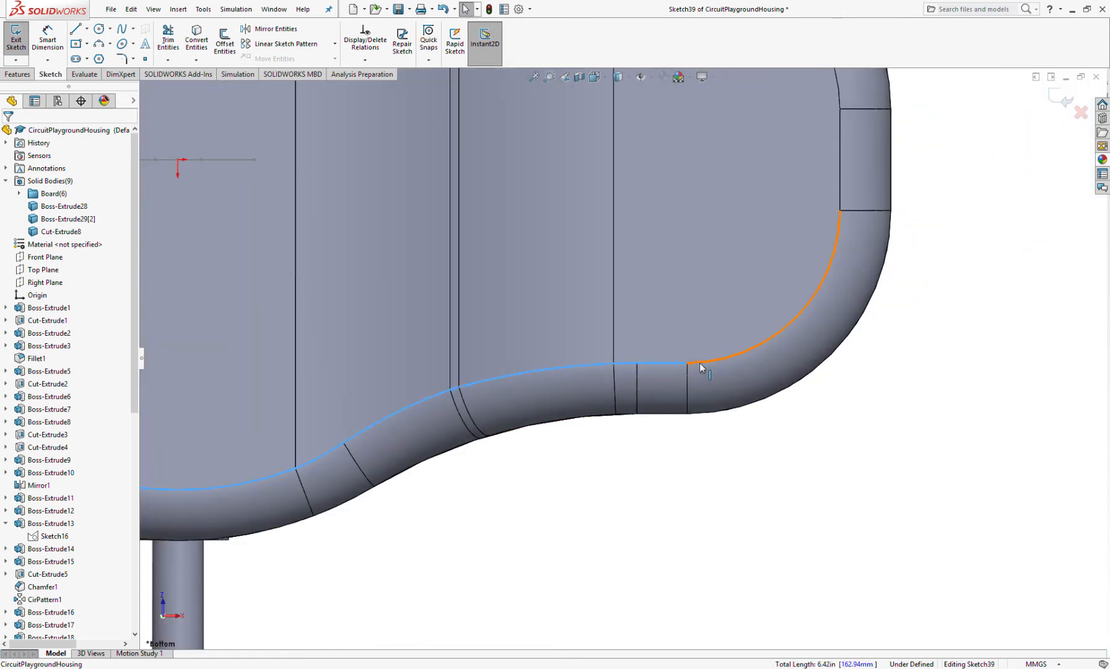
ctrl+middle_drag(743, 327, 644, 407)
ctrl+click(742, 242)
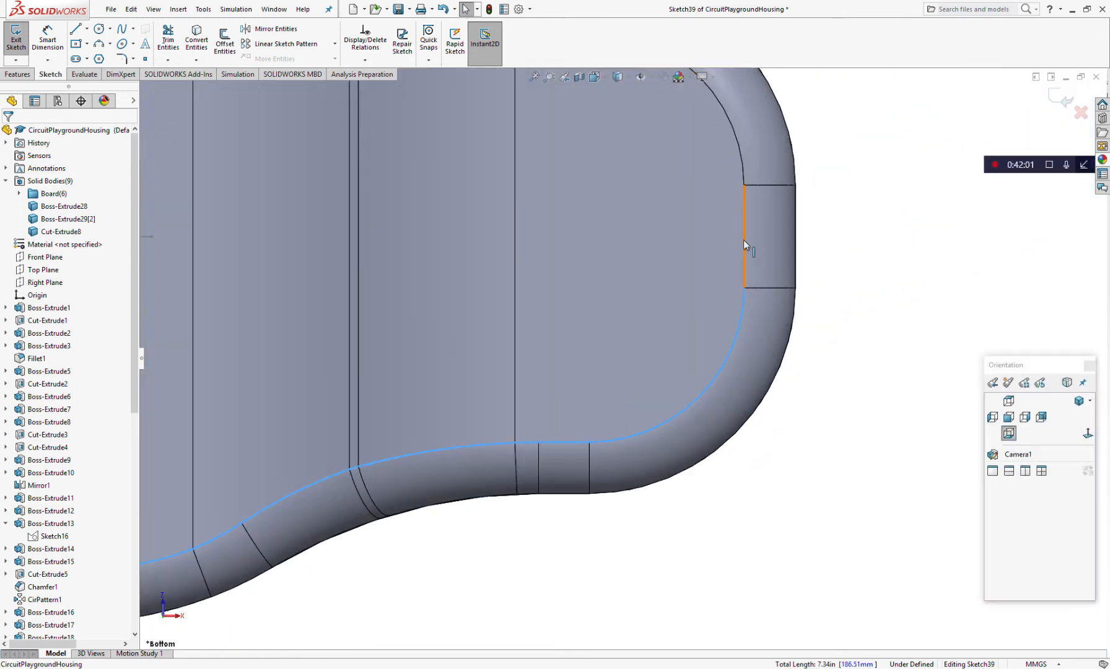
ctrl+click(742, 148)
scroll(737, 148, up, 3)
scroll(612, 279, down, 3)
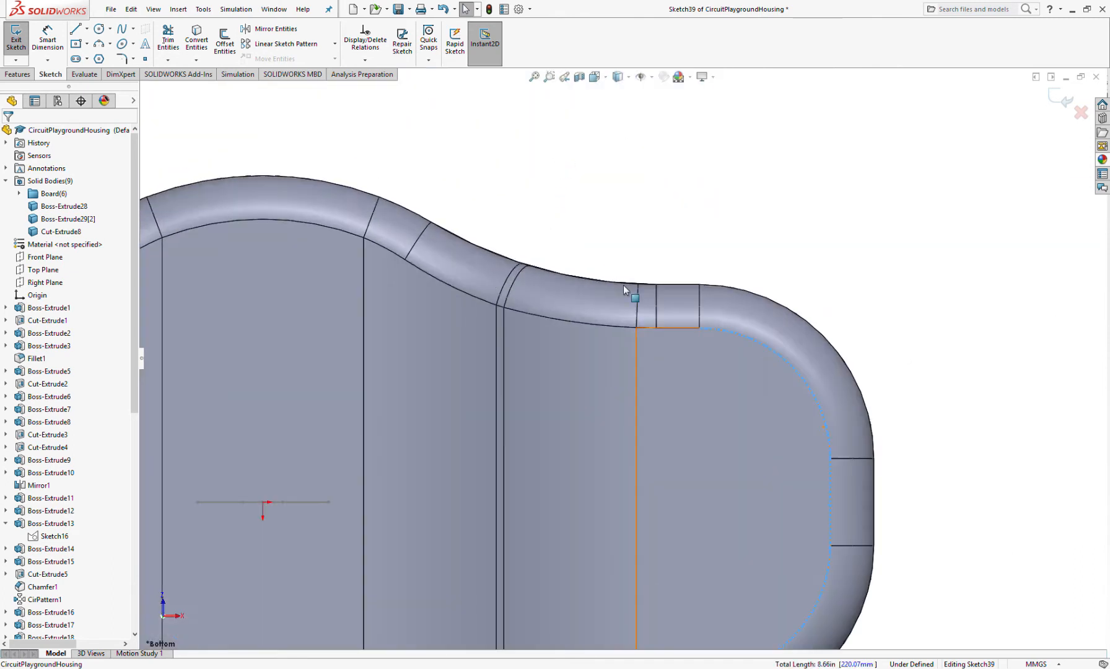
Add the inner rim edges along the side opposite the rod, from the positive-X end to the central arc, to the selection.
ctrl+click(675, 327)
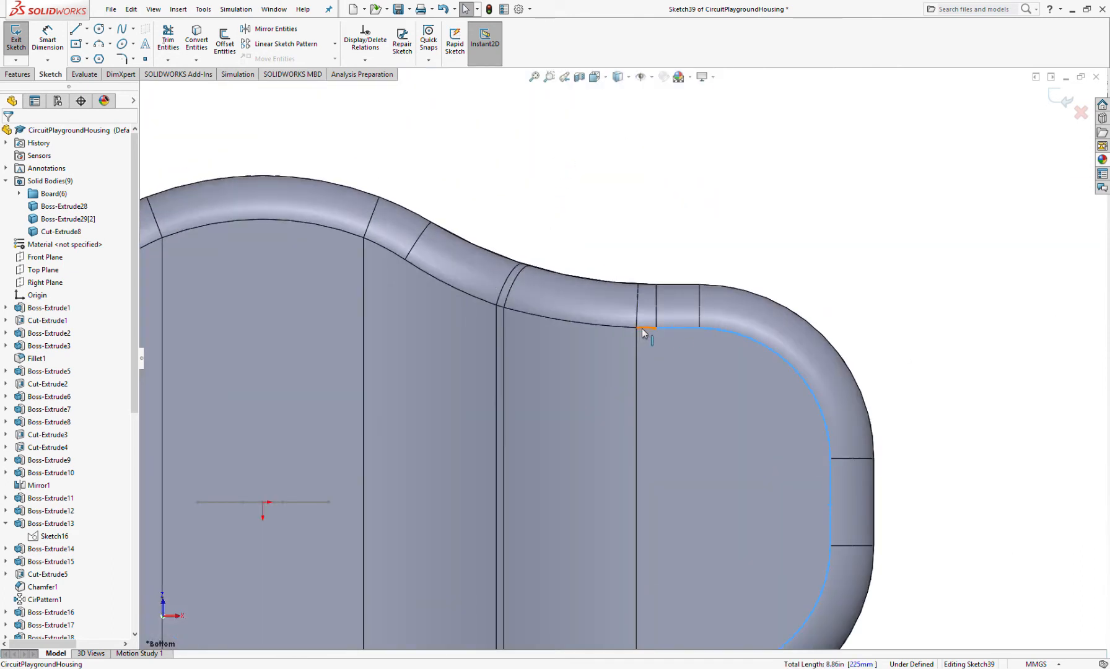
scroll(488, 310, down, 4)
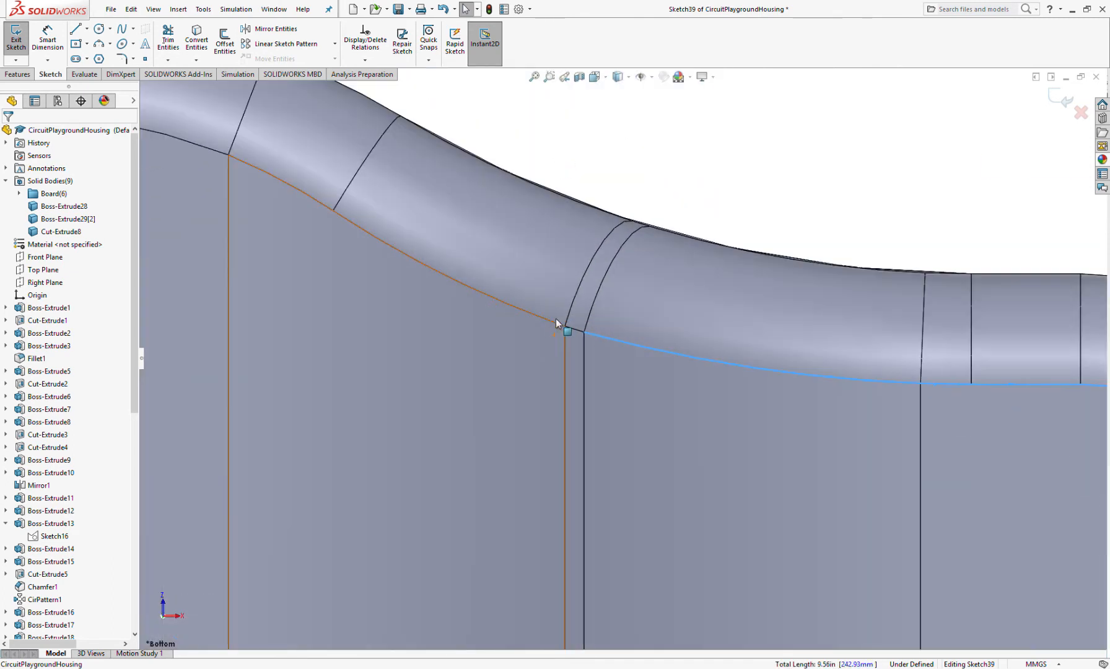
ctrl+click(569, 329)
ctrl+click(533, 313)
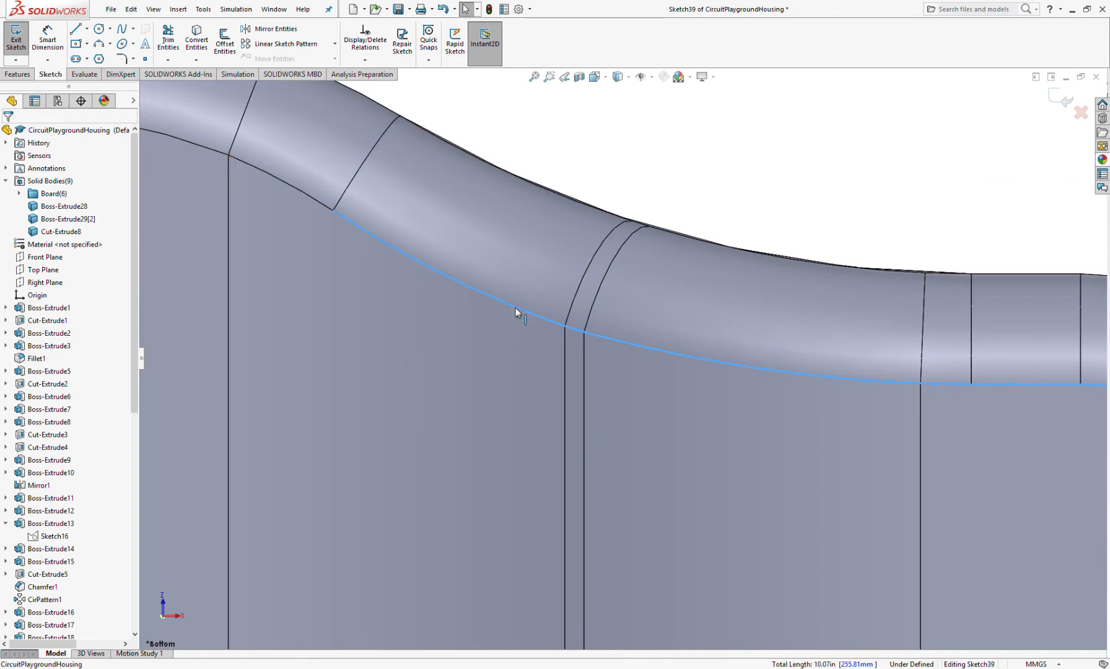
scroll(458, 285, up, 2)
ctrl+click(499, 276)
ctrl+click(452, 260)
Complete the closed loop by adding the remaining inner rim edges from the central arc to the negative-X end.
scroll(336, 311, up, 3)
scroll(336, 312, down, 2)
ctrl+click(446, 315)
scroll(310, 388, down, 4)
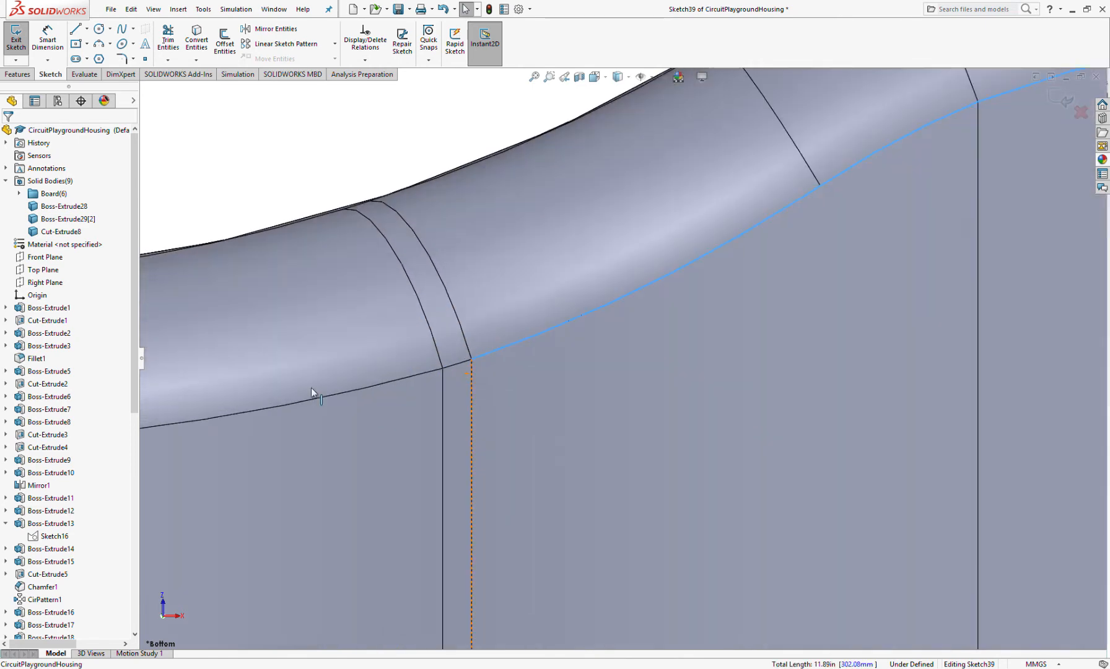
ctrl+click(424, 373)
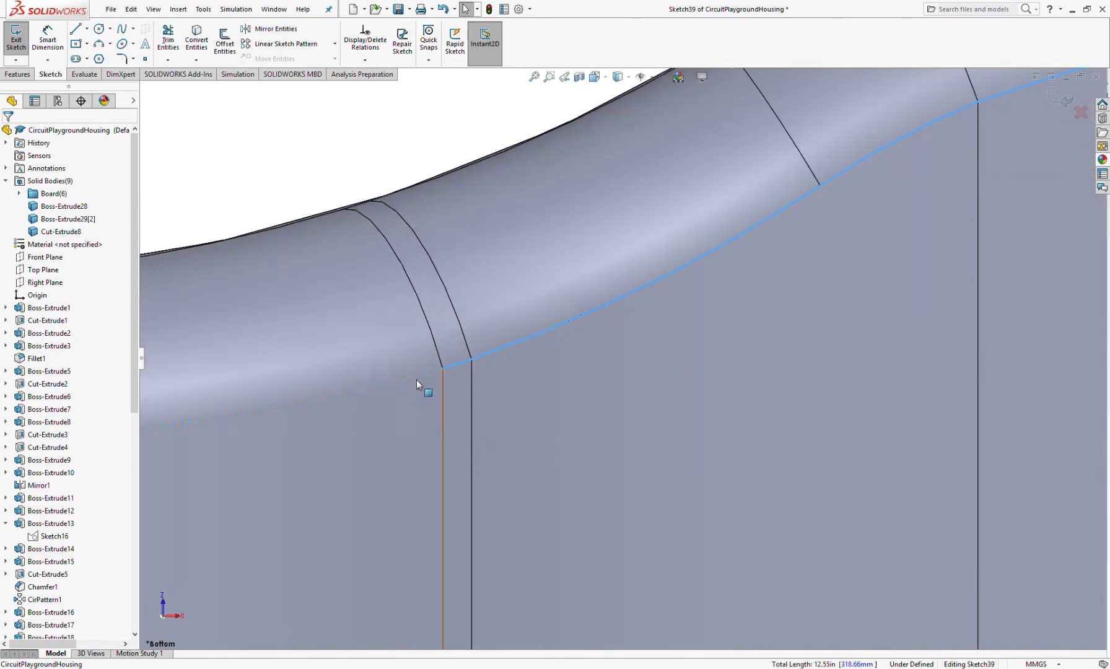
scroll(419, 377, up, 3)
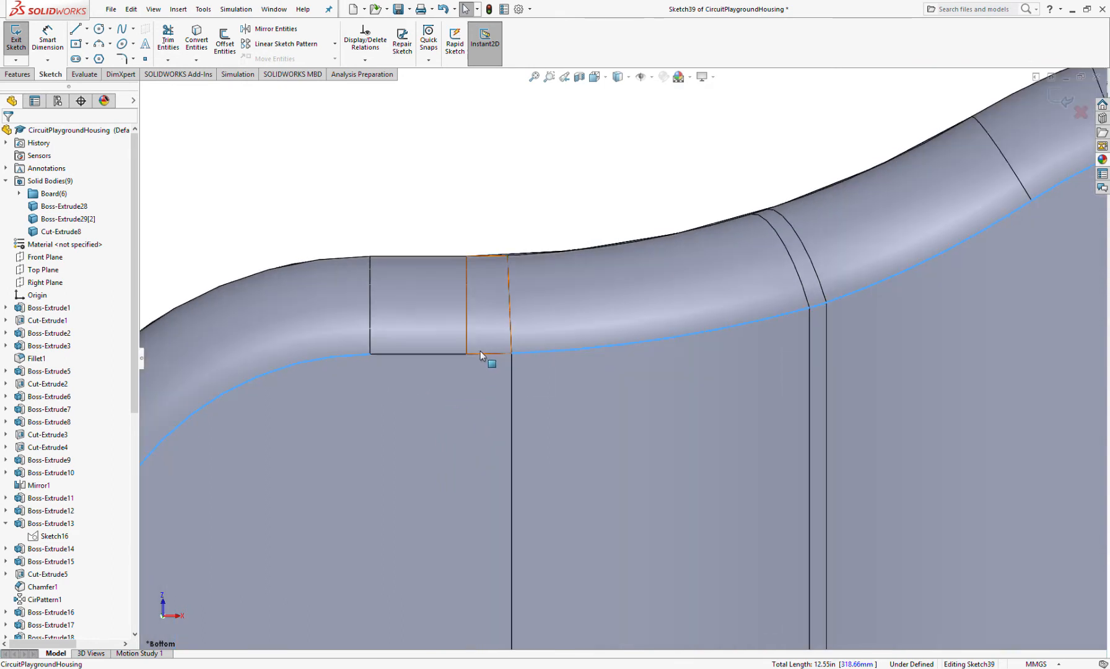
ctrl+click(450, 353)
scroll(465, 360, up, 5)
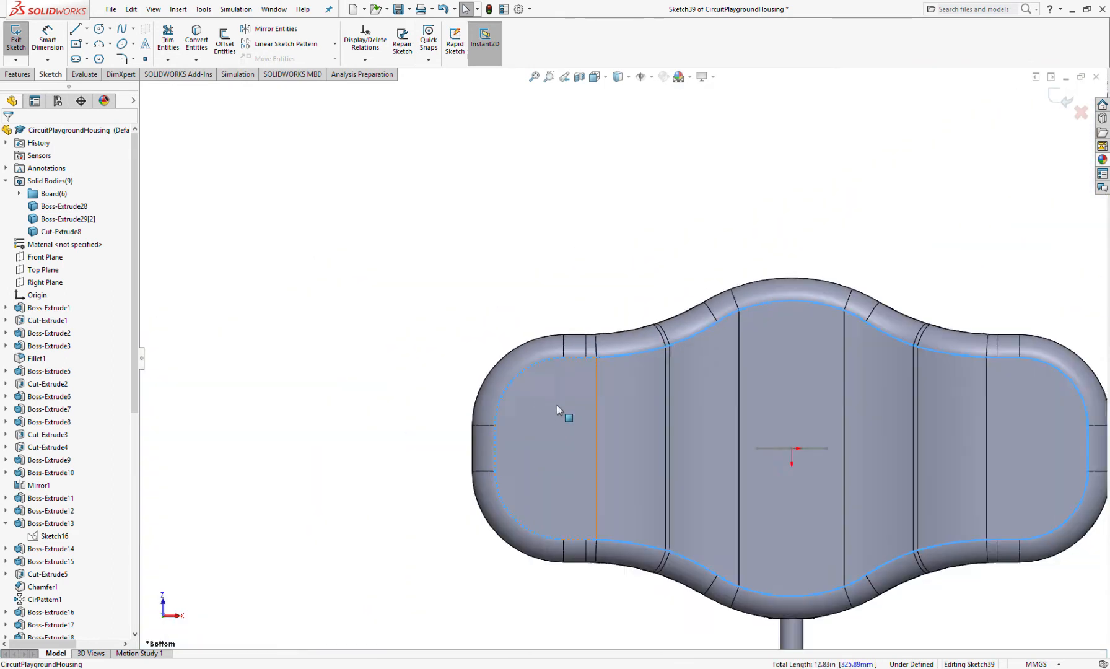
Convert the selected rim edges into sketch entities and exit the sketch.
scroll(439, 281, down, 2)
click(196, 39)
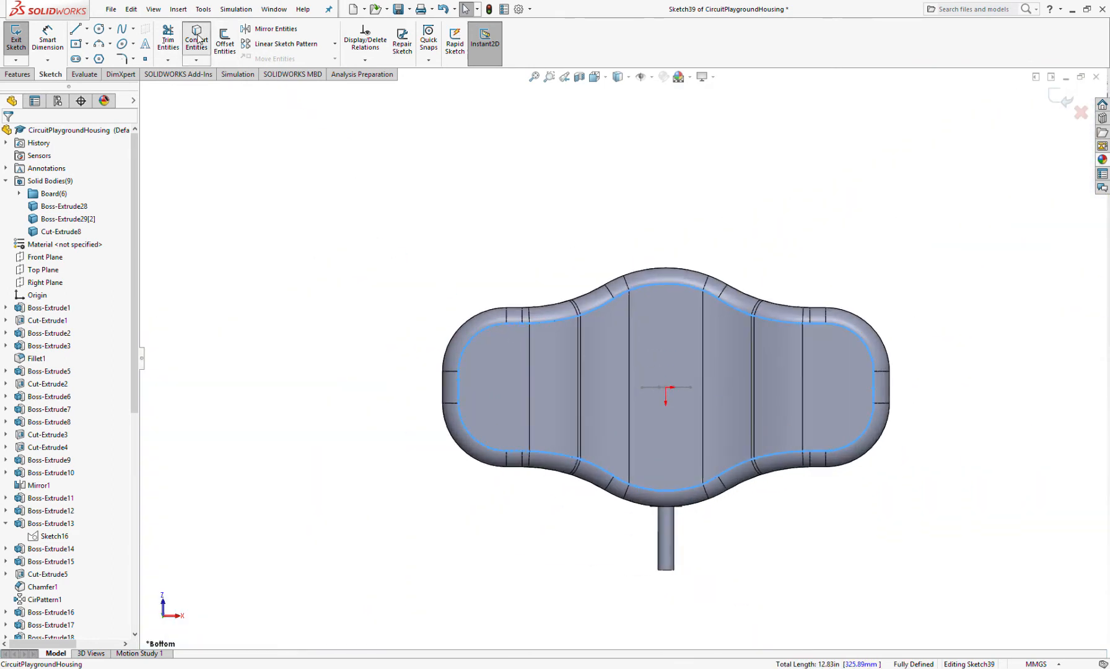
key(space)
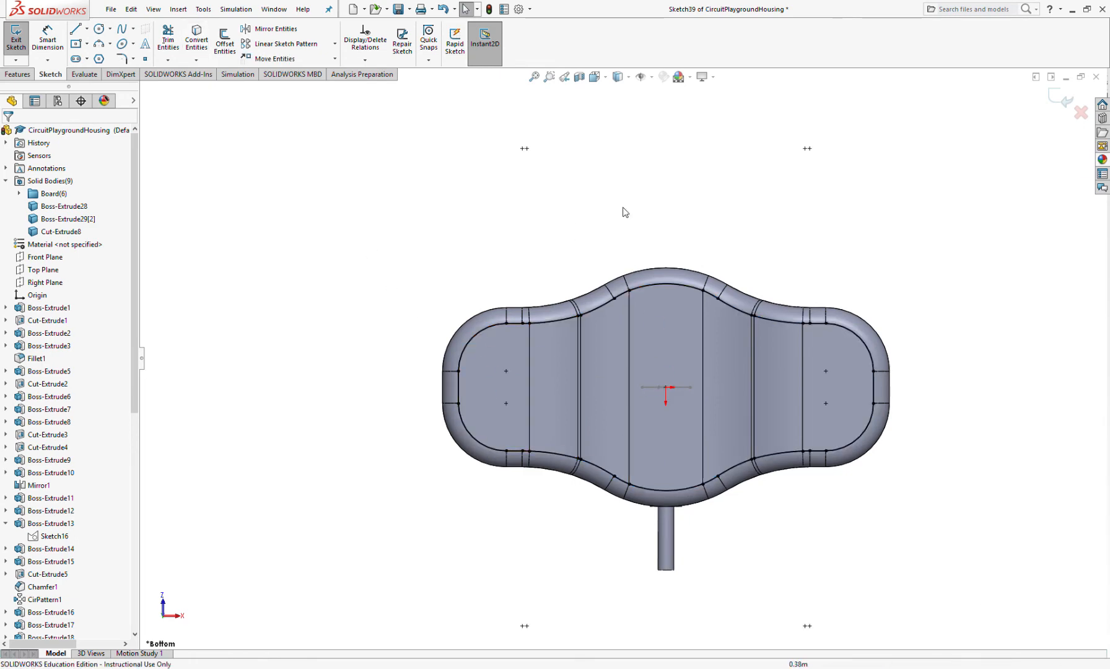
click(16, 37)
Split the body Boss-Extrude29[2] with Sketch39 as trim tool, keeping both resulting bodies.
mouse_move(392, 288)
middle_down()
mouse_move(396, 556)
mouse_move(365, 459)
middle_up()
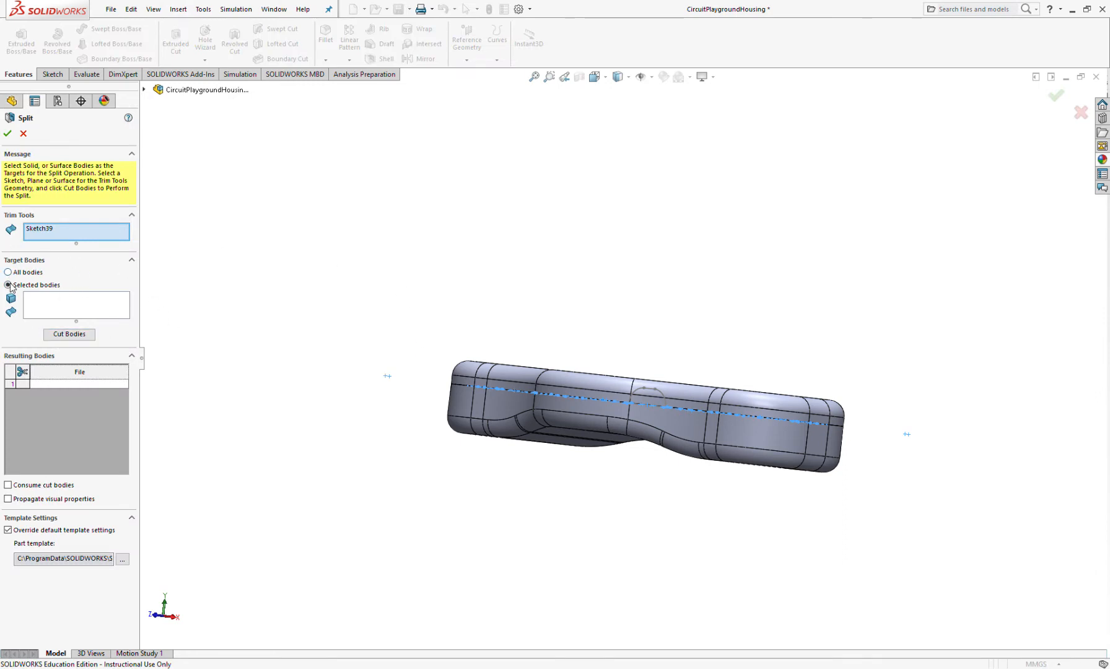
click(51, 309)
click(483, 409)
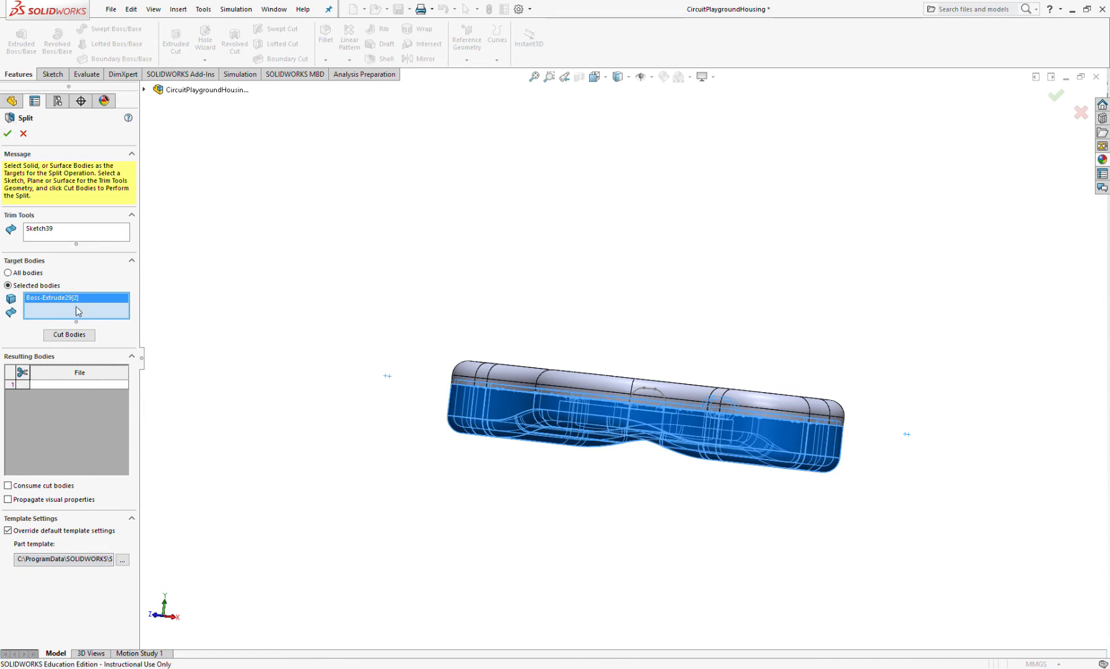
middle_drag(562, 574, 514, 458)
click(513, 456)
click(499, 416)
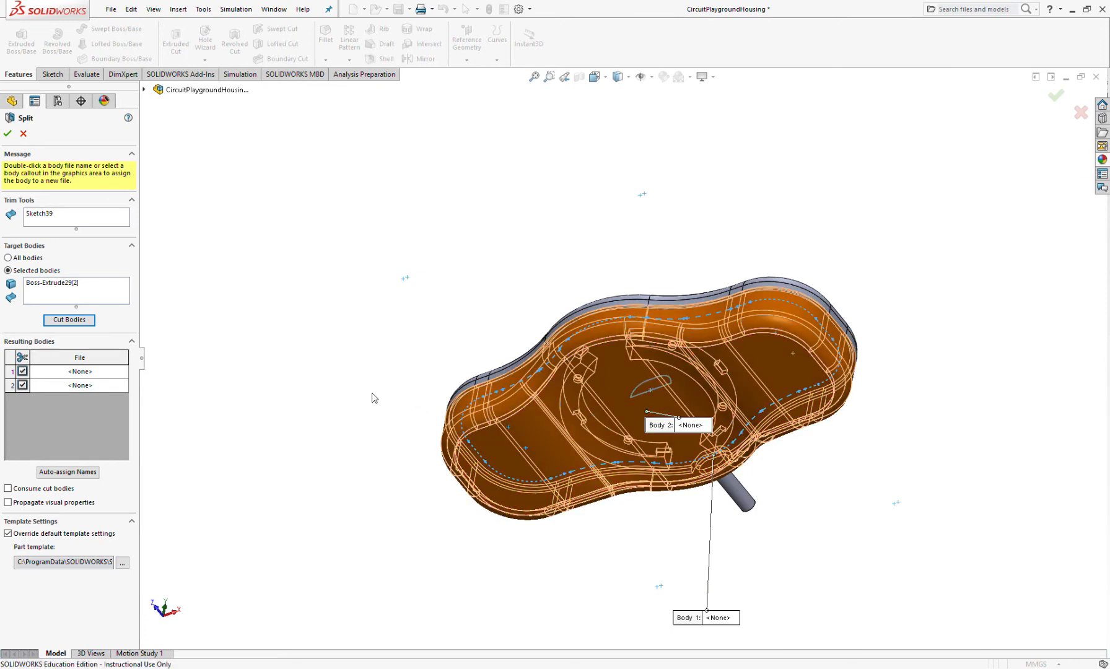
click(8, 134)
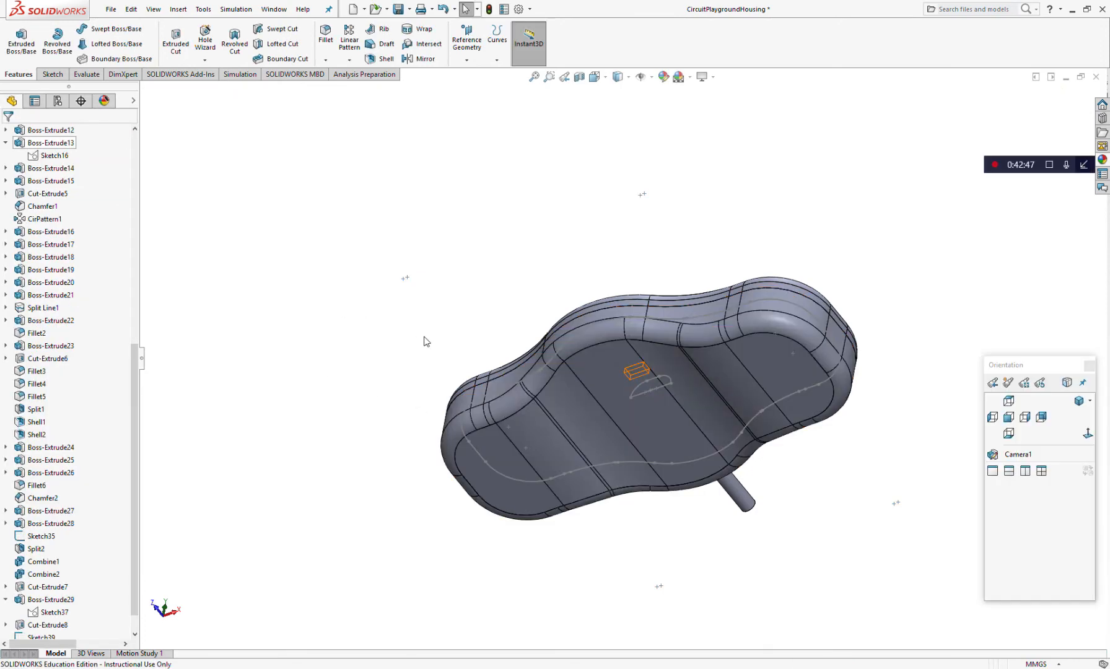
Hide the contoured floor body Split3[2] and inspect the remaining wall ring around the board.
scroll(47, 217, up, 10)
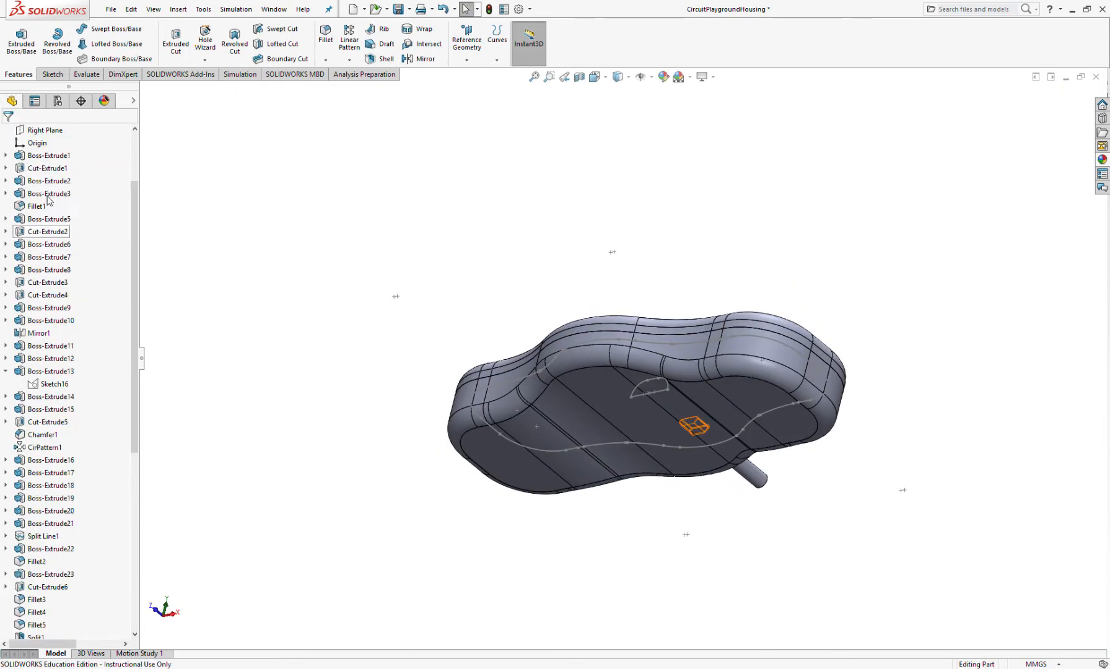
click(49, 231)
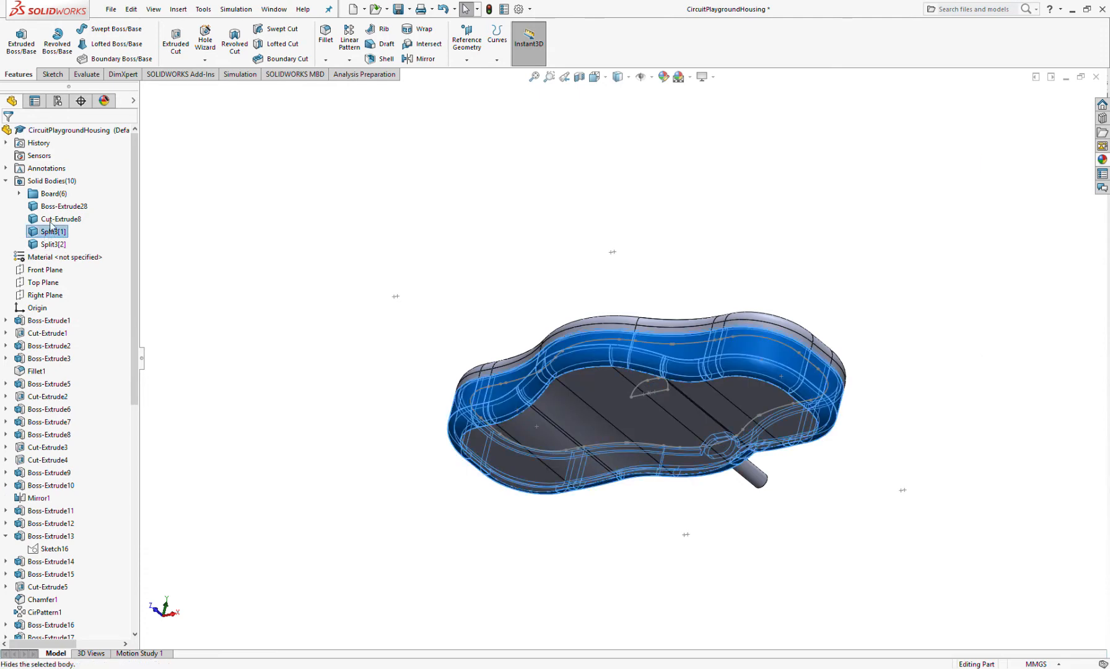
click(224, 271)
click(59, 244)
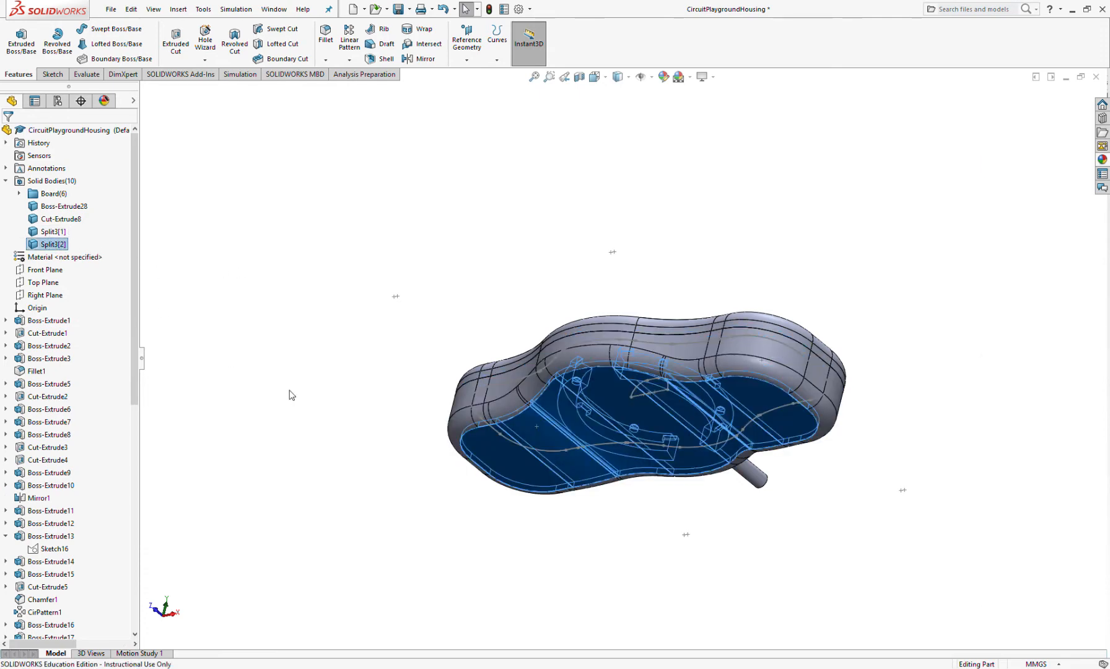
middle_drag(385, 496, 505, 334)
scroll(567, 375, down, 3)
middle_drag(567, 374, 571, 441)
scroll(571, 442, up, 3)
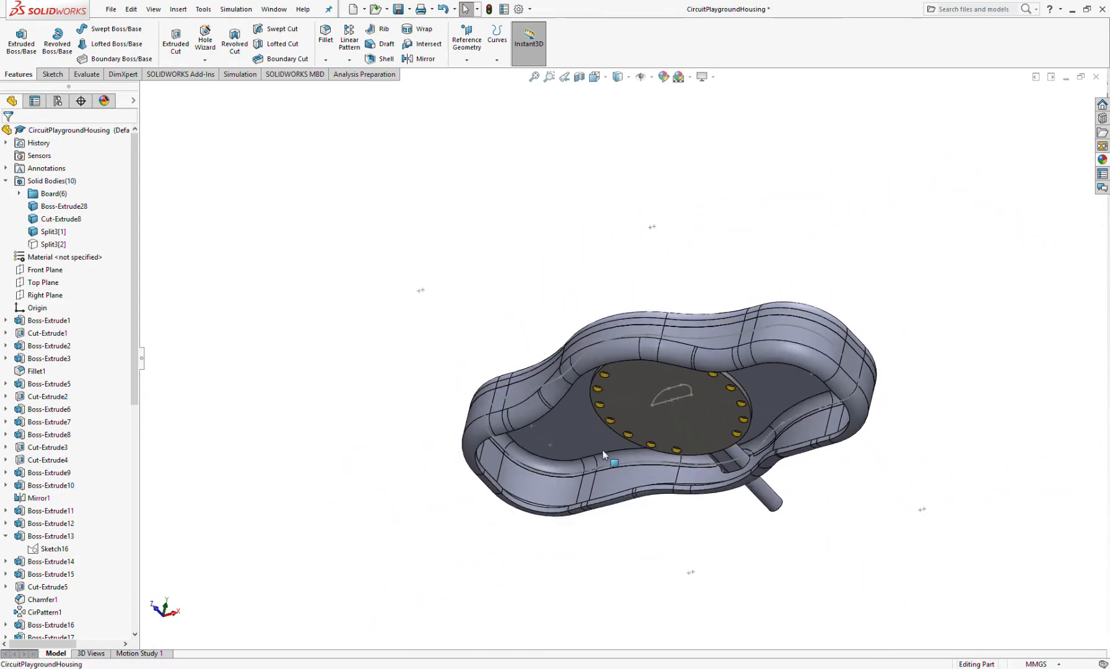
scroll(645, 420, down, 3)
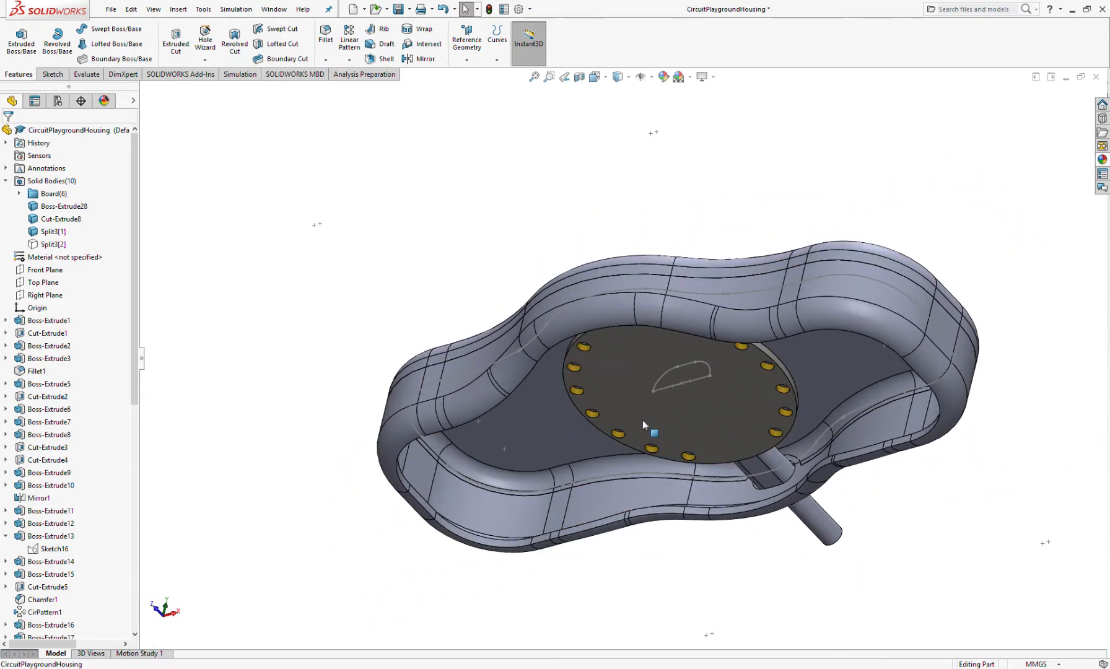
scroll(642, 420, up, 2)
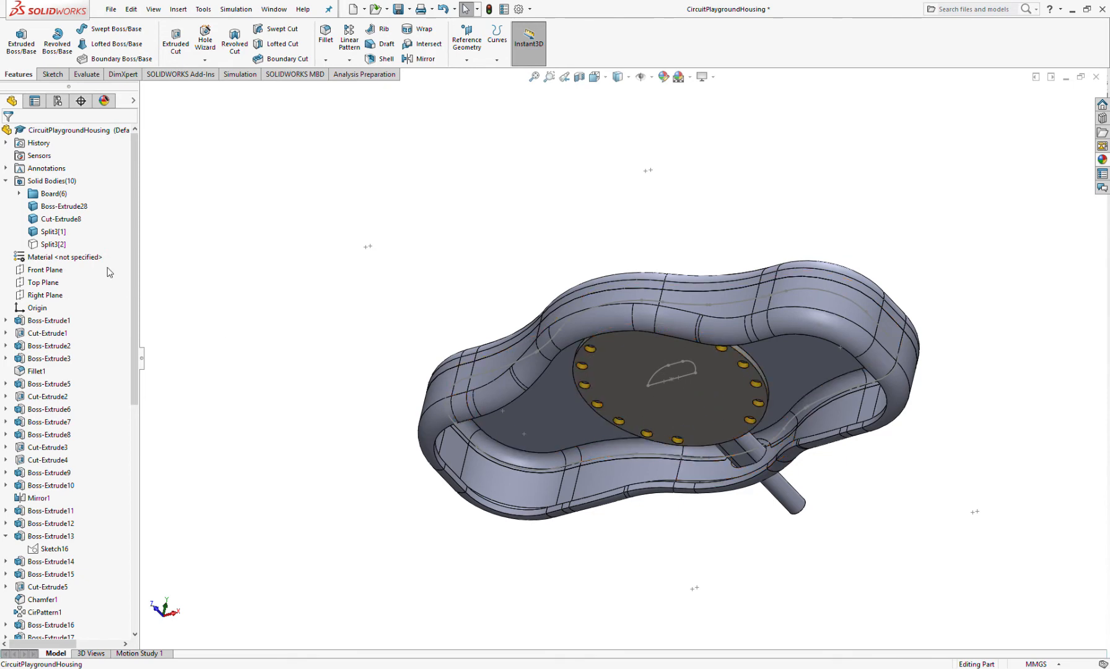
Inspect the opened housing from several angles and show the contoured floor body again.
middle_drag(486, 301, 663, 248)
middle_drag(758, 356, 594, 473)
key(space)
middle_drag(637, 395, 594, 282)
scroll(723, 356, down, 1)
scroll(611, 368, up, 3)
scroll(596, 336, up, 2)
scroll(569, 343, down, 2)
middle_drag(569, 343, 489, 334)
click(60, 230)
click(391, 346)
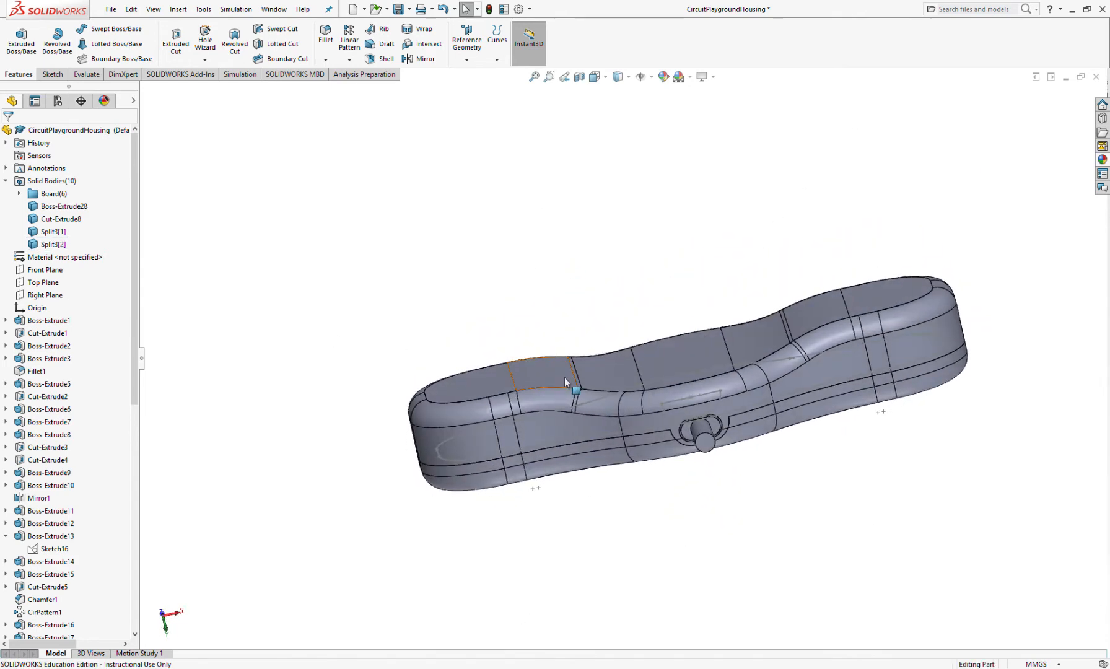
Examine the seam between the floor body and the rounded rim at the negative-X end.
scroll(564, 377, down, 4)
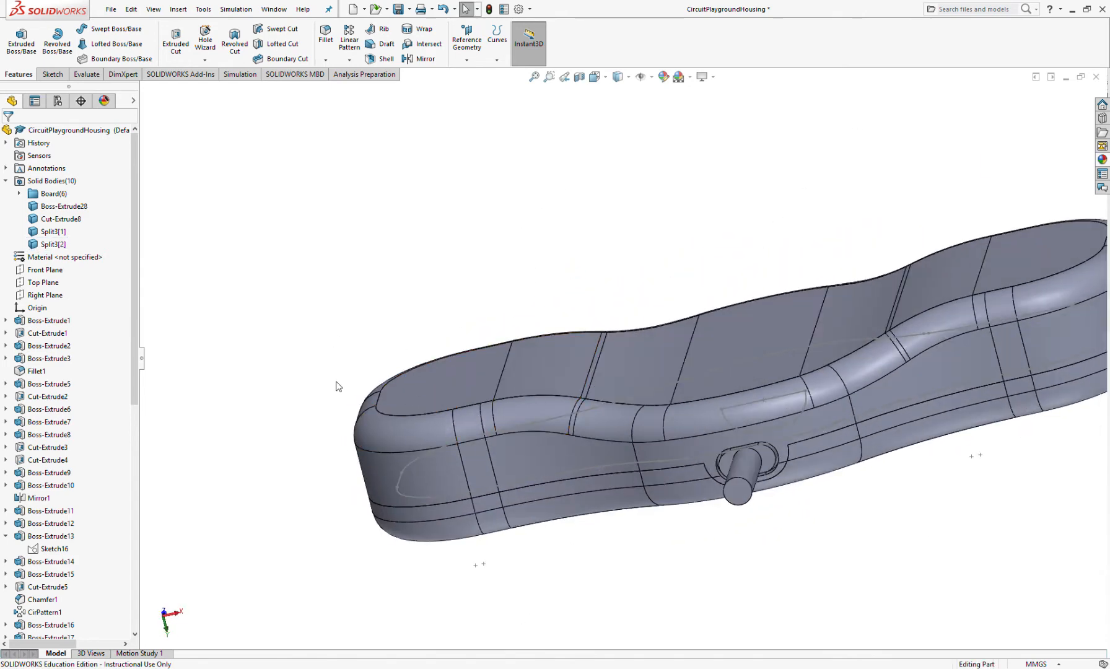
scroll(464, 386, down, 2)
middle_drag(462, 387, 486, 498)
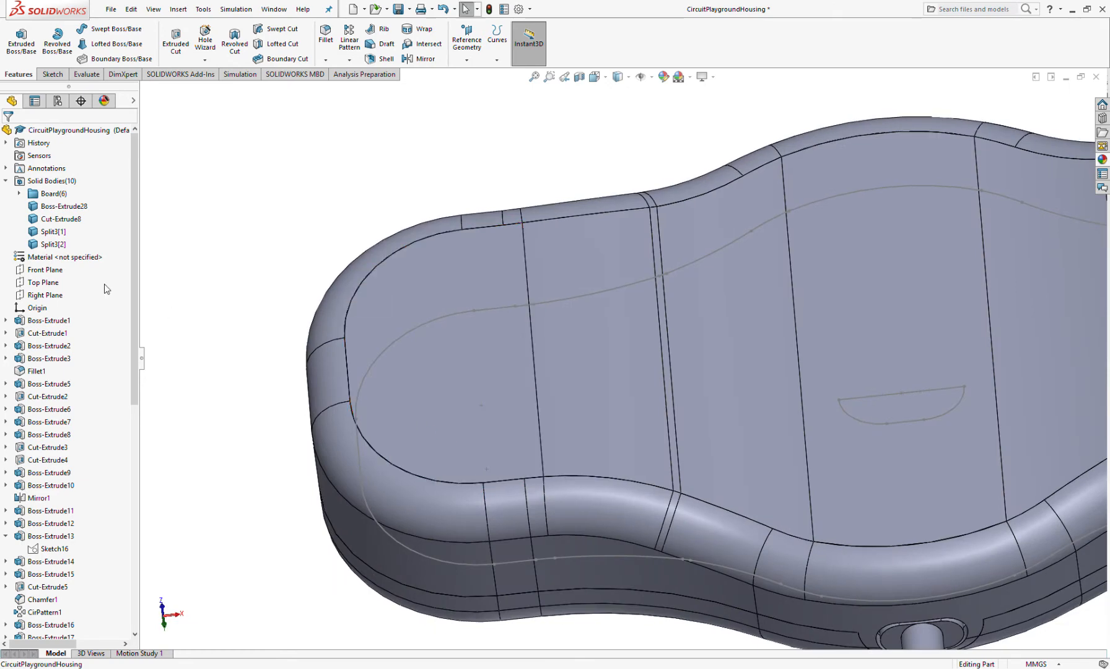
middle_drag(406, 418, 381, 448)
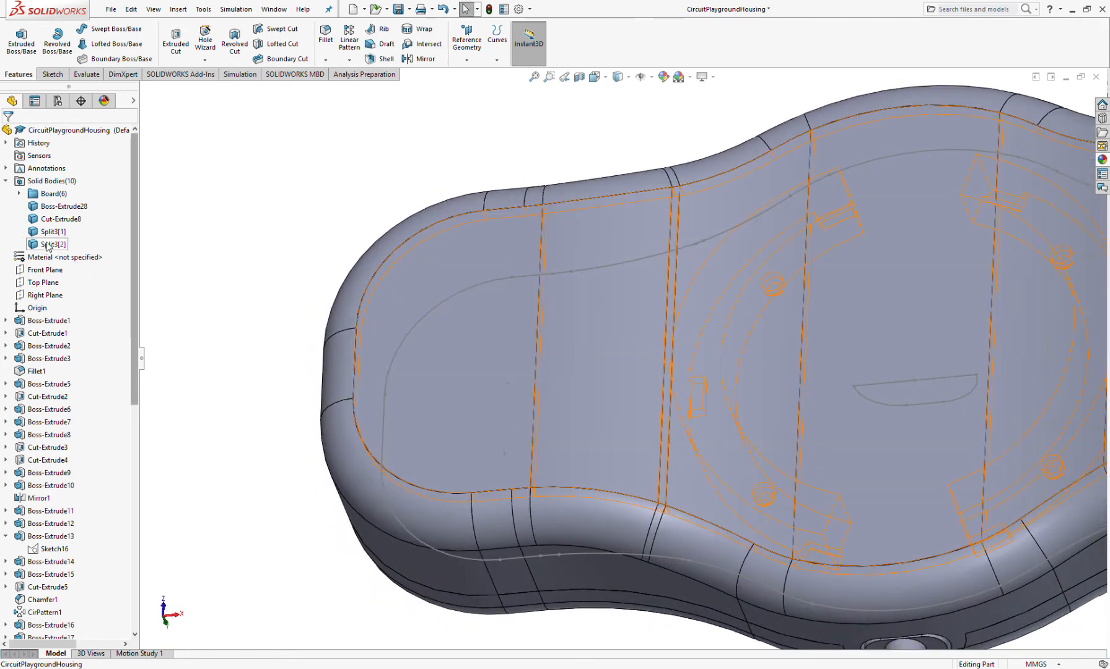
click(428, 372)
middle_drag(429, 371, 460, 263)
scroll(428, 331, down, 3)
middle_drag(428, 332, 456, 414)
scroll(676, 344, up, 7)
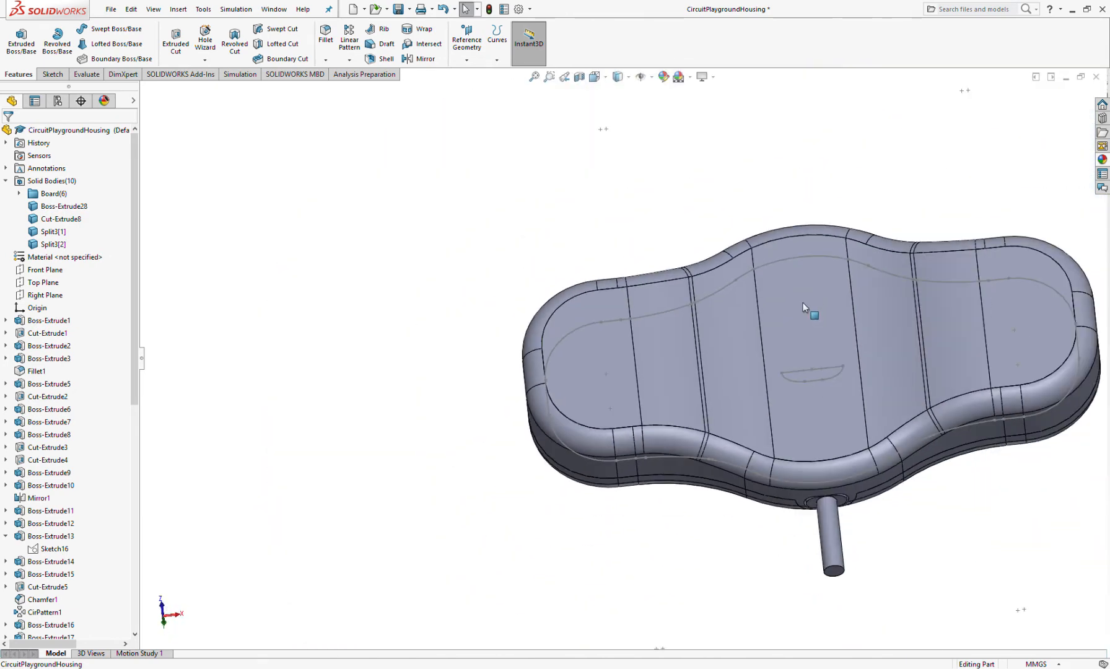
Examine the underside contour and its transition into the rounded rim and side walls from low angles.
middle_drag(802, 303, 791, 459)
scroll(775, 307, down, 3)
middle_drag(776, 307, 781, 518)
scroll(700, 321, down, 2)
middle_drag(632, 335, 675, 443)
scroll(641, 354, up, 3)
scroll(624, 419, down, 10)
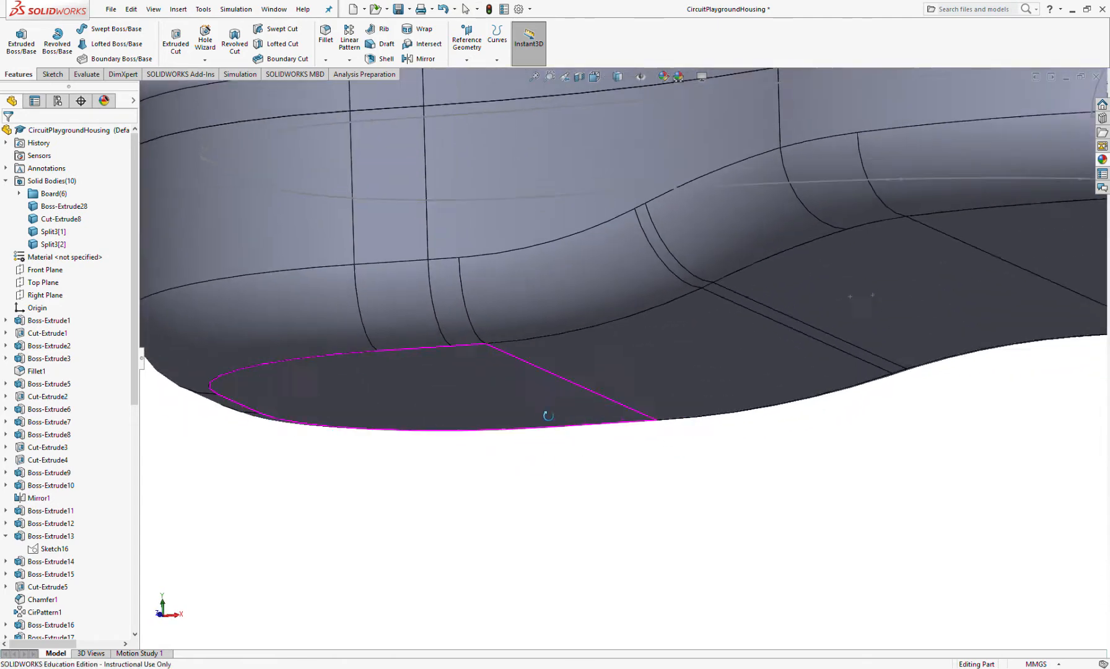
middle_drag(525, 384, 538, 411)
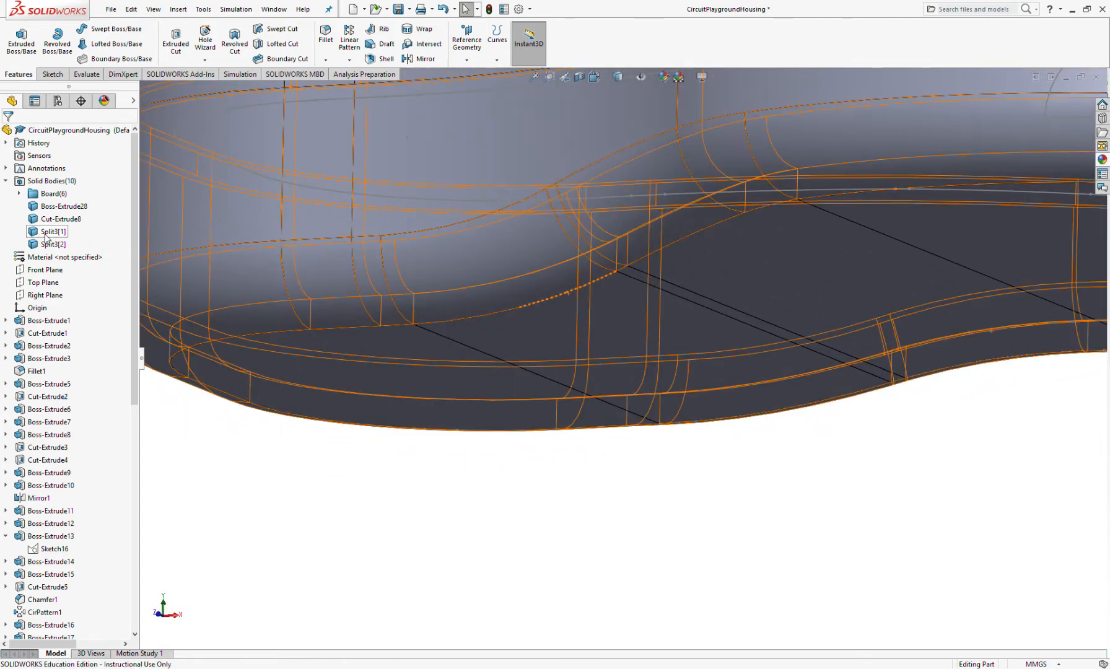
scroll(522, 313, up, 5)
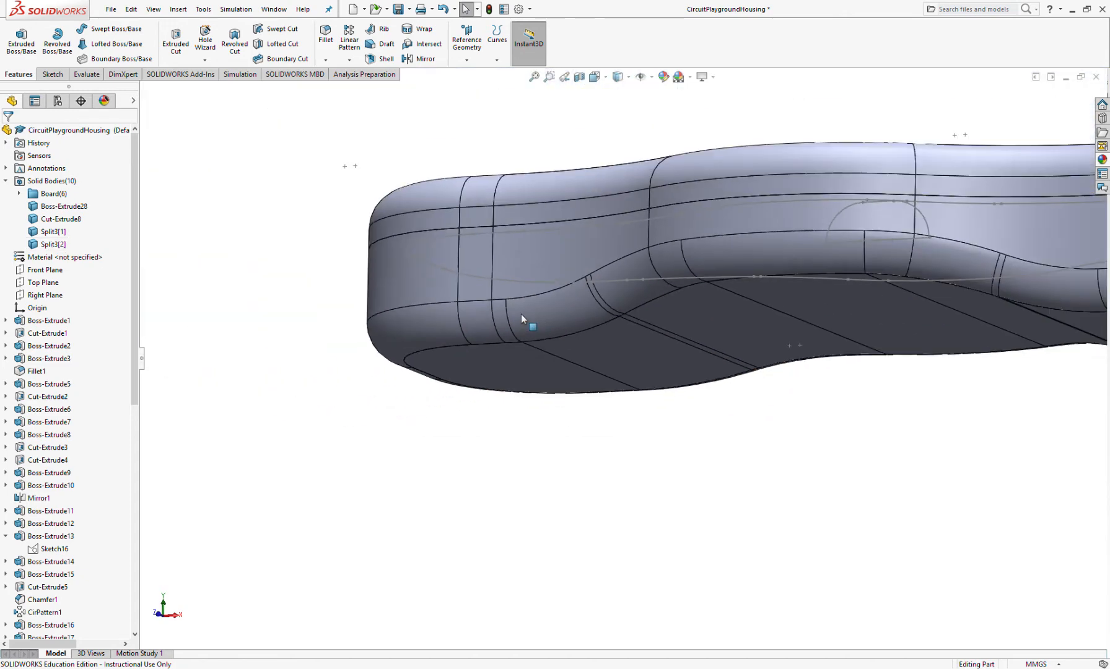
scroll(679, 313, down, 2)
middle_drag(679, 310, 686, 349)
scroll(686, 349, up, 3)
middle_drag(746, 332, 720, 254)
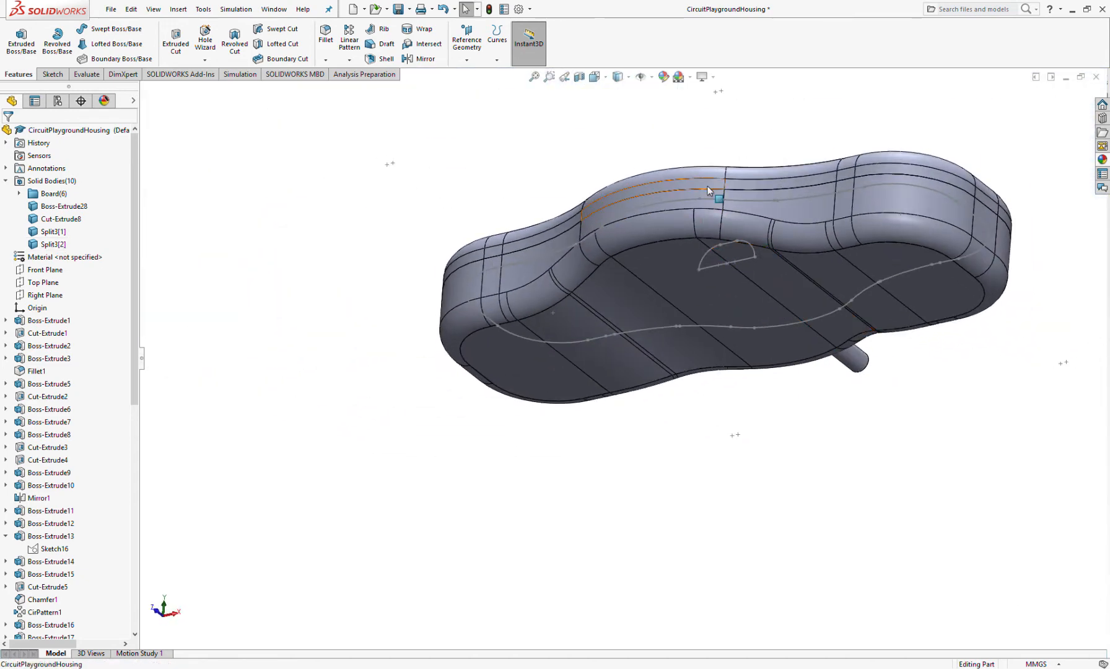
scroll(712, 248, down, 2)
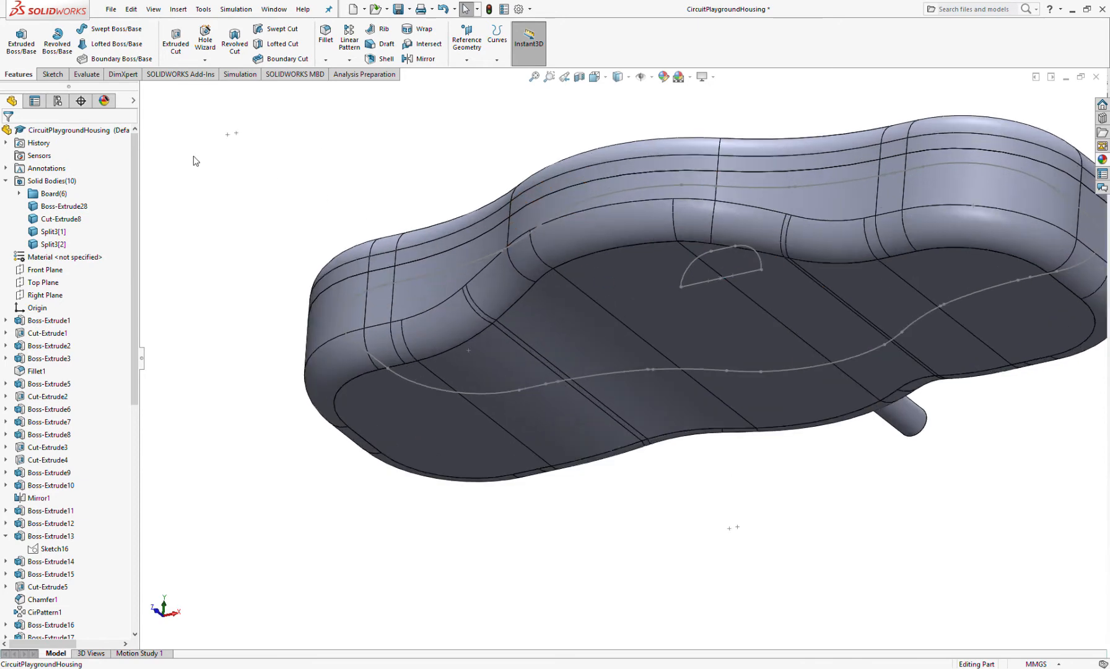
Hide the contoured floor body Split3[2] and view the board and housing interior through the opening.
click(56, 244)
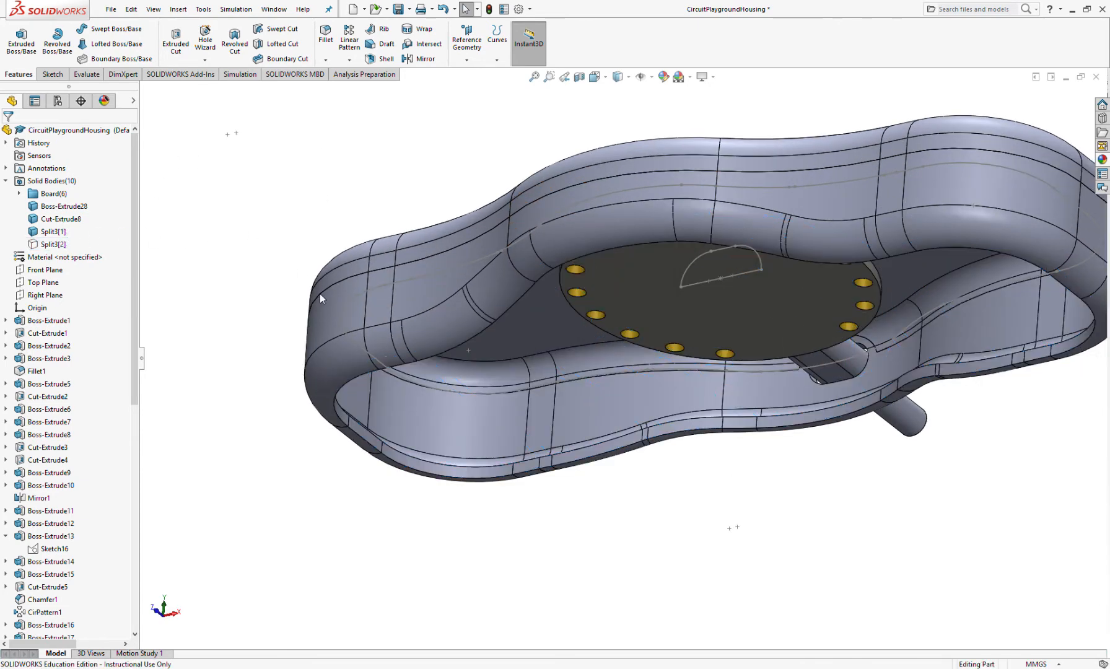
middle_drag(434, 364, 396, 269)
middle_drag(577, 232, 503, 358)
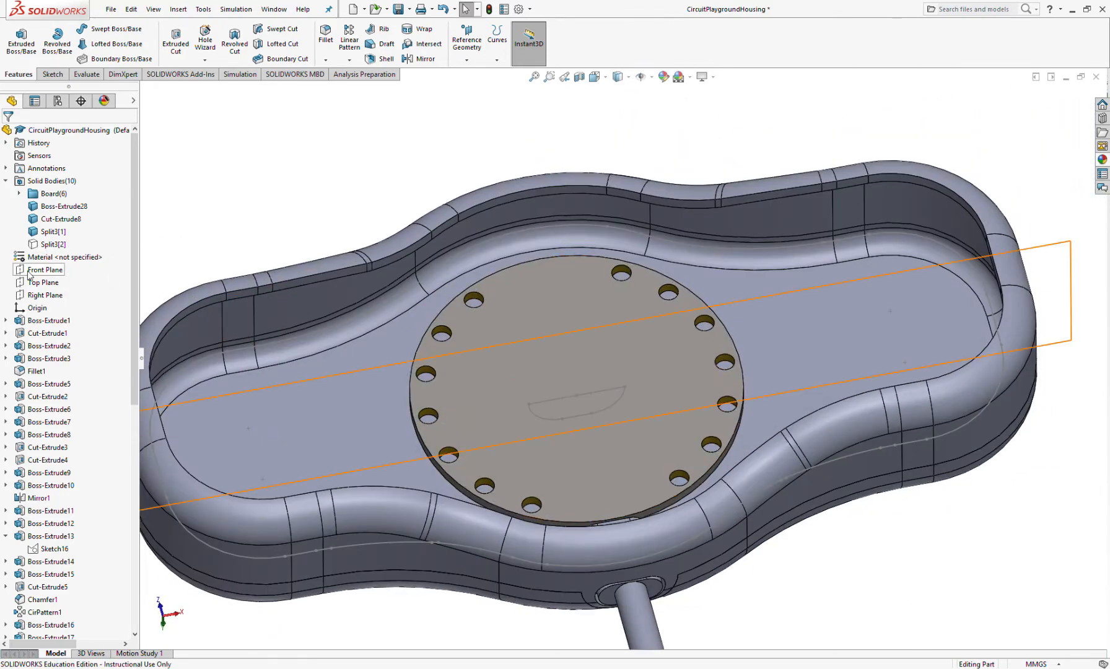
scroll(403, 348, down, 5)
middle_drag(404, 348, 481, 456)
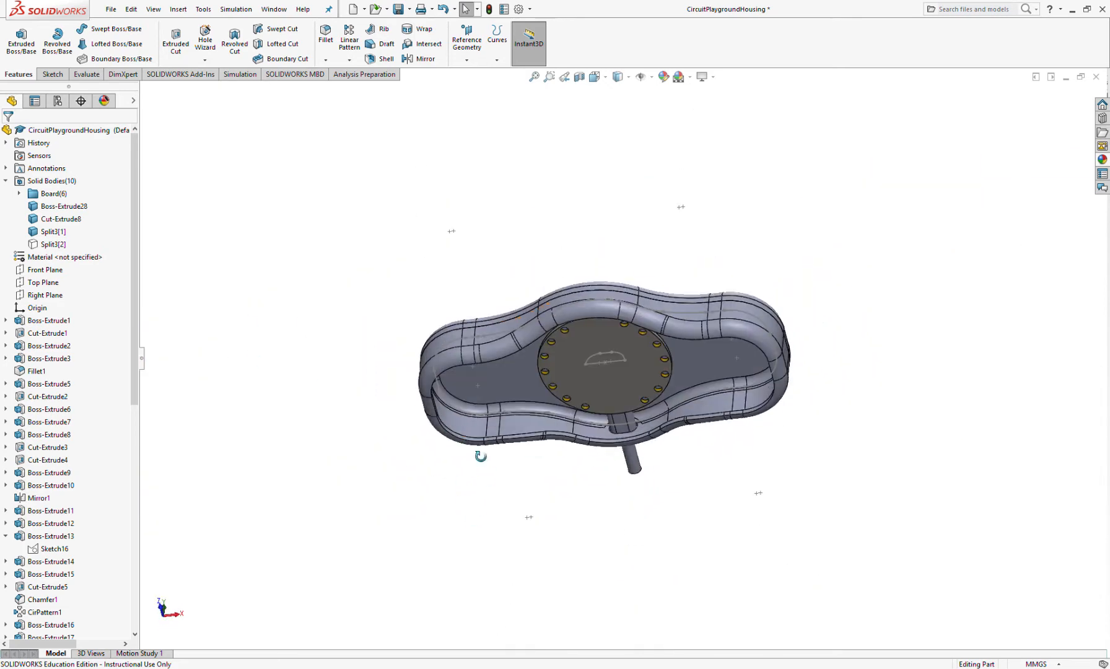
Start a new sketch on the Front Plane and view it from the front, fitted to the whole housing.
click(39, 270)
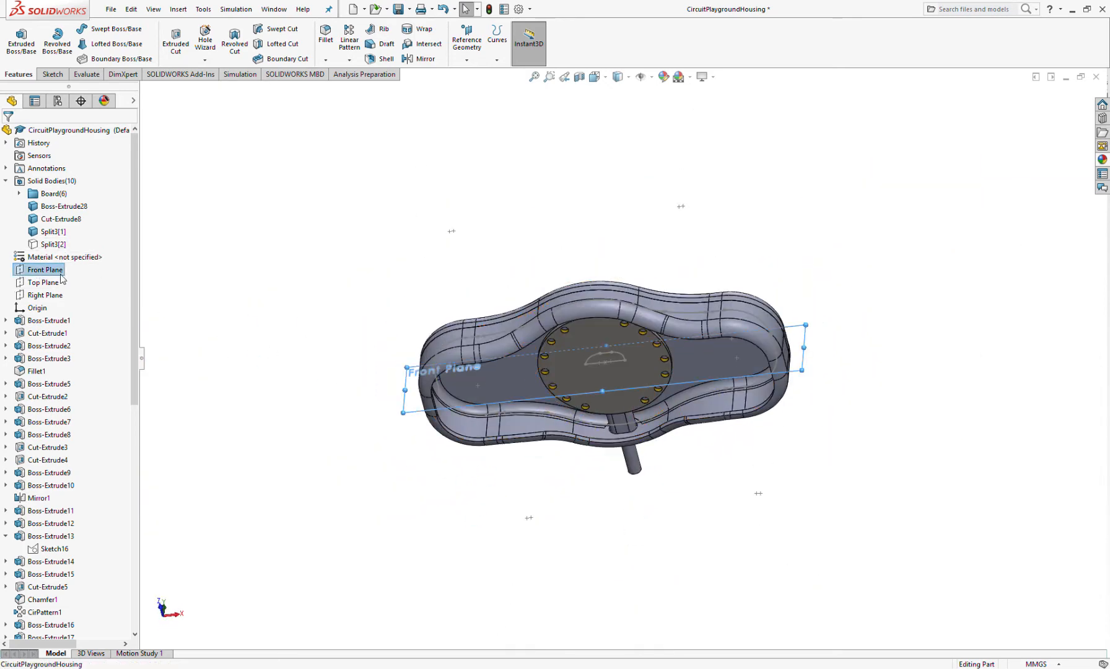
click(55, 257)
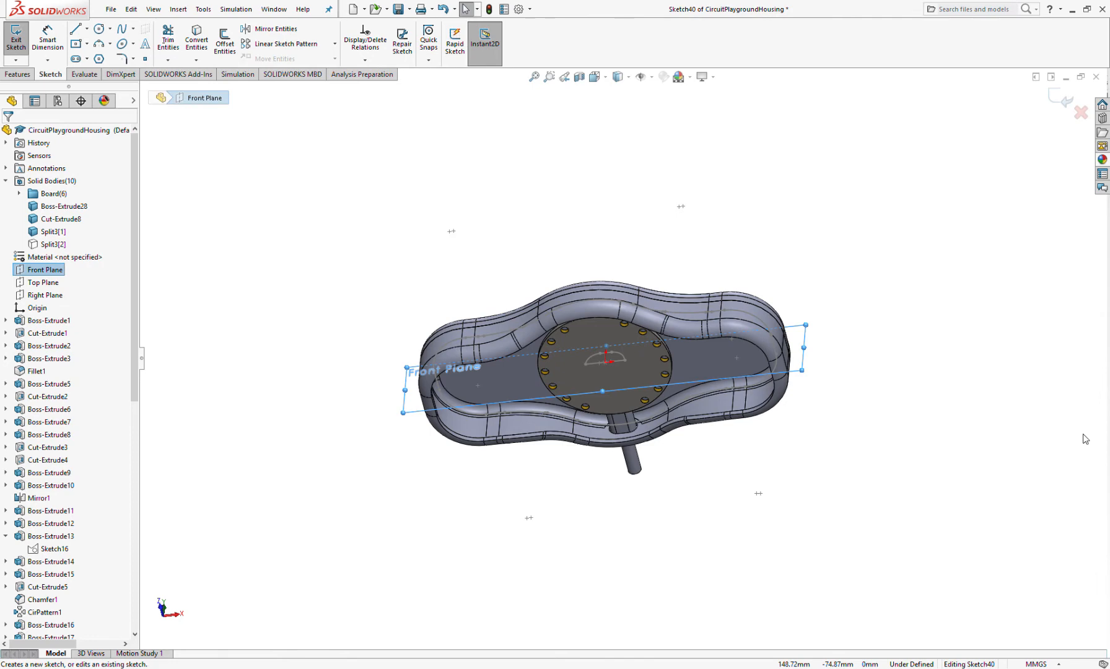
key(space)
click(596, 406)
key(f)
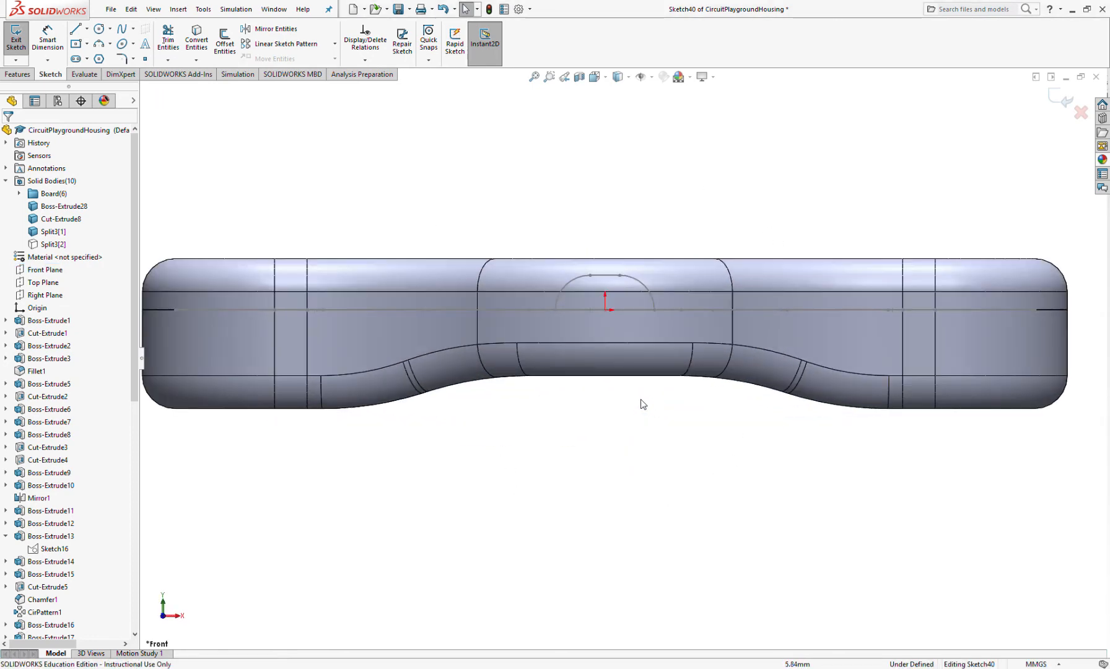
Create a section view of the housing cut at the Front Plane with 0 mm offset.
click(579, 77)
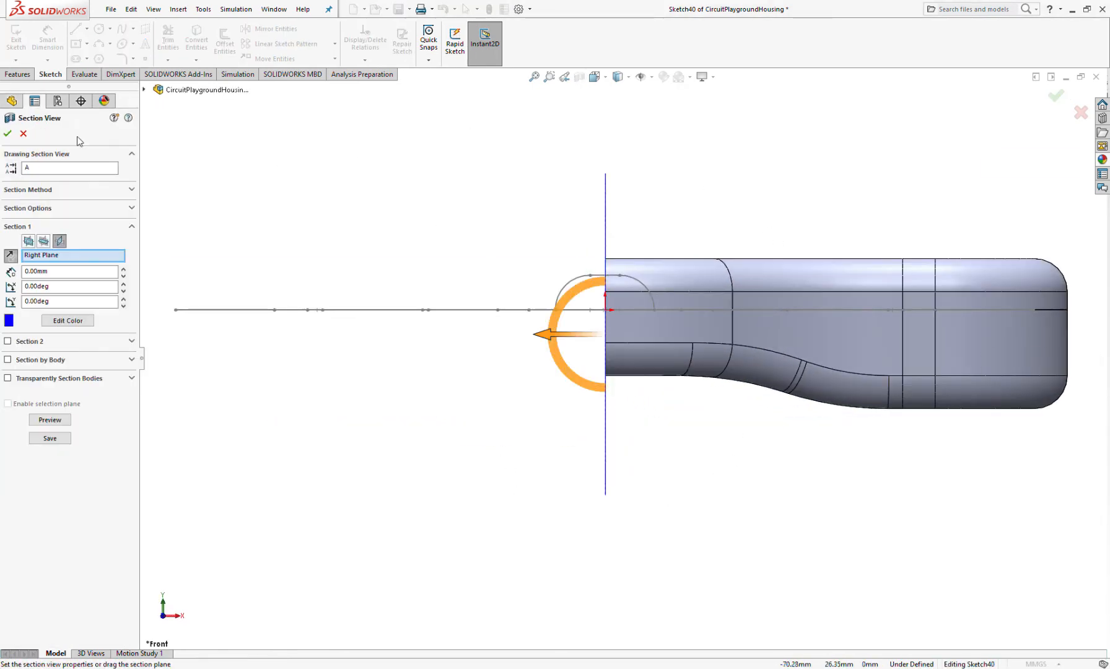
click(43, 241)
click(28, 241)
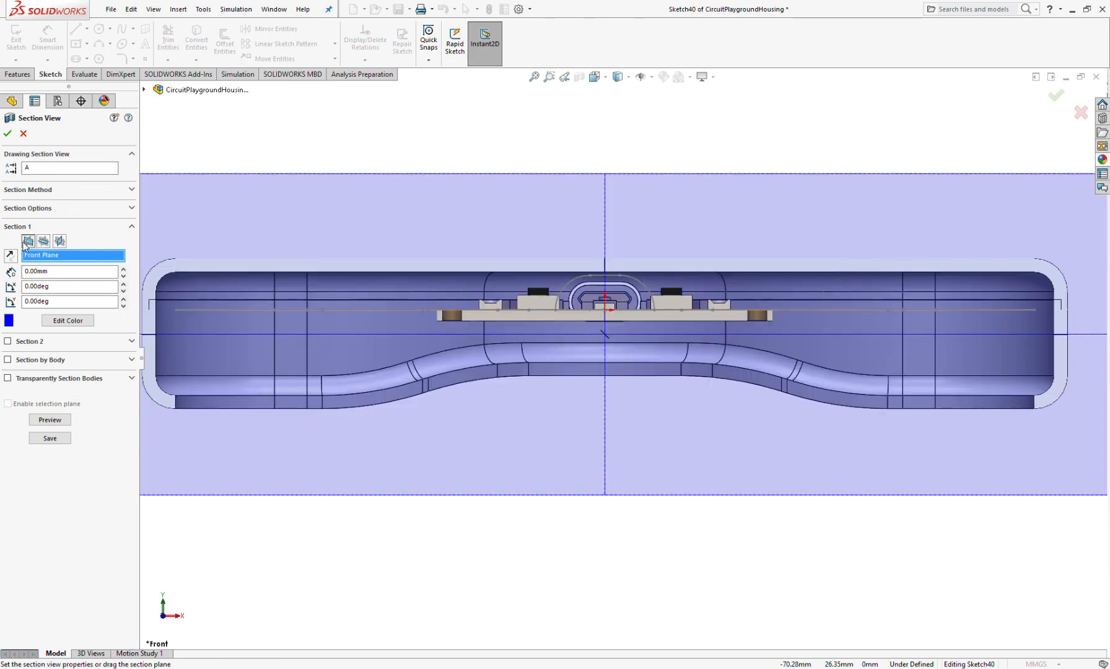
click(8, 134)
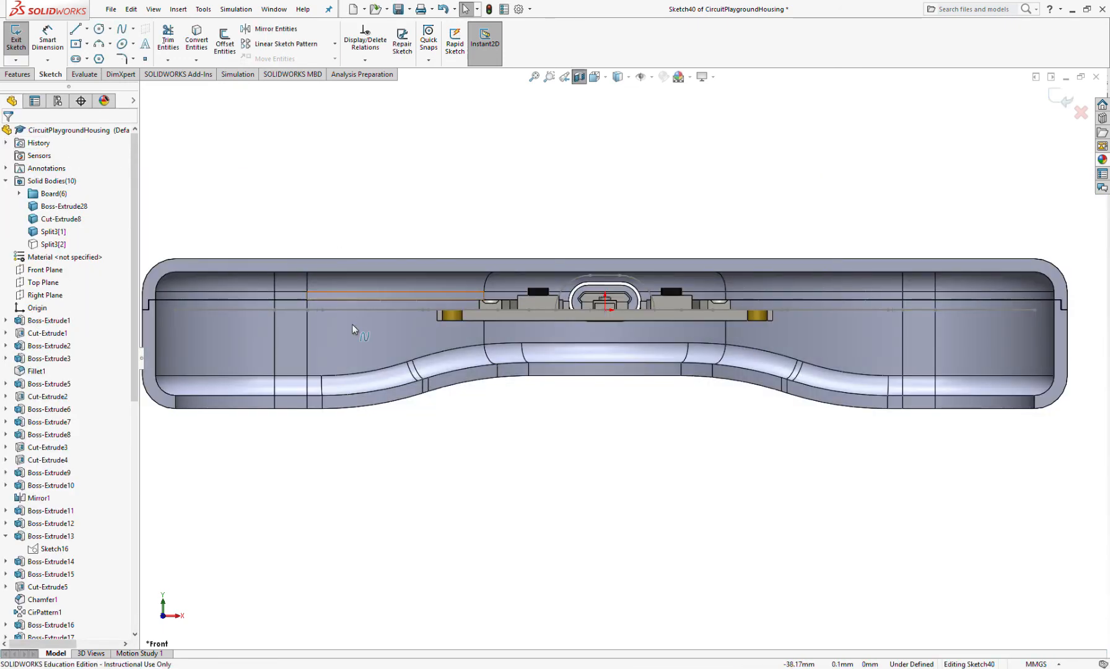
Convert the chain of outer edges along the housing's contoured underside, from the negative-X to the positive-X end, into sketch entities.
scroll(371, 372, down, 2)
scroll(626, 413, up, 5)
scroll(609, 404, down, 5)
scroll(449, 377, down, 4)
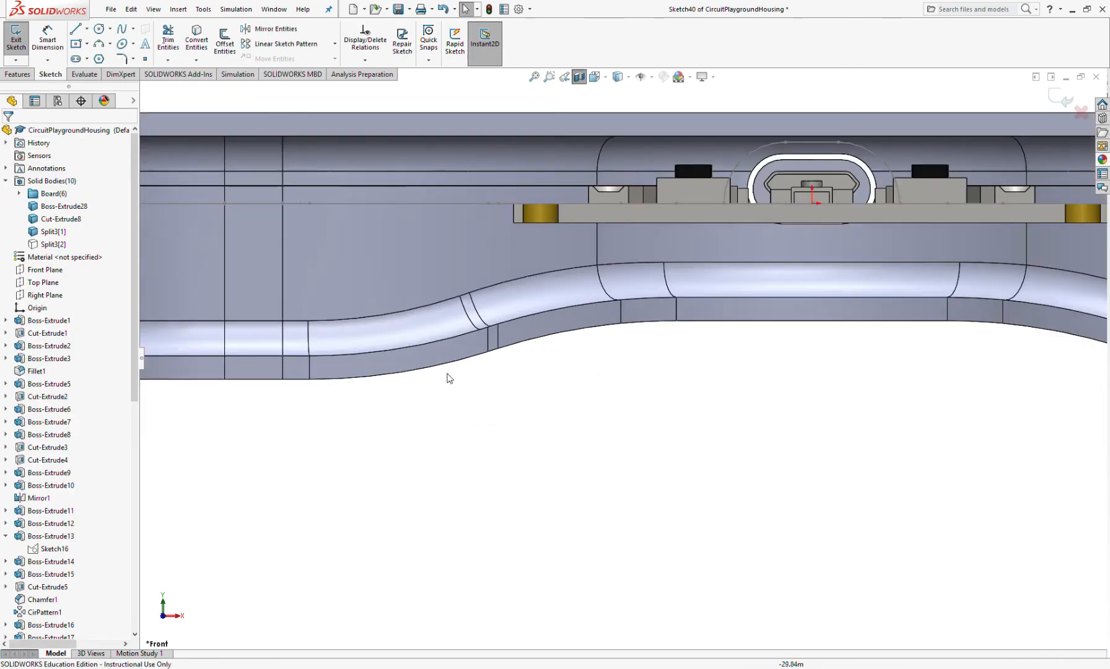
scroll(355, 389, up, 4)
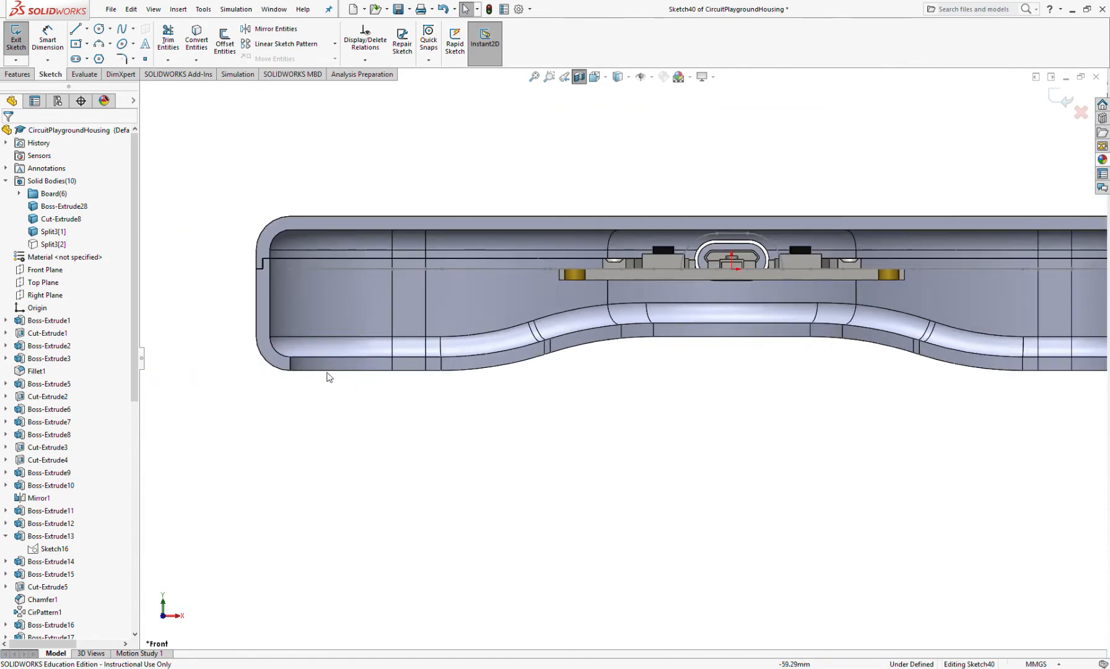
scroll(322, 372, down, 5)
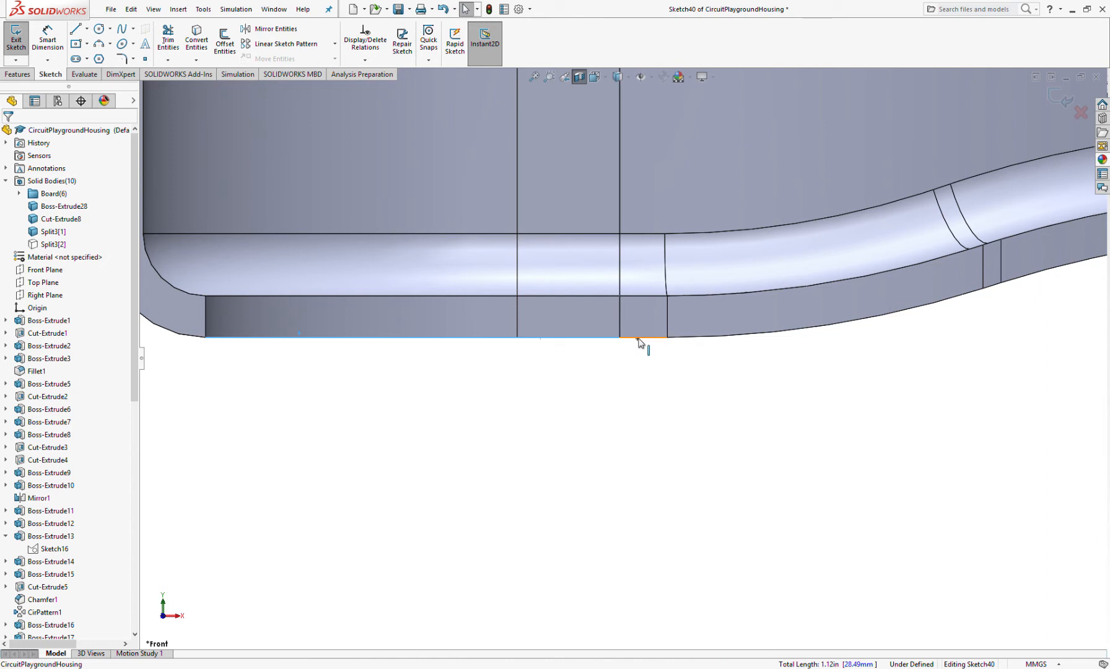
scroll(808, 339, up, 5)
scroll(659, 347, down, 5)
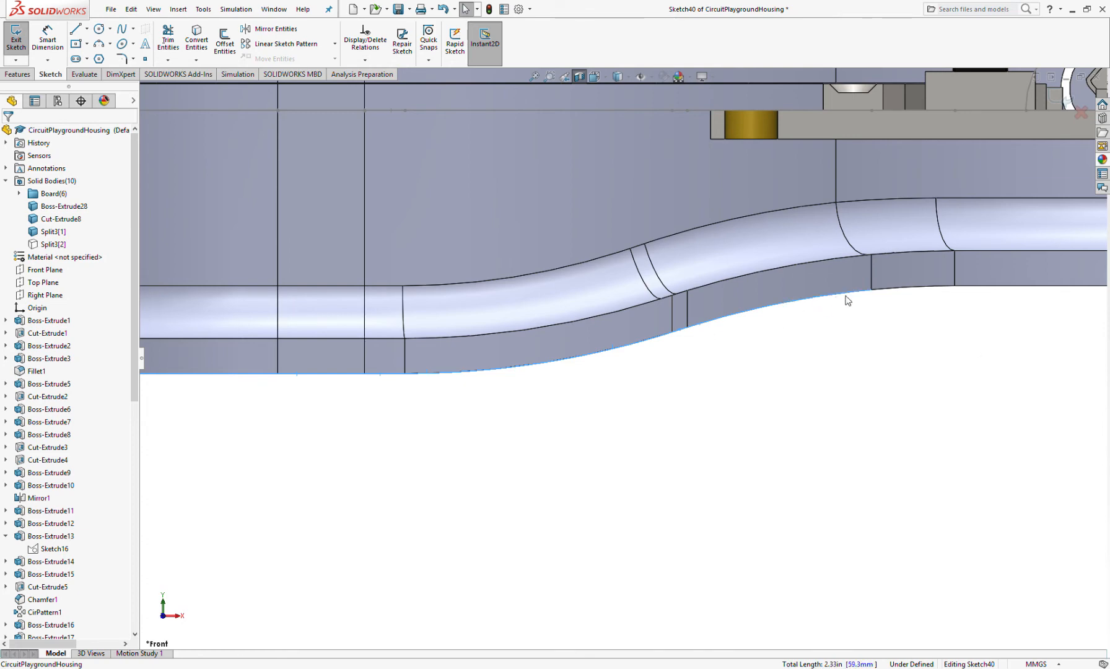
scroll(940, 305, up, 6)
scroll(870, 331, down, 5)
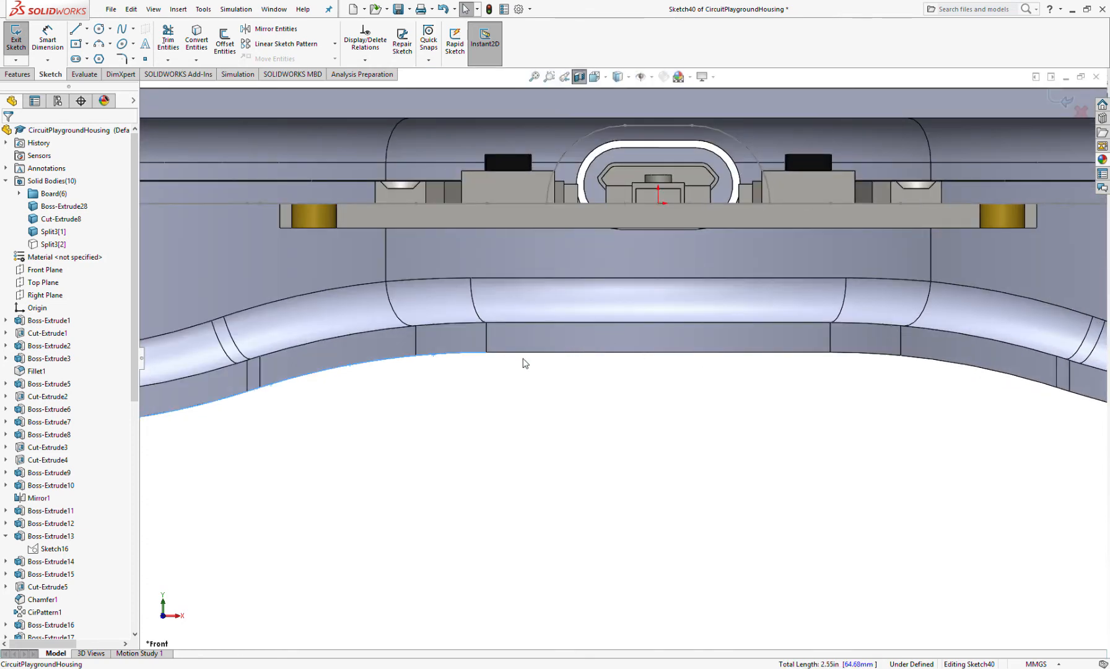
click(843, 358)
scroll(900, 386, up, 2)
scroll(837, 376, down, 4)
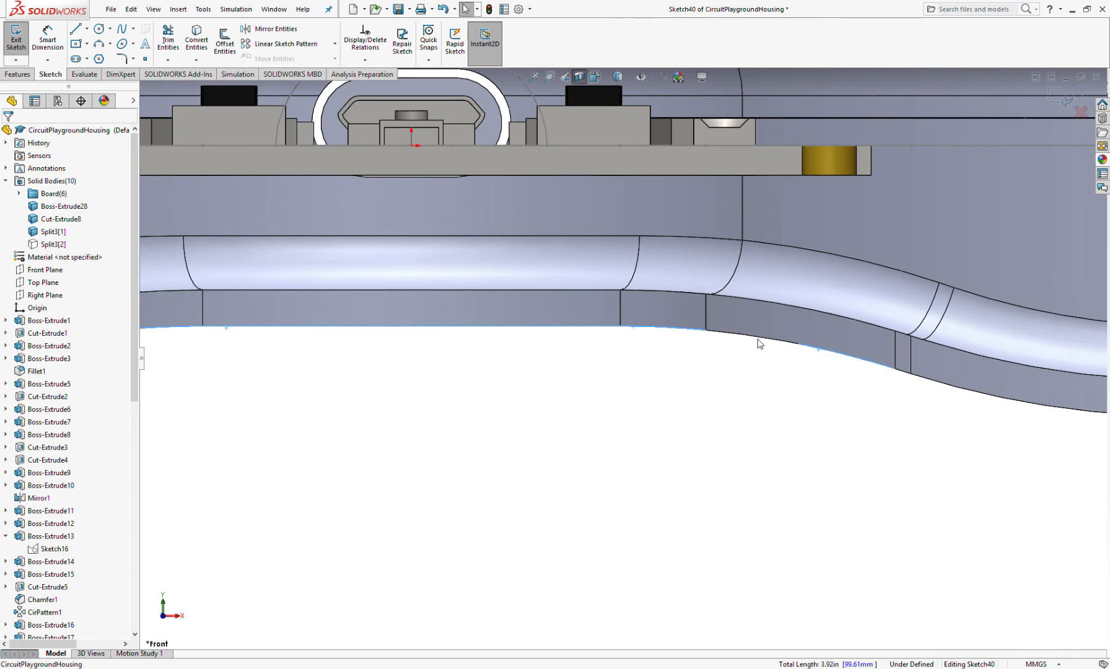
scroll(793, 365, up, 4)
scroll(712, 365, down, 4)
click(618, 336)
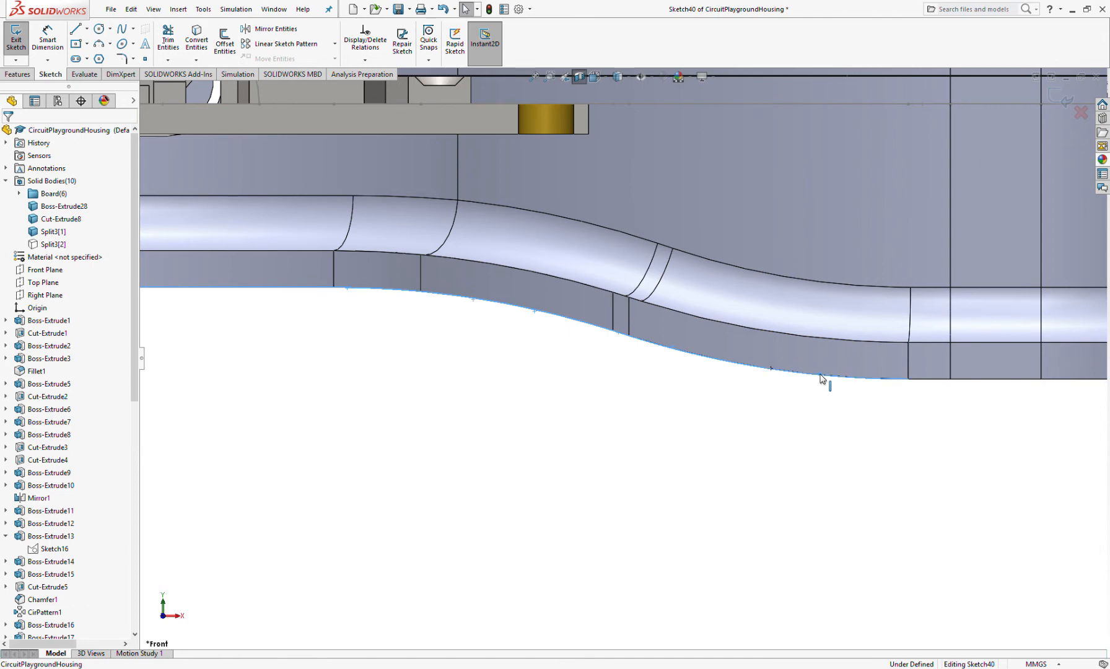
scroll(821, 378, up, 4)
scroll(864, 386, down, 4)
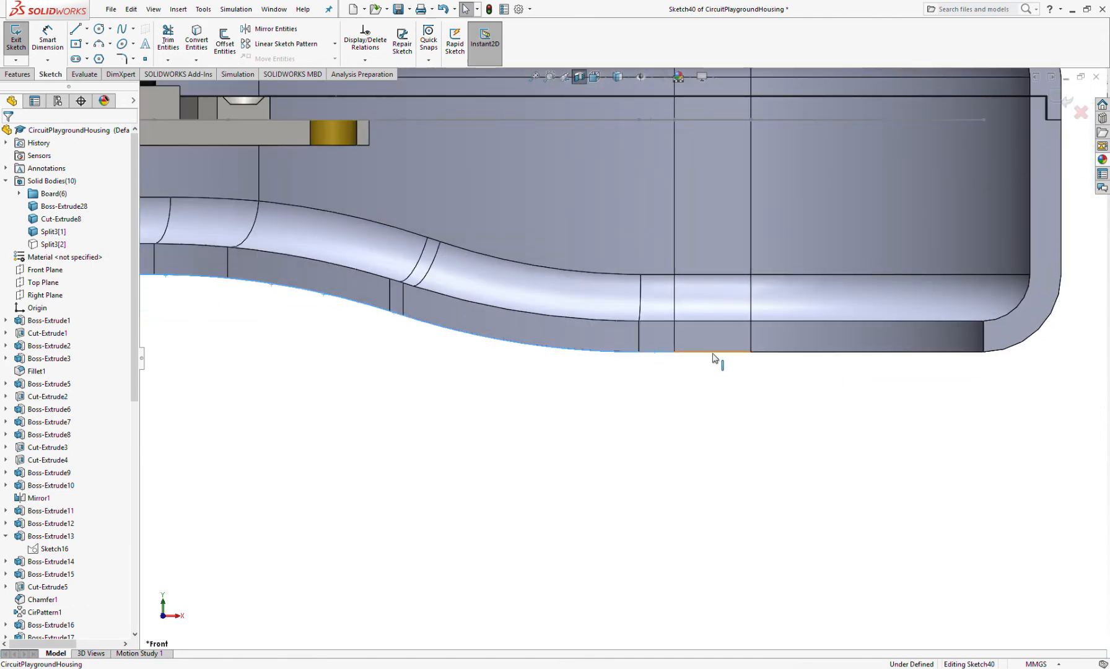
scroll(771, 355, up, 6)
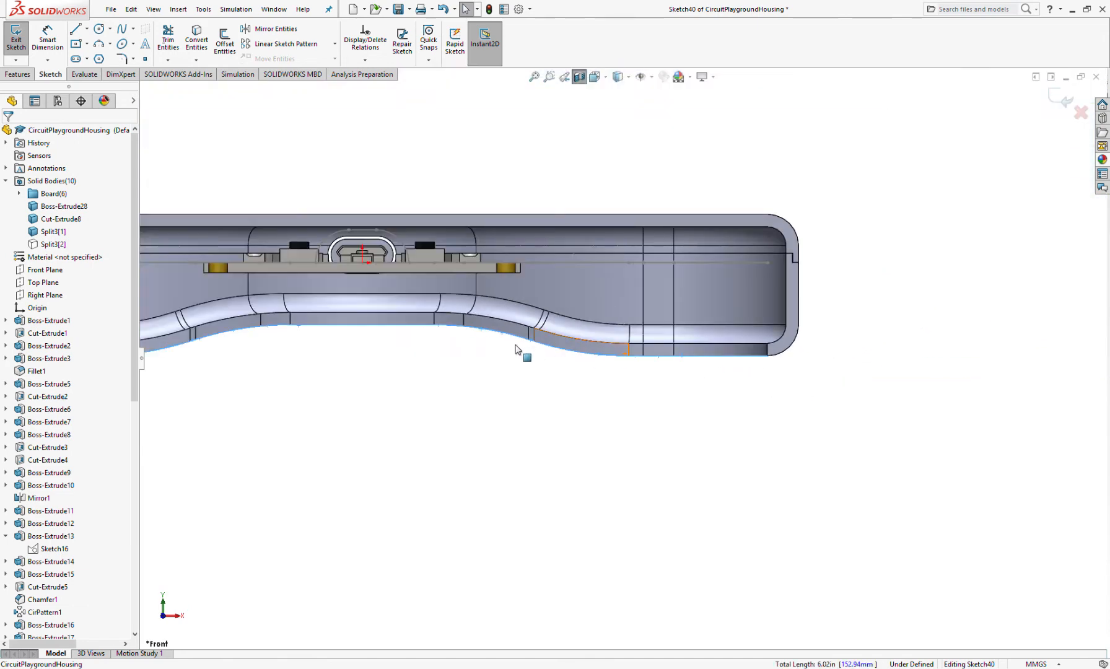
click(196, 51)
Offset the converted underside chain 1 mm into the housing using the reversed direction, keeping the base curves as solid geometry.
scroll(525, 369, down, 6)
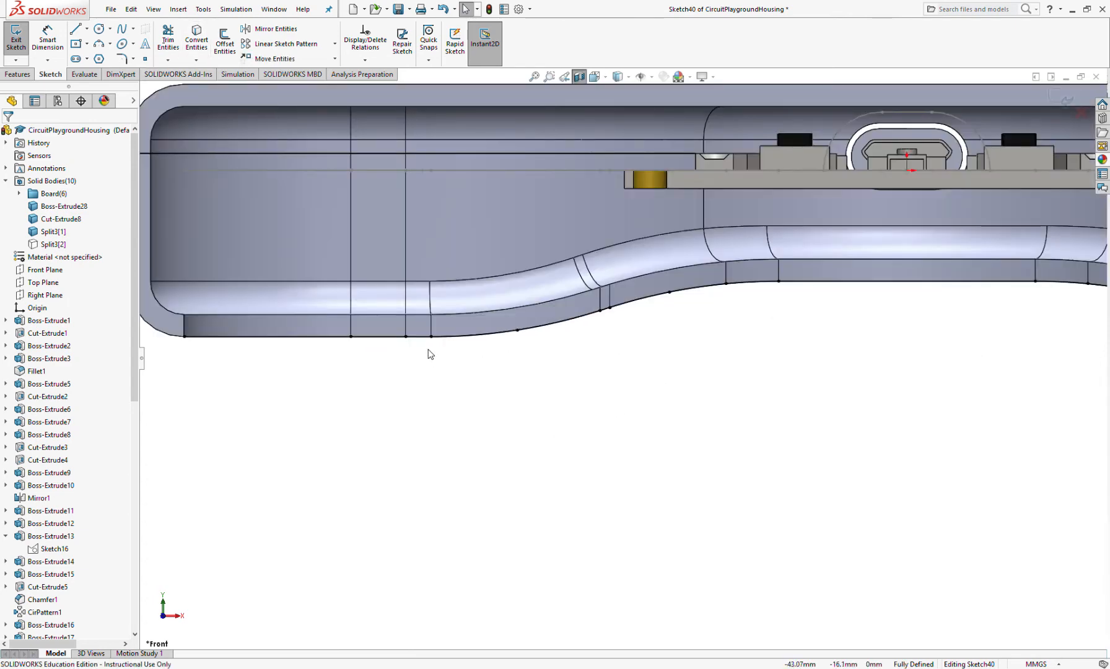
scroll(384, 325, up, 3)
scroll(250, 93, down, 3)
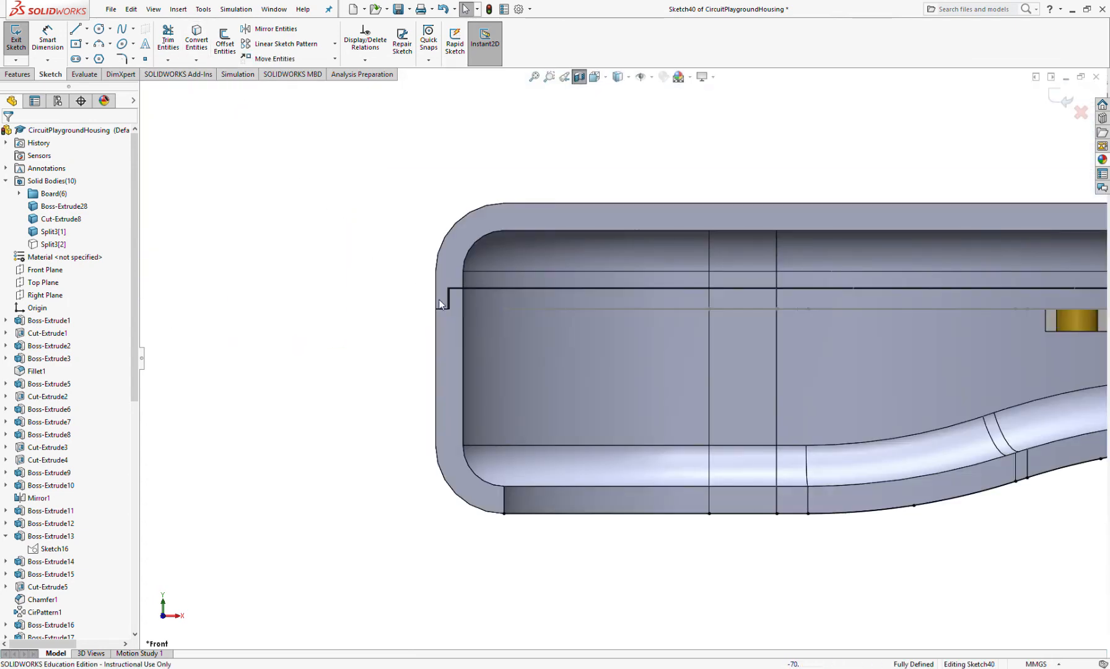
scroll(617, 474, up, 2)
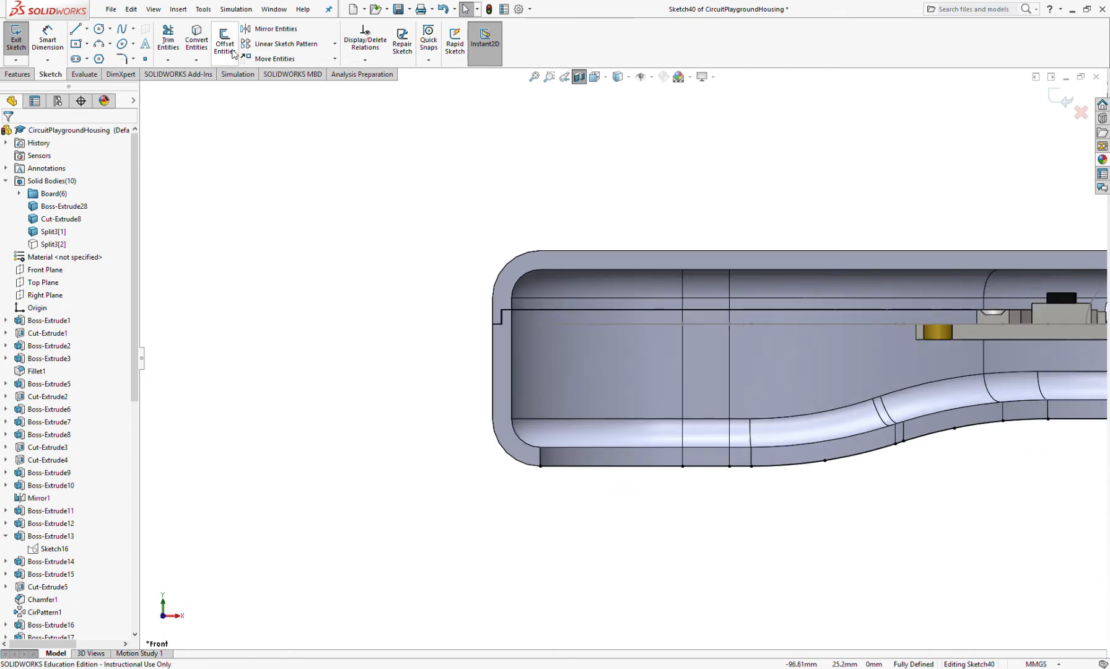
click(234, 55)
click(607, 464)
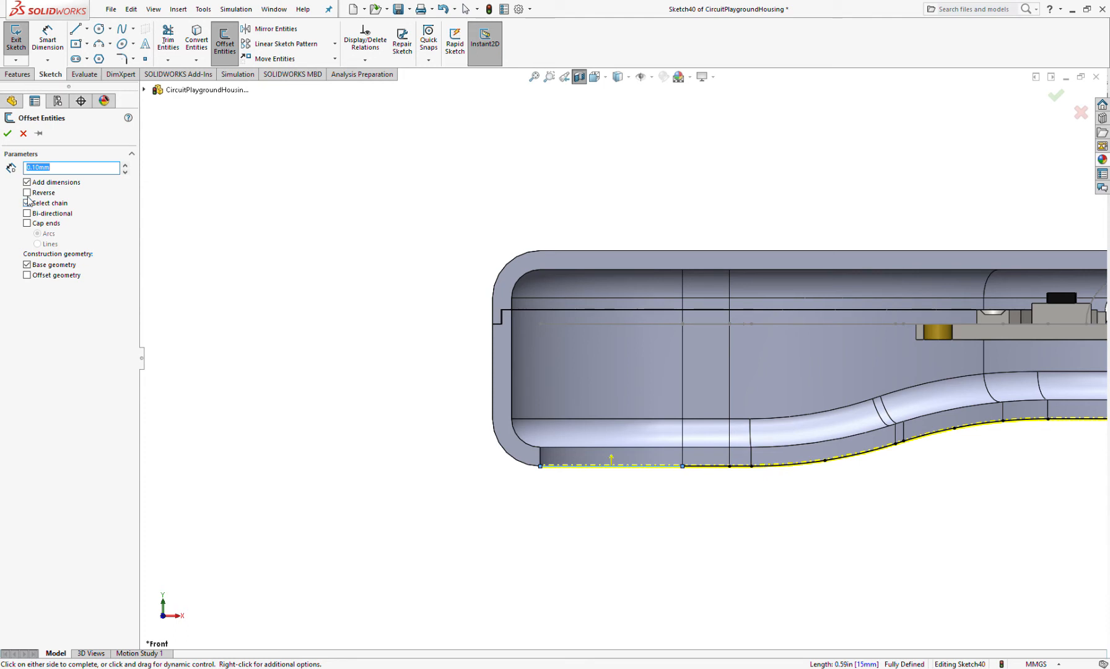
text(1)
key(Return)
scroll(774, 489, down, 2)
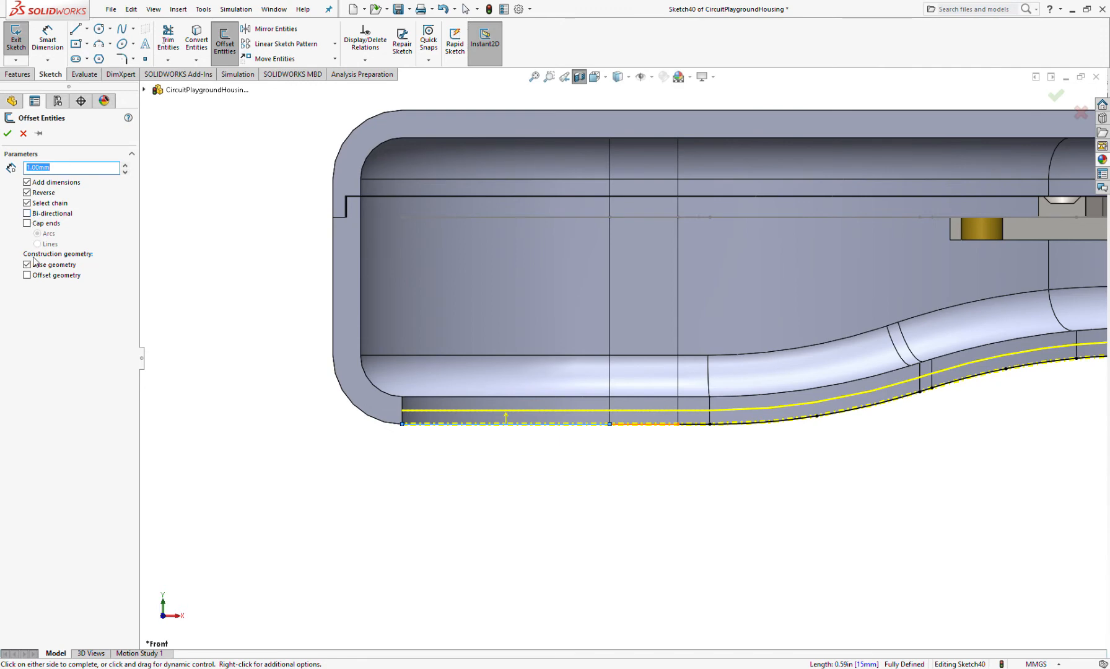
click(8, 133)
Close the positive-X end of the profile with a vertical line between the endpoints of the offset and base chains.
scroll(661, 428, up, 5)
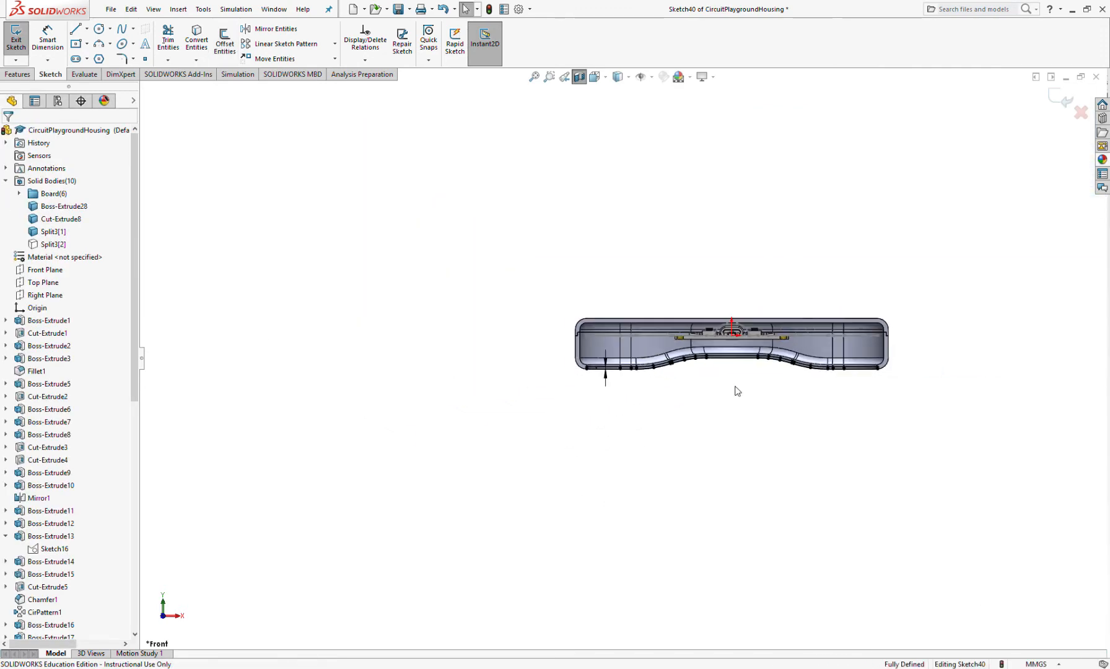
scroll(838, 365, down, 10)
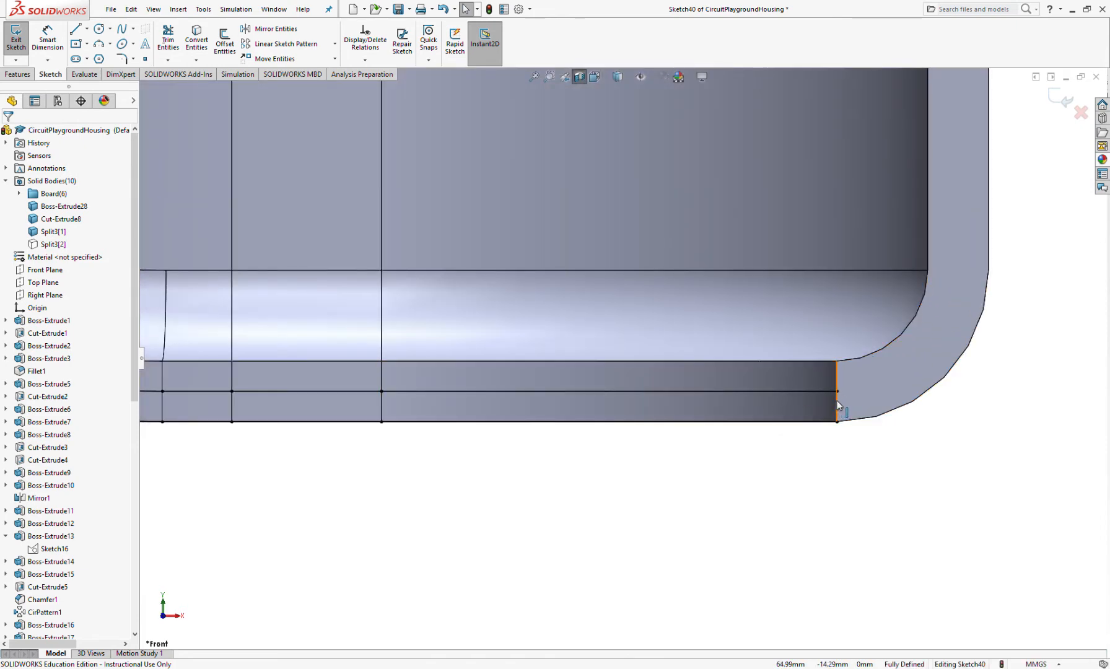
mouse_move(798, 488)
middle_down()
mouse_move(785, 433)
mouse_move(788, 498)
middle_up()
scroll(788, 498, down, 8)
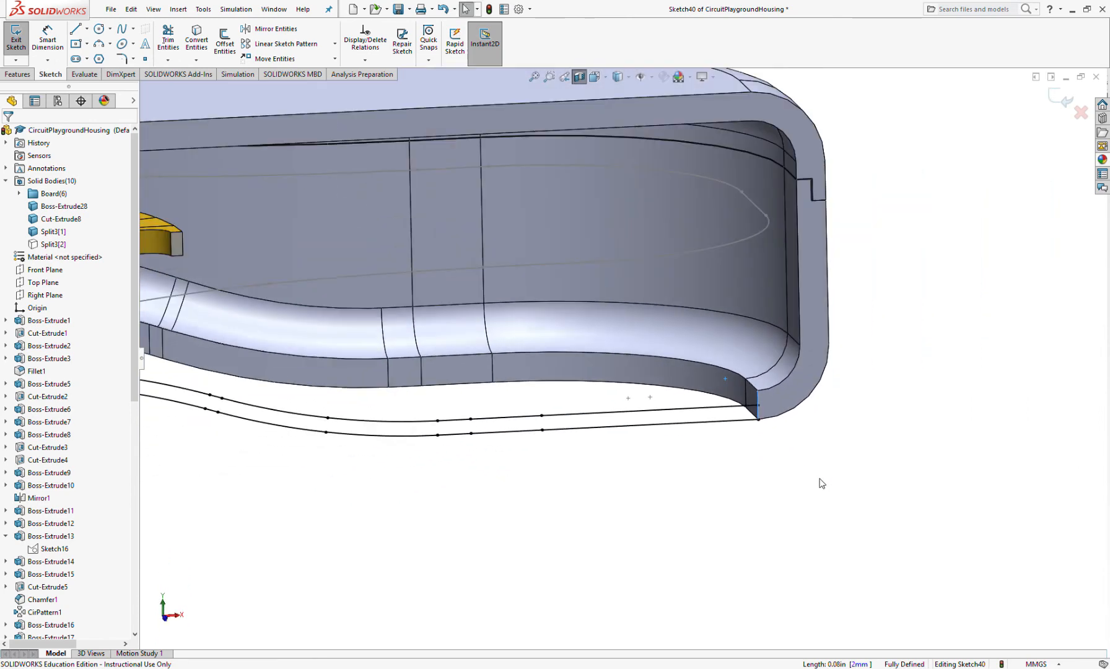
scroll(651, 389, up, 10)
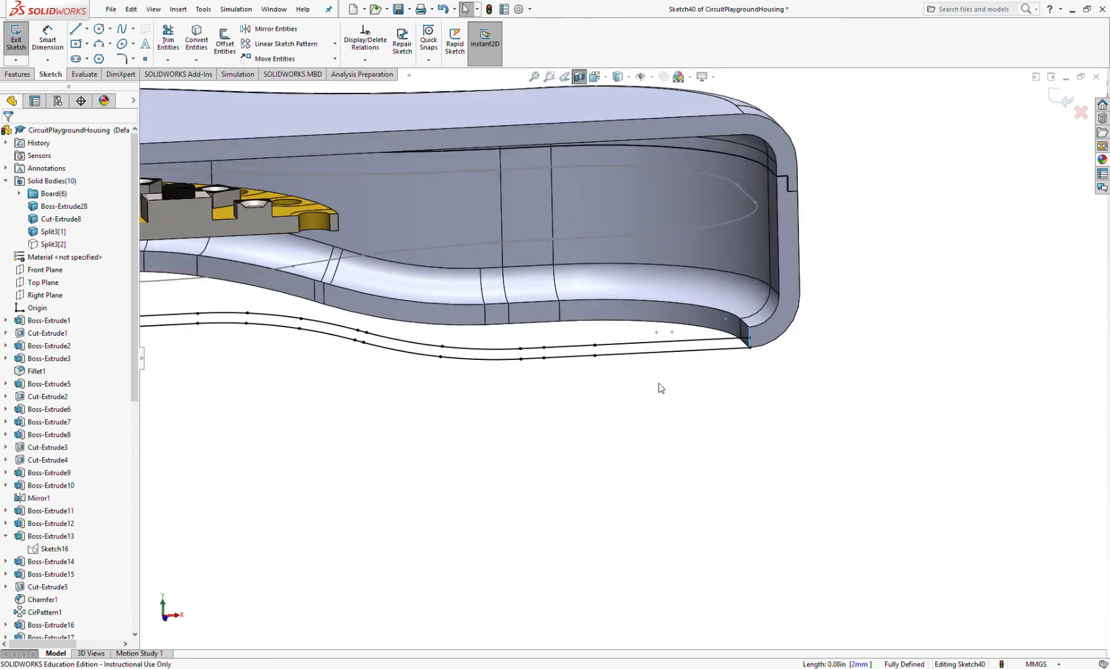
middle_drag(728, 347, 703, 379)
scroll(645, 303, down, 3)
scroll(581, 377, down, 3)
middle_drag(581, 377, 427, 352)
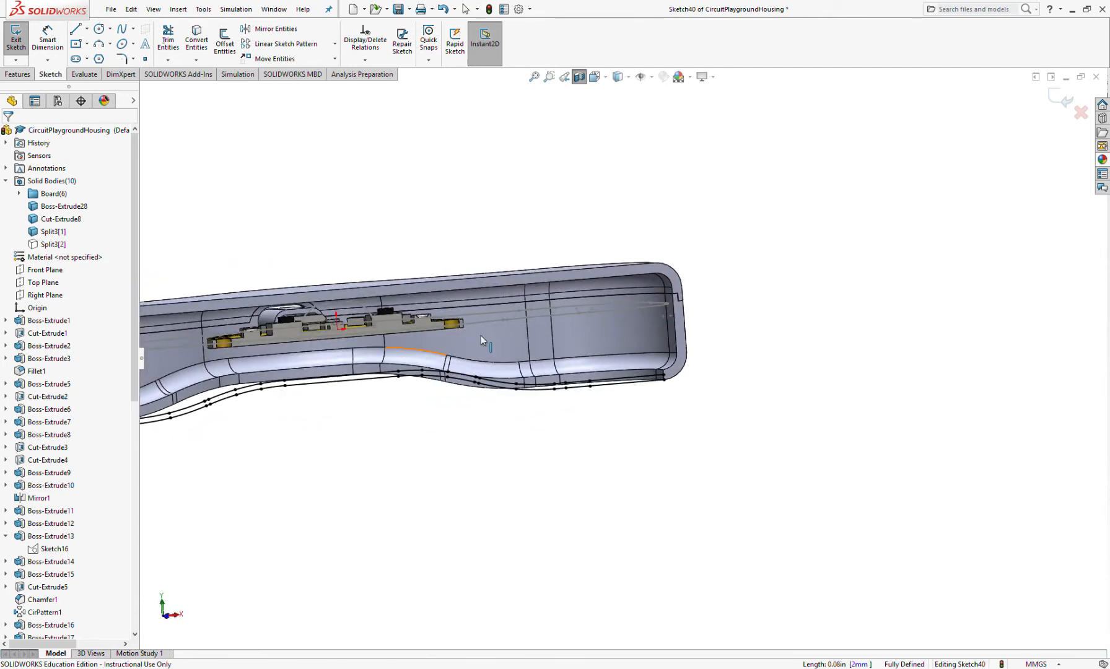
scroll(421, 280, down, 6)
scroll(711, 421, up, 7)
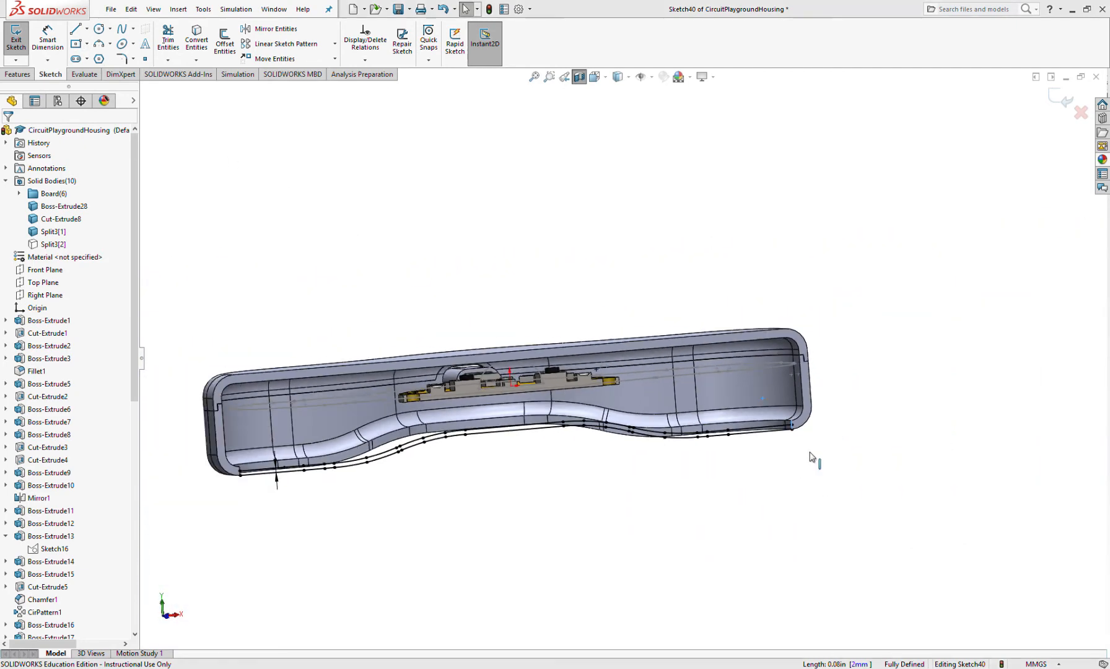
scroll(816, 452, down, 6)
scroll(717, 445, down, 2)
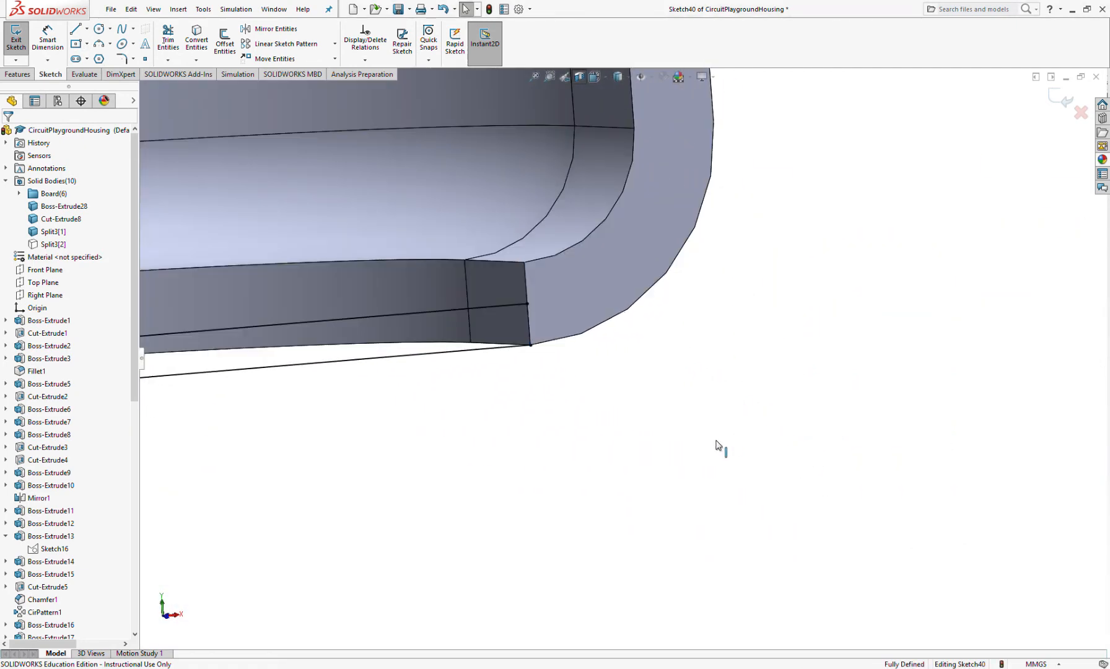
click(75, 30)
drag(527, 303, 530, 344)
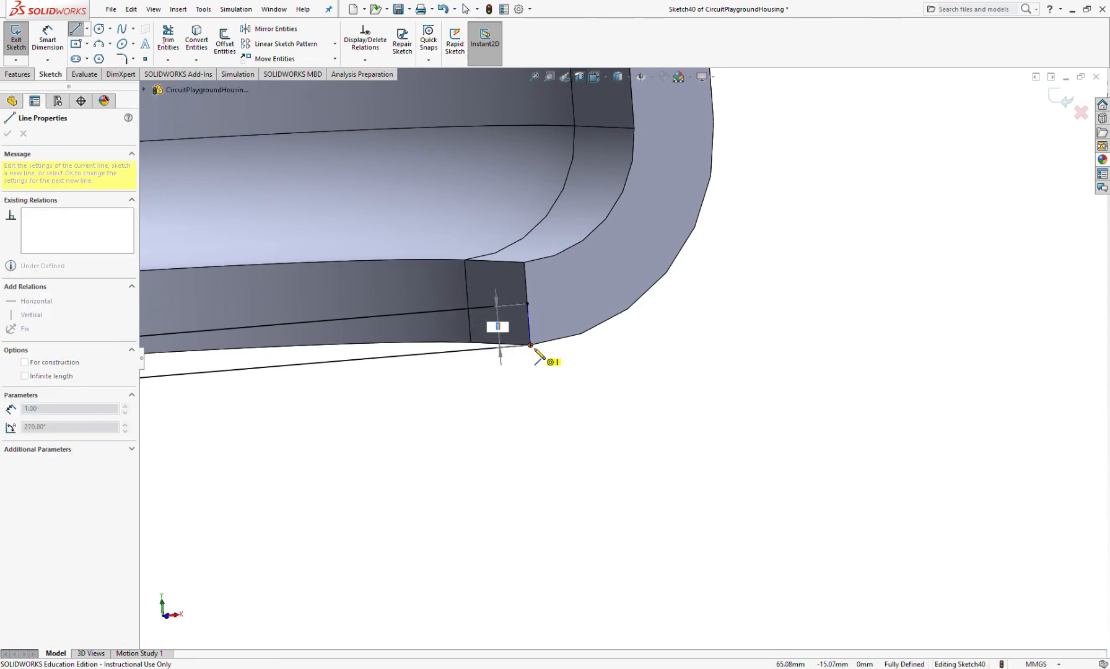
key(Escape)
Close the profile's negative-X end with a vertical line between the two chain endpoints and check the closed strip across the opening.
scroll(427, 402, up, 10)
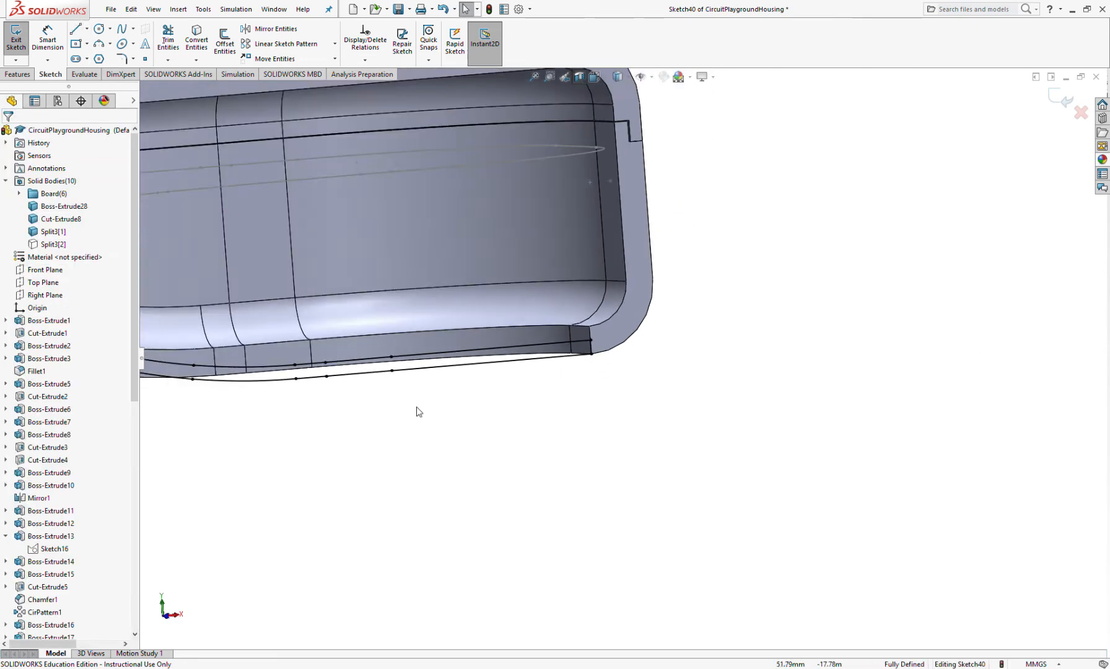
click(74, 30)
scroll(540, 359, down, 10)
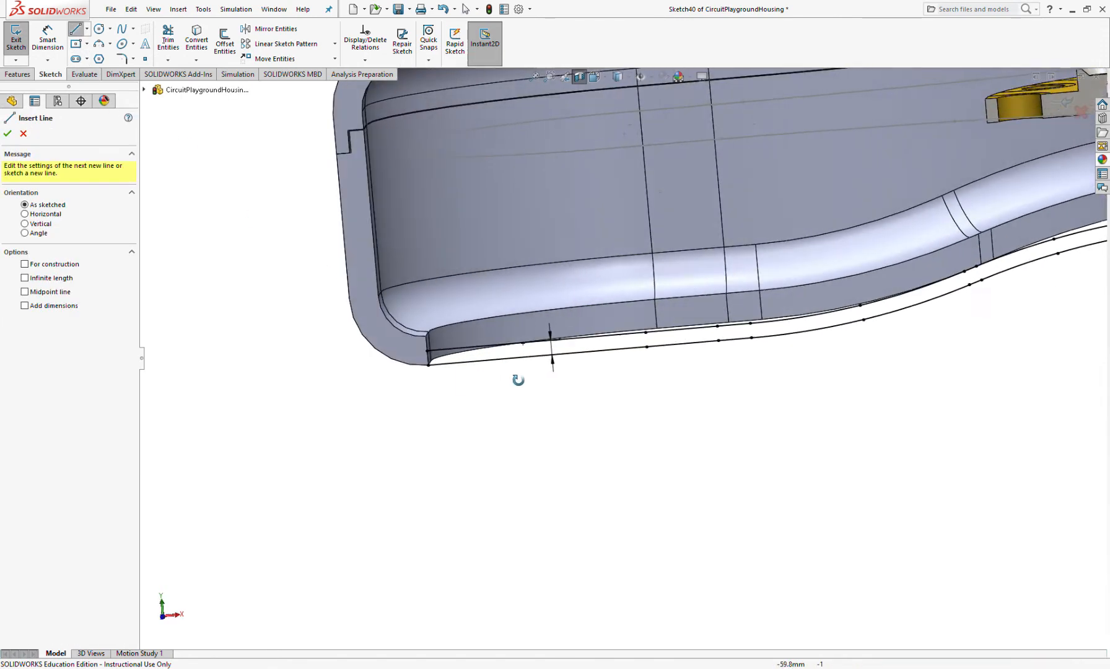
scroll(478, 369, down, 3)
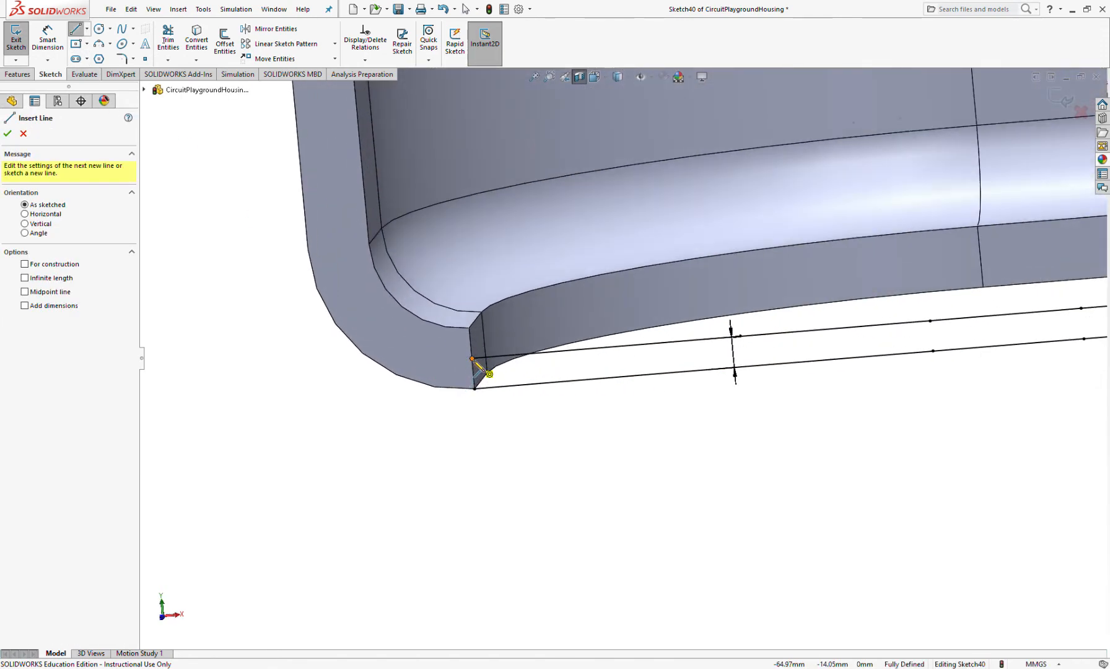
click(474, 388)
key(Escape)
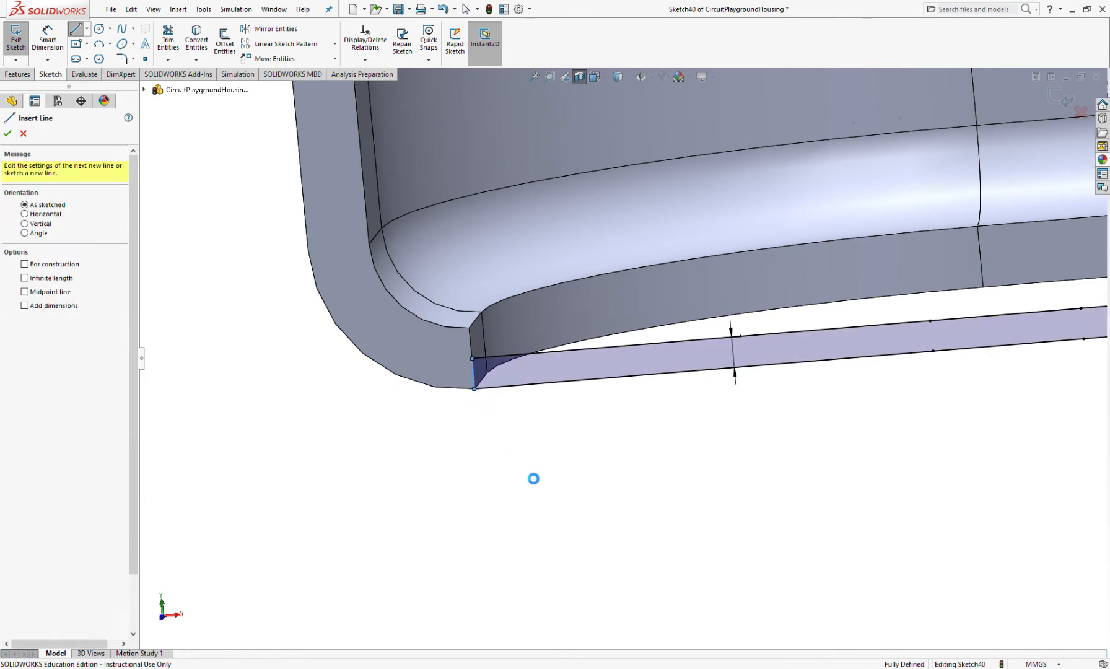
scroll(545, 464, up, 5)
scroll(681, 433, up, 3)
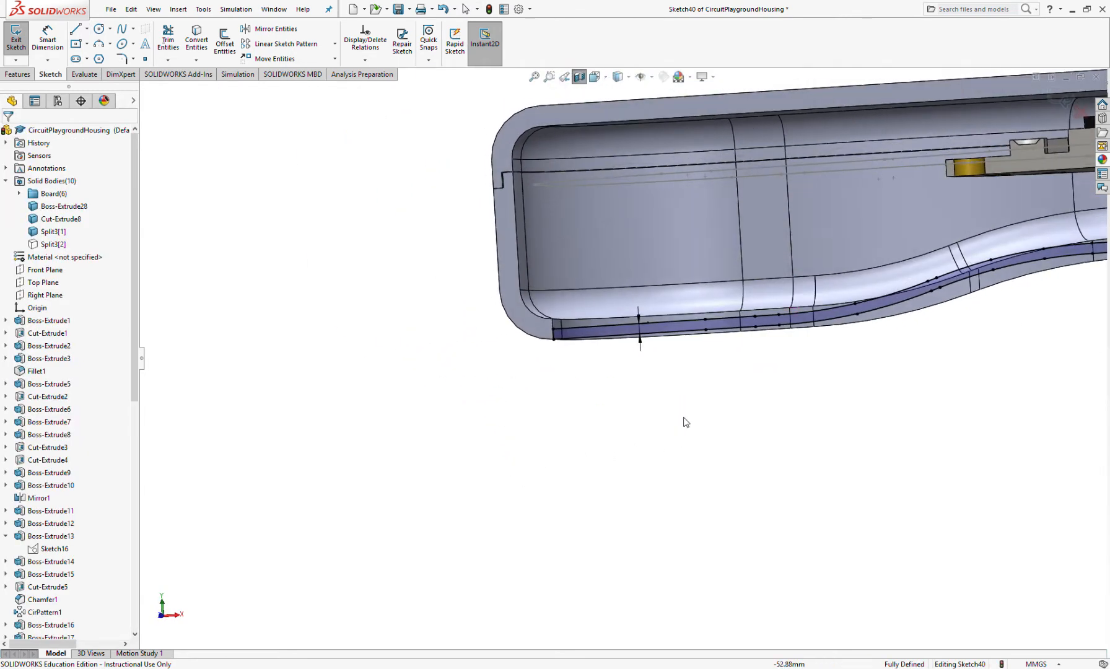
scroll(693, 403, up, 2)
scroll(753, 347, up, 3)
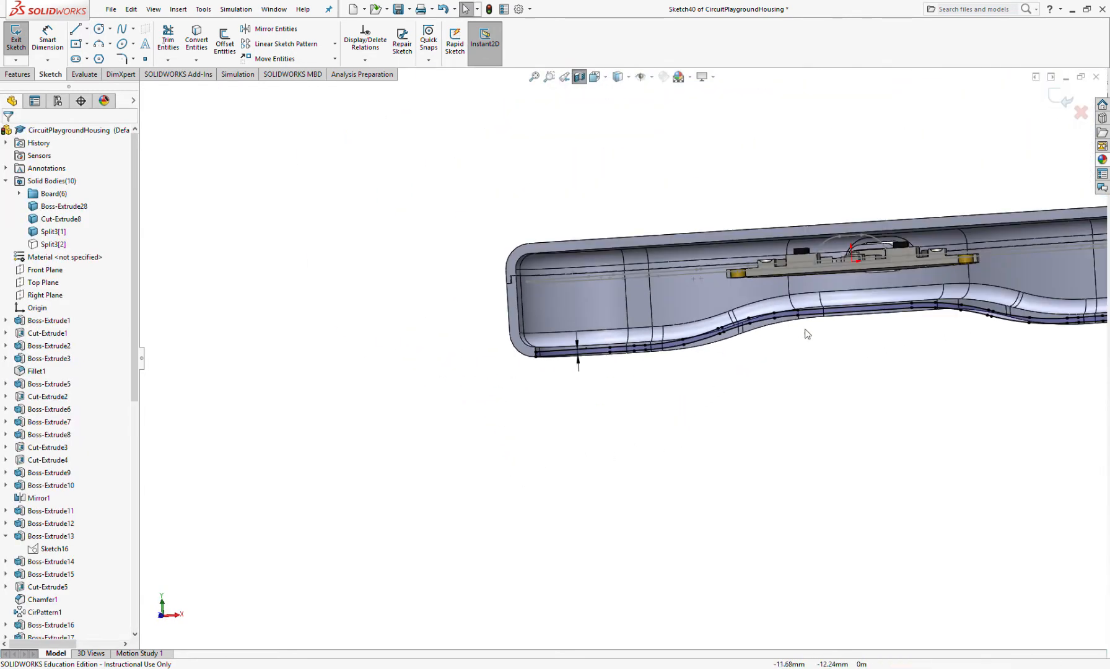
middle_drag(716, 368, 687, 397)
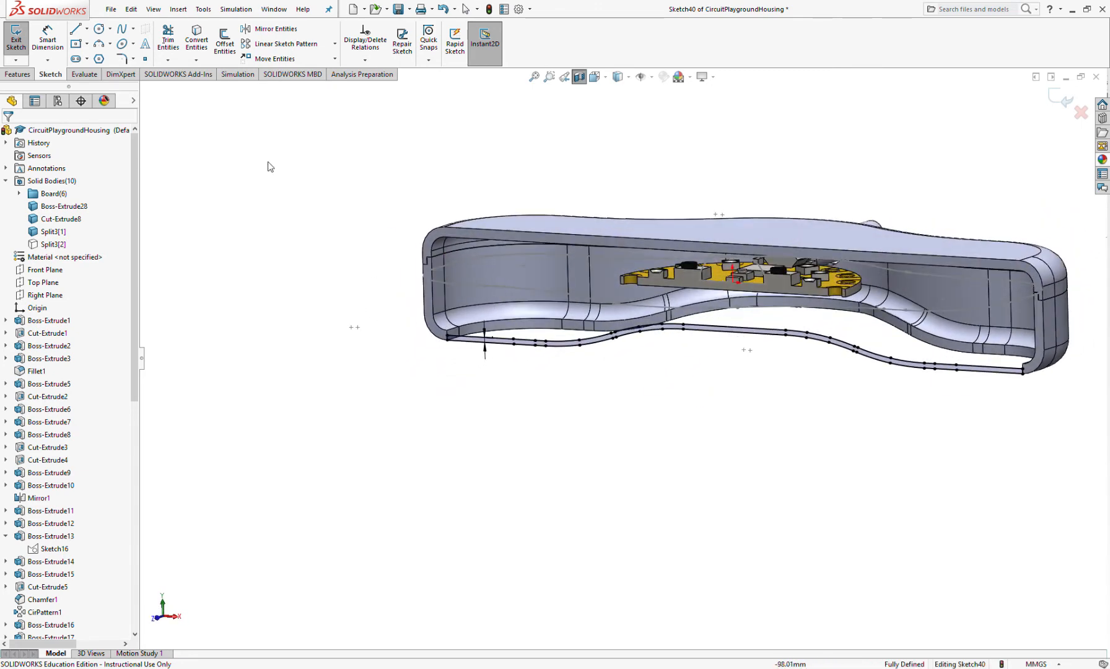
Examine the closed 1 mm strip profile across the housing's sectioned underside opening from several angles.
click(17, 74)
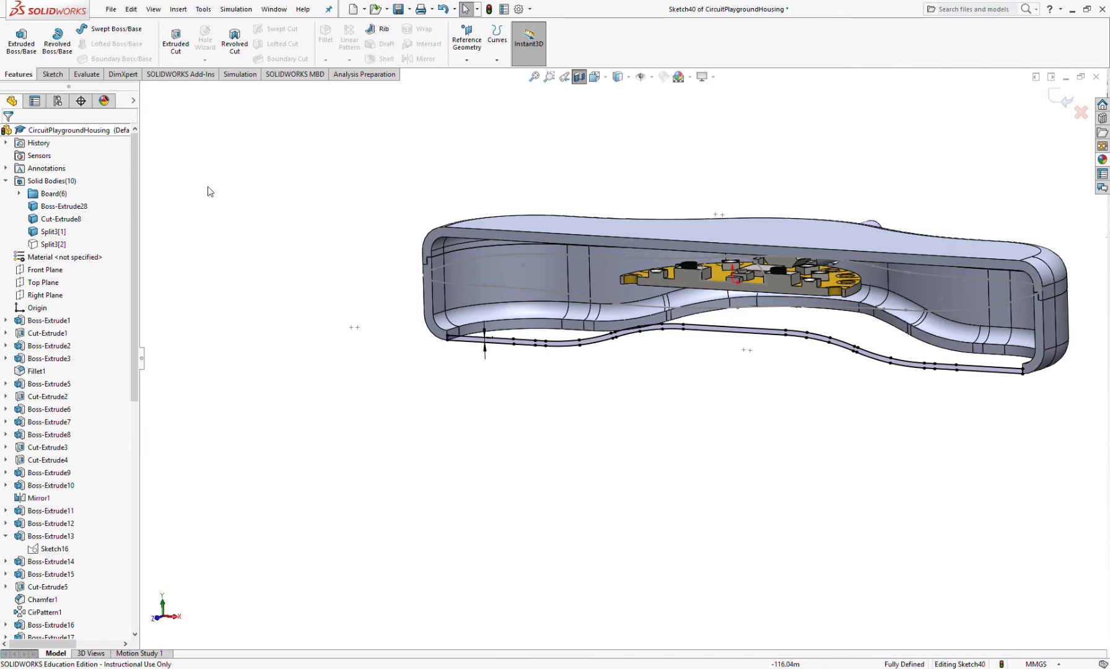
scroll(511, 365, down, 2)
middle_drag(547, 350, 477, 330)
middle_drag(403, 313, 463, 302)
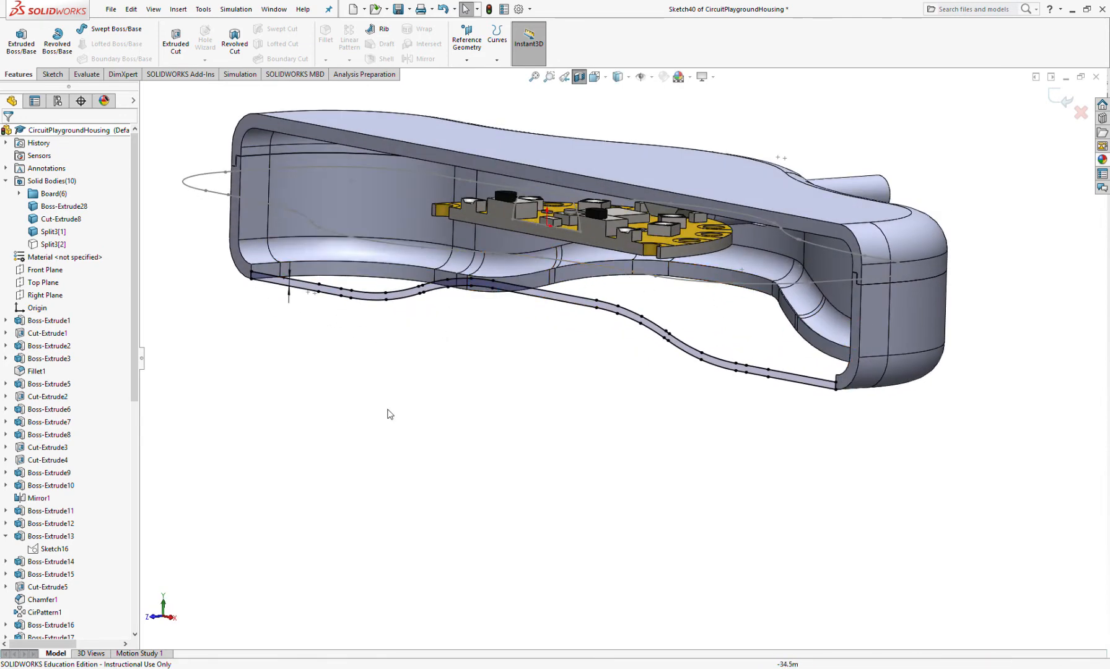
middle_drag(483, 390, 543, 352)
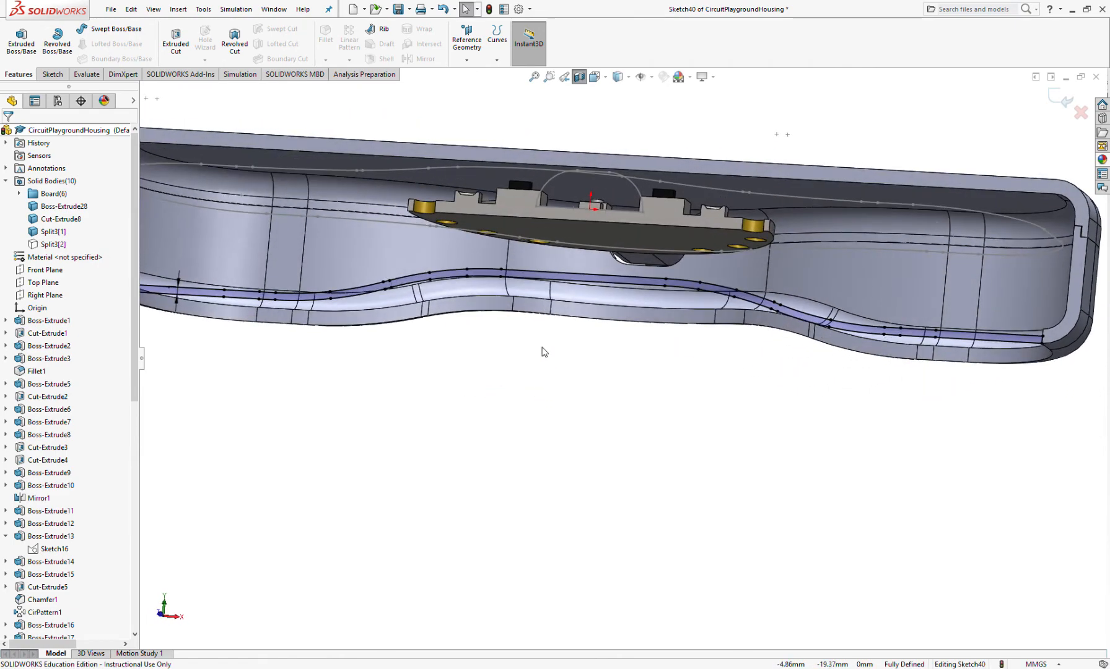
middle_drag(668, 388, 697, 440)
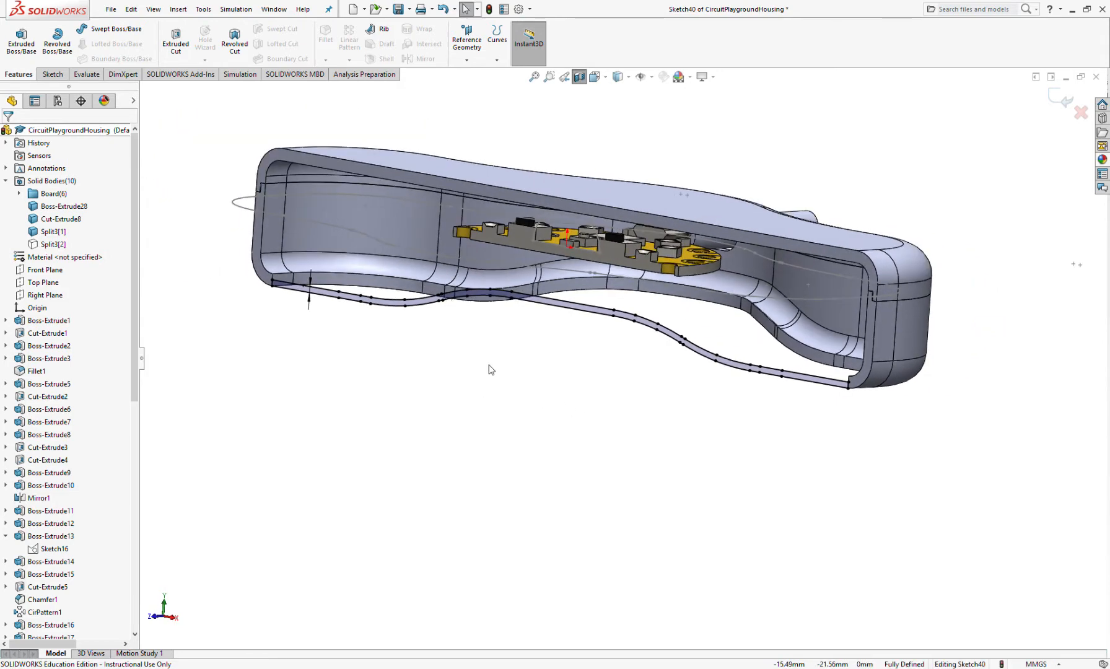
scroll(87, 508, down, 6)
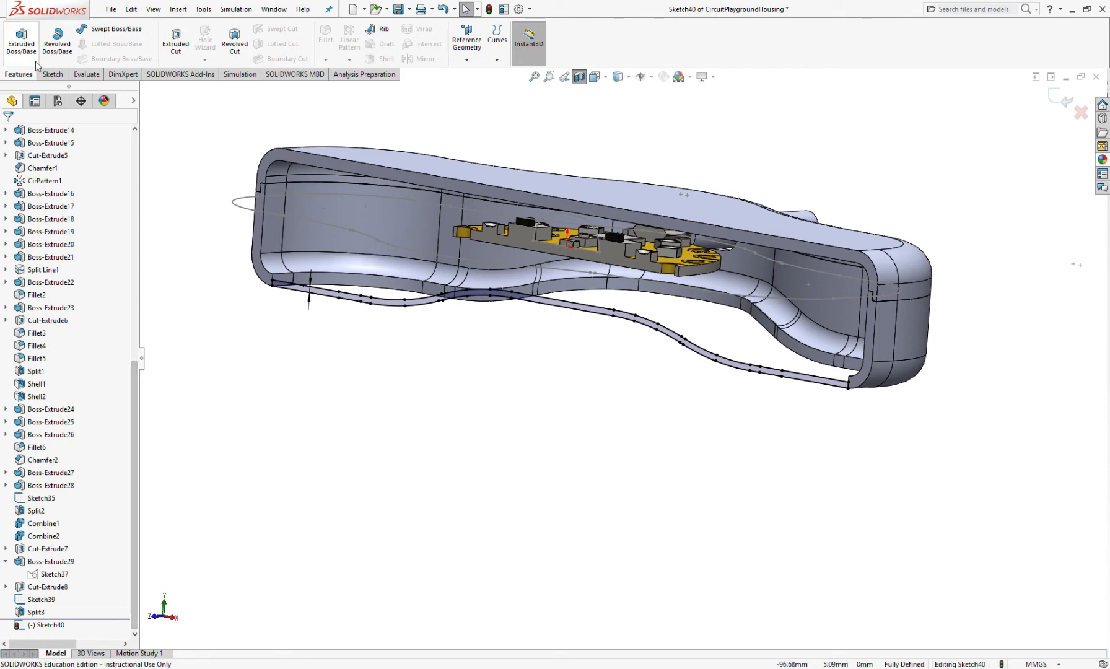
click(21, 38)
middle_drag(403, 300, 396, 335)
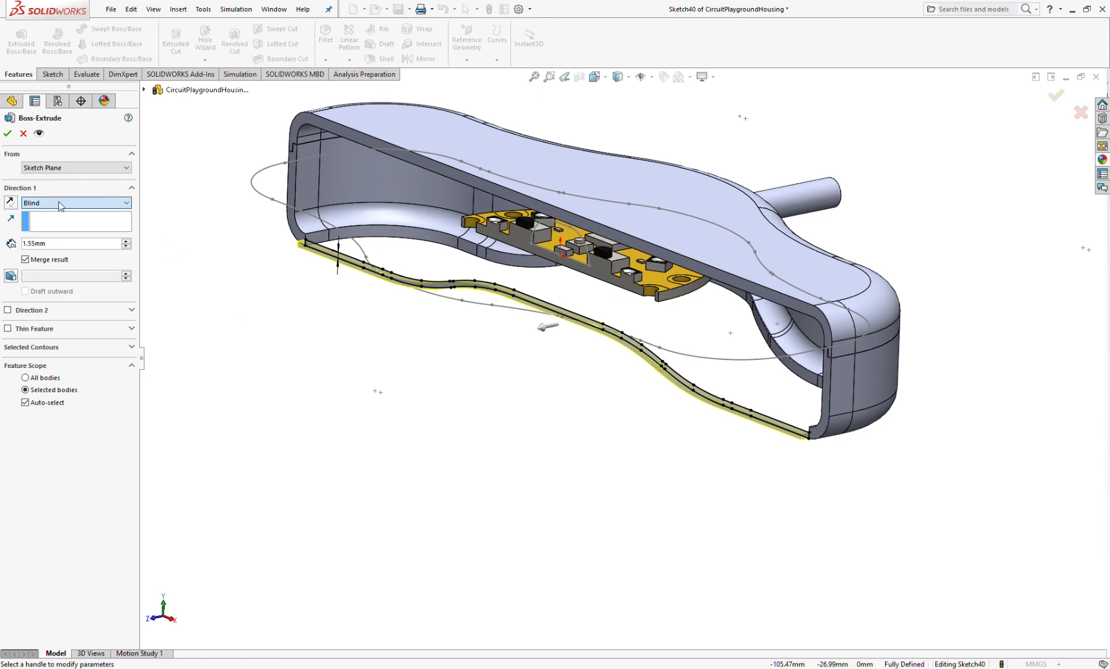
scroll(541, 310, down, 5)
scroll(533, 304, up, 4)
scroll(602, 332, up, 3)
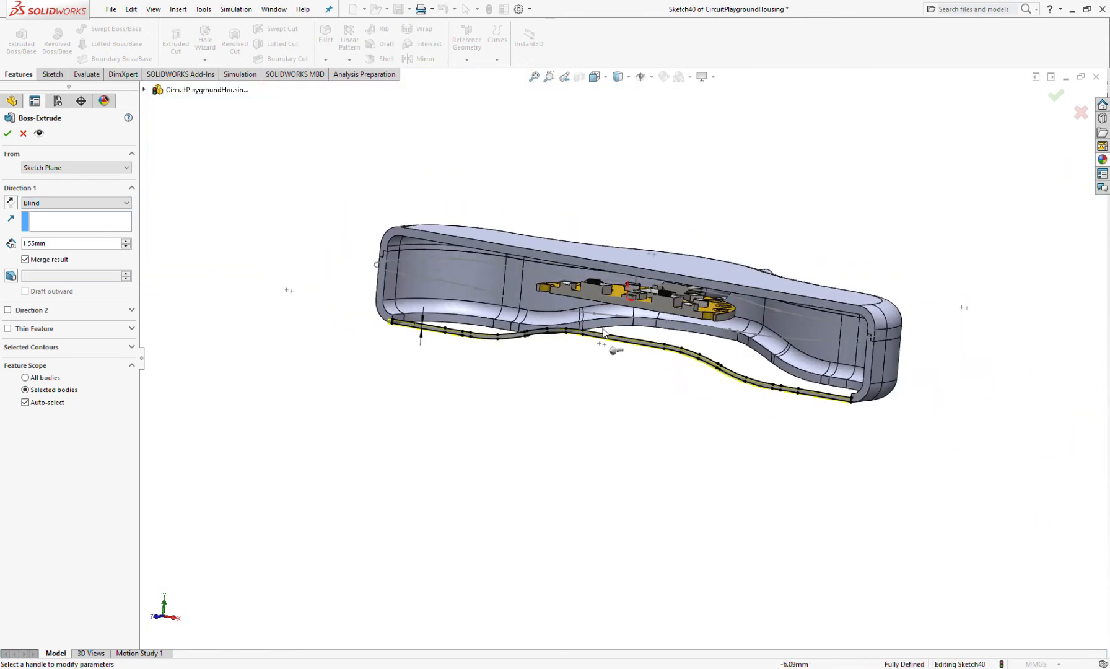
scroll(601, 331, down, 3)
click(620, 369)
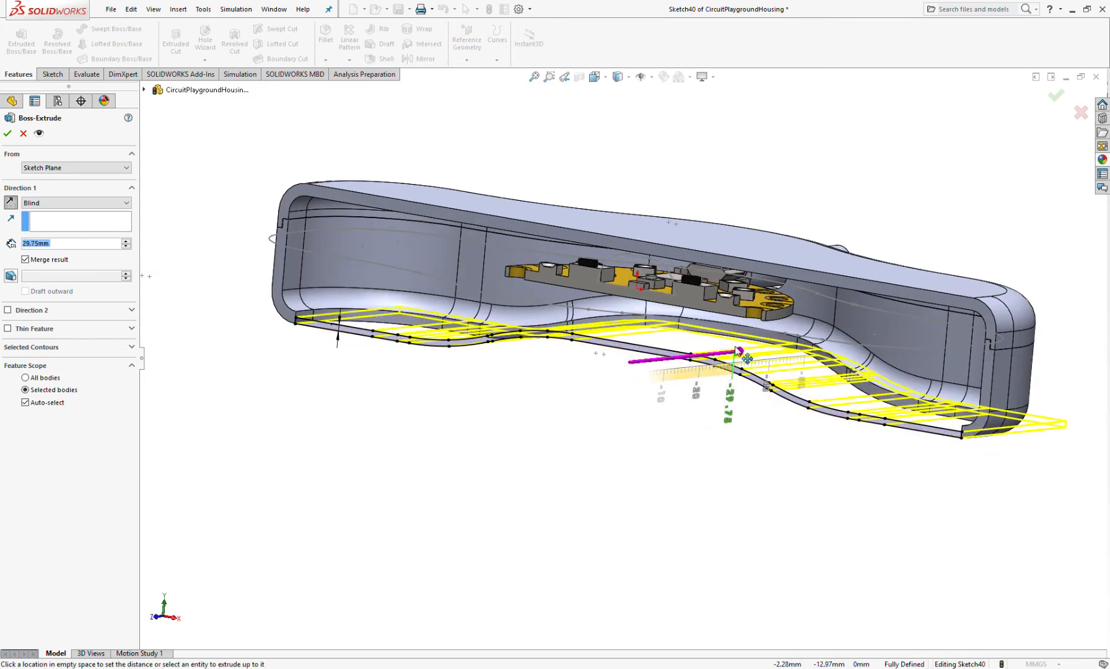
click(721, 357)
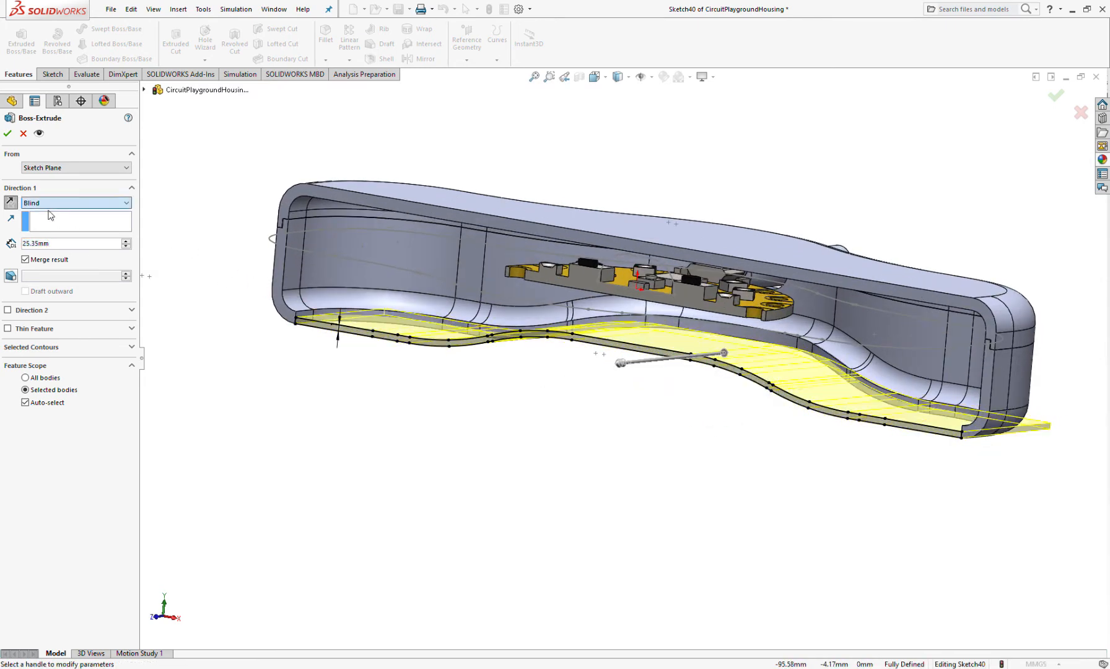
click(49, 258)
click(412, 324)
middle_drag(271, 328, 295, 170)
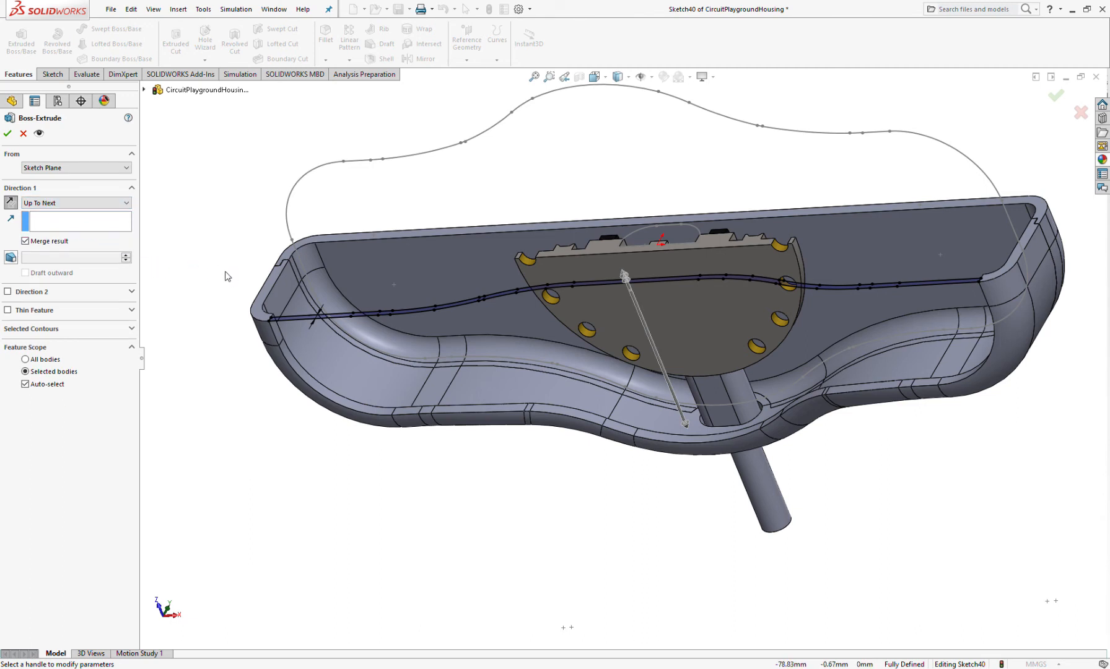
scroll(364, 263, up, 3)
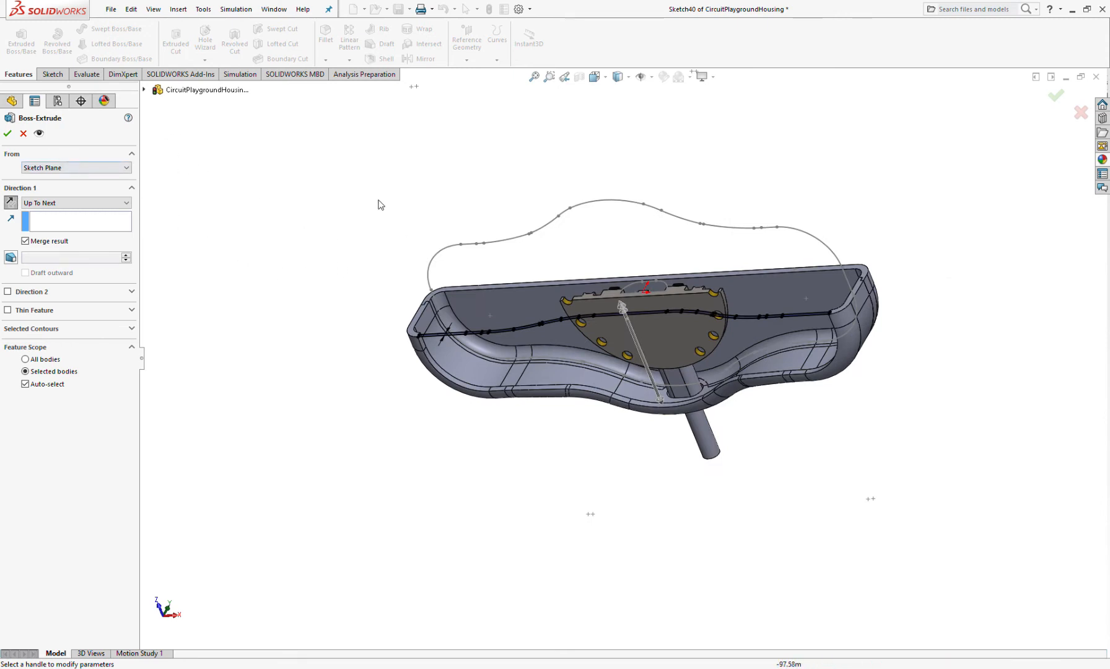
click(23, 133)
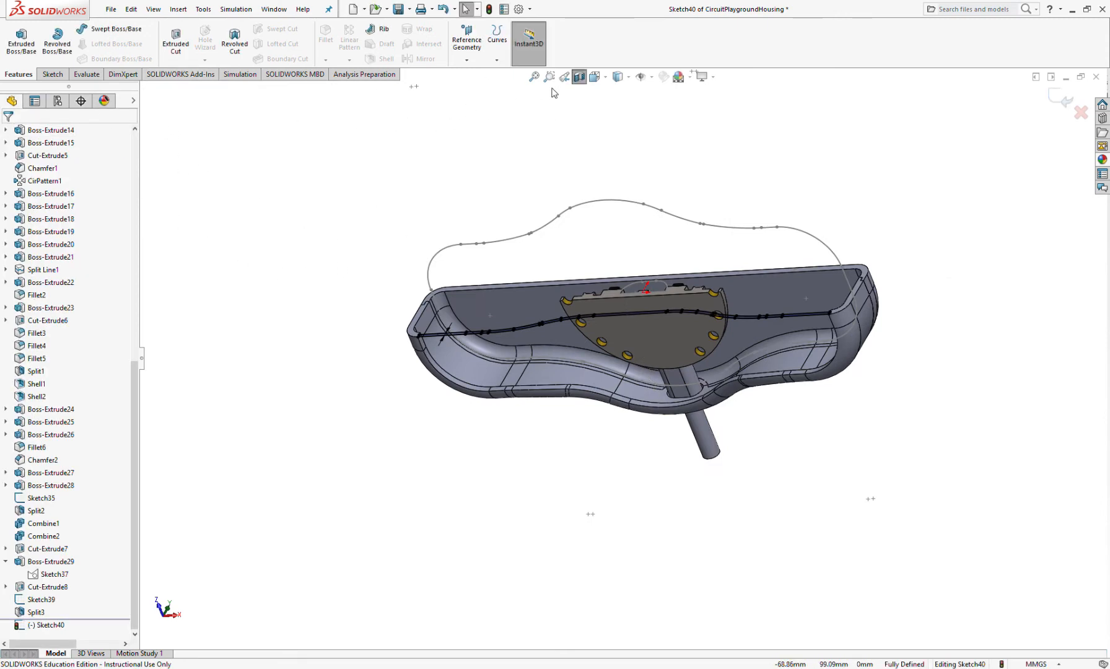
Turn off the section view and set up an unmerged extrusion of the strip profile up to the housing body Split3[1].
click(579, 76)
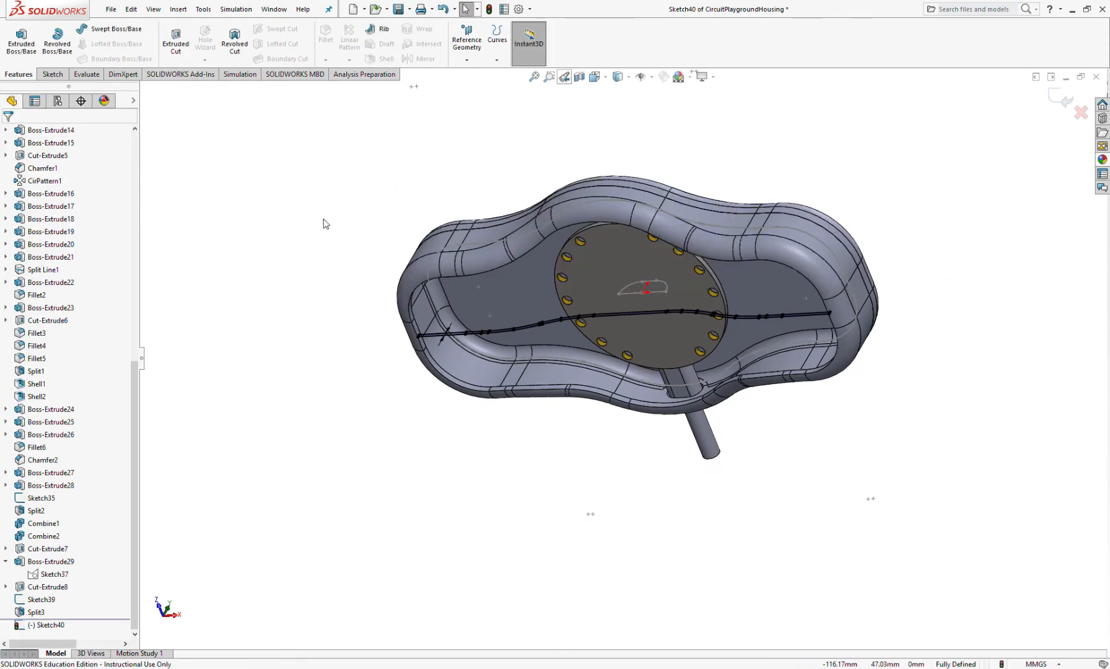
click(21, 41)
scroll(528, 333, down, 5)
middle_drag(500, 328, 359, 244)
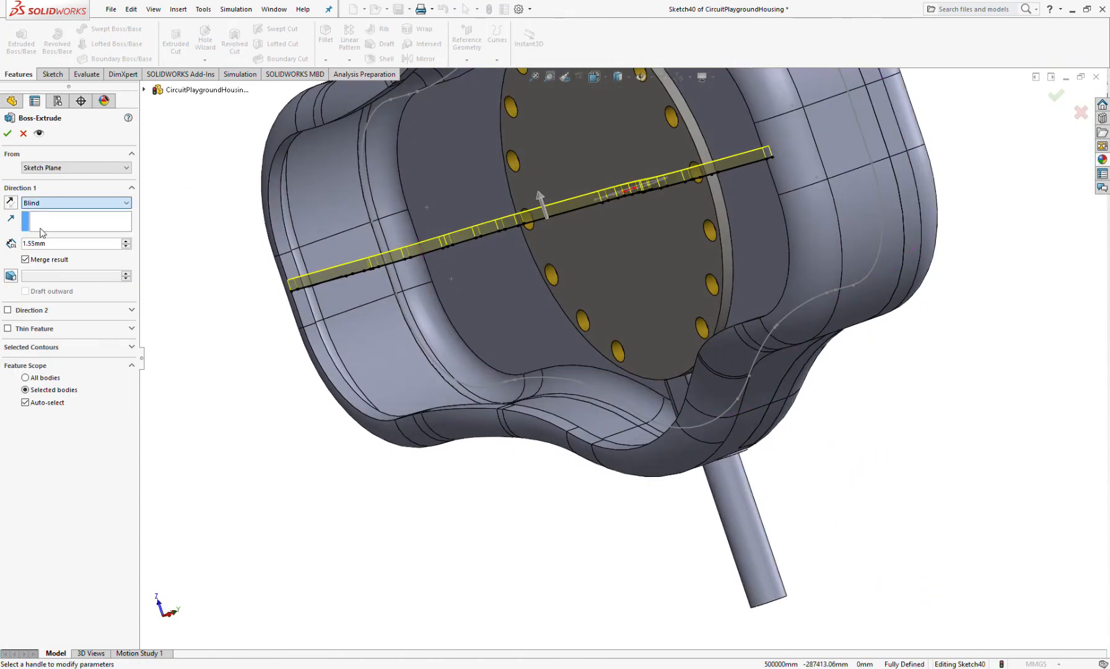
click(288, 253)
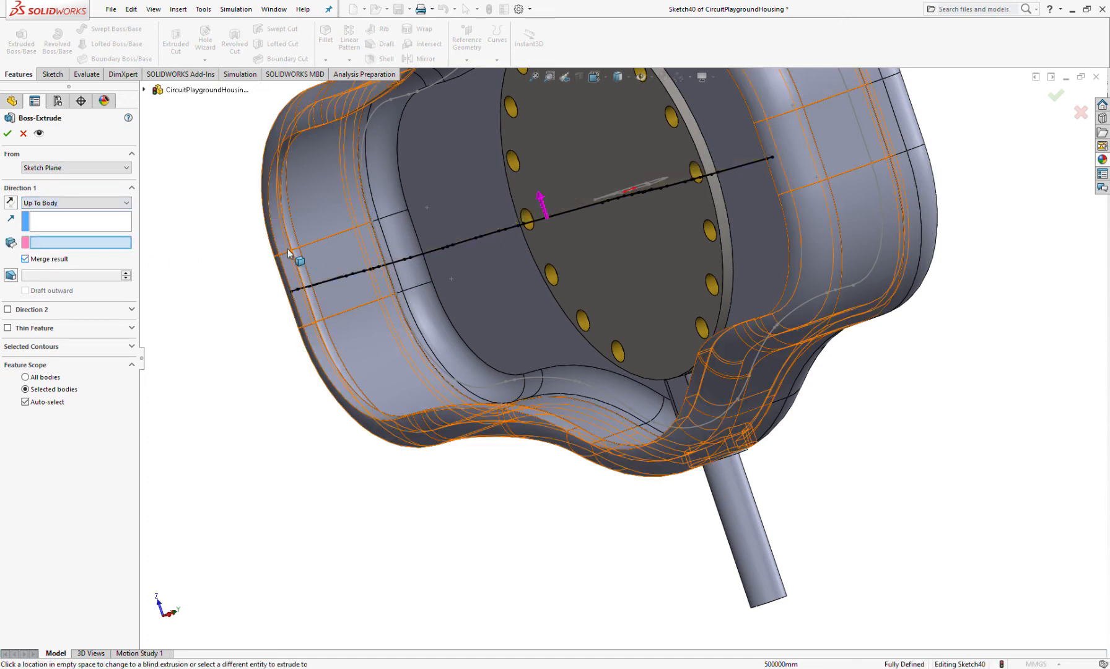
click(280, 265)
middle_drag(210, 270, 178, 225)
click(32, 260)
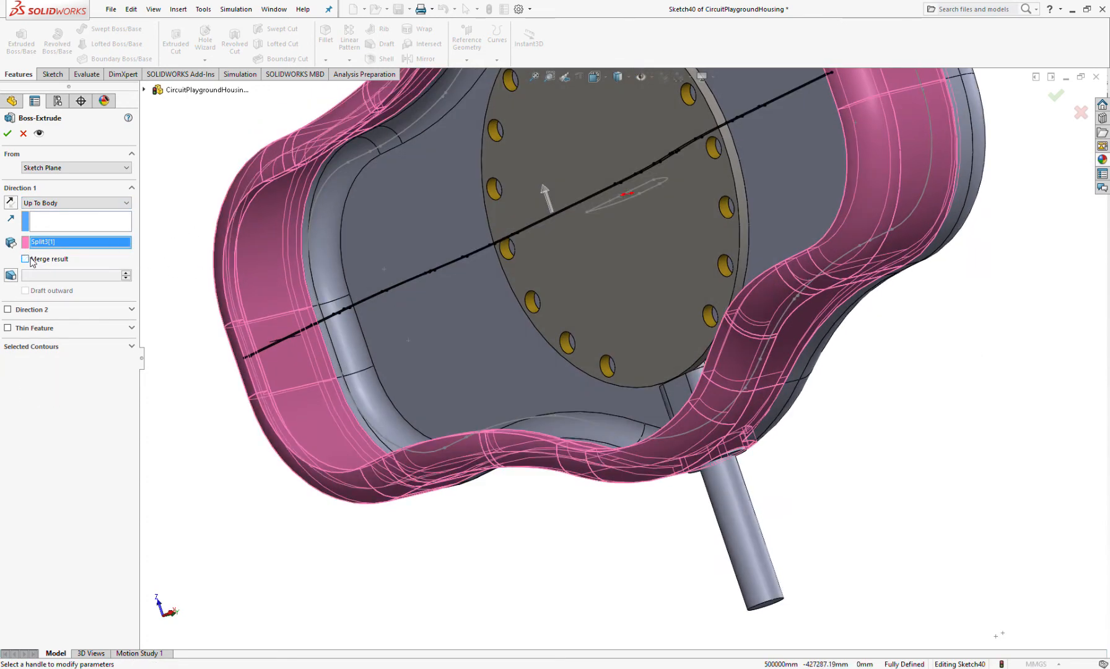
Try the Up To Next end condition for Direction 1 of the strip extrusion.
key(space)
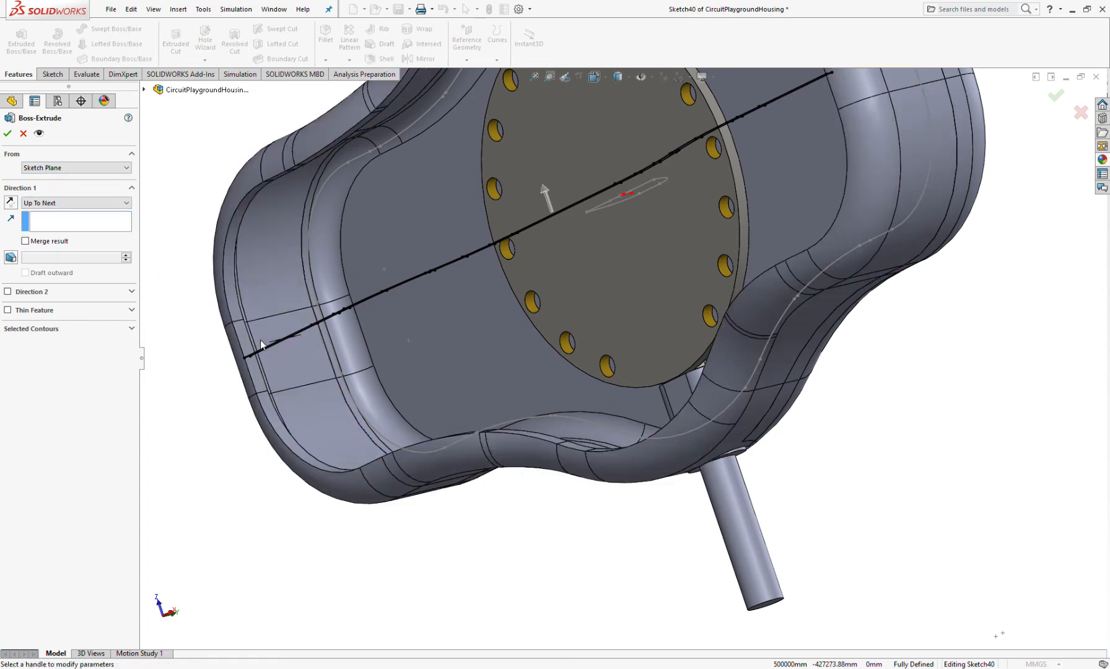
middle_drag(260, 338, 282, 398)
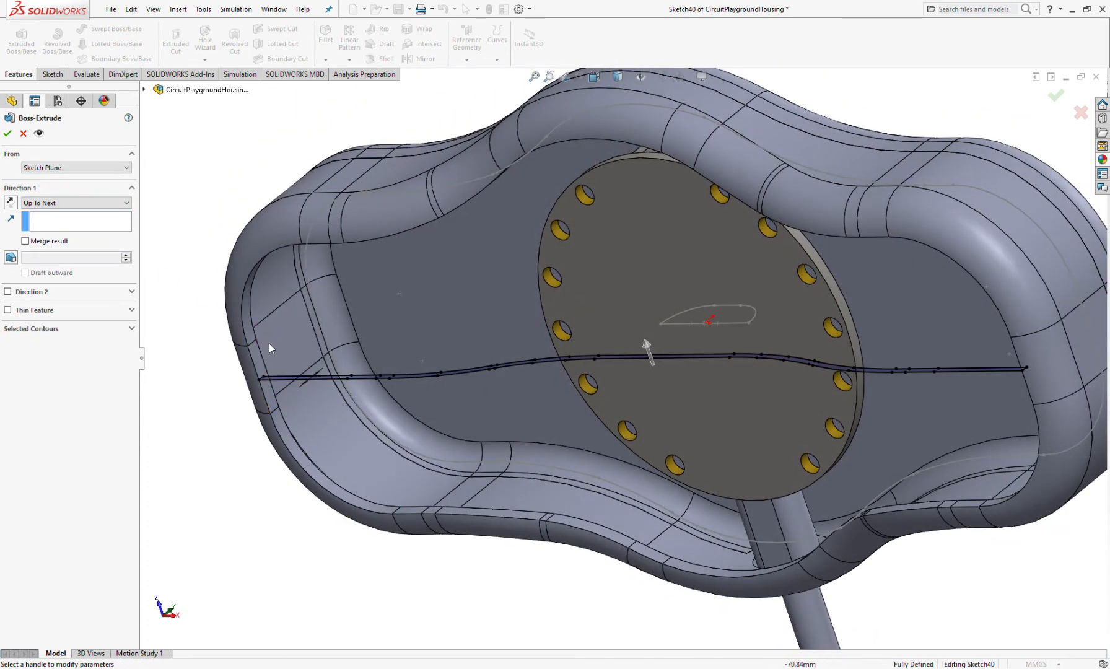
mouse_move(435, 402)
middle_down()
mouse_move(499, 385)
mouse_move(510, 347)
mouse_move(468, 191)
mouse_move(534, 304)
middle_up()
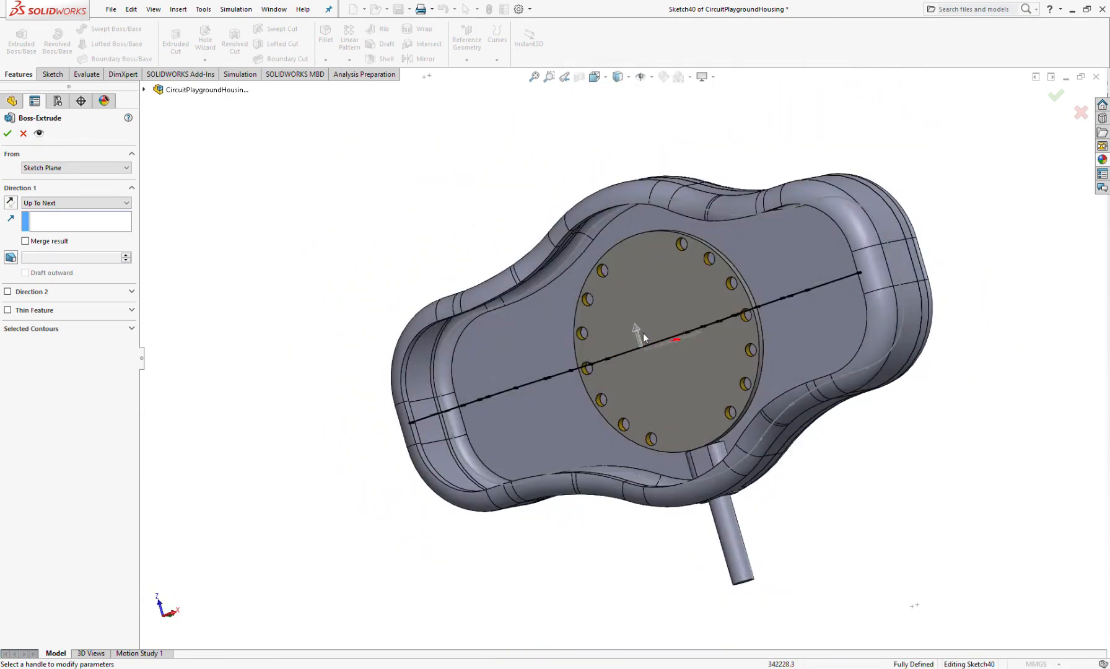
Extend Direction 1 to a blind depth of about 41 mm and change it to Up To Vertex at the curved rim edge opposite the rod.
drag(580, 216, 390, 208)
drag(644, 330, 565, 211)
click(551, 212)
mouse_move(509, 263)
middle_down()
mouse_move(548, 275)
mouse_move(651, 251)
mouse_move(616, 161)
mouse_move(540, 124)
mouse_move(534, 157)
middle_up()
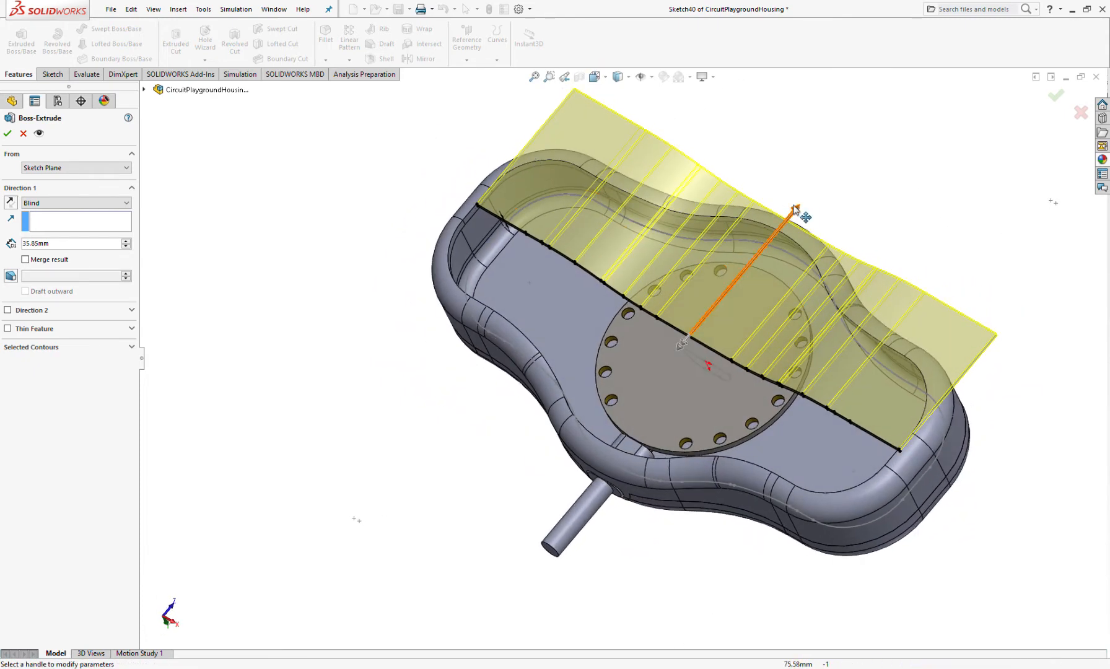
mouse_move(797, 212)
mouse_down()
mouse_move(720, 251)
mouse_move(780, 247)
mouse_up()
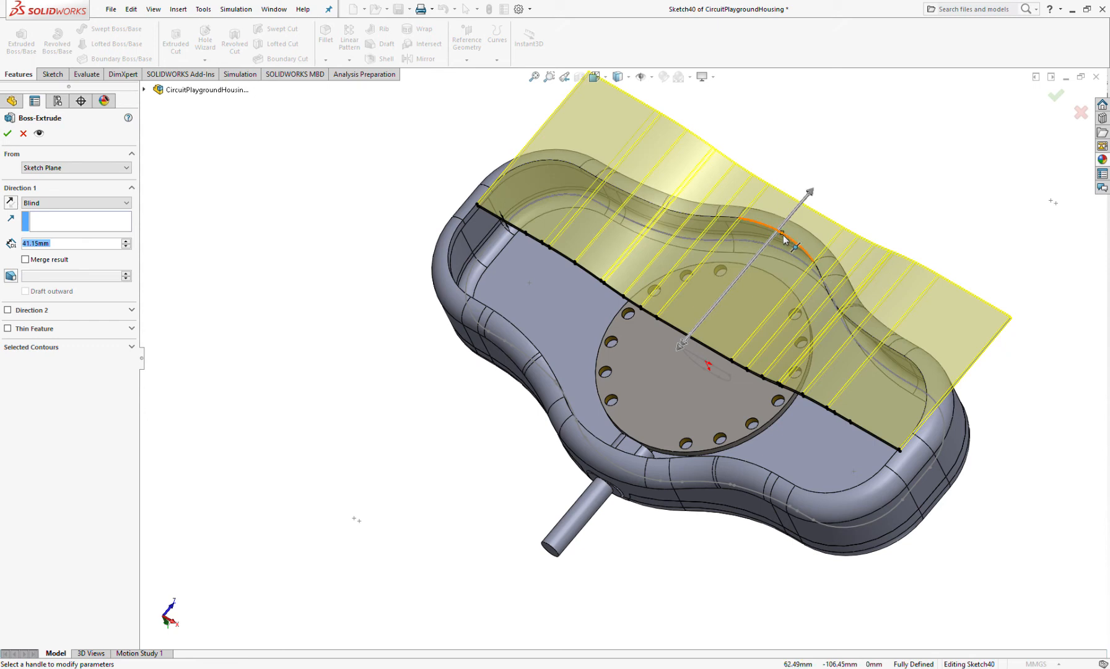
click(782, 235)
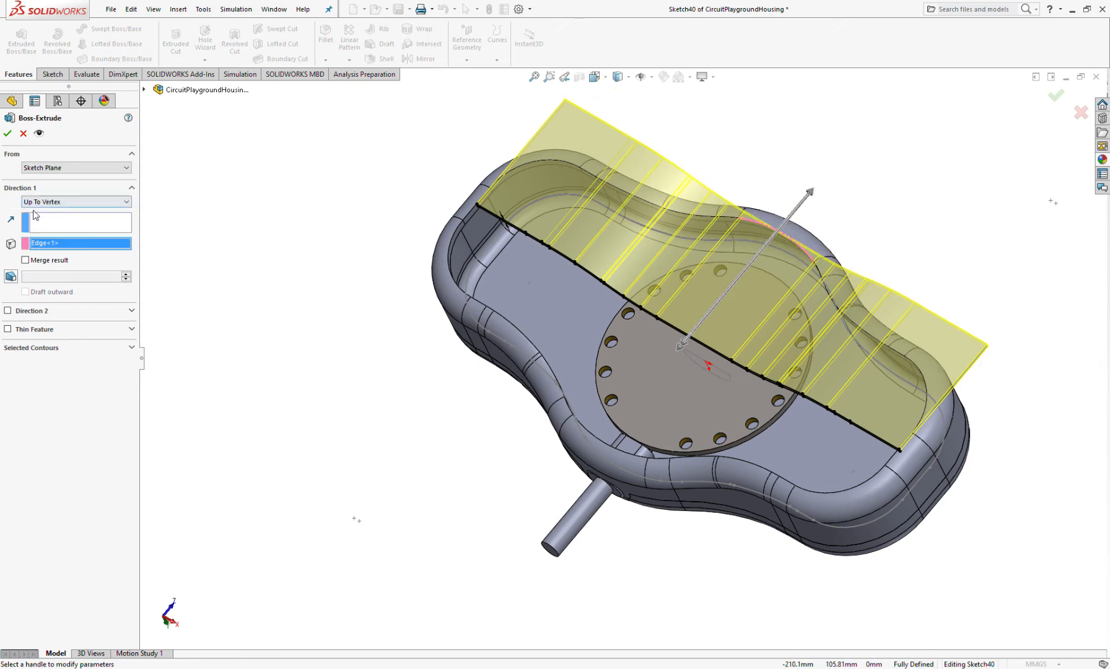
Enable Direction 2 of the extrusion and end it Up To Vertex at the curved rim edge on the rod side.
click(8, 311)
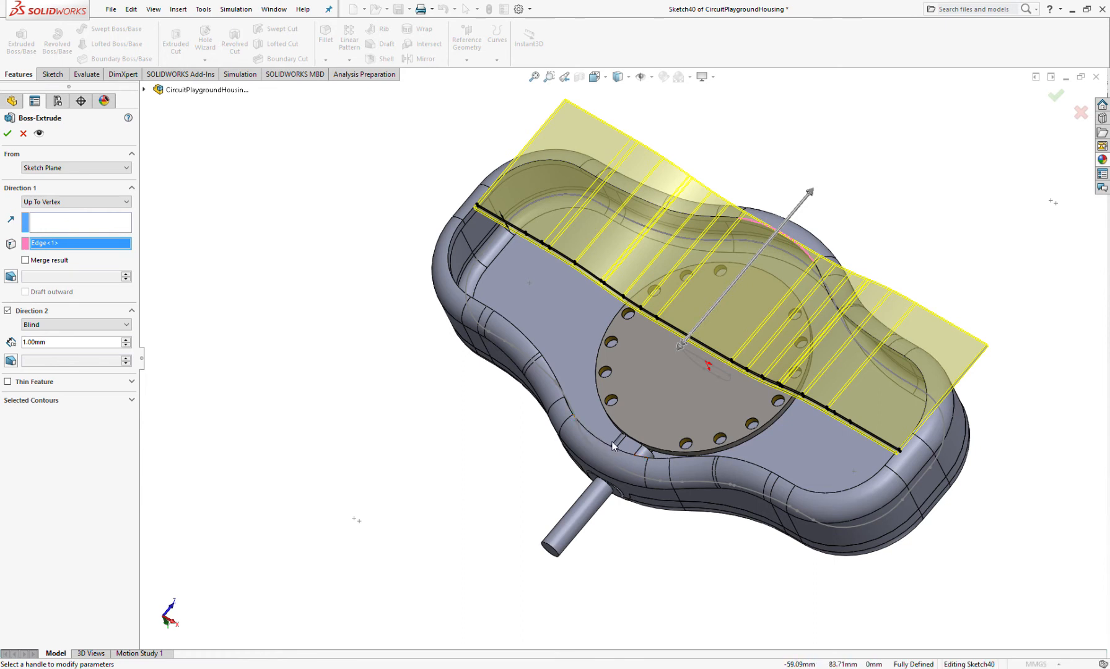
middle_drag(604, 441, 610, 473)
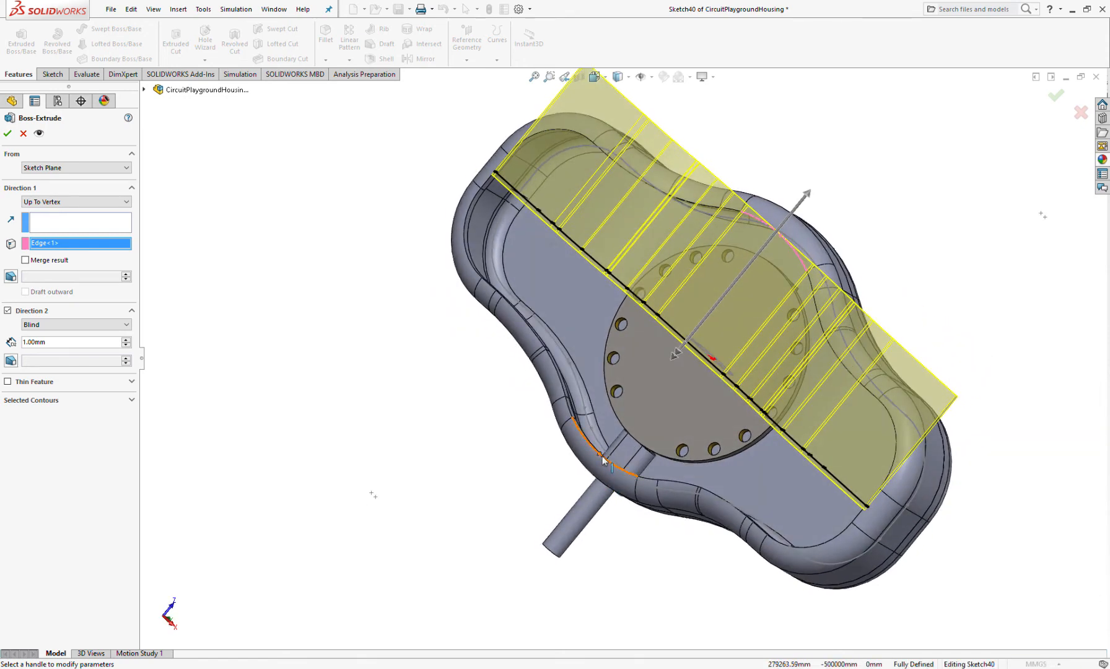
click(601, 456)
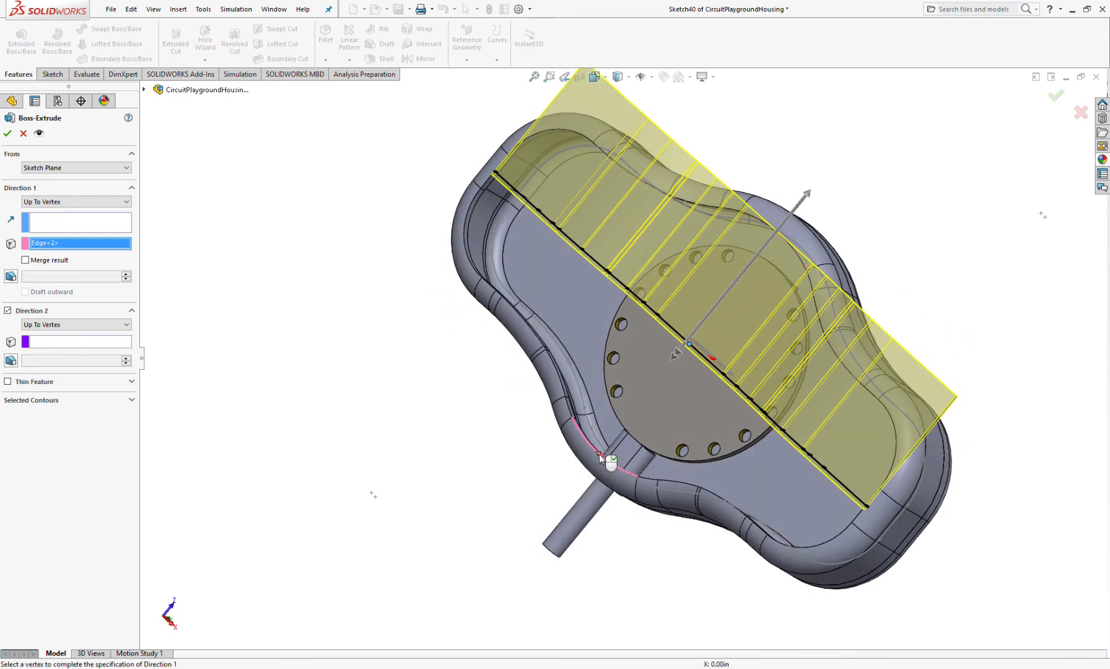
click(54, 342)
middle_drag(556, 394, 466, 472)
scroll(498, 431, down, 5)
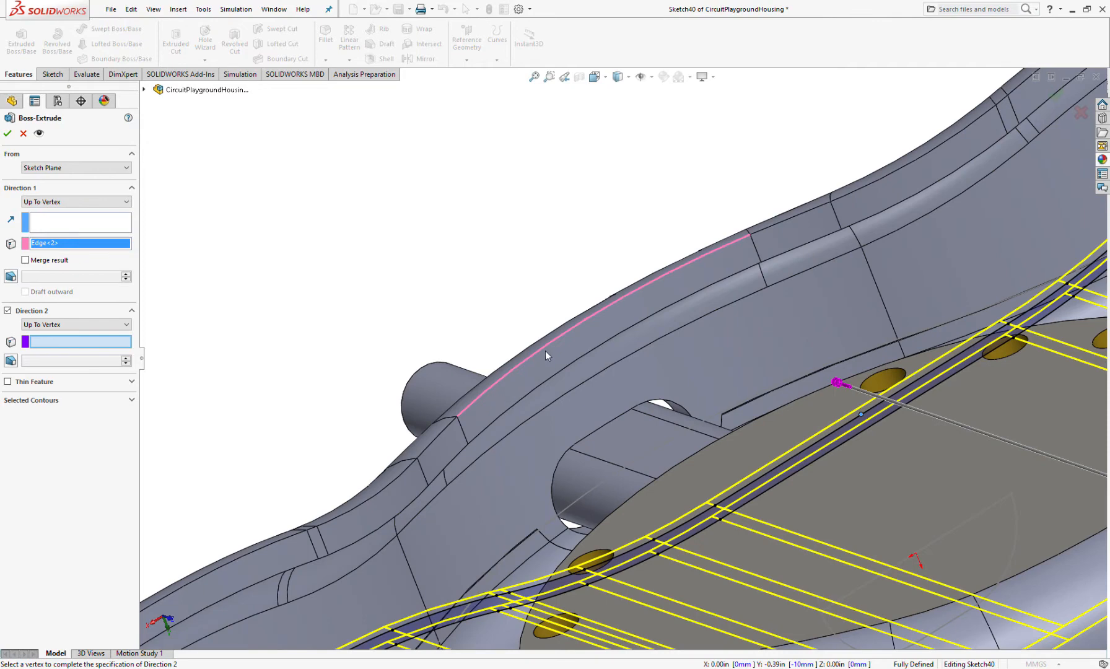
click(596, 347)
middle_drag(597, 348, 614, 452)
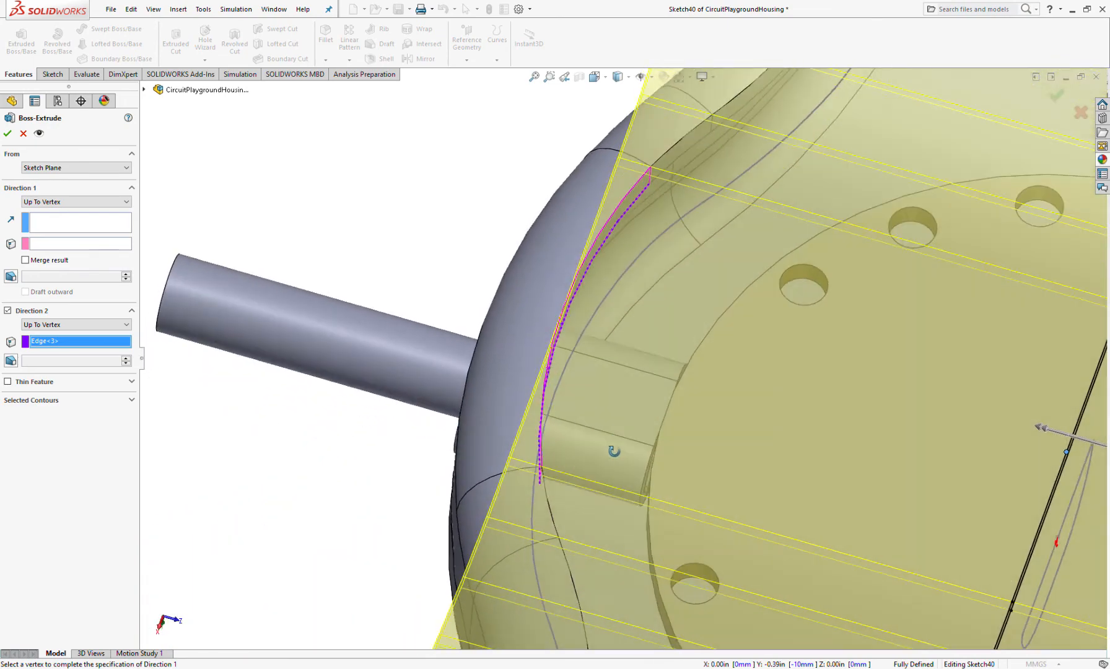
scroll(622, 447, up, 5)
scroll(701, 417, up, 3)
scroll(736, 403, down, 4)
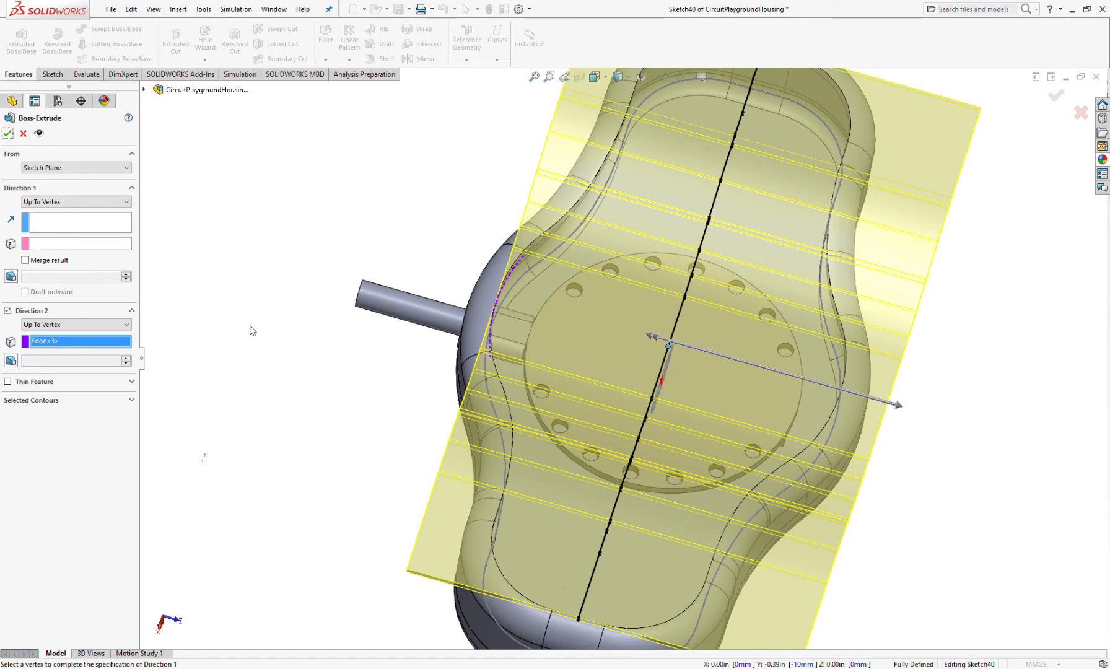
Reassign Direction 1's Up To Vertex limit to the curved rim edge opposite the rod.
click(57, 246)
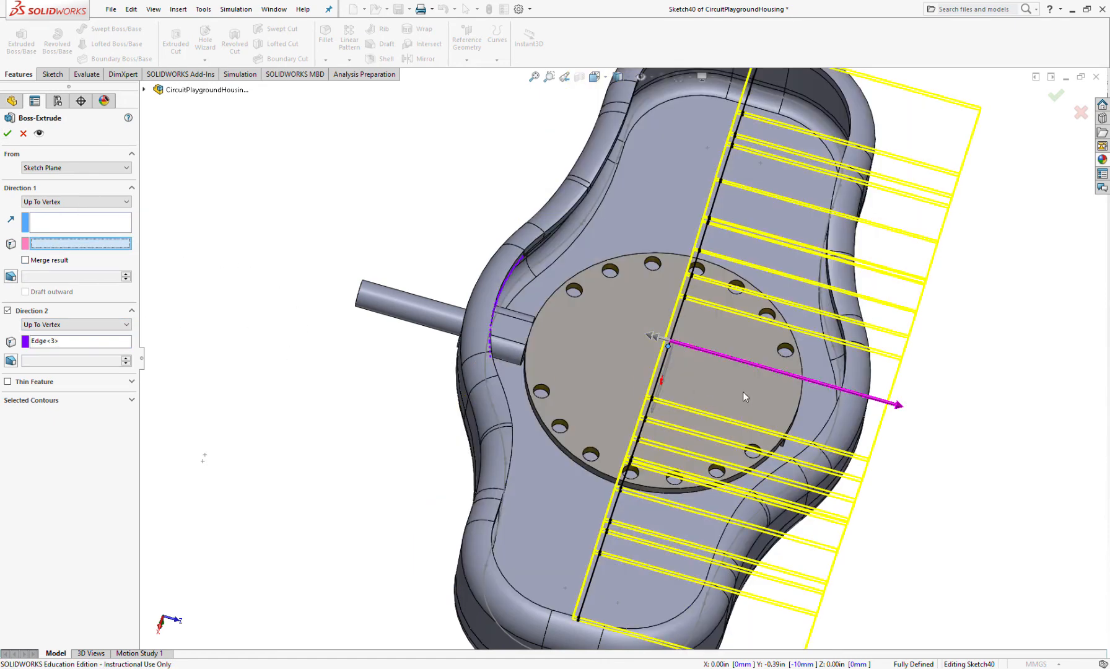
middle_drag(911, 465, 837, 412)
scroll(889, 415, down, 4)
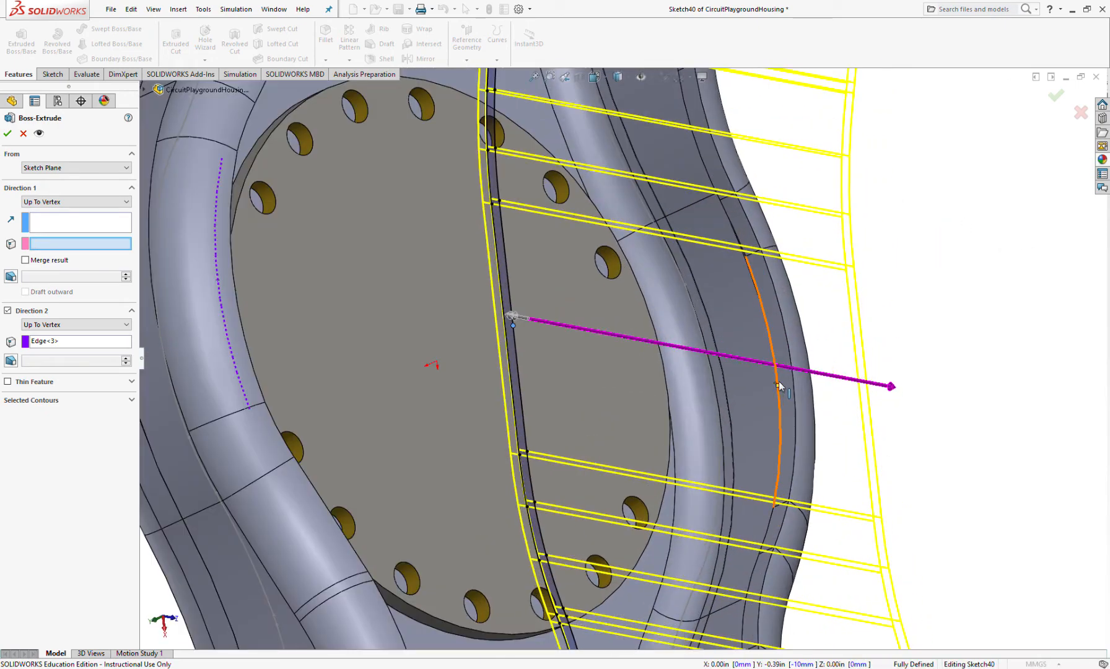
click(778, 389)
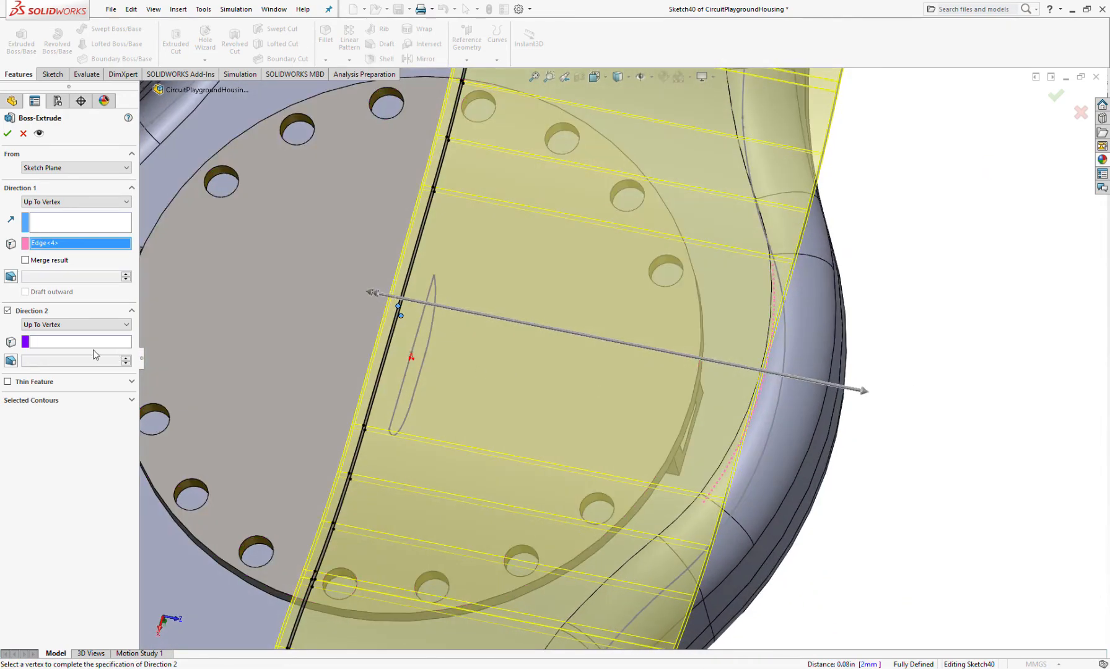
Reassign Direction 2's Up To Vertex limit to the curved edge beside the protruding rod.
click(64, 342)
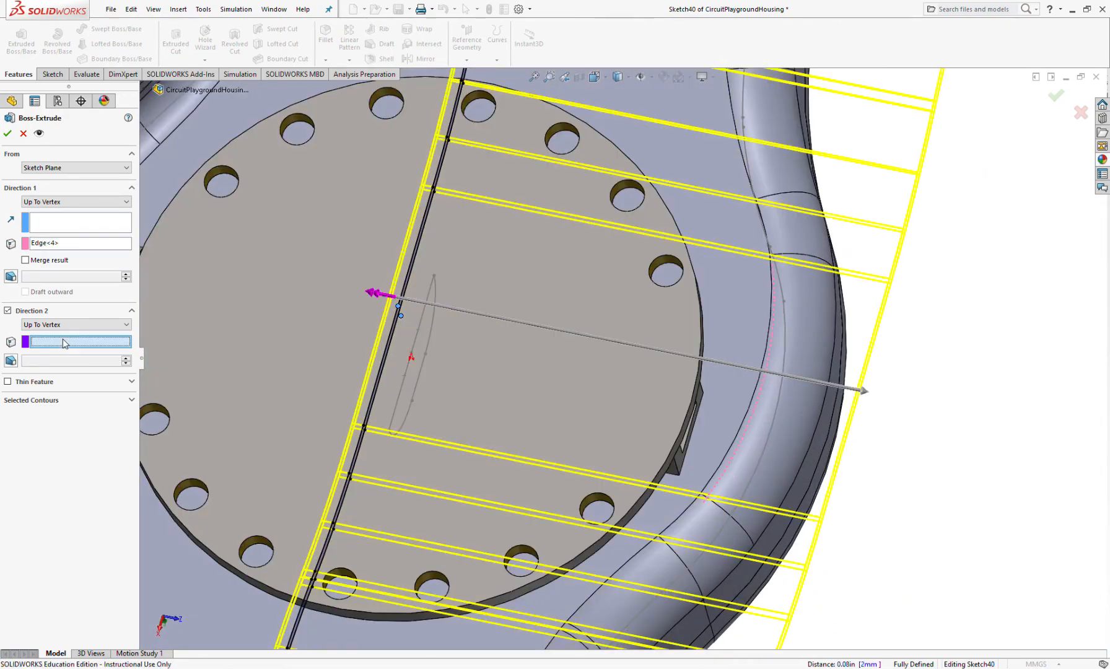
scroll(297, 331, up, 5)
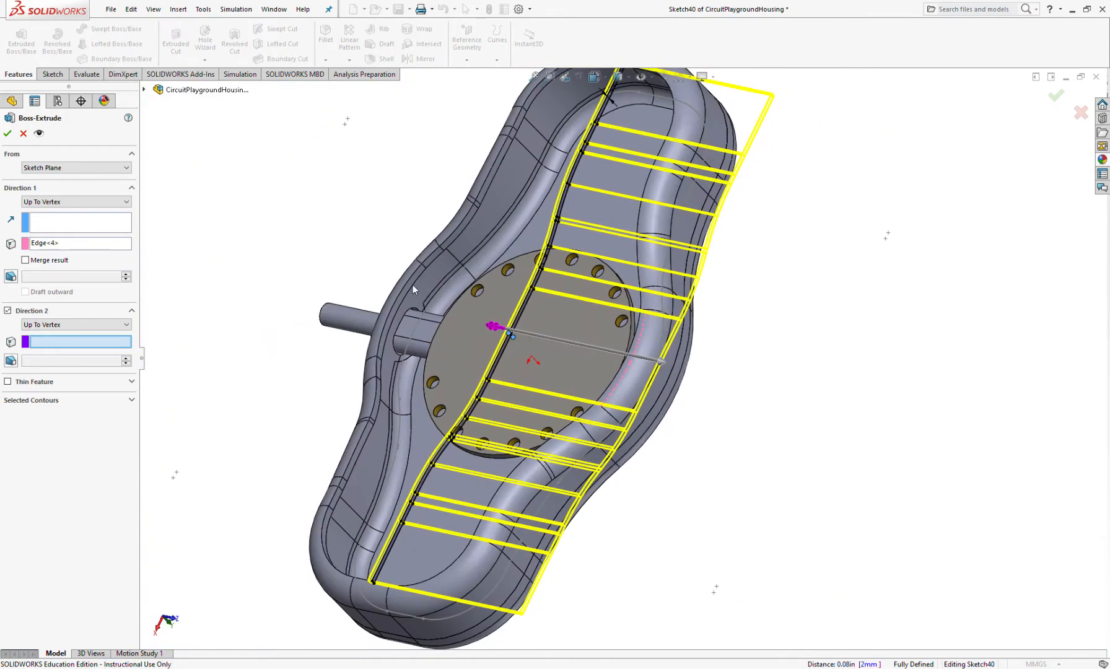
scroll(390, 287, down, 4)
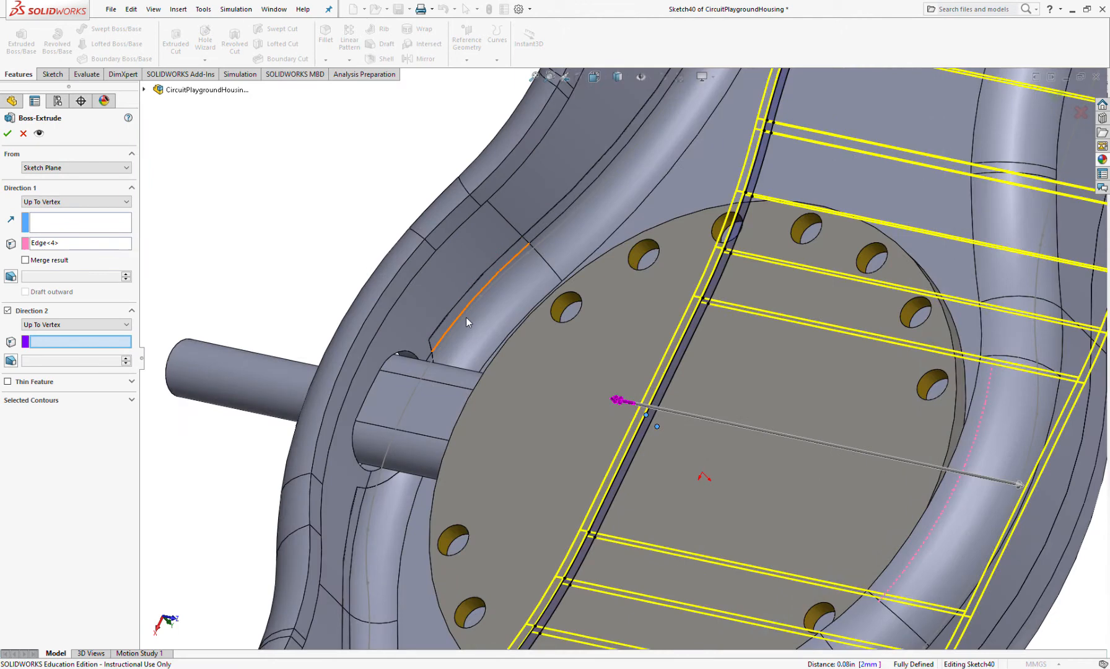
click(360, 367)
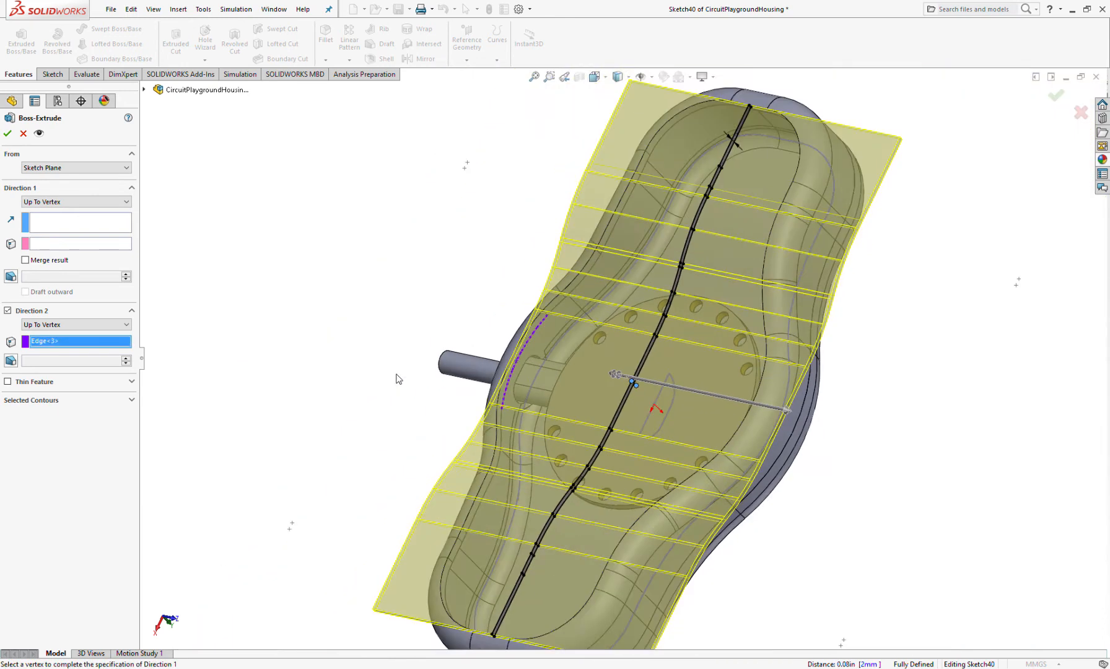
Reassign Direction 1's Up To Vertex limit to a vertex on the housing's outer side wall opposite the rod.
click(88, 247)
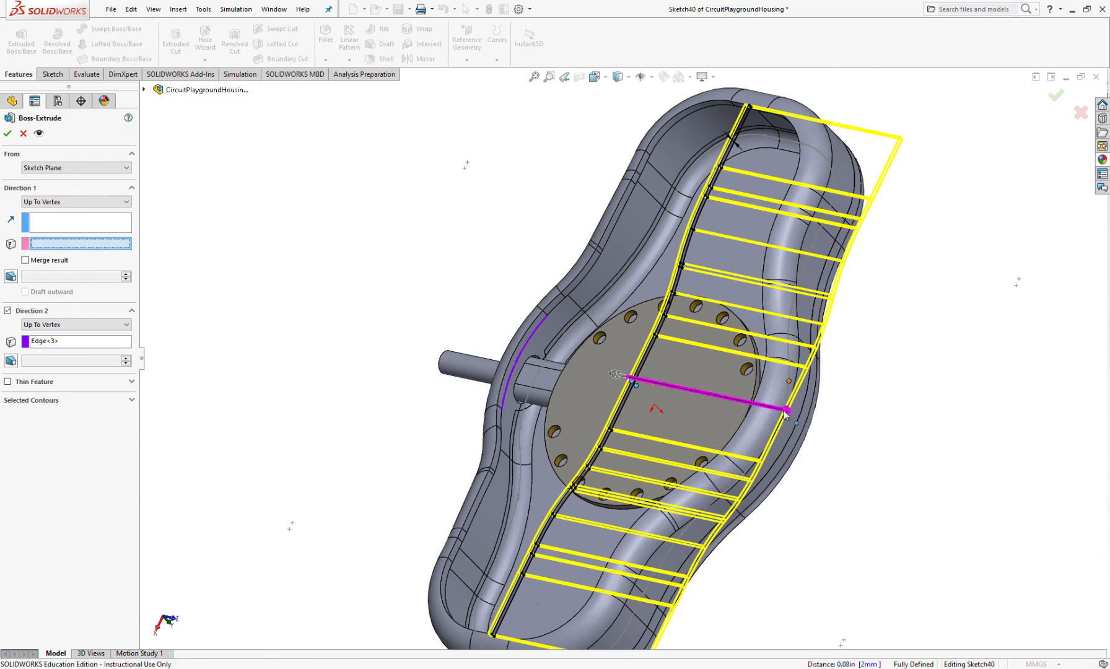
click(630, 390)
middle_drag(700, 416, 830, 426)
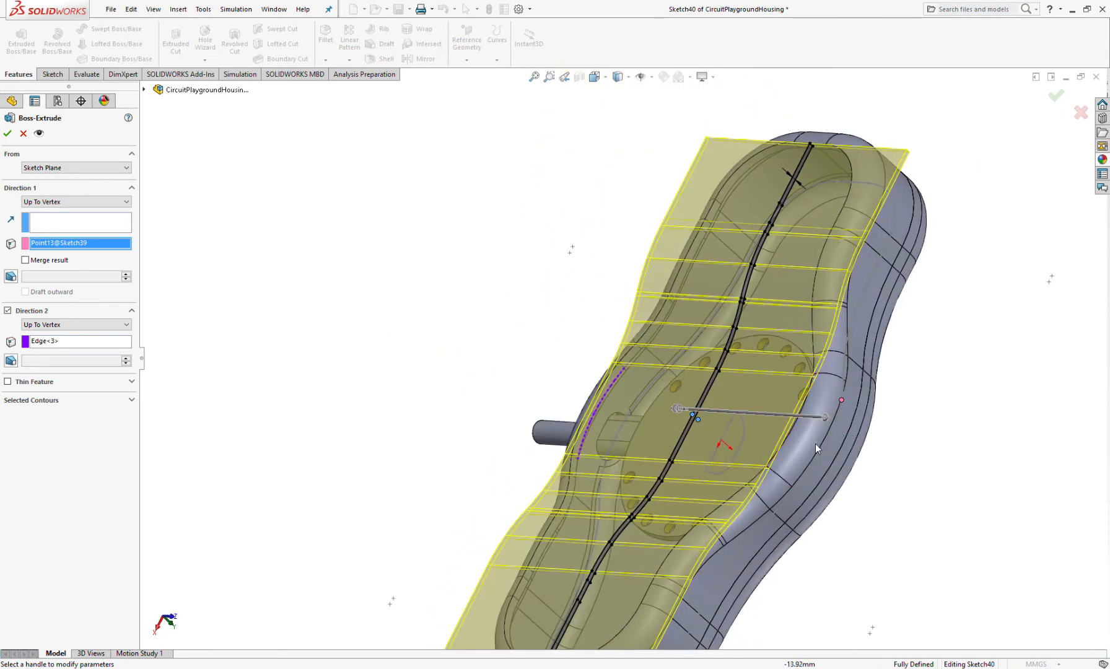
click(793, 488)
middle_drag(713, 464, 647, 476)
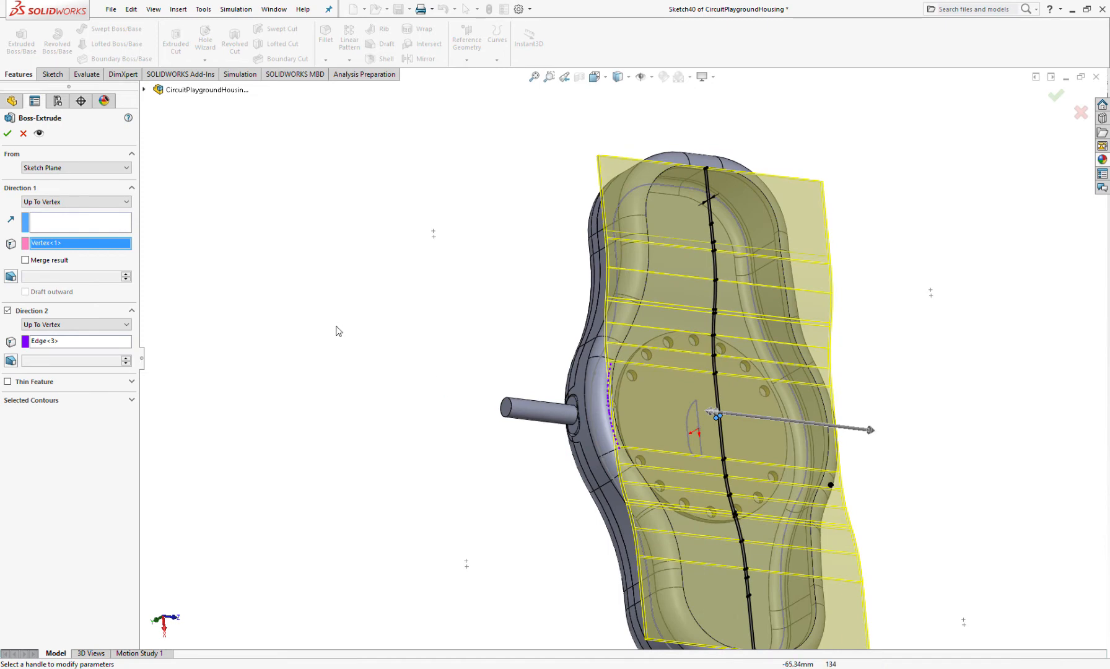
Reassign Direction 2's Up To Vertex limit to a housing vertex on the rod side and complete the extrusion.
click(48, 342)
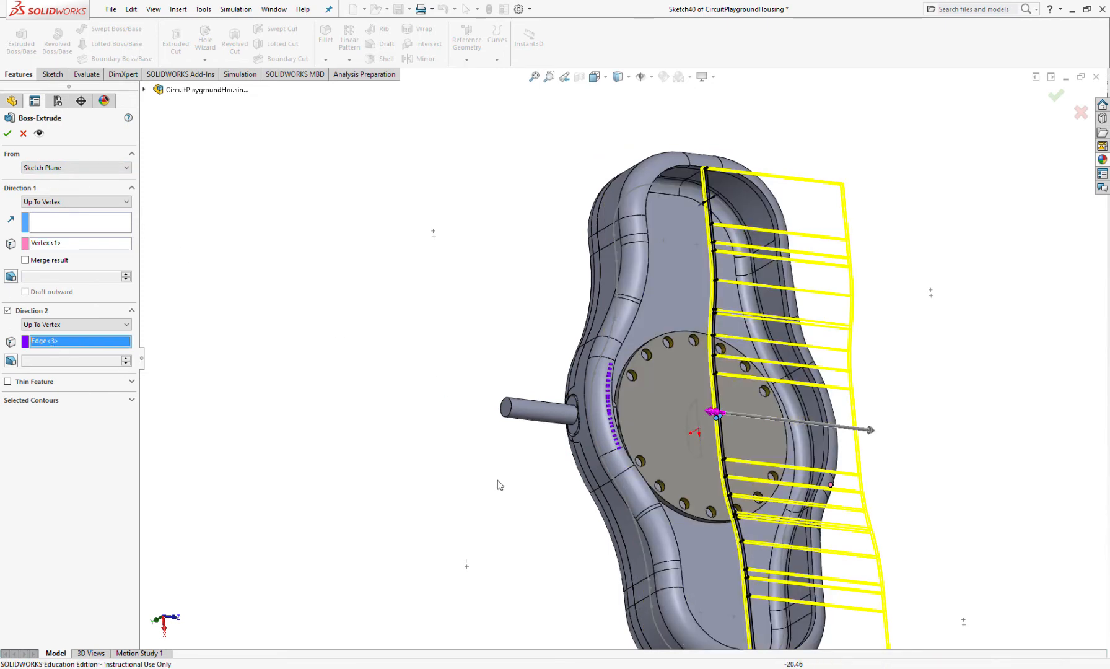
click(598, 459)
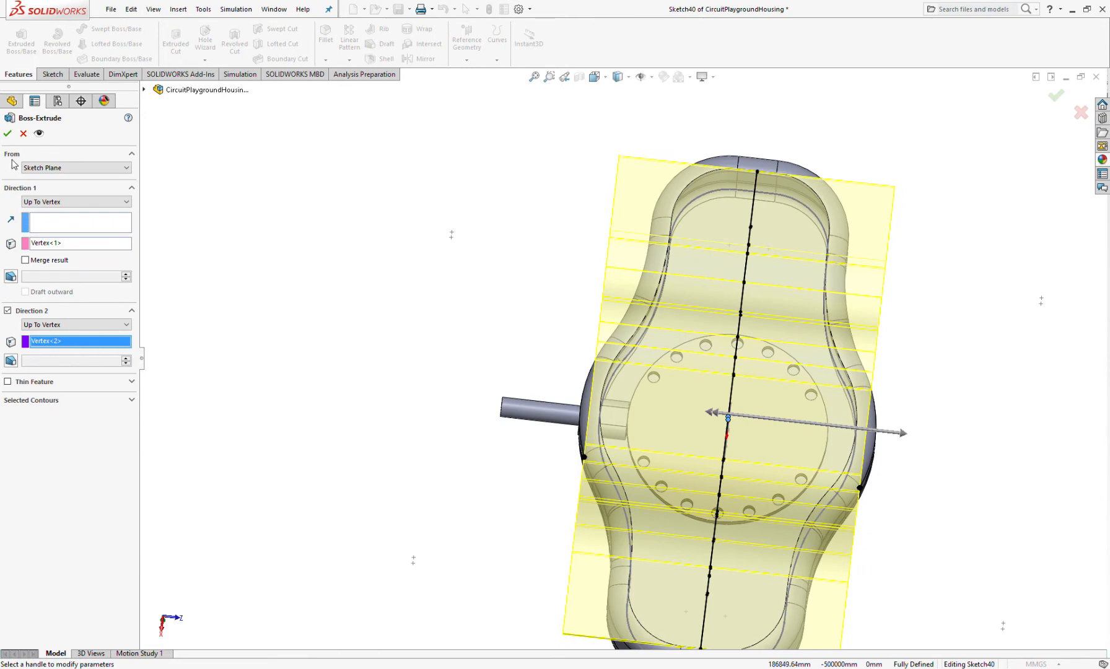
middle_drag(595, 365, 673, 394)
scroll(671, 397, down, 5)
middle_drag(562, 399, 462, 344)
scroll(451, 343, up, 6)
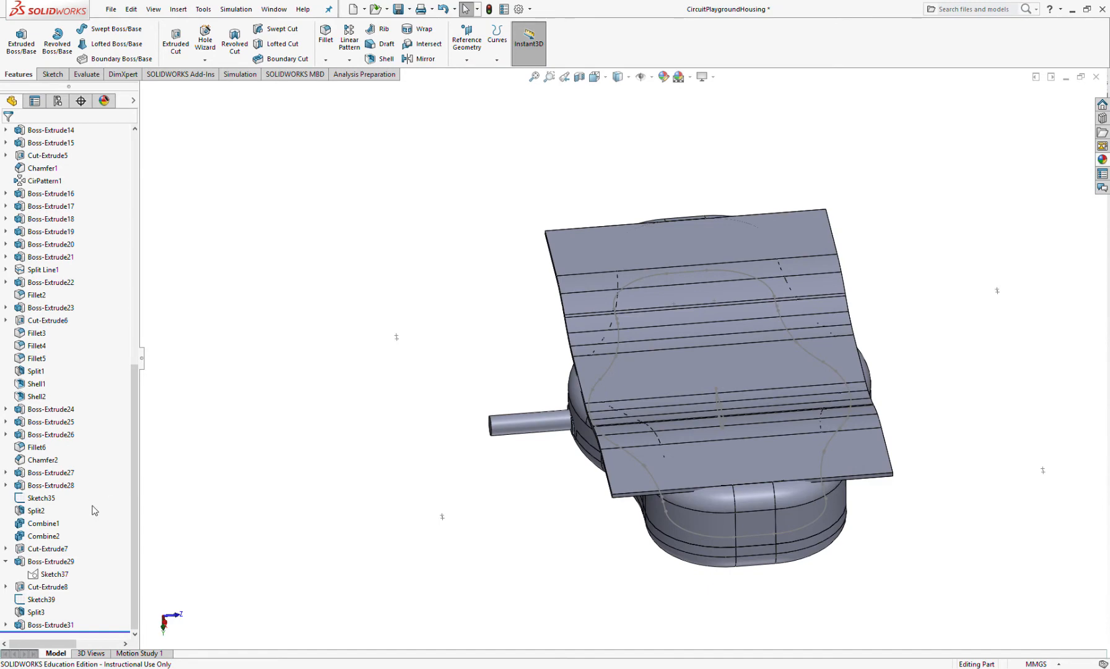
Set up an extruded cut from Sketch39 with a Through All depth and the side to cut flipped outward.
click(38, 598)
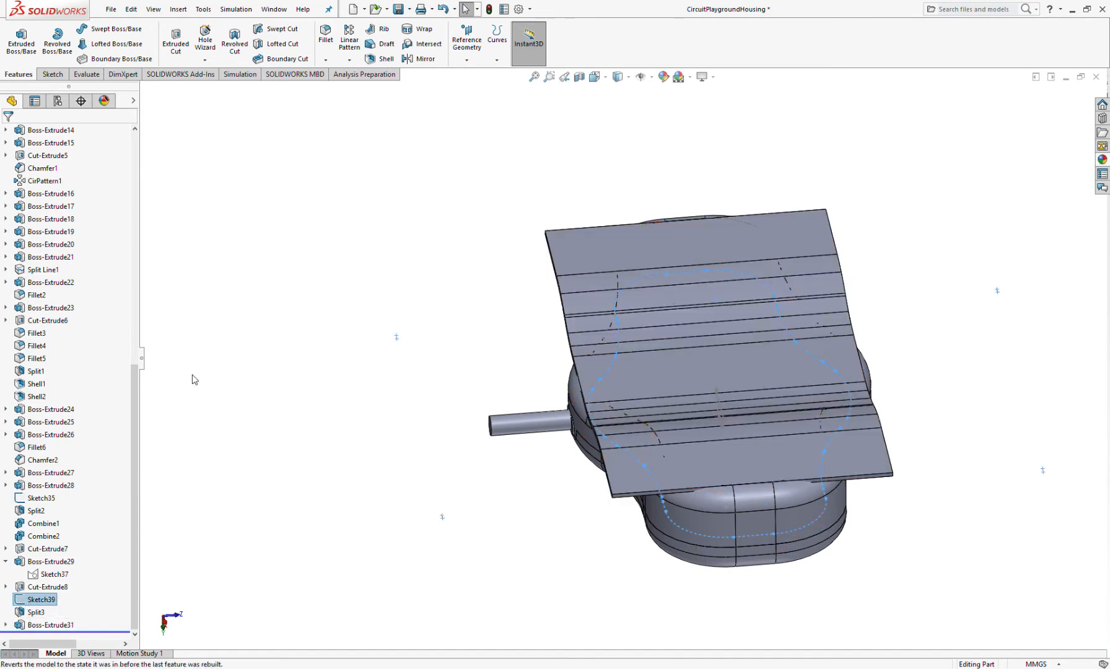
mouse_move(359, 315)
middle_down()
mouse_move(366, 517)
mouse_move(371, 476)
mouse_move(306, 260)
middle_up()
click(176, 43)
middle_drag(406, 343, 569, 398)
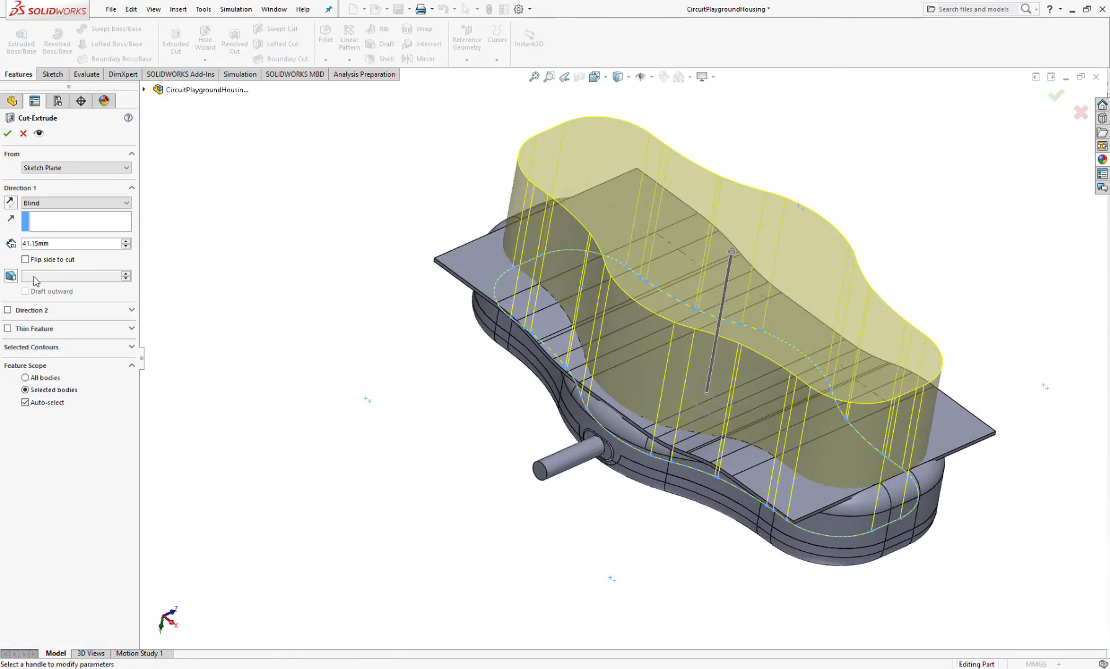
click(59, 220)
middle_drag(315, 365, 617, 341)
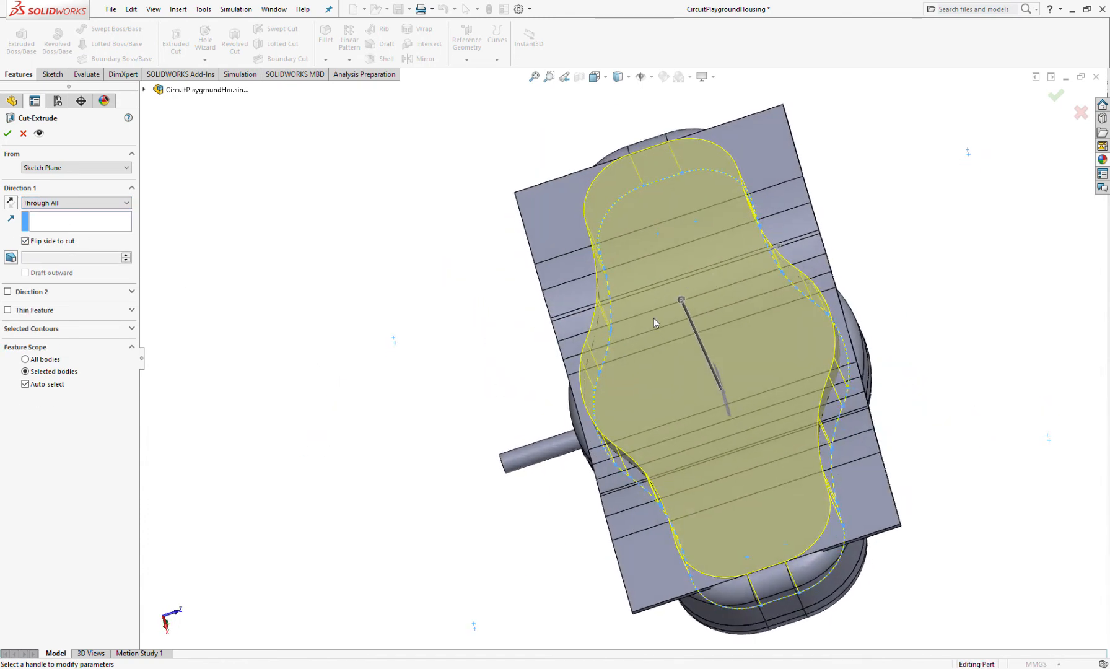
scroll(792, 272, down, 4)
middle_drag(731, 235, 674, 287)
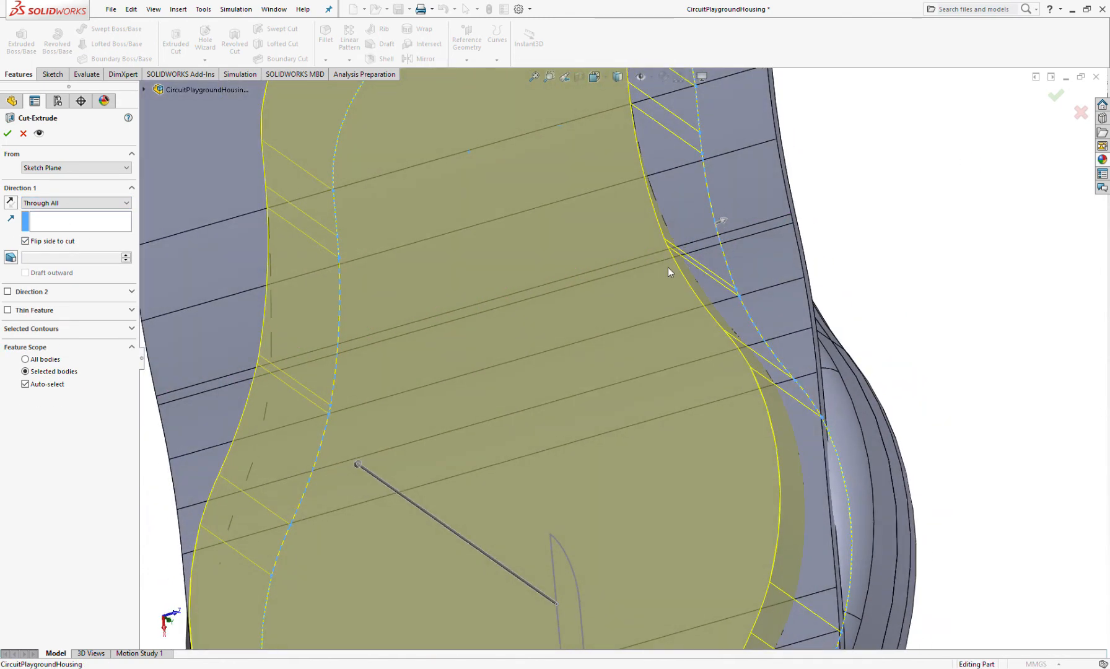
scroll(659, 257, up, 4)
middle_drag(286, 319, 546, 282)
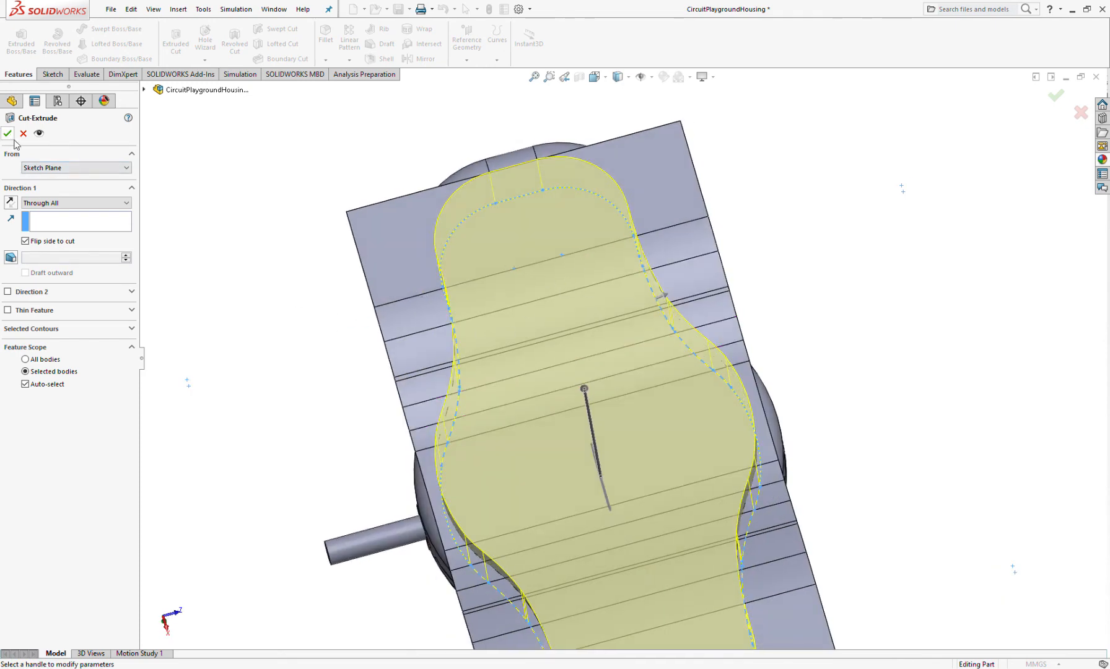
Limit the cut's feature scope to the contoured Boss-Extrude31 body and complete the trim.
click(25, 384)
click(378, 274)
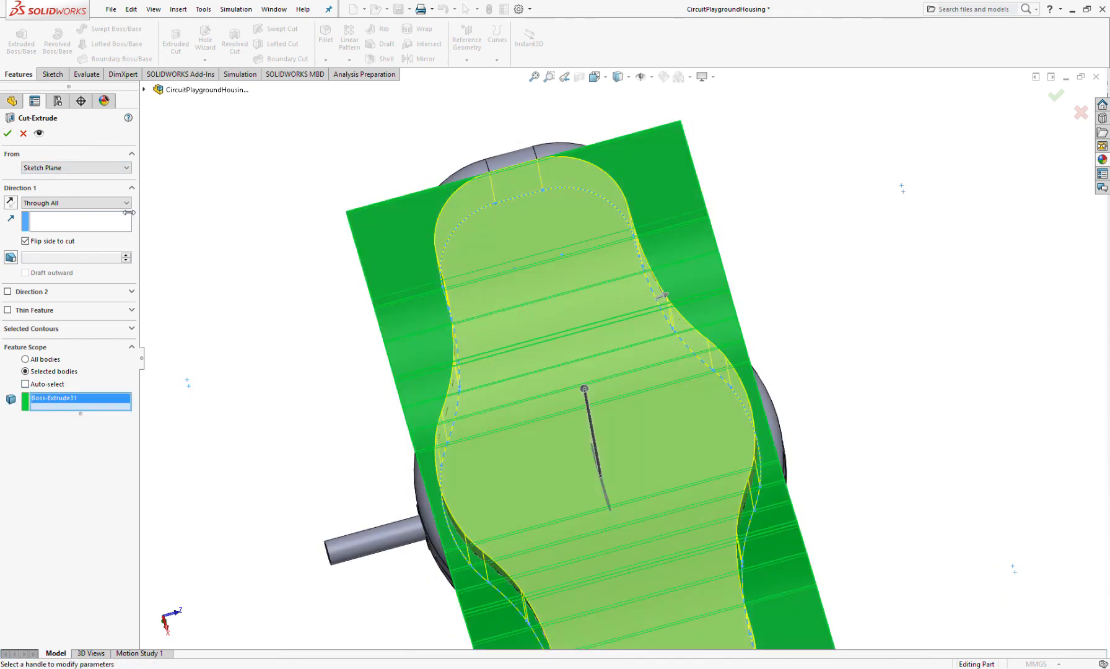
click(8, 133)
scroll(510, 453, up, 5)
middle_drag(511, 453, 530, 495)
scroll(636, 446, down, 5)
scroll(692, 469, up, 3)
middle_drag(701, 416, 649, 322)
scroll(498, 317, down, 4)
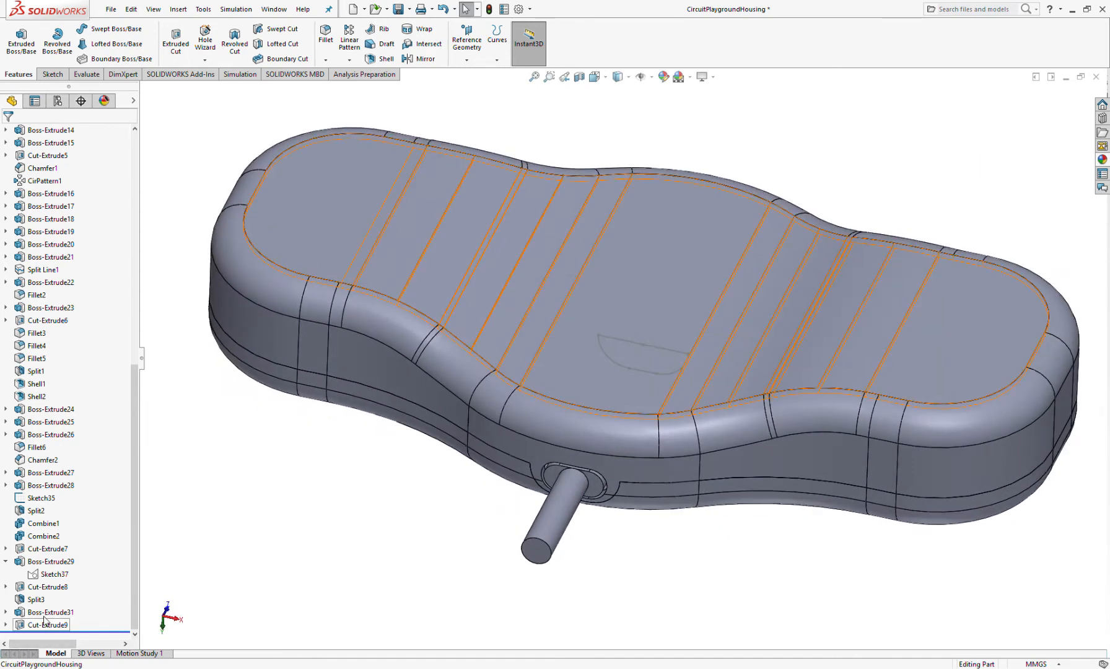
Examine the split features and the sketches of Boss-Extrude29, Cut-Extrude8 and Cut-Extrude9 for the underside opening's outline.
click(5, 587)
click(47, 600)
click(265, 515)
scroll(63, 632, down, 1)
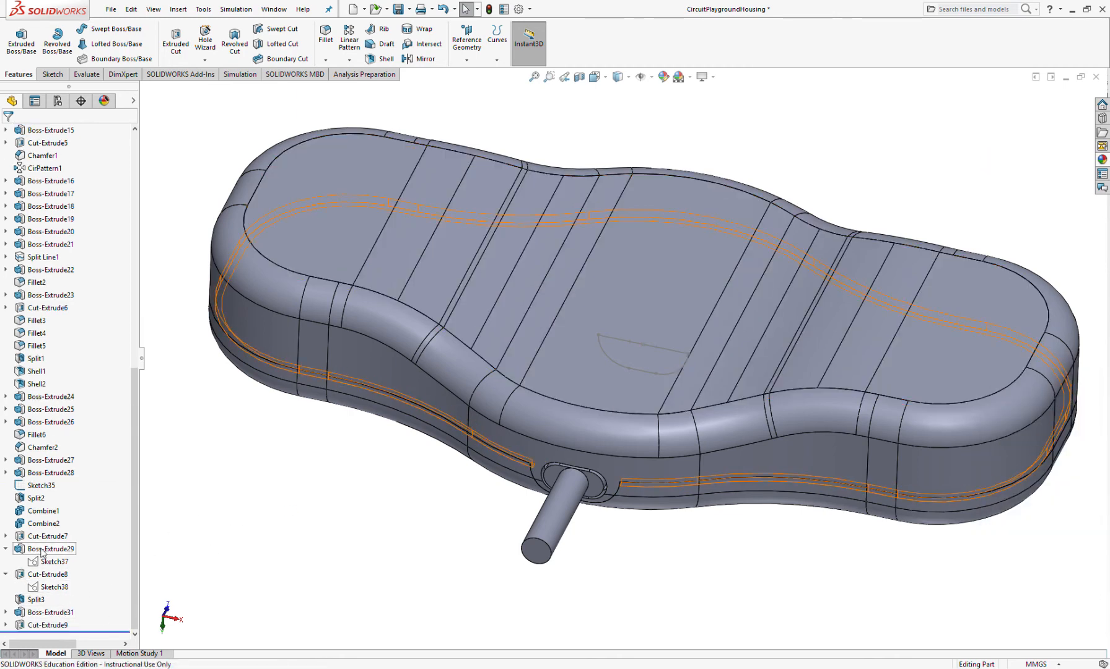
click(53, 562)
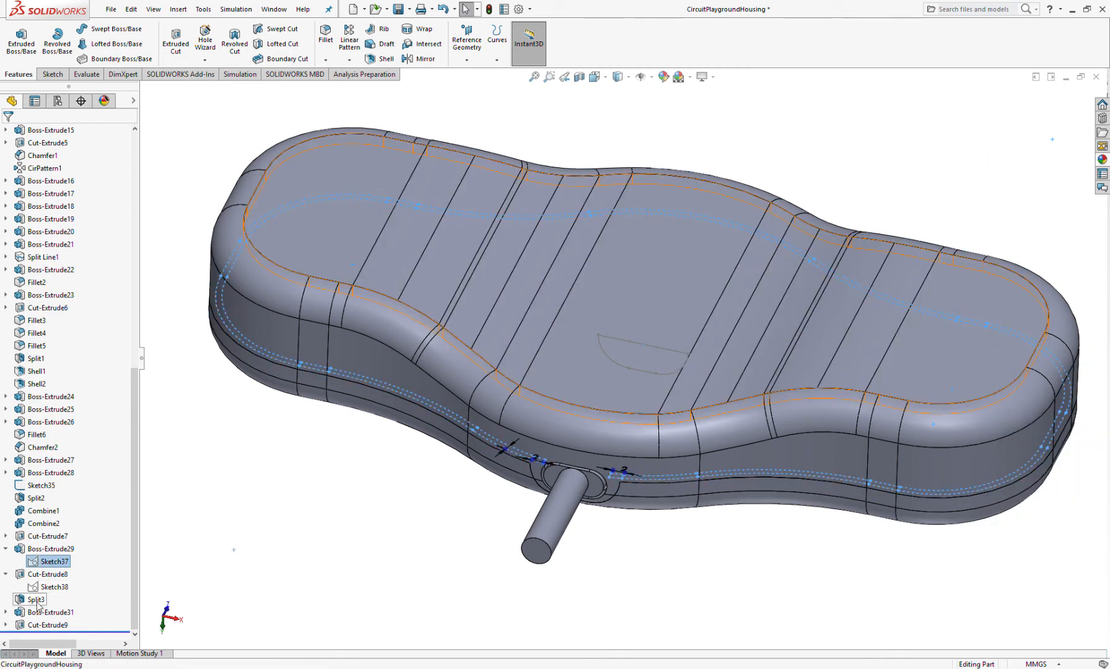
click(37, 600)
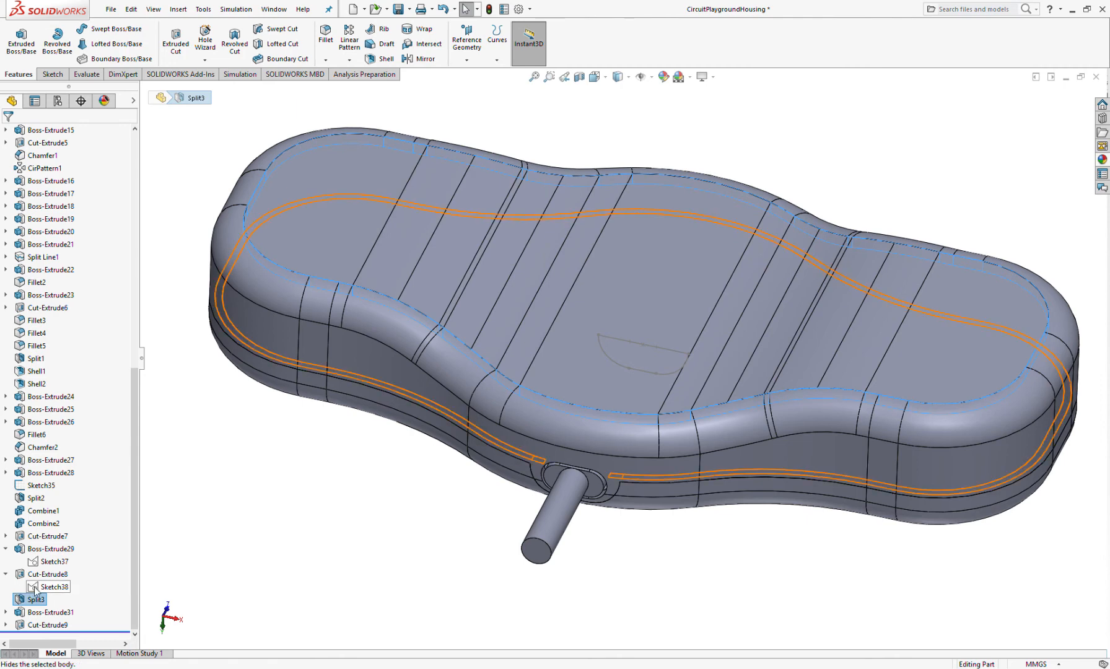
click(301, 578)
click(34, 599)
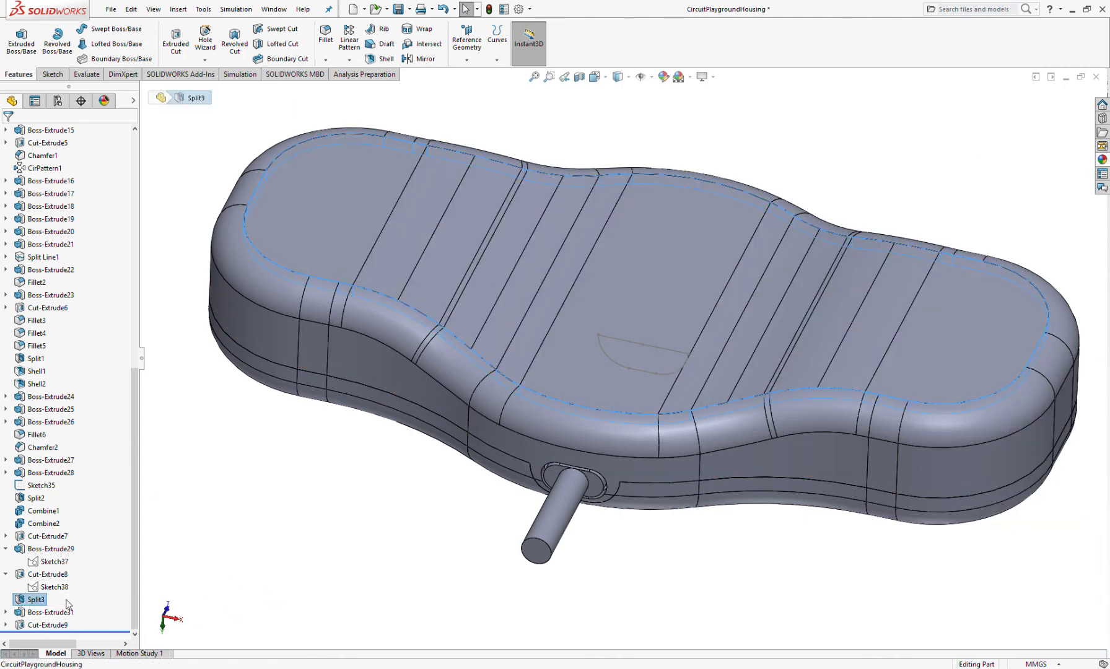
scroll(248, 468, up, 3)
scroll(161, 560, down, 3)
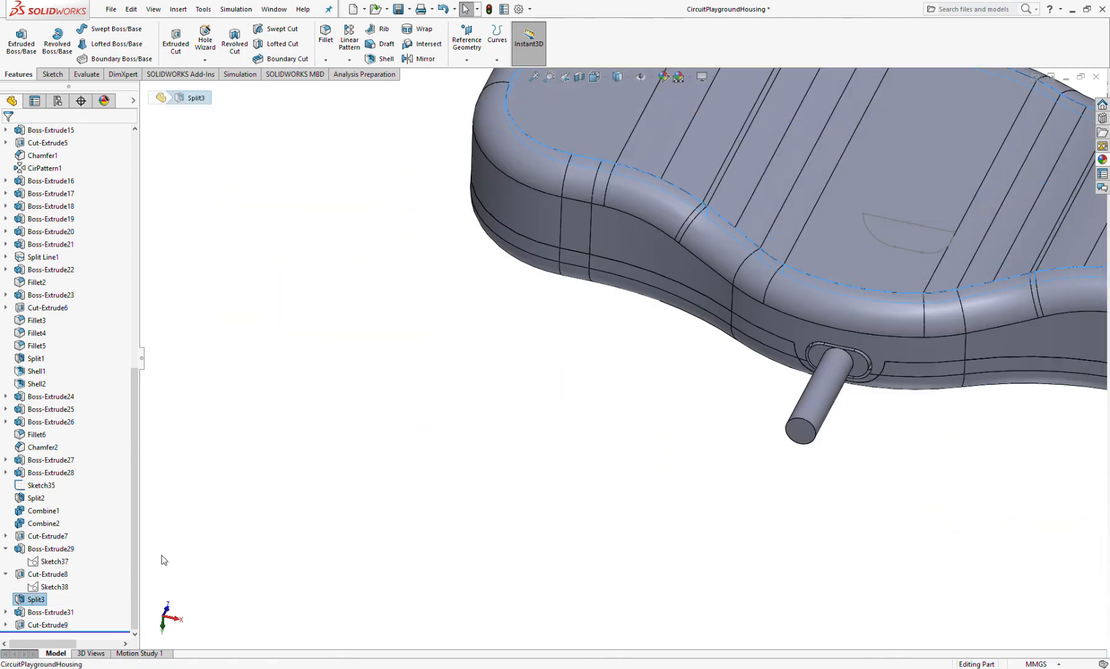
click(42, 498)
scroll(416, 453, up, 4)
scroll(604, 378, down, 3)
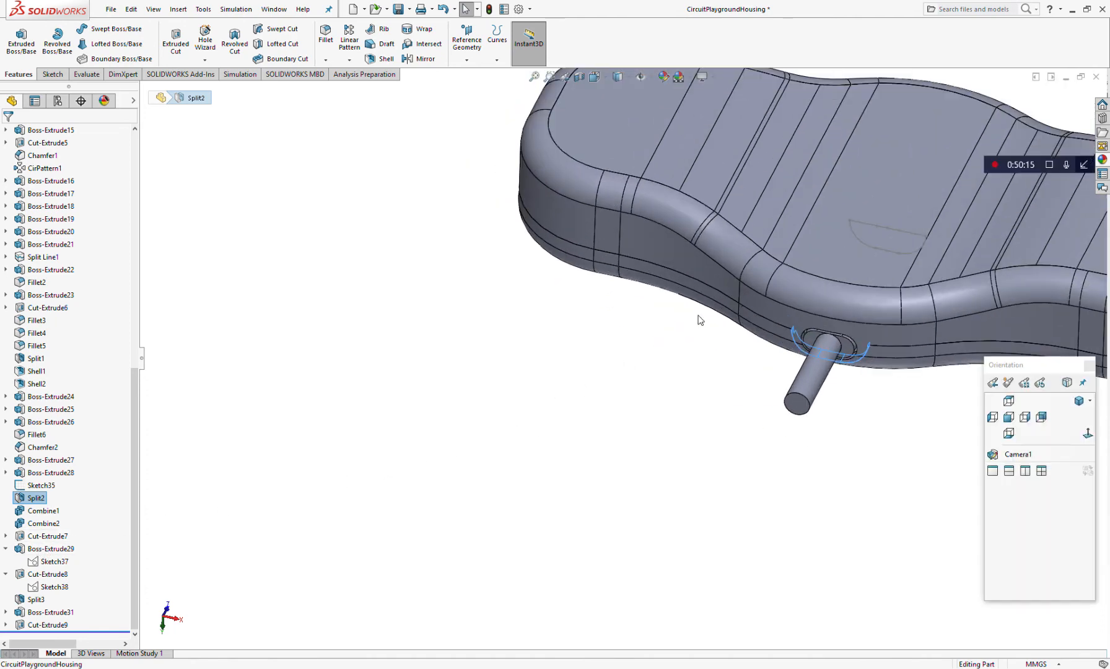
middle_drag(699, 319, 689, 287)
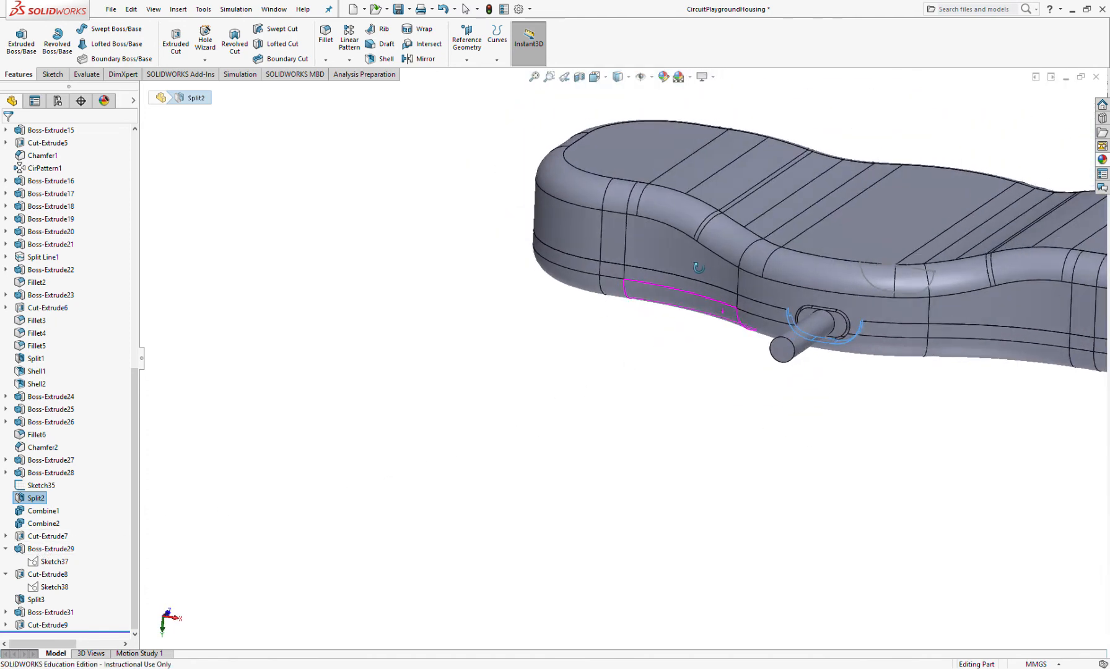
double_click(9, 625)
click(48, 626)
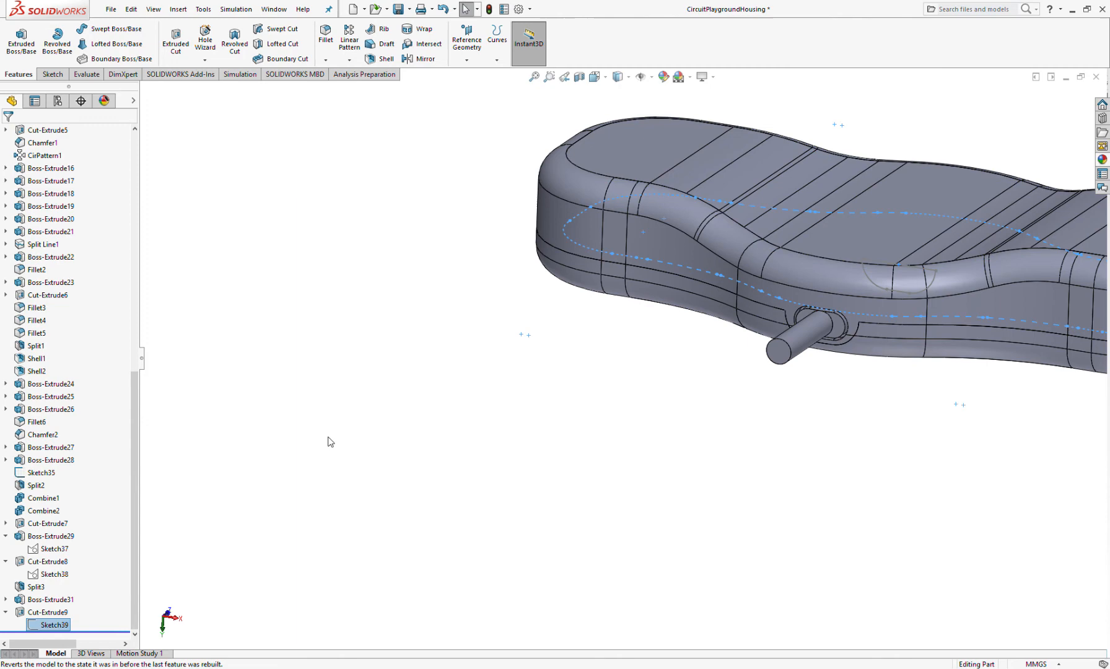
scroll(622, 352, up, 3)
scroll(622, 352, down, 4)
Start a sketch on the Top Plane and convert the closed outline of Sketch39 into it.
scroll(49, 307, up, 12)
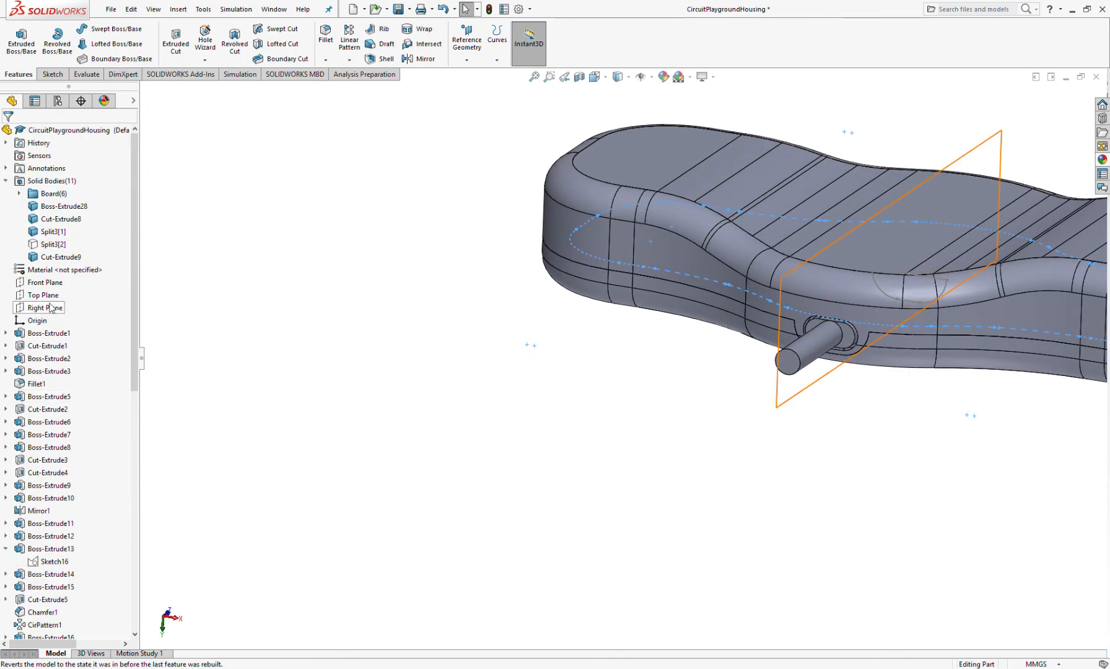
click(43, 294)
click(36, 273)
scroll(71, 557, down, 13)
click(46, 612)
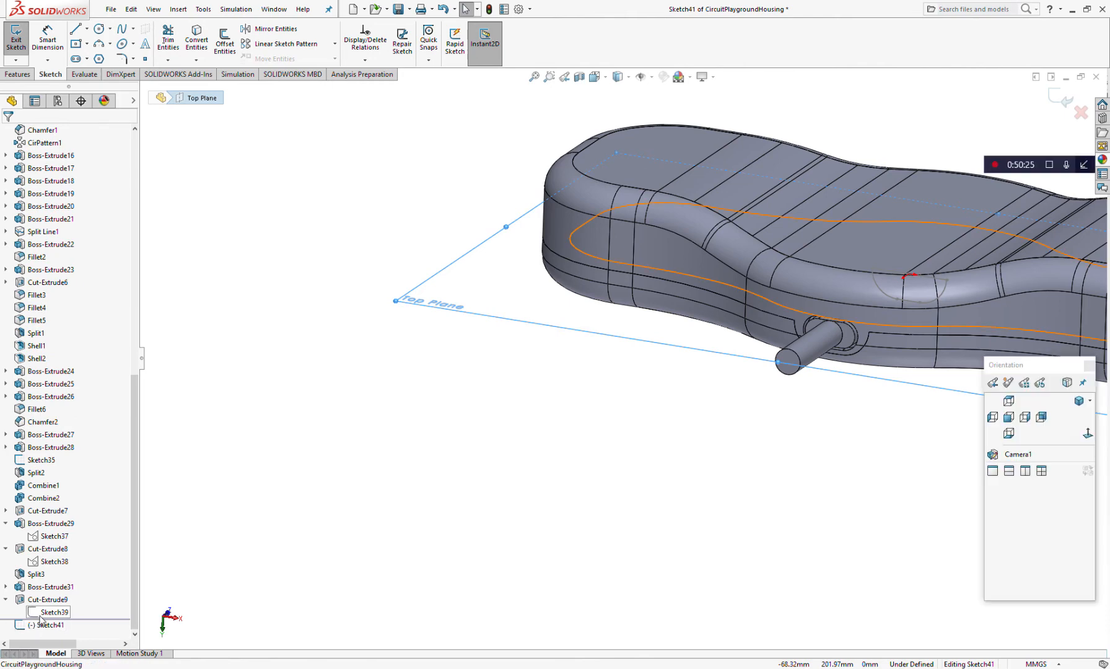
click(50, 599)
click(215, 48)
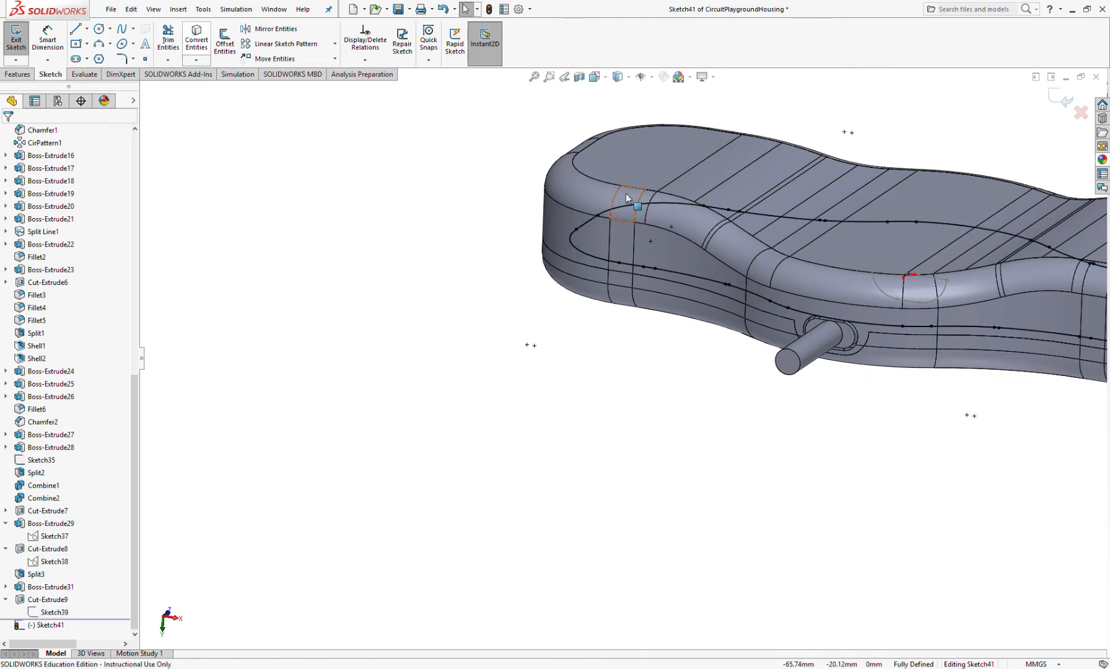
Offset the converted outline chain 2 mm inward.
key(ctrl+8)
key(ctrl+1)
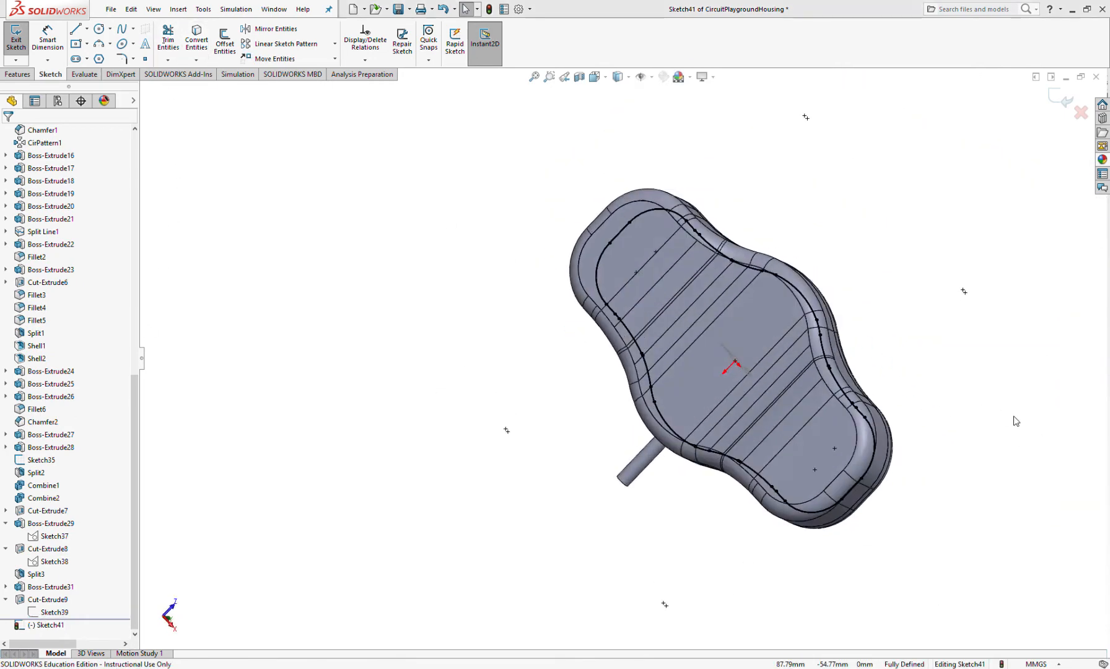
key(ctrl+6)
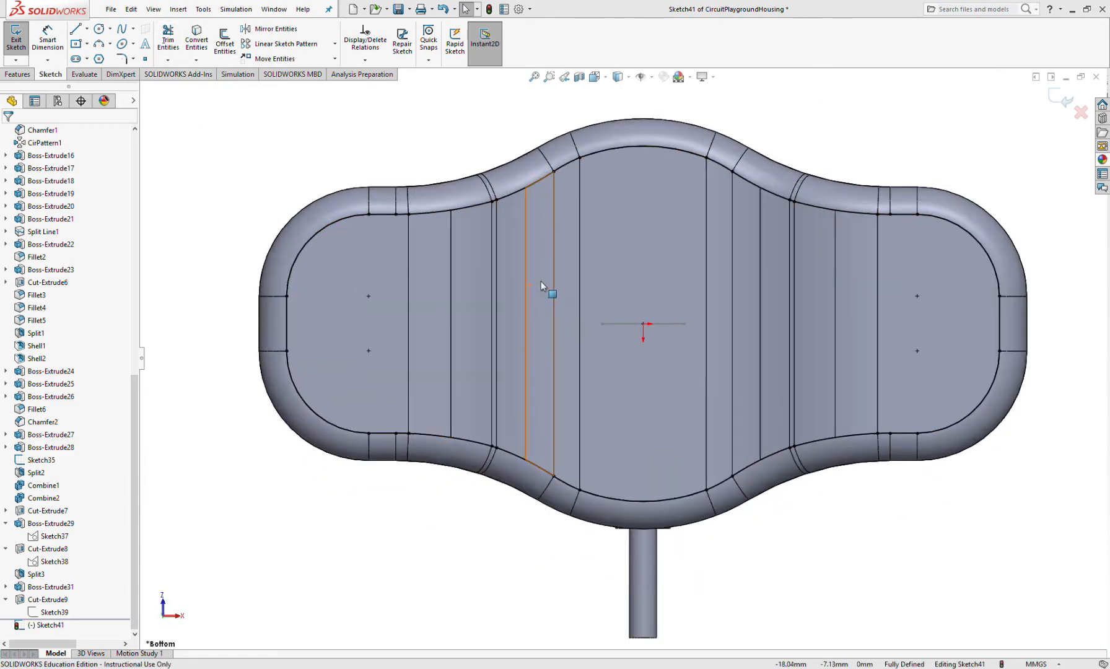
scroll(533, 273, down, 2)
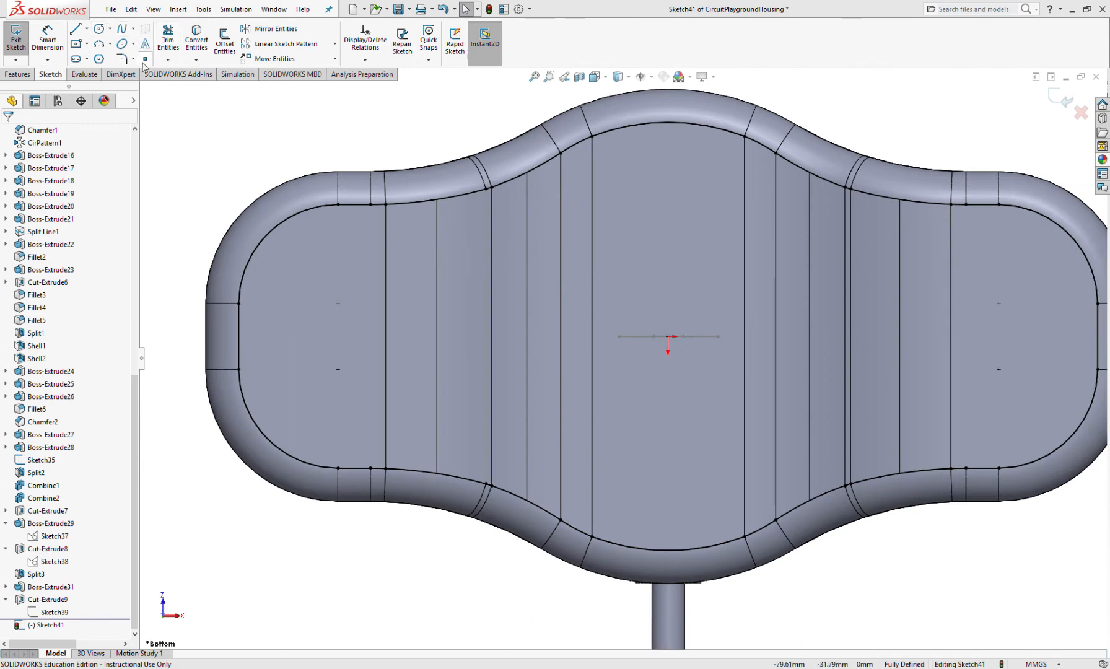
click(224, 47)
click(312, 215)
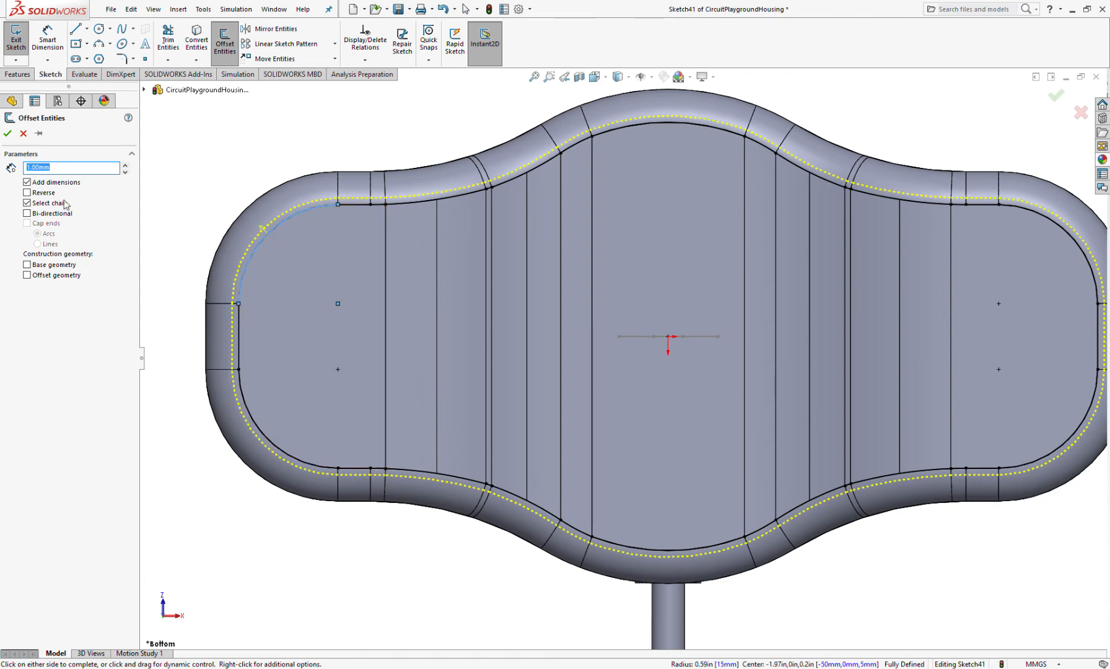
key(space)
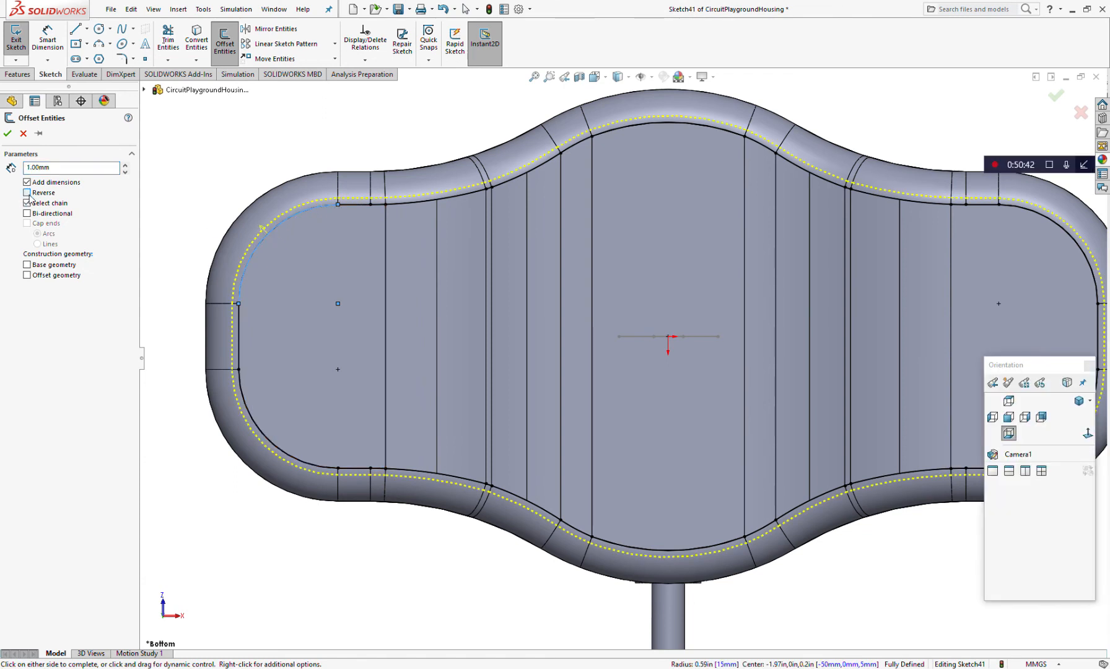
click(27, 193)
text(2)
key(Return)
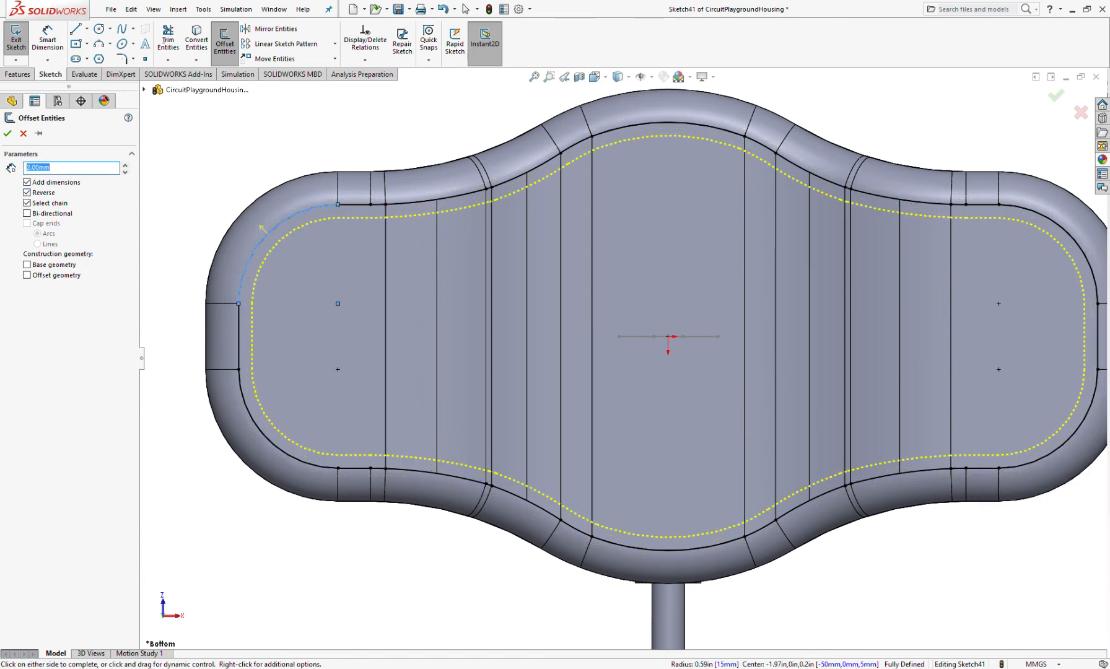
click(239, 134)
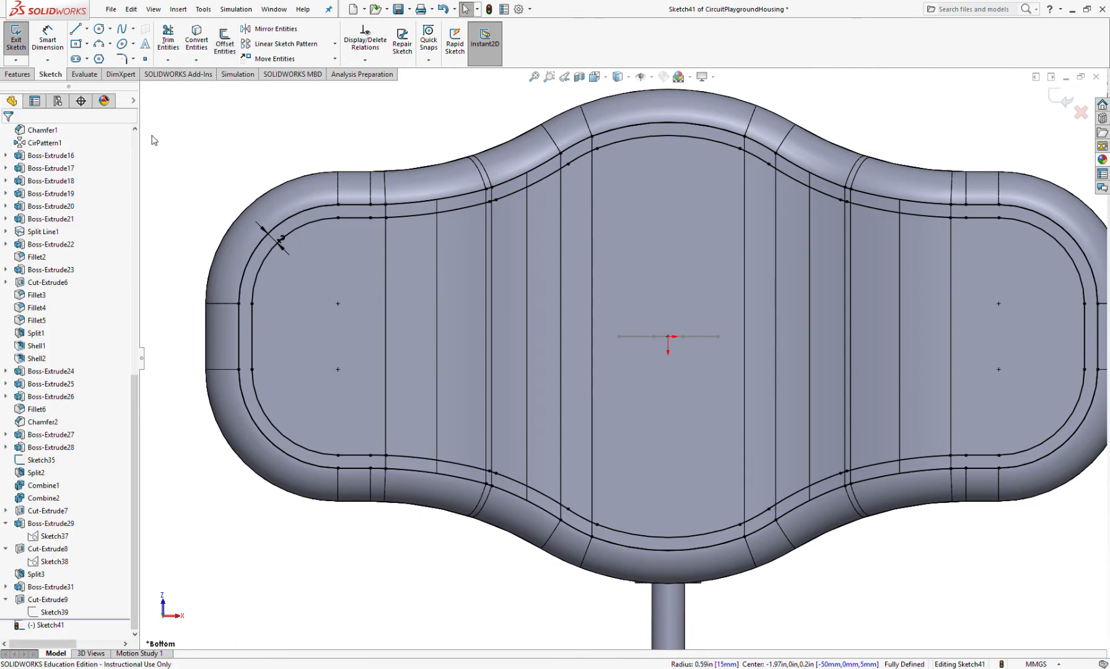
Turn the whole converted outer outline into construction geometry, keeping the inner offset loop as the profile.
click(197, 39)
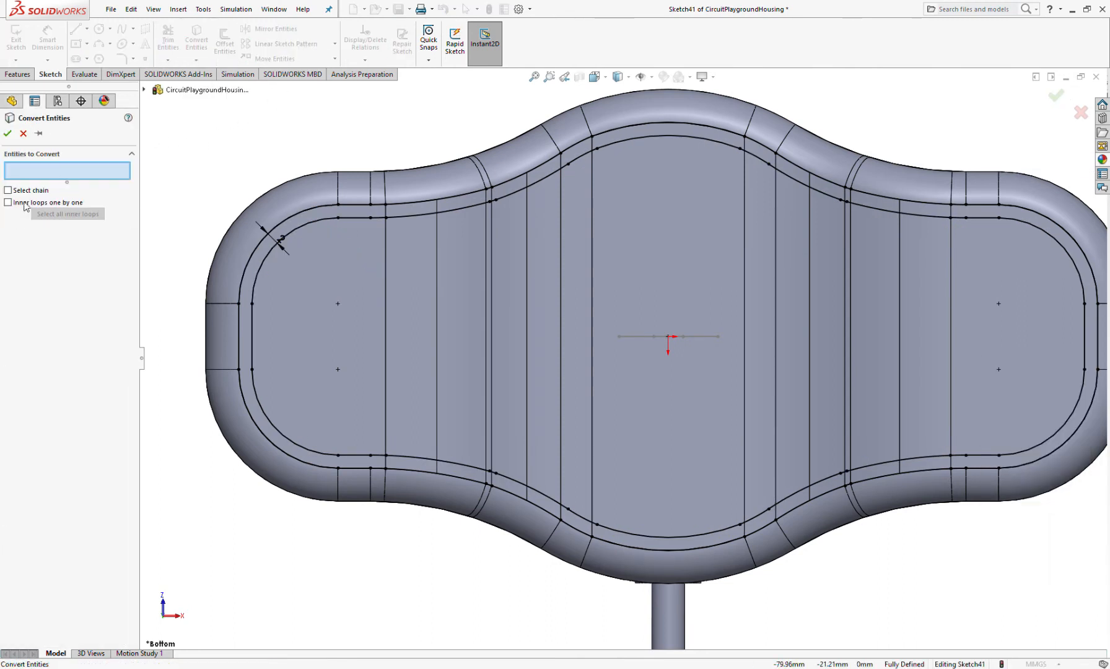
click(22, 133)
key(space)
click(251, 259)
click(293, 267)
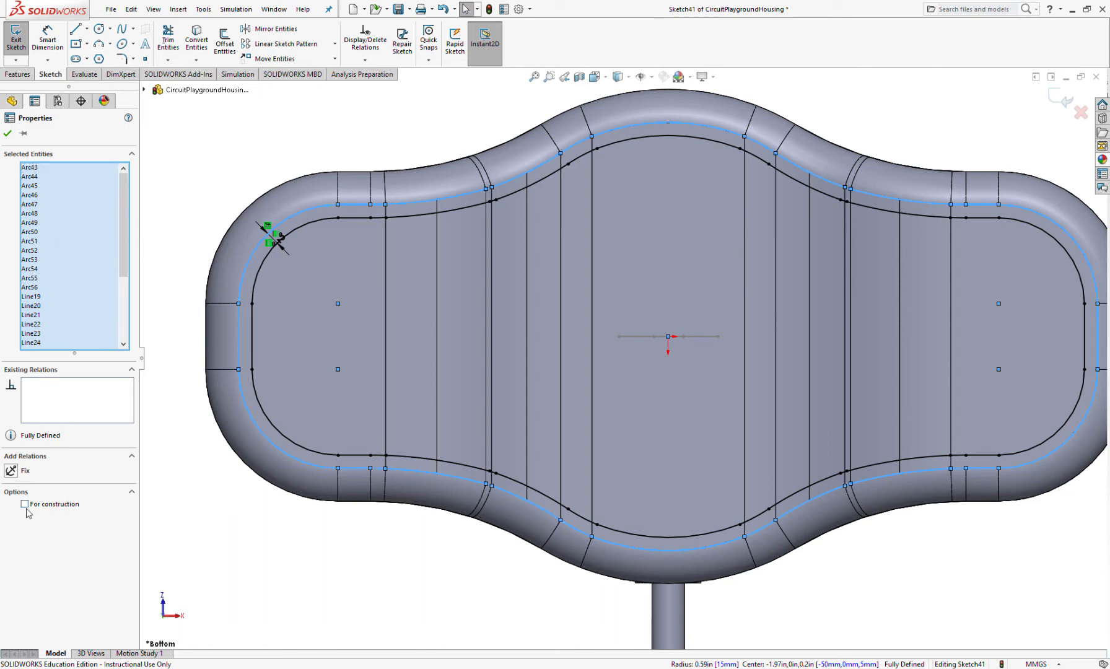
click(24, 504)
click(43, 506)
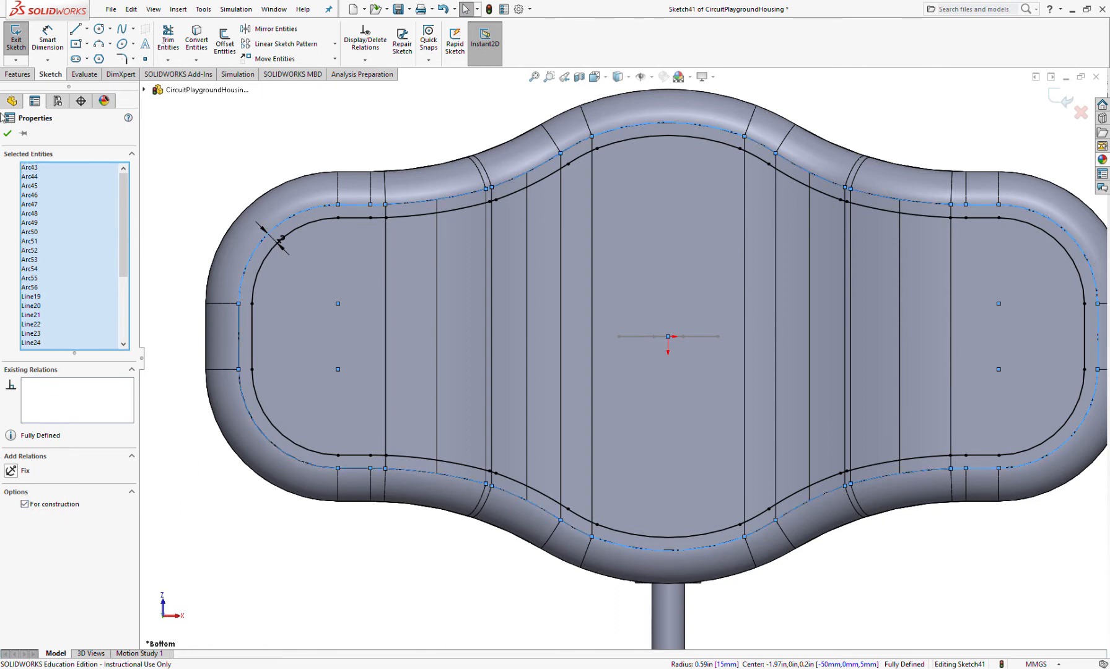
click(8, 132)
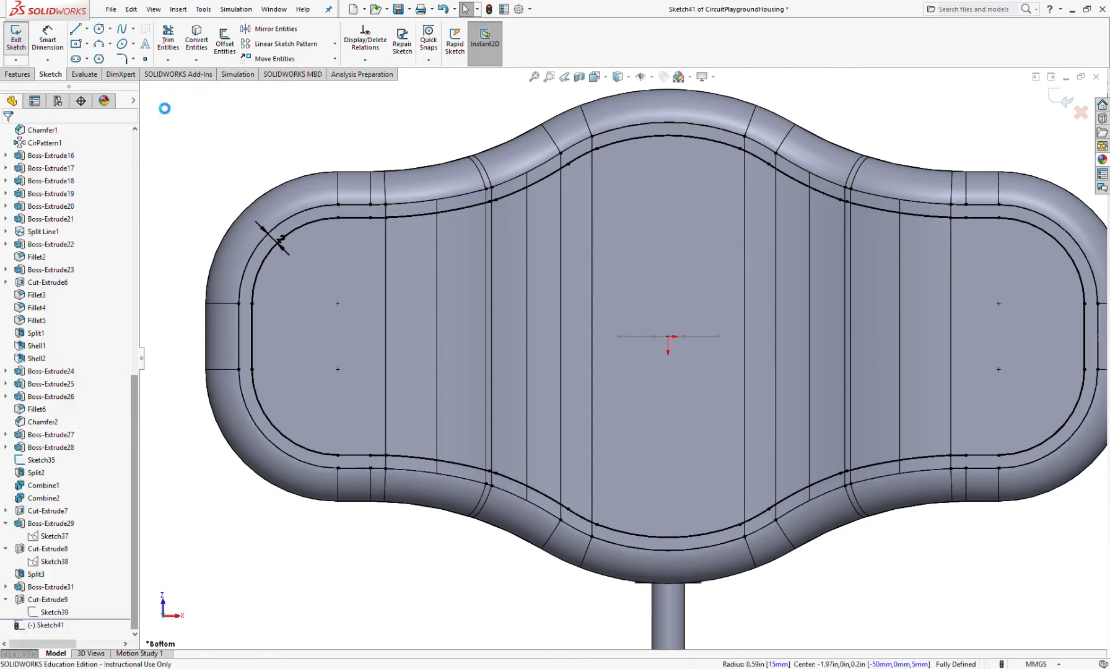
Cut the inset outline Through All, limiting the feature scope to the trimmed floor body with Auto-select turned off.
click(176, 40)
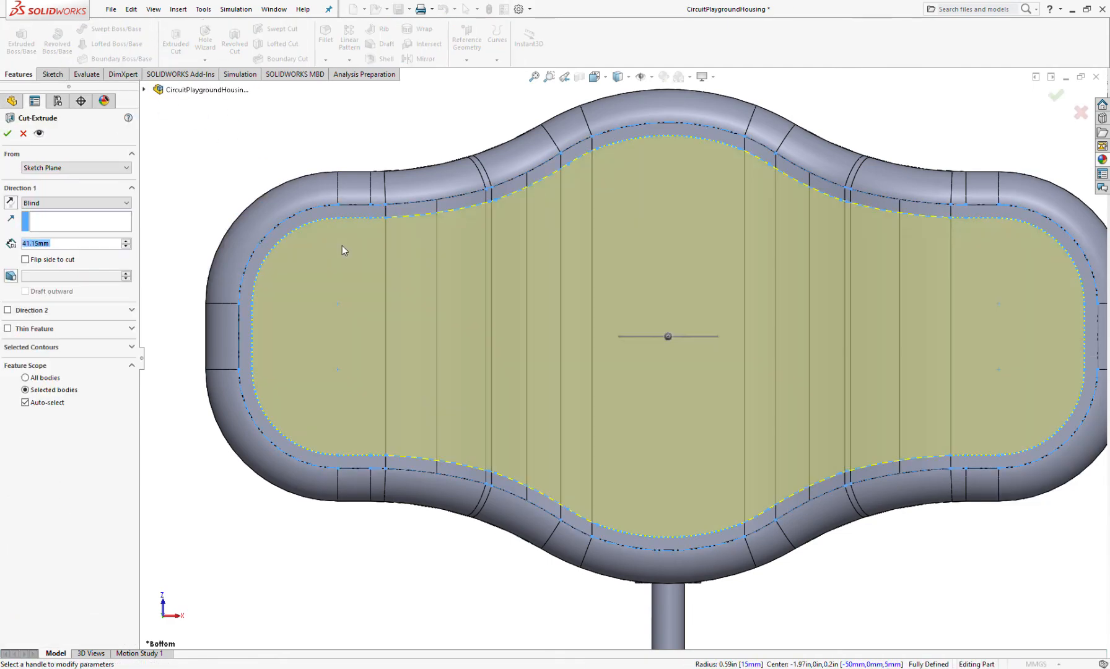
middle_drag(341, 245, 304, 292)
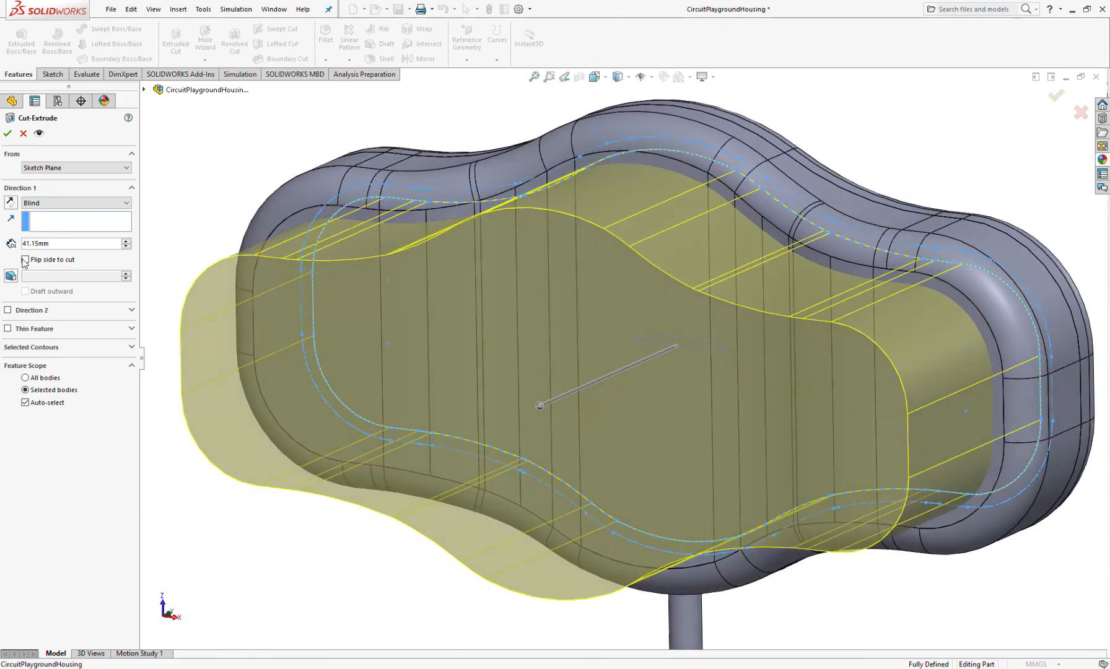
click(47, 224)
click(54, 388)
click(360, 336)
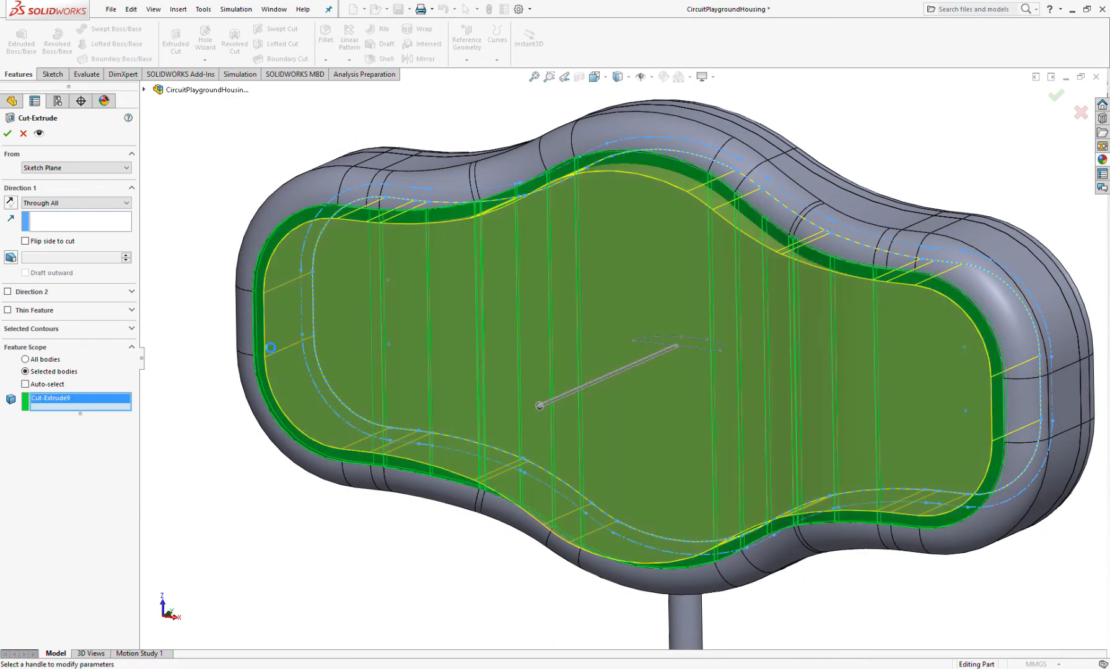
right_click(259, 333)
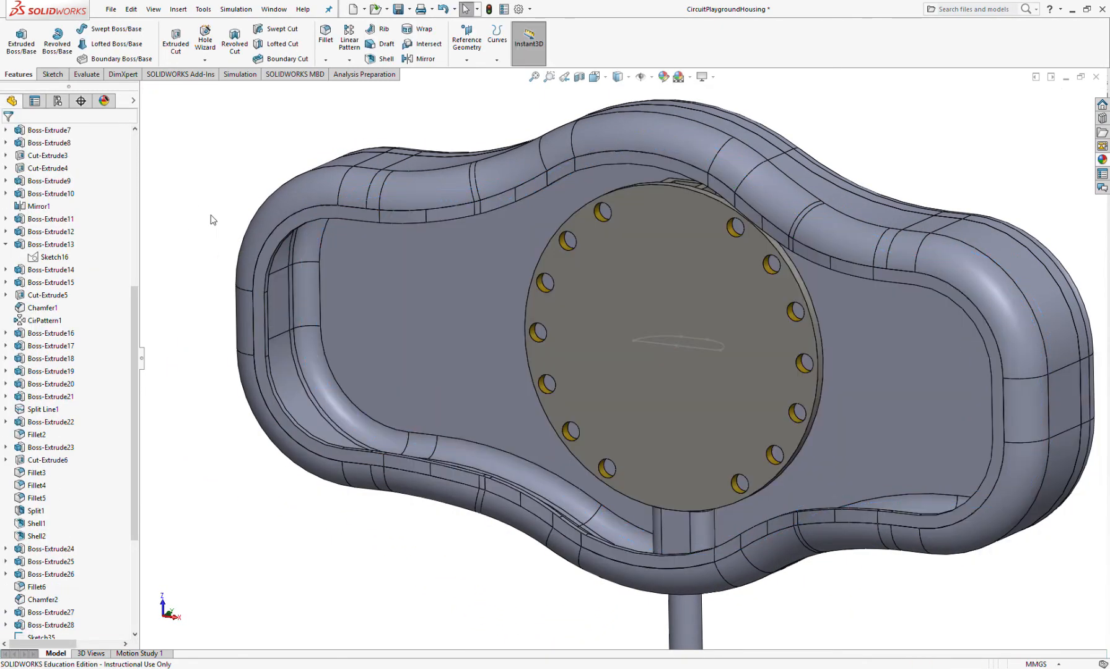
Examine the ledge left around the housing's underside opening and its fit against the curved rim.
middle_drag(375, 265, 443, 72)
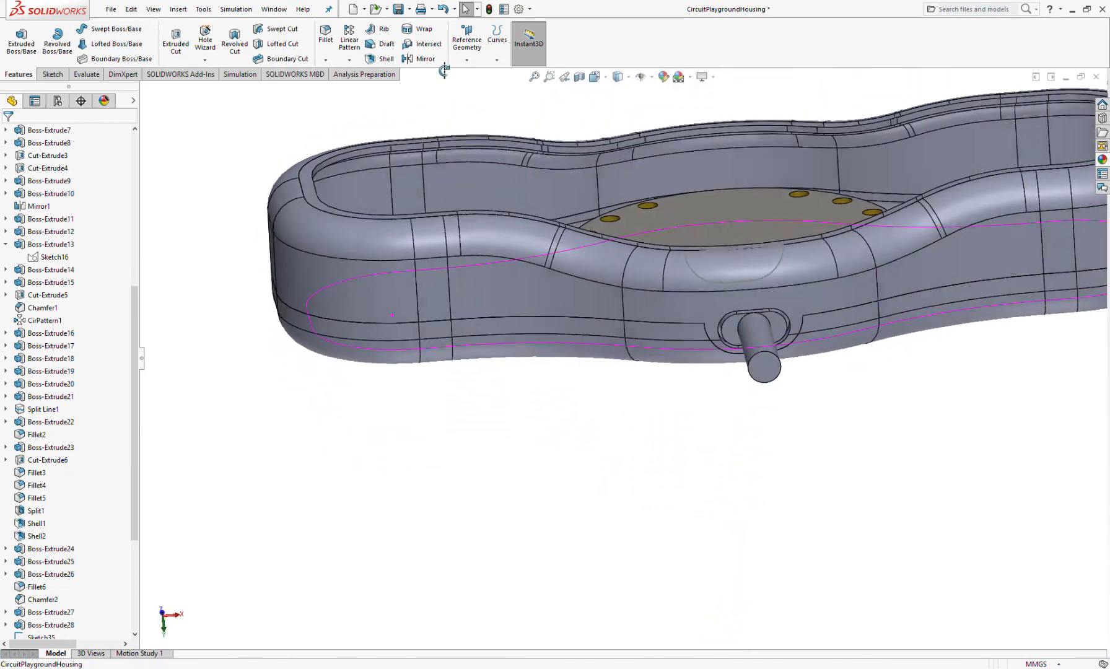
scroll(550, 164, down, 7)
mouse_move(589, 229)
middle_down()
mouse_move(710, 254)
mouse_move(638, 220)
middle_up()
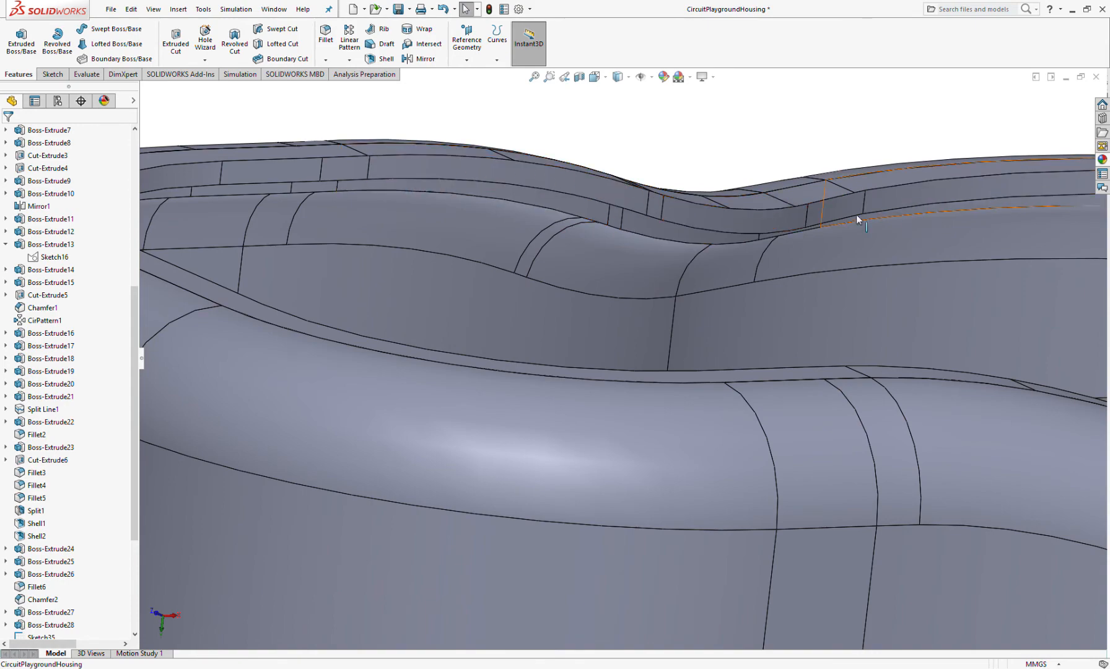
scroll(856, 215, up, 5)
scroll(700, 304, down, 6)
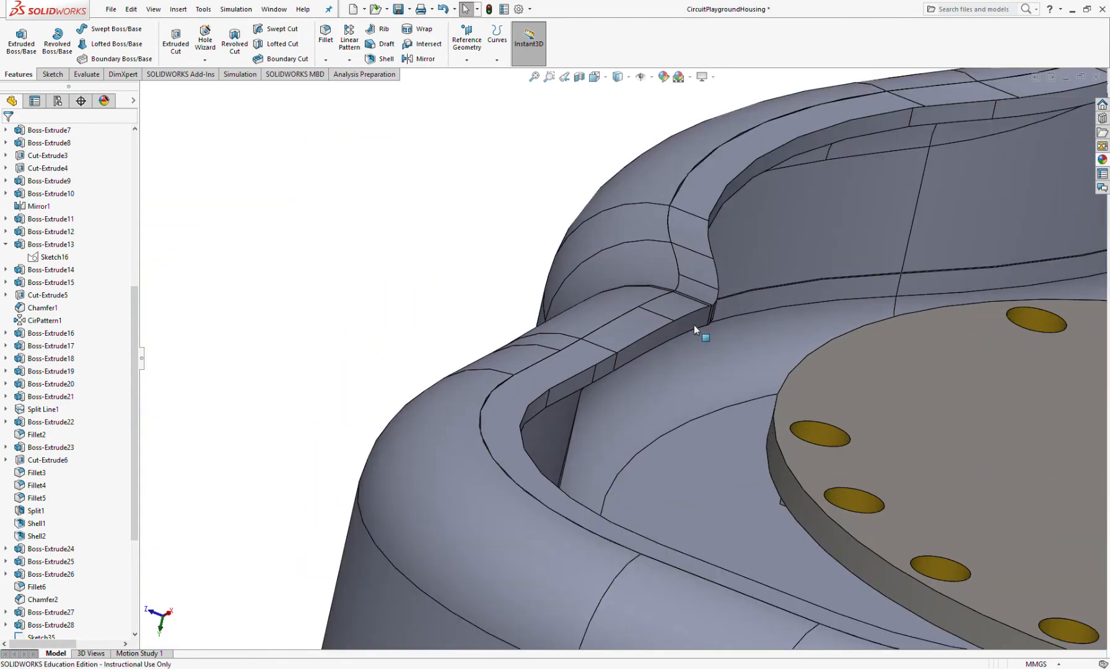
key(ctrl+shift+z)
mouse_move(455, 300)
middle_down()
mouse_move(483, 248)
mouse_move(508, 291)
mouse_move(539, 304)
middle_up()
drag(539, 304, 616, 304)
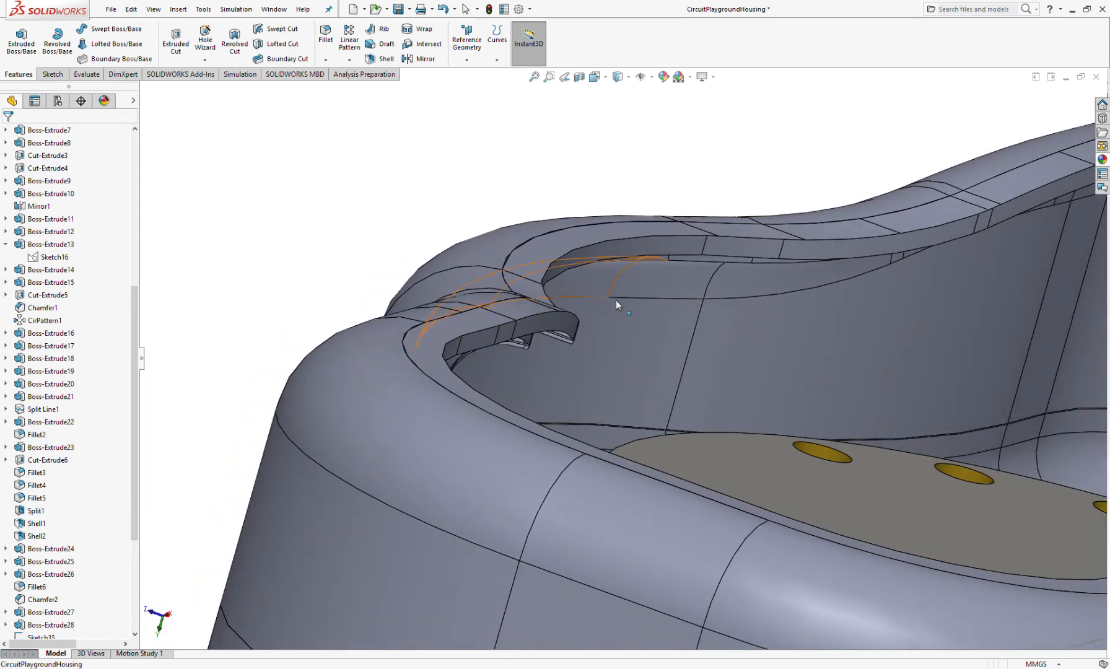
scroll(884, 219, up, 4)
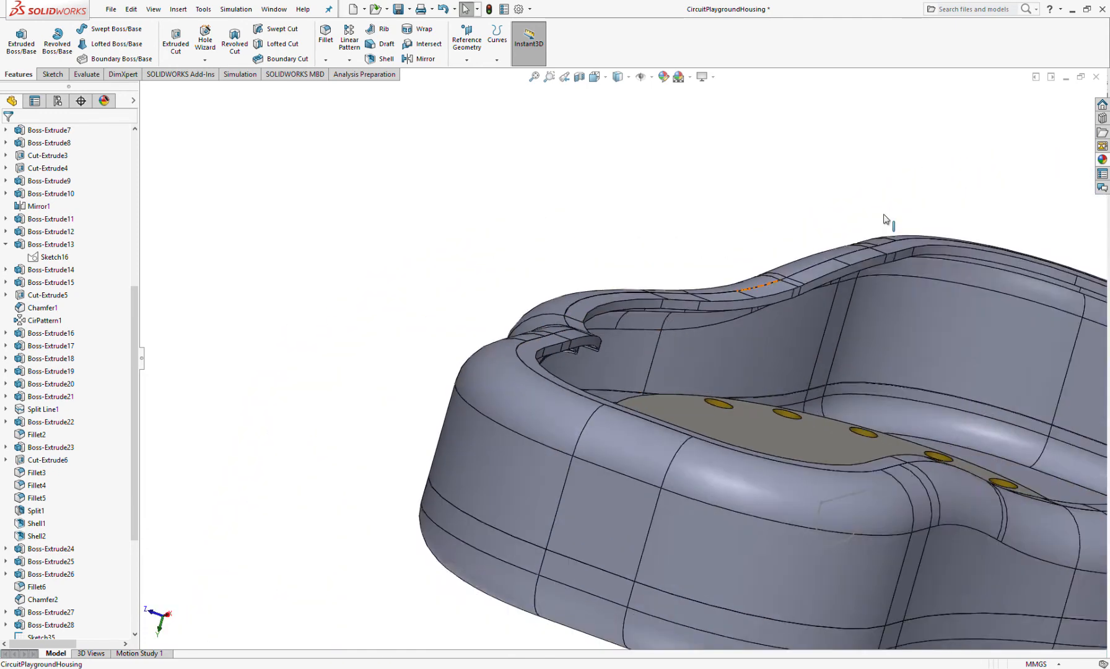
scroll(904, 297, down, 1)
scroll(903, 298, down, 2)
mouse_move(679, 277)
middle_down()
mouse_move(656, 260)
mouse_move(610, 263)
middle_up()
scroll(548, 298, up, 3)
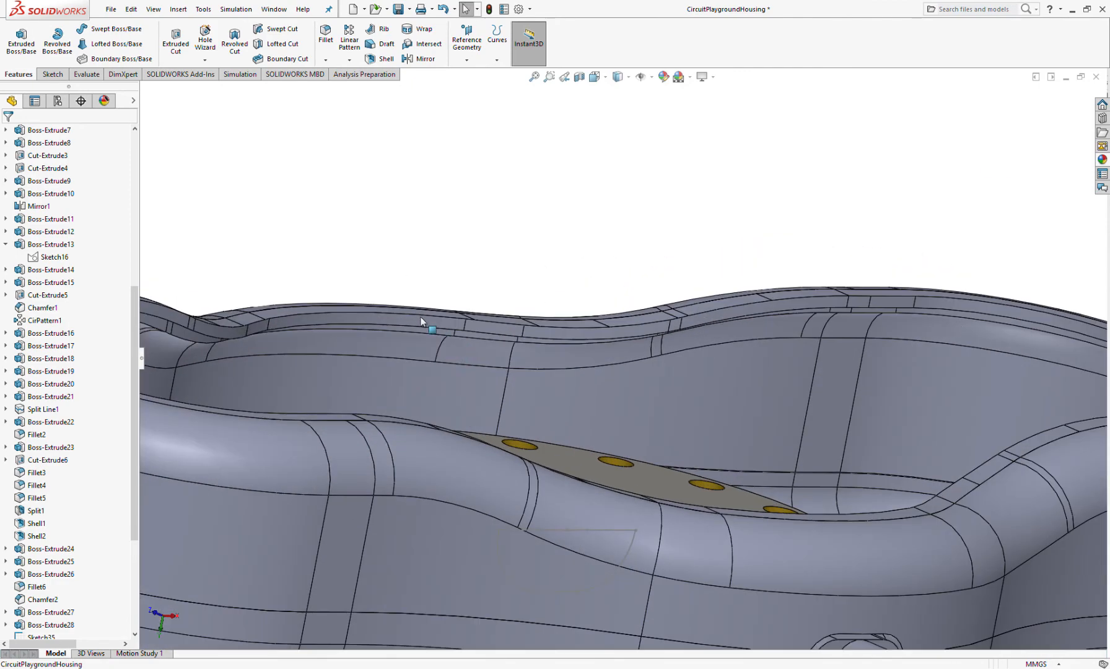
scroll(431, 341, up, 3)
middle_drag(384, 344, 376, 369)
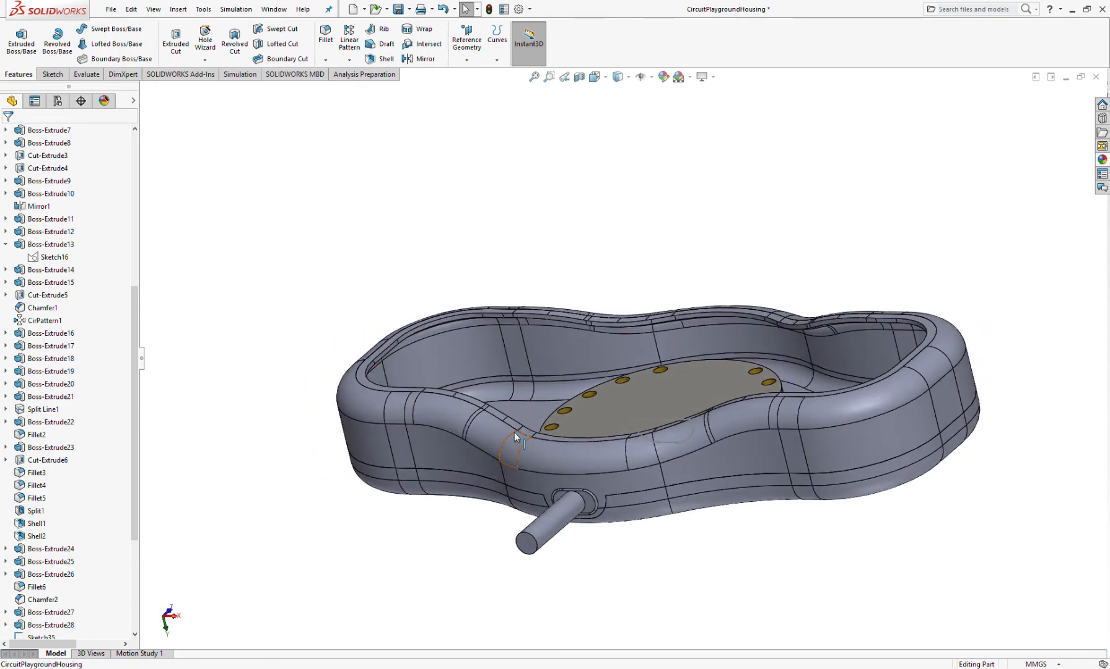
Inspect the rim contour along the cable side and both rounded ends of the housing.
scroll(514, 432, down, 3)
middle_click(506, 408)
middle_drag(506, 408, 644, 378)
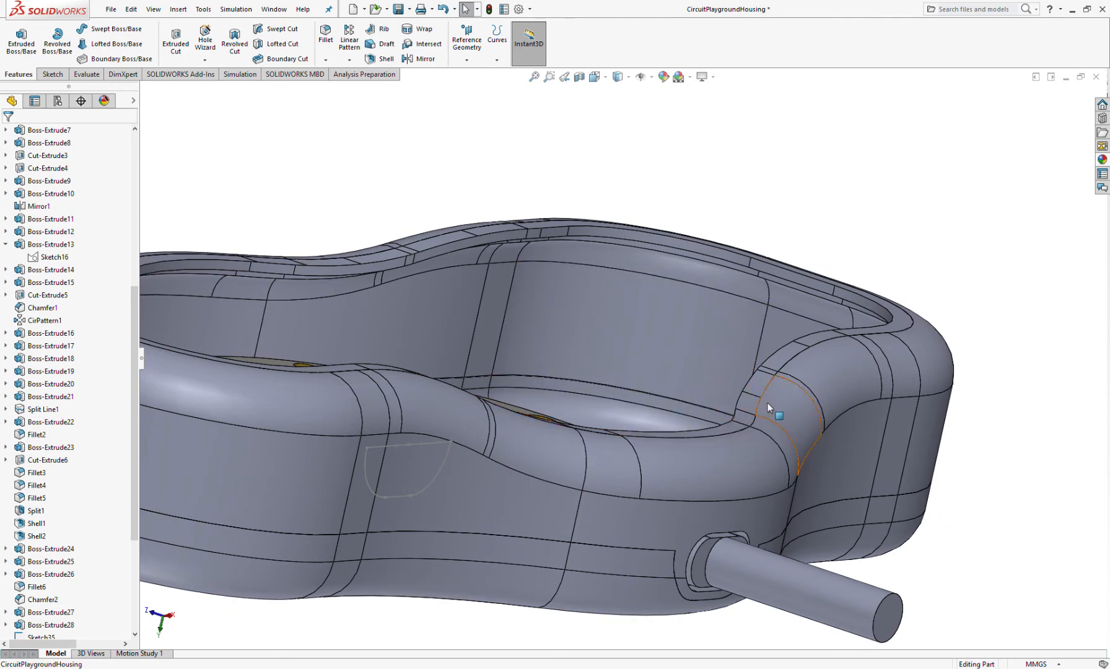
scroll(641, 433, up, 3)
middle_drag(641, 433, 568, 409)
scroll(507, 377, up, 5)
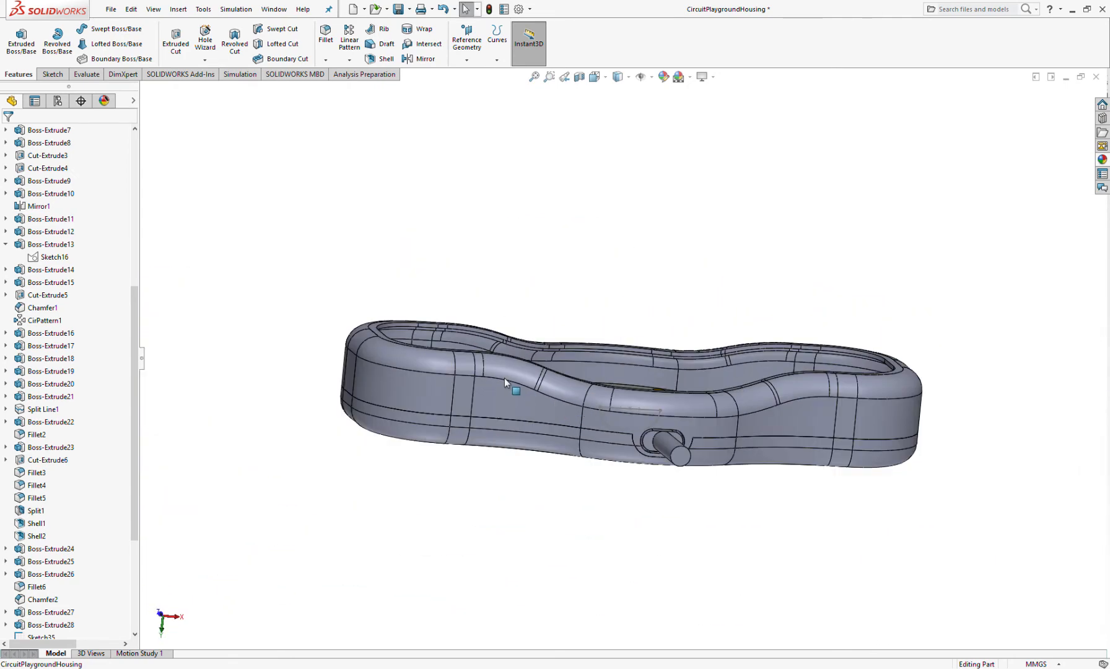
scroll(507, 377, down, 4)
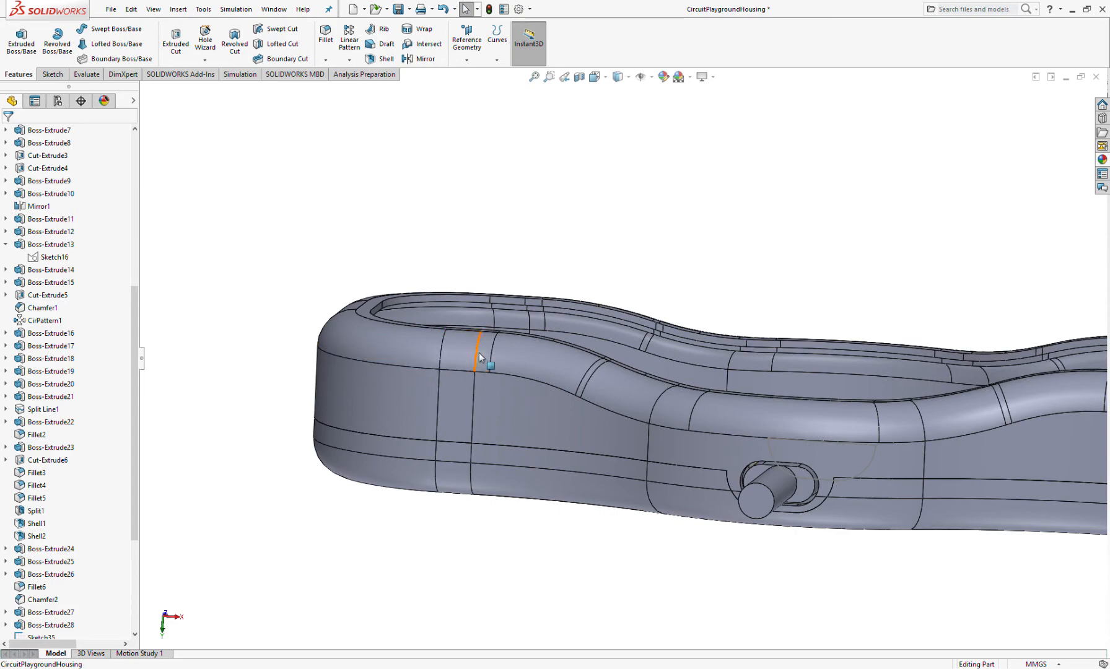
middle_drag(478, 357, 532, 362)
scroll(588, 370, up, 3)
scroll(723, 362, down, 3)
middle_drag(659, 394, 417, 471)
scroll(417, 471, up, 1)
scroll(81, 548, down, 5)
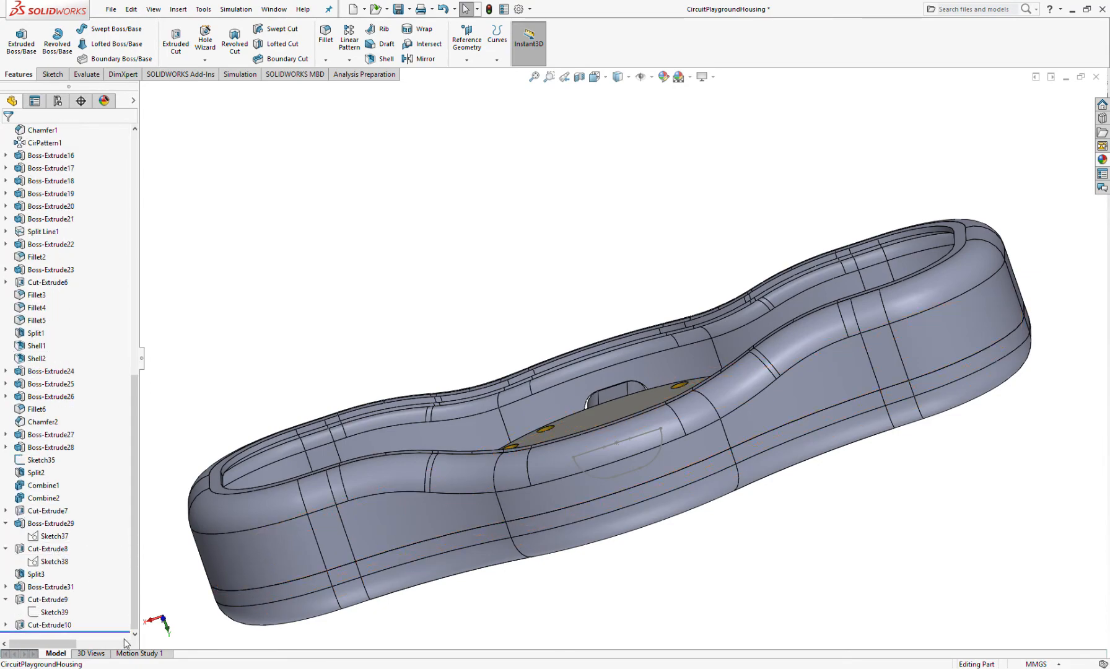
Examine the stepped inner edge between the floor ledge and the housing wall along the wavy section.
middle_drag(412, 439, 378, 456)
scroll(538, 325, down, 6)
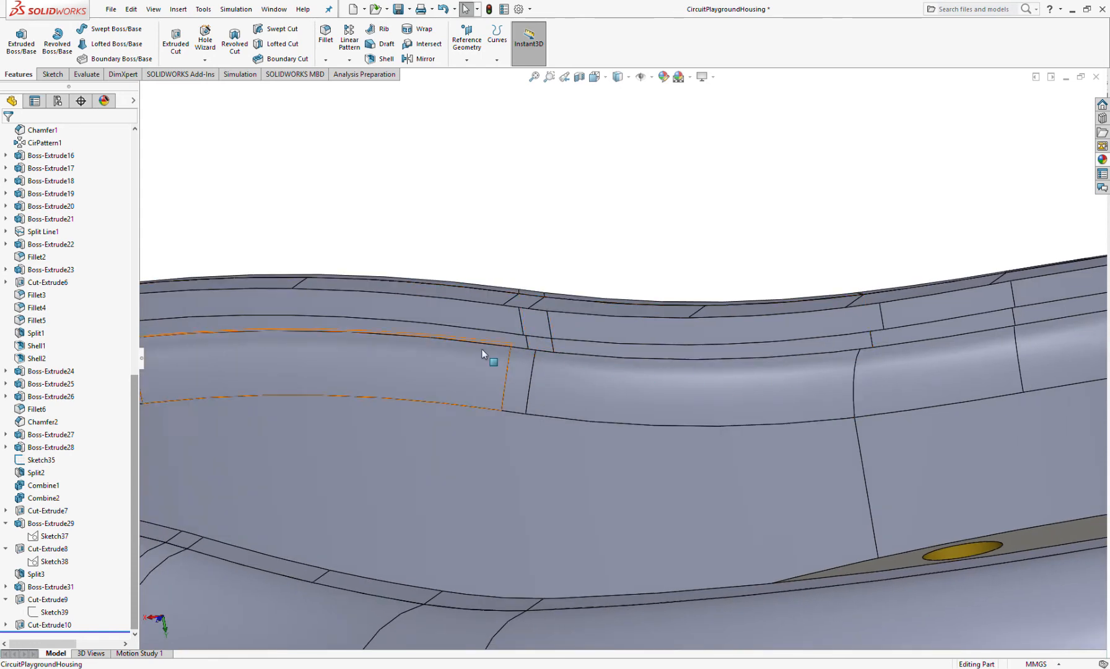
scroll(535, 373, up, 3)
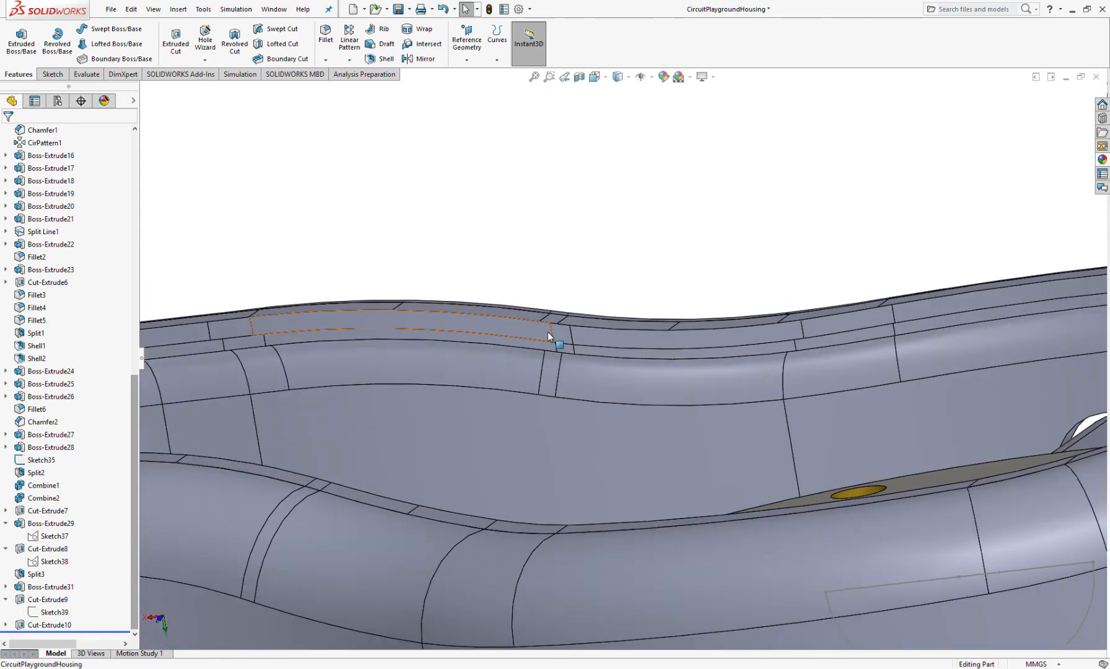
middle_drag(477, 427, 584, 353)
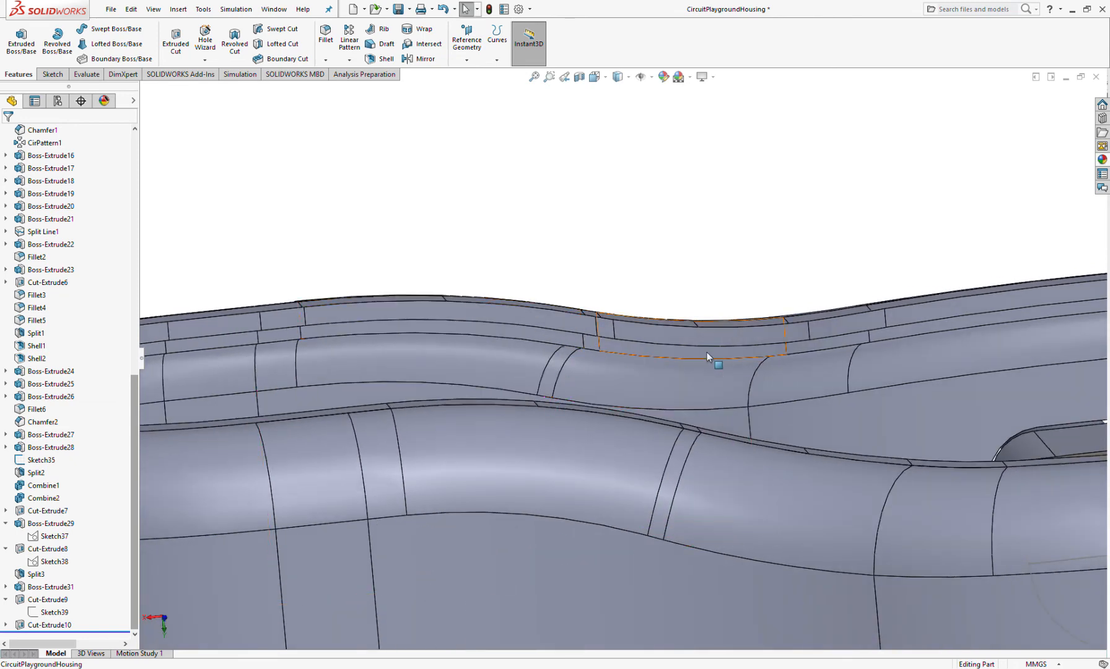
scroll(644, 366, up, 2)
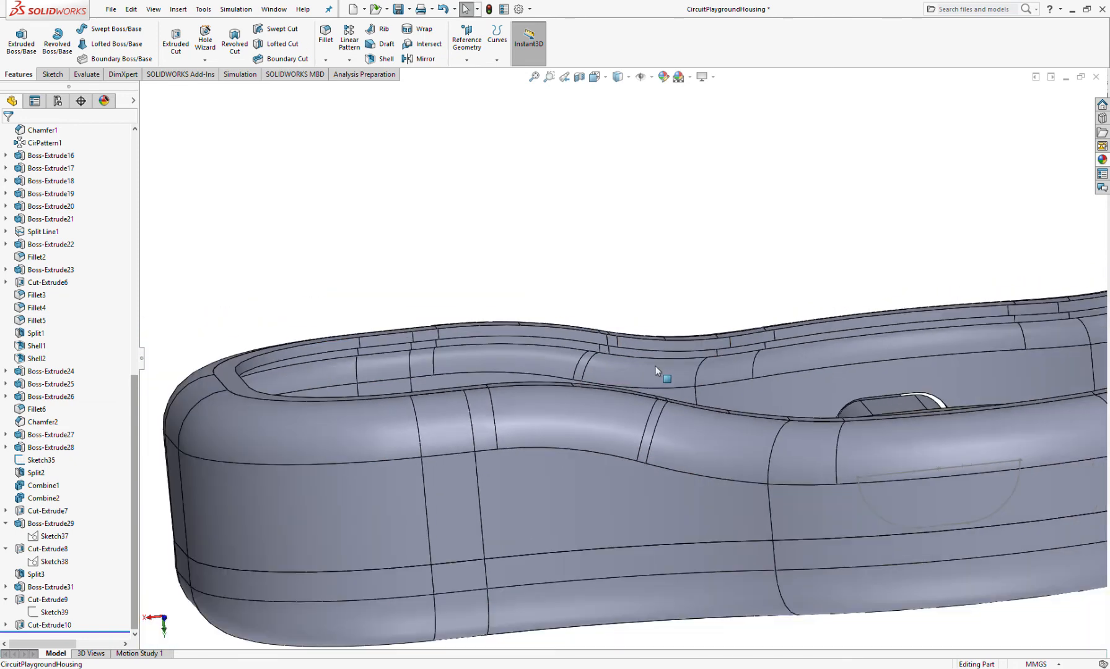
scroll(517, 349, up, 5)
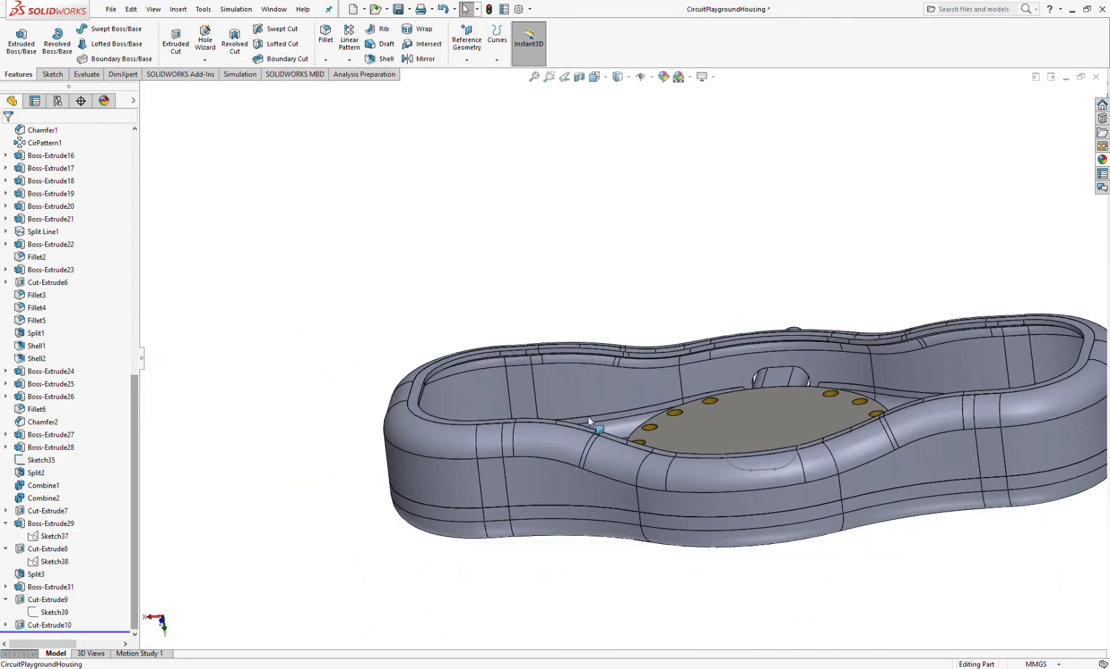
middle_drag(588, 416, 694, 315)
scroll(700, 313, down, 6)
middle_drag(717, 378, 766, 379)
scroll(692, 380, up, 2)
scroll(691, 380, down, 2)
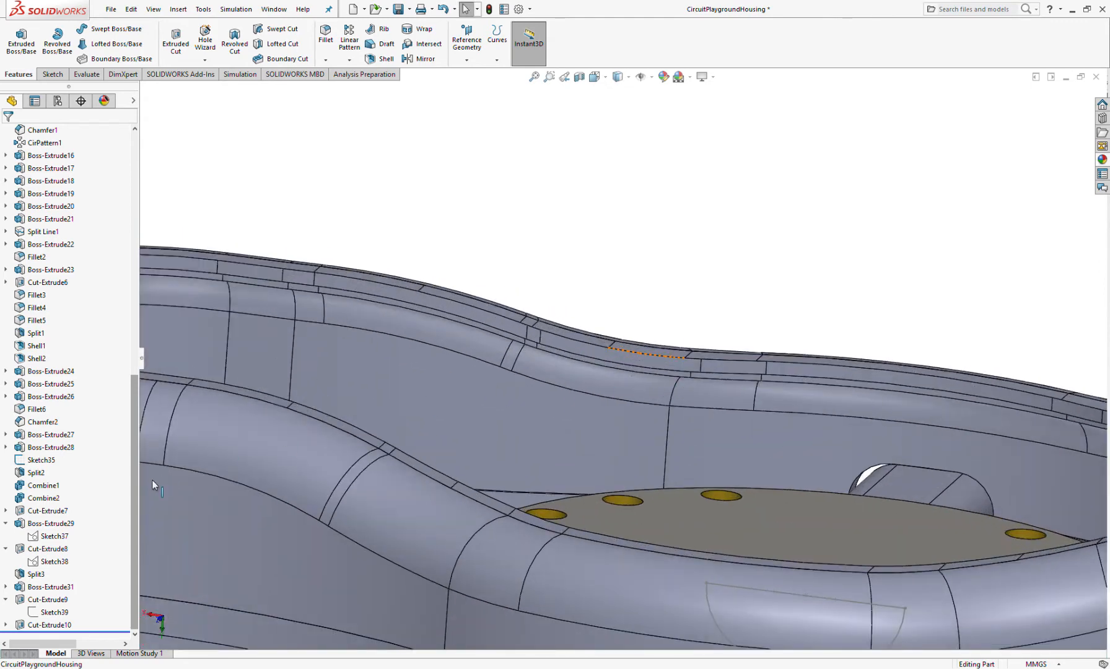
Roll the model back to just after Boss-Extrude31 and open its Sketch40 for editing.
click(38, 587)
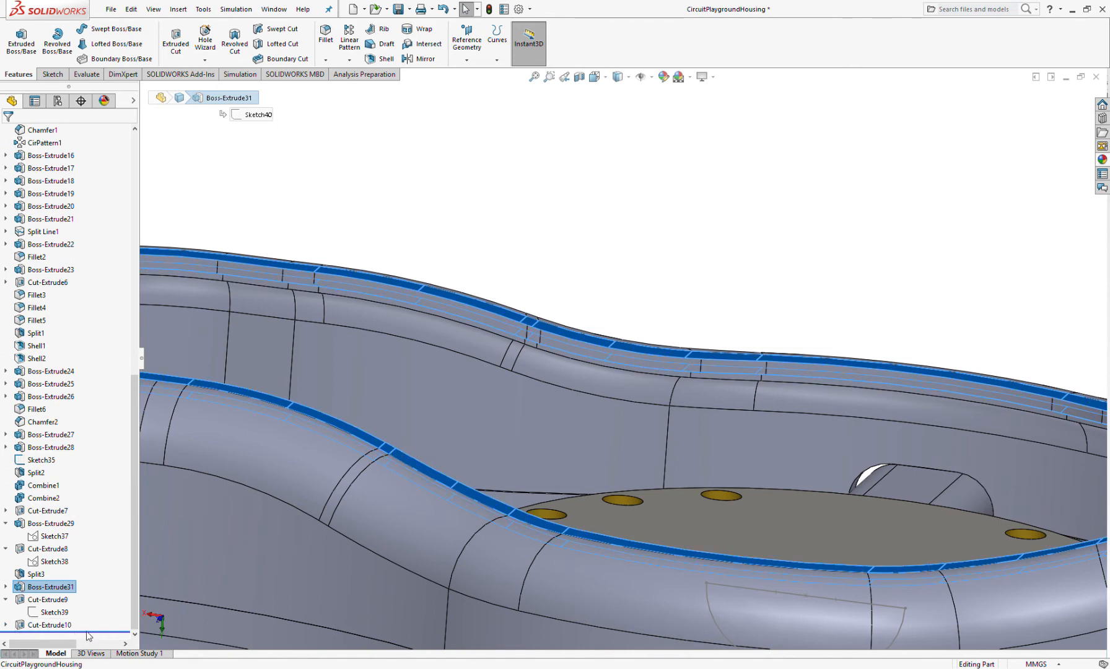
drag(93, 596, 40, 593)
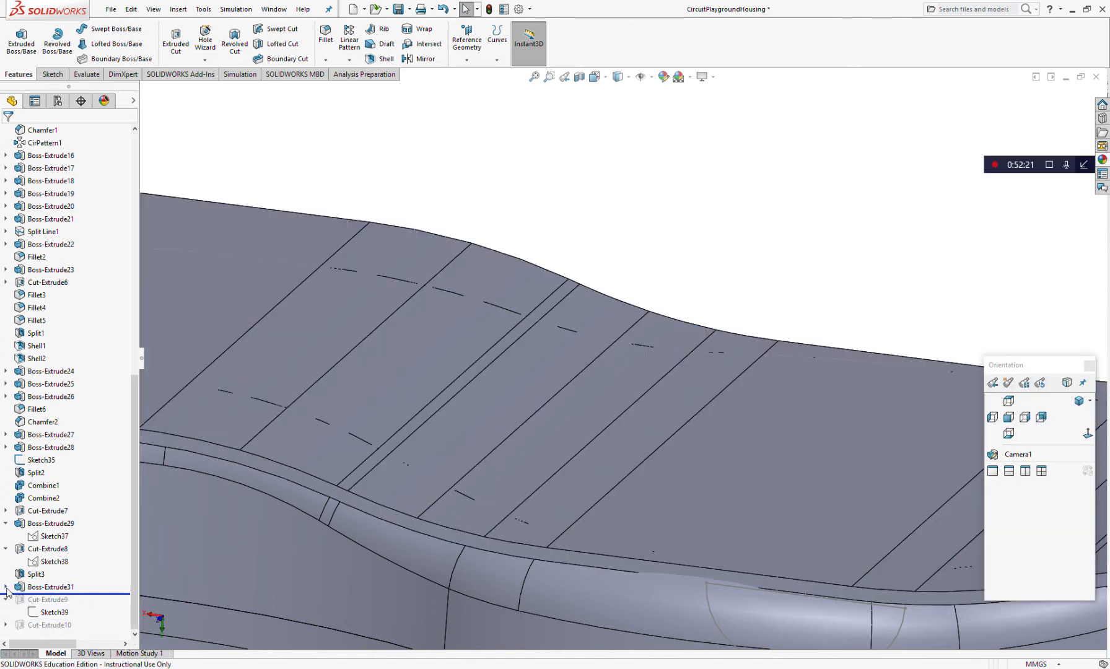
click(46, 598)
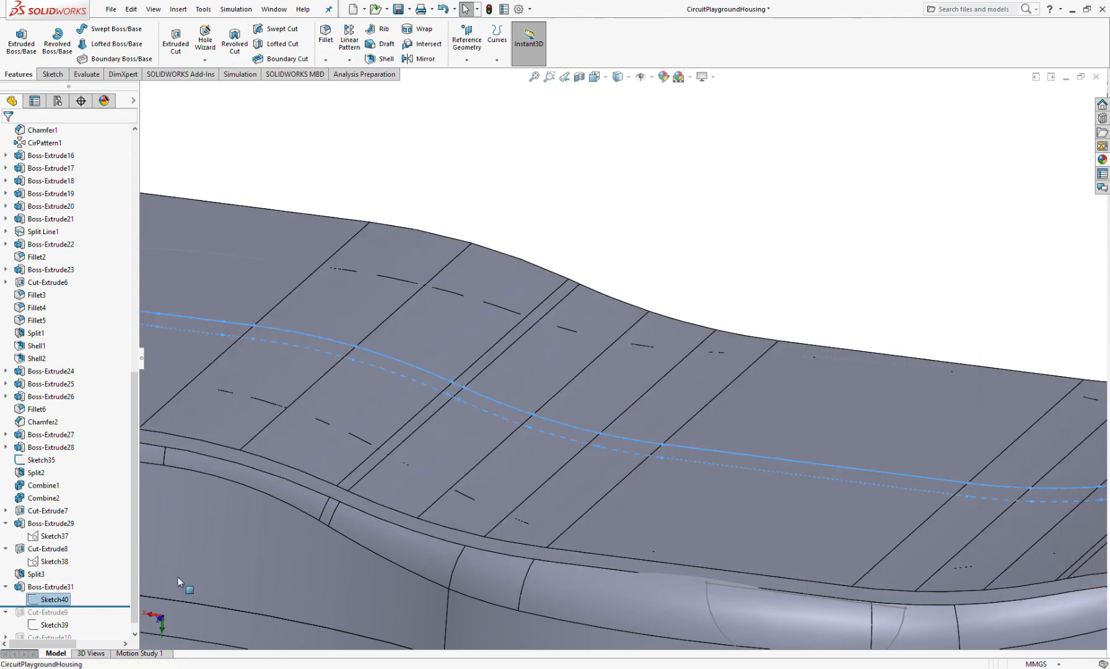
key(f)
mouse_move(459, 540)
middle_down()
mouse_move(492, 483)
mouse_move(449, 517)
middle_up()
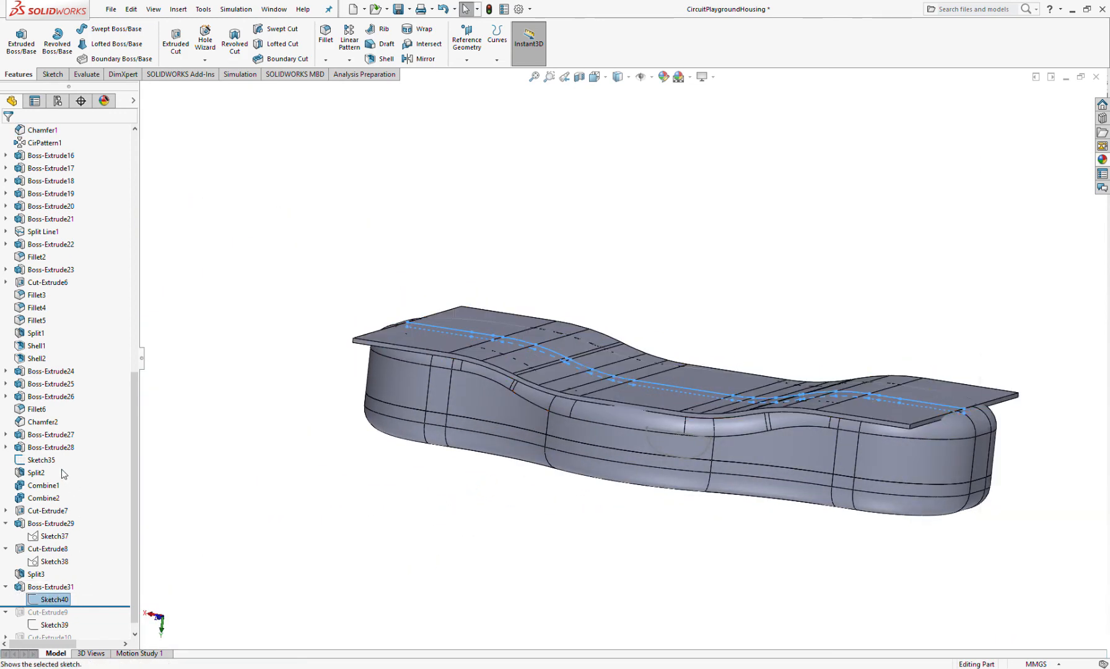
key(space)
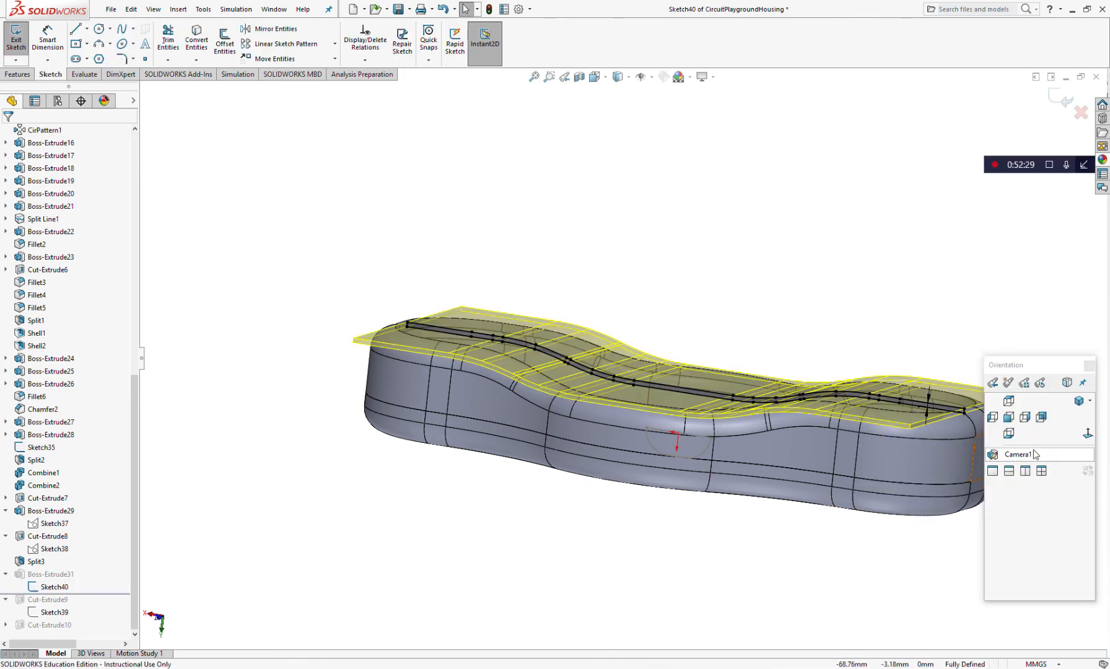
click(1085, 434)
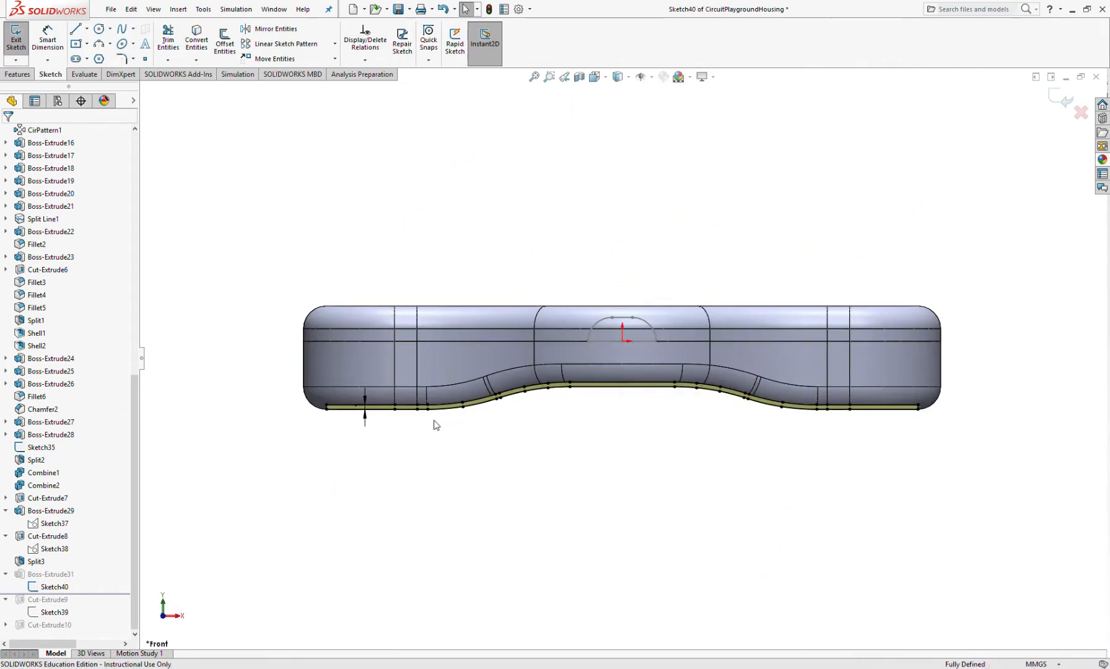
Create a section view through the housing on the Front Plane at 0.00 mm offset.
scroll(351, 398, down, 5)
scroll(351, 398, down, 2)
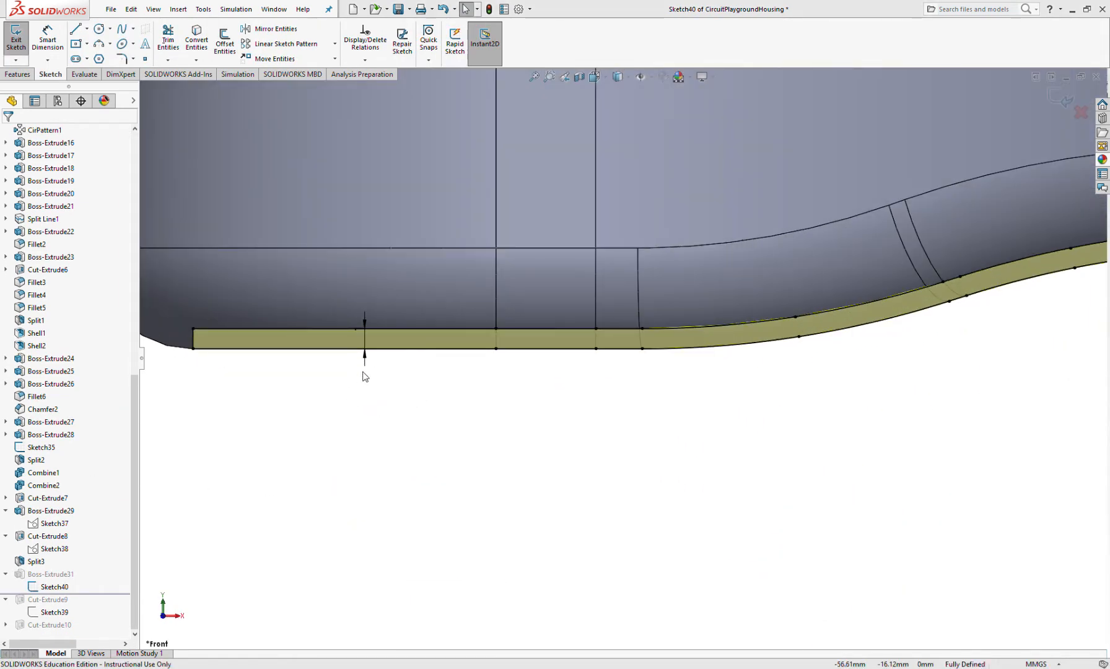
click(579, 77)
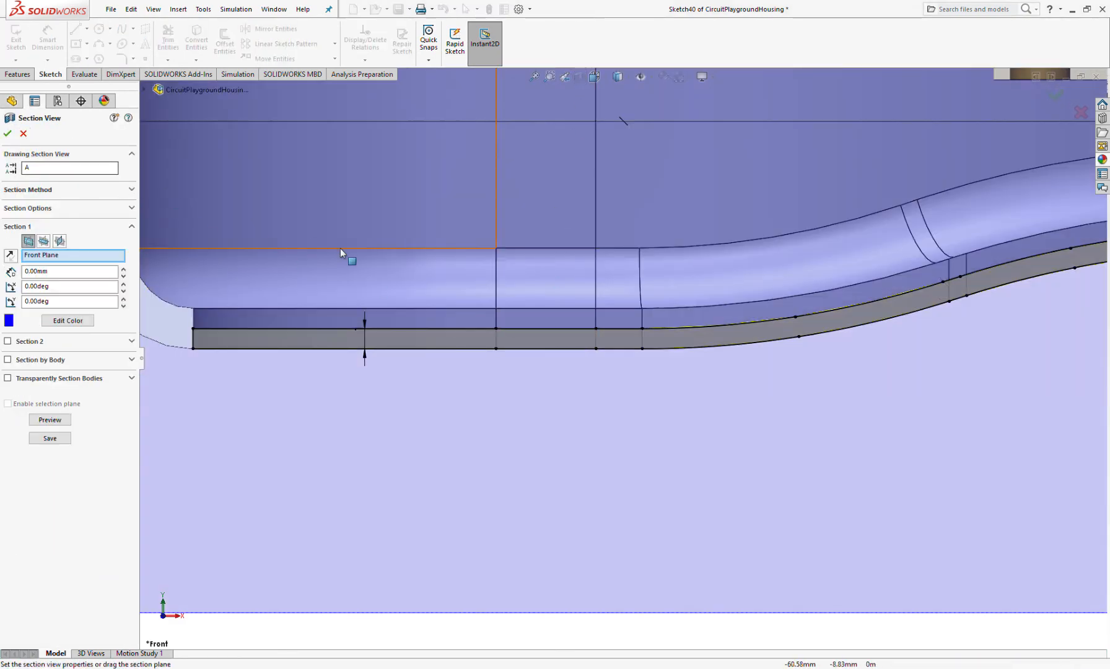
scroll(339, 246, up, 4)
click(8, 134)
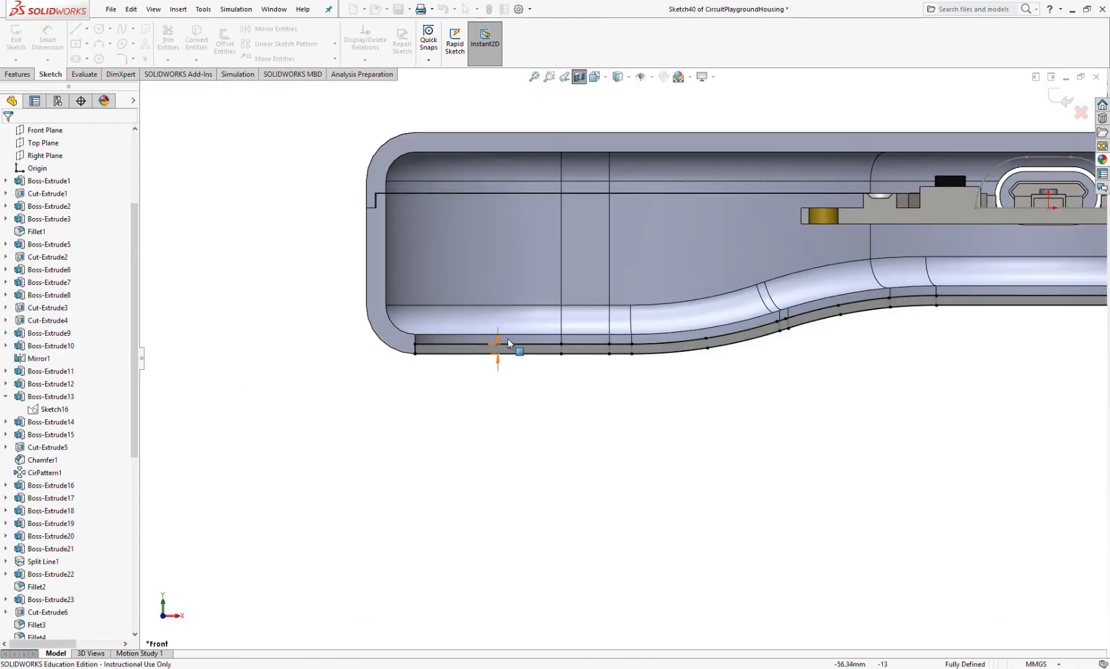
Examine the sectioned floor profile along the housing's underside and inspect the offset spline's relations beside the flat end segment.
scroll(503, 363, down, 3)
scroll(797, 403, up, 4)
scroll(884, 372, down, 3)
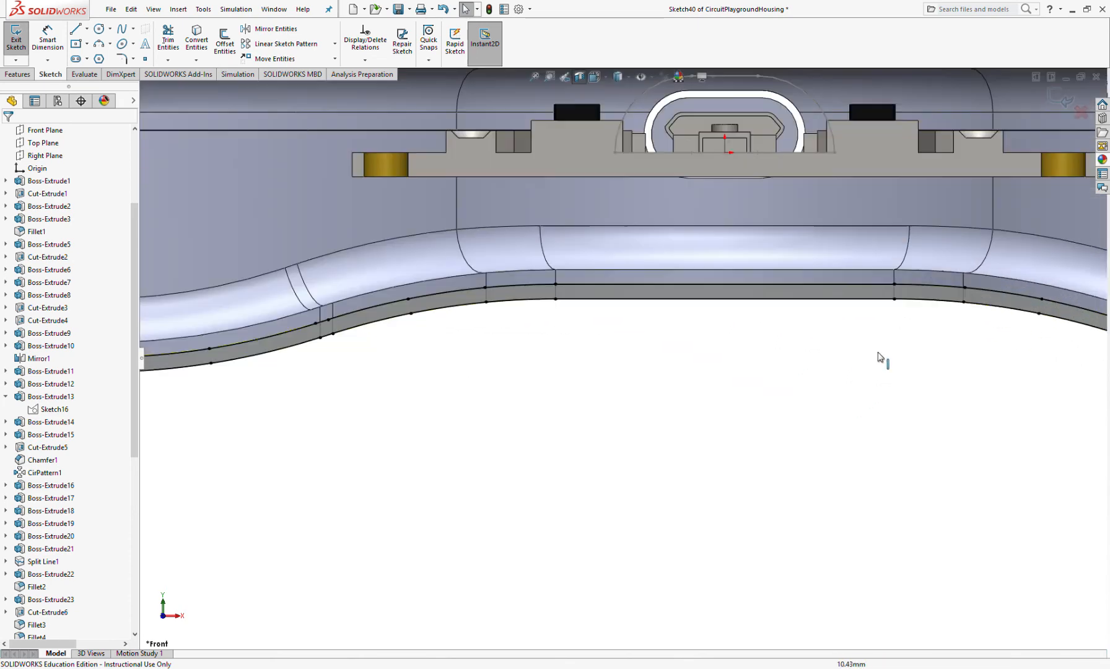
scroll(396, 371, up, 4)
scroll(569, 359, down, 6)
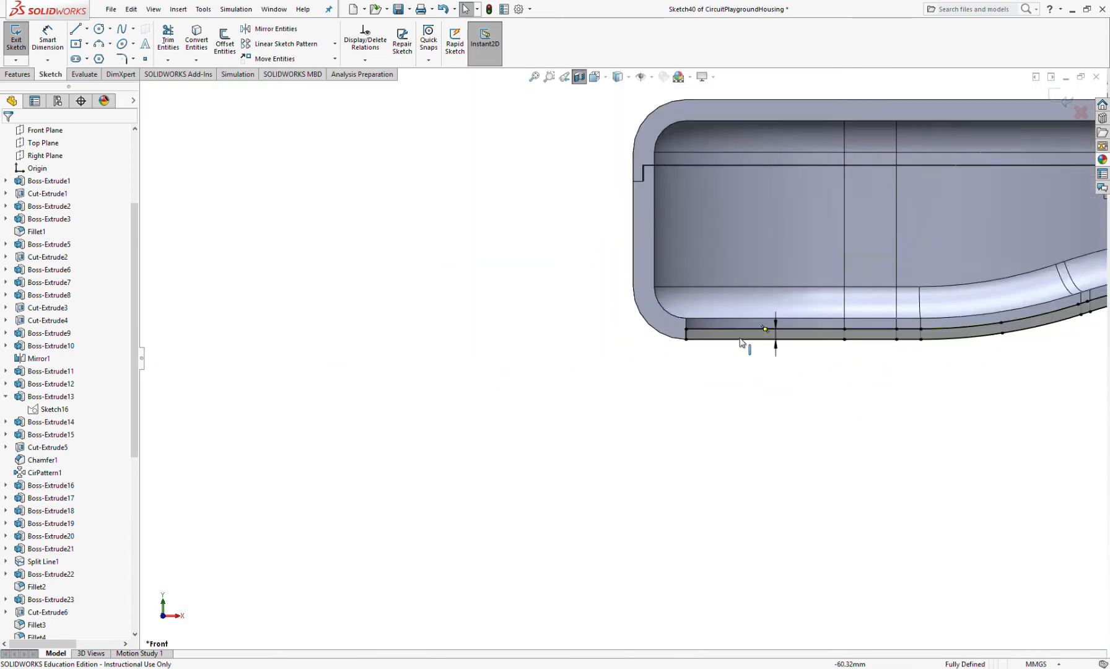
scroll(864, 335, up, 5)
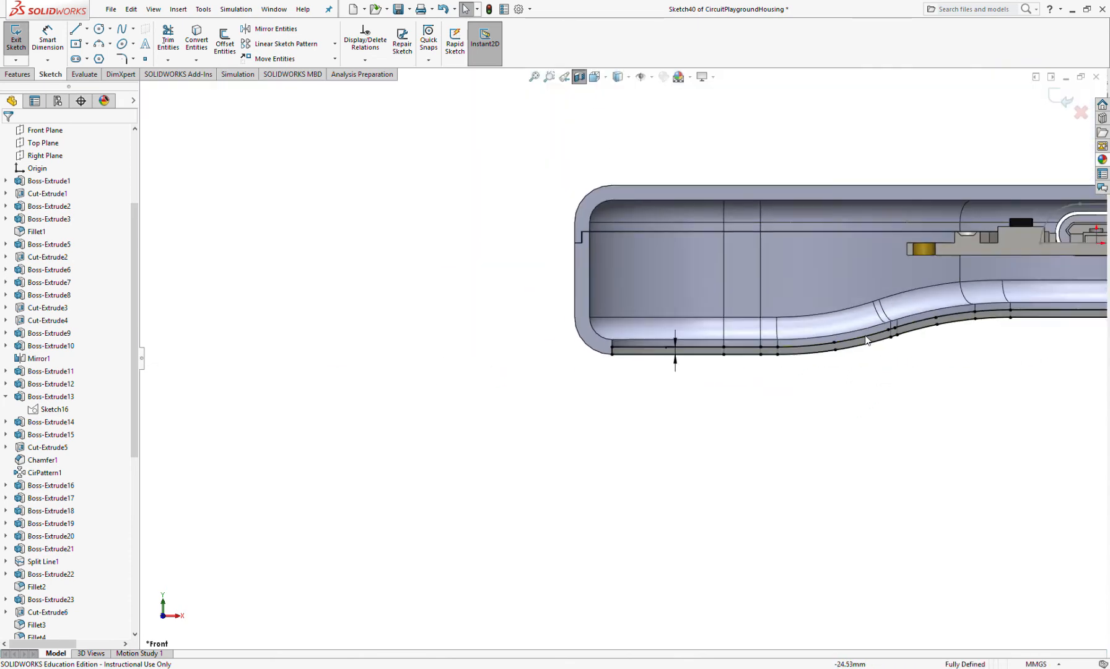
scroll(762, 334, down, 5)
scroll(420, 409, up, 4)
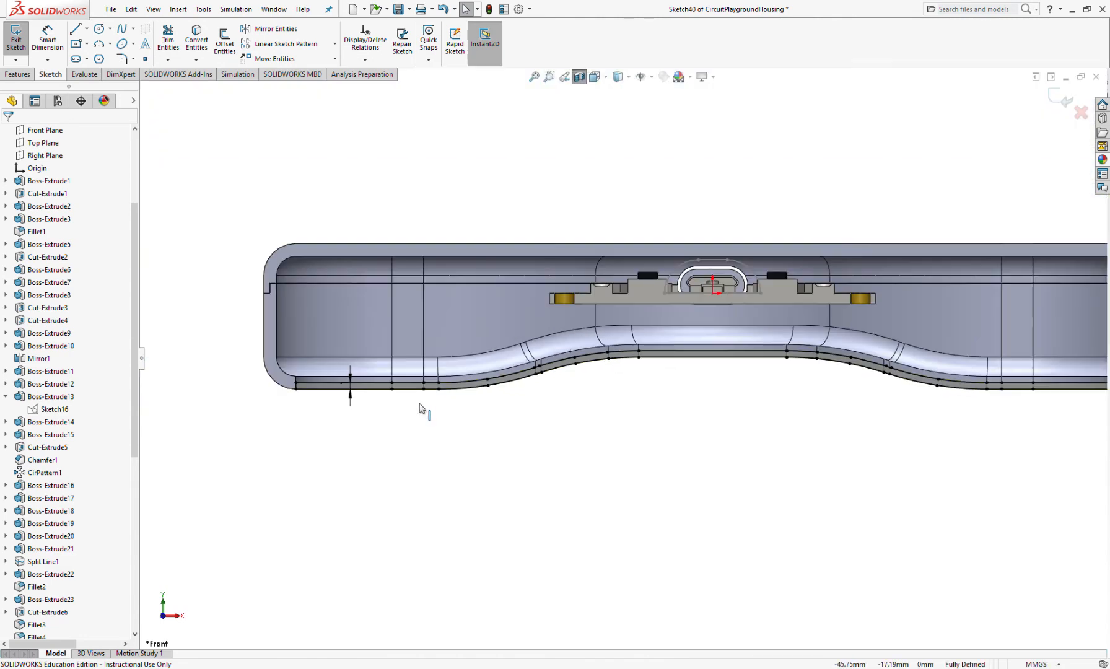
click(452, 389)
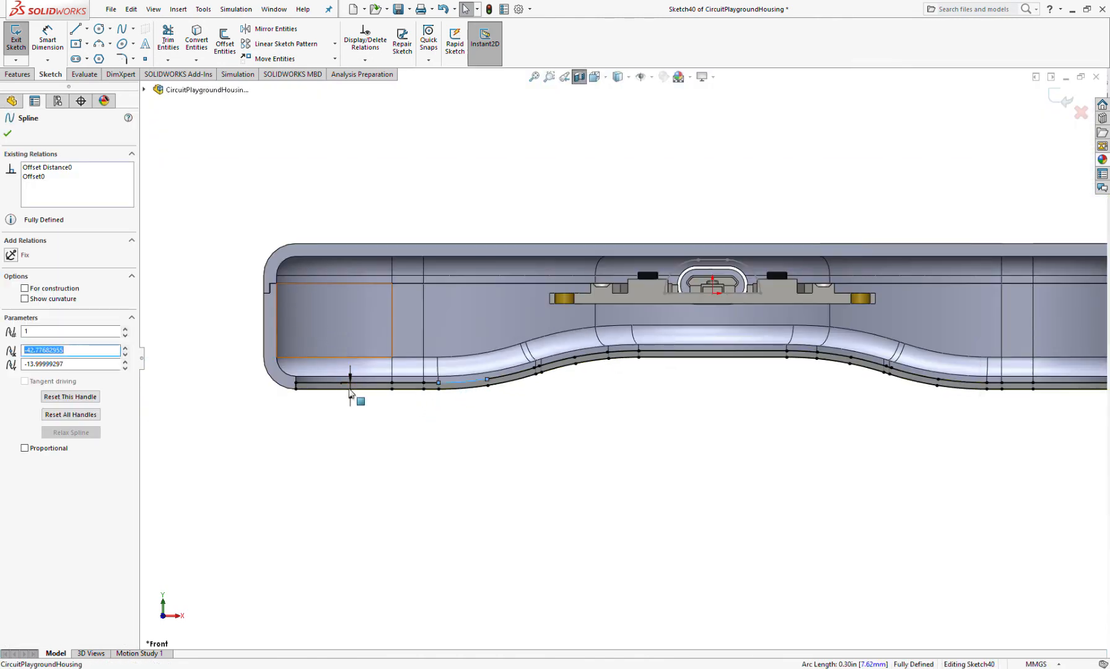
Try a 2.00 mm offset of the upper profile line's flat end segment, testing the chain selection option off and on.
click(225, 45)
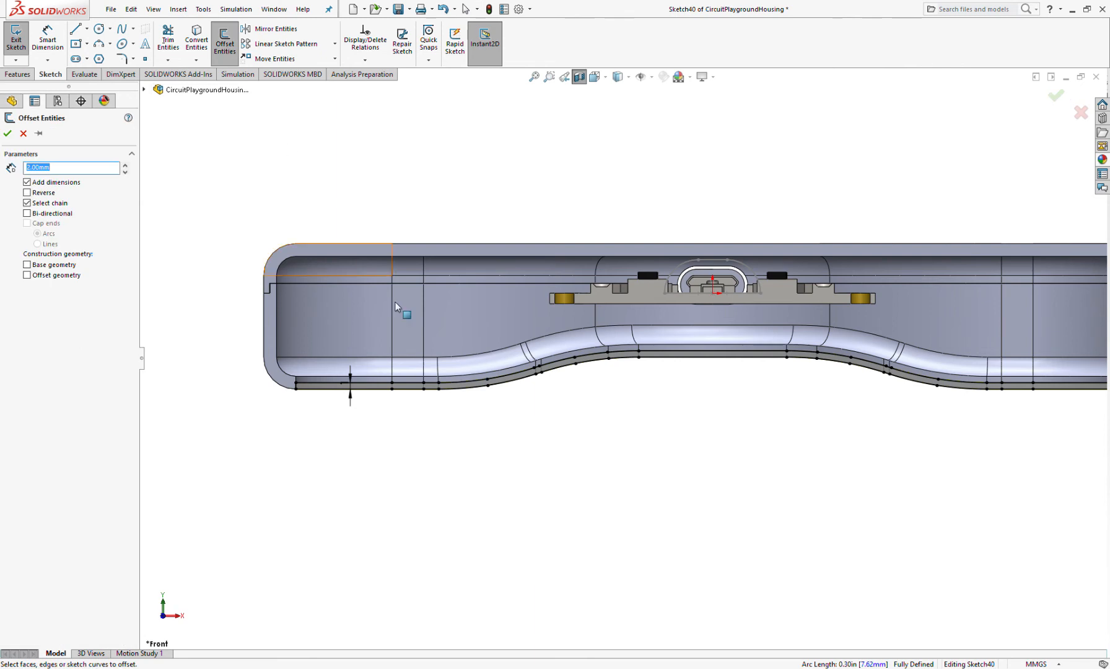
scroll(452, 382, down, 5)
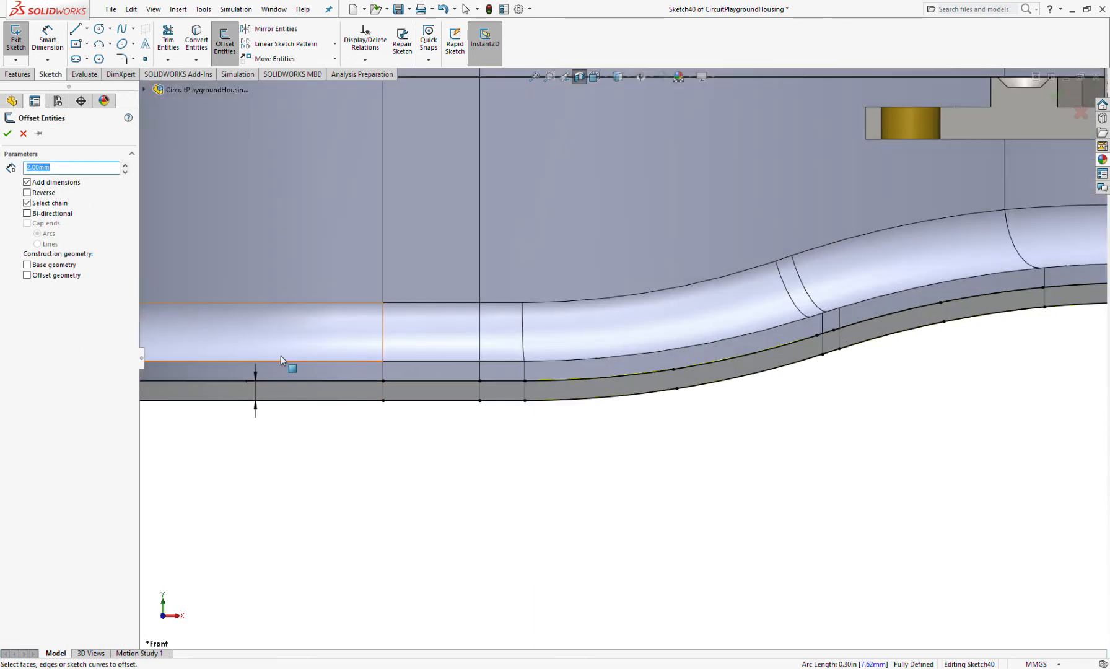
click(320, 381)
scroll(346, 378, up, 3)
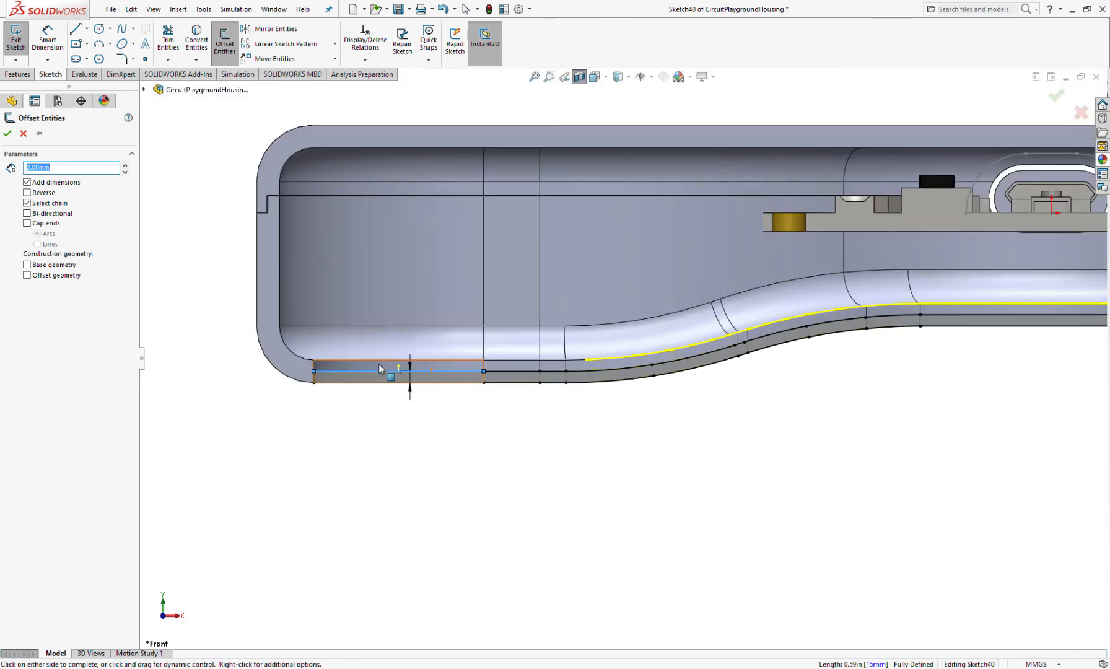
click(28, 203)
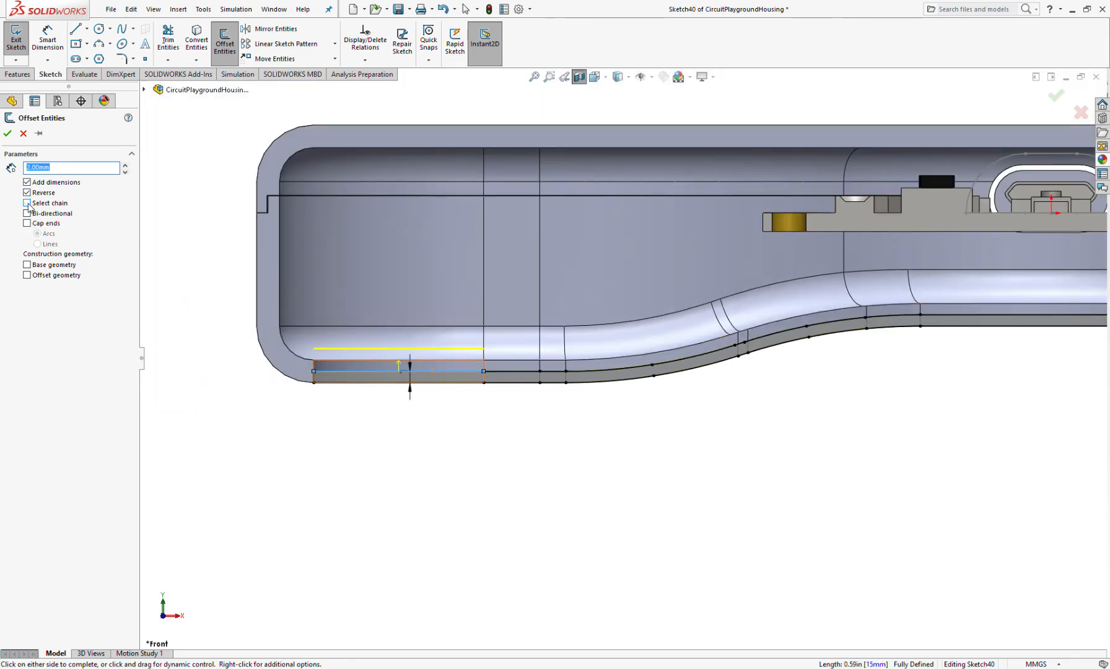
click(27, 203)
scroll(563, 388, down, 5)
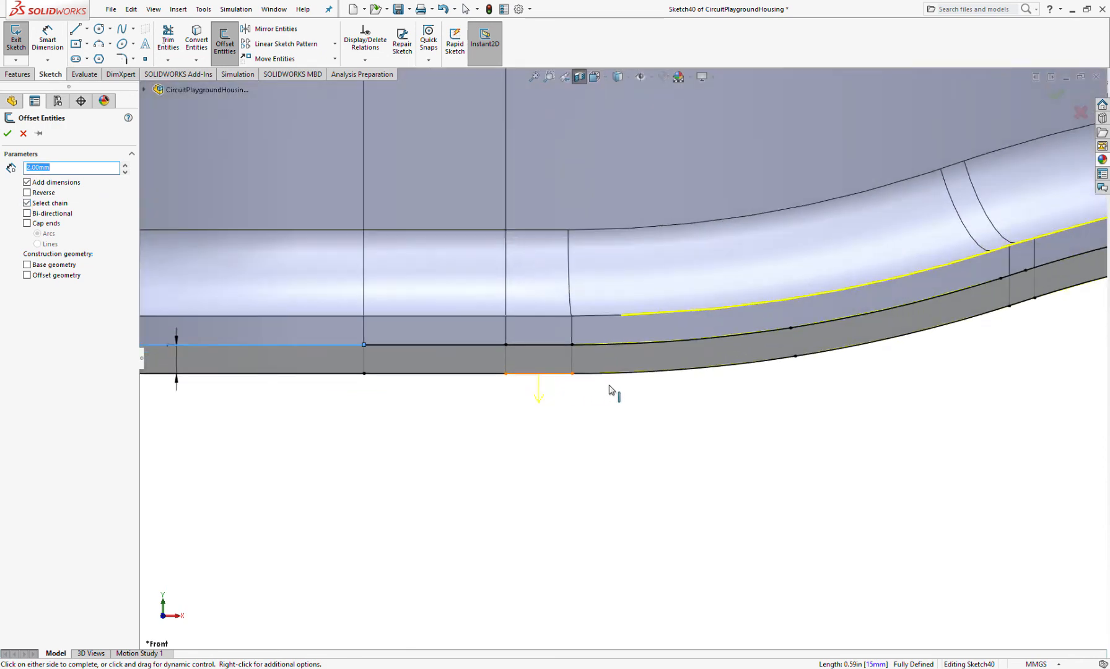
scroll(611, 386, up, 11)
scroll(766, 361, down, 6)
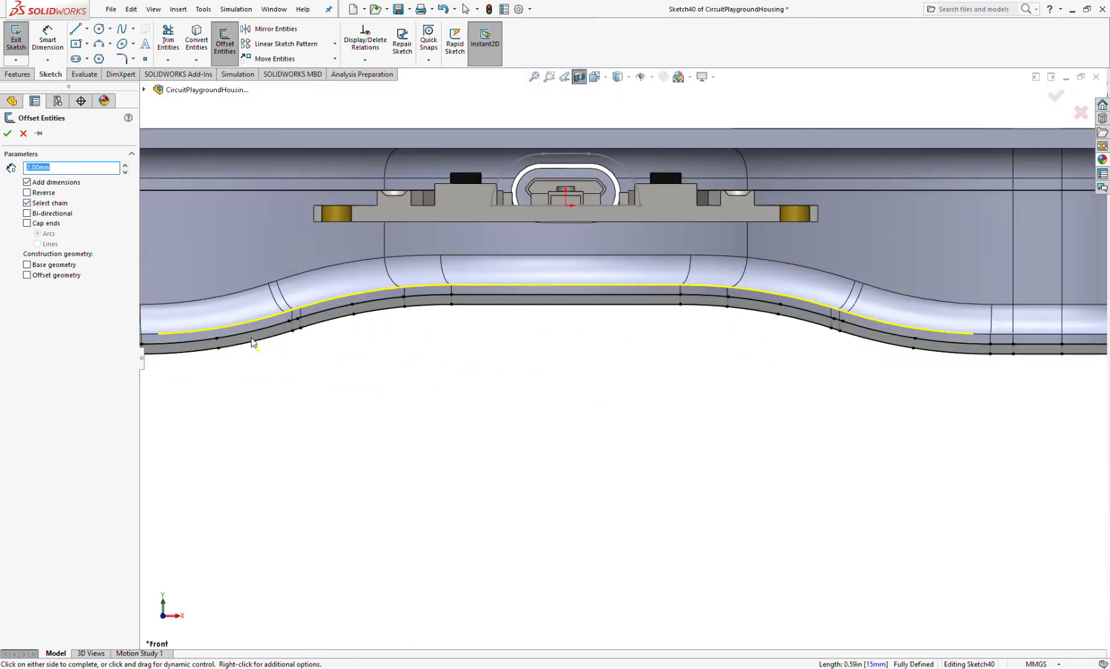
Add the adjoining flat segments to the 2.00 mm chain offset, apply it, and undo the result.
scroll(364, 366, up, 4)
middle_drag(364, 367, 408, 373)
scroll(407, 372, down, 5)
click(603, 363)
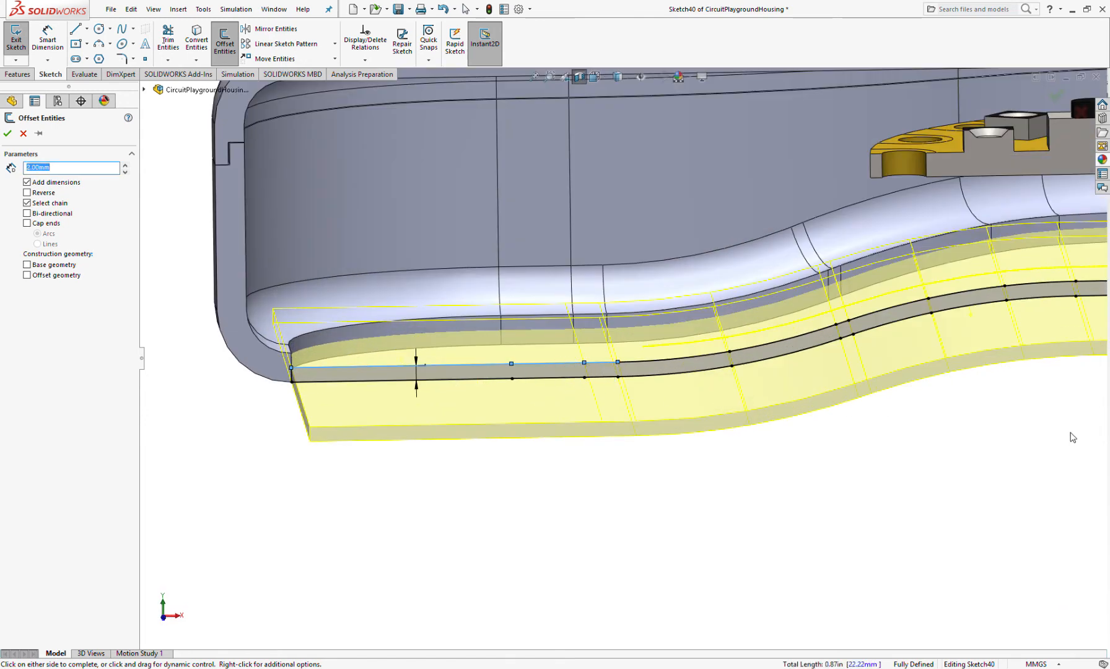
key(ctrl+1)
scroll(436, 395, down, 3)
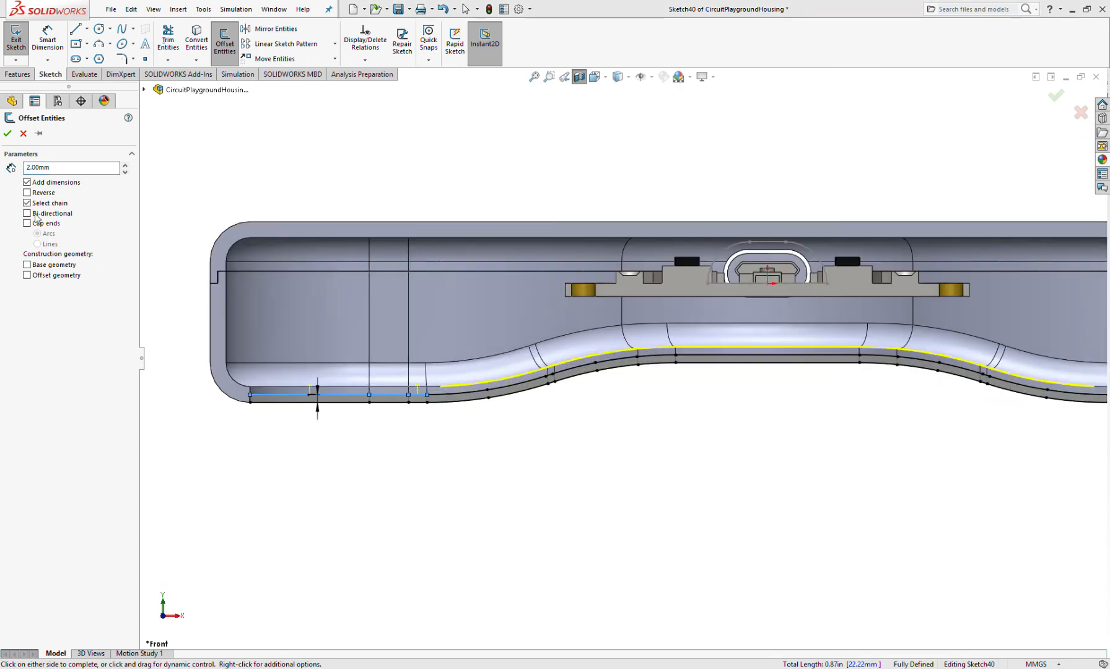
click(6, 135)
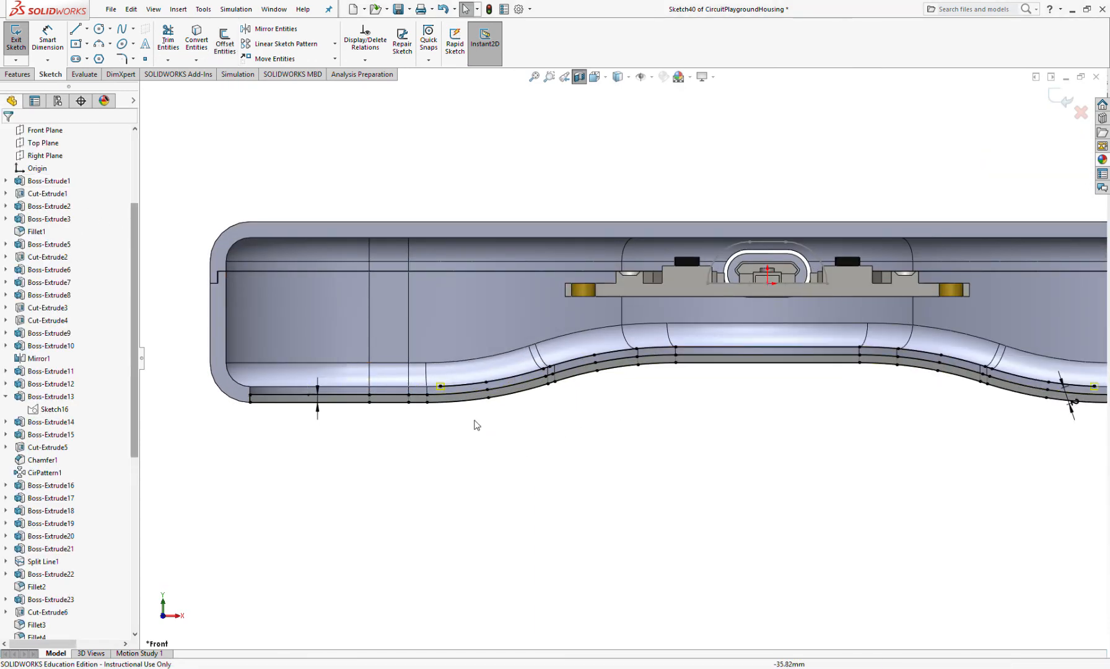
scroll(534, 406, up, 3)
key(ctrl+z)
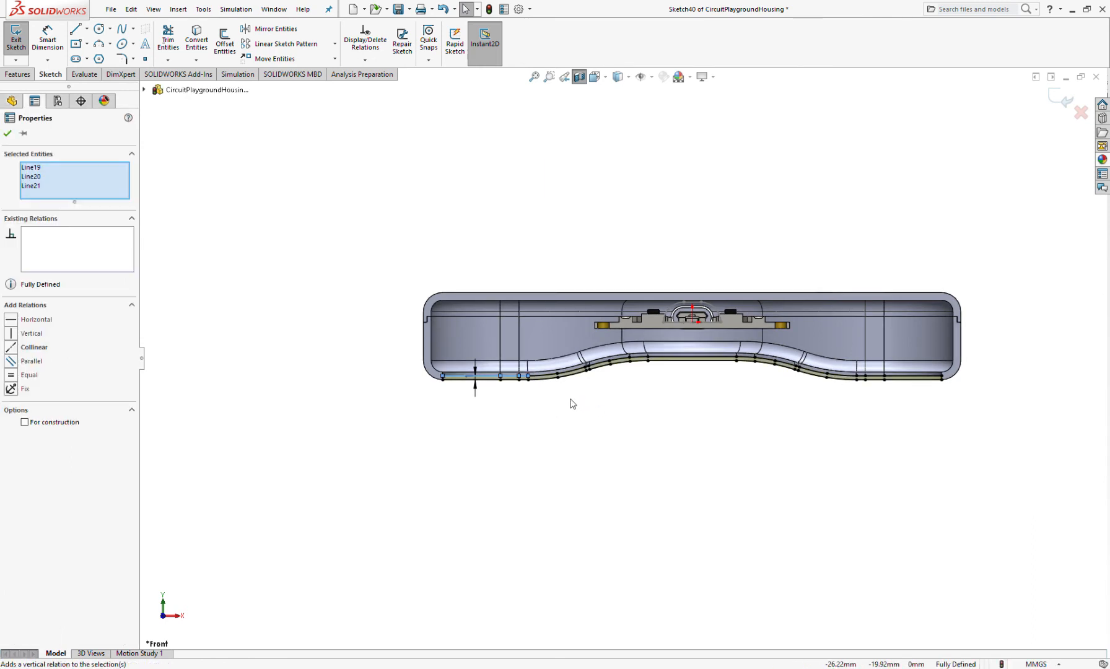
Try once more to offset the upper profile line's flat segments and adjoining curve, and discard the result.
click(459, 463)
scroll(525, 397, down, 6)
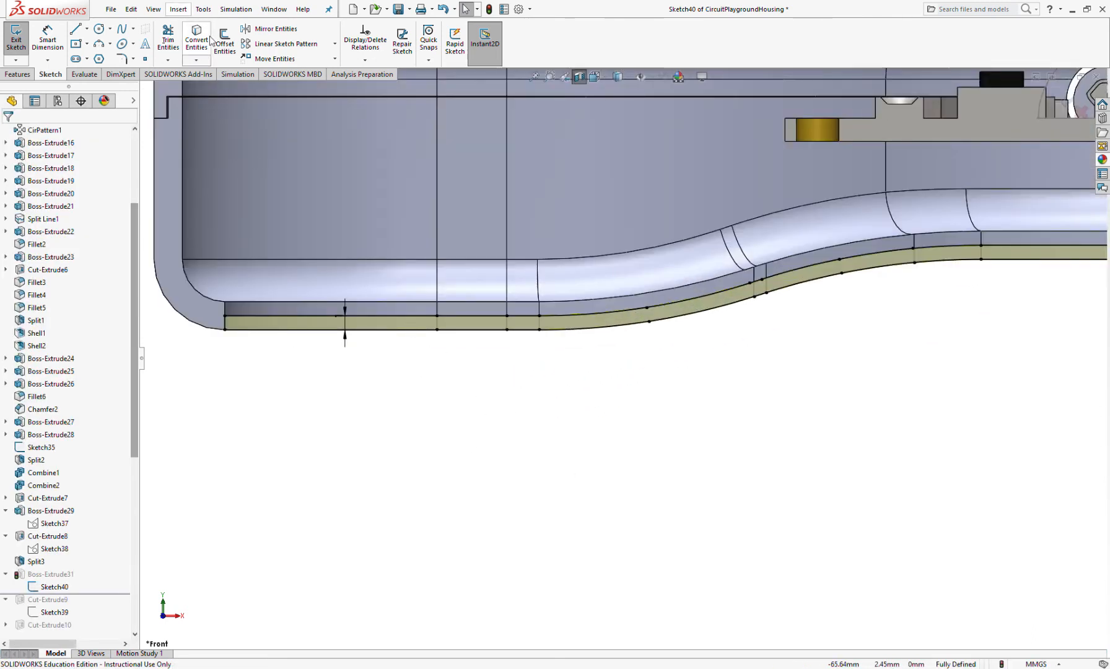
click(224, 44)
click(241, 316)
click(564, 316)
scroll(627, 378, up, 3)
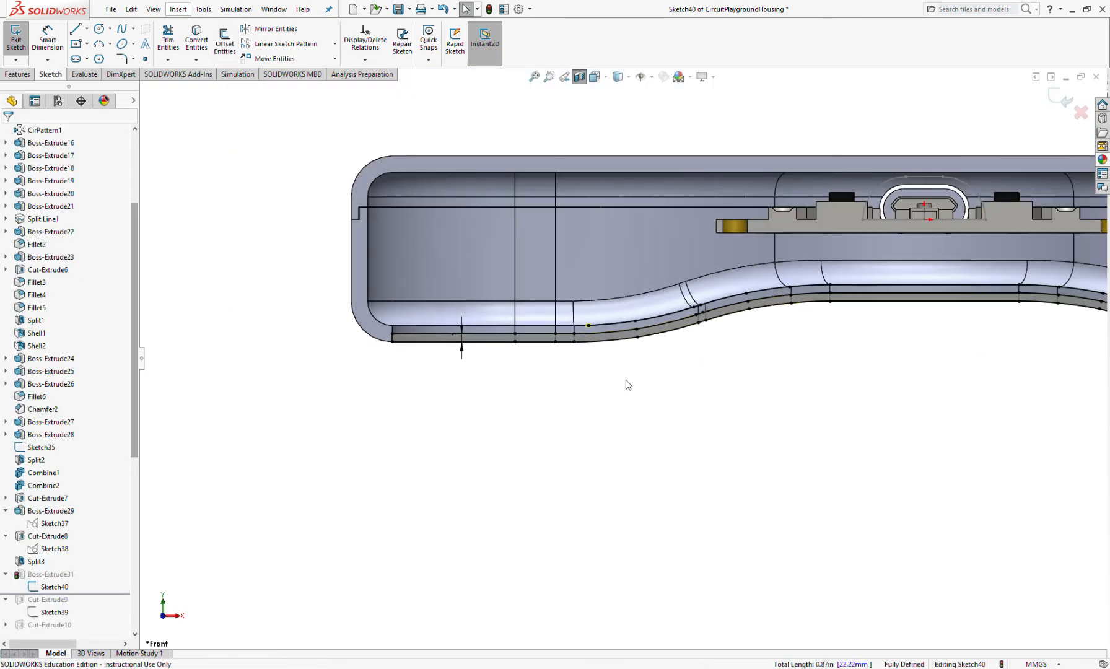
drag(511, 334, 542, 367)
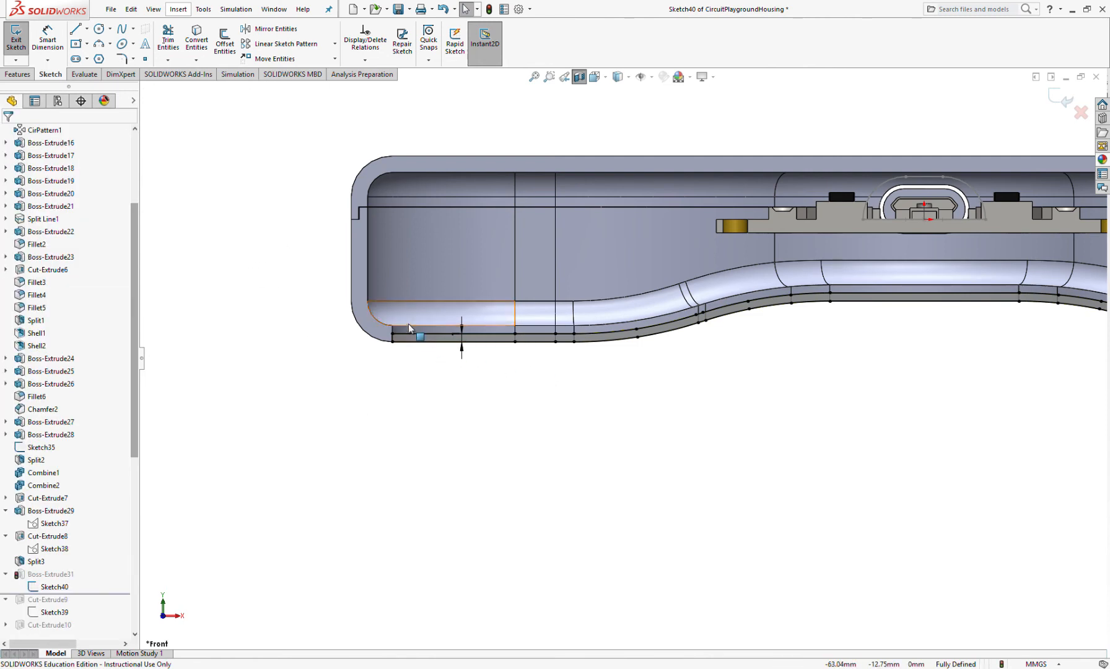
Convert the full chain of flat and wavy edges along the floor's inner lip, from one end of the housing to the other, into sketch entities.
scroll(572, 335, down, 5)
ctrl+click(484, 315)
ctrl+click(538, 314)
ctrl+click(593, 314)
scroll(777, 306, up, 5)
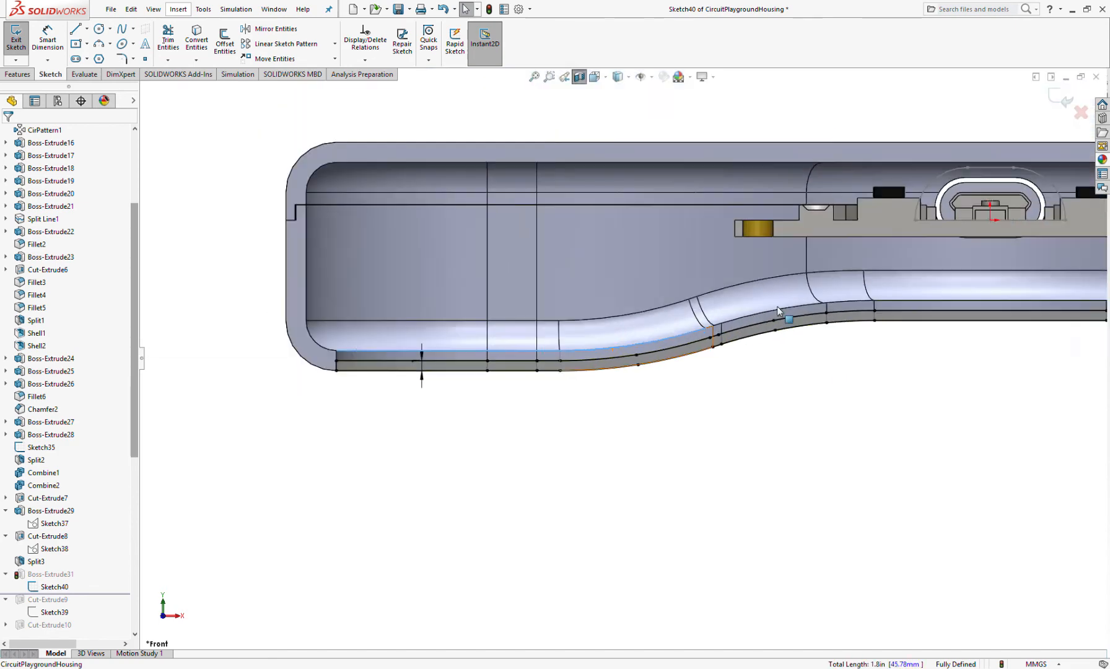
scroll(629, 359, down, 4)
scroll(577, 386, down, 3)
scroll(577, 385, down, 2)
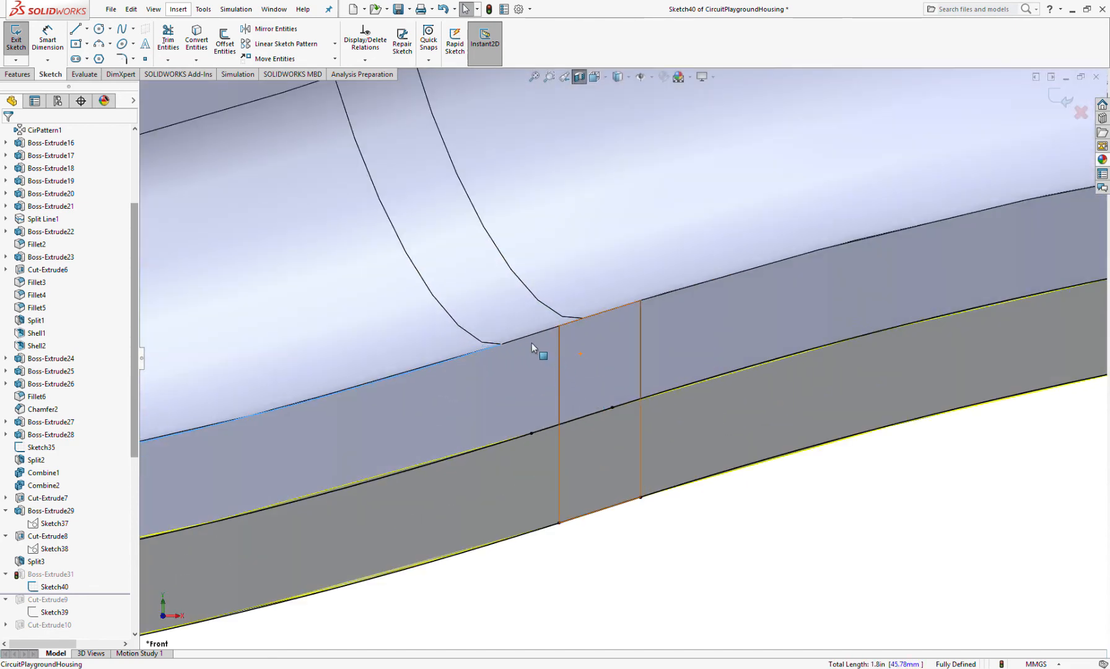
ctrl+click(529, 334)
ctrl+click(656, 295)
scroll(828, 326, up, 4)
scroll(622, 339, down, 2)
ctrl+click(619, 337)
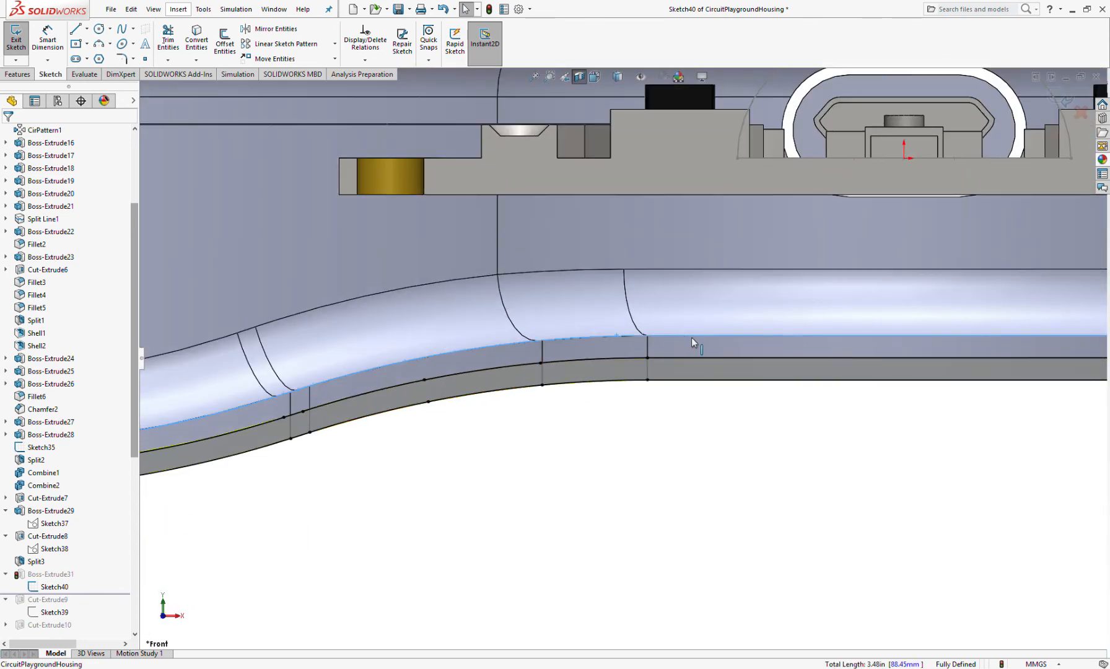
scroll(693, 344, up, 3)
scroll(737, 372, up, 1)
scroll(677, 383, down, 5)
ctrl+click(616, 279)
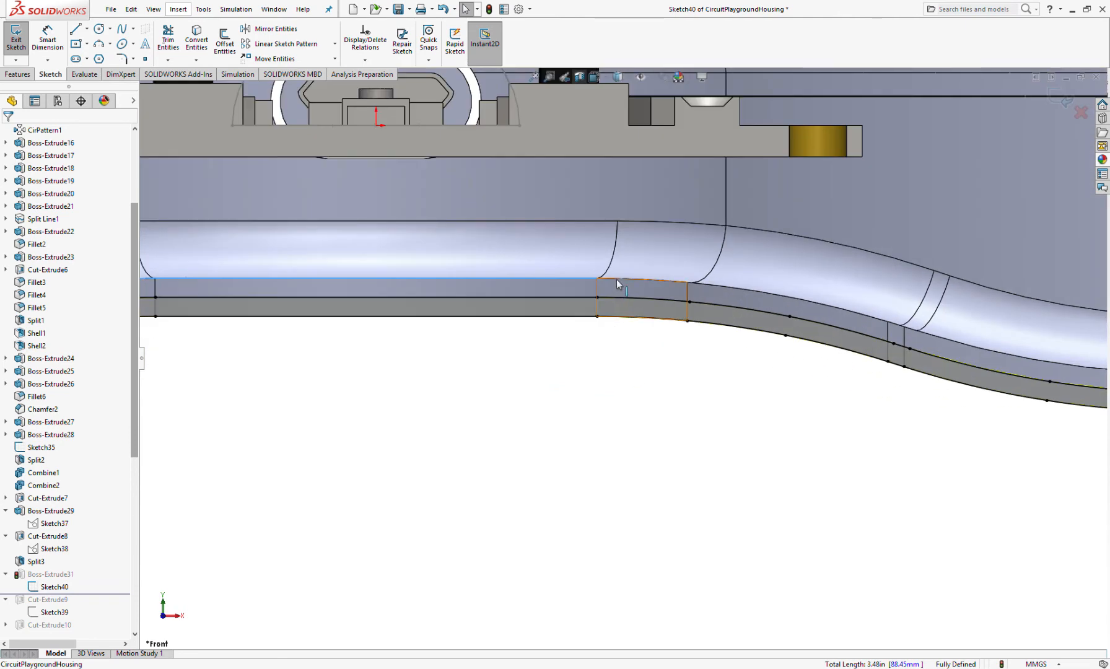
ctrl+click(718, 291)
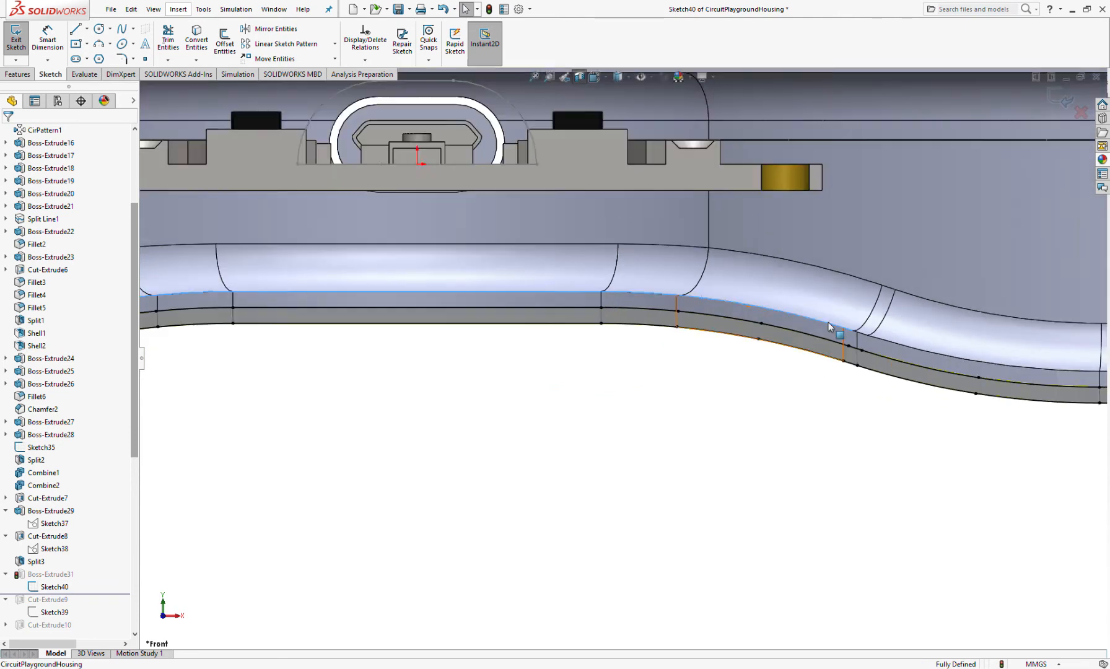
scroll(731, 367, down, 3)
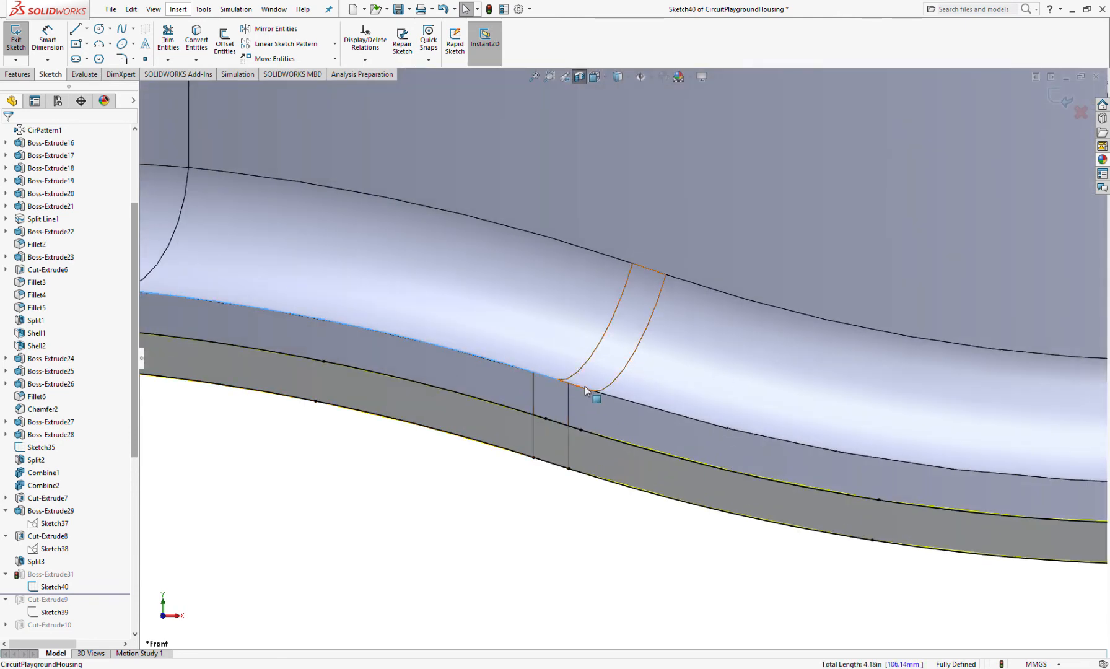
ctrl+click(611, 400)
scroll(763, 434, up, 3)
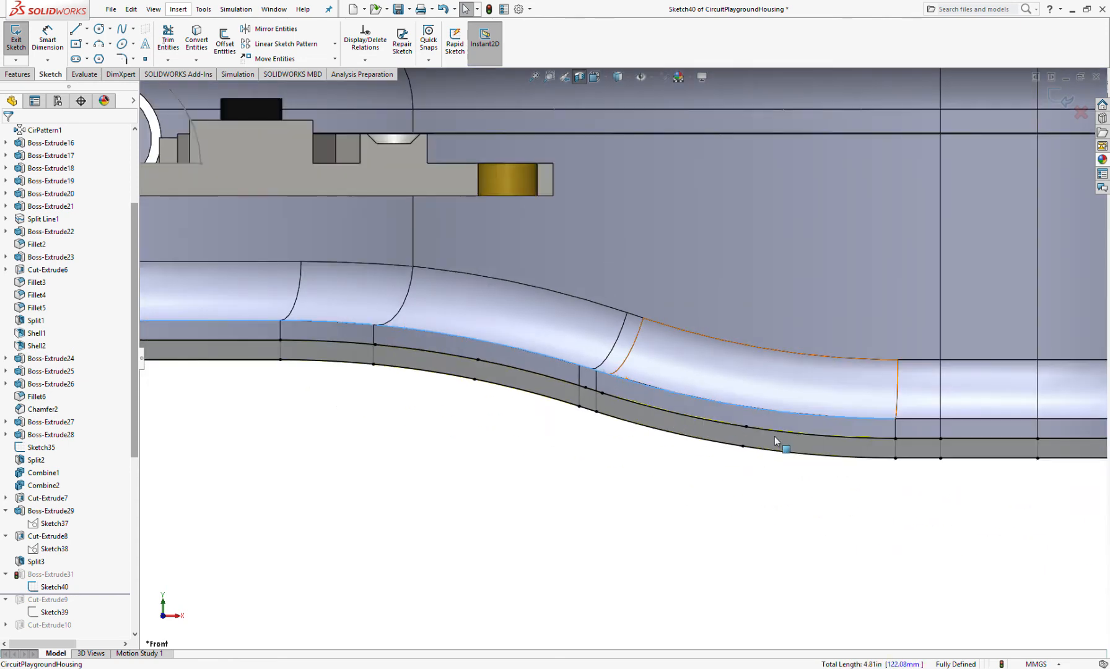
scroll(731, 370, down, 3)
ctrl+click(667, 370)
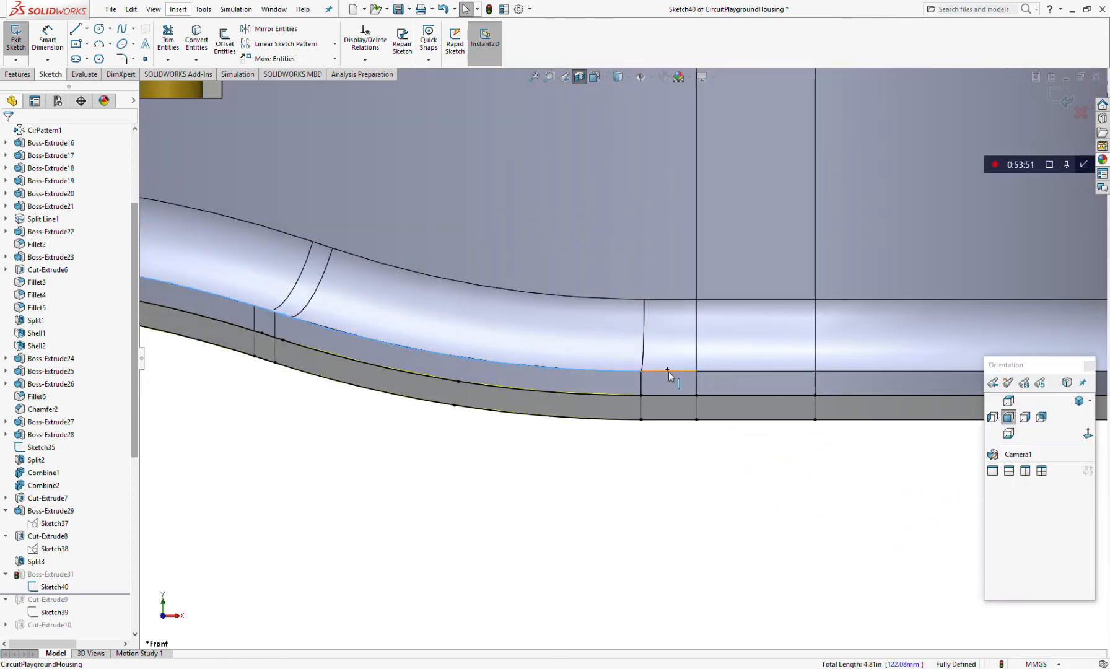
ctrl+click(738, 372)
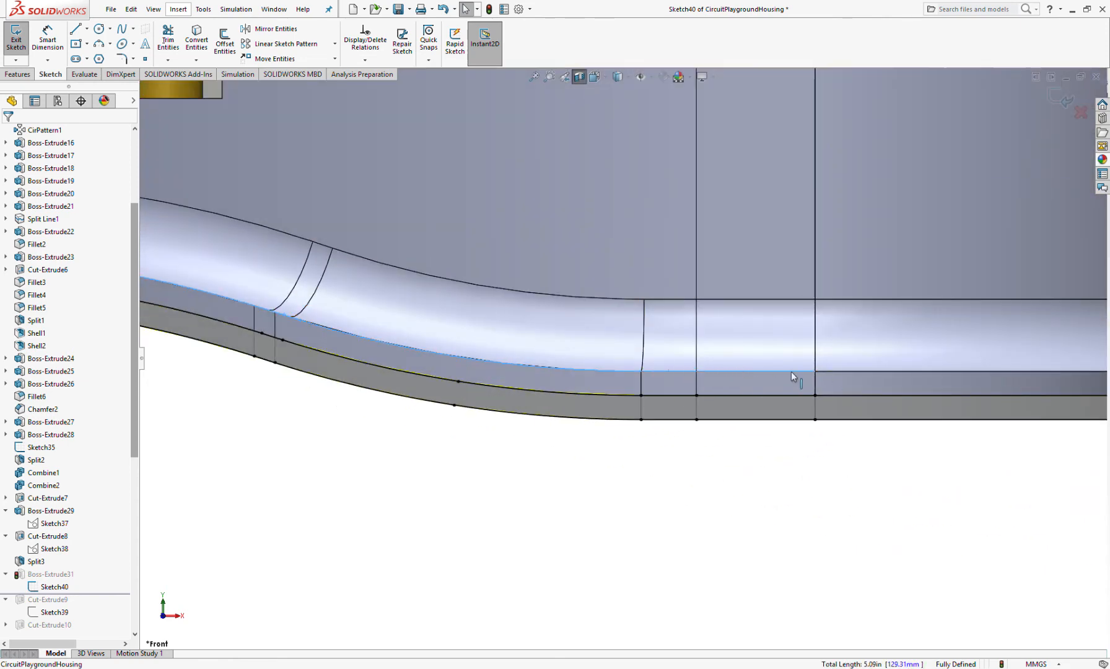
ctrl+click(831, 371)
scroll(831, 371, up, 4)
scroll(568, 388, up, 4)
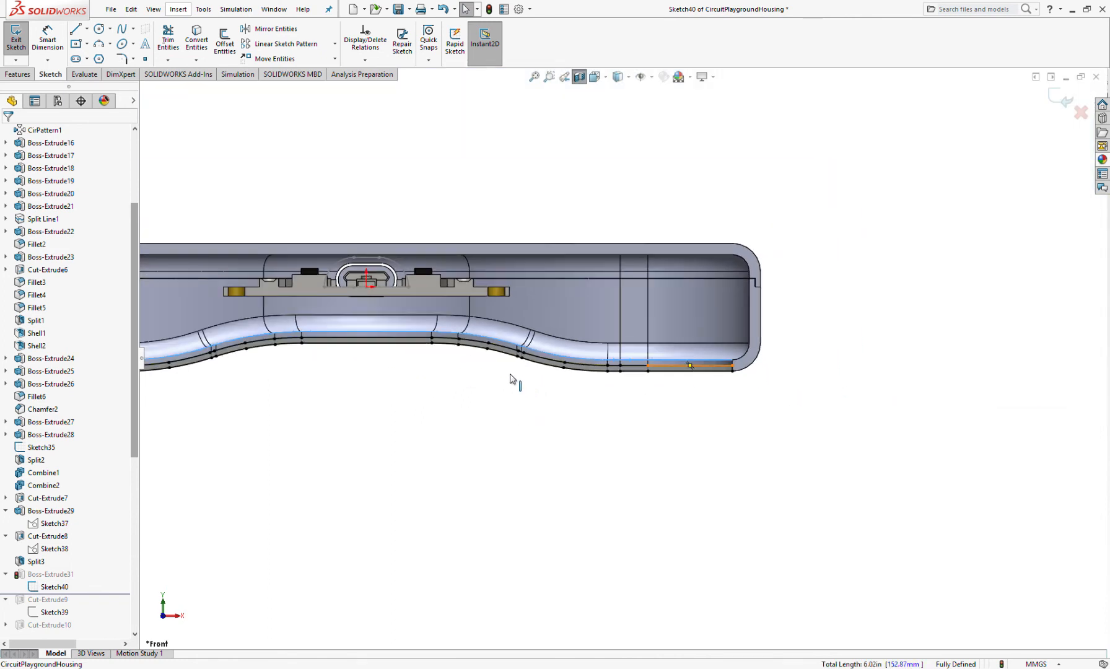
scroll(292, 371, down, 2)
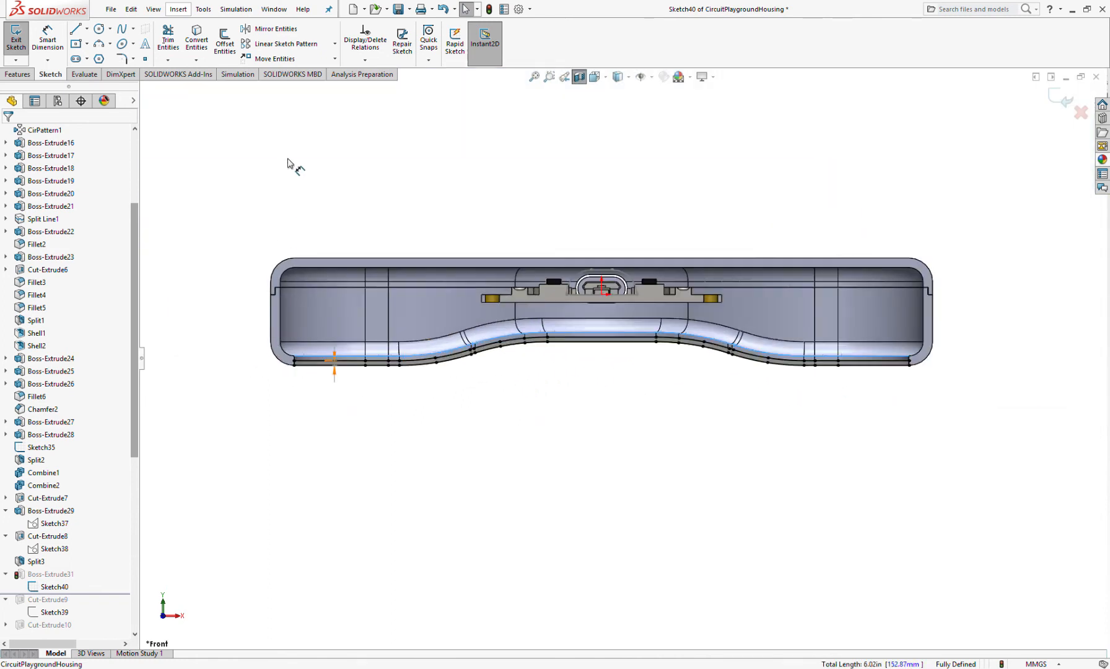
click(203, 46)
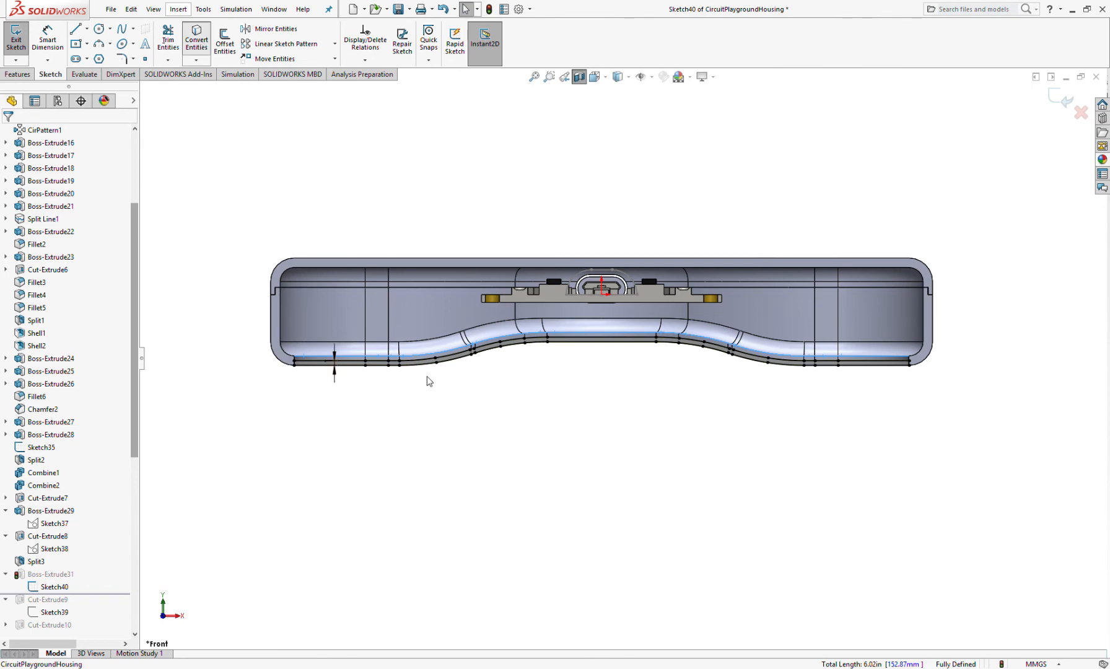
Delete the short vertical line closing the left end of the lower profile strip.
scroll(349, 375, down, 8)
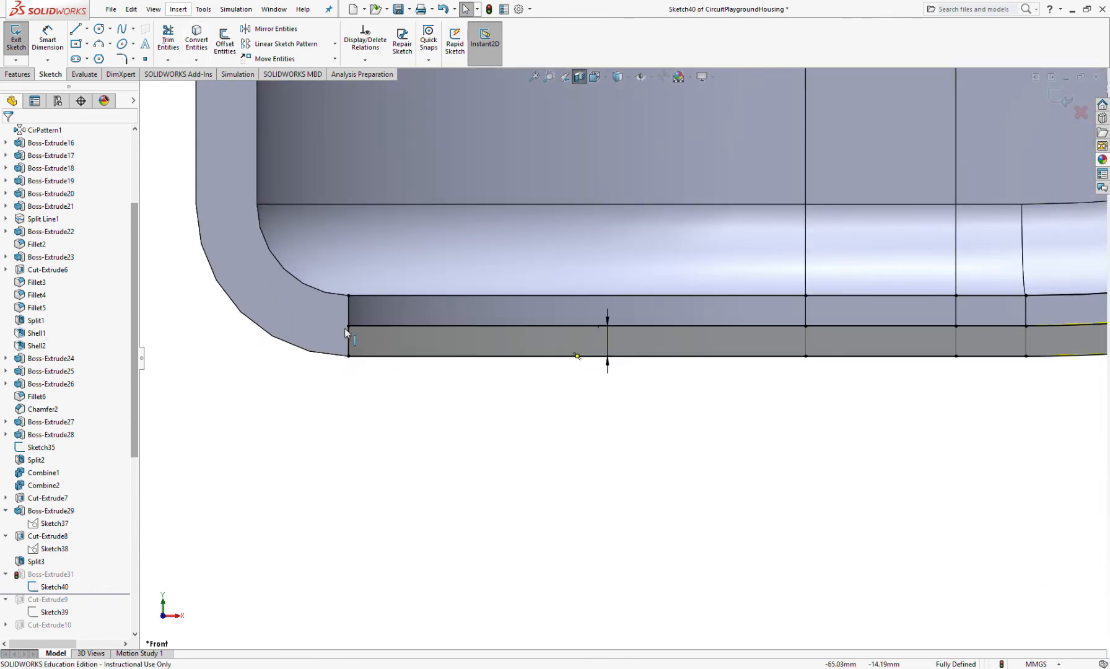
middle_drag(415, 385, 374, 402)
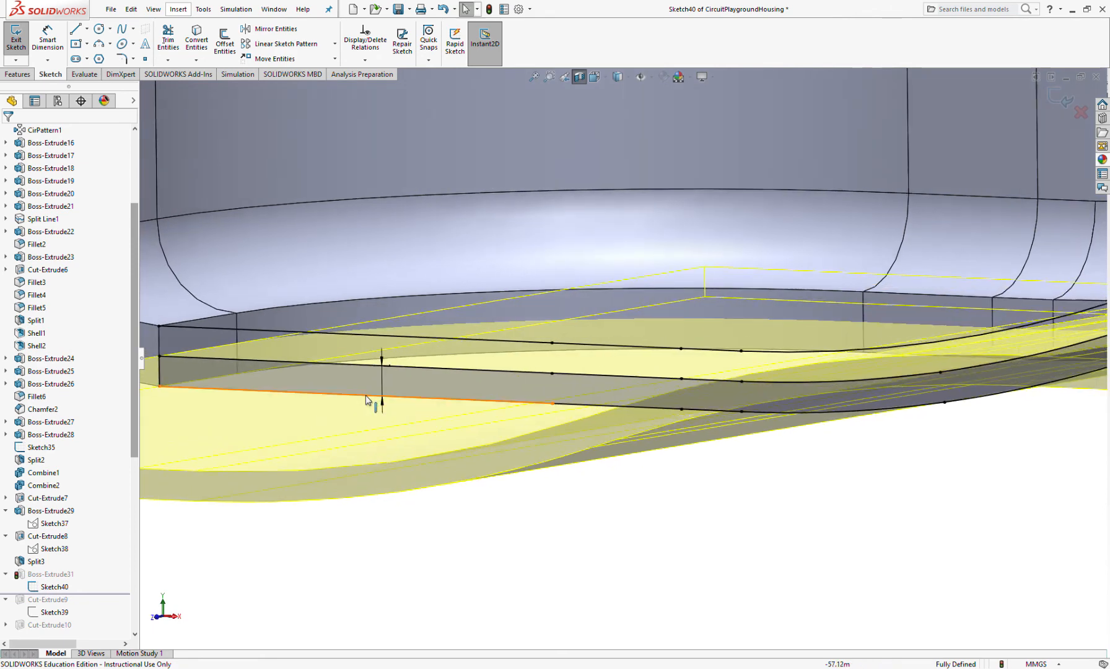
click(207, 394)
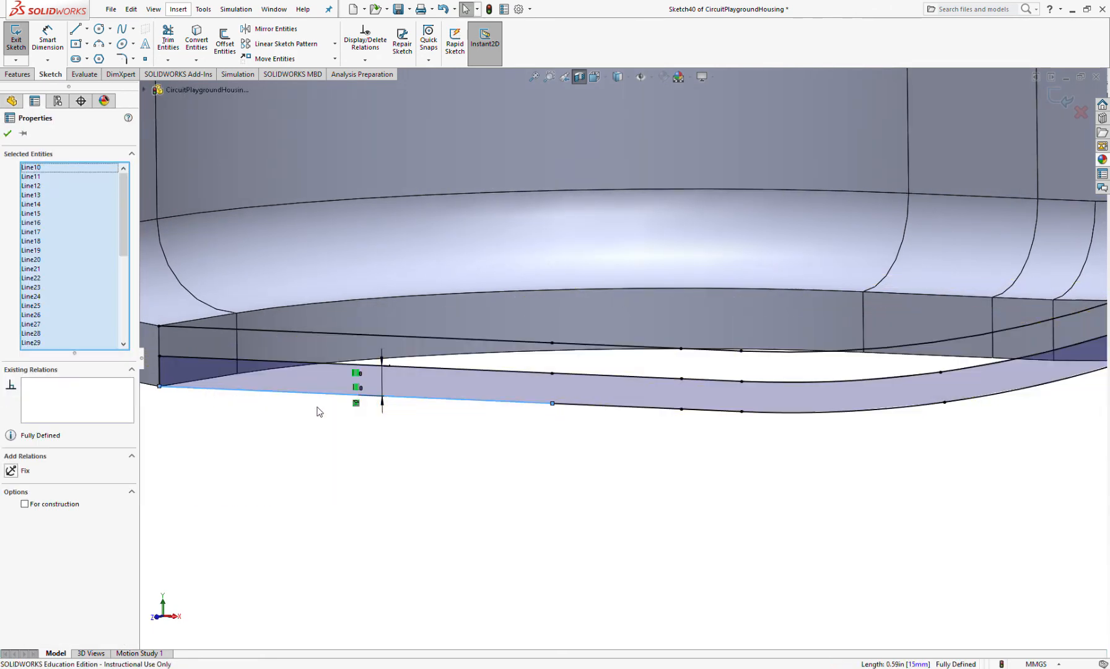
scroll(464, 436, up, 5)
click(521, 434)
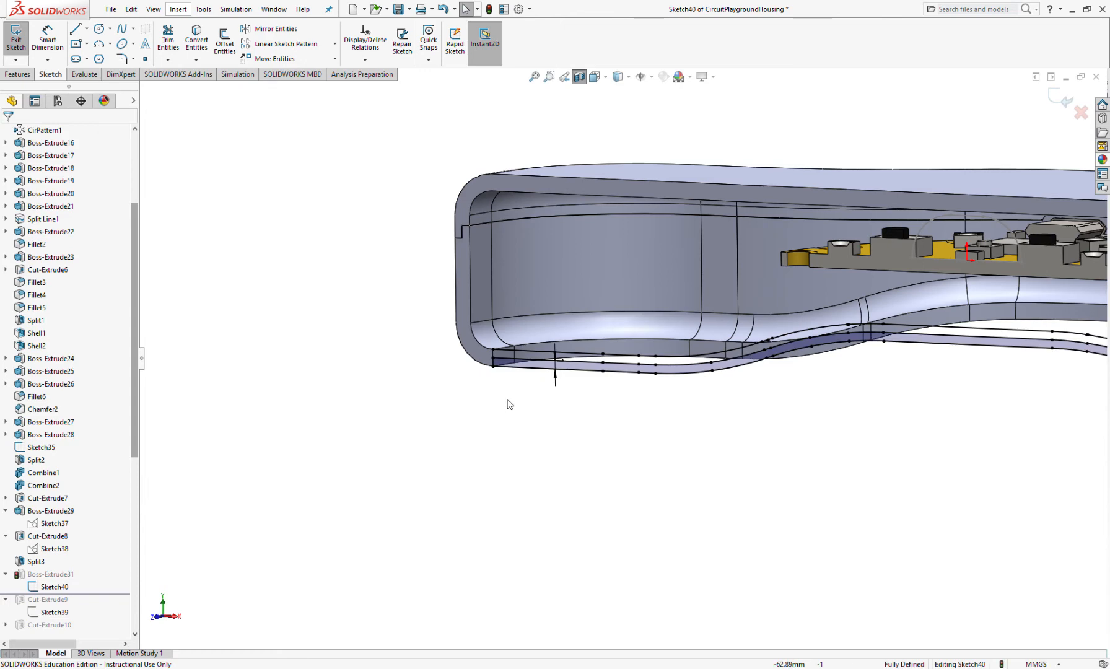
scroll(507, 371, down, 5)
click(601, 342)
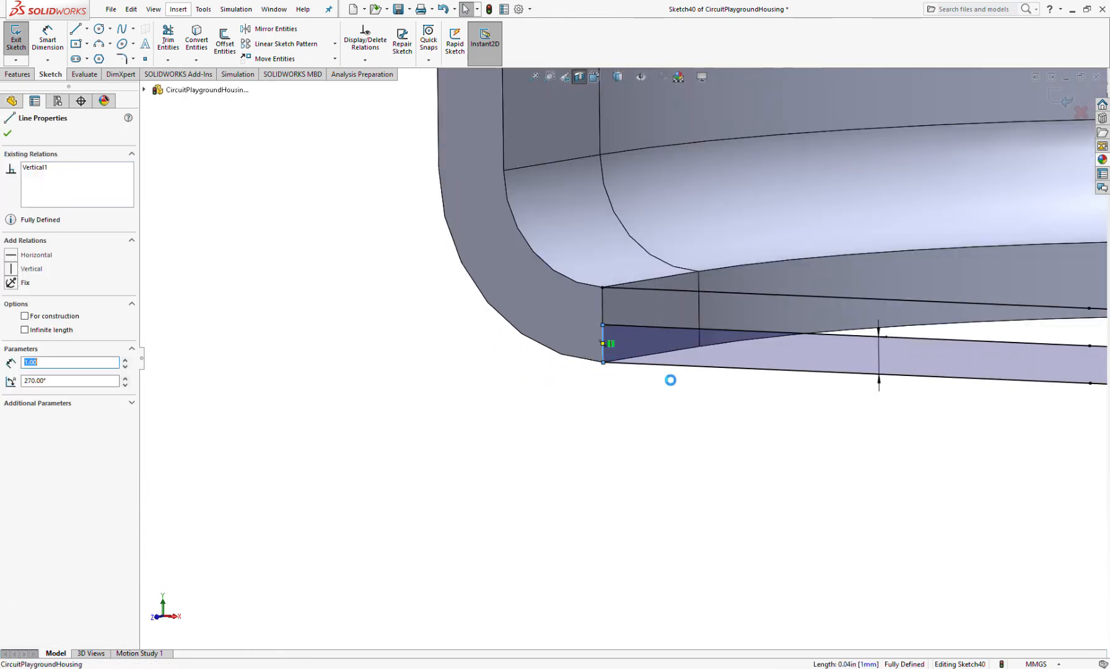
click(693, 391)
Delete the matching short vertical line closing the right end of the lower profile strip.
scroll(817, 399, up, 4)
scroll(817, 400, up, 3)
scroll(775, 359, down, 6)
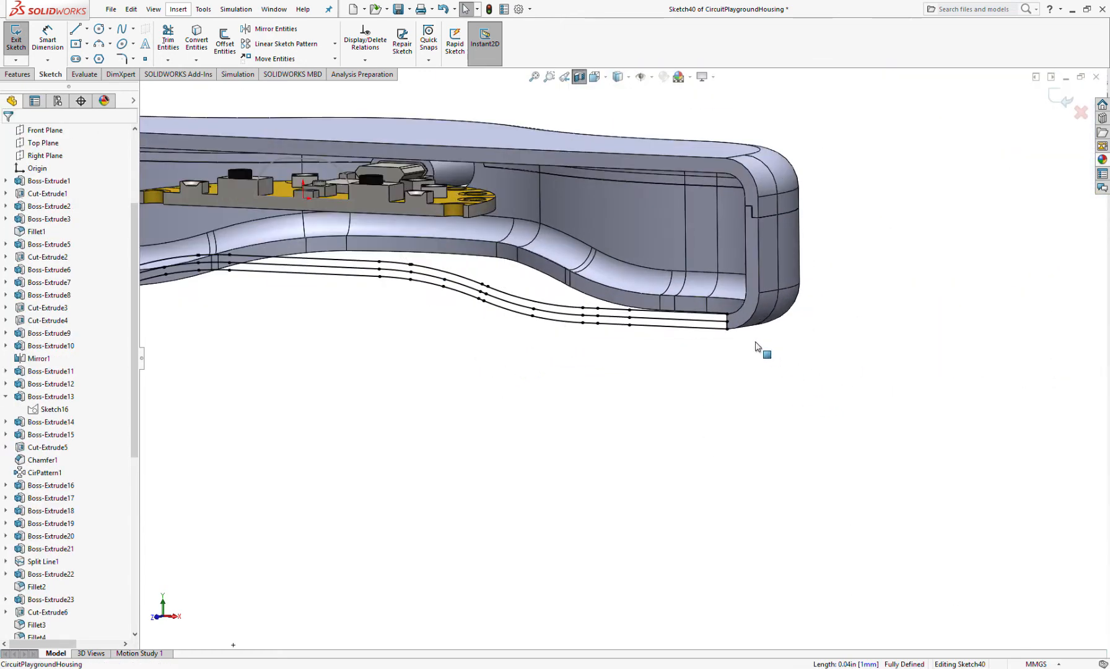
click(632, 344)
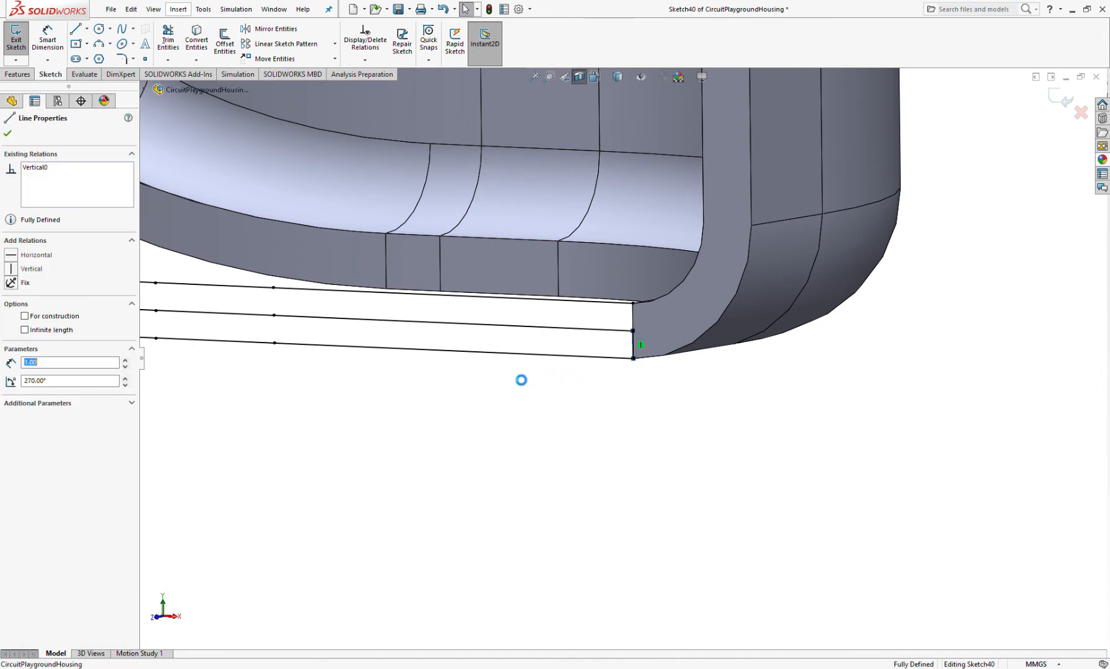
click(527, 377)
Turn the lowest profile chain along the housing's underside into construction geometry.
scroll(473, 384, up, 2)
click(477, 352)
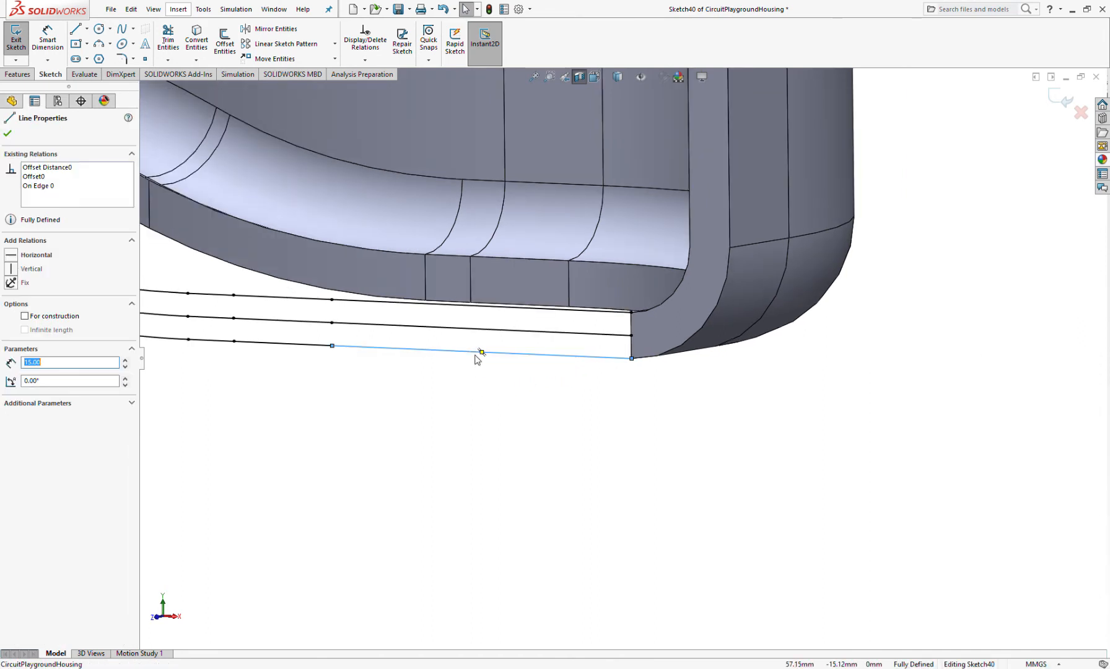
click(42, 497)
click(290, 480)
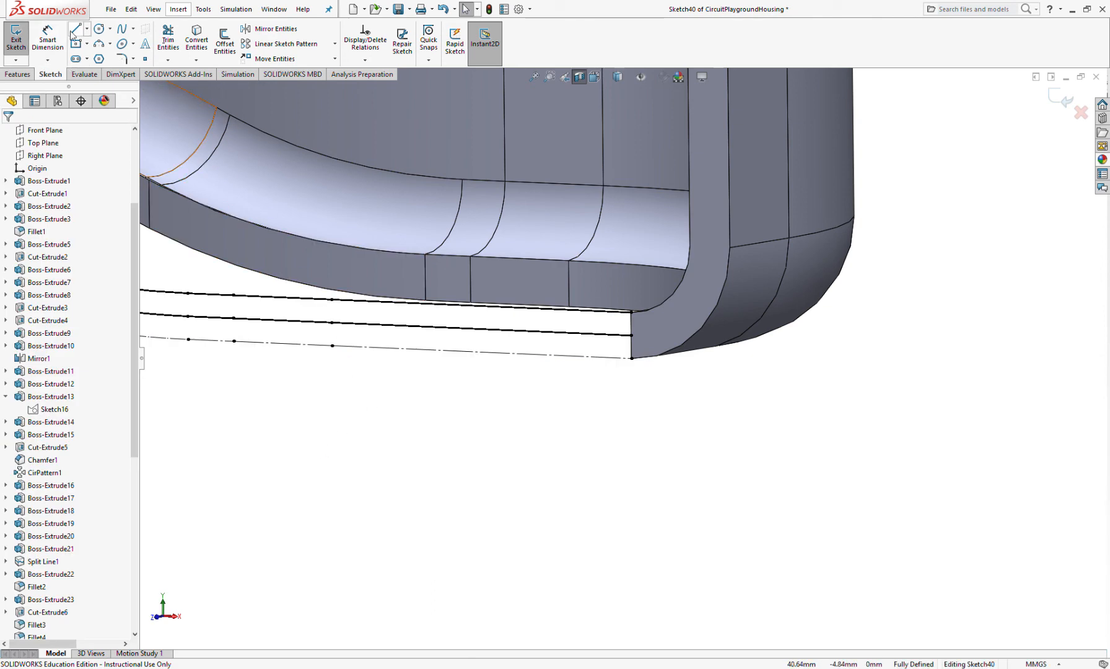
Draw vertical lines closing both ends of the strip between the middle offset chain and the inner lip chain.
click(631, 334)
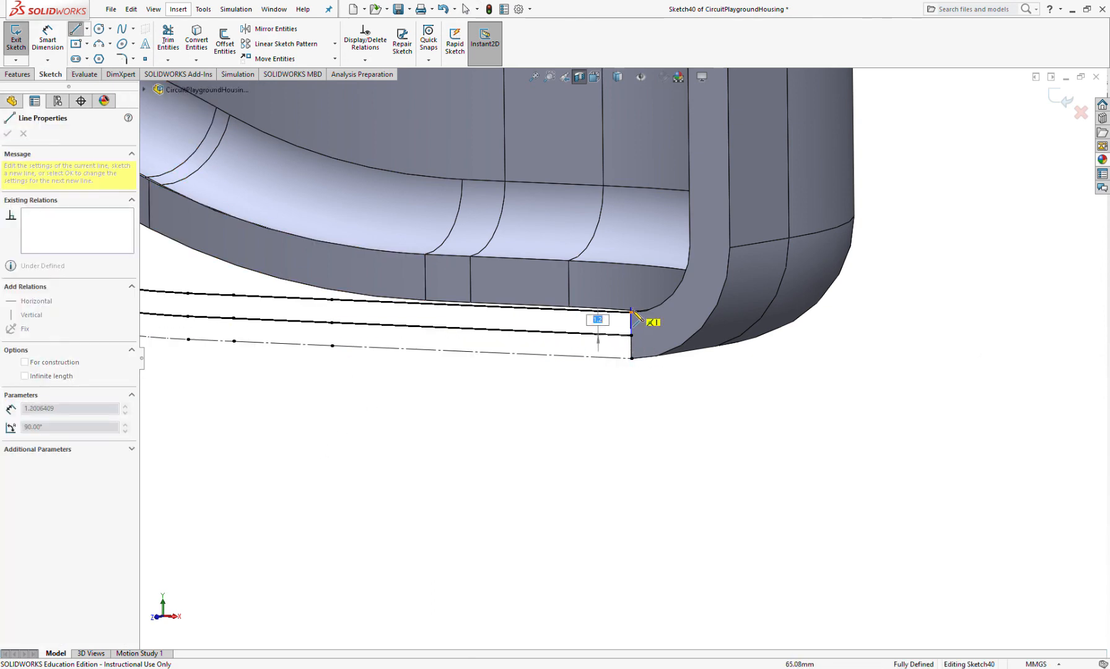
click(632, 312)
scroll(433, 347, up, 5)
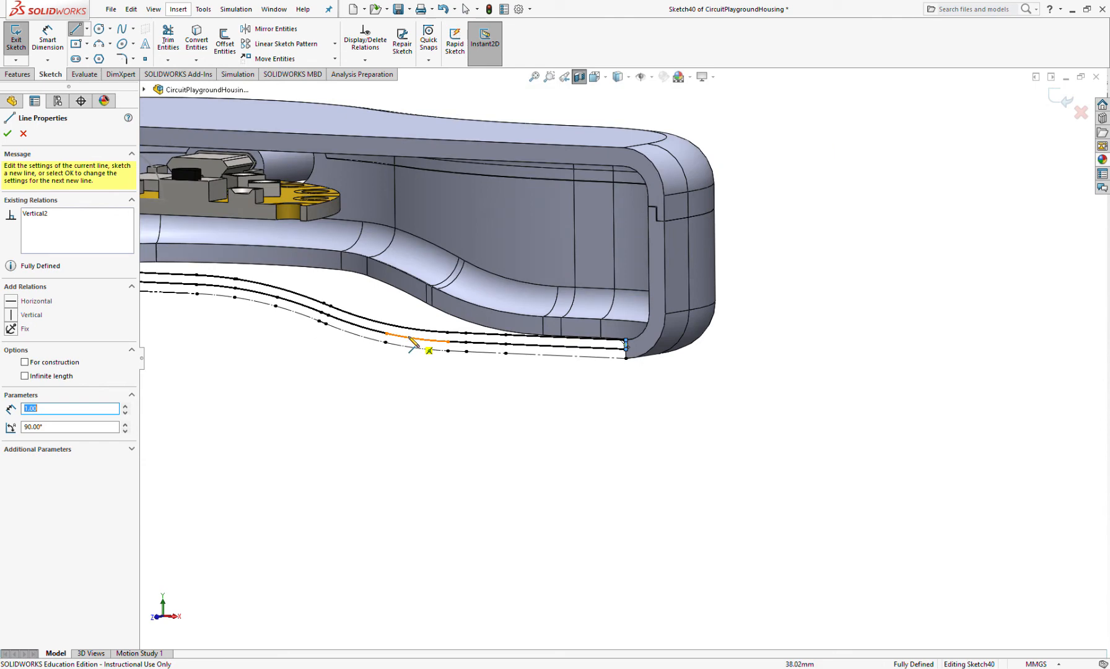
scroll(364, 362, down, 6)
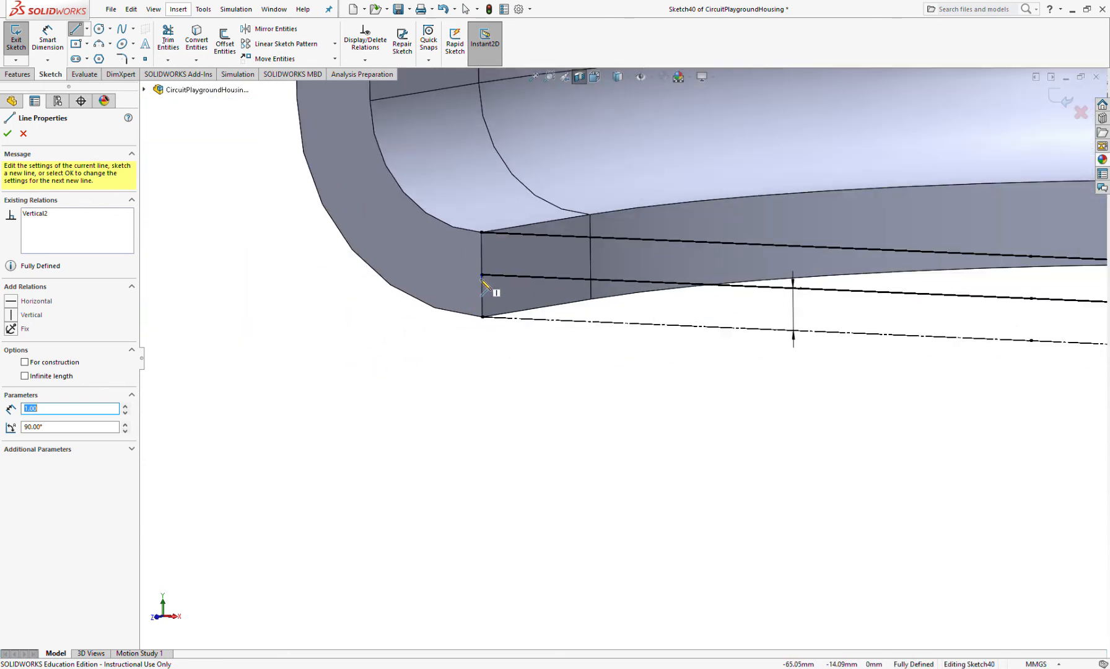
click(482, 274)
key(space)
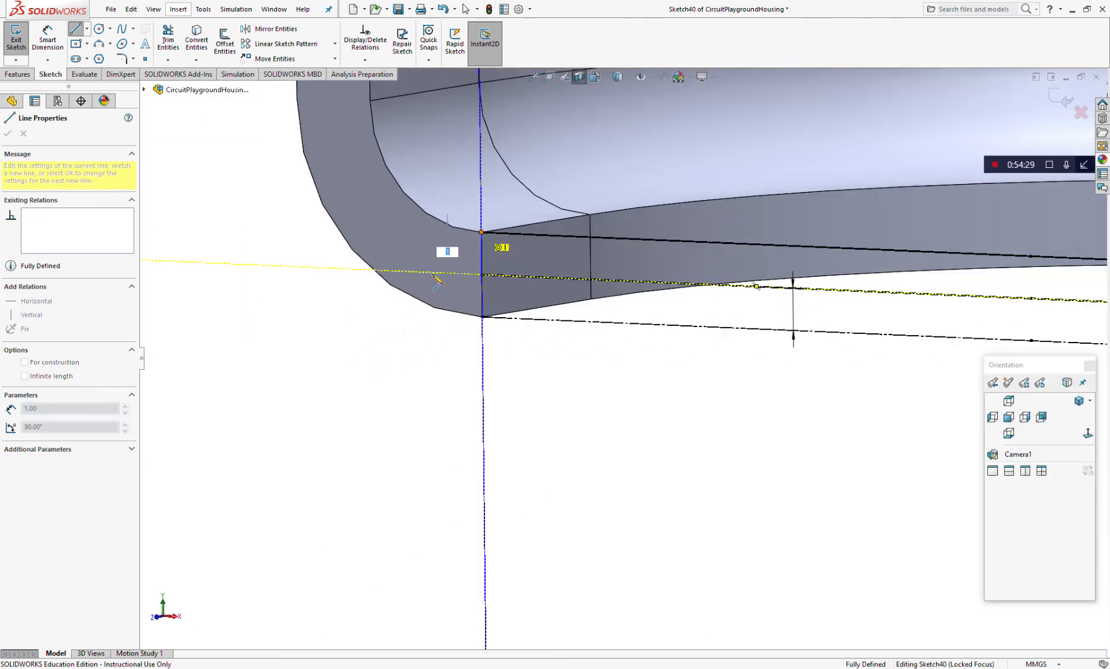
key(Escape)
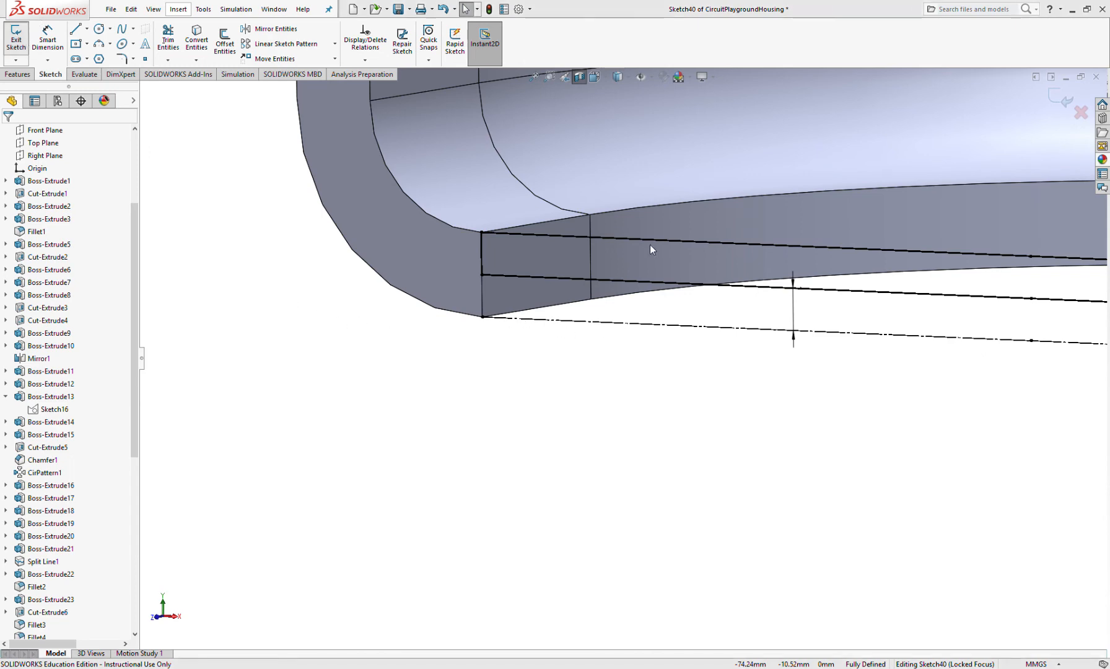
key(f)
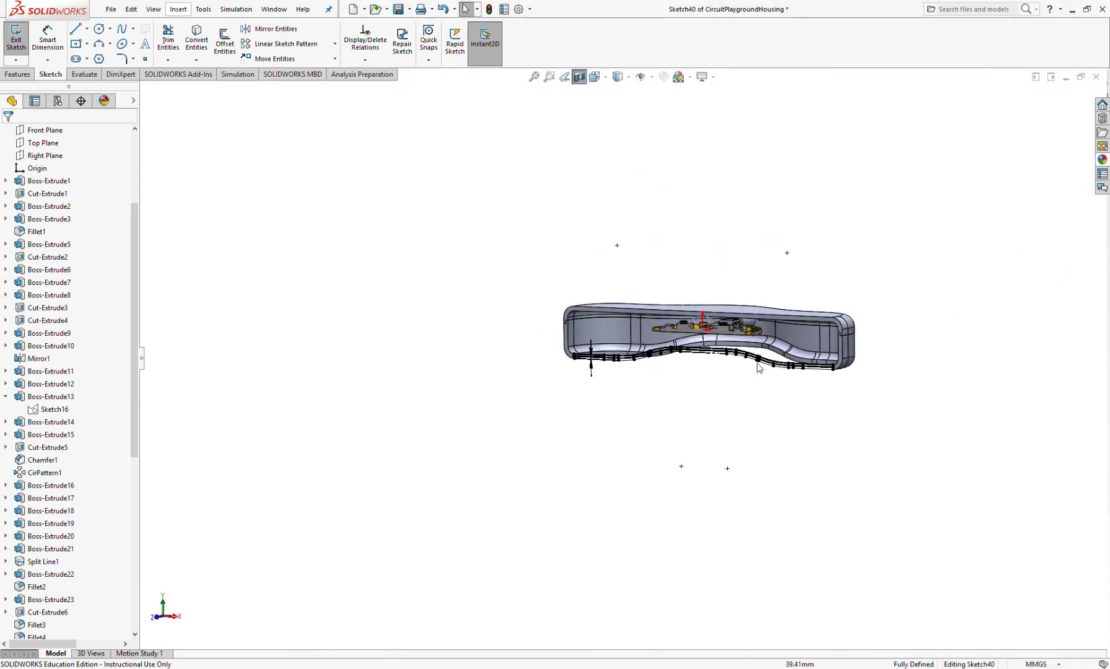
Examine the closed strip profile at both ends of the housing, finishing in the front view.
scroll(757, 363, down, 6)
middle_drag(716, 376, 753, 384)
scroll(733, 385, up, 5)
scroll(777, 379, down, 6)
scroll(673, 359, down, 2)
scroll(633, 361, down, 3)
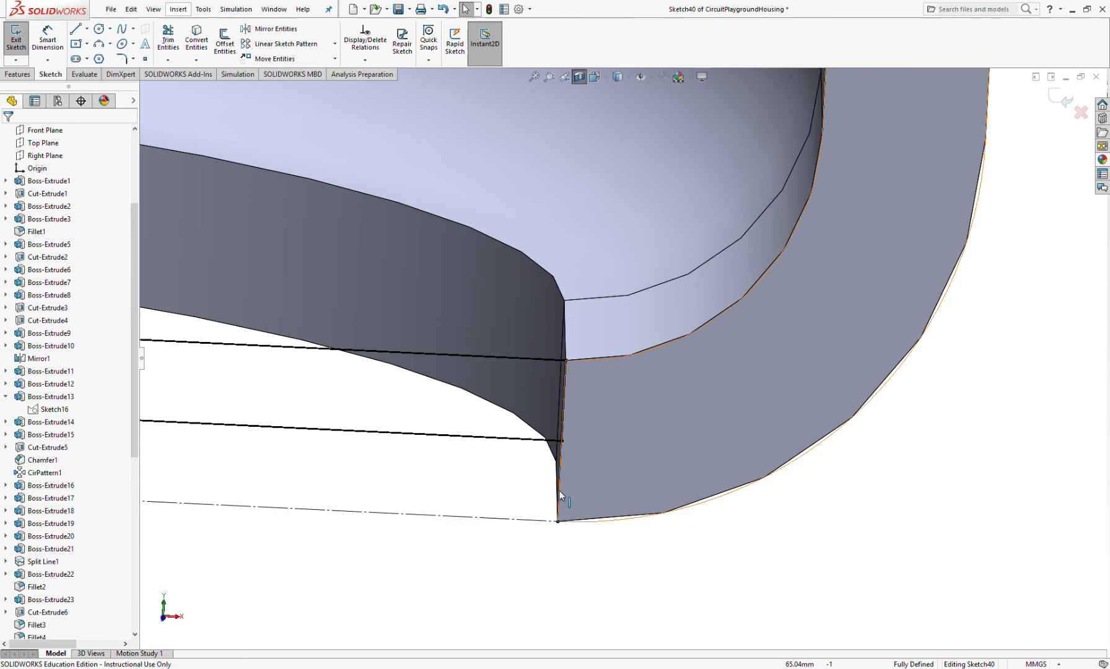
scroll(533, 486, up, 10)
scroll(433, 372, down, 5)
scroll(496, 353, down, 1)
scroll(496, 353, up, 3)
scroll(383, 371, down, 5)
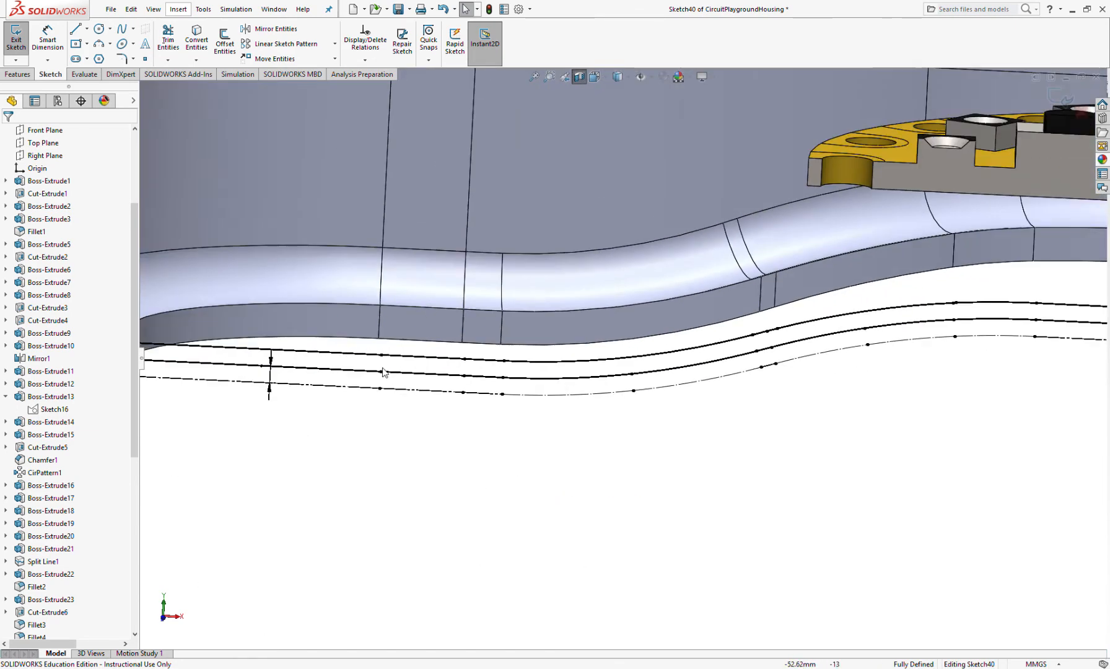
scroll(378, 371, down, 3)
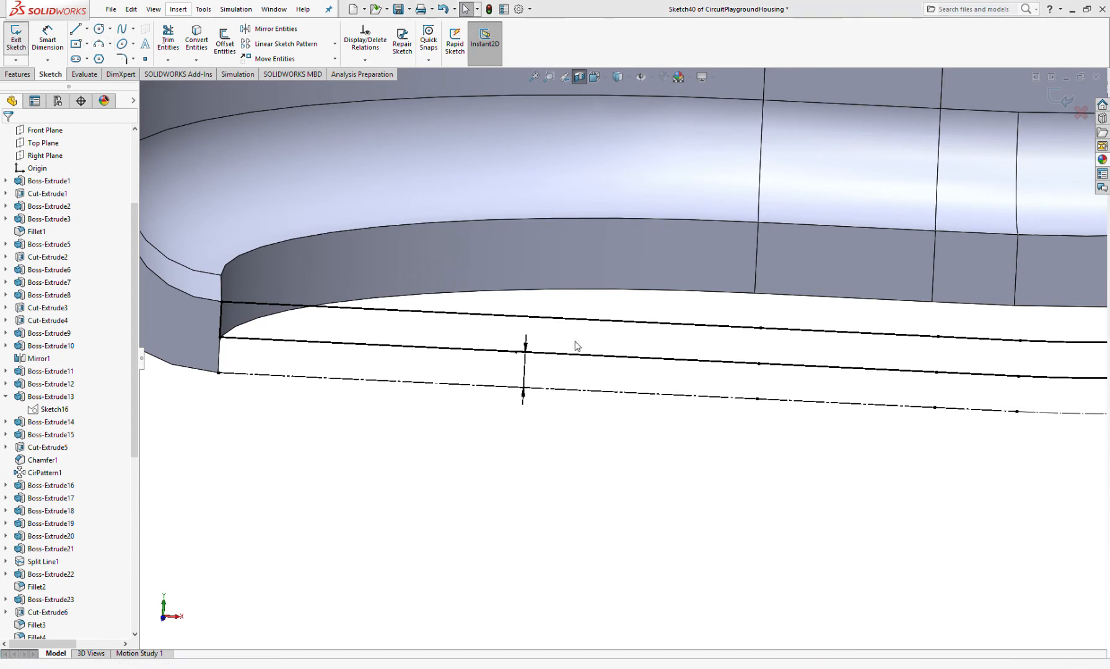
key(ctrl+1)
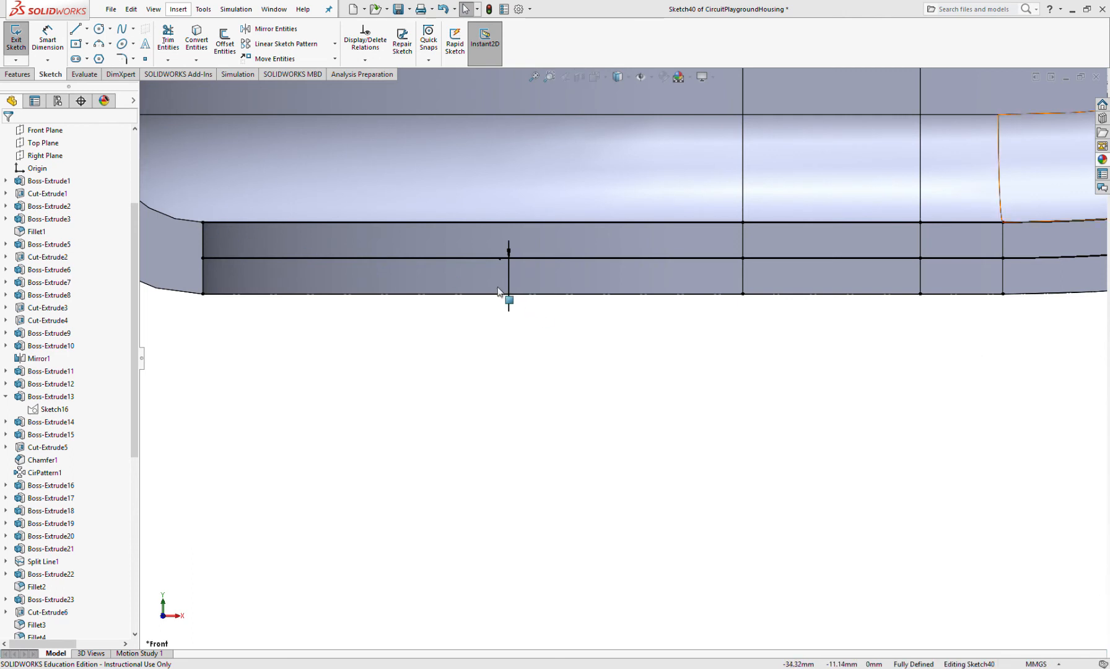
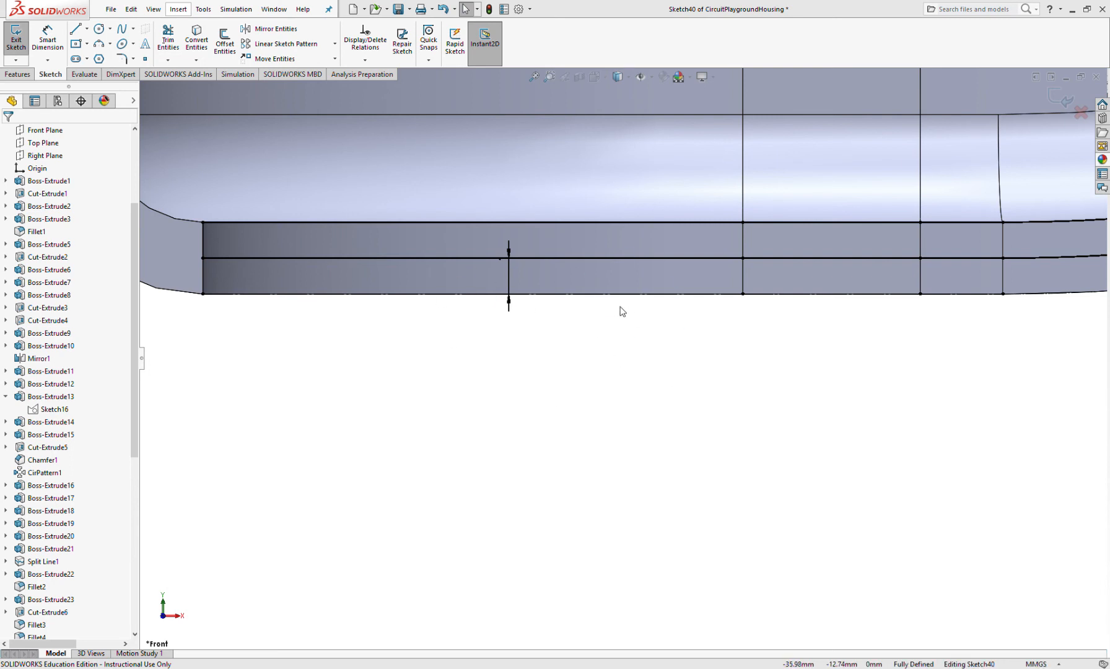
Examine how the converted inner lip curves meet along the profile's right-hand wave.
scroll(607, 300, up, 5)
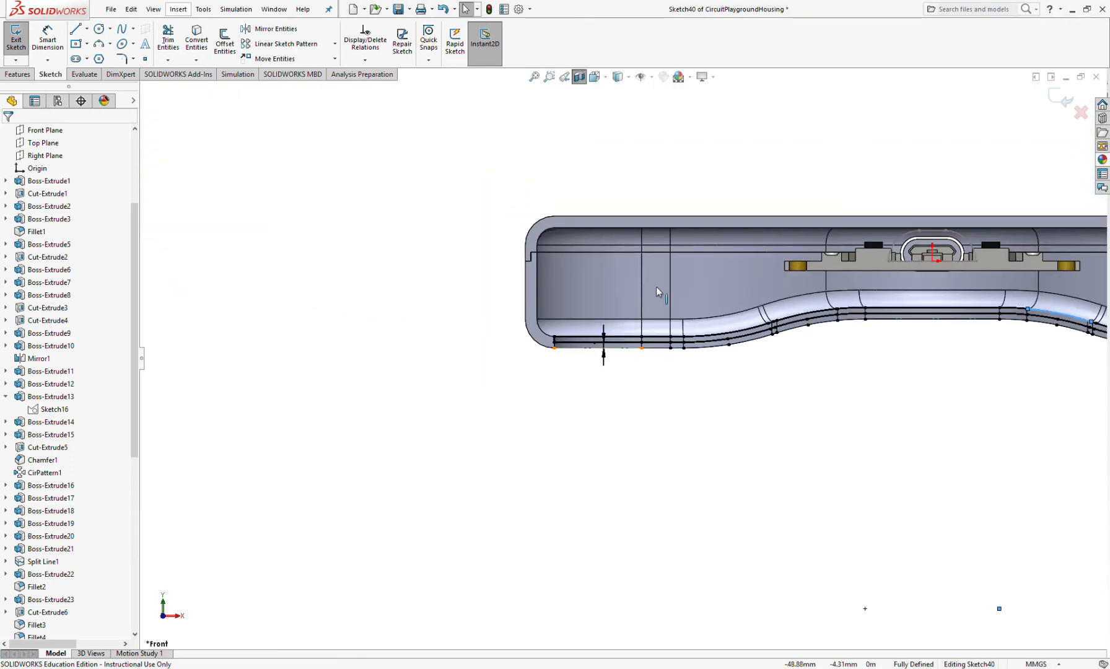
scroll(875, 312, up, 2)
scroll(821, 341, down, 10)
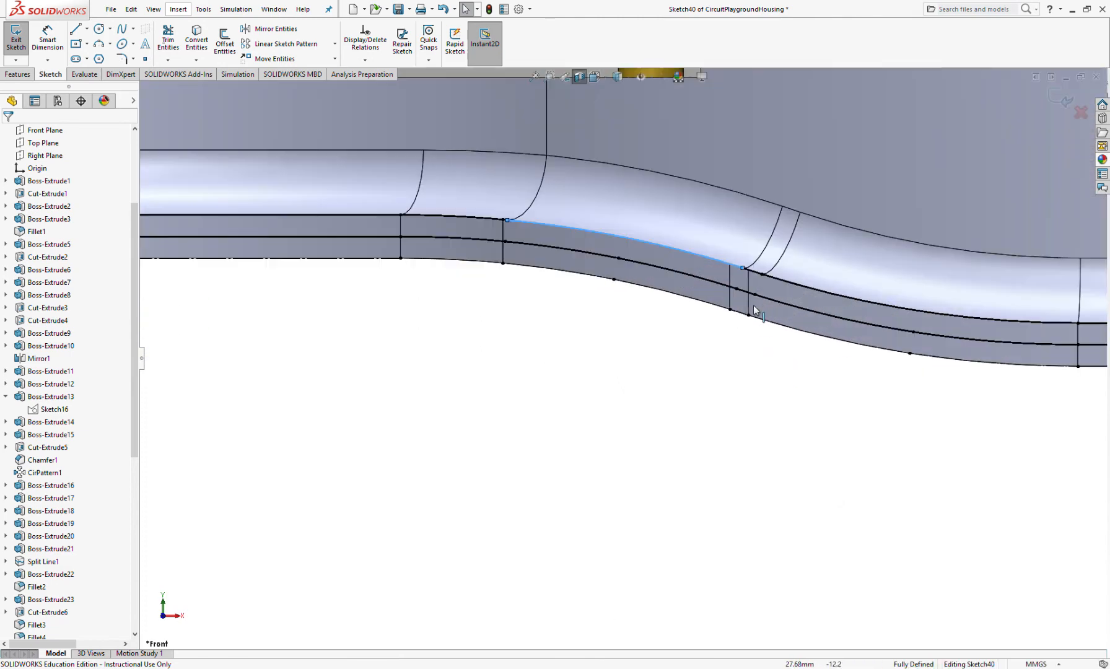
scroll(738, 268, down, 8)
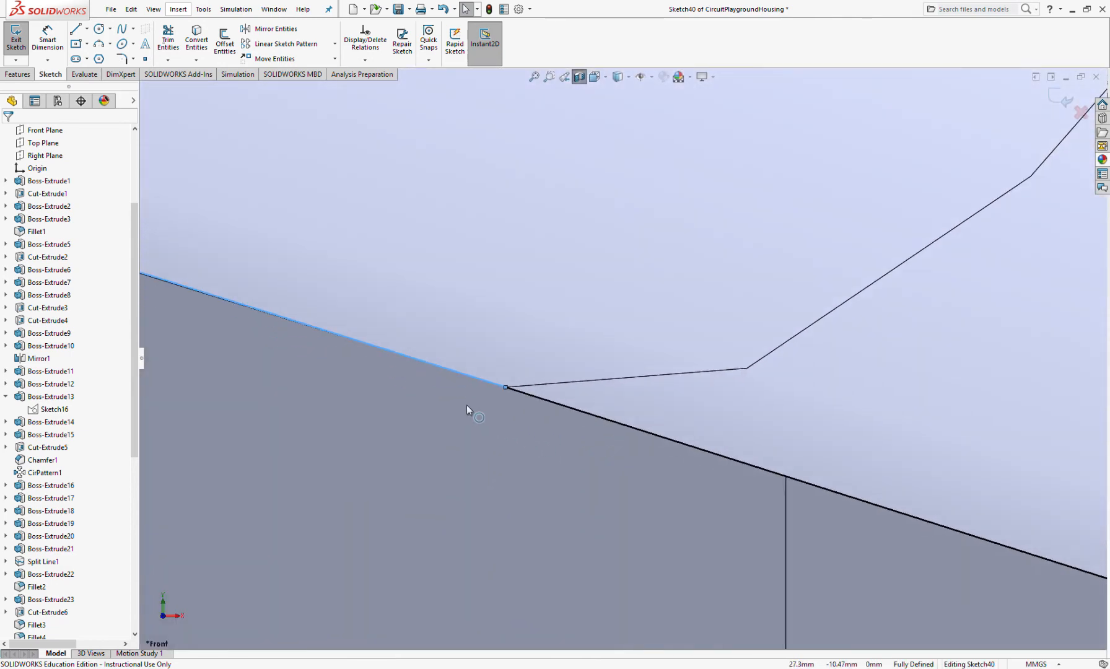
scroll(511, 379, down, 8)
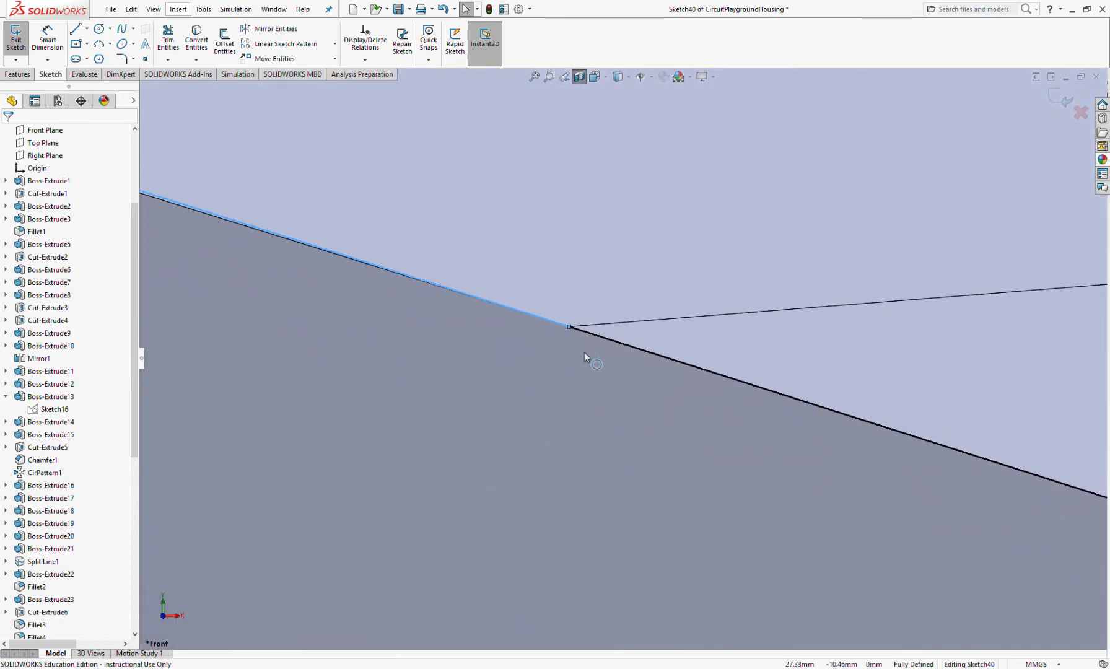
scroll(401, 313, up, 2)
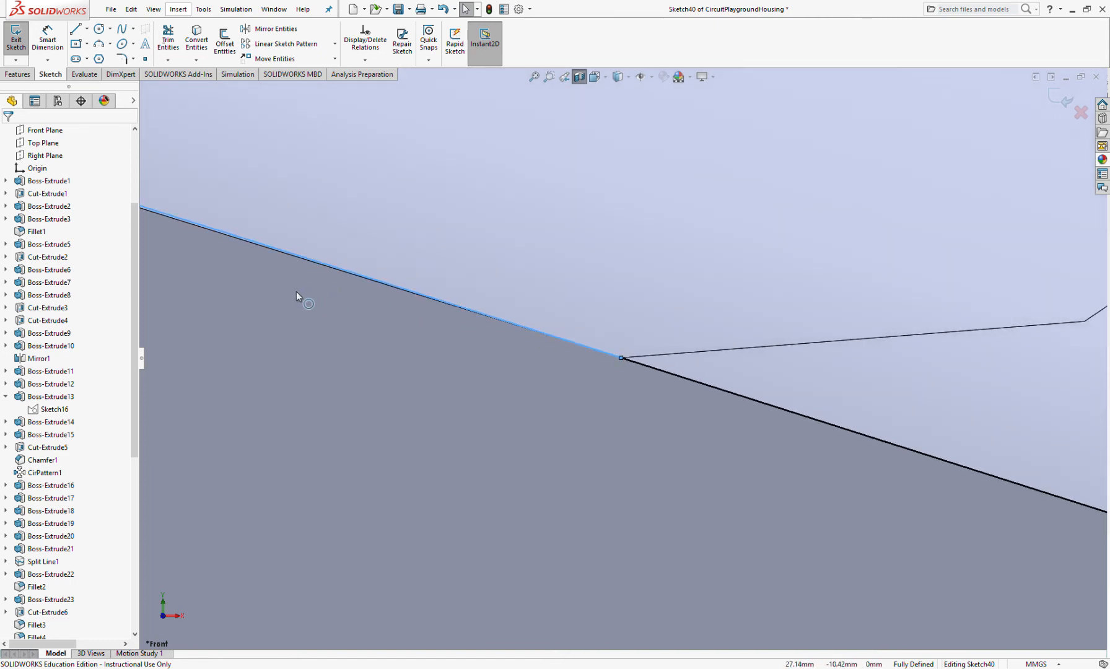
scroll(295, 296, up, 4)
scroll(289, 290, up, 5)
scroll(472, 312, down, 8)
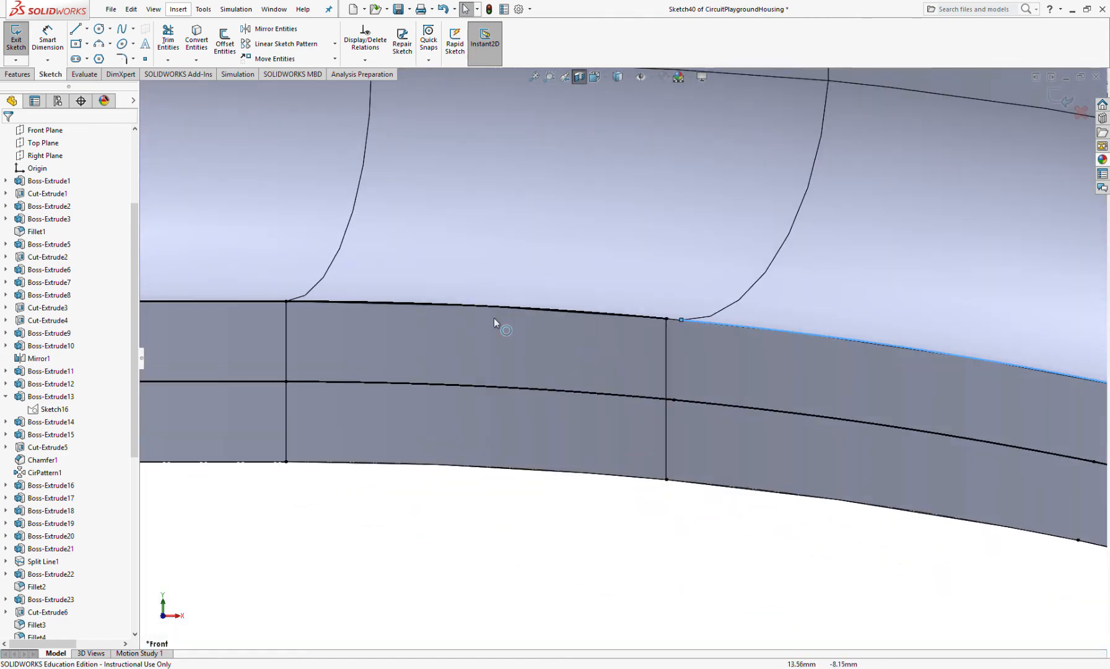
Check the inner lip curve junction beside the flat central section's right end, including the adjoining face and edge.
scroll(743, 322, up, 3)
click(824, 316)
scroll(802, 327, up, 1)
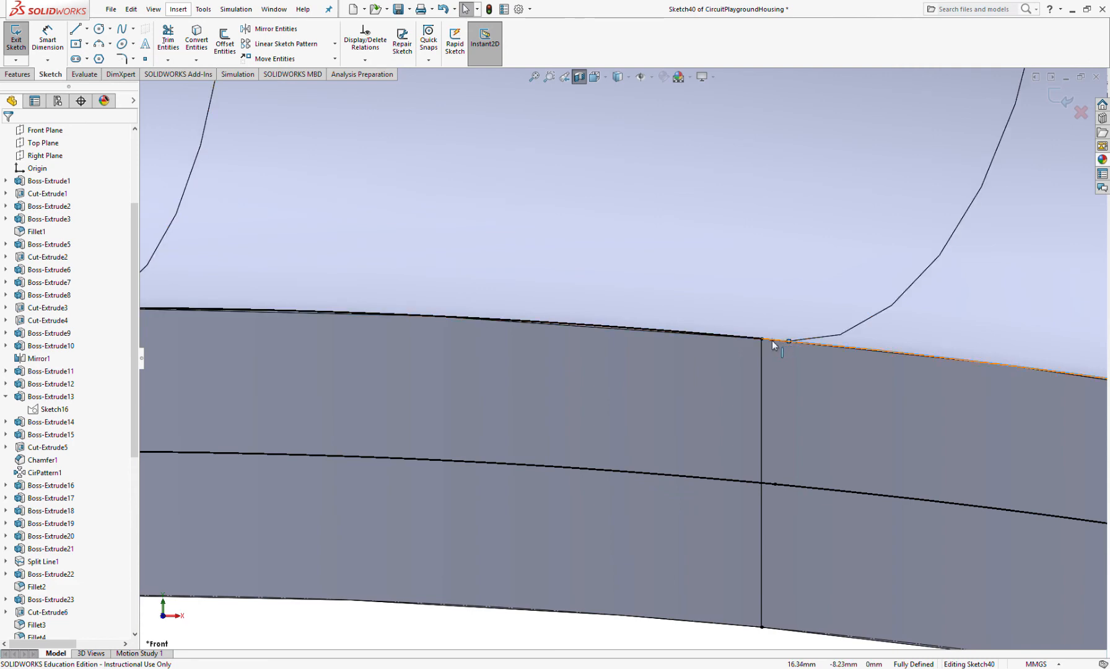
scroll(793, 344, up, 2)
click(729, 310)
scroll(713, 360, down, 5)
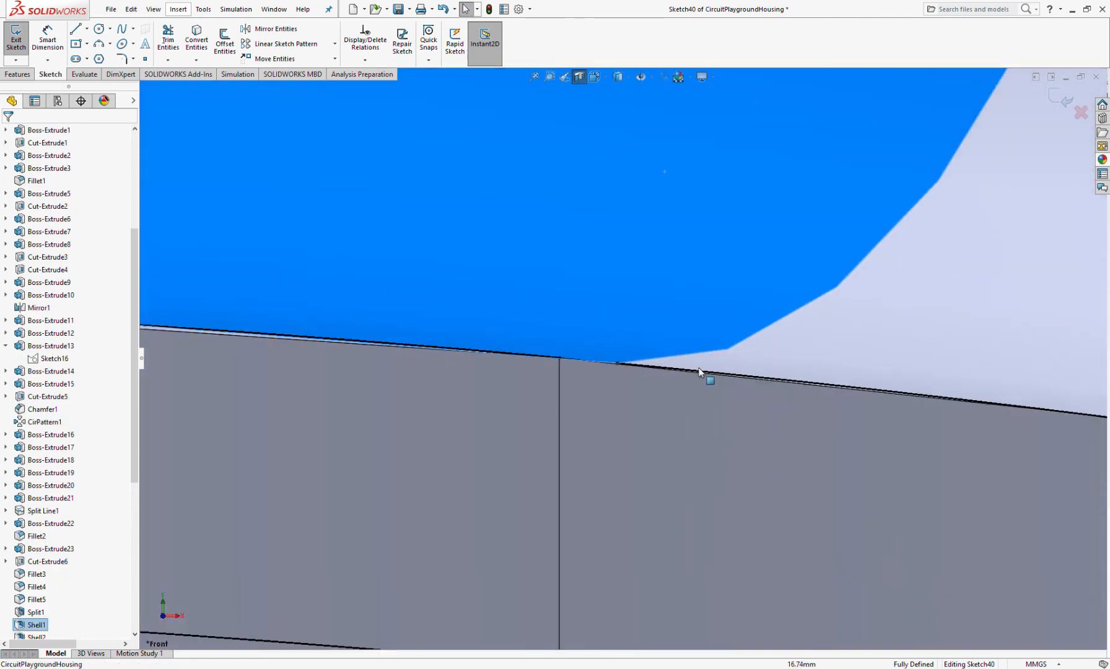
click(593, 362)
scroll(605, 372, up, 3)
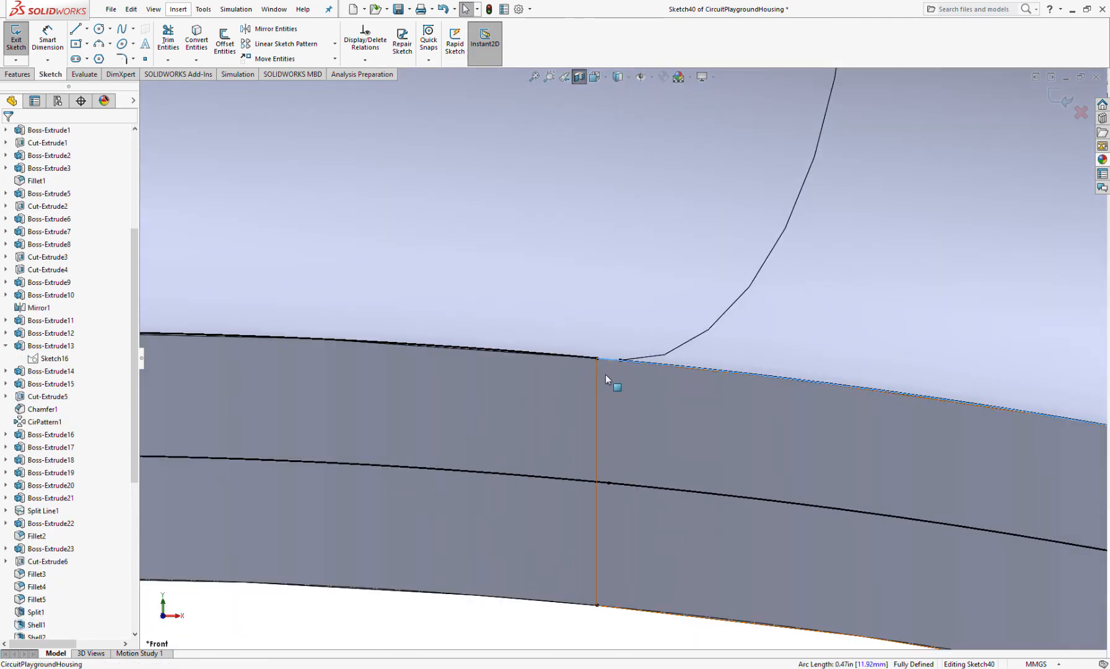
click(602, 503)
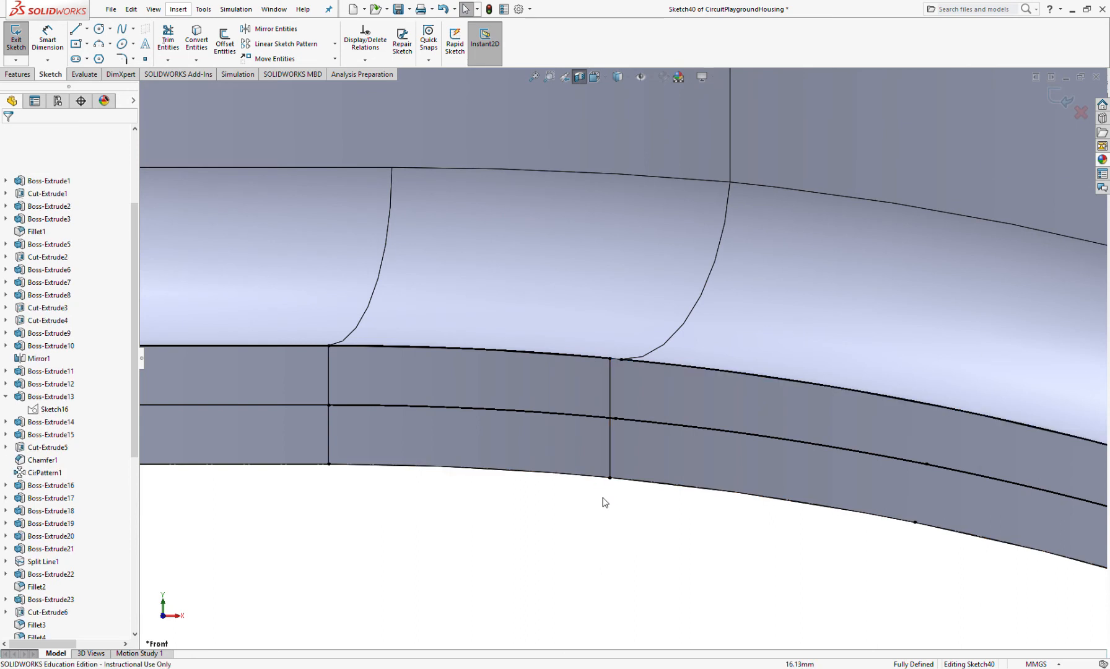
Check the sketch endpoints at both inner lip curve junctions flanking the central section and exit the profile sketch.
click(621, 360)
mouse_move(621, 360)
mouse_down()
mouse_move(600, 359)
mouse_move(651, 361)
mouse_move(587, 349)
mouse_up()
scroll(600, 360, down, 5)
key(space)
scroll(450, 359, up, 8)
scroll(436, 359, down, 5)
scroll(436, 359, down, 3)
scroll(750, 297, down, 5)
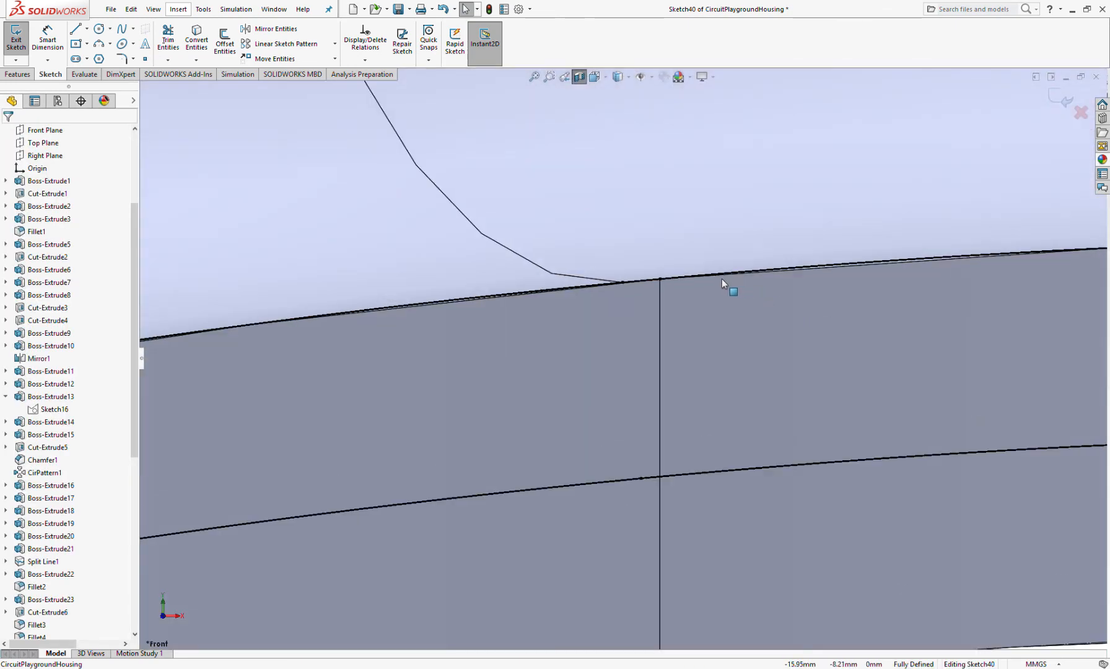
click(602, 293)
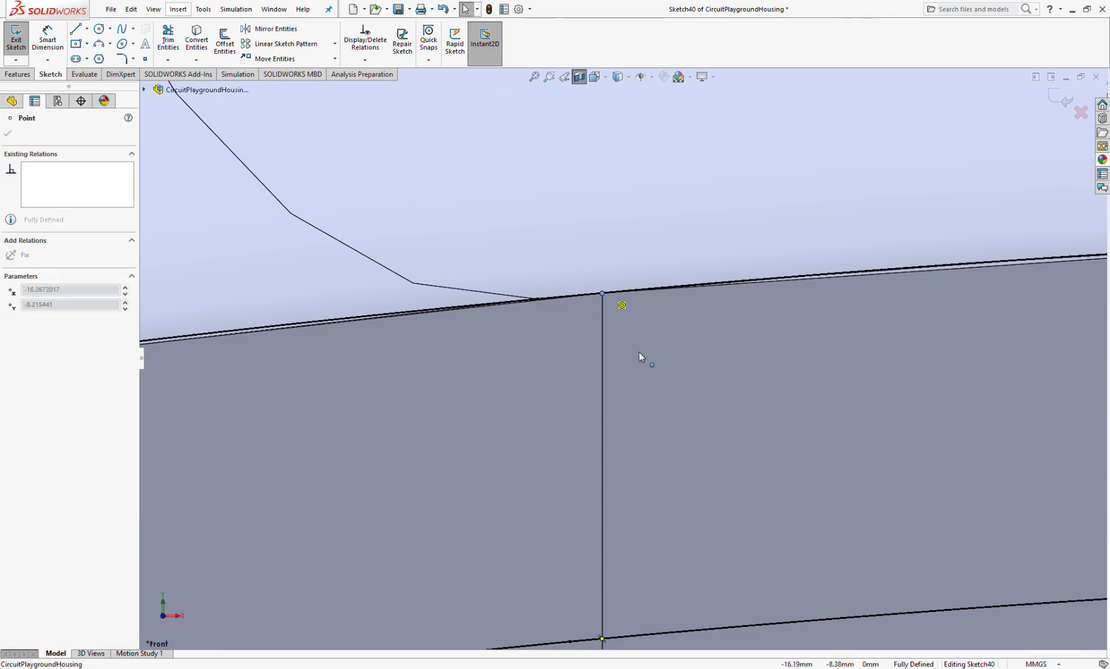
key(Escape)
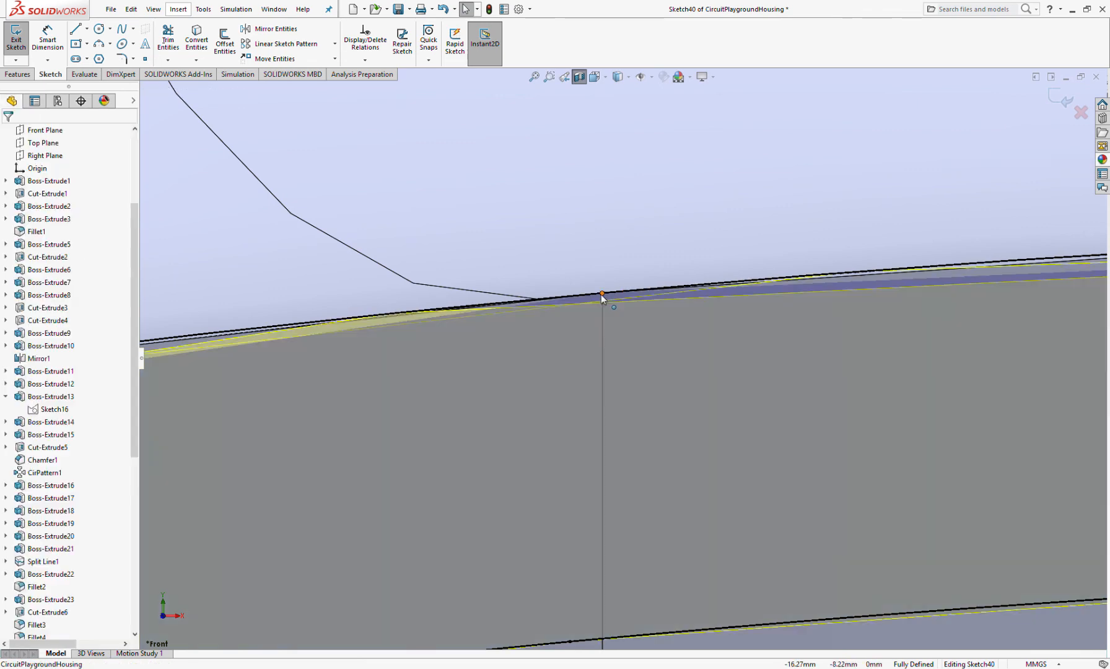
click(15, 41)
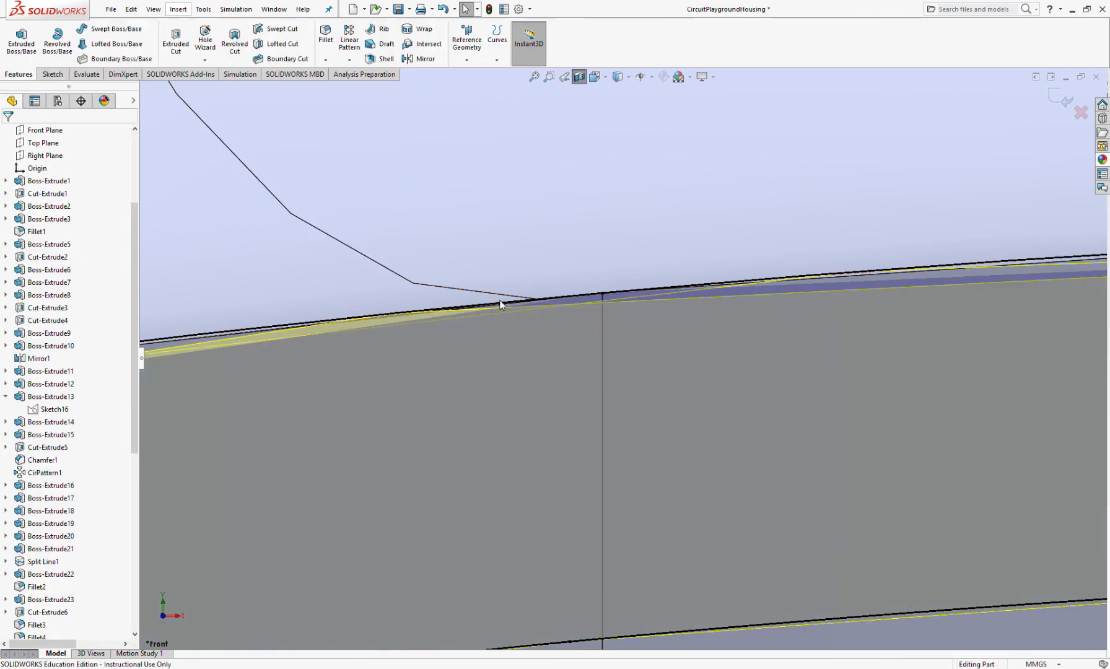
Examine the housing's floor and inner ledge from several angles and identify the floor body Split3[2] among the solid bodies.
scroll(502, 300, up, 10)
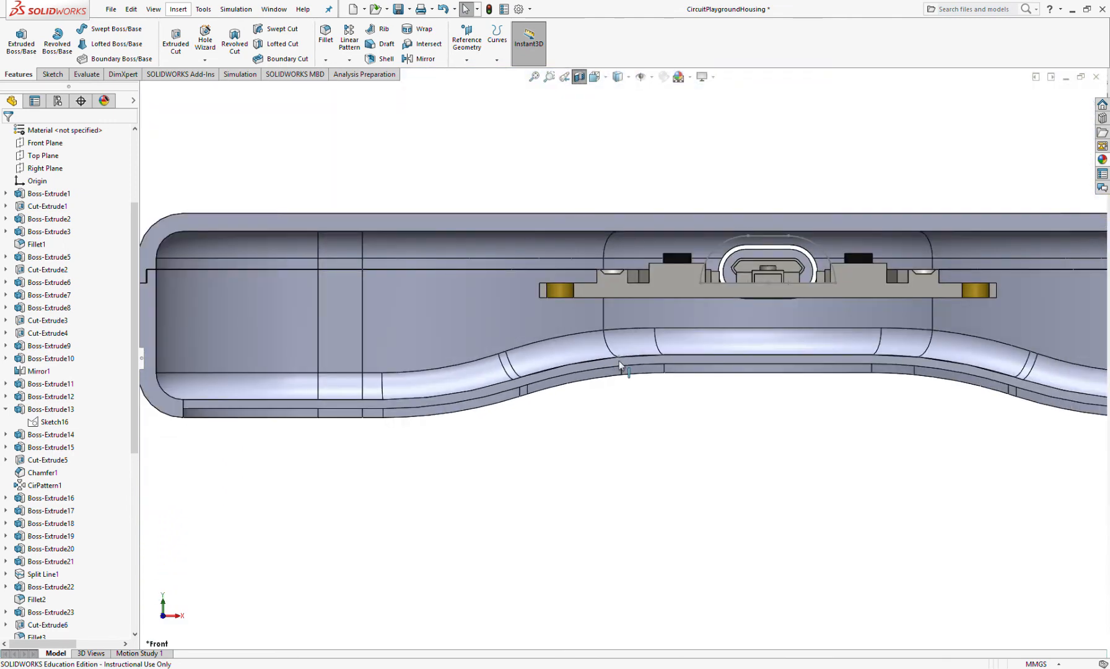
middle_drag(604, 382, 557, 470)
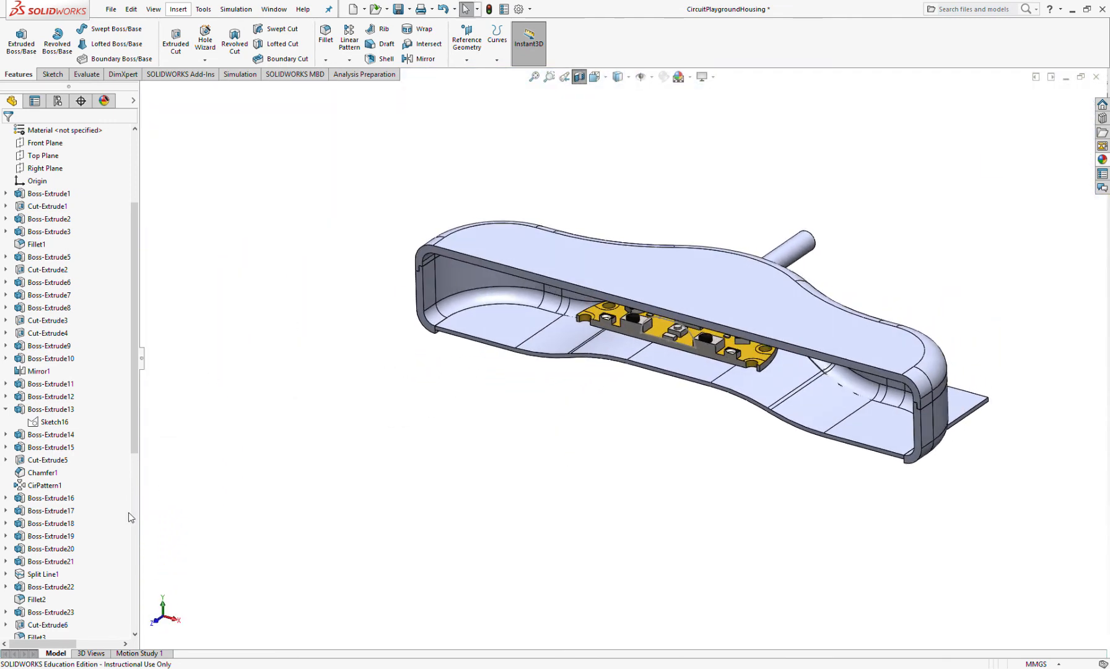
scroll(131, 517, down, 10)
key(space)
drag(101, 595, 101, 632)
middle_drag(486, 484, 514, 273)
scroll(639, 370, down, 5)
middle_drag(640, 371, 483, 396)
scroll(75, 357, up, 5)
scroll(76, 358, up, 8)
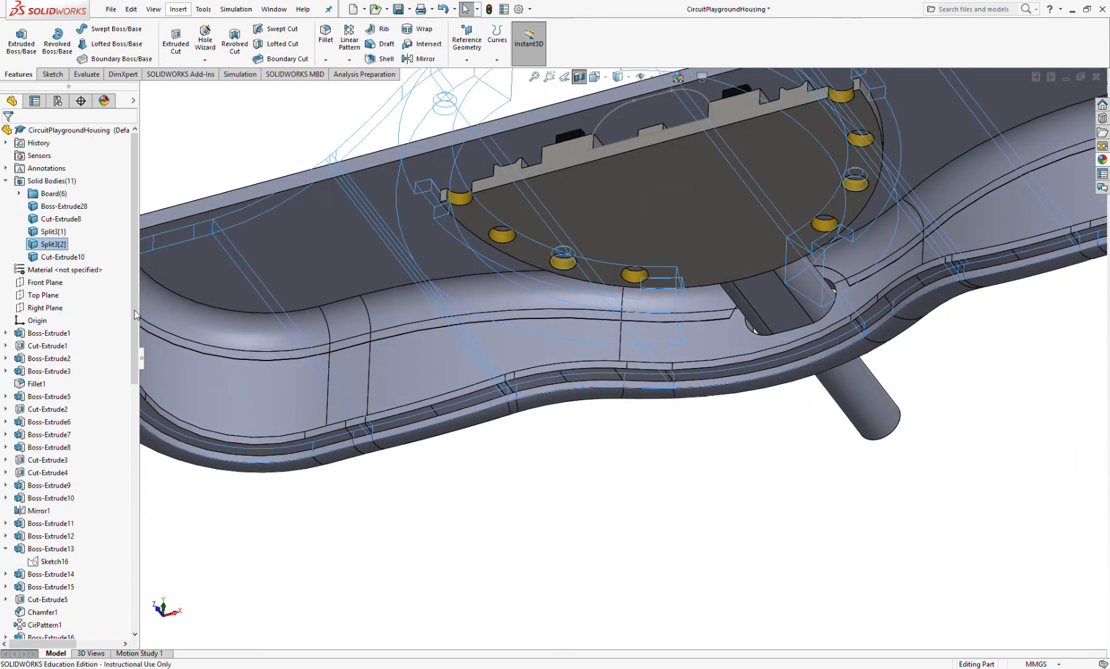
middle_drag(417, 412, 436, 525)
scroll(219, 453, down, 5)
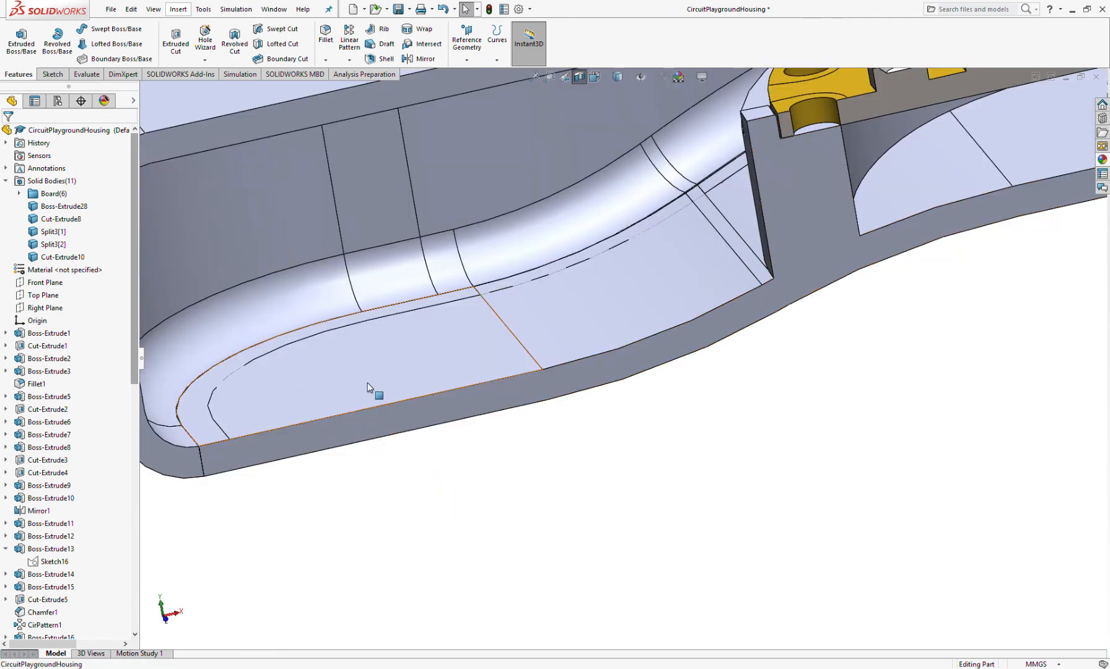
scroll(335, 380, down, 2)
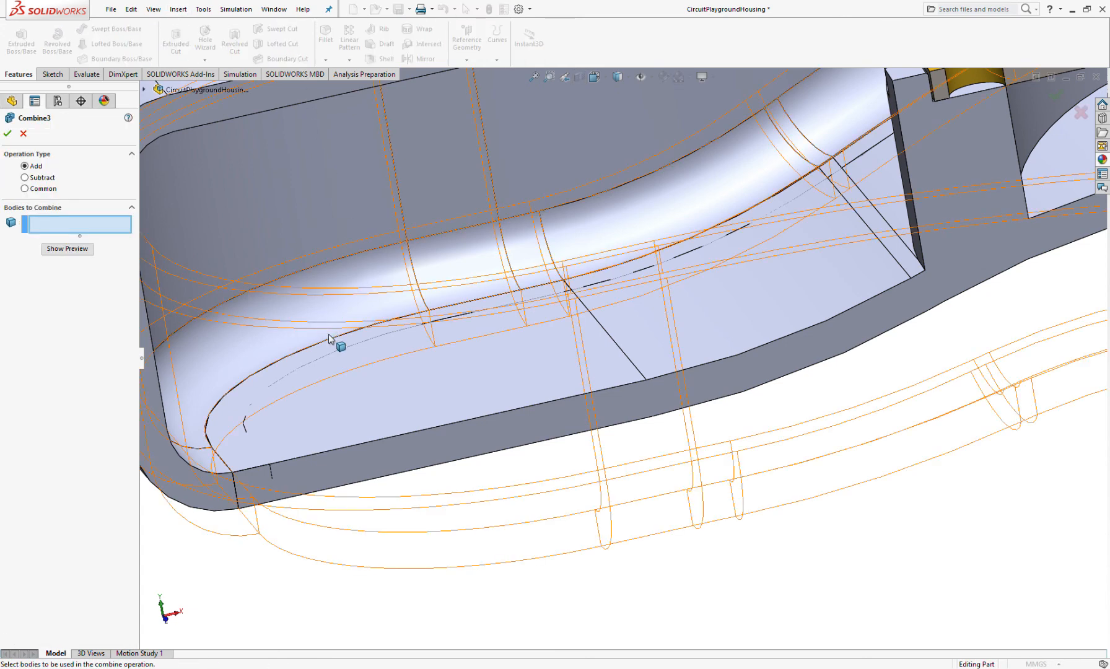
click(28, 178)
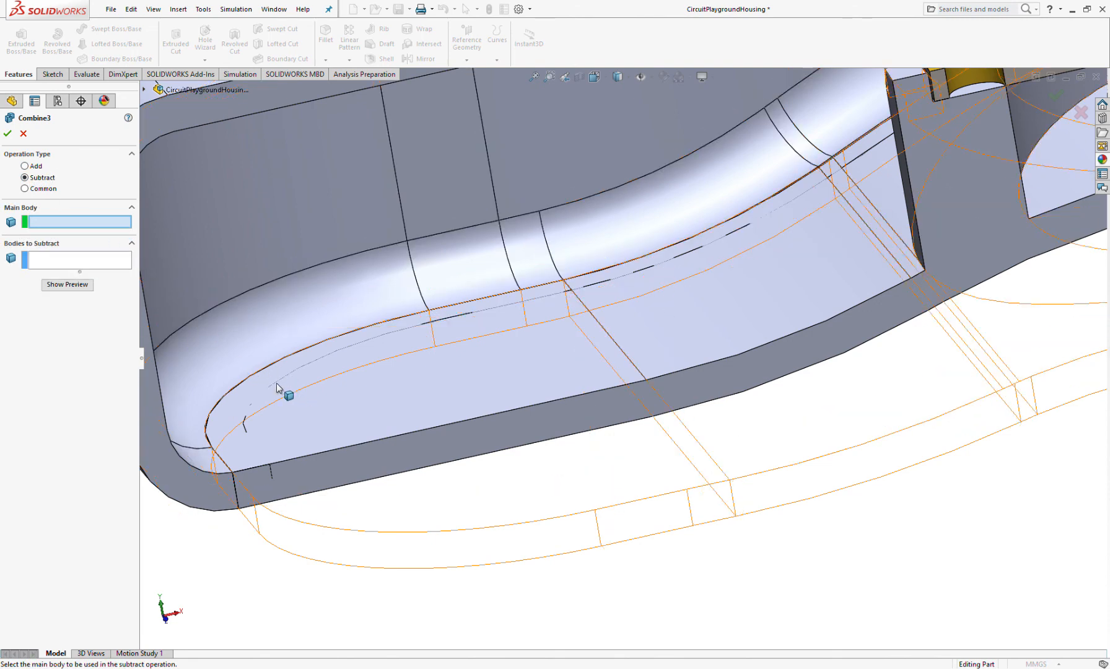
click(370, 427)
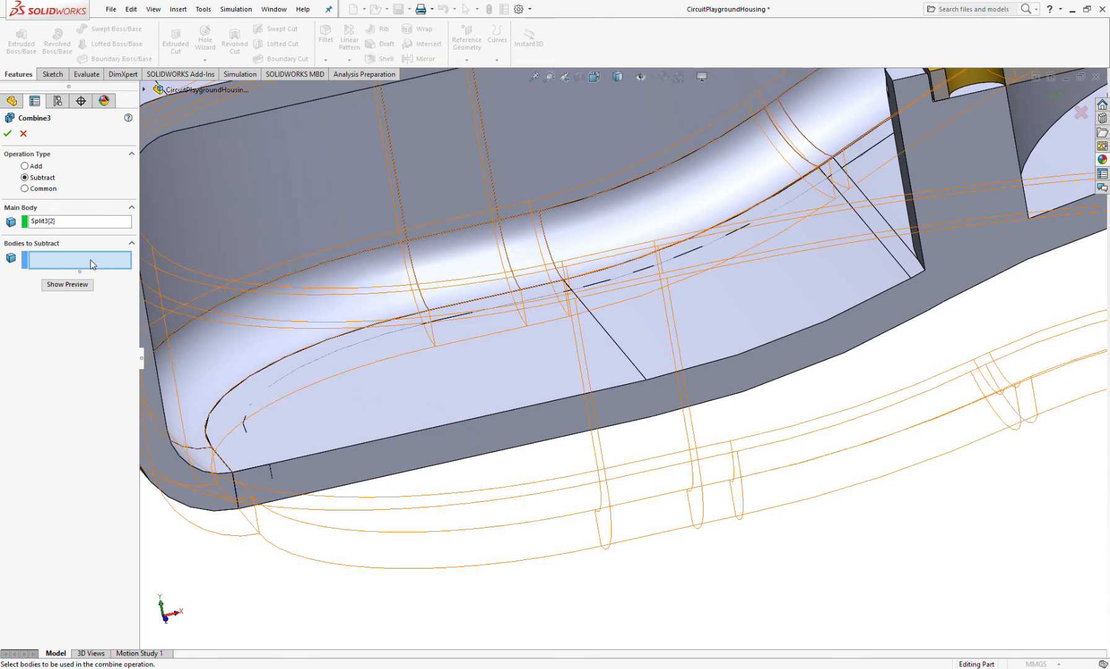
click(24, 134)
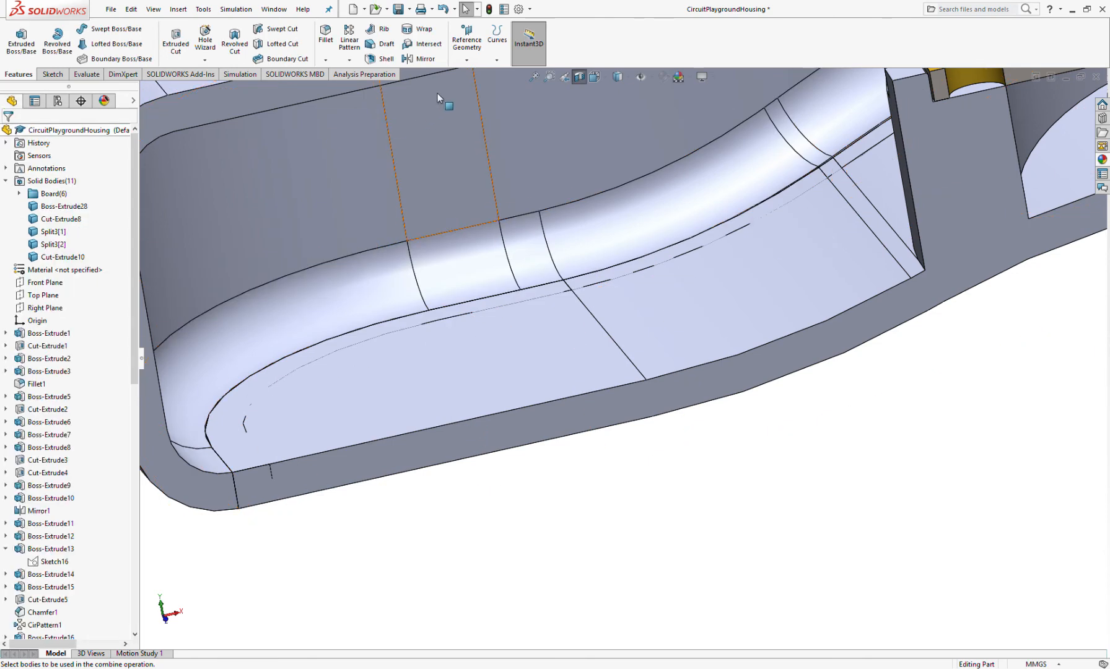
Turn off the section view and subtract body Cut-Extrude10 from the floor body Split3[2] with Combine.
click(578, 76)
middle_drag(466, 396, 500, 409)
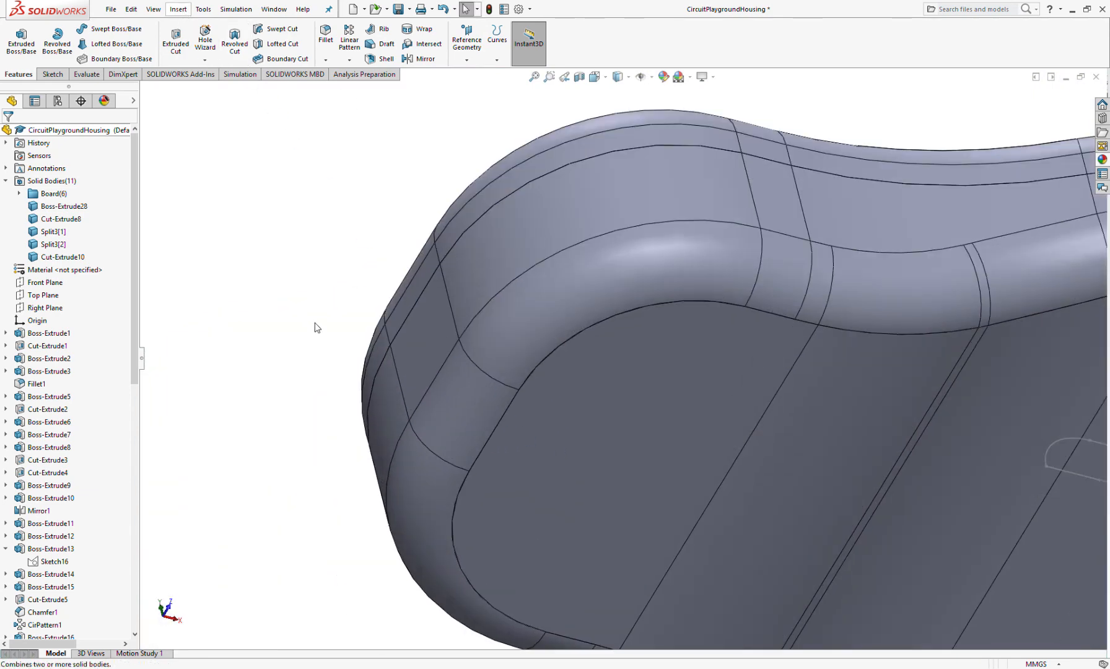
click(25, 177)
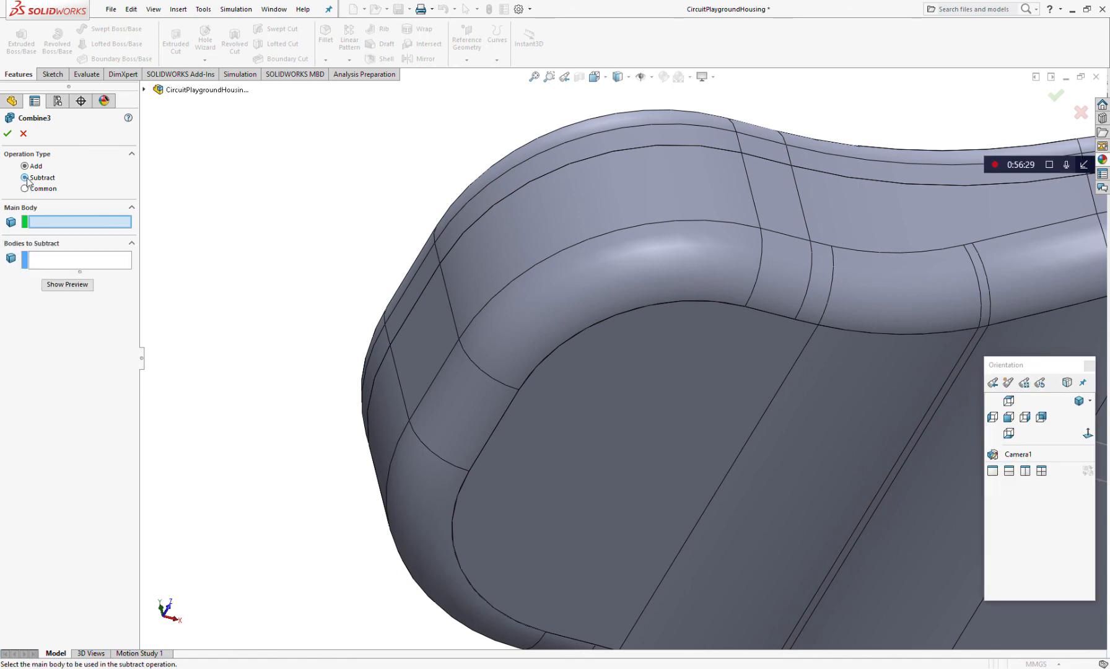
click(697, 453)
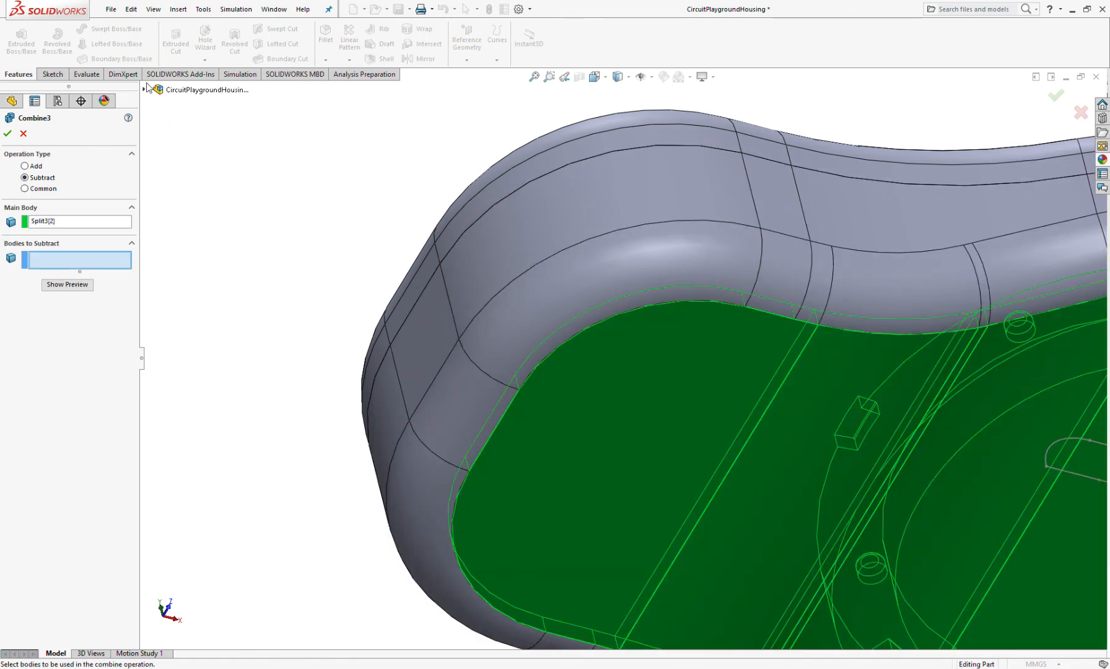
click(145, 89)
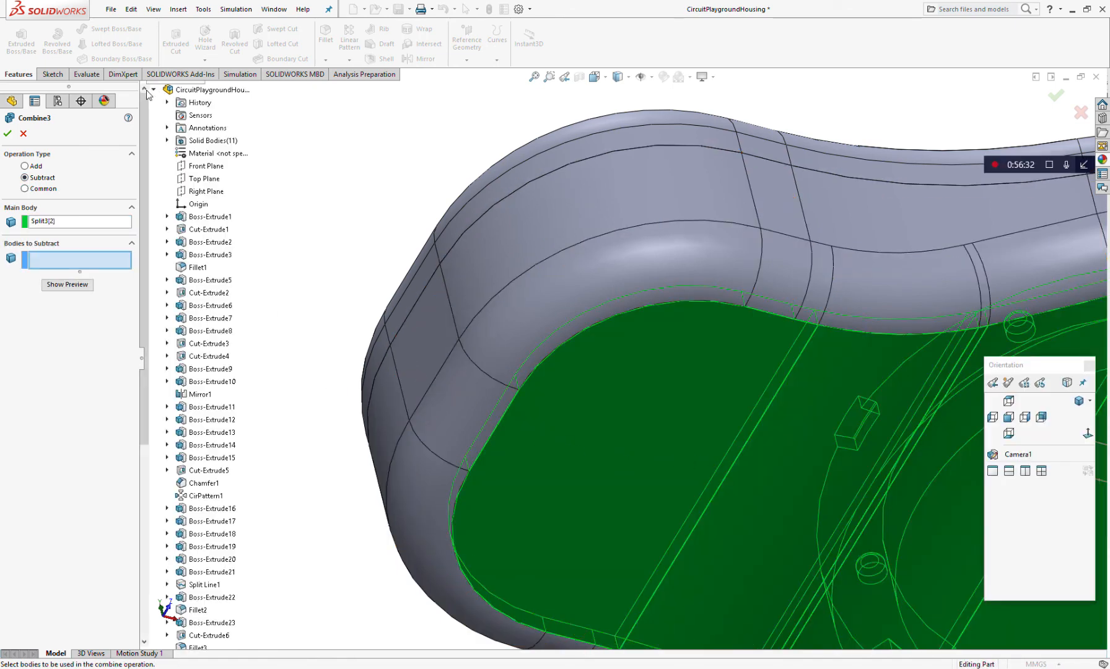
click(166, 141)
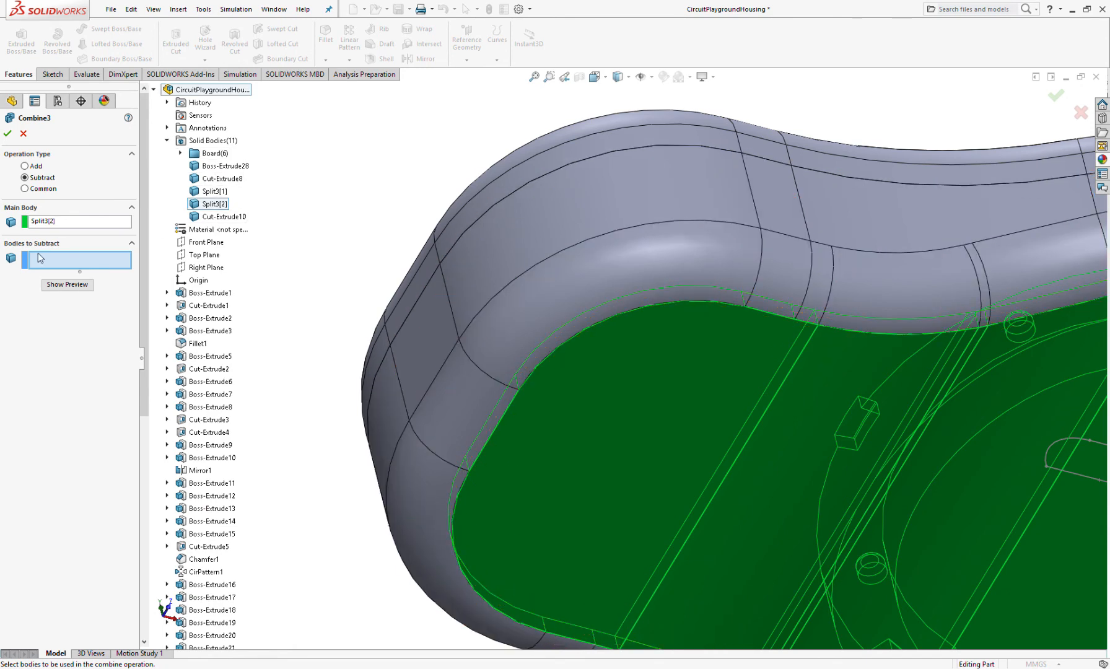
click(200, 215)
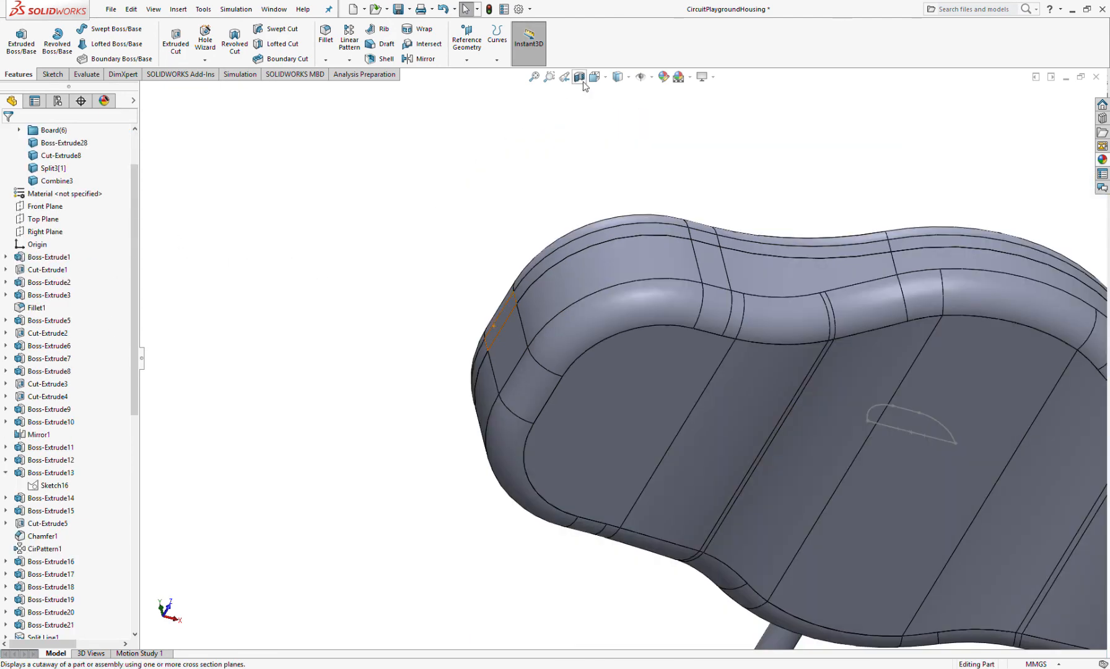
Examine the ledge and floor edge in a Front Plane section view, then close it without keeping the section.
click(579, 76)
middle_drag(620, 454, 619, 437)
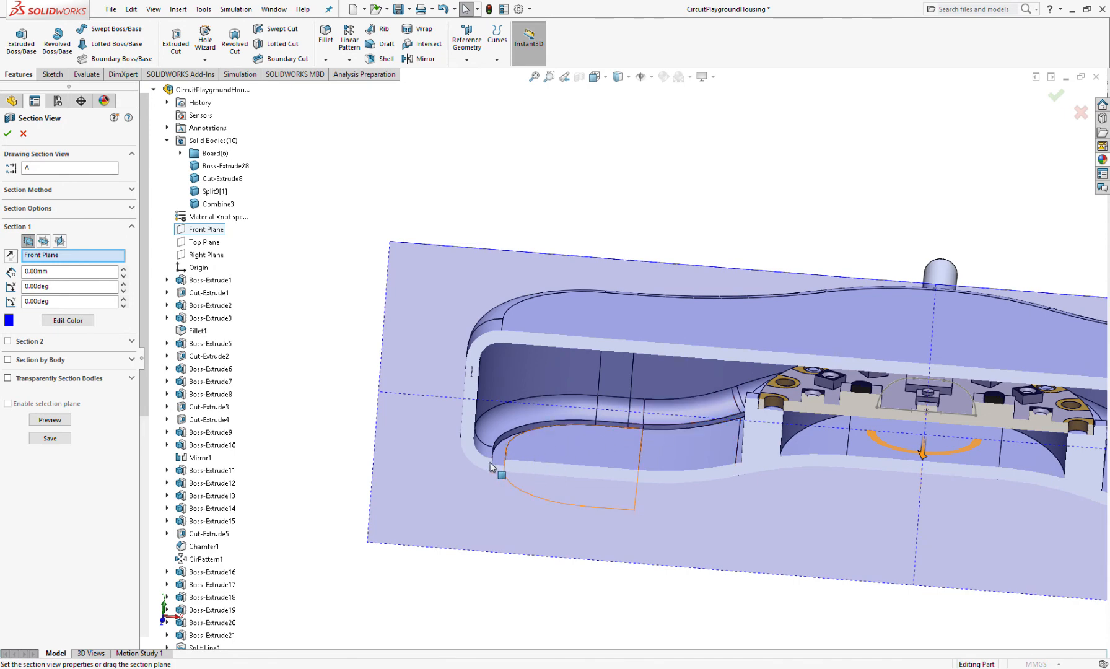
scroll(490, 462, down, 3)
scroll(416, 463, down, 2)
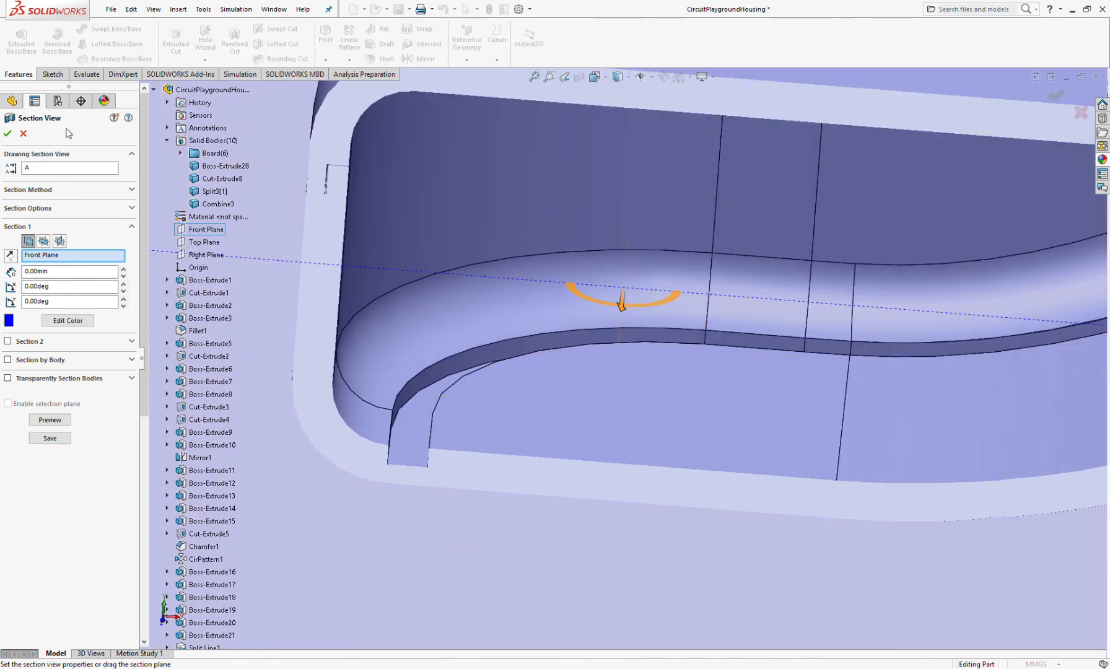
click(24, 134)
Examine the extents of the housing body Split3[1] from the side and from below.
scroll(114, 378, down, 12)
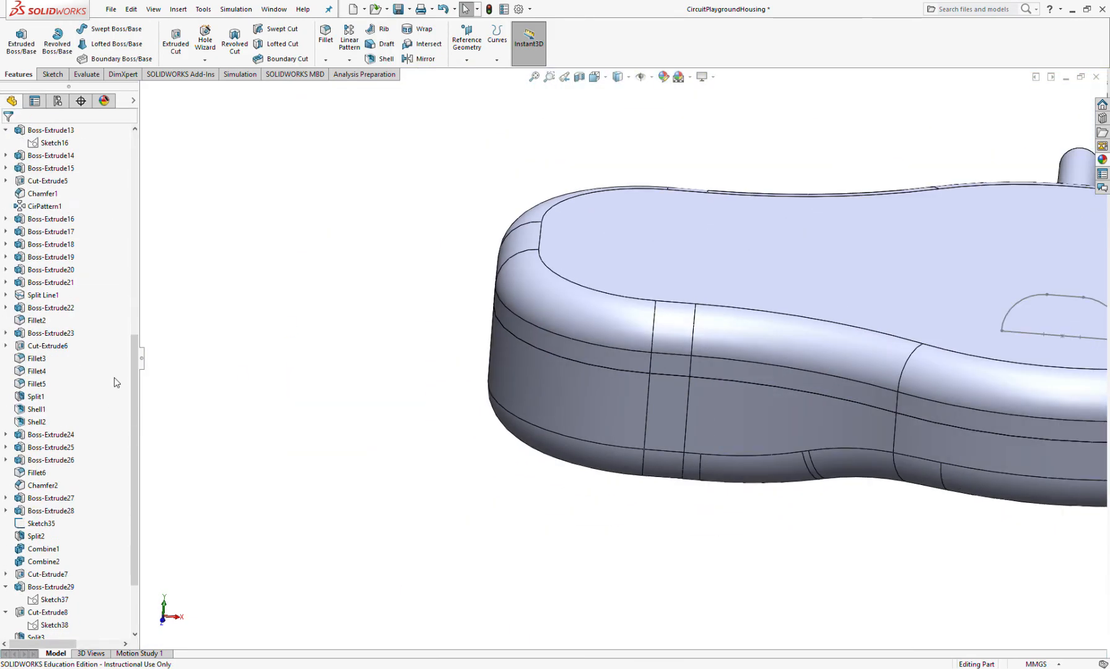
scroll(71, 495, up, 14)
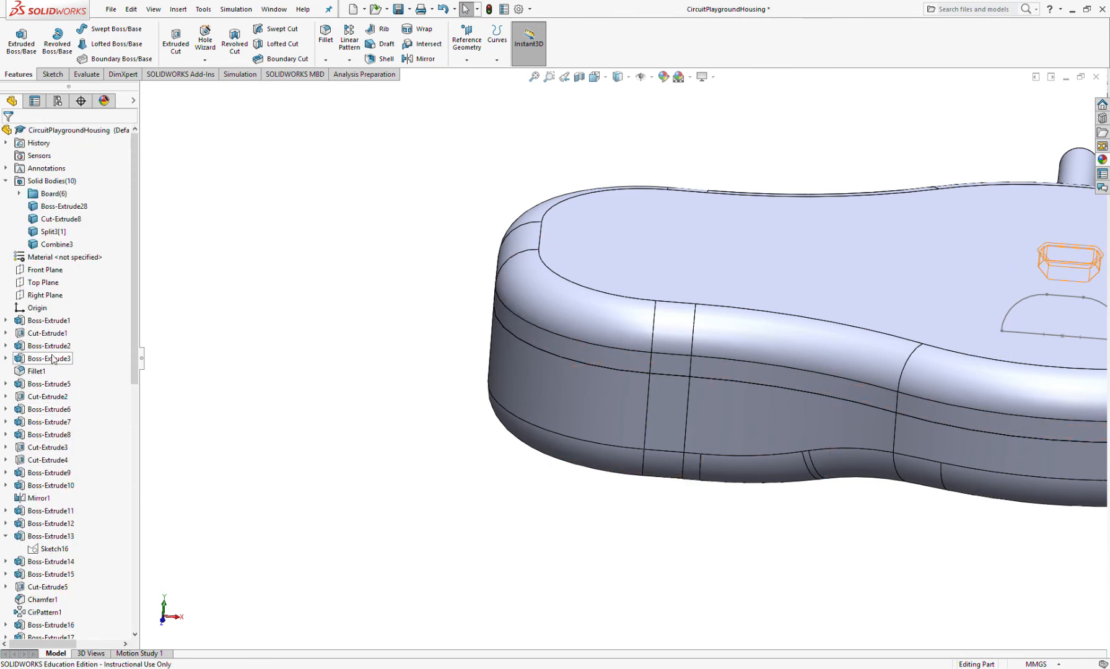
click(53, 231)
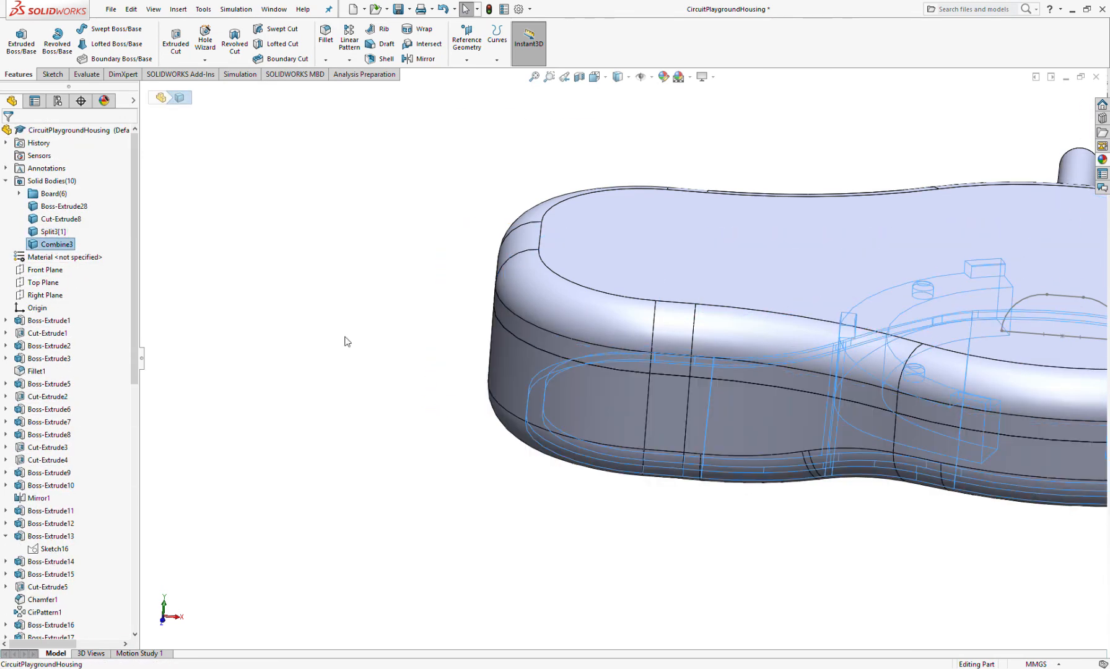
middle_drag(387, 371, 391, 335)
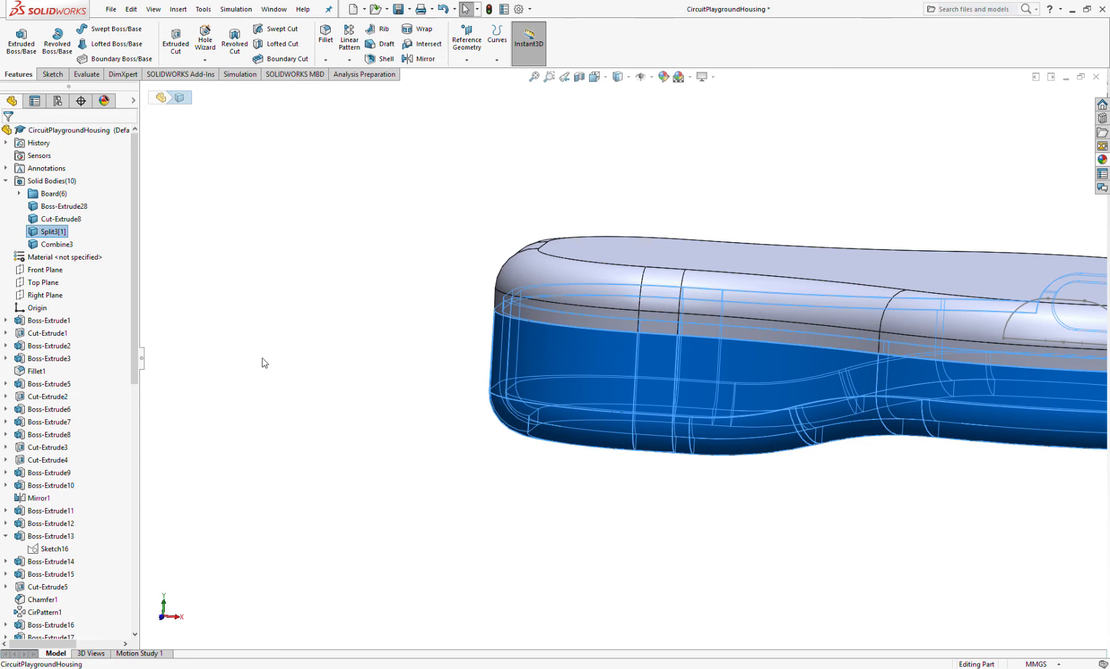
scroll(77, 408, down, 12)
middle_drag(649, 429, 642, 327)
scroll(602, 496, down, 4)
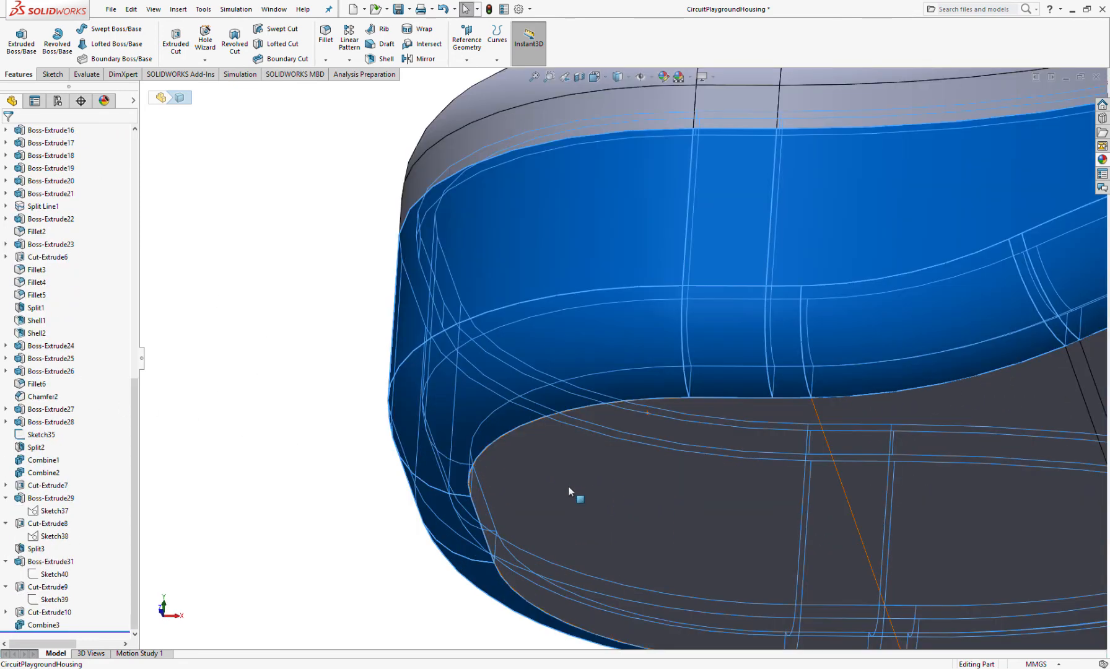
middle_drag(515, 470, 531, 579)
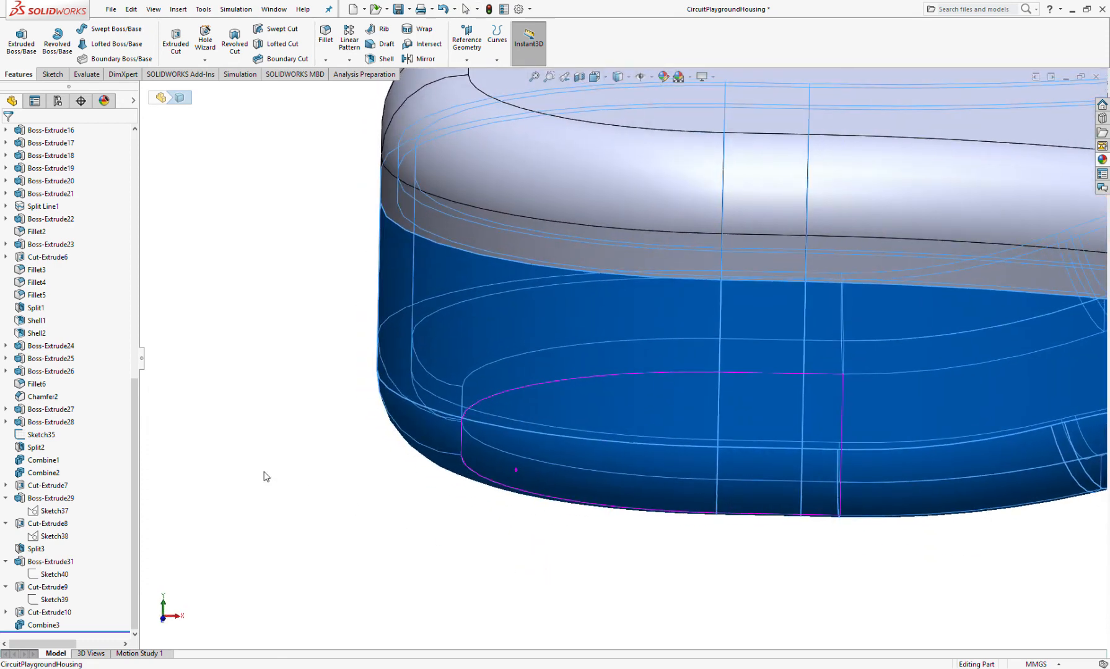
Check the Cut-Extrude10 feature and Combine3 body, and review the subtraction's selected bodies and preview without changing them.
click(31, 626)
middle_drag(345, 527, 346, 494)
click(60, 611)
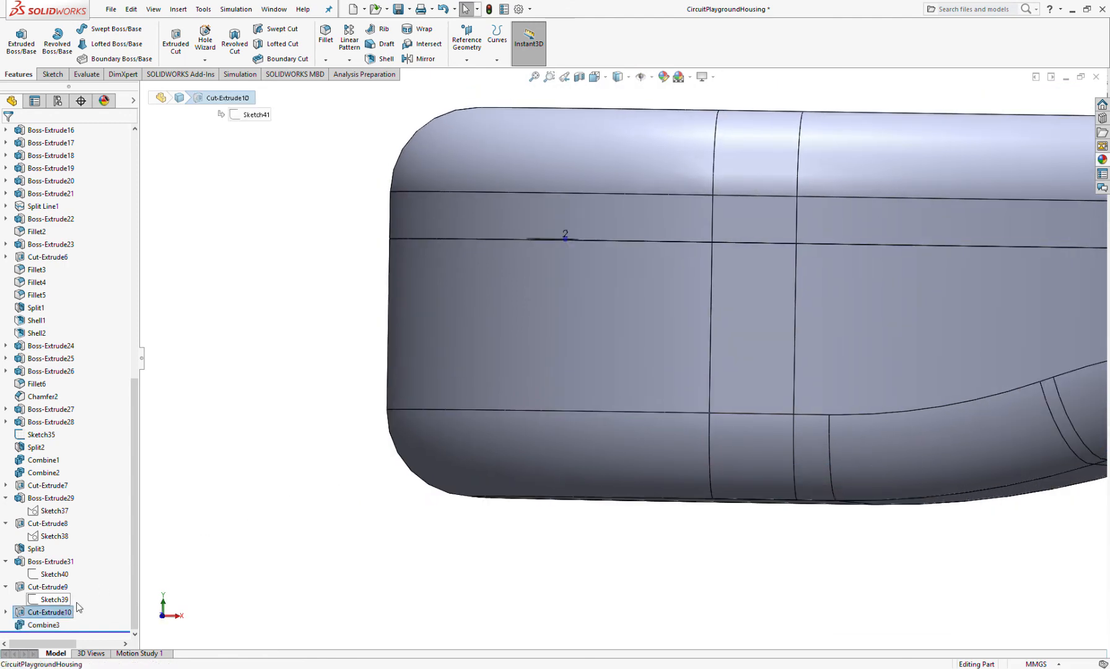
scroll(74, 403, up, 10)
click(6, 181)
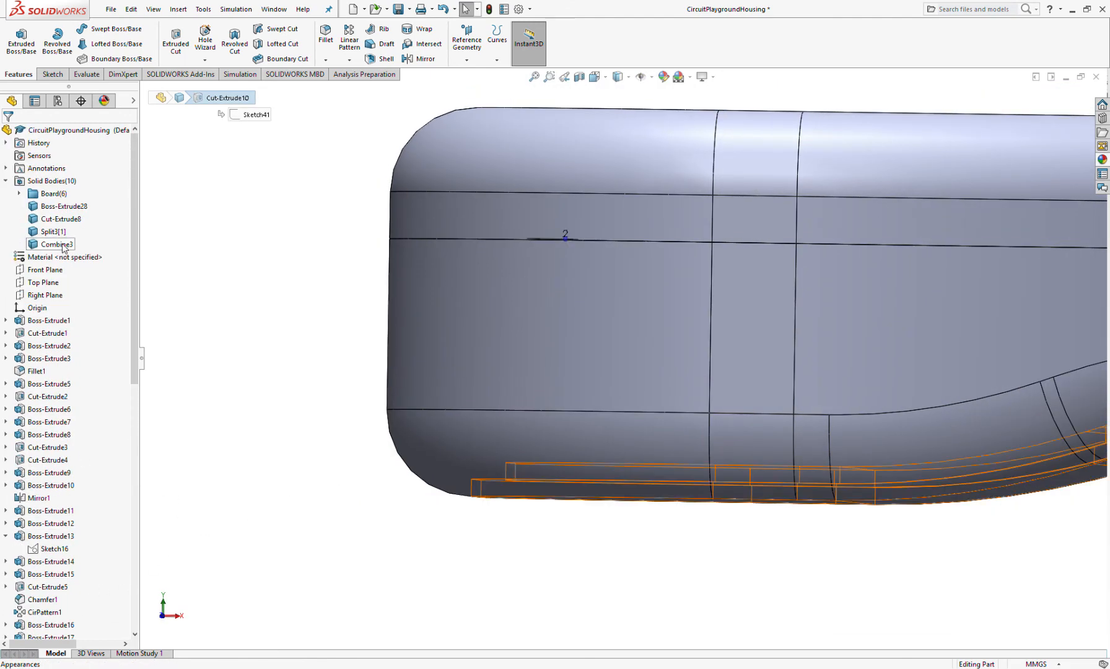
click(57, 244)
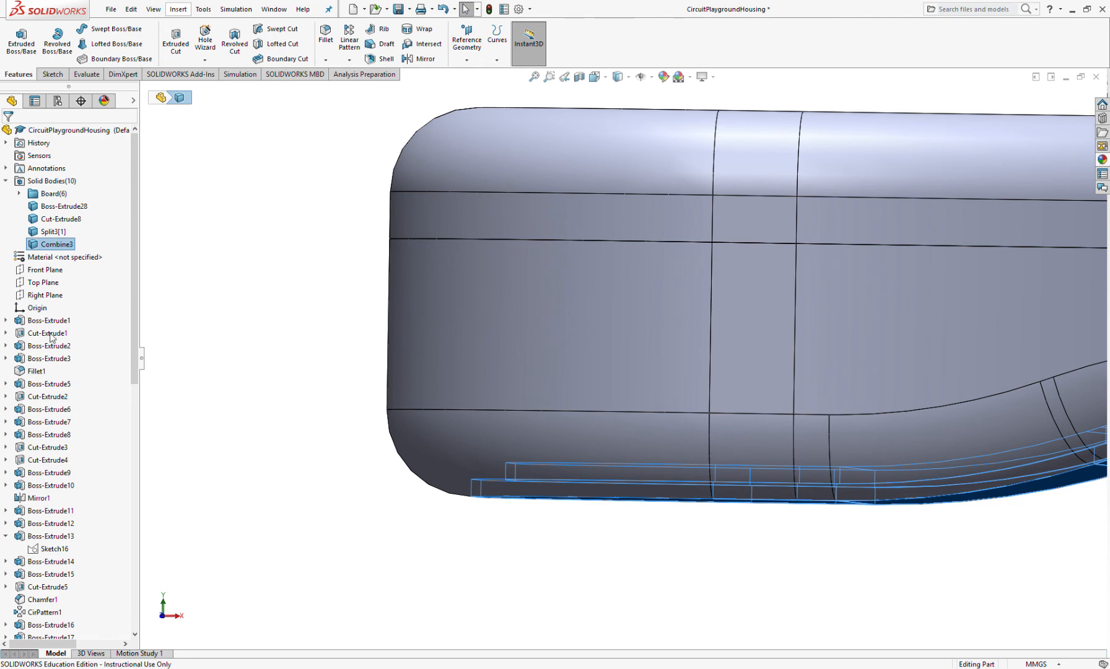
scroll(51, 337, down, 13)
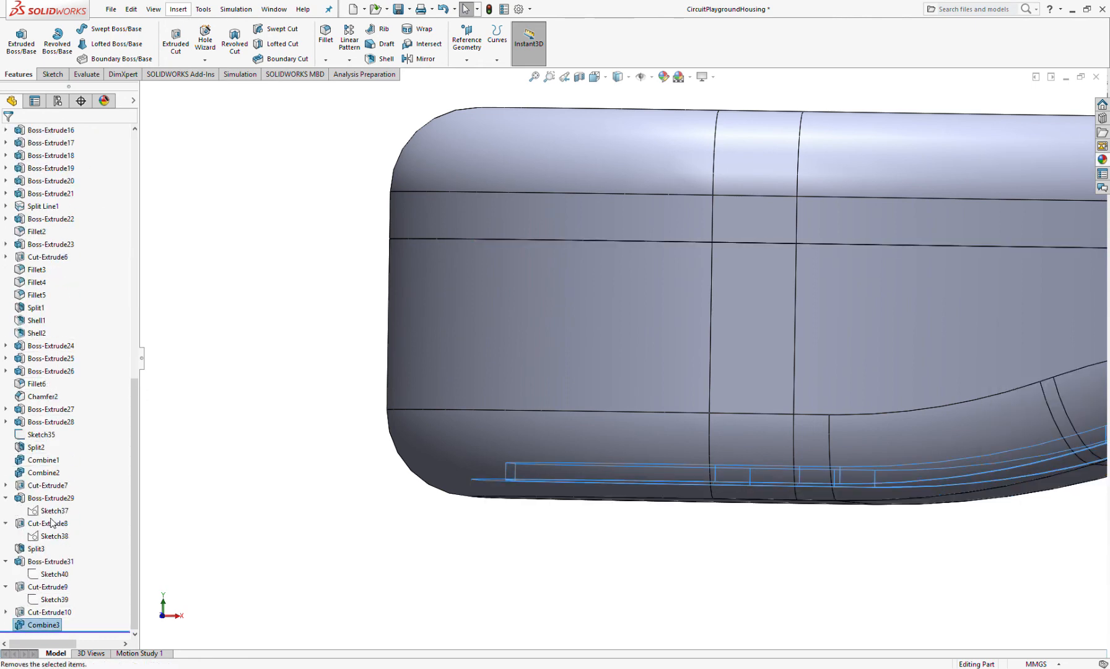
click(49, 423)
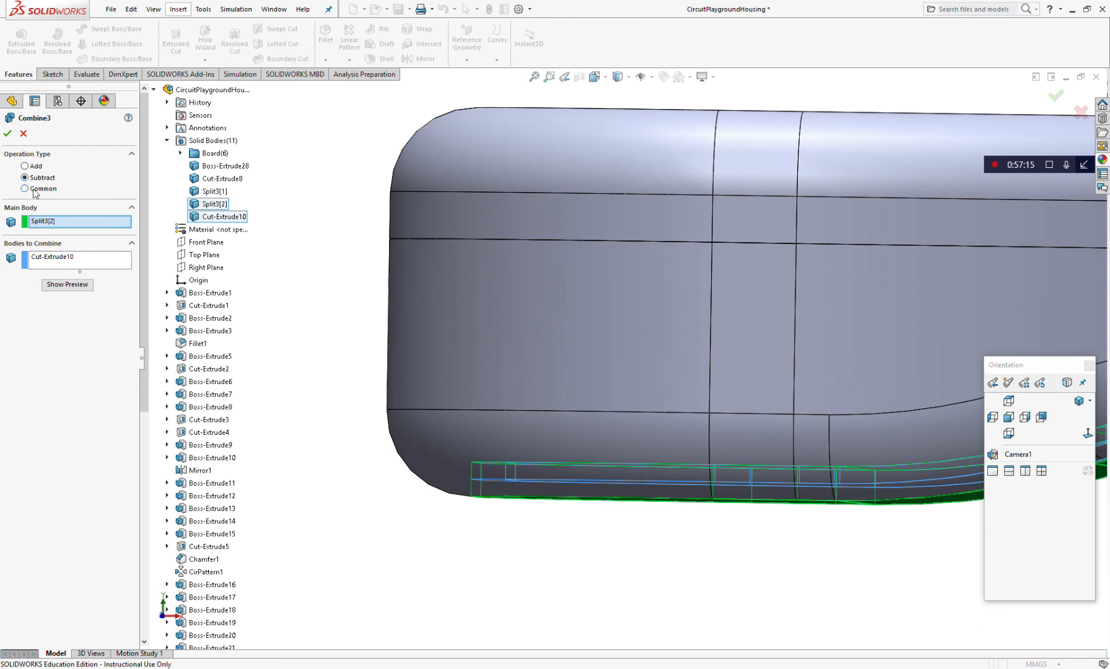
click(80, 286)
click(22, 135)
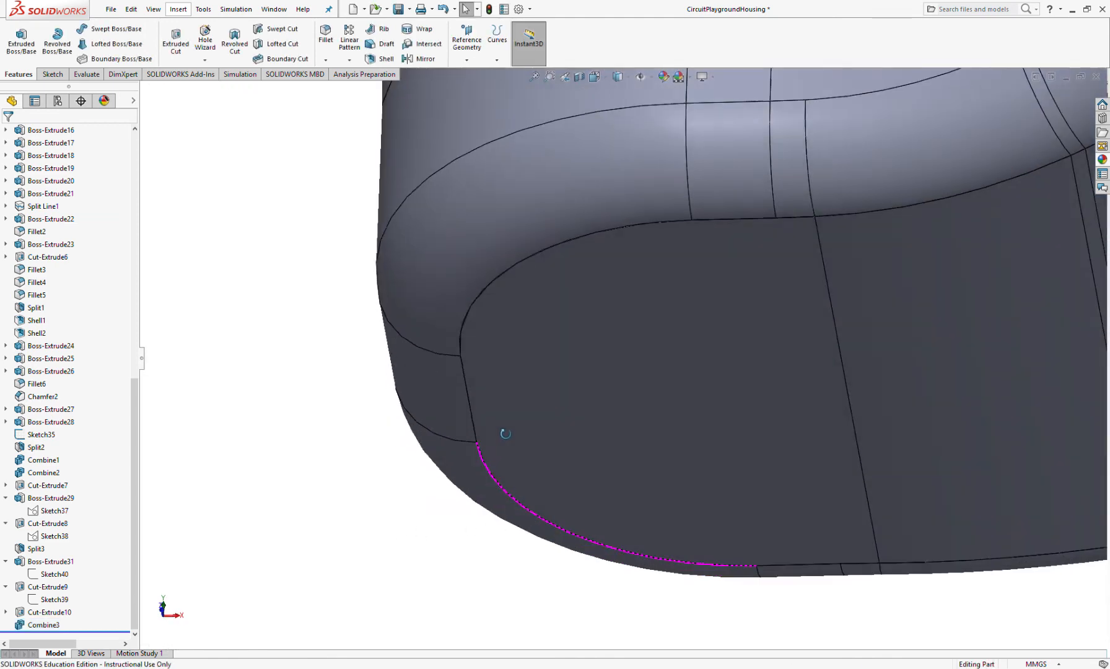
Examine the housing's underside around the floor panel's outline from several angles.
middle_drag(505, 433, 487, 445)
scroll(487, 444, up, 3)
middle_drag(577, 394, 574, 228)
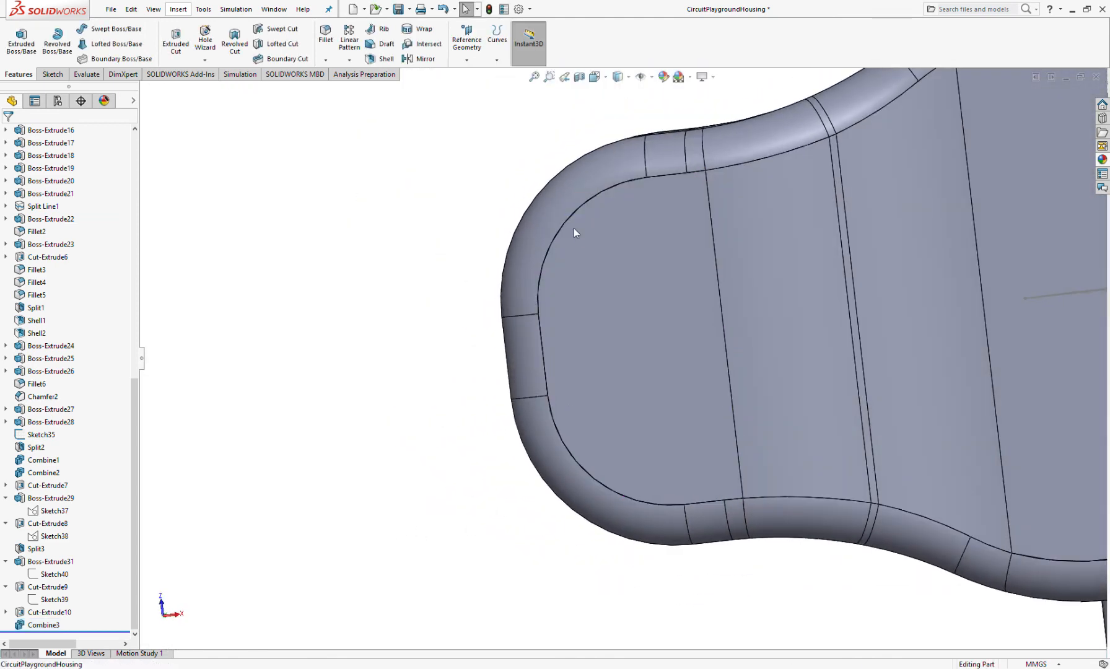
scroll(473, 346, up, 3)
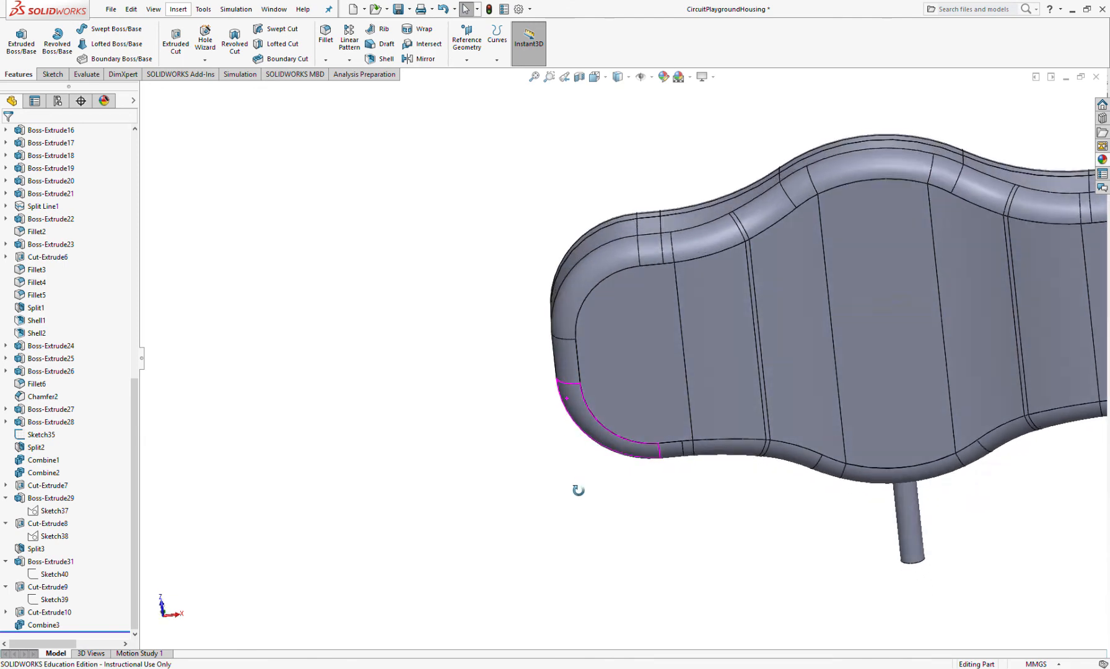
middle_drag(577, 468, 568, 569)
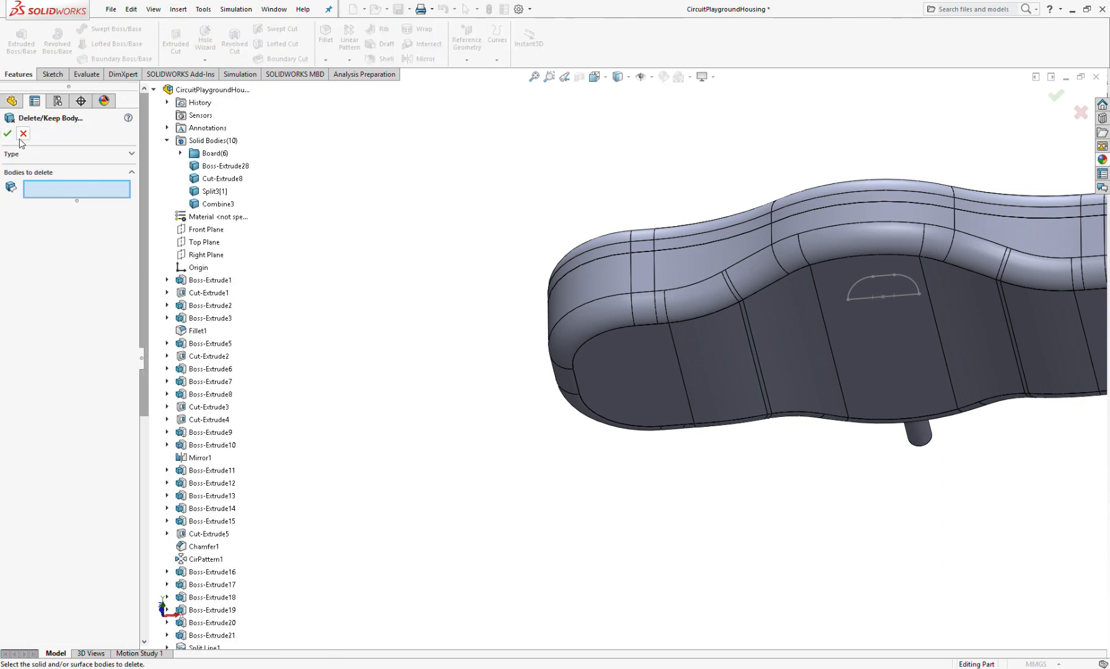
key(space)
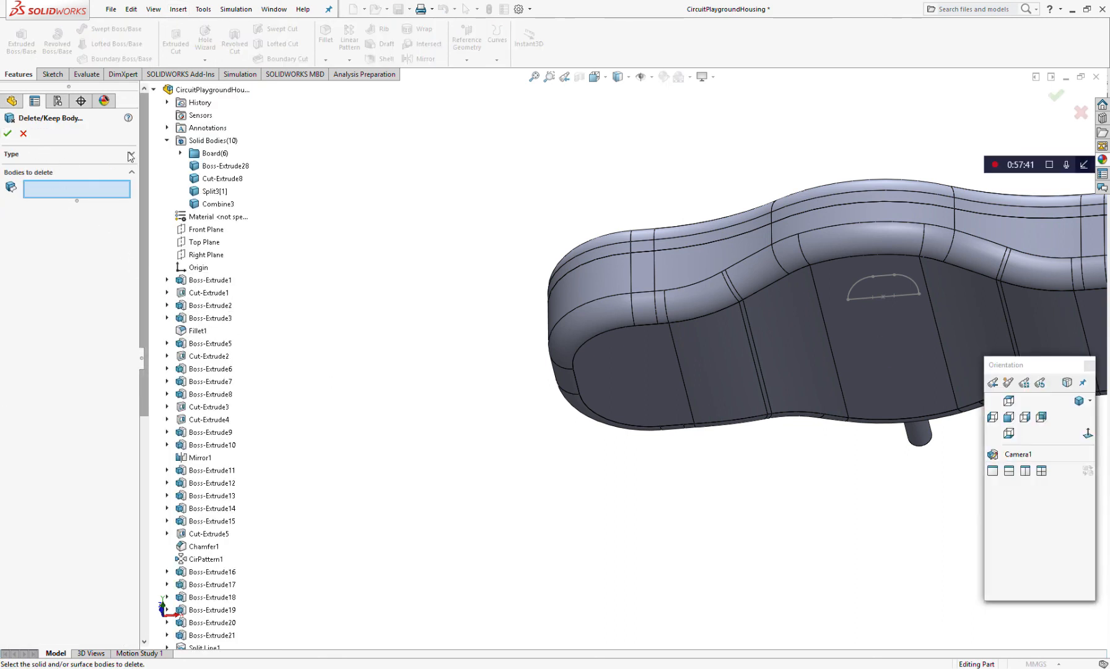
click(131, 156)
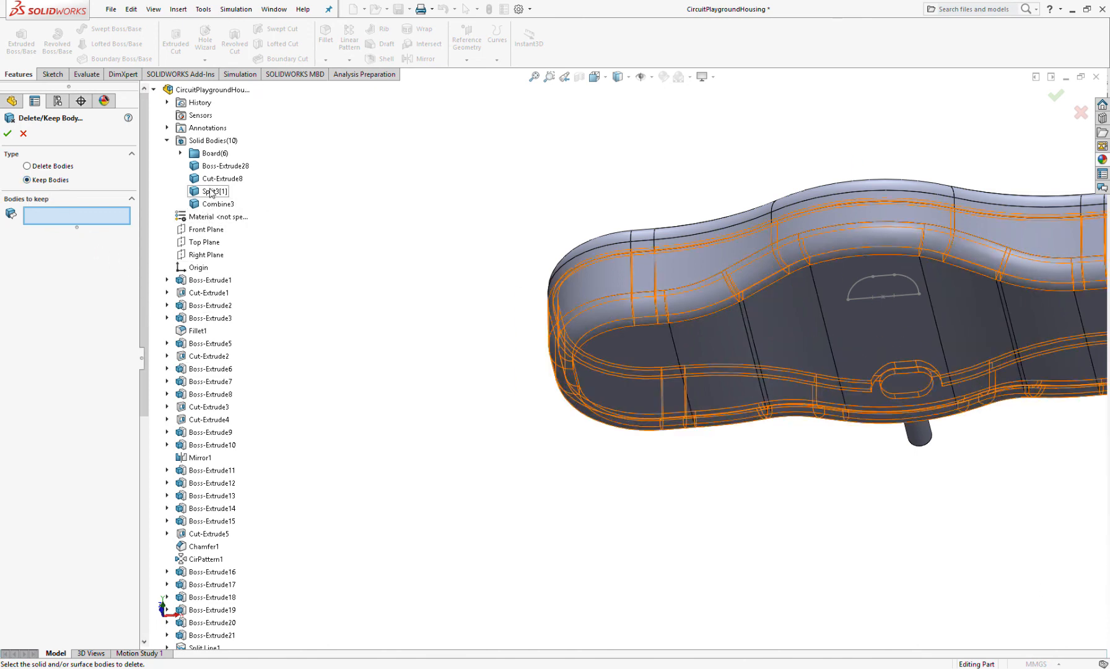
scroll(210, 396, down, 10)
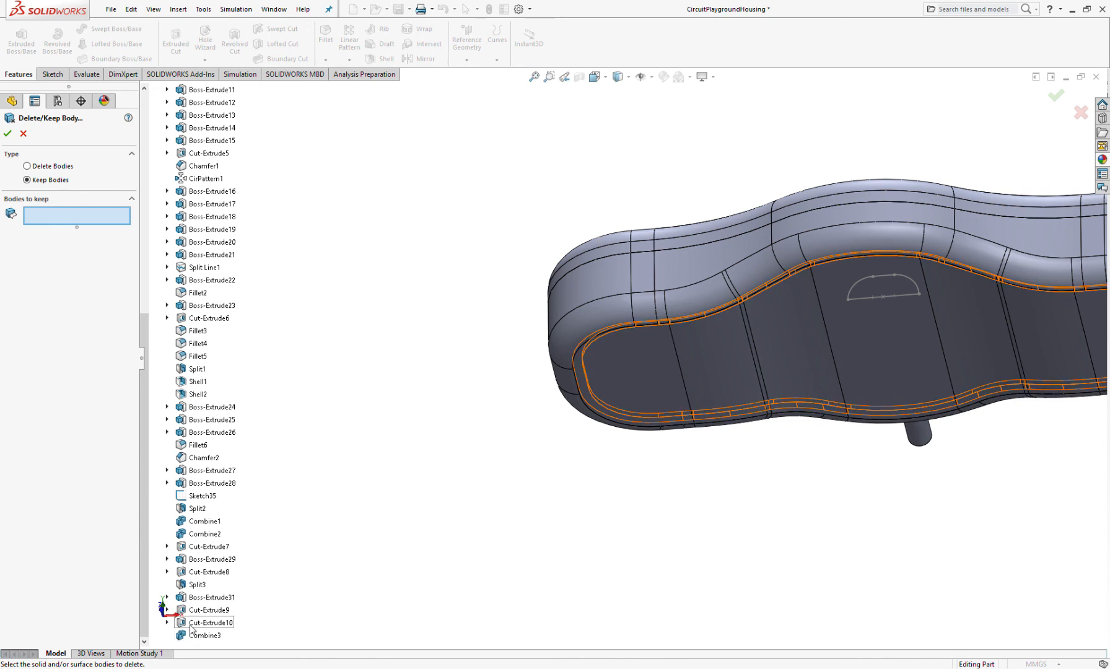
click(23, 134)
Remove the Combine3 subtraction to restore Split3[2] and Cut-Extrude10 as separate bodies.
middle_drag(669, 357, 736, 341)
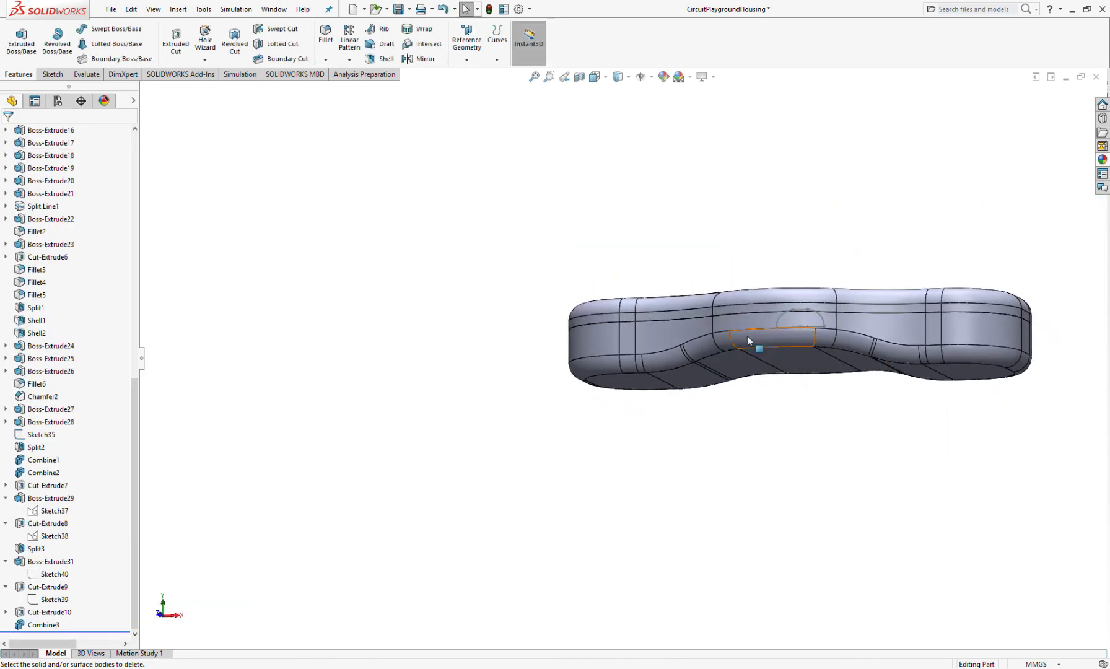
scroll(736, 341, down, 3)
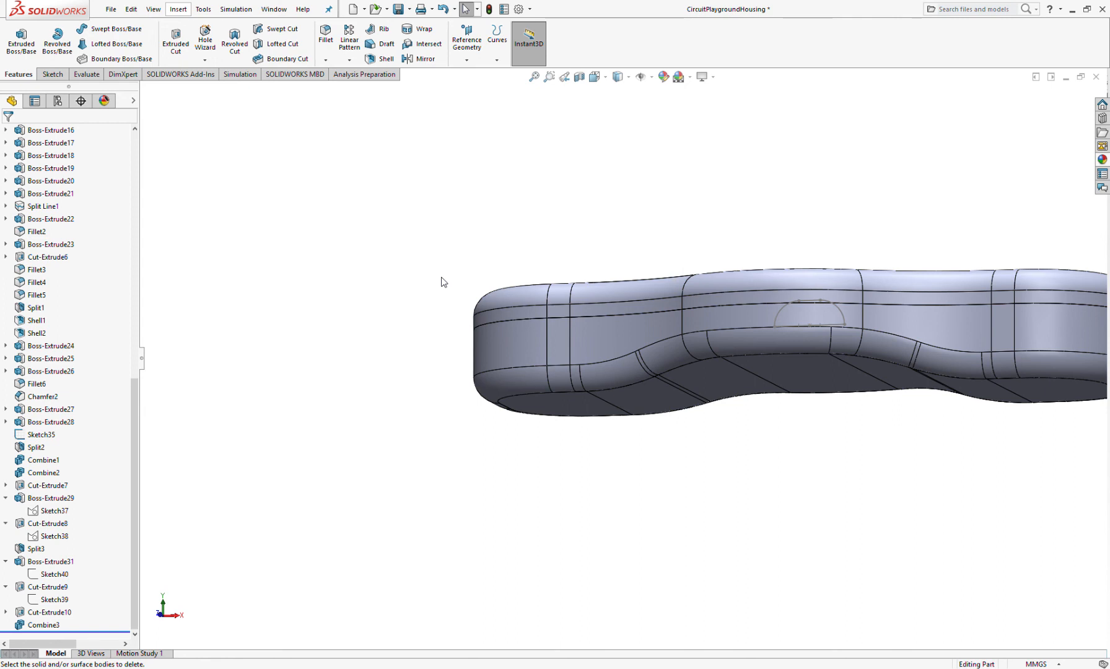
middle_drag(530, 389, 379, 506)
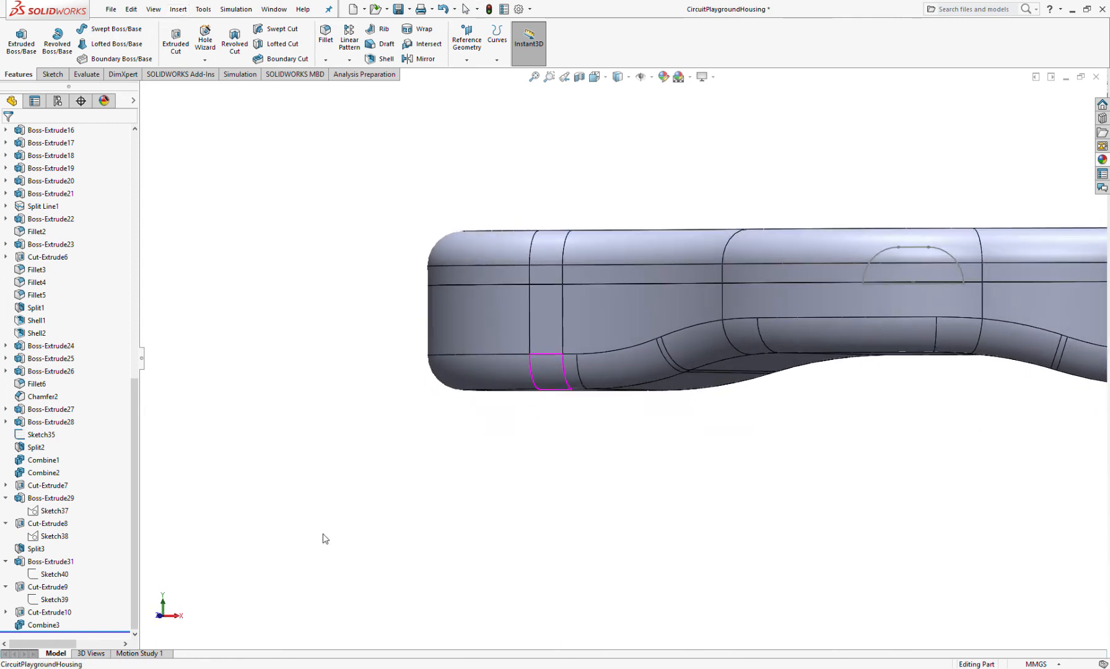
click(33, 625)
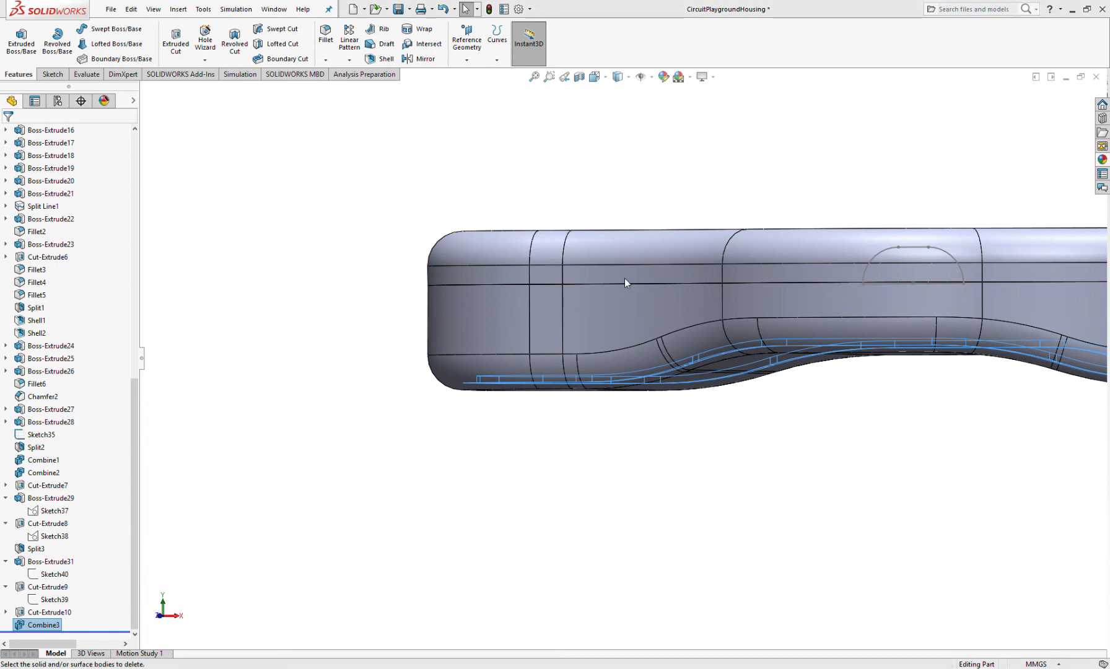
middle_drag(459, 382, 455, 224)
scroll(62, 322, up, 10)
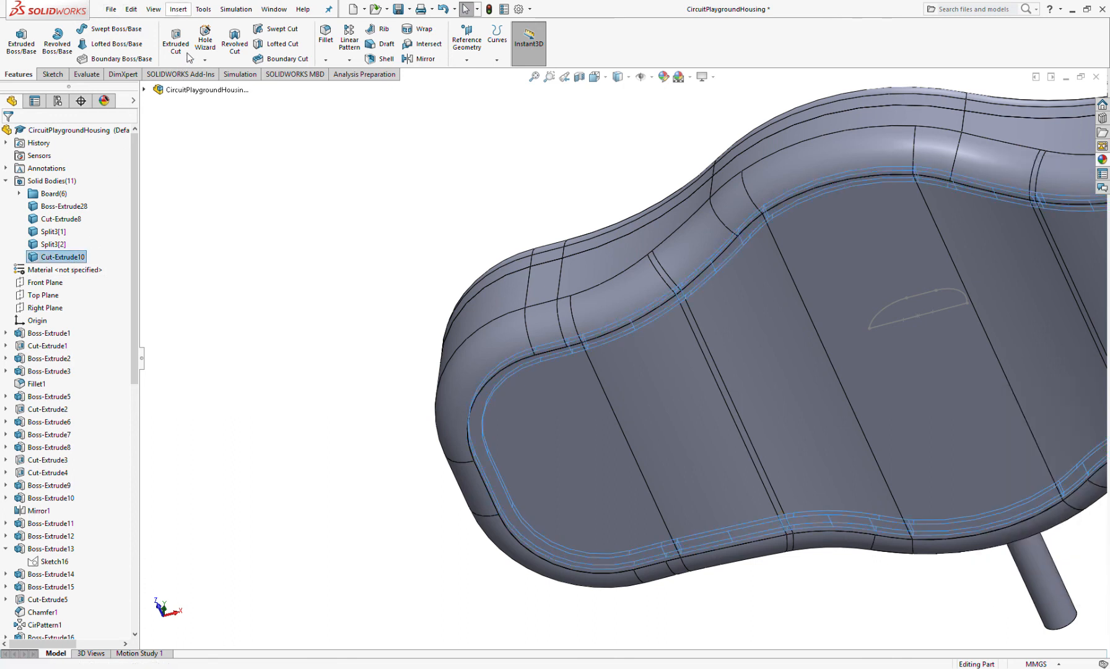
Combine the housing body Split3[1] with the ledge body Cut-Extrude10 using the Add operation.
click(302, 353)
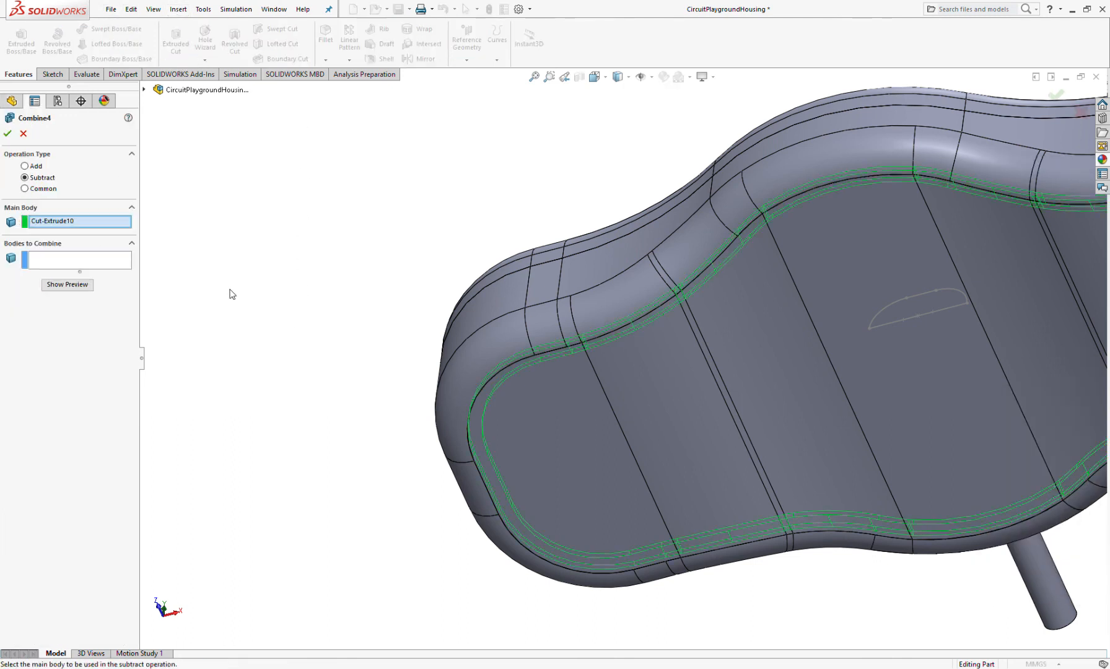
click(24, 166)
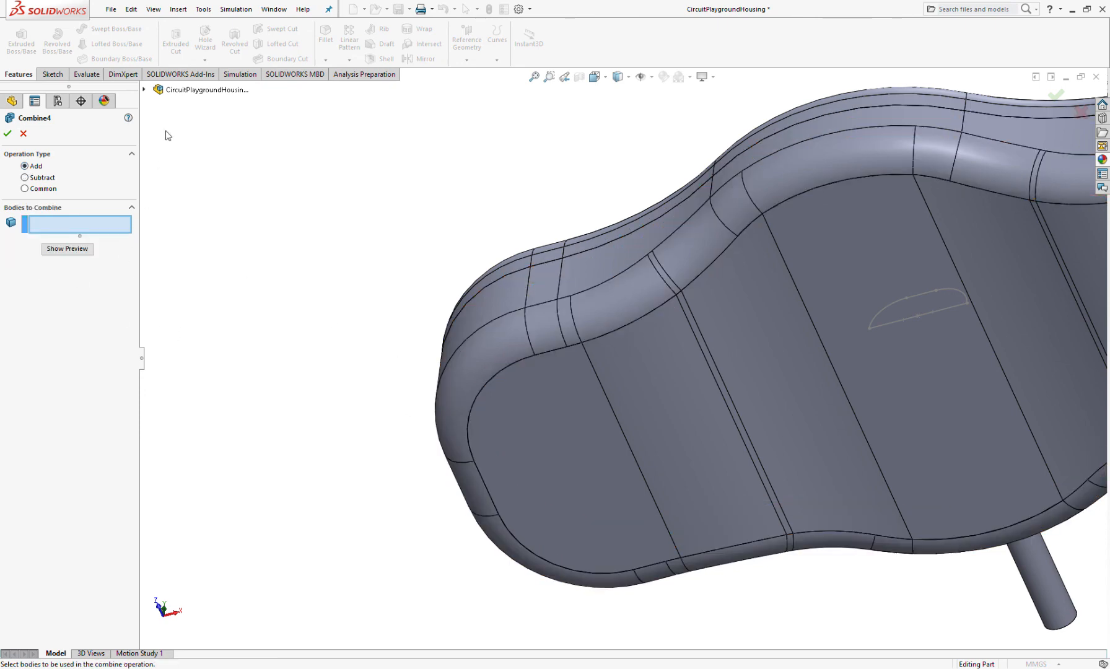
click(144, 91)
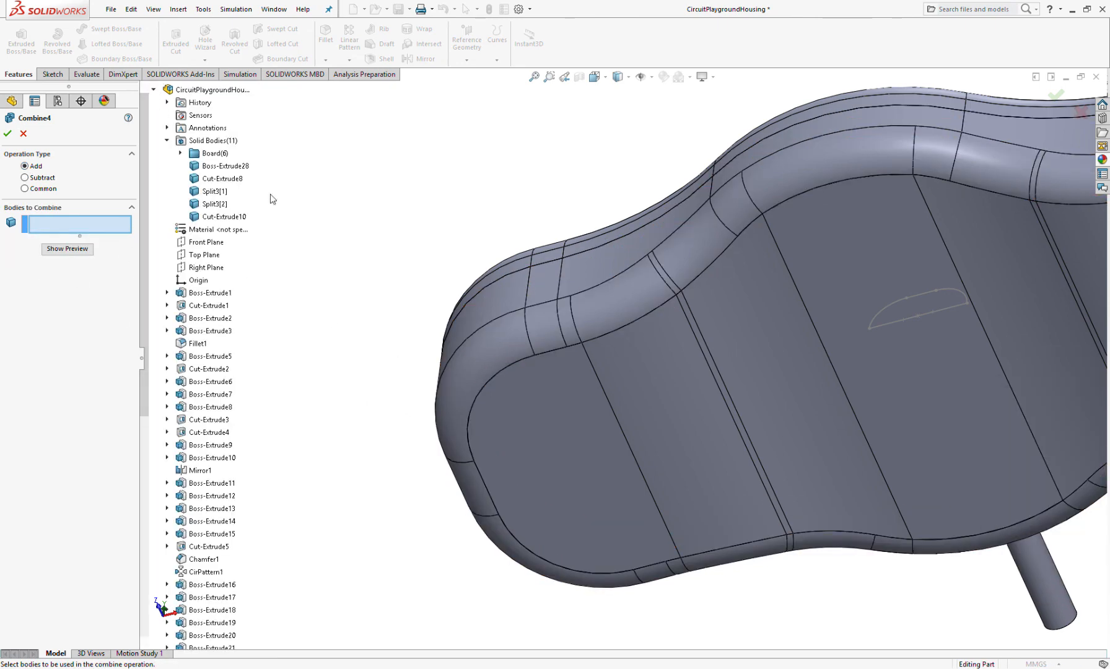
click(467, 372)
click(215, 217)
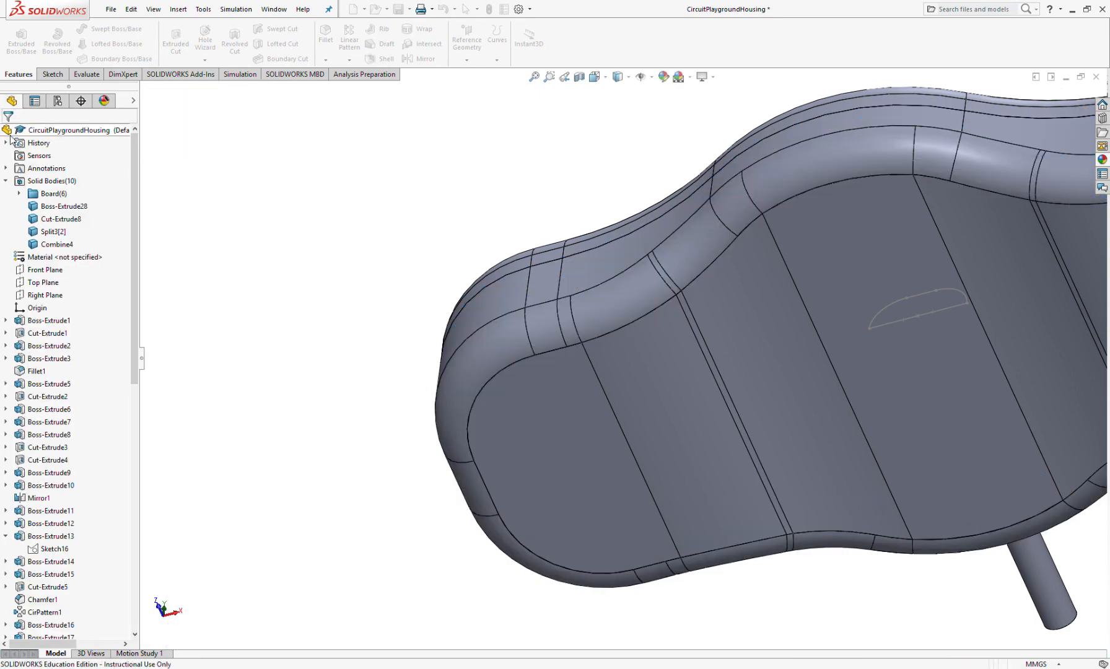
Hide the floor panel body Split3[2] so the ledge around the housing's underside opening is exposed.
middle_drag(386, 266, 613, 458)
middle_drag(414, 327, 426, 219)
scroll(74, 495, down, 13)
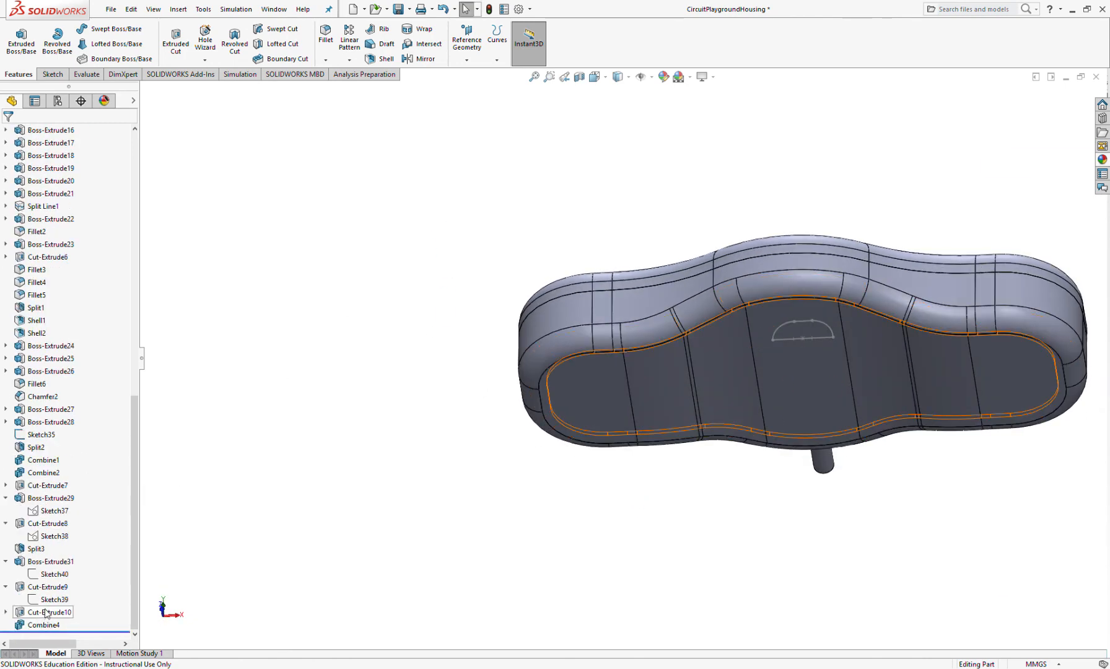
scroll(49, 434, up, 15)
click(54, 321)
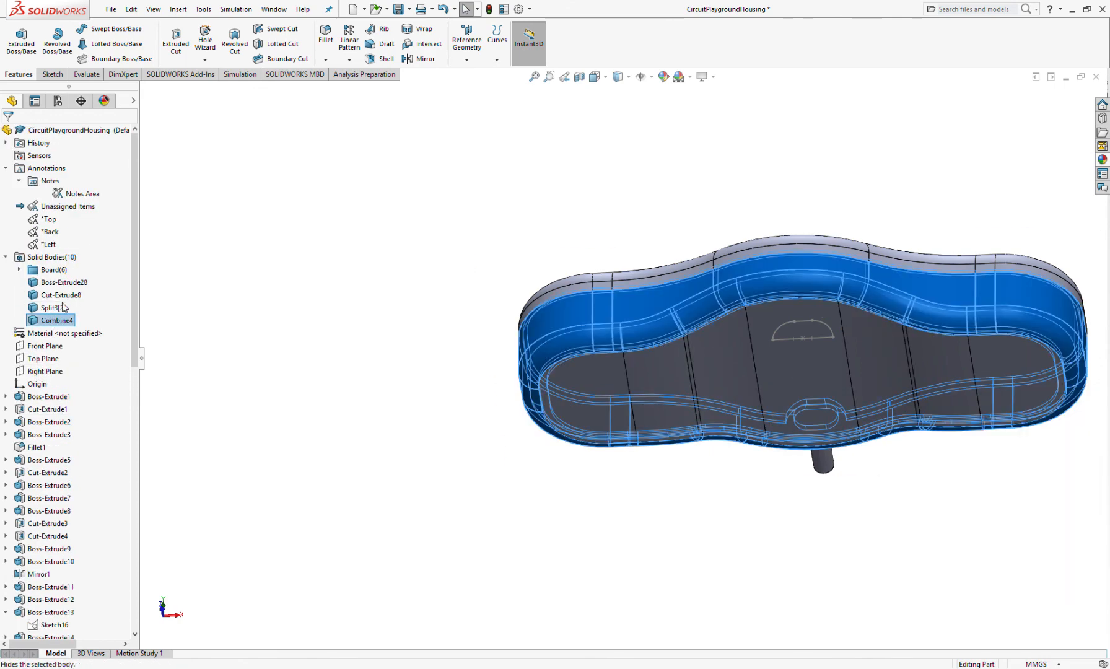
click(267, 305)
click(62, 307)
click(71, 294)
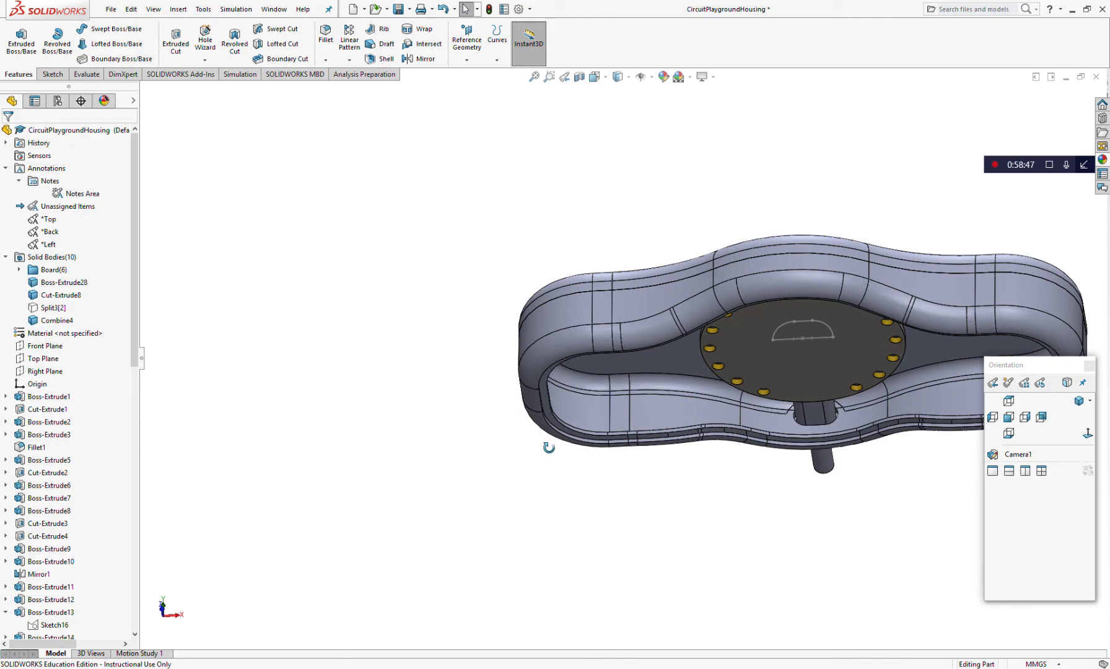
Examine the merged ledge around the underside opening and the housing interior from several angles.
middle_drag(540, 445, 520, 262)
scroll(570, 285, down, 5)
middle_drag(572, 379, 546, 321)
scroll(545, 387, down, 5)
scroll(540, 250, up, 10)
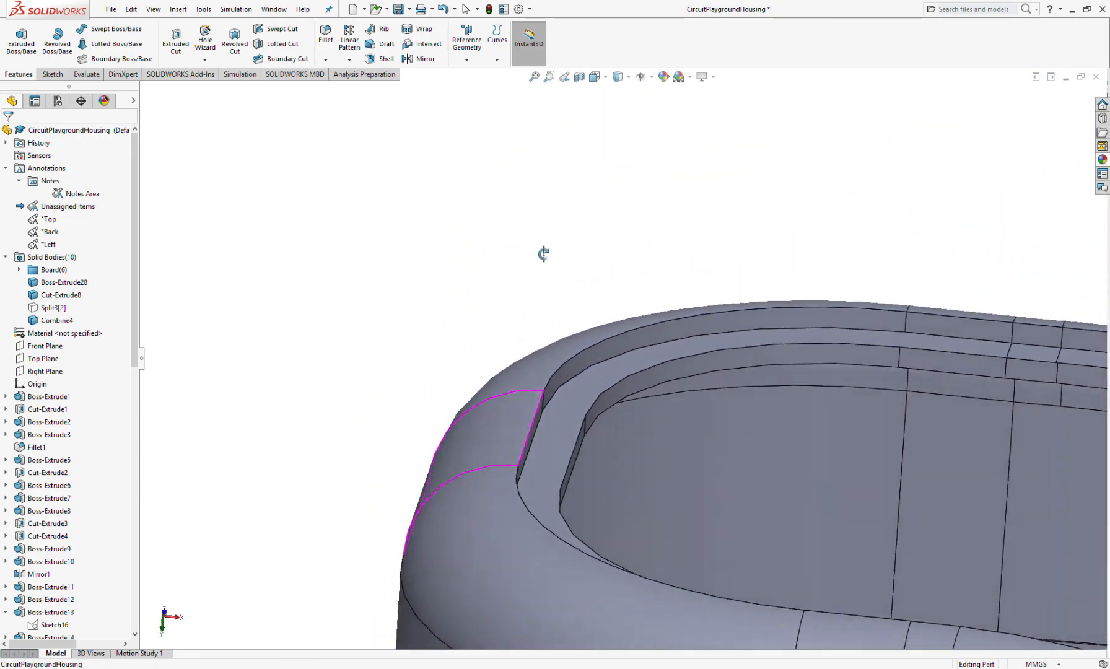
scroll(791, 385, down, 4)
middle_drag(791, 385, 797, 540)
scroll(777, 503, up, 4)
scroll(592, 531, down, 8)
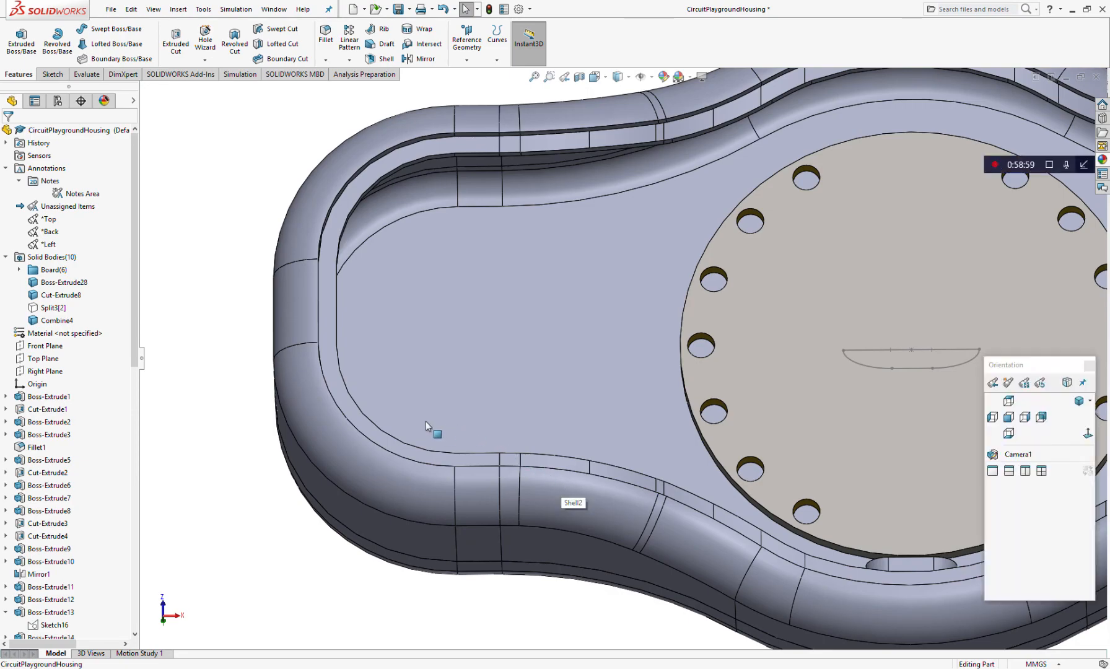
middle_drag(426, 421, 455, 457)
scroll(469, 275, up, 4)
scroll(476, 285, down, 5)
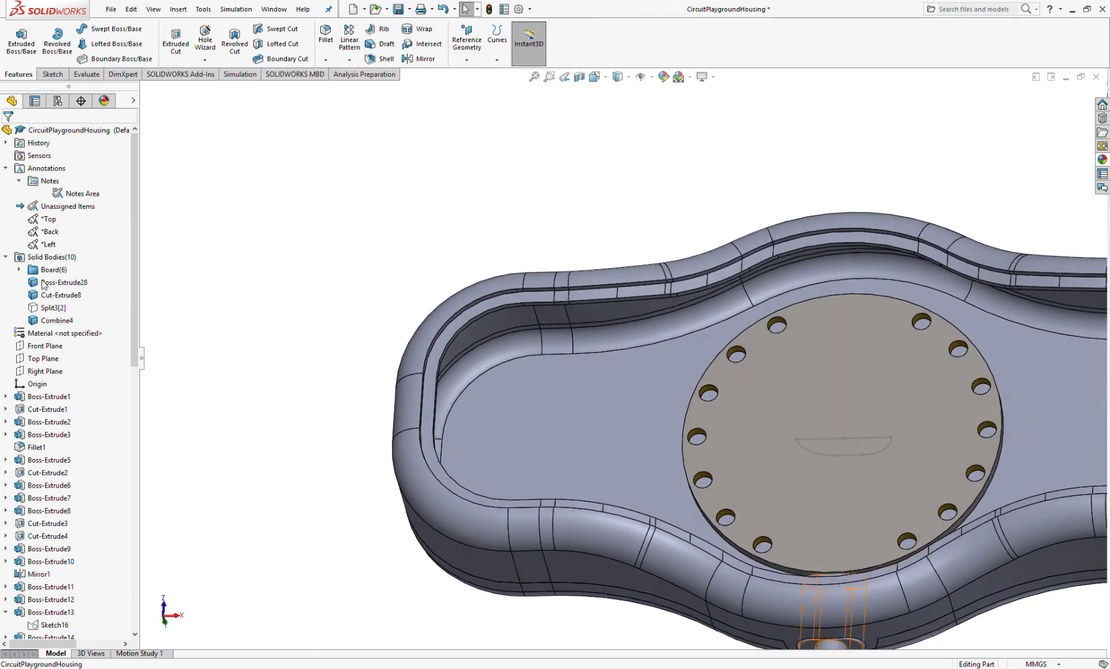
Start a new sketch on the Top Plane.
click(39, 359)
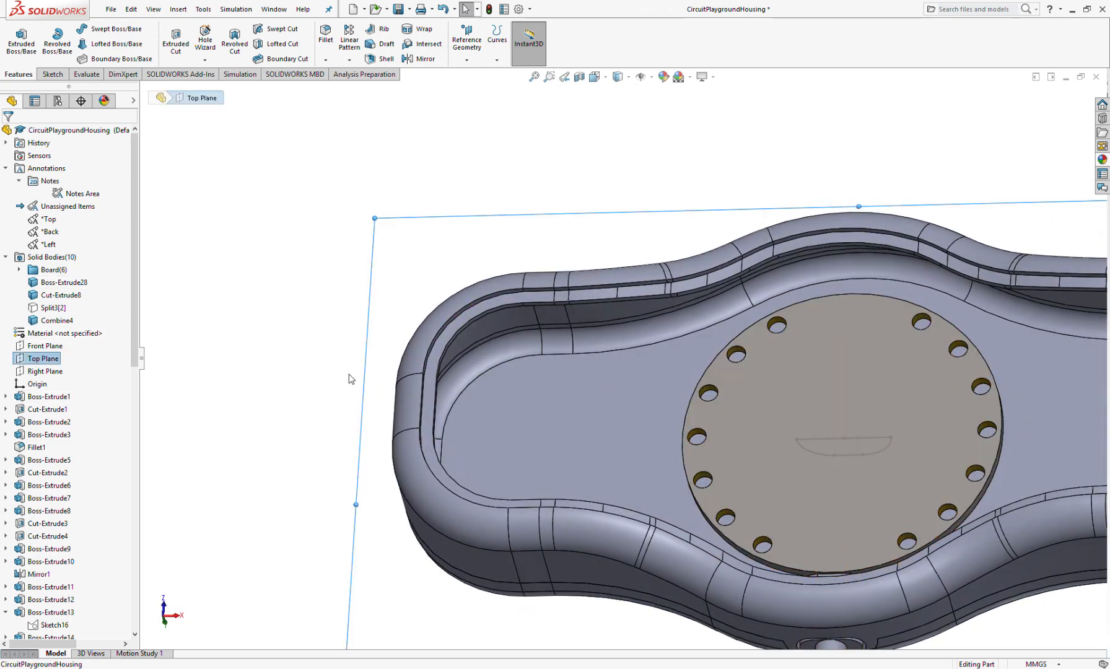
scroll(472, 424, up, 3)
click(53, 74)
click(17, 38)
scroll(538, 375, down, 3)
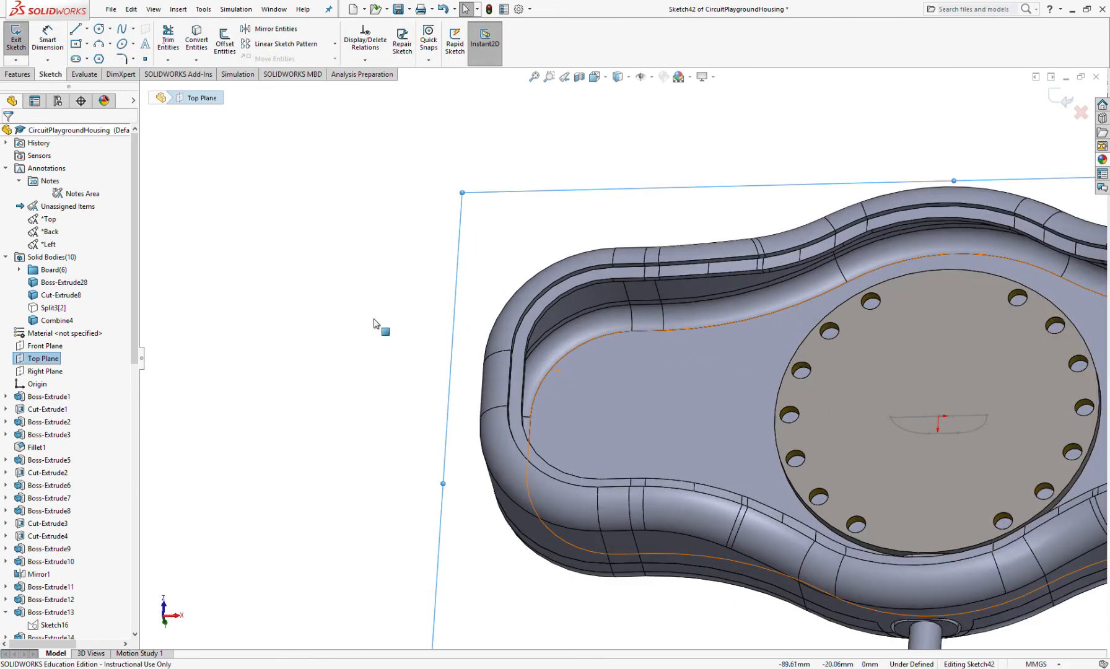
click(522, 333)
ctrl+click(659, 283)
ctrl+click(735, 268)
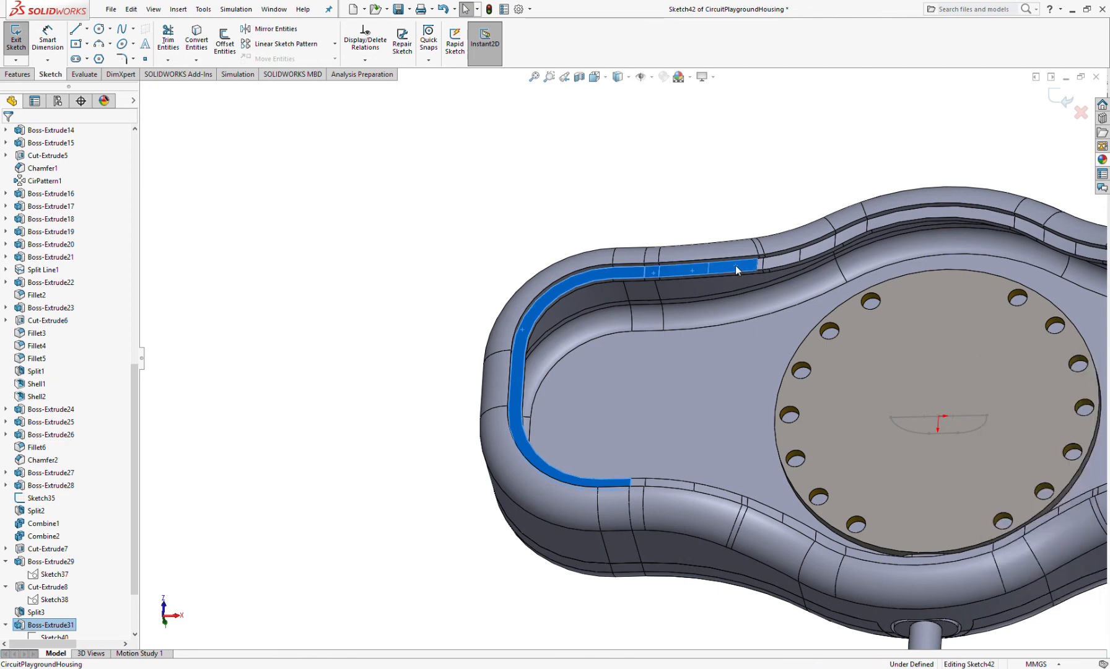
click(678, 223)
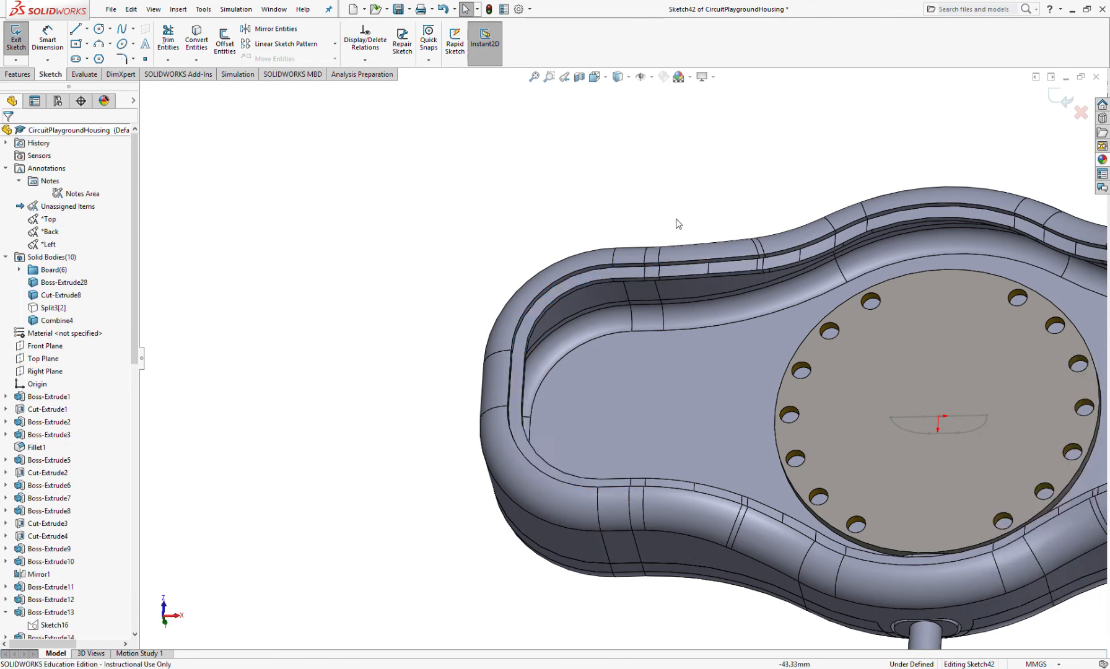
click(584, 282)
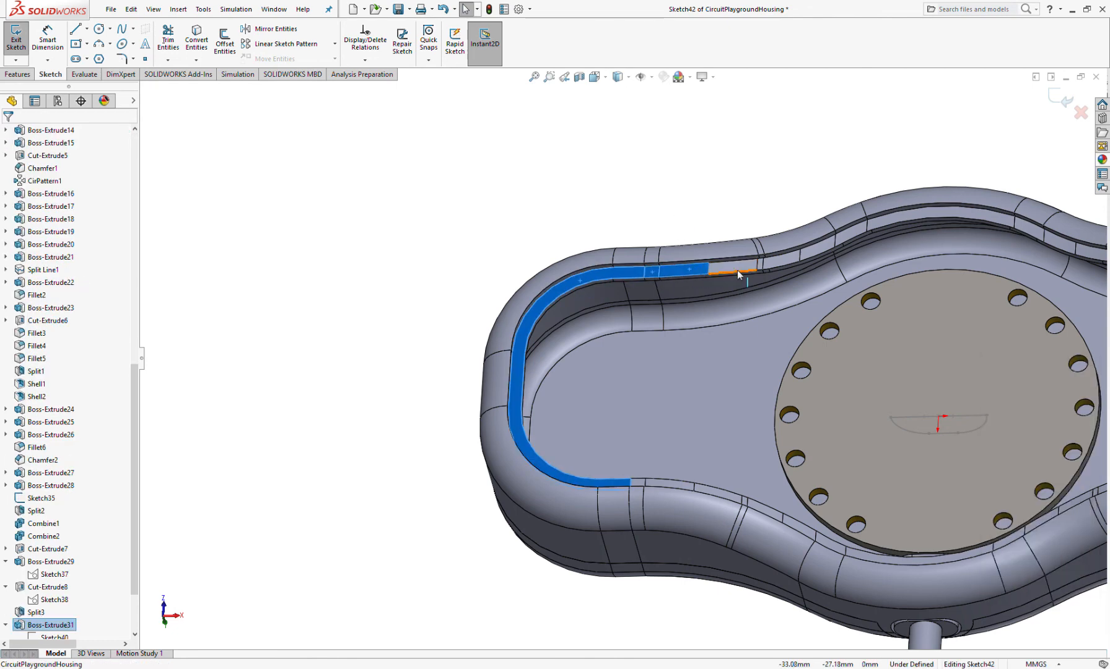
scroll(711, 288, down, 4)
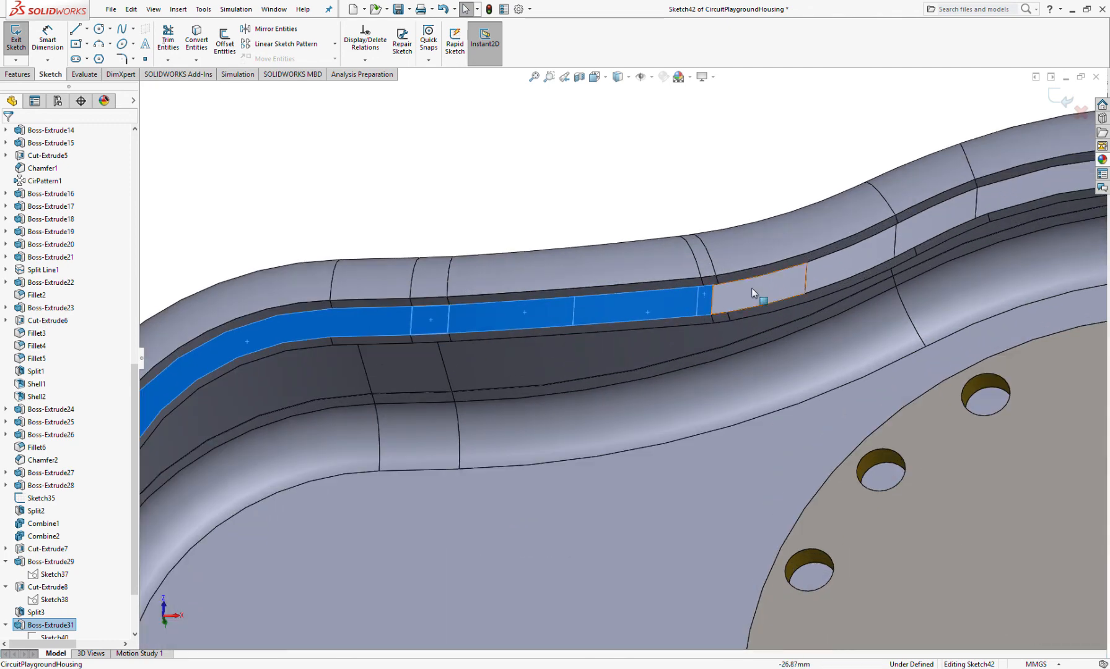
key(Escape)
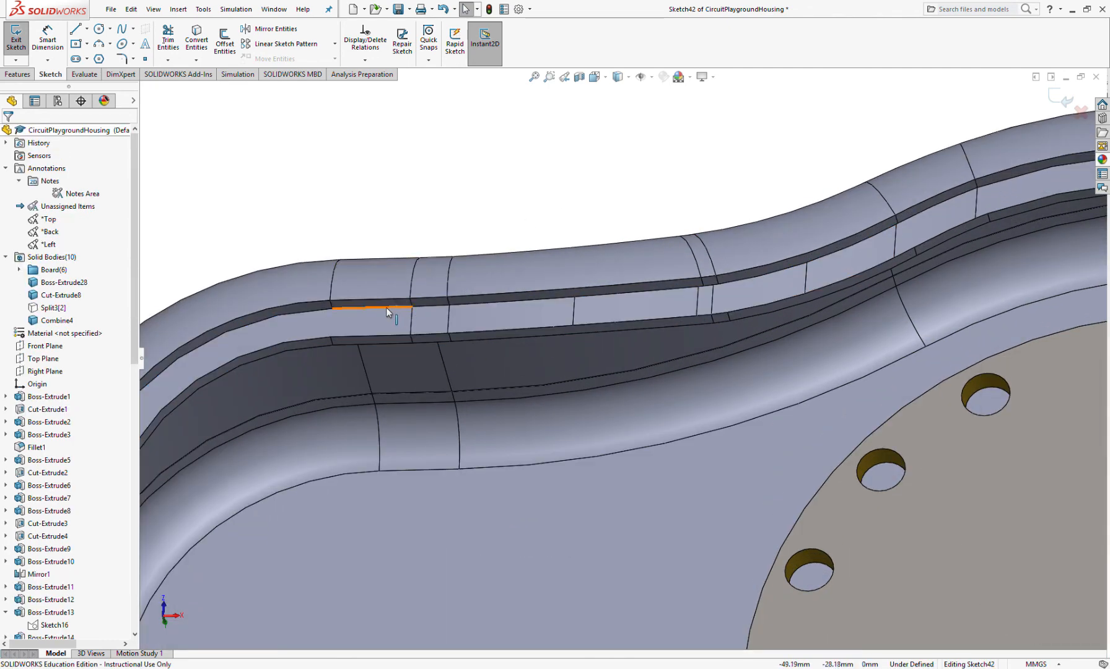
click(384, 305)
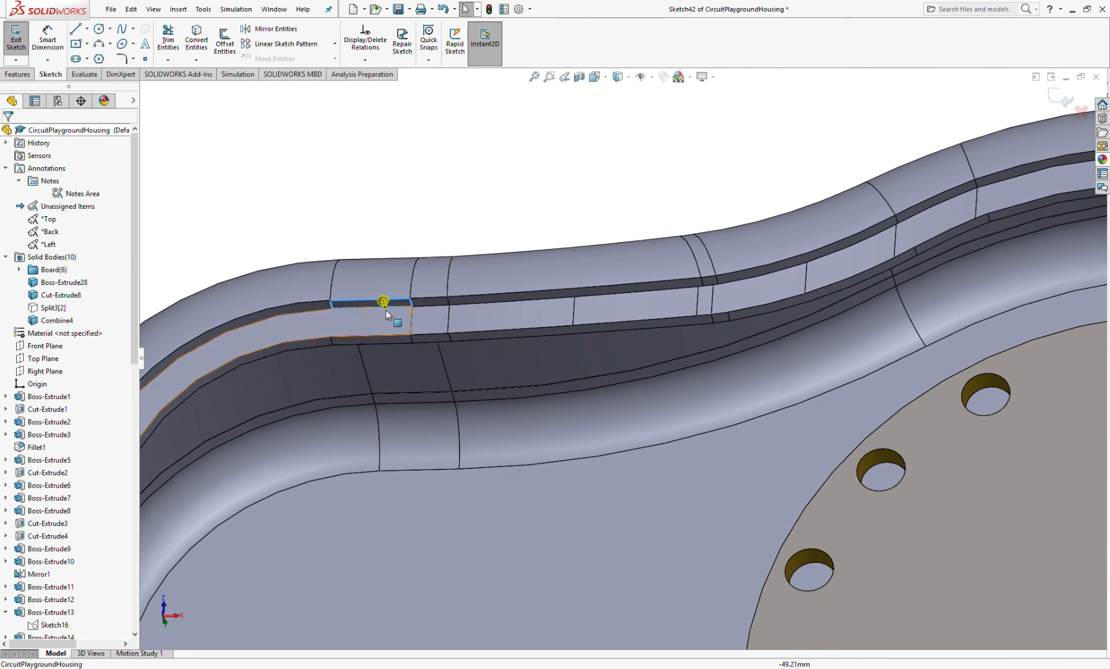
click(383, 303)
scroll(385, 352, up, 5)
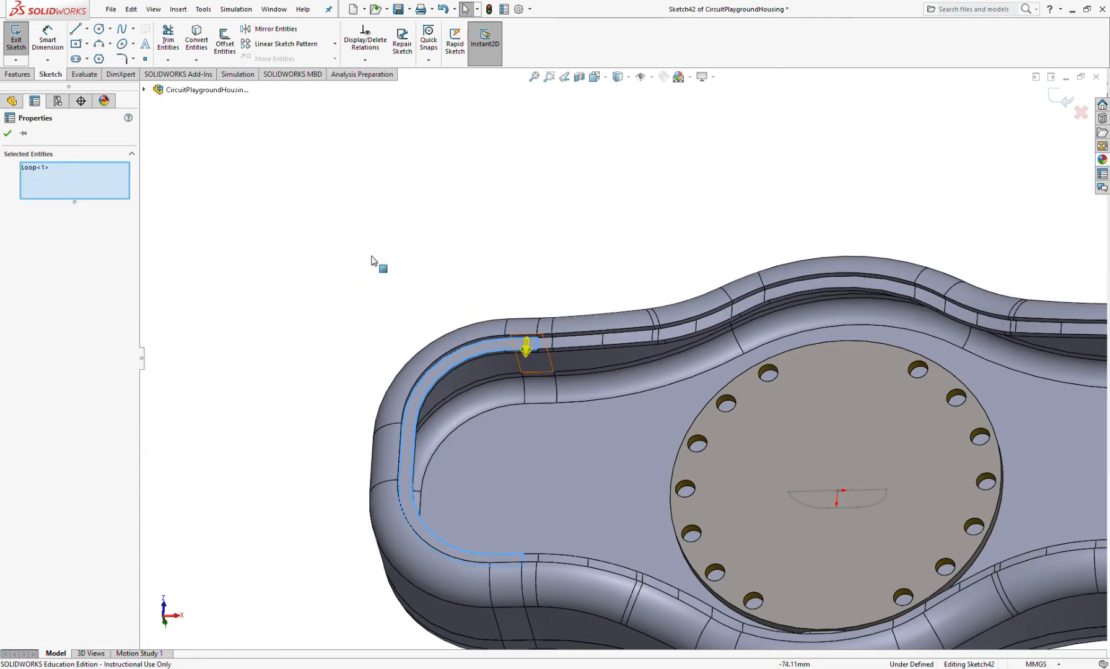
key(Escape)
Try to select the ledge's individual faces around the underside opening in the Bottom view.
key(ctrl+5)
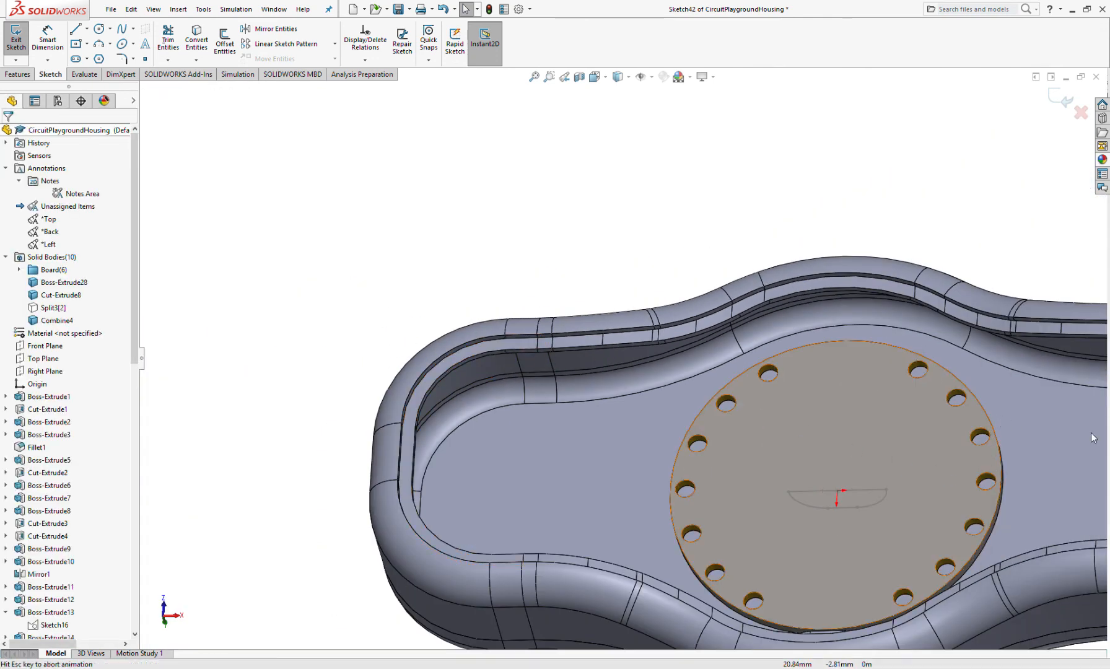
key(ctrl+6)
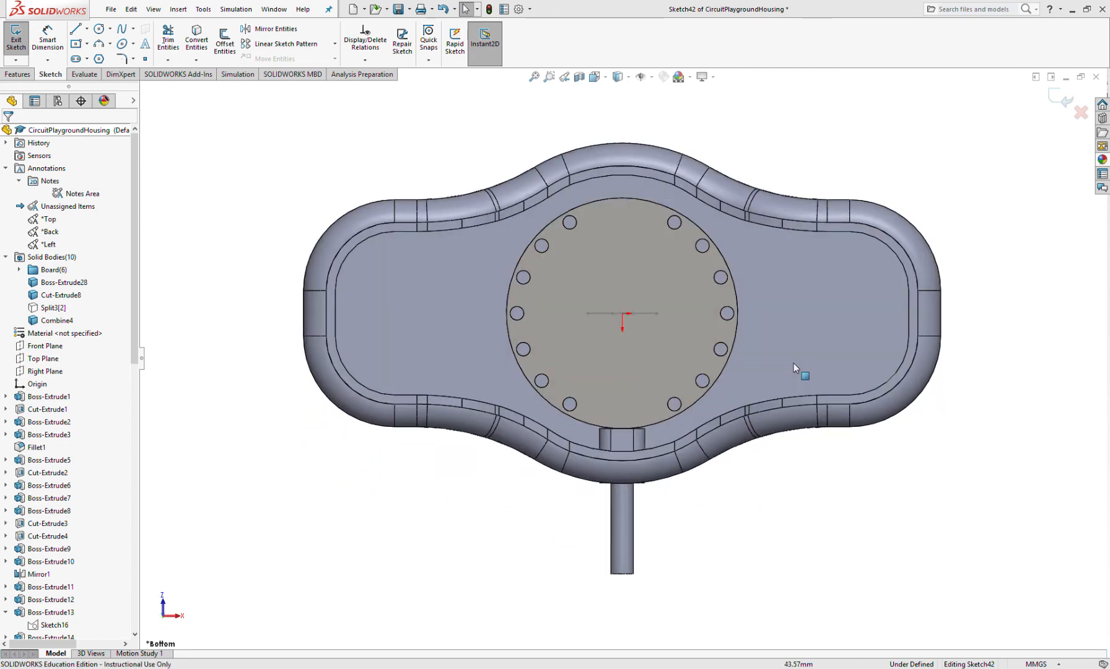
scroll(414, 242, down, 3)
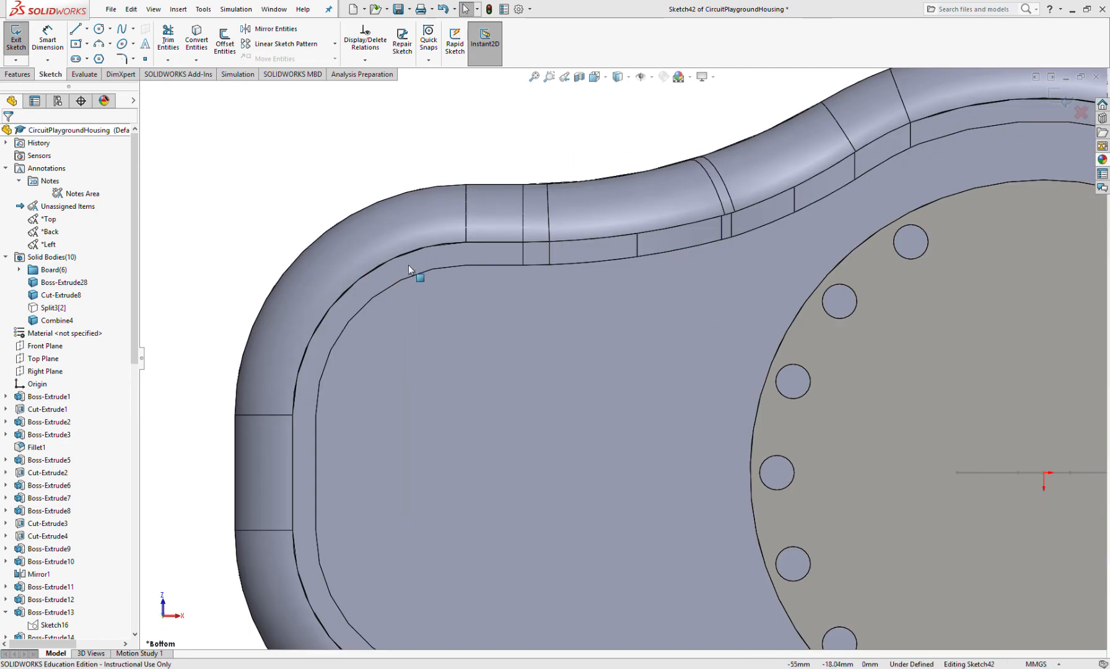
click(408, 265)
ctrl+click(533, 256)
ctrl+click(584, 253)
ctrl+click(666, 238)
ctrl+click(731, 223)
ctrl+click(743, 228)
ctrl+click(816, 191)
ctrl+click(879, 156)
ctrl+click(941, 124)
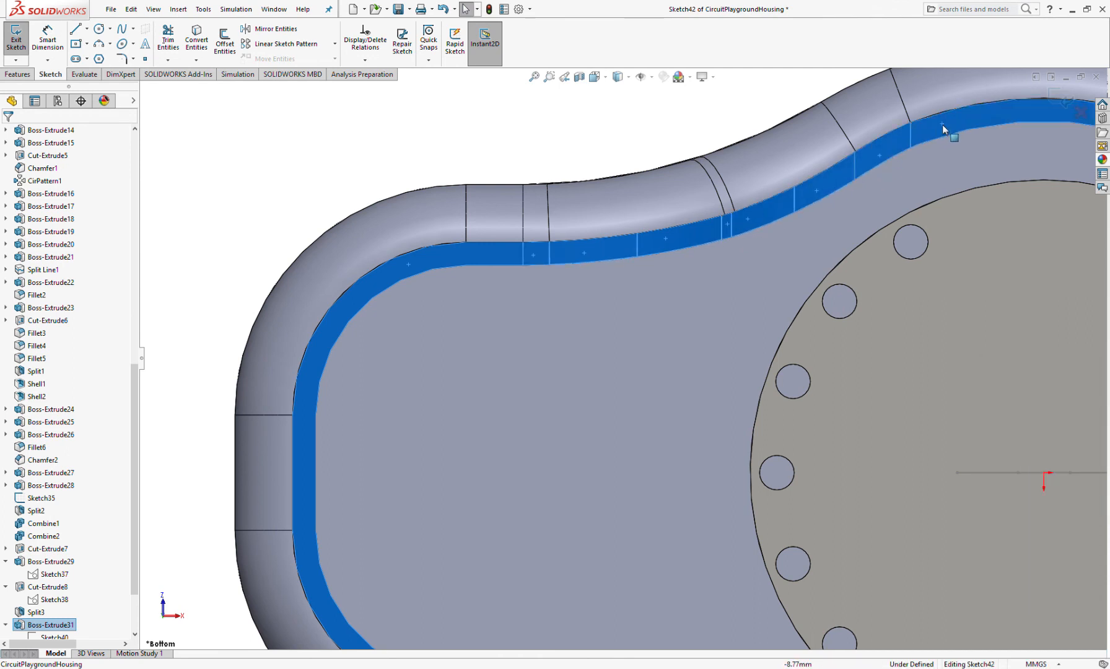
scroll(884, 221, up, 5)
scroll(716, 359, down, 4)
key(space)
ctrl+click(567, 383)
ctrl+click(600, 396)
ctrl+click(638, 412)
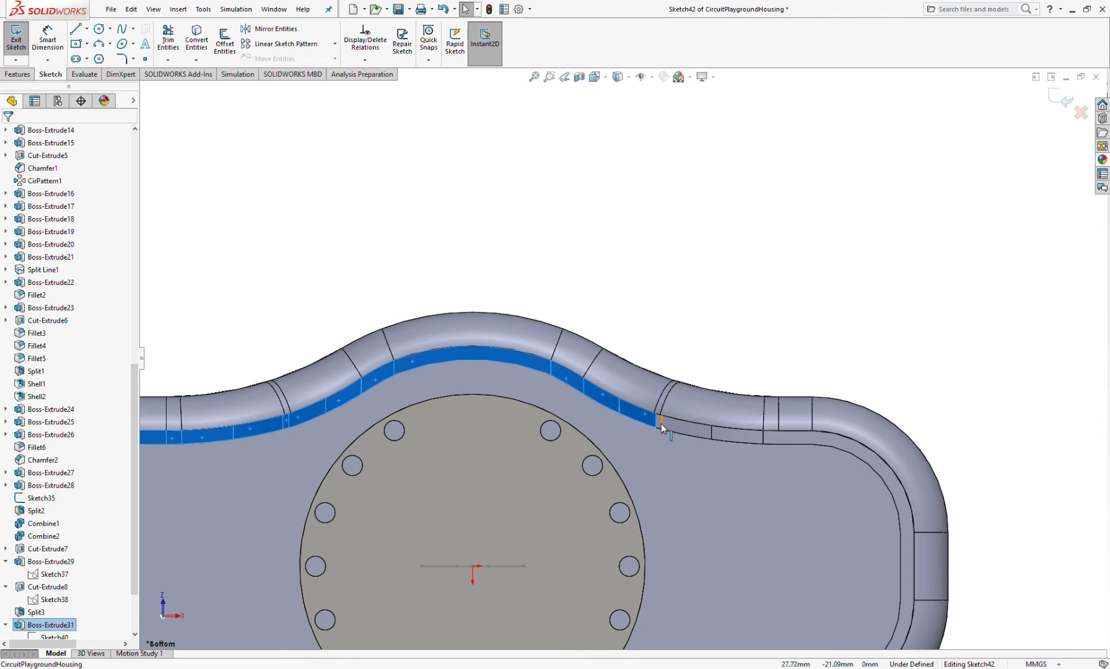
scroll(660, 426, down, 3)
ctrl+click(624, 397)
ctrl+click(683, 414)
ctrl+click(811, 424)
scroll(811, 424, up, 4)
ctrl+click(797, 399)
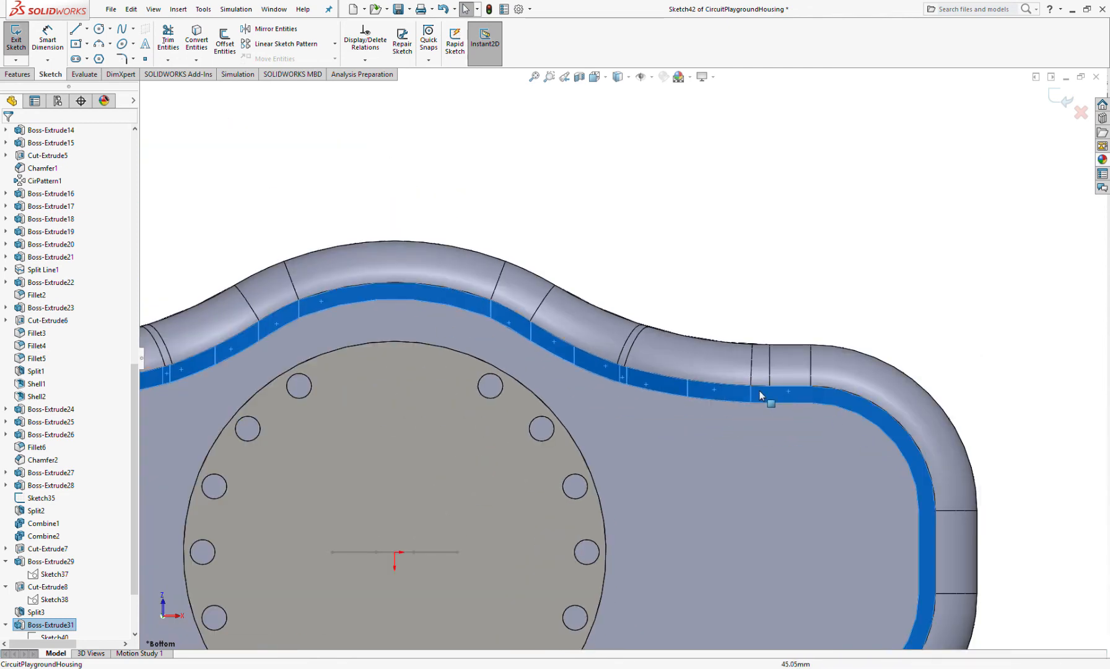
key(Escape)
Select Sketch41, the outline sketch belonging to Cut-Extrude10, while the new Top Plane sketch is open.
scroll(48, 527, down, 15)
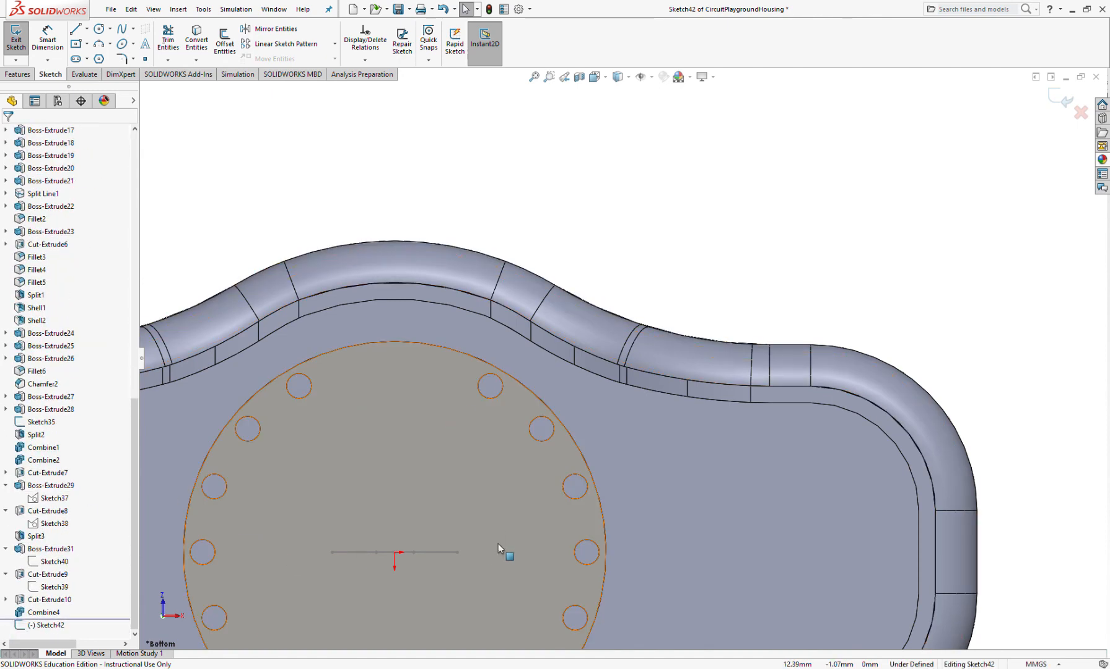
key(f)
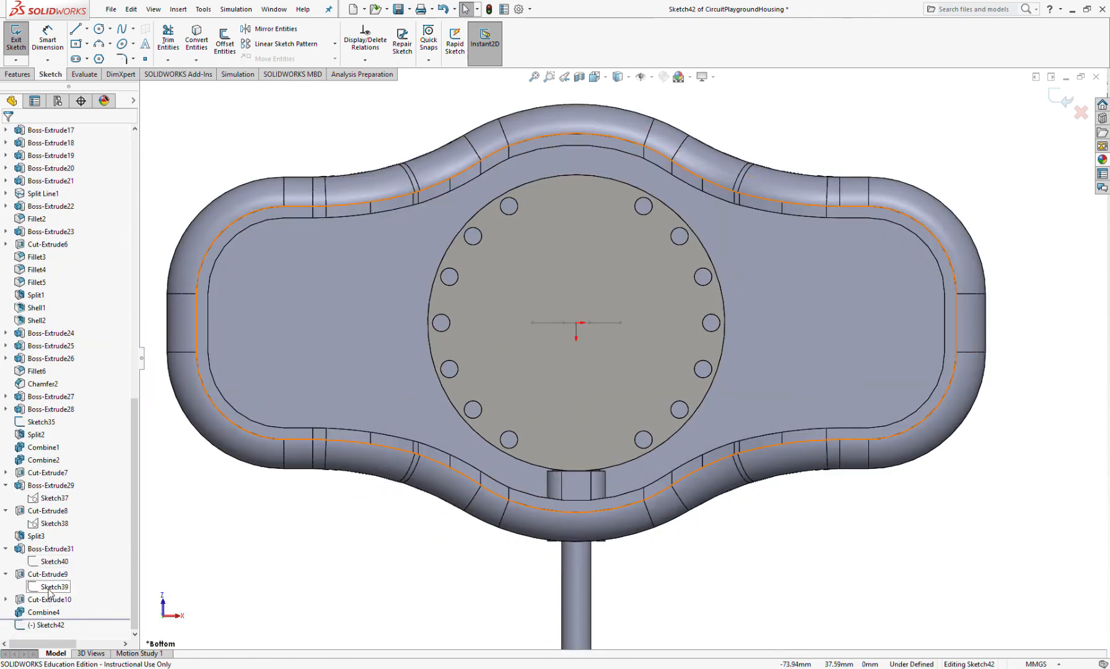
click(6, 599)
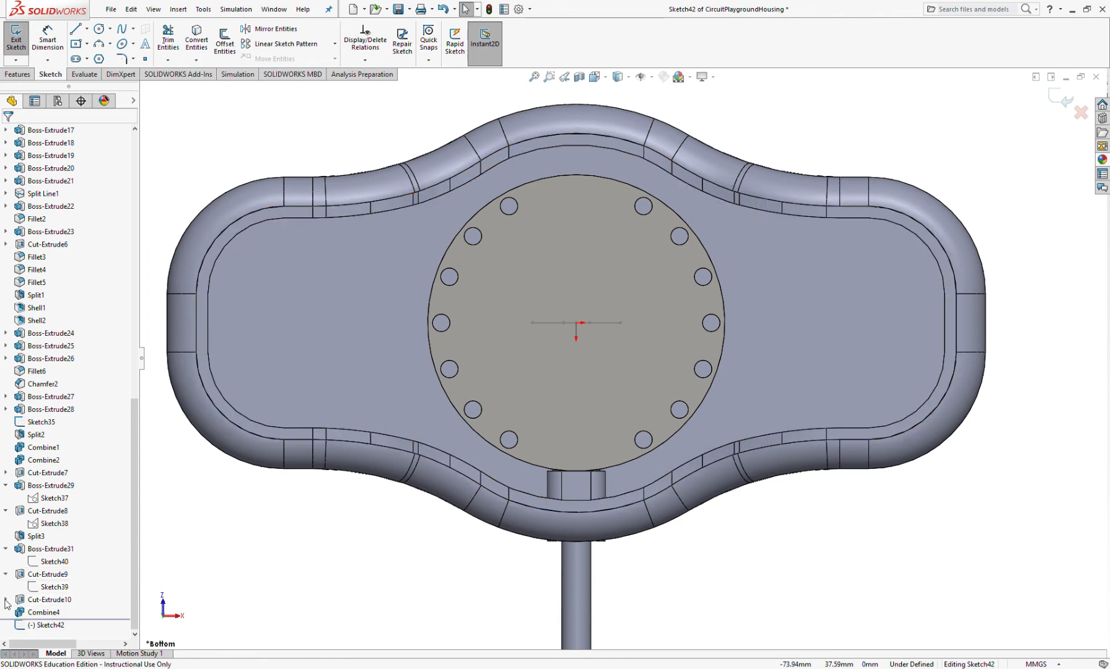
click(39, 610)
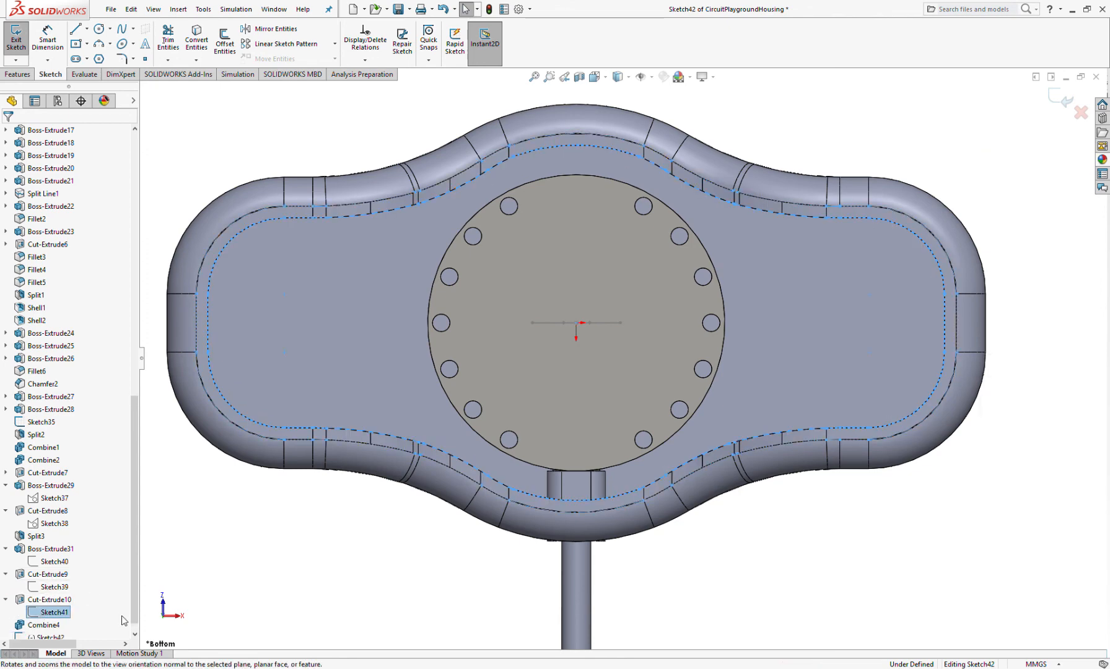